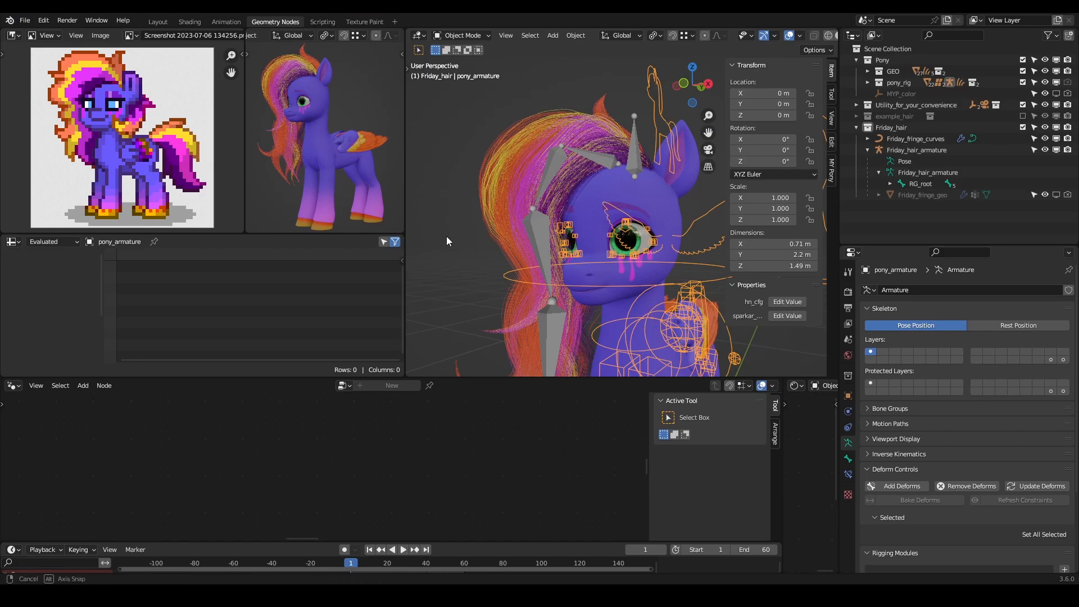
- Hide the sidebar of the 3D viewport
key("n")
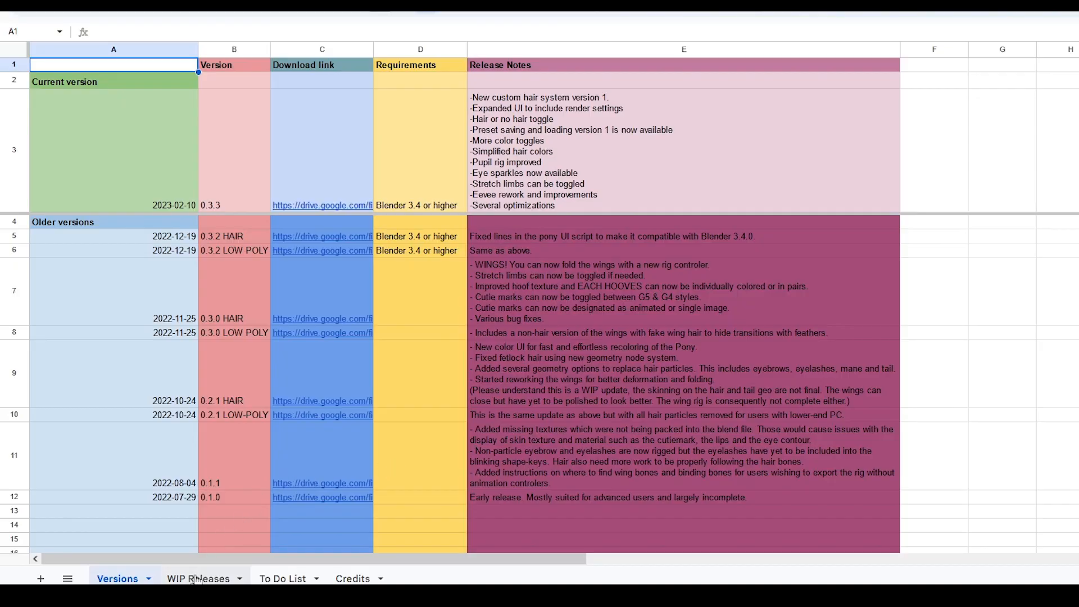
- View the WIP Releases sheet of the release spreadsheet and return to the Versions sheet
left_click(204, 579)
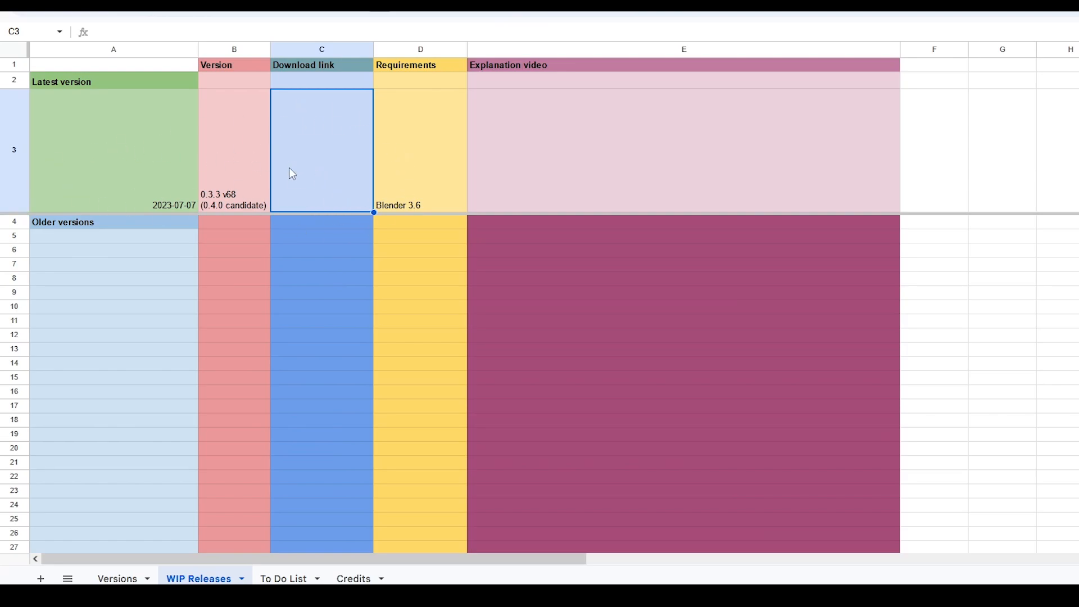
left_click(119, 579)
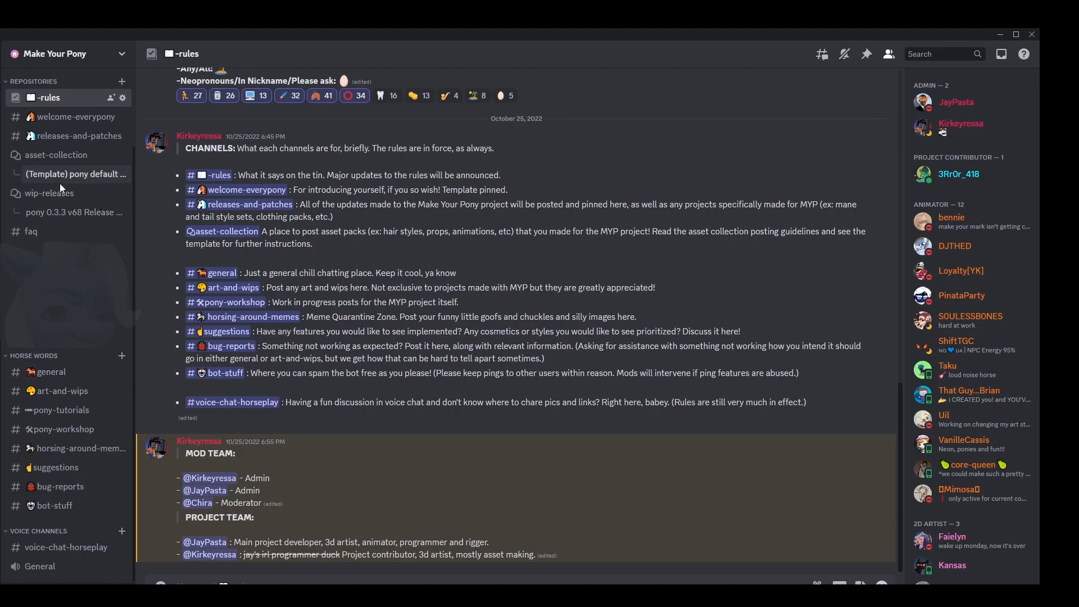
- Browse the posts in the asset-collection channel of the Make Your Pony Discord server
left_click(61, 157)
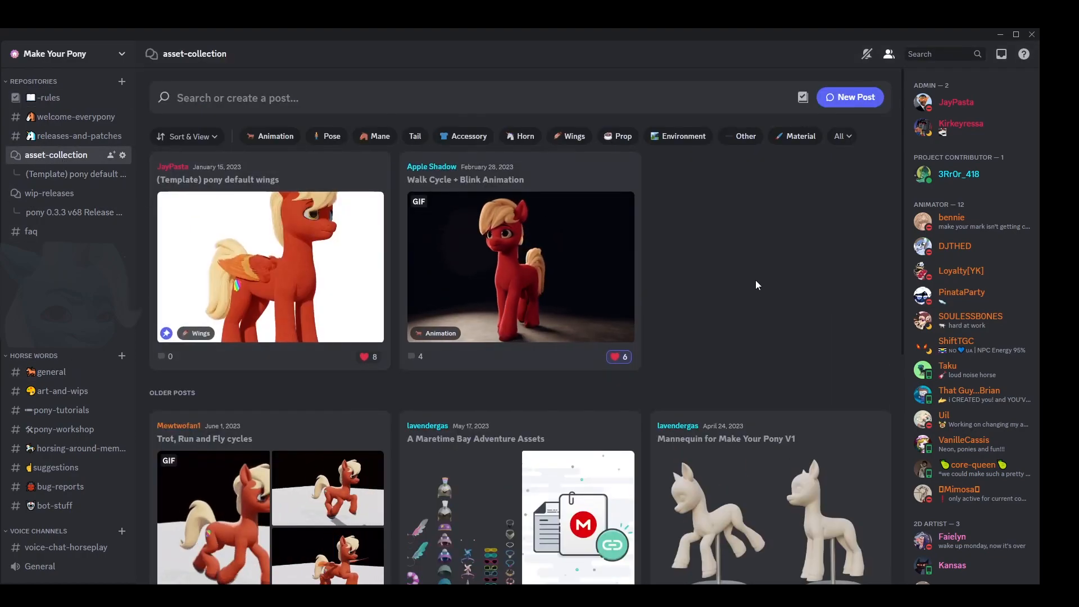
scroll(756, 281, "down", 8)
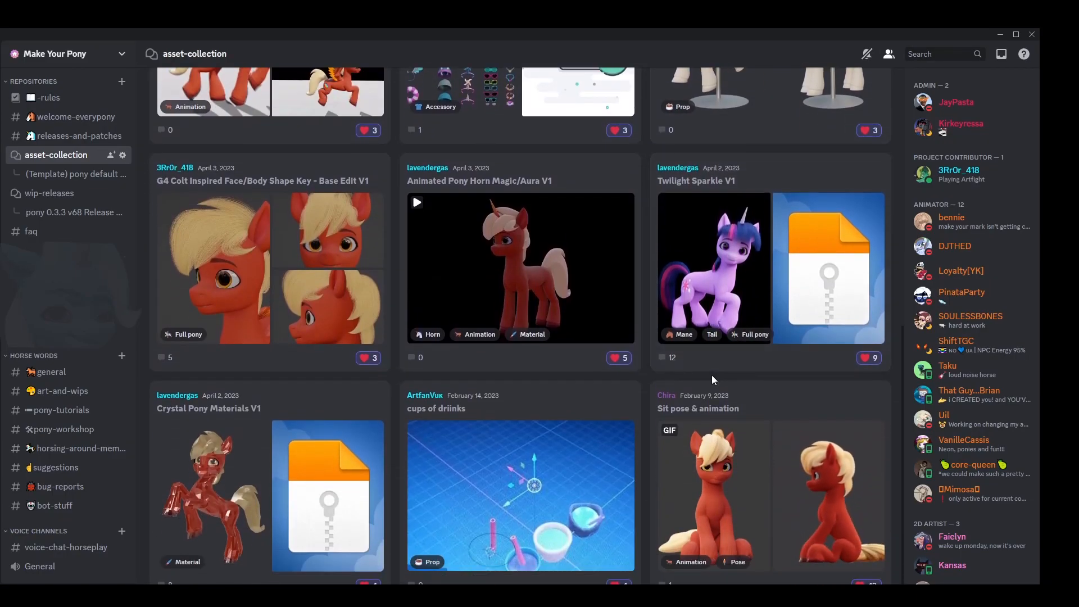
scroll(711, 376, "up", 10)
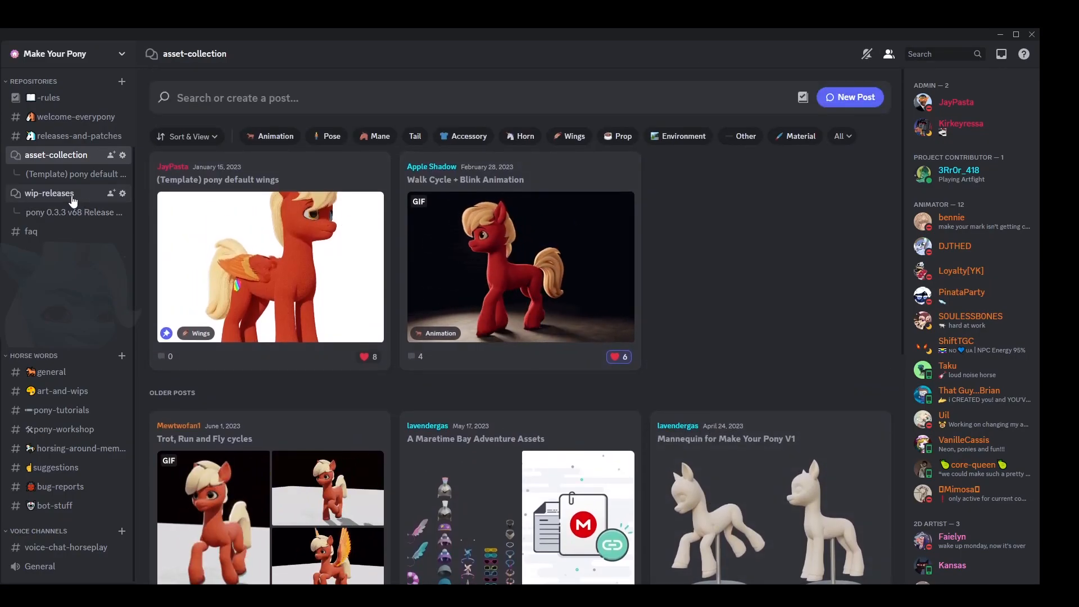
- Read through the "pony 0.3.3 v68 Release Candidate for 0.4.0" post in the wip-releases channel
left_click(73, 197)
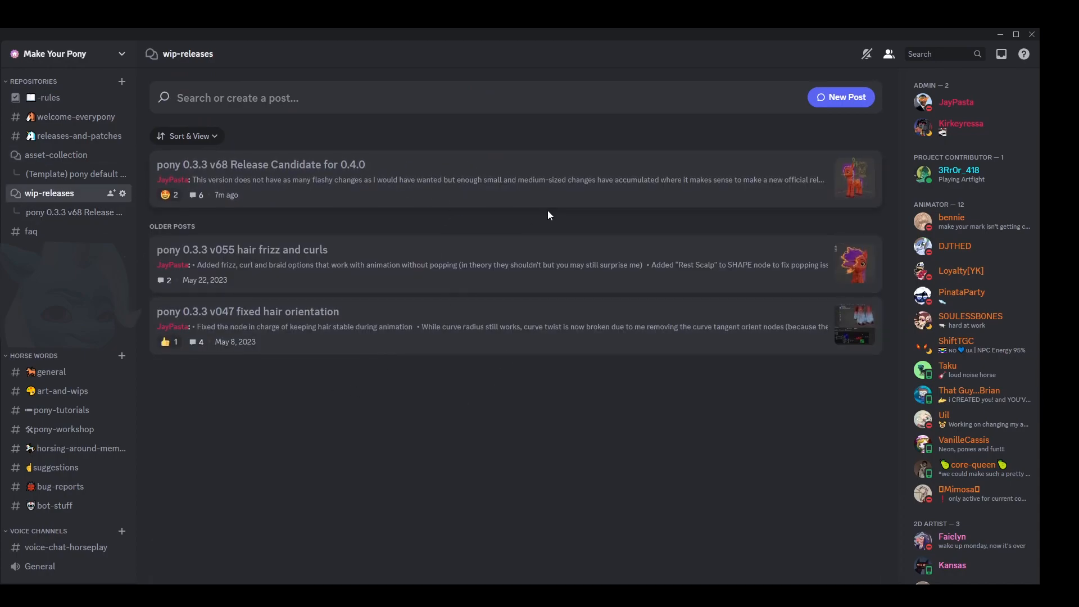
left_click(496, 185)
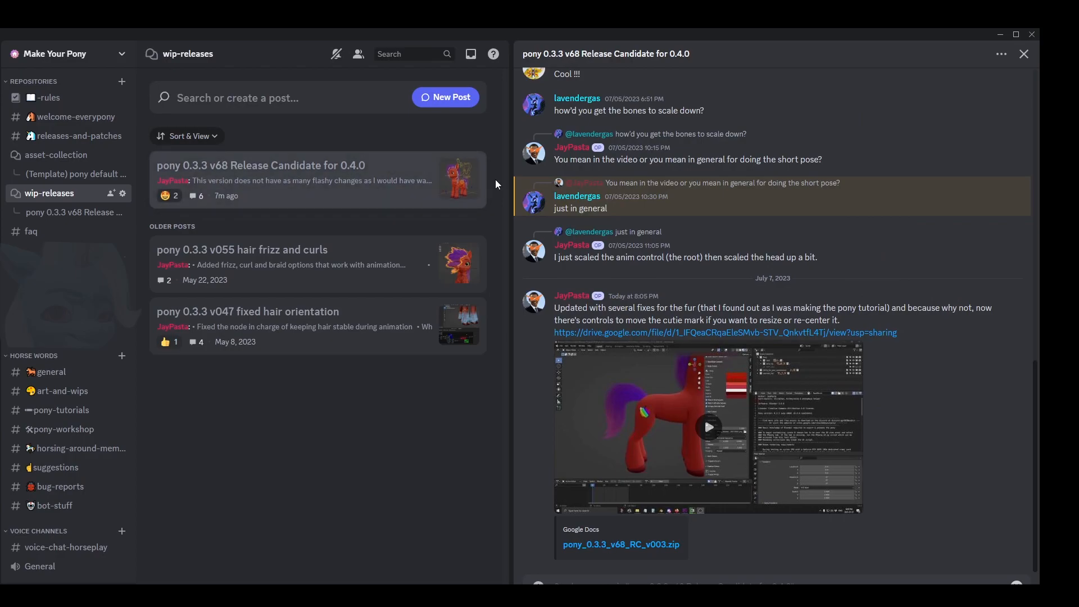
scroll(753, 224, "up", 15)
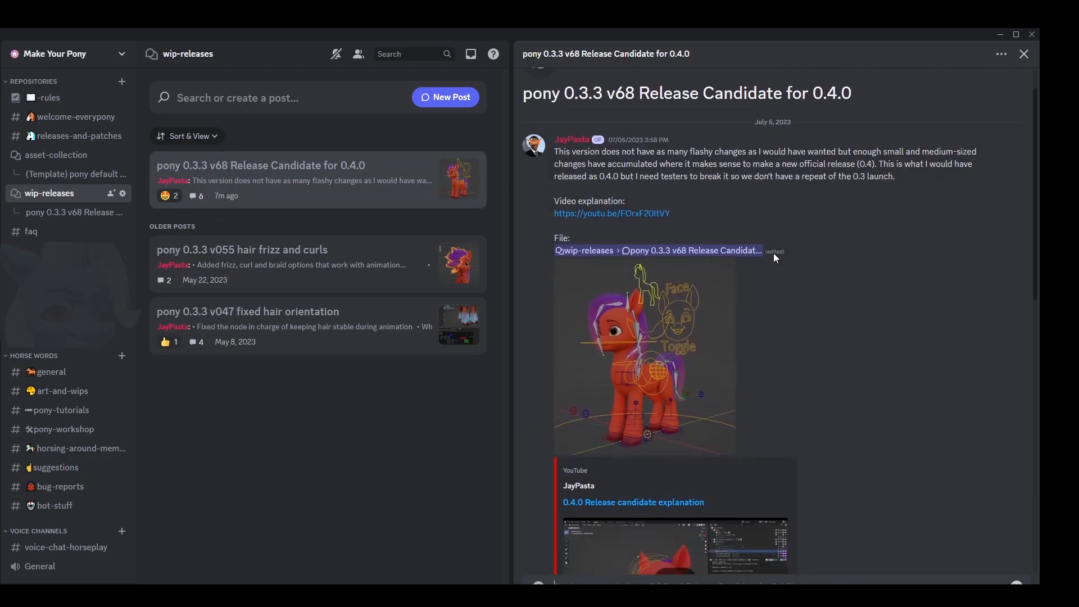
scroll(775, 257, "down", 3)
scroll(812, 263, "up", 3)
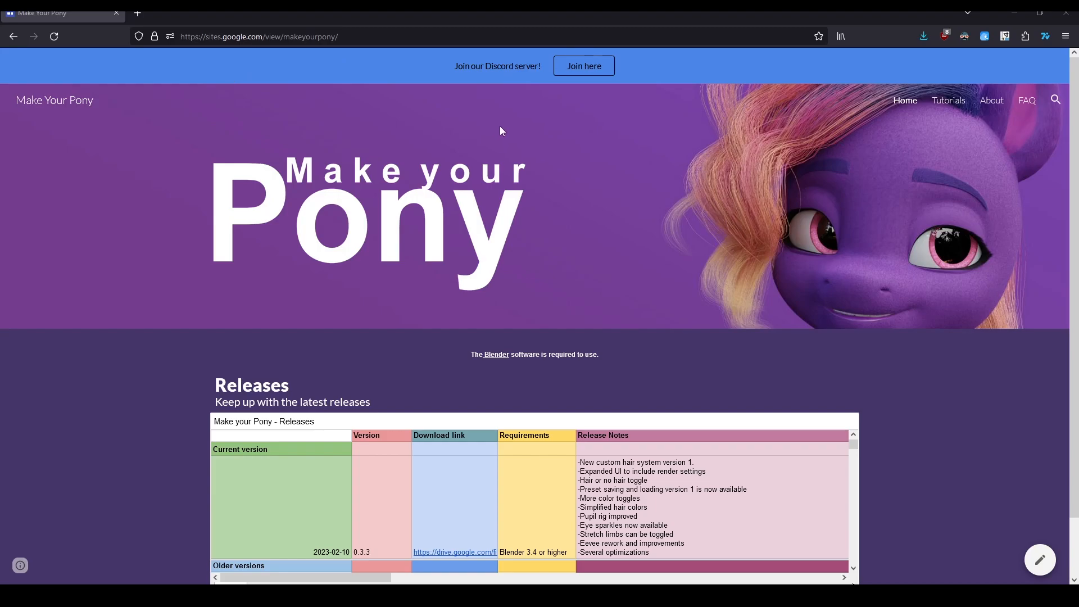
- Look over the Make Your Pony website's home page and show WIP Releases in the embedded release table
scroll(898, 241, "down", 2)
scroll(910, 287, "up", 2)
scroll(905, 288, "down", 2)
scroll(377, 440, "down", 1)
scroll(376, 438, "down", 2)
scroll(375, 438, "up", 2)
left_click(269, 524)
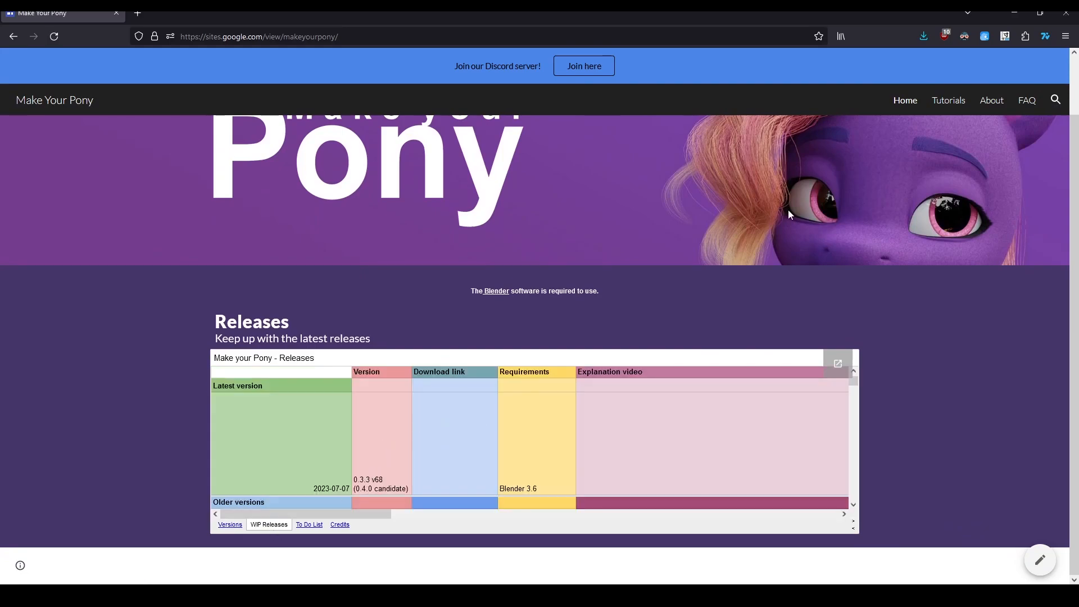
- Browse the list of tutorials on the website's Tutorials page
left_click(948, 101)
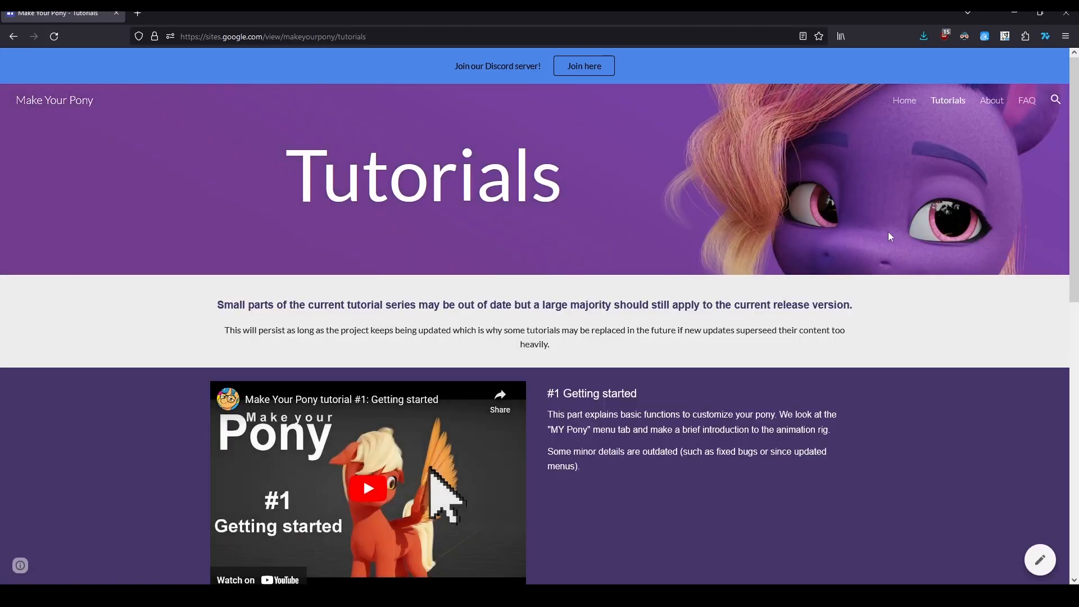
scroll(894, 209, "down", 10)
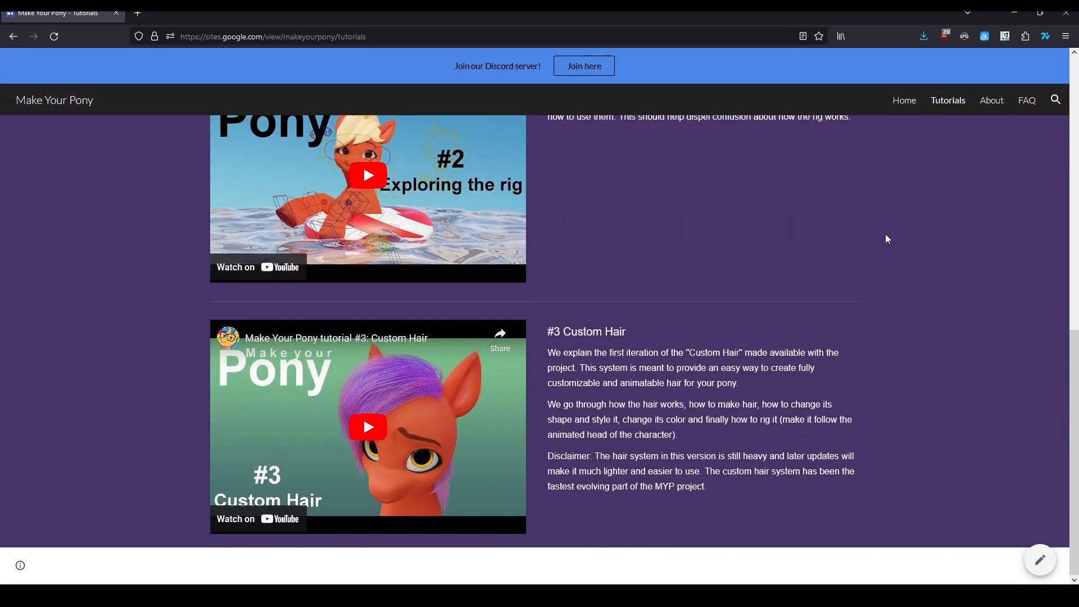
scroll(886, 235, "up", 7)
scroll(902, 241, "up", 3)
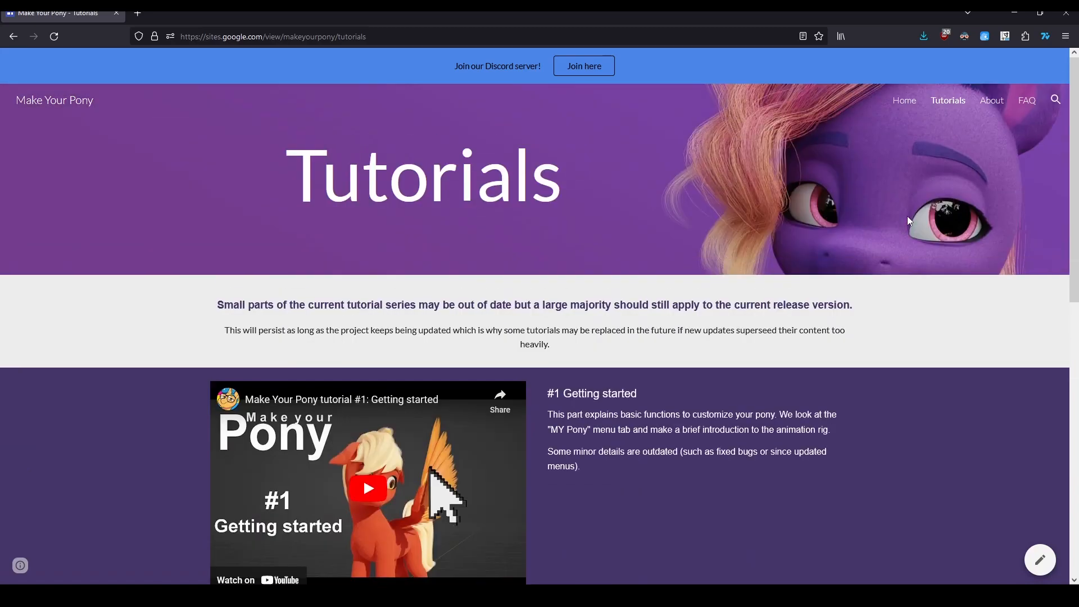
- View the website's About and FAQ pages and return to the Home page
left_click(992, 107)
left_click(1027, 103)
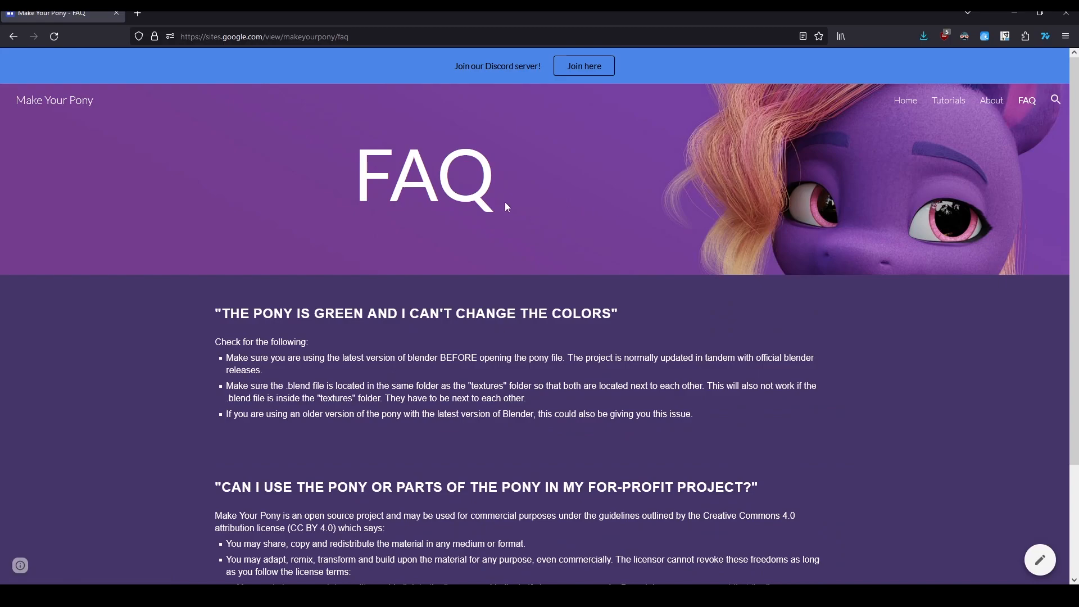
scroll(846, 251, "down", 3)
scroll(618, 256, "up", 3)
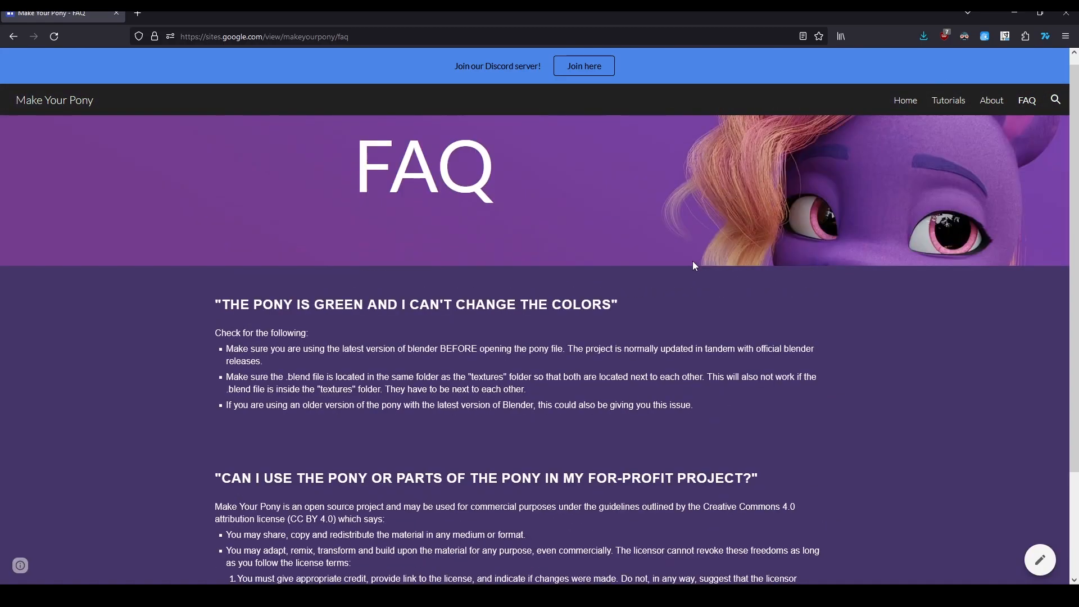
left_click(903, 107)
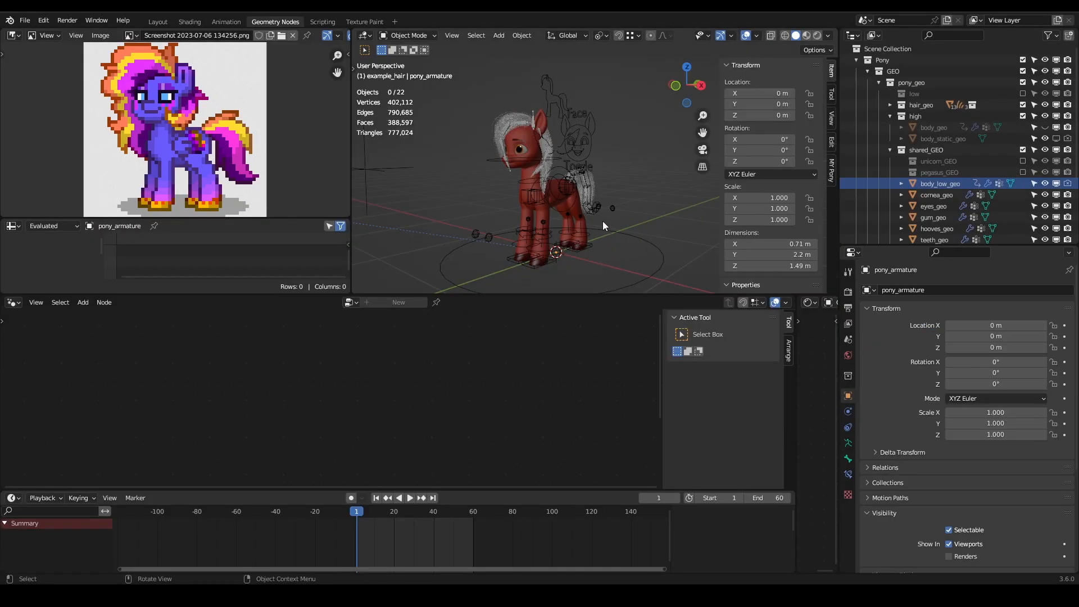
- Enlarge the 3D viewport showing the red pony by shrinking the neighbouring editor areas
middle_click_drag(602, 221, 550, 178)
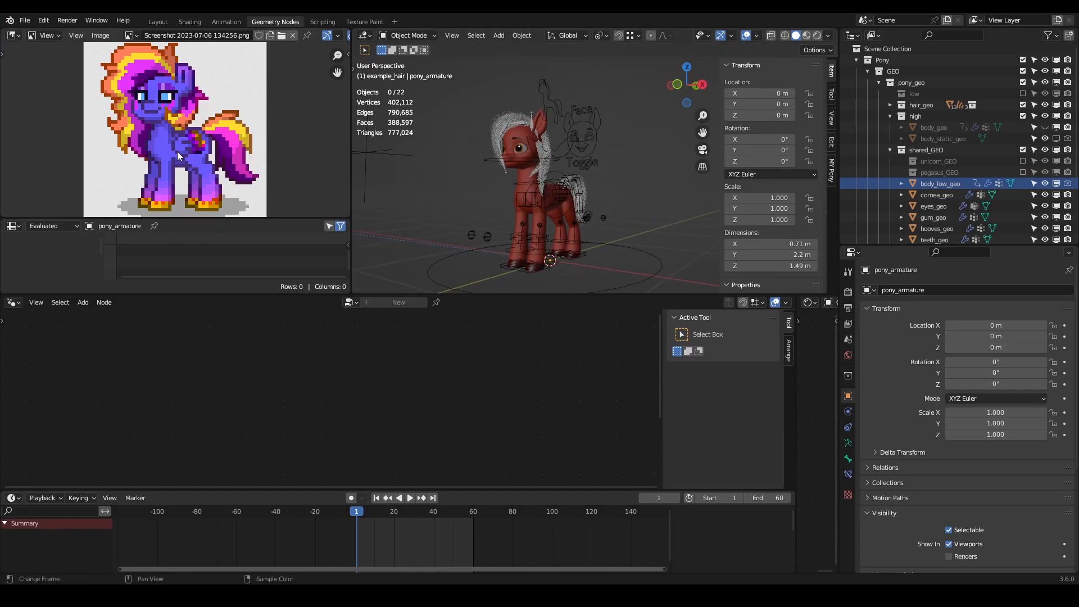
middle_click_drag(514, 159, 557, 191)
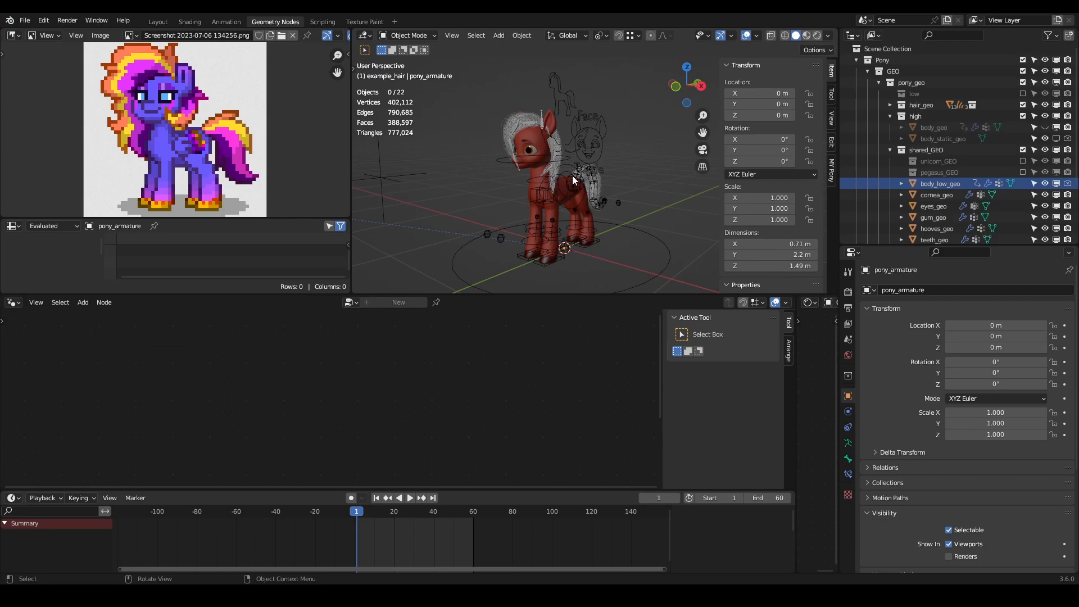
middle_click_drag(572, 175, 557, 204)
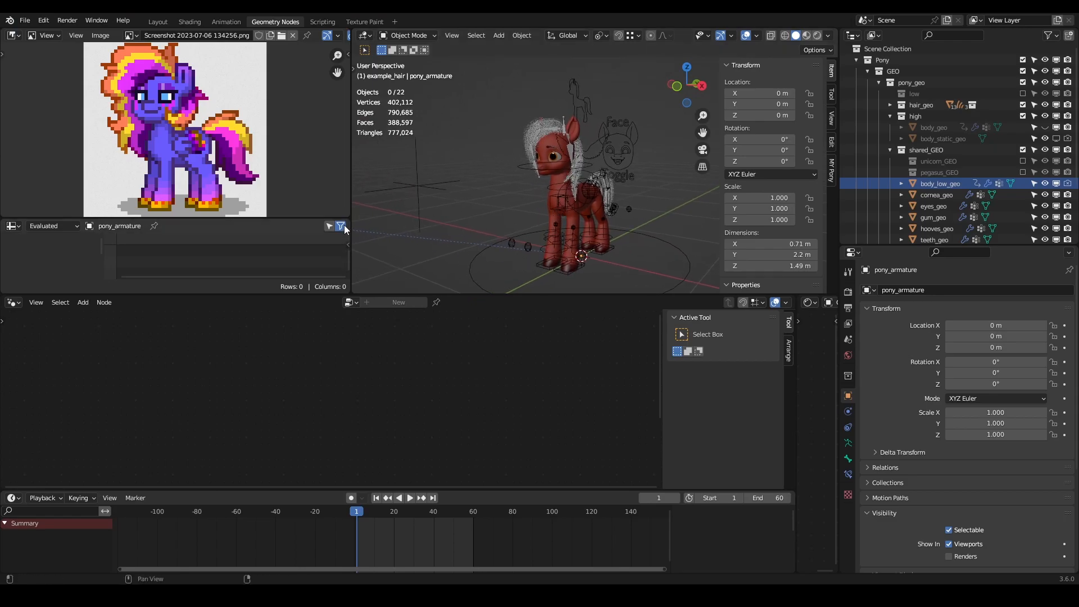
left_click_drag(352, 190, 309, 189)
left_click_drag(487, 293, 487, 328)
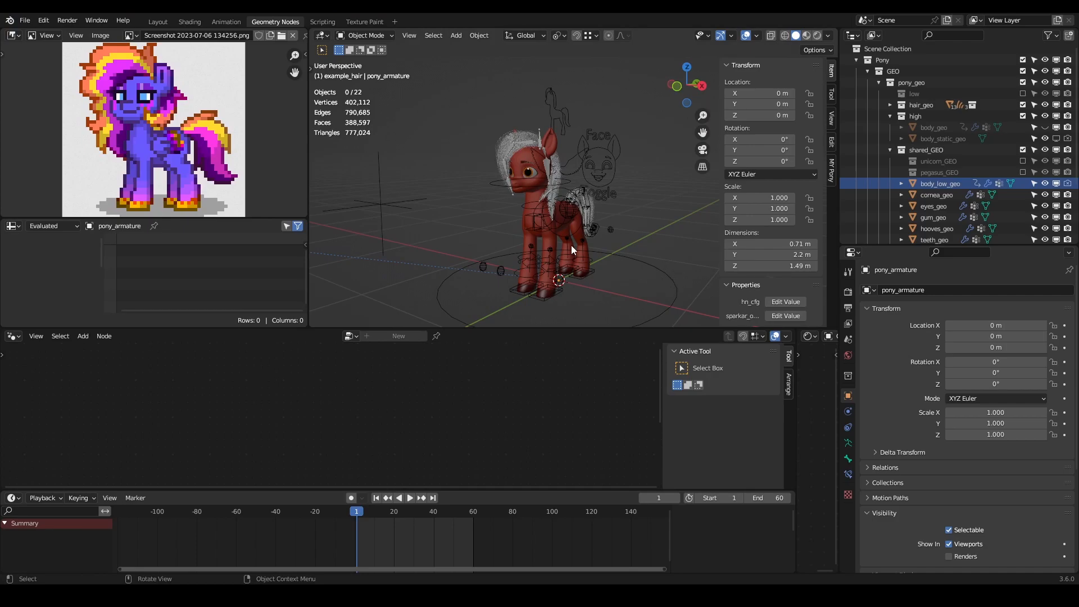
- Show the MY Pony customization settings beside the pony and switch the viewport to Material Preview shading
key("n")
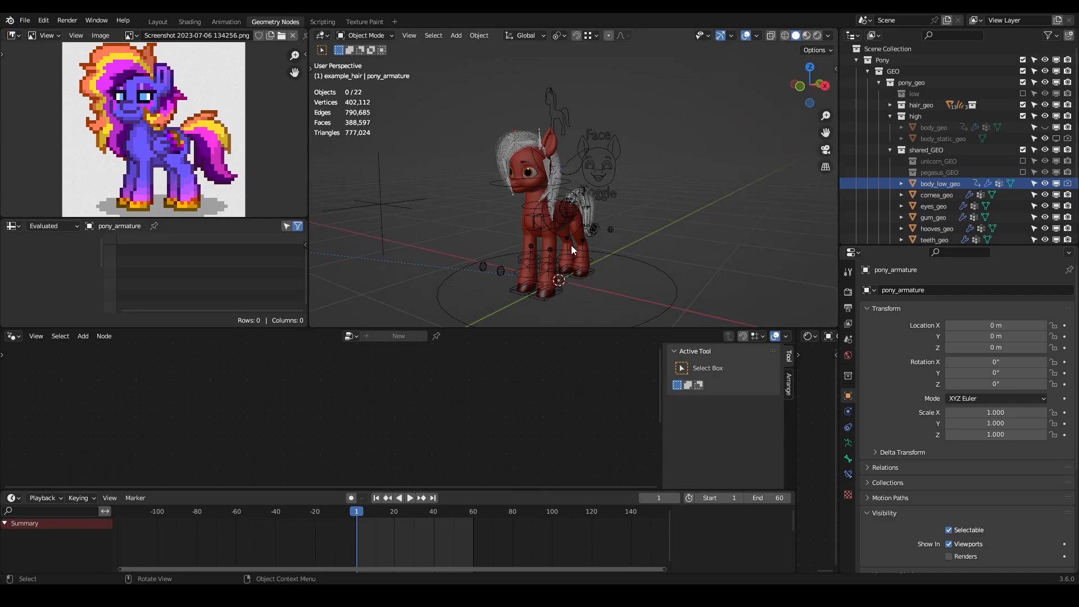
middle_click_drag(593, 125, 581, 166)
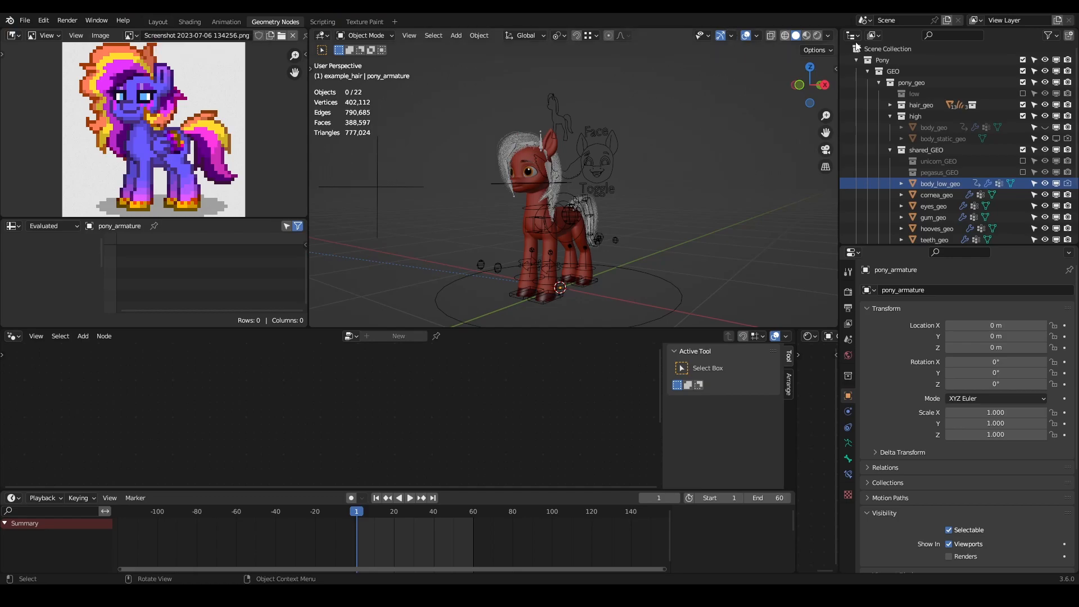
key("n")
left_click(831, 170)
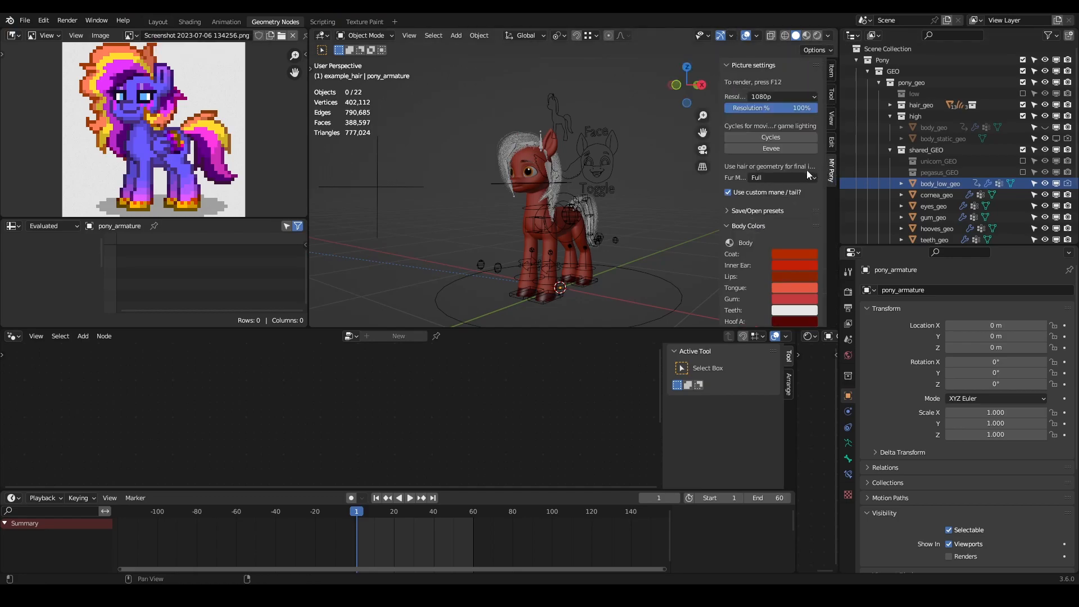
left_click(807, 36)
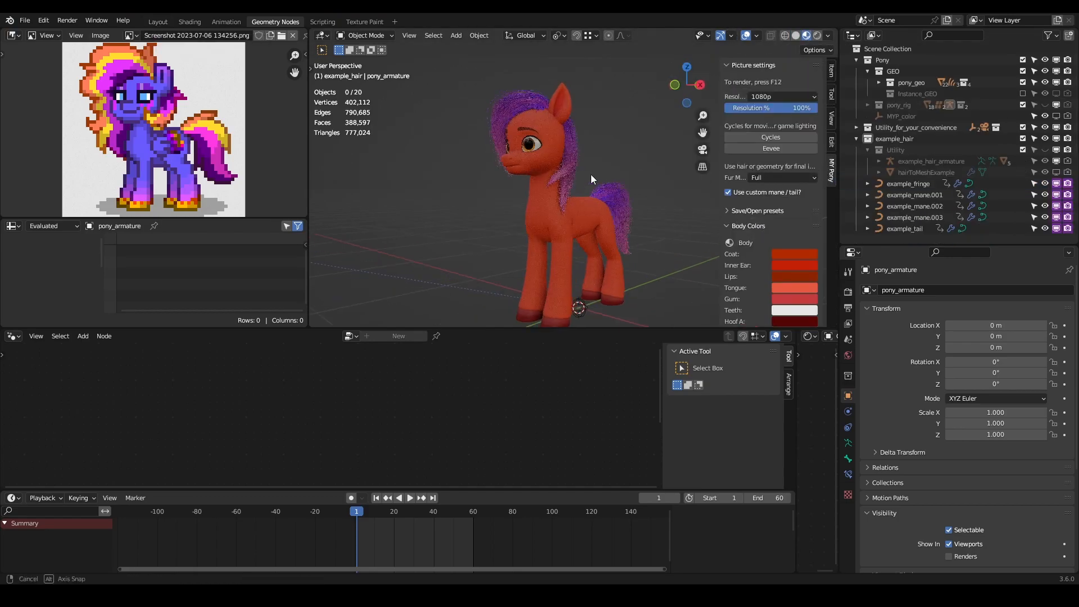
- Set the Coat colour by sampling the purple-blue body of the pony in the reference image
left_click(793, 253)
left_click(868, 204)
left_click(143, 133)
mouse_move(517, 178)
middle_mouse_down()
mouse_move(598, 177)
mouse_move(494, 177)
mouse_move(507, 184)
middle_mouse_up()
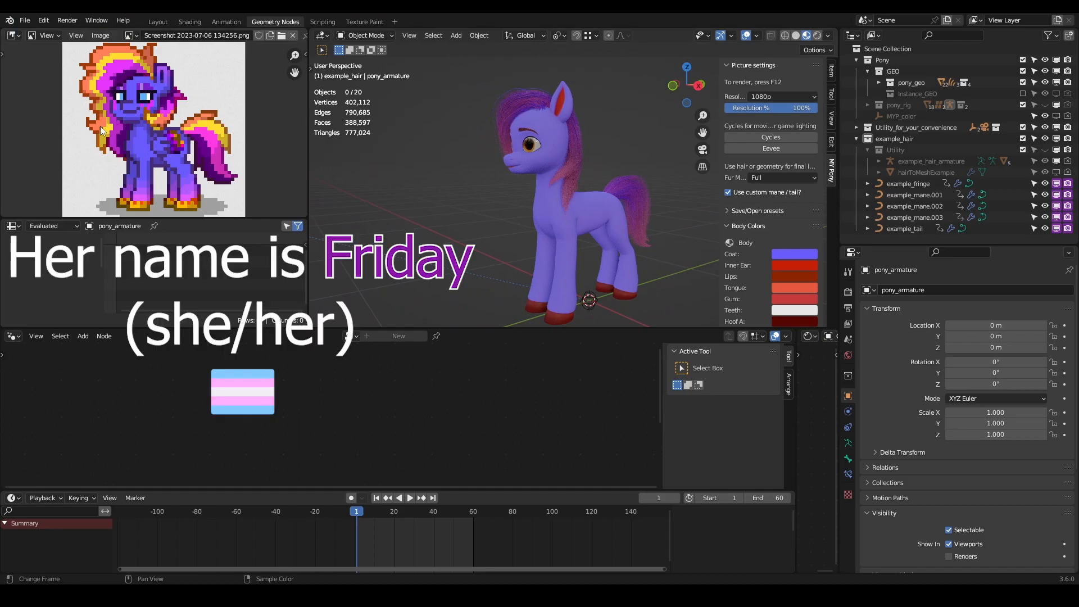
- Set the Inner Ear colour by sampling the ear of the pony in the reference image
mouse_move(570, 201)
middle_mouse_down()
mouse_move(721, 194)
mouse_move(524, 191)
mouse_move(701, 202)
mouse_move(544, 179)
mouse_move(555, 202)
middle_mouse_up()
scroll(544, 180, "up", 1)
scroll(544, 179, "down", 2)
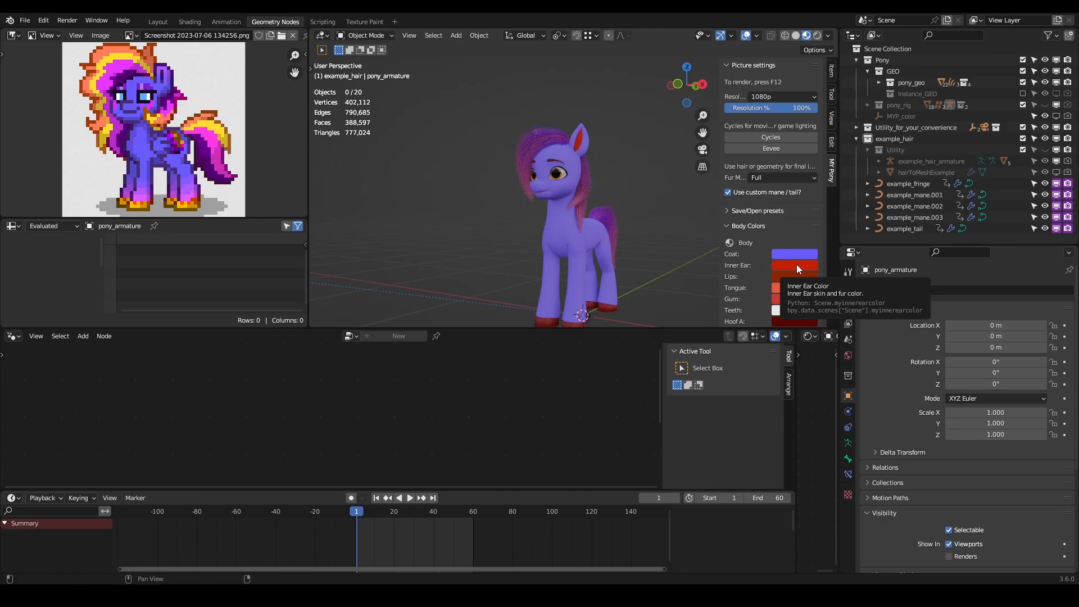
scroll(585, 114, "up", 6)
middle_click_drag(591, 153, 575, 231, "shift")
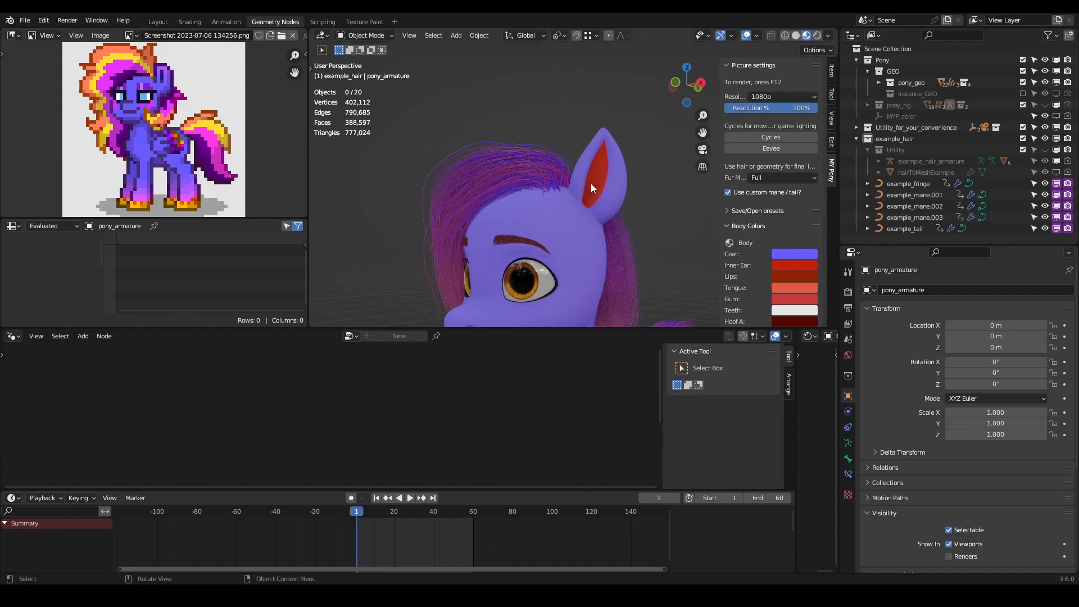
left_click(808, 264)
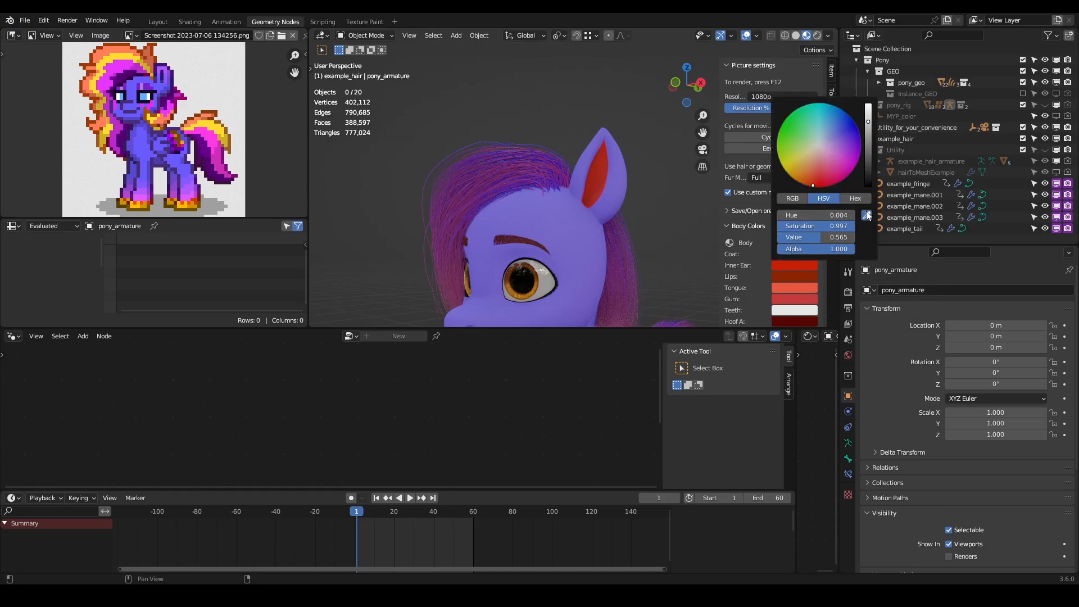
left_click(867, 215)
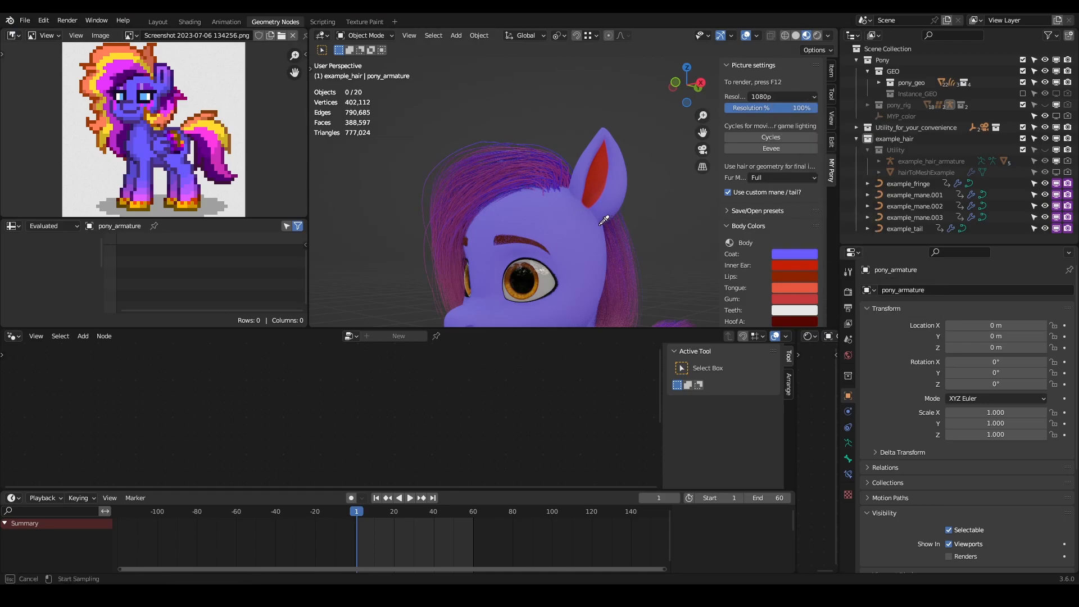
left_click(165, 65)
mouse_move(553, 184)
middle_mouse_down()
mouse_move(641, 197)
mouse_move(560, 185)
middle_mouse_up()
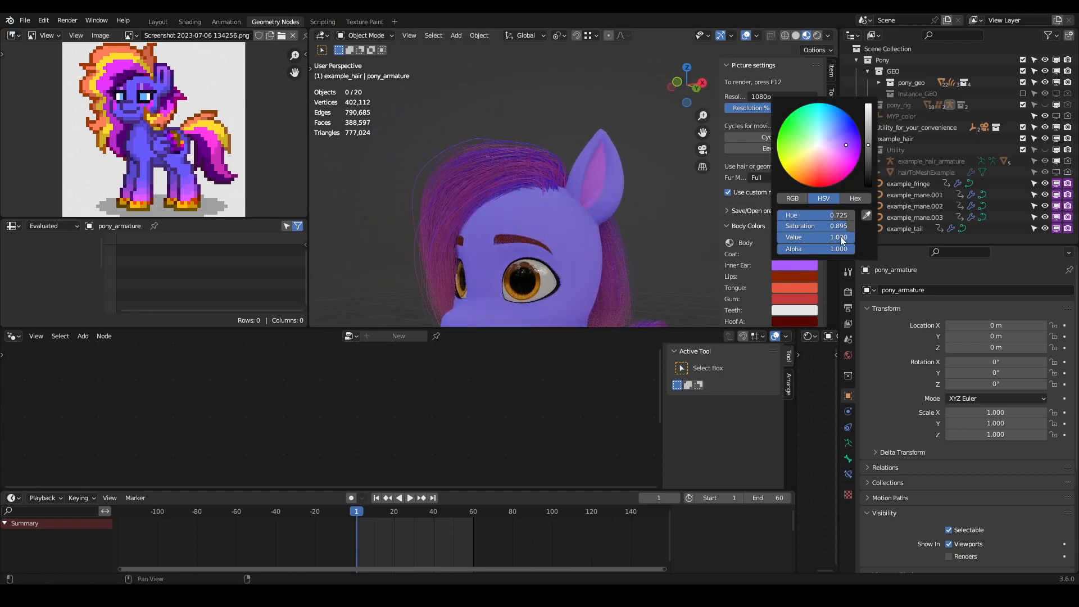
- Darken the Inner Ear colour by lowering its Value, and check the ear on the model
left_click_drag(841, 236, 803, 236)
scroll(513, 175, "down", 4)
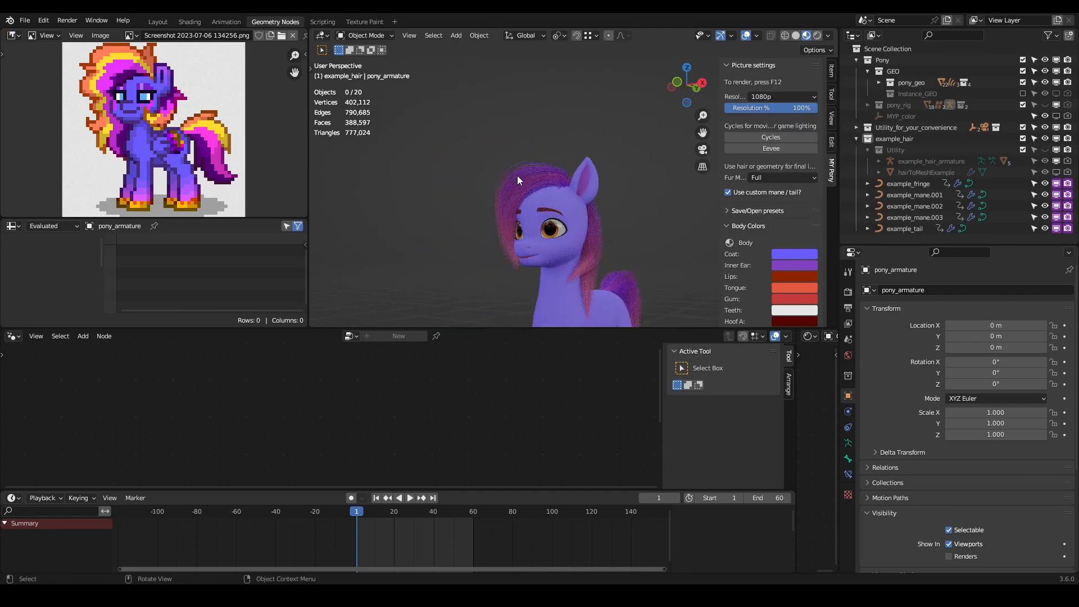
scroll(589, 178, "up", 6)
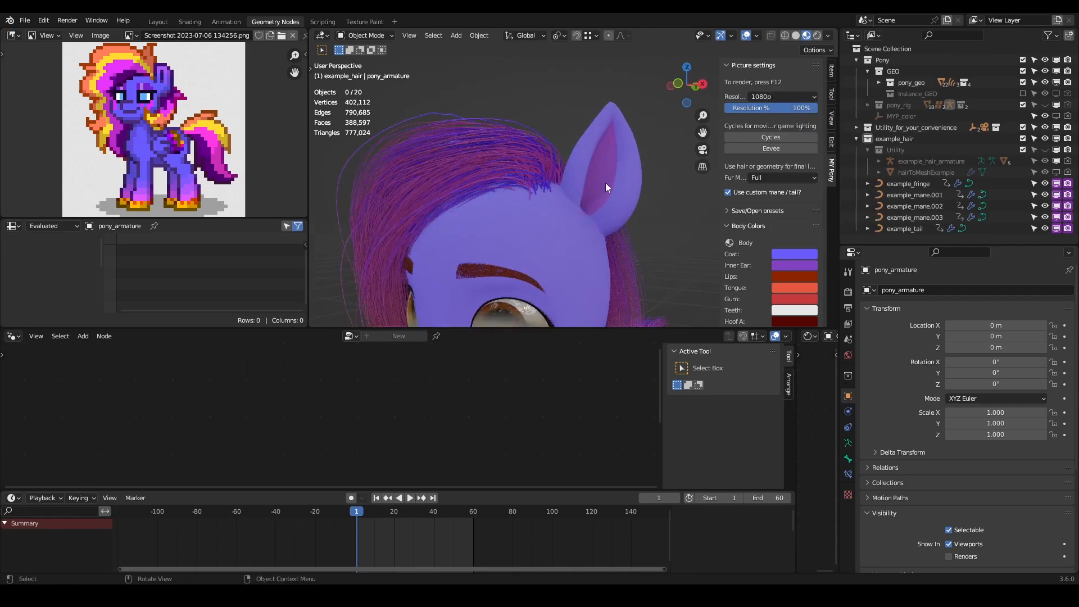
- Apply the Inner Ear colour to the Lips and check the mouth on the model
middle_click_drag(588, 191, 635, 124, "shift")
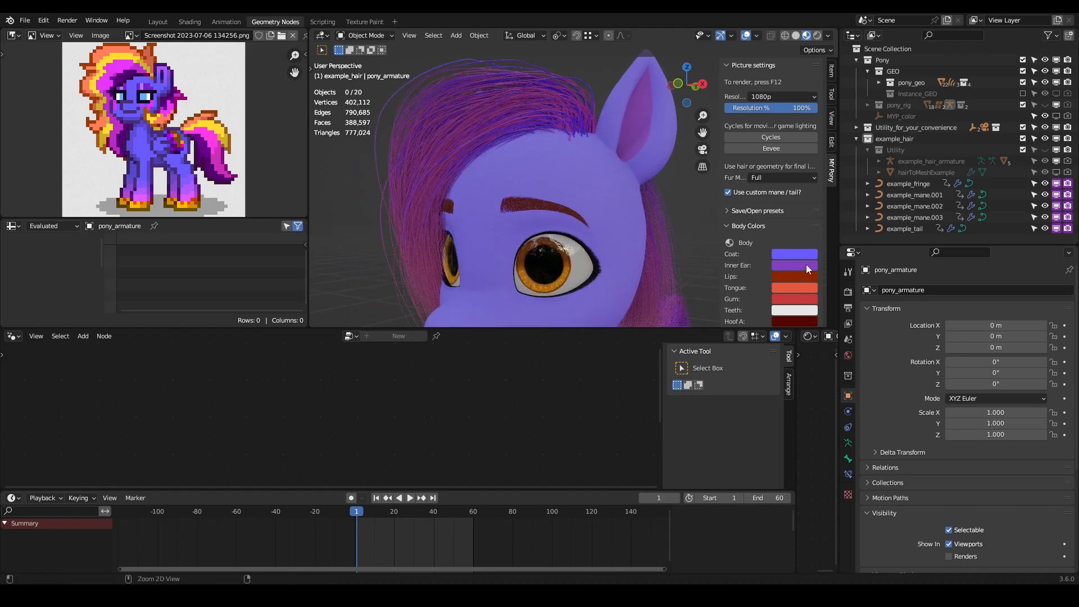
key("ctrl+v")
middle_click_drag(506, 281, 578, 134, "shift")
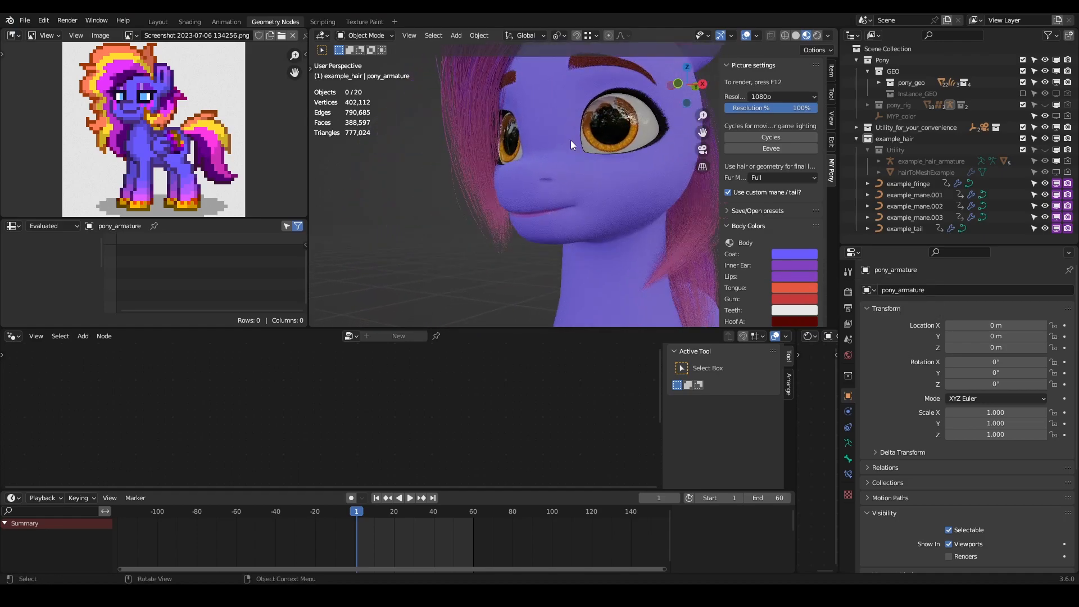
- Set the Hoof A colour by sampling the yellow hoof of the pony in the reference image
scroll(525, 234, "up", 3)
middle_click_drag(524, 234, 538, 233)
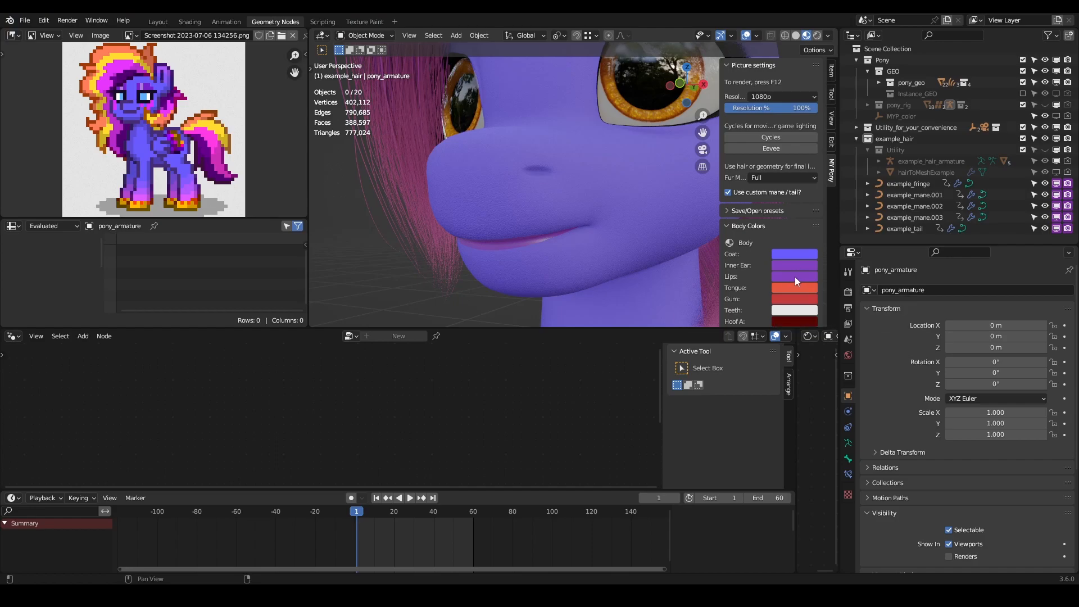
scroll(557, 173, "down", 3)
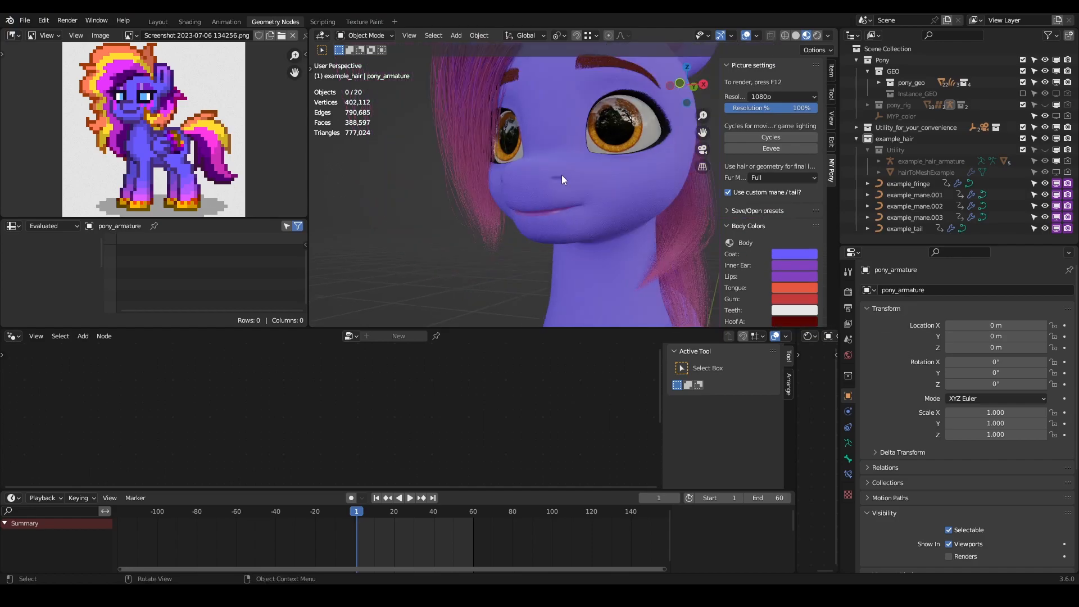
scroll(592, 183, "up", 3)
scroll(787, 243, "down", 2)
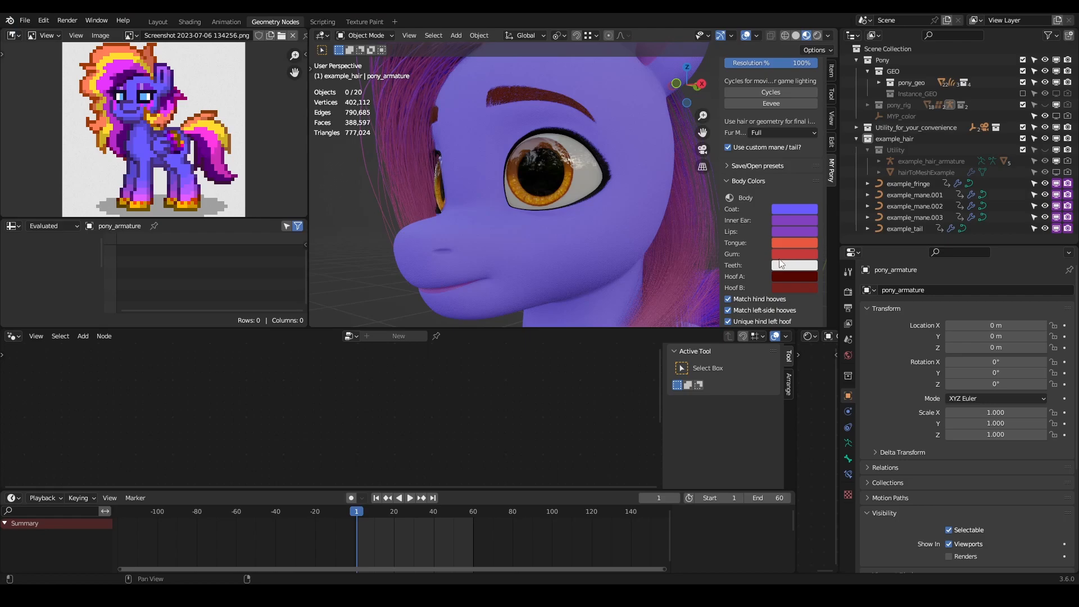
middle_click_drag(389, 202, 594, 267)
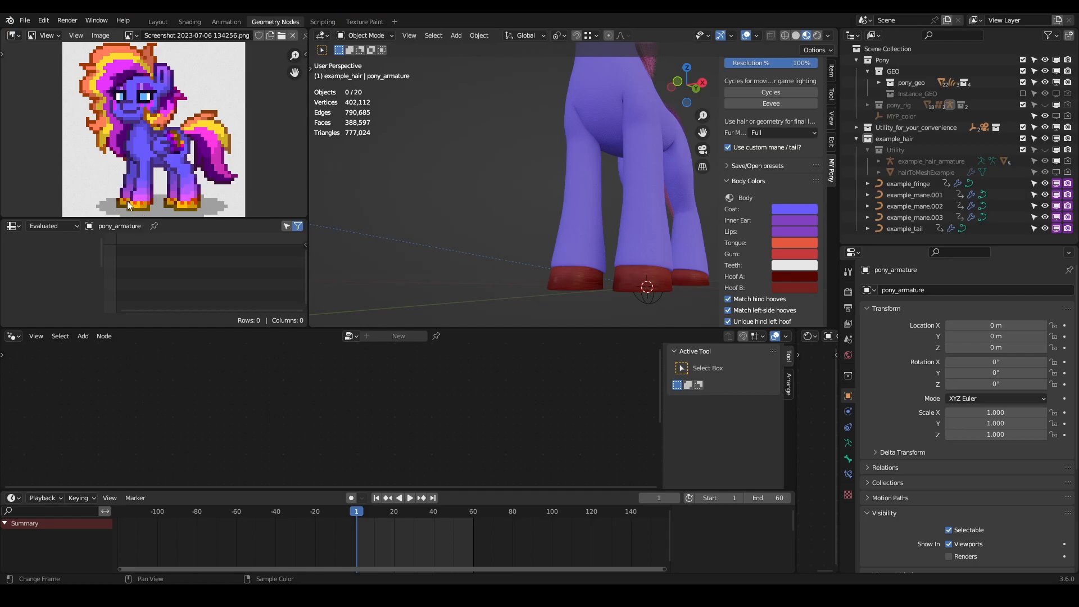
middle_click_drag(696, 252, 587, 255)
middle_click_drag(551, 223, 712, 265)
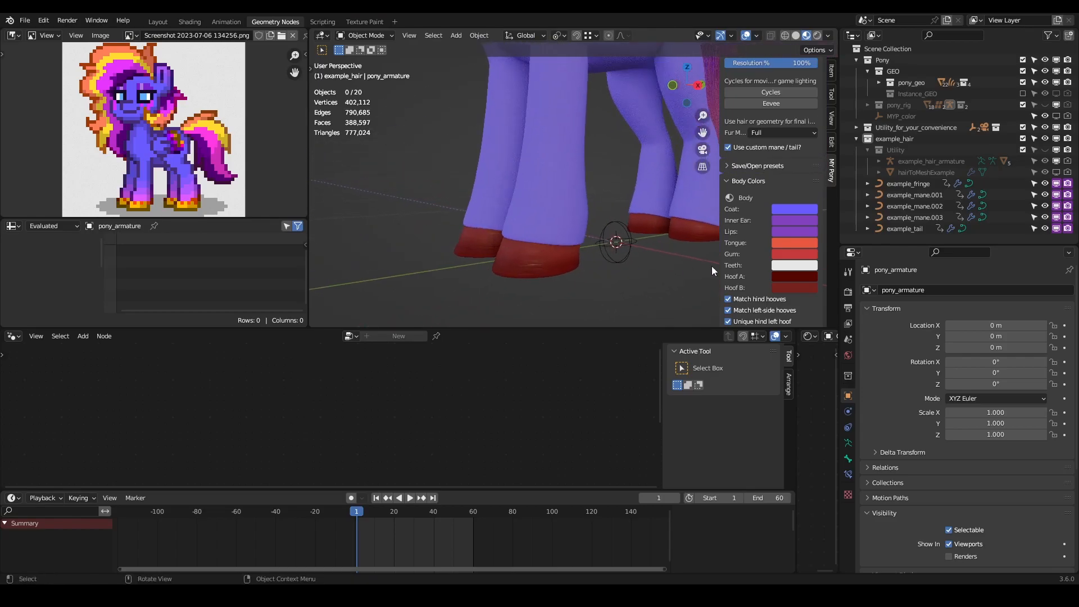
left_click(799, 276)
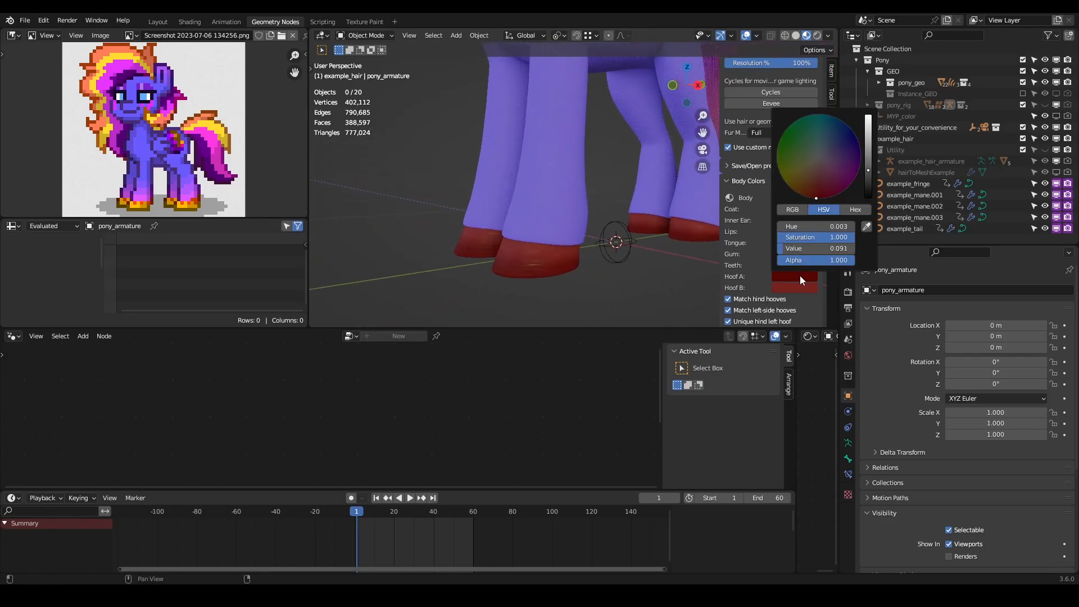
left_click(866, 227)
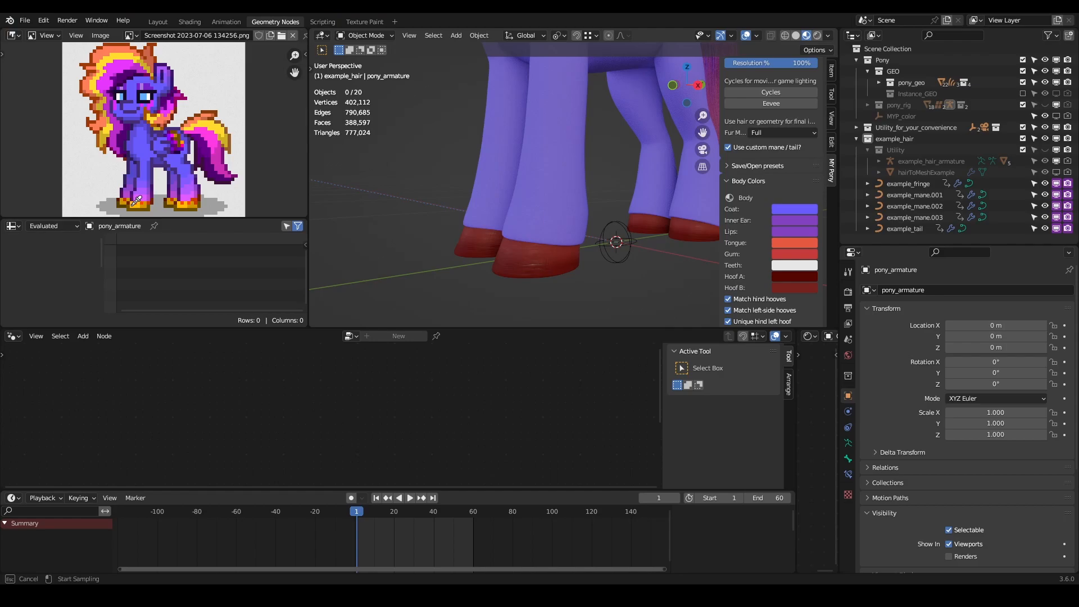
left_click(138, 206)
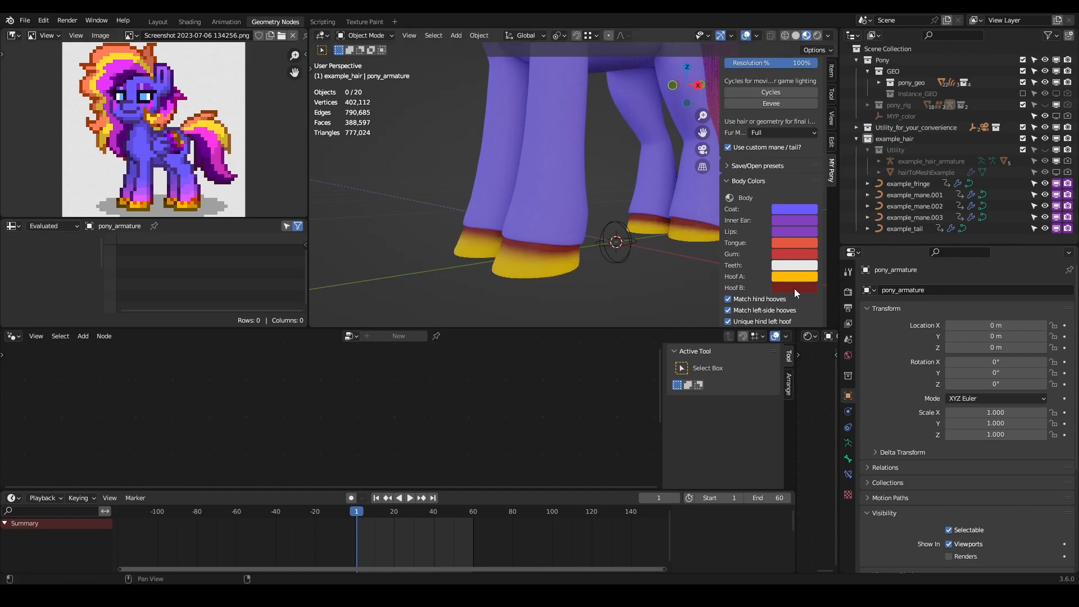
- Apply the Hoof A colour to Hoof B, and shift Hoof B to a coral red
left_click_drag(796, 278, 797, 289)
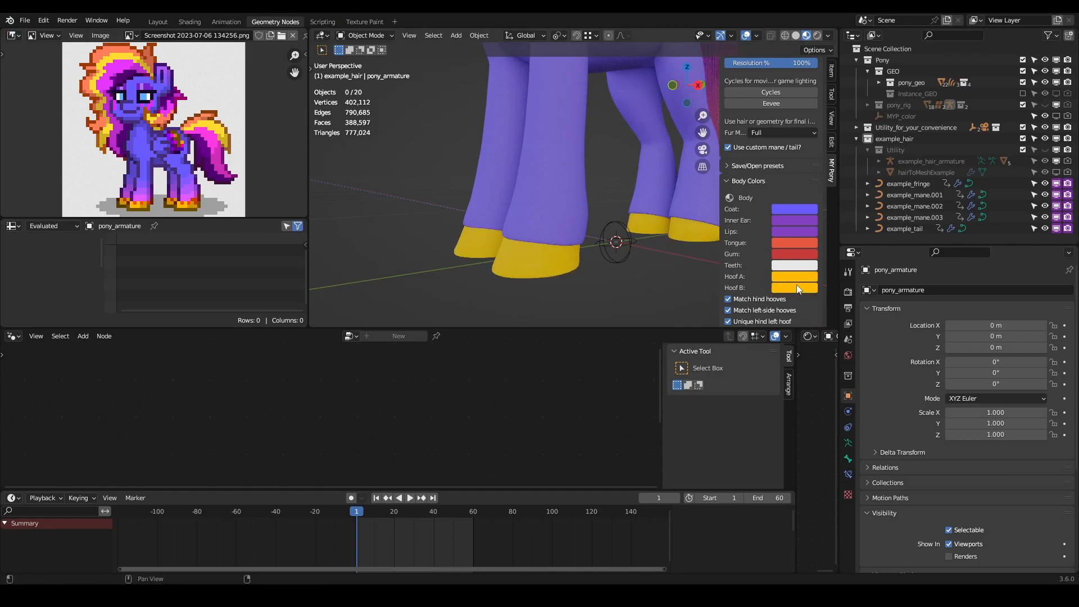
left_click(805, 276)
mouse_move(842, 160)
left_mouse_down()
mouse_move(804, 186)
mouse_move(815, 195)
left_mouse_up()
key("ctrl+z")
left_click(793, 286)
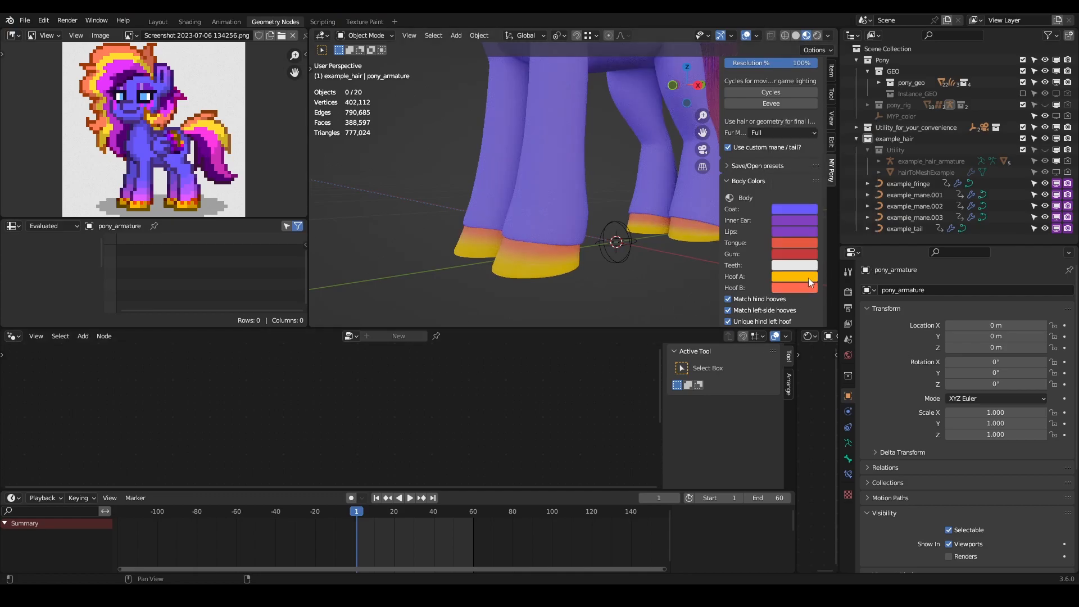
- Darken Hoof A to a brownish gold and deepen Hoof B to orange-red, checking the hooves on the model
left_click(808, 278)
left_click_drag(849, 238, 805, 248)
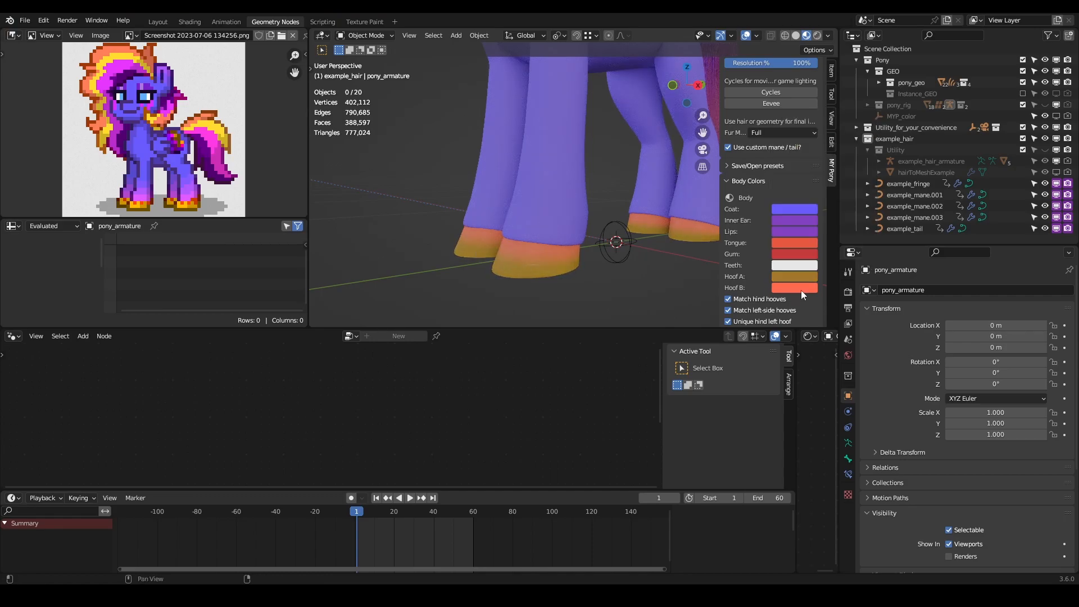
left_click(799, 285)
mouse_move(843, 248)
left_mouse_down()
mouse_move(855, 248)
mouse_move(831, 261)
left_mouse_up()
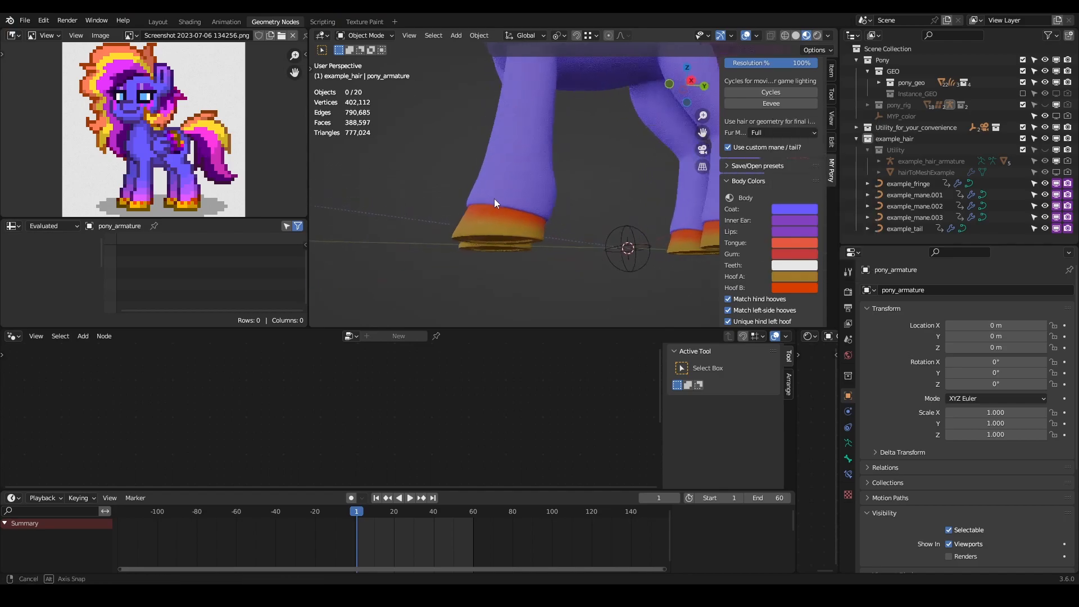
middle_click_drag(470, 196, 548, 232)
scroll(491, 225, "down", 6)
scroll(522, 219, "up", 4)
scroll(555, 250, "up", 3)
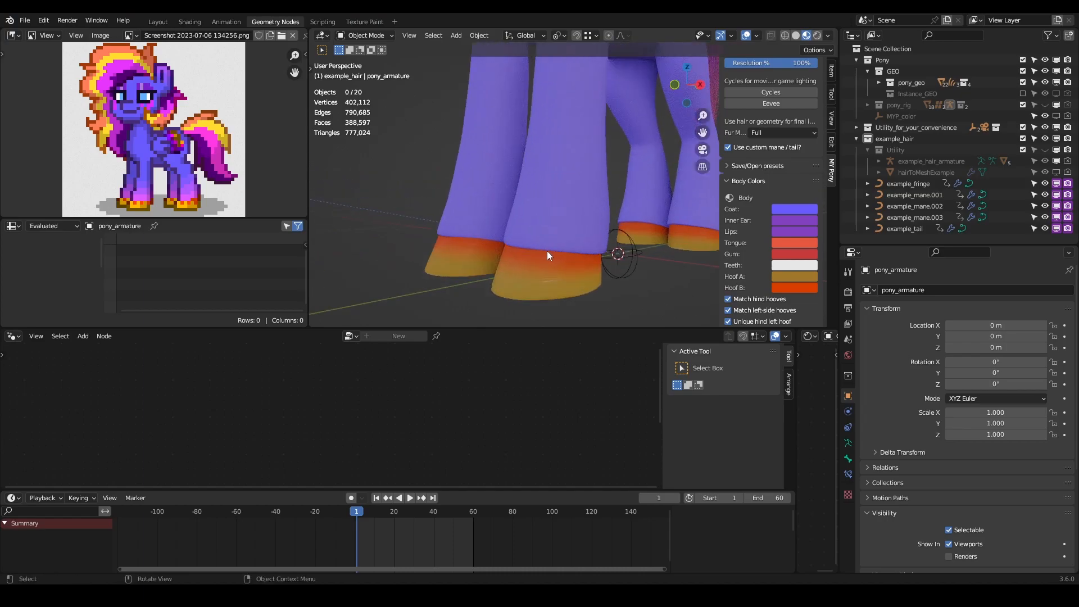
scroll(594, 217, "down", 5)
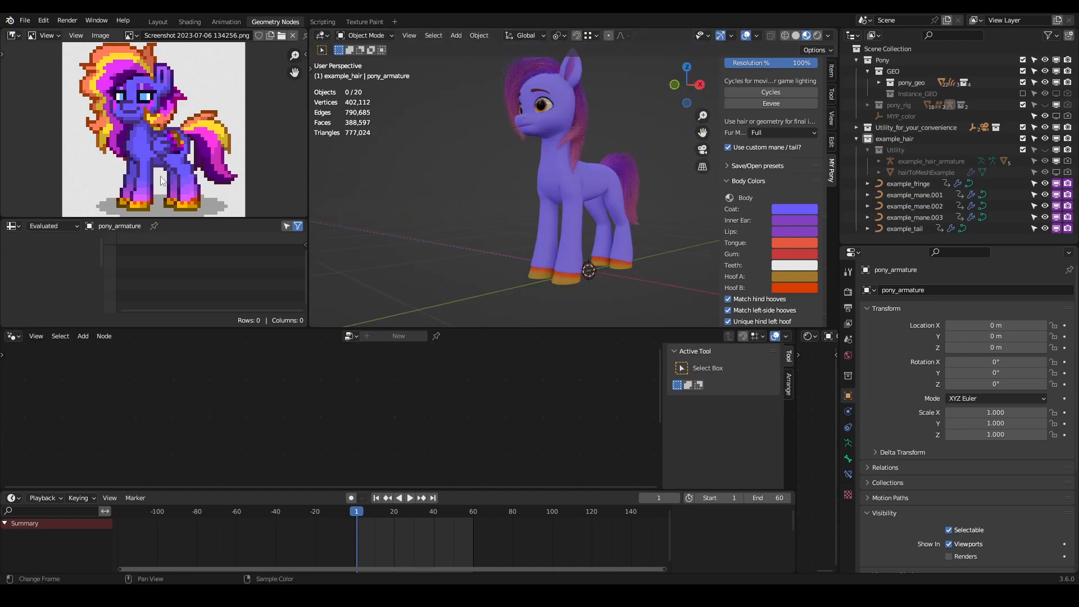
middle_click_drag(554, 167, 551, 191)
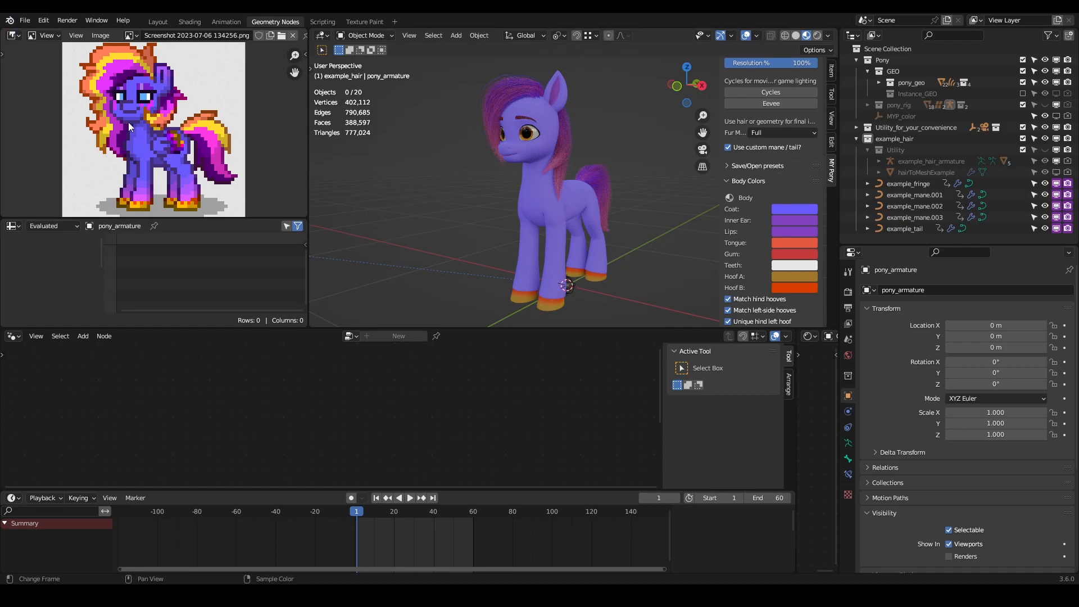
- Examine the pony from both sides against the reference, and review the Cutie Mark, Horn Colors and Feather Colors settings
middle_click_drag(519, 175, 735, 164)
scroll(763, 207, "down", 10)
left_click_drag(788, 158, 725, 158)
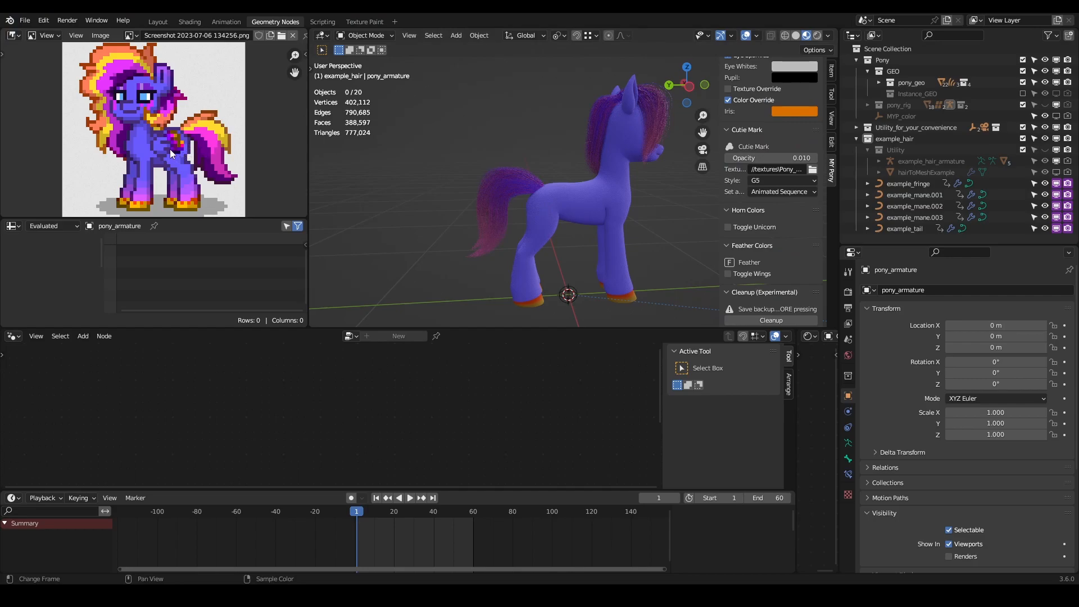
middle_click_drag(597, 200, 341, 196)
middle_click_drag(545, 215, 584, 217)
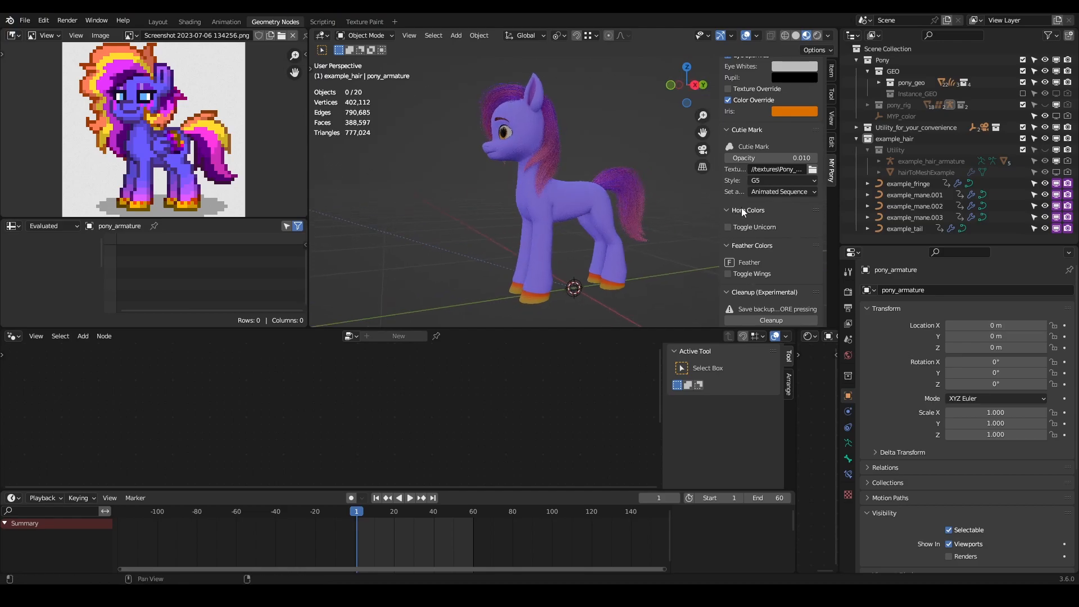
scroll(741, 211, "up", 4)
left_click_drag(766, 246, 749, 247)
mouse_move(459, 189)
middle_mouse_down()
mouse_move(484, 193)
mouse_move(467, 194)
middle_mouse_up()
scroll(742, 202, "up", 8)
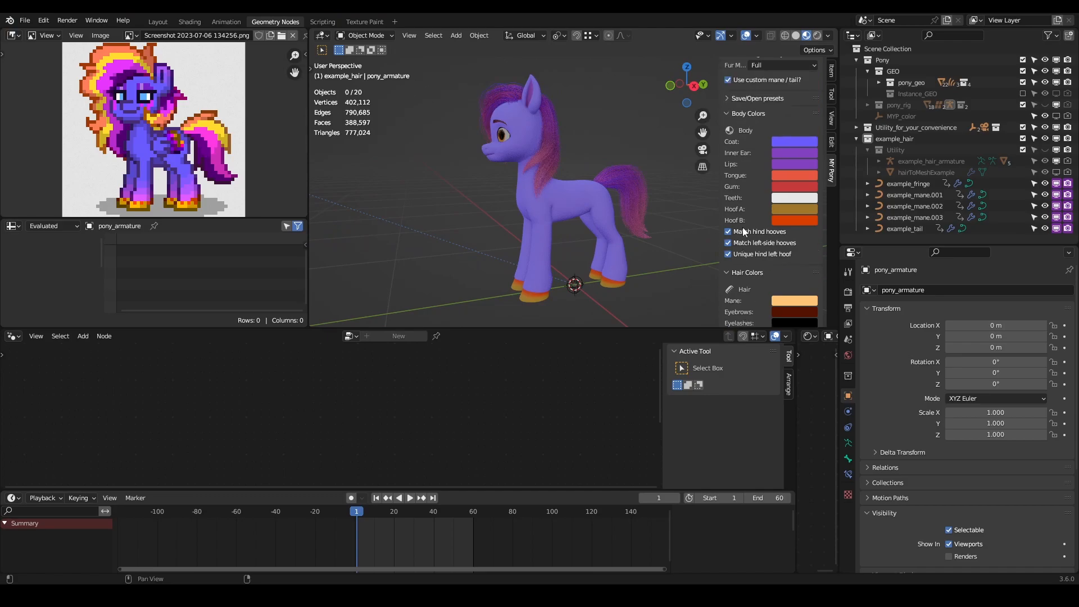
middle_click_drag(524, 200, 589, 278)
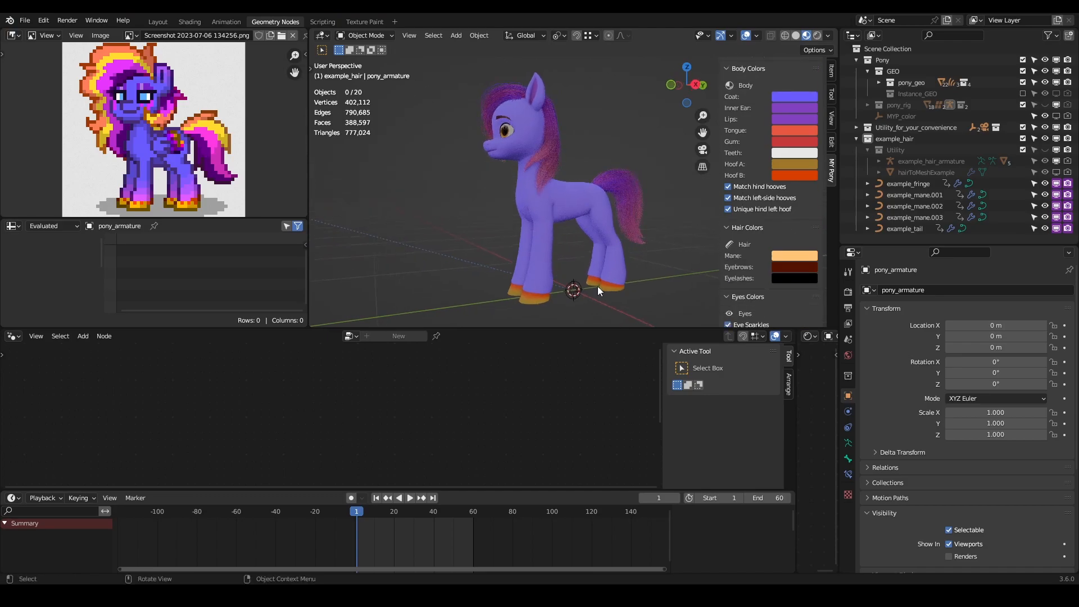
- Toggle the Match hind hooves option off and back on, and inspect the hind hooves
left_click(758, 186)
left_click(763, 187)
middle_click_drag(658, 248, 638, 295, "shift")
scroll(652, 188, "up", 2)
scroll(606, 116, "down", 2)
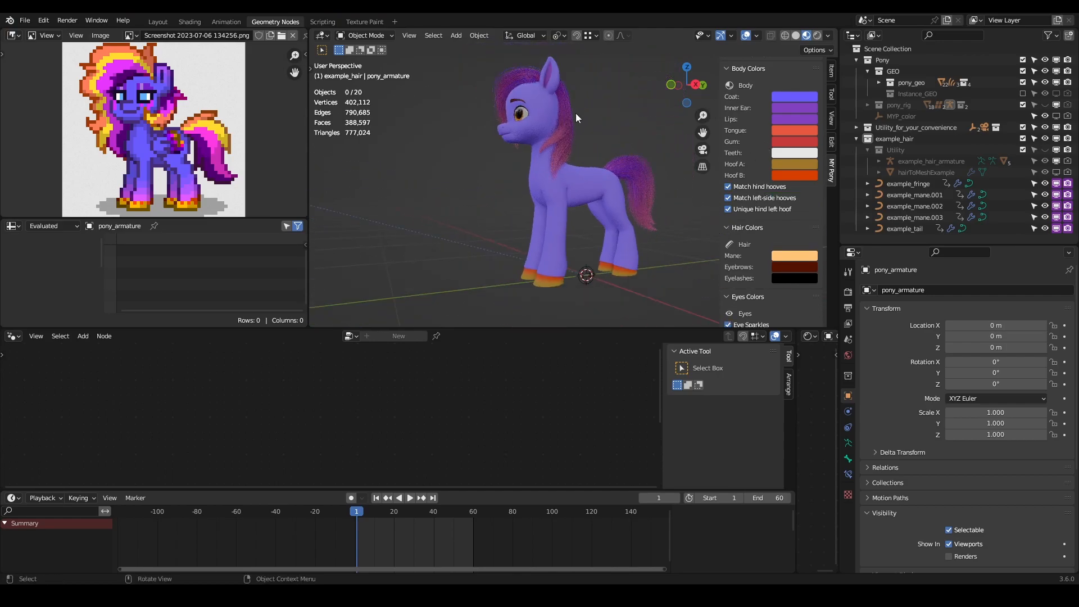
middle_click_drag(444, 87, 478, 110)
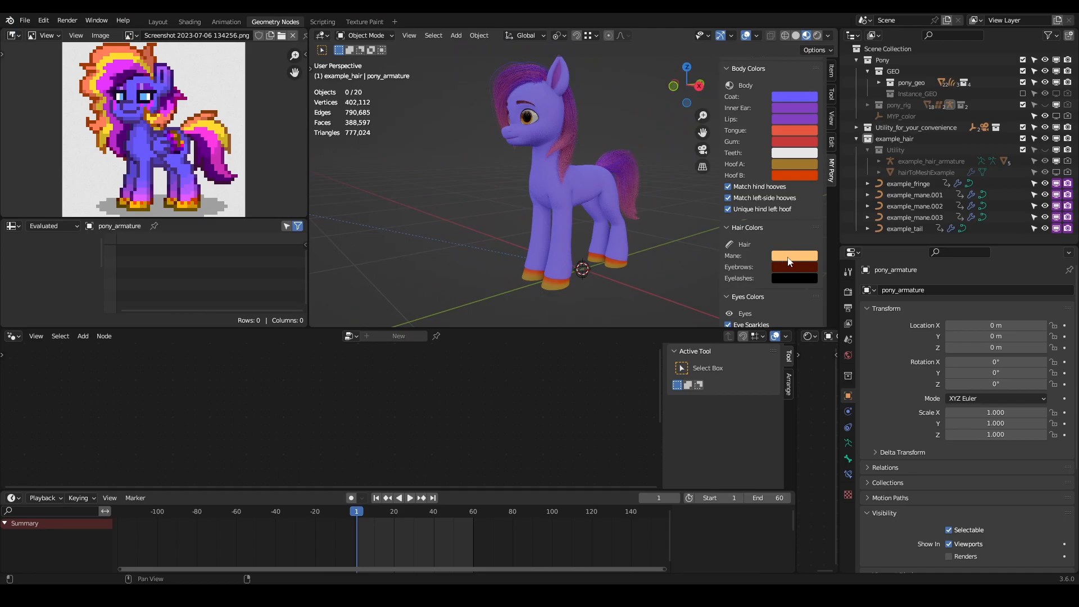
- Set the Mane colour to coral red with the custom mane and tail temporarily disabled
scroll(777, 264, "up", 5)
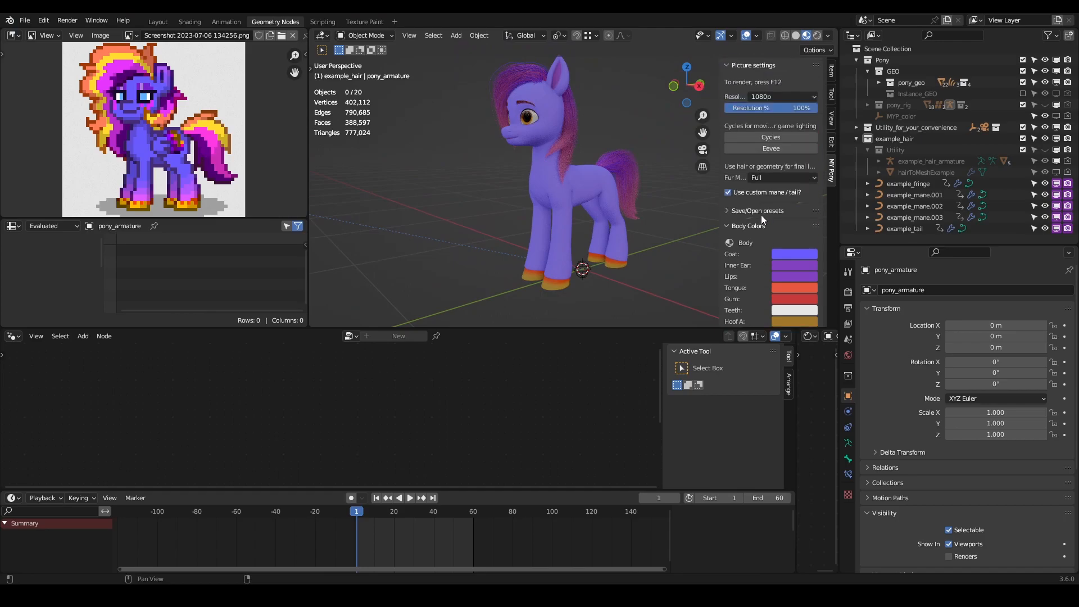
left_click(728, 193)
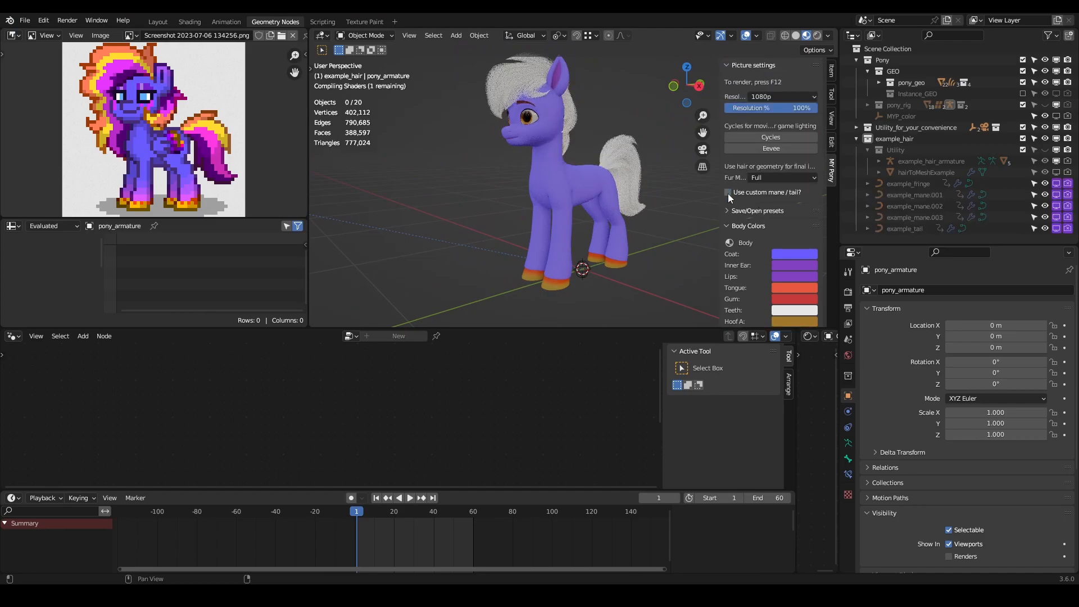
scroll(761, 269, "down", 4)
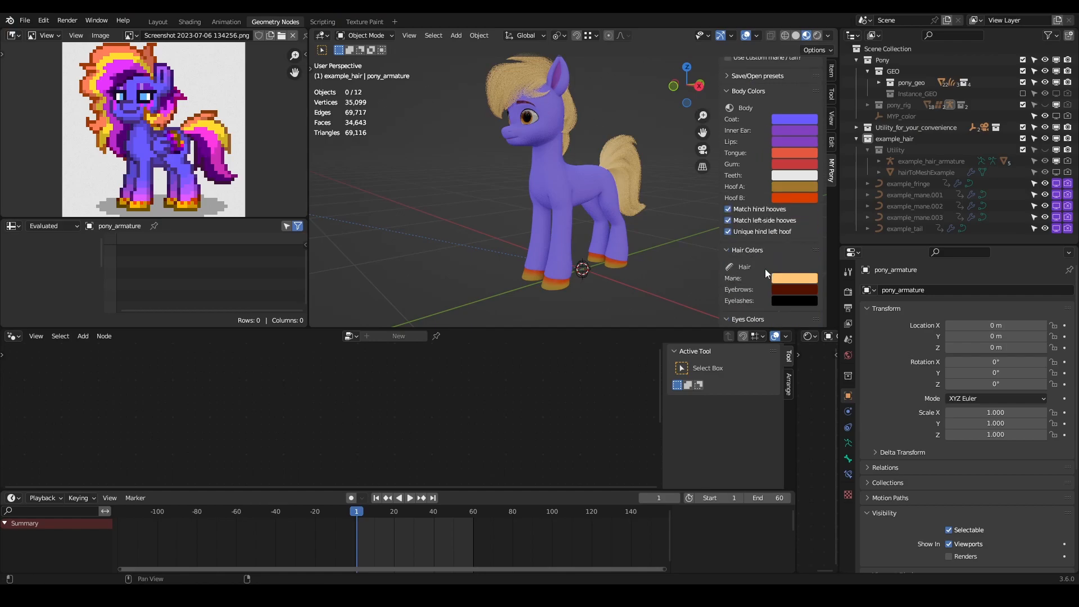
left_click(808, 281)
mouse_move(801, 228)
left_mouse_down()
mouse_move(848, 228)
mouse_move(781, 228)
left_mouse_up()
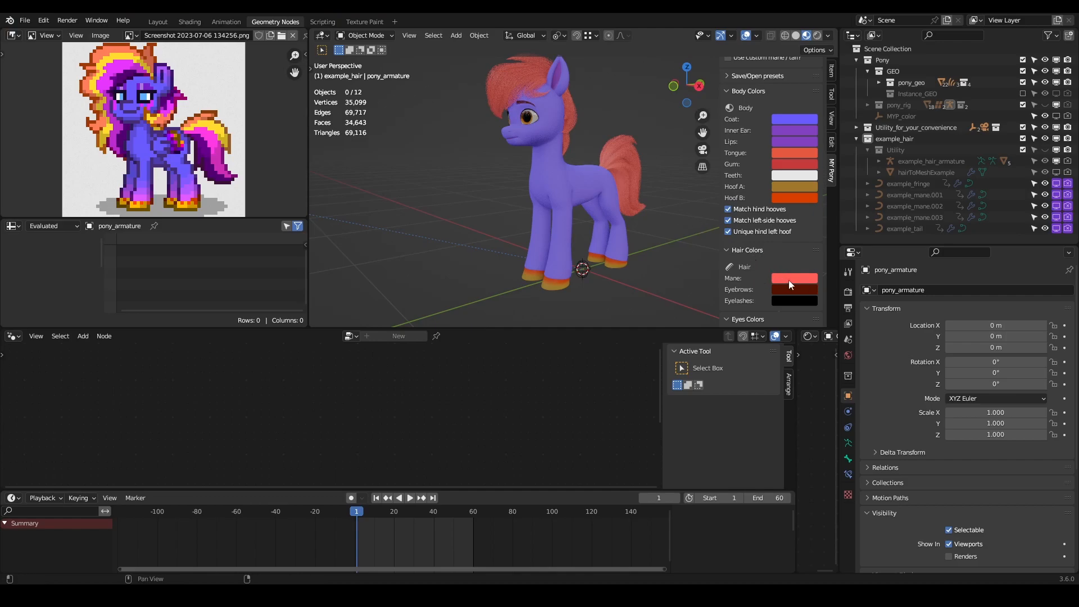
scroll(783, 279, "up", 6)
left_click(760, 195)
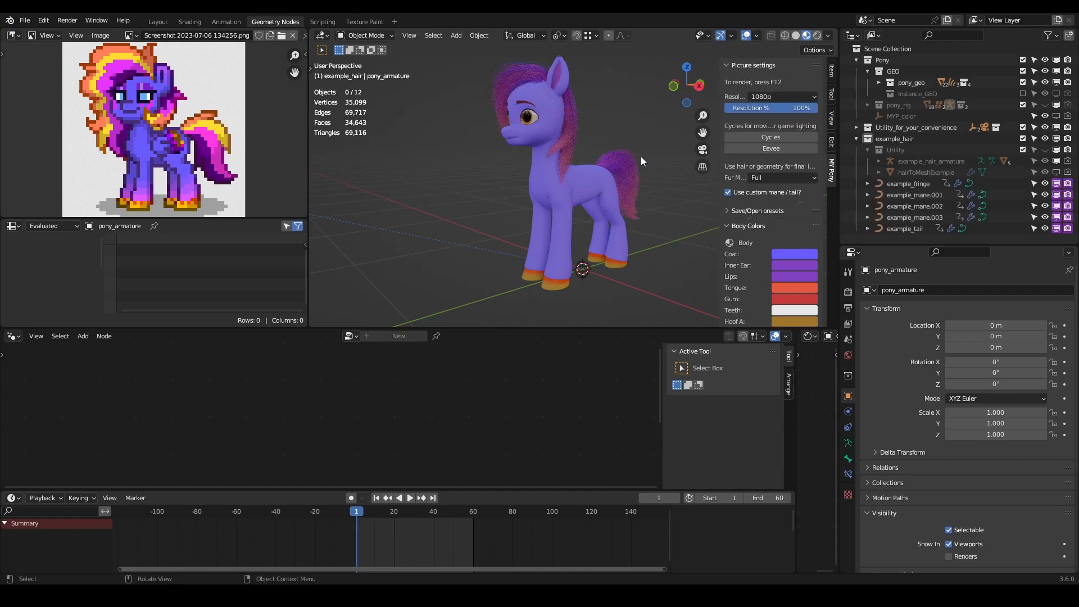
- Set the Eyebrows colour by sampling the purple hair beside the pony's ear in the reference image
scroll(785, 278, "down", 10)
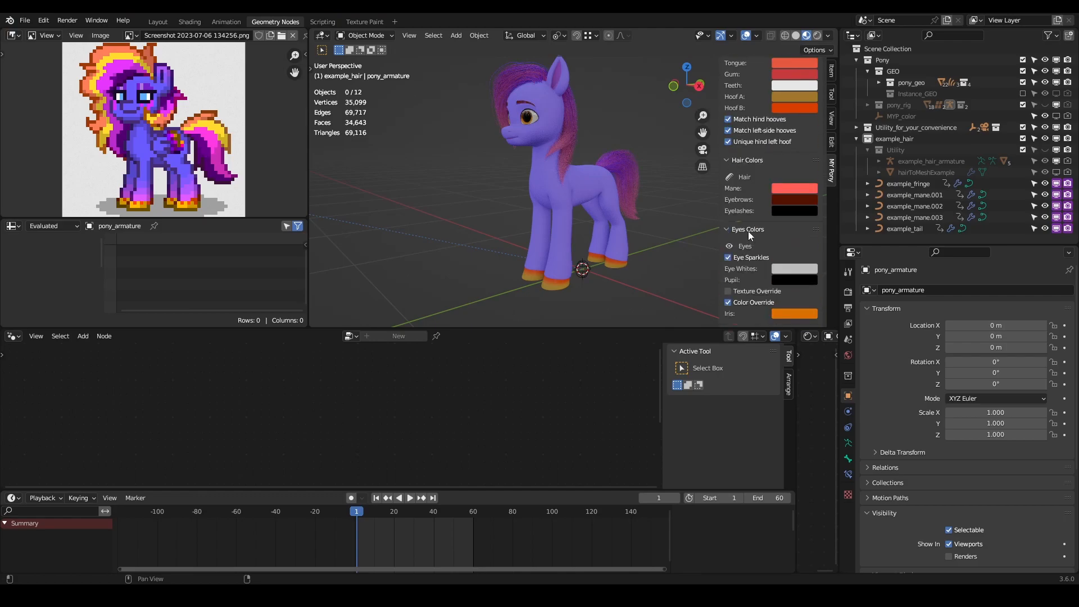
scroll(537, 233, "up", 10)
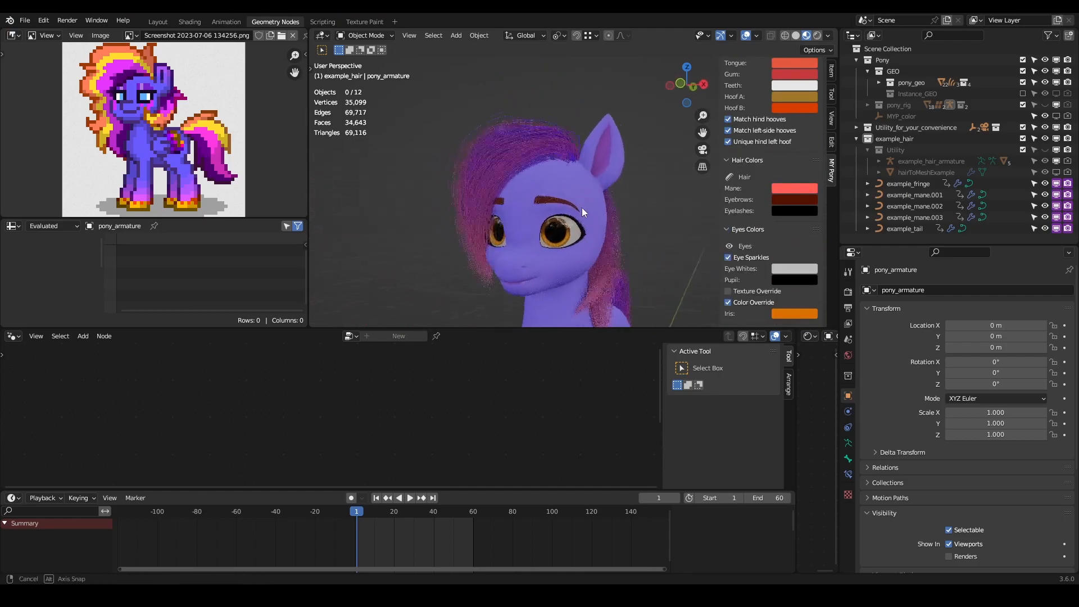
left_click(800, 201)
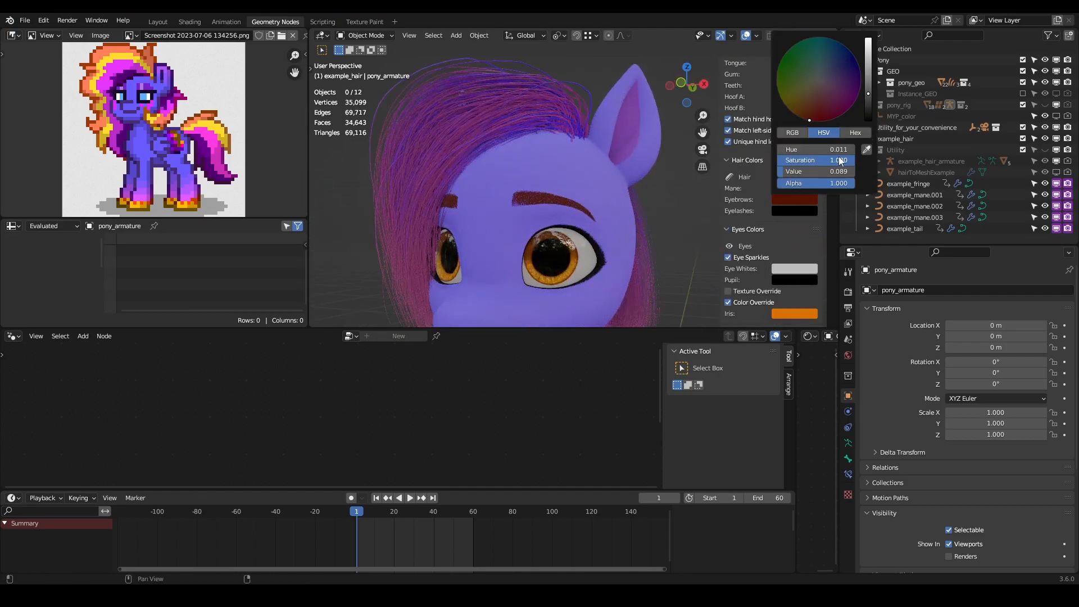
left_click(867, 152)
left_click(154, 82)
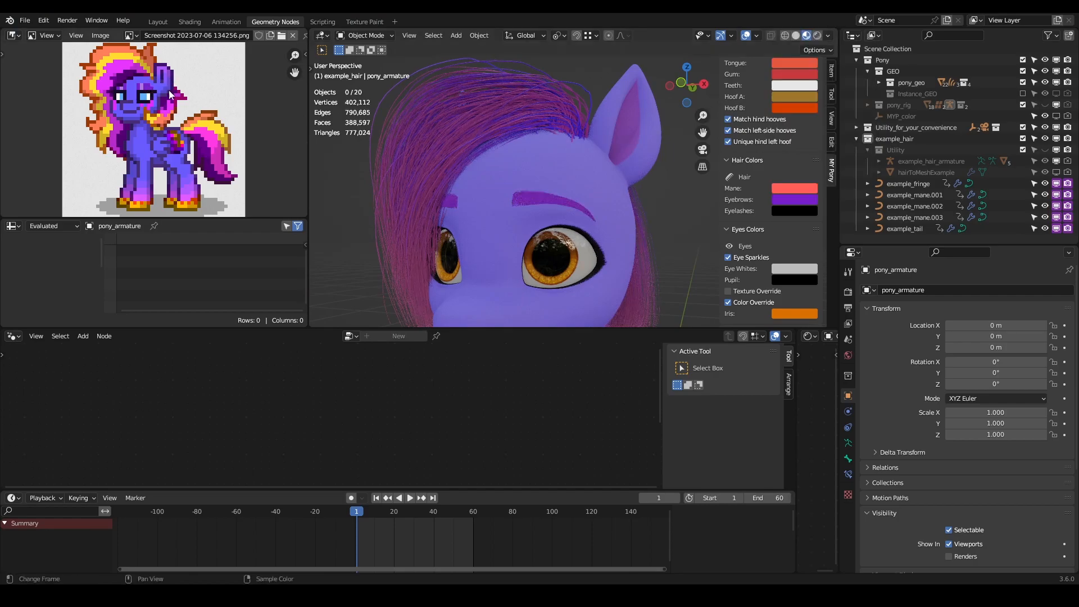
- Mute the purple Eyebrows colour by lowering its Saturation
middle_click_drag(510, 196, 554, 177)
left_click(815, 200)
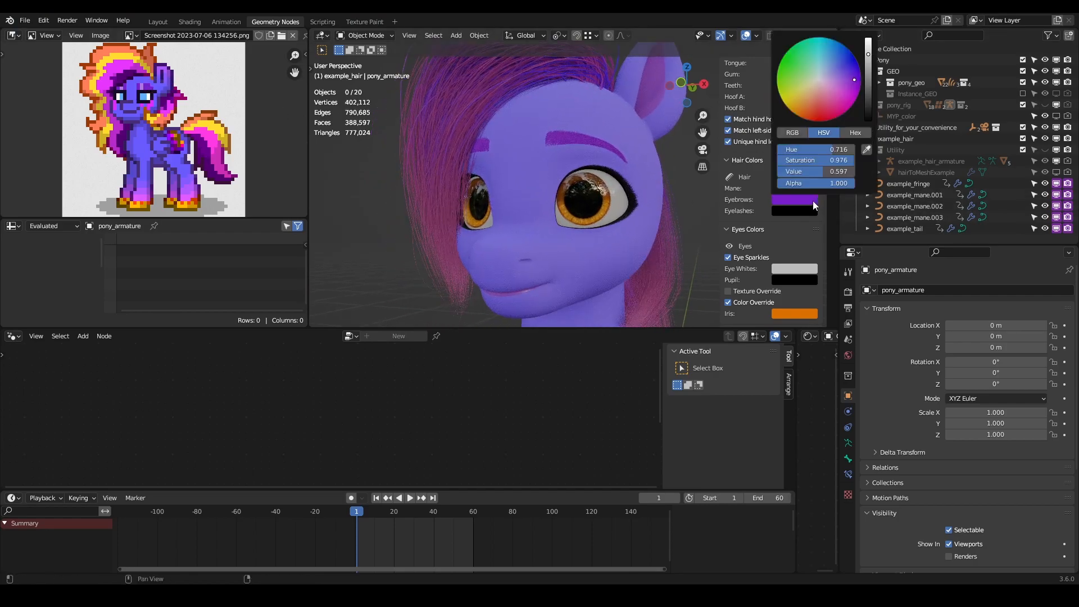
left_click(803, 198)
left_click_drag(845, 160, 830, 170)
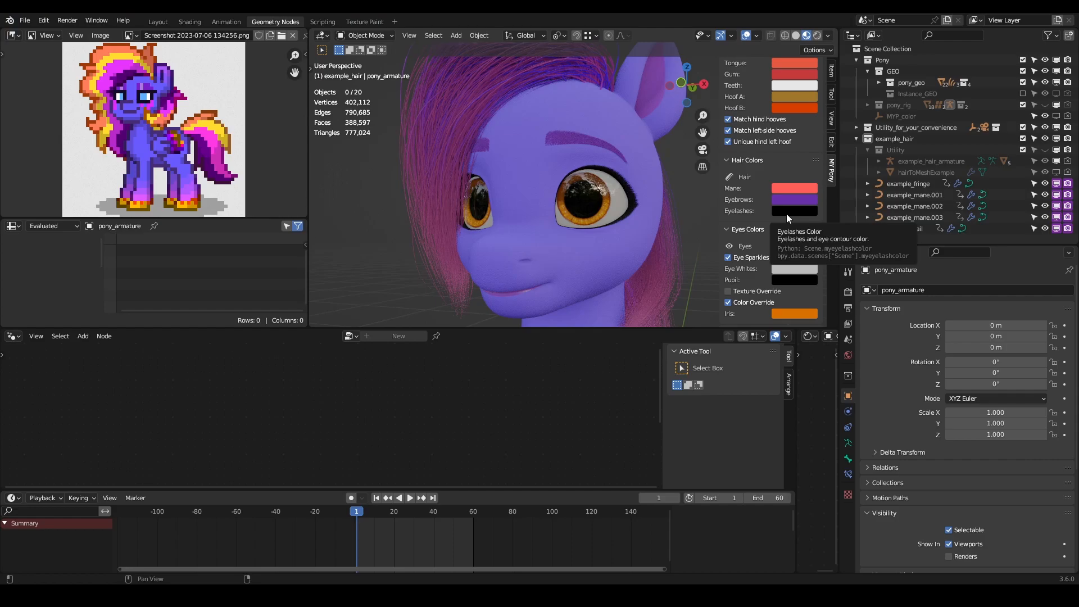
- Set the Iris colour by sampling the blue of the pony's eye in the reference image
scroll(761, 204, "down", 3)
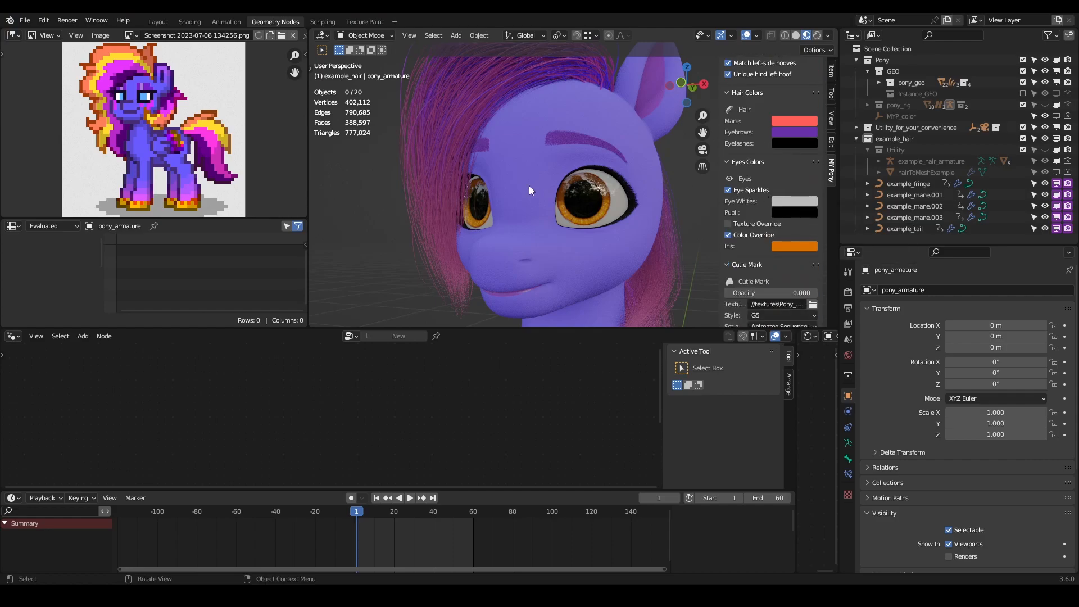
scroll(610, 230, "up", 8)
scroll(609, 268, "down", 3)
middle_click_drag(609, 268, 582, 249, "shift")
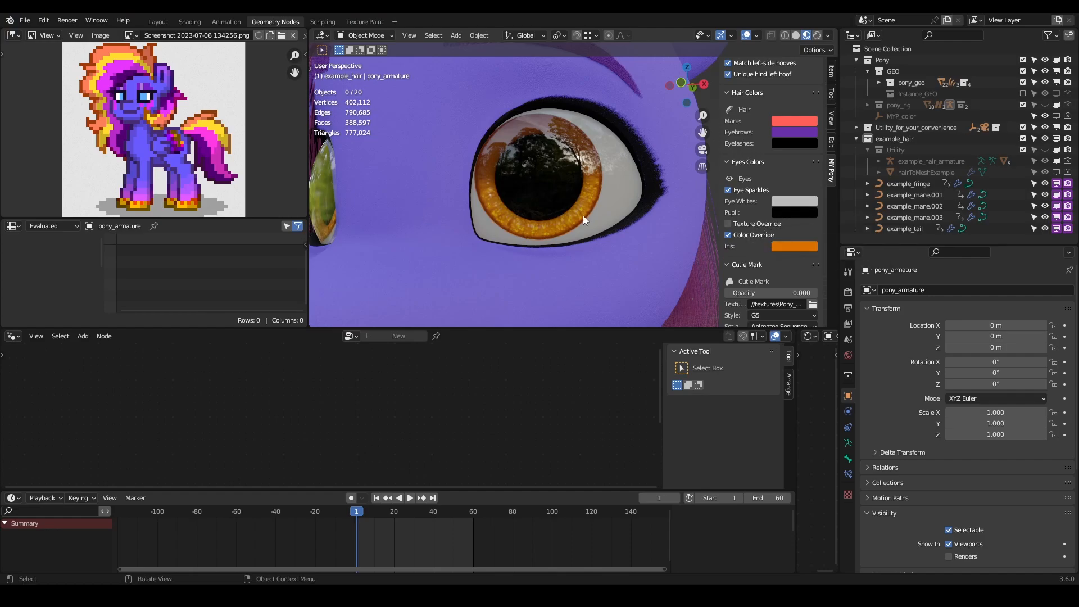
left_click(798, 250)
left_click(865, 199)
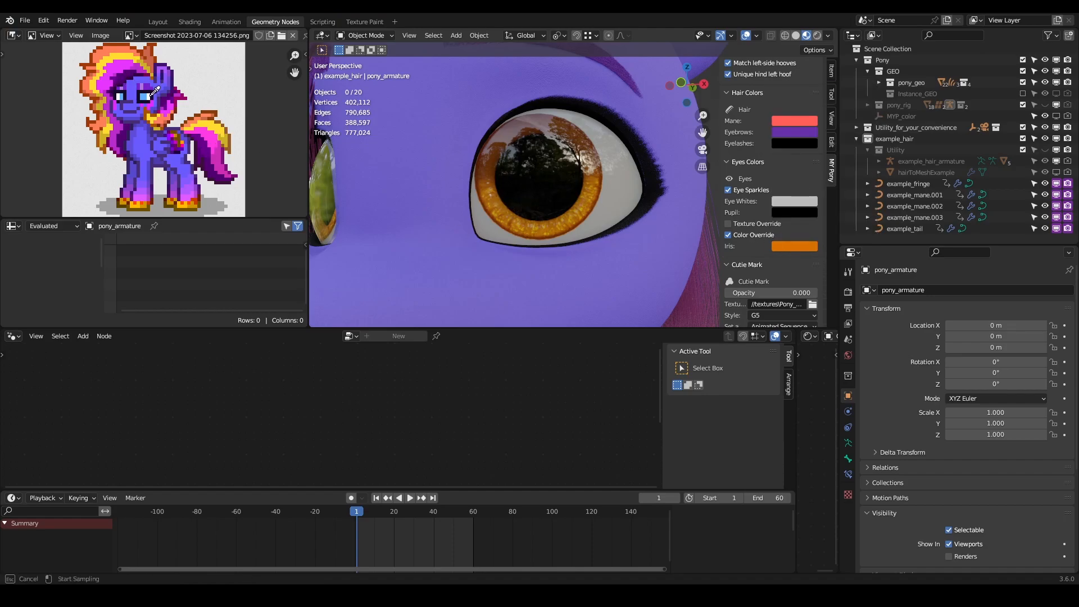
left_click(148, 95)
middle_click_drag(493, 171, 542, 230)
scroll(502, 217, "down", 4)
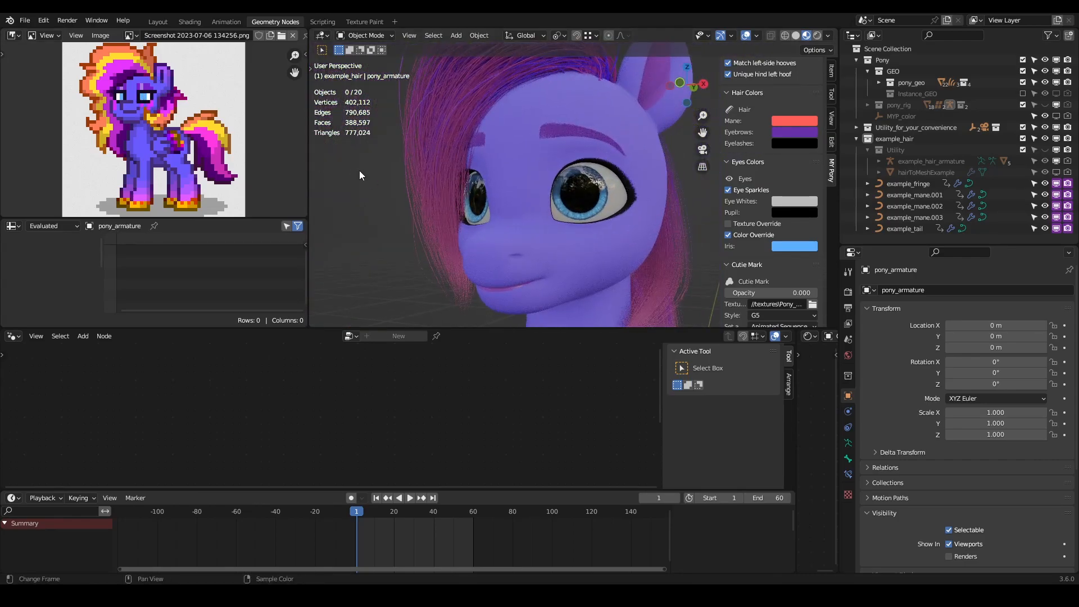
- Shift the Iris colour towards cyan by lowering its Hue to about 0.532, and check the eyes
left_click(801, 247)
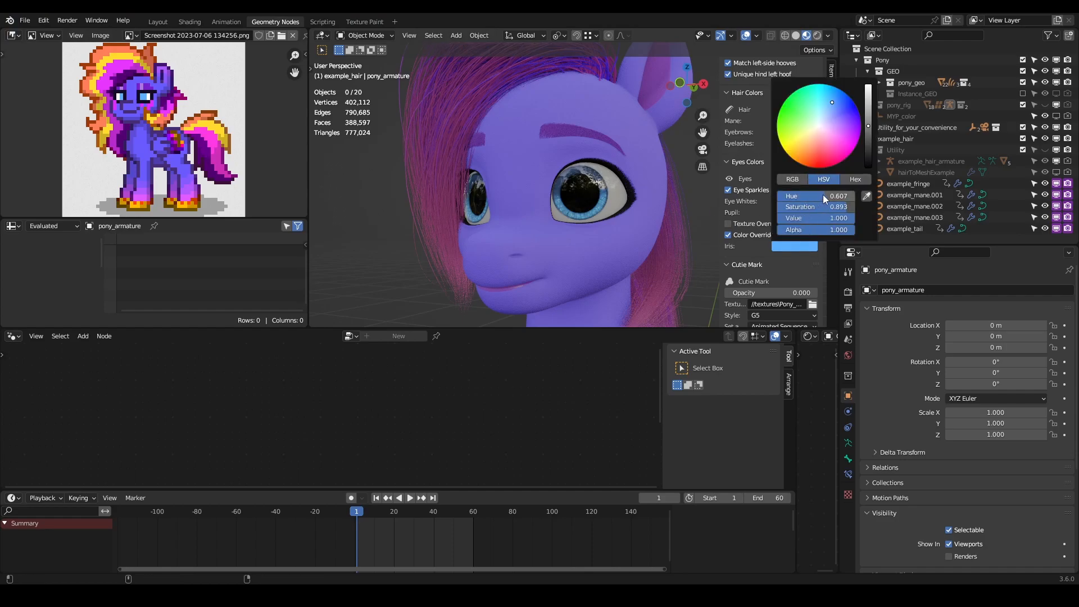
left_click_drag(825, 196, 818, 196)
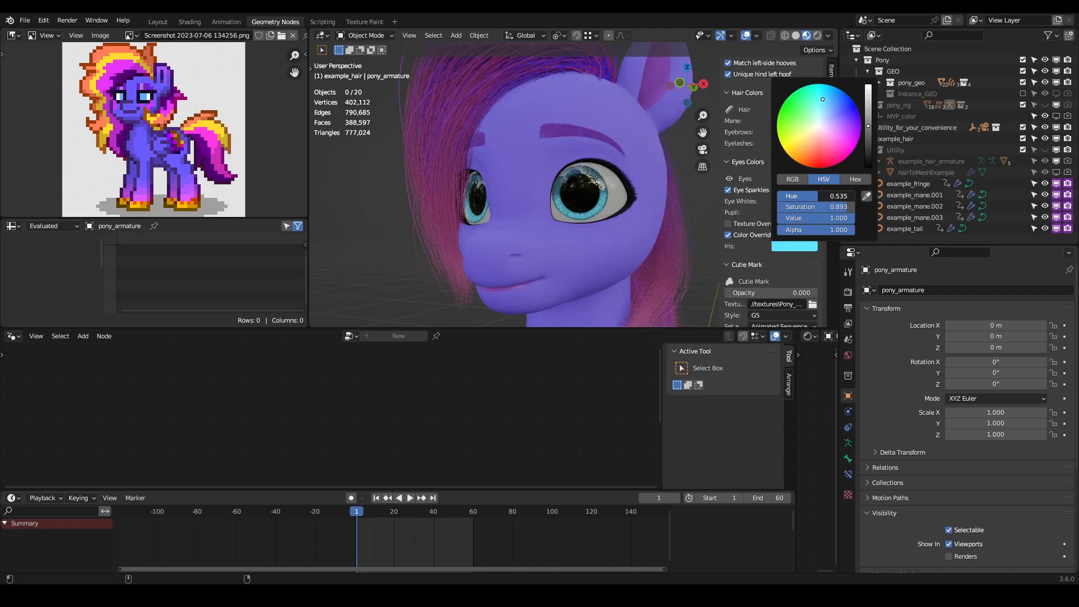
scroll(516, 171, "down", 5)
middle_click_drag(523, 174, 501, 176)
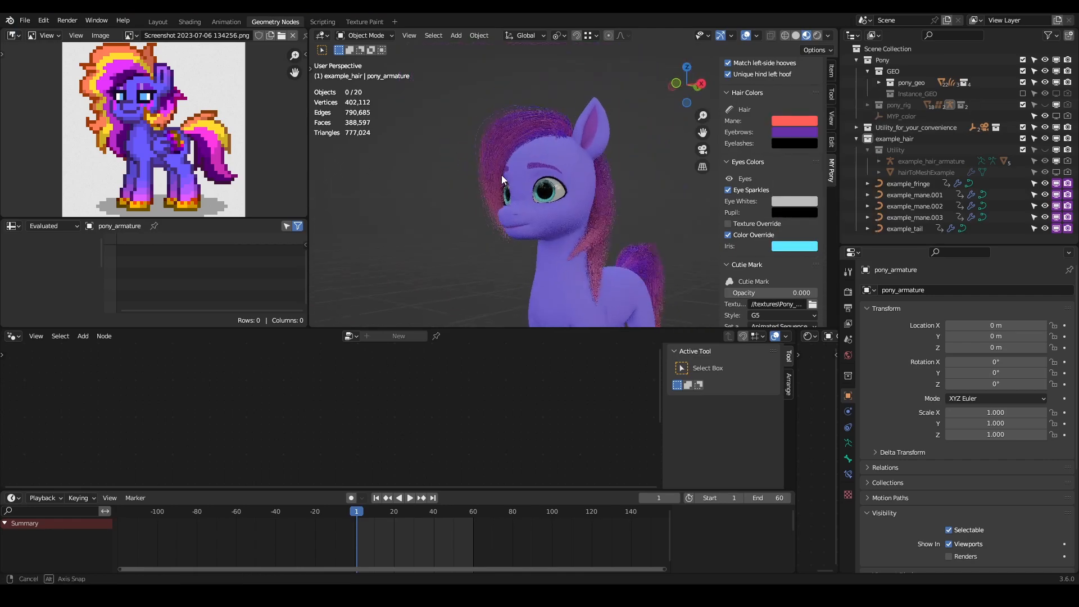
scroll(581, 234, "up", 5)
- Shift the Iris colour to turquoise with a Hue of 0.457, and check both eyes up close
left_click(798, 247)
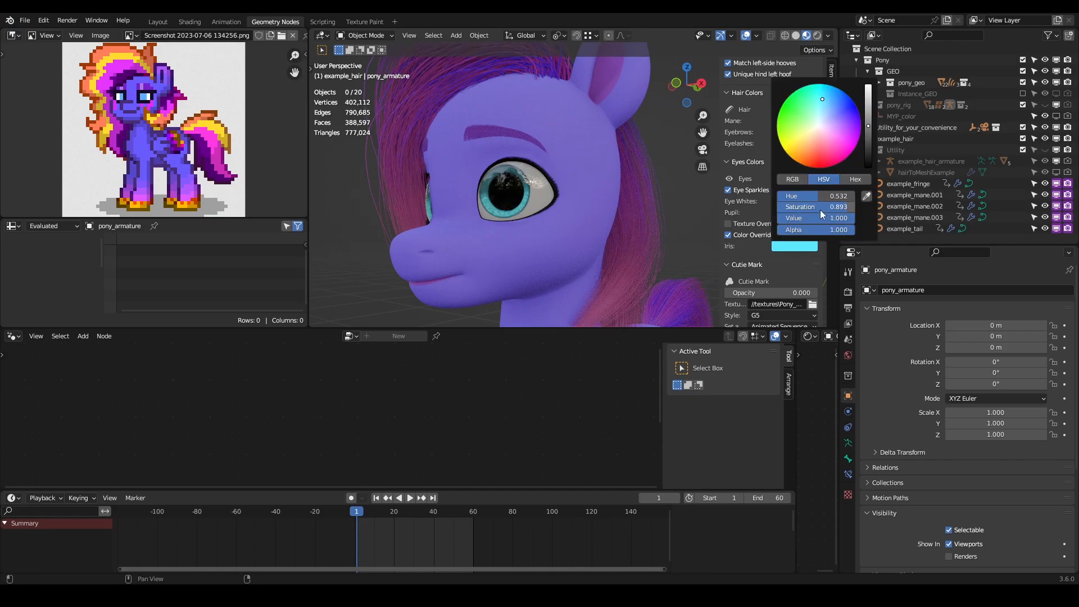
left_click_drag(814, 200, 808, 200)
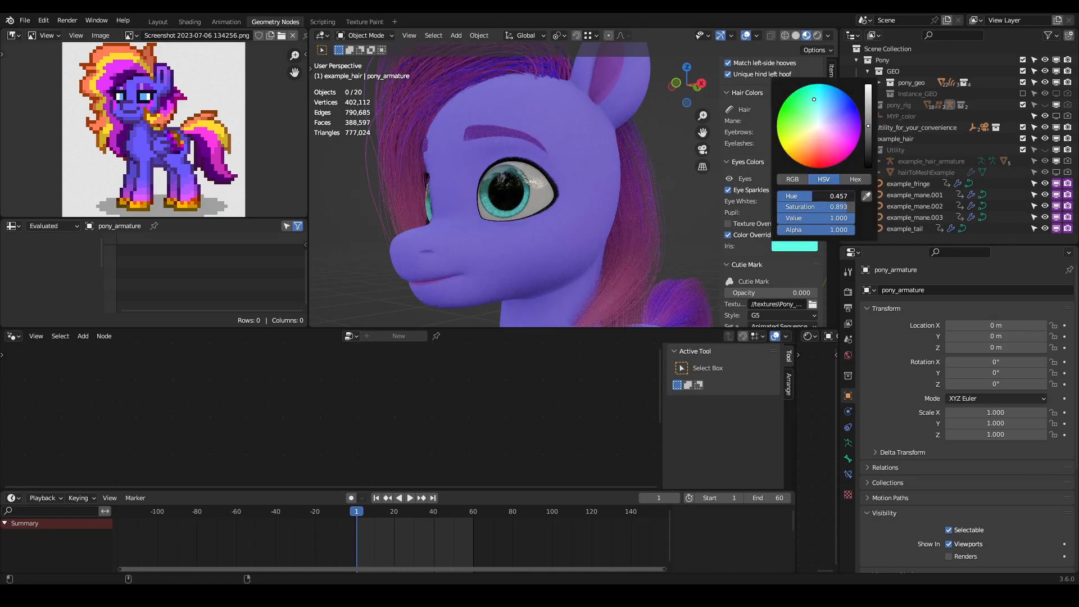
scroll(454, 167, "down", 6)
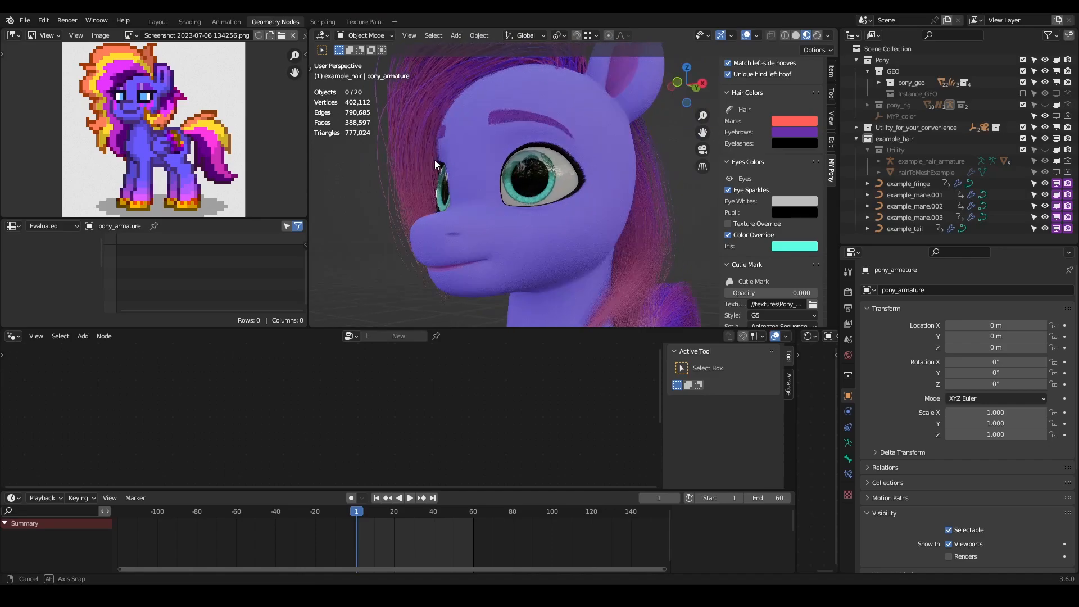
middle_click_drag(502, 193, 501, 220)
scroll(522, 211, "up", 4)
scroll(503, 222, "up", 4)
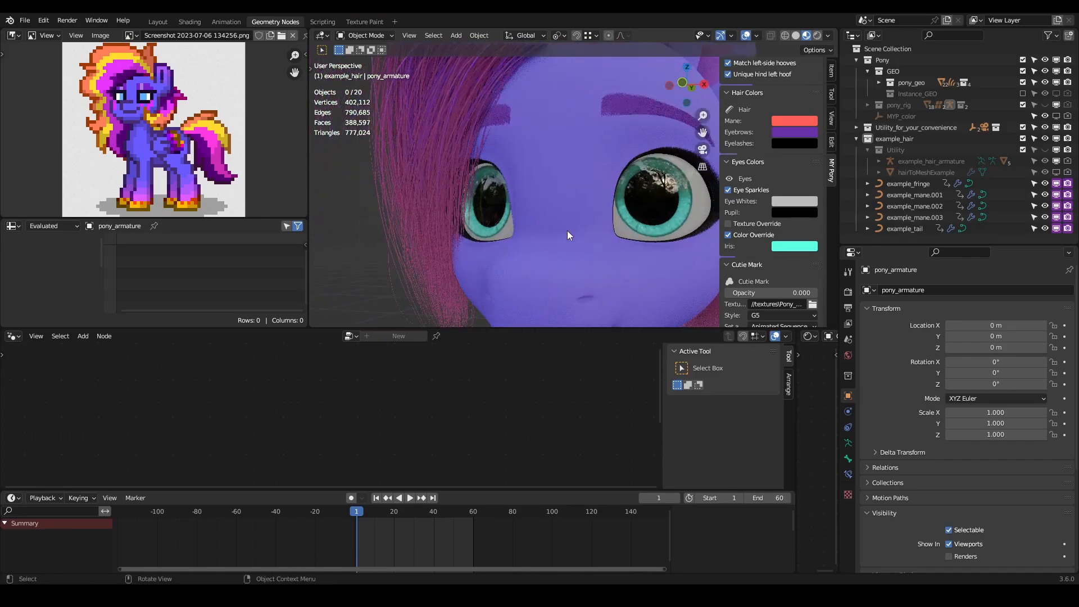
- Change the Iris colour to bright green on the colour wheel and inspect the eyes and whole pony
left_click(795, 247)
mouse_move(838, 217)
left_mouse_down()
mouse_move(770, 217)
mouse_move(855, 219)
left_mouse_up()
middle_click_drag(636, 198, 626, 214)
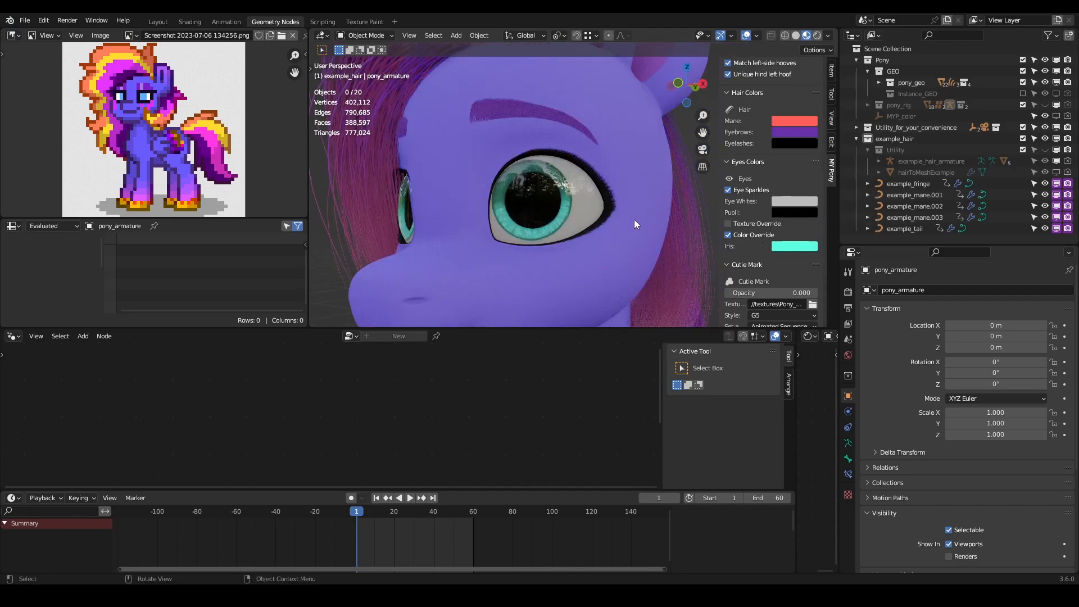
left_click(792, 248)
left_click(794, 247)
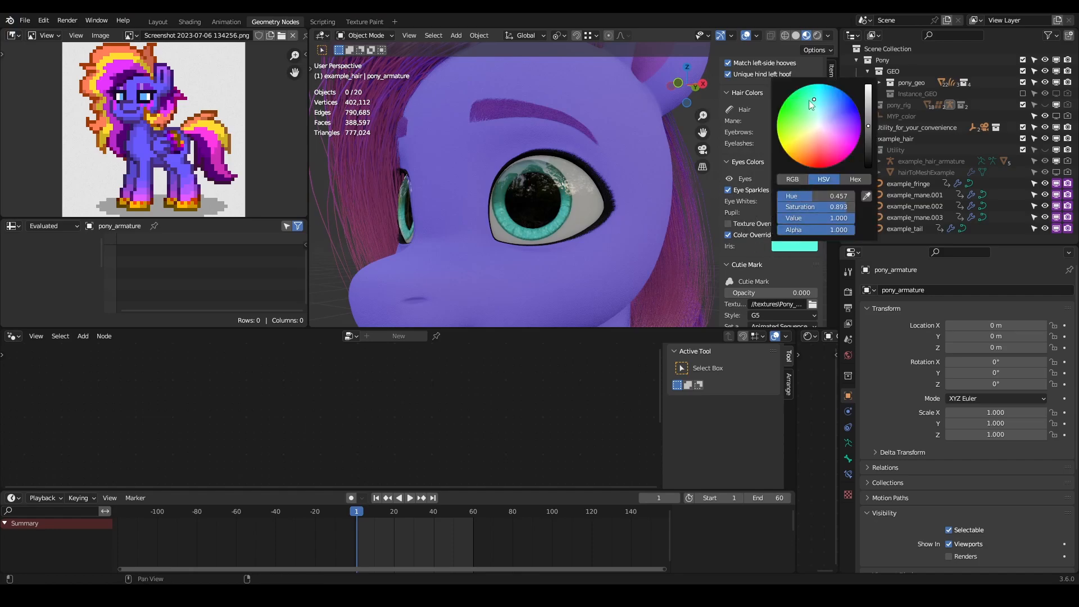
left_click_drag(813, 97, 801, 101)
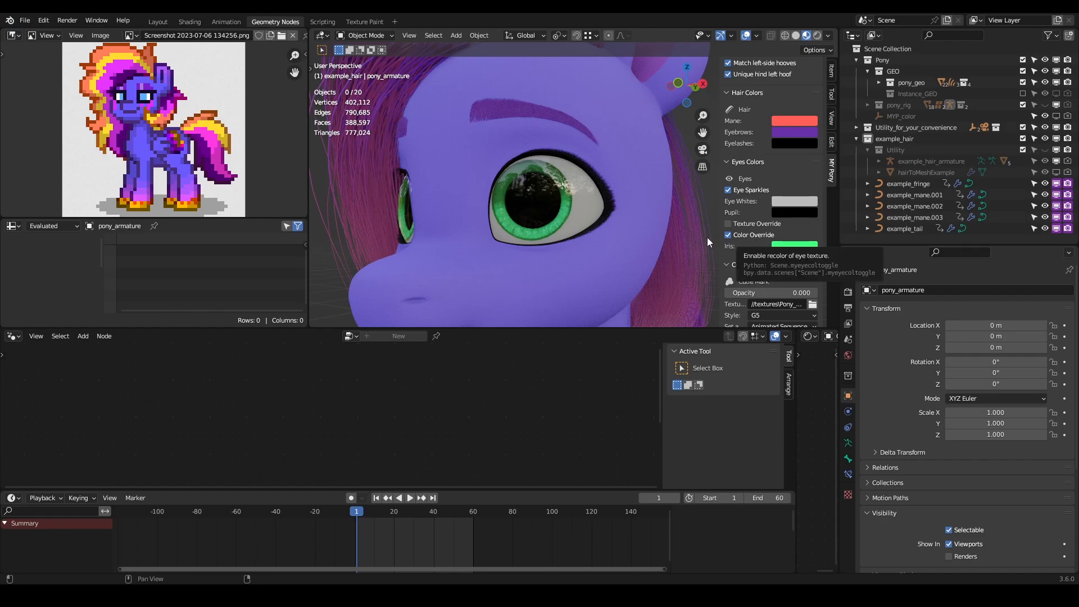
middle_click_drag(525, 176, 591, 207)
scroll(566, 206, "down", 6)
scroll(581, 213, "up", 5)
scroll(528, 180, "down", 5)
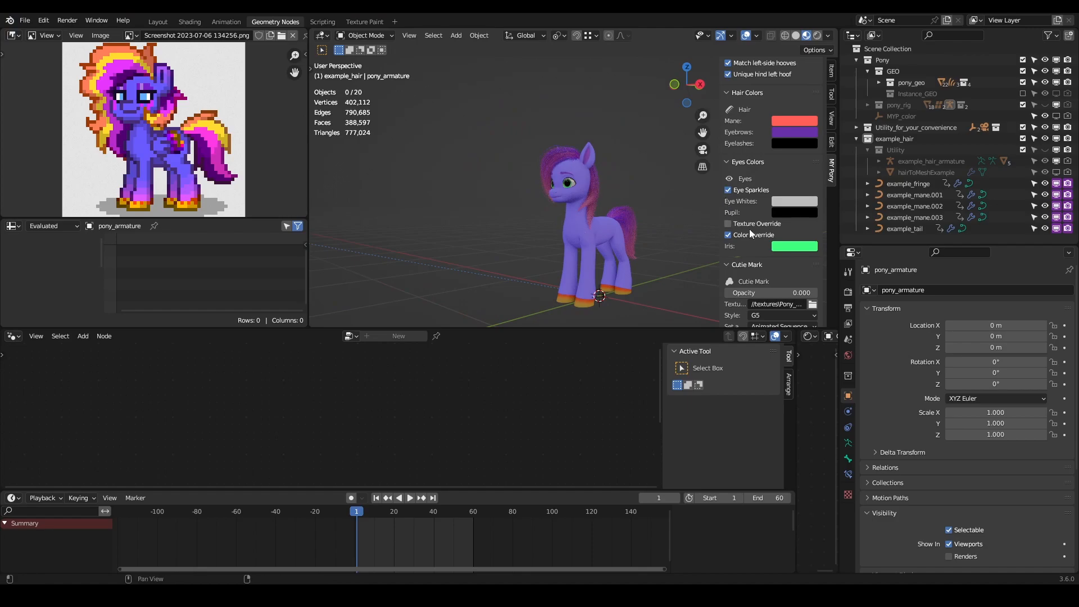
- Enable Toggle Wings for the pony and inspect the folded wing up close
scroll(748, 208, "down", 6)
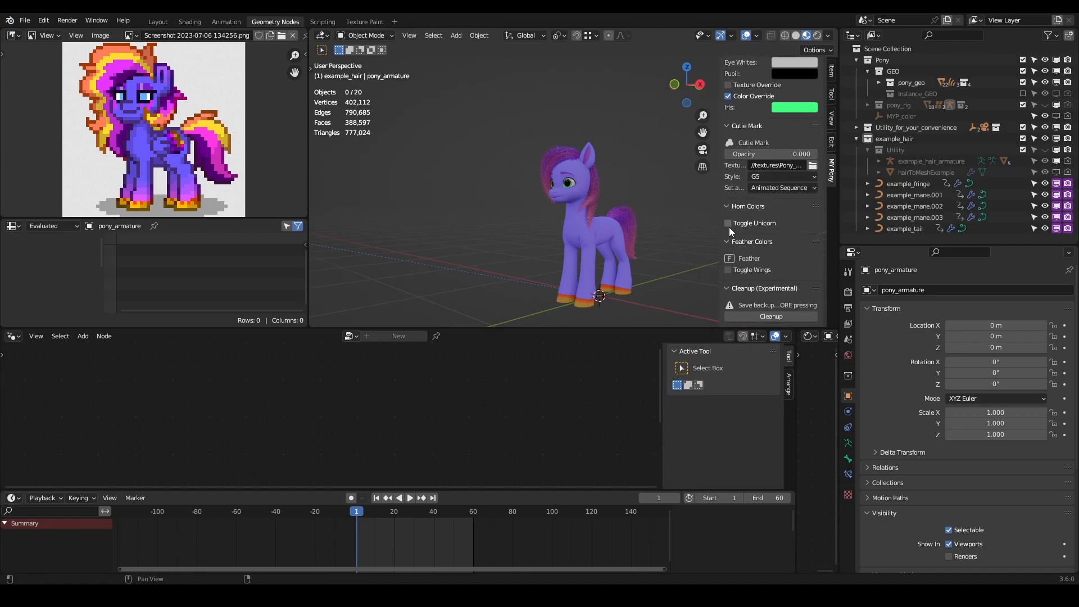
left_click(728, 270)
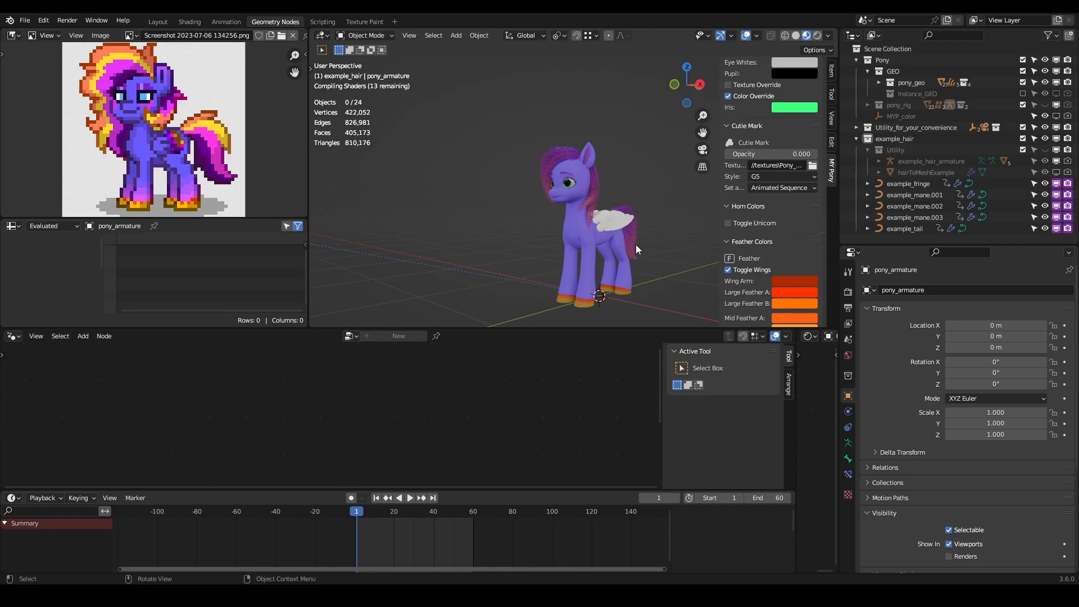
scroll(636, 244, "up", 4)
middle_click_drag(639, 248, 533, 193)
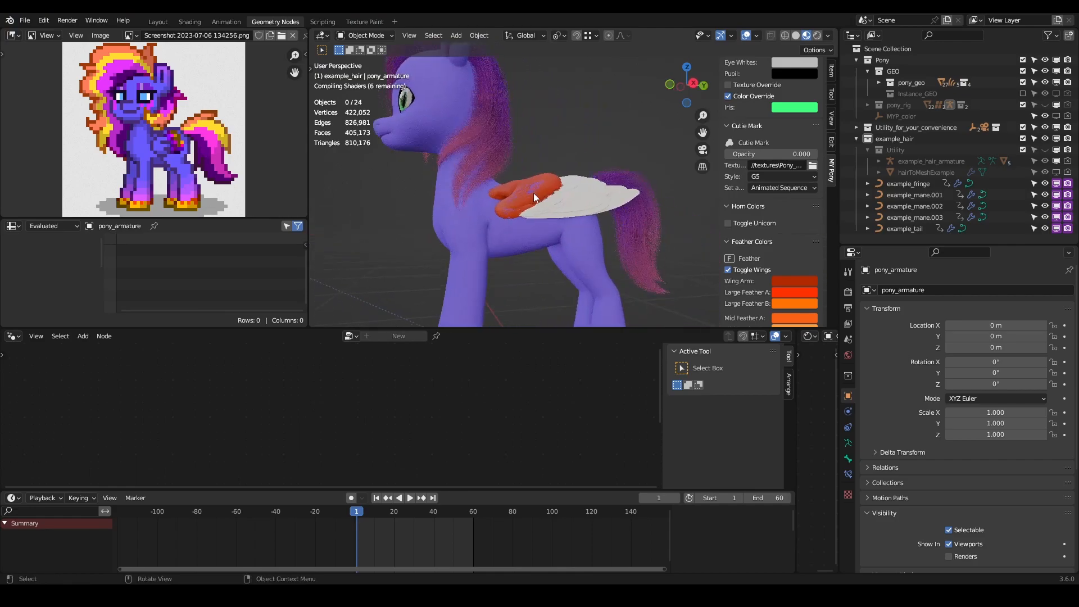
scroll(533, 193, "up", 2)
middle_click_drag(535, 232, 567, 235)
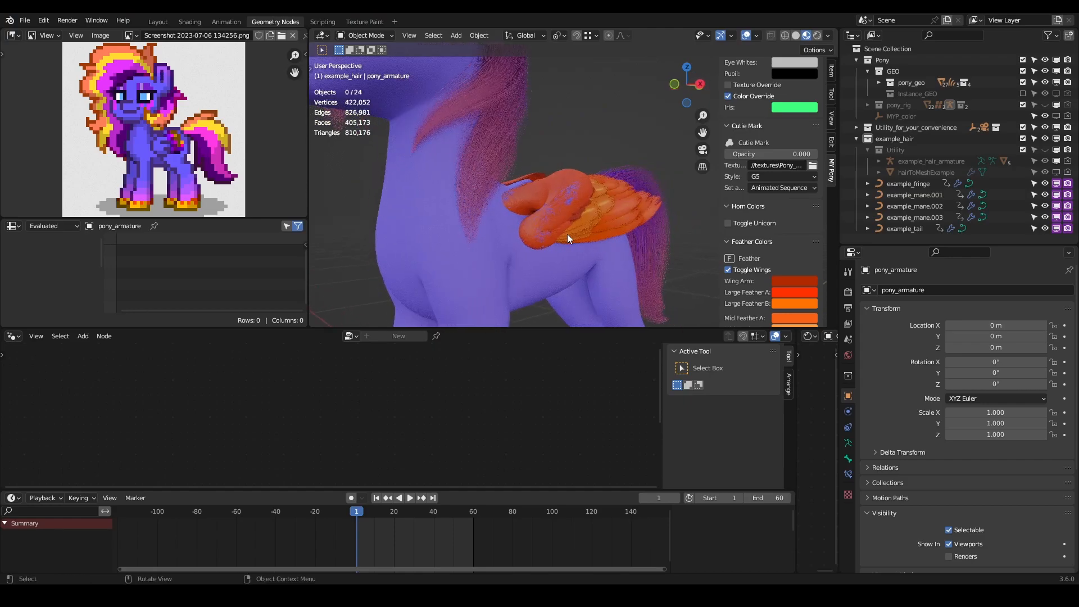
scroll(568, 234, "up", 3)
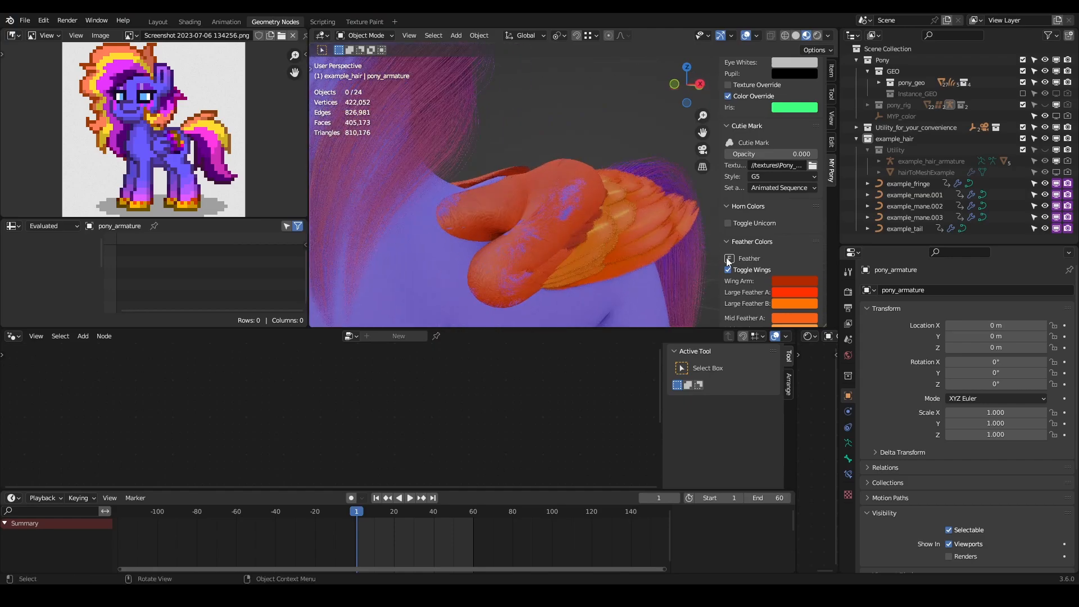
- Set the Wing Arm colour to the same blue-violet as the Coat colour
left_click(805, 279)
scroll(761, 248, "up", 10)
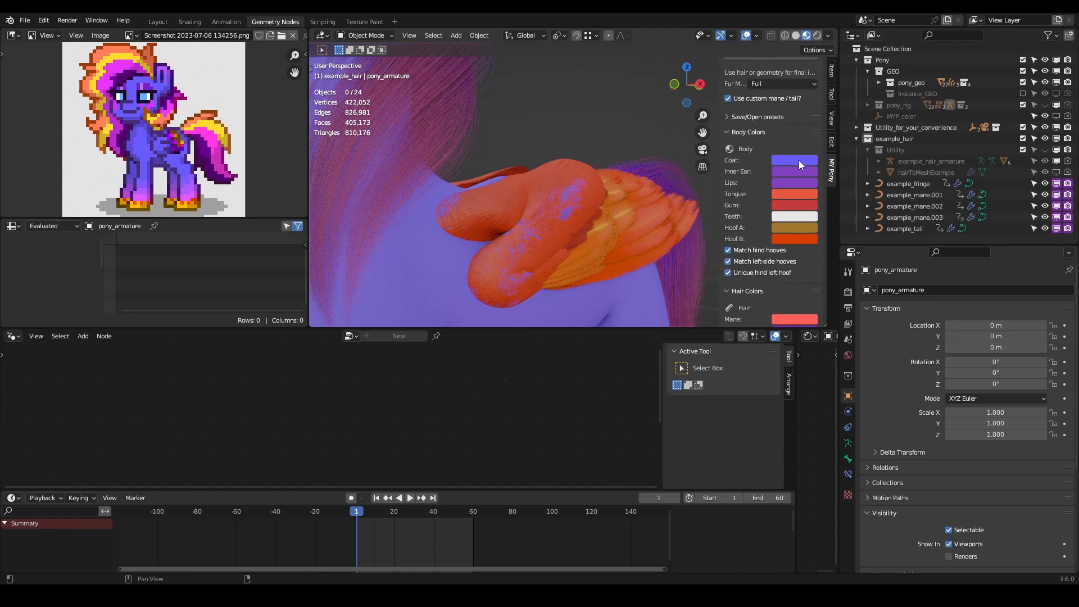
scroll(742, 204, "down", 8)
scroll(747, 208, "down", 6)
middle_click_drag(601, 221, 564, 221)
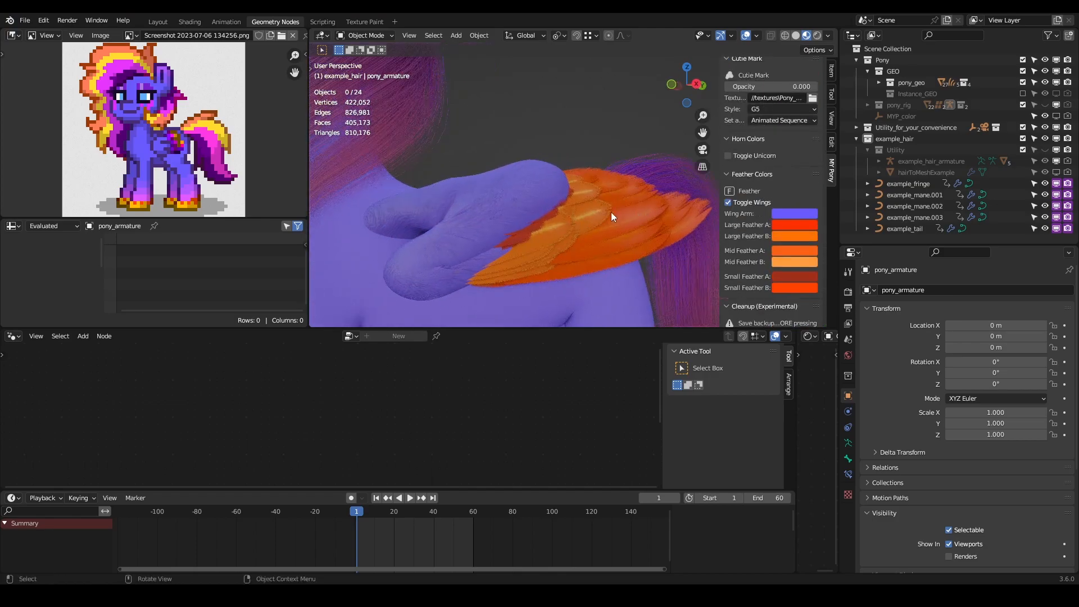
- Try a dark purple sampled from the reference pony's mane as the Large Feather A colour, and revert it to red
scroll(167, 157, "up", 3)
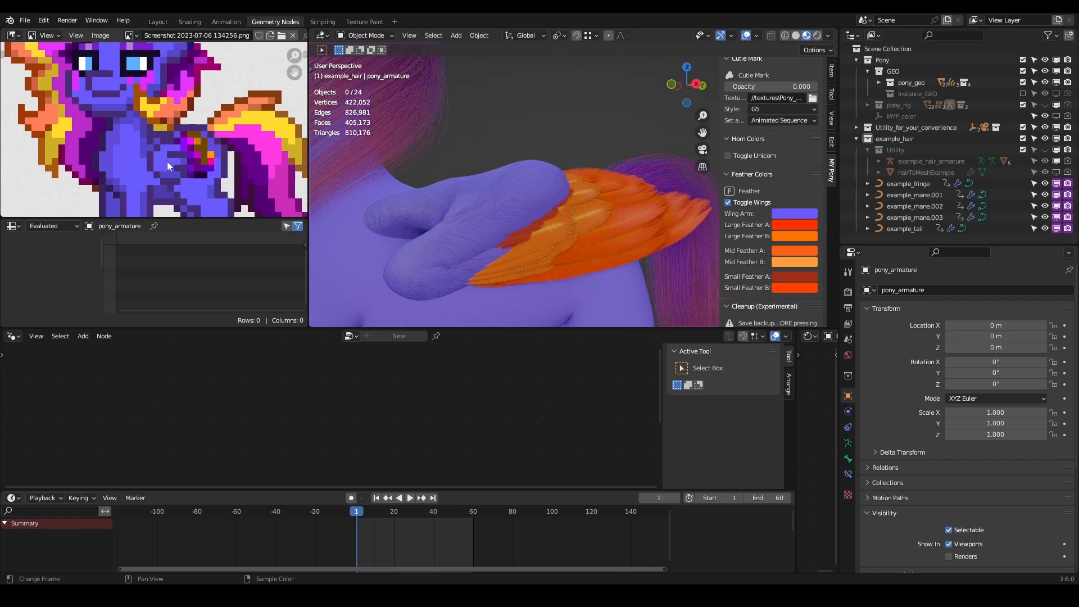
scroll(185, 158, "down", 5)
scroll(194, 158, "up", 5)
scroll(194, 157, "down", 4)
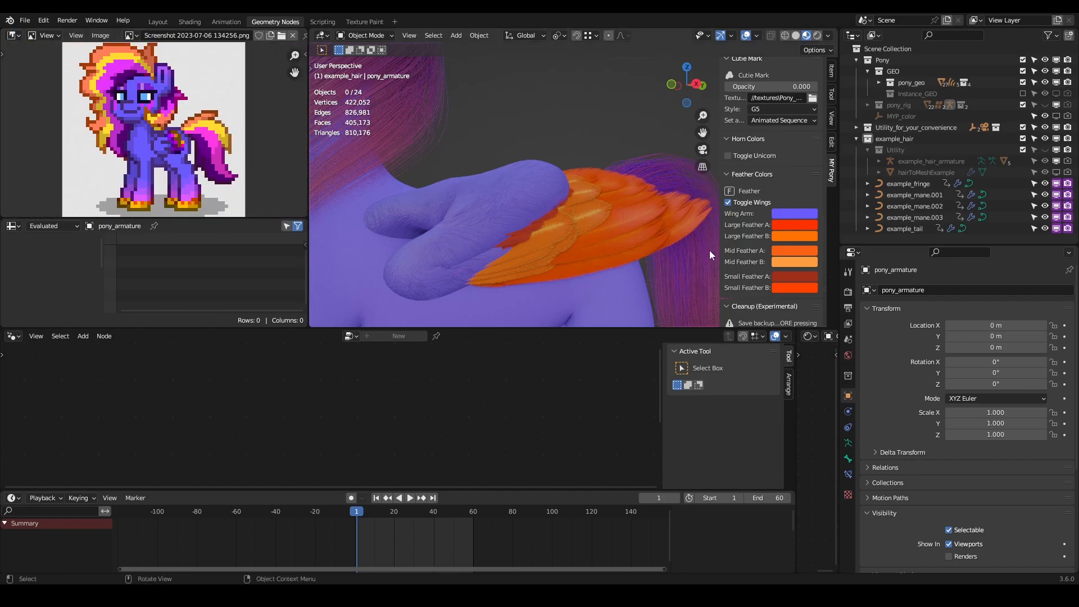
left_click(798, 224)
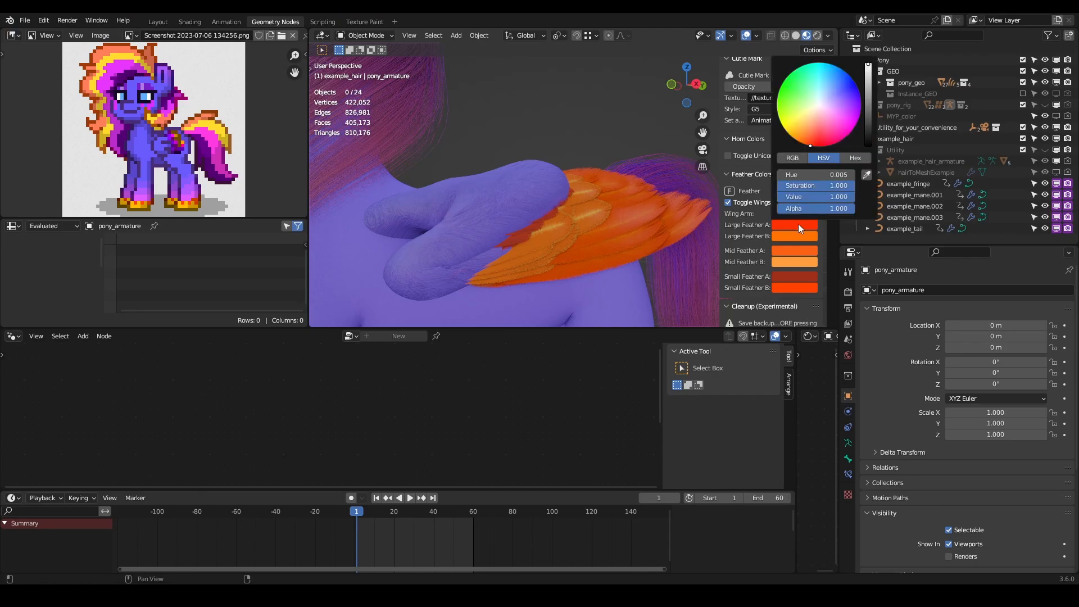
left_click(865, 176)
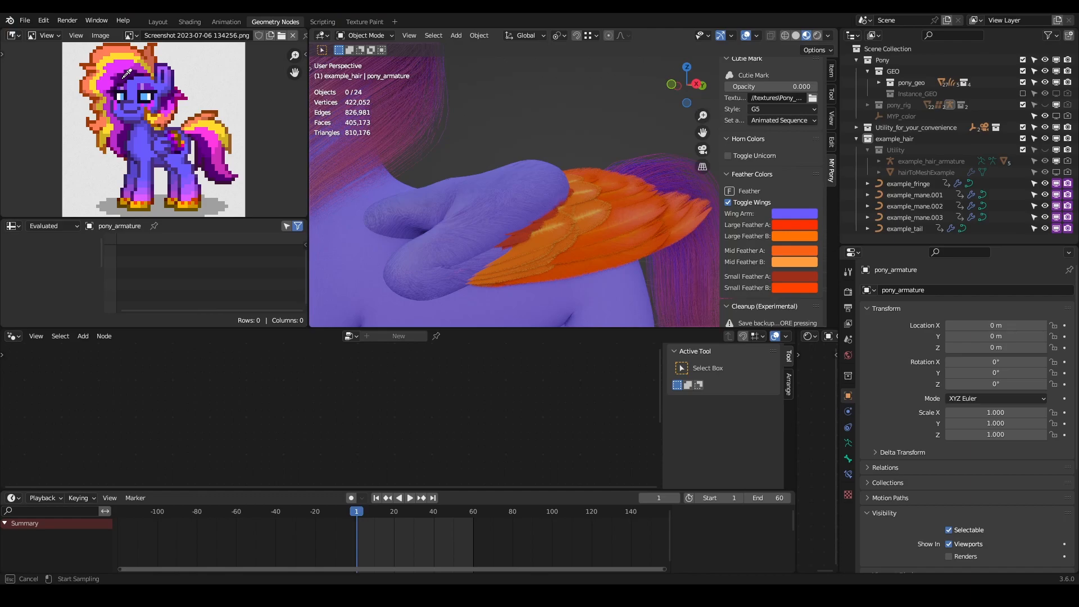
left_click(122, 79)
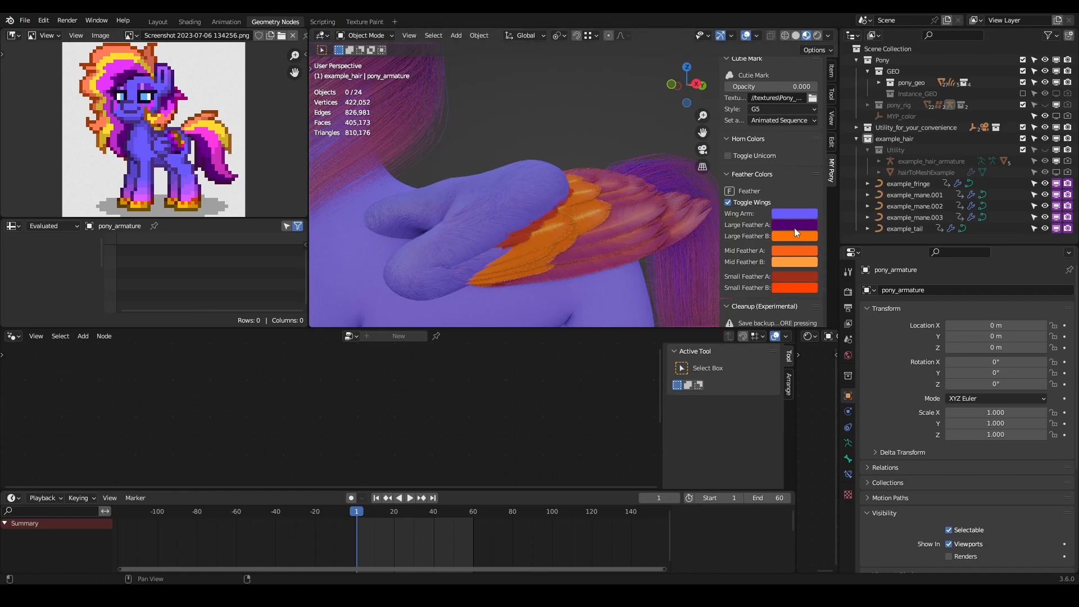
scroll(759, 254, "down", 1)
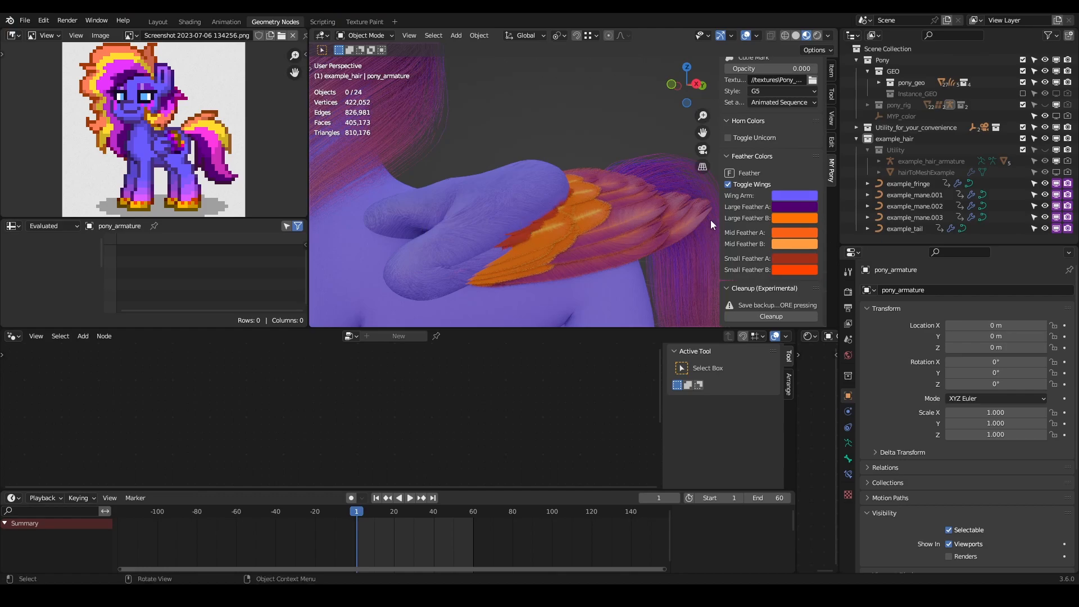
key("ctrl+v")
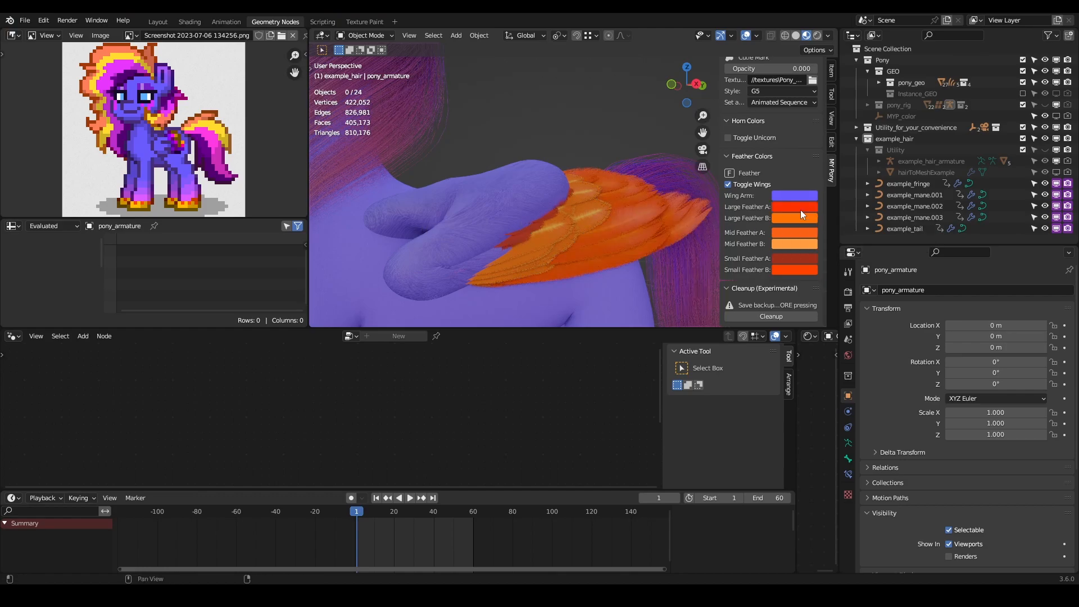
- Set Small Feather A to dark purple and Small Feather B to bright magenta by sampling the mane in the reference image
left_click(800, 257)
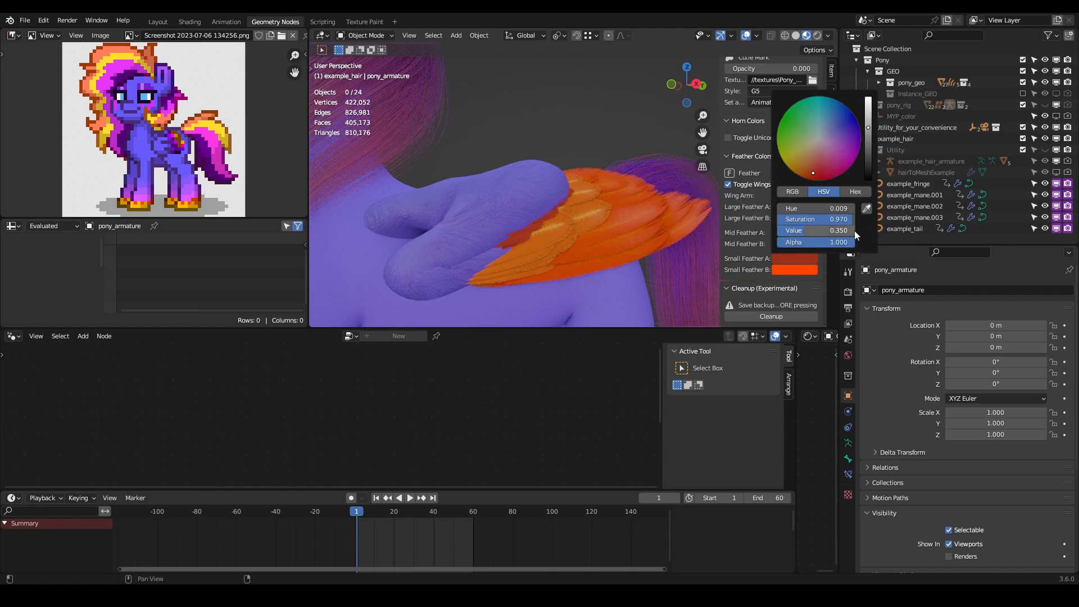
left_click(858, 198)
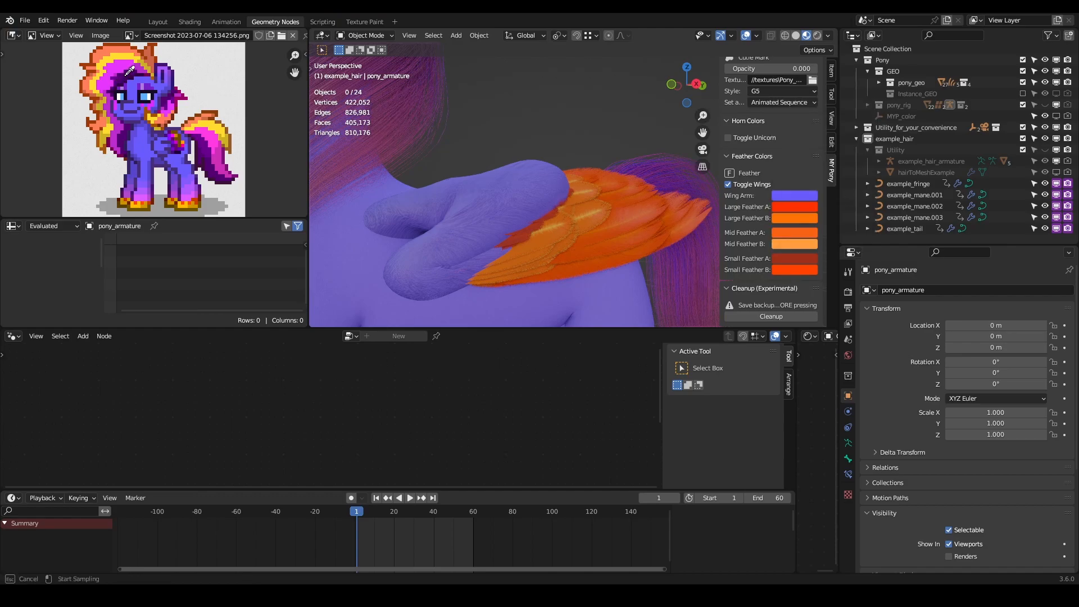
left_click(123, 80)
left_click(794, 270)
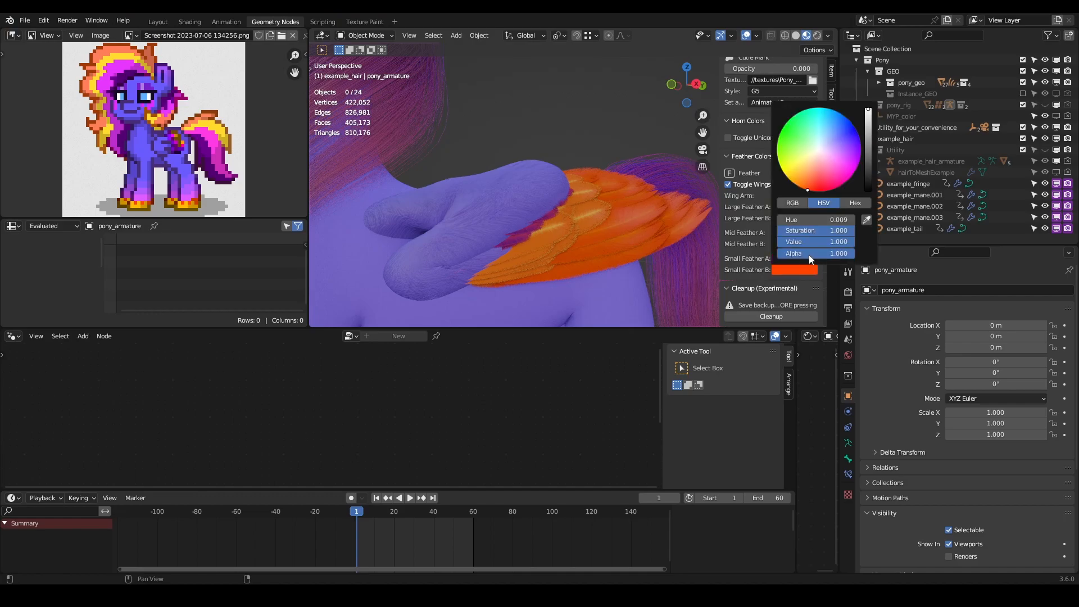
left_click(860, 212)
left_click(125, 63)
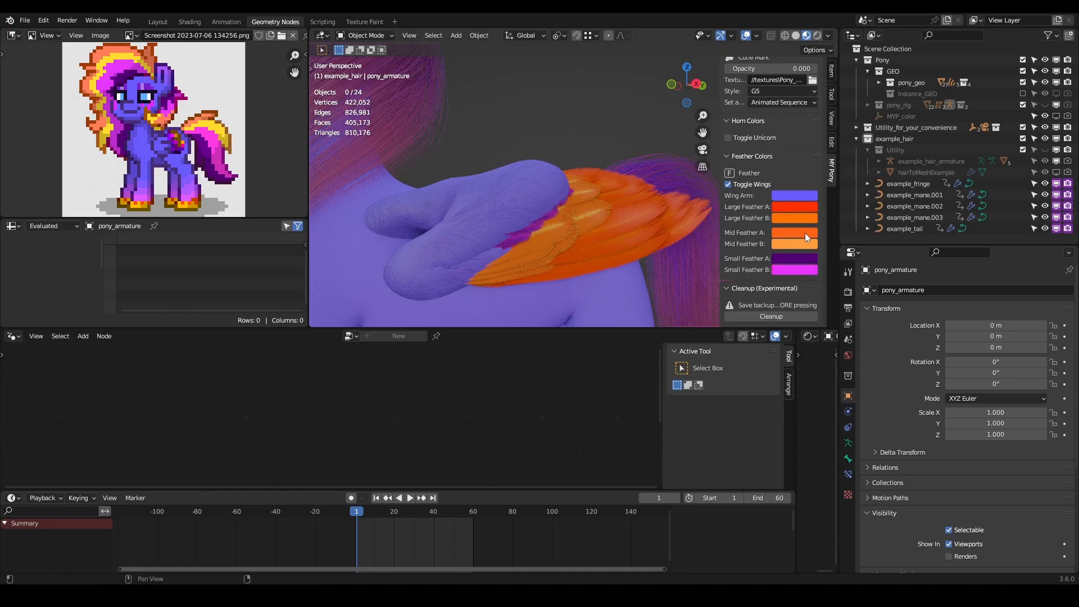
- Set the Mid Feather A colour by sampling the yellow of the mane in the reference image
left_click(805, 232)
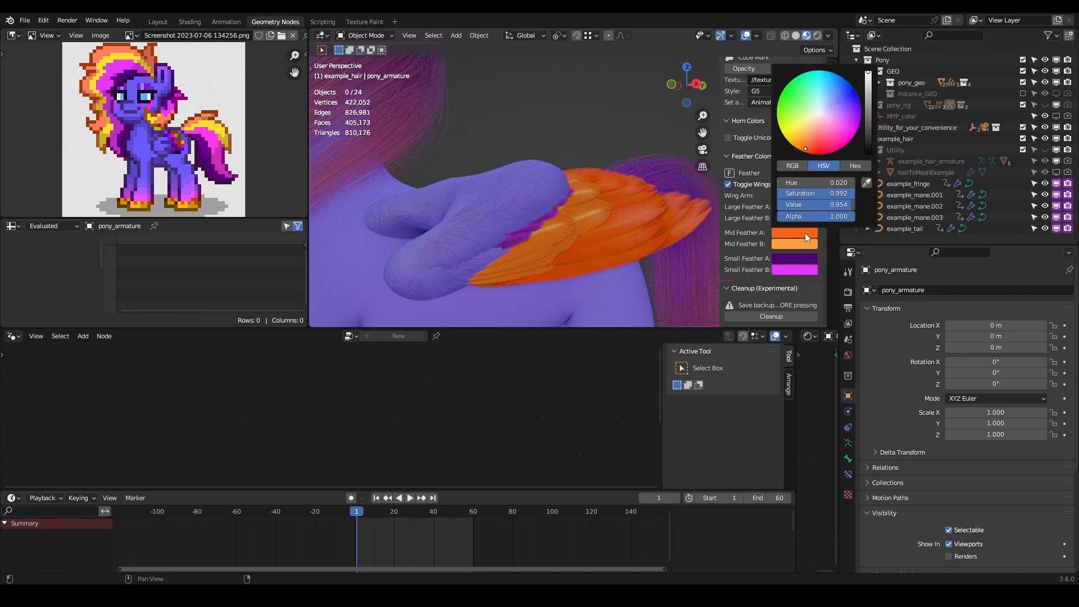
left_click(865, 183)
left_click(111, 66)
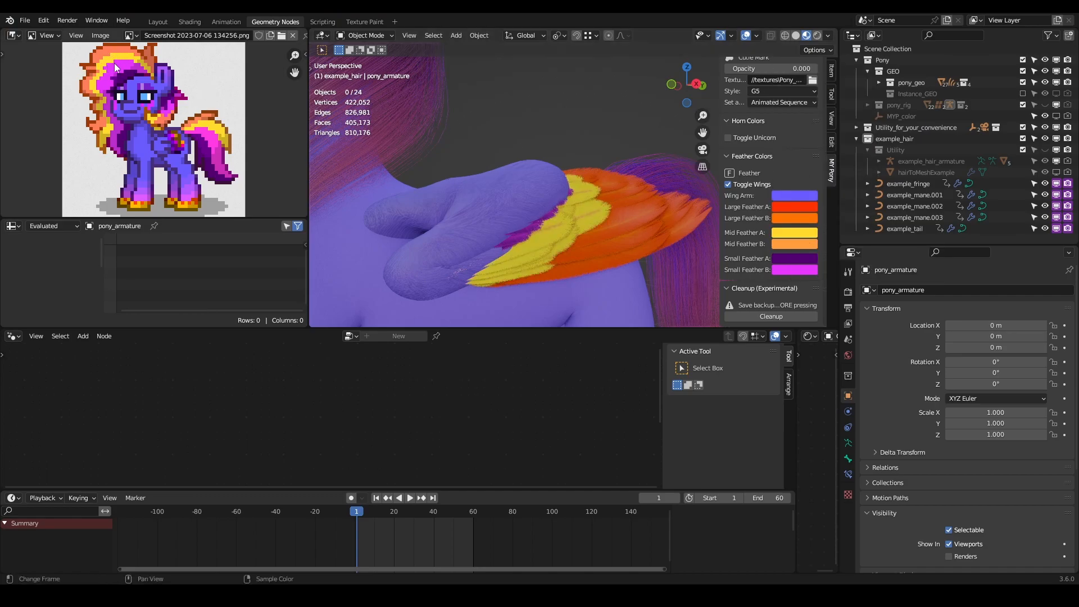
- Set the Mid Feather B colour by sampling the brownish orange at the mane's edge in the reference image
left_click(804, 245)
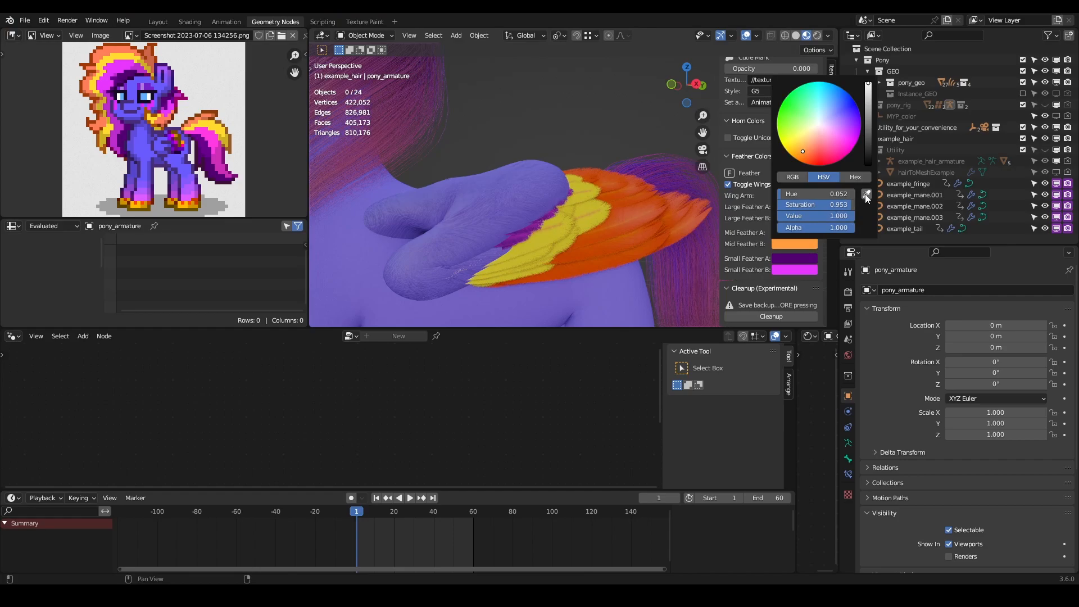
left_click(865, 194)
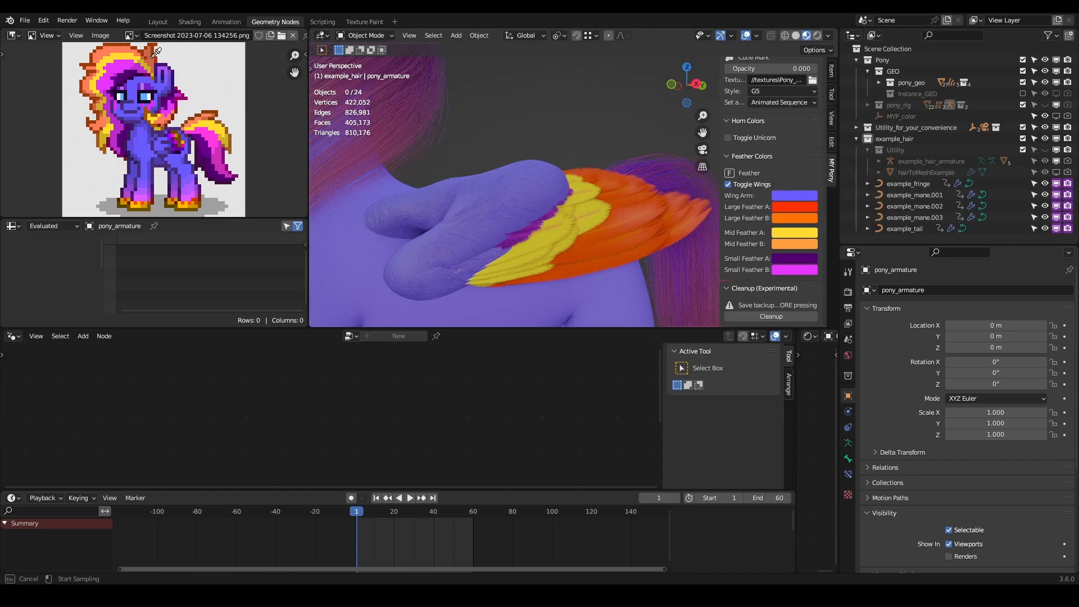
left_click(151, 66)
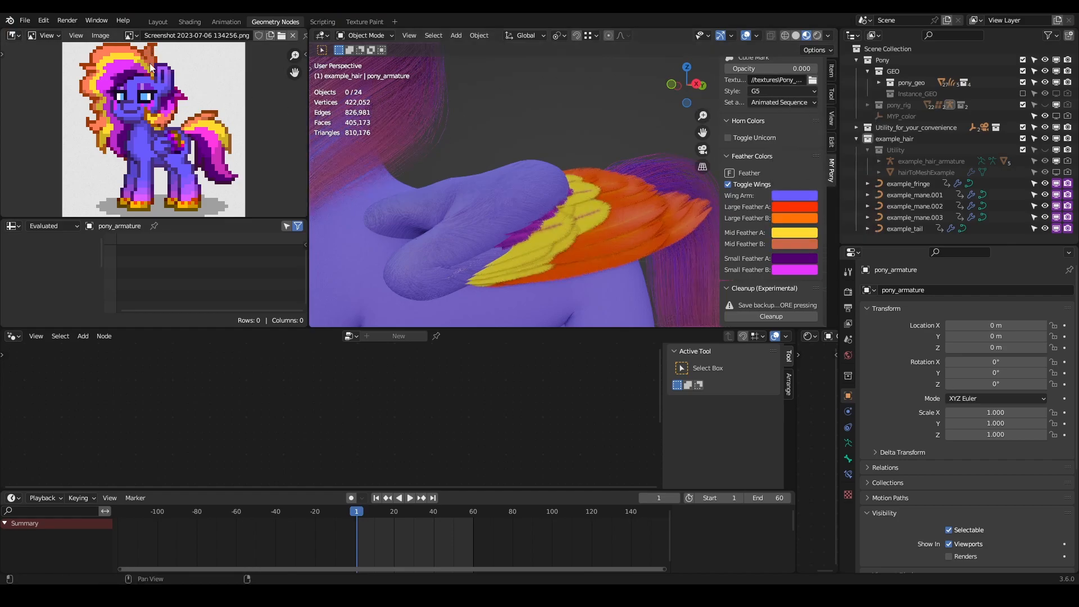
left_click(802, 242)
- Adjust the Mid Feather A colour to a golden orange with hue 0.070, saturation 0.958 and value 0.700
left_click(808, 233)
mouse_move(841, 194)
left_mouse_down()
mouse_move(837, 204)
mouse_move(811, 204)
mouse_move(820, 204)
left_mouse_up()
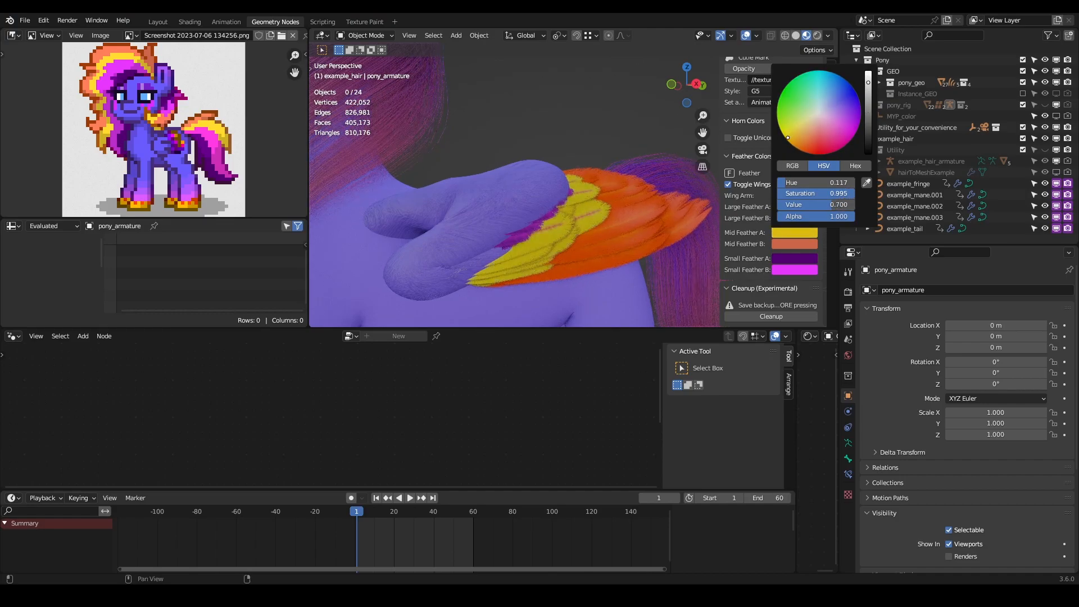
left_click_drag(798, 130, 800, 138)
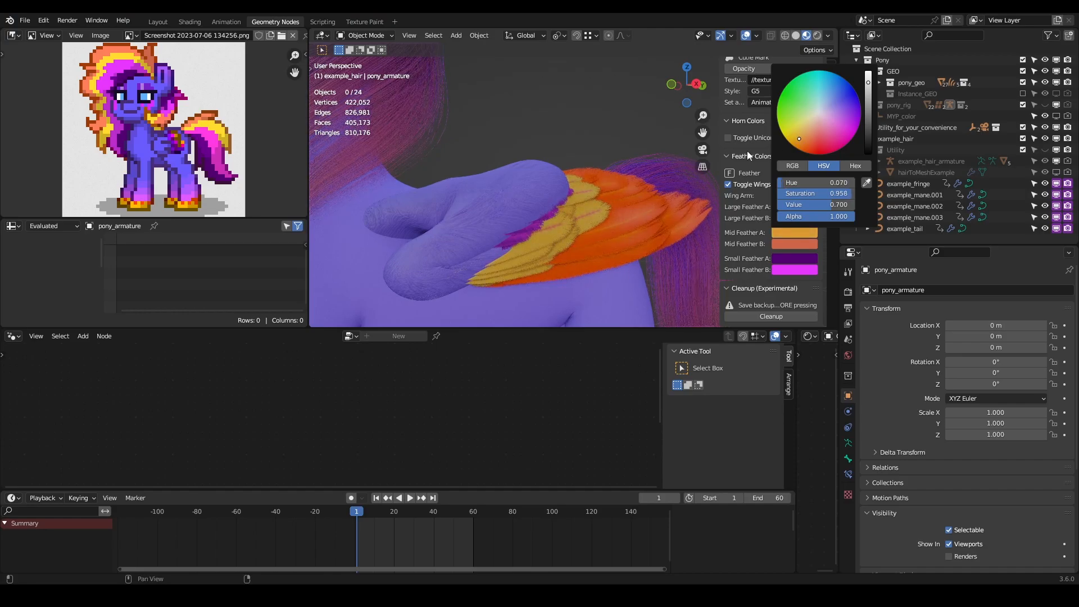
- Shift the Mid Feather B colour to a pale dusty pink
left_click(795, 243)
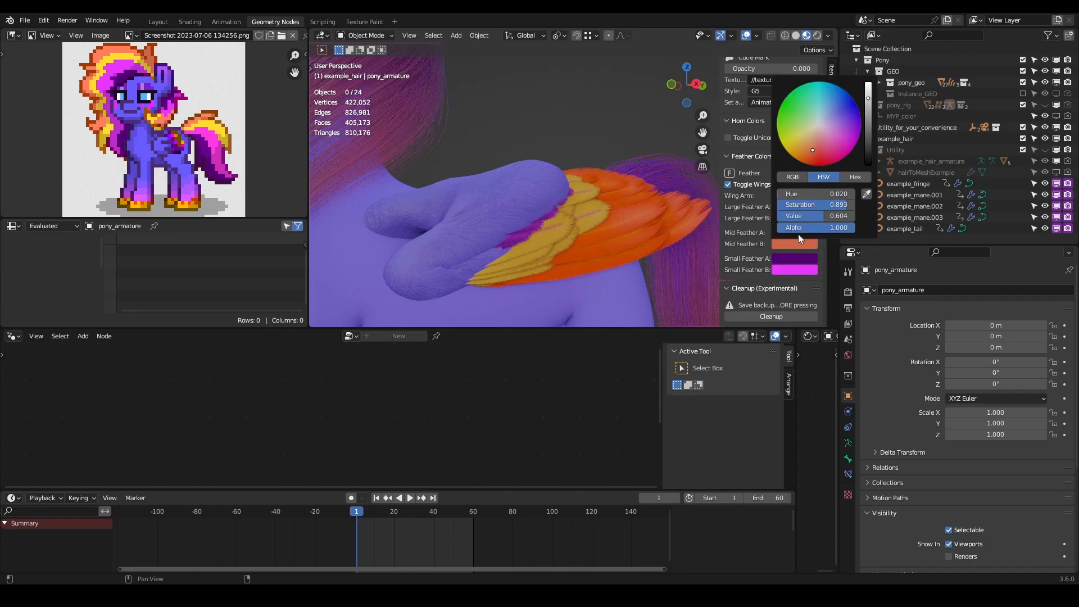
mouse_move(810, 149)
left_mouse_down()
mouse_move(801, 156)
mouse_move(817, 134)
left_mouse_up()
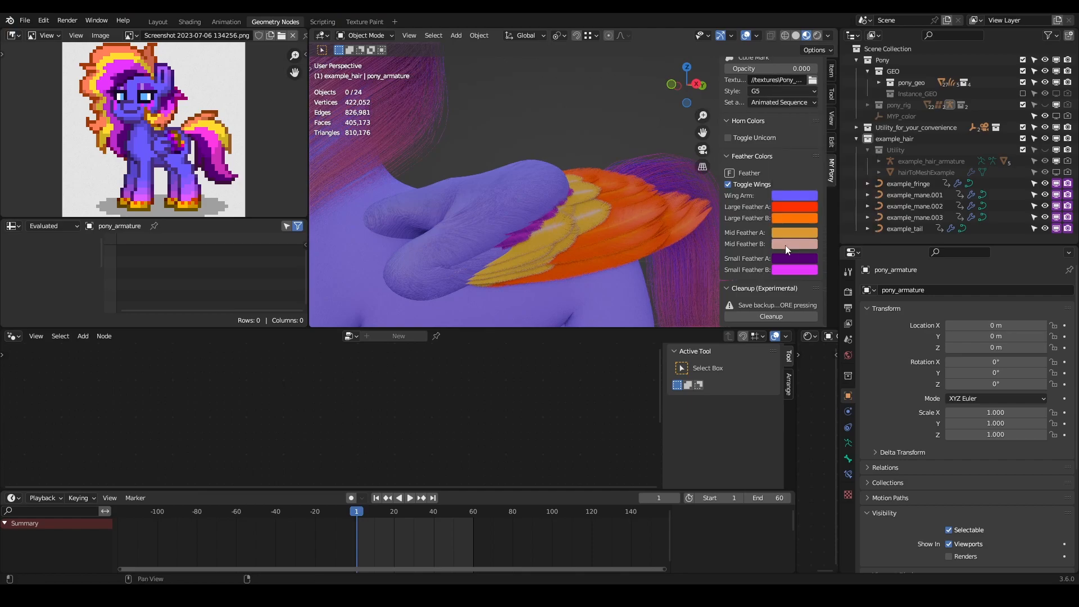
- Try a sampled salmon orange as the Small Feather A colour, and undo it
left_click(803, 260)
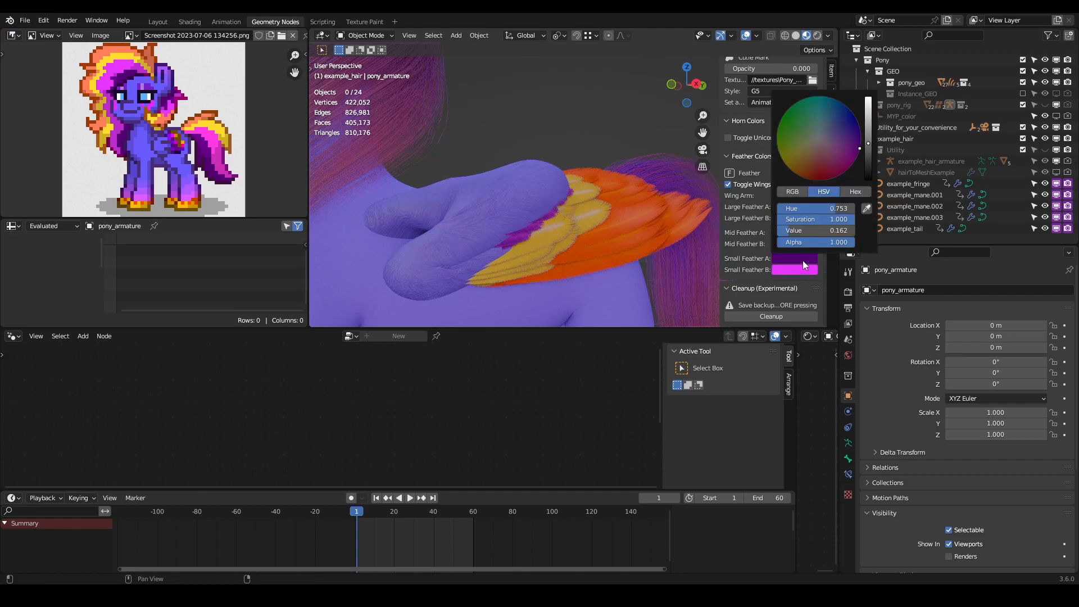
left_click(867, 209)
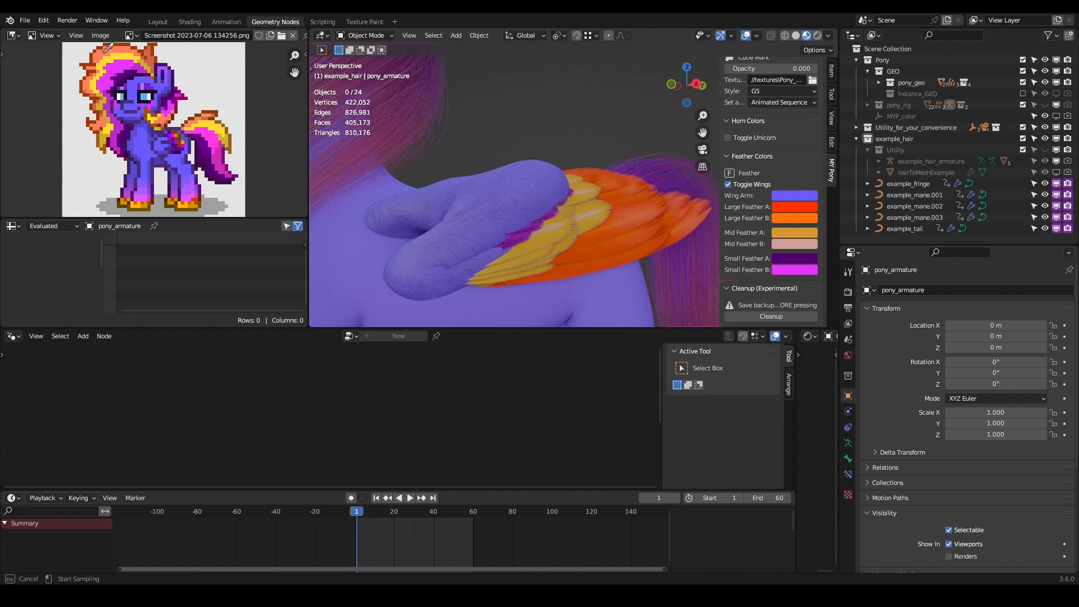
left_click(594, 186)
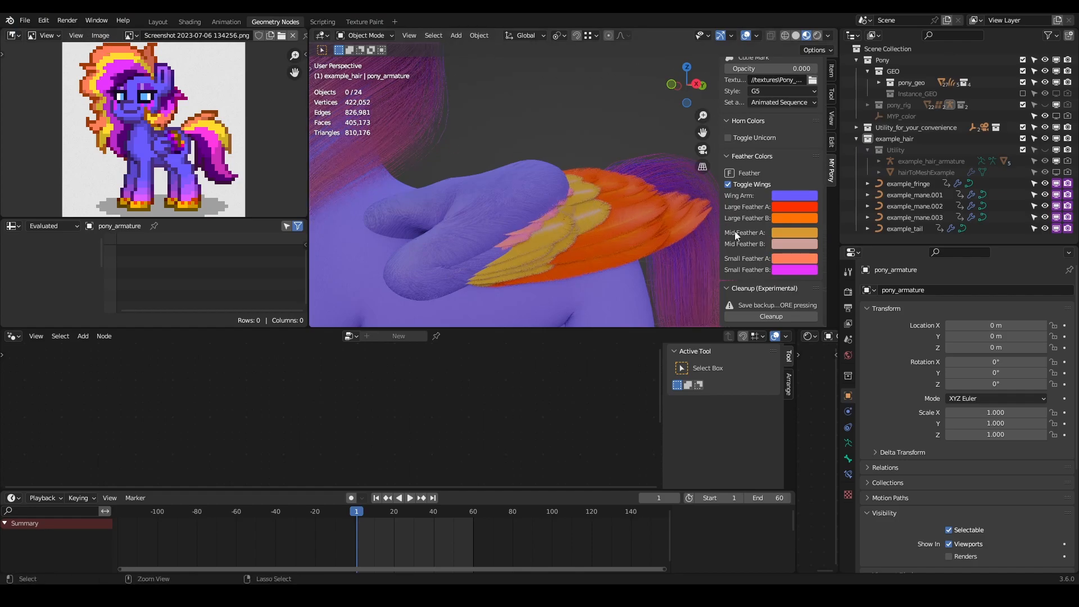
key("ctrl+z")
- Set Large Feather A by sampling the salmon orange of the mane in the reference image, and make it a more saturated orange
left_click(802, 205)
left_click(867, 159)
left_click(100, 57)
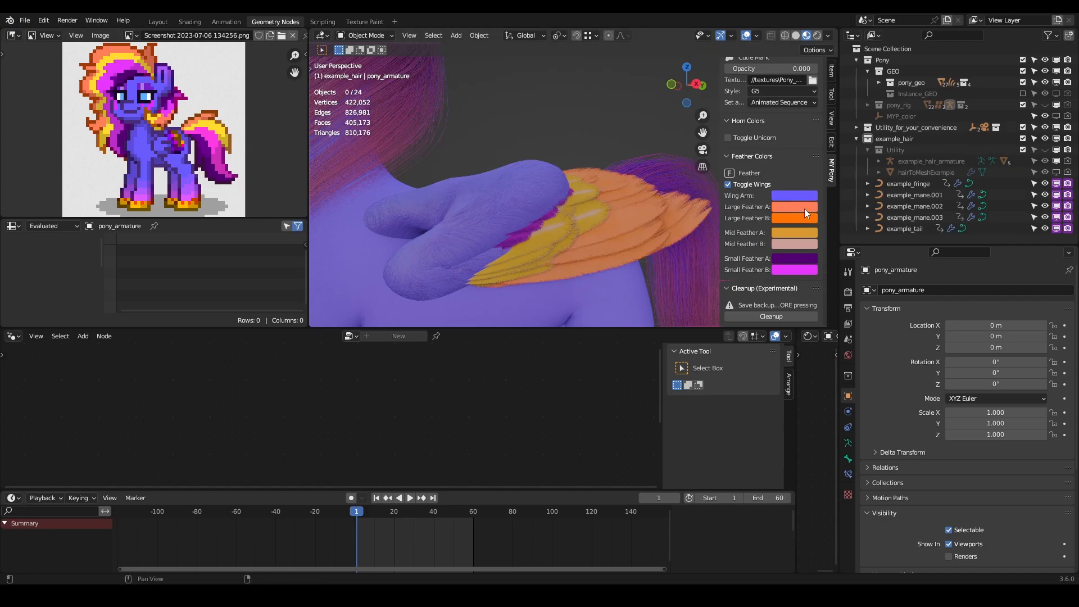
left_click(804, 208)
left_click_drag(837, 169, 846, 167)
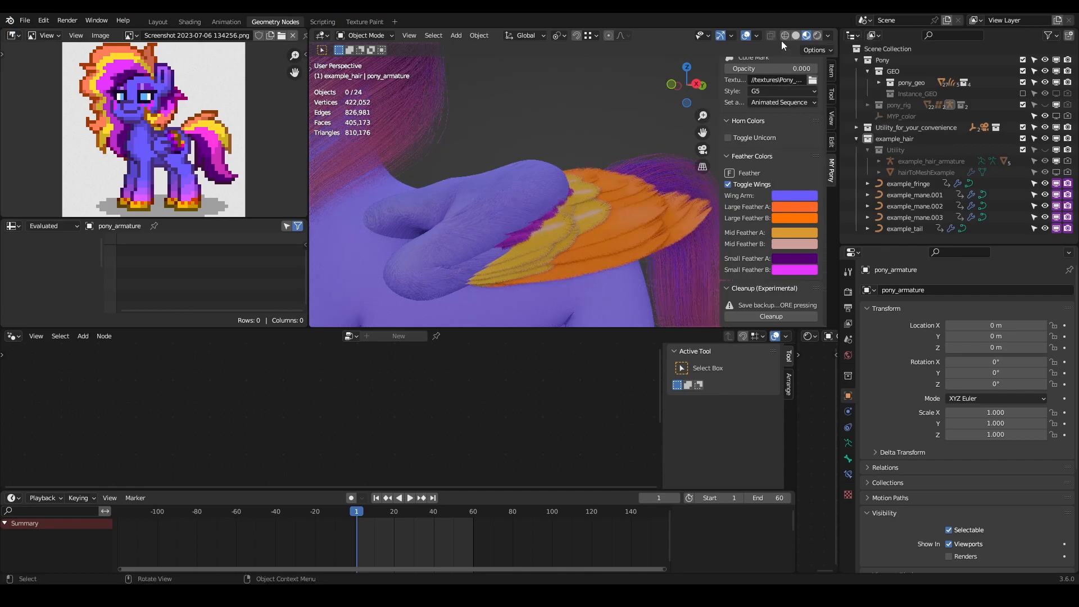
- Preview the whole pony in rendered viewport shading and return to material preview
left_click(817, 35)
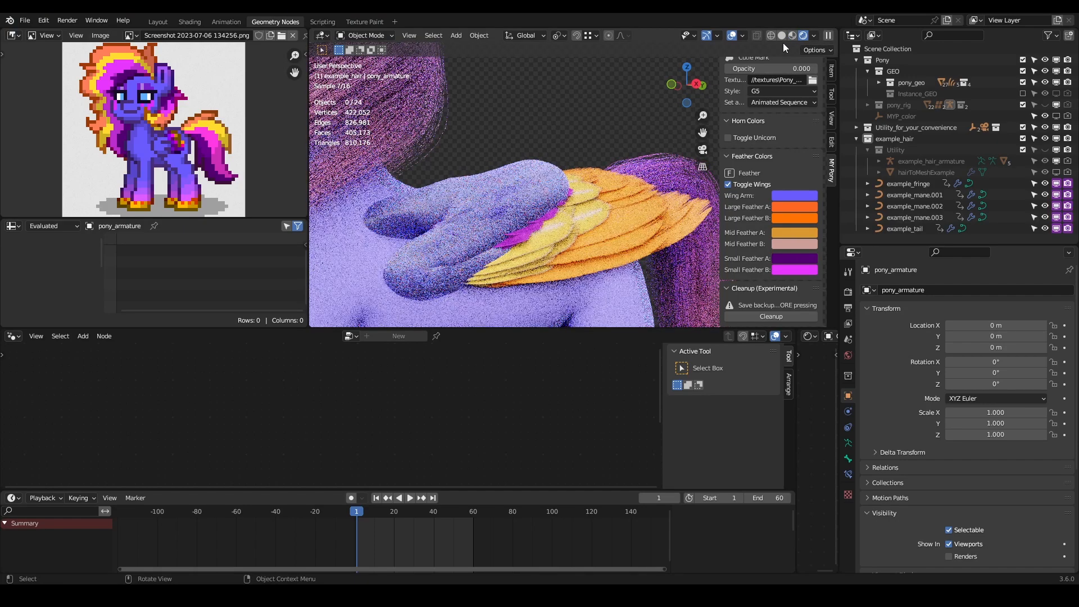
scroll(494, 145, "down", 6)
middle_click_drag(494, 146, 512, 147)
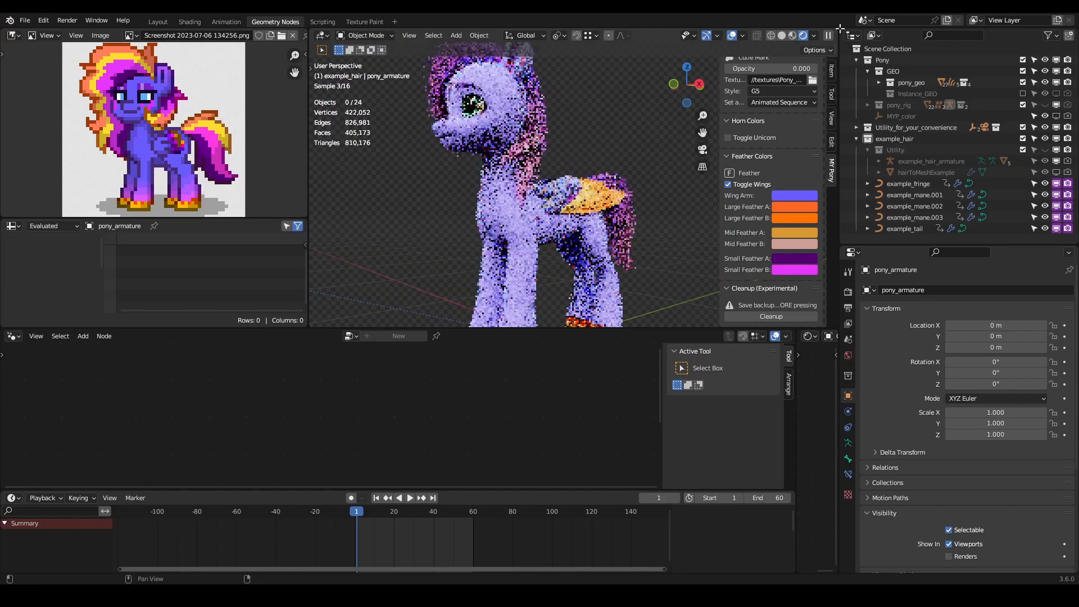
left_click(792, 35)
- Set Large Feather B by sampling the mane's brownish orange in the reference image, and shift it to a deep red
scroll(619, 197, "up", 3)
scroll(619, 197, "up", 2)
middle_click_drag(619, 196, 571, 205)
scroll(561, 229, "up", 1)
left_click(780, 232)
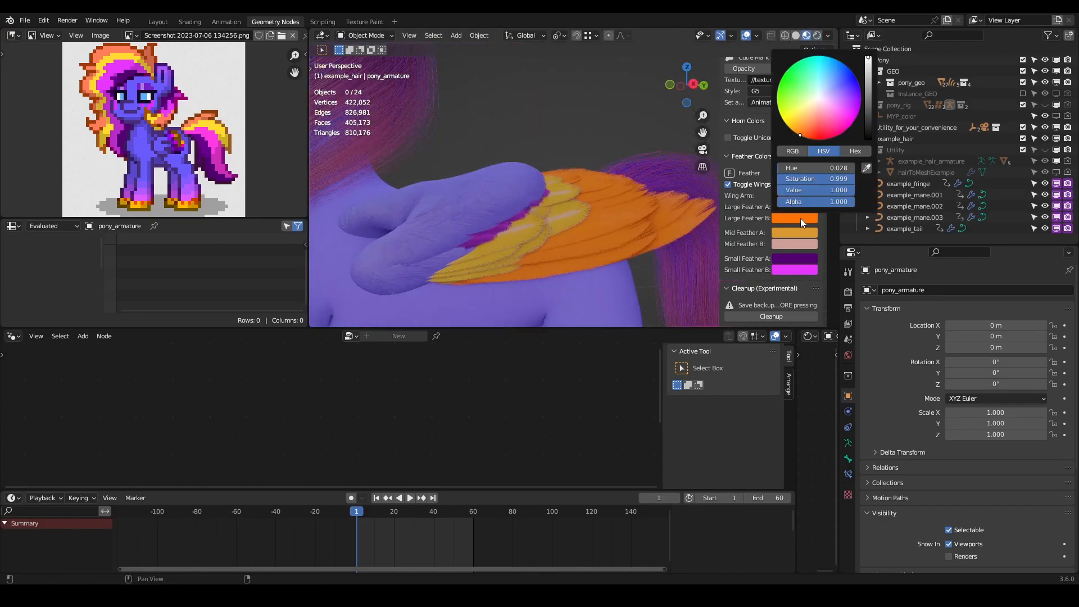
left_click(859, 182)
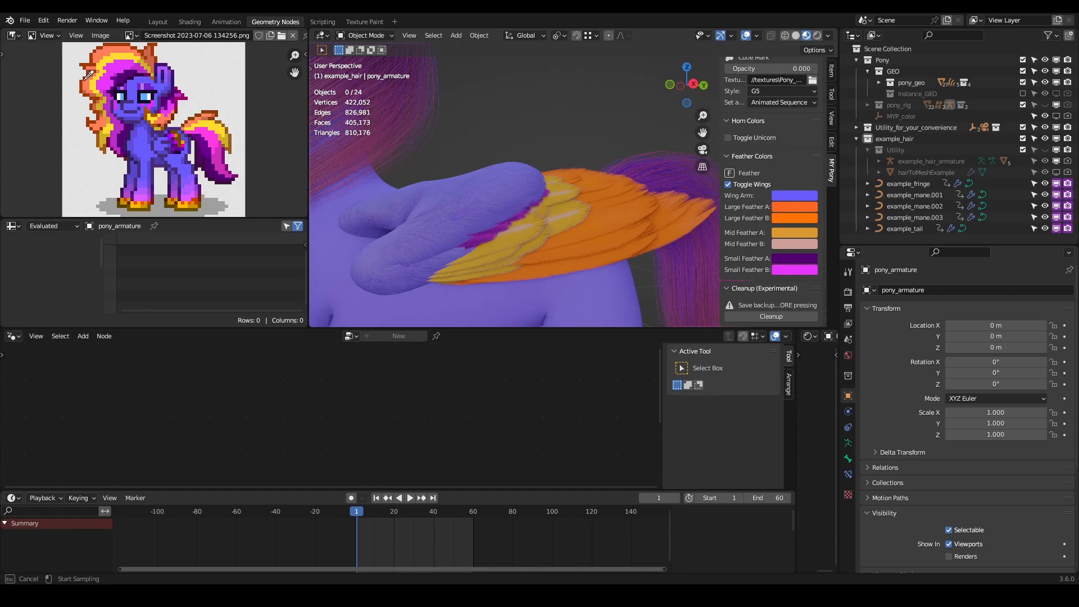
left_click(152, 60)
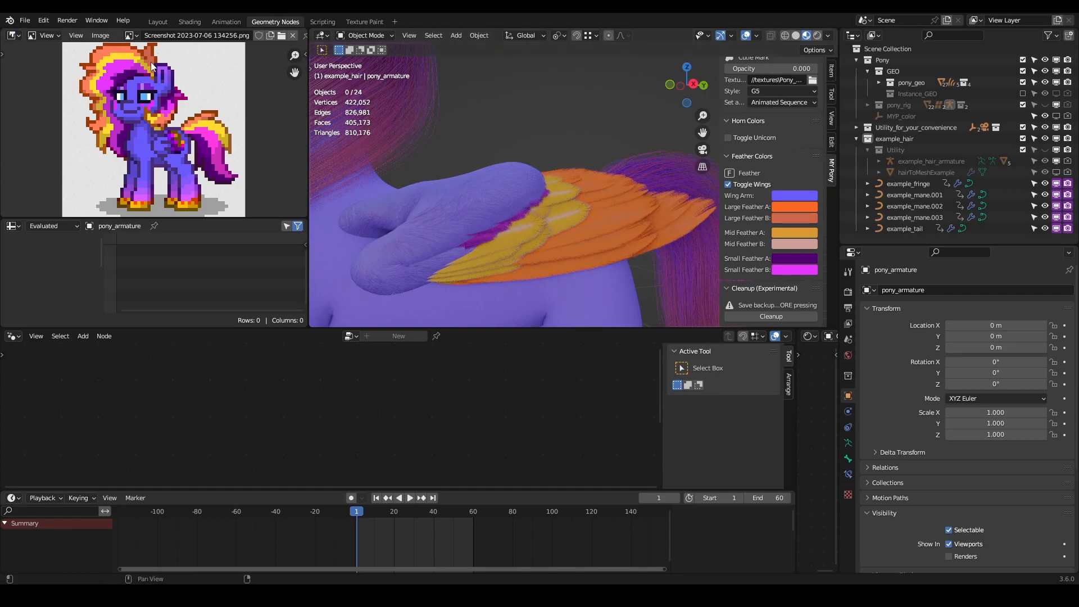
left_click(787, 219)
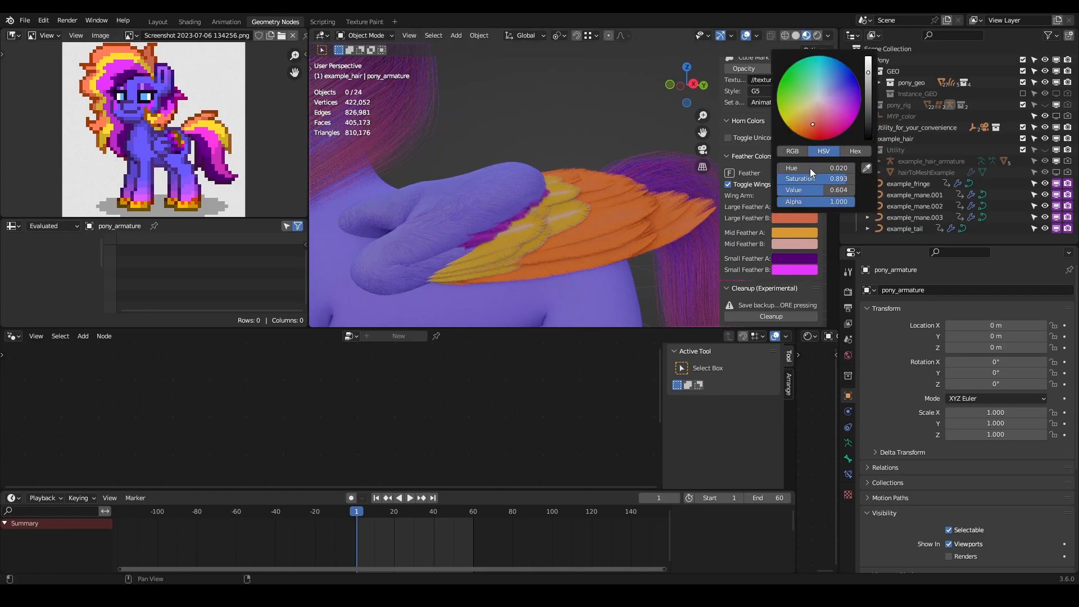
mouse_move(828, 179)
left_mouse_down()
mouse_move(853, 179)
mouse_move(822, 168)
left_mouse_up()
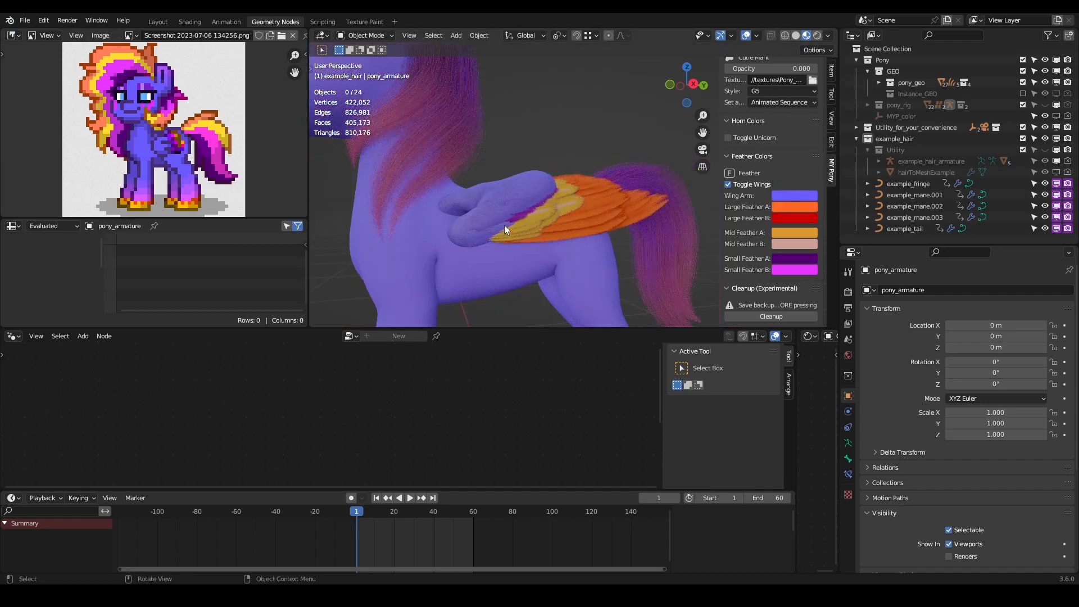
- Brighten Mid Feather B to a lighter pink and Mid Feather A to a lighter golden orange
left_click(796, 245)
left_click_drag(811, 206, 835, 215)
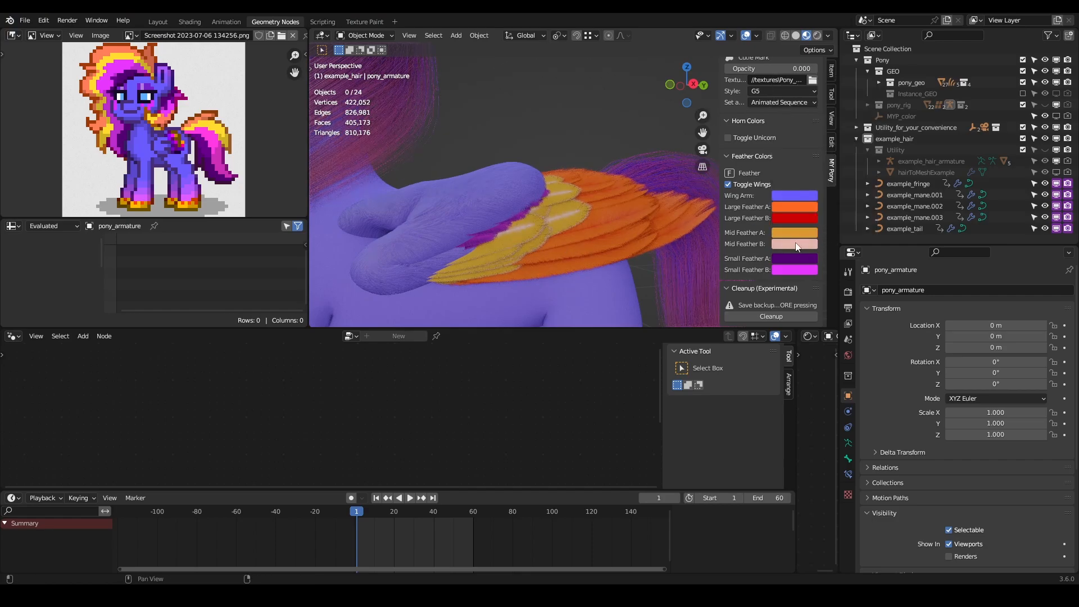
left_click(800, 235)
left_click_drag(842, 196, 846, 193)
- Lighten the Small Feather A purple to a saturation of 0.850 and a value of 0.298
middle_click_drag(528, 180, 551, 214)
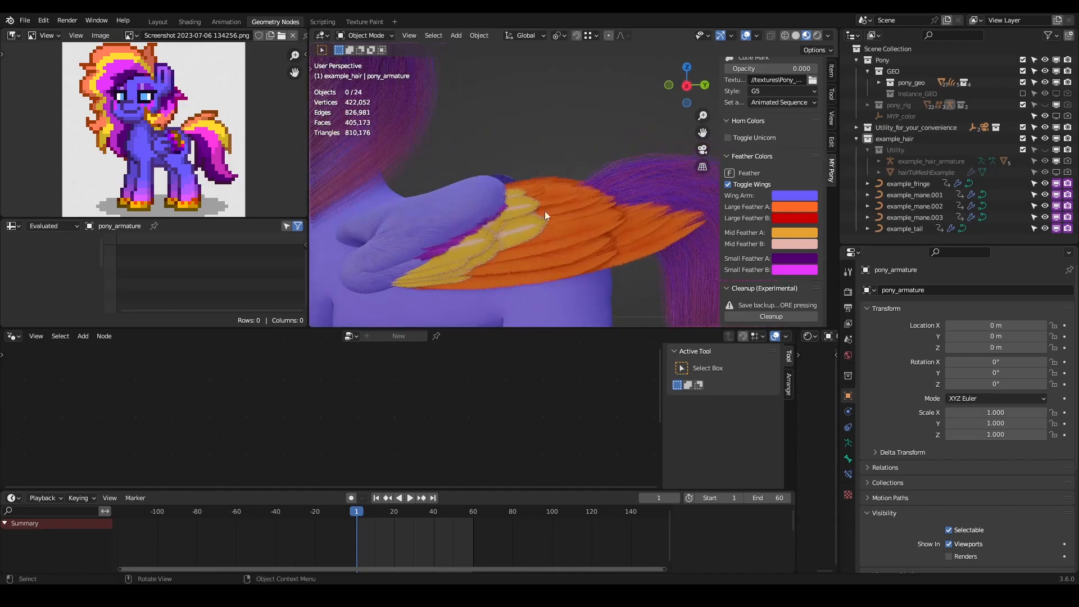
scroll(516, 248, "down", 5)
middle_click_drag(546, 264, 565, 227)
scroll(532, 247, "up", 5)
left_click(812, 260)
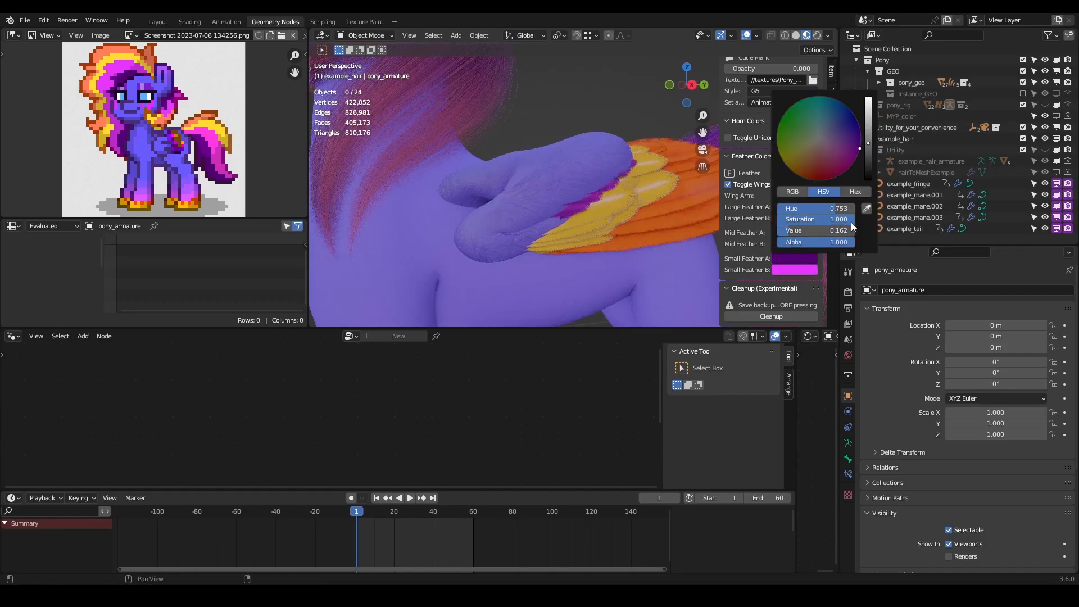
mouse_move(846, 219)
left_mouse_down()
mouse_move(818, 219)
mouse_move(817, 231)
left_mouse_up()
left_click_drag(803, 219, 820, 219)
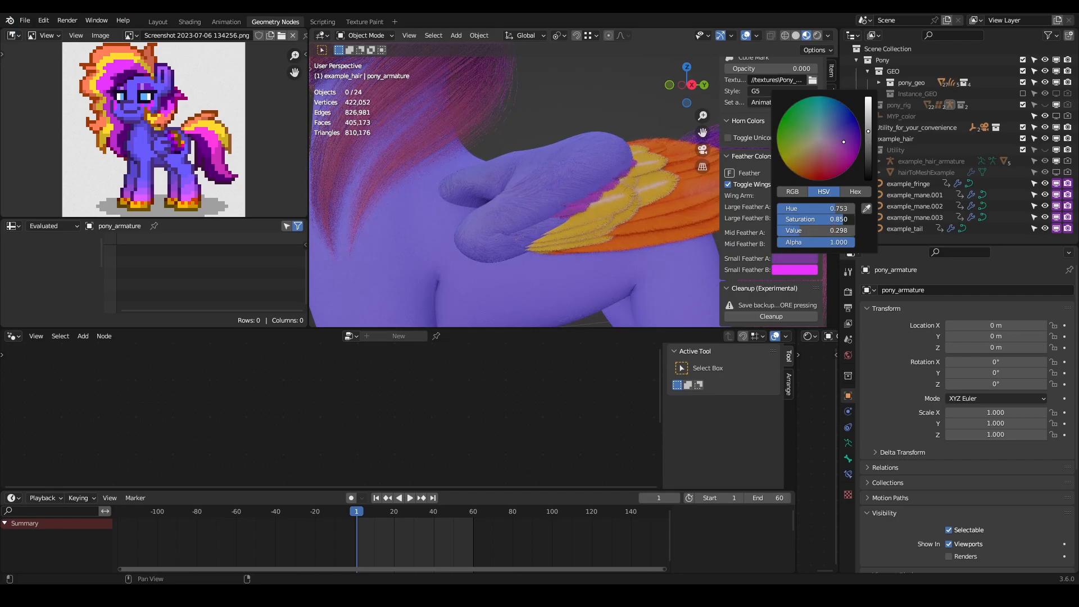
- Unhide the pony_rig collection and put the pony armature into Pose Mode
scroll(557, 208, "down", 4)
middle_click_drag(608, 209, 646, 185)
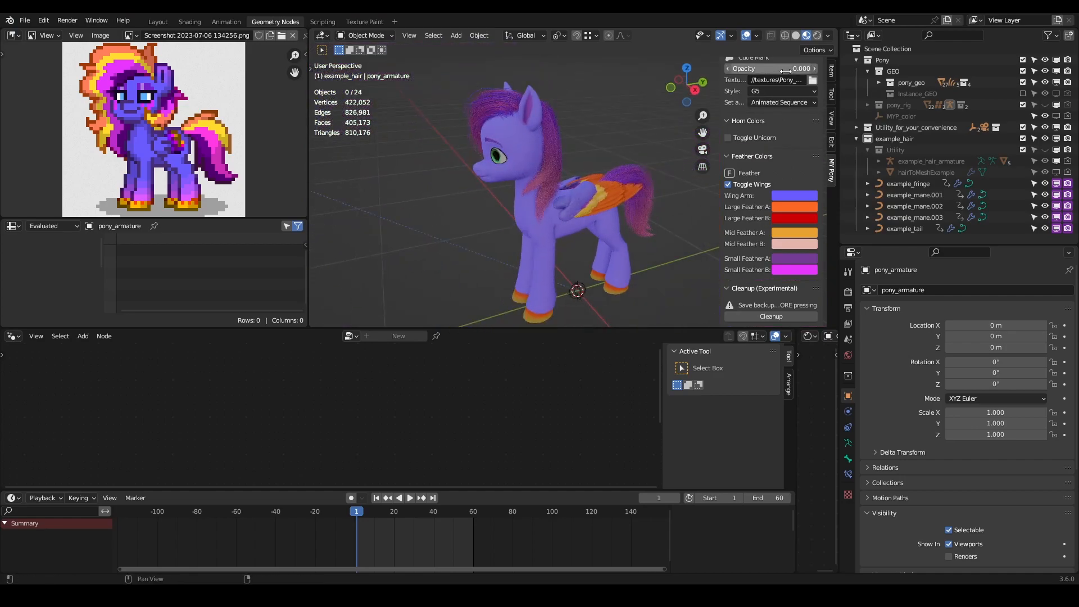
left_click(831, 70)
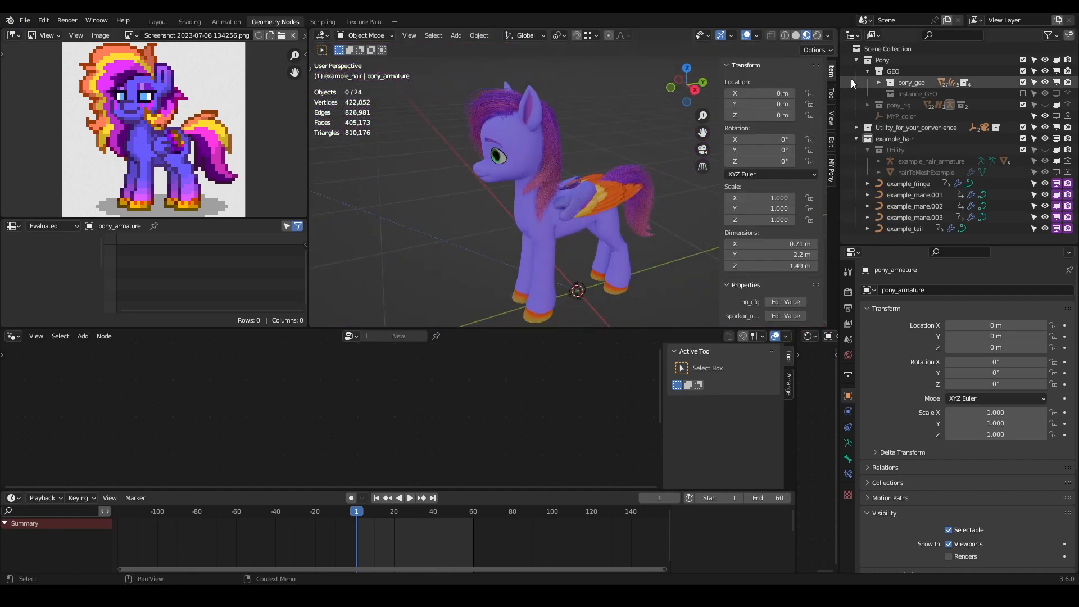
left_click(1045, 105)
key("ctrl+Tab")
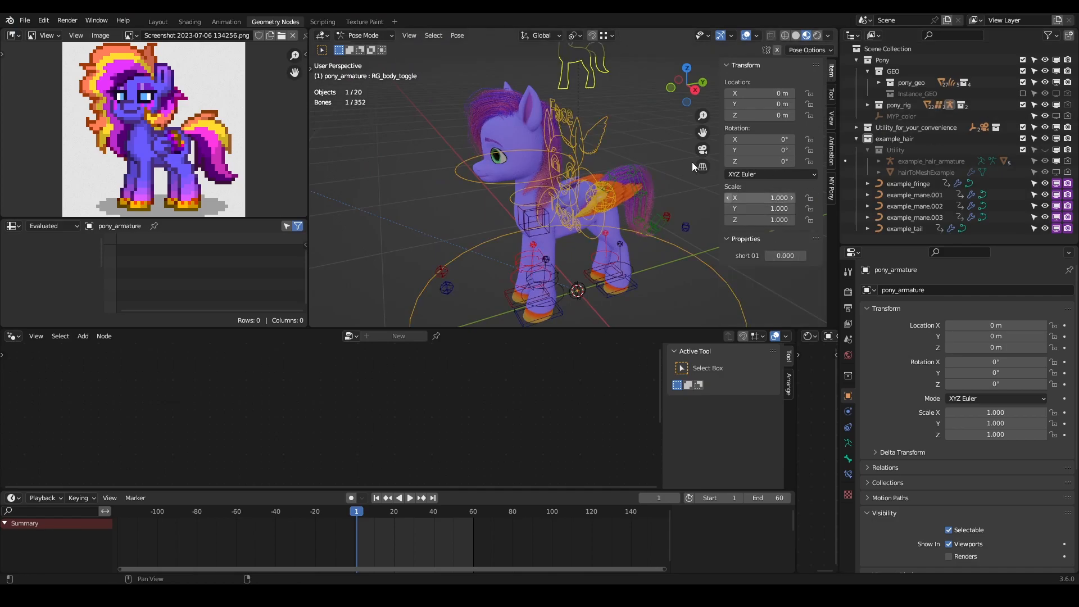
- Spread both wings by setting Left Fold and Right Fold to 0.000 on the wing control, and inspect them from several angles
left_click(605, 134)
left_click_drag(785, 270, 739, 256)
middle_click_drag(591, 246, 450, 281)
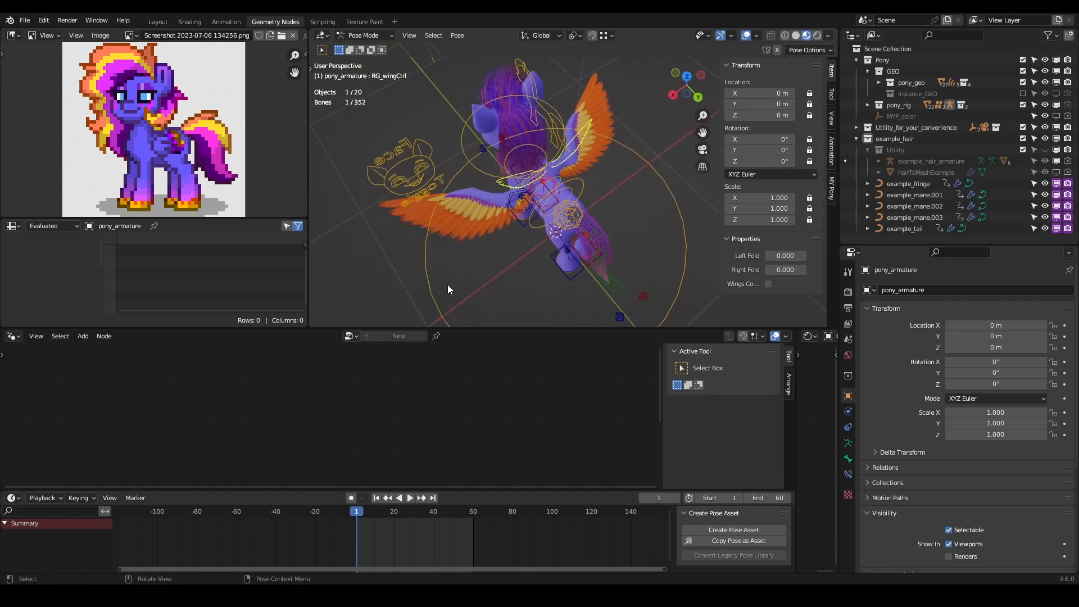
scroll(451, 281, "up", 4)
middle_click_drag(433, 241, 535, 151)
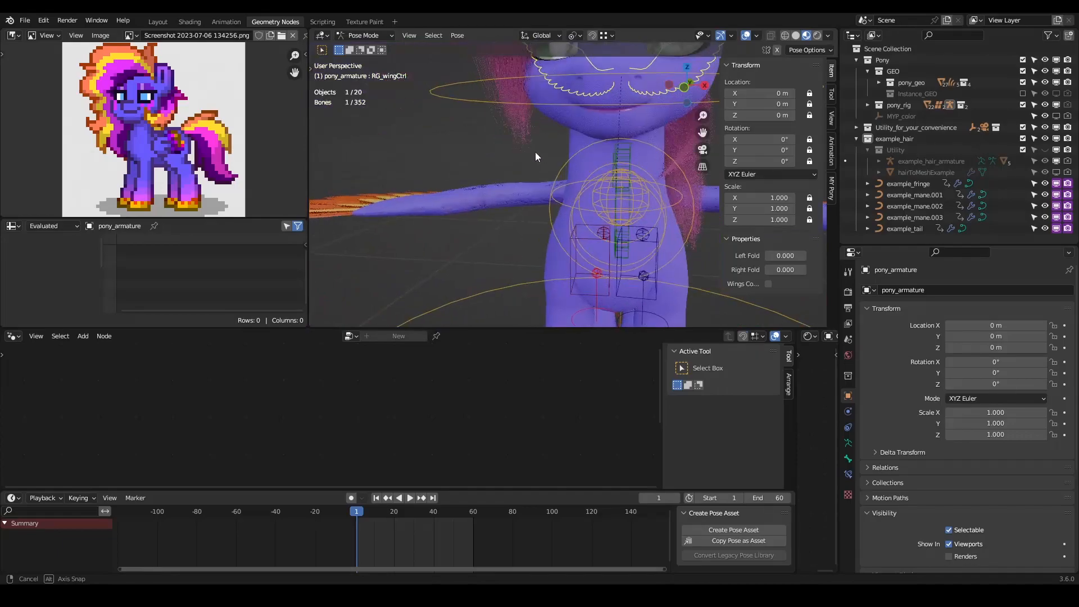
scroll(535, 152, "down", 3)
scroll(564, 220, "up", 4)
middle_click_drag(564, 219, 572, 200)
scroll(572, 200, "down", 4)
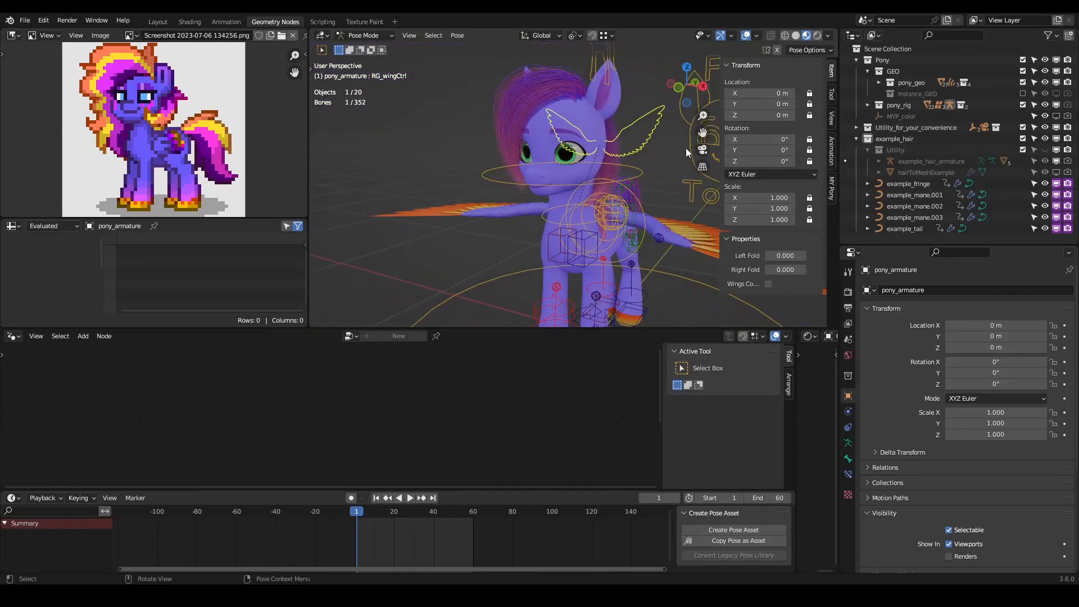
- Show the lips controls through the face toggle and select the main top lip control
left_click(695, 191)
scroll(740, 272, "down", 3)
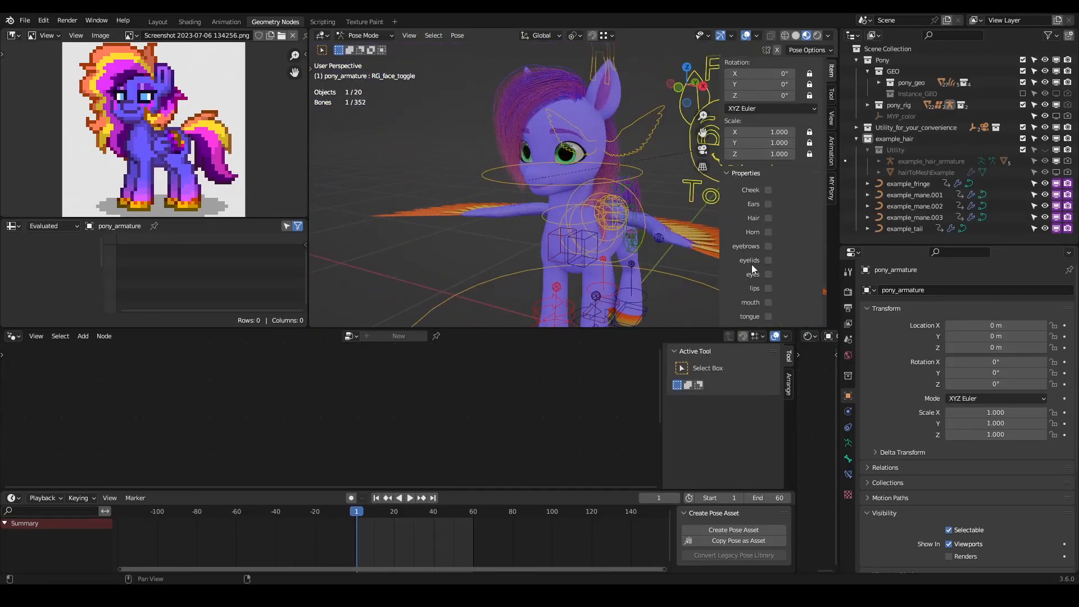
left_click(768, 288)
scroll(507, 180, "up", 4)
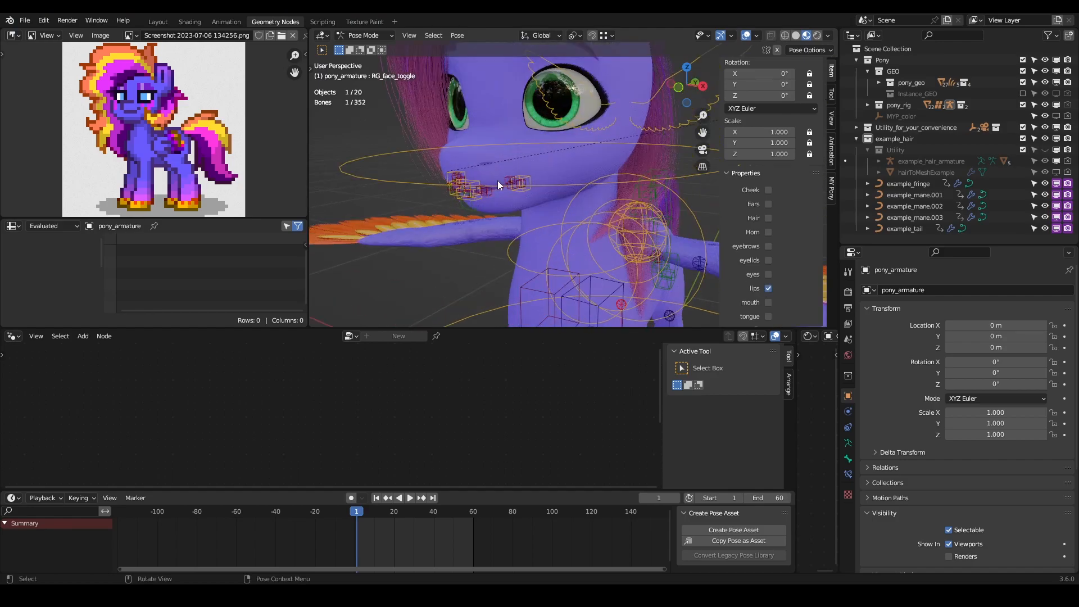
middle_click_drag(507, 181, 538, 215)
left_click(564, 241)
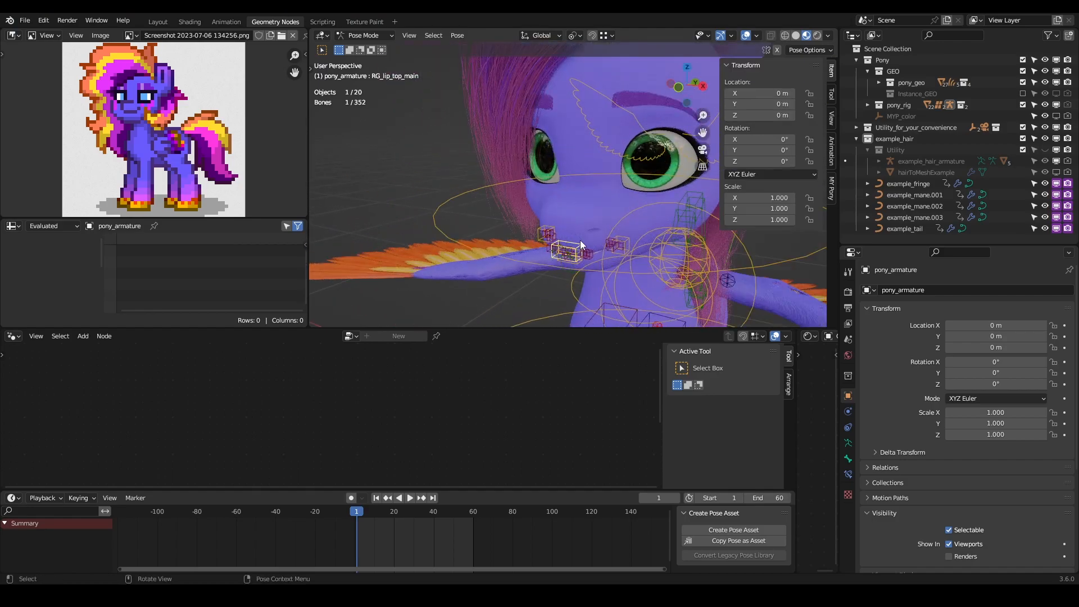
- Show the mouth controls through the face toggle
scroll(679, 230, "down", 5)
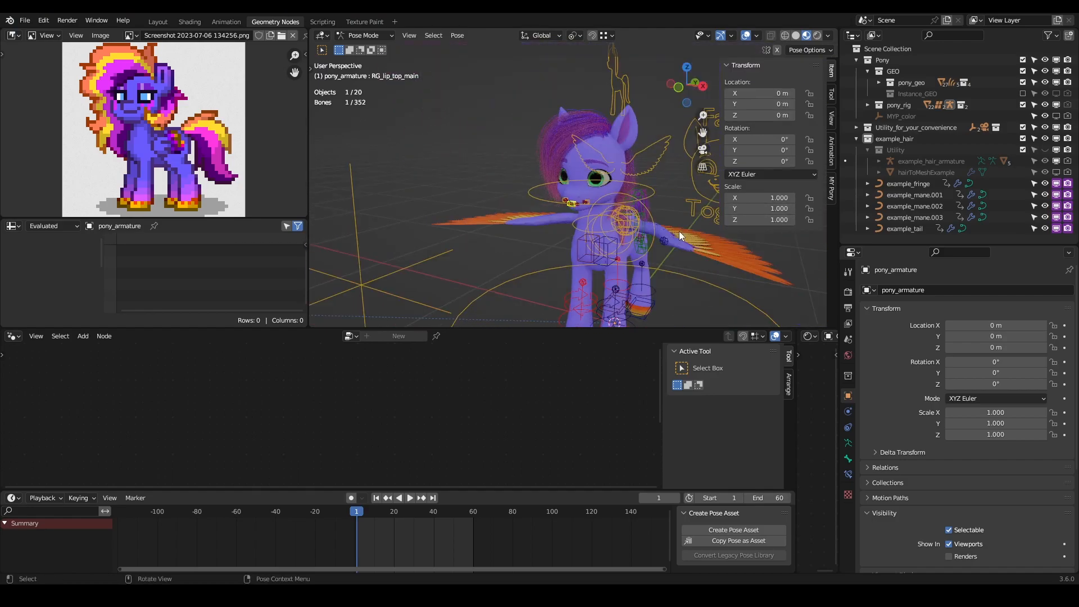
left_click(698, 191)
scroll(767, 296, "down", 3)
left_click(768, 303)
- Open the pony's mouth by rotating the jaw control 14° on X, and look inside the mouth
scroll(548, 229, "up", 2)
left_click(543, 228)
middle_click_drag(543, 228, 527, 223)
left_click_drag(766, 140, 785, 139)
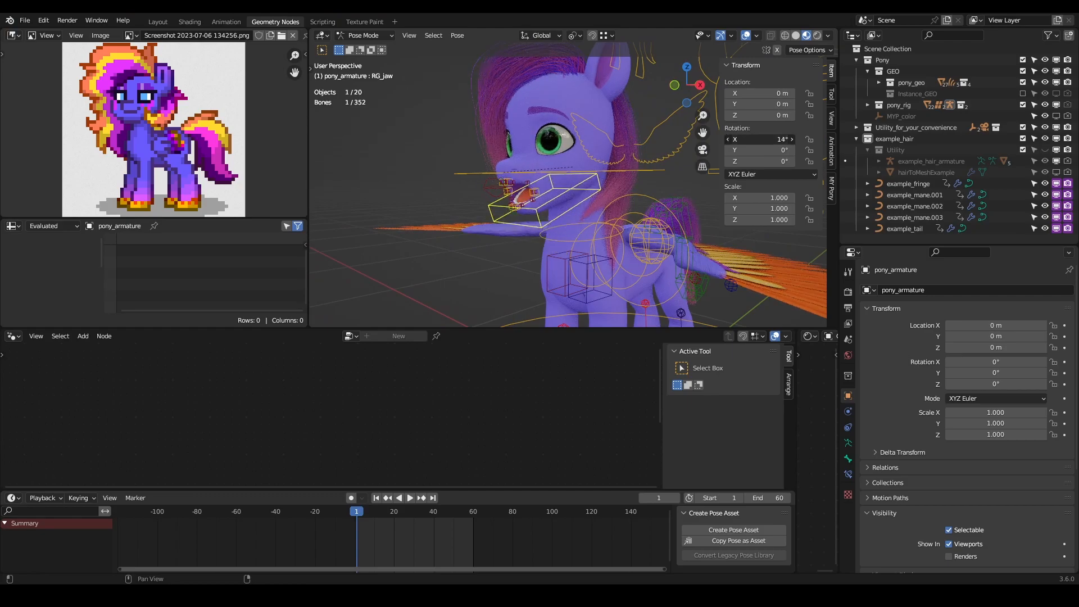
scroll(514, 178, "up", 6)
middle_click_drag(542, 180, 528, 179)
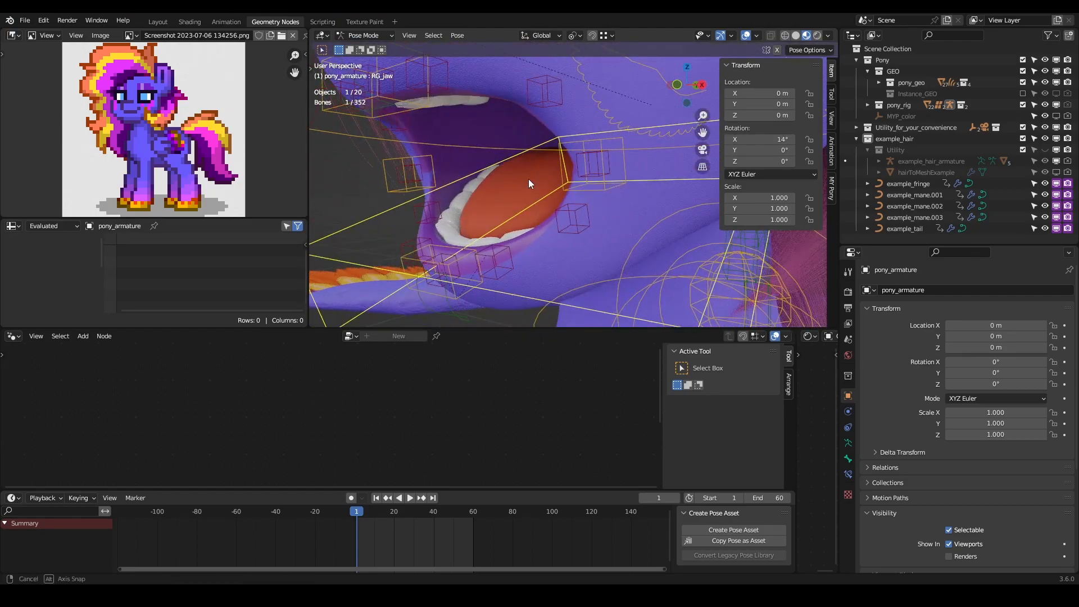
- Hide the viewport overlays and examine the inside of the pony's open mouth up close
middle_click_drag(431, 249, 780, 62, "shift")
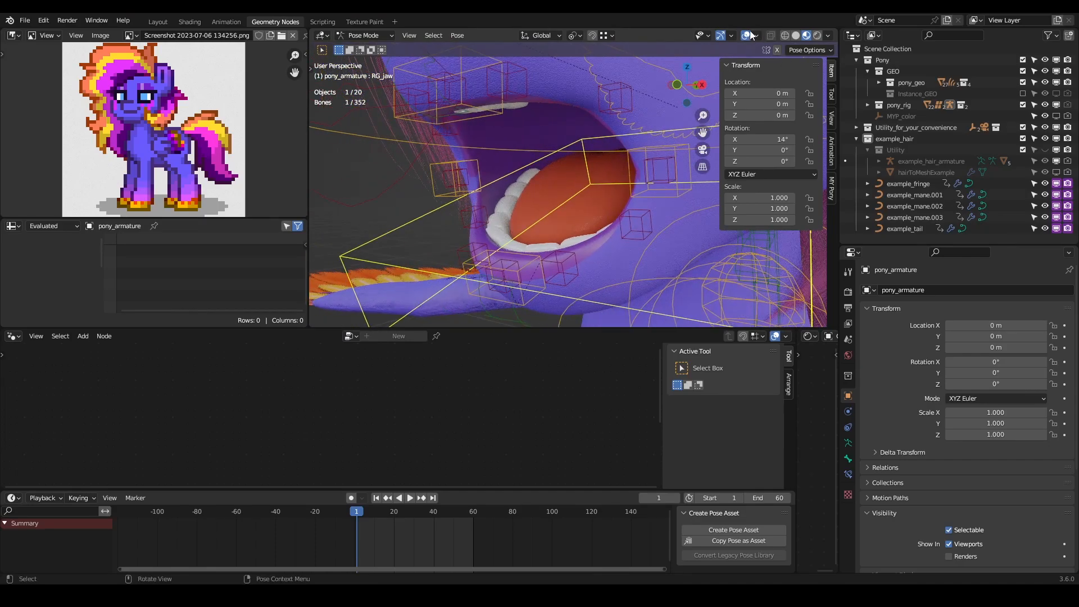
key("shift+alt+z")
scroll(483, 240, "down", 3)
scroll(579, 215, "down", 3)
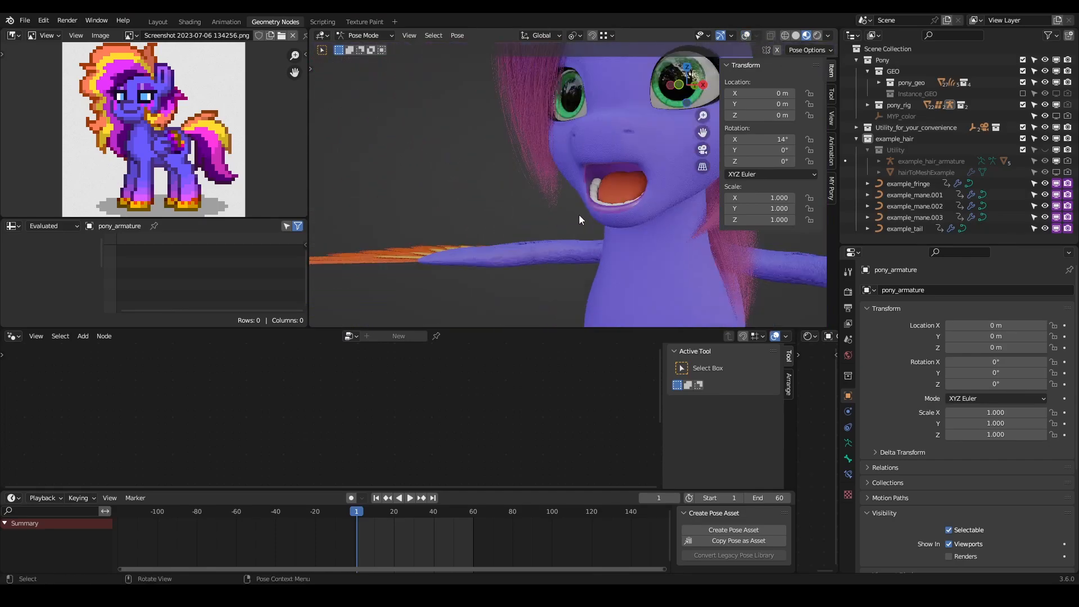
scroll(613, 198, "up", 2)
middle_click_drag(474, 197, 534, 177)
scroll(531, 174, "up", 4)
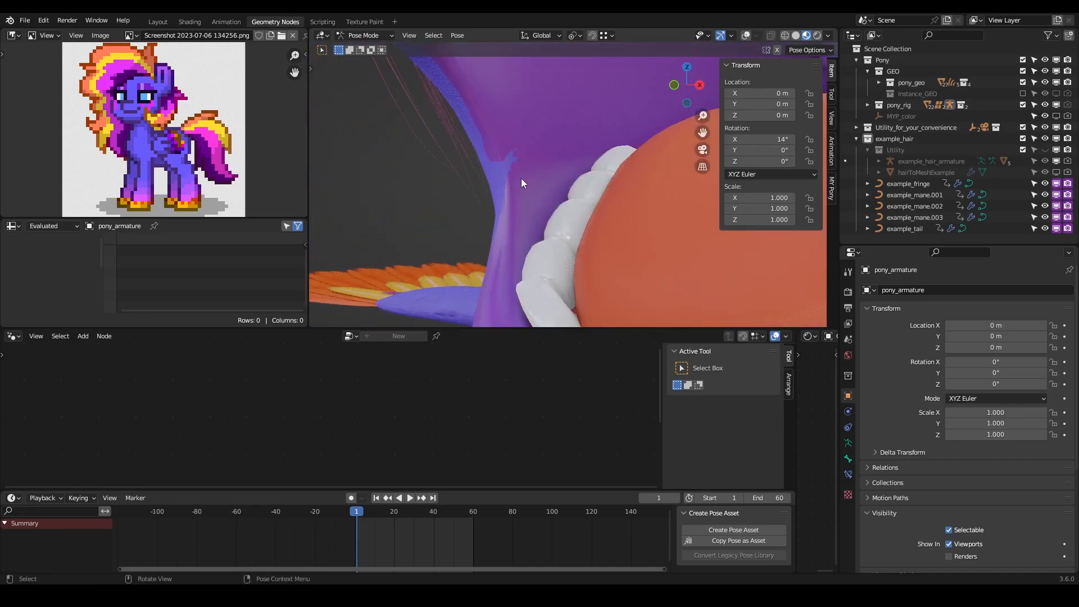
scroll(501, 167, "down", 3)
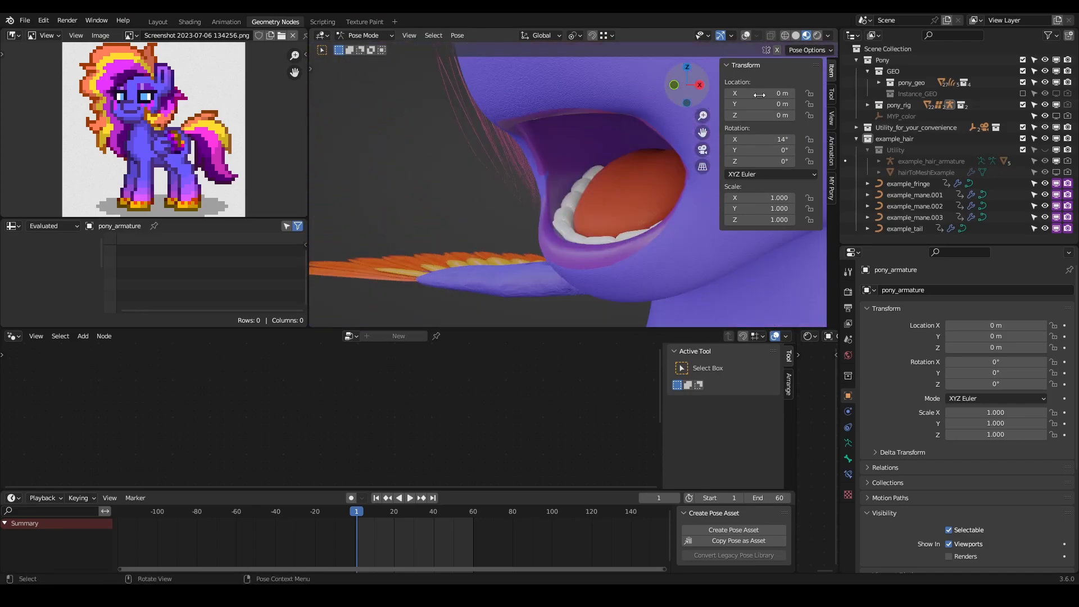
- Hide body_low_geo, show the high-detail body_geo in its place, and inspect the open mouth
left_click(878, 83)
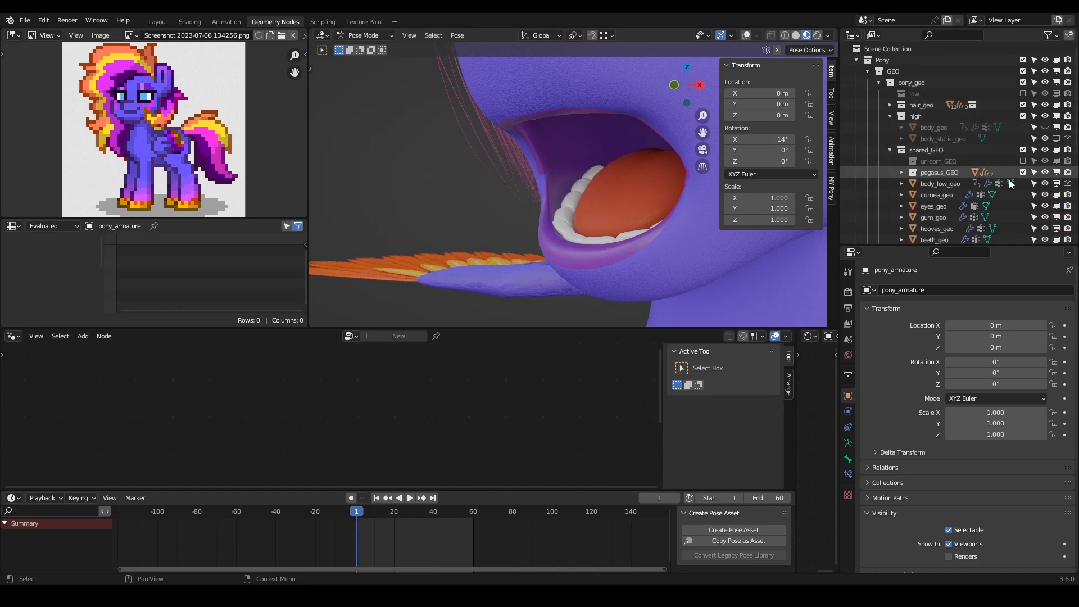
left_click(1045, 183)
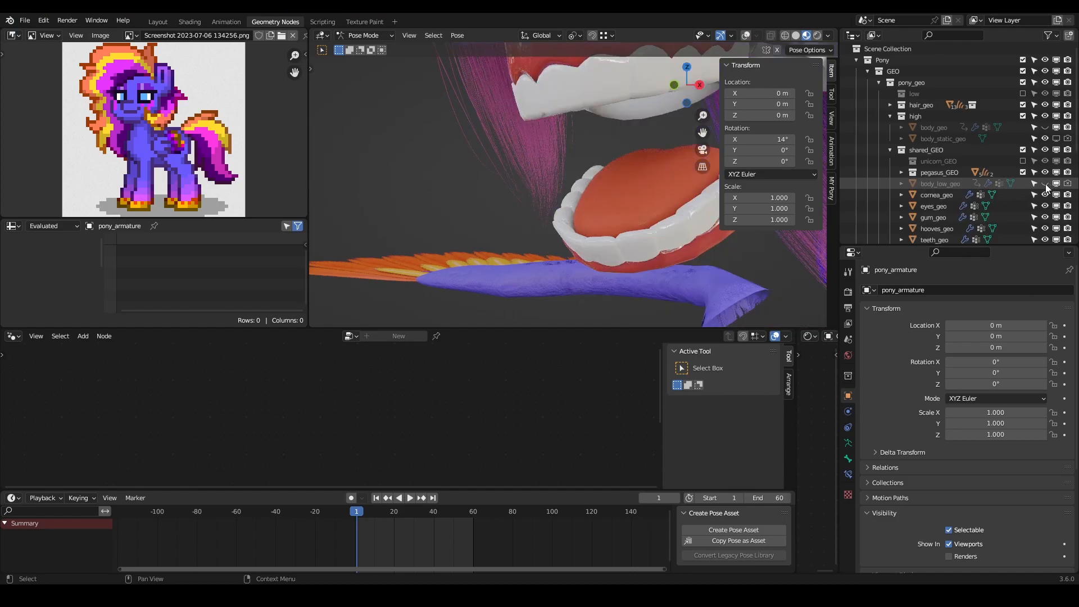
left_click(1046, 127)
middle_click_drag(527, 204, 581, 190)
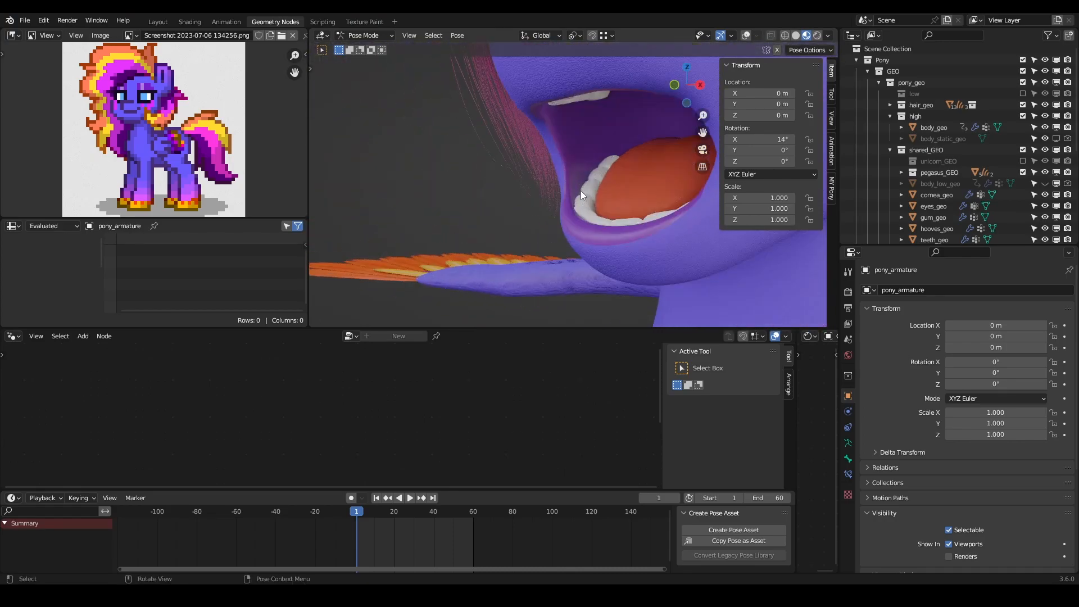
scroll(580, 191, "down", 8)
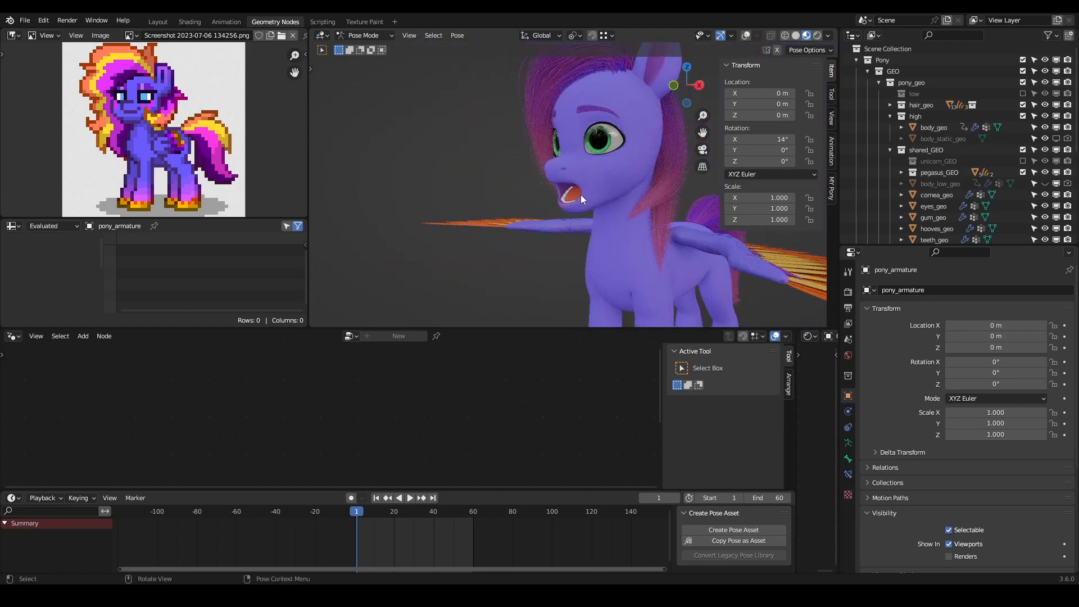
middle_click_drag(594, 191, 565, 166)
scroll(565, 167, "up", 8)
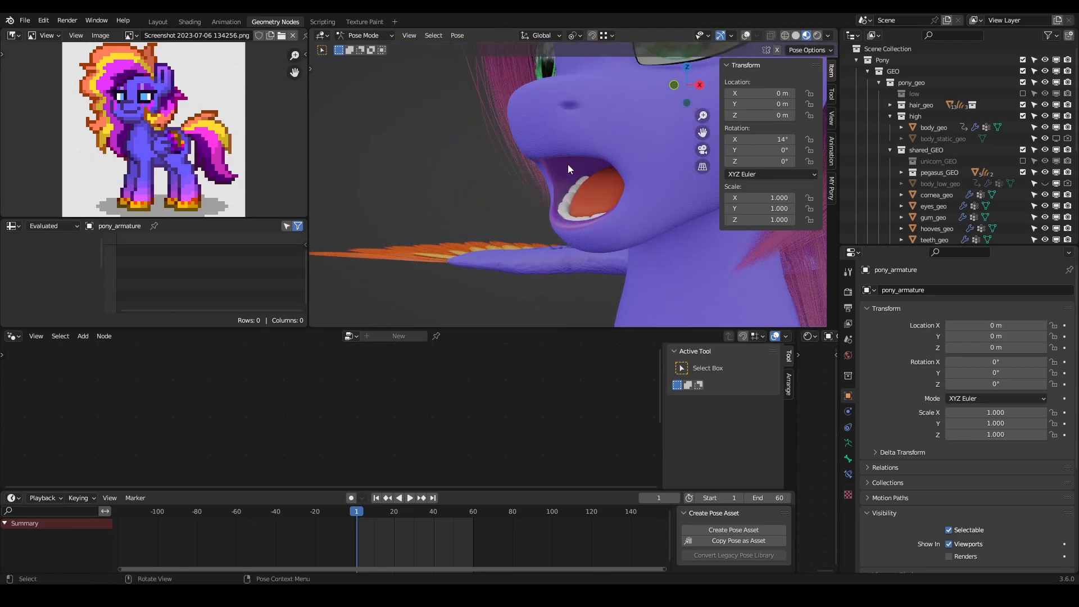
middle_click_drag(564, 184, 603, 177)
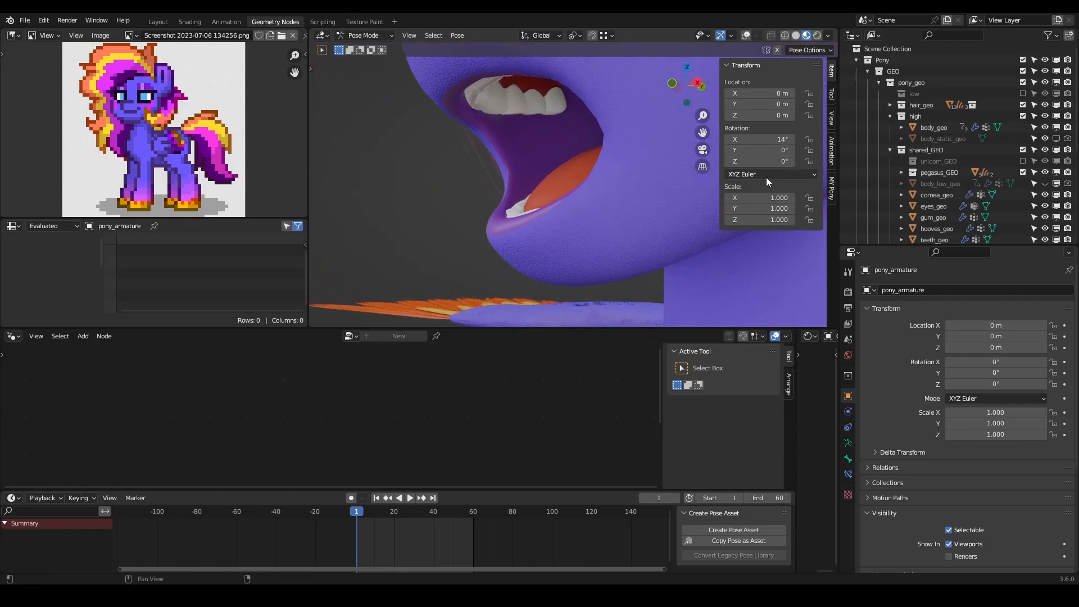
- Sample the Lips colour for the Gum, and shift it to pink with Hue 0.885, Saturation 0.669 and Value 0.527
left_click(831, 191)
scroll(757, 257, "down", 5)
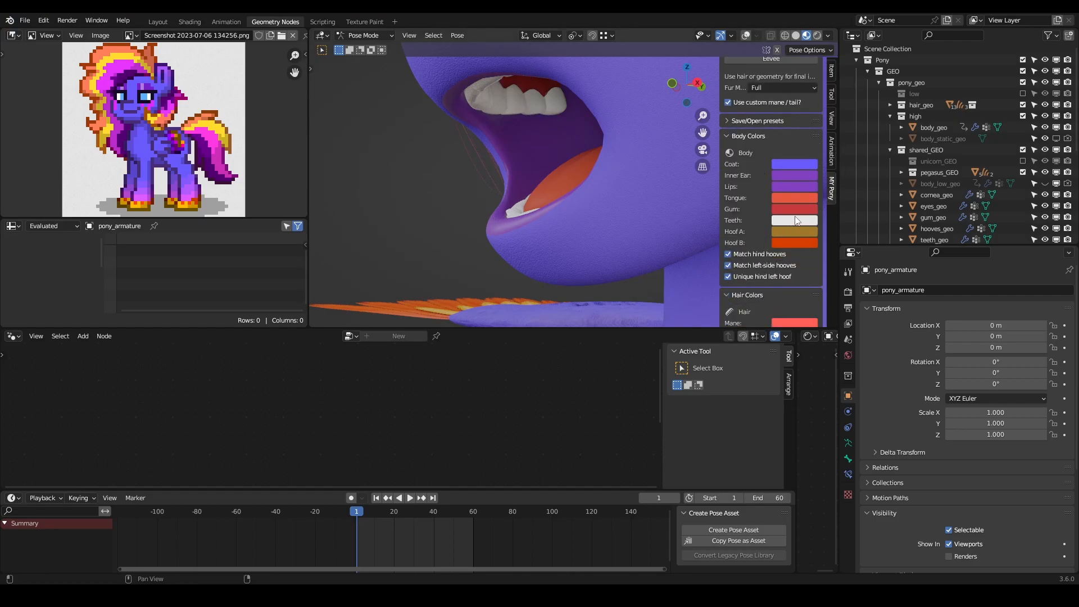
left_click(804, 214)
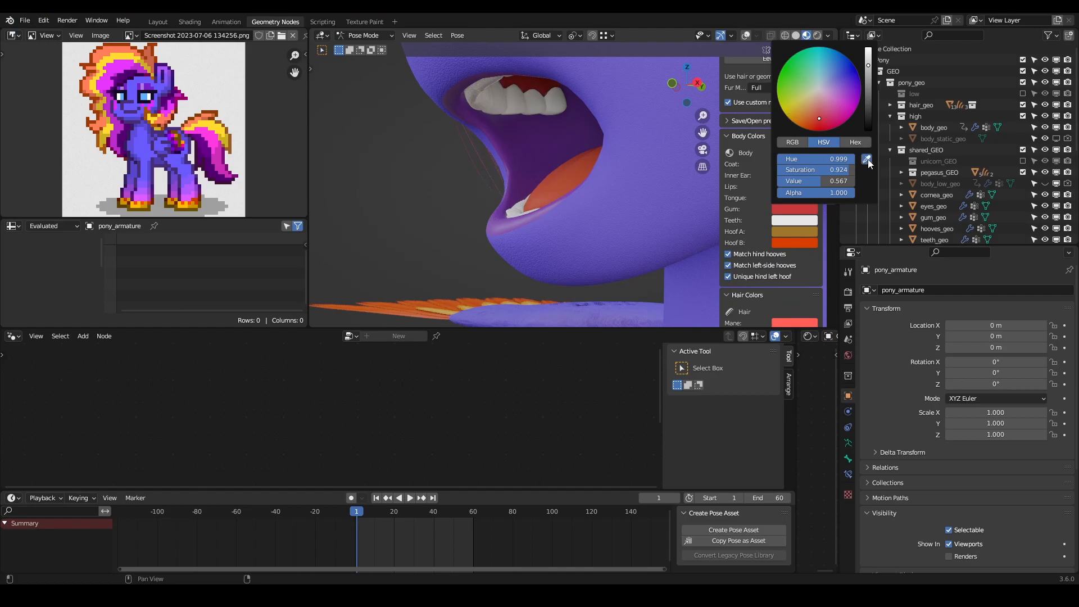
left_click(868, 160)
left_click(794, 188)
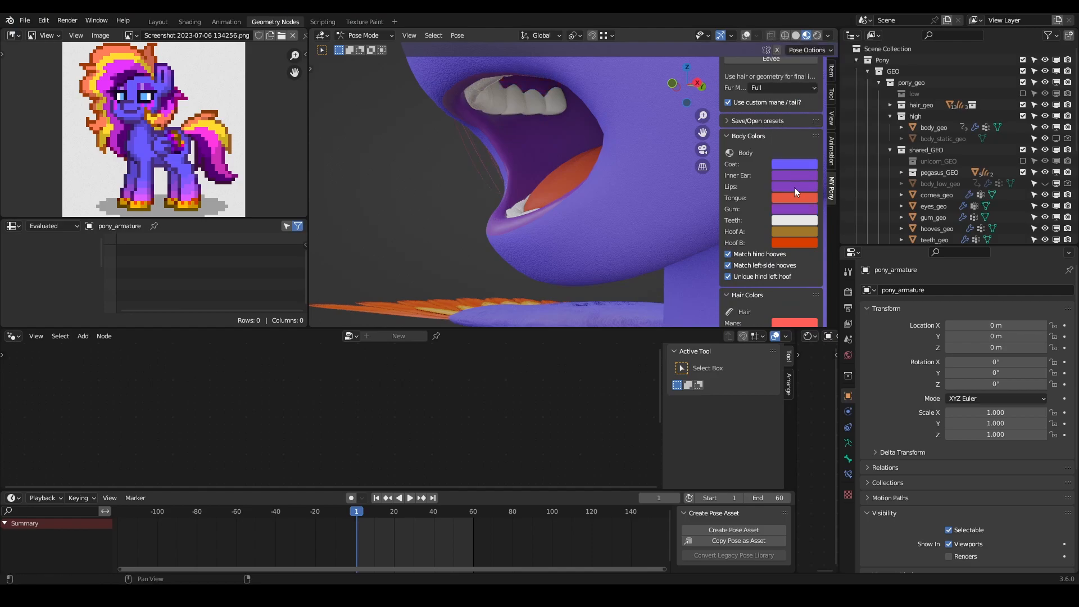
left_click(810, 214)
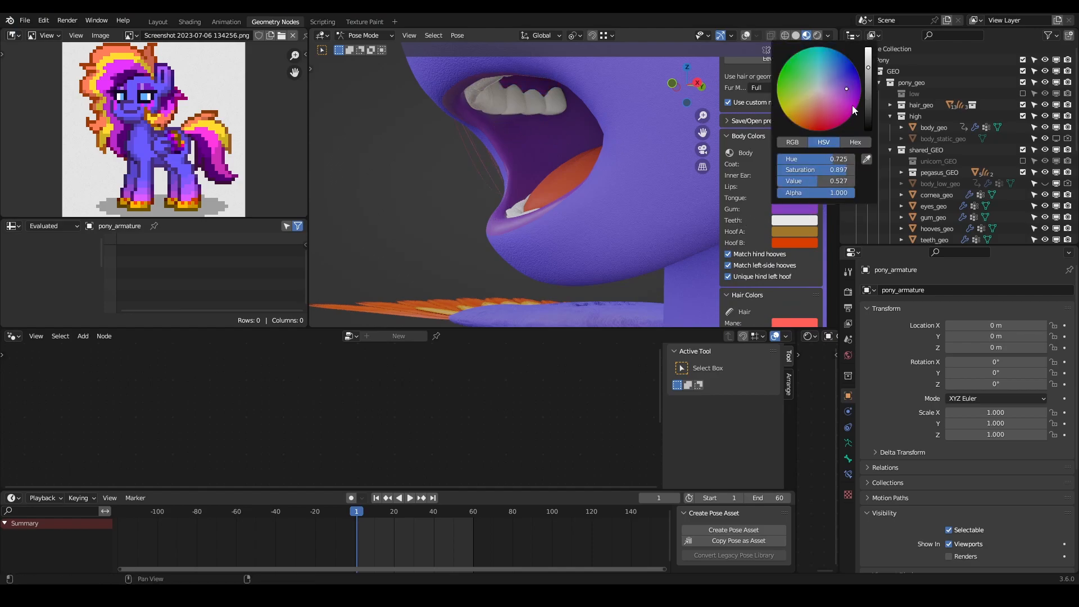
mouse_move(844, 90)
left_mouse_down()
mouse_move(837, 83)
mouse_move(829, 96)
left_mouse_up()
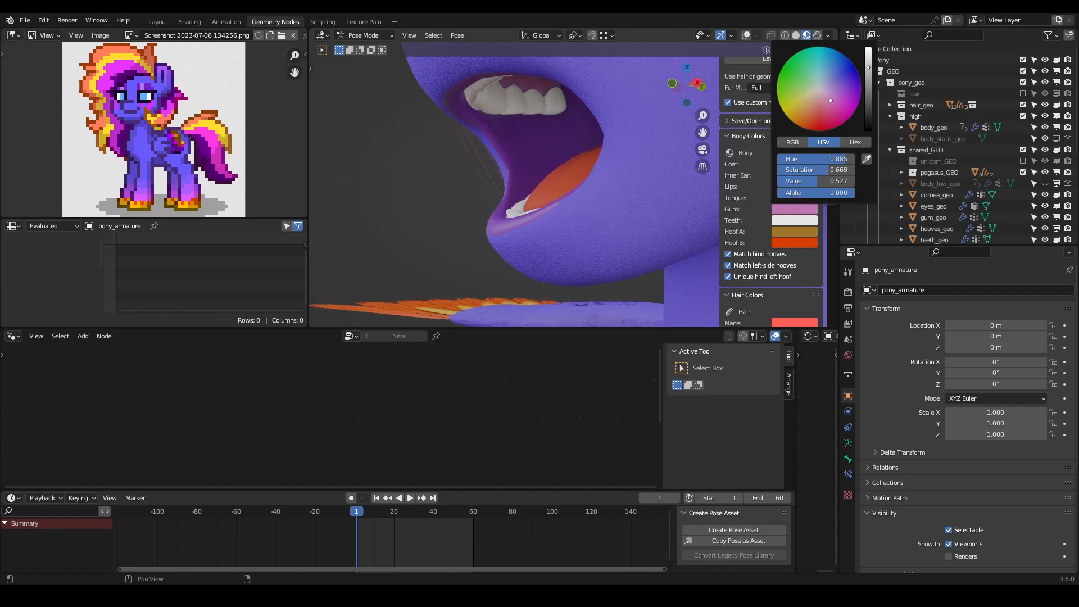
- Show the viewport overlays again and close the pony's mouth by clearing the jaw control's rotation
middle_click_drag(436, 168, 568, 227)
scroll(594, 225, "down", 4)
scroll(587, 224, "up", 4)
scroll(568, 227, "down", 4)
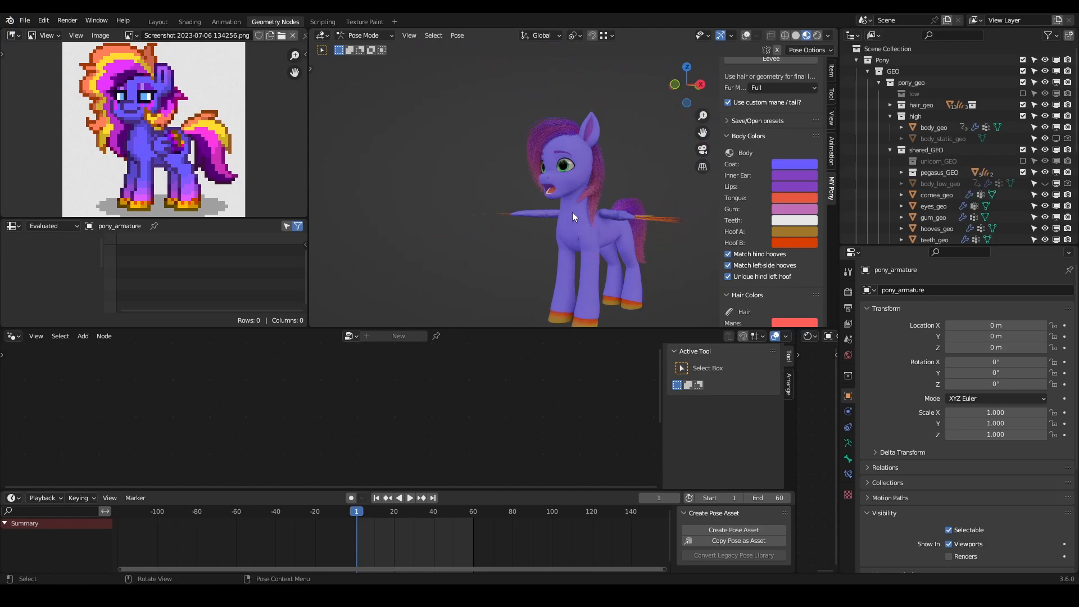
scroll(572, 212, "up", 3)
left_click(746, 35)
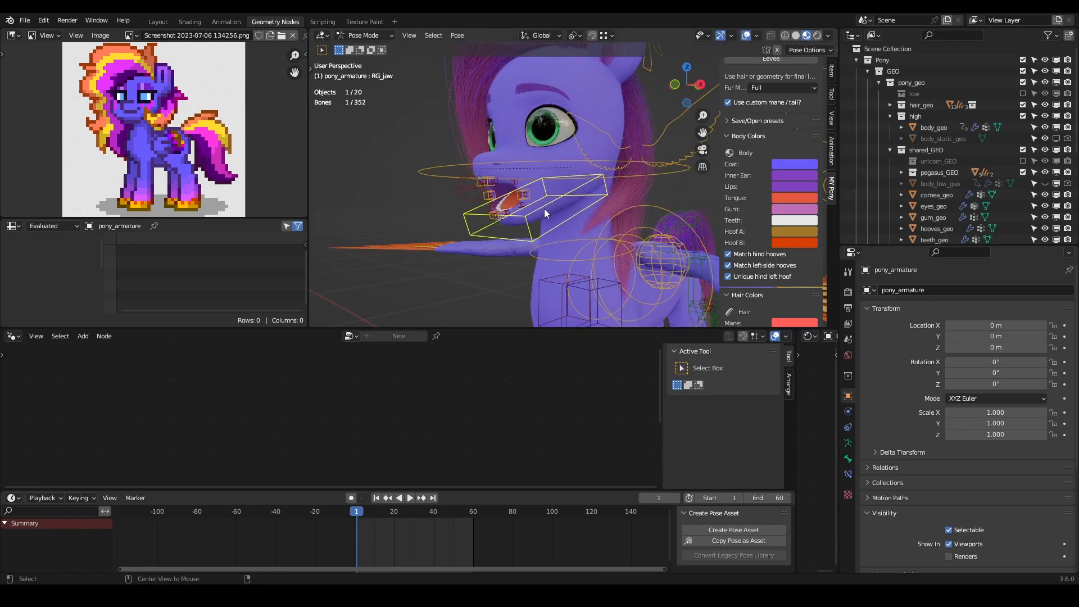
key("shift+e")
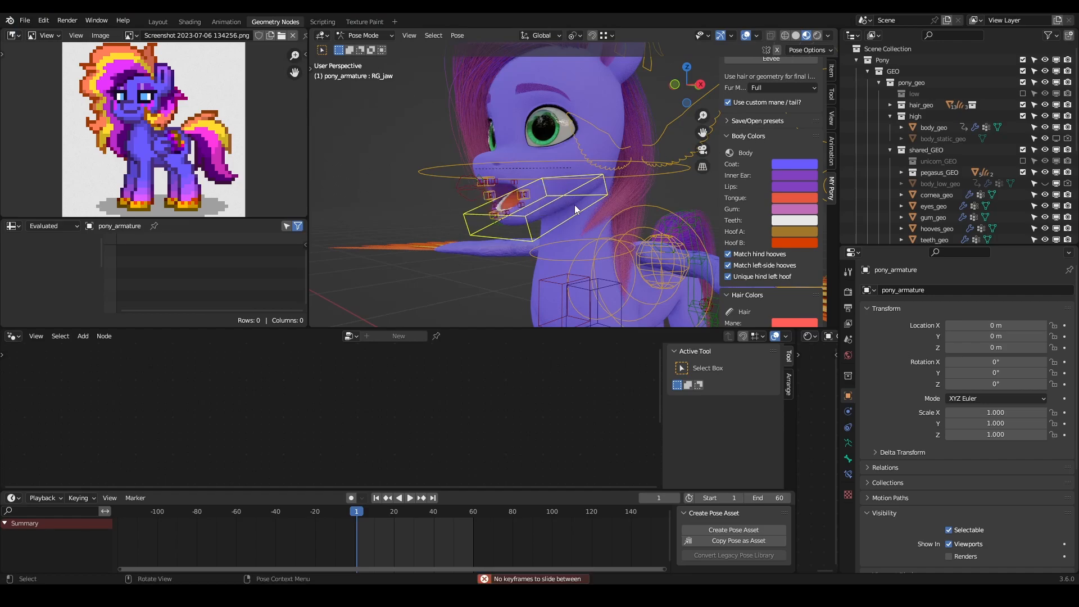
key("alt+r")
middle_click_drag(575, 208, 584, 207)
scroll(585, 207, "up", 2)
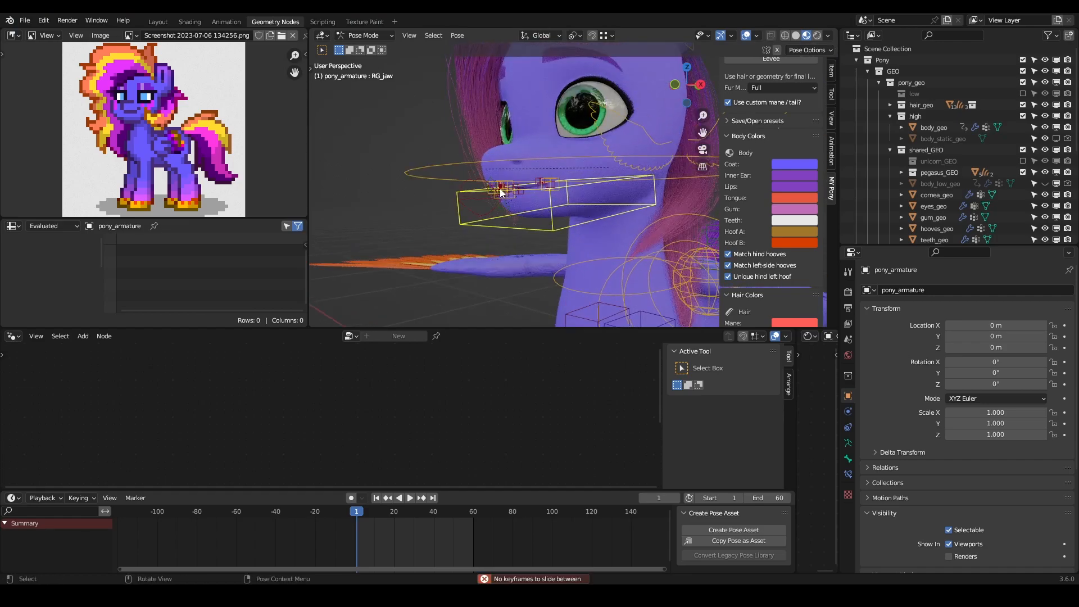
- Hide the lips and mouth controls through the face toggle
scroll(500, 190, "down", 5)
middle_click_drag(711, 193, 647, 224, "shift")
left_click(704, 219)
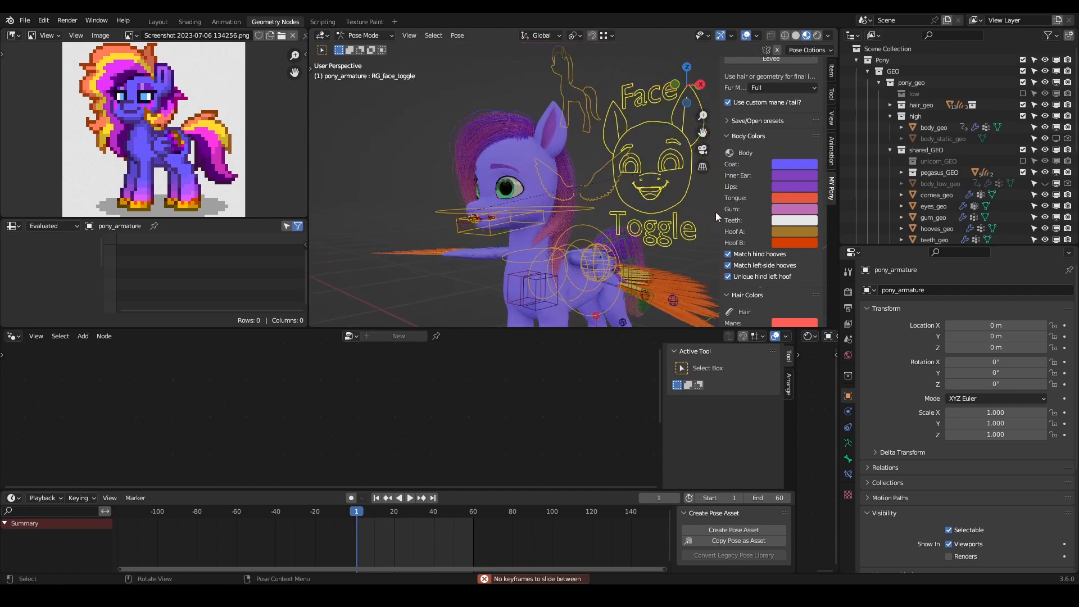
left_click(831, 72)
scroll(753, 289, "down", 3)
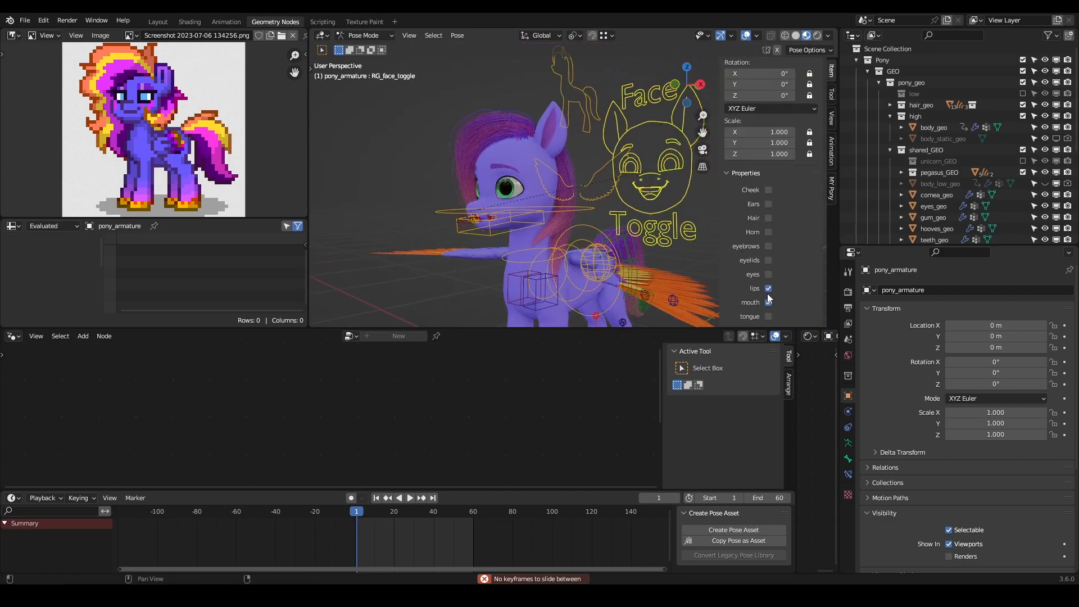
left_click(768, 303)
scroll(606, 202, "up", 3)
middle_click_drag(571, 214, 602, 216, "shift")
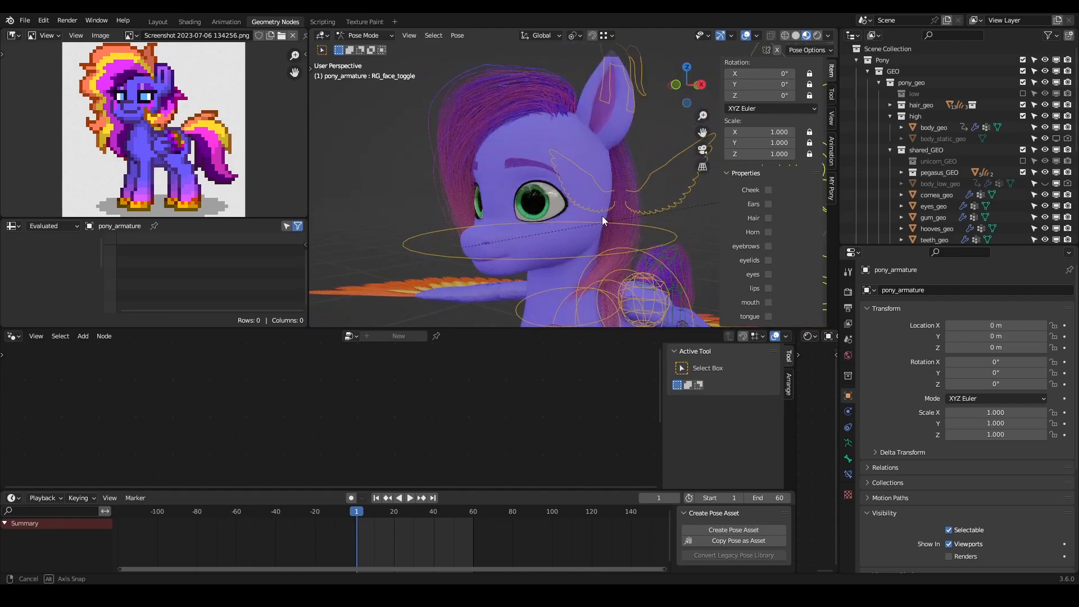
- Collapse the pony_geo collection, hide the pony_rig collection, and compare the recoloured pony with the reference
scroll(598, 214, "down", 6)
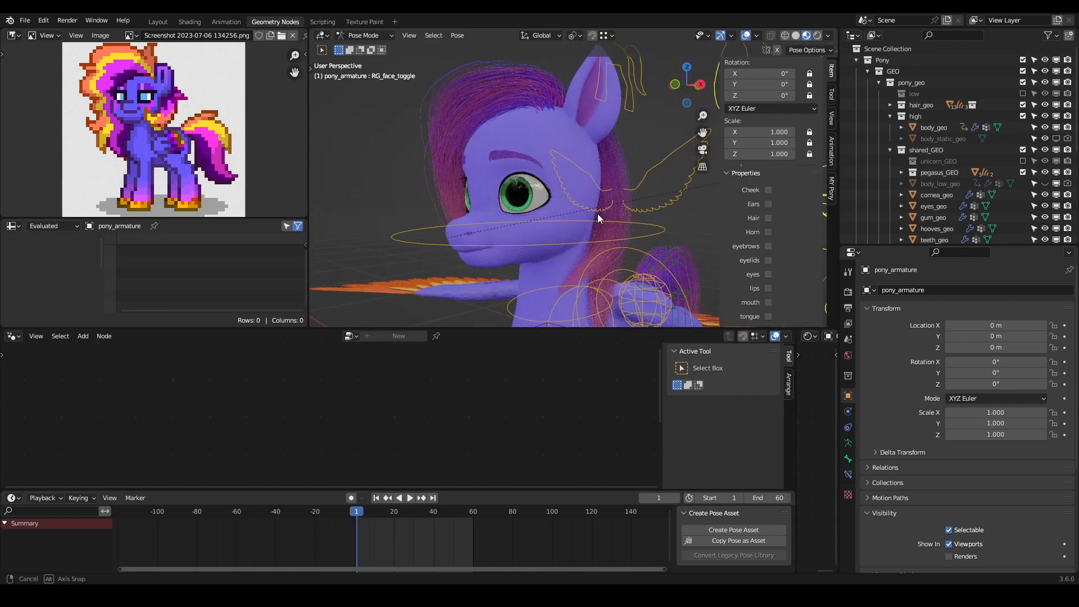
left_click(879, 83)
left_click(1045, 105)
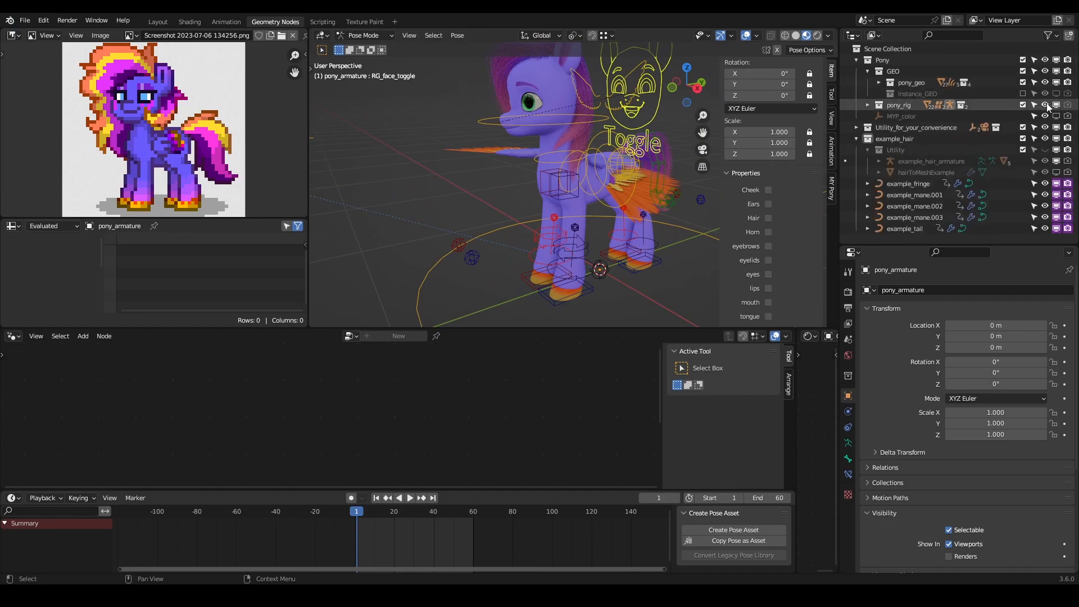
middle_click_drag(614, 122, 561, 141)
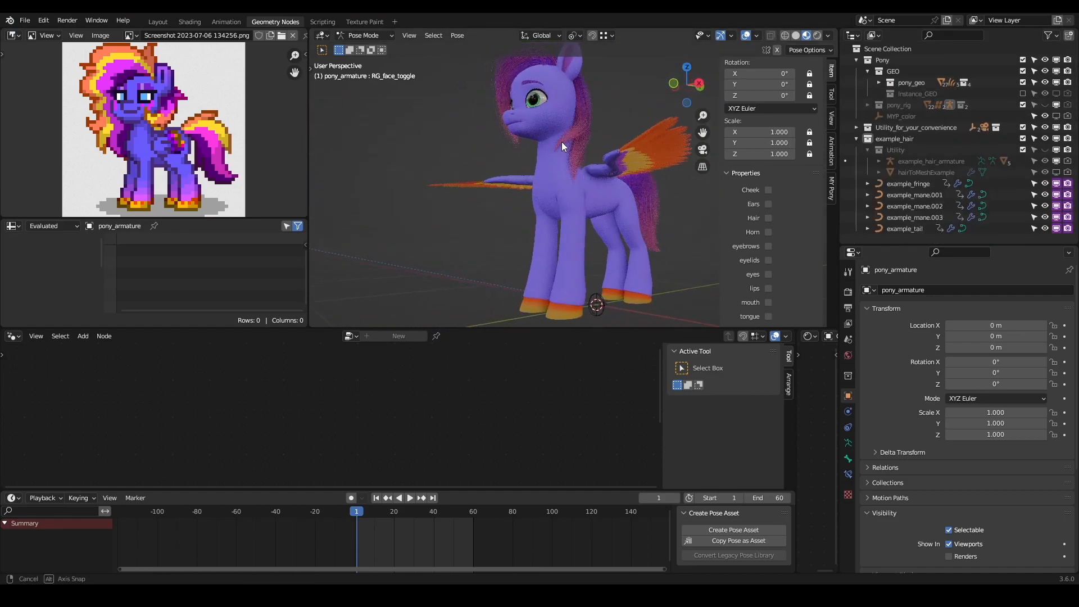
middle_click_drag(556, 178, 574, 225)
middle_click_drag(500, 198, 544, 176)
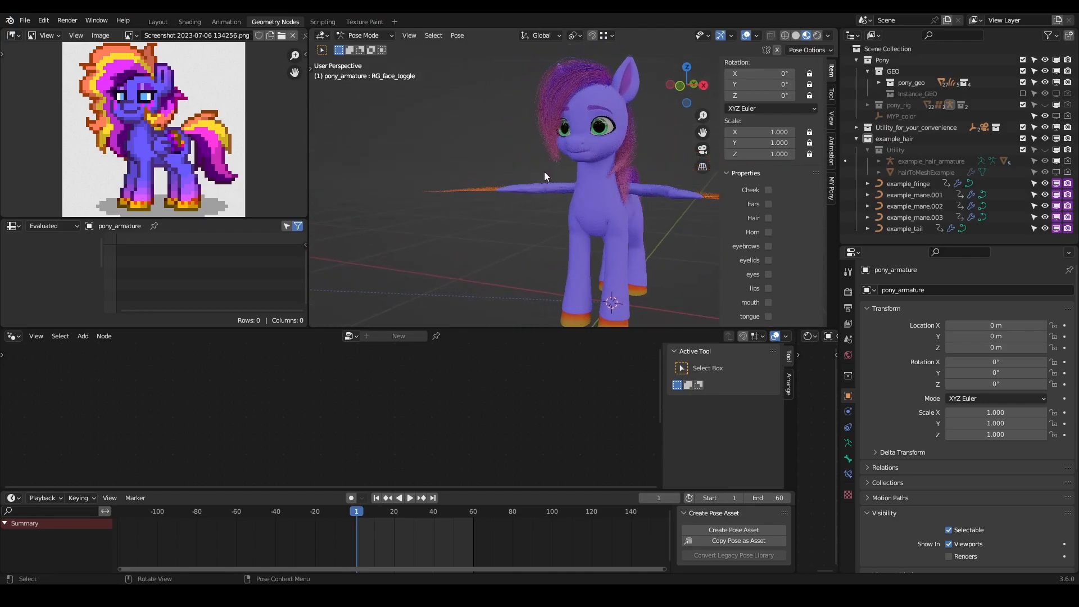
scroll(555, 173, "up", 4)
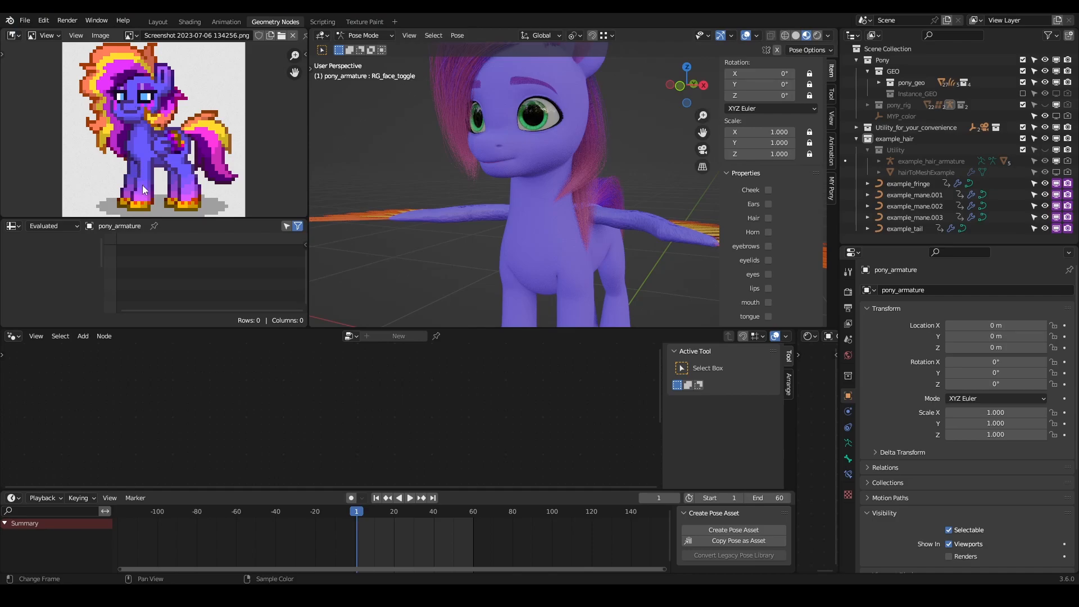
middle_click_drag(514, 154, 577, 191)
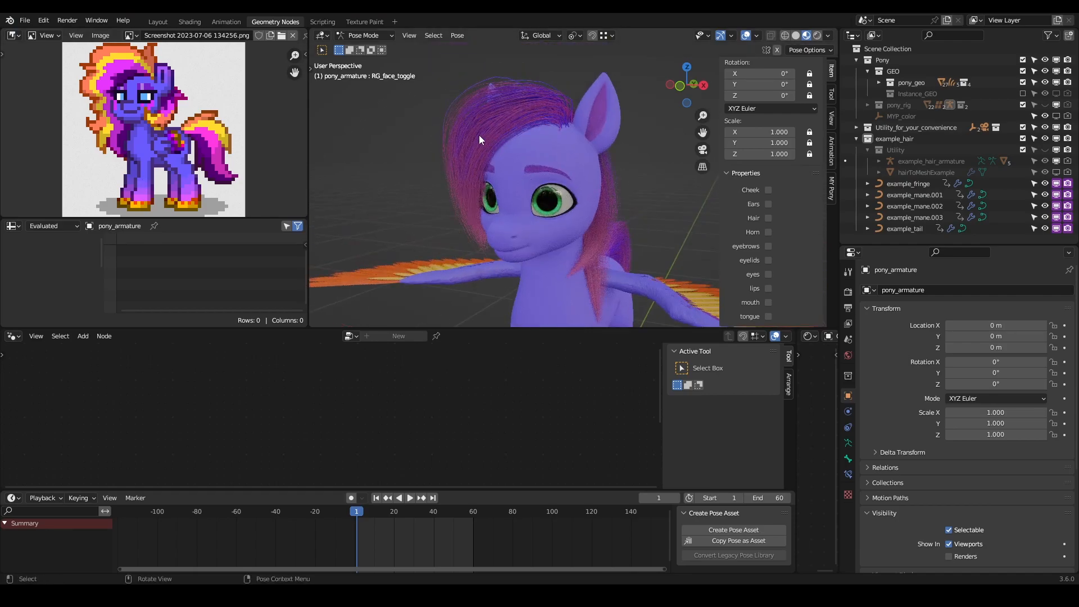
- Collapse the example_hair collection and exclude it from the view layer
left_click(912, 184)
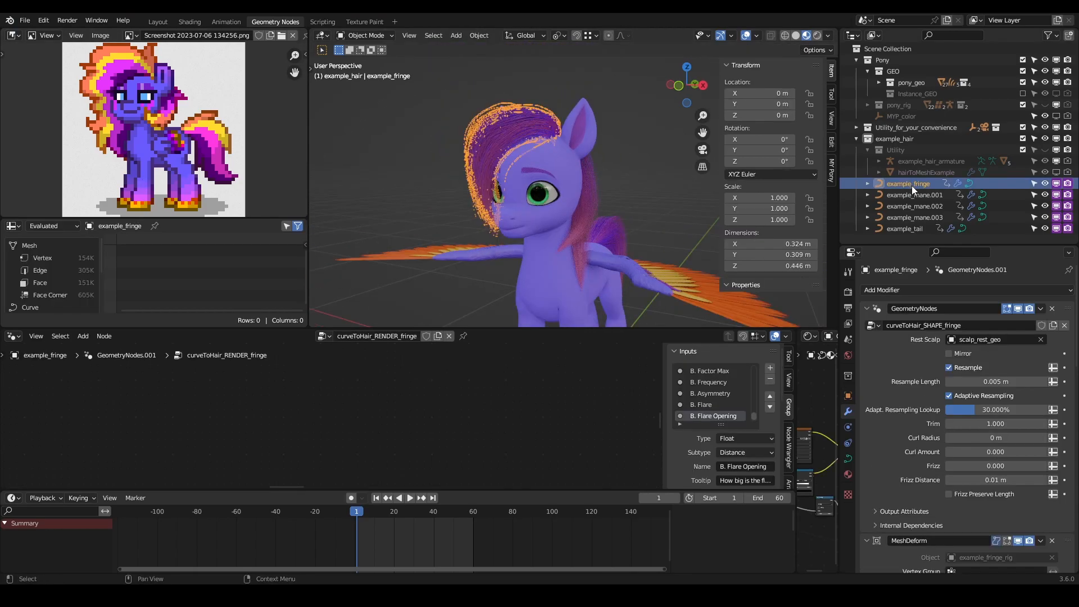
left_click(856, 136)
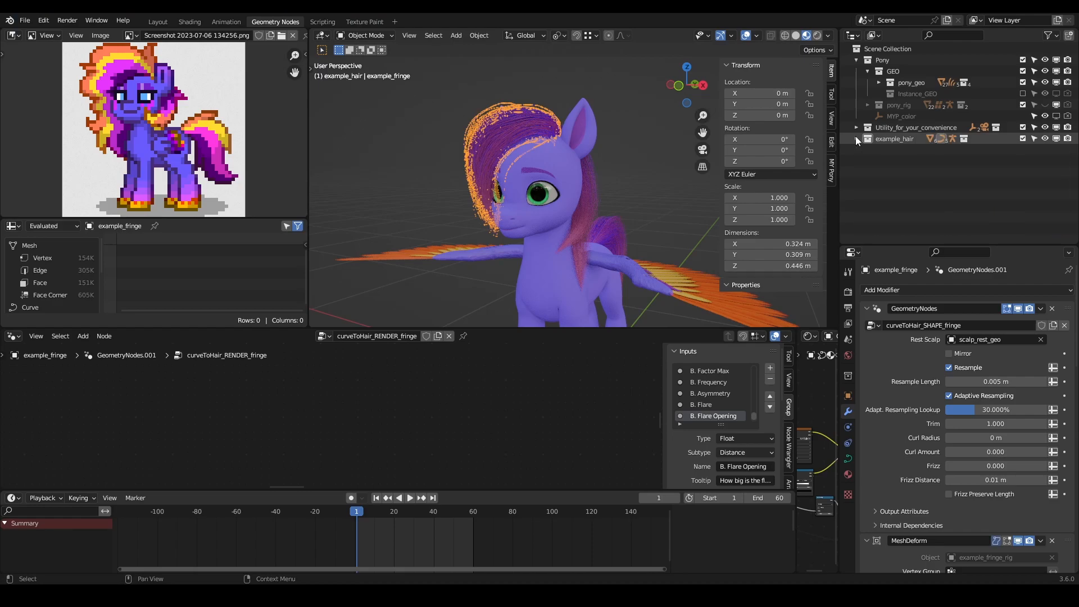
left_click(1022, 138)
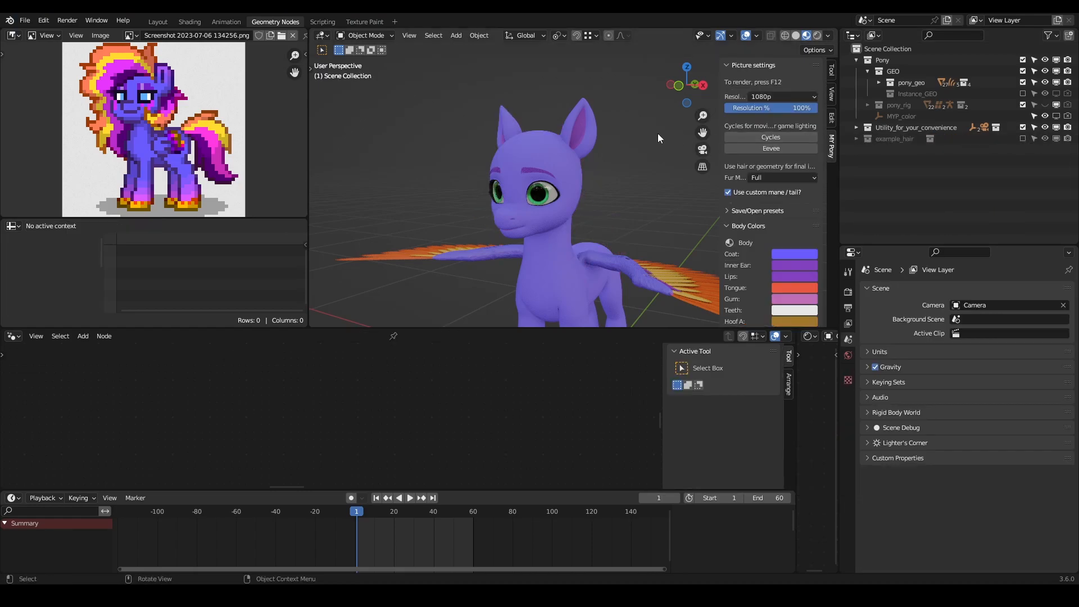
- Create a new collection in the scene and name it Friday_hair
right_click(902, 151)
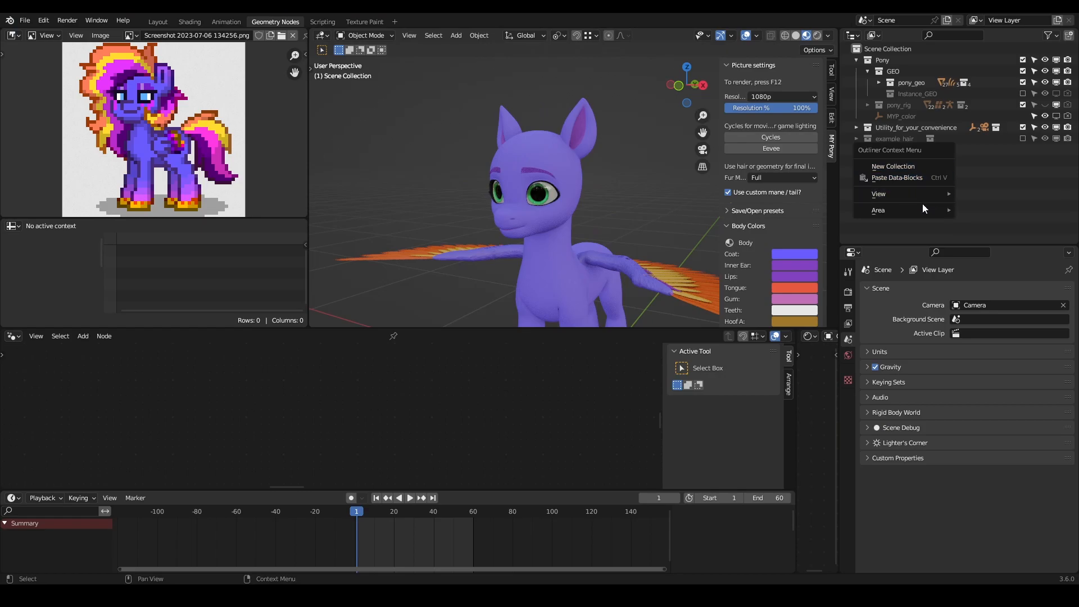
left_click(925, 166)
double_click(901, 150)
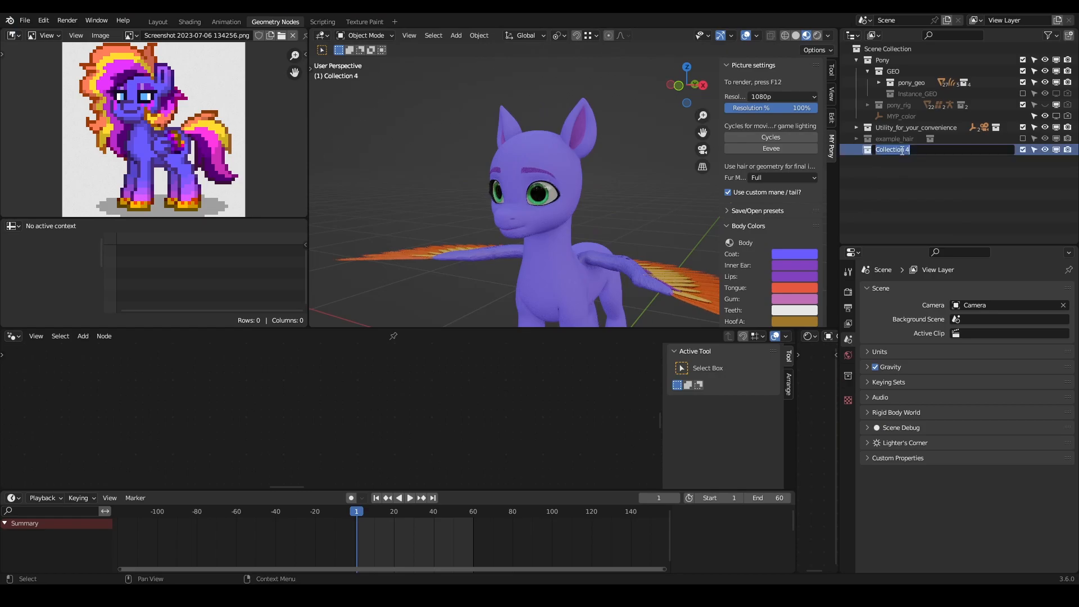
type("Friday_hair")
key("Return")
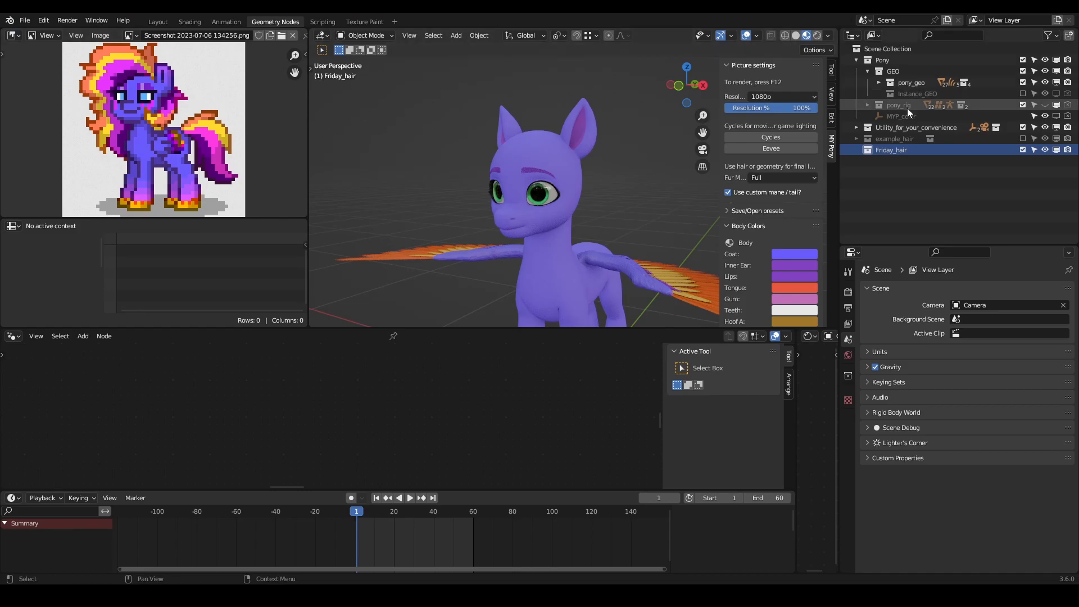
middle_click_drag(635, 174, 604, 159)
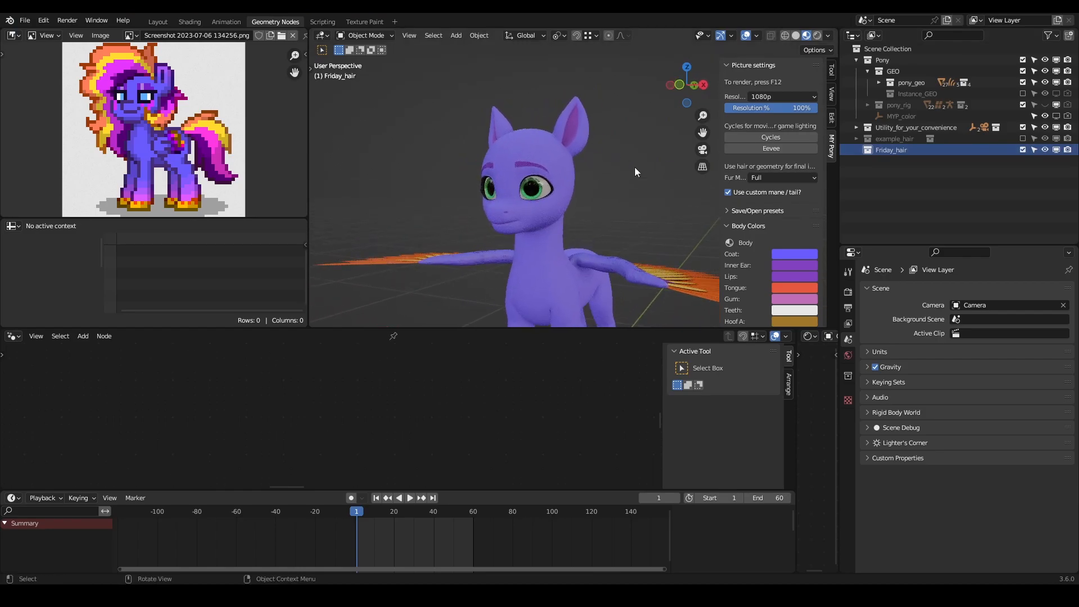
- Add a Bezier curve to the Friday_hair collection
key("shift+a")
mouse_move(622, 167)
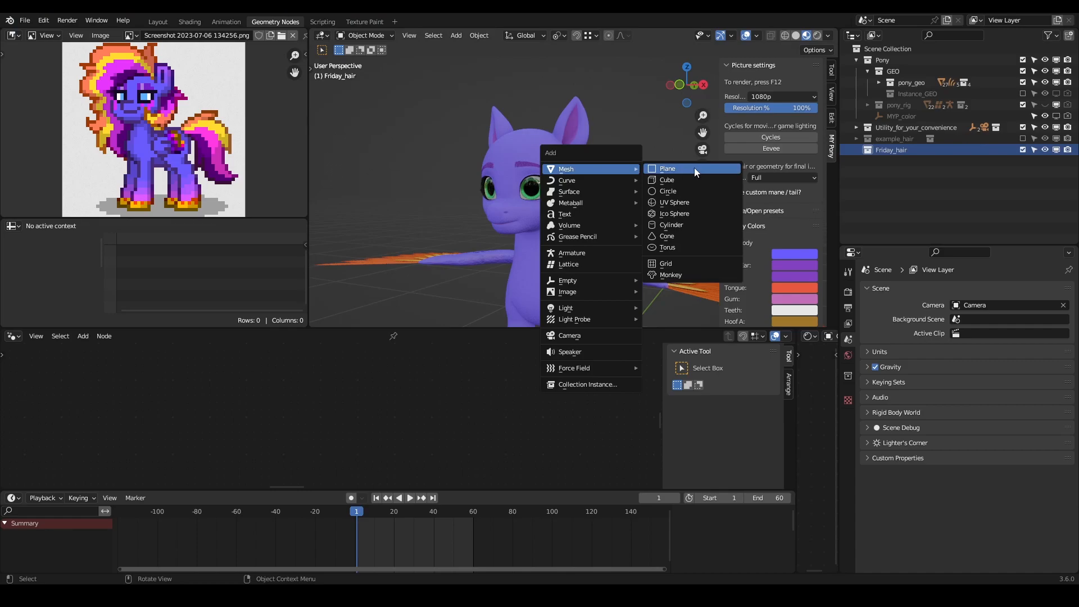
mouse_move(586, 183)
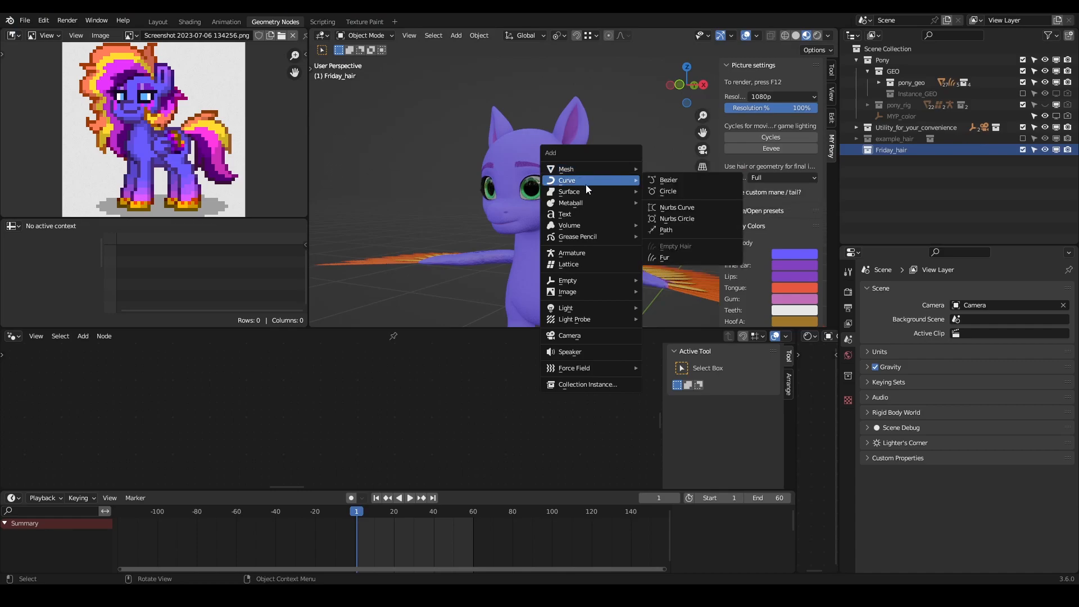
left_click(671, 180)
scroll(564, 198, "down", 6)
middle_click_drag(564, 198, 577, 252)
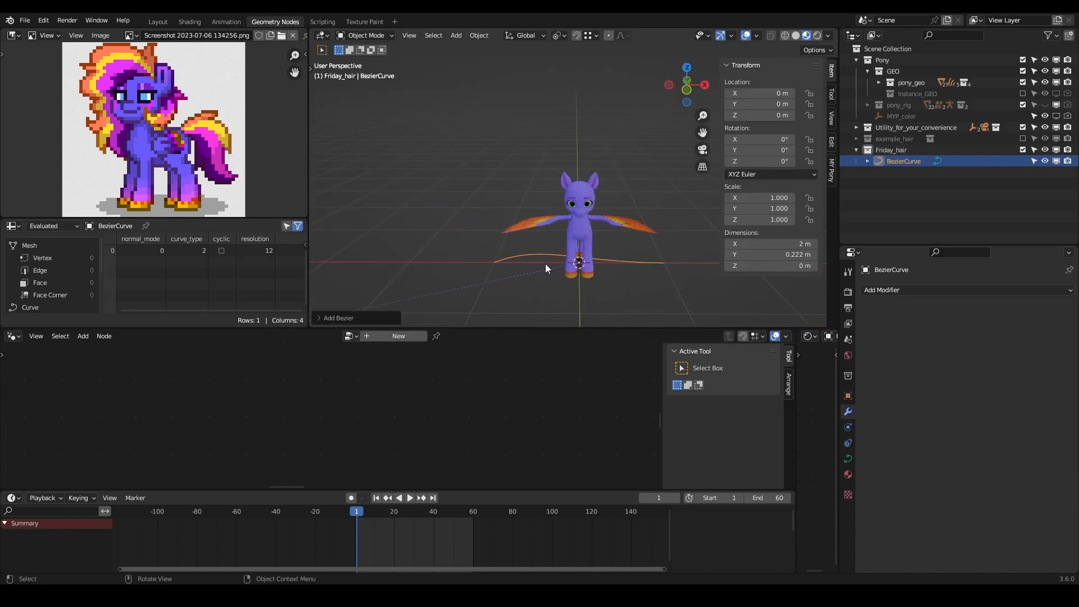
- In Edit Mode, raise the Bezier curve above the pony, then shrink it and rotate it upright
key("Tab")
key("g")
left_click(646, 178)
key("s")
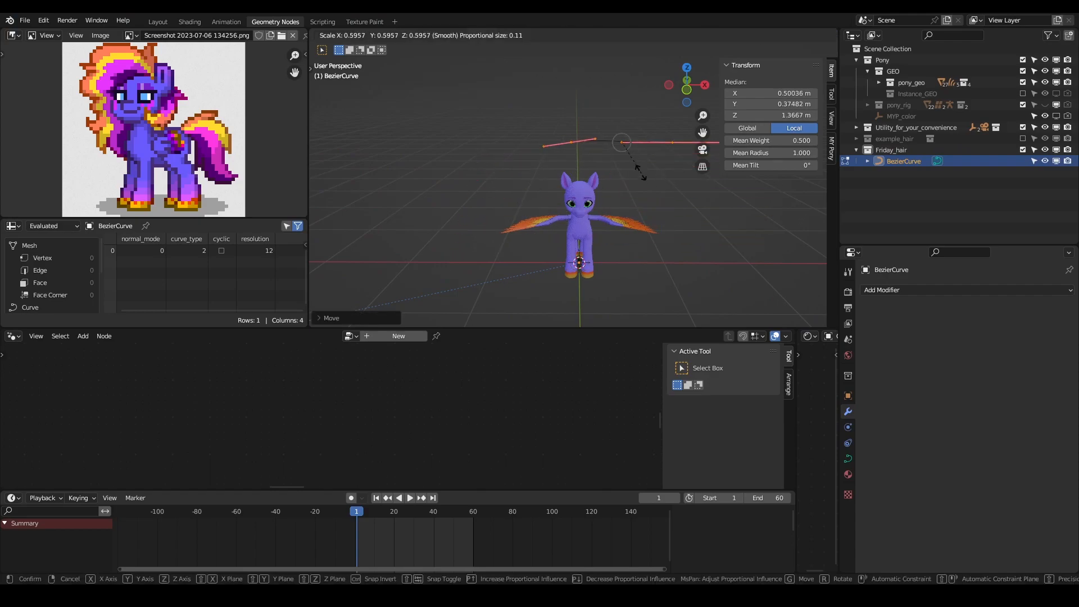
left_click(630, 161)
key("s")
left_click(612, 163)
key("r")
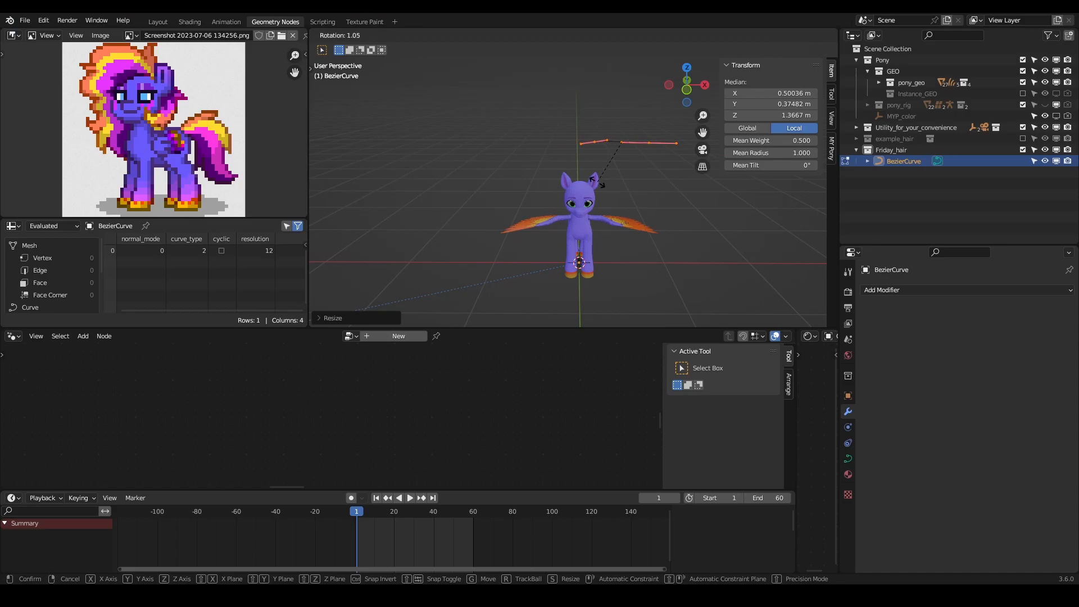
left_click(629, 181)
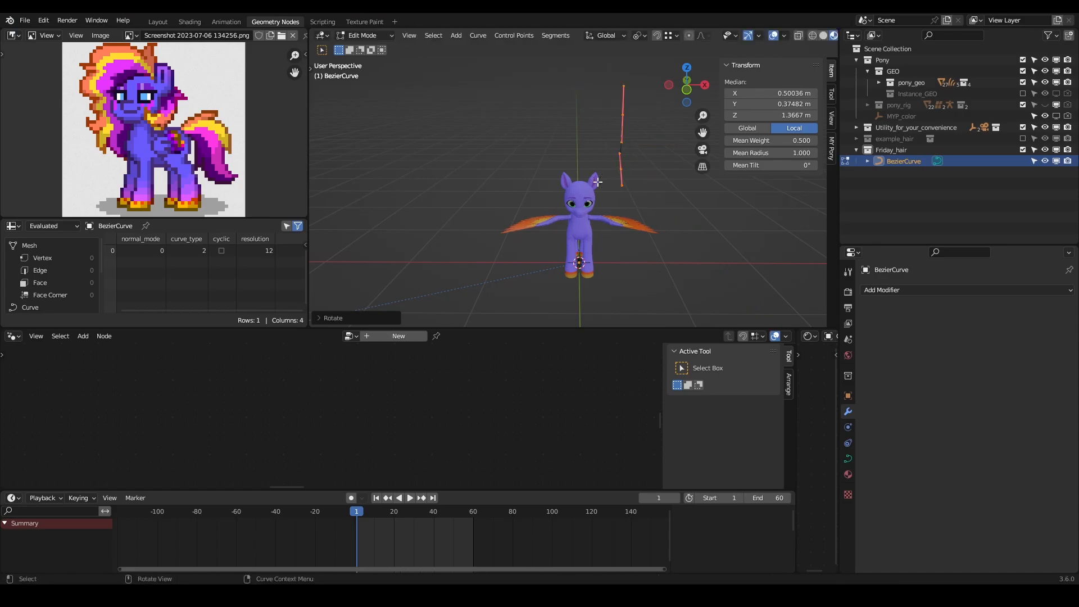
- Move the curve down to the pony's head, adjusting its rotation and scale to suit the head
key("g")
left_click(568, 178)
middle_click_drag(573, 179, 476, 200)
key("r")
left_click(670, 154)
key("g")
left_click(575, 163)
key("s")
left_click(544, 174)
middle_click_drag(548, 190, 507, 237)
scroll(508, 238, "up", 4)
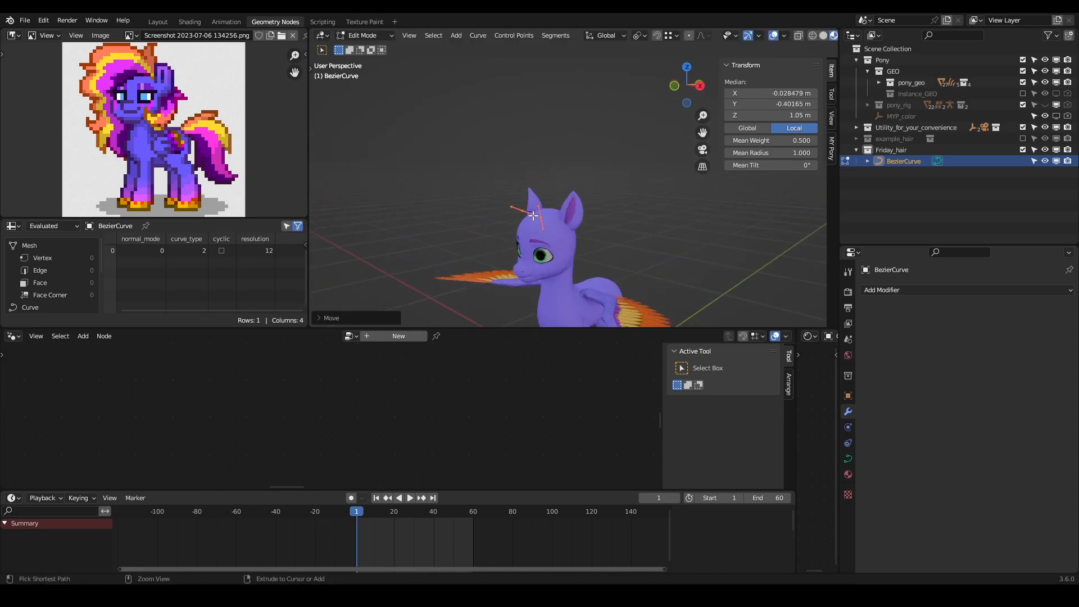
- Rotate and reposition the curve so its base sits on top of the head near the ears
left_click(534, 225)
scroll(535, 230, "up", 2)
scroll(541, 238, "up", 2)
middle_click_drag(541, 237, 580, 180)
key("g")
left_click(586, 150)
key("r")
left_click(582, 220)
key("g")
left_click(563, 183)
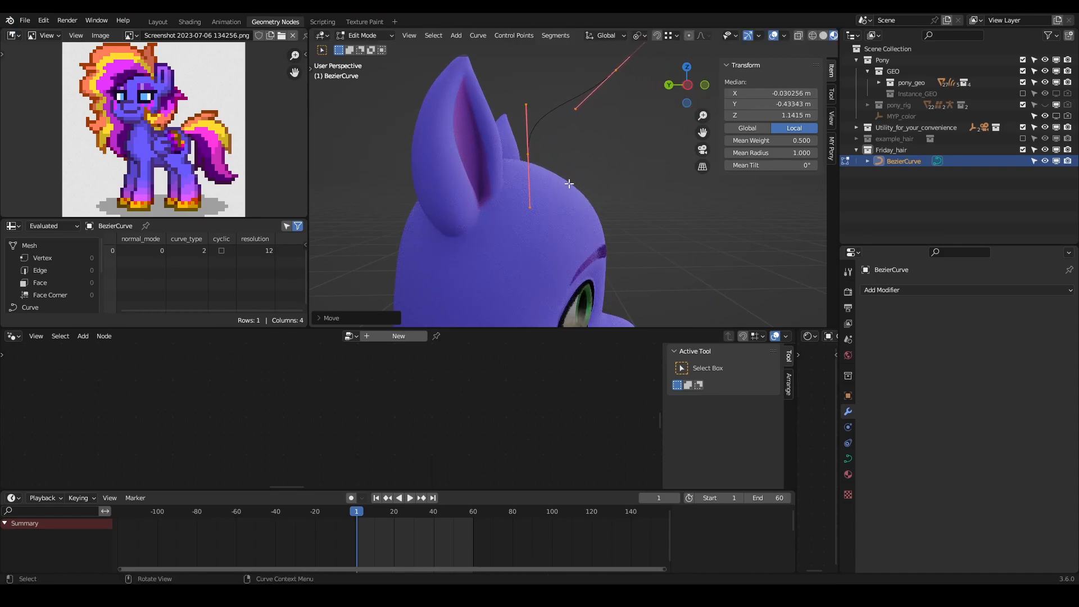
- Rotate the curve's upper control point and move it so the strand arches forward over the forehead
middle_click_drag(624, 127, 596, 161, "shift")
left_click(587, 99)
key("r")
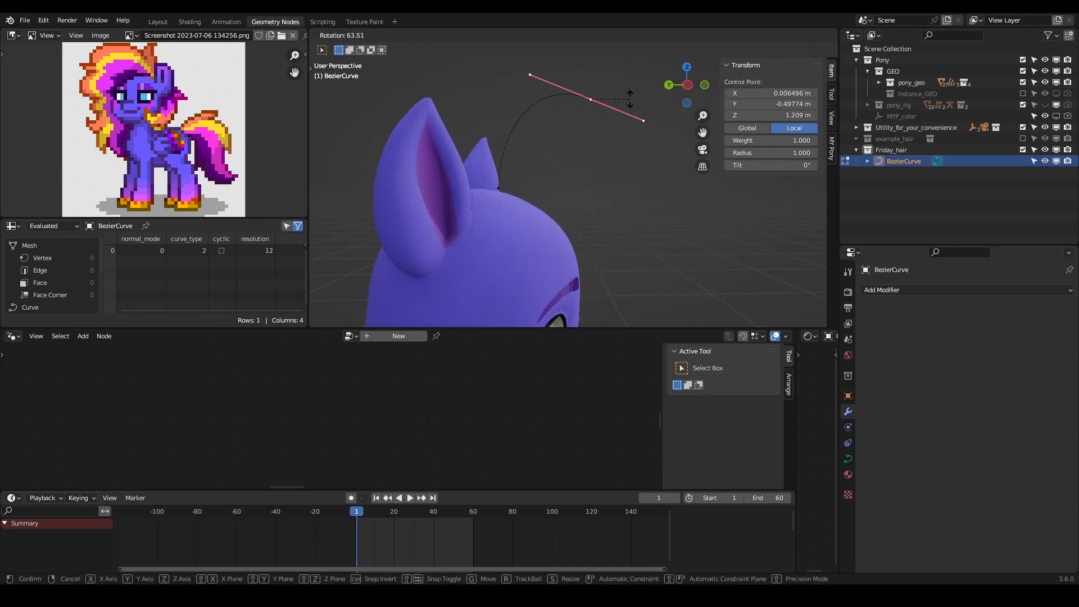
left_click(630, 105)
key("g")
left_click(626, 157)
middle_click_drag(597, 149, 565, 135)
left_click(556, 126)
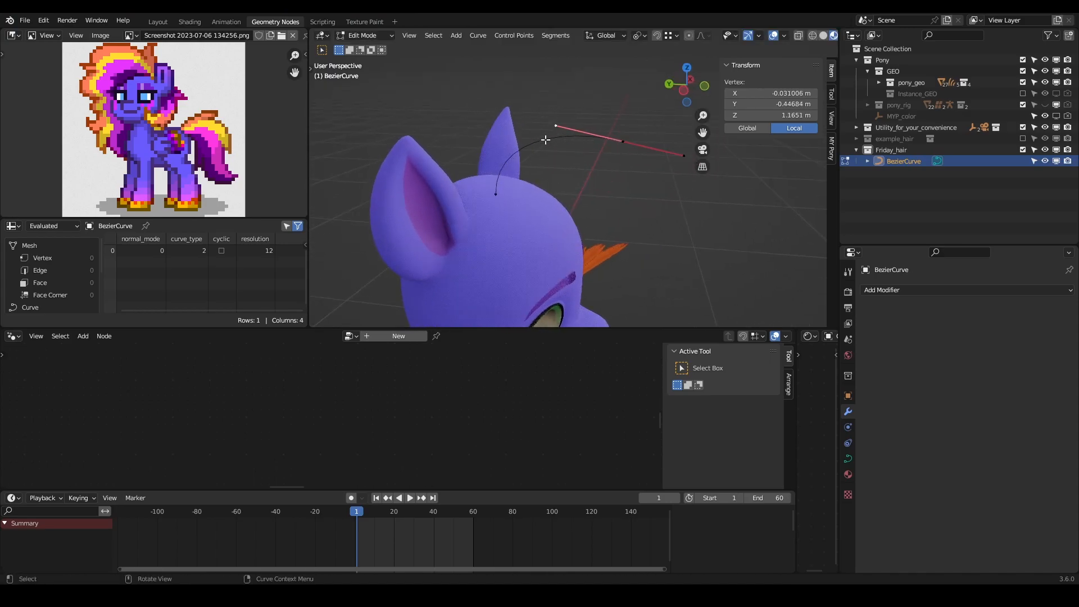
key("g")
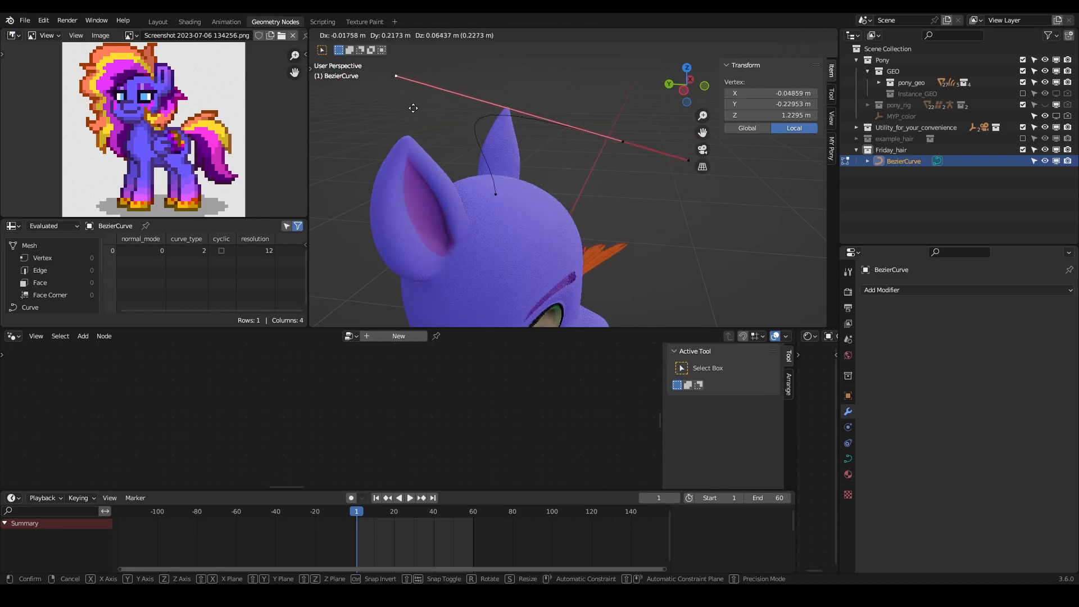
right_click(476, 103)
- Extrude a new control point forward and downward from the strand's tip, and dissolve the former tip point
middle_click_drag(562, 125, 591, 152)
left_click(626, 143)
key("e")
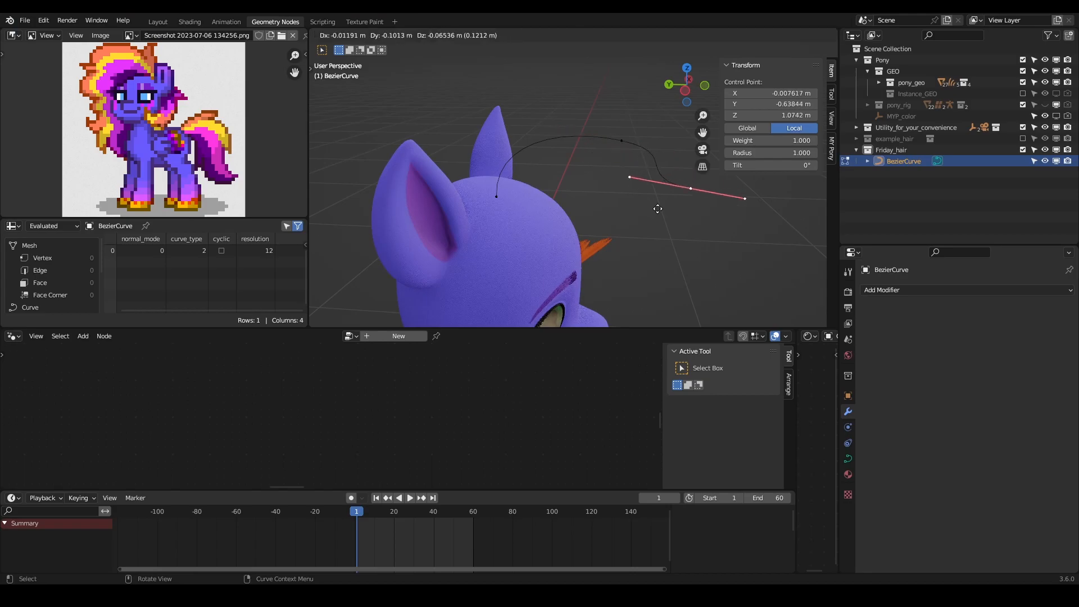
left_click(685, 237)
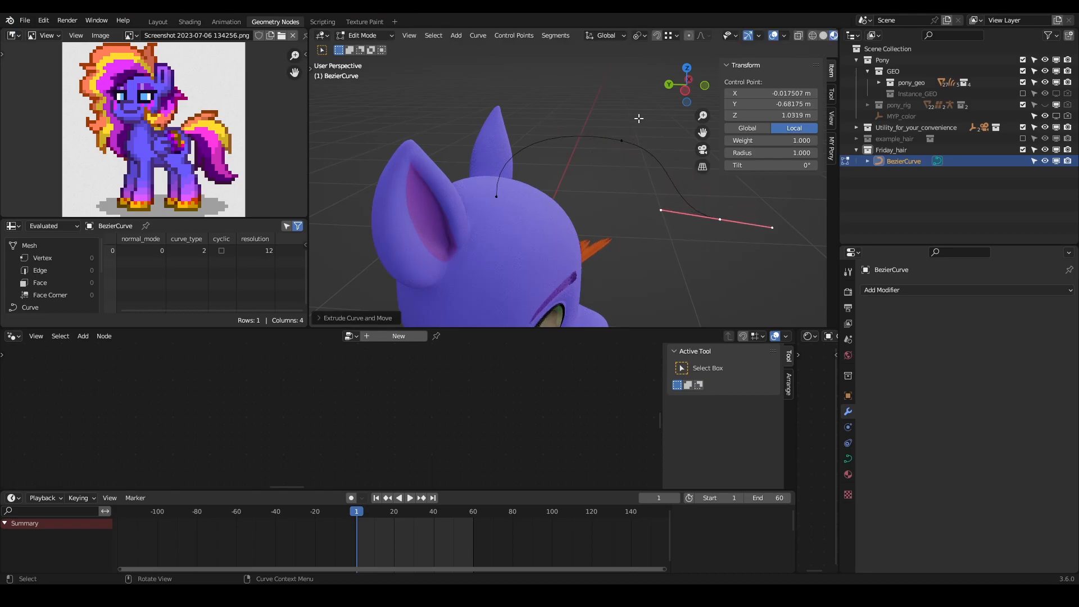
left_click_drag(637, 122, 600, 162)
key("ctrl+x")
- Move, scale and rotate the new end point to form a smooth arch in front of the head
left_click_drag(737, 198, 698, 231)
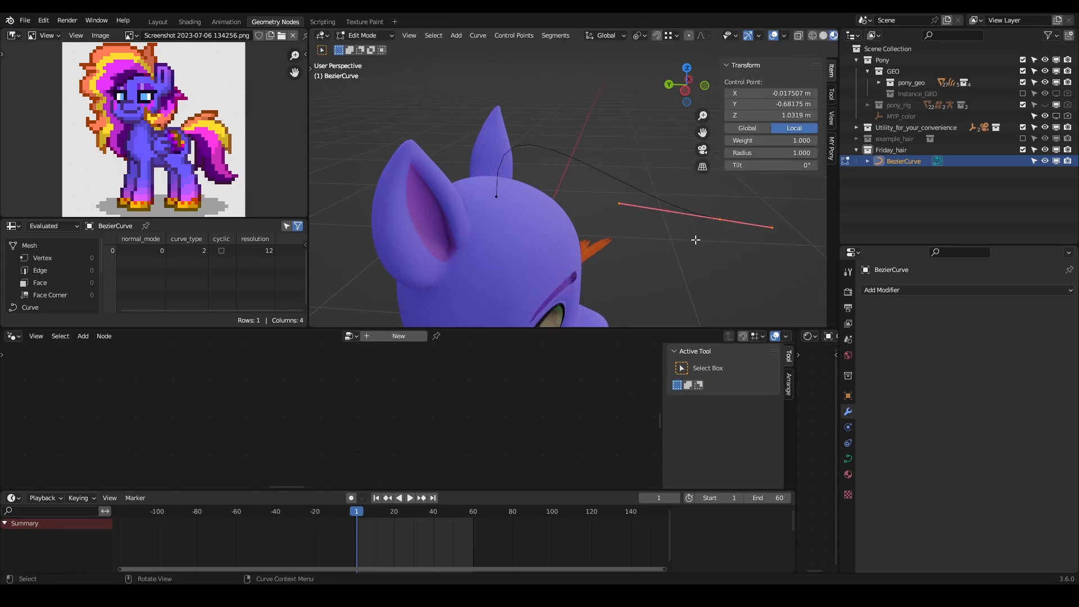
key("g")
left_click(624, 173)
key("s")
left_click(666, 177)
key("r")
left_click(672, 109)
- Lock the camera to the view, reframe the pony at the reference image's three-quarter angle, and release the lock
middle_click_drag(669, 113, 478, 191)
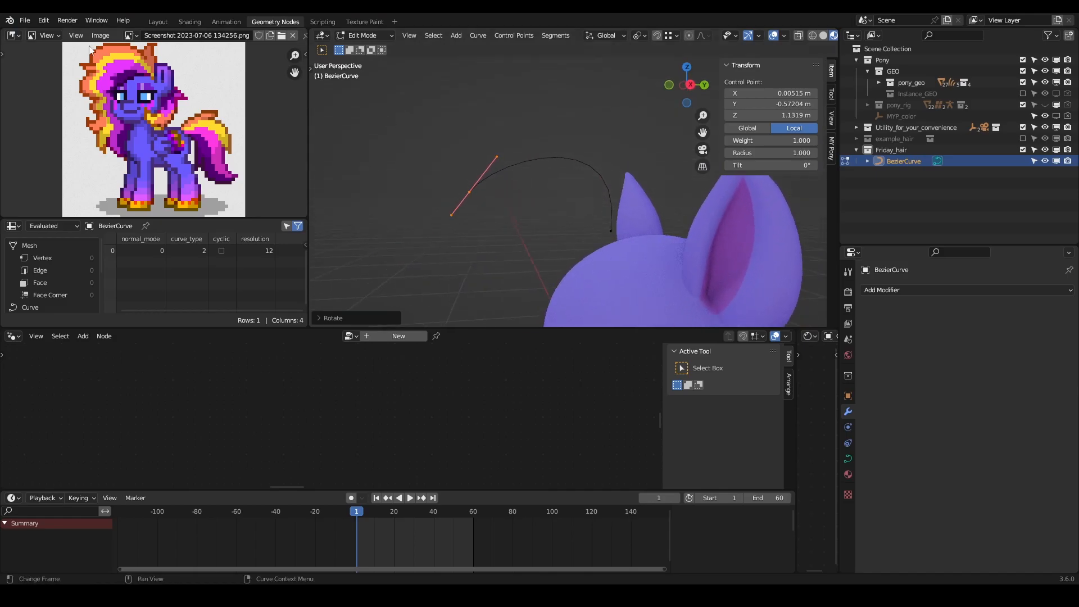
key("KP_0")
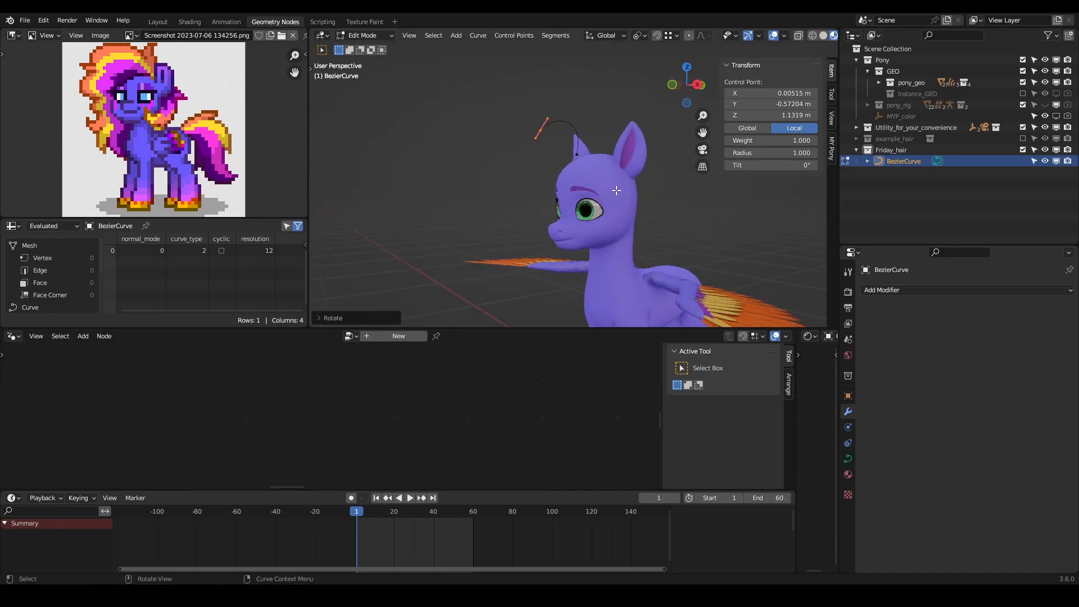
scroll(615, 200, "down", 6)
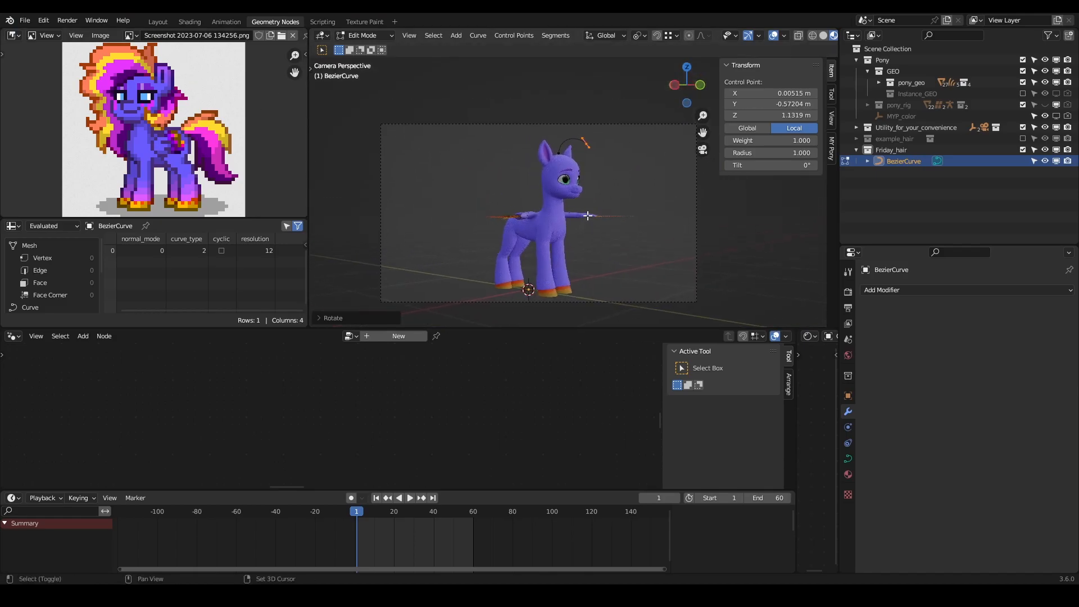
left_click(832, 118)
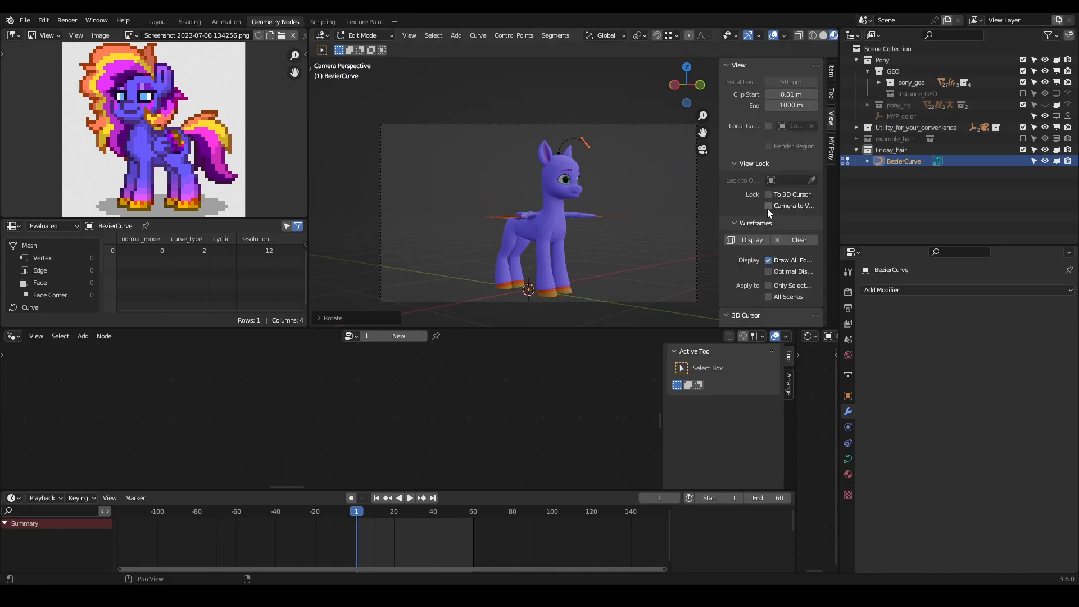
left_click(768, 206)
mouse_move(719, 196)
left_mouse_down()
mouse_move(700, 198)
mouse_move(723, 202)
left_mouse_up()
middle_click_drag(635, 229, 522, 220)
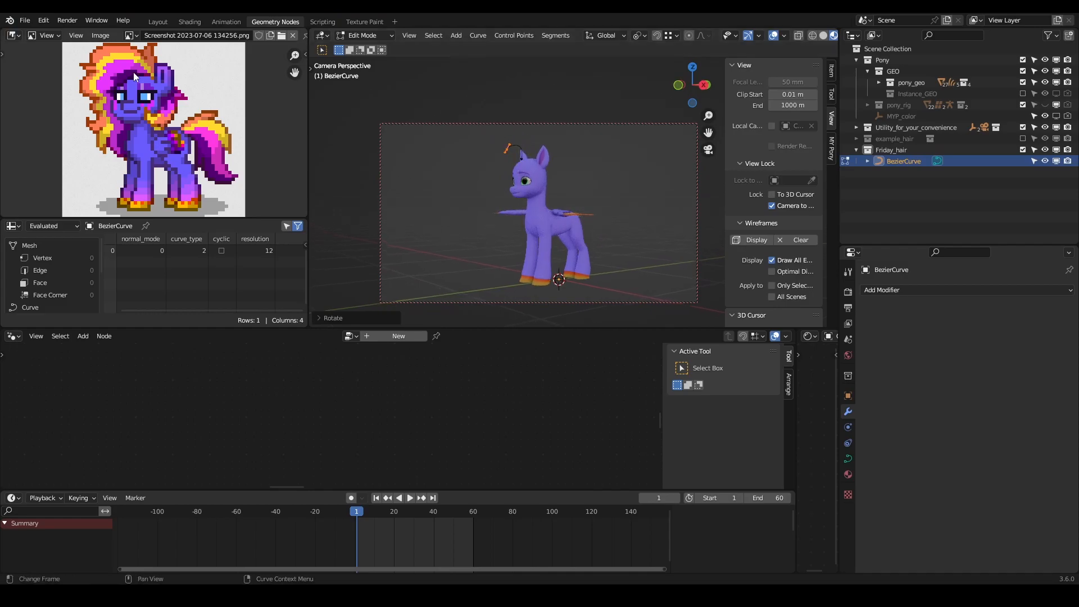
middle_click_drag(487, 175, 556, 189)
left_click(772, 206)
- Show the pony_rig collection and switch from editing the curve to posing the pony armature
scroll(499, 235, "up", 5)
middle_click_drag(499, 235, 537, 243)
scroll(553, 220, "up", 4)
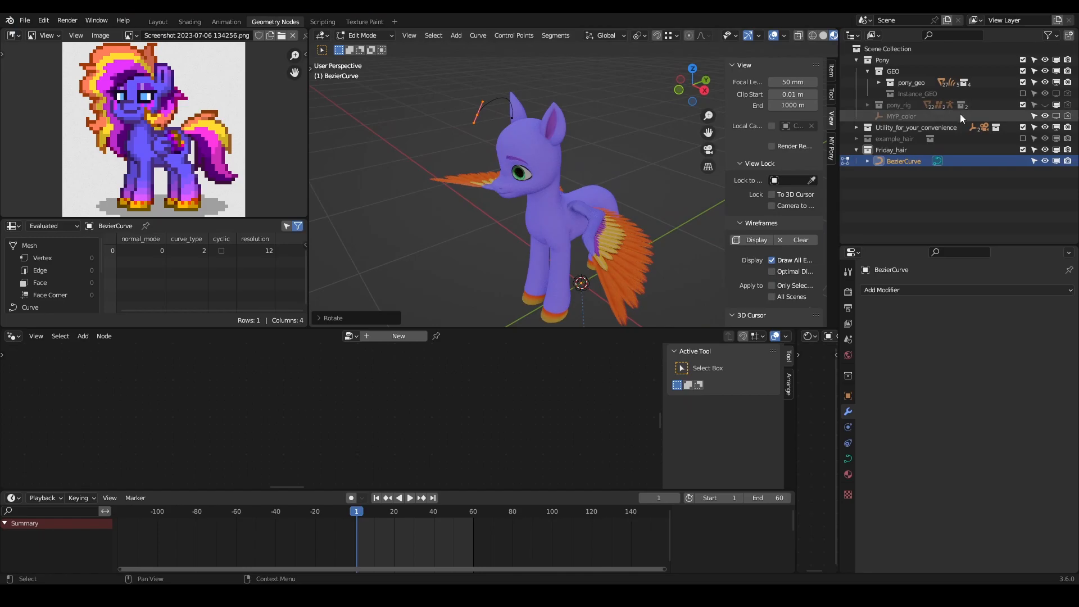
left_click(1045, 105)
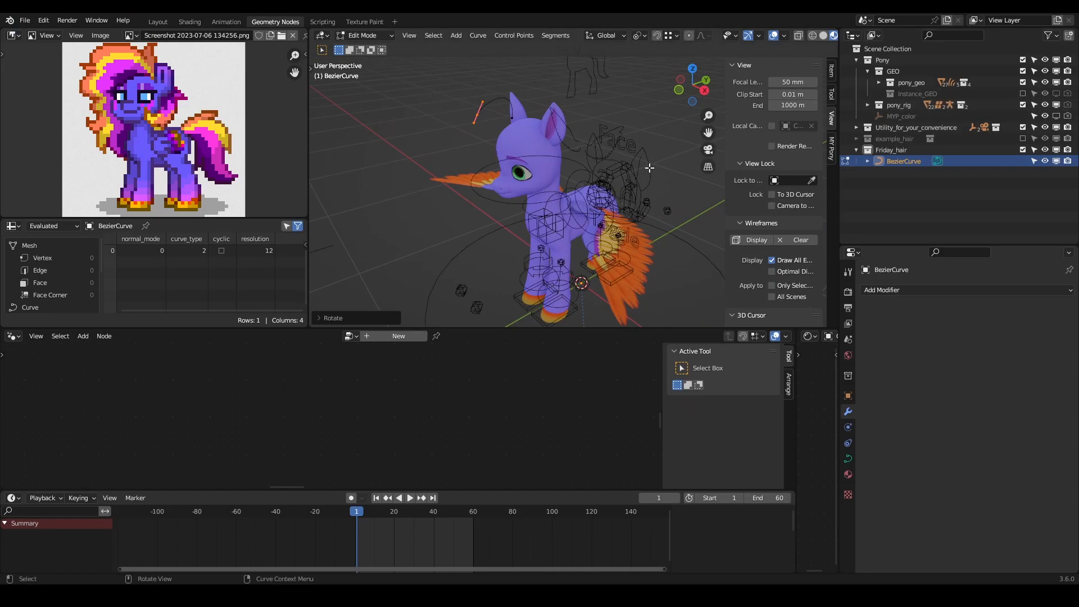
left_click(640, 158)
key("Tab")
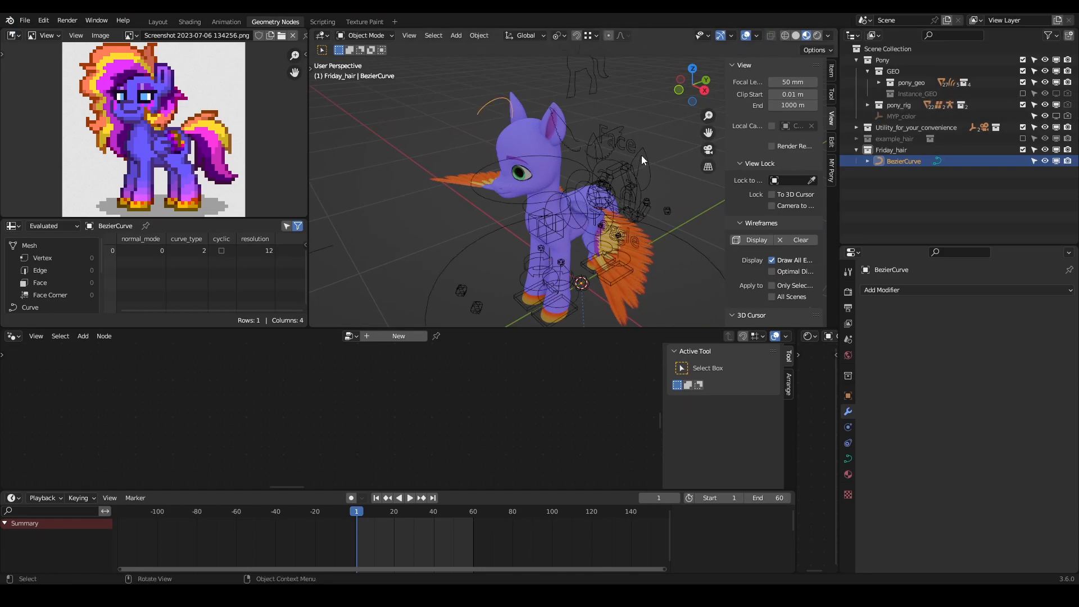
left_click(640, 158)
key("ctrl+Tab")
scroll(615, 140, "down", 2)
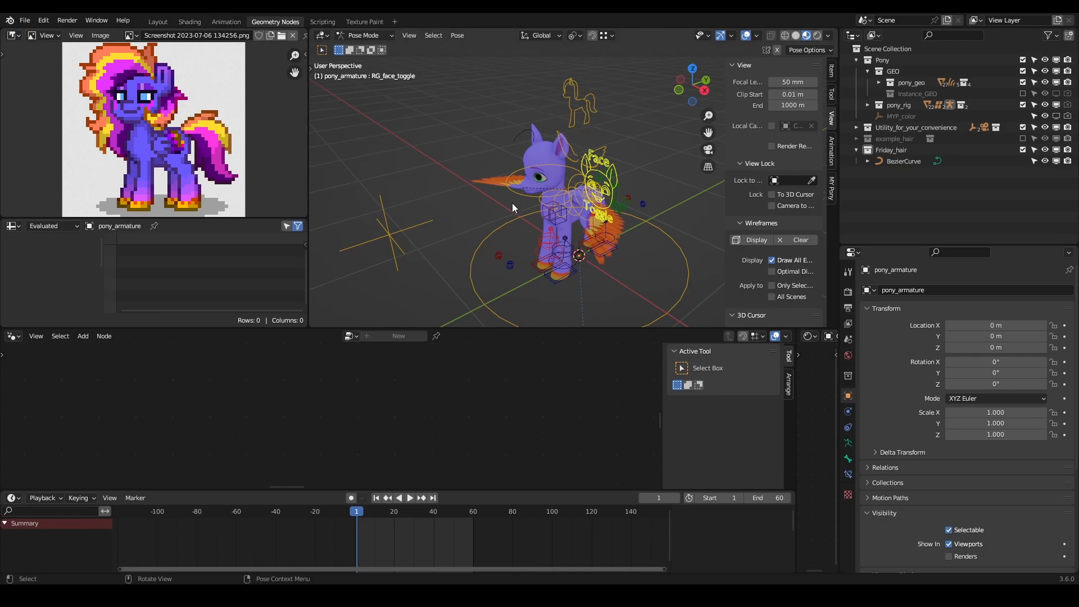
scroll(498, 193, "up", 3)
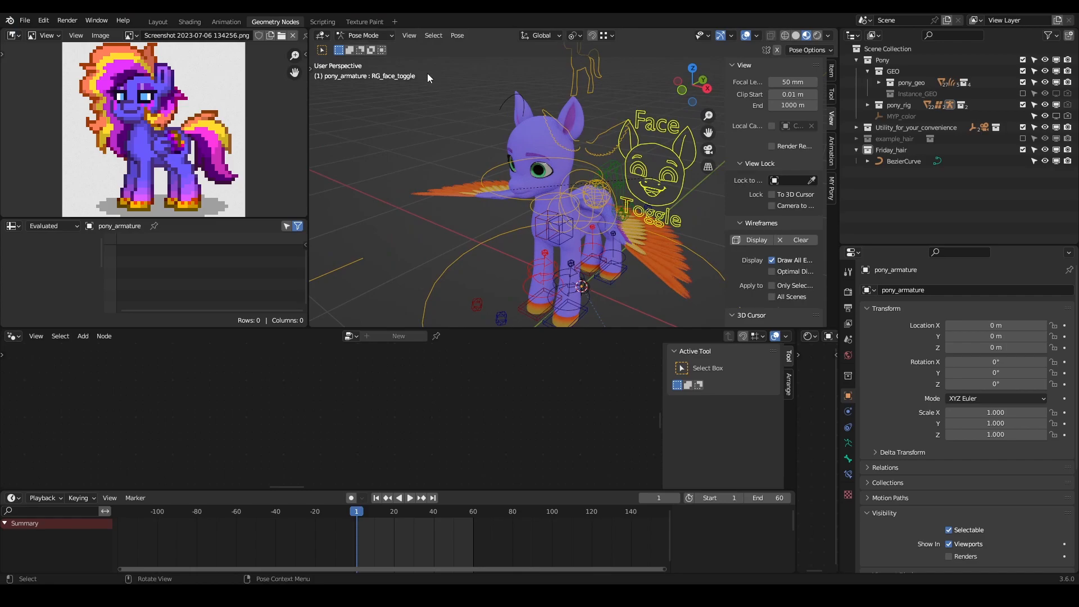
left_click(371, 35)
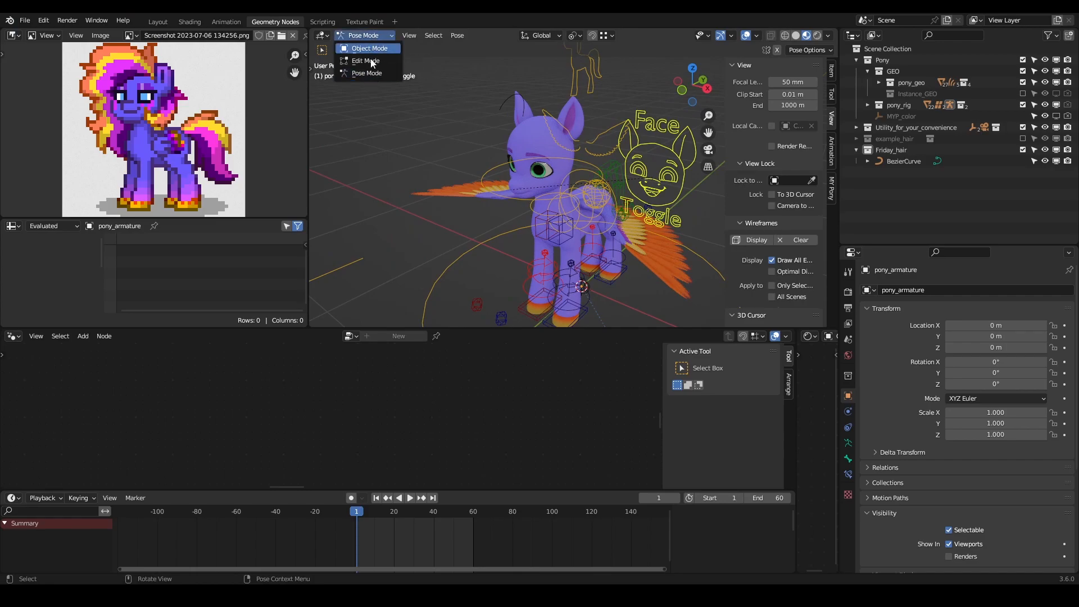
left_click(380, 168)
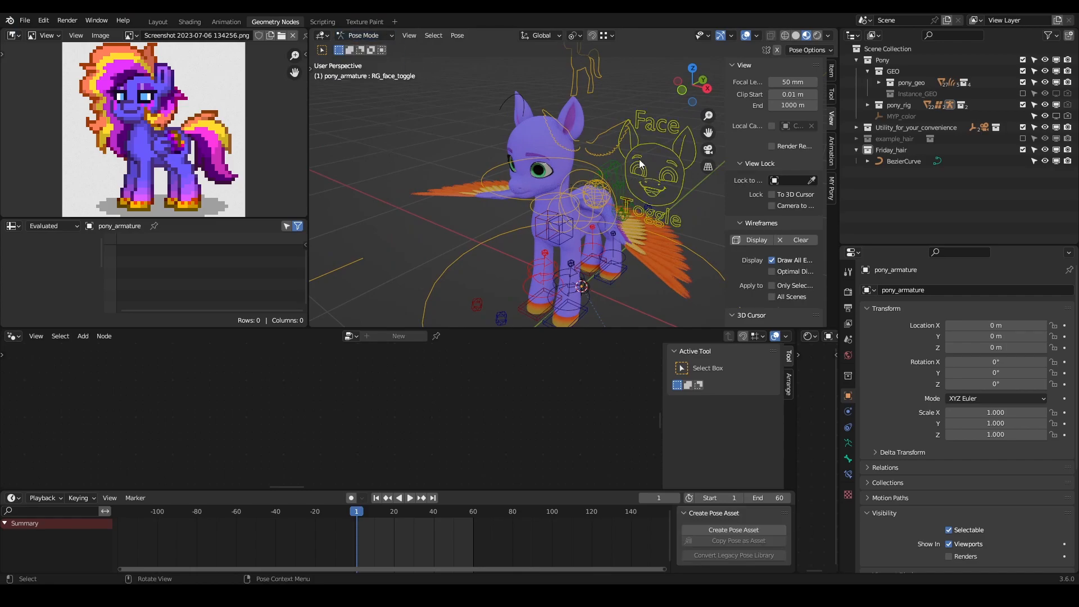
- Fold both wings by setting the wing control's Left Fold and Right Fold to 1.000
left_click(598, 136)
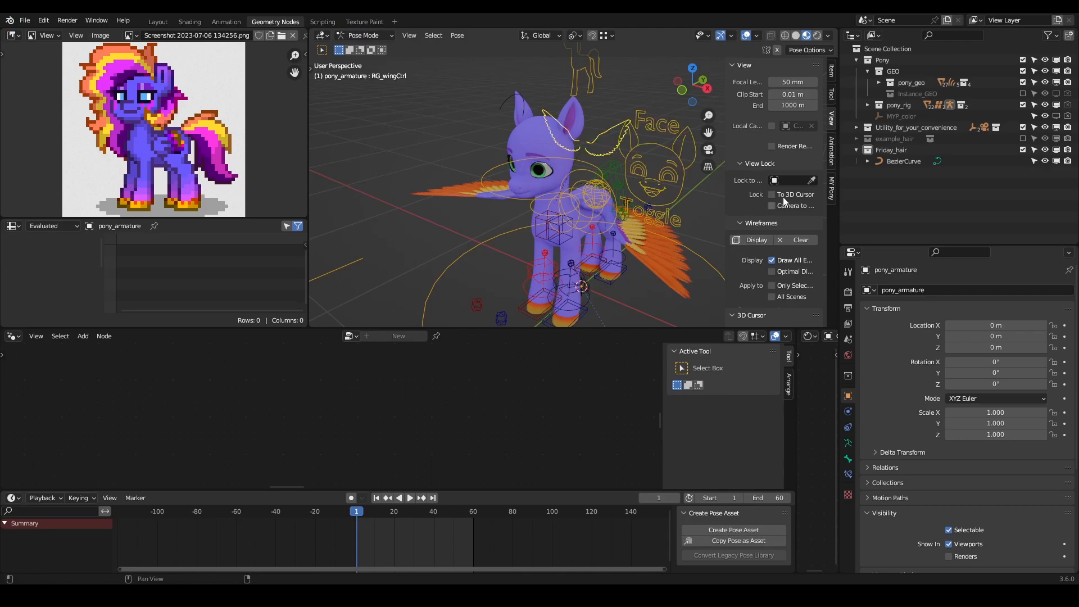
left_click(831, 72)
left_click_drag(780, 255, 838, 270)
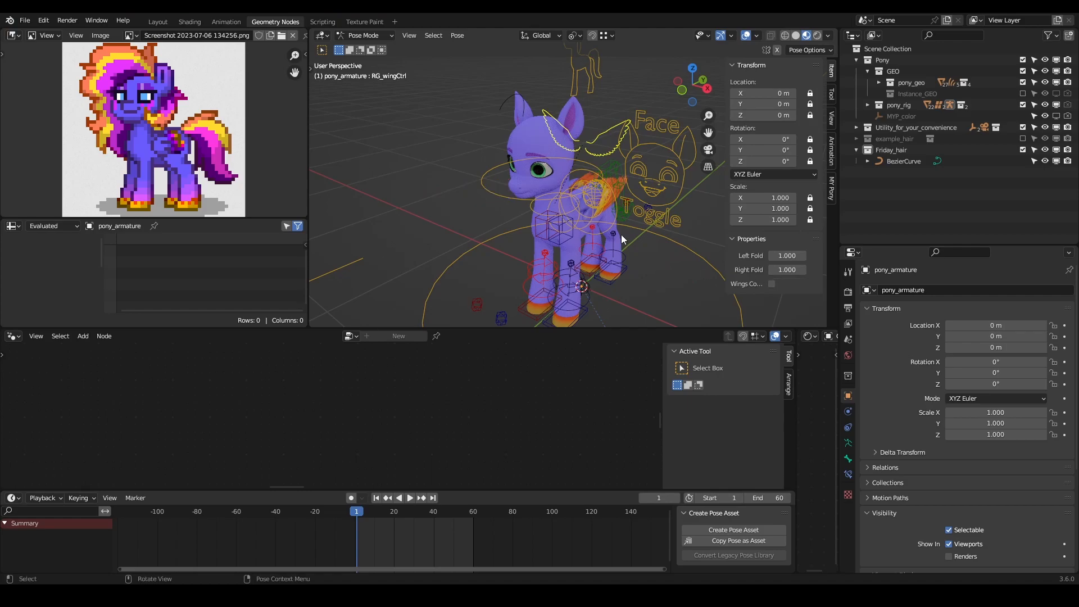
middle_click_drag(621, 234, 599, 198)
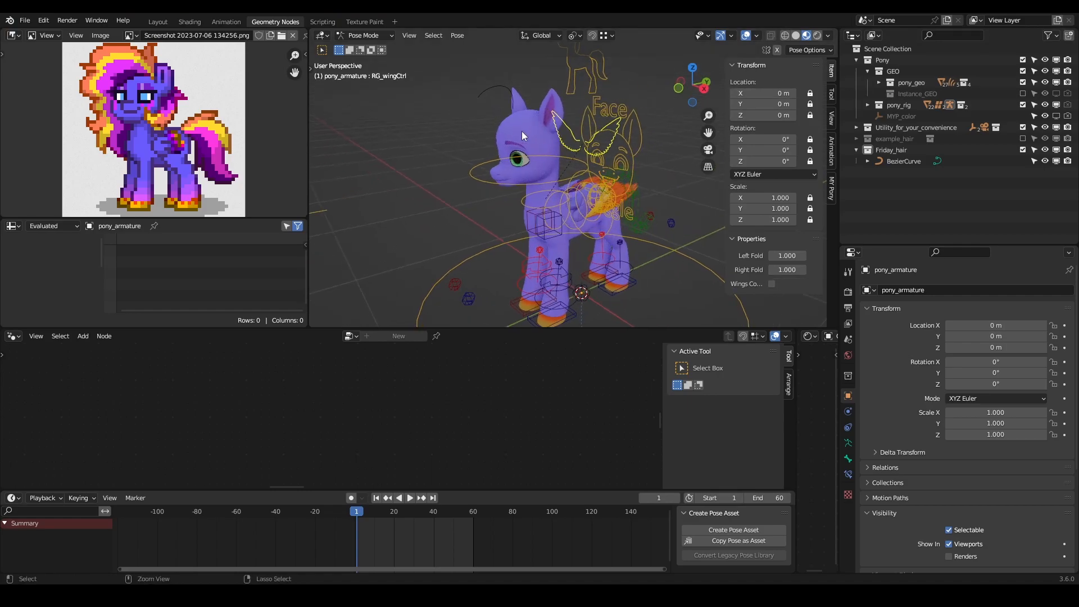
- Return to Object Mode, hide the pony_rig collection, and select the Bezier hair curve
key("ctrl+Tab")
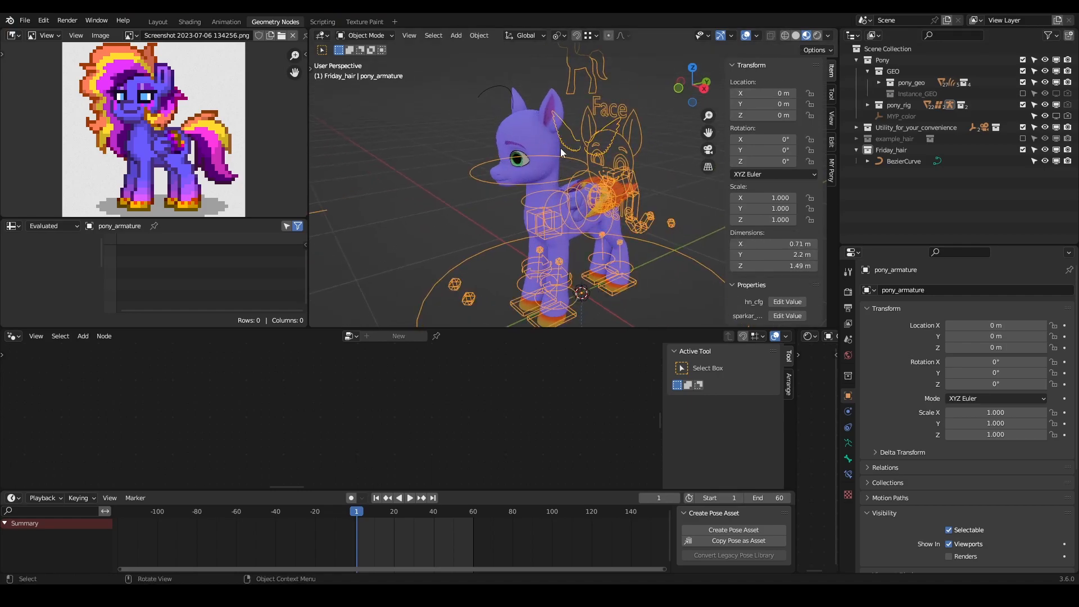
left_click(1045, 105)
left_click(495, 93)
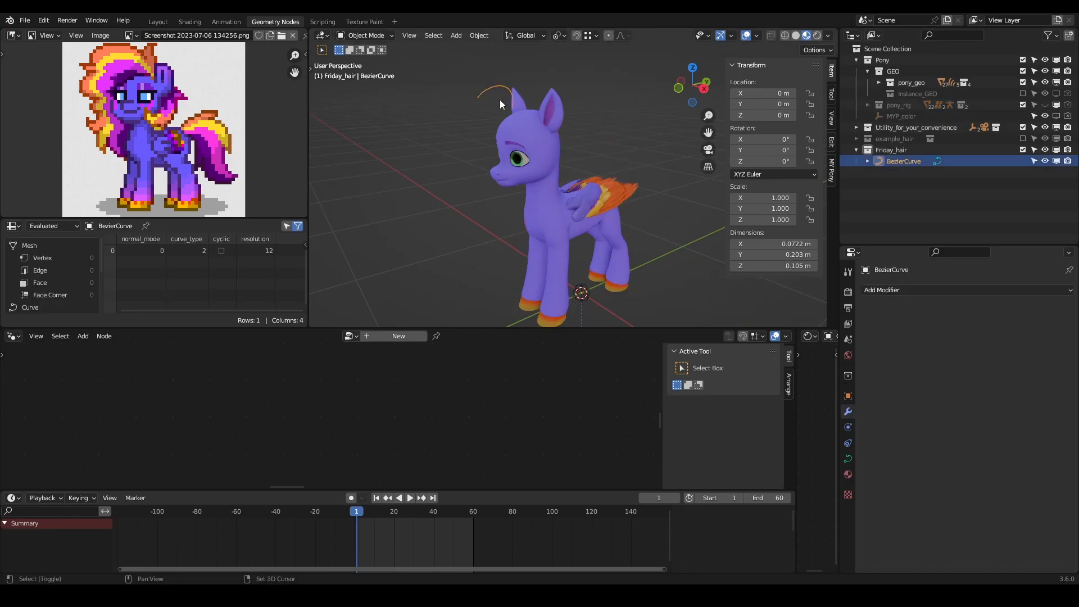
scroll(558, 167, "up", 3)
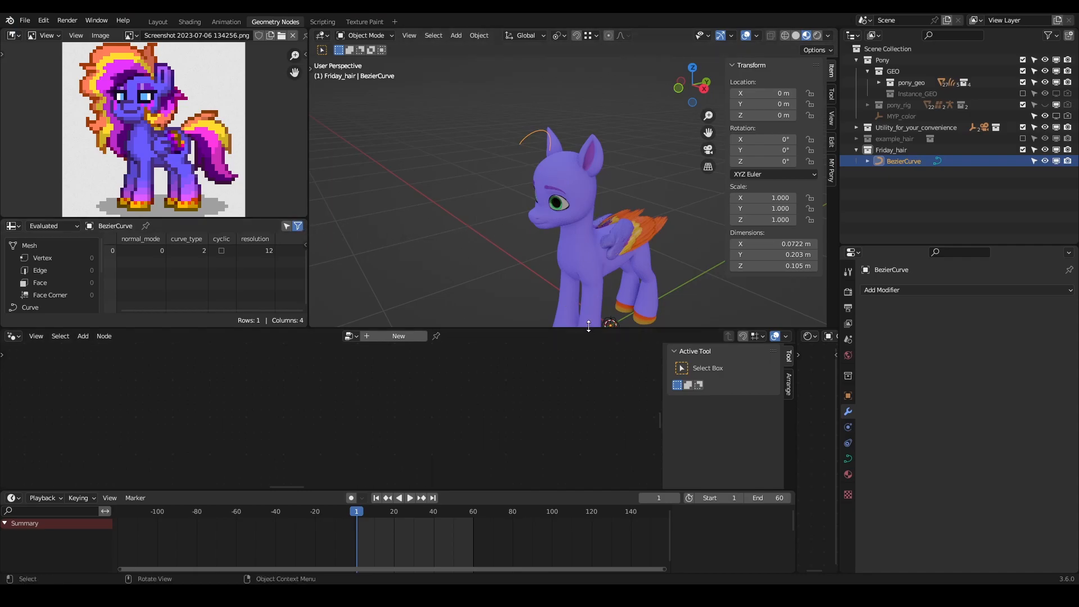
- Enlarge the 3D viewport and reference image areas, and hide the viewport's sidebar
left_click_drag(589, 327, 585, 376)
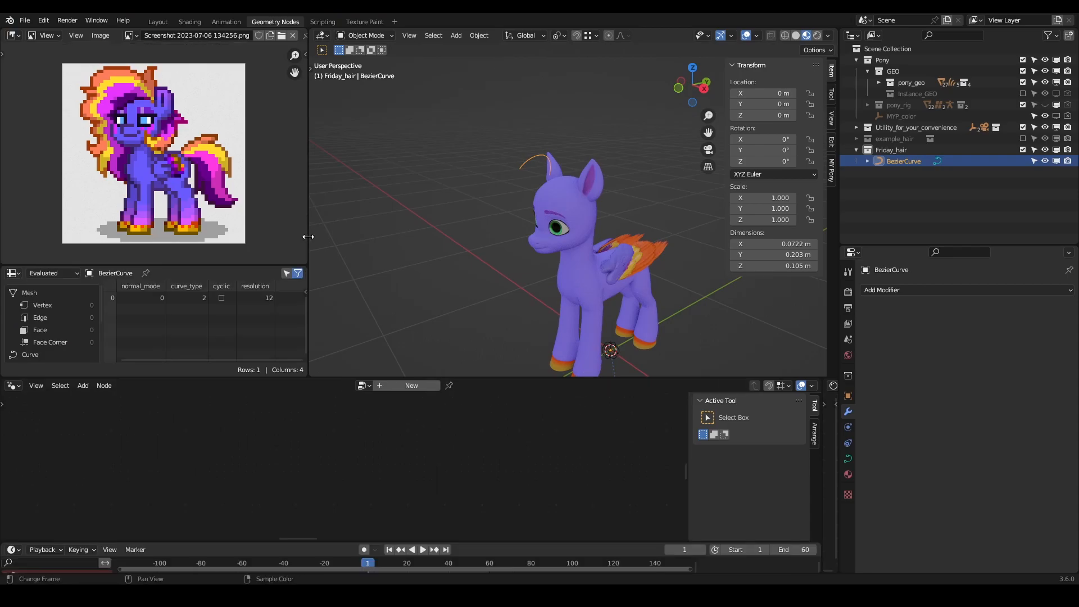
left_click_drag(309, 237, 402, 233)
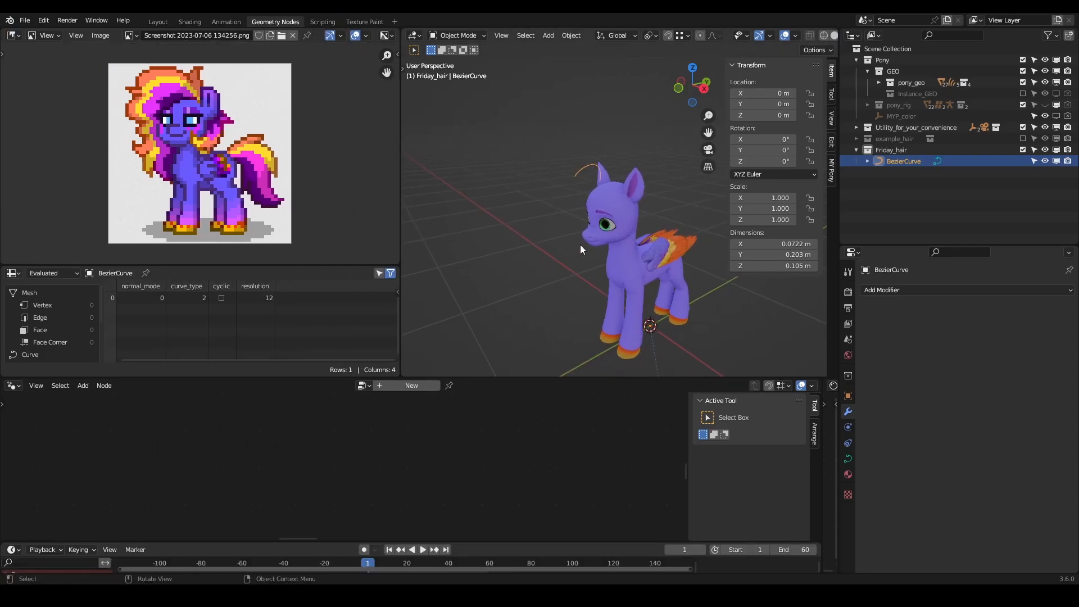
key("n")
- Split the reference image area and turn the new area into a 3D viewport showing the camera view
left_click_drag(396, 31, 245, 41)
left_click(259, 37)
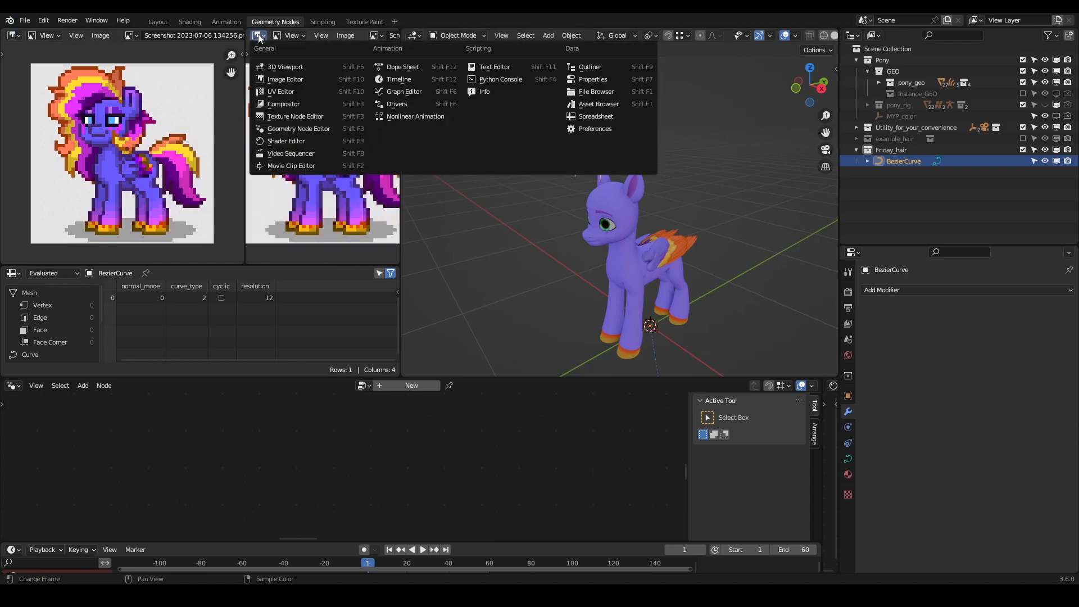
left_click(285, 66)
key("KP_0")
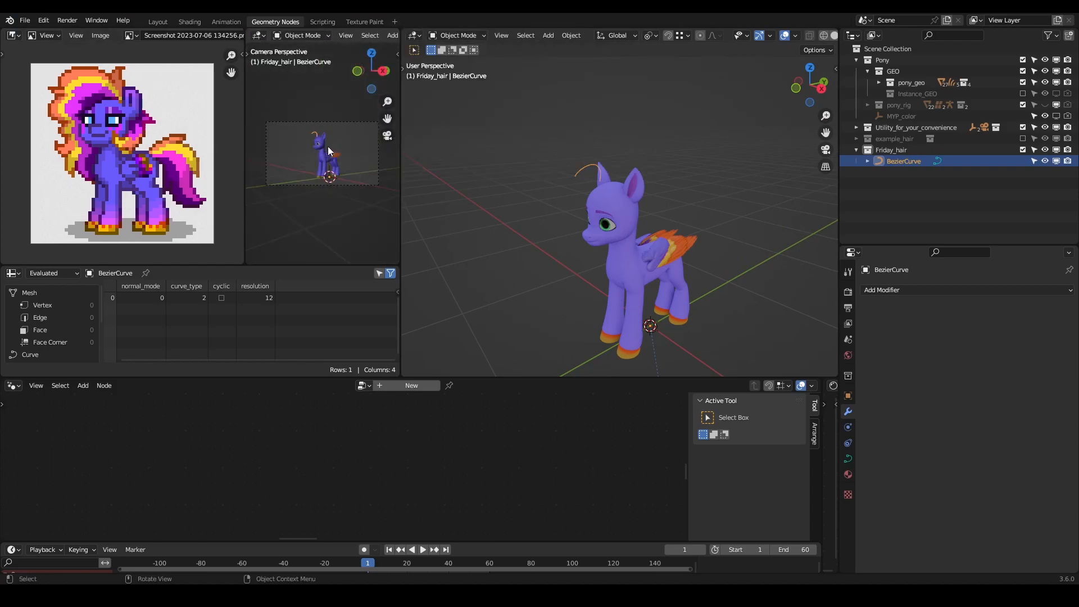
- Switch the camera view to Material Preview shading, widen its area slightly, and frame the whole pony in it
scroll(378, 35, "down", 5)
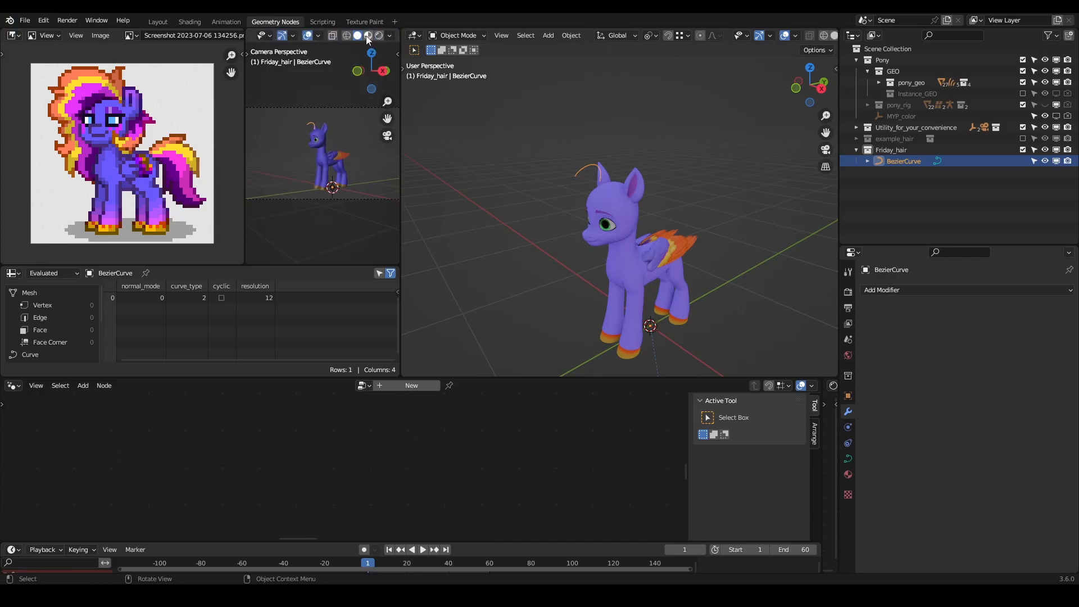
left_click(368, 36)
mouse_move(401, 145)
left_mouse_down()
mouse_move(422, 144)
mouse_move(407, 145)
left_mouse_up()
scroll(352, 161, "up", 8)
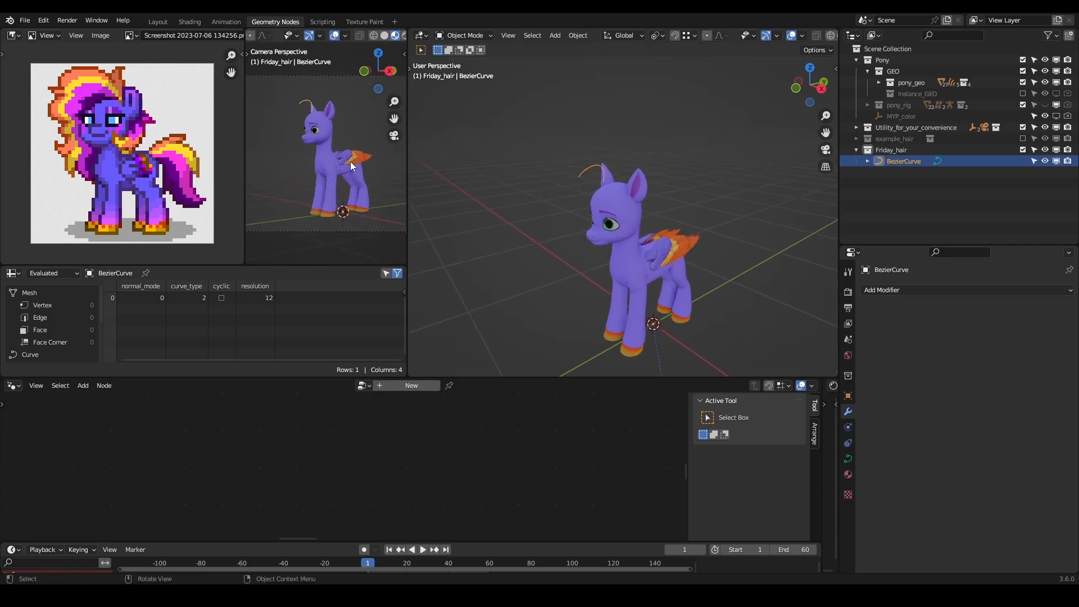
scroll(527, 203, "up", 5)
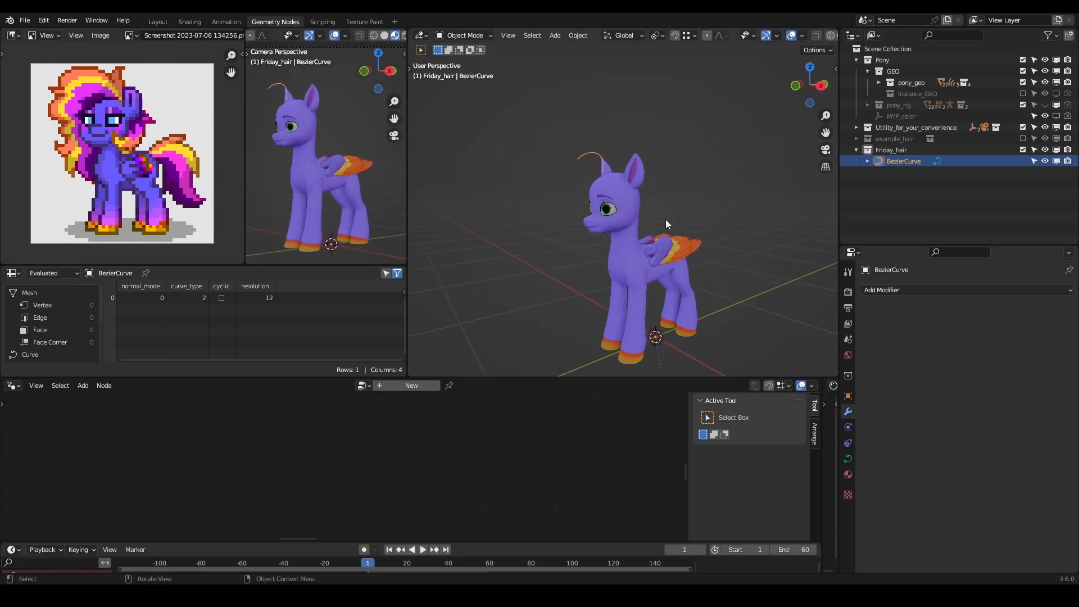
- Enter Edit Mode on the hair curve and move its root control point onto the top of the pony's head
scroll(664, 188, "up", 2)
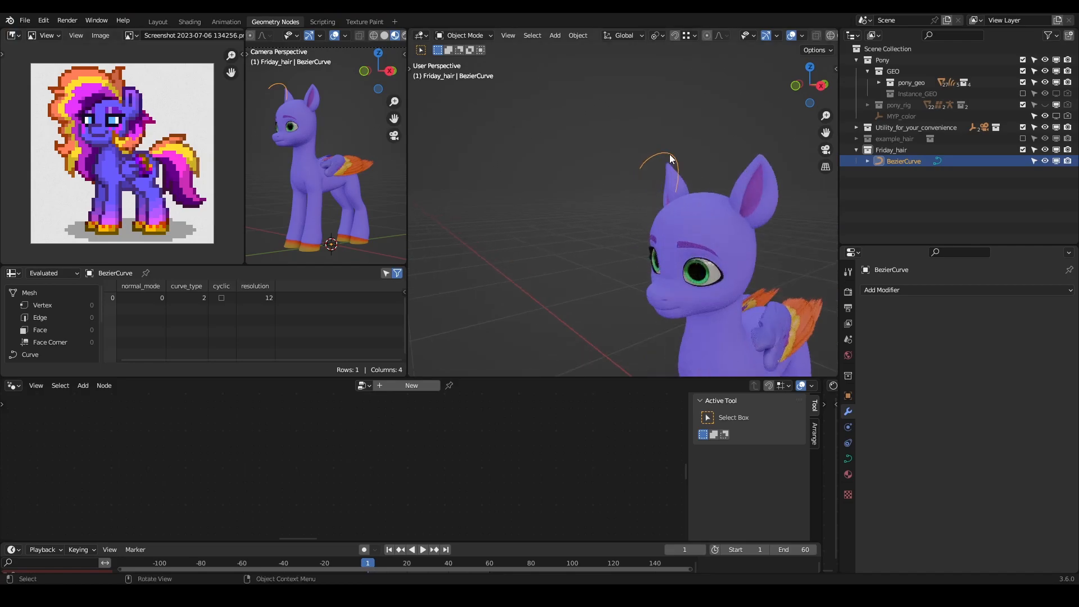
key("Tab")
scroll(690, 200, "up", 2)
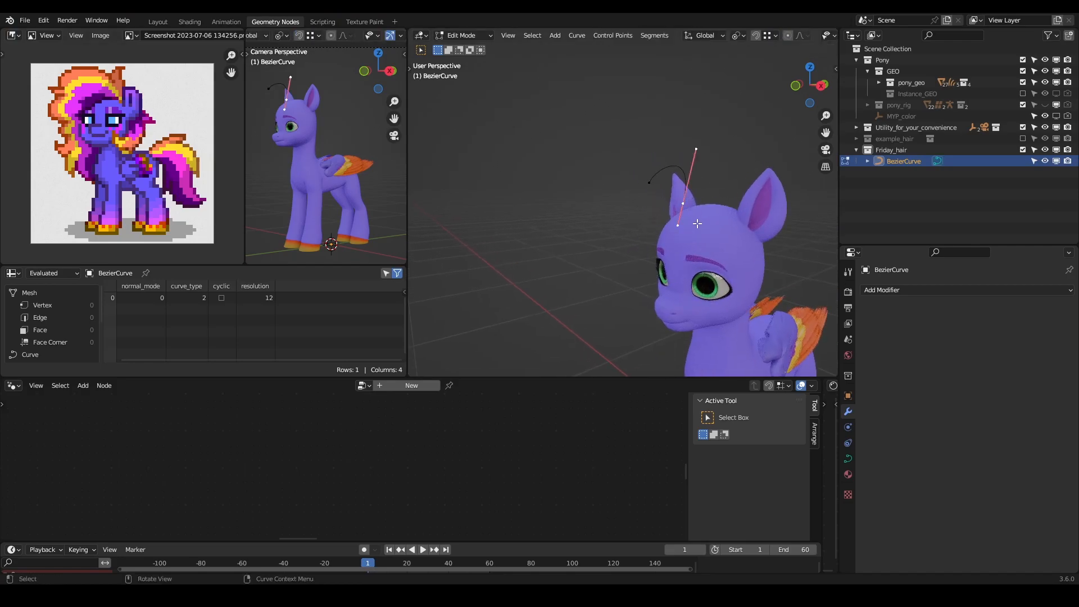
scroll(696, 226, "up", 4)
key("g")
left_click(710, 271)
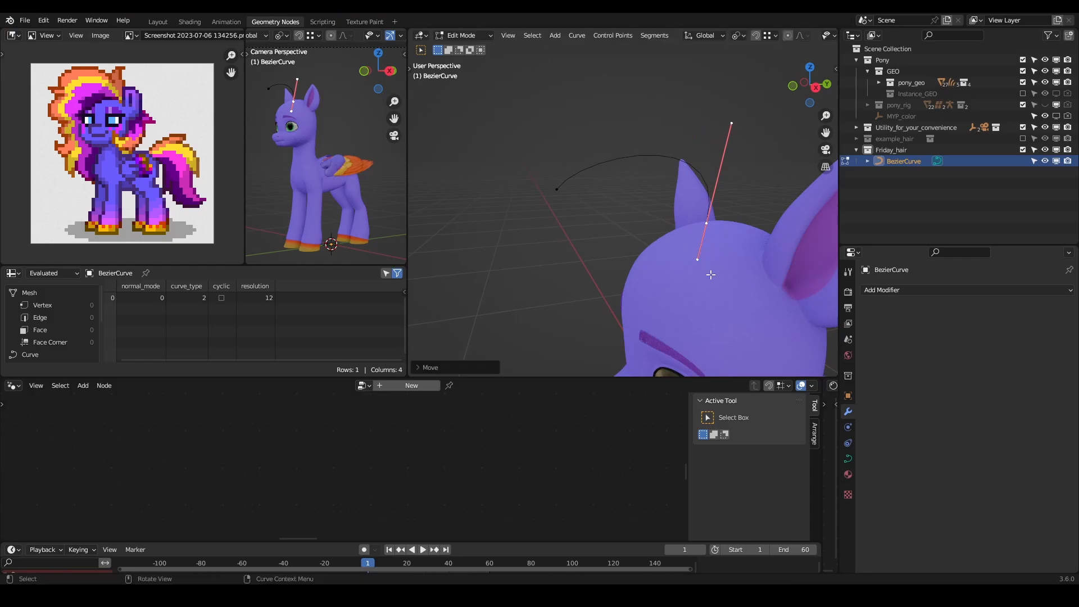
middle_click_drag(710, 271, 725, 274)
key("g")
left_click(743, 277)
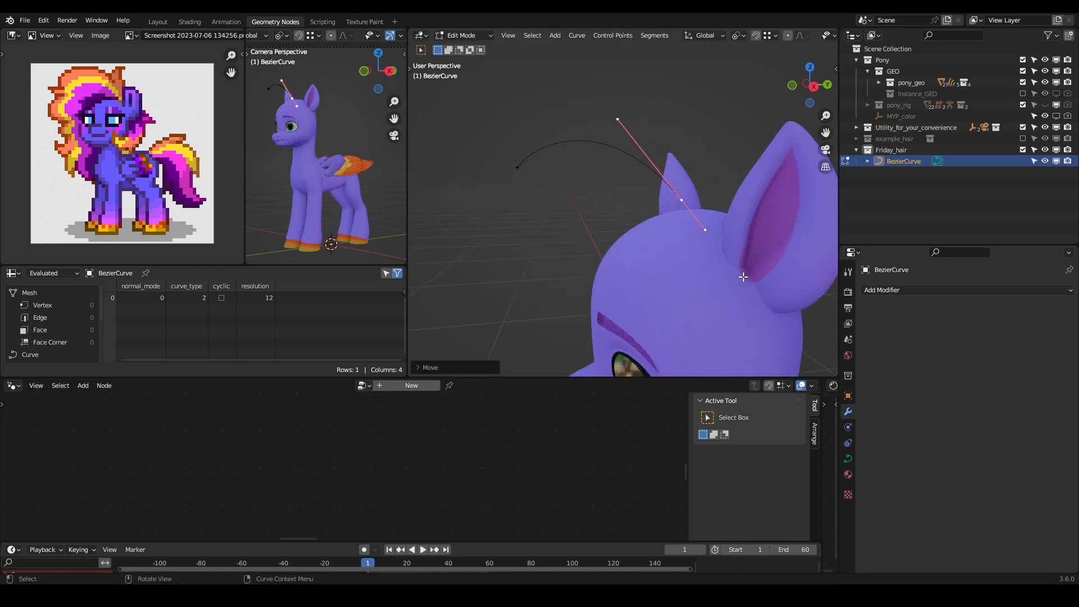
- Rotate the hair curve's tip control point and move it so the strand arcs forward over the forehead
middle_click_drag(625, 228, 675, 217)
left_click(634, 177)
left_click(755, 221)
mouse_move(756, 222)
middle_mouse_down()
mouse_move(748, 236)
mouse_move(669, 197)
mouse_move(600, 193)
mouse_move(666, 210)
mouse_move(646, 218)
mouse_move(617, 203)
mouse_move(683, 259)
mouse_move(674, 266)
middle_mouse_up()
key("Tab")
key("Tab")
key("r")
left_click(672, 268)
key("g")
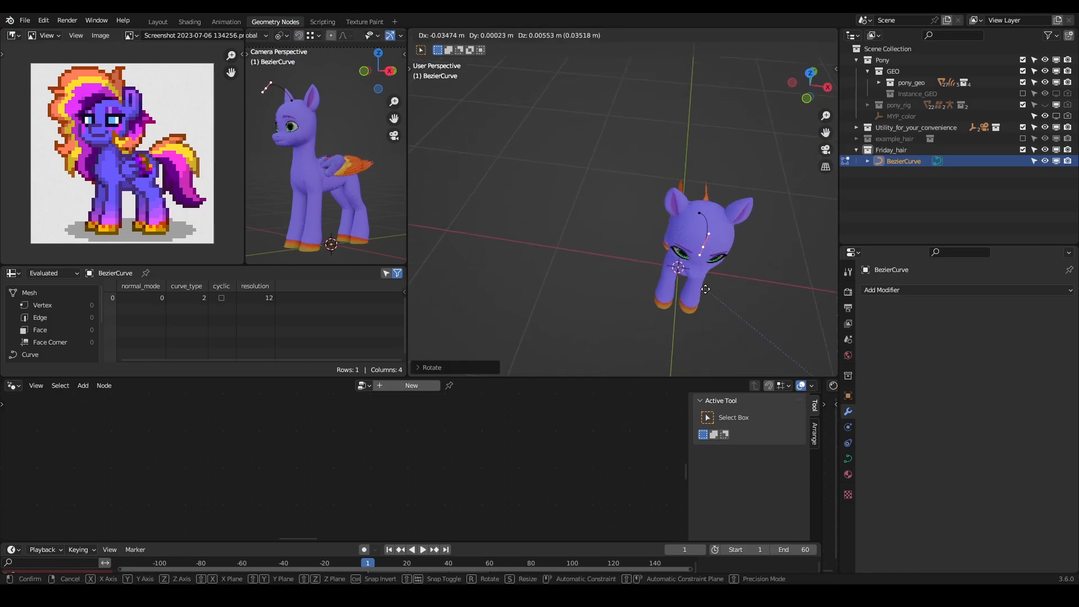
left_click(669, 270)
- Rotate the hair curve's root control point on the scalp and return to Object Mode
left_click(705, 207)
middle_click_drag(706, 208, 539, 197)
key("r")
left_click(570, 191)
middle_click_drag(545, 236, 666, 214)
key("Tab")
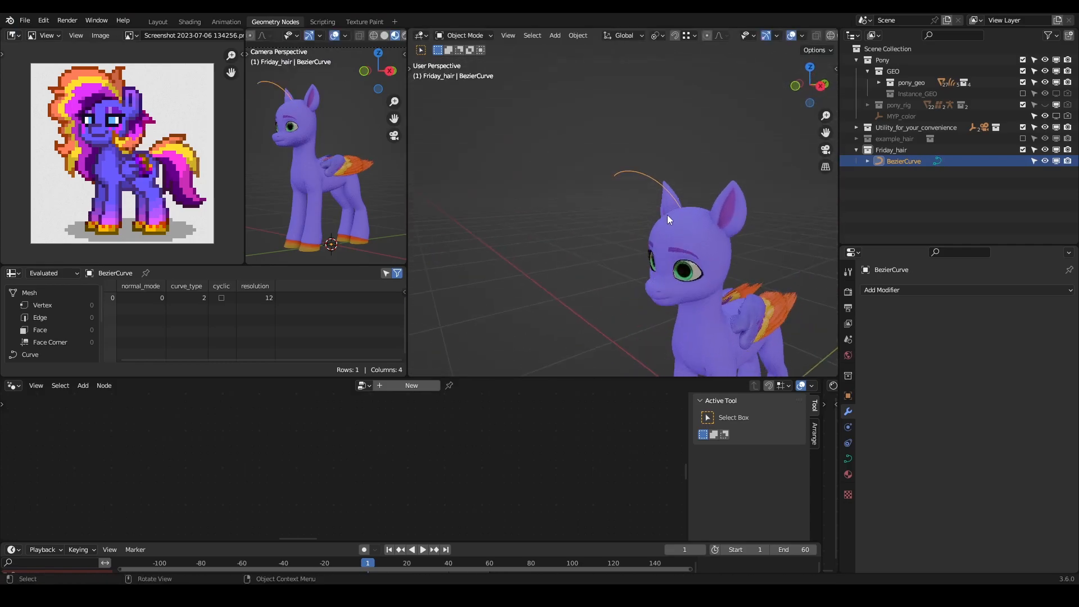
- Add a Geometry Nodes modifier to the hair curve and assign it the curveToHair_SHAPE_fringe node group
left_click(952, 291)
left_click(891, 383)
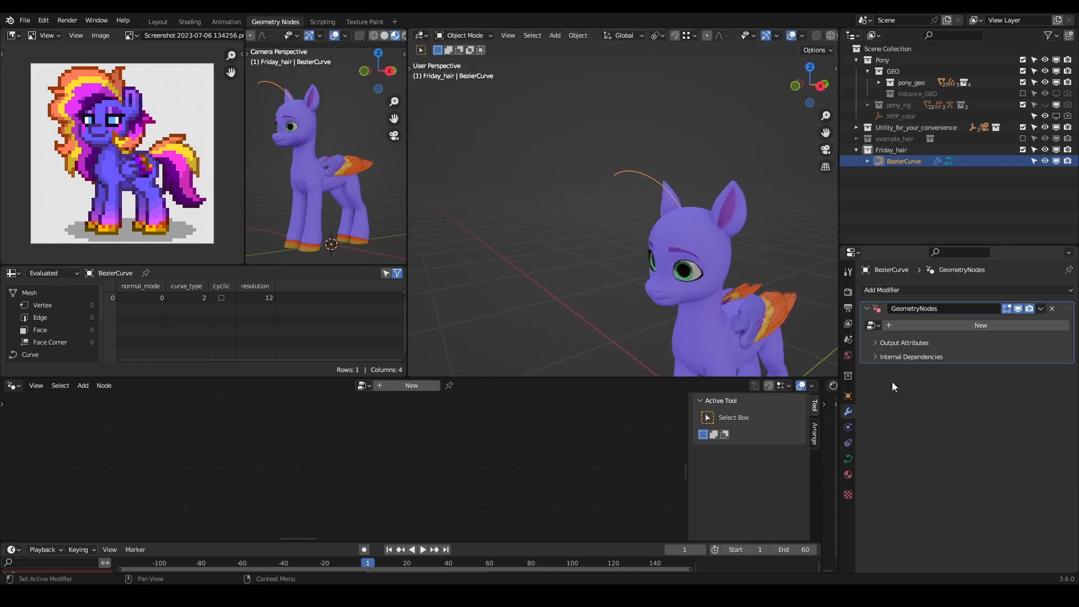
left_click(873, 326)
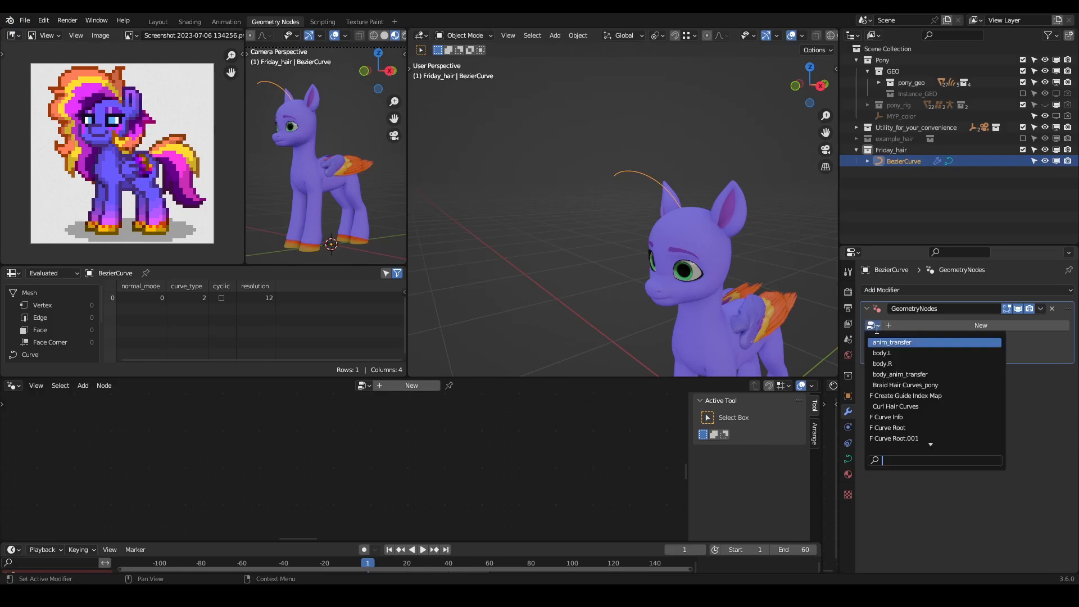
type("hair")
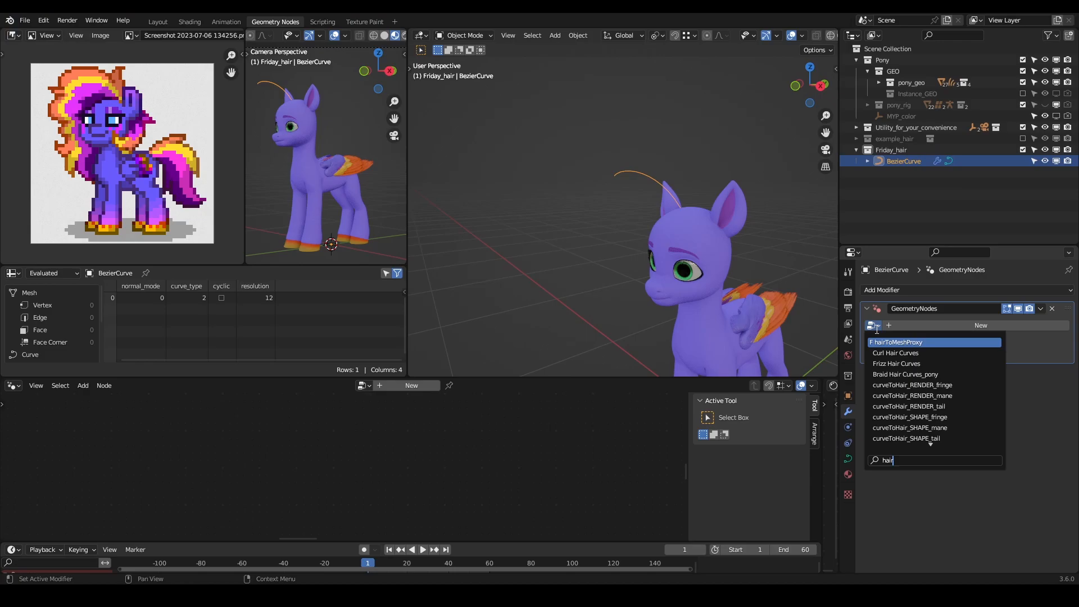
key("BackSpace")
key("BackSpace")
key("BackSpace")
type("curveTo")
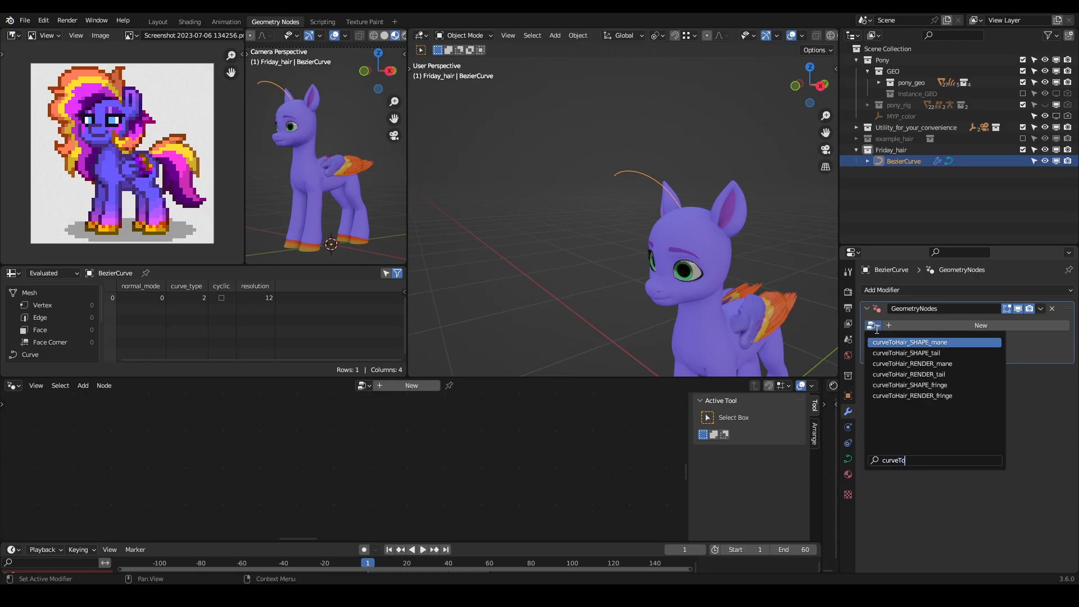
key("Down")
key("Down")
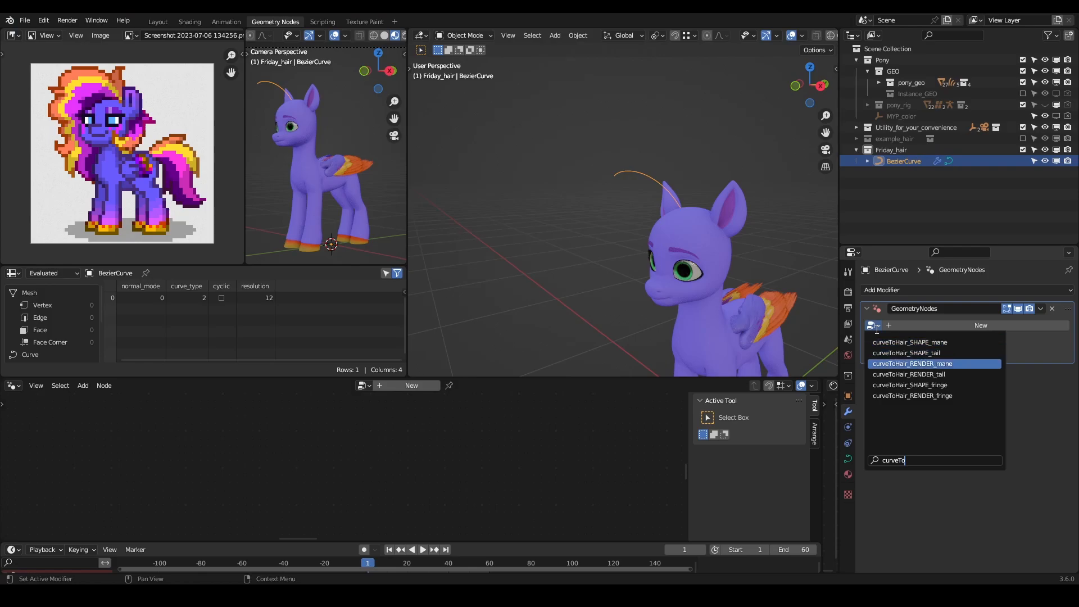
key("Down")
key("Down")
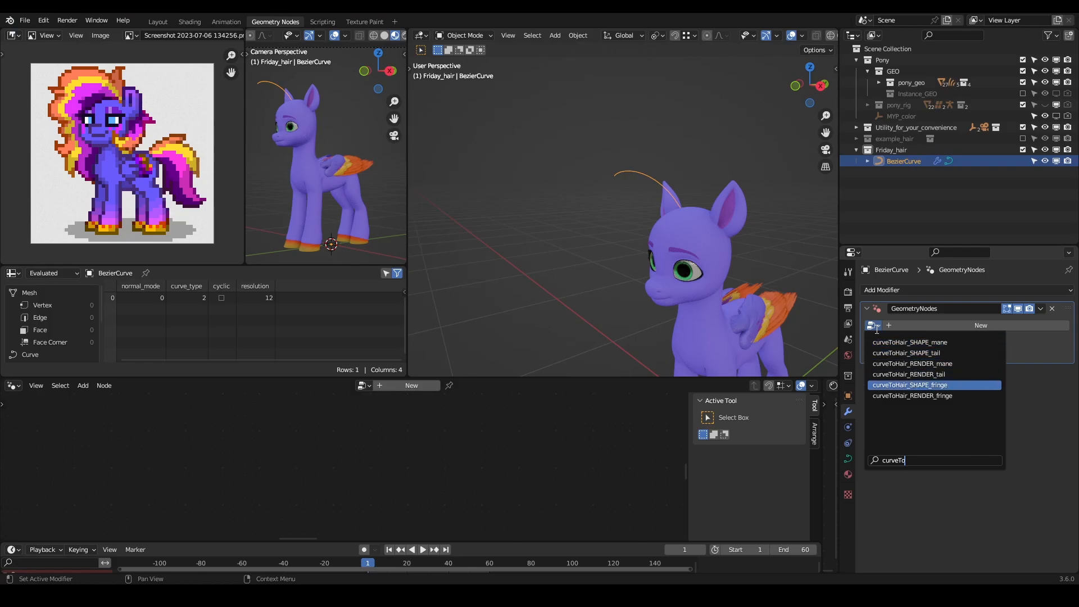
key("Return")
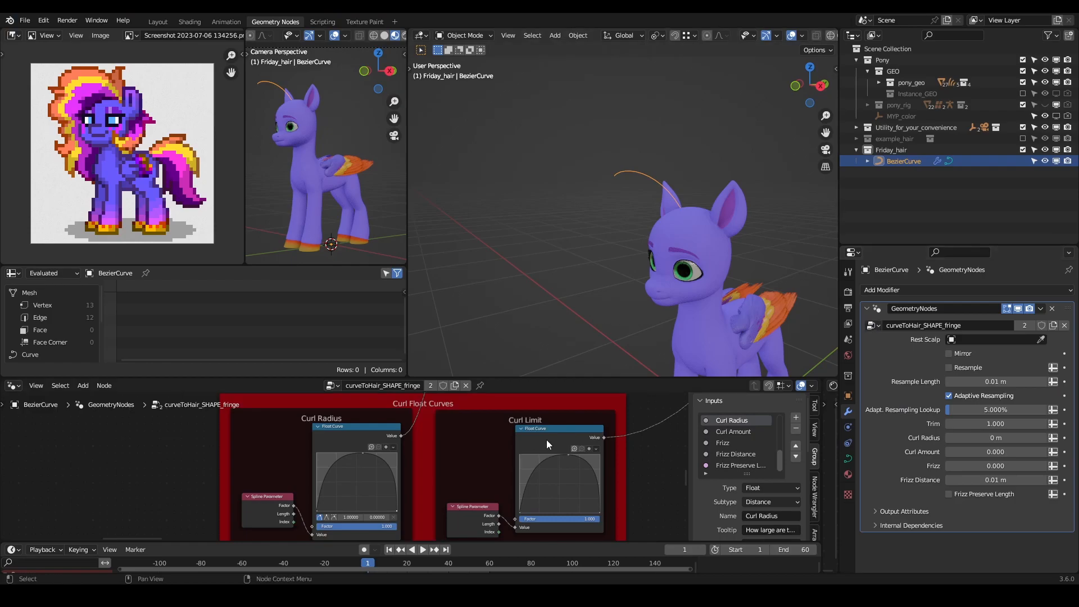
scroll(638, 440, "down", 4)
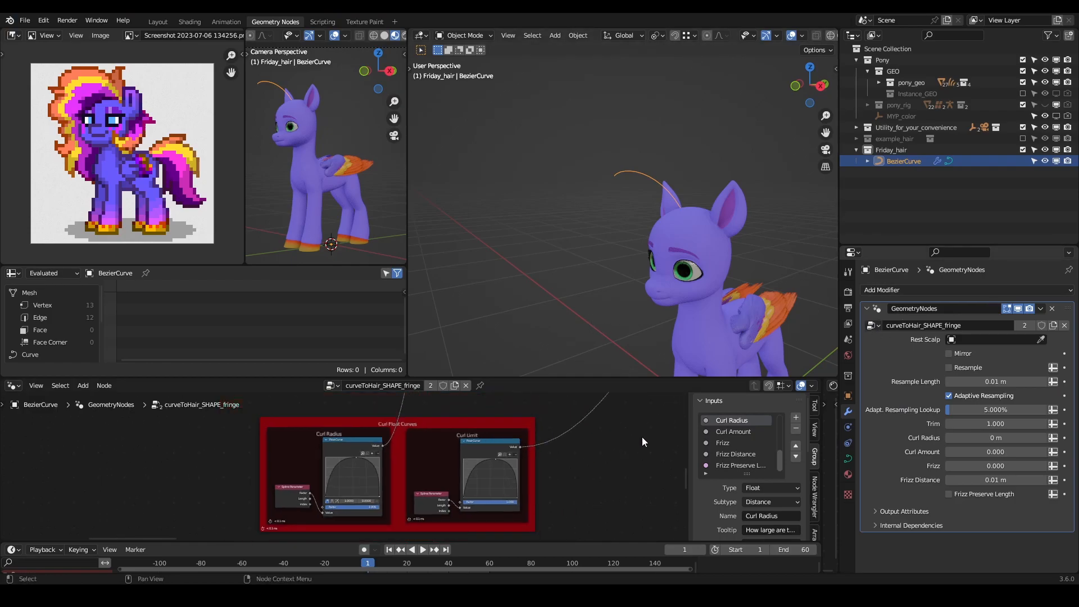
scroll(548, 460, "down", 8)
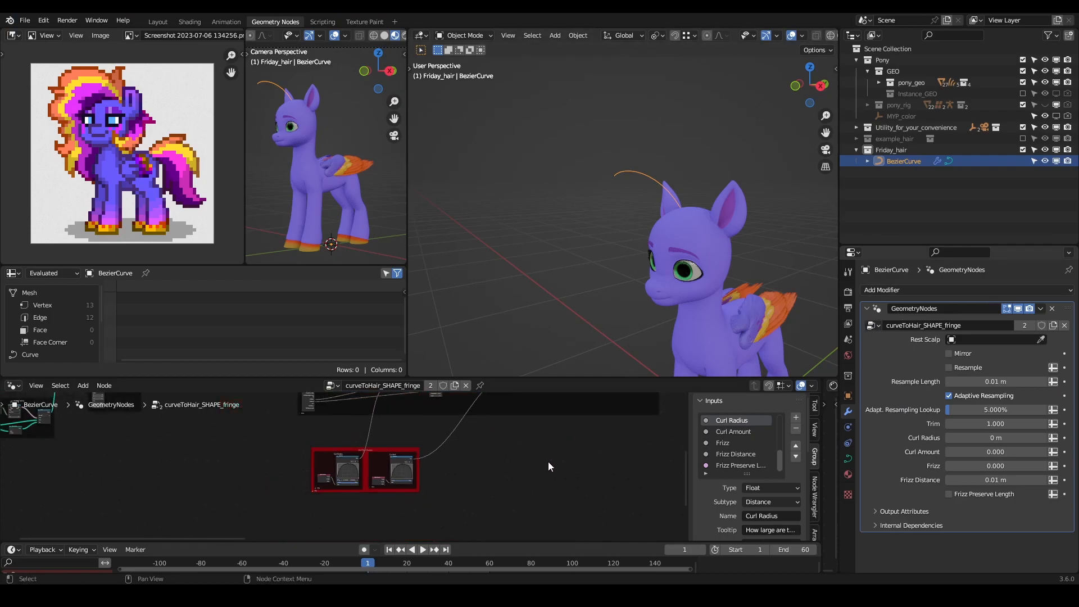
scroll(454, 481, "up", 12)
scroll(528, 488, "up", 2)
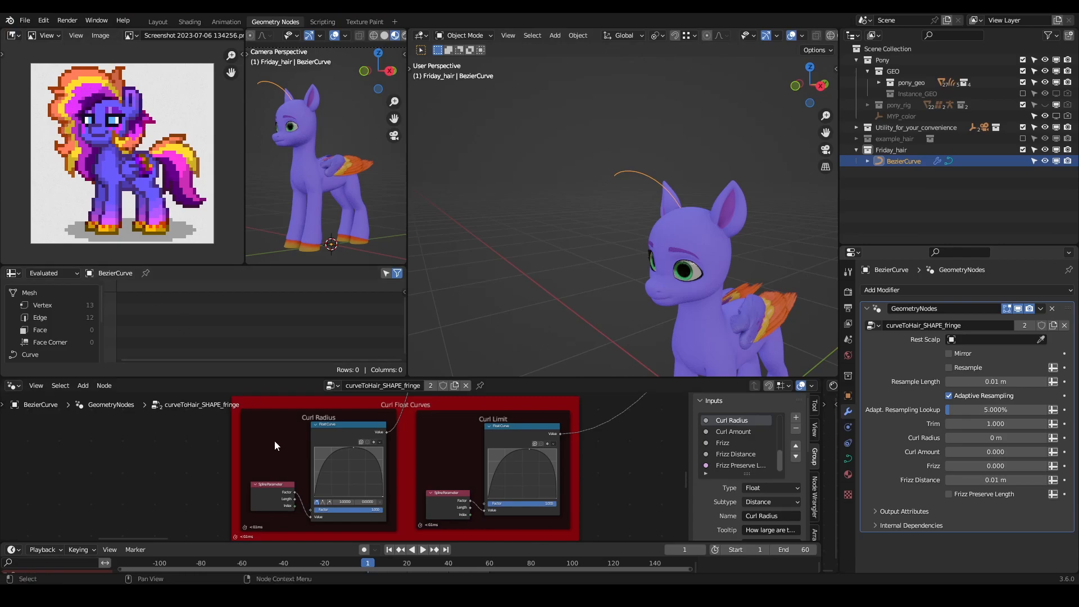
- In the MY Pony settings, darken the Coat body color to a value of about 0.650 and adjust its saturation
mouse_move(667, 251)
middle_mouse_down()
mouse_move(657, 261)
mouse_move(636, 250)
mouse_move(622, 197)
mouse_move(628, 221)
mouse_move(669, 247)
middle_mouse_up()
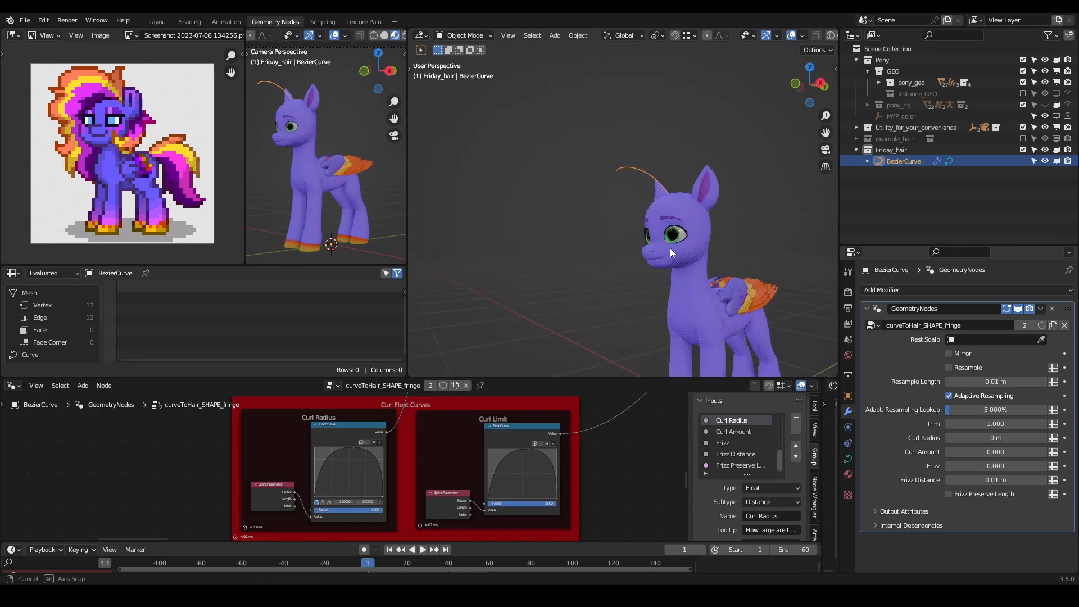
key("n")
left_click(829, 179)
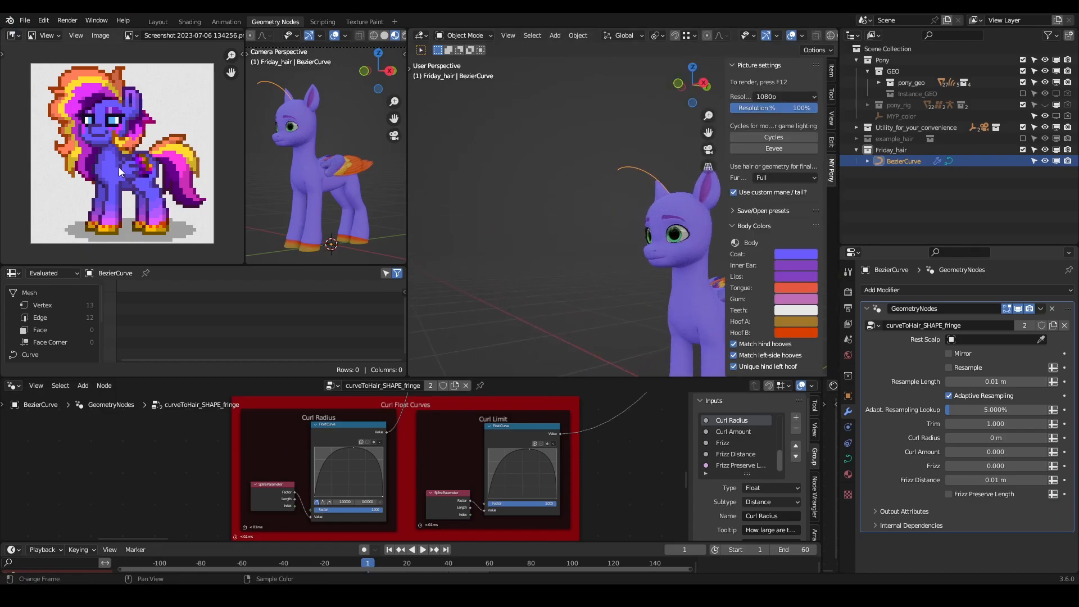
left_click(796, 253)
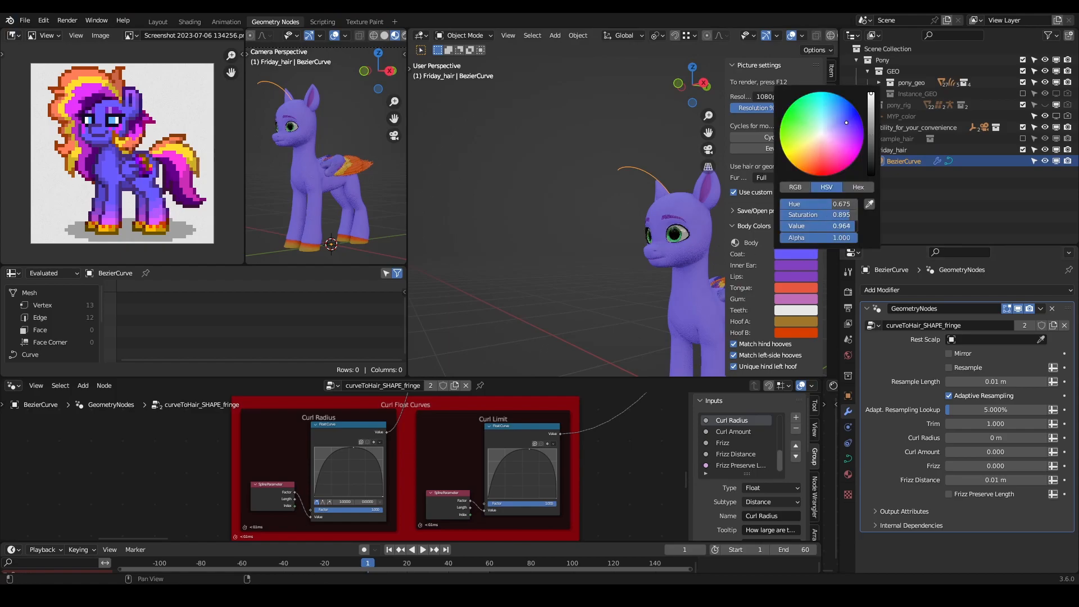
left_click_drag(843, 226, 827, 225)
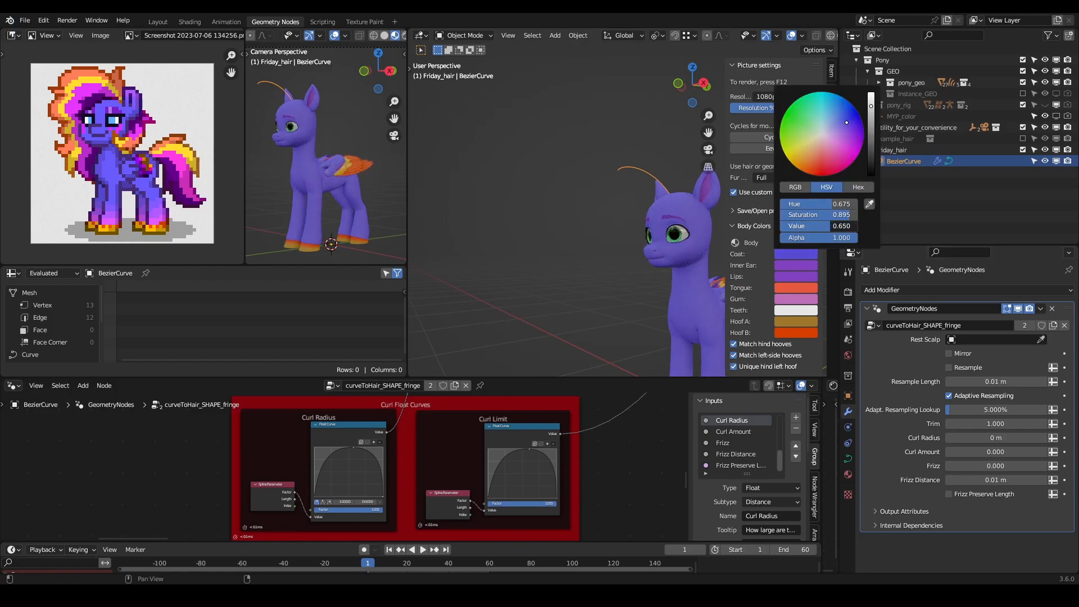
left_click_drag(847, 215, 849, 215)
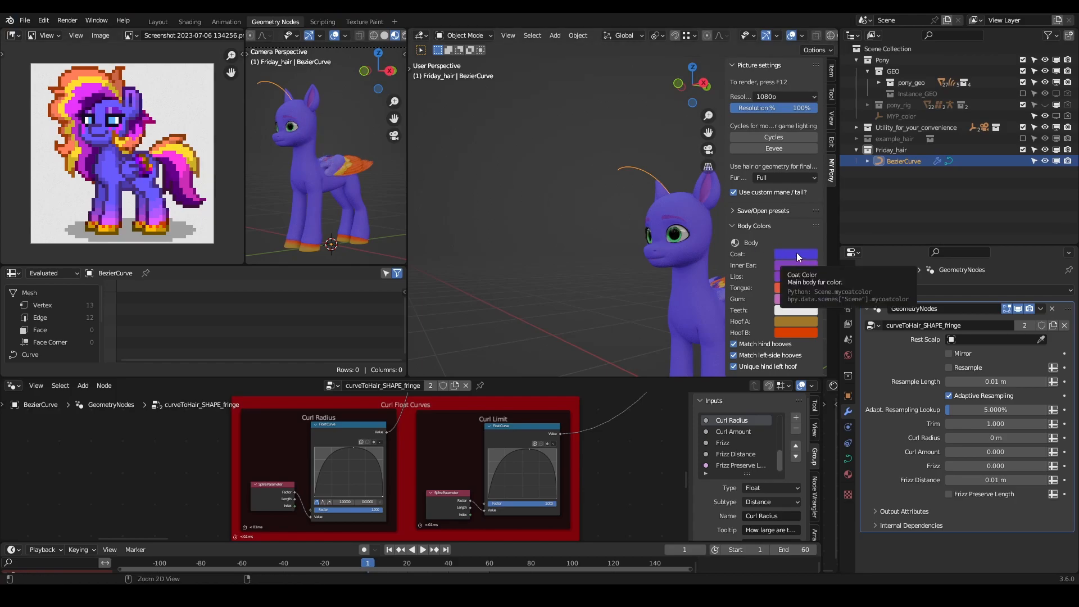
scroll(758, 272, "down", 12)
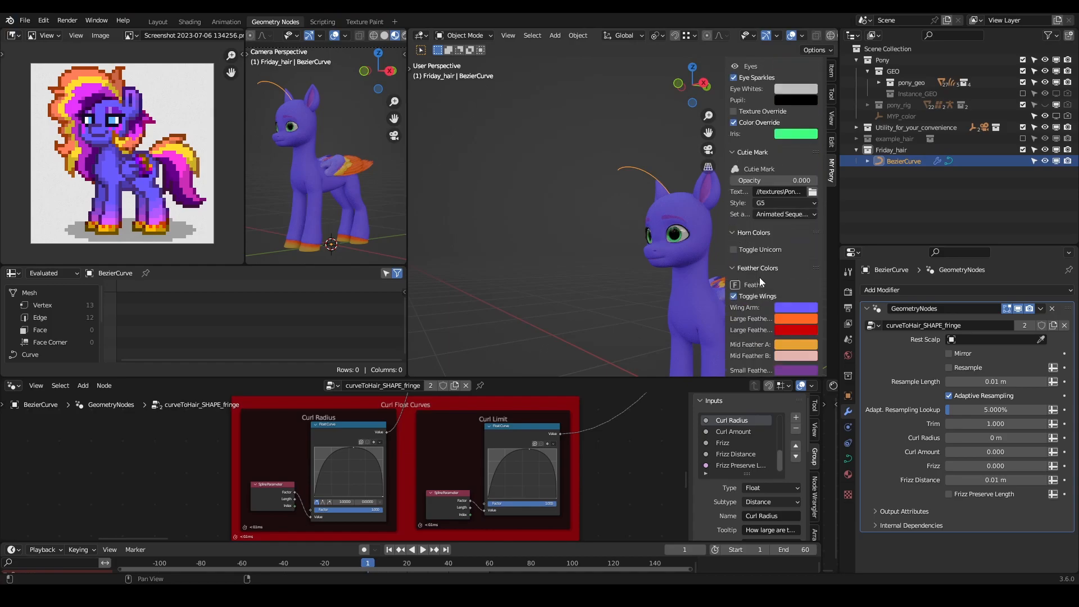
scroll(760, 277, "down", 1)
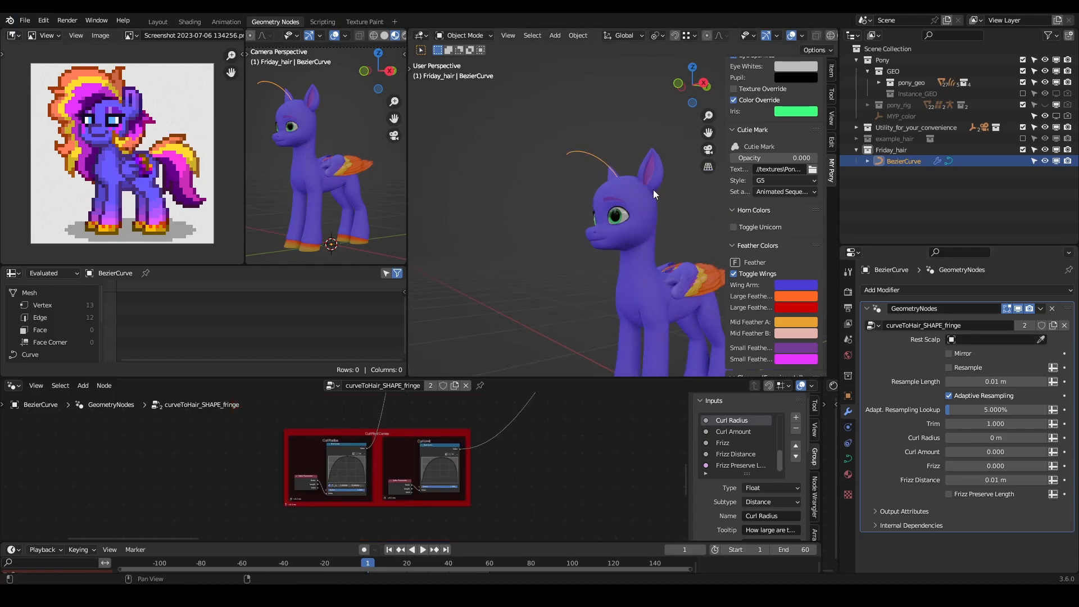
- Make a single-user copy of the modifier's fringe node group and rename it curveToHair_SHAPE_friday_fringe
left_click(1023, 324)
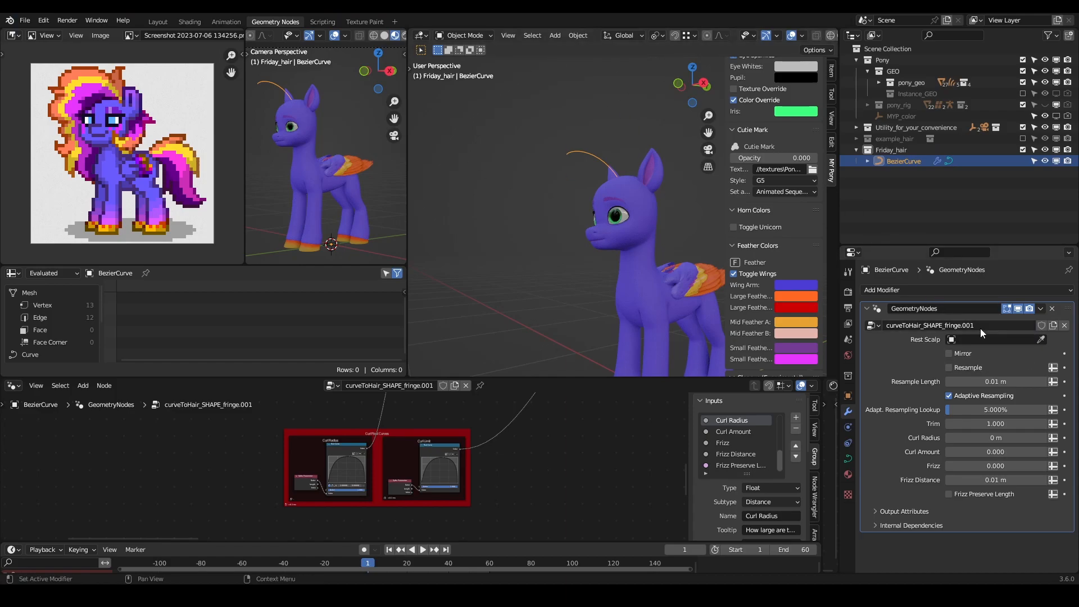
scroll(562, 444, "down", 5)
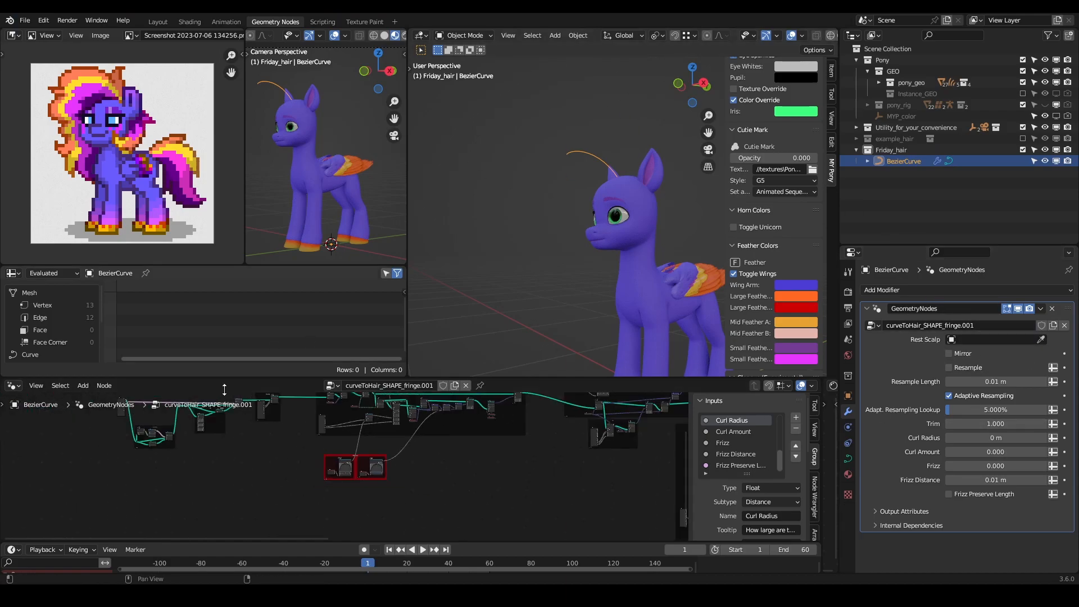
scroll(385, 506, "up", 5)
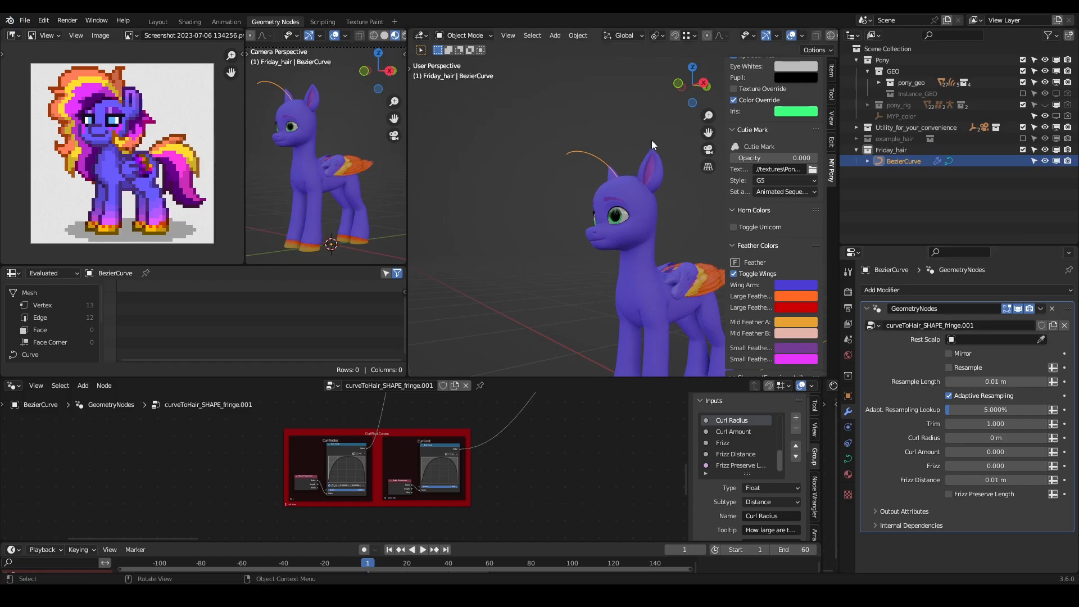
left_click(993, 325)
left_click_drag(977, 328, 947, 336)
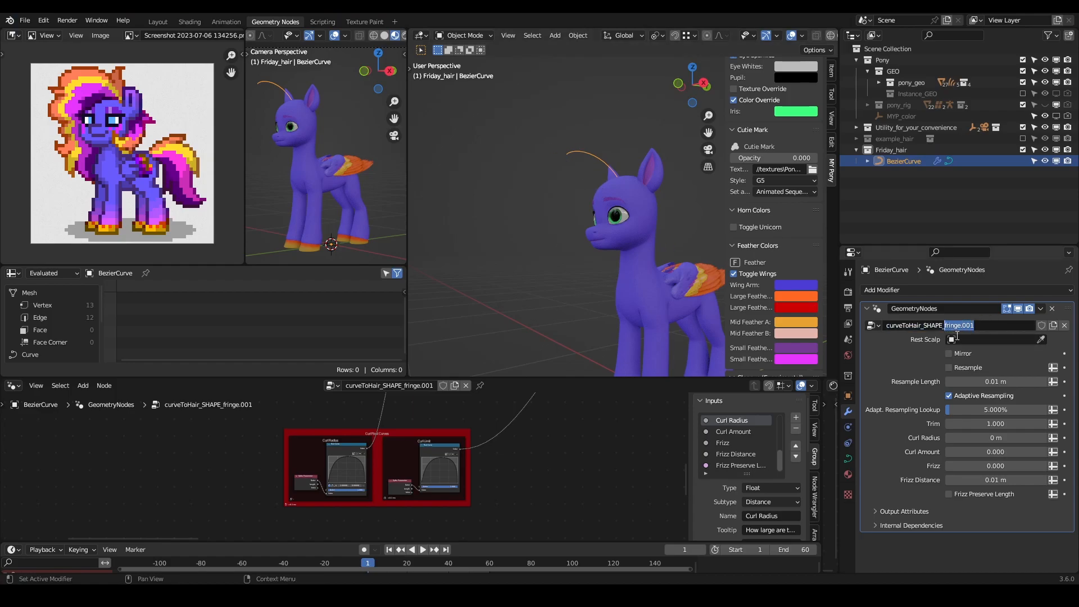
type("friday_fringe")
key("Return")
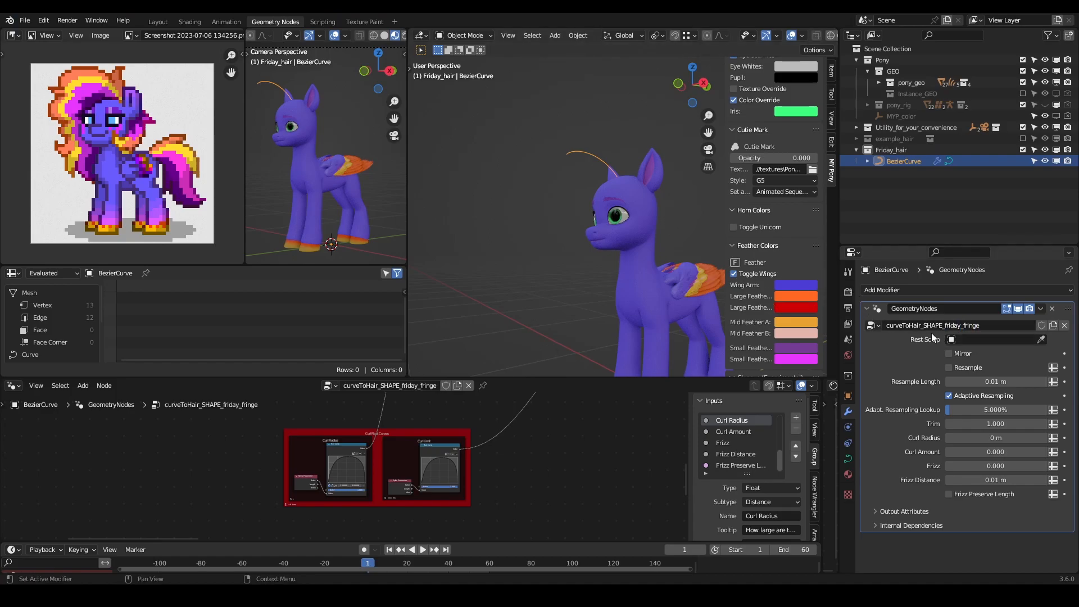
- Set the hair modifier's Rest Scalp object to scalp_rest_geo
left_click(972, 338)
type("rest")
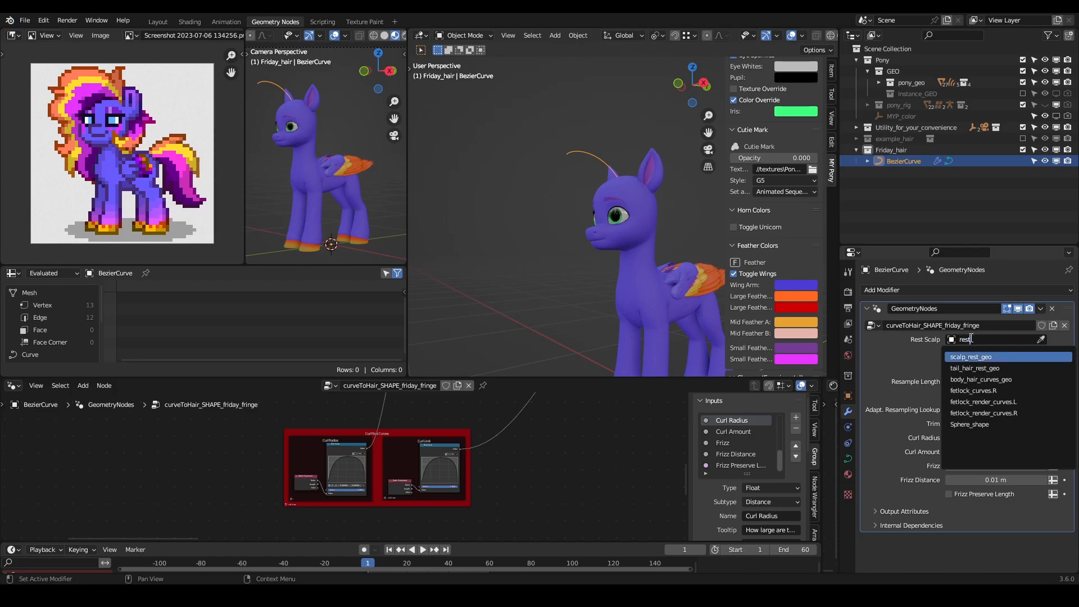
key("Return")
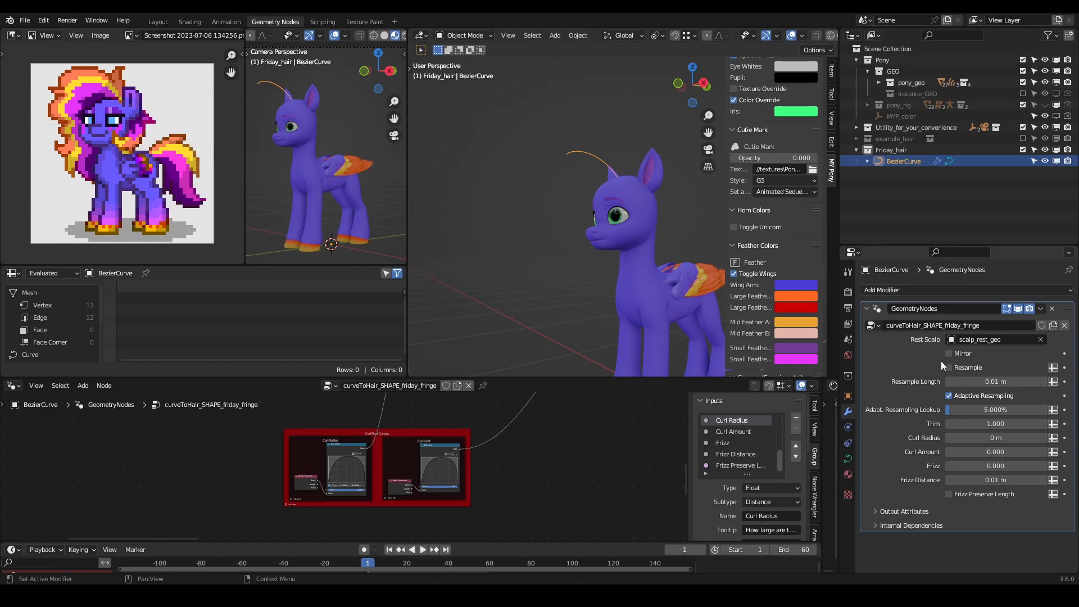
- Enable Resample on the hair modifier and set the Resample Length to 0.005 m
middle_click_drag(674, 263, 686, 266, "shift")
left_click(973, 383)
left_click_drag(973, 382, 959, 383)
type("05")
key("Return")
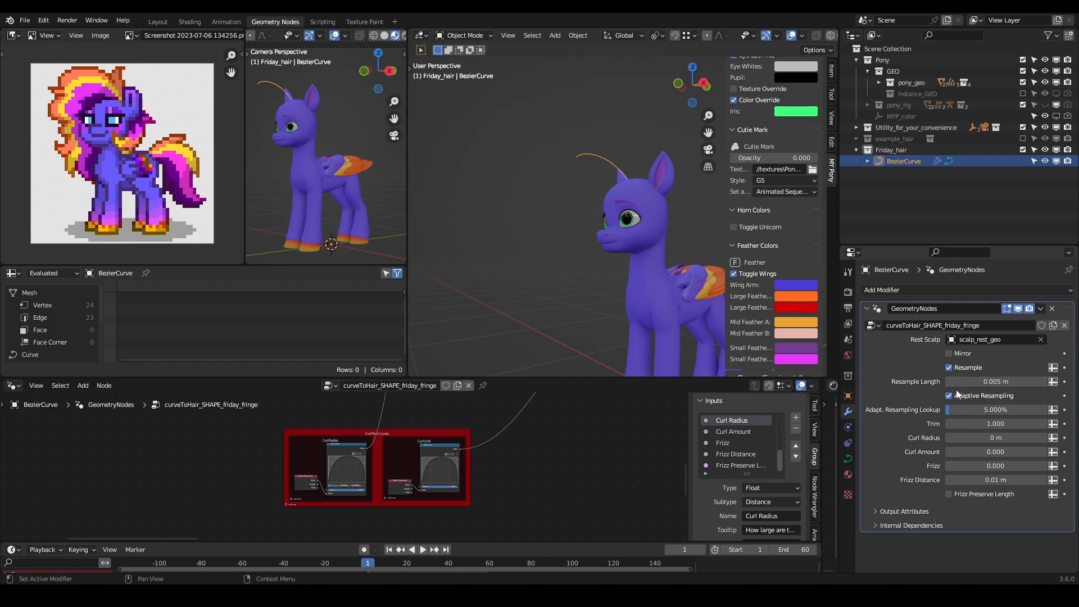
- Set the hair modifier's Adaptive Resampling Lookup to 30% and collapse the modifier
left_click(977, 408)
type("30")
key("Return")
left_click(867, 310)
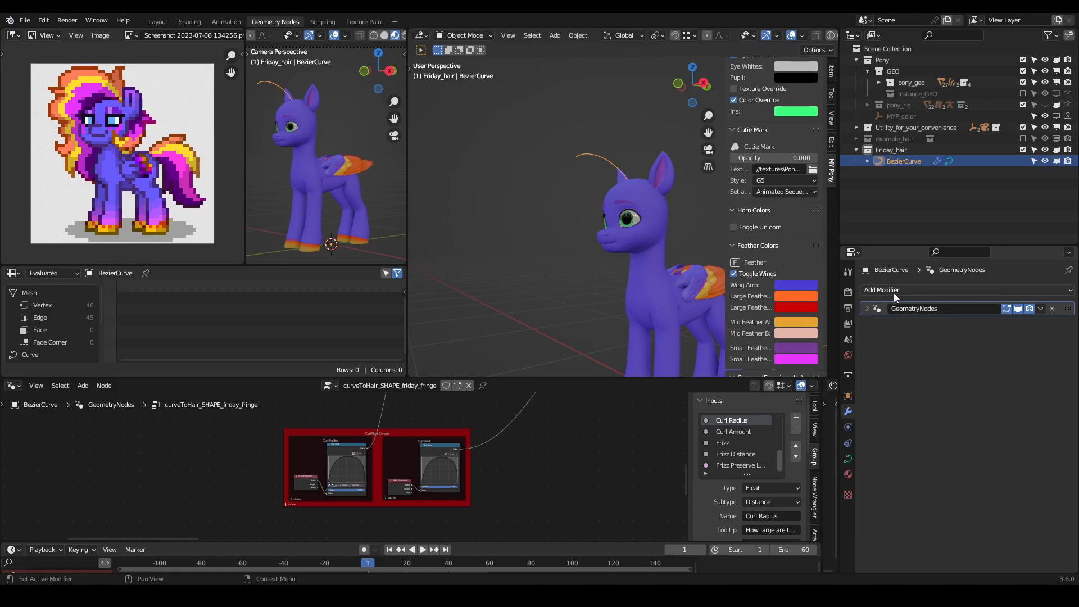
- Add a second Geometry Nodes modifier to the curve and assign it the curveToHair_RENDER_fringe node group
left_click(867, 309)
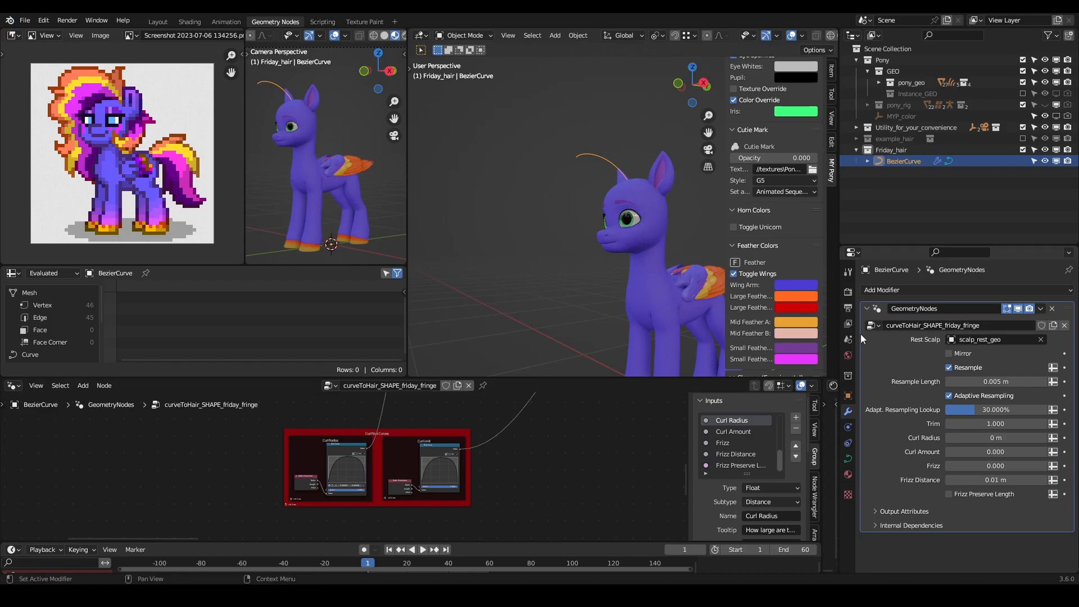
left_click(867, 309)
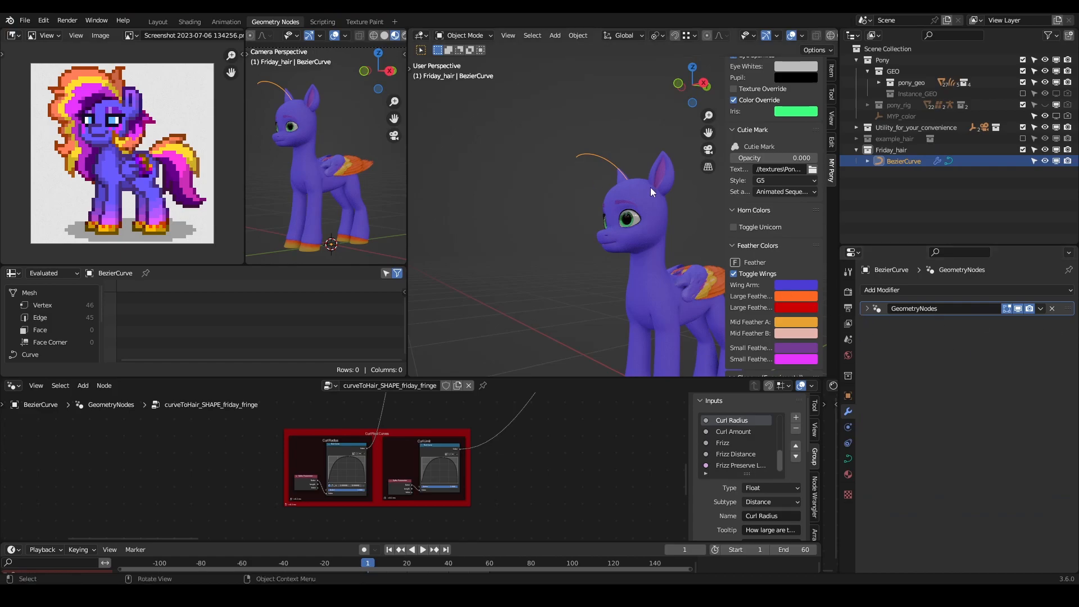
left_click(891, 292)
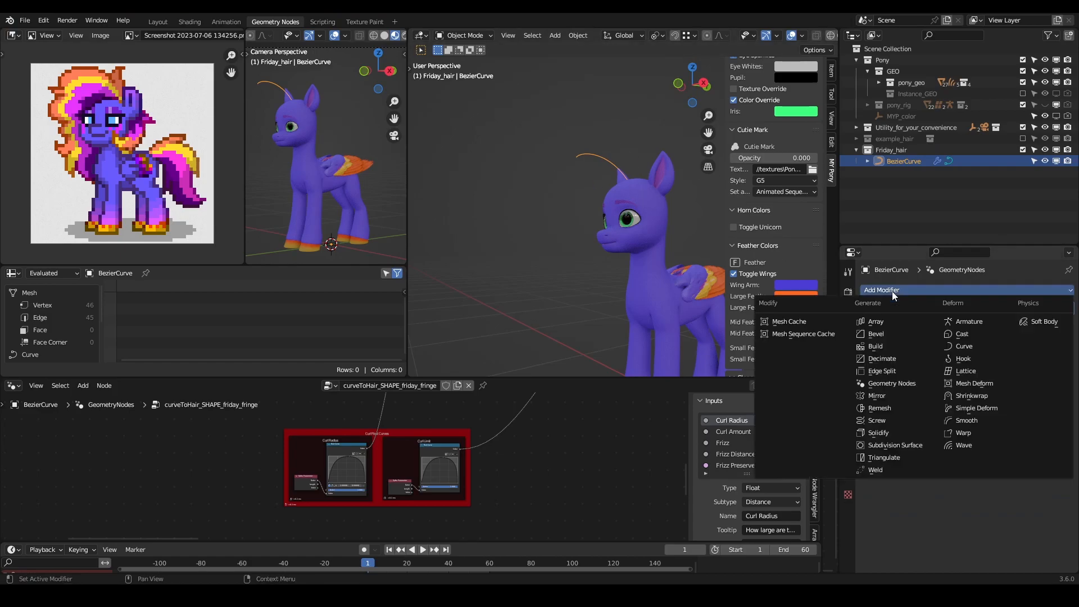
left_click(894, 384)
left_click(873, 341)
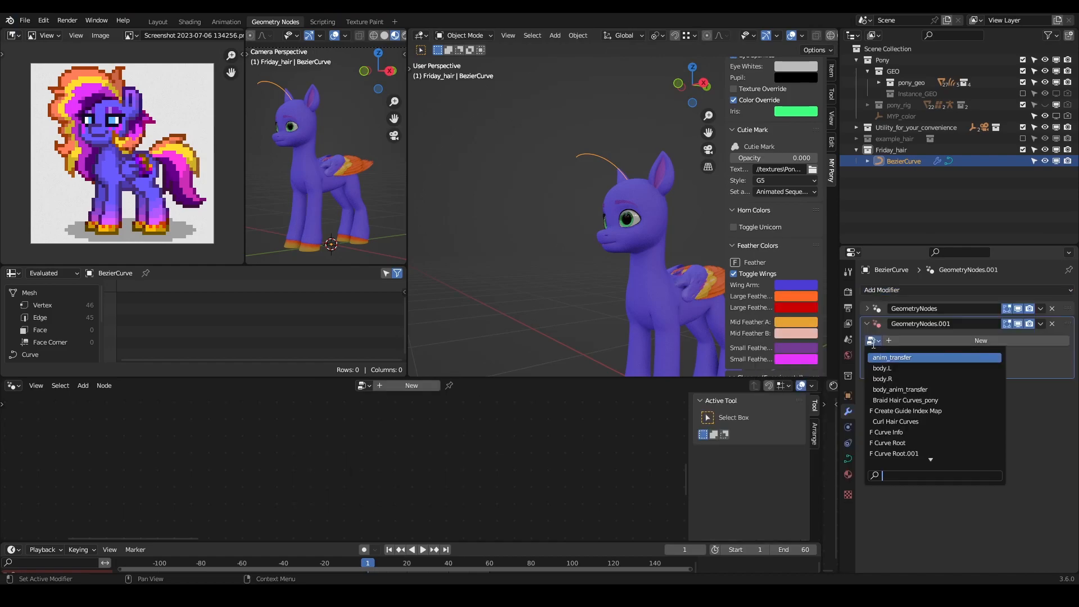
type("curveT")
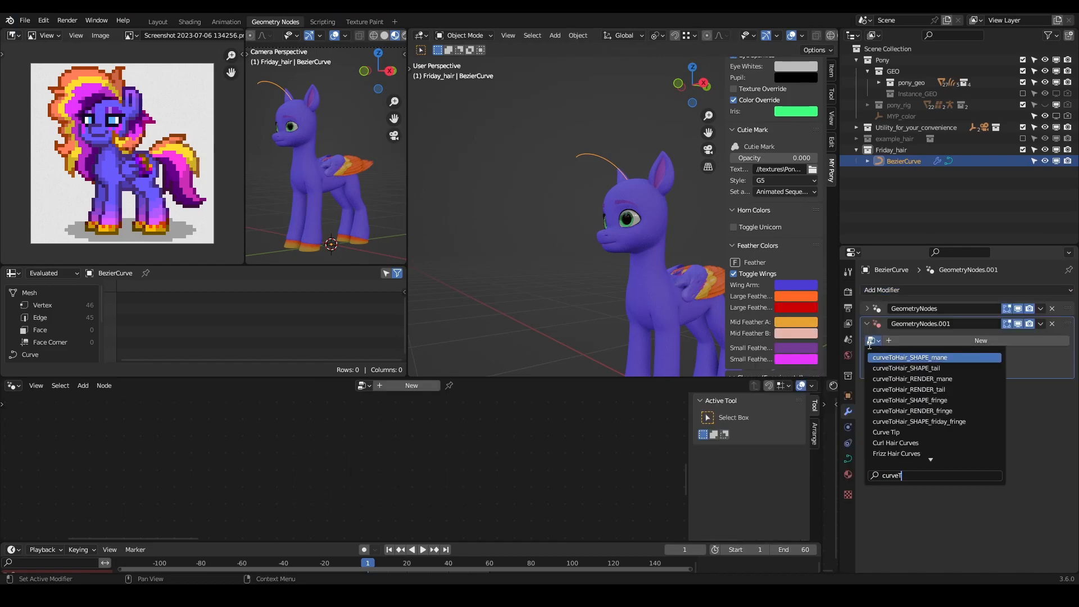
key("Down")
key("Down")
key("Down")
key("Down")
key("Down")
key("Return")
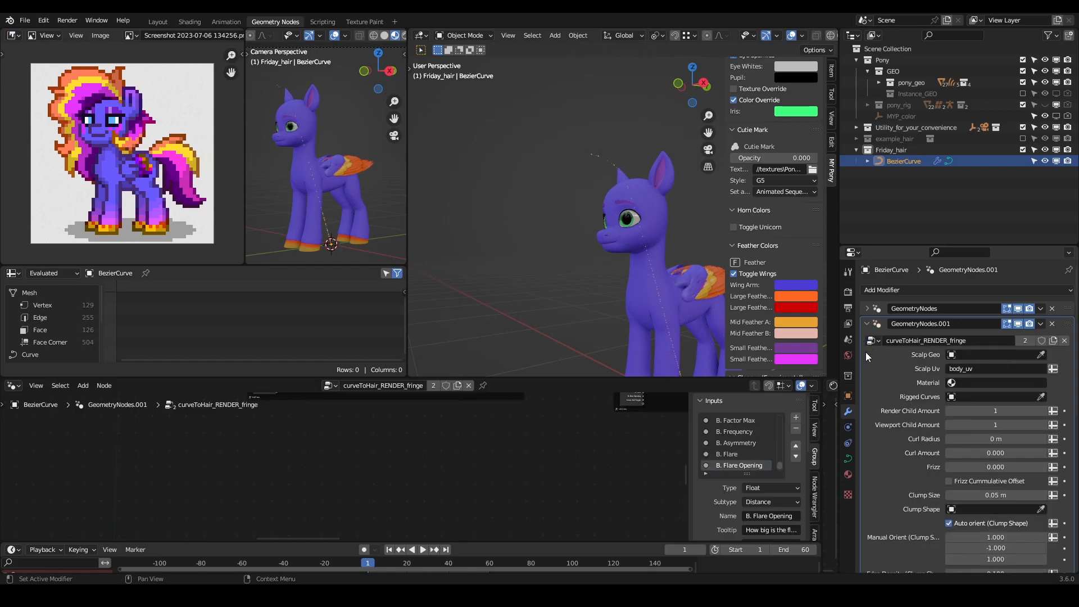
scroll(606, 271, "down", 4)
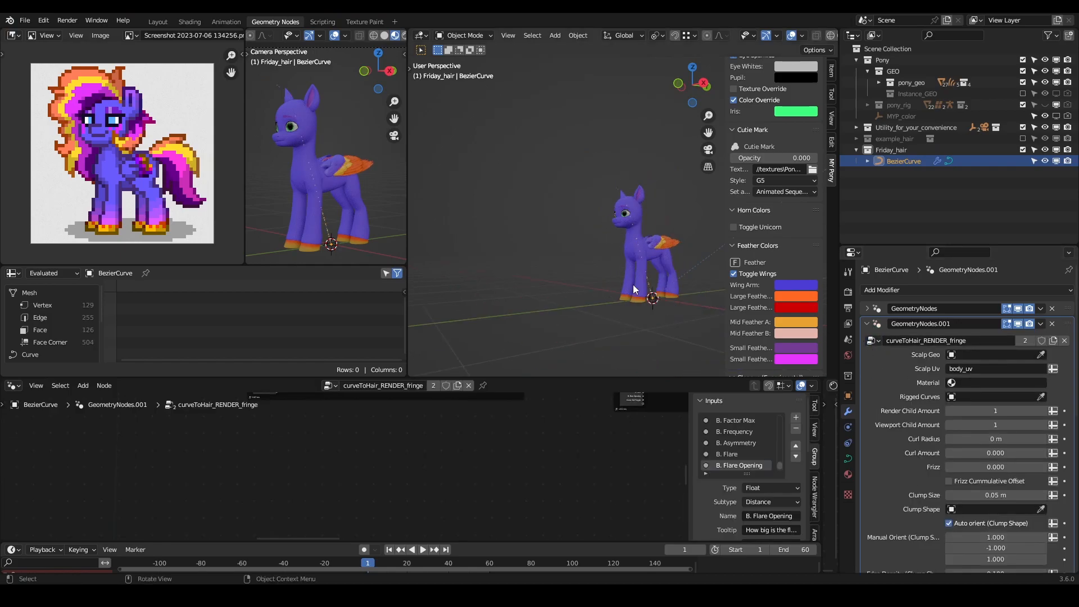
scroll(632, 287, "up", 4)
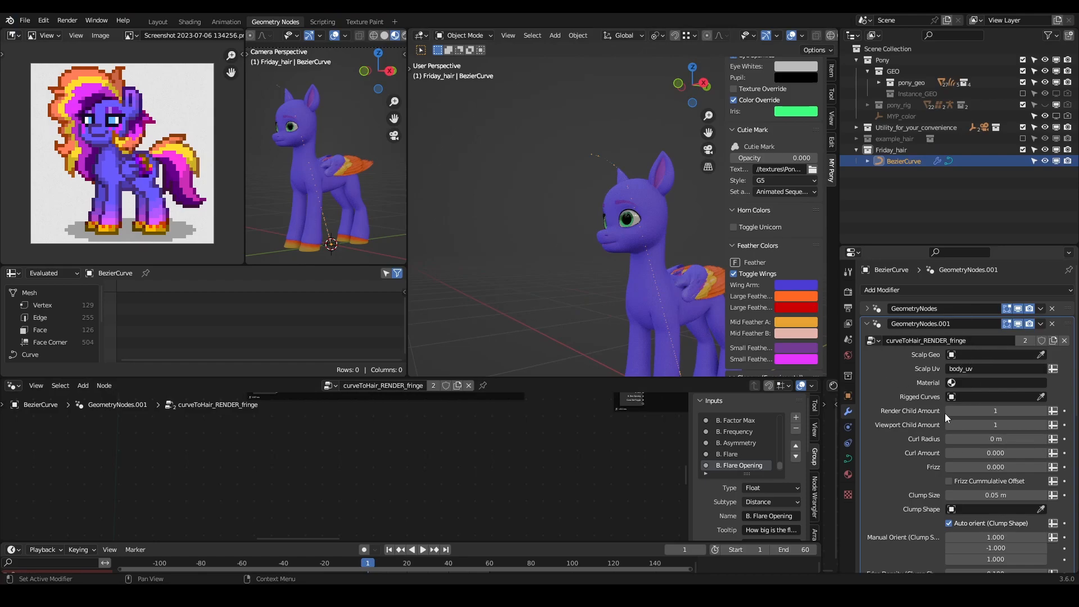
- Make a single-user copy of the render node group and rename it curveToHair_RENDER_Friday_fringe
left_click(1026, 341)
left_click_drag(981, 340, 951, 341)
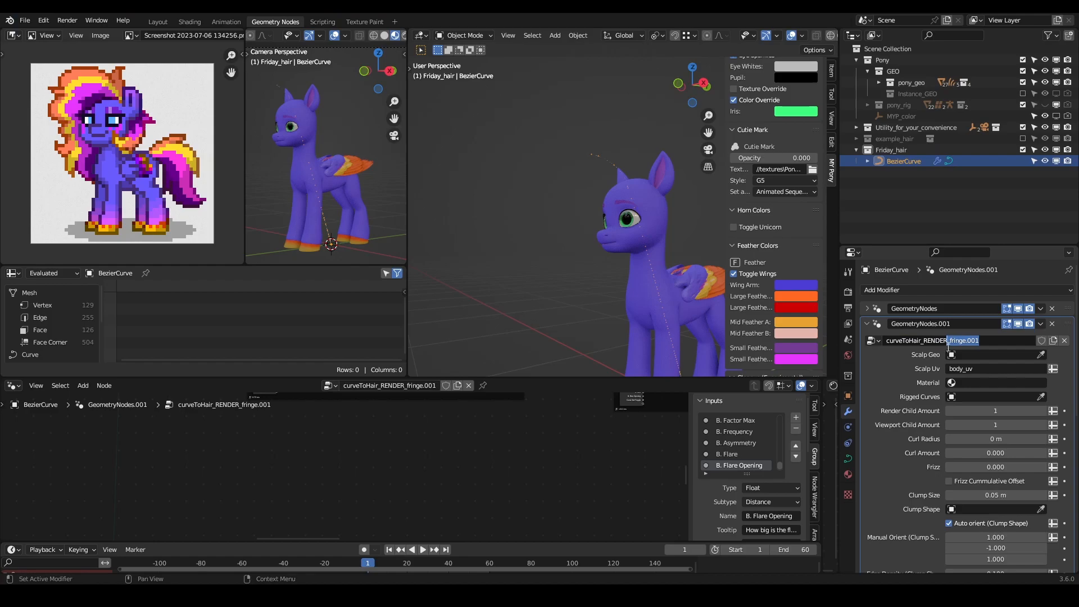
type("Friday_fringe")
key("Return")
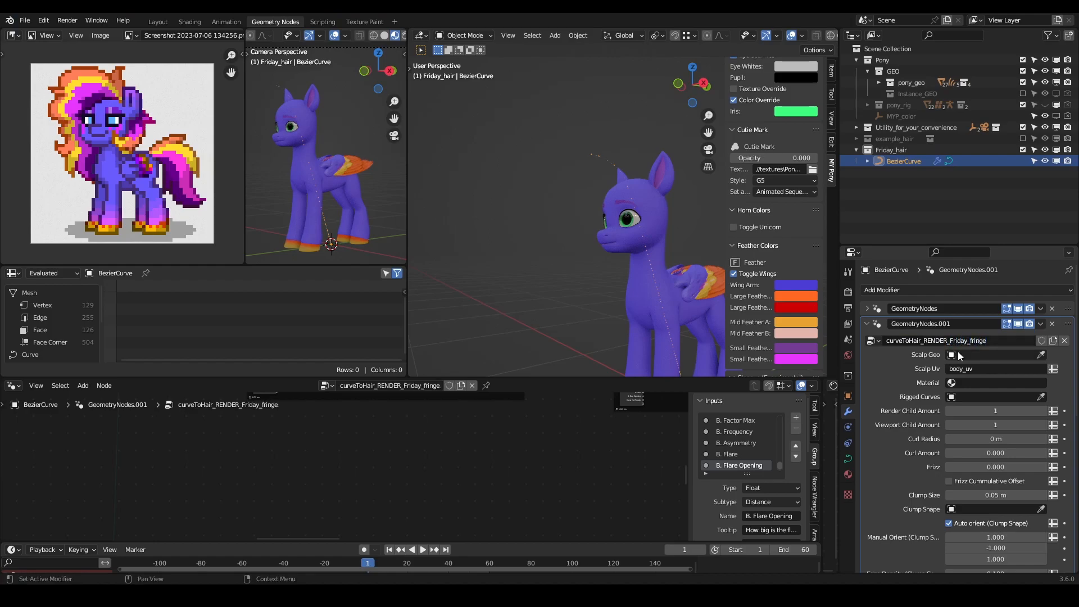
- Set the render modifier's Scalp Geo object to scalp_geo
left_click(978, 360)
type("sca")
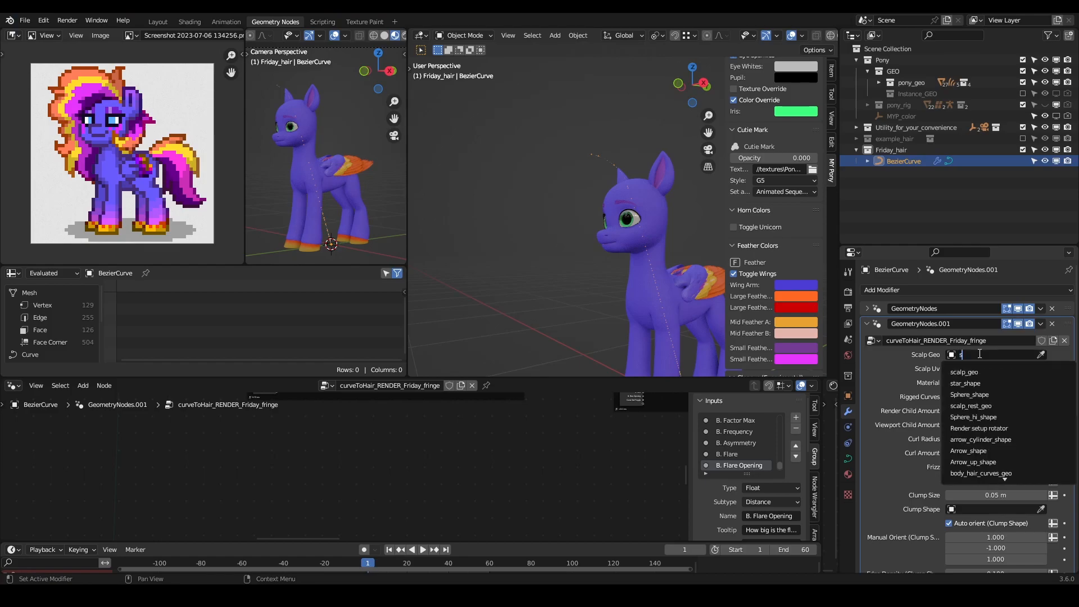
left_click(978, 372)
scroll(655, 278, "down", 3)
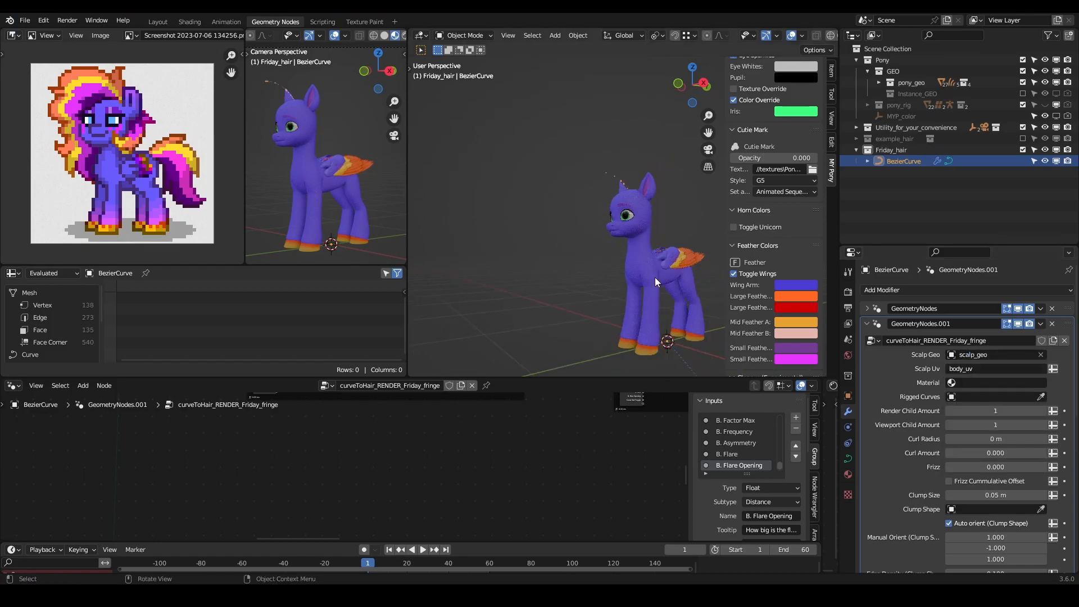
scroll(649, 181, "up", 7)
middle_click_drag(622, 163, 609, 228, "shift")
scroll(625, 210, "up", 1)
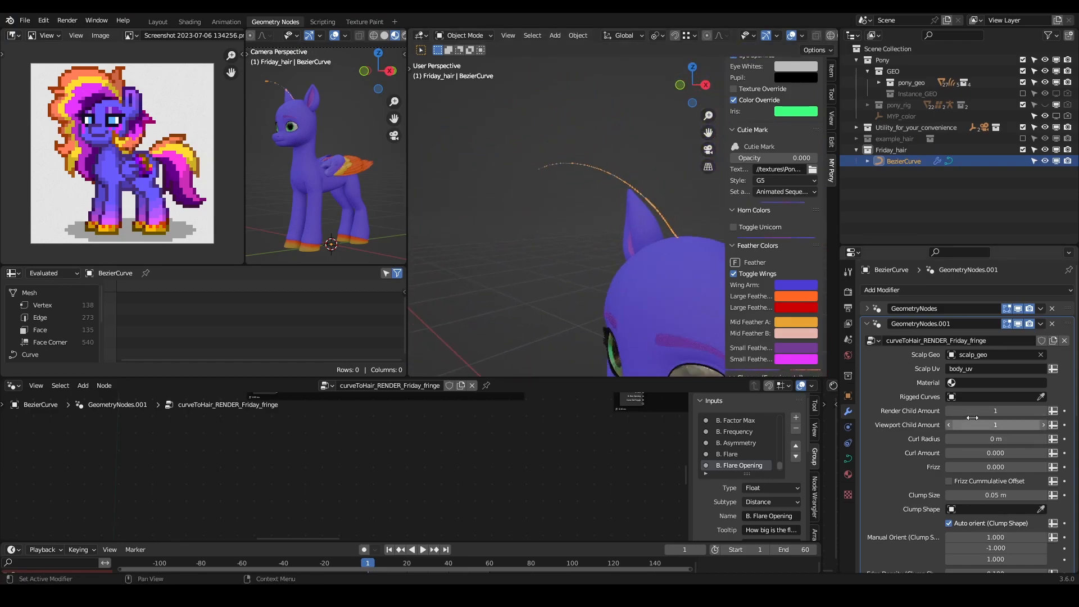
- Set both the Render Child Amount and Viewport Child Amount of the render modifier to 100
left_click(995, 411)
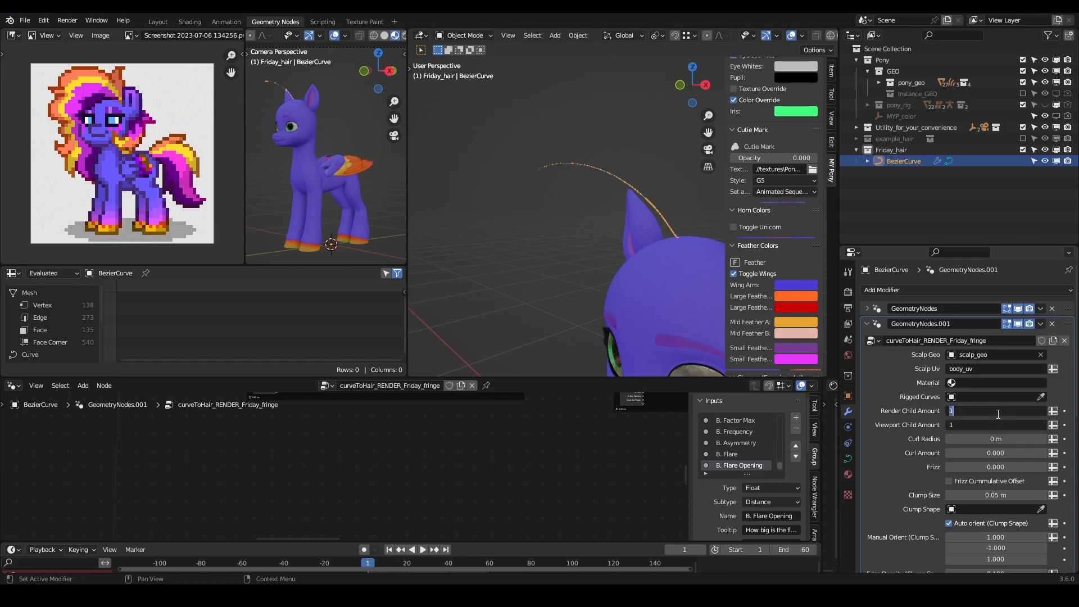
type("100")
key("Return")
middle_click_drag(544, 225, 522, 253)
left_click(537, 250)
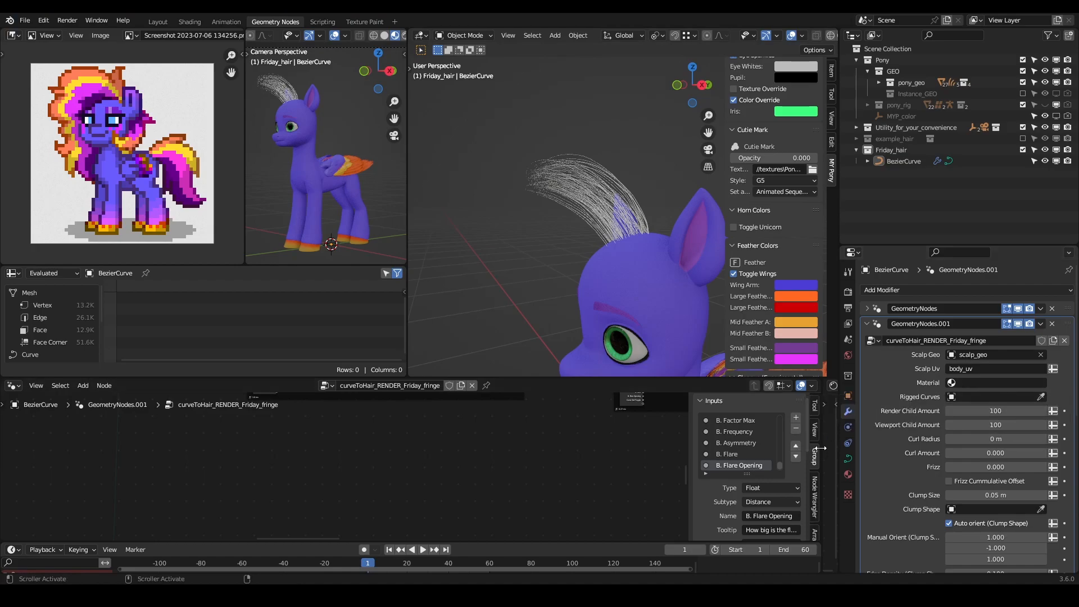
- Enlarge the shader editor and assign the existing hair material to the curve
left_click_drag(822, 447, 602, 446)
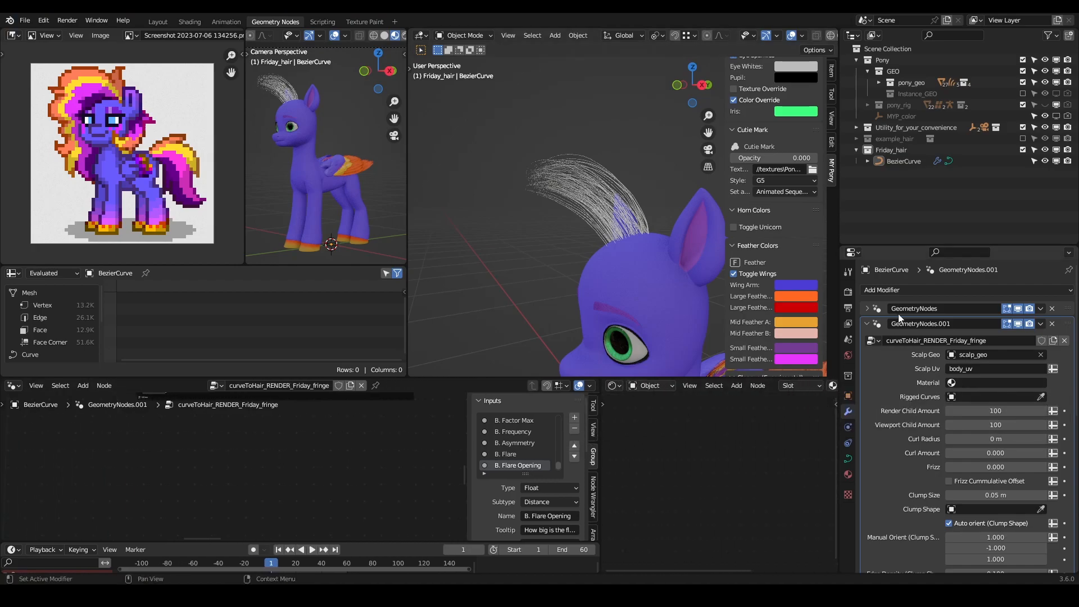
left_click(847, 474)
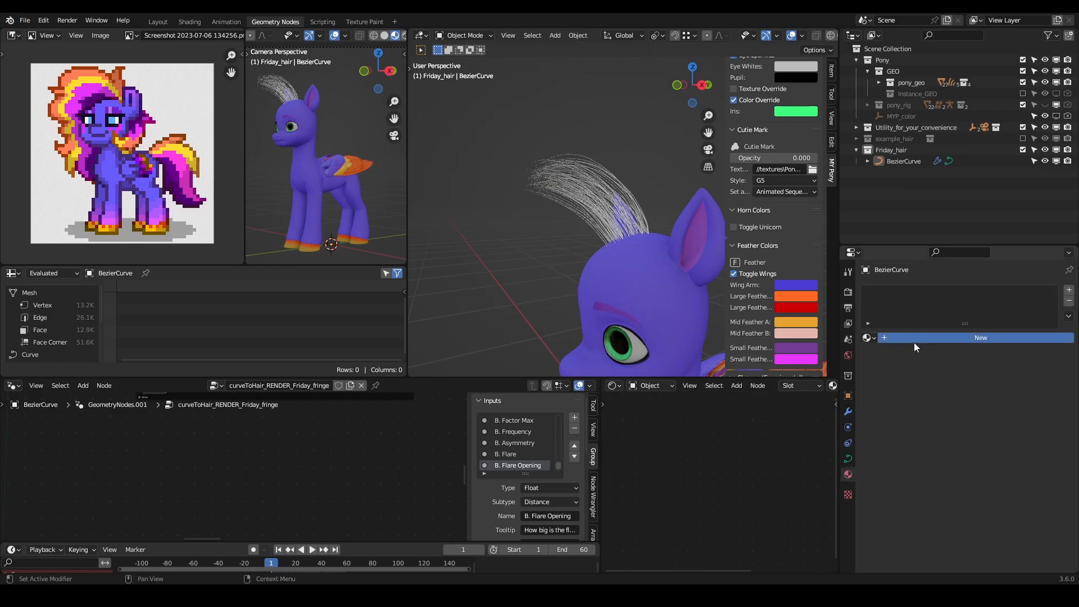
left_click(914, 339)
left_click(868, 338)
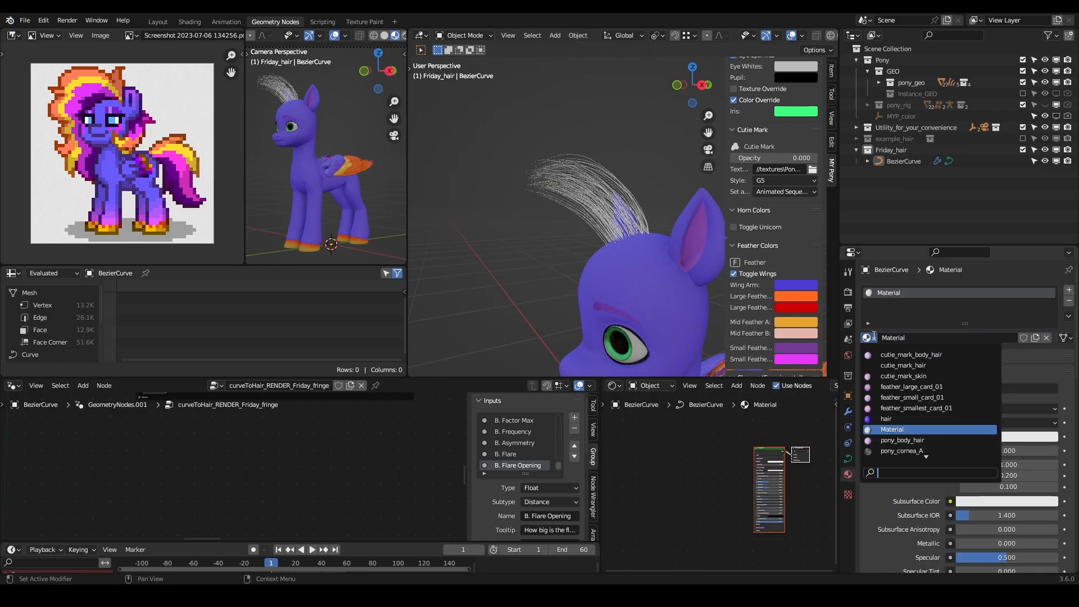
left_click(886, 419)
- Make a single-user copy of the hair material and rename it Friday_hair
left_click(1004, 337)
left_click(914, 337)
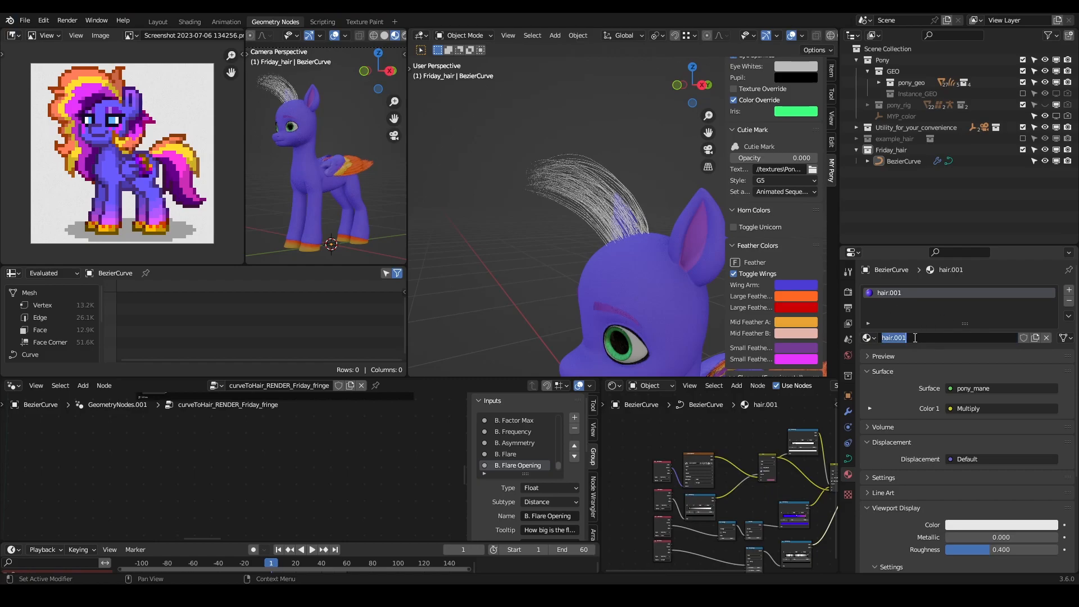
type("Friday_hair")
key("Return")
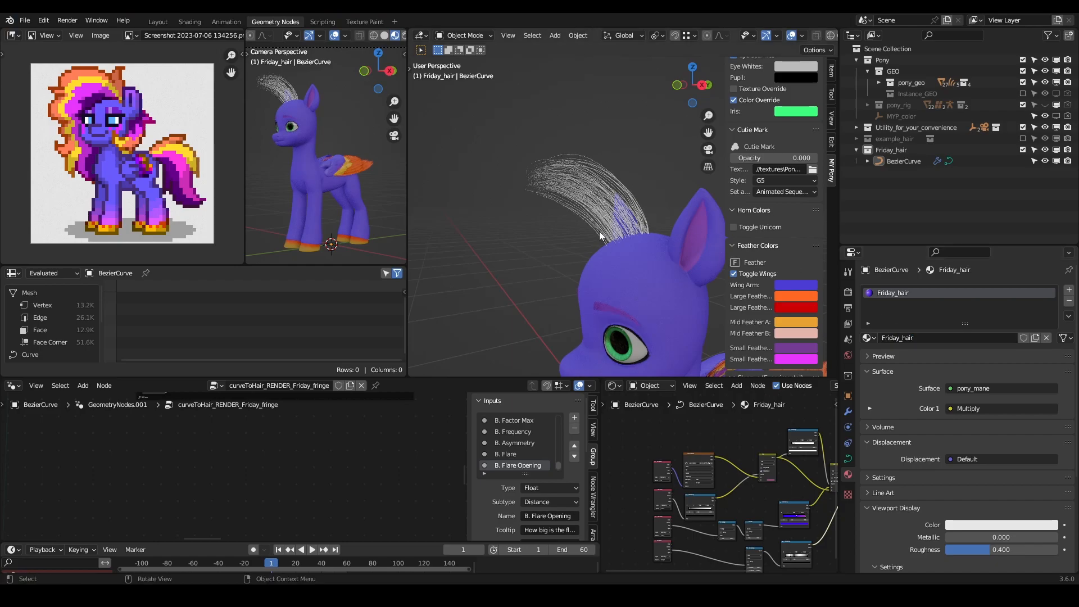
scroll(602, 231, "down", 4)
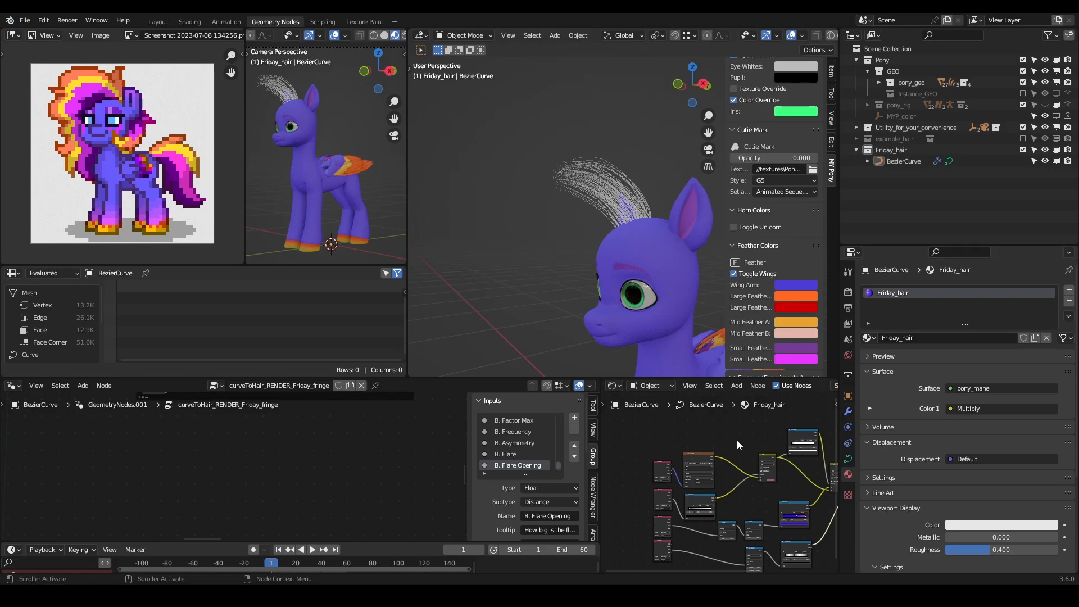
scroll(736, 441, "down", 3)
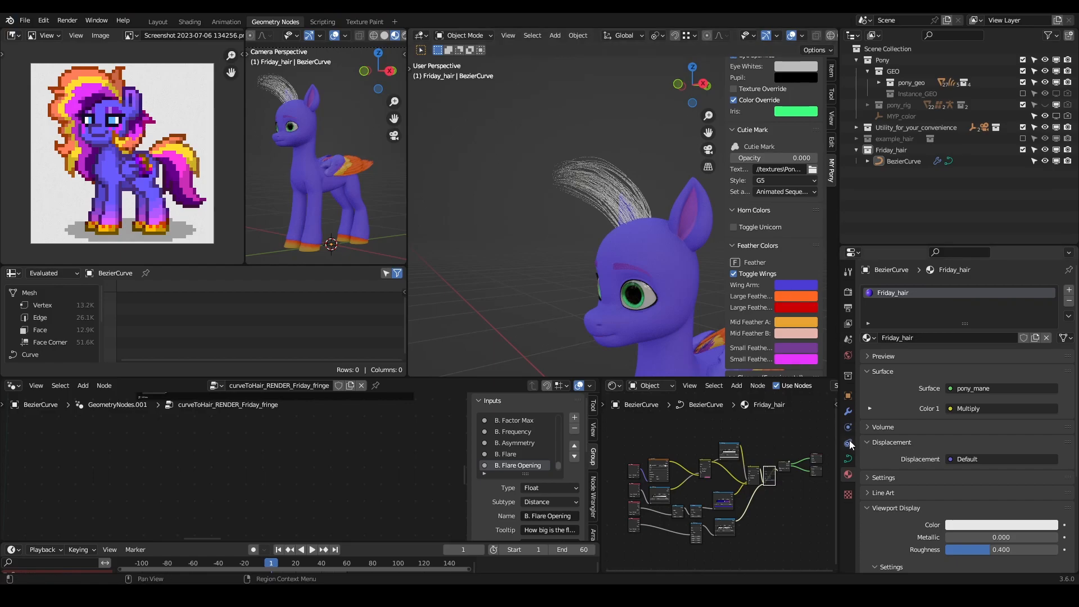
- Set the render modifier's Material input to Friday_hair and select the hair curve
left_click(847, 411)
left_click(993, 381)
type("Fr")
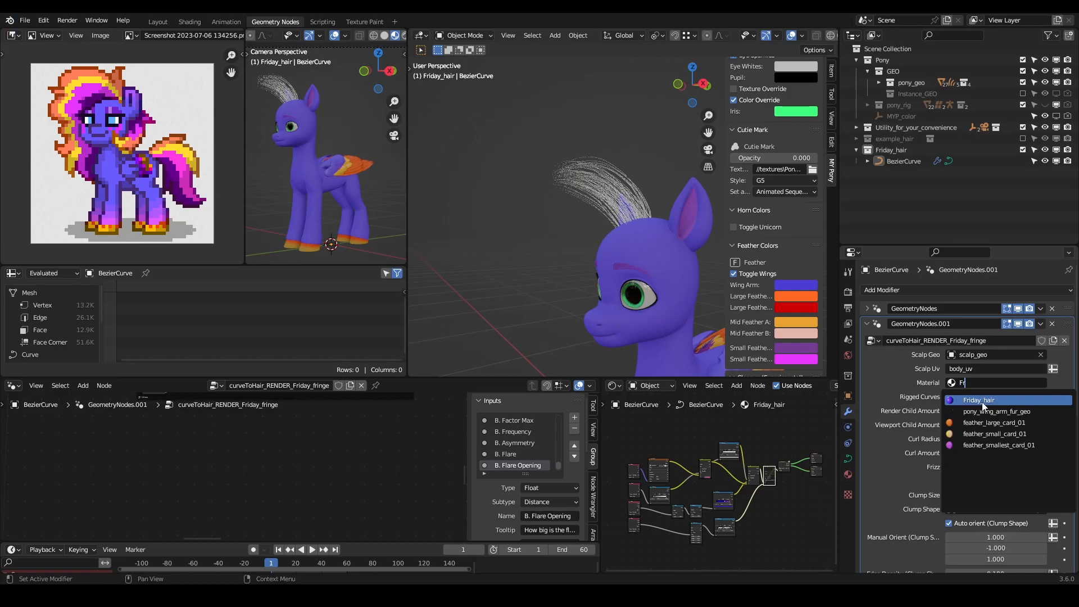
left_click(984, 400)
middle_click_drag(639, 193, 598, 233)
scroll(597, 233, "up", 3)
left_click(597, 208)
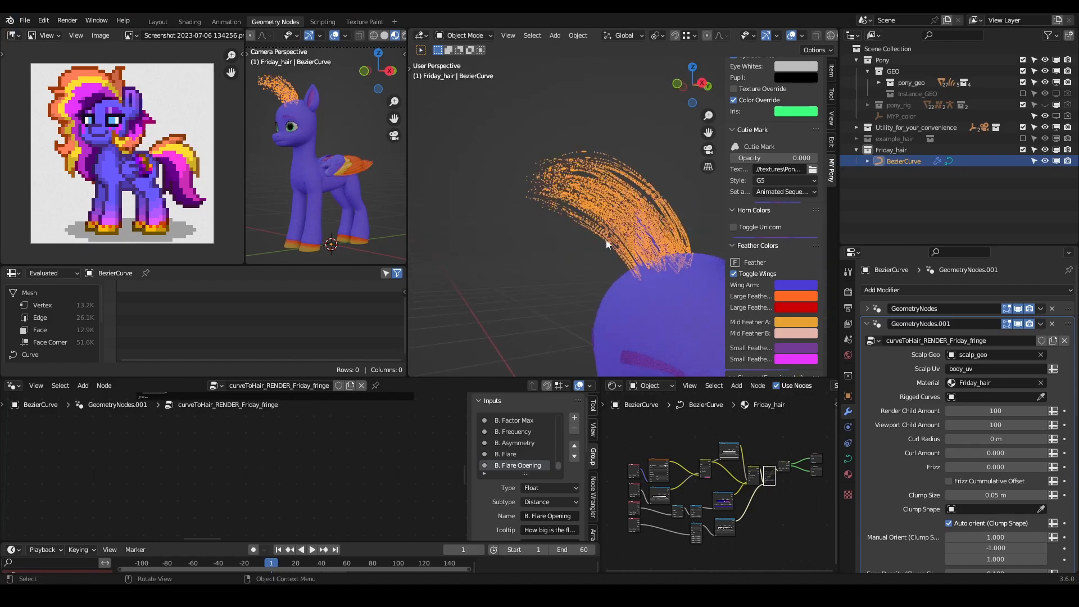
- Shrink the shader editor and hide the overlays and gizmos in the small camera viewport
scroll(900, 433, "down", 5)
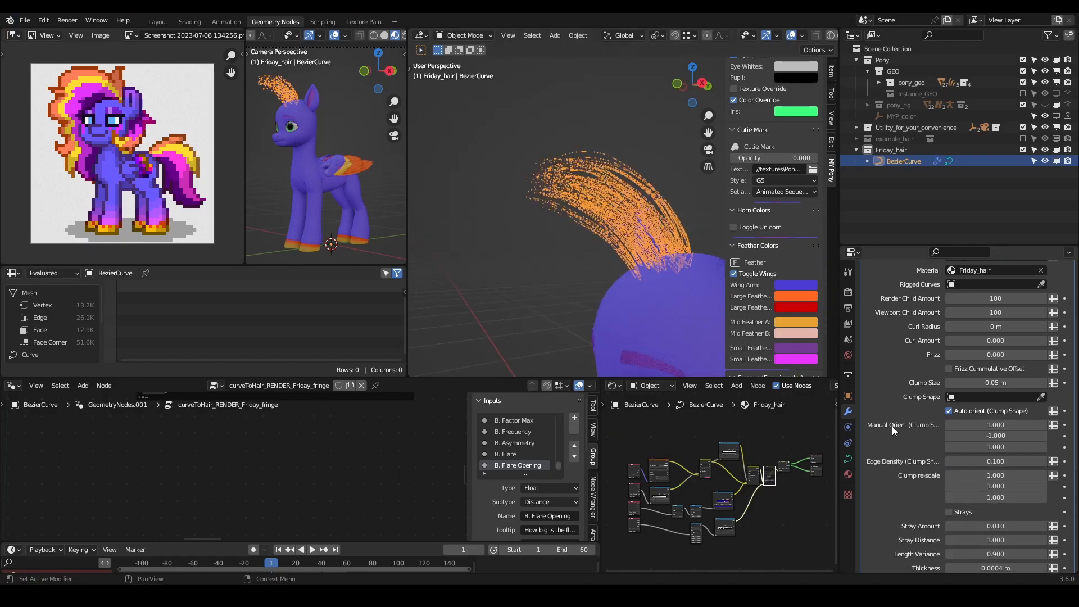
left_click_drag(604, 447, 794, 447)
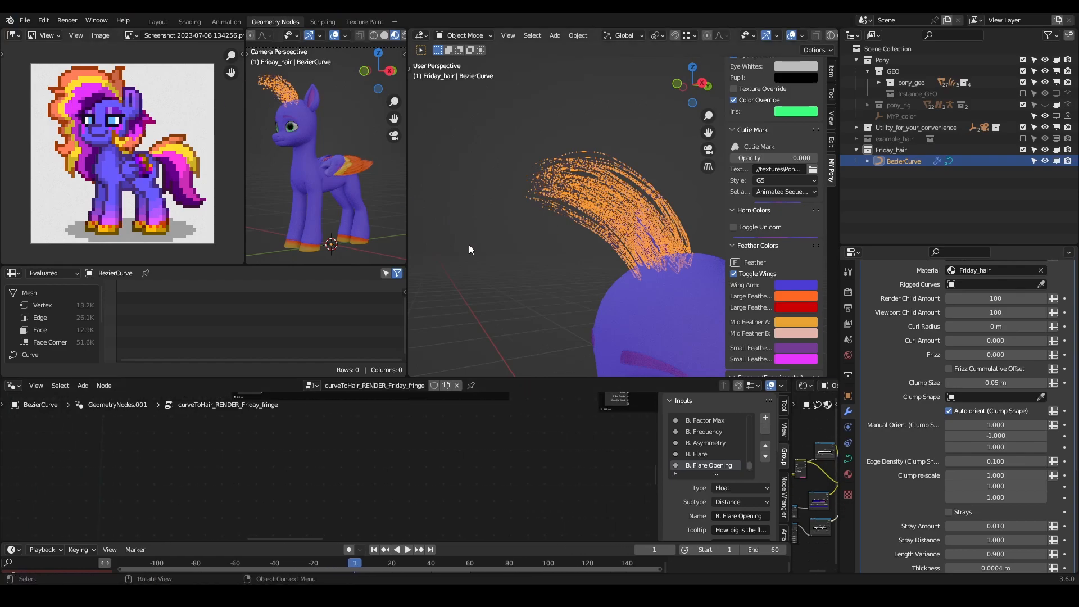
scroll(379, 43, "down", 2)
scroll(376, 48, "up", 1)
left_click(313, 36)
scroll(342, 136, "down", 3)
scroll(335, 139, "up", 4)
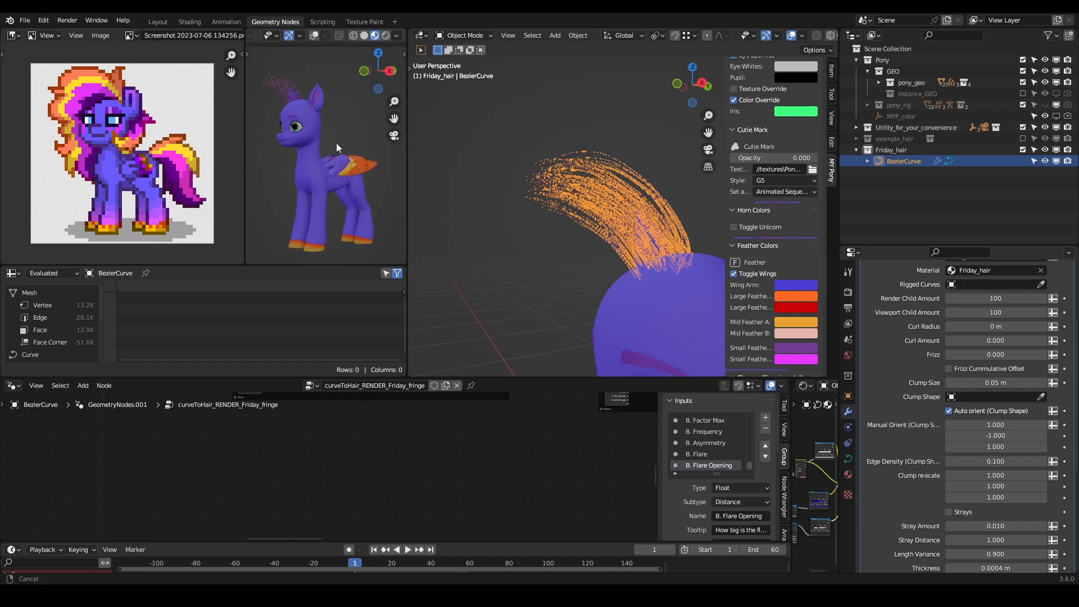
key("t")
key("t")
left_click(288, 36)
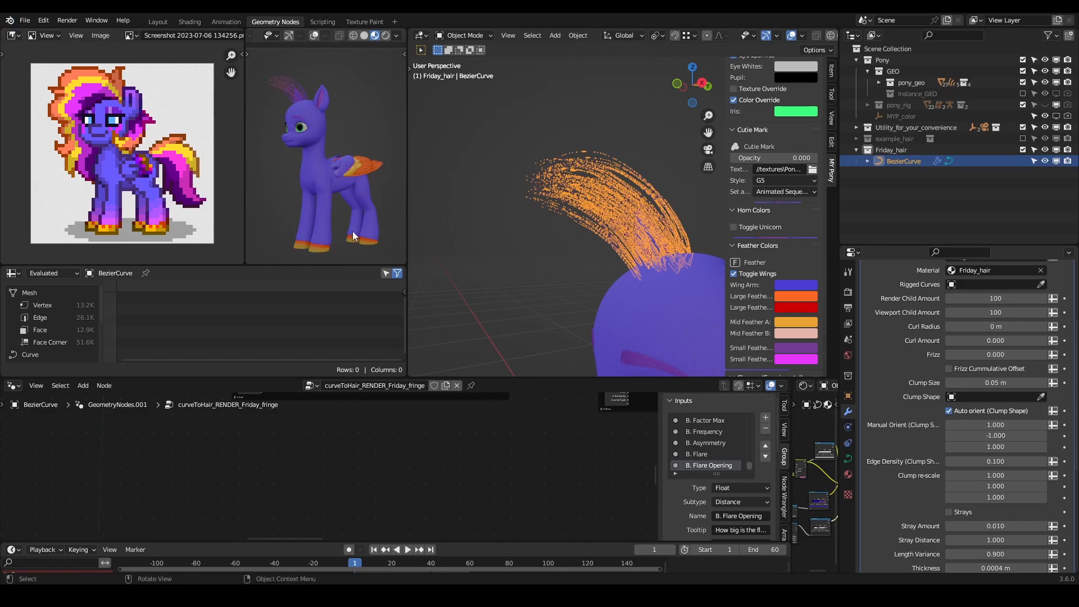
- Enter Edit Mode on the hair curve and extrude its tip into a new control point in front of the face
middle_click_drag(631, 228, 619, 213)
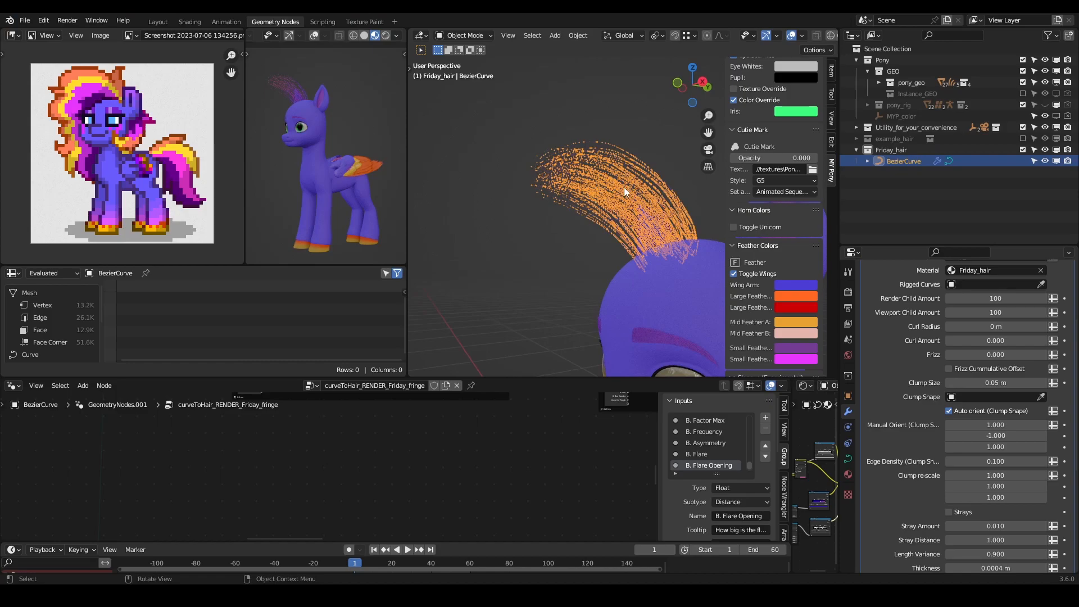
key("Tab")
middle_click_drag(545, 219, 595, 197)
key("g")
left_click(571, 221)
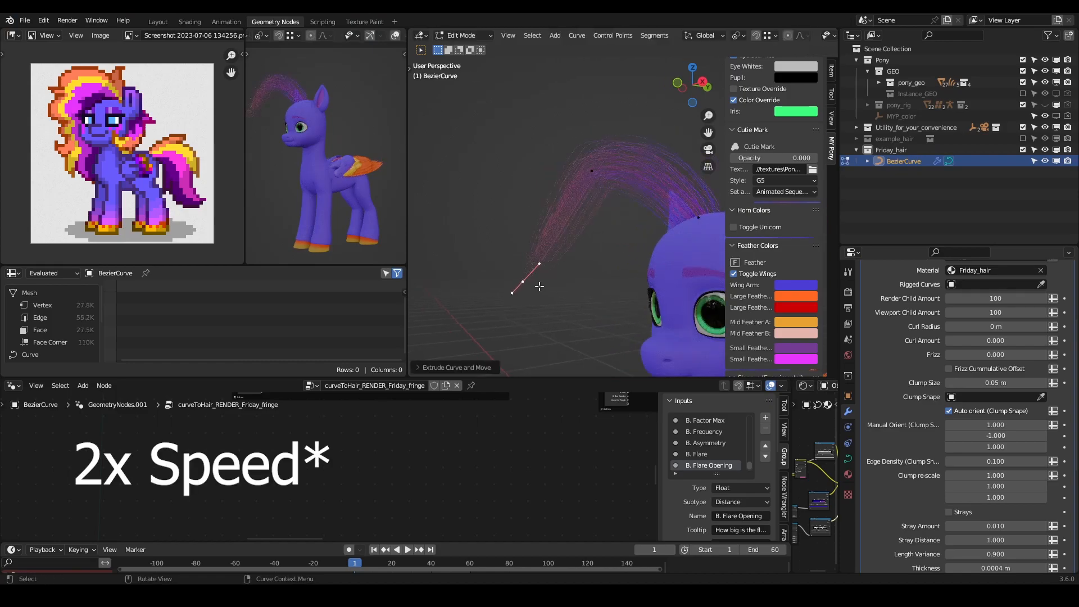
- Rotate and scale the handles of the new tip control point so the fringe arches downward
middle_click_drag(540, 287, 565, 311)
key("r")
left_click(600, 233)
key("e")
left_click(623, 268)
key("s")
left_click(632, 208)
- Reposition the curve's middle control point, and scale, move and rotate the tip control point closer to the muzzle
left_click(606, 191)
key("g")
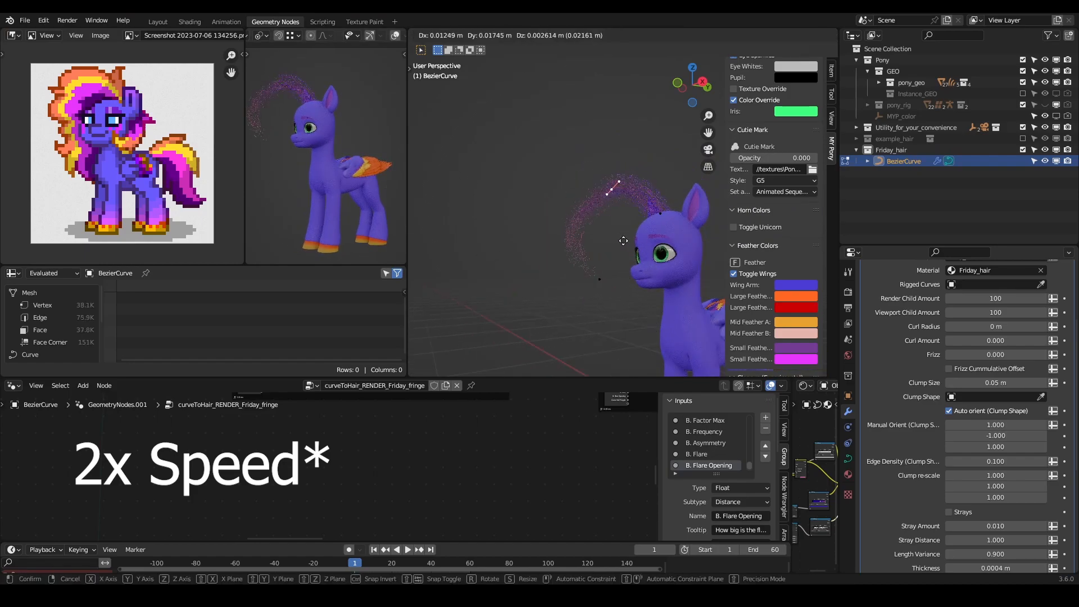
left_click(607, 259)
left_click(599, 282)
key("s")
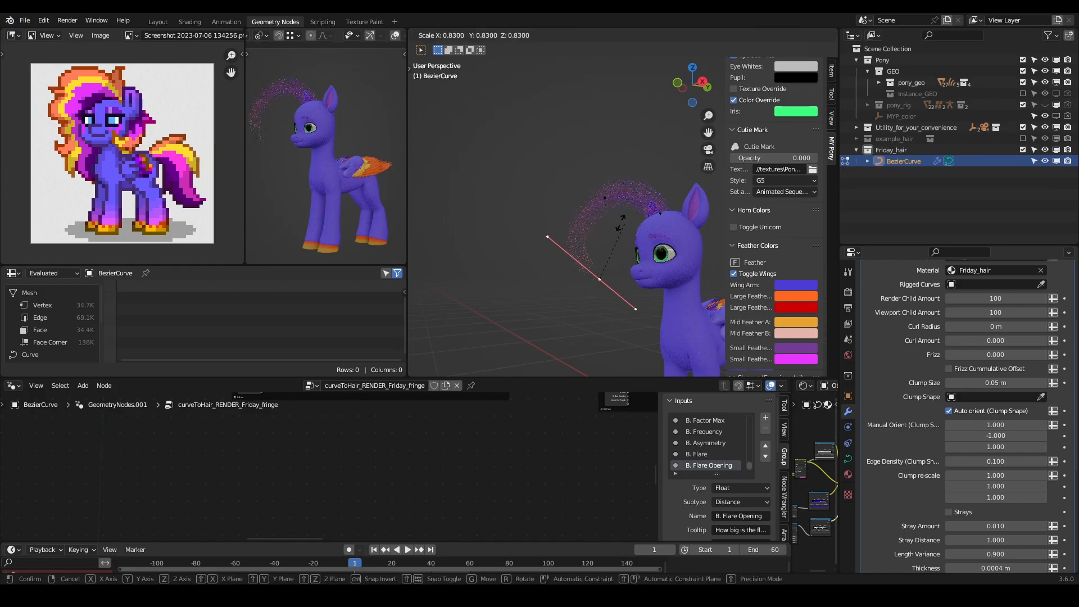
left_click(607, 231)
key("g")
left_click(623, 237)
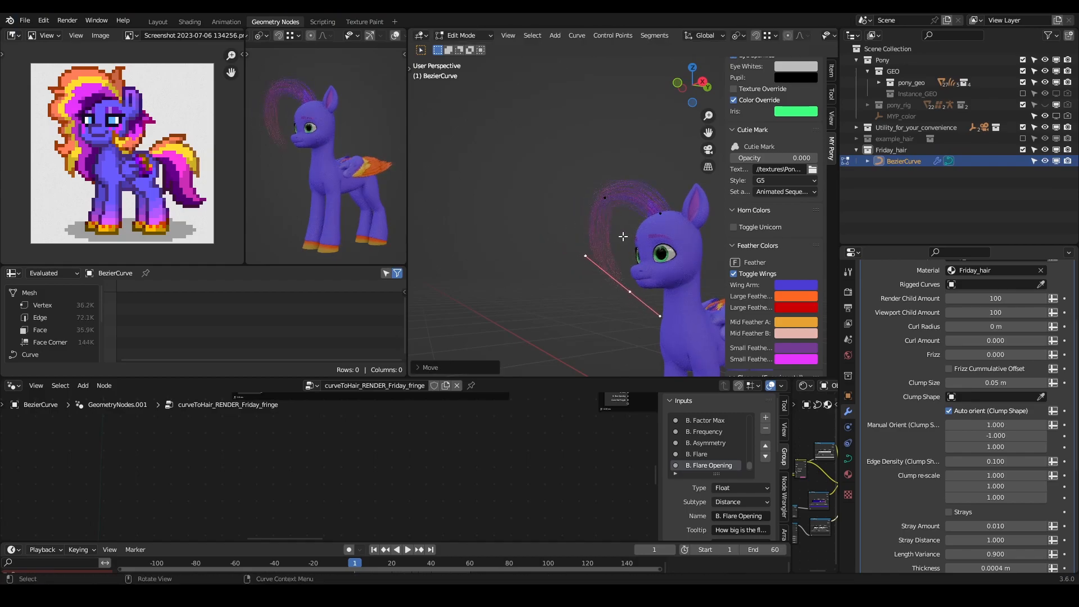
key("r")
left_click(605, 238)
- Adjust the tip control point's position and extrude the curve further down past the muzzle
left_click(659, 215)
middle_click_drag(658, 221, 612, 251)
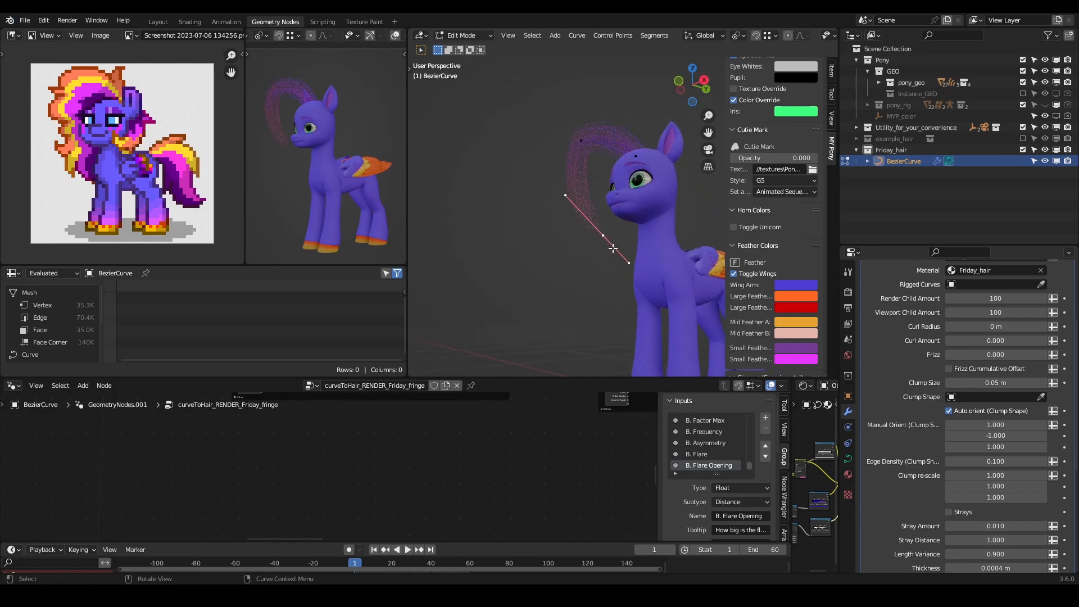
key("r")
right_click(627, 296)
key("g")
left_click(602, 207)
key("e")
left_click(623, 234)
middle_click_drag(625, 236, 629, 272)
left_click(636, 363)
- Rotate, move and scale the newly extruded control point to continue the strand's bend below the muzzle
left_click(606, 258)
key("r")
left_click(658, 273)
key("g")
left_click(649, 285)
key("s")
left_click(629, 245)
- Rotate and move the lowest control point so the strand's end hangs in front of the chest
left_click(581, 216)
key("r")
left_click(639, 298)
key("g")
left_click(634, 288)
middle_click_drag(562, 246, 530, 227)
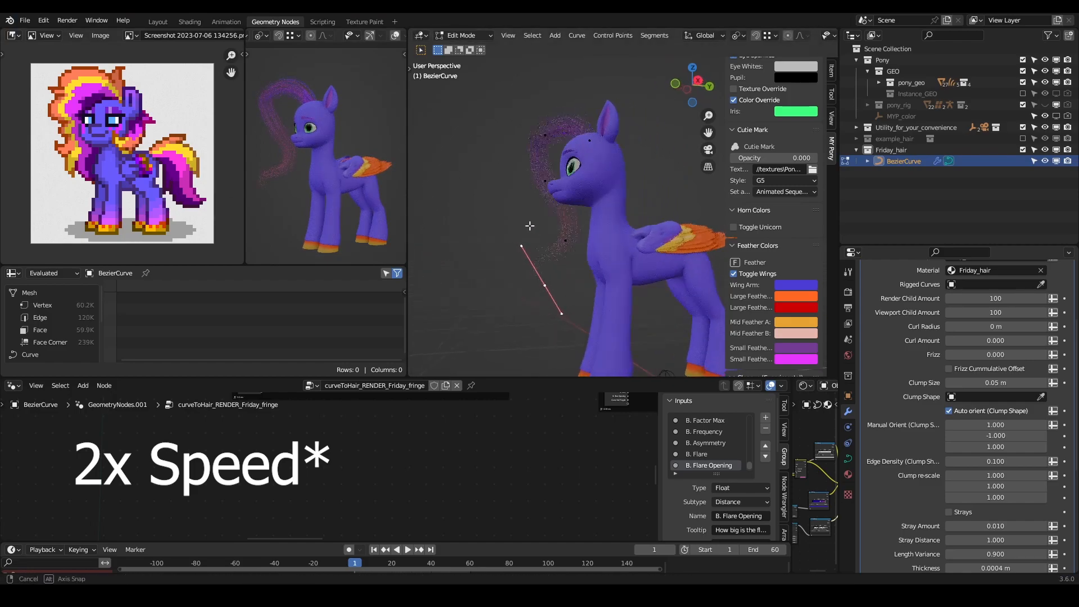
key("g")
left_click(599, 331)
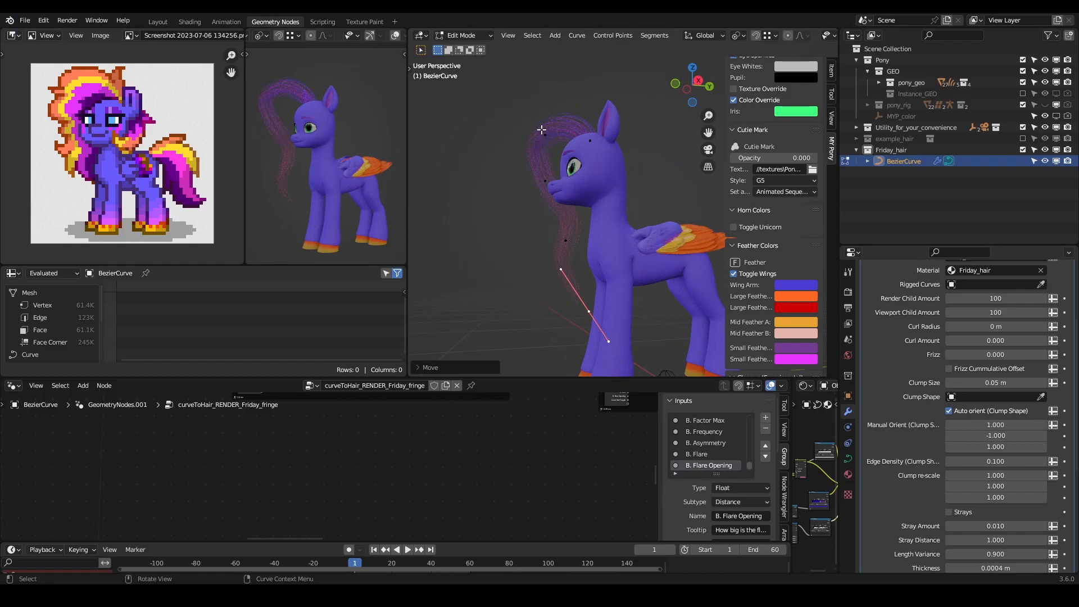
- Move the strand's second and third control points closer to the forehead and muzzle
middle_click_drag(471, 190, 558, 173)
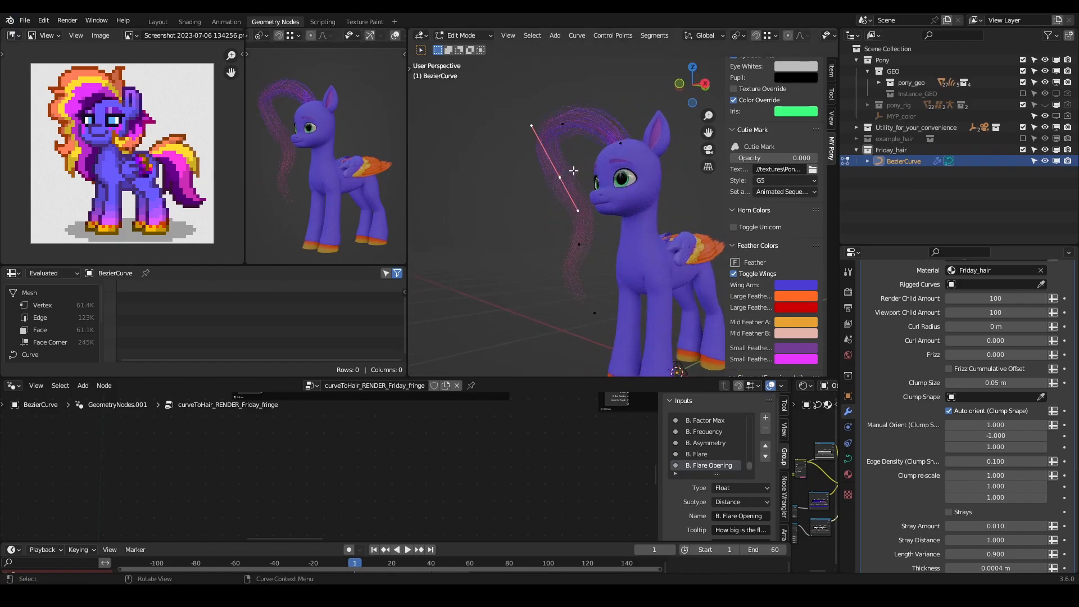
key("g")
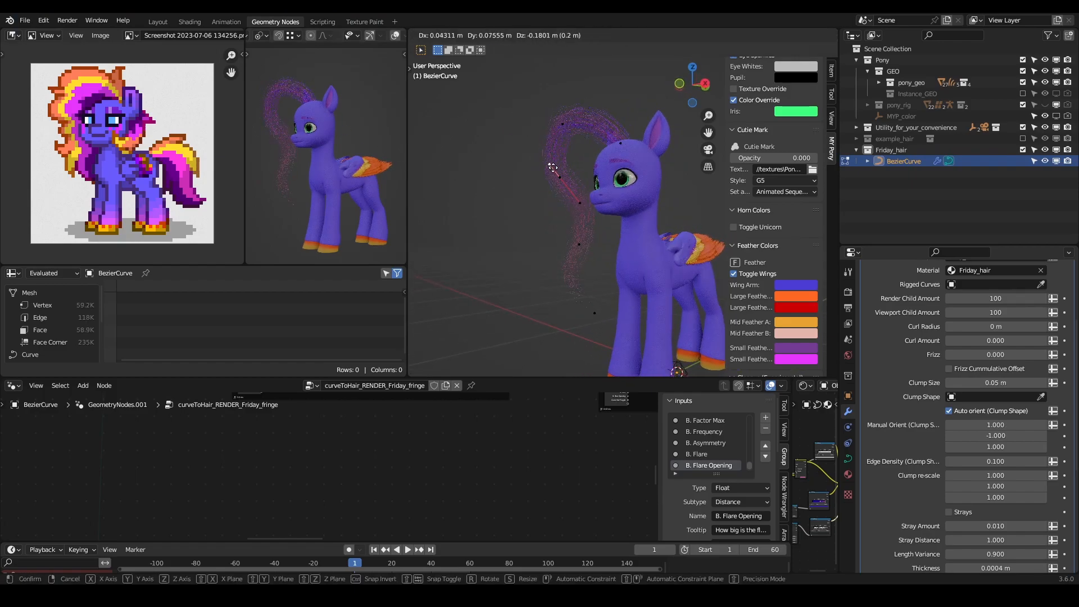
left_click(553, 168)
key("g")
left_click(593, 142)
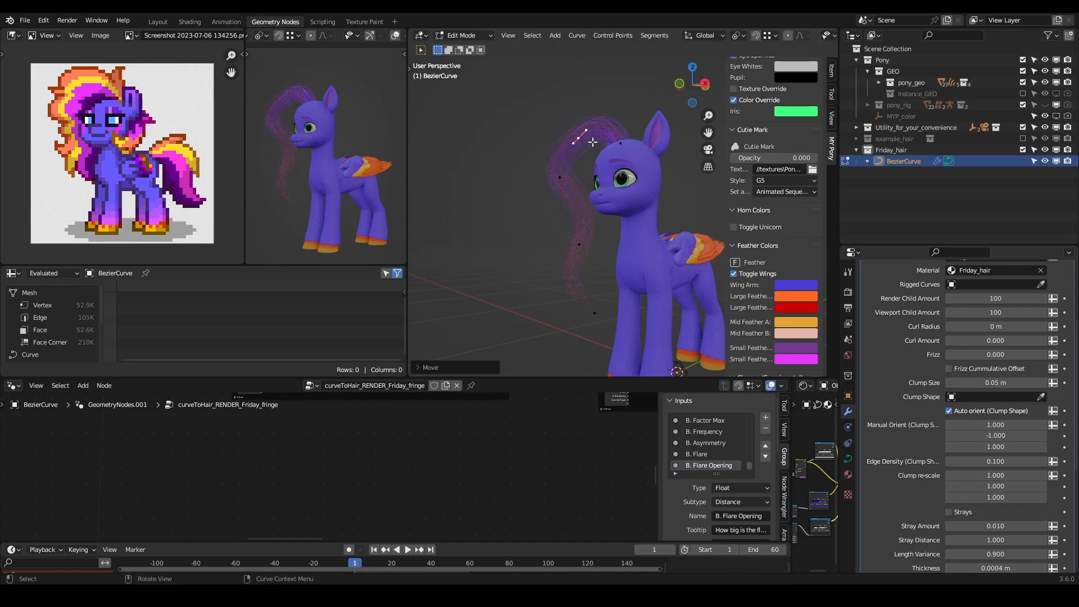
key("g")
left_click(558, 174)
key("g")
left_click(576, 209)
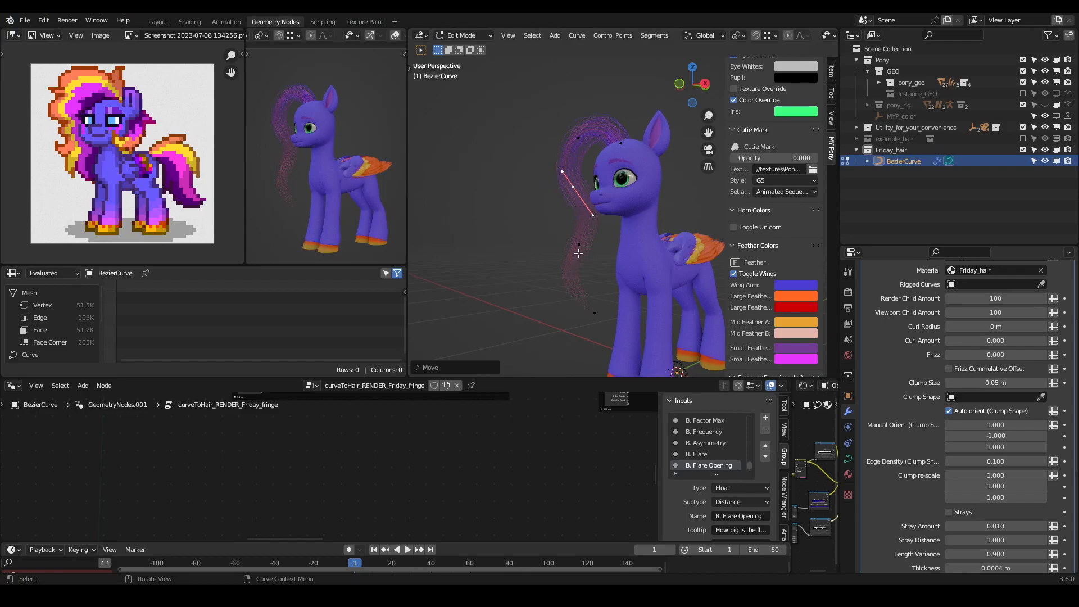
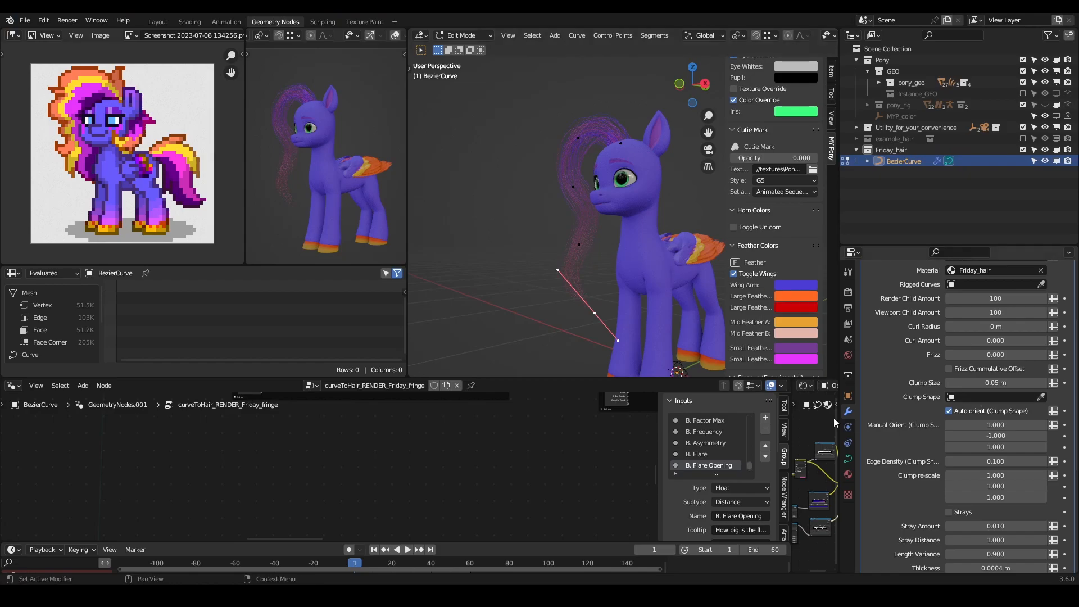
- Reshape the Child Curves clump profile so it tapers smoothly toward the tip, and set the Clump Size to 0.062 m
scroll(463, 443, "down", 13)
scroll(326, 477, "down", 5)
middle_click_drag(278, 484, 419, 423)
scroll(318, 501, "up", 14)
scroll(592, 471, "up", 12)
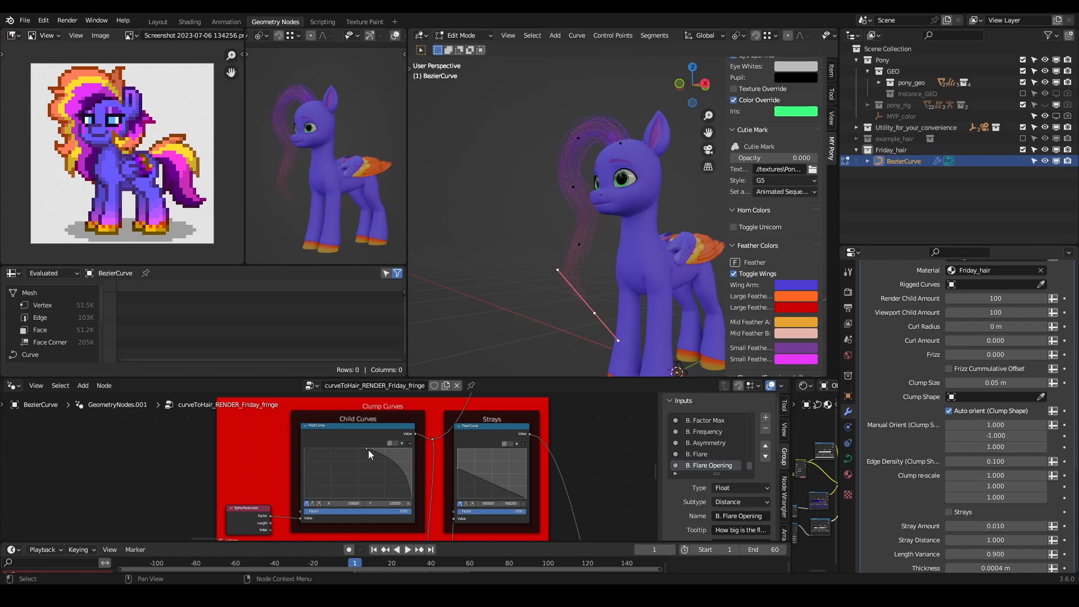
left_click_drag(369, 450, 362, 463)
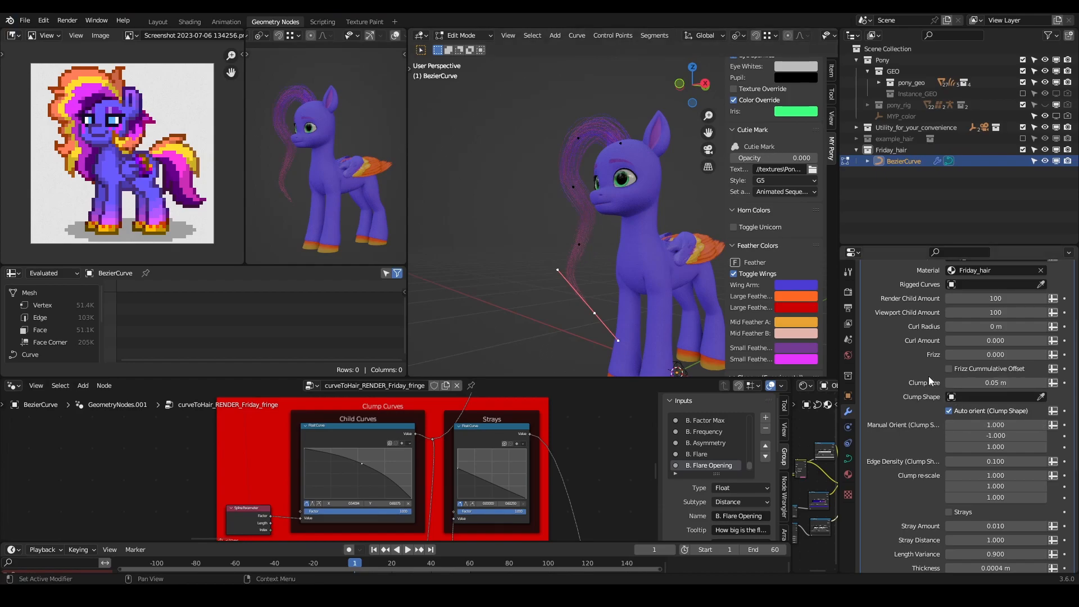
scroll(930, 382, "up", 2)
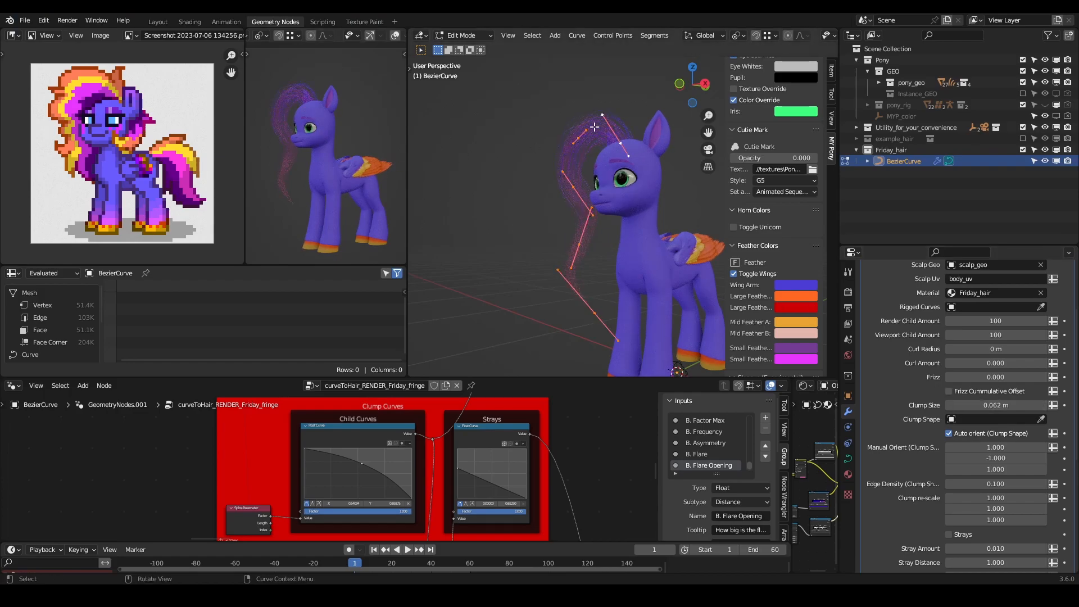
- Duplicate the whole fringe strand and place the copy beside the original on the forehead
middle_click_drag(555, 133, 621, 211)
key("shift+d")
left_click(643, 258)
- Rotate and move the duplicate strand's root control point so it leaves the forehead at a different angle
scroll(623, 210, "up", 5)
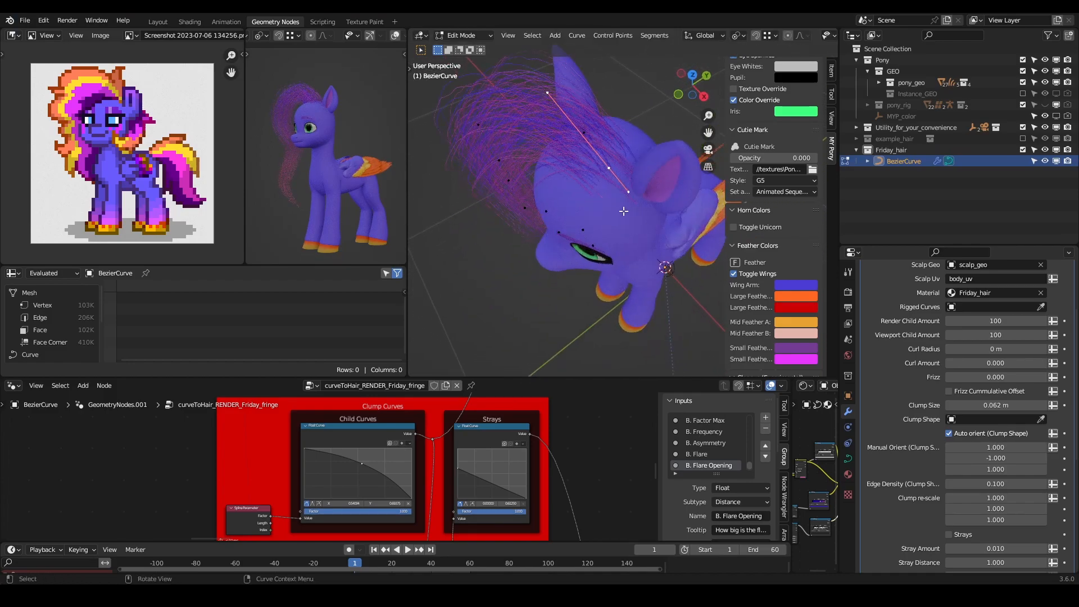
key("n")
middle_click_drag(635, 213, 612, 320)
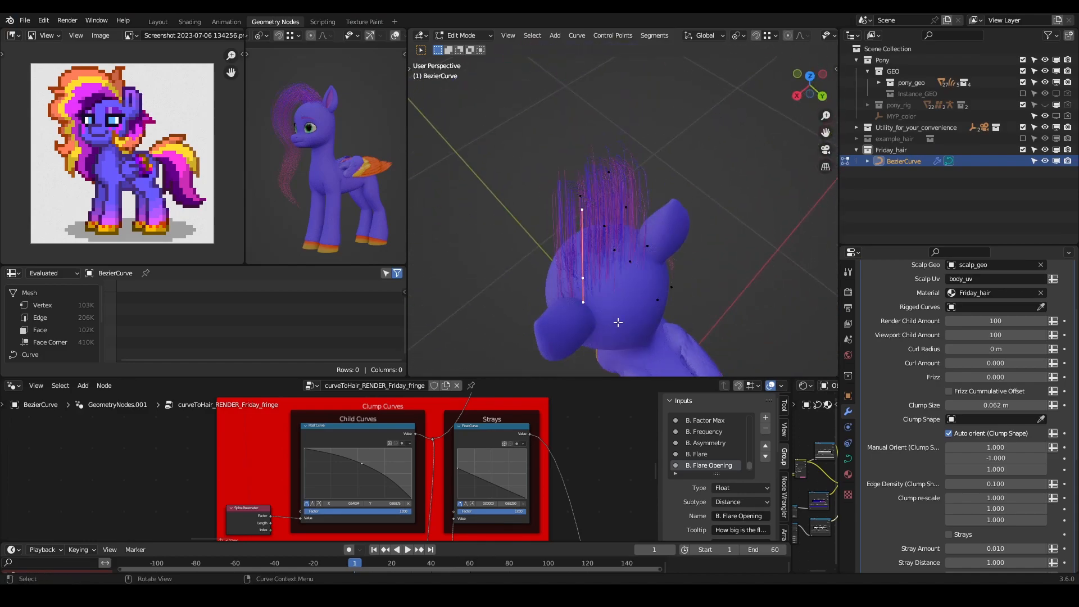
key("r")
left_click(640, 283)
key("g")
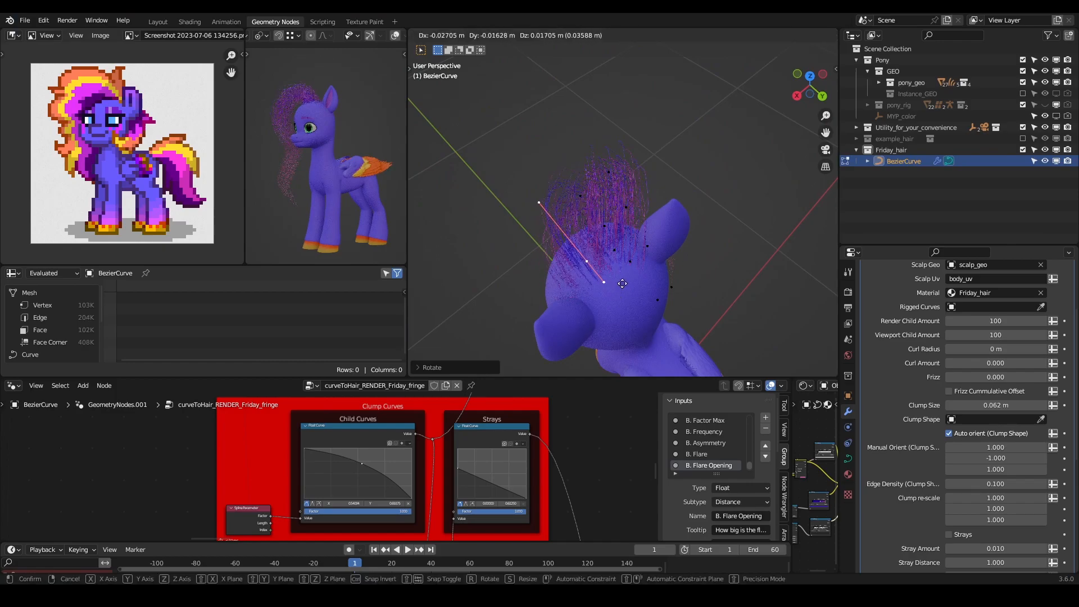
left_click(644, 269)
- Move the duplicate strand's control points at and below the muzzle so it falls beside the first strand
mouse_move(635, 275)
middle_mouse_down()
mouse_move(673, 248)
mouse_move(639, 168)
mouse_move(652, 183)
mouse_move(693, 176)
mouse_move(580, 169)
mouse_move(525, 191)
mouse_move(627, 173)
mouse_move(666, 267)
mouse_move(651, 281)
middle_mouse_up()
key("g")
left_click(687, 176)
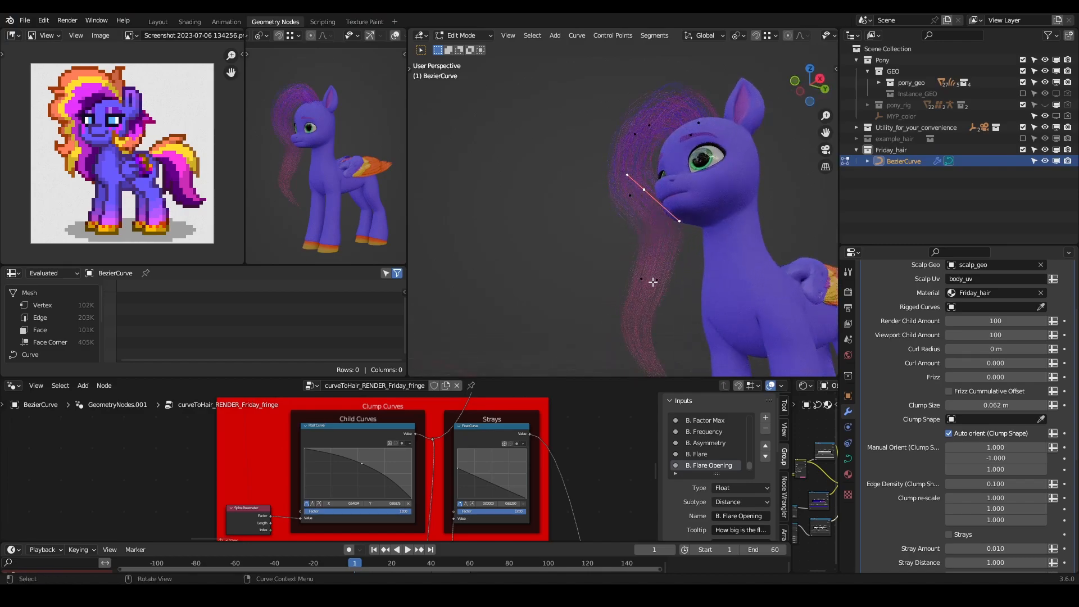
key("g")
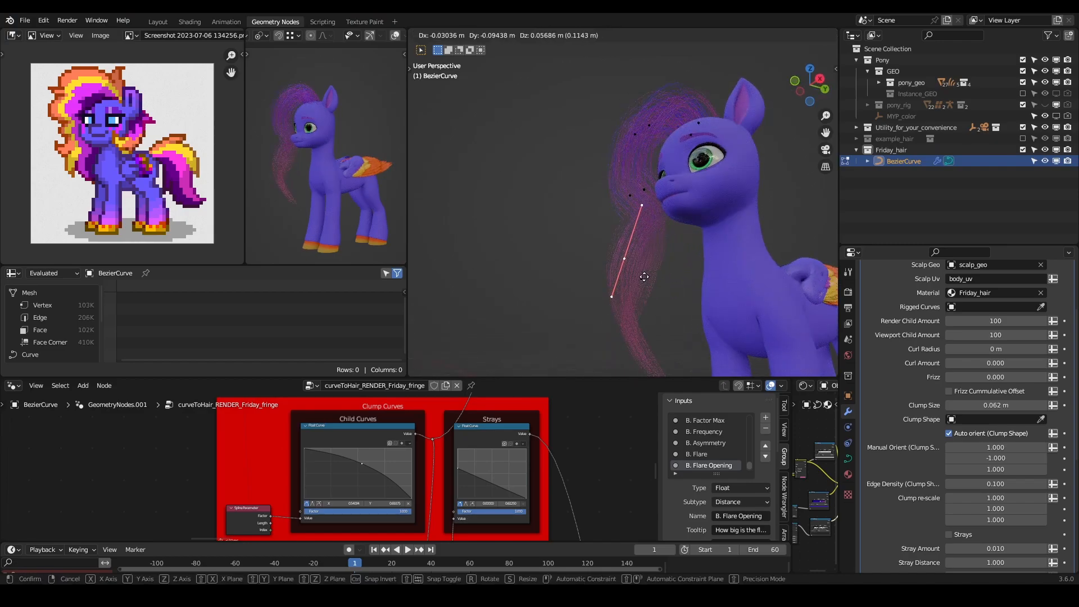
left_click(669, 279)
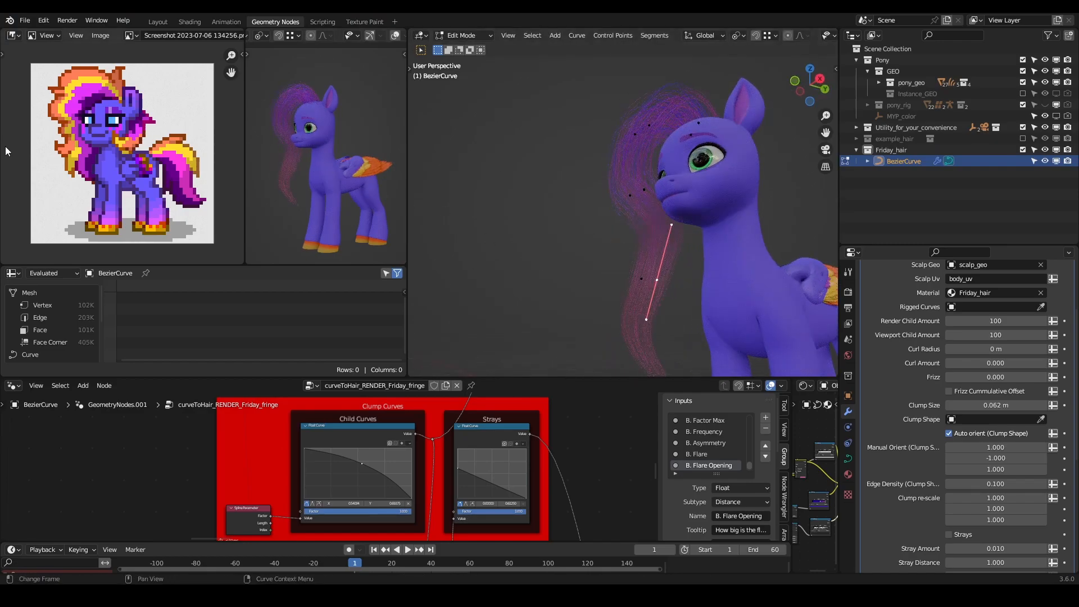
- Move and rotate the duplicate strand's tip control point so the end flicks forward away from the chest
middle_click_drag(599, 329, 579, 260, "shift")
key("g")
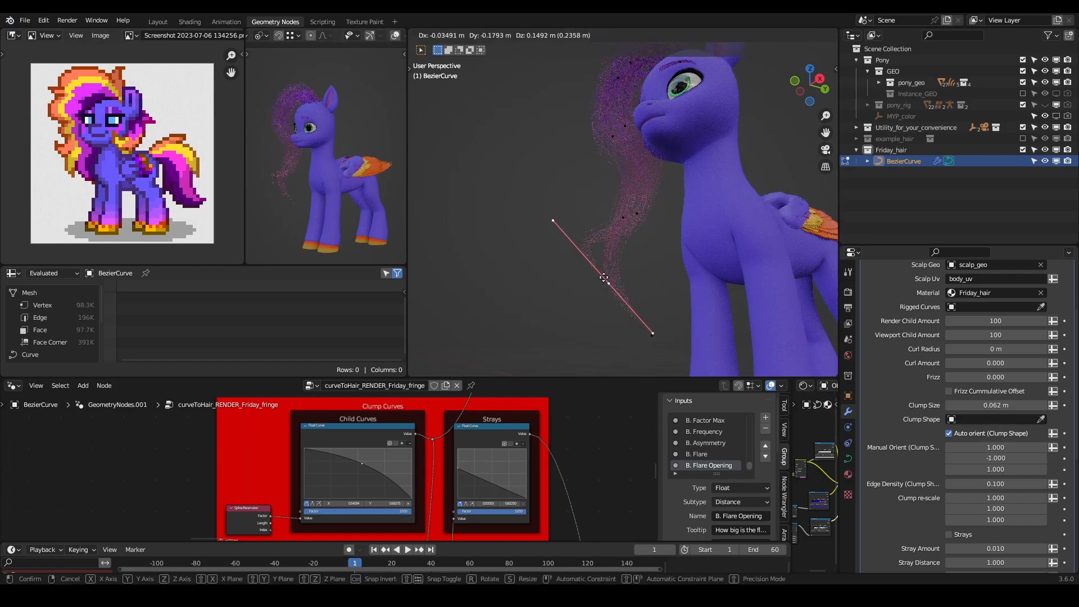
left_click(617, 283)
key("r")
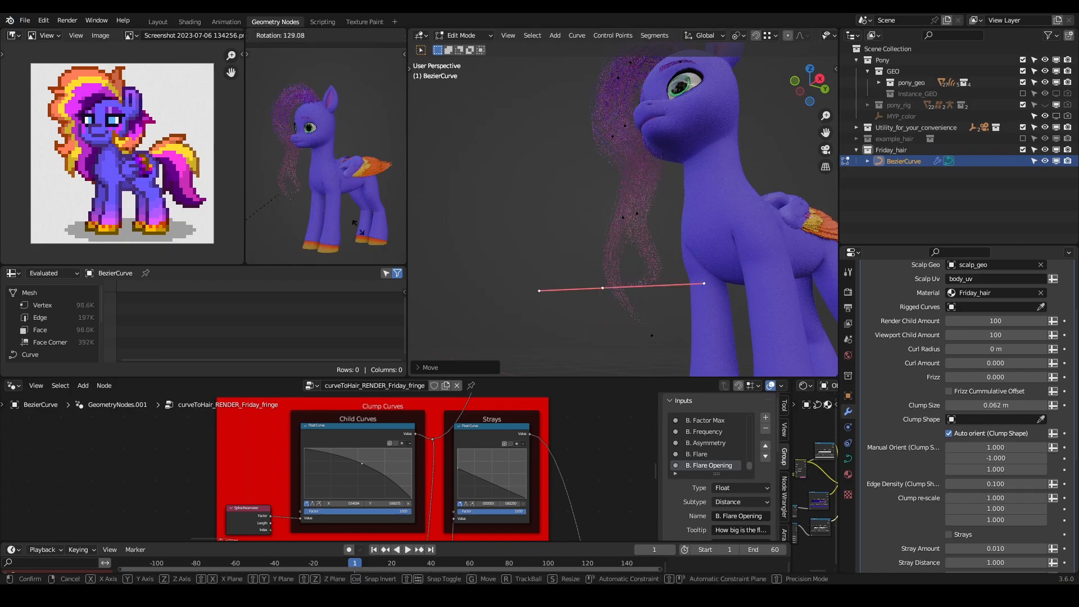
left_click(364, 216)
key("g")
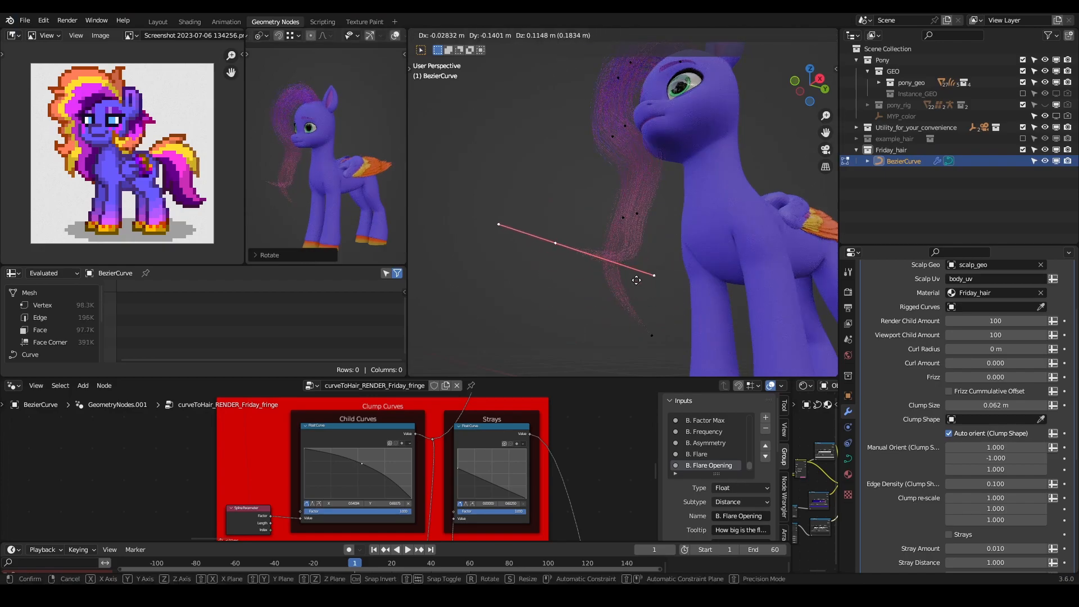
right_click(631, 279)
key("g")
left_click(385, 187)
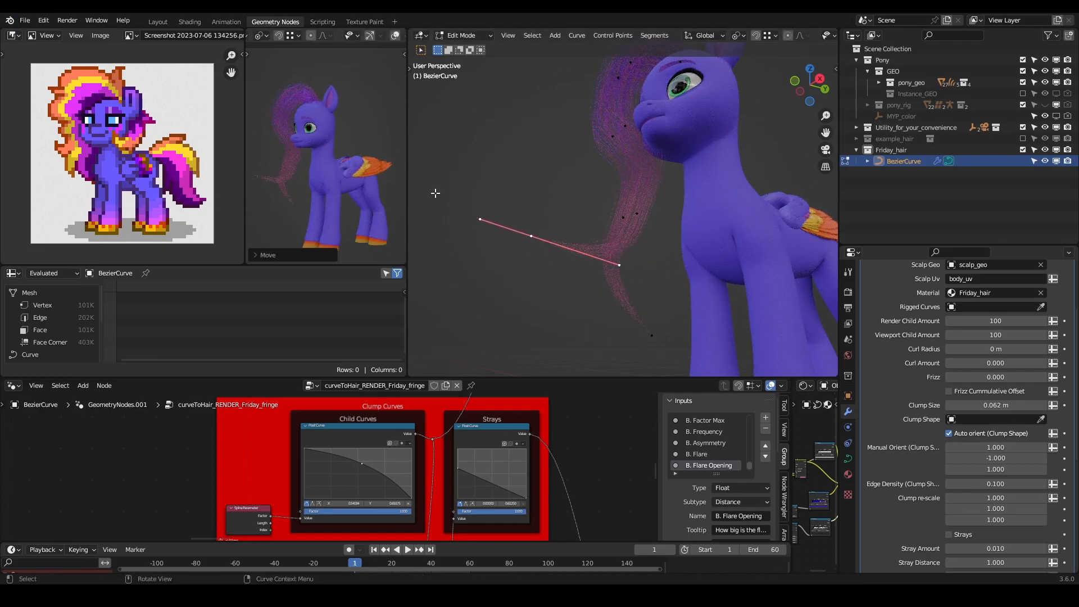
- Move the control point above the tip, and move and scale down the tip point to shorten the forward flick
key("g")
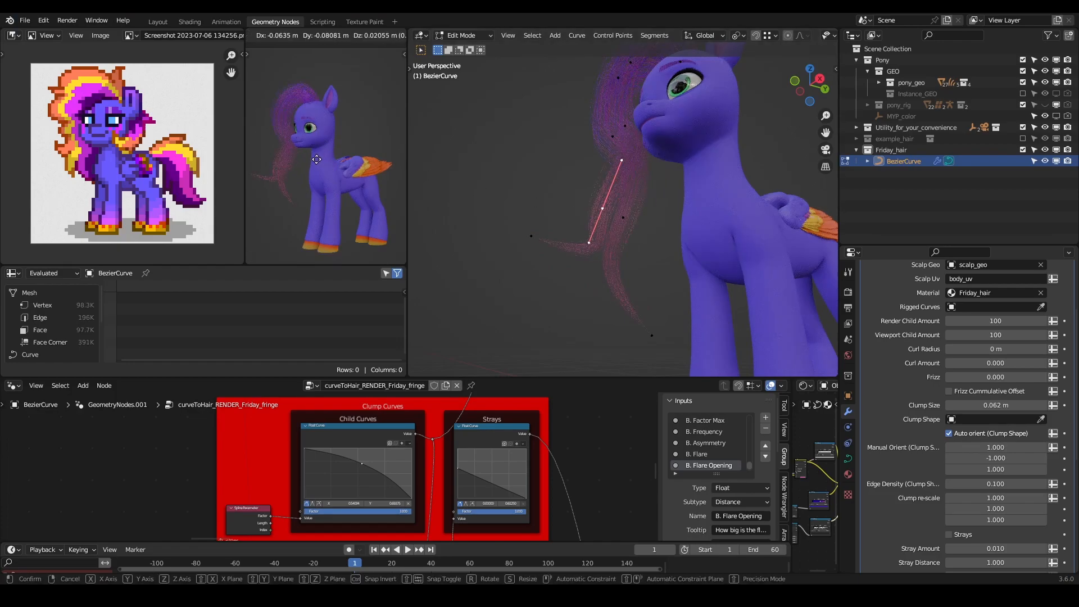
left_click(316, 163)
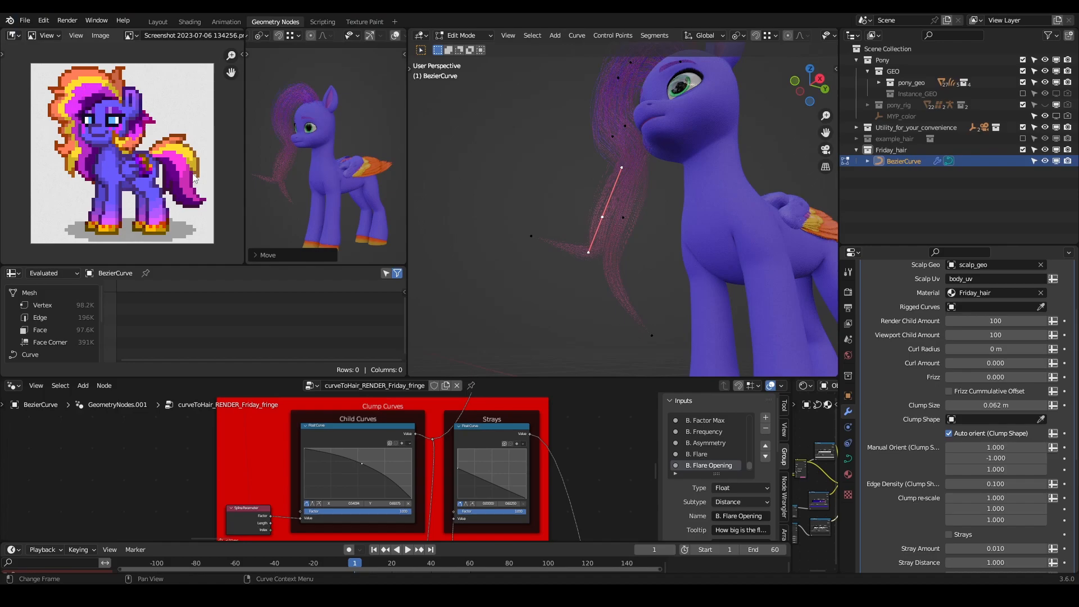
middle_click_drag(608, 249, 627, 276)
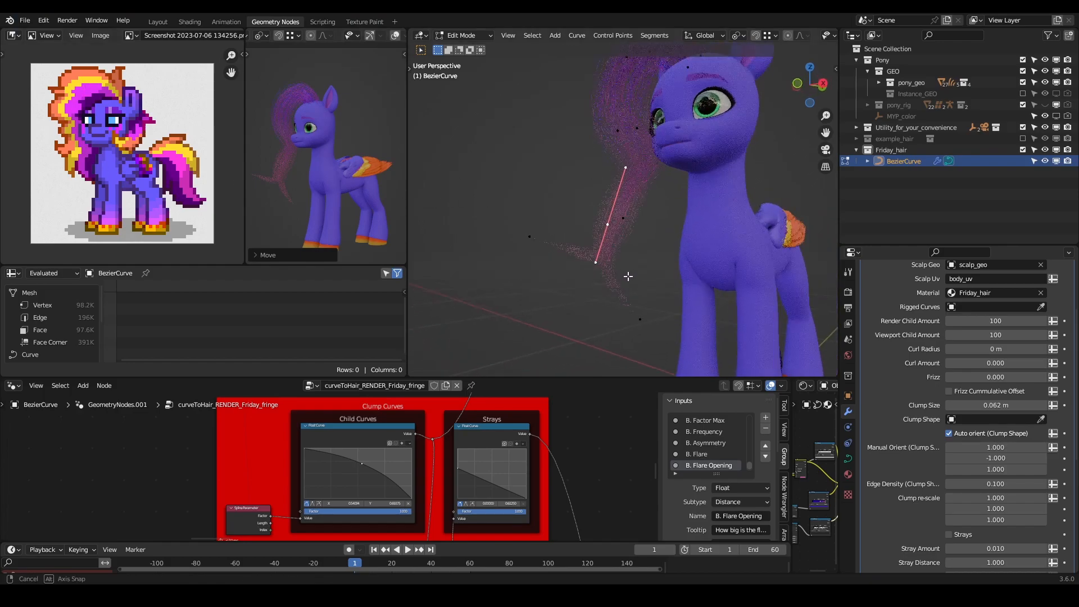
key("g")
left_click(576, 258)
key("s")
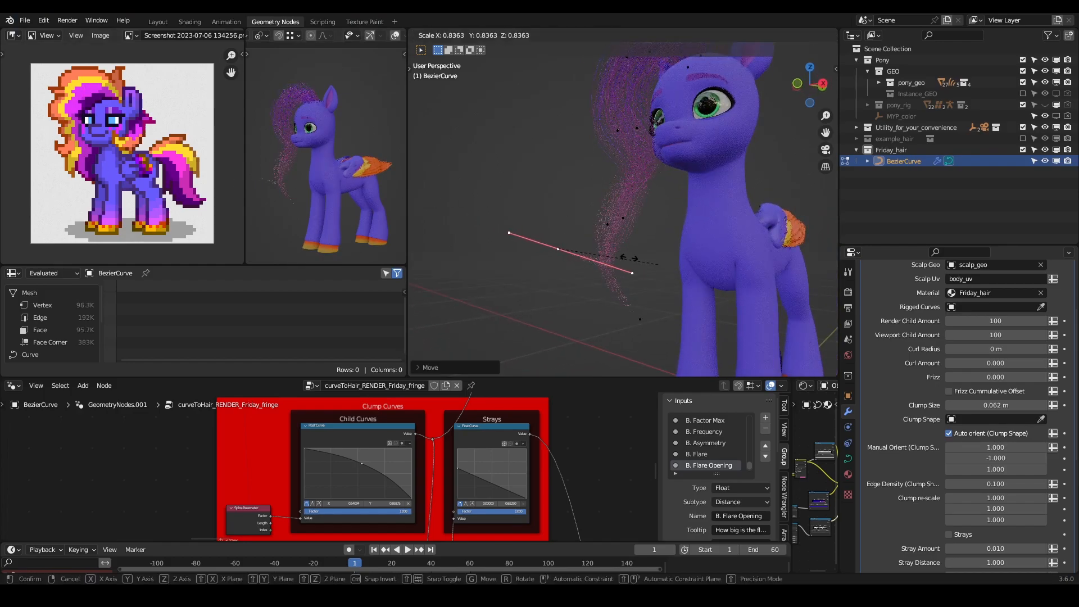
left_click(610, 251)
- Rotate and move the strand's end control point to refine how the tip curves in front of the chest
middle_click_drag(609, 250, 714, 264)
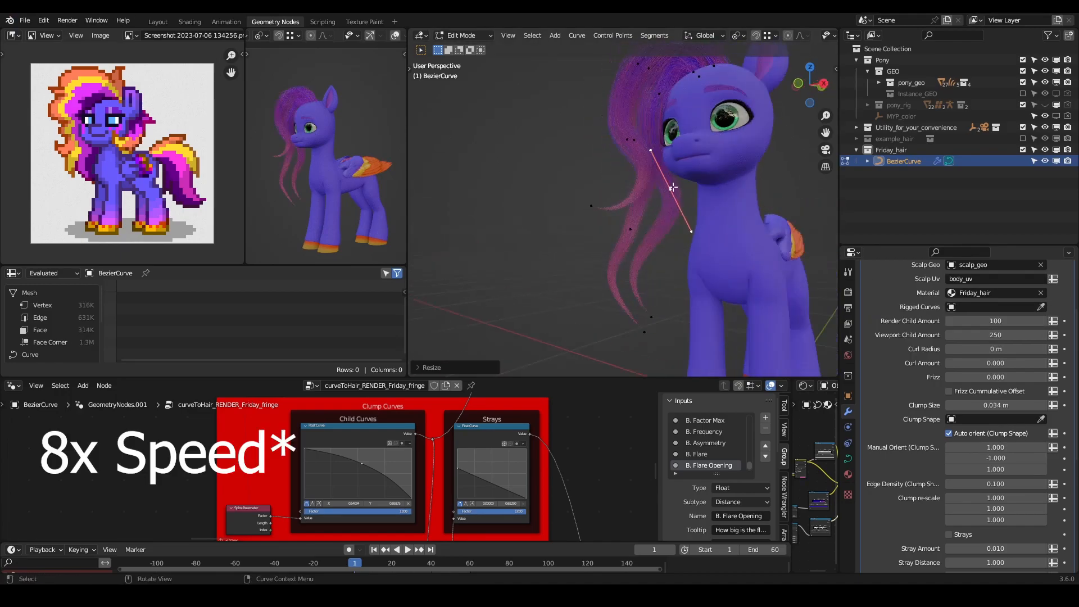
middle_click_drag(629, 236, 708, 242)
scroll(663, 239, "down", 3)
key("r")
left_click(607, 324)
key("g")
left_click(608, 315)
scroll(597, 275, "up", 3)
middle_click_drag(663, 281, 553, 276)
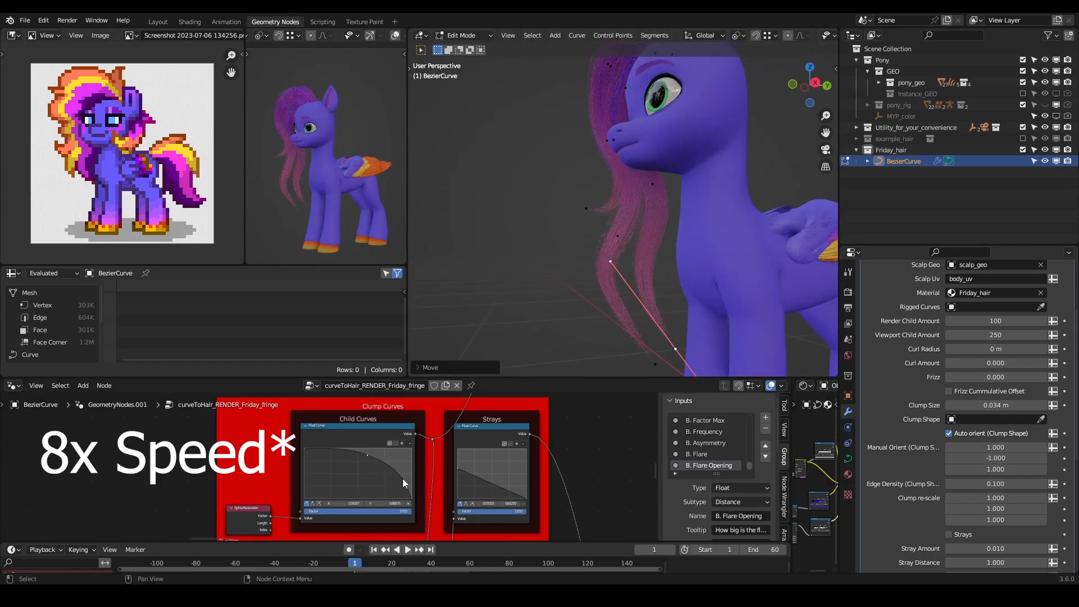
- Reshape the Child Curves profile so the clumps stay full and narrow sharply near the tips
left_click(408, 504)
left_click_drag(368, 455, 376, 450)
scroll(663, 169, "down", 4)
- Duplicate a fringe strand and place the copy next to the existing strands
middle_click_drag(663, 169, 698, 121)
scroll(674, 169, "up", 2)
left_click(641, 196)
middle_click_drag(643, 216, 638, 168)
key("shift+d")
left_click(624, 269)
- Move and rotate the new strand's control points to give its lower part a different bend
scroll(635, 197, "up", 4)
key("g")
left_click(646, 258)
key("r")
left_click(692, 342)
middle_click_drag(691, 341, 714, 264)
key("g")
left_click(701, 258)
- Move the new strand's lowest control points so its end hangs in front of the forelegs
scroll(710, 238, "down", 4)
key("g")
left_click(648, 278)
key("g")
left_click(652, 273)
scroll(730, 270, "up", 2)
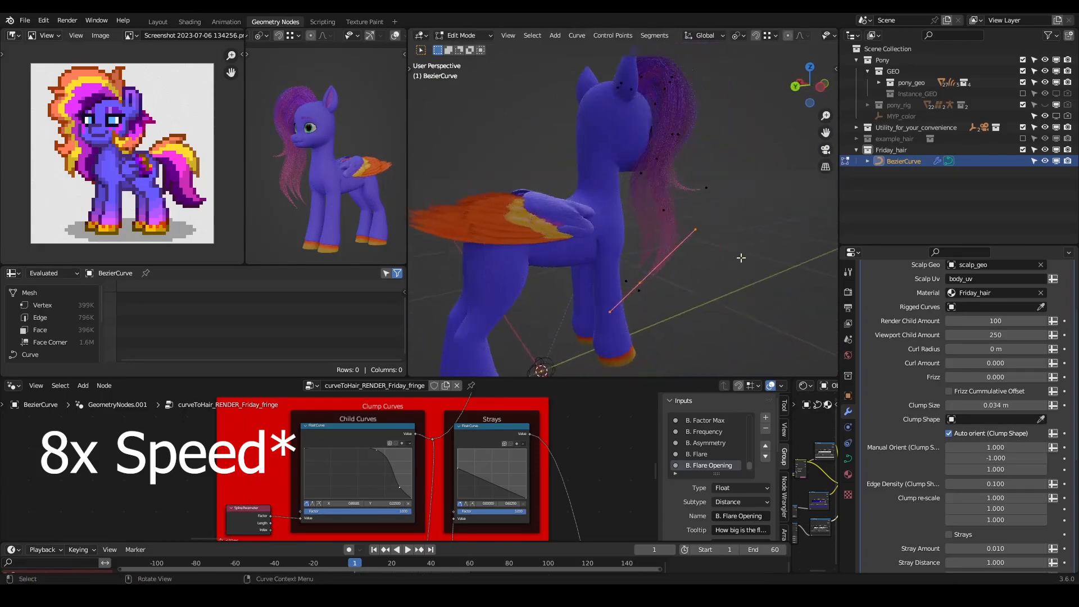
middle_click_drag(684, 299, 725, 292)
key("g")
left_click(686, 297)
key("g")
left_click(740, 256)
- Move the new strand's remaining control points to blend it with the neighbouring fringe strands
left_click(633, 274)
key("g")
left_click(630, 236)
left_click(623, 183)
middle_click_drag(624, 182, 607, 259)
key("g")
left_click(542, 292)
- Select an entire fringe strand with its linked points and duplicate it
left_click(678, 137)
mouse_move(689, 149)
middle_mouse_down()
mouse_move(738, 189)
mouse_move(733, 163)
mouse_move(725, 194)
mouse_move(689, 159)
middle_mouse_up()
key("ctrl+l")
key("shift+d")
left_click(725, 185)
- Move the latest duplicate's root control point onto the top of the head near the ear
key("g")
left_click_drag(681, 73, 624, 148)
key("g")
middle_click_drag(623, 148, 660, 149)
left_click(644, 200)
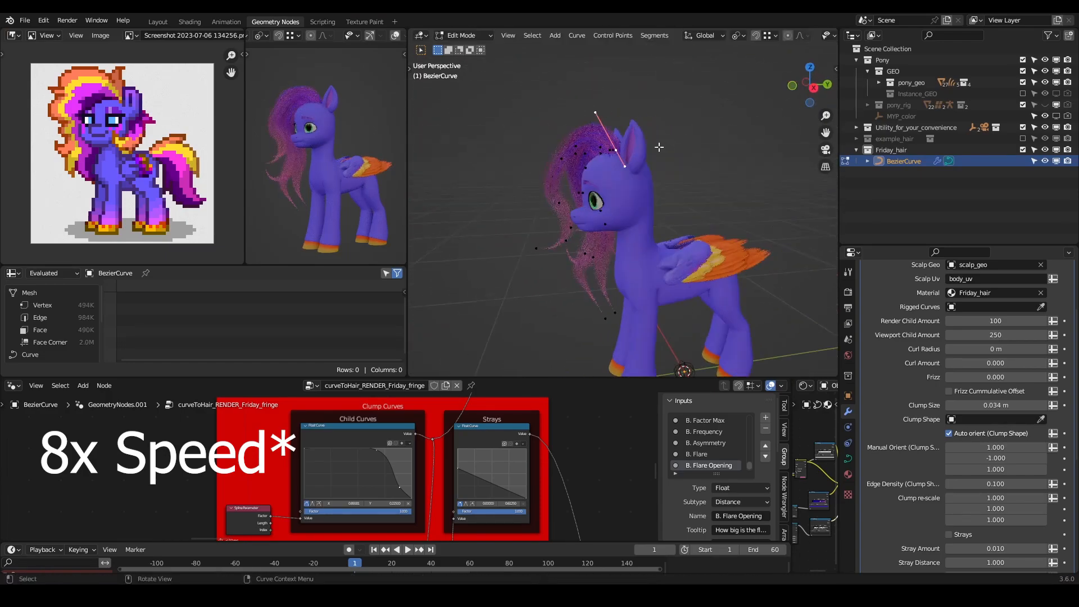
- Move the latest strand's upper control points so it follows the fringe around the forehead and face
scroll(663, 157, "up", 2)
left_click(620, 204)
middle_click_drag(646, 210, 608, 263)
key("g")
left_click(677, 224)
key("g")
left_click(604, 247)
- Move the latest strand's lower control points to spread its end apart from the other tips
left_click(536, 323)
key("g")
left_click(624, 317)
middle_click_drag(623, 317, 713, 306)
left_click(671, 239)
key("g")
left_click(671, 252)
- Adjust the latest strand's middle and end control points from several angles to even out the fringe's outline
middle_click_drag(672, 253, 571, 217)
key("g")
left_click(705, 277)
key("g")
left_click(329, 138)
left_click(610, 292)
key("g")
left_click(618, 281)
middle_click_drag(618, 281, 706, 208)
- Save the Blender file
scroll(706, 208, "down", 3)
left_click(667, 133)
key("ctrl+s")
- Try a further duplicate of a linked fringe strand beside the head, and delete the copy
middle_click_drag(668, 134, 629, 149)
key("l")
middle_click_drag(495, 147, 687, 166)
key("shift+d")
left_click(651, 247)
key("g")
left_click(694, 194)
key("x")
left_click(681, 204)
middle_click_drag(681, 205, 650, 193)
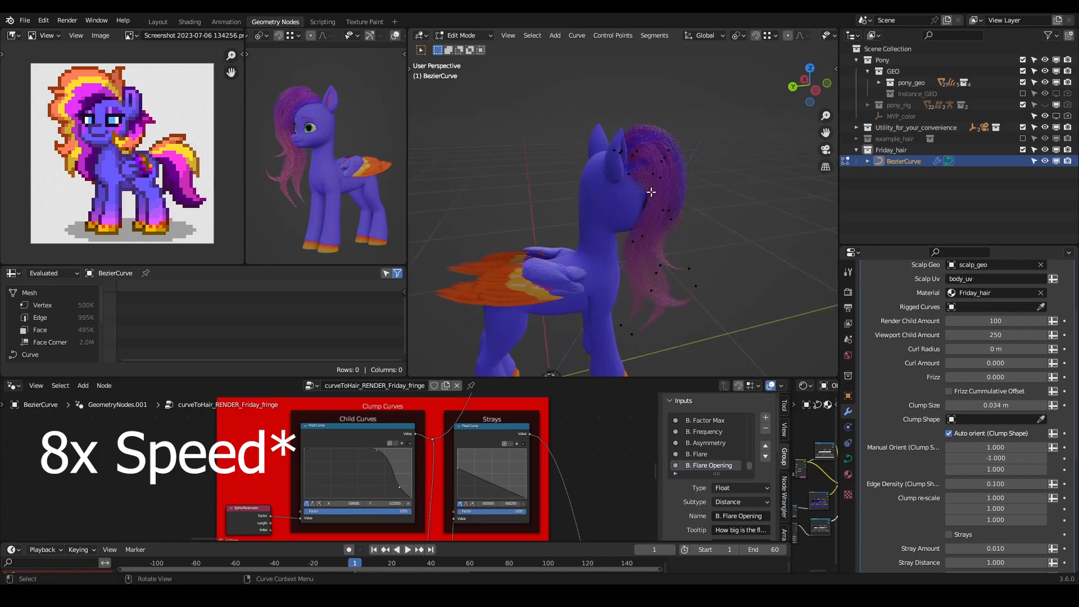
- Move a fringe control point beside the head and extrude a new control point from the strand
left_click(624, 211)
key("g")
left_click(626, 216)
scroll(630, 241, "up", 4)
middle_click_drag(631, 250, 697, 146)
key("e")
left_click(720, 275)
- Move and freely rotate the extruded control point so the strand follows the fringe's flow
middle_click_drag(720, 275, 641, 224)
key("g")
left_click(632, 286)
key("r")
- Scale and reposition the strand's lower control point, and rotate it to shape the hanging end
key("r")
left_click(630, 280)
key("g")
middle_click_drag(612, 264, 720, 341)
key("s")
left_click(696, 302)
key("g")
left_click(674, 294)
scroll(696, 281, "down", 2)
key("g")
left_click(650, 324)
- Rotate and scale a control point of the strand to bend it around the side of the head
key("r")
left_click(632, 349)
- Switch the main viewport to solid shading and adjust its shading options
left_click(828, 35)
left_click(796, 35)
left_click(828, 36)
left_click(828, 157)
scroll(646, 304, "up", 2)
middle_click_drag(583, 306, 684, 273)
middle_click_drag(632, 299, 710, 227)
left_click(688, 306)
mouse_move(688, 307)
middle_mouse_down()
mouse_move(540, 130)
mouse_move(629, 199)
mouse_move(669, 186)
mouse_move(686, 198)
middle_mouse_up()
- Move the strand's upper control point over the head and rotate its handles to match the fringe
key("r")
left_click(629, 200)
key("s")
left_click(669, 186)
left_click_drag(542, 127, 582, 277)
key("g")
left_click(718, 191)
middle_click_drag(718, 191, 750, 199)
key("r")
left_click(630, 242)
scroll(676, 231, "up", 3)
scroll(676, 231, "down", 3)
middle_click_drag(675, 242, 709, 230)
- Set the hair modifier's viewport child amount to 150 and the hair thickness to 0.0074 m
double_click(995, 312)
type("150")
key("Return")
scroll(956, 394, "down", 9)
scroll(923, 432, "up", 6)
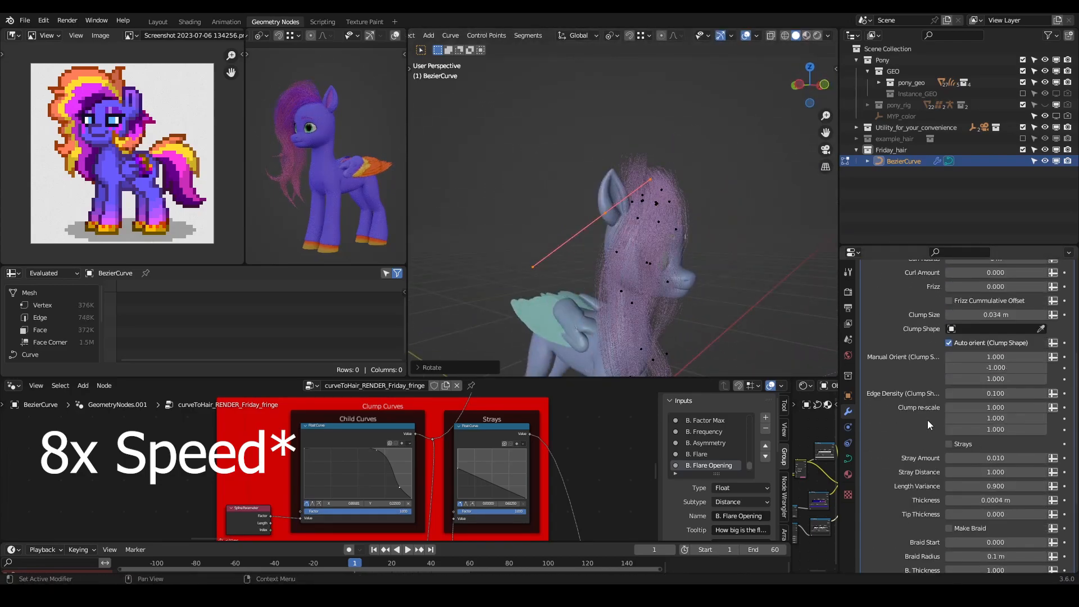
left_click_drag(993, 500, 1011, 500)
- Rotate and move the strand's end control point, and extrude another point down beside the neck
middle_click_drag(618, 225, 587, 301)
key("r")
left_click(607, 225)
key("g")
left_click(609, 216)
scroll(609, 215, "up", 4)
key("e")
left_click(590, 225)
key("g")
left_click(505, 225)
- Extrude the strand's tip further down, rotating and moving the new point toward the chest
key("e")
left_click(602, 331)
key("r")
left_click(616, 321)
key("g")
left_click(611, 337)
- Rotate the strand's lower control points near the chest to curve its end
left_click(548, 231)
key("r")
left_click(567, 225)
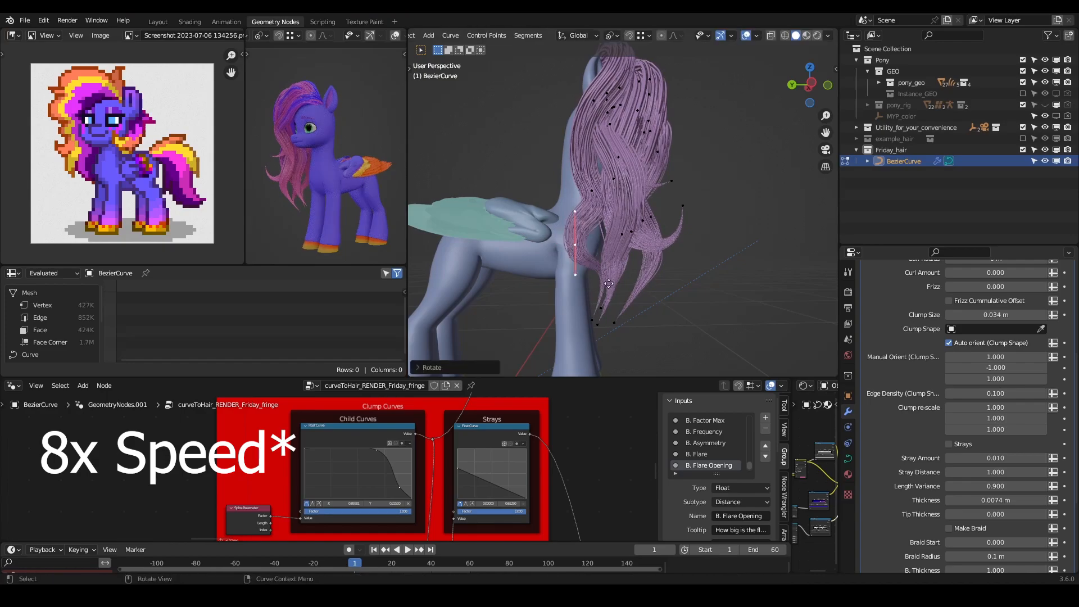
key("r")
left_click(596, 247)
middle_click_drag(595, 247, 633, 268)
- Move the strand's upper control points toward the crown, placing its root between the ears
mouse_move(610, 192)
middle_mouse_down()
mouse_move(663, 193)
mouse_move(597, 208)
middle_mouse_up()
key("g")
left_click(652, 163)
middle_click_drag(587, 113, 610, 202, "shift")
left_click(600, 170)
key("g")
left_click(589, 217)
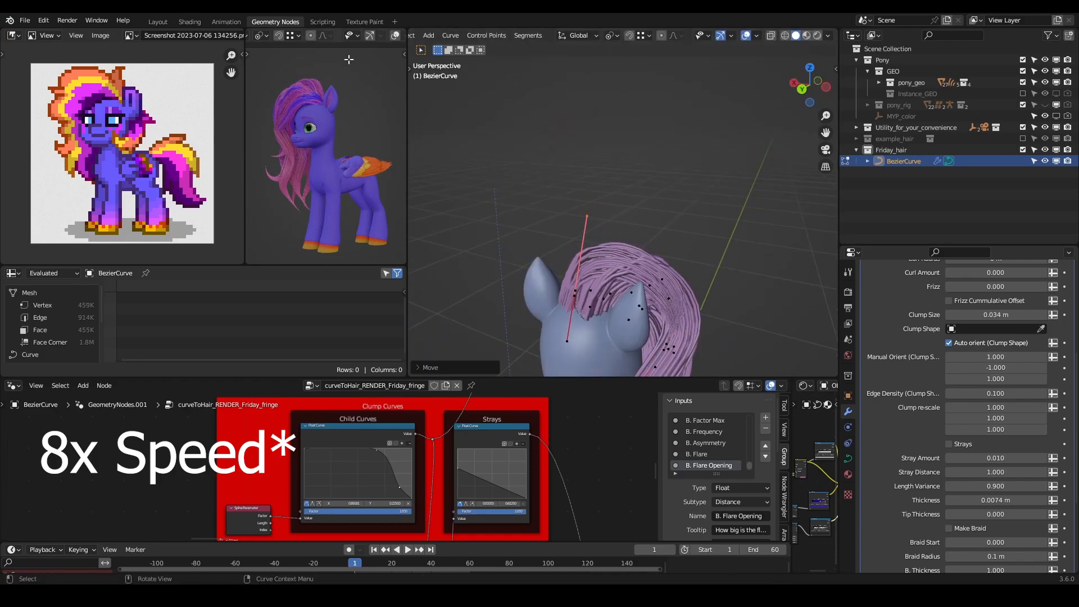
- Refine the root point's position between the ears, checking it against the enlarged character preview
scroll(360, 124, "up", 2)
middle_click_drag(337, 135, 367, 147, "shift")
key("g")
middle_click_drag(650, 226, 707, 221)
left_click(709, 199)
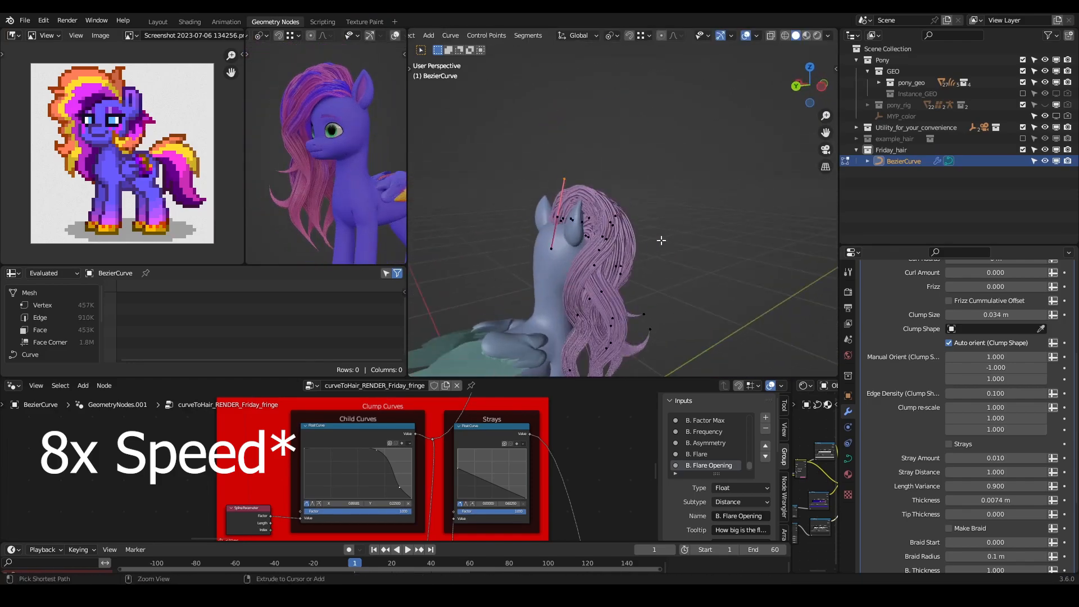
- Move the strand's next control point along the side of the fringe behind the ear
middle_click_drag(576, 187, 634, 245)
key("g")
left_click(627, 235)
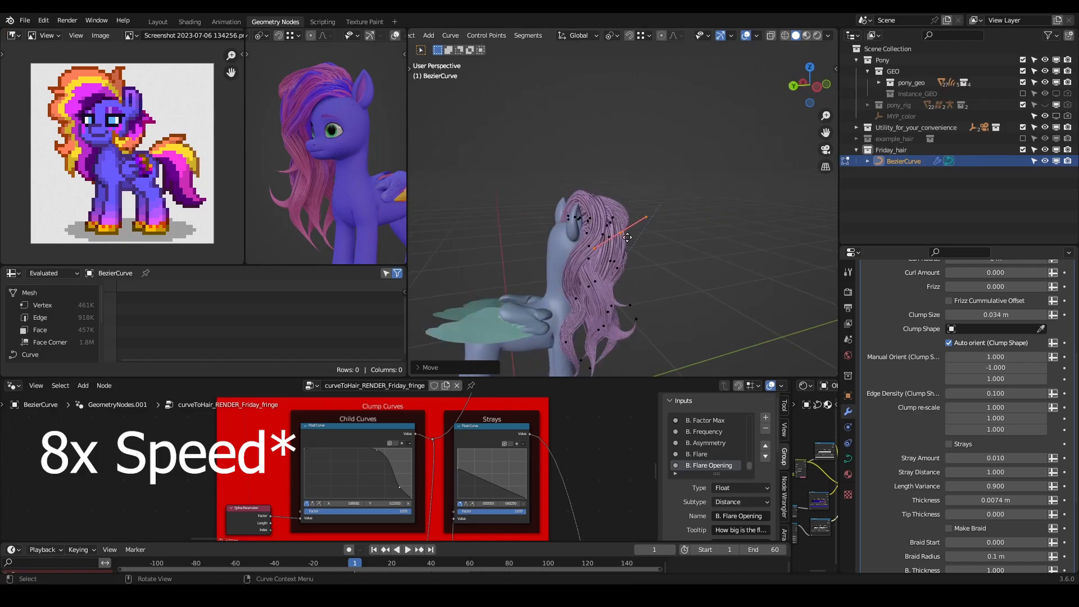
key("g")
left_click(627, 225)
- Reposition the strand's upper control points from several angles to smooth its arc over the head
middle_click_drag(641, 248, 547, 263)
middle_click_drag(656, 205, 675, 169)
key("g")
left_click(573, 138)
key("g")
left_click(744, 118)
- Move the strand's end control point and extrude one more point from it
left_click(710, 258)
key("g")
middle_click_drag(710, 247, 697, 225)
key("e")
left_click(646, 236)
- Move the newly extruded point from two angles to align it with the surrounding strands
key("g")
left_click(771, 134)
middle_click_drag(771, 135, 663, 225)
key("g")
left_click(744, 230)
- Select another lower control point of the strand and move it down along the fringe
left_click(519, 201)
key("g")
left_click(574, 214)
key("g")
left_click(568, 277)
- Move and rotate the strand's tip control point in front of the forelegs to curl its end
middle_click_drag(568, 277, 604, 259)
key("g")
left_click(600, 308)
key("r")
left_click(639, 290)
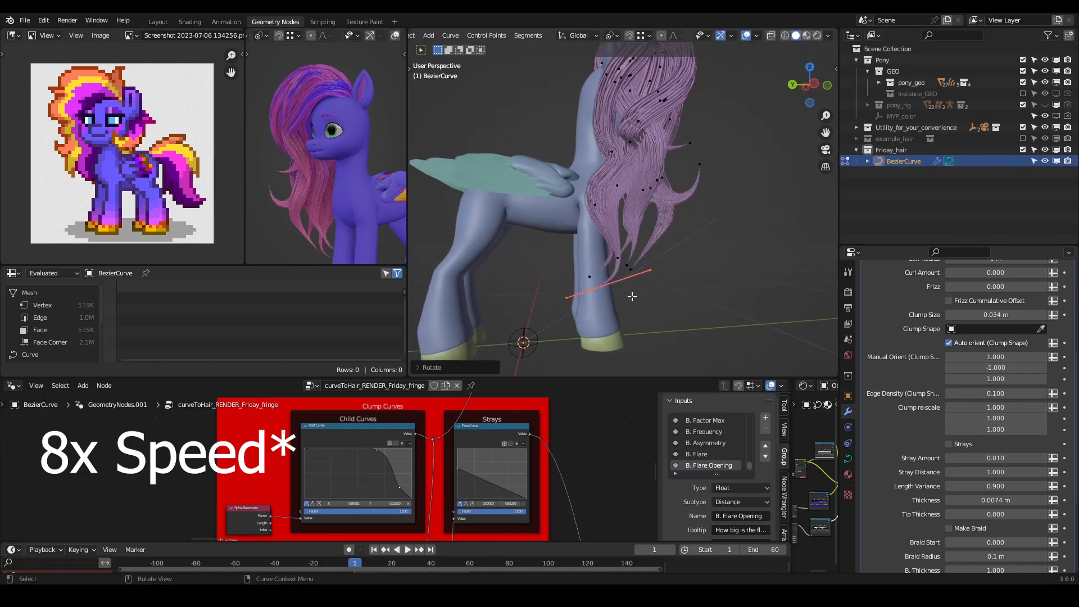
key("g")
left_click(604, 315)
key("r")
left_click(613, 315)
middle_click_drag(612, 314, 629, 270)
- Move one of the strand's control points on the head to follow the fringe, and save the Blender file
left_click(641, 198)
key("g")
left_click(646, 208)
middle_click_drag(646, 208, 618, 253)
key("g")
left_click(668, 206)
key("ctrl+s")
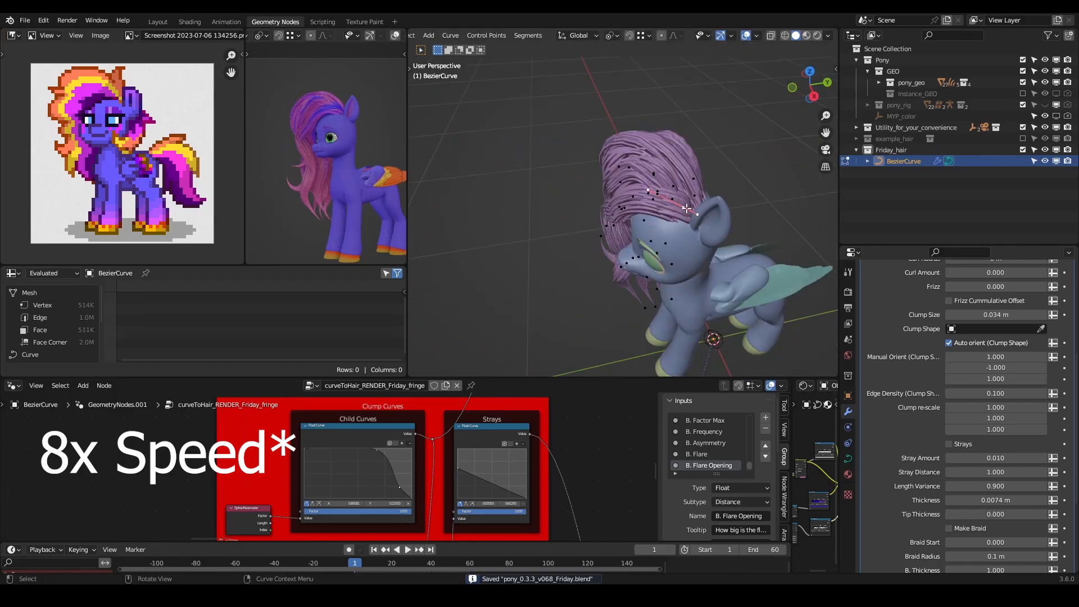
- Duplicate the linked fringe strand, placing and rotating the copy above the head
scroll(646, 196, "up", 3)
key("l")
key("shift+d")
left_click(725, 146)
key("r")
left_click(764, 145)
- Move the lower control points of the copied strand so it rises from the forehead in front of the ear
middle_click_drag(764, 145, 585, 225)
key("g")
left_click(646, 185)
left_click(567, 241)
key("n")
left_click(559, 197)
key("g")
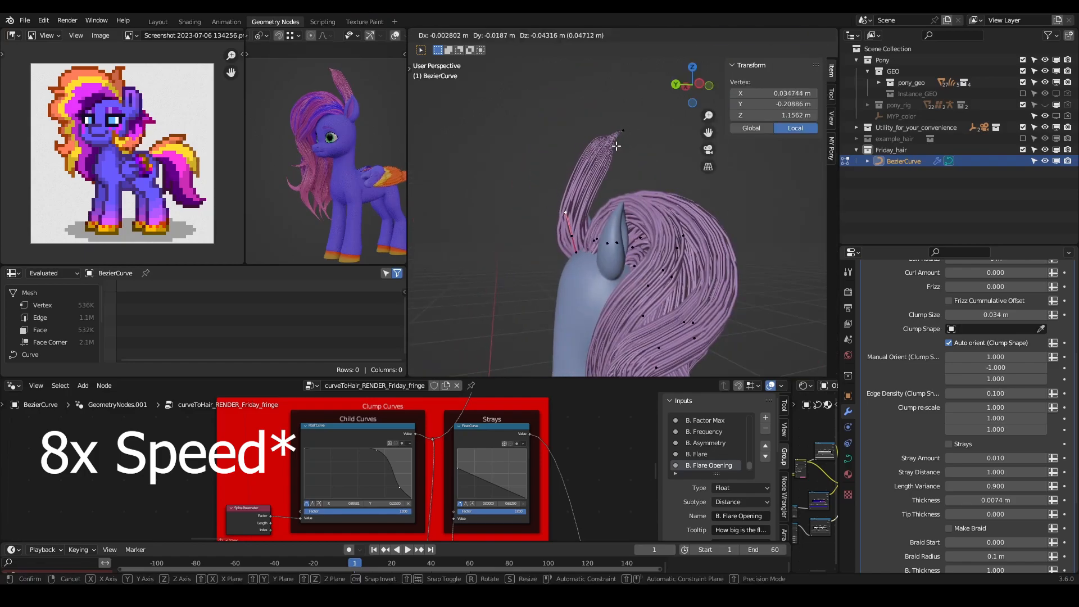
left_click(568, 191)
- Move and rotate the tip control point of the copied strand above the head
left_click(623, 130)
key("g")
left_click(649, 181)
key("r")
mouse_move(649, 181)
middle_mouse_down()
mouse_move(584, 194)
mouse_move(691, 194)
mouse_move(607, 197)
mouse_move(595, 211)
mouse_move(683, 217)
mouse_move(658, 196)
mouse_move(596, 210)
mouse_move(663, 227)
mouse_move(641, 186)
middle_mouse_up()
- Move several control points of the copied strand closer to the head to form a short tuft on top
left_click(624, 209)
key("g")
left_click(693, 193)
key("g")
left_click(619, 194)
key("g")
left_click(632, 173)
- Rotate and move the tuft's control points to bend it over the fringe, save the file and leave Edit Mode
key("r")
left_click(673, 223)
key("g")
left_click(694, 236)
left_click(631, 163)
key("r")
left_click(652, 183)
key("g")
left_click(646, 194)
key("ctrl+s")
key("Tab")
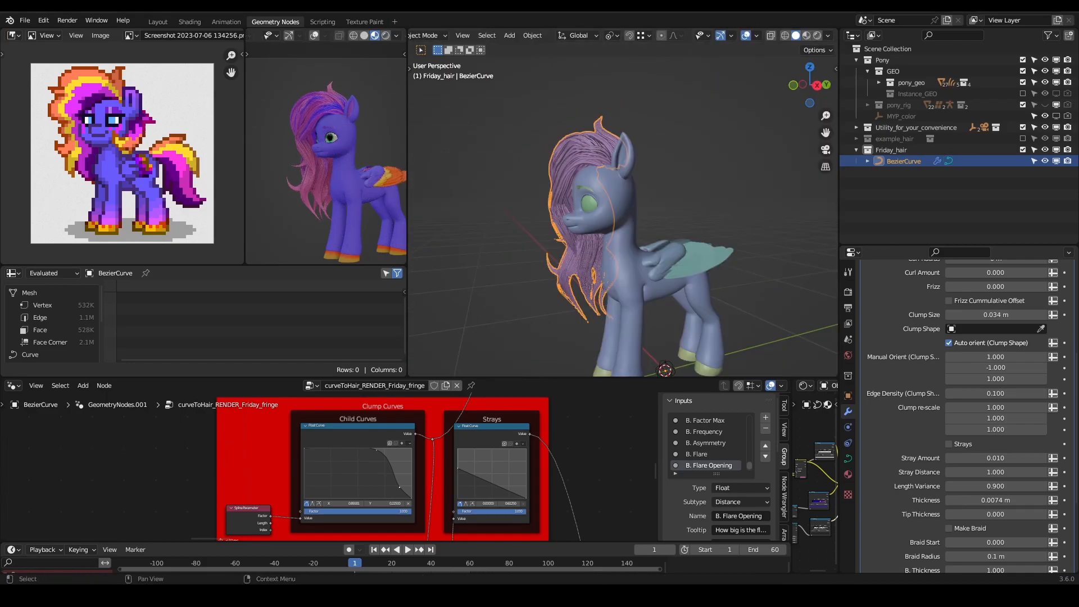
- Edit the fringe curve and move a strand control point beside the muzzle to refine the hair along the cheek
middle_click_drag(676, 168, 723, 164)
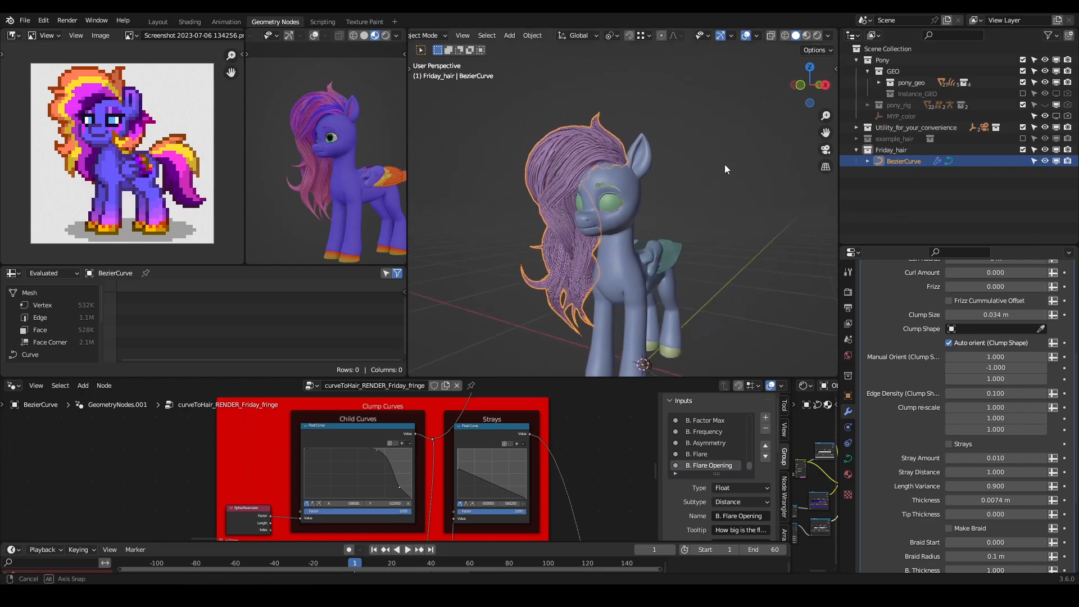
left_click(666, 161)
scroll(523, 134, "up", 2)
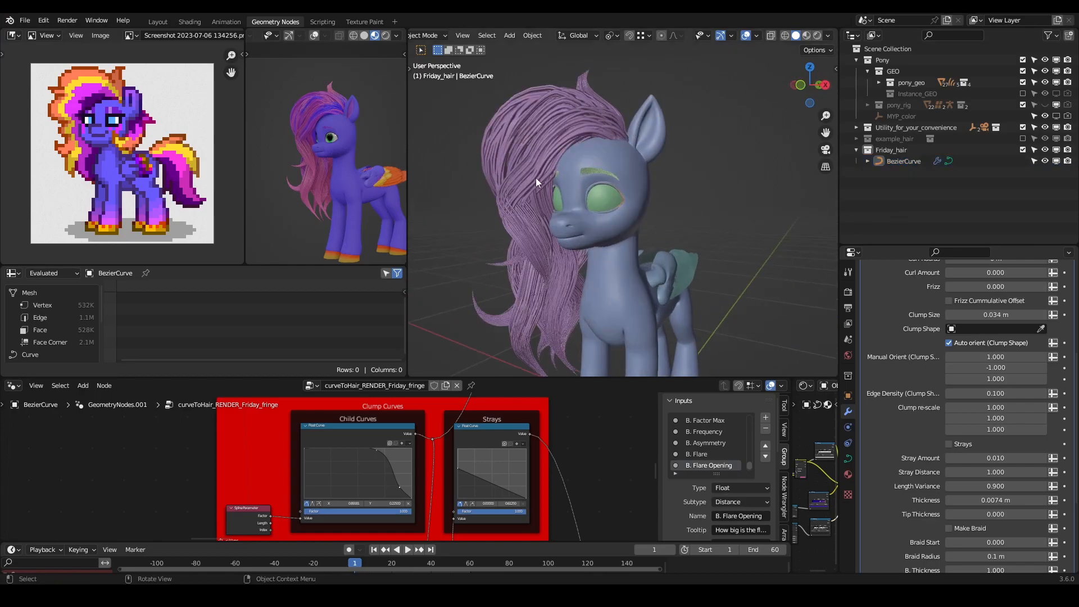
middle_click_drag(456, 143, 741, 163)
scroll(645, 191, "down", 2)
mouse_move(645, 191)
middle_mouse_down()
mouse_move(746, 197)
mouse_move(660, 172)
mouse_move(441, 167)
mouse_move(709, 153)
mouse_move(730, 160)
mouse_move(720, 175)
mouse_move(663, 178)
mouse_move(450, 157)
mouse_move(683, 154)
mouse_move(753, 170)
mouse_move(764, 202)
mouse_move(527, 180)
mouse_move(646, 214)
mouse_move(672, 214)
mouse_move(645, 202)
mouse_move(683, 194)
mouse_move(651, 203)
middle_mouse_up()
left_click(630, 191)
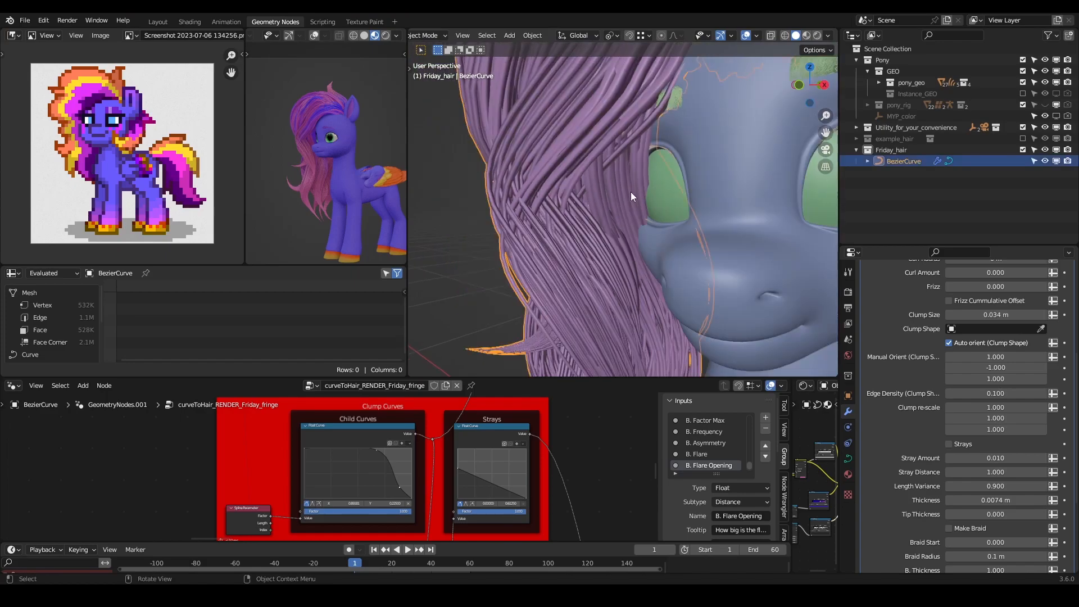
key("Tab")
left_click(652, 303)
middle_click_drag(684, 288, 643, 224)
key("g")
left_click(690, 266)
- Shift two neighbouring control points of the cheek strand away from the muzzle into the fringe and leave Edit Mode
left_click(603, 193)
key("g")
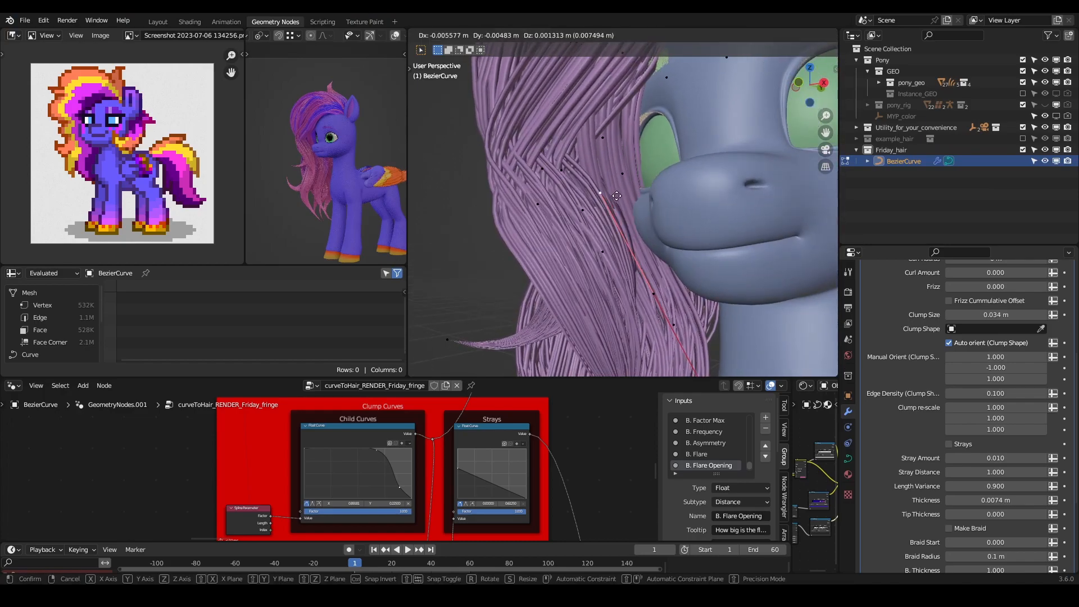
left_click(651, 290)
left_click(693, 281)
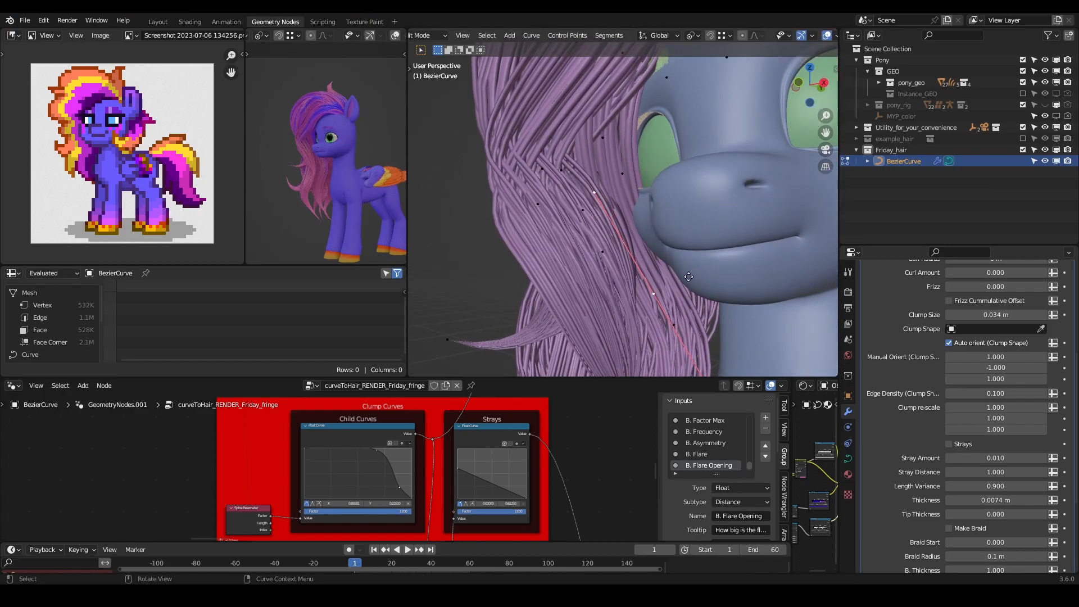
key("g")
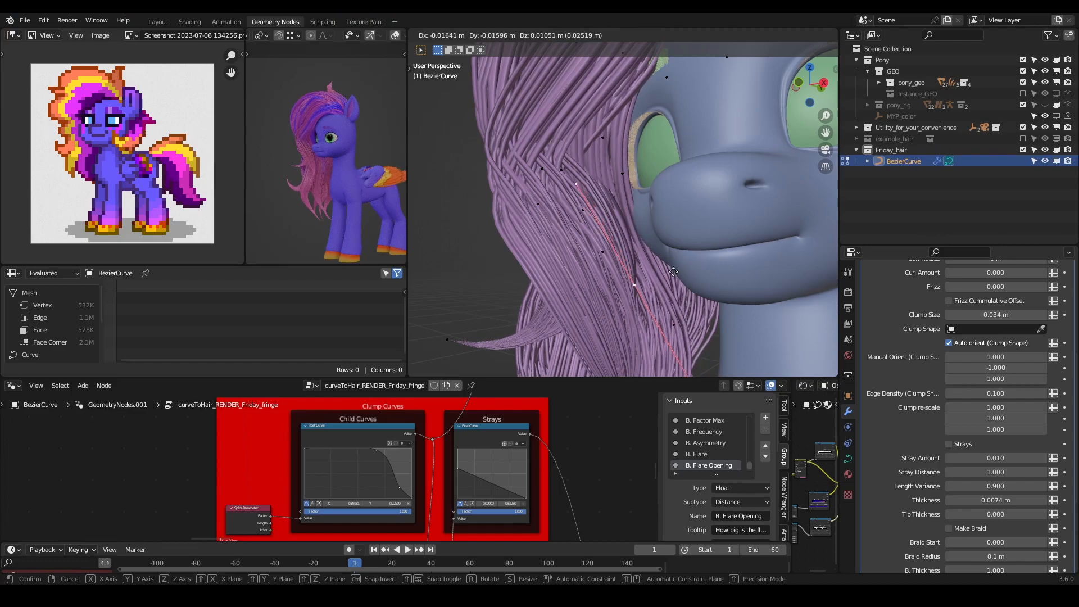
left_click(673, 272)
mouse_move(672, 277)
middle_mouse_down()
mouse_move(676, 296)
mouse_move(714, 275)
mouse_move(666, 275)
middle_mouse_up()
key("Tab")
- Set the fringe hair's Thickness to 0.0004 m in the geometry nodes modifier and deselect the curve
scroll(599, 249, "down", 2)
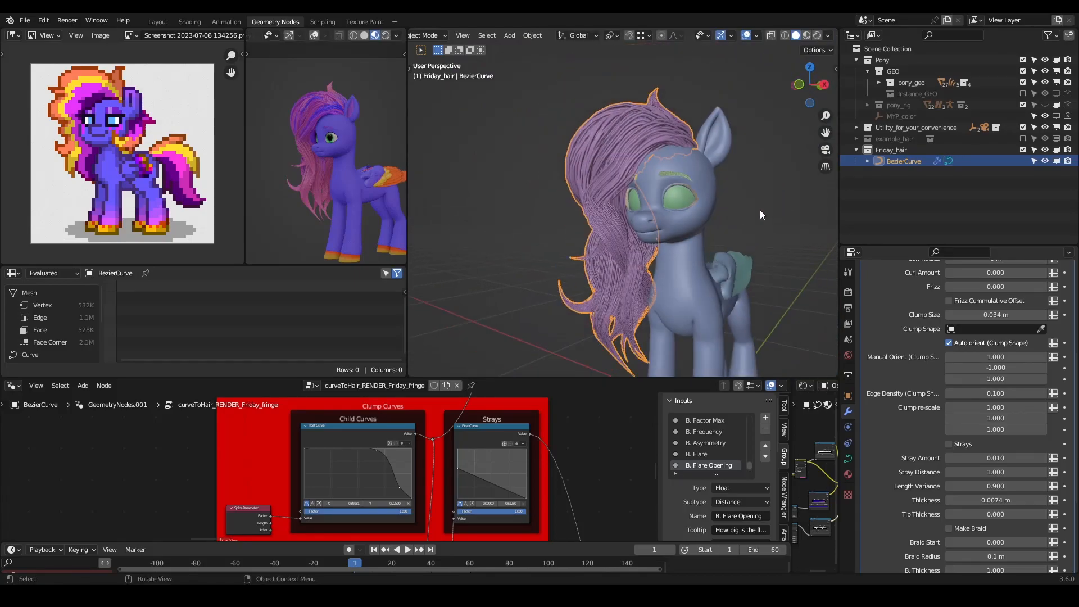
scroll(934, 457, "down", 5)
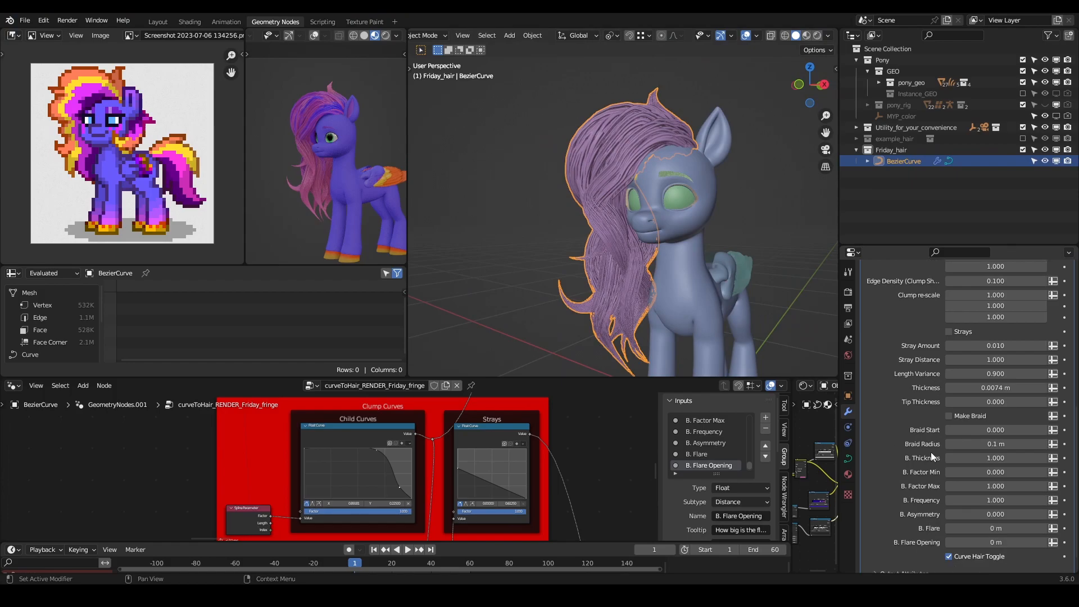
scroll(931, 457, "up", 3)
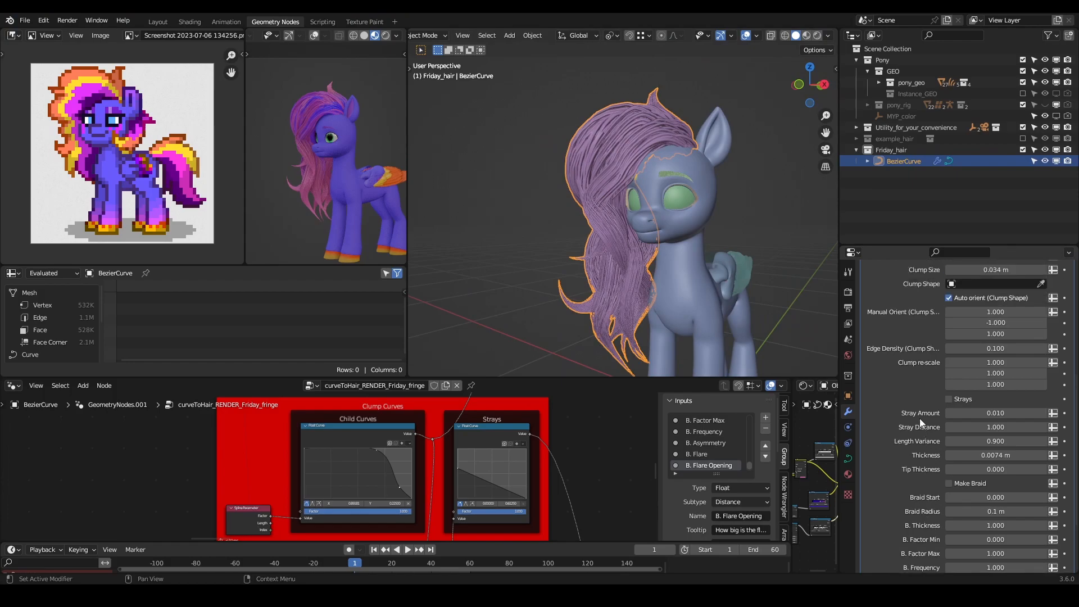
left_click(984, 455)
type("0")
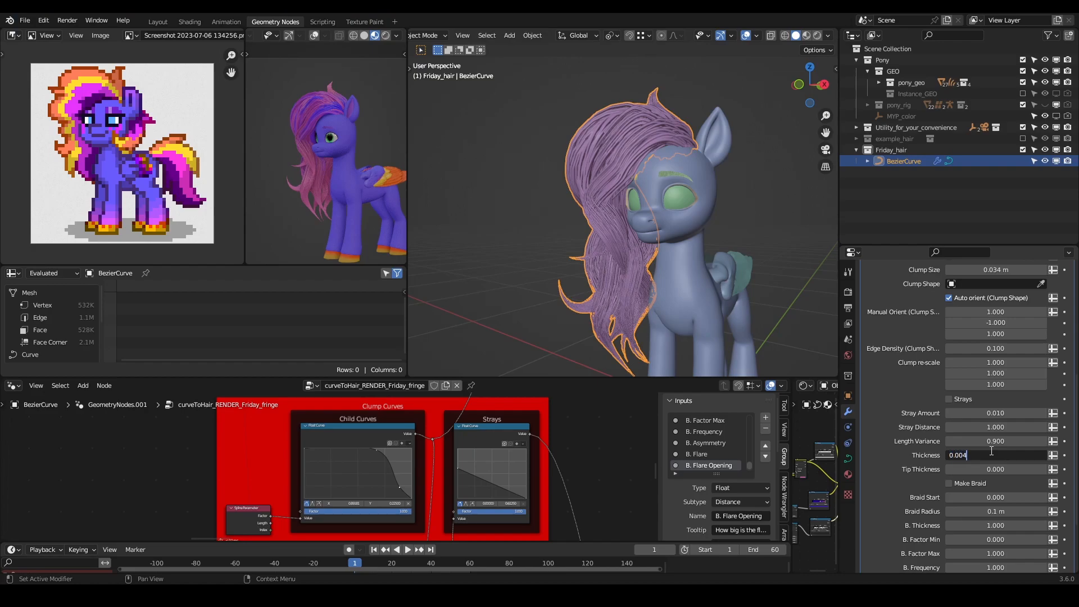
key("Return")
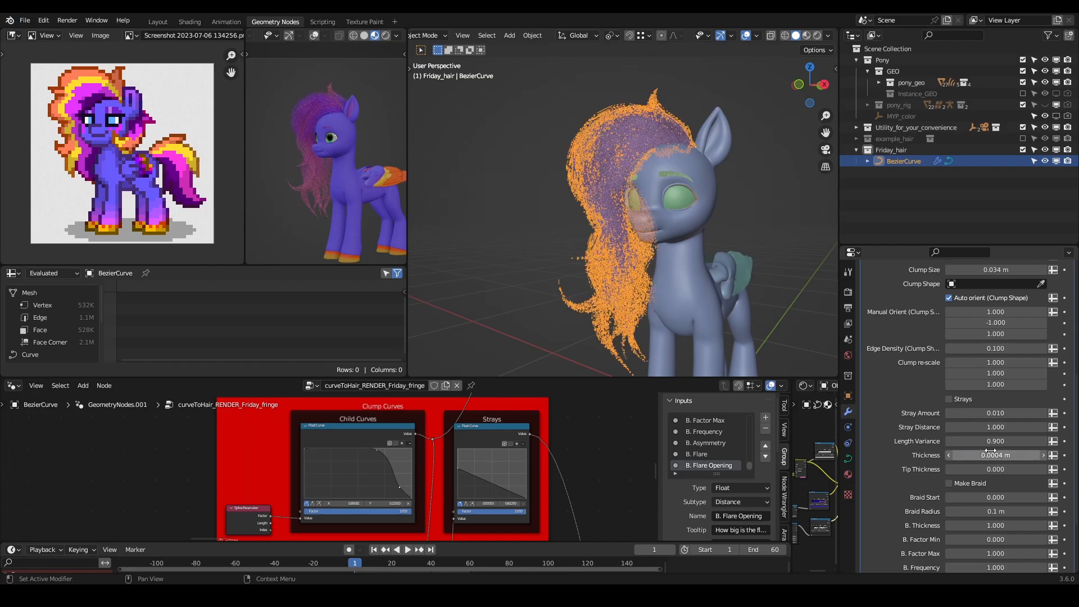
left_click(781, 213)
- Examine the thin hair strands up close in both the material preview and the solid view
scroll(646, 163, "up", 4)
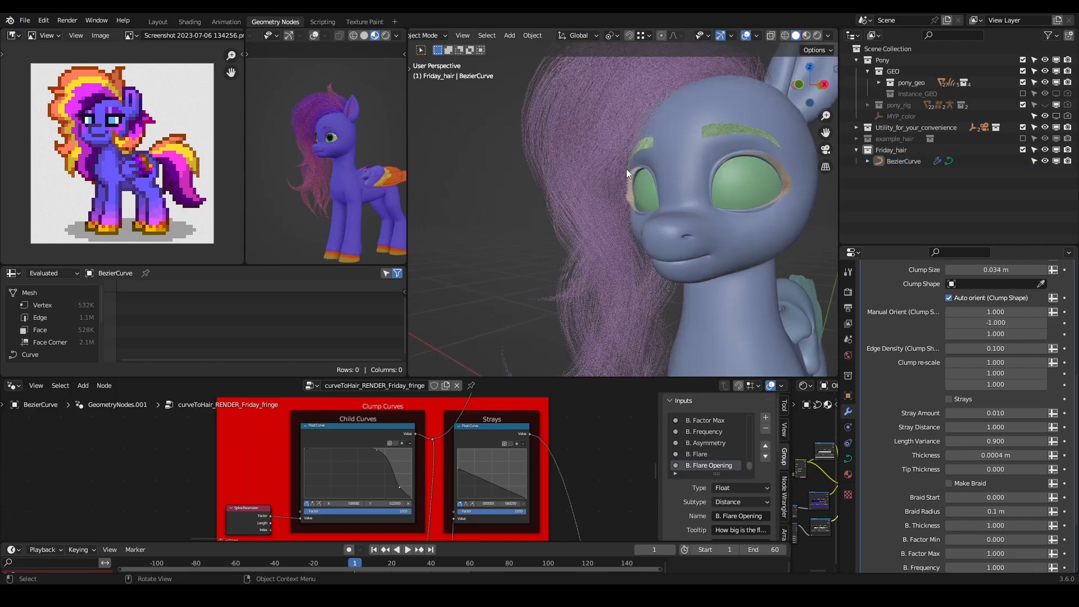
scroll(582, 134, "down", 3)
scroll(345, 147, "up", 5)
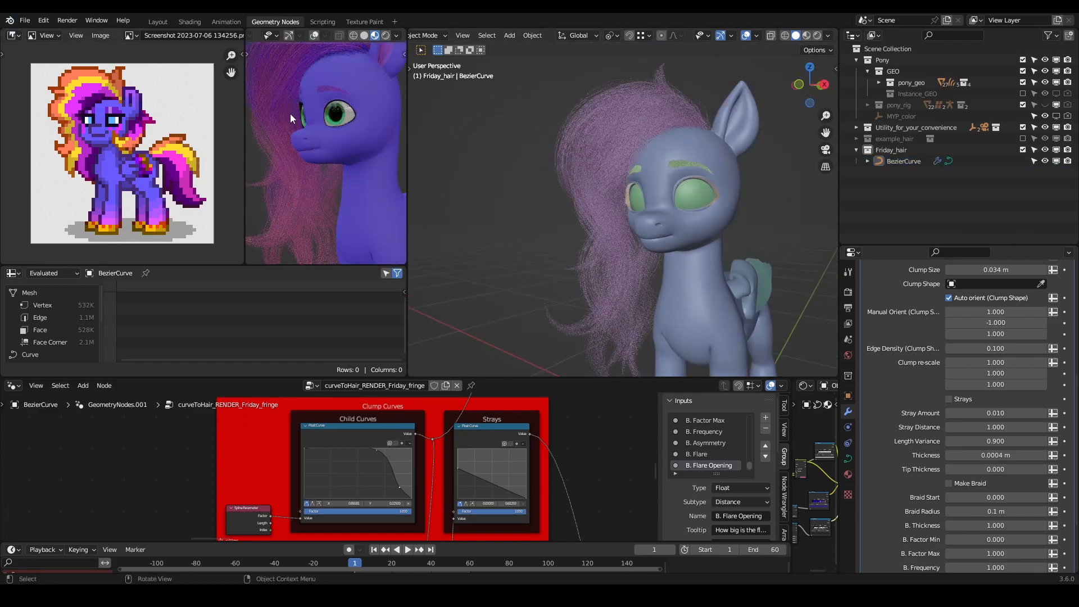
scroll(342, 131, "up", 3)
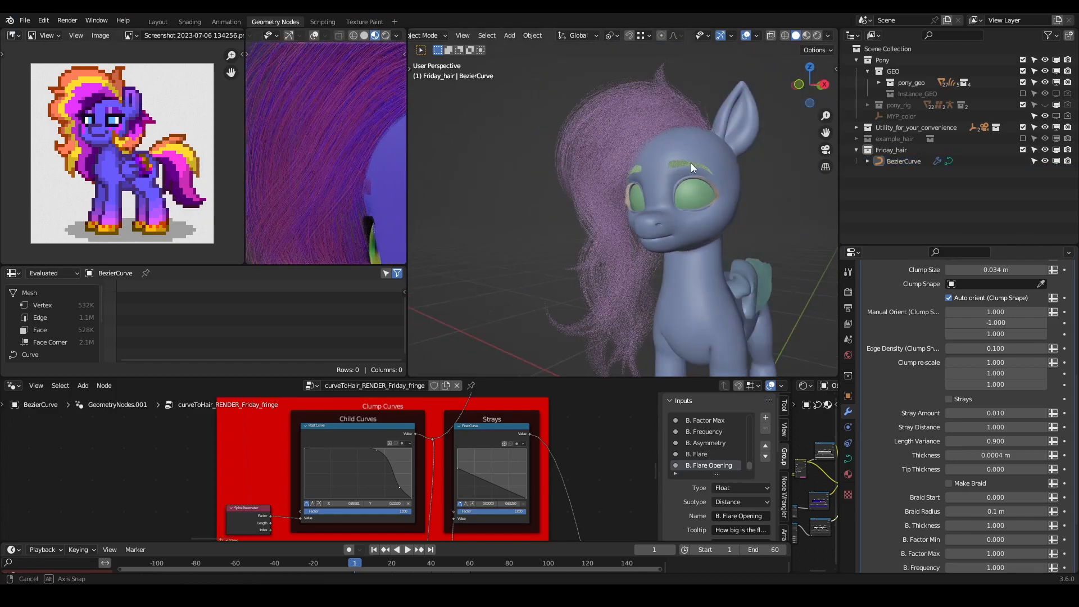
middle_click_drag(690, 163, 730, 167)
scroll(688, 160, "up", 3)
middle_click_drag(666, 123, 659, 203, "shift")
scroll(919, 397, "up", 8)
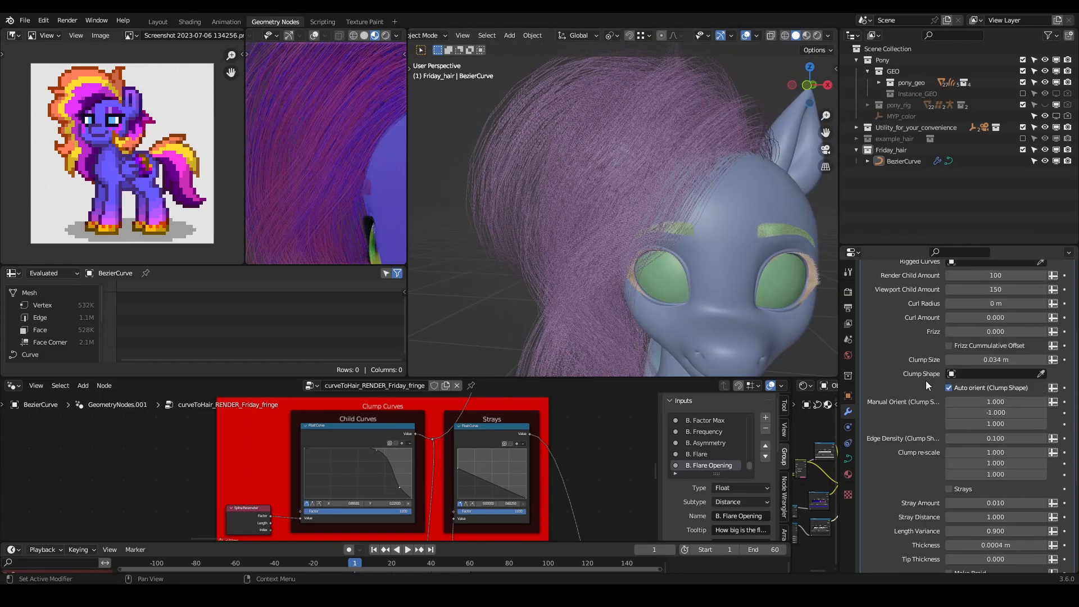
- Set the fringe modifier's Render Child Amount to 300 and save the Blender file
scroll(642, 177, "down", 5)
middle_click_drag(642, 177, 594, 242)
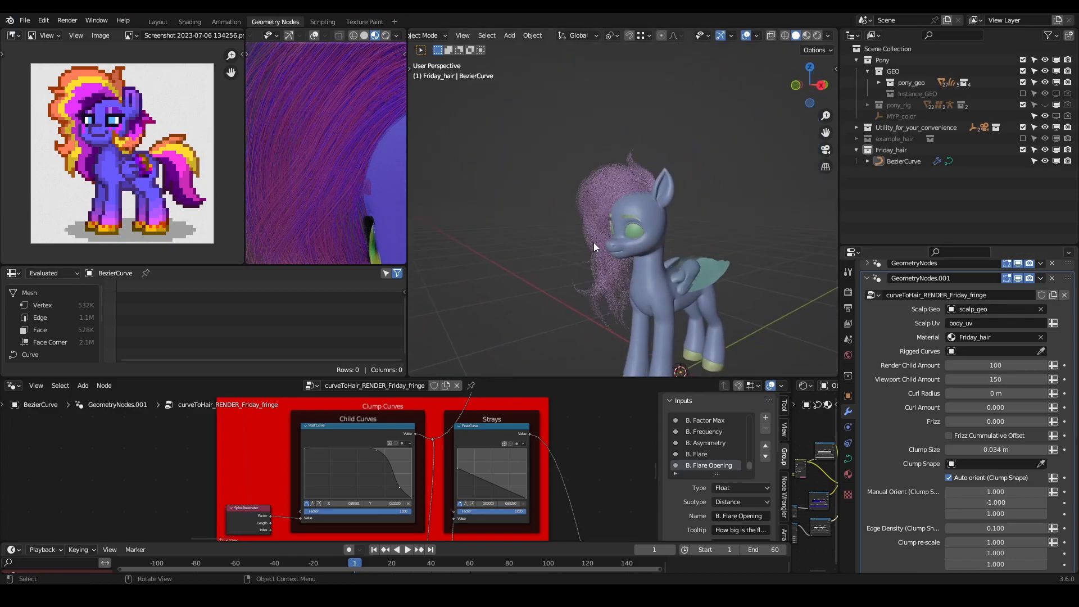
left_click(973, 364)
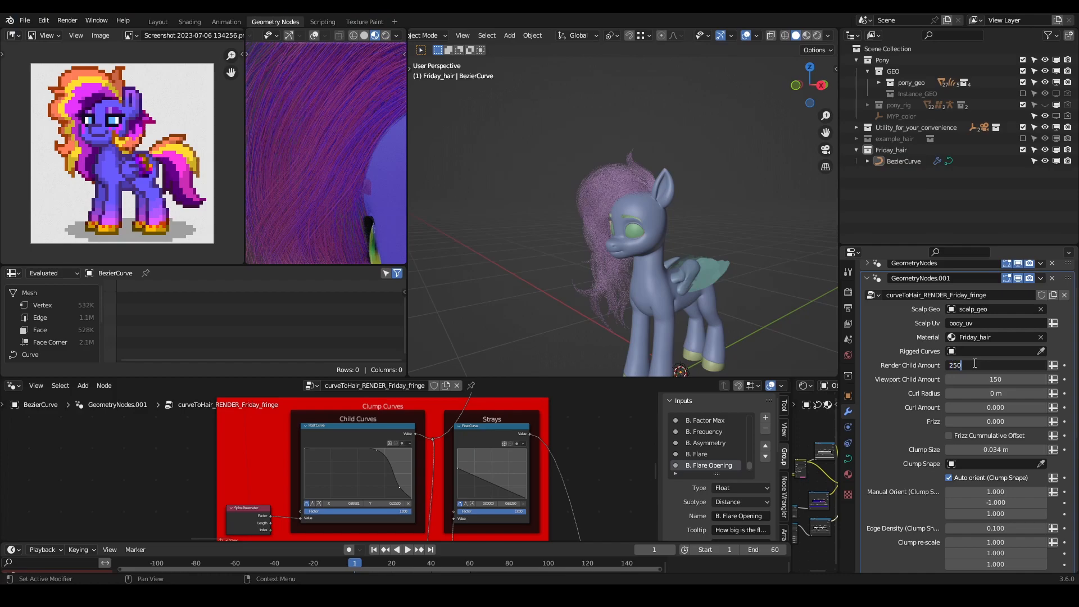
key("Return")
left_click(969, 365)
type("300")
key("Return")
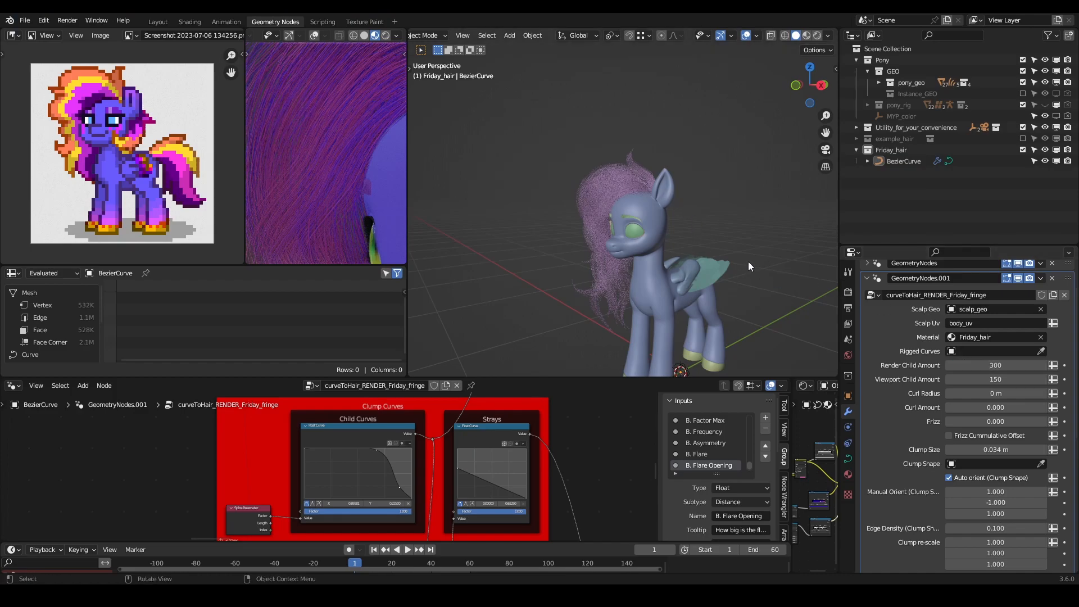
middle_click_drag(747, 262, 726, 245)
key("ctrl+s")
- Check the fringe against the reference, and widen the shader editor to show the whole Friday_hair node tree
scroll(325, 125, "down", 8)
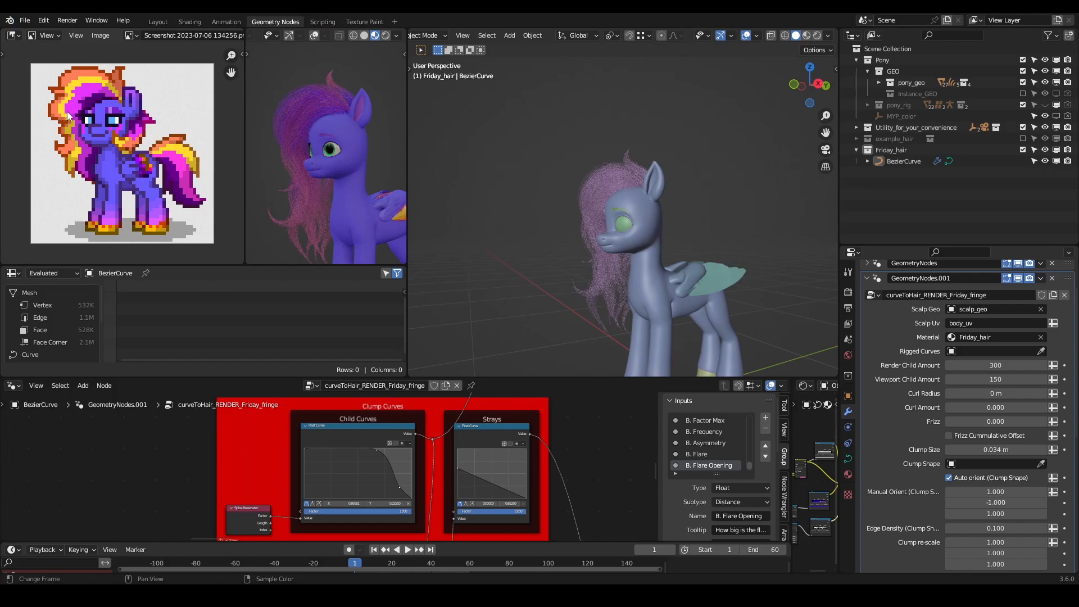
middle_click_drag(317, 127, 317, 133)
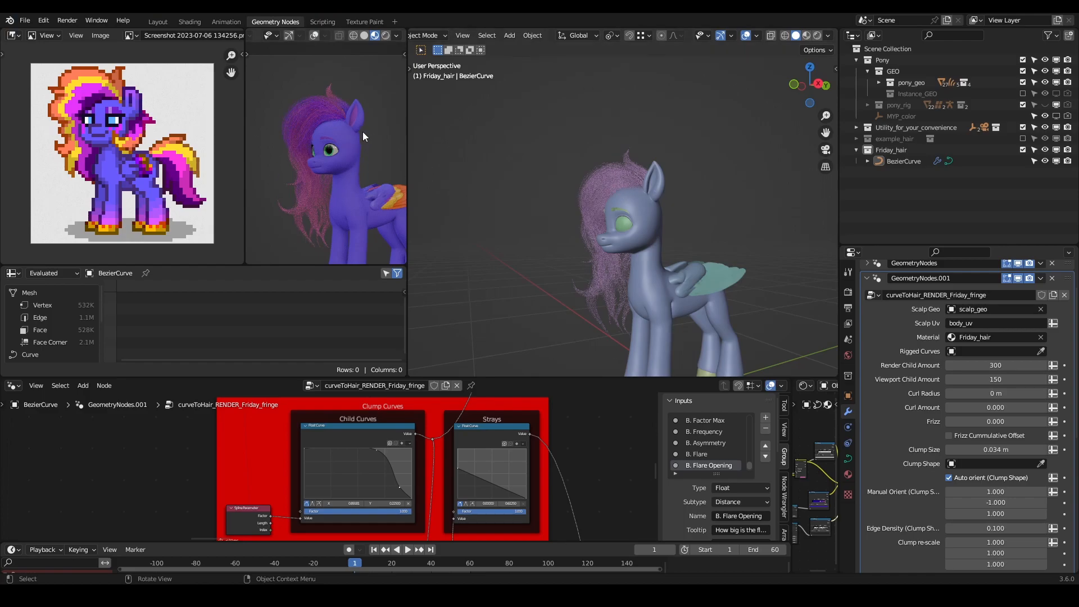
mouse_move(372, 171)
middle_mouse_down()
mouse_move(329, 174)
mouse_move(352, 167)
middle_mouse_up()
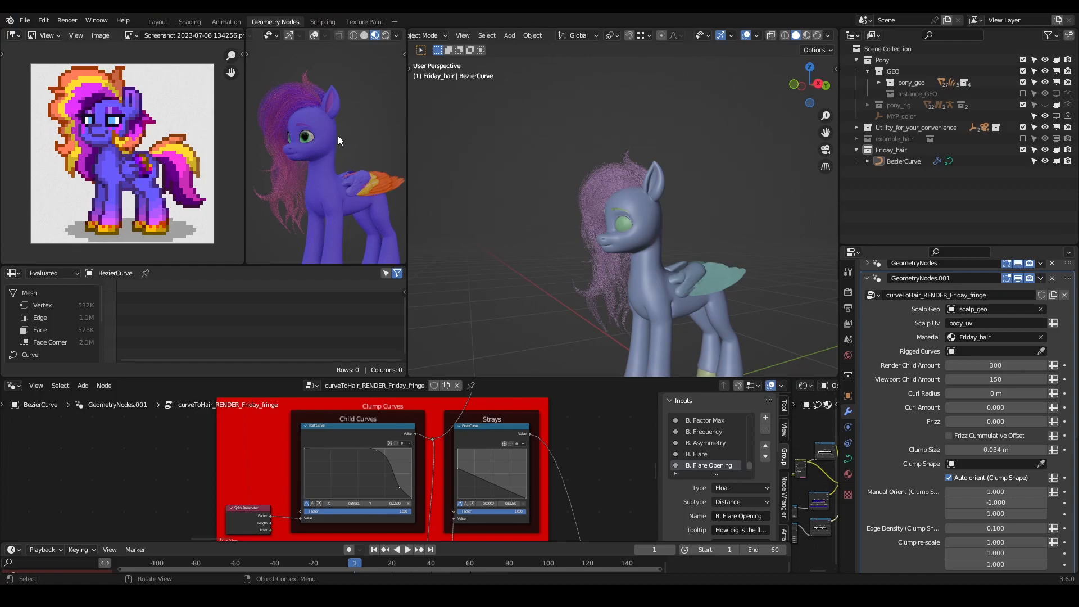
middle_click_drag(615, 223, 672, 228)
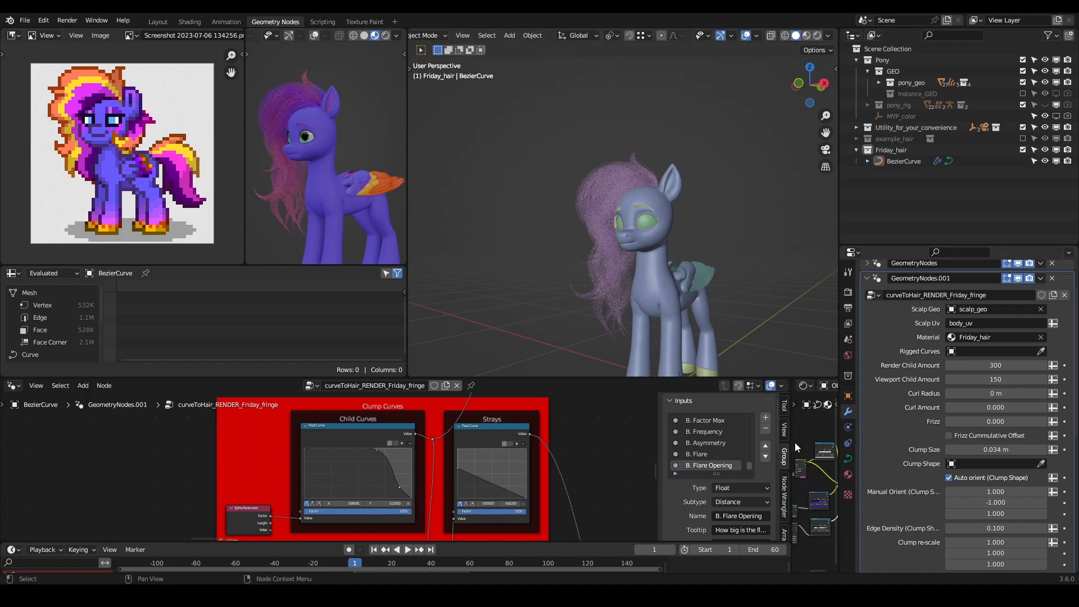
left_click_drag(790, 440, 587, 440)
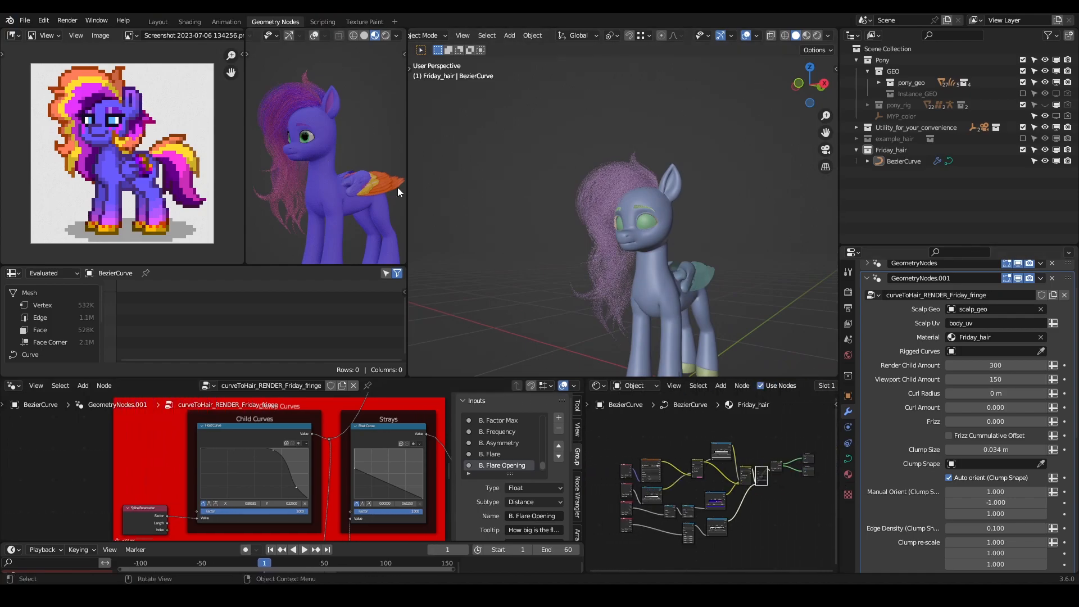
scroll(718, 491, "up", 2)
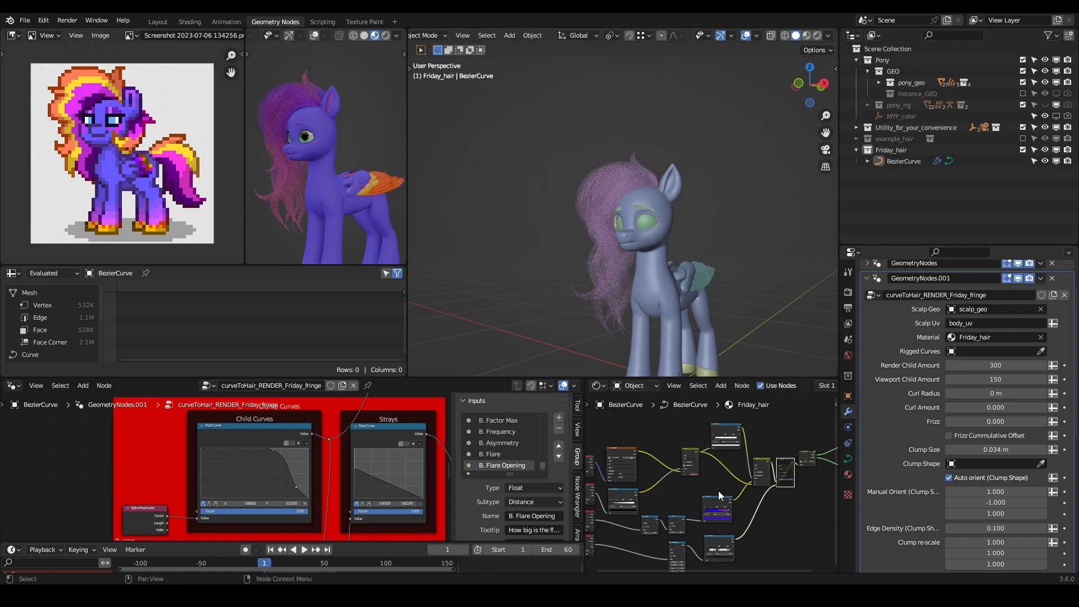
key("Home")
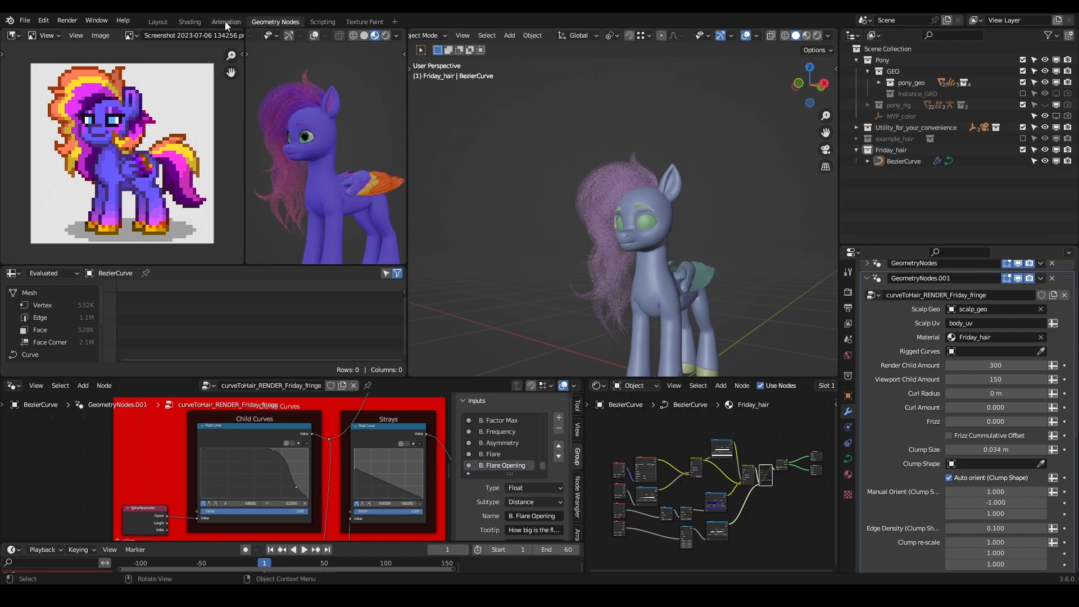
- Switch to the Shading workspace, frame the pony's head and select the fringe hair curve
left_click(194, 22)
middle_click_drag(571, 209, 505, 242)
scroll(476, 187, "up", 3)
left_click(454, 197)
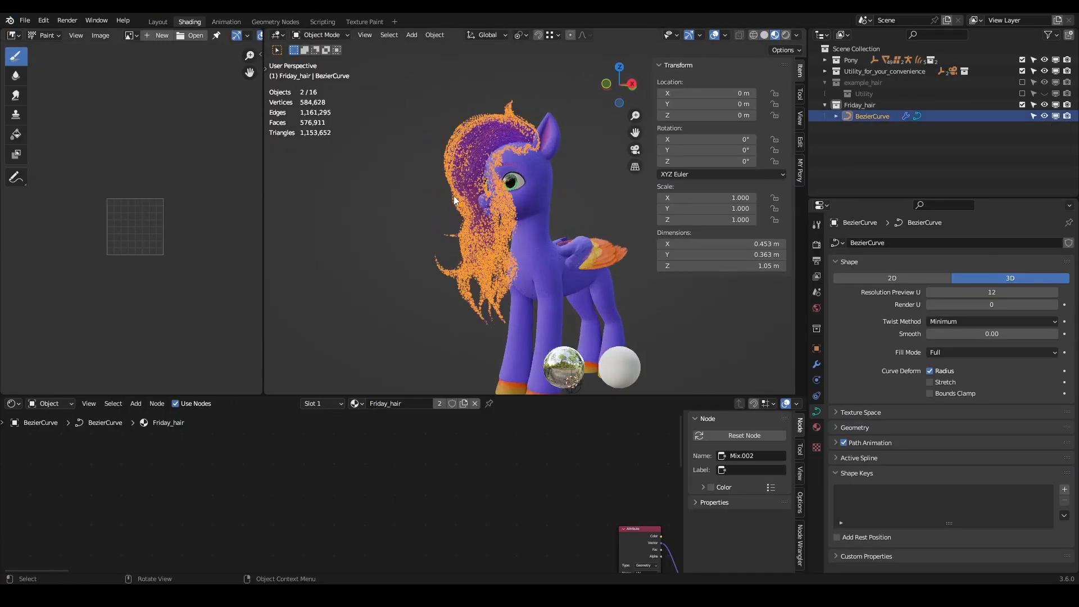
- Enlarge the shader editor, and hide the 3D view's overlays and sidebar
left_click_drag(613, 397, 630, 290)
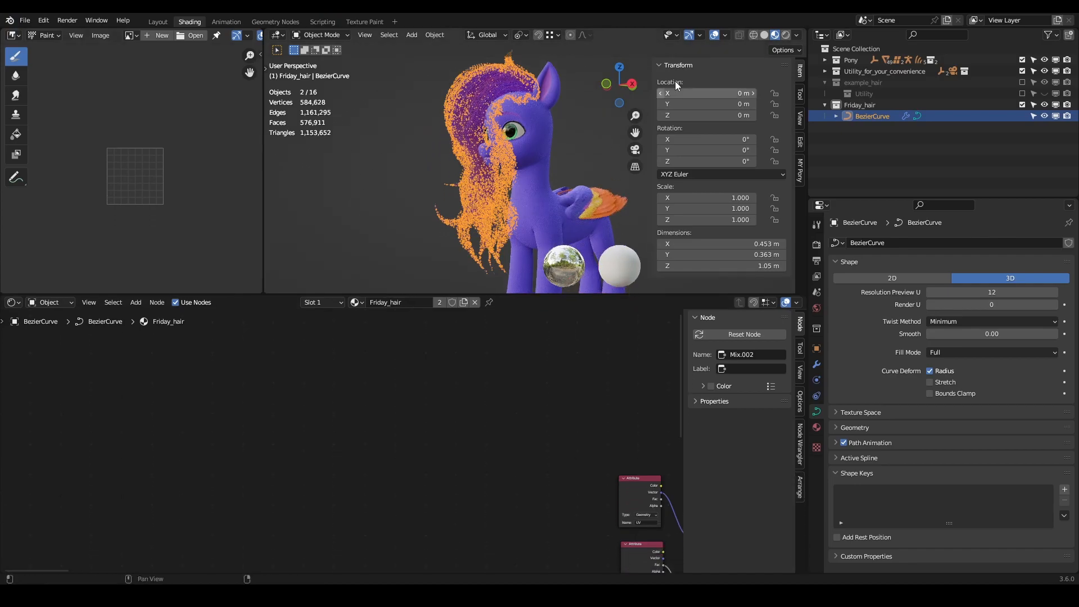
left_click(715, 35)
key("n")
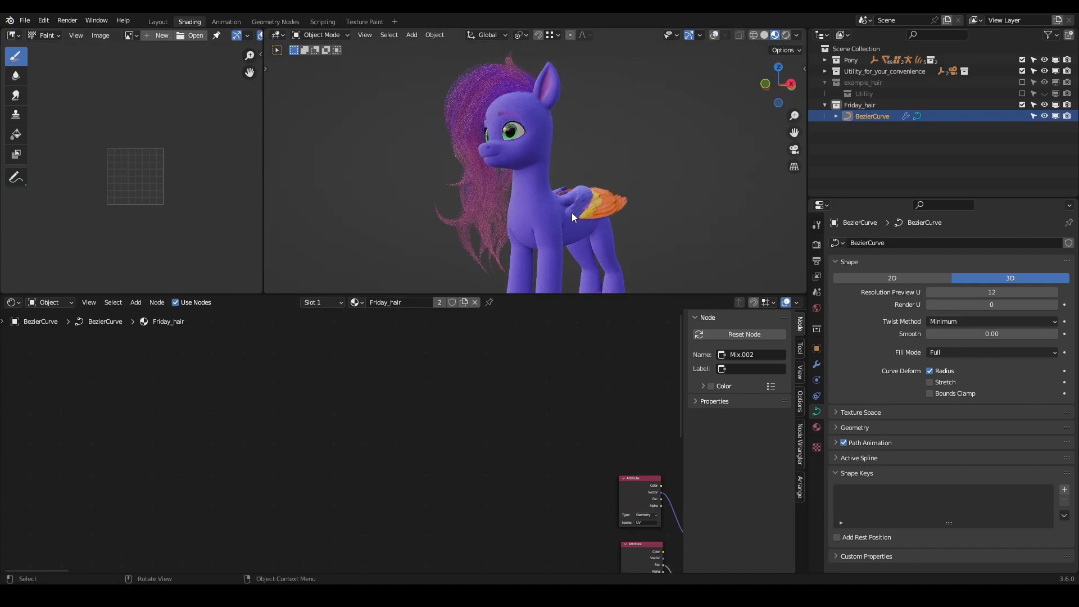
- Delete with reconnect all Friday_hair texture, mix, math and ColorRamp nodes between the Attribute nodes and the shader group
middle_click_drag(604, 418, 228, 285)
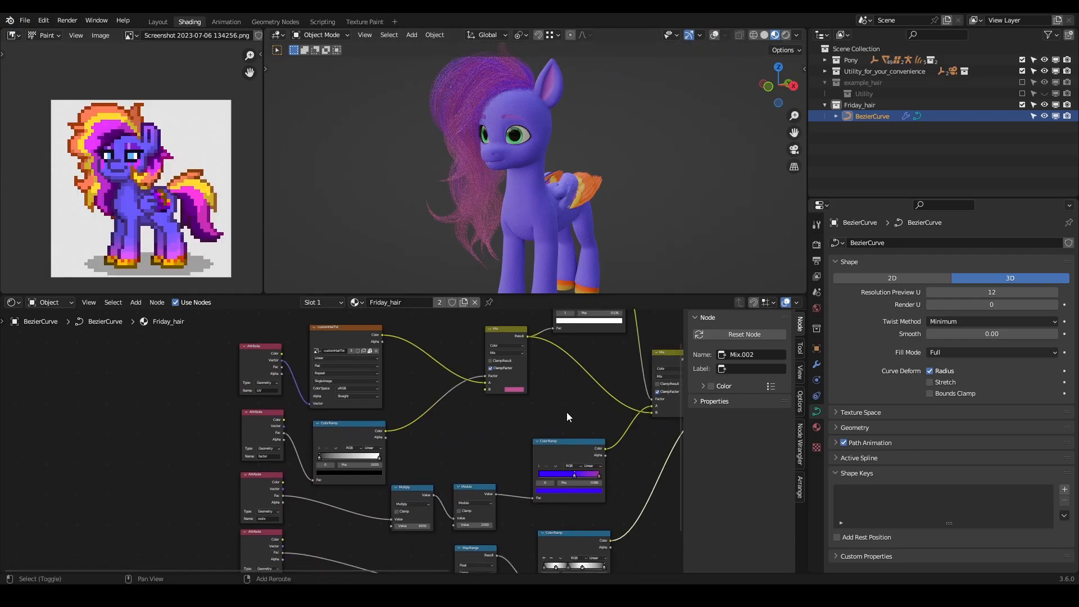
middle_click_drag(567, 396, 463, 454, "shift")
scroll(479, 450, "down", 3)
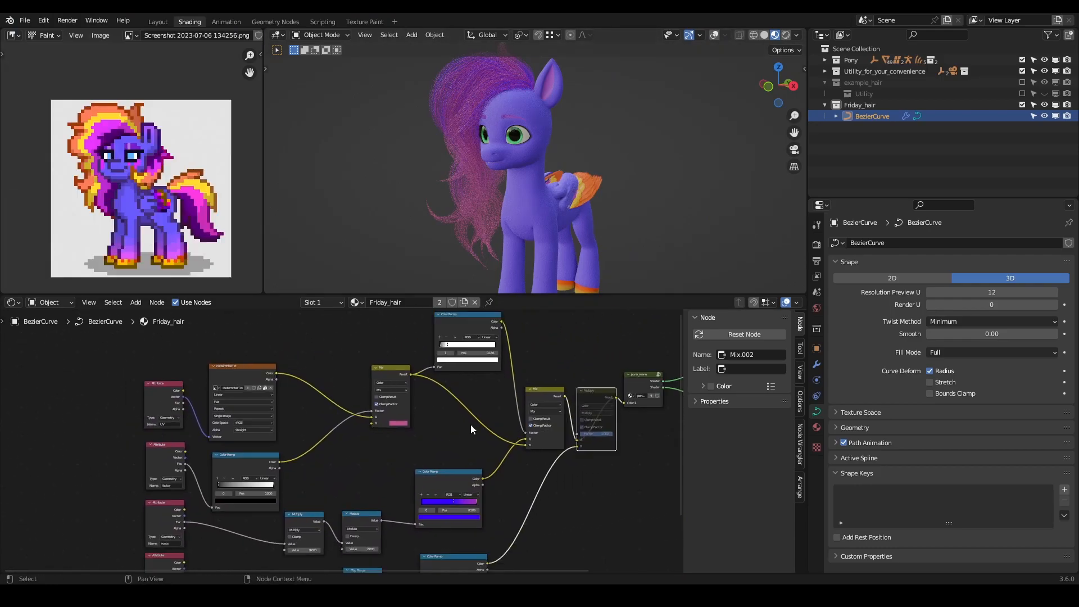
scroll(534, 363, "down", 2)
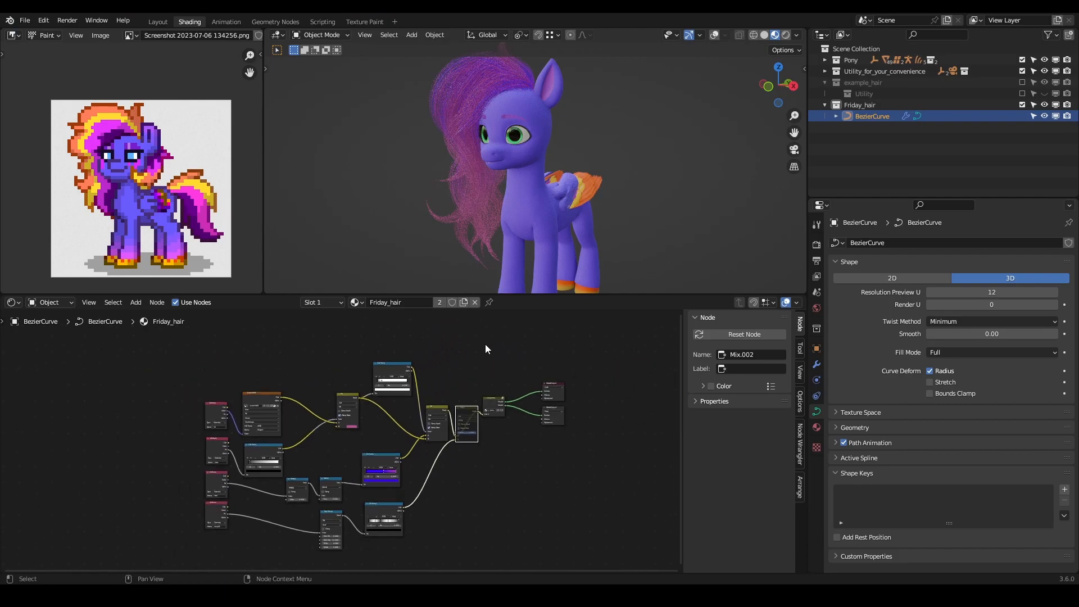
left_click_drag(471, 359, 264, 561)
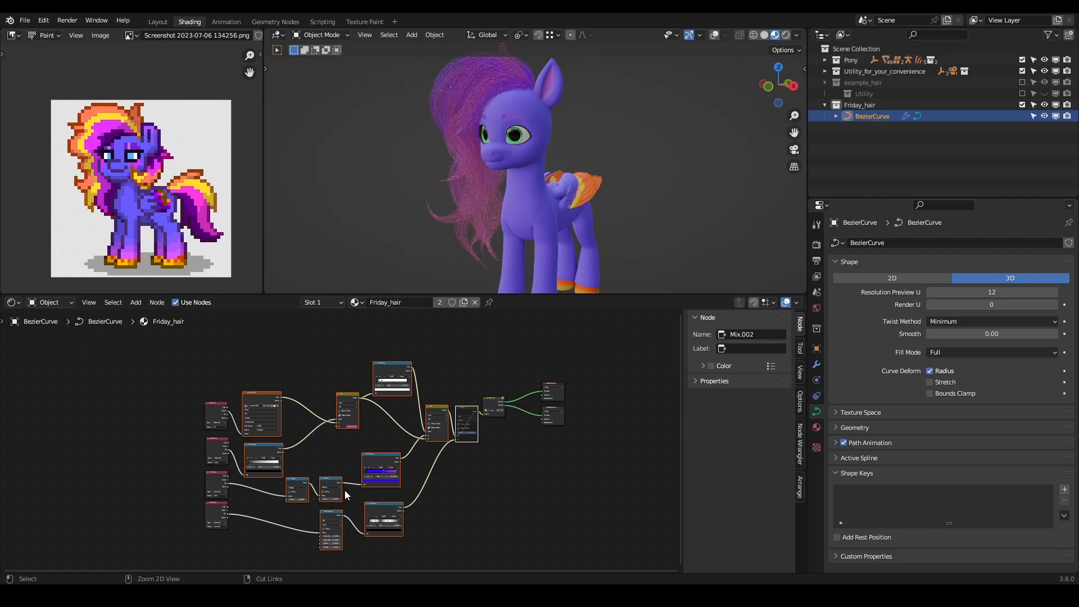
key("ctrl+x")
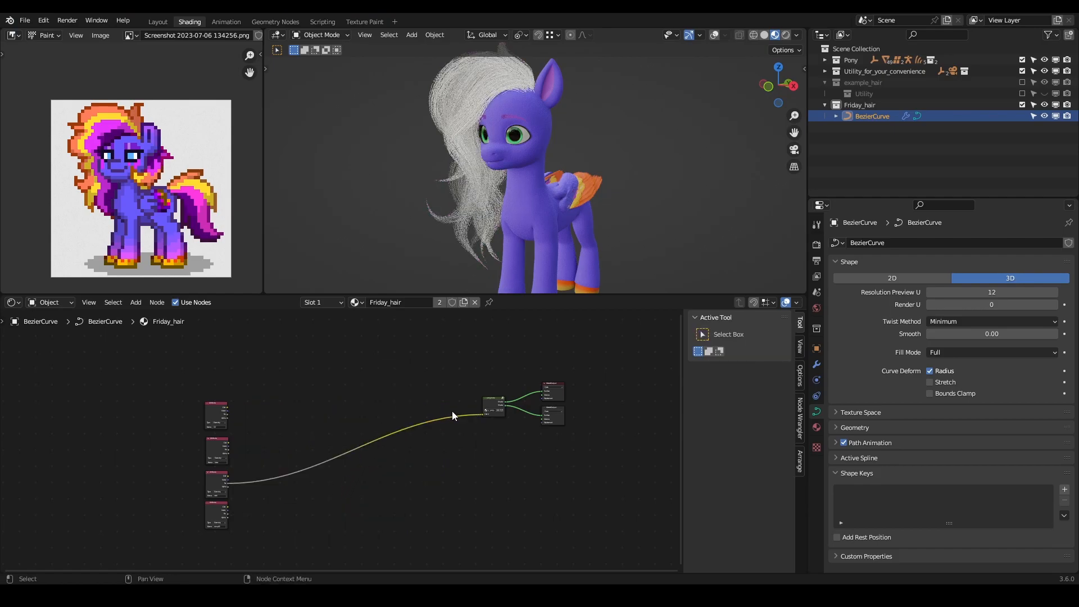
- Move the four Attribute nodes closer to the pony_mane shader group
left_click_drag(278, 382, 193, 515)
key("g")
left_click(480, 403)
scroll(461, 399, "up", 5)
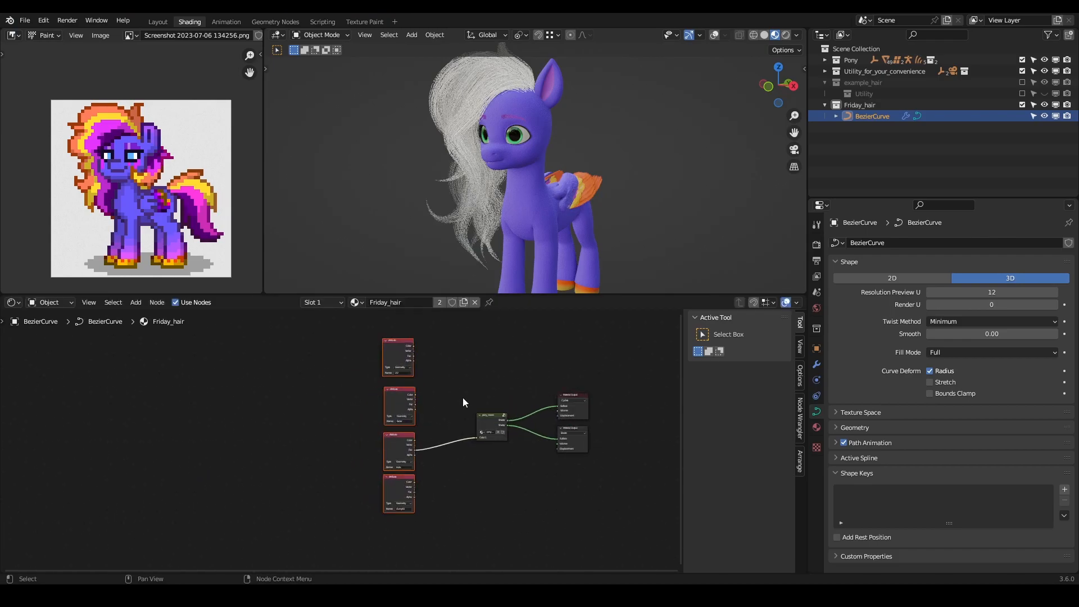
left_click(384, 447)
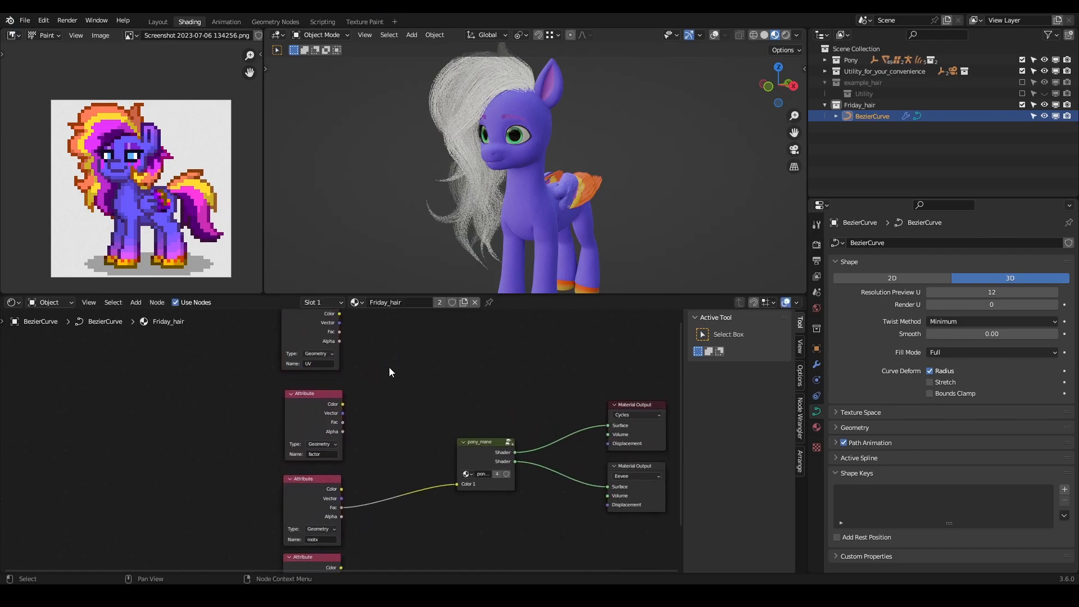
scroll(389, 371, "up", 2)
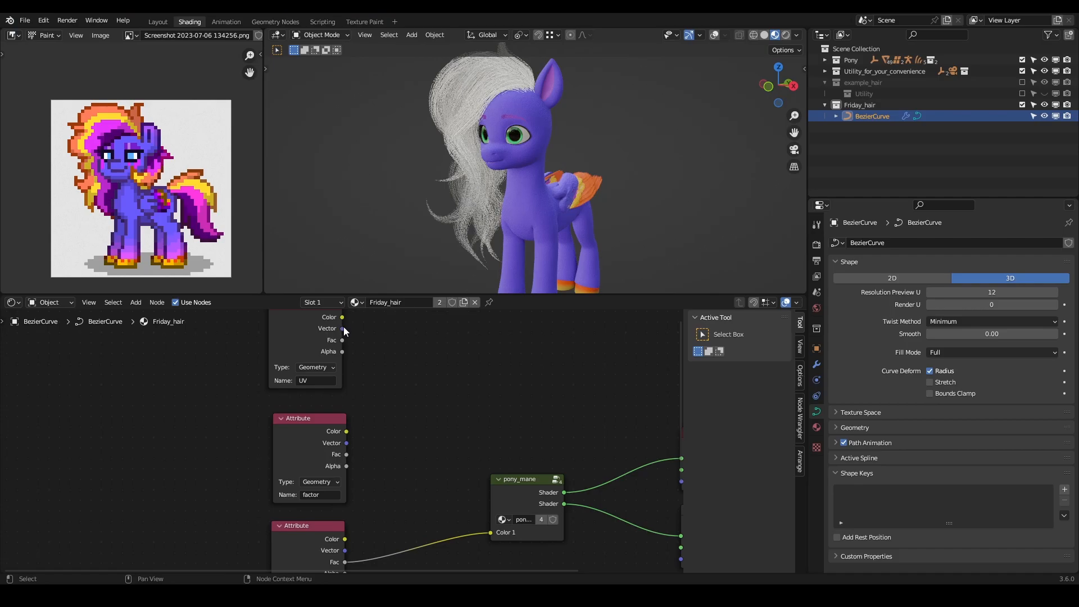
- Feed the UV attribute's Vector output into pony_mane's Color 1 and inspect the hair colouring on the model
left_click_drag(343, 329, 491, 532)
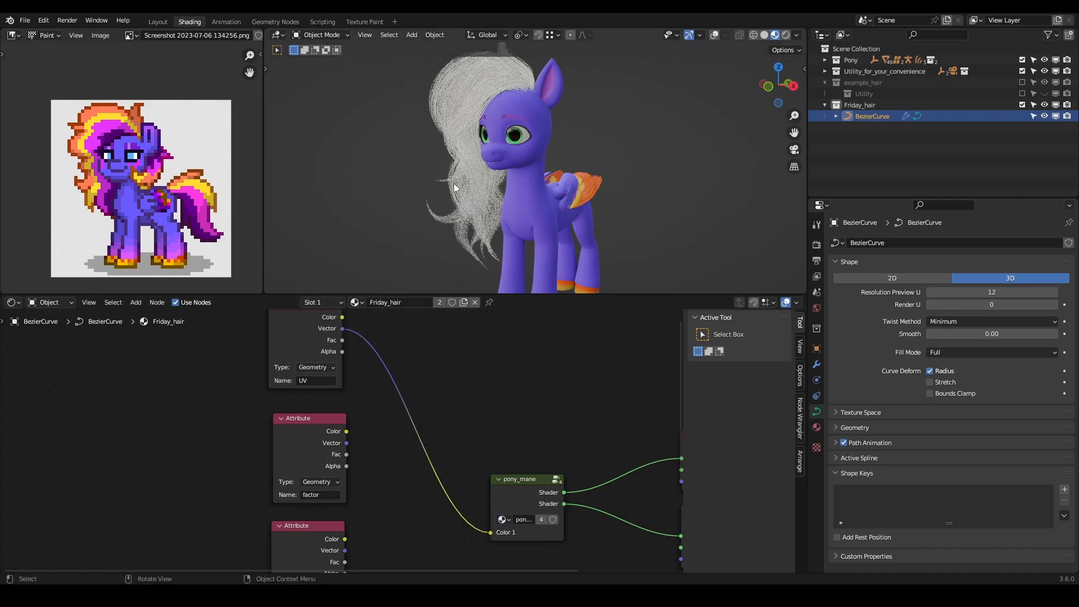
middle_click_drag(471, 194, 508, 73)
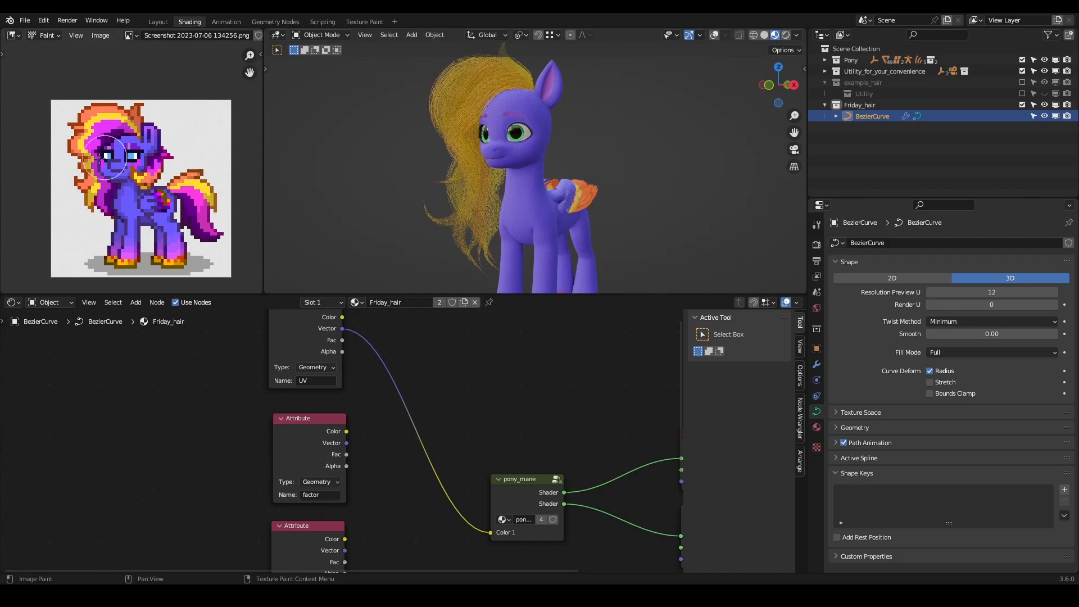
middle_click_drag(520, 134, 544, 208)
scroll(544, 208, "up", 3)
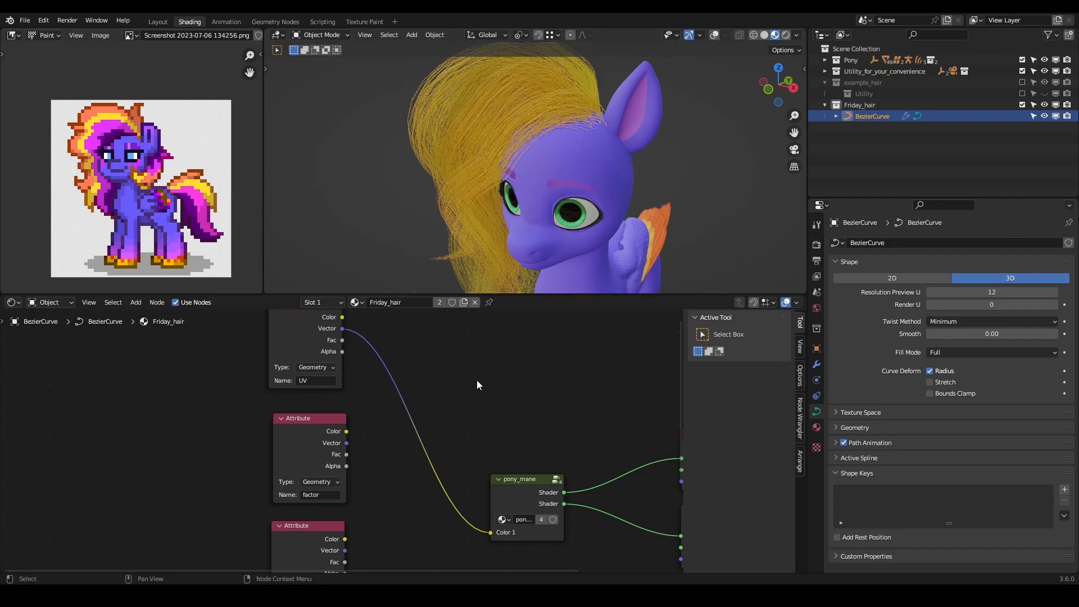
- Feed the factor attribute's Fac output into pony_mane's Color 1 and inspect the hair from the front and back
scroll(477, 383, "down", 1)
middle_click_drag(413, 423, 392, 377)
scroll(322, 397, "up", 1)
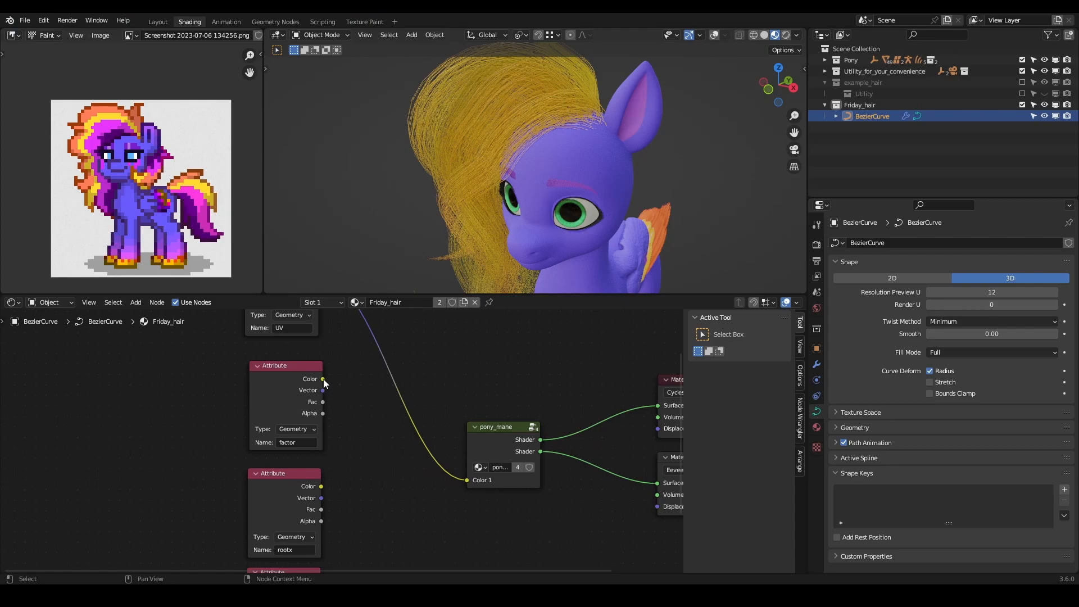
left_click_drag(323, 402, 468, 480)
middle_click_drag(538, 250, 770, 180)
scroll(464, 127, "up", 4)
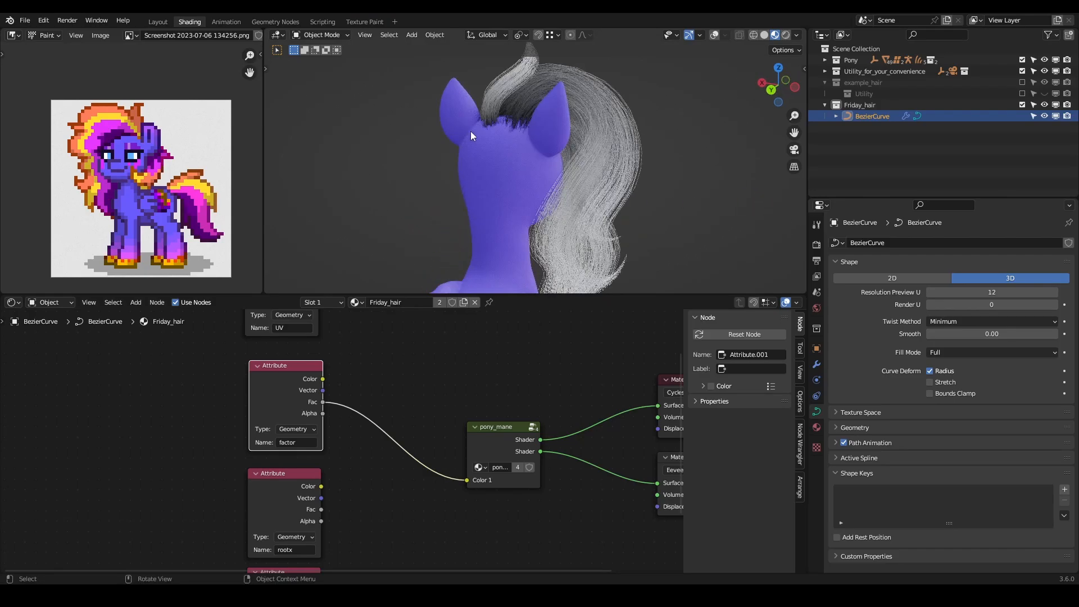
middle_click_drag(545, 197, 534, 79)
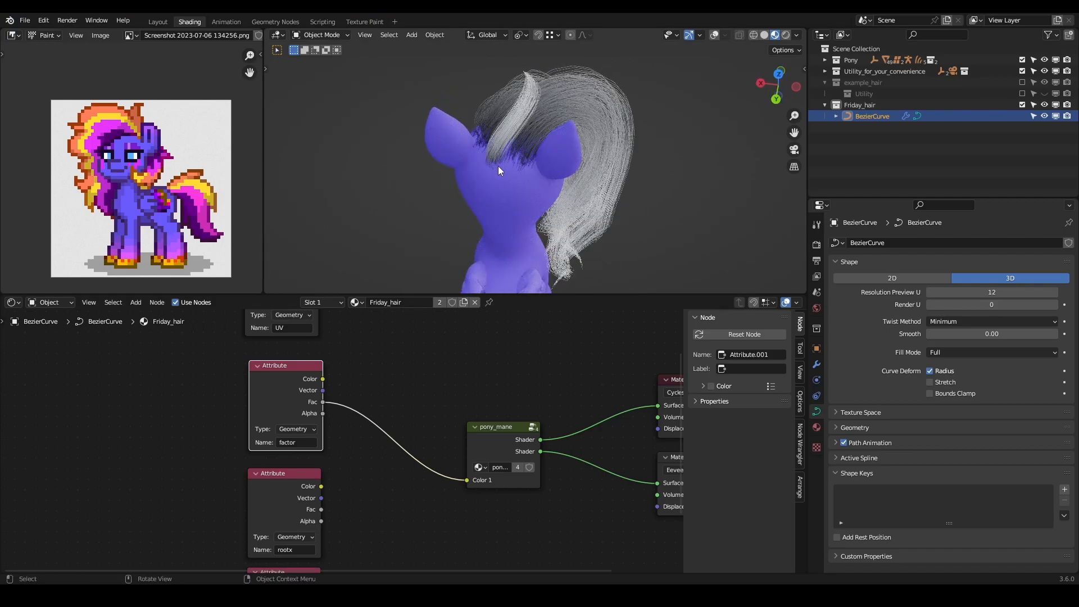
scroll(574, 198, "down", 4)
middle_click_drag(573, 198, 545, 140)
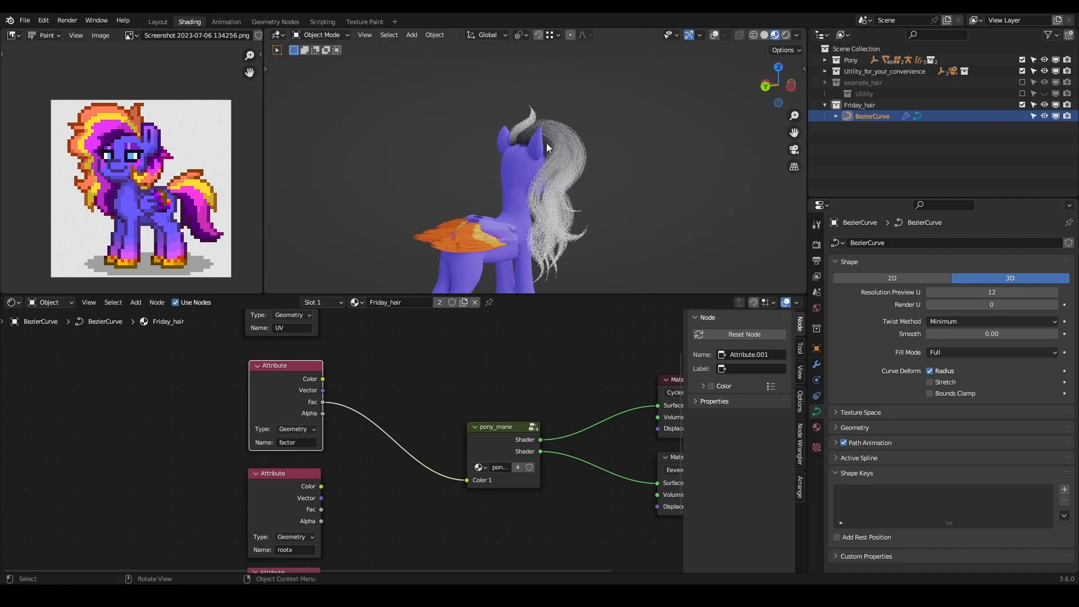
mouse_move(512, 290)
middle_mouse_down()
mouse_move(550, 144)
mouse_move(364, 126)
mouse_move(455, 147)
mouse_move(504, 286)
middle_mouse_up()
- Feed the rootx attribute's Fac output into pony_mane's Color 1 and view the fringe up close
middle_click_drag(326, 499, 349, 446)
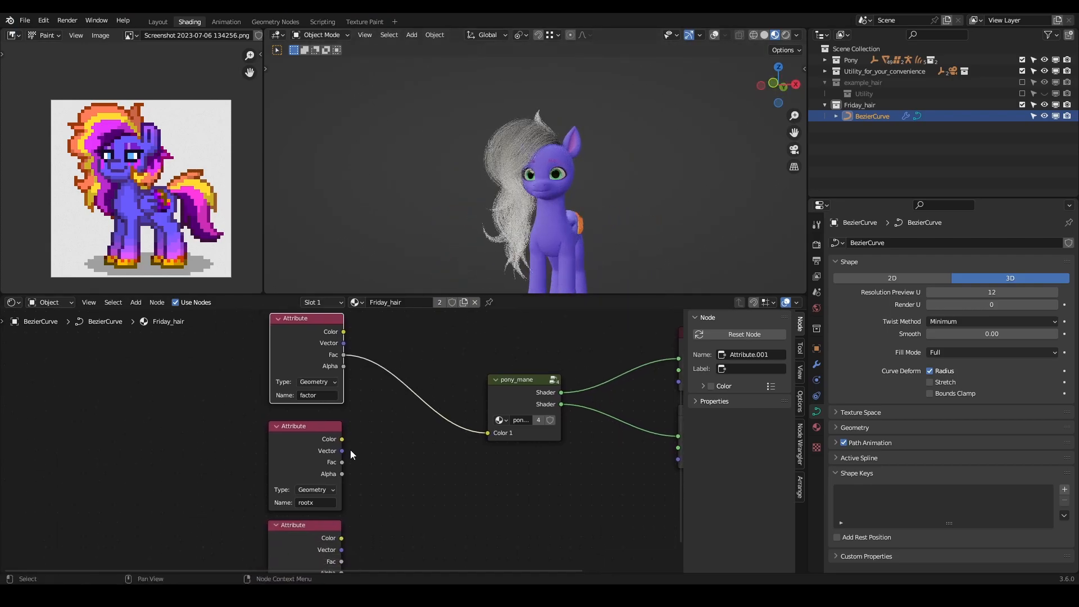
left_click_drag(341, 462, 487, 432)
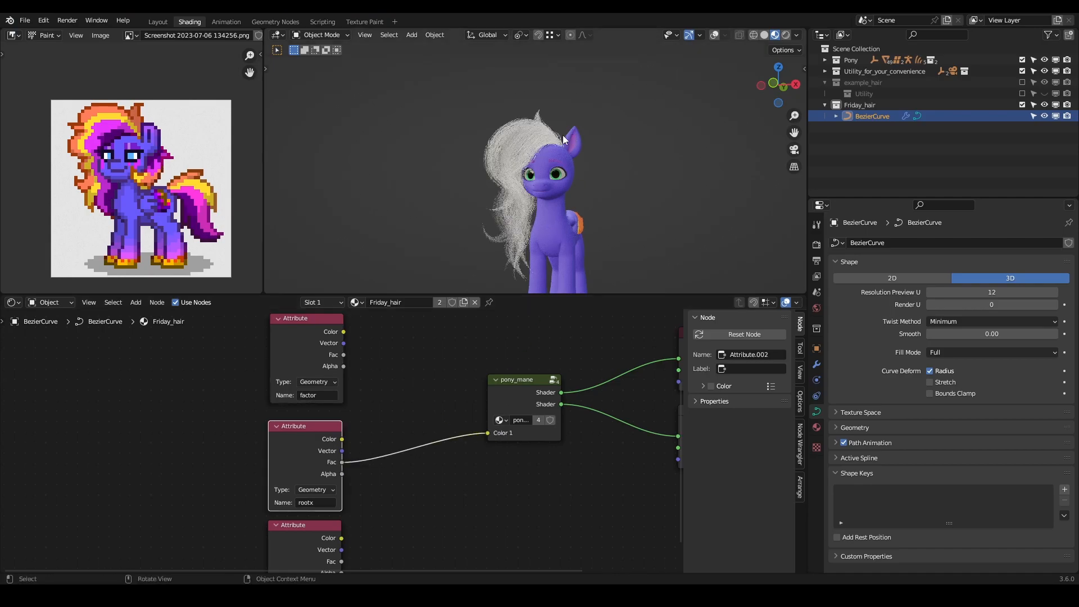
middle_click_drag(495, 222, 470, 129)
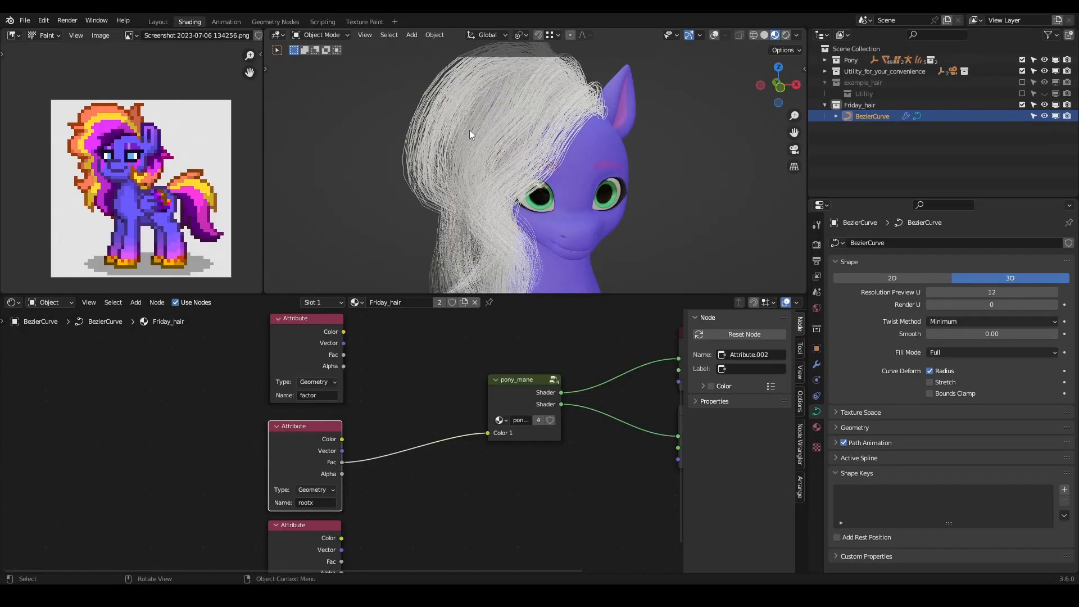
- Set Trim to 0.030 in the curveToHair_SHAPE_friday_fringe modifier and view the hair roots from the front
left_click(816, 364)
scroll(873, 438, "down", 5)
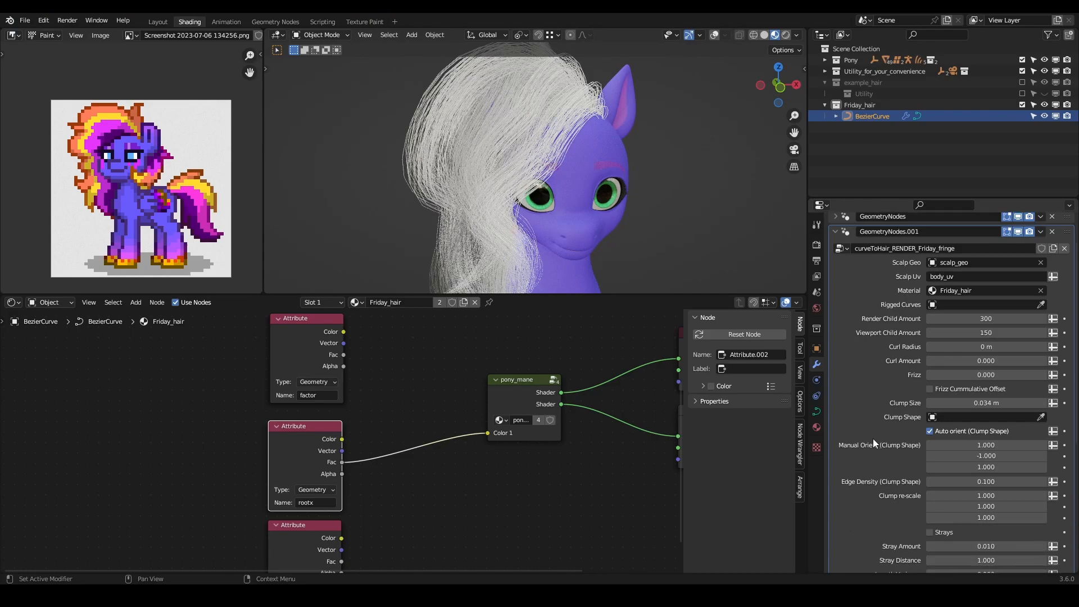
scroll(865, 445, "up", 5)
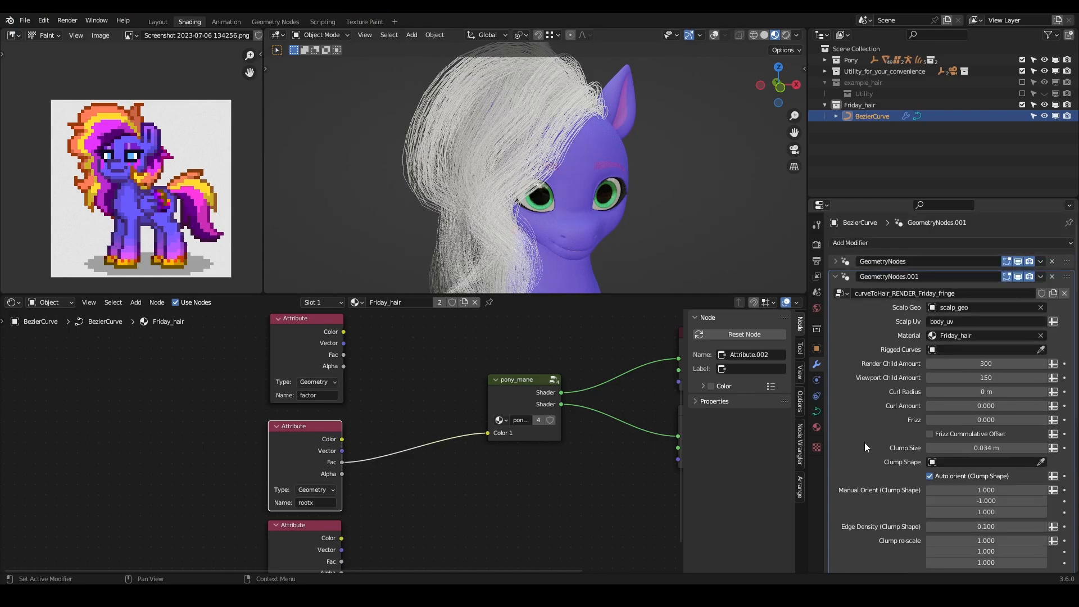
left_click(835, 262)
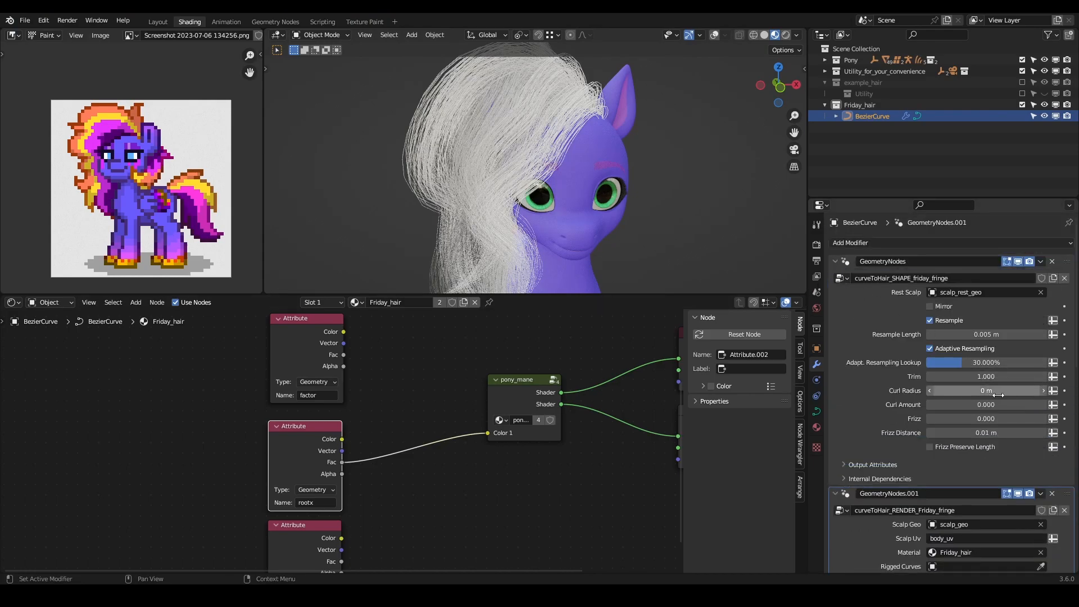
left_click_drag(986, 376, 932, 377)
middle_click_drag(565, 168, 503, 161)
middle_click_drag(621, 145, 520, 154)
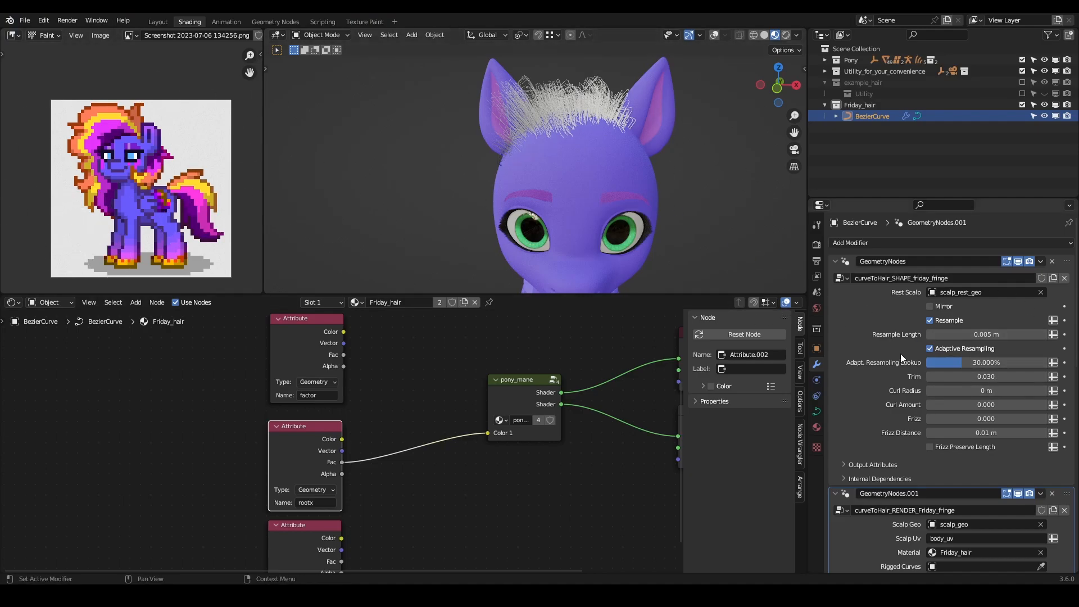
- Change the rootx Attribute node's name to rooty and inspect the hair roots from the side
middle_click_drag(425, 443, 423, 377)
middle_click_drag(351, 437, 345, 469)
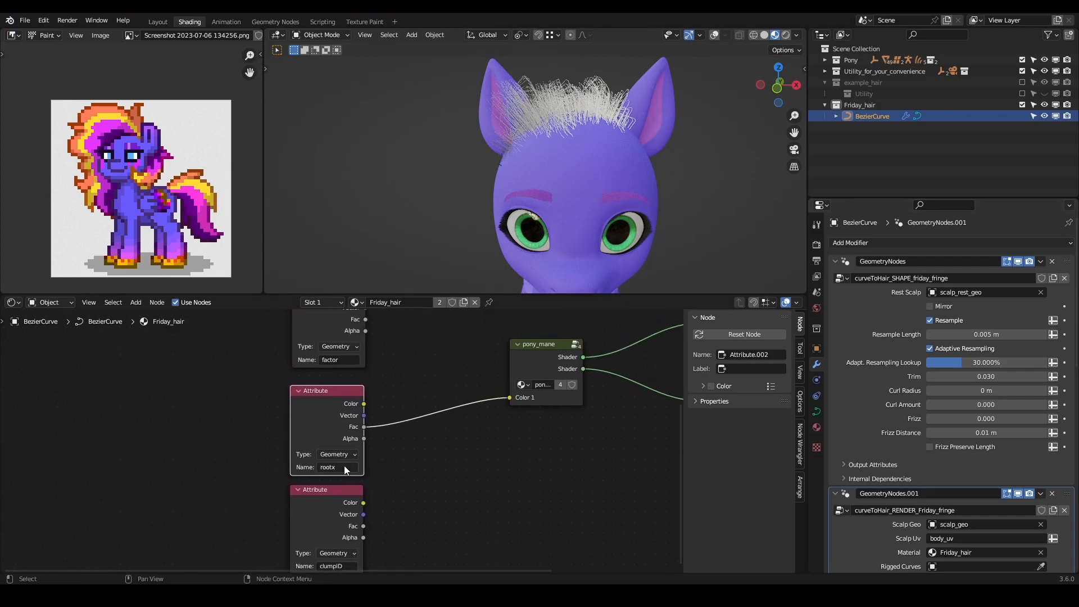
type("y")
key("Return")
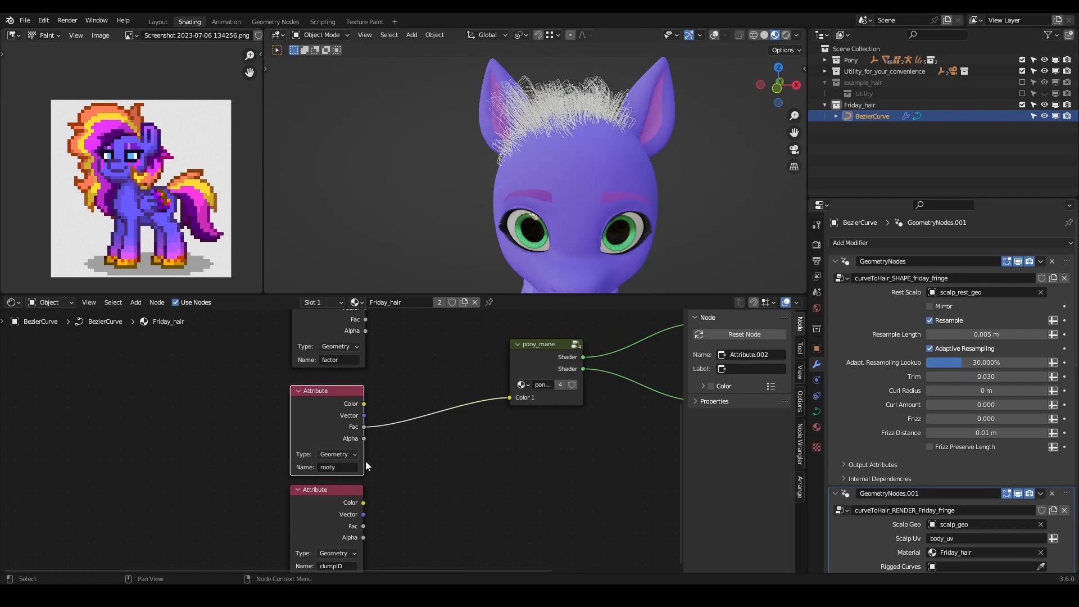
middle_click_drag(596, 146, 619, 140)
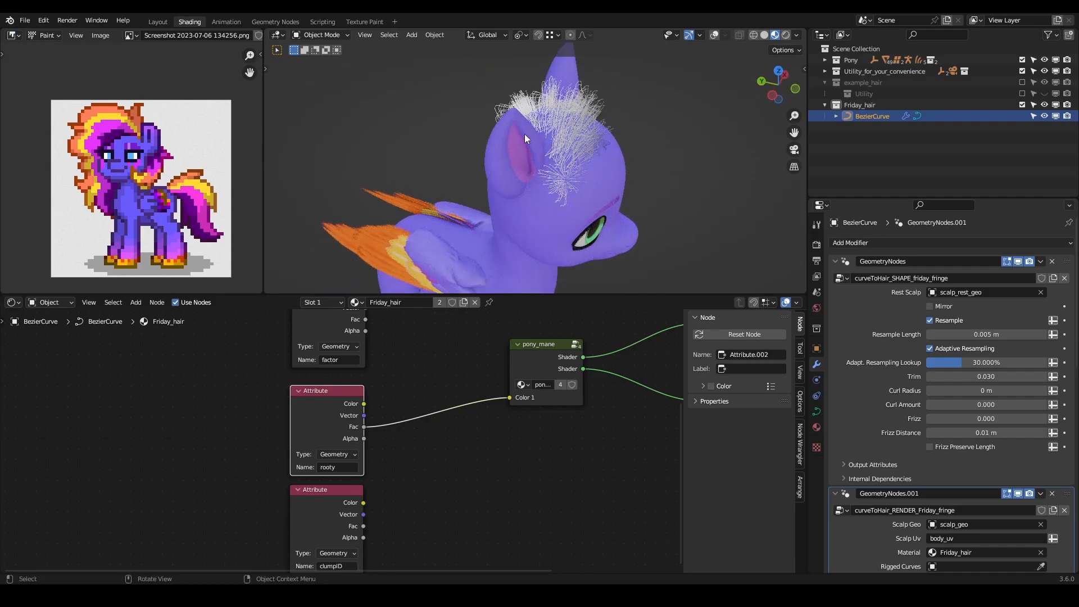
- Set the rooty Attribute node's name back to rootx
mouse_move(383, 422)
middle_mouse_down()
mouse_move(368, 392)
mouse_move(379, 406)
middle_mouse_up()
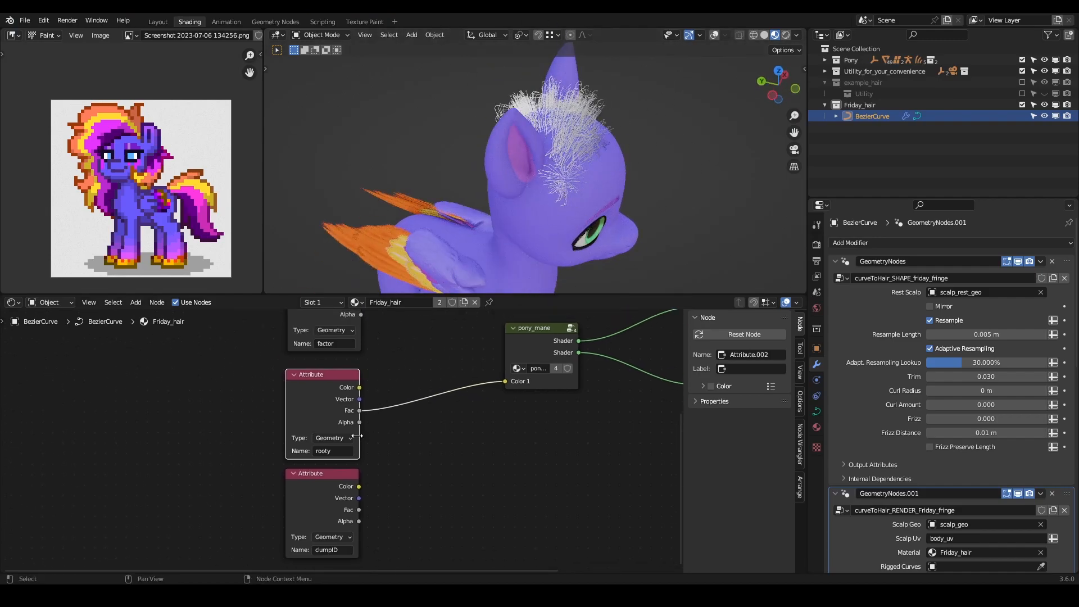
type("x")
key("Return")
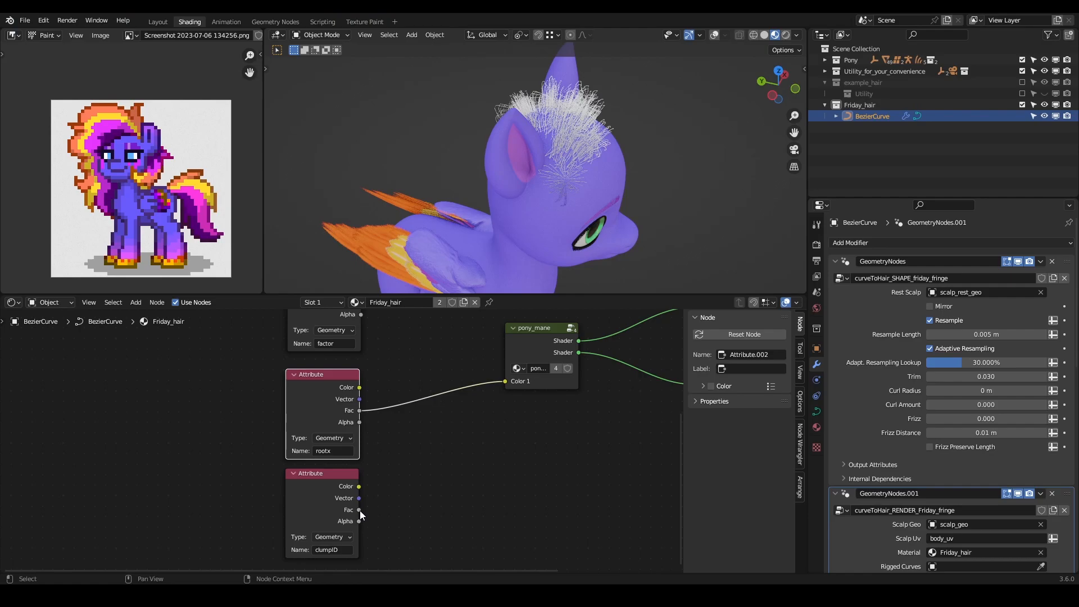
- Feed the clumpID attribute's Color and then its Fac output into pony_mane's Color 1, inspecting the clumps on the scalp
left_click_drag(357, 487, 503, 383)
middle_click_drag(619, 160, 484, 200)
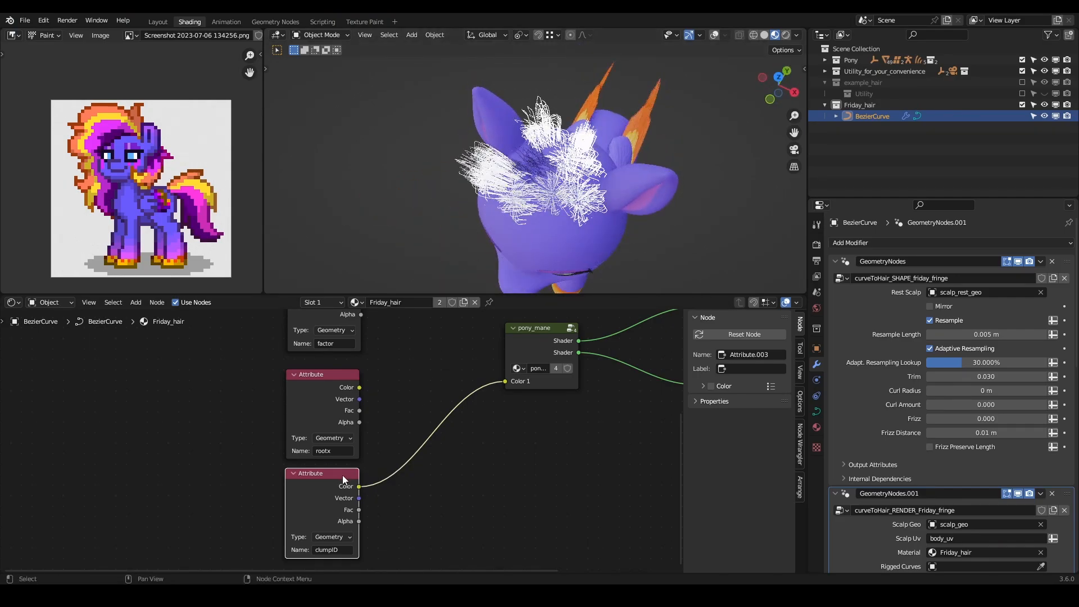
left_click_drag(357, 510, 500, 383)
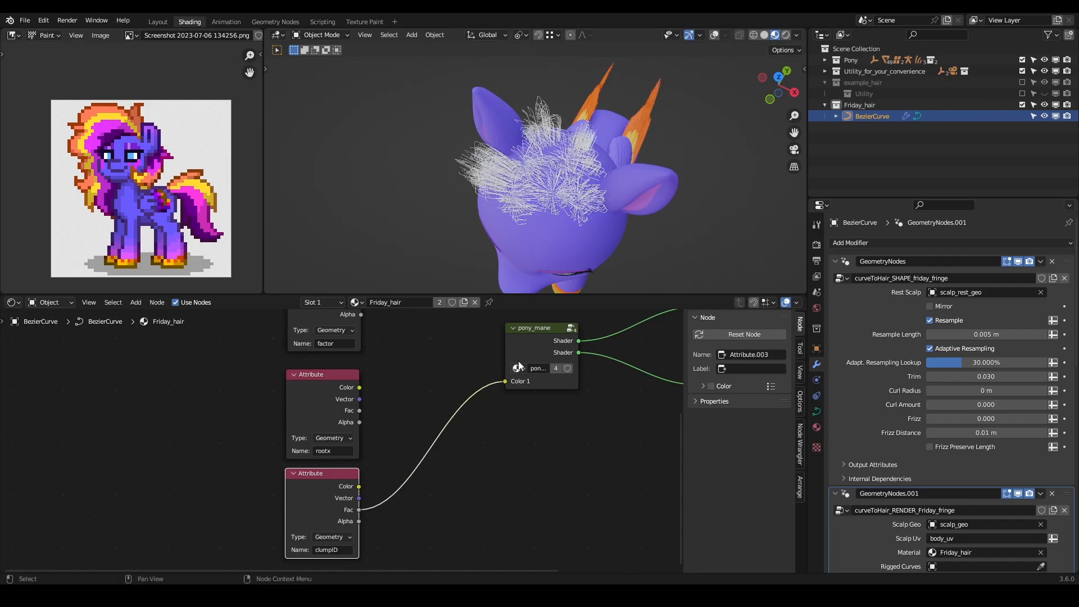
middle_click_drag(562, 169, 528, 147)
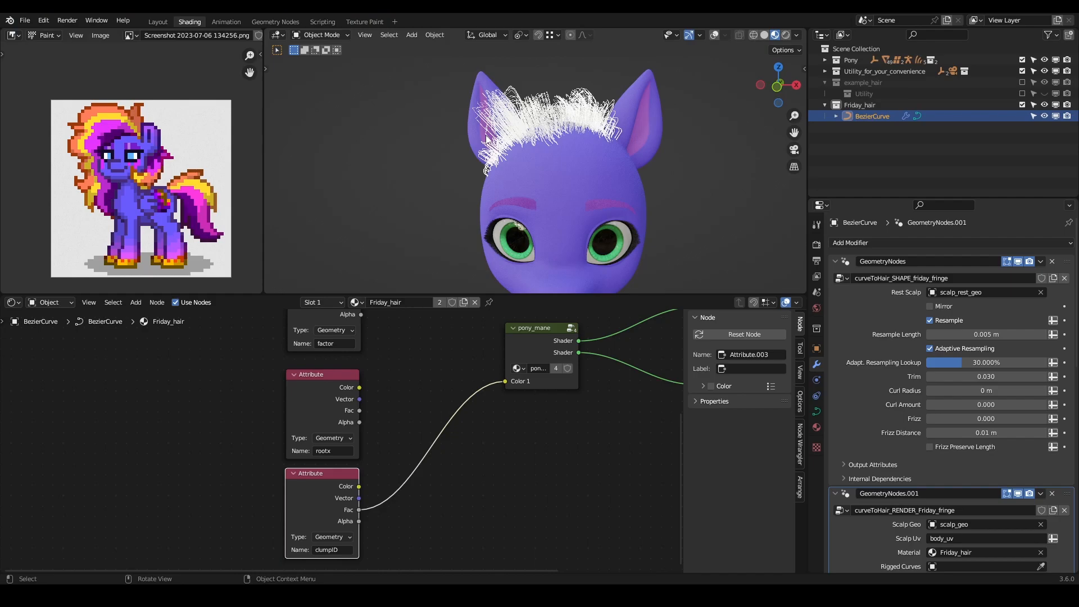
mouse_move(576, 127)
middle_mouse_down()
mouse_move(580, 249)
mouse_move(578, 130)
middle_mouse_up()
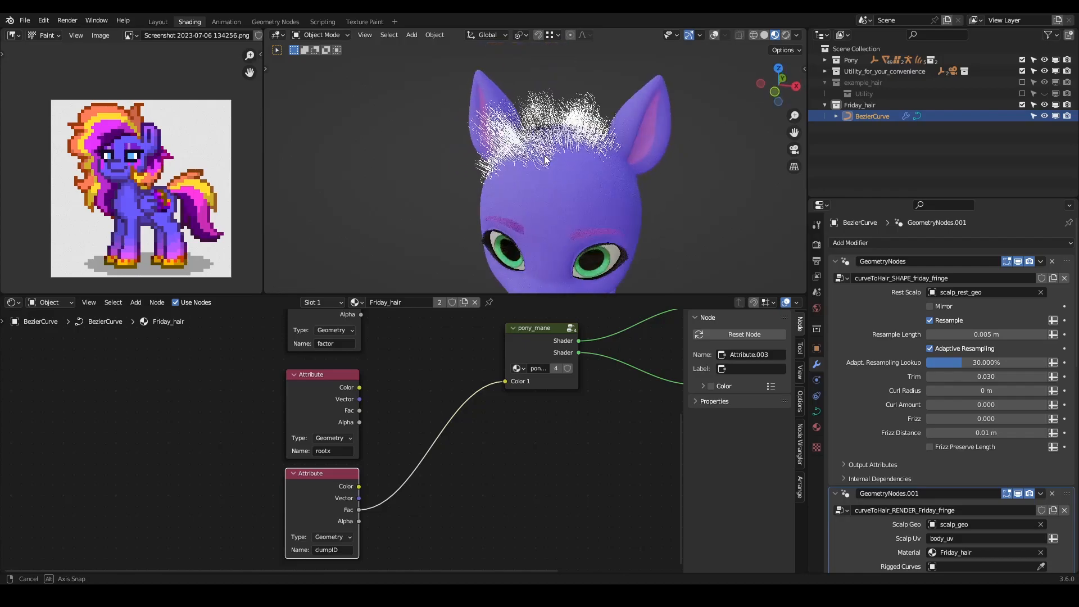
mouse_move(329, 484)
left_mouse_down()
mouse_move(167, 478)
mouse_move(334, 483)
left_mouse_up()
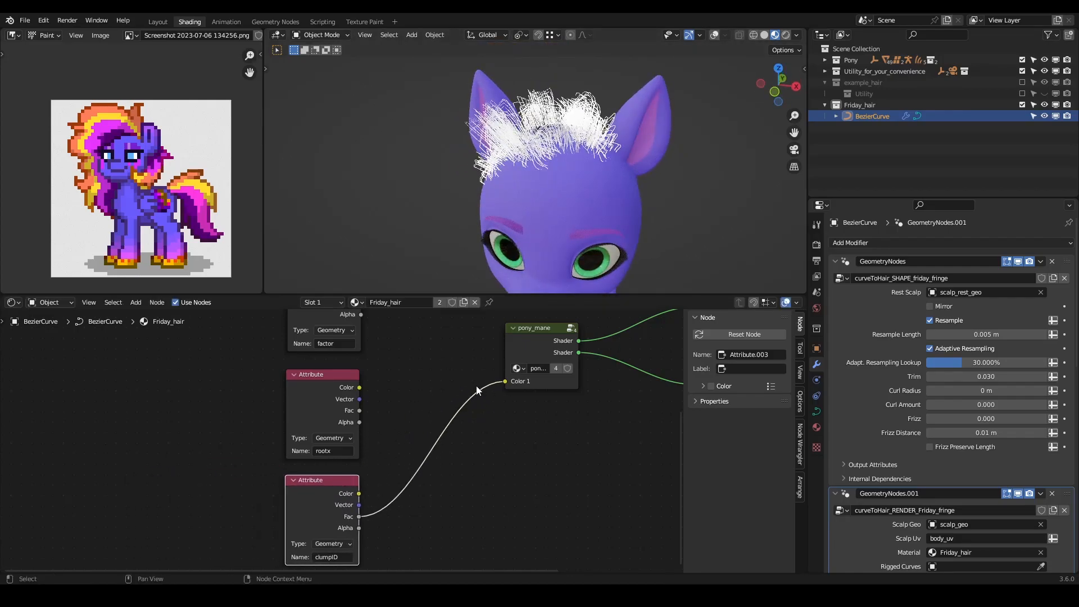
- Cut the link between the clumpID attribute and pony_mane's Color 1, and check the hair from the side and front
left_click(494, 447)
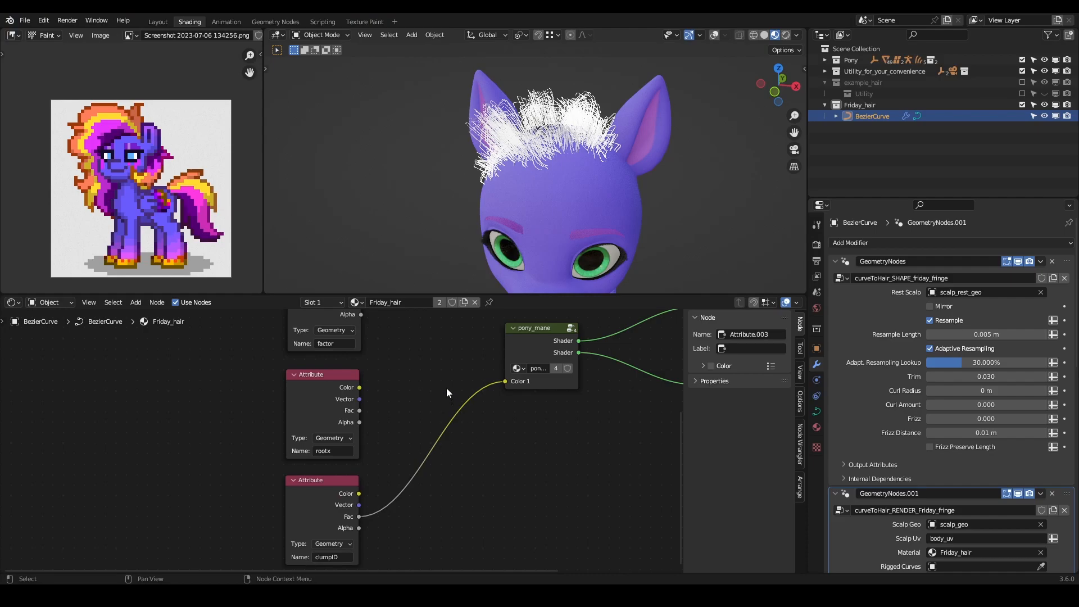
right_click_drag(446, 390, 470, 440, "ctrl")
middle_click_drag(447, 367, 453, 386)
middle_click_drag(531, 187, 484, 164)
middle_click_drag(377, 432, 413, 469)
scroll(403, 406, "down", 5)
middle_click_drag(394, 386, 450, 380)
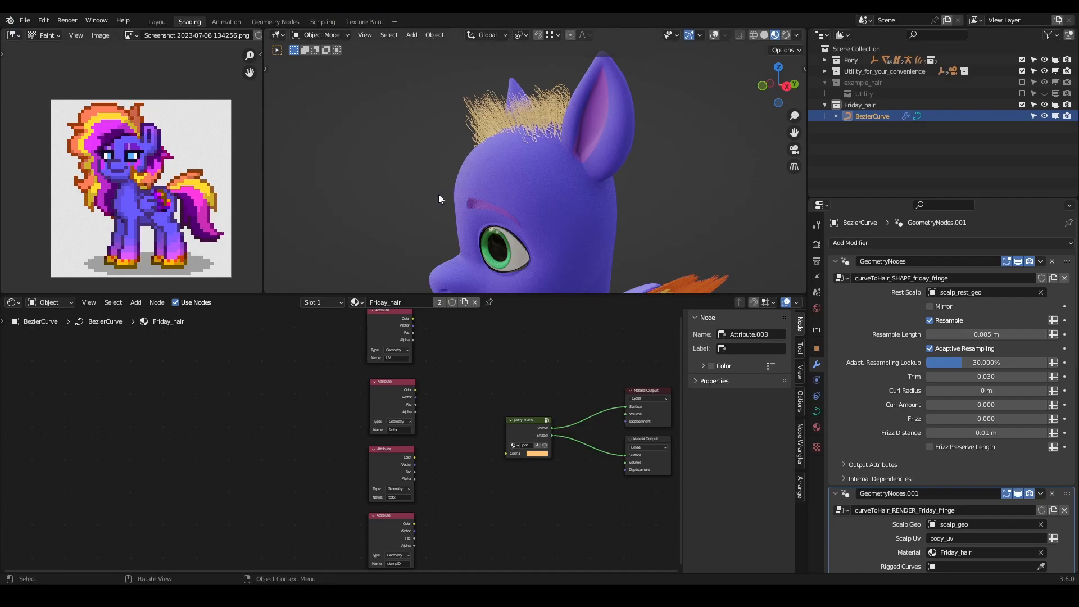
middle_click_drag(501, 150, 602, 163)
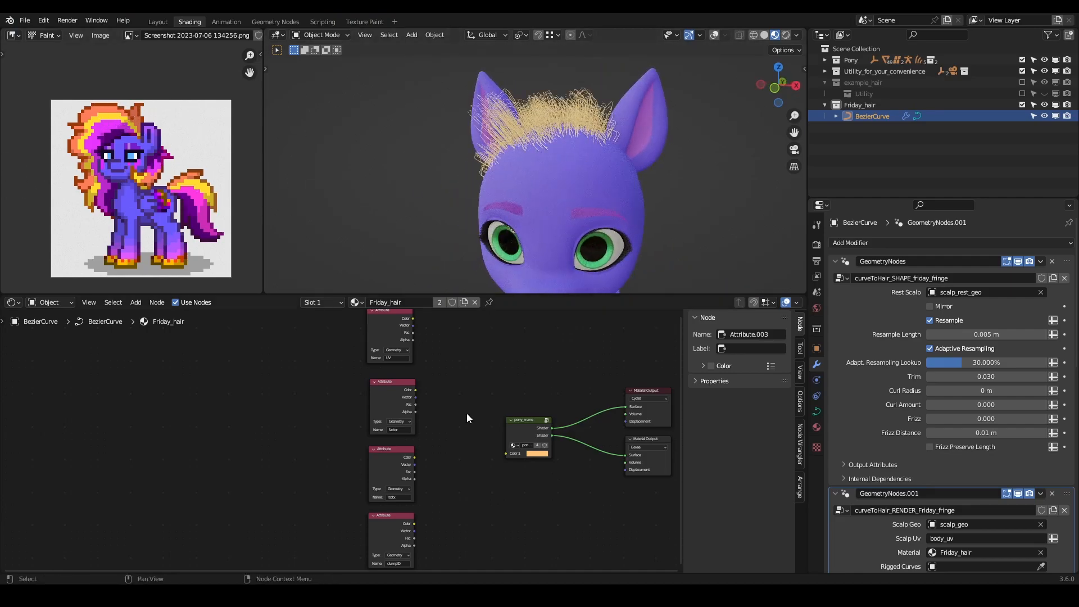
- Move the four Attribute nodes farther from the pony_mane group to make room between them
left_click_drag(470, 339, 304, 573)
key("g")
left_click(343, 439)
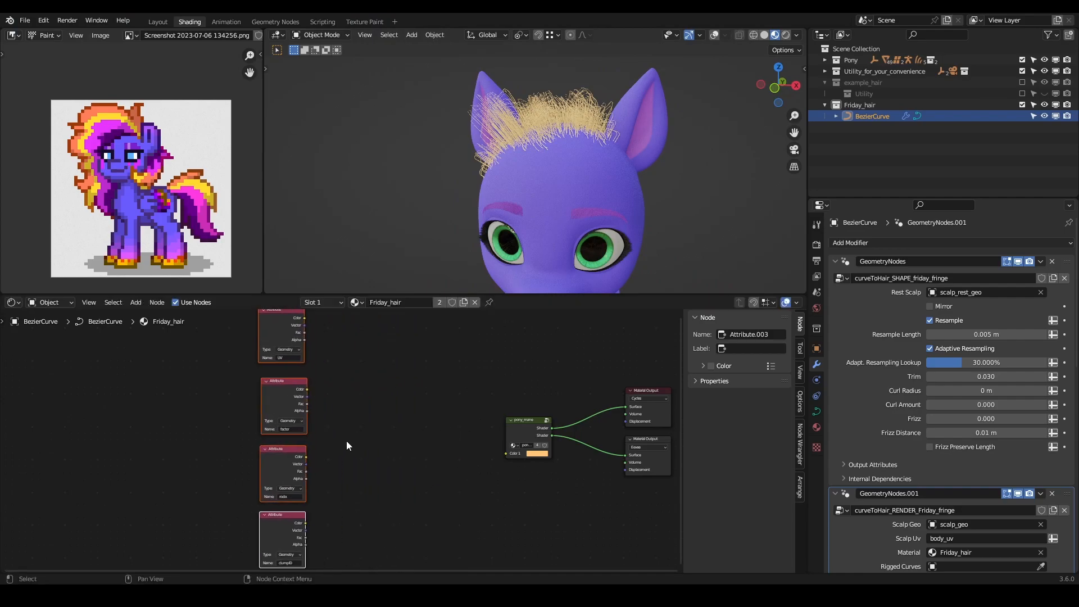
left_click(344, 440)
- Add a Color Ramp fed by the rootx attribute's Fac, and connect its Color output to pony_mane's Color 1
scroll(336, 441, "up", 3)
mouse_move(296, 462)
left_mouse_down()
mouse_move(356, 455)
mouse_move(298, 480)
left_mouse_up()
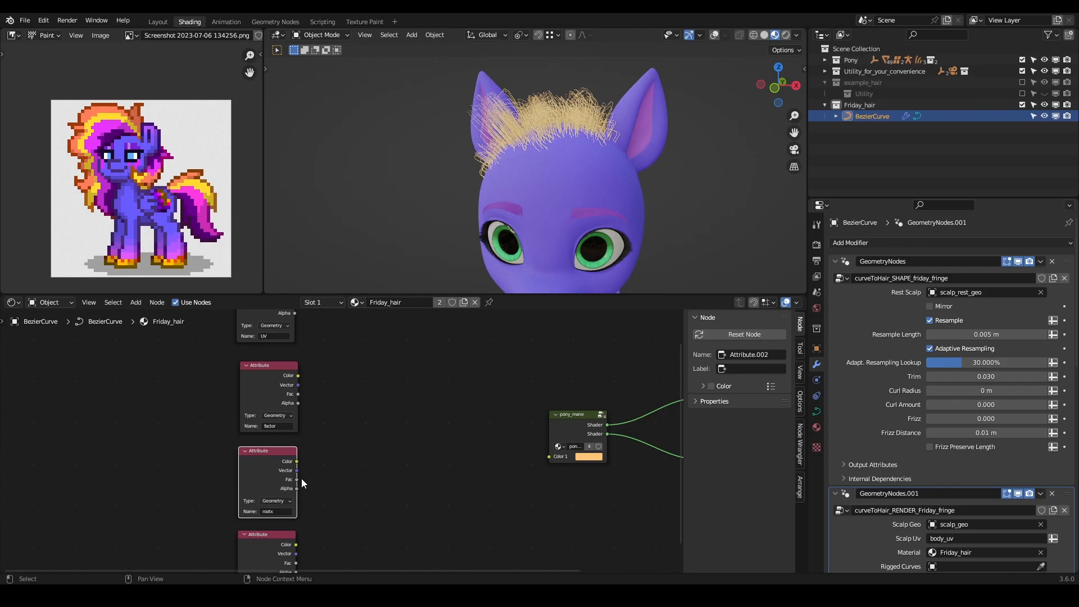
left_click_drag(296, 480, 376, 435)
type("color")
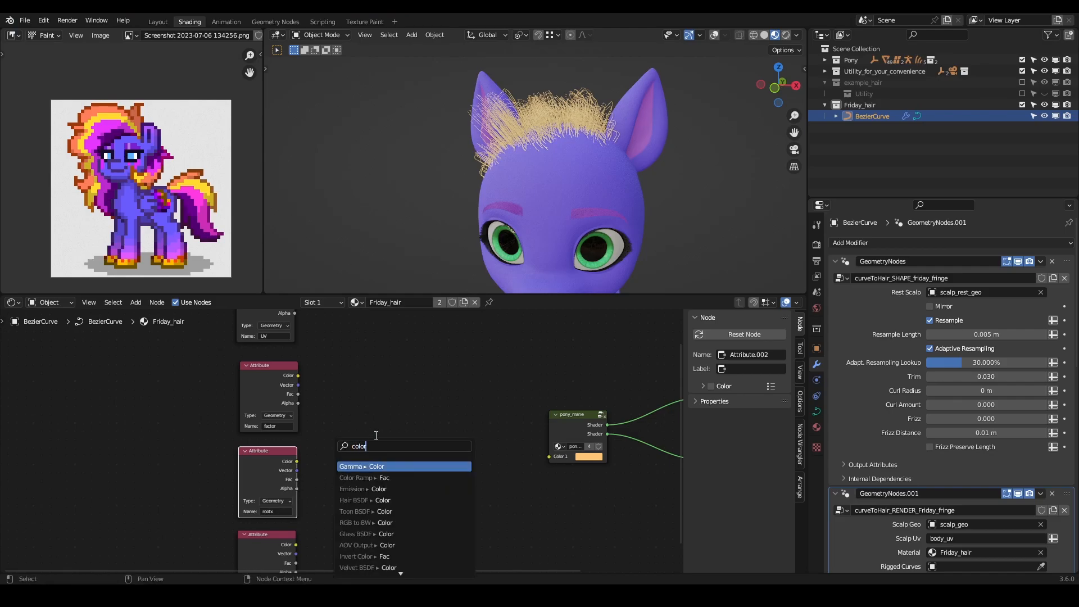
left_click(360, 478)
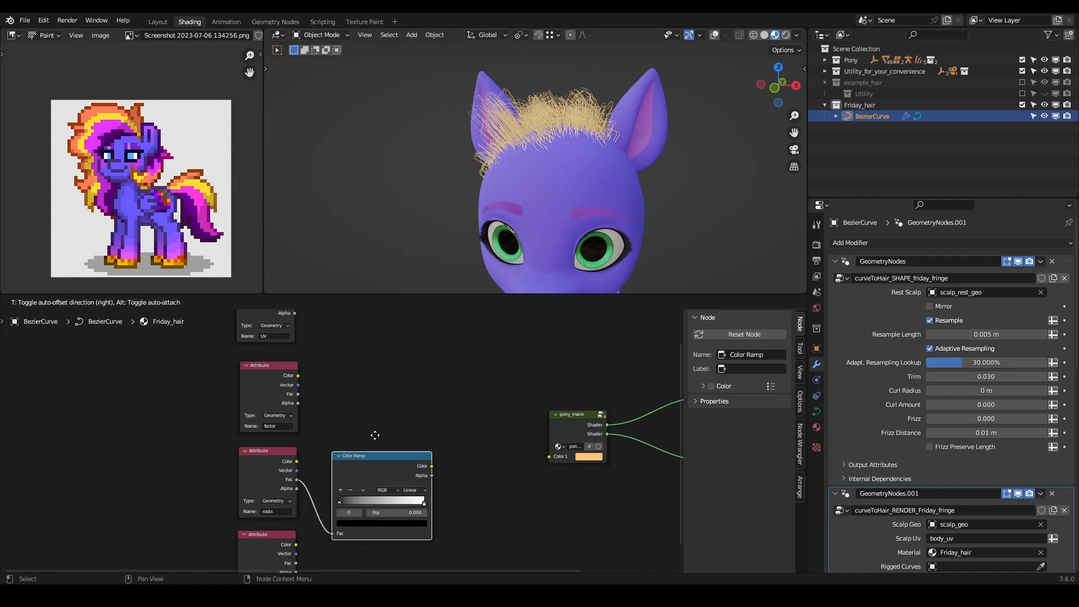
left_click(484, 434)
left_click_drag(478, 420, 549, 456)
- Set the fringe SHAPE modifier's Trim to 1 and bring the full hair and the Color Ramp node into view
left_click(955, 376)
type("1")
key("Return")
middle_click_drag(507, 134, 522, 212)
scroll(425, 477, "up", 2)
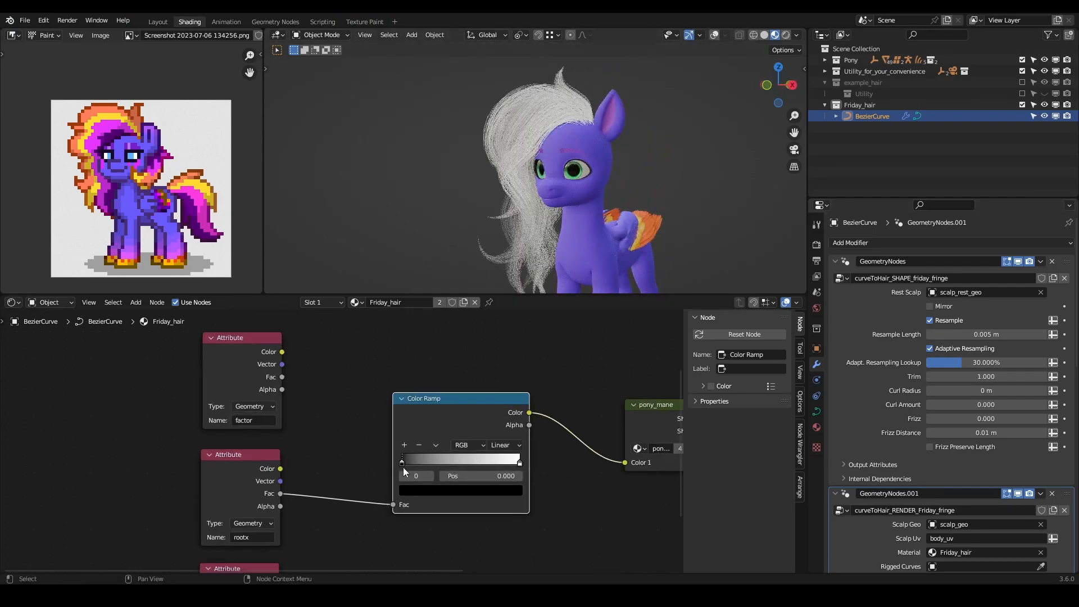
- Sample orange from the reference mane for the Color Ramp's first stop and dark purple for its last stop
left_click(426, 487)
left_click(509, 444)
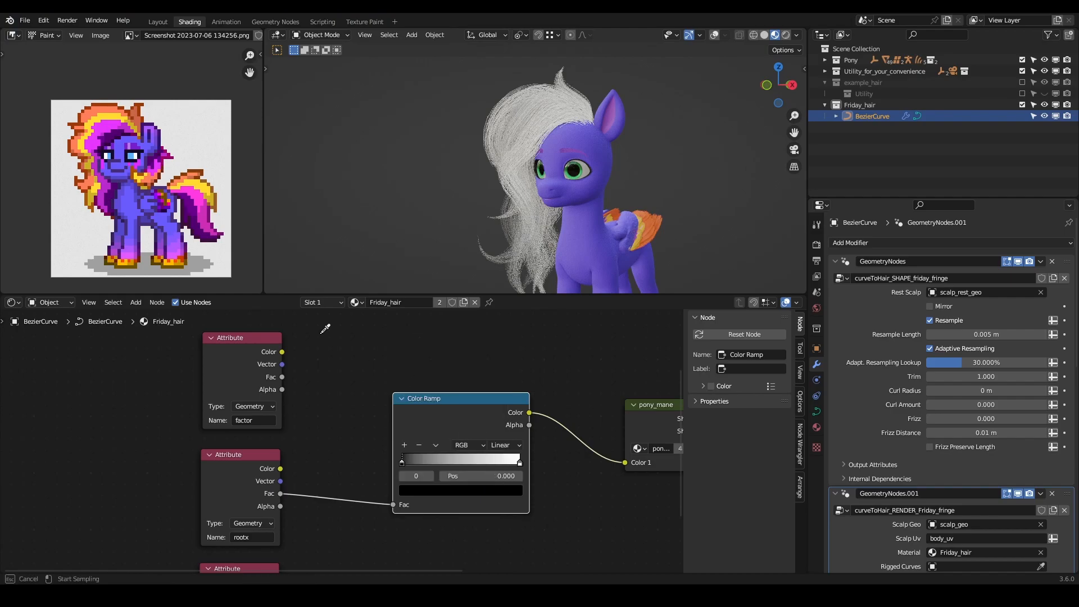
left_click(85, 119)
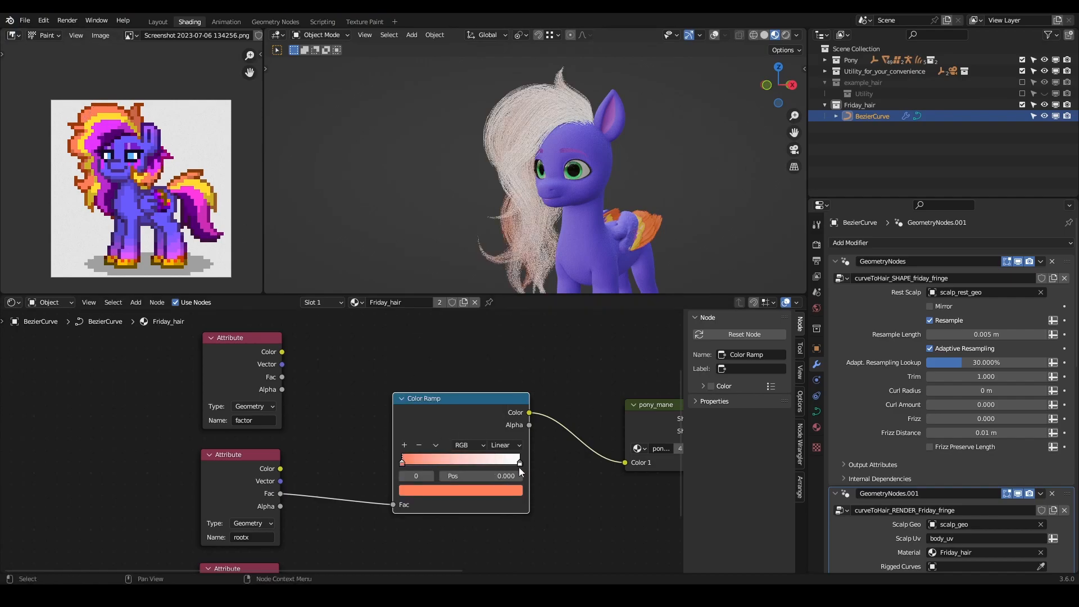
left_click(430, 476)
left_click(461, 490)
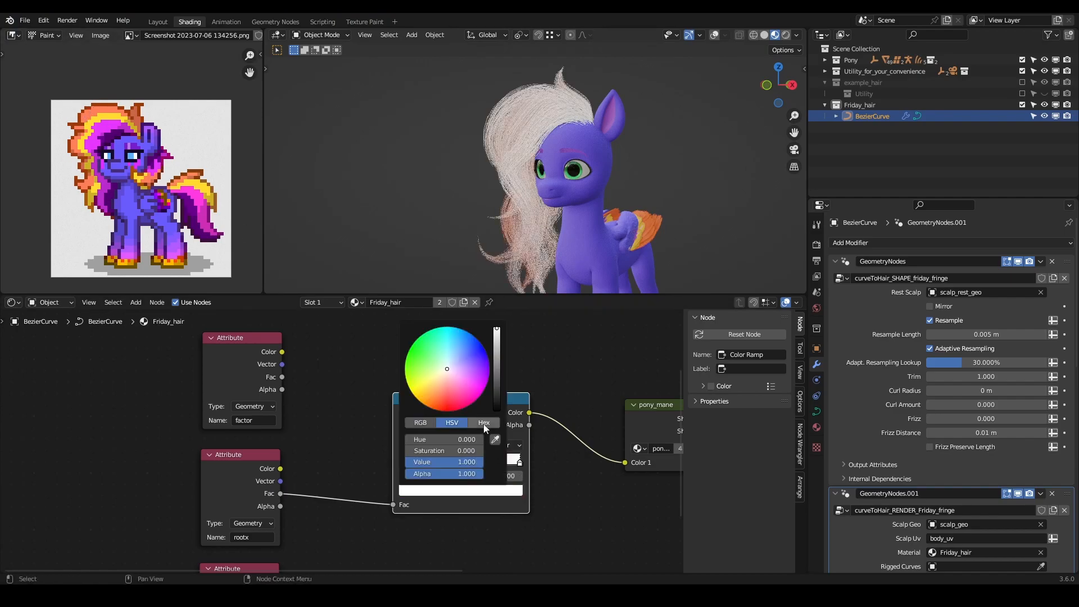
left_click(496, 443)
left_click(115, 131)
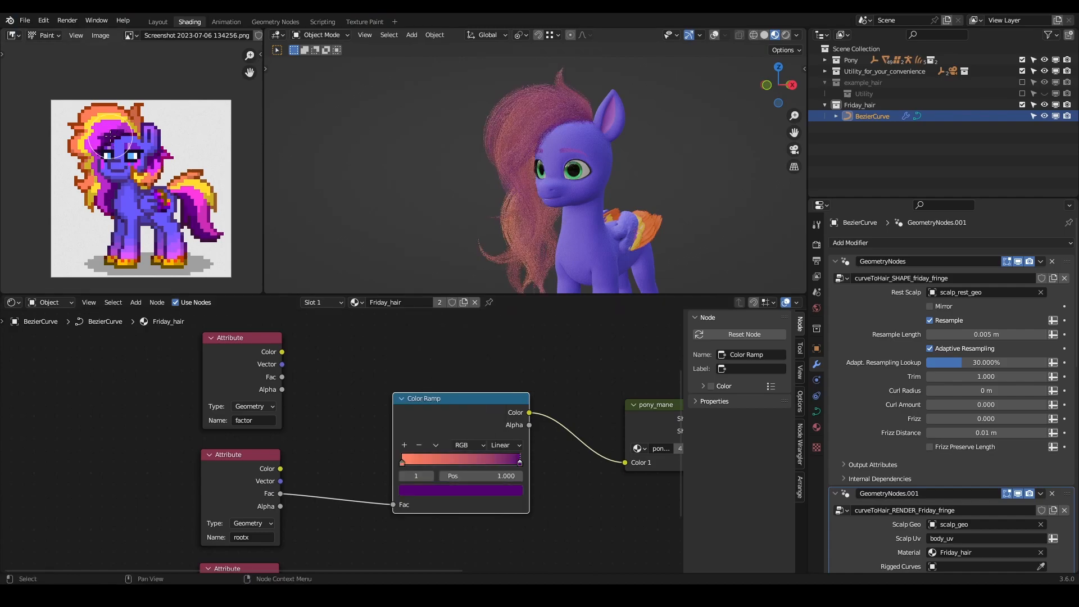
- Move the orange stop inward and the purple stop to position 0.614, and check the hair from several angles
middle_click_drag(537, 216, 594, 120)
middle_click_drag(497, 200, 461, 213)
left_click_drag(402, 463, 445, 461)
left_click_drag(518, 461, 473, 453)
middle_click_drag(659, 184, 542, 168)
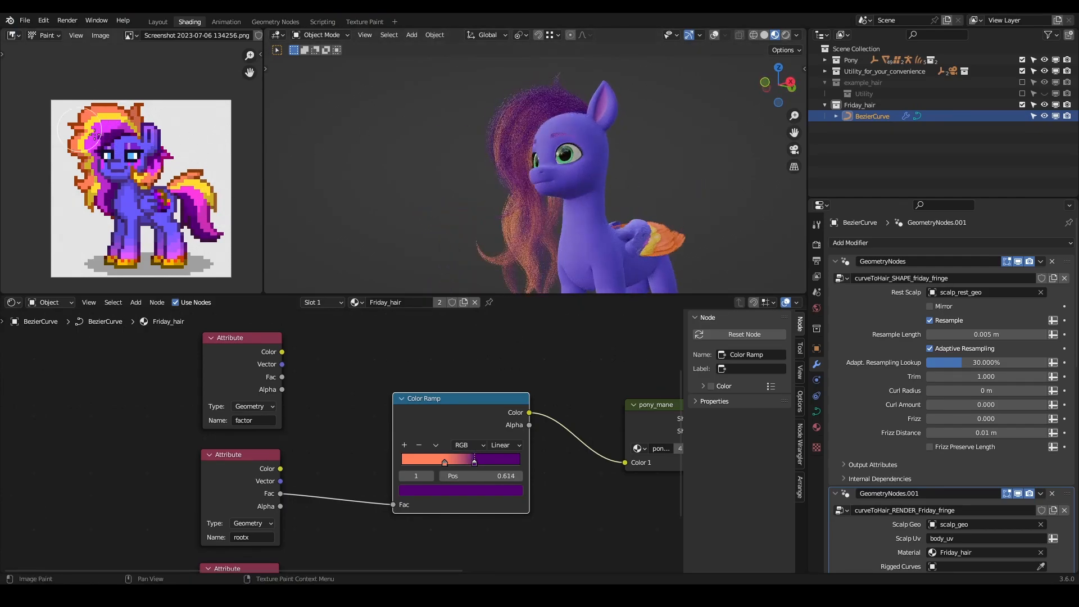
middle_click_drag(548, 245, 474, 159)
- Rename the attribute feeding the Color Ramp to rooty
middle_click_drag(264, 524, 313, 464)
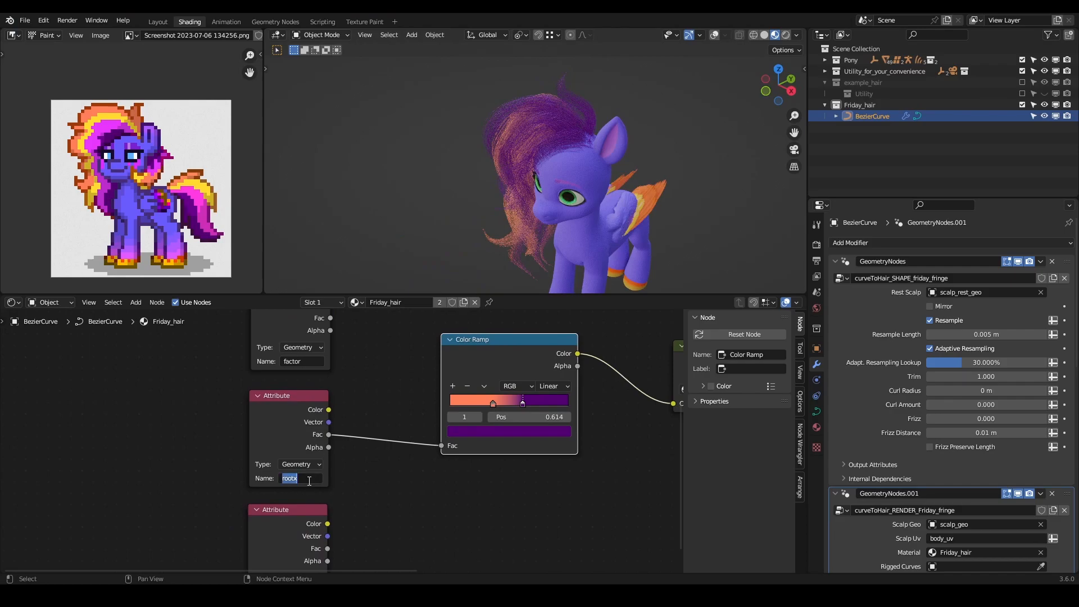
key("Return")
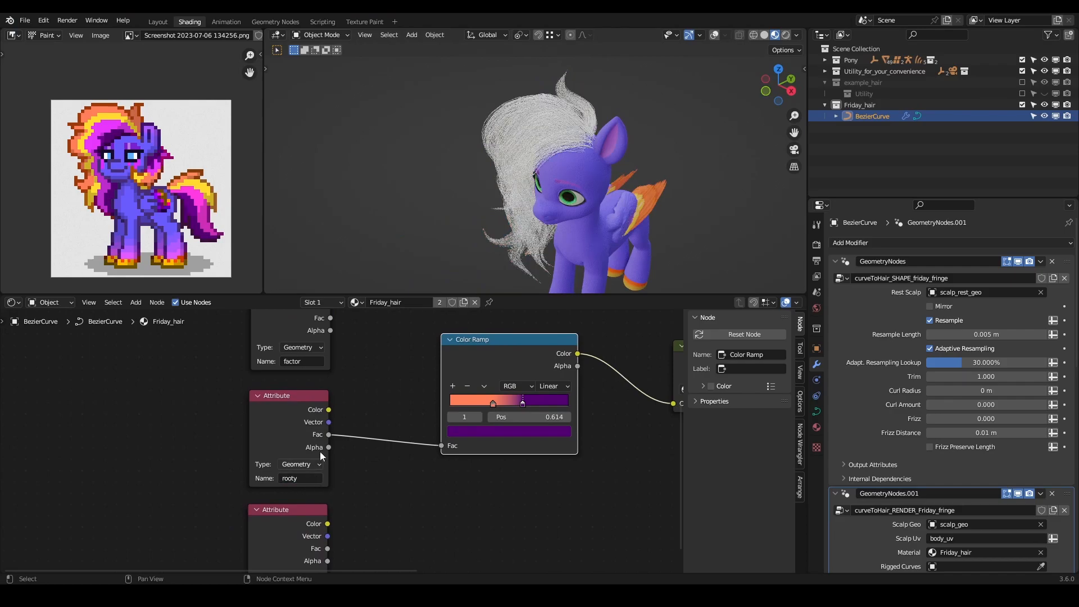
middle_click_drag(534, 170, 482, 166)
- Reverse the gradient by placing the purple stop at position 0.464, before the orange stop, and check the hair
left_click_drag(522, 403, 489, 408)
mouse_move(489, 404)
left_mouse_down()
mouse_move(523, 402)
mouse_move(500, 398)
left_mouse_up()
middle_click_drag(551, 174, 528, 166)
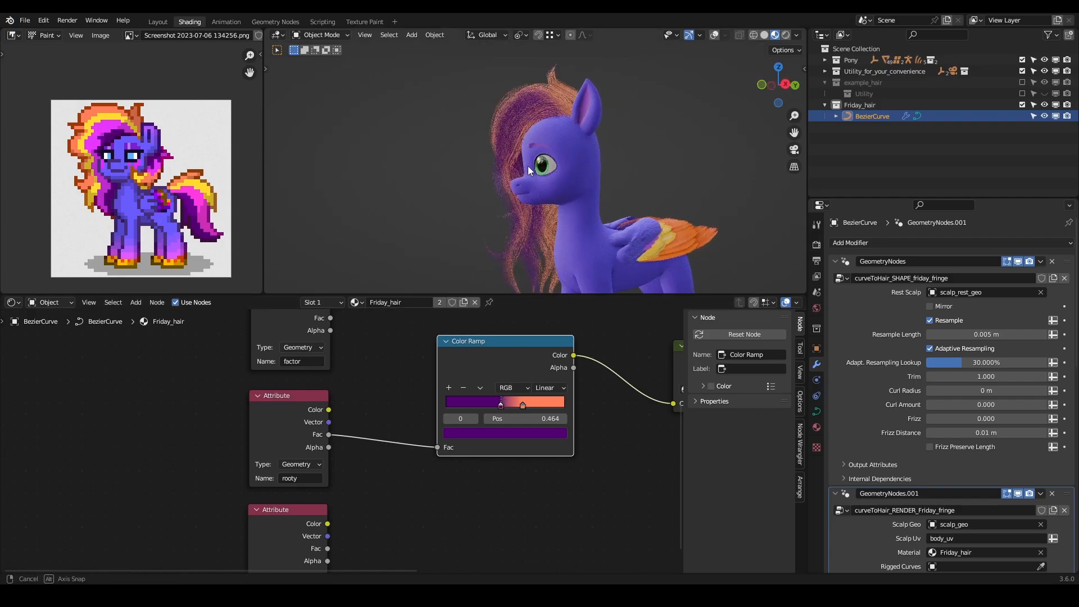
scroll(540, 169, "down", 4)
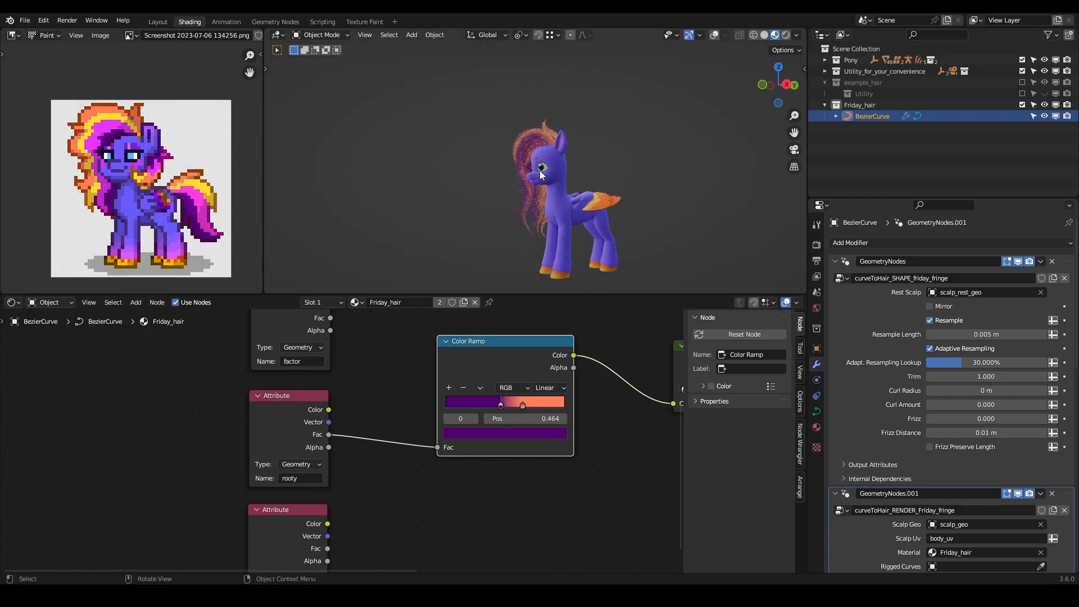
scroll(537, 240, "up", 2)
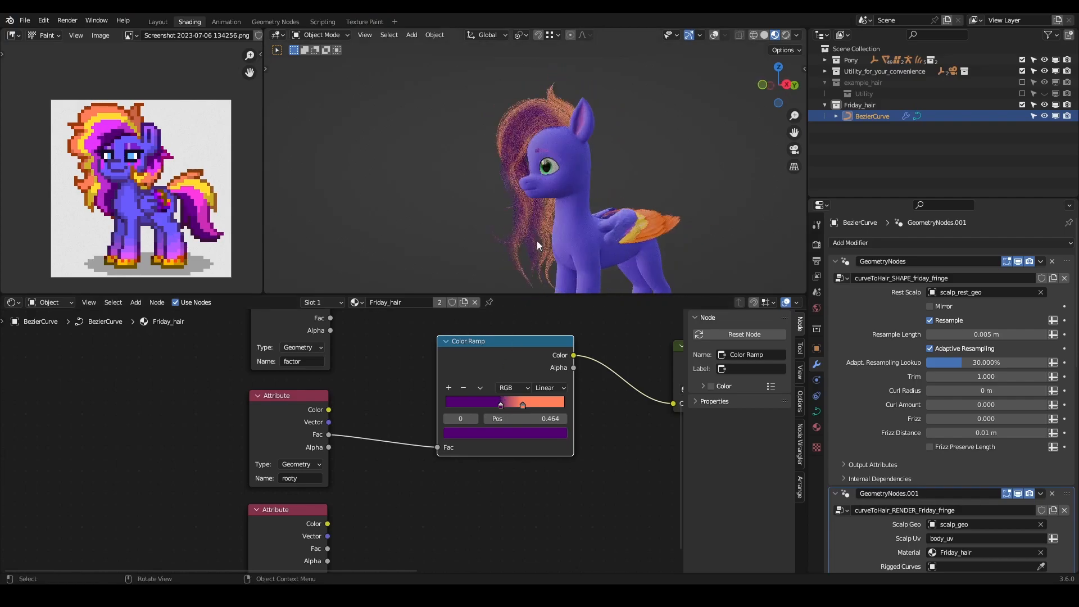
- Make the orange stop more saturated, with Hue 0.018, Saturation 0.981 and Value 1
left_click(522, 406)
left_click(522, 431)
left_click_drag(481, 337, 481, 347)
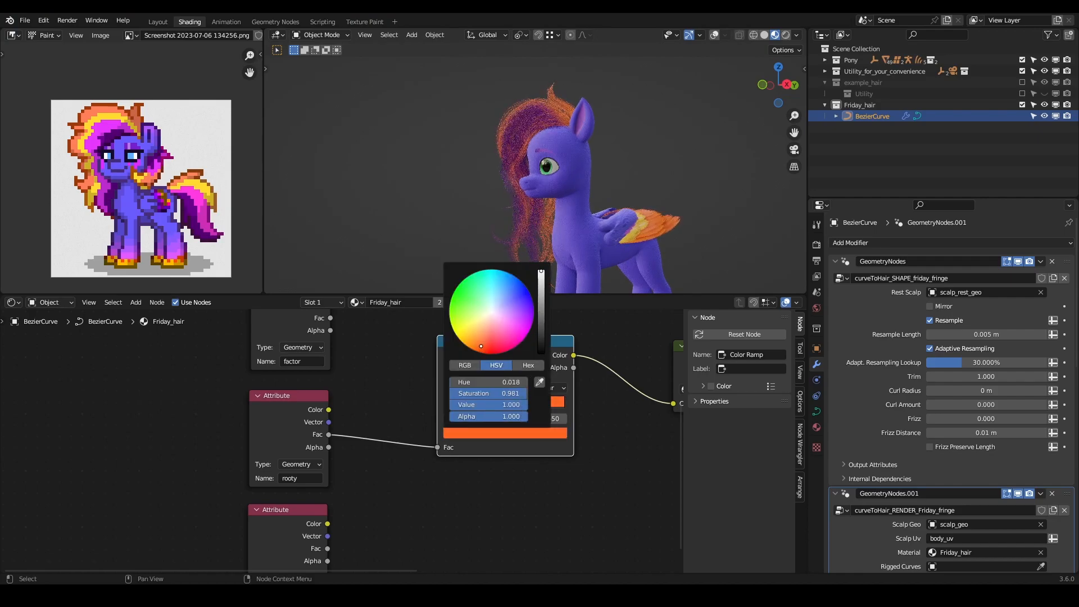
- Add a magenta stop coloured from the reference image between purple and orange, and tighten the gradient with magenta at position 0.539
left_click_drag(502, 403, 446, 403)
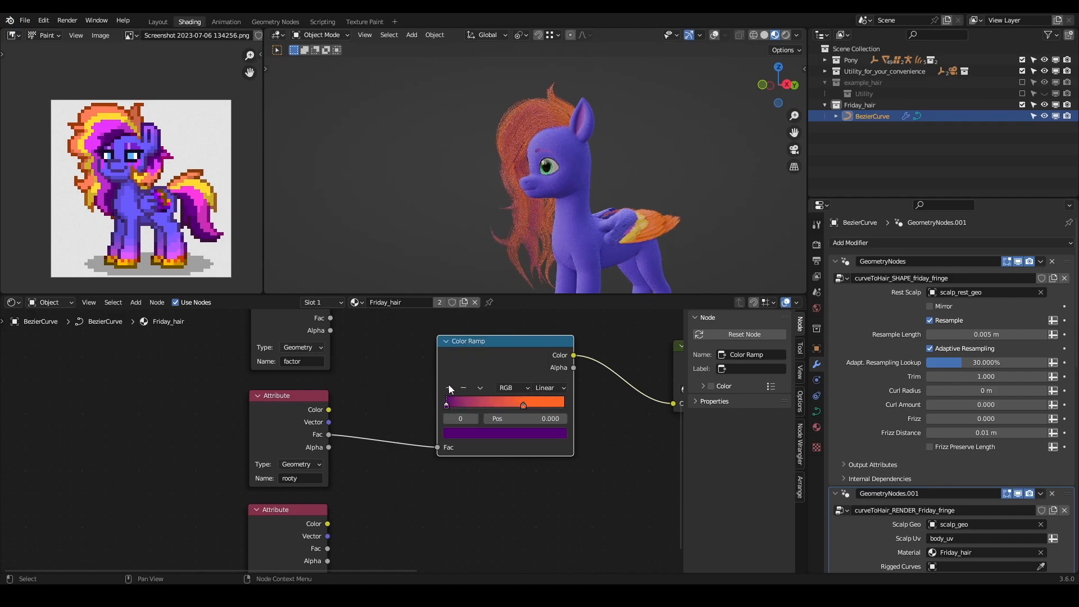
left_click(449, 387)
left_click(504, 433)
left_click_drag(508, 349, 512, 330)
left_click_drag(488, 403, 524, 395)
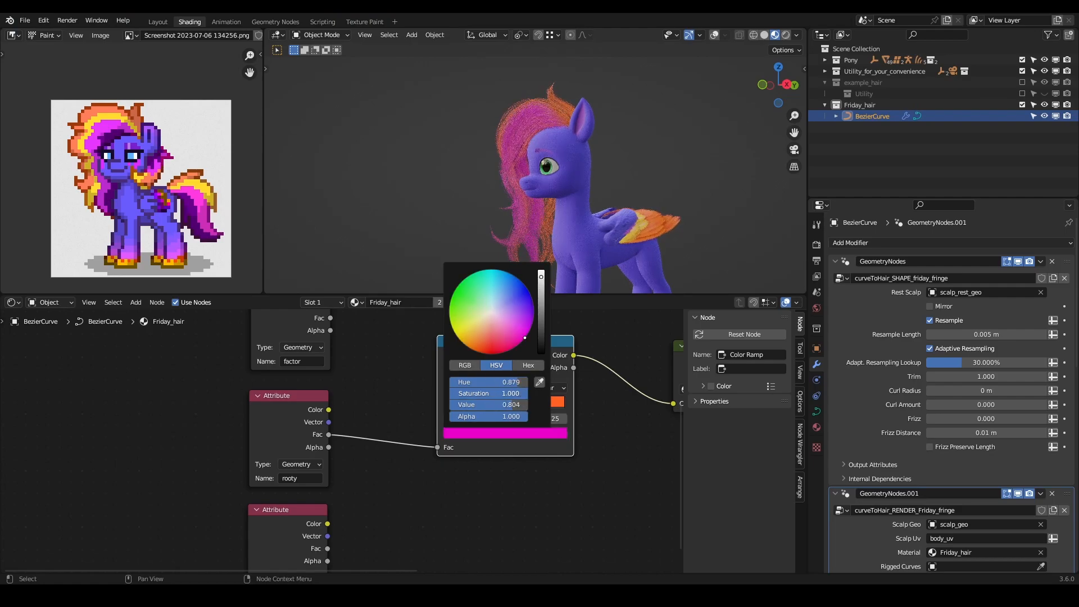
left_click(539, 382)
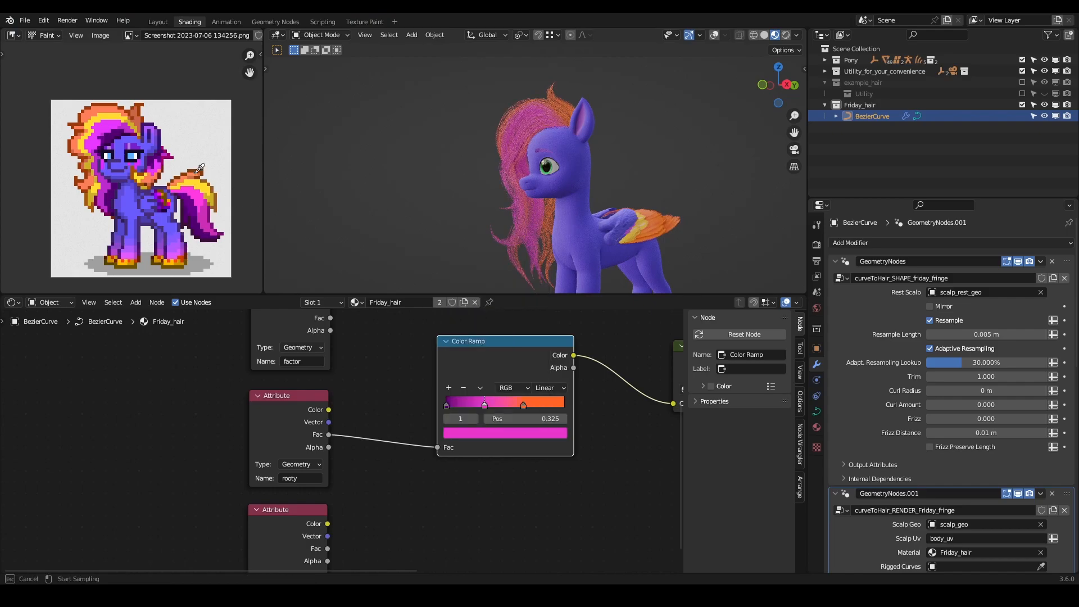
key("Escape")
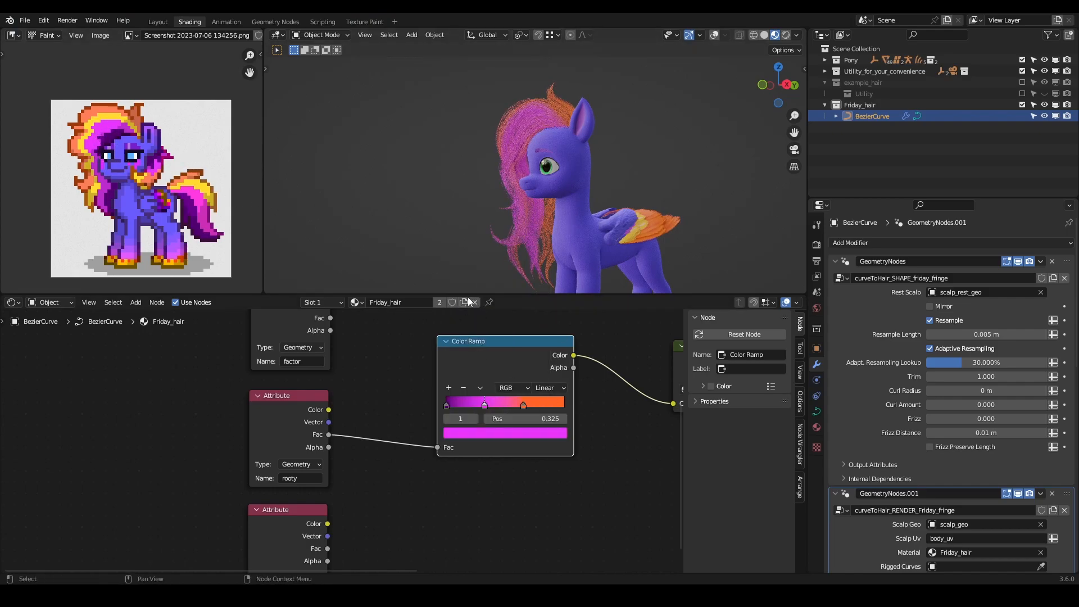
left_click_drag(449, 404, 513, 404)
mouse_move(525, 184)
middle_mouse_down()
mouse_move(767, 205)
mouse_move(542, 189)
mouse_move(481, 257)
mouse_move(450, 51)
mouse_move(458, 88)
mouse_move(542, 235)
mouse_move(542, 205)
mouse_move(492, 199)
mouse_move(696, 176)
mouse_move(550, 185)
mouse_move(522, 163)
middle_mouse_up()
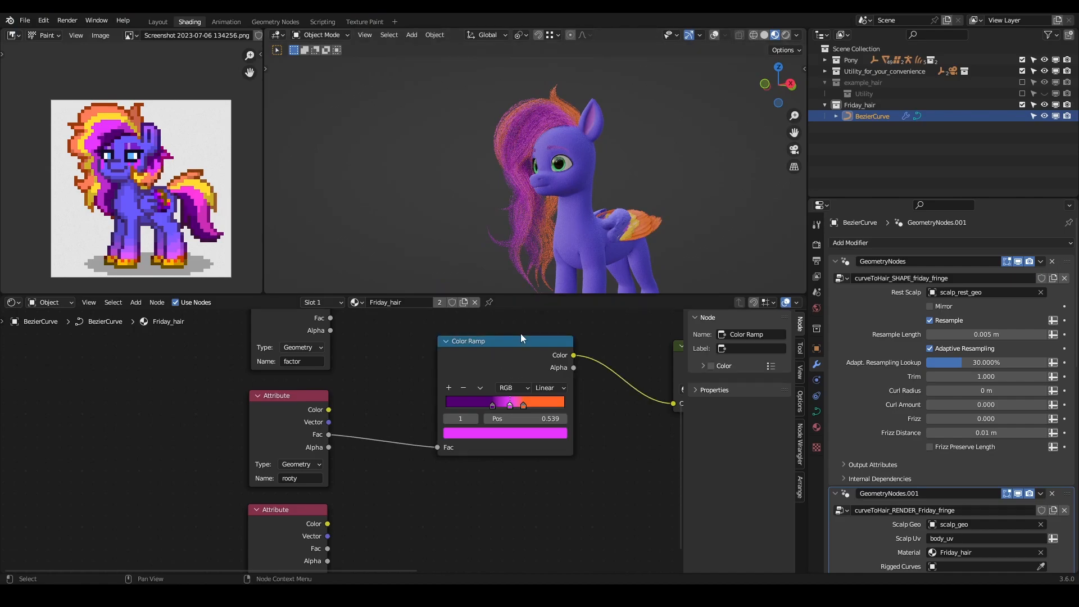
- Delete the Color Ramp and cut the rooty attribute's remaining link to pony_mane's Color 1
key("ctrl+x")
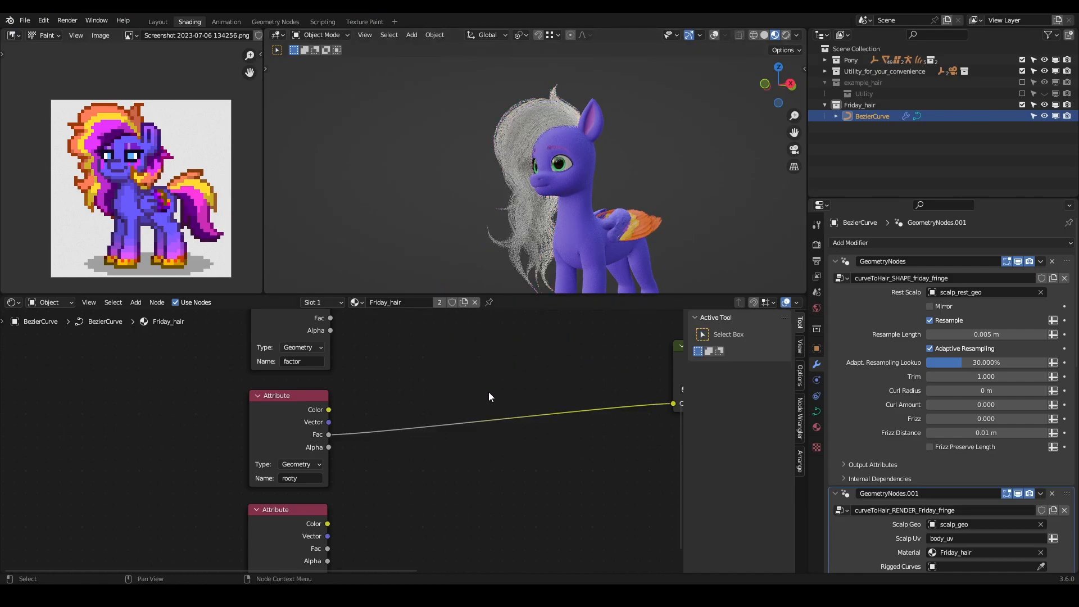
right_click_drag(518, 378, 518, 455, "ctrl")
- Move the factor, rooty and clumpID Attribute nodes farther away from the pony_mane group
scroll(488, 433, "down", 5)
left_click_drag(381, 345, 303, 496)
key("g")
left_click(361, 415)
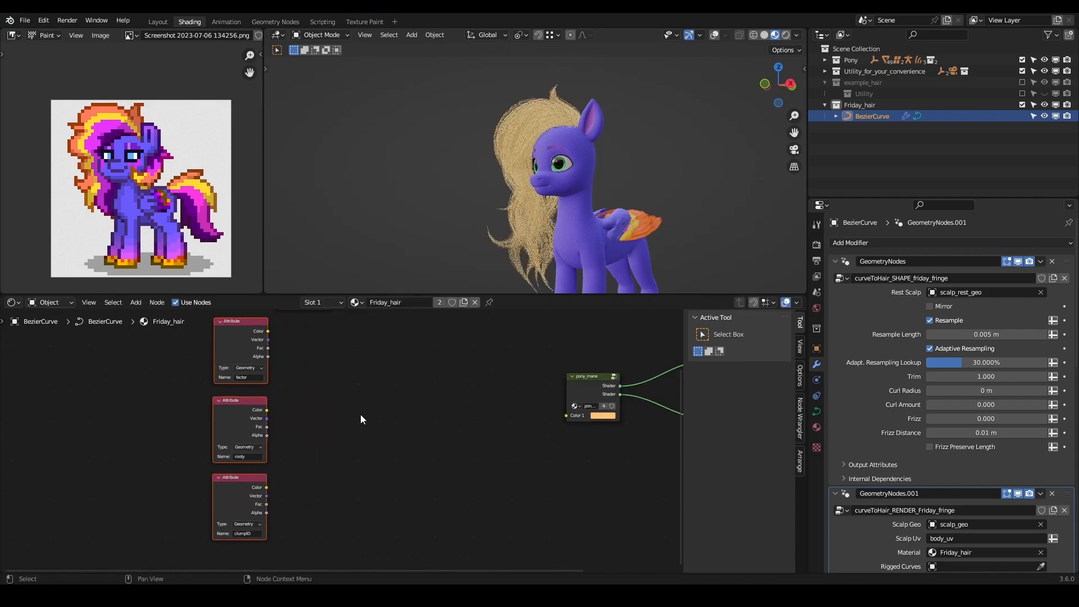
middle_click_drag(339, 376, 382, 389)
key("g")
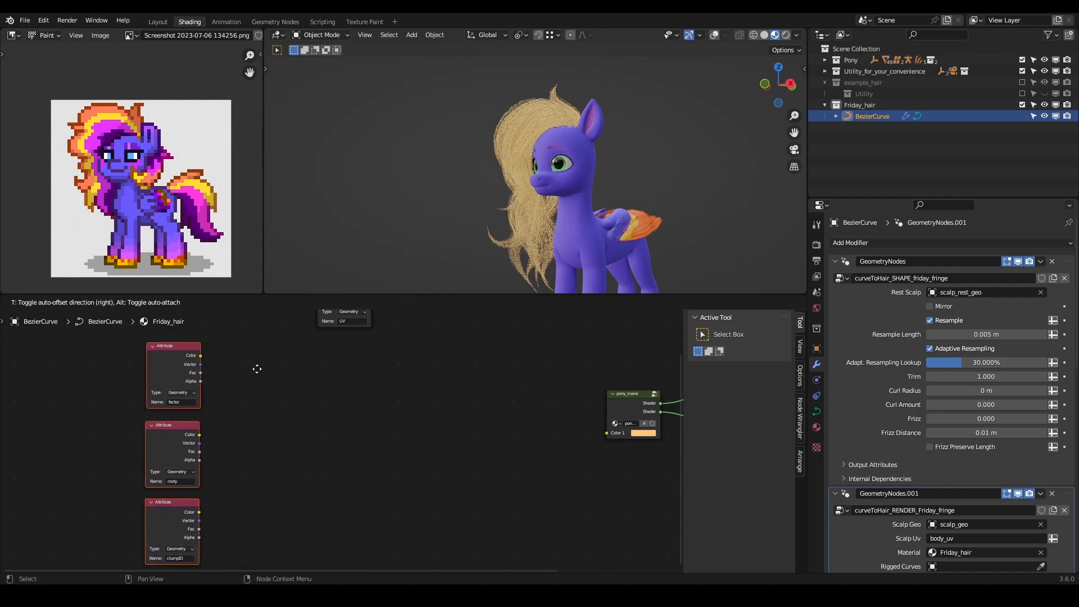
left_click(256, 365)
- Move the UV Attribute node into the free space between the factor node and pony_mane
middle_click_drag(354, 395, 348, 459)
left_click(341, 345)
key("g")
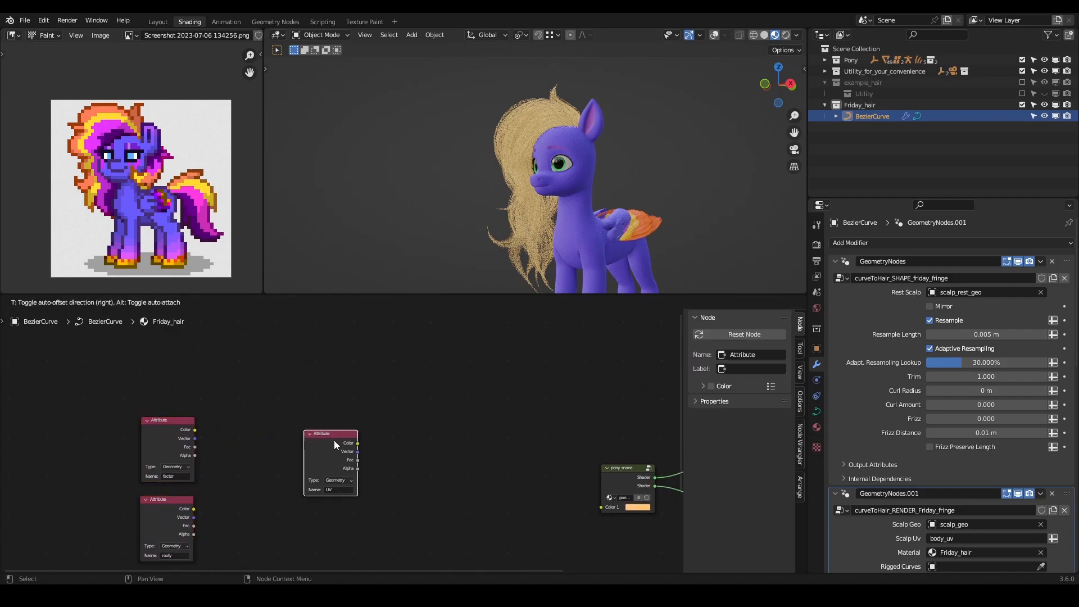
left_click(334, 440)
middle_click_drag(414, 467, 375, 420)
- Add an Image Texture node beside the UV attribute and load the customHairTxt image into it
scroll(316, 406, "up", 2)
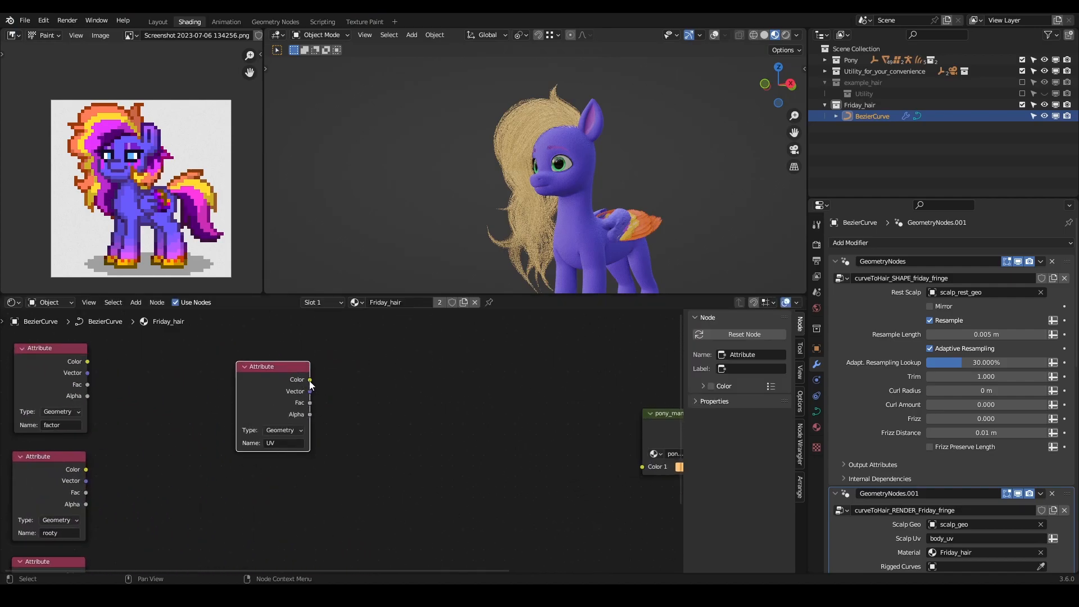
left_click_drag(310, 380, 397, 404)
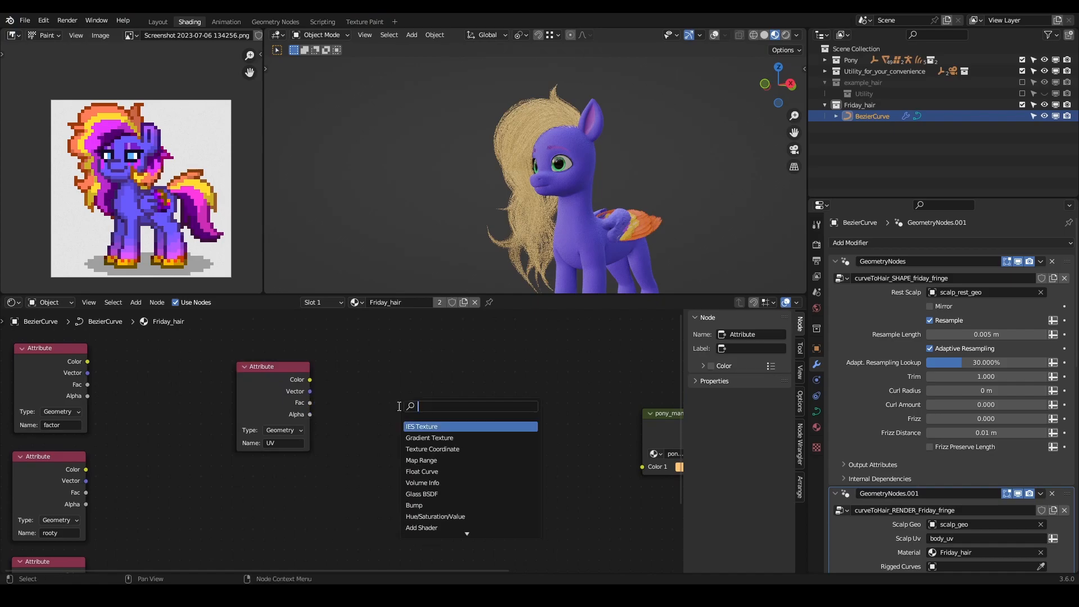
type("ima")
key("Return")
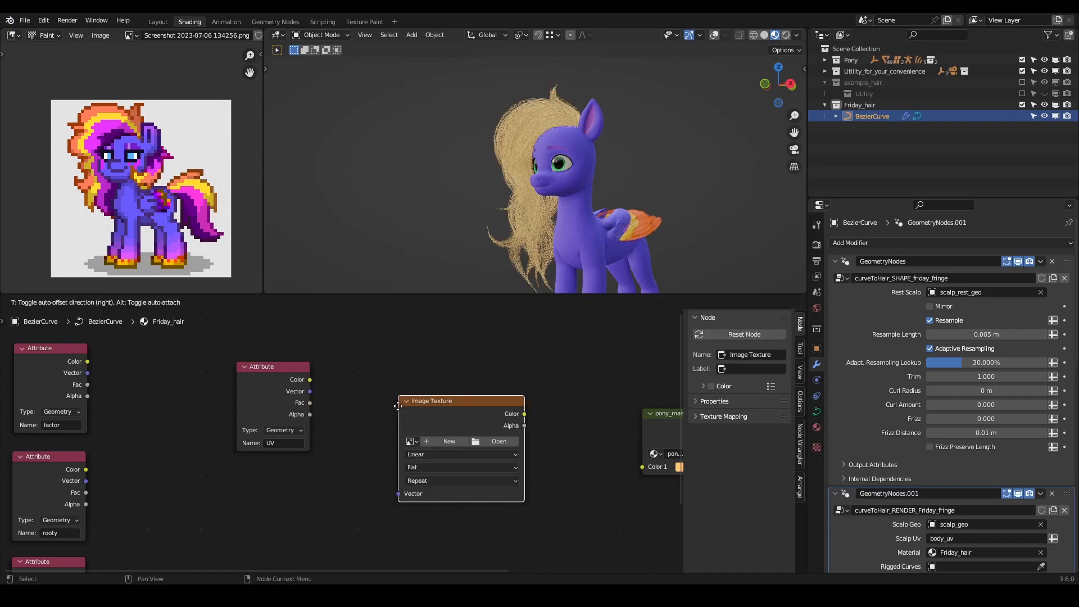
left_click(388, 387)
left_click(398, 421)
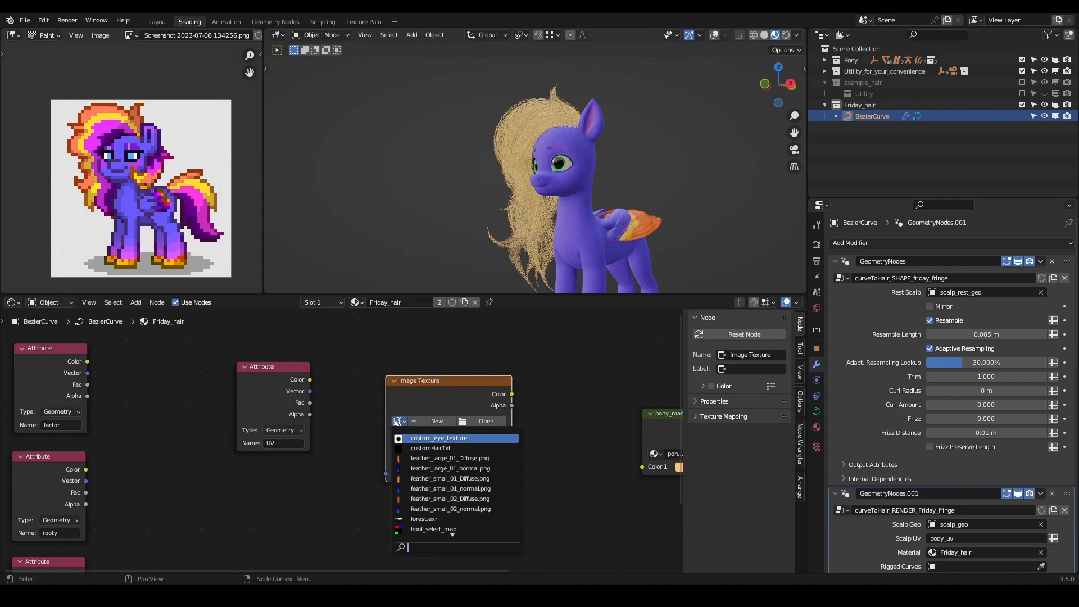
left_click(423, 446)
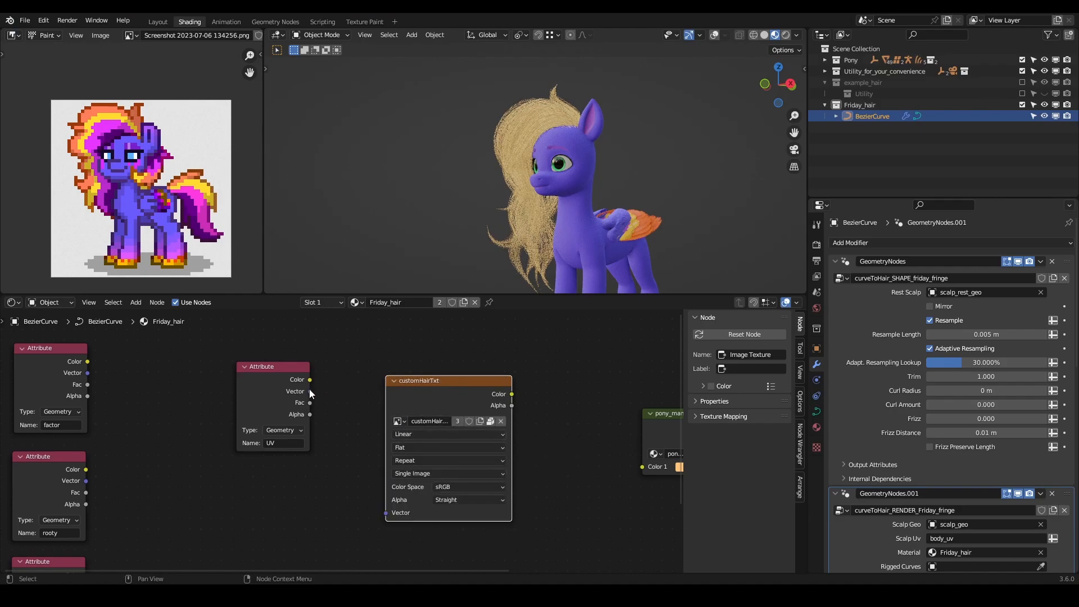
- Make a separate copy of the customHairTxt image and rename it Friday_hair_txt
left_click(457, 422)
left_click(436, 421)
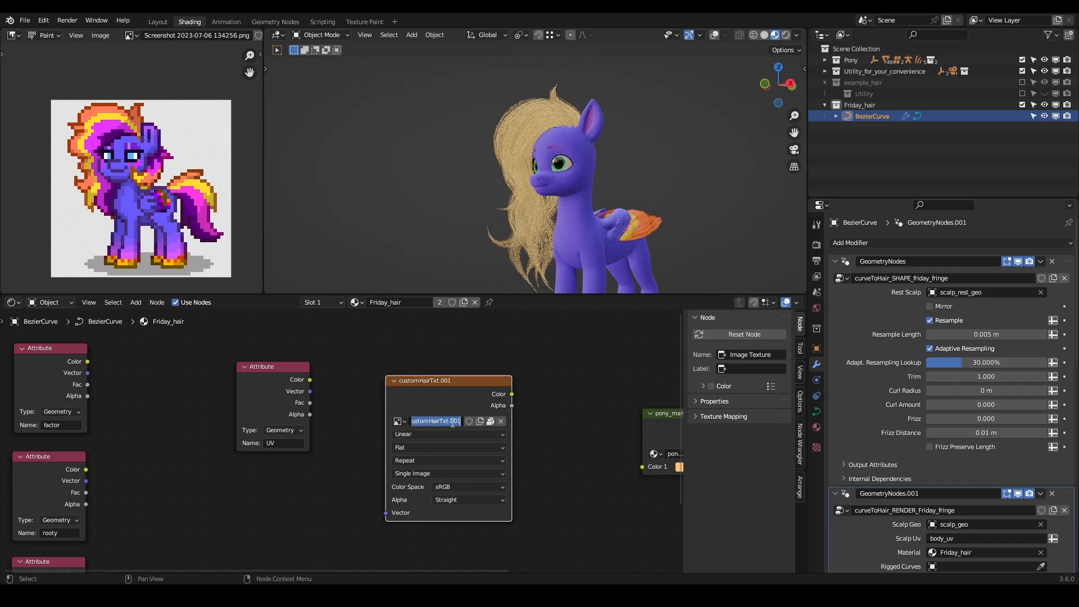
left_click(447, 420)
key("ctrl+a")
type("Friday_hair")
key("Return")
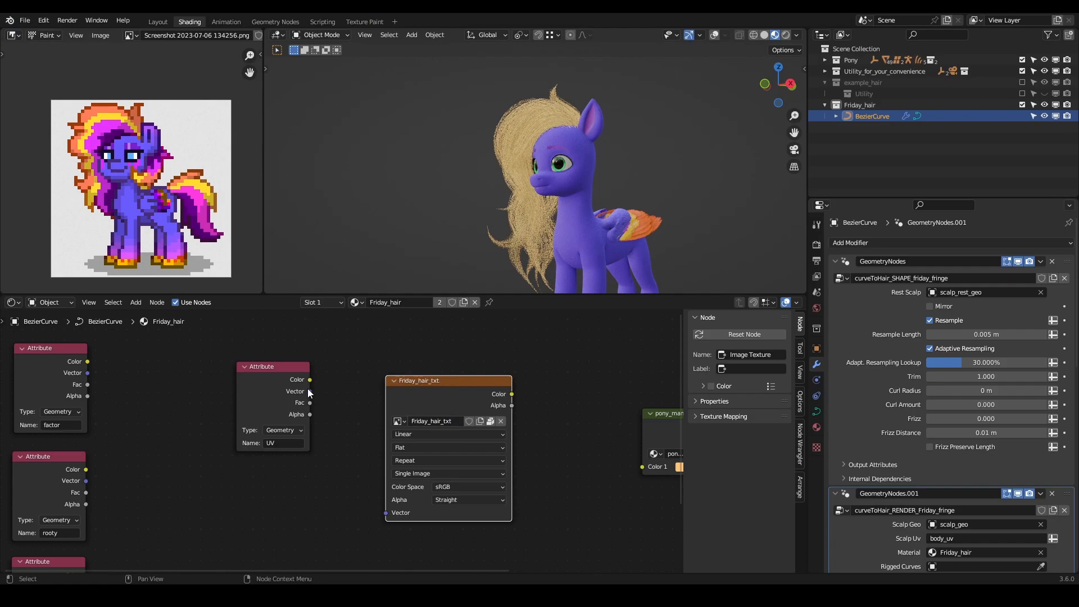
- Connect the UV attribute's Vector to the Friday_hair_txt texture and its Color output to pony_mane's Color 1
left_click_drag(309, 391, 325, 423)
left_click_drag(383, 500, 387, 513)
left_click_drag(511, 393, 644, 465)
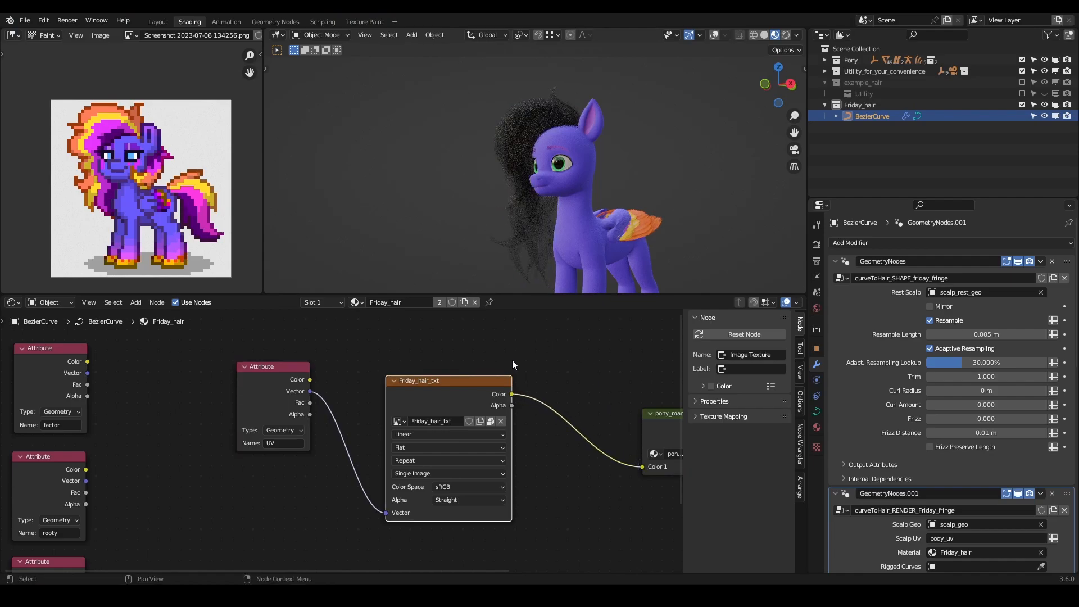
middle_click_drag(461, 151, 516, 208)
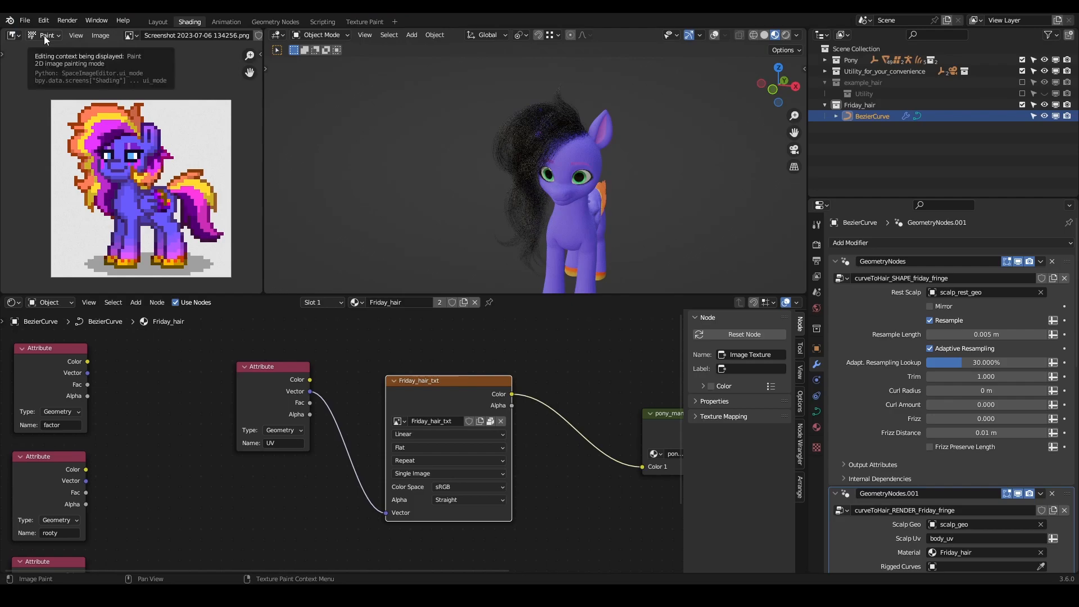
- Split the image editor in two and show the whole customHairTxt image in the new area
left_click(106, 36)
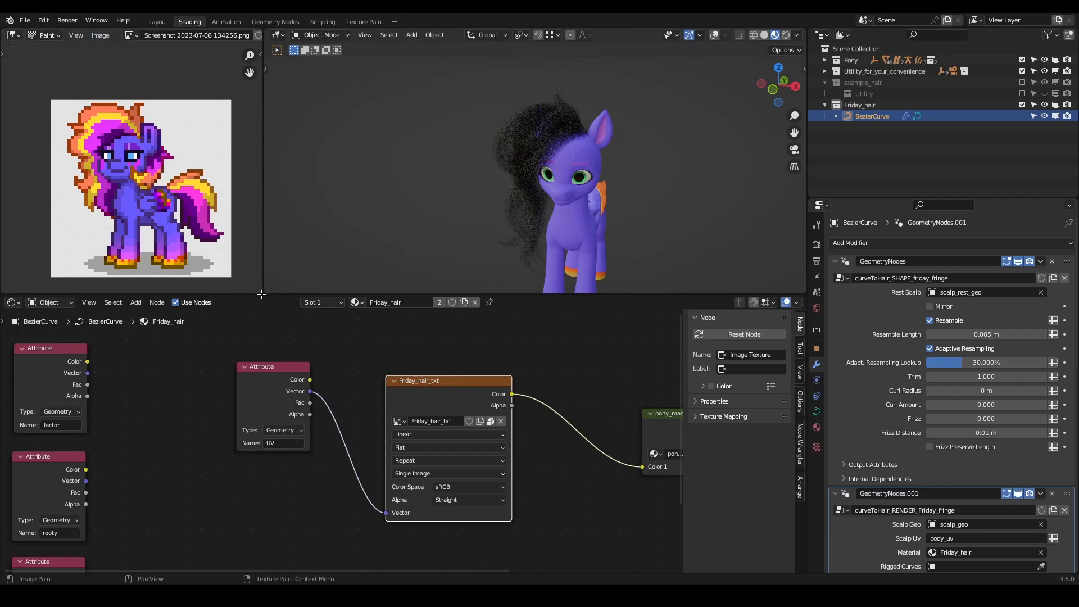
left_click_drag(262, 291, 371, 113)
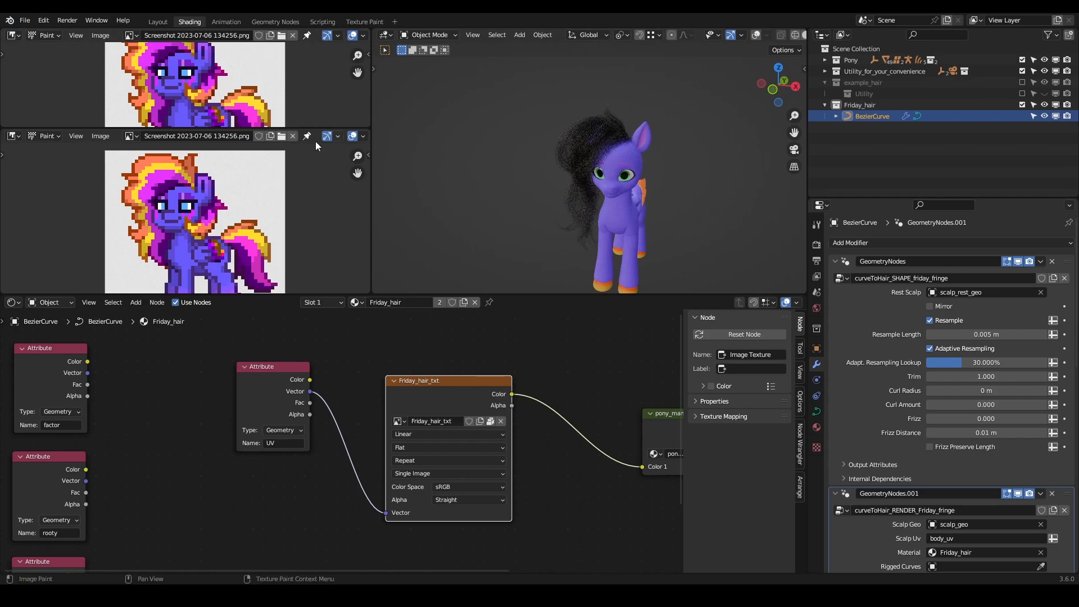
left_click(44, 137)
left_click(135, 137)
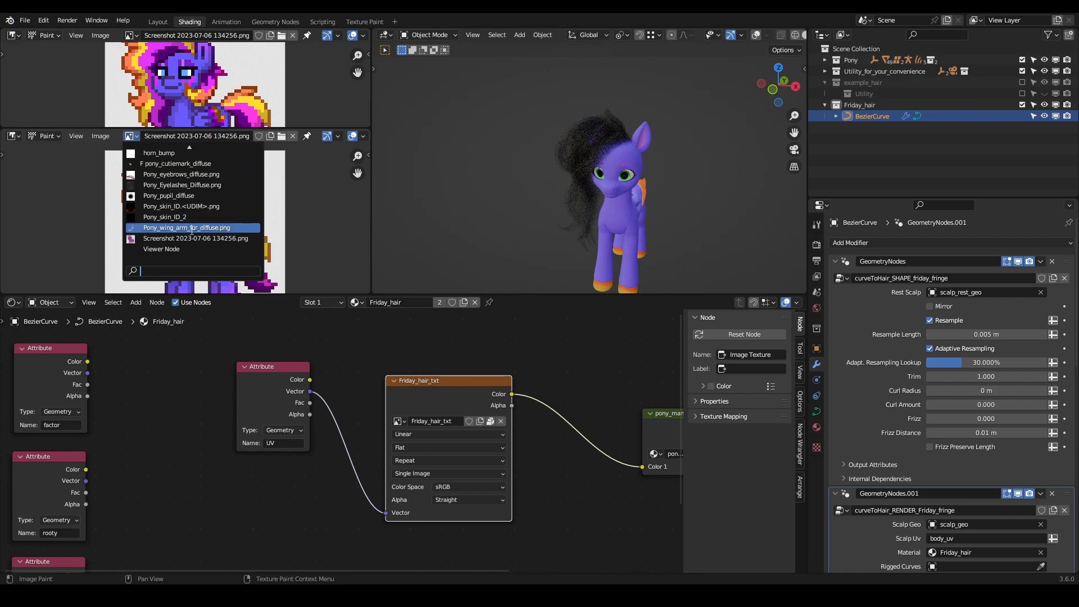
type("cust")
key("Return")
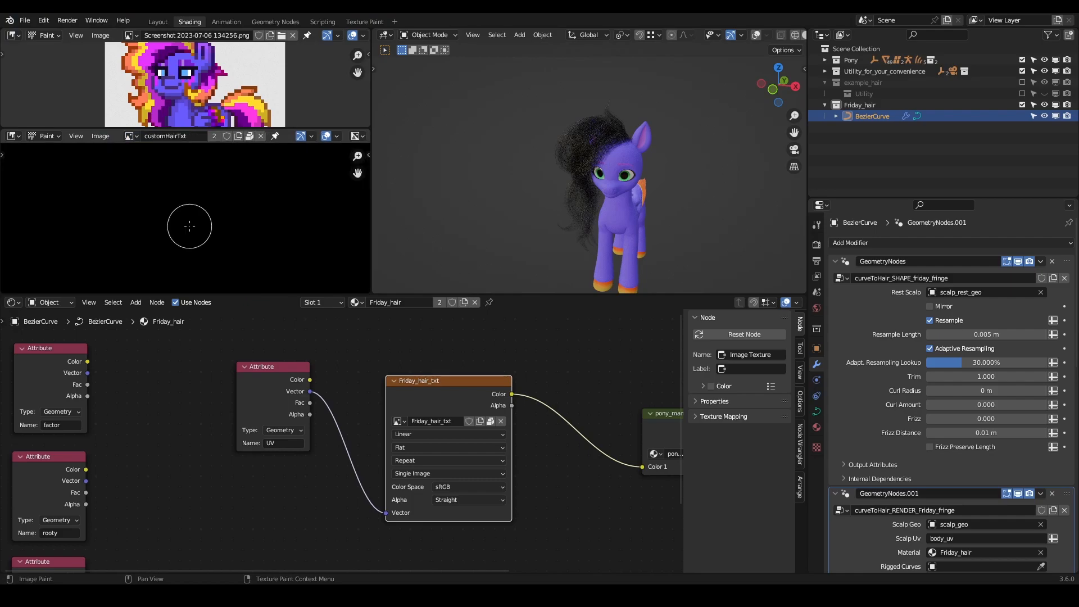
scroll(180, 216, "down", 3)
mouse_move(272, 226)
middle_mouse_down()
mouse_move(266, 199)
mouse_move(252, 235)
middle_mouse_up()
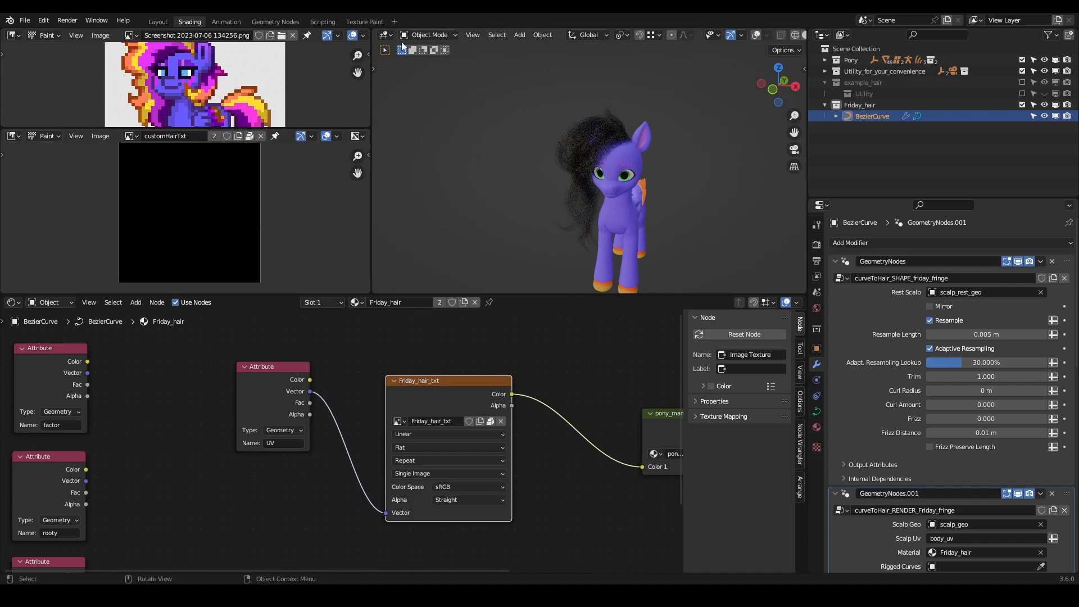
left_click(425, 36)
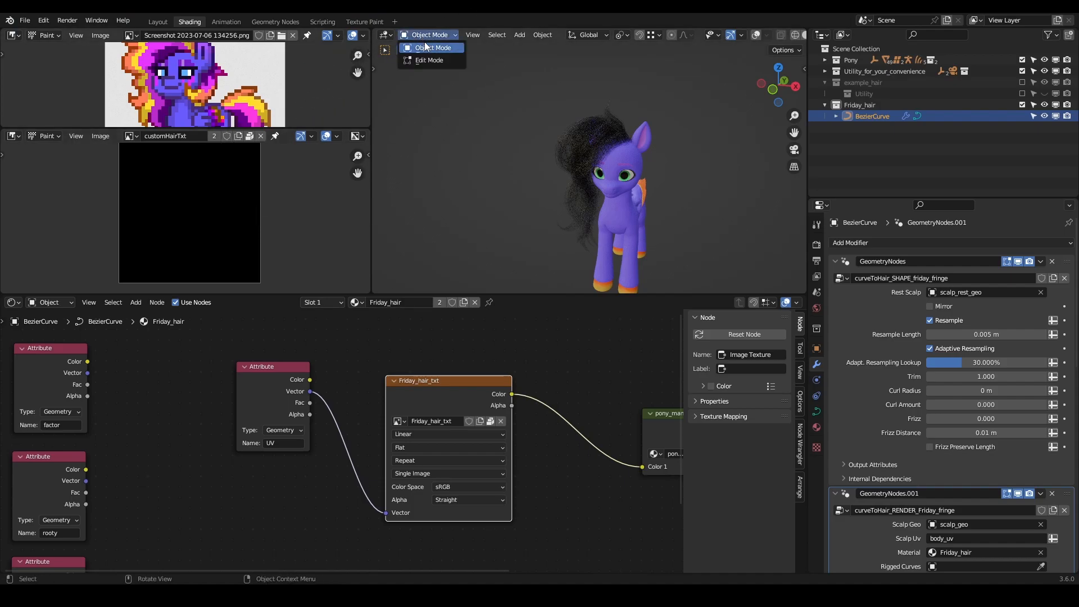
left_click(426, 47)
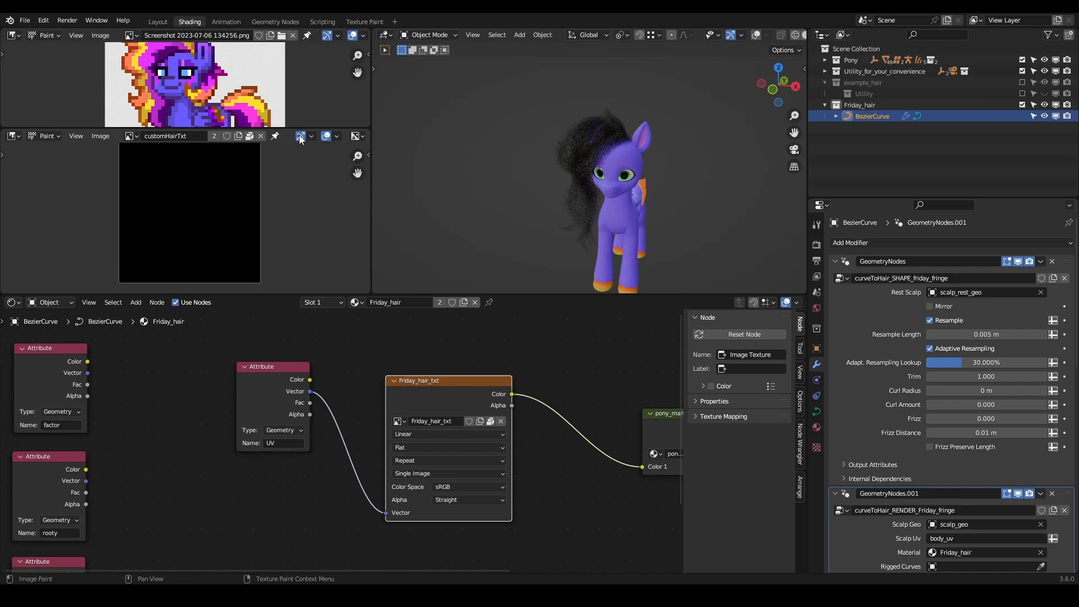
- Show the image editor's brush settings and sample the bright pink of the hair in the reference picture as brush colour
key("t")
key("t")
key("n")
scroll(340, 220, "down", 6)
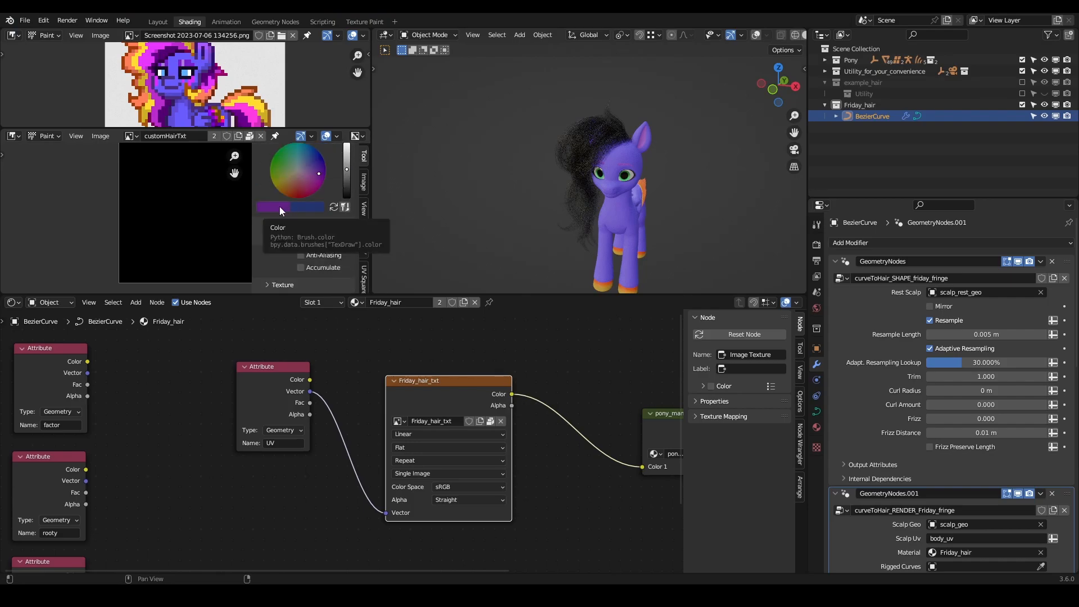
left_click(280, 208)
left_click(356, 169)
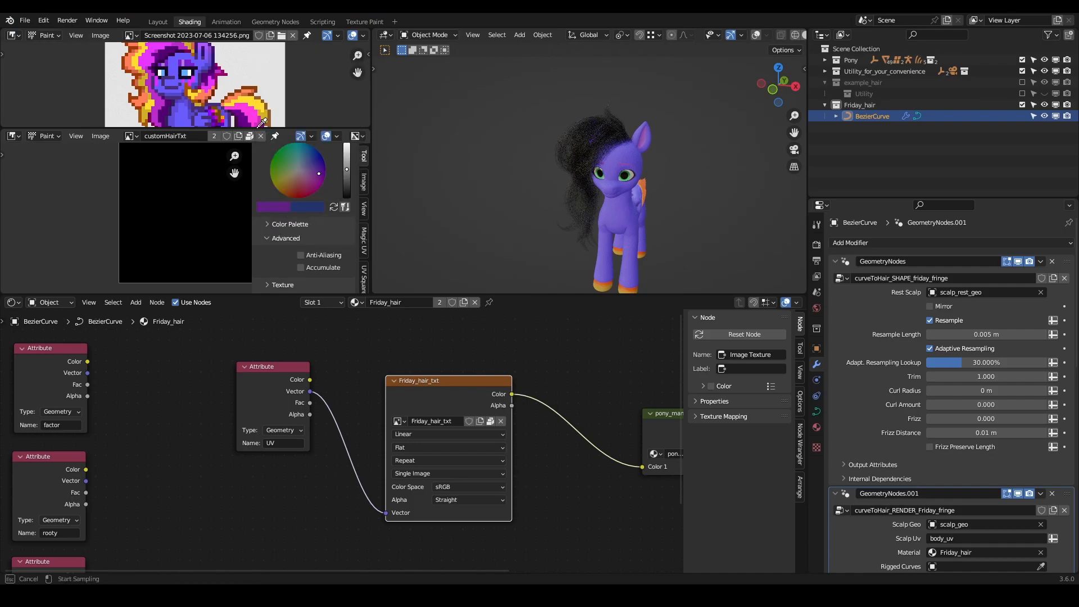
left_click(156, 57)
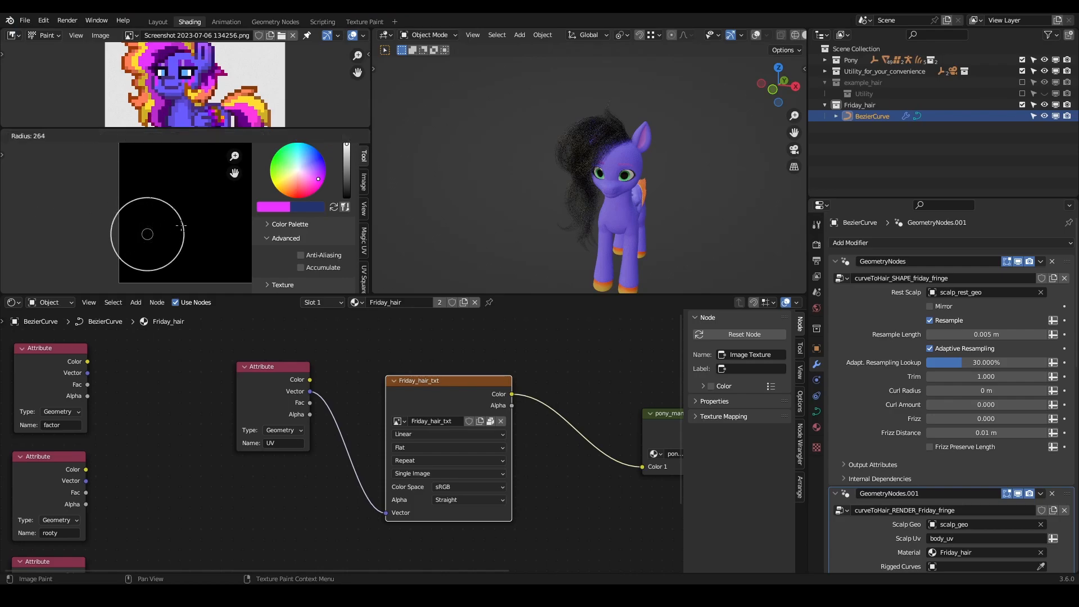
- Try to paint the whole customHairTxt image in the sampled pink
scroll(181, 225, "down", 2)
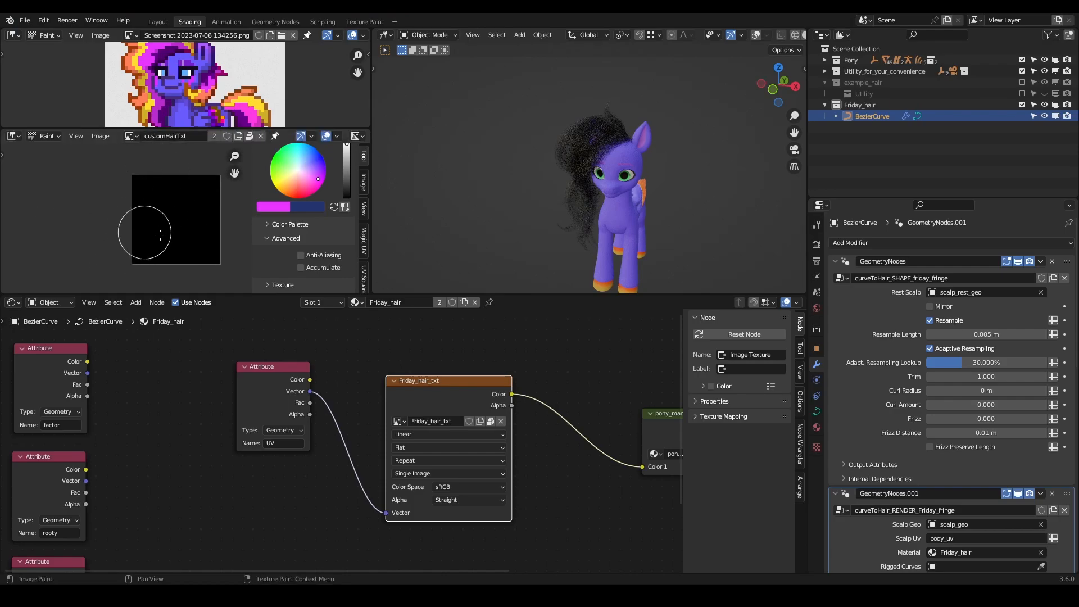
mouse_move(124, 253)
left_mouse_down()
mouse_move(204, 241)
mouse_move(133, 200)
left_mouse_up()
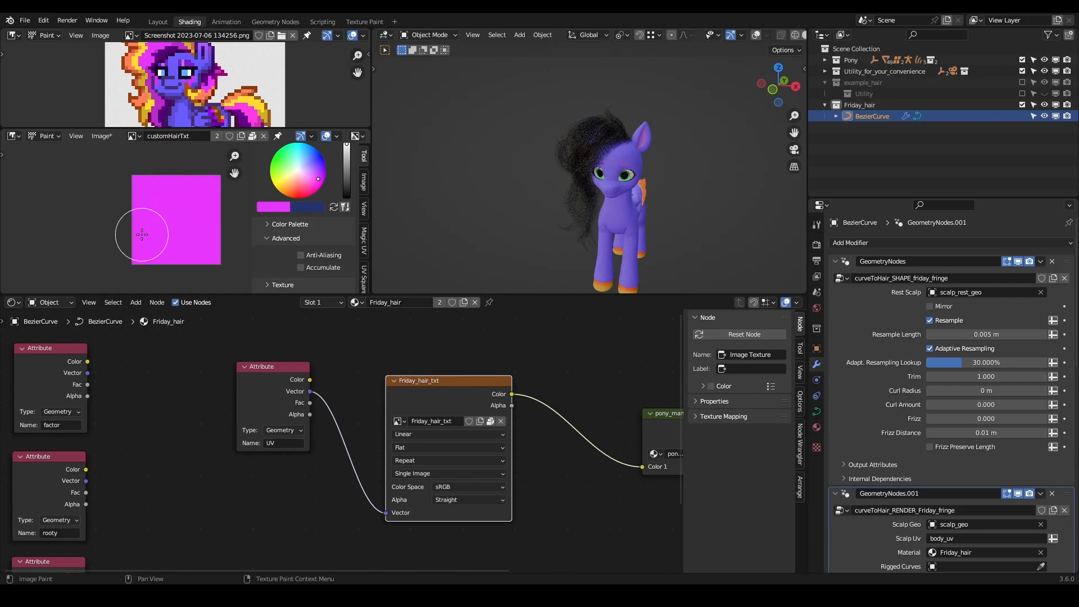
key("ctrl+z")
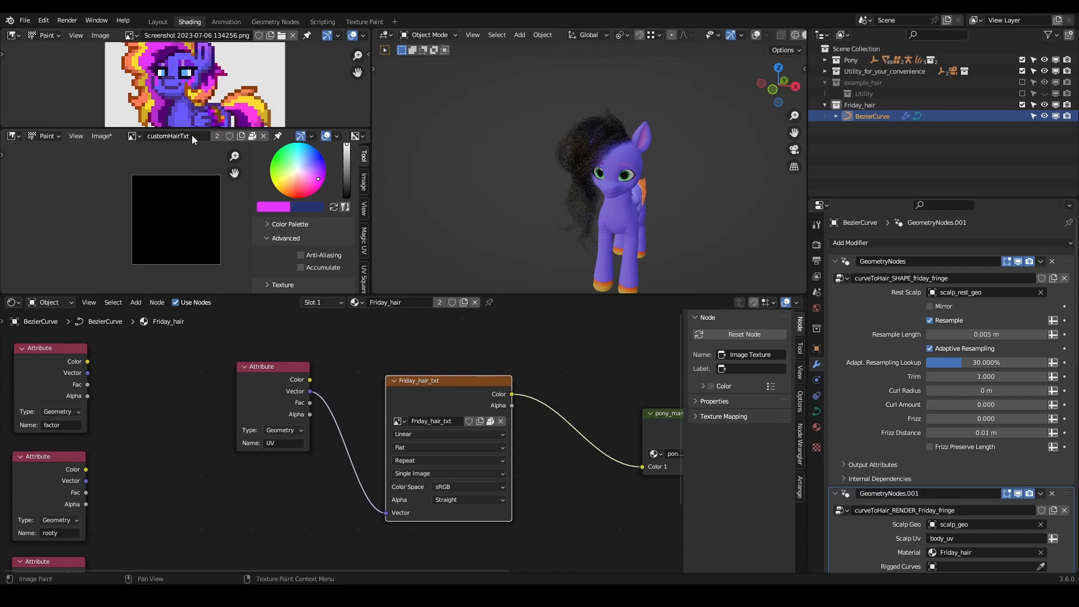
- Display the Friday_hair_txt image instead of customHairTxt and paint all of it in the sampled bright pink
left_click(139, 138)
type("F")
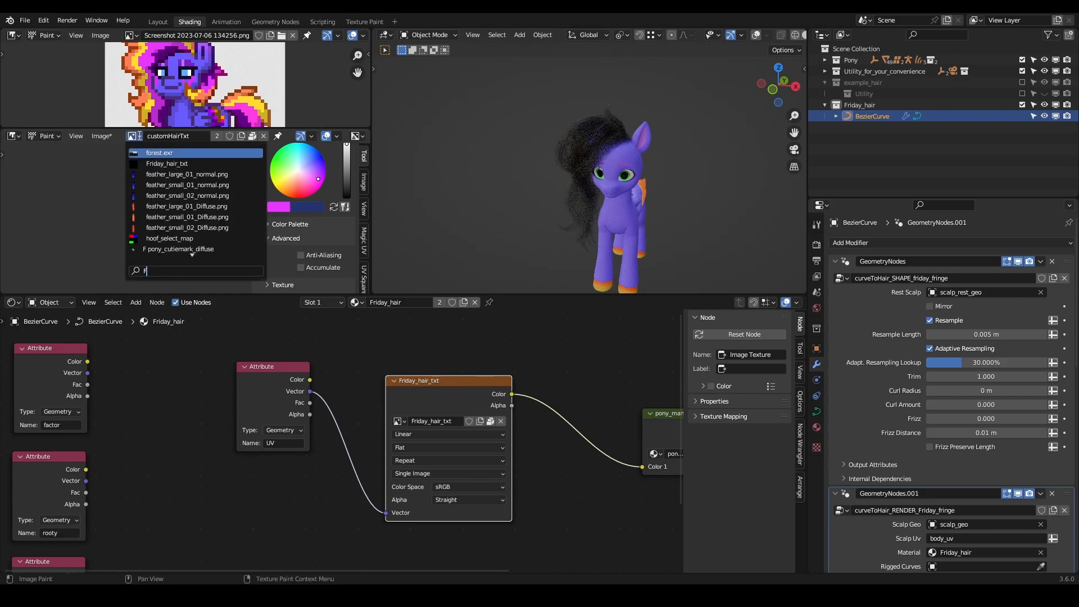
left_click(170, 153)
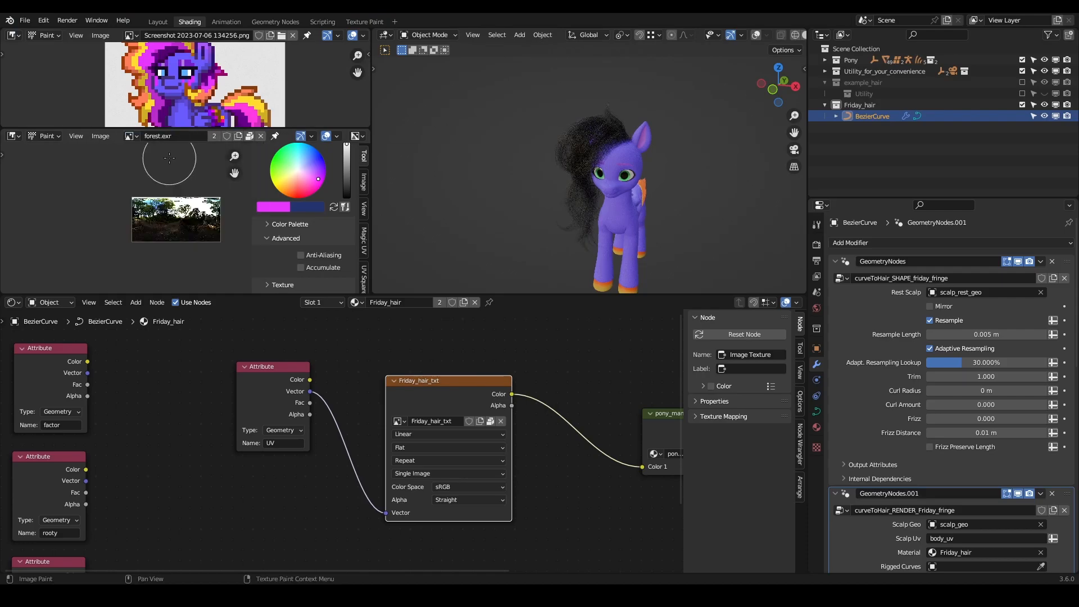
left_click(131, 136)
left_click(160, 249)
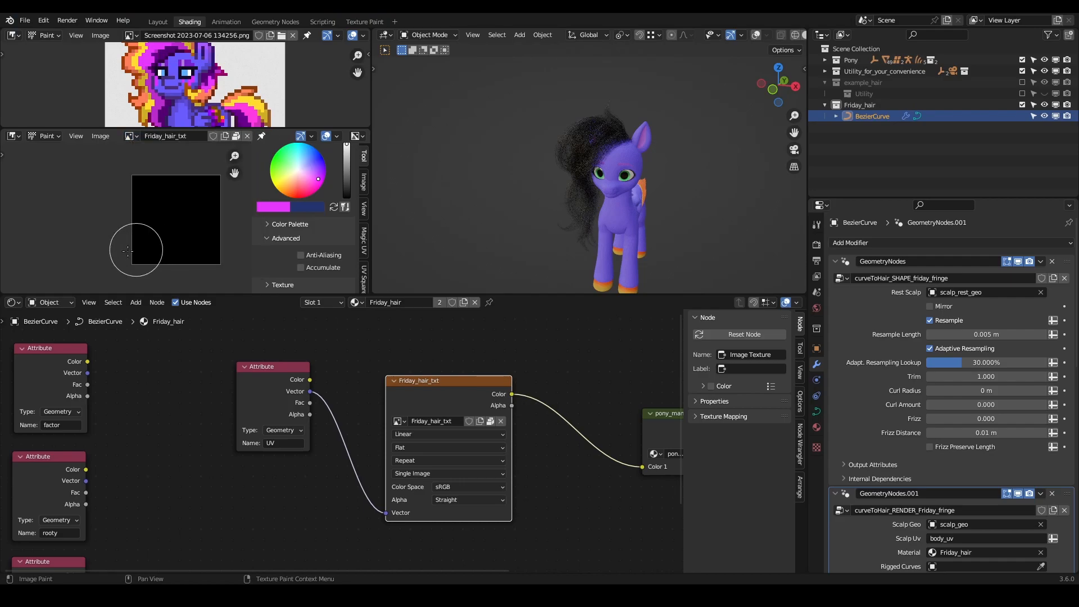
mouse_move(116, 257)
left_mouse_down()
mouse_move(143, 237)
mouse_move(168, 191)
mouse_move(212, 188)
left_mouse_up()
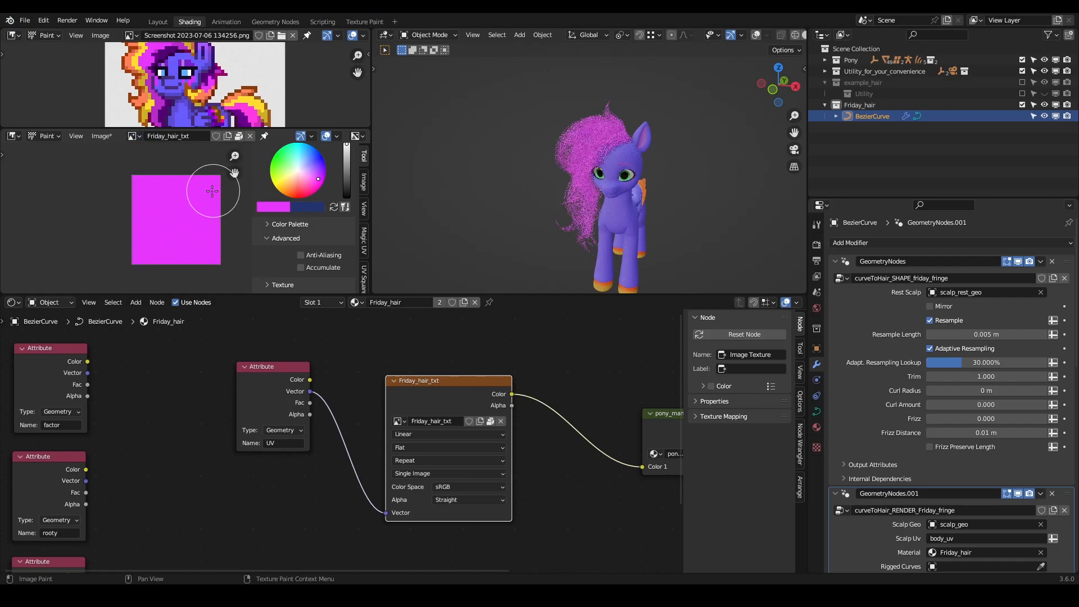
mouse_move(605, 168)
middle_mouse_down()
mouse_move(555, 164)
mouse_move(537, 151)
mouse_move(532, 166)
middle_mouse_up()
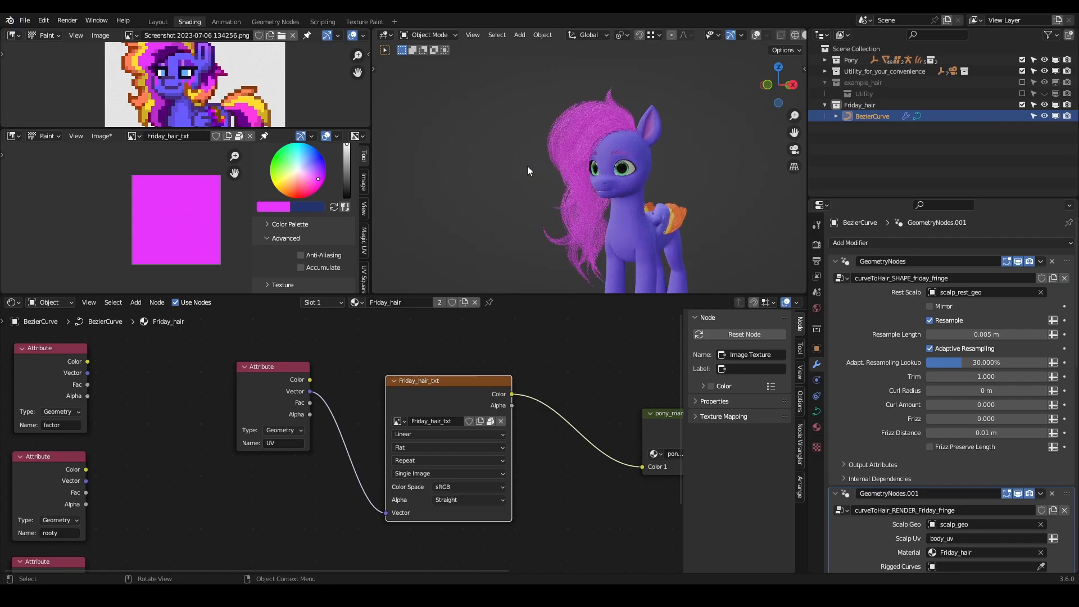
- Sample the dark purple of the reference picture's hair as brush colour and reduce the brush radius to 64 px
left_click(281, 206)
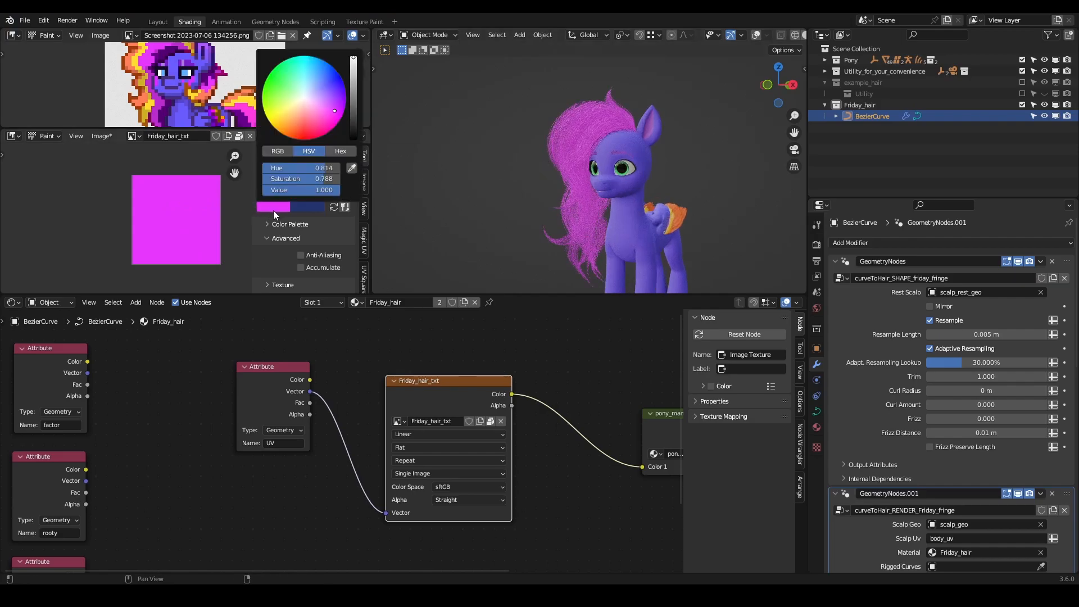
left_click(351, 168)
left_click(163, 58)
key("f")
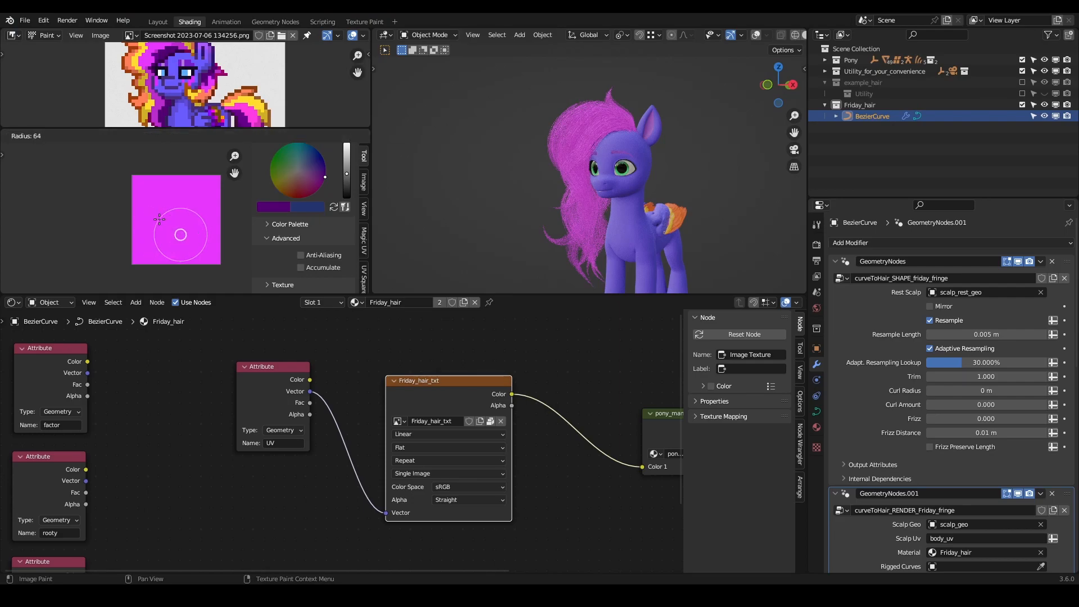
left_click(177, 239)
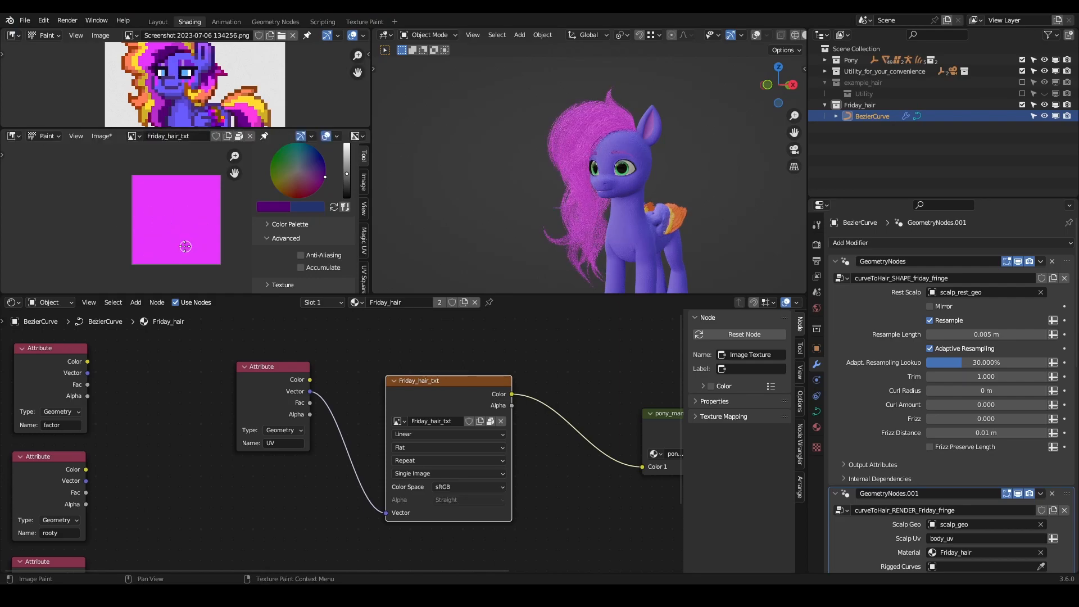
- Try to paint a dark purple stroke in the lower corner of the Friday_hair_txt image
mouse_move(210, 260)
left_mouse_down()
mouse_move(182, 261)
mouse_move(228, 260)
left_mouse_up()
key("ctrl+z")
scroll(610, 134, "up", 4)
mouse_move(615, 137)
middle_mouse_down()
mouse_move(628, 141)
mouse_move(579, 143)
middle_mouse_up()
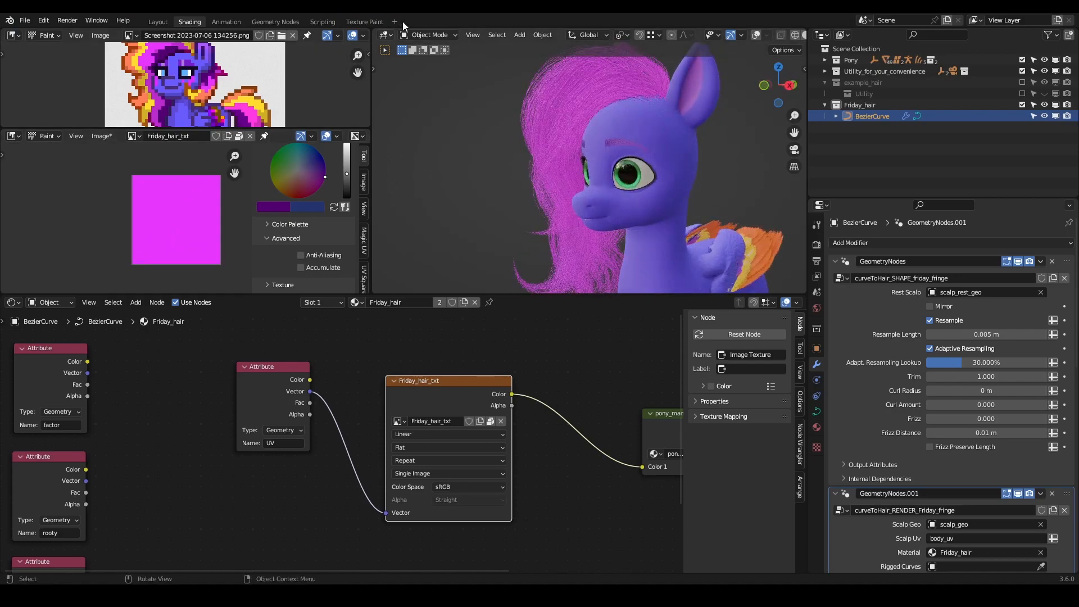
- Switch to the Texture Paint workspace and display the Friday_hair_txt image in its paint editor
left_click(364, 22)
mouse_move(691, 213)
middle_mouse_down()
mouse_move(728, 228)
mouse_move(587, 236)
mouse_move(637, 291)
middle_mouse_up()
scroll(192, 149, "down", 5)
middle_click_drag(222, 162, 161, 164)
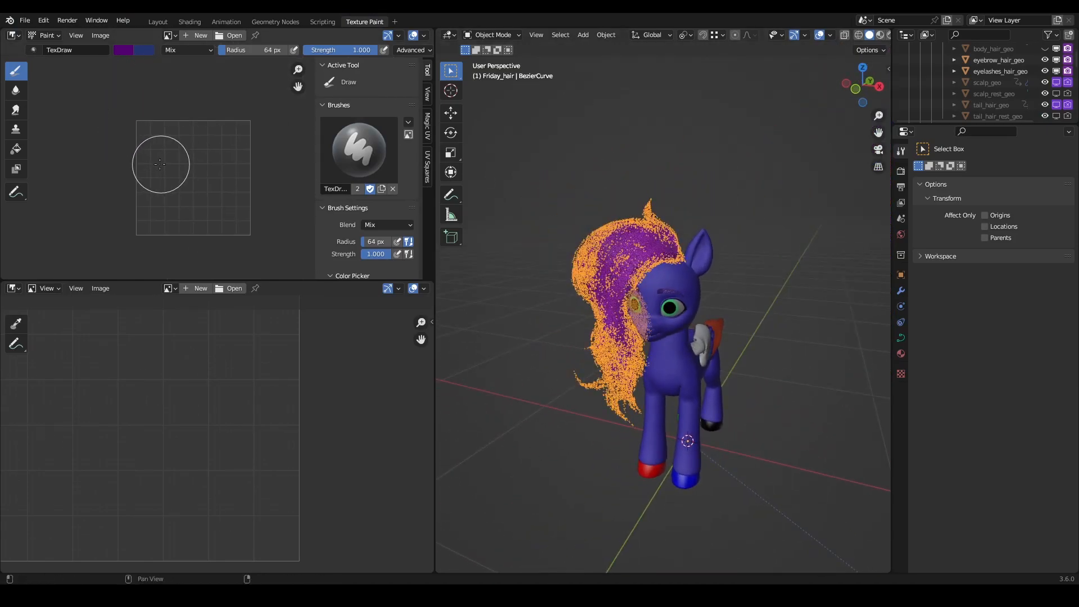
left_click(170, 35)
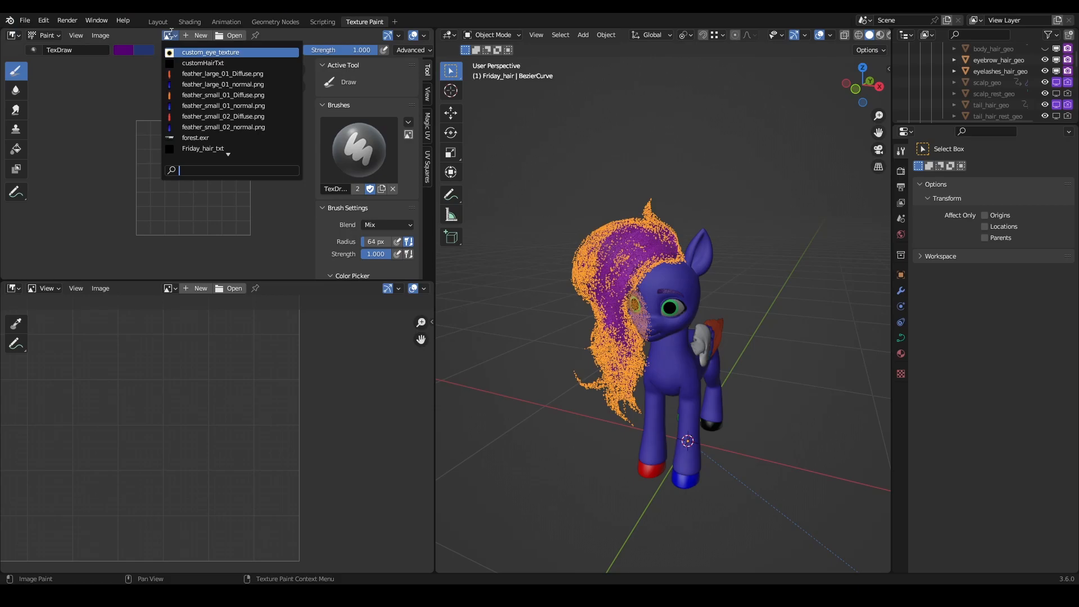
left_click(203, 148)
scroll(184, 193, "up", 2)
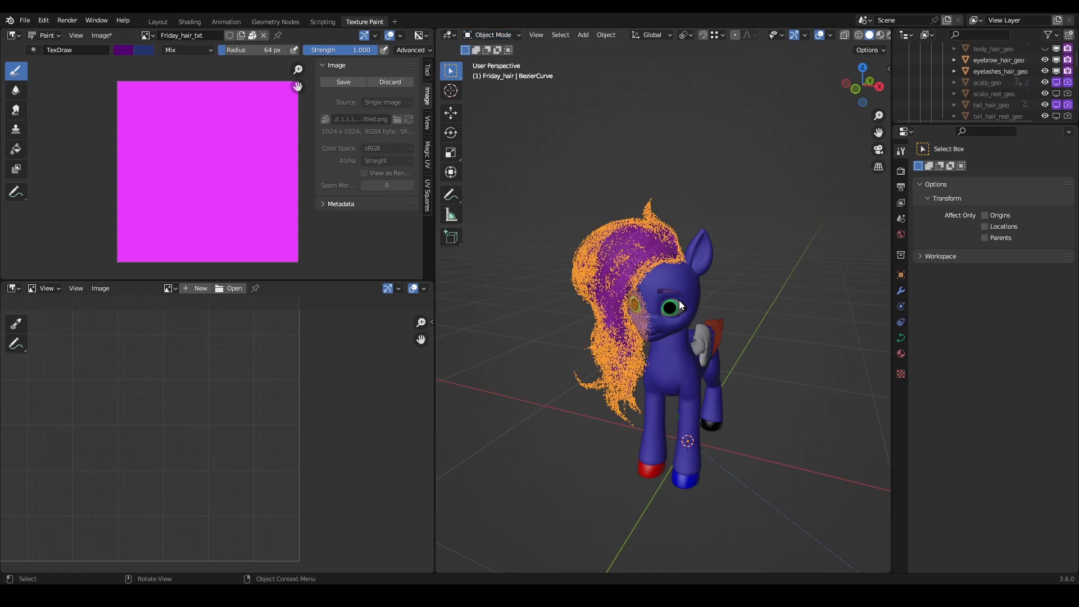
- Enlarge the outliner so that more of the Pony collection's hierarchy can be seen
left_click(683, 278)
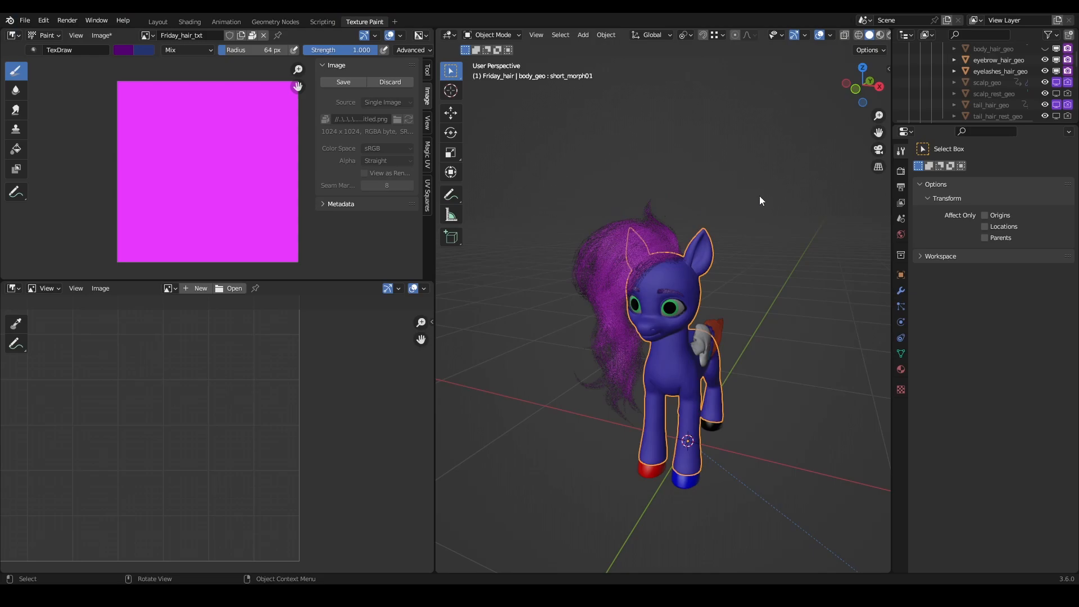
left_click_drag(936, 126, 926, 256)
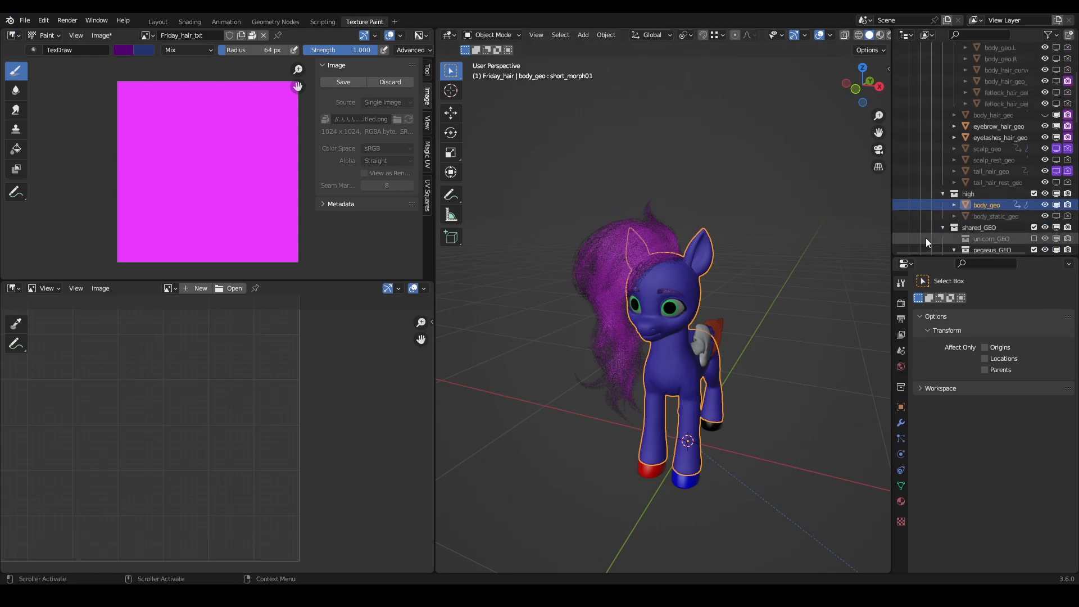
scroll(911, 147, "up", 5)
left_click(611, 256)
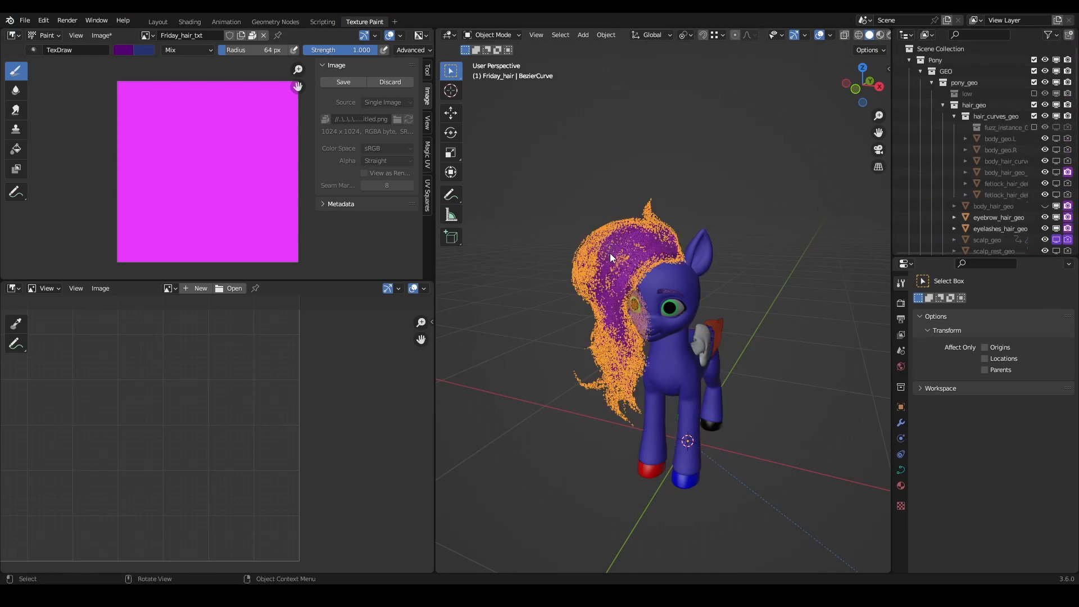
left_click(670, 284)
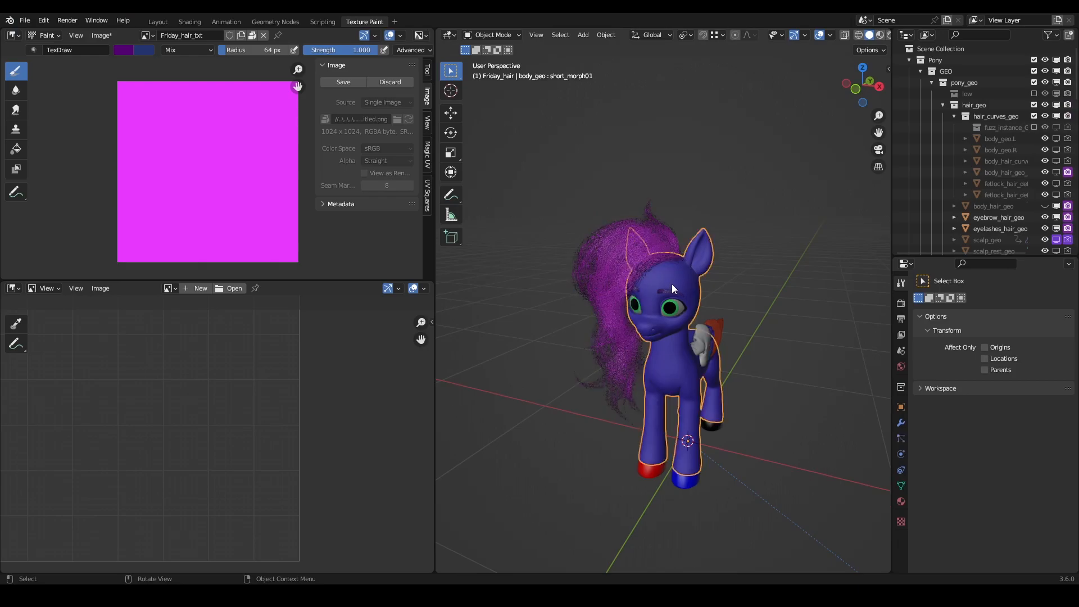
left_click(609, 250)
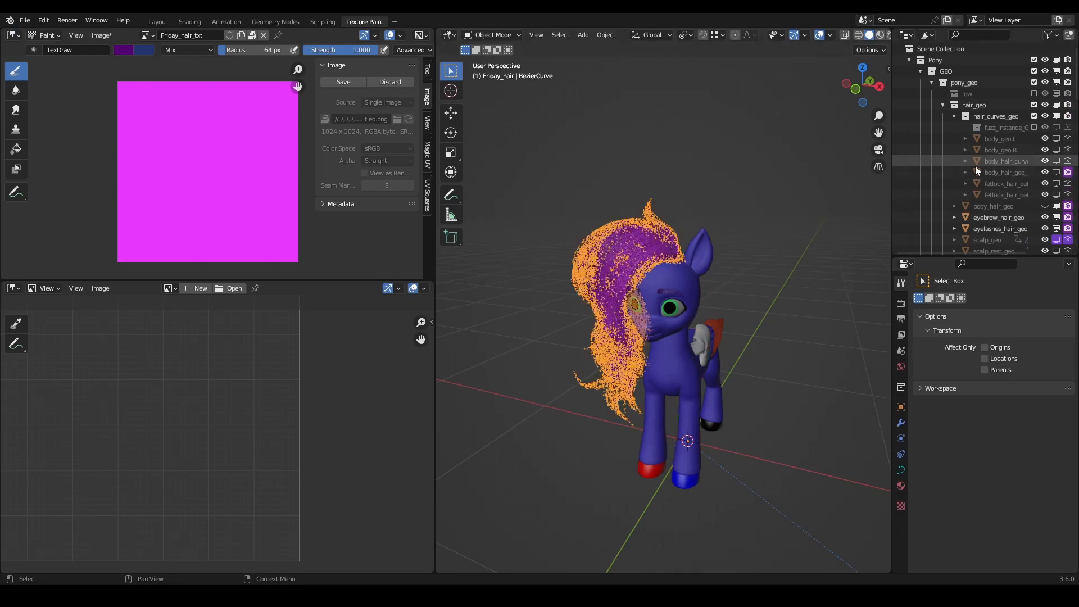
left_click(943, 105)
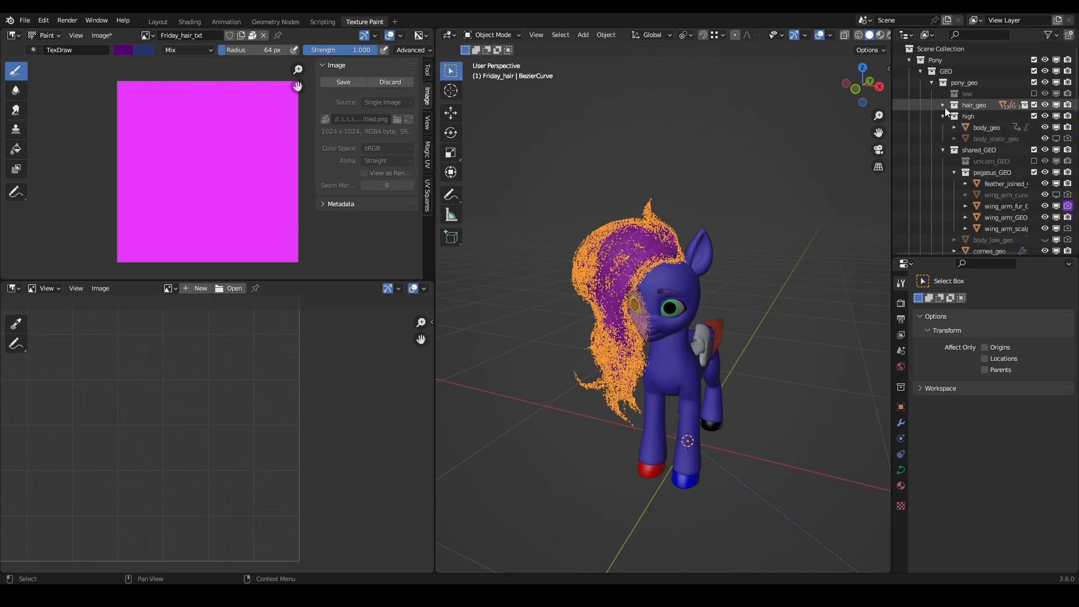
left_click(943, 105)
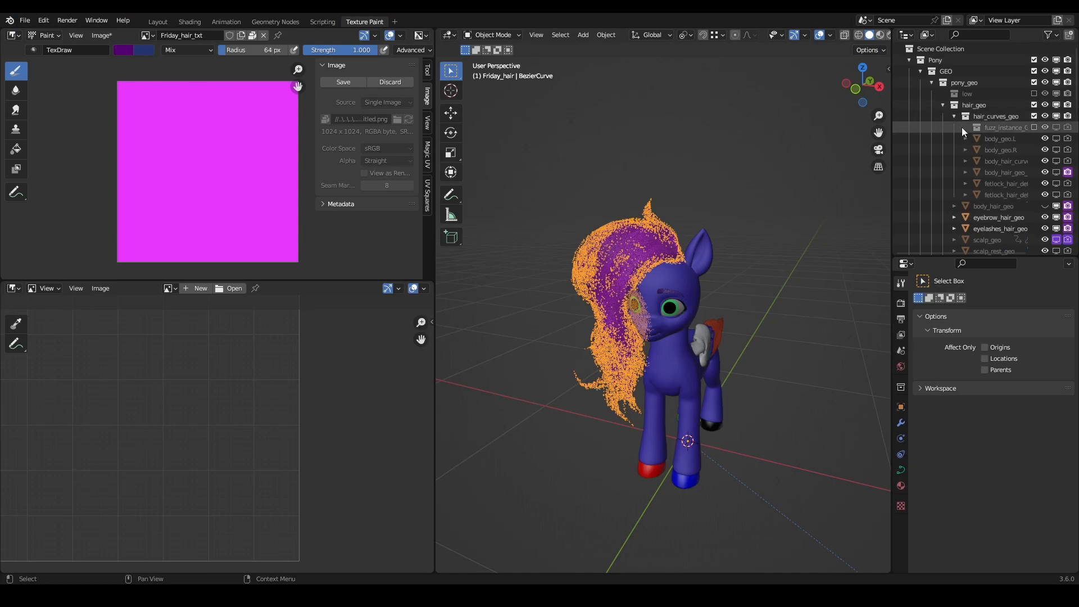
- Delete the driver on scalp_geo's viewport visibility, enable scalp_geo in viewports and select it
scroll(972, 149, "down", 3)
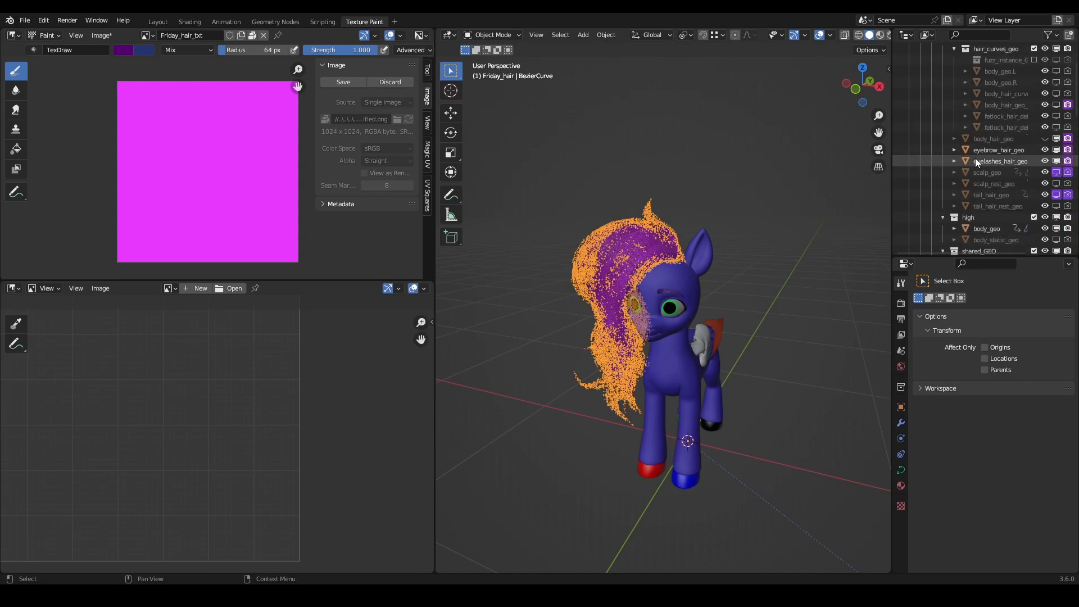
right_click(1057, 176)
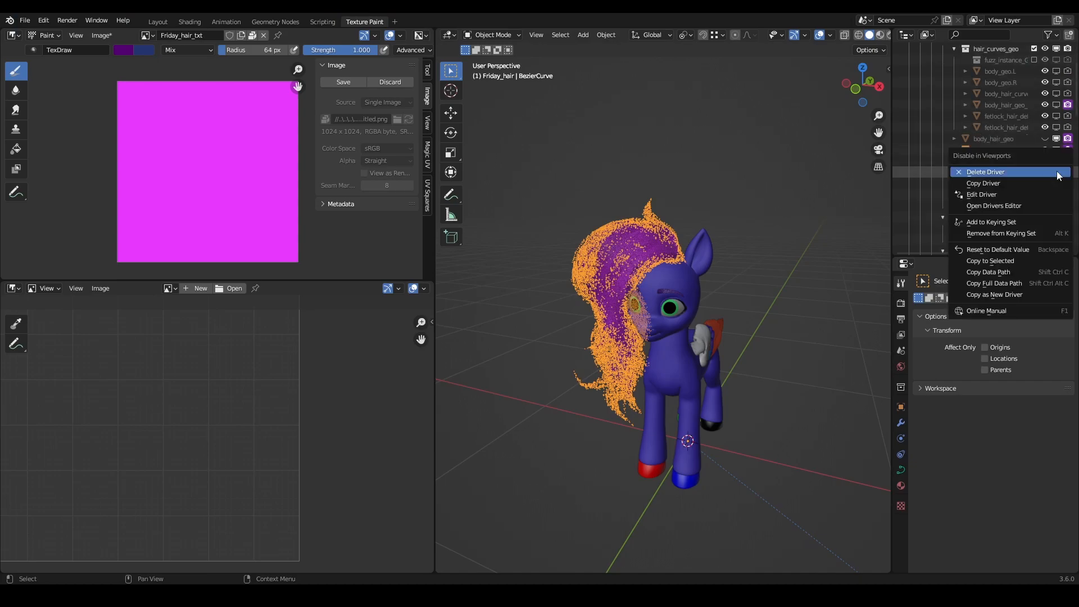
left_click(1047, 172)
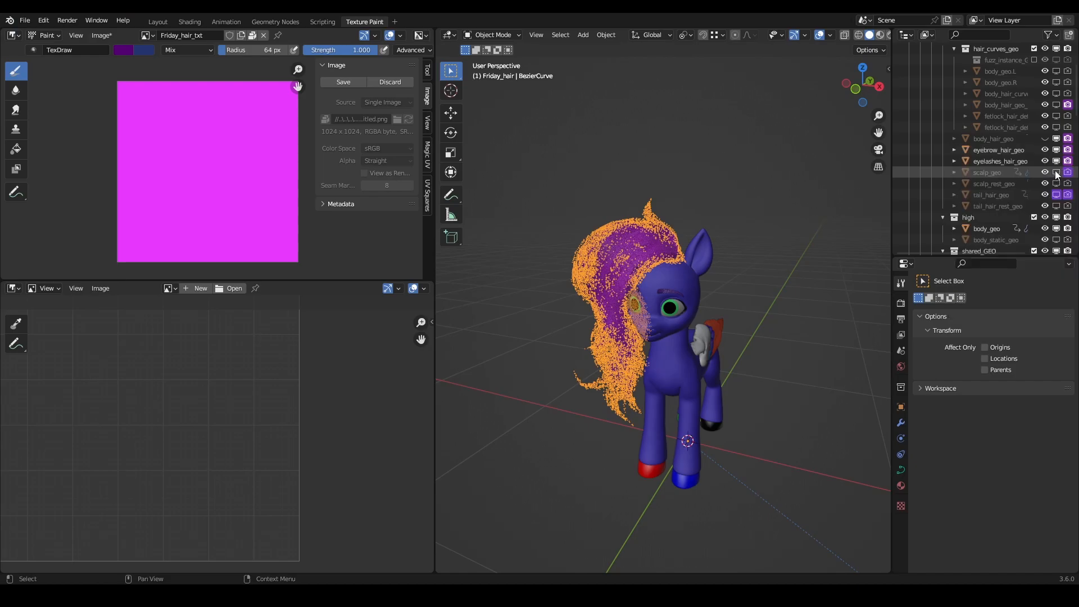
left_click(993, 172)
scroll(781, 225, "up", 5)
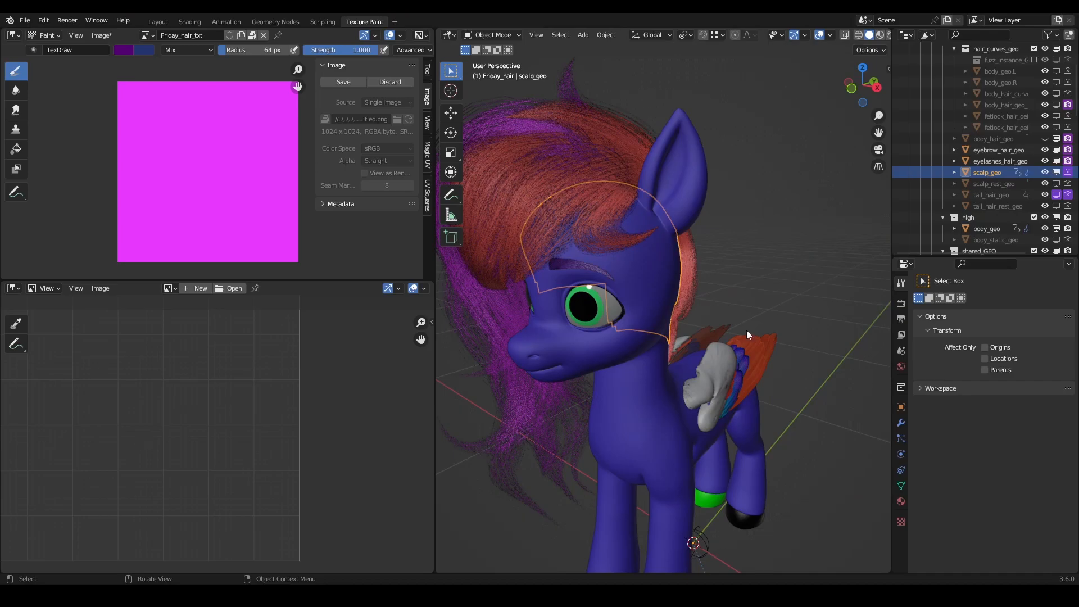
- Hide scalp_geo's fringe_main, top_spike, fringe_right, fringe_mid and fringe_left particle systems in the viewport
left_click(901, 472)
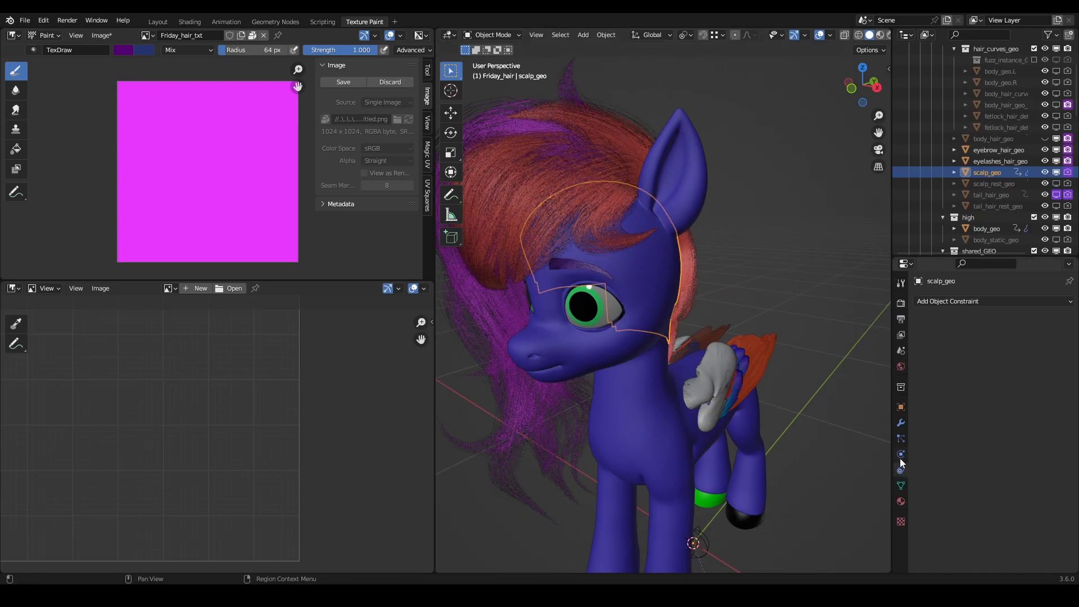
left_click(899, 457)
left_click(903, 438)
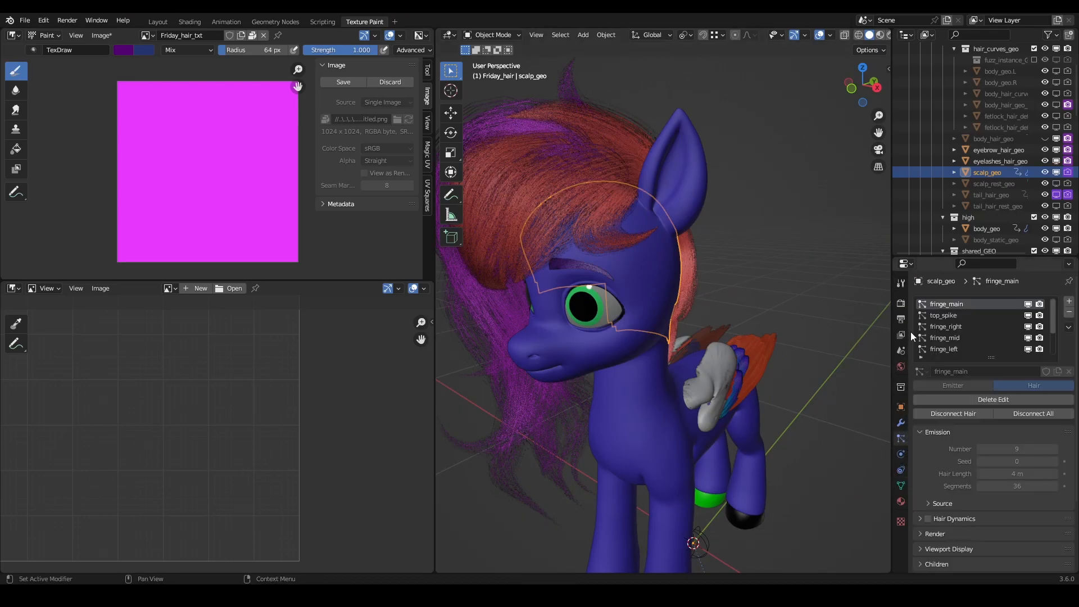
left_click(1028, 304)
left_click(1028, 338)
left_click(1027, 349)
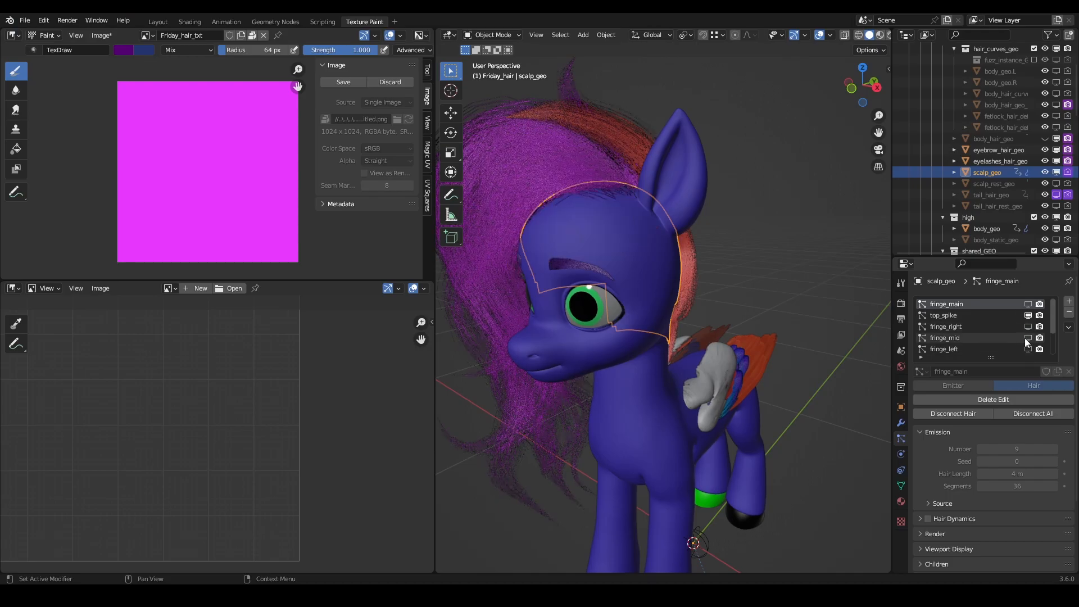
left_click(1028, 315)
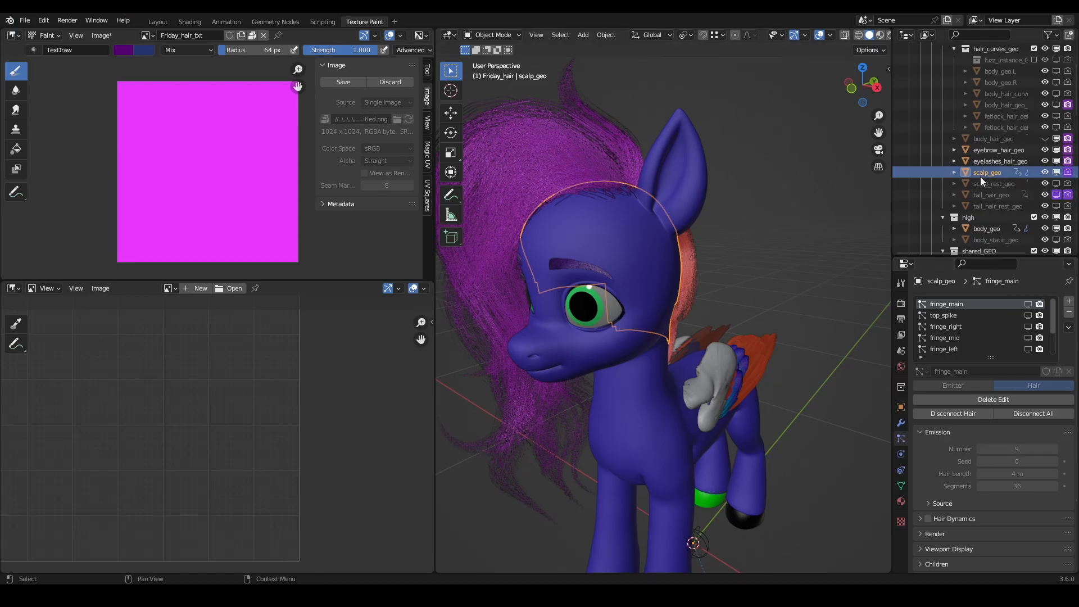
- Hide scalp_geo's back_main_top, back_left_top and back_bottom particle systems in the viewport
scroll(1037, 327, "down", 3)
left_click(1028, 327)
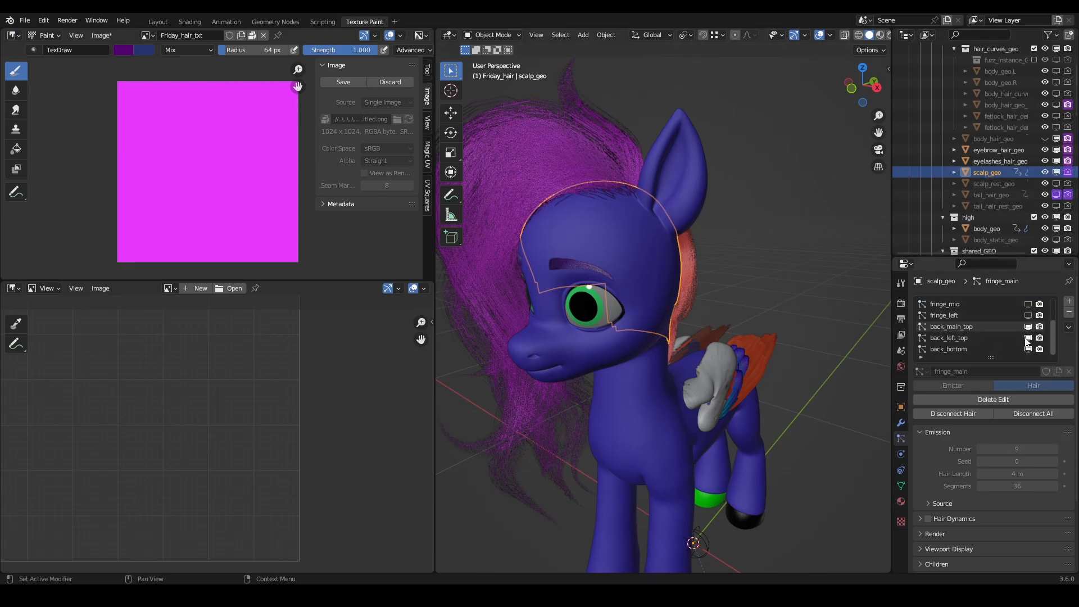
left_click(1027, 338)
left_click(1026, 350)
scroll(999, 342, "up", 3)
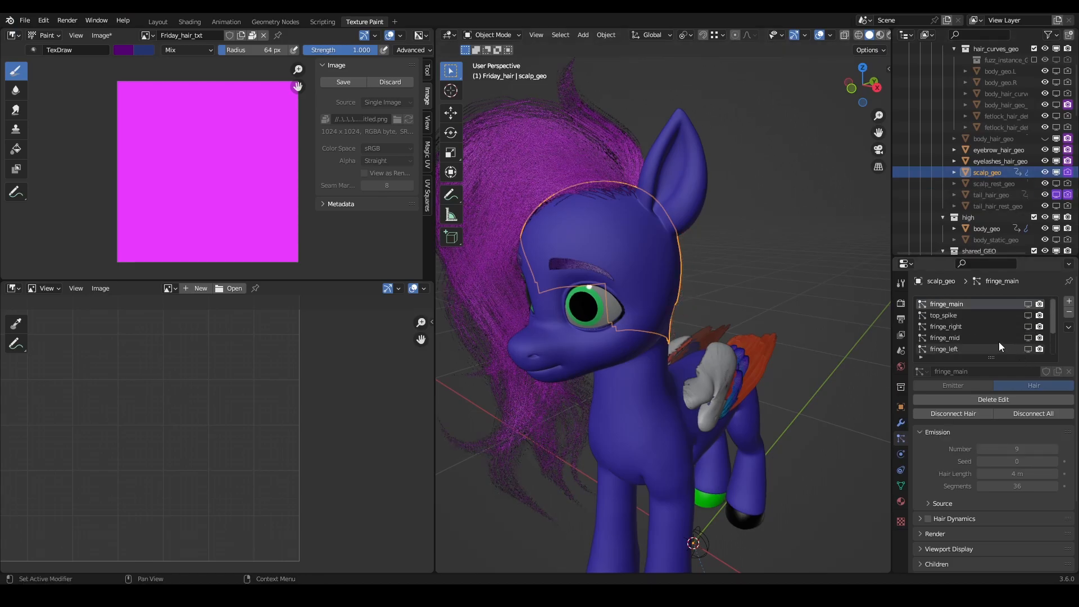
middle_click_drag(562, 193, 681, 232)
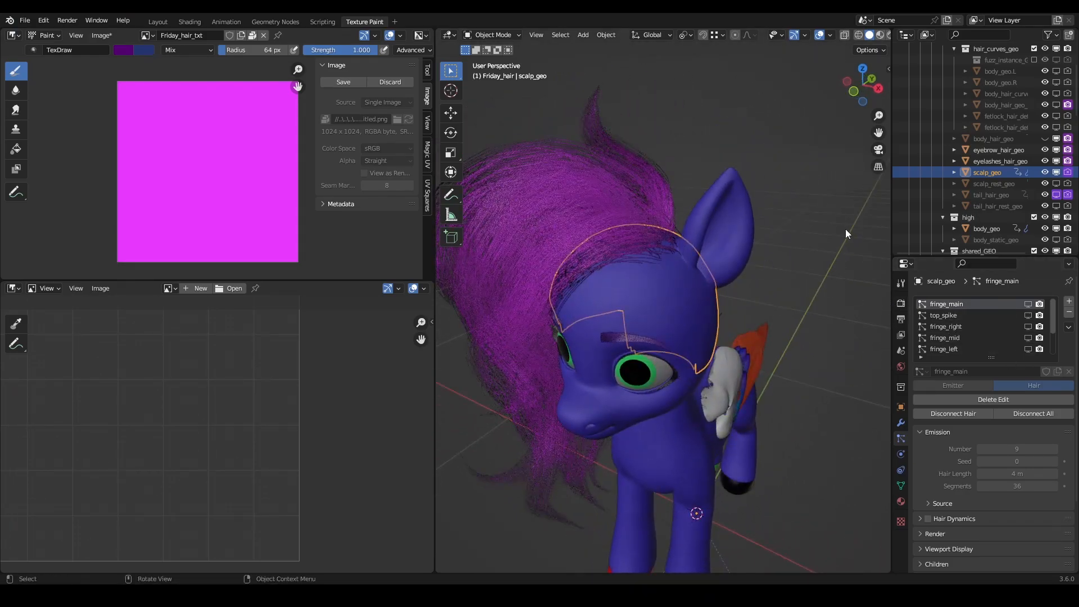
- Enable Show Emitter in the viewport display settings of scalp_geo's fringe_main particle system
scroll(939, 467, "down", 4)
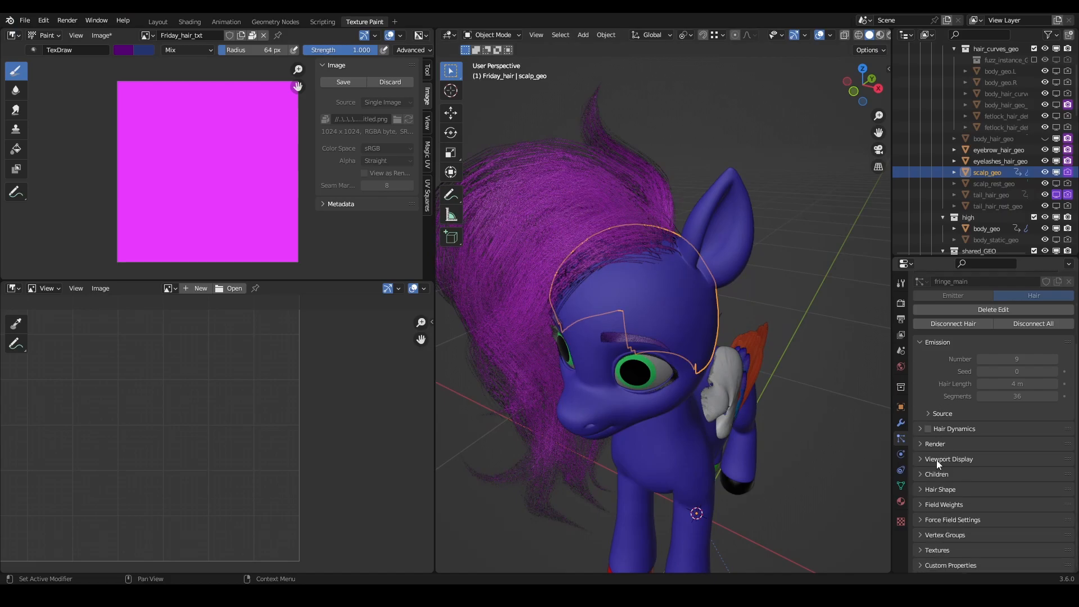
left_click(922, 445)
left_click(922, 444)
left_click(926, 459)
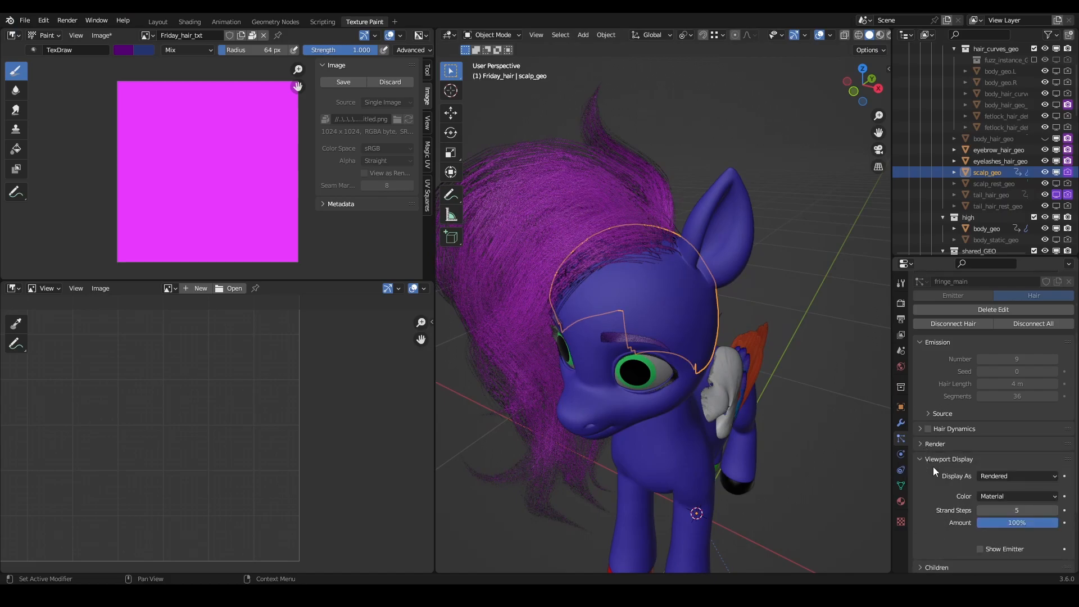
left_click(980, 549)
mouse_move(666, 285)
middle_mouse_down()
mouse_move(558, 261)
mouse_move(674, 281)
middle_mouse_up()
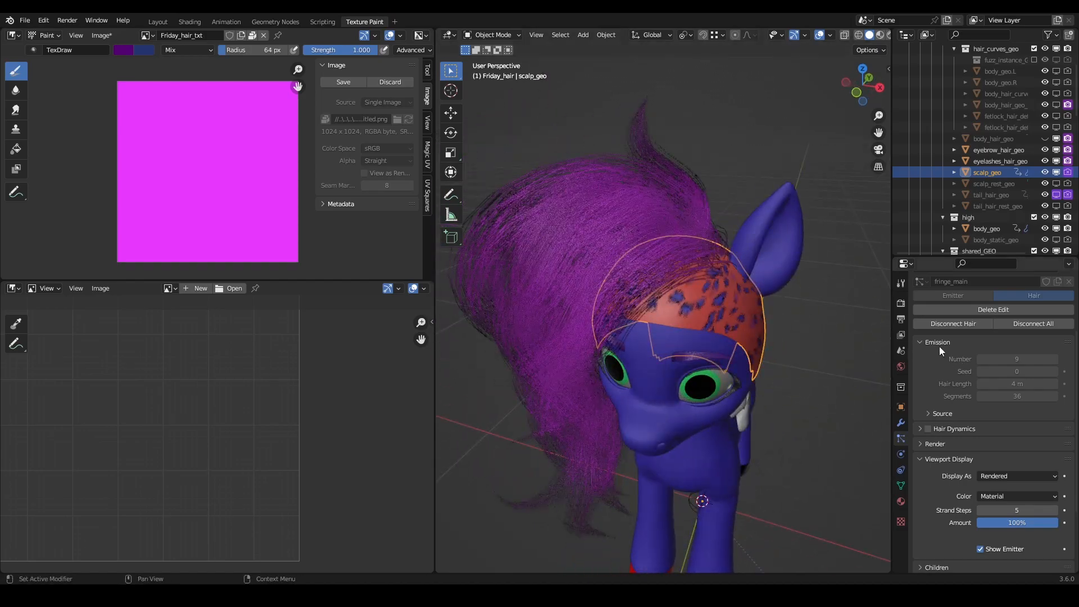
- Put scalp_geo into Texture Paint mode and assign Friday_hair_txt as its single-image paint texture
left_click(902, 283)
left_click(901, 304)
left_click(900, 284)
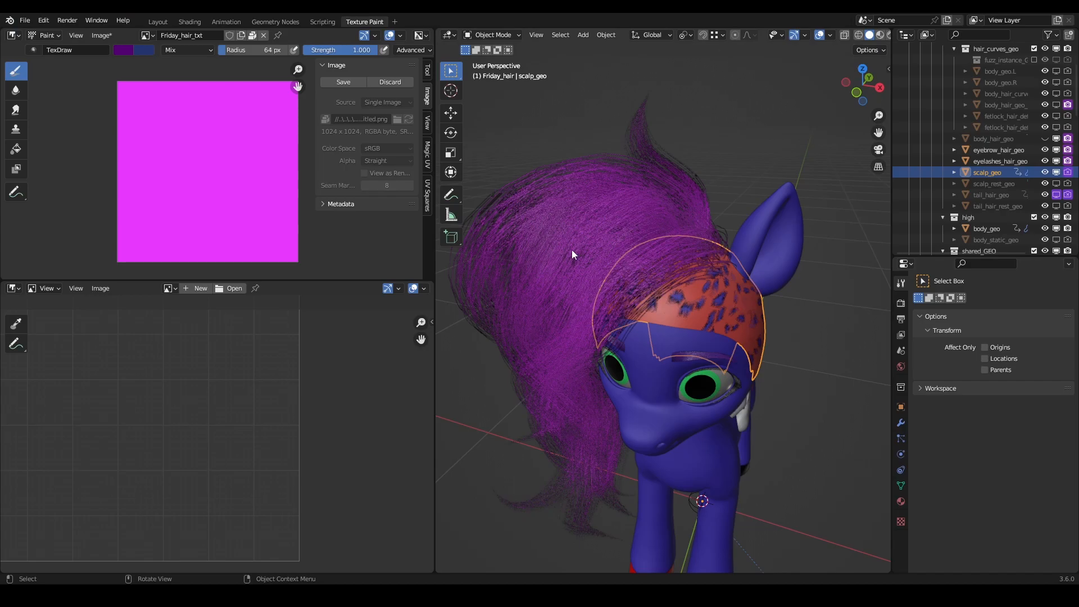
left_click(487, 35)
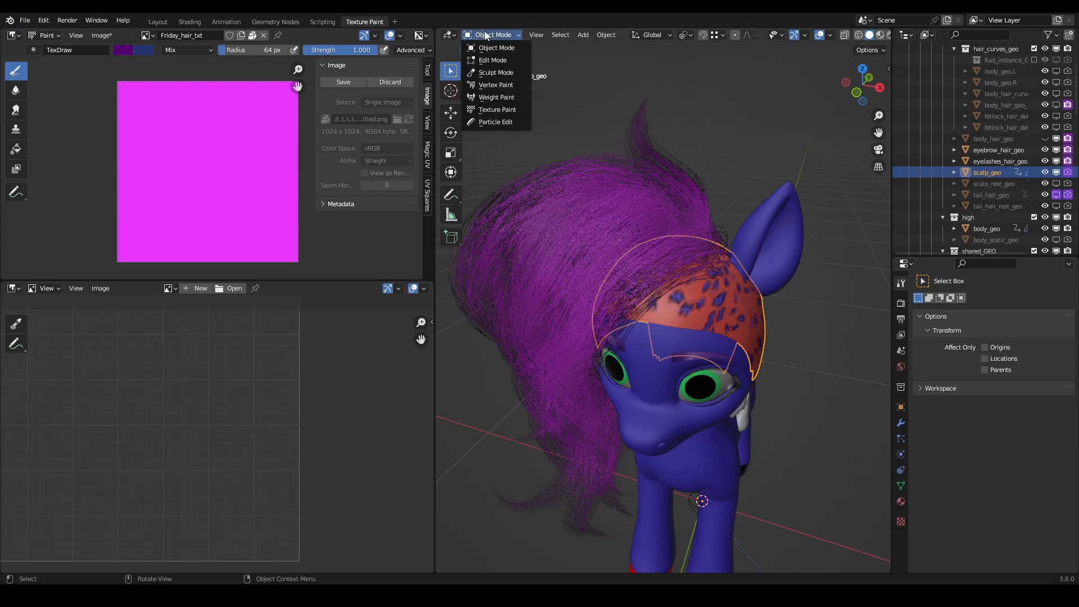
left_click(498, 110)
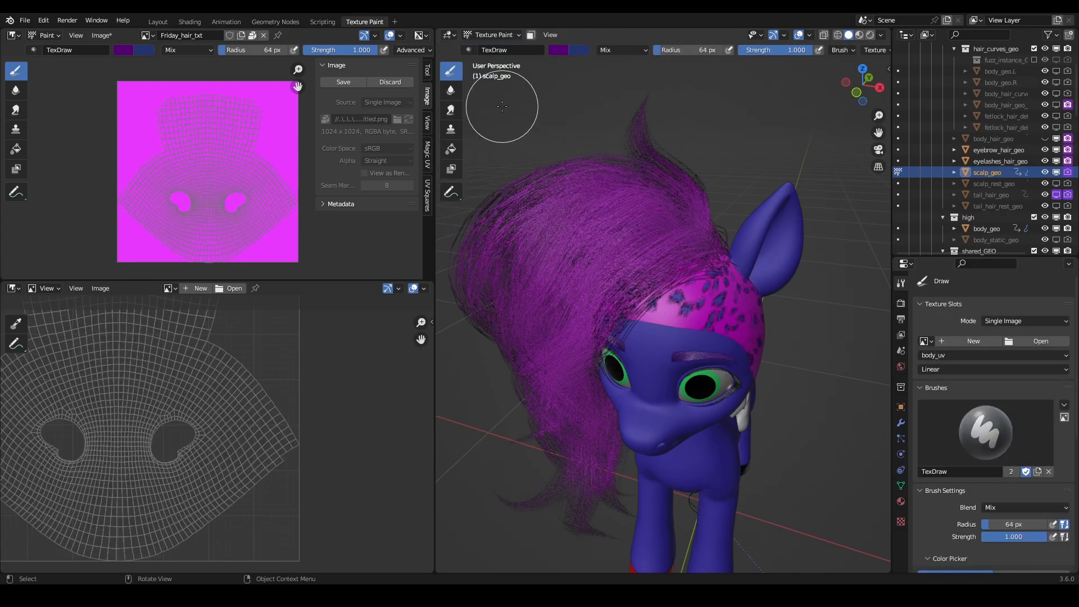
scroll(946, 314, "down", 1)
left_click(926, 318)
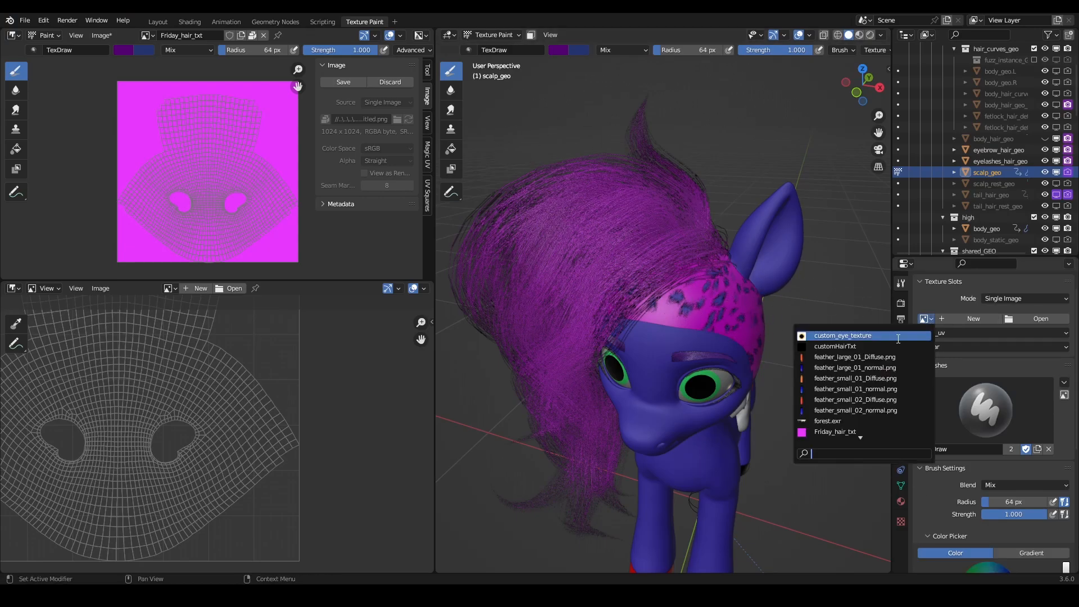
left_click(843, 431)
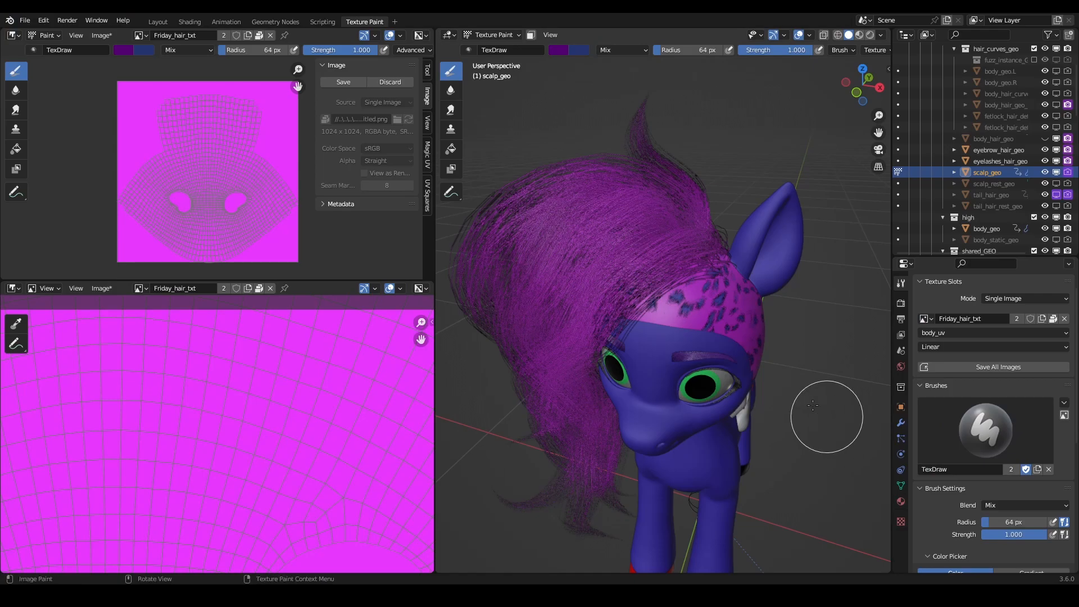
scroll(329, 395, "down", 3)
scroll(302, 315, "down", 2)
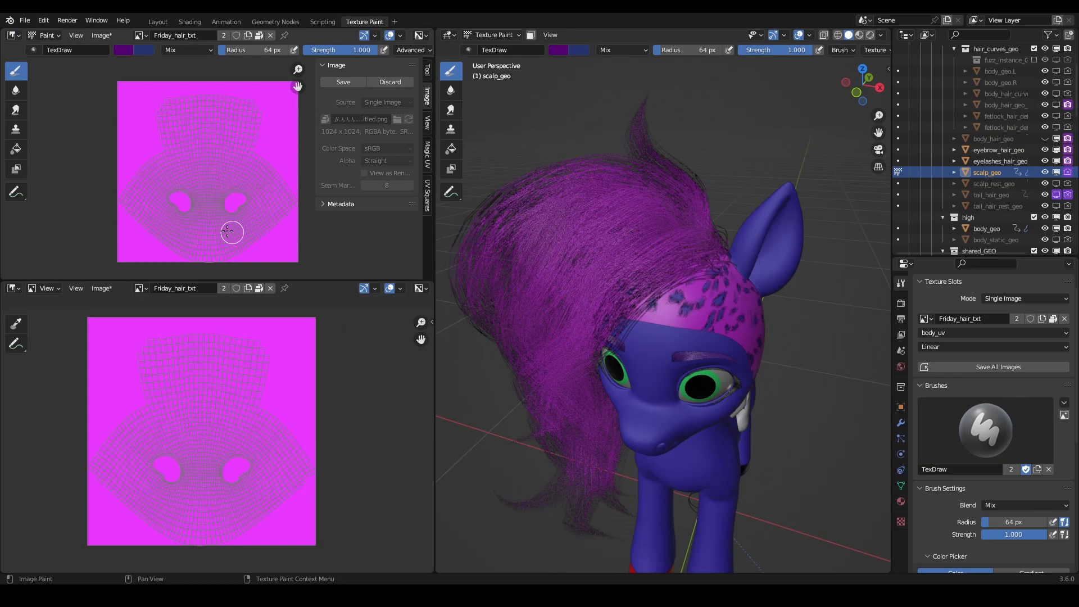
- Reduce the TexDraw brush radius to 26 px for painting on the scalp
middle_click_drag(704, 323, 444, 286)
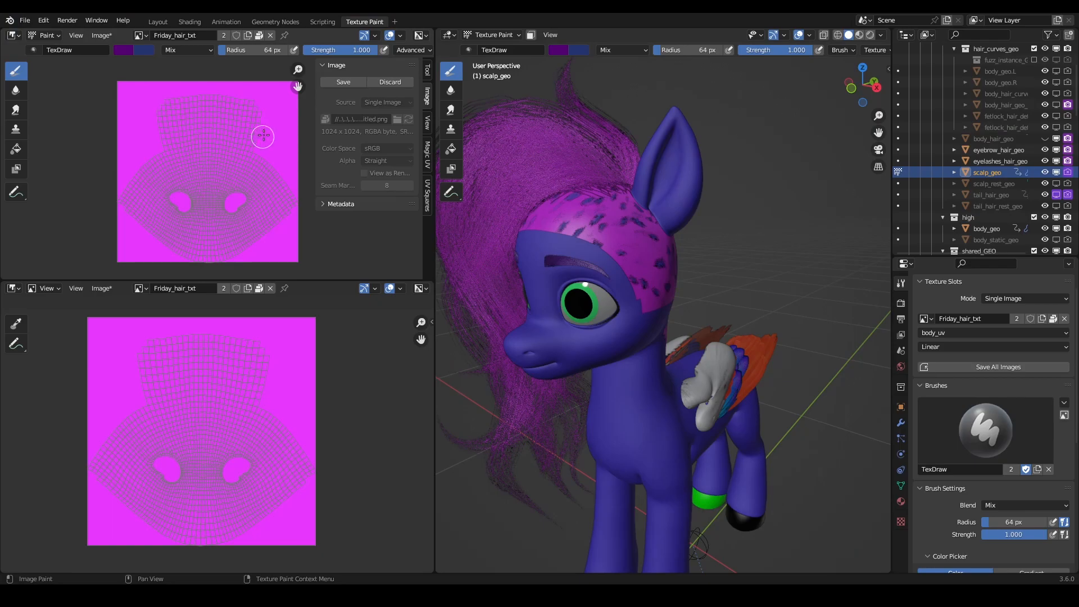
middle_click_drag(743, 266, 767, 263)
mouse_move(733, 220)
middle_mouse_down("shift")
mouse_move(760, 245)
mouse_move(590, 188)
middle_mouse_up("shift")
scroll(760, 245, "up", 2)
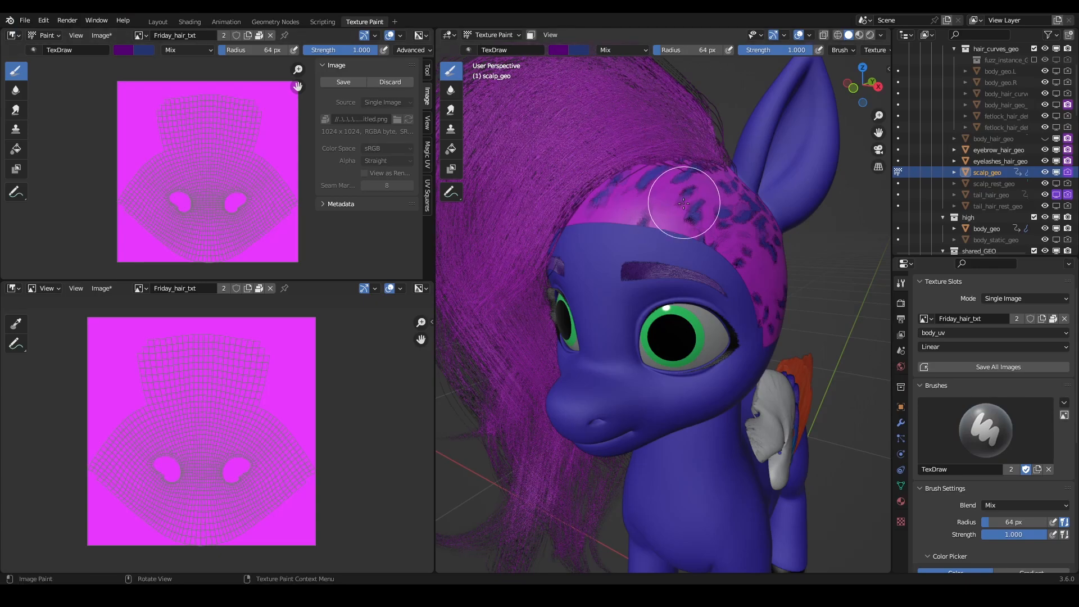
middle_click_drag(684, 191, 707, 241)
key("f")
left_click(711, 235)
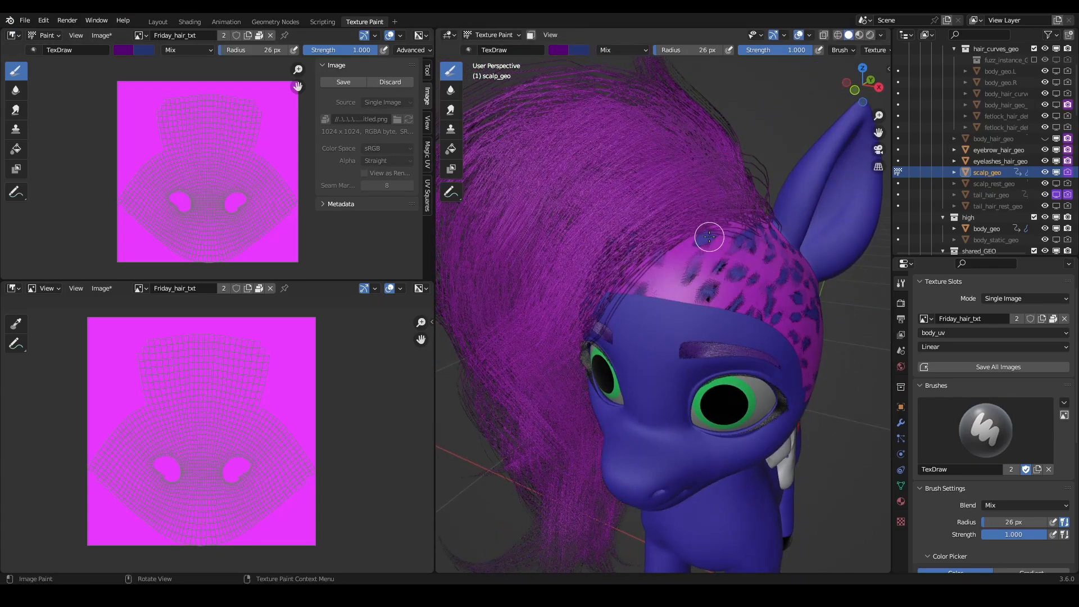
scroll(712, 234, "down", 4)
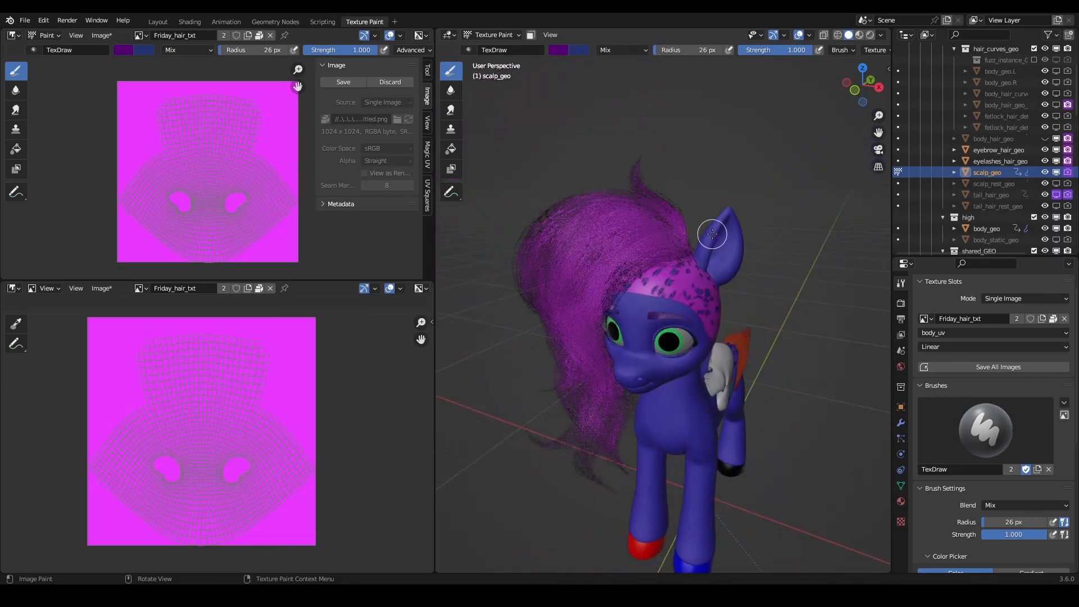
scroll(712, 234, "up", 8)
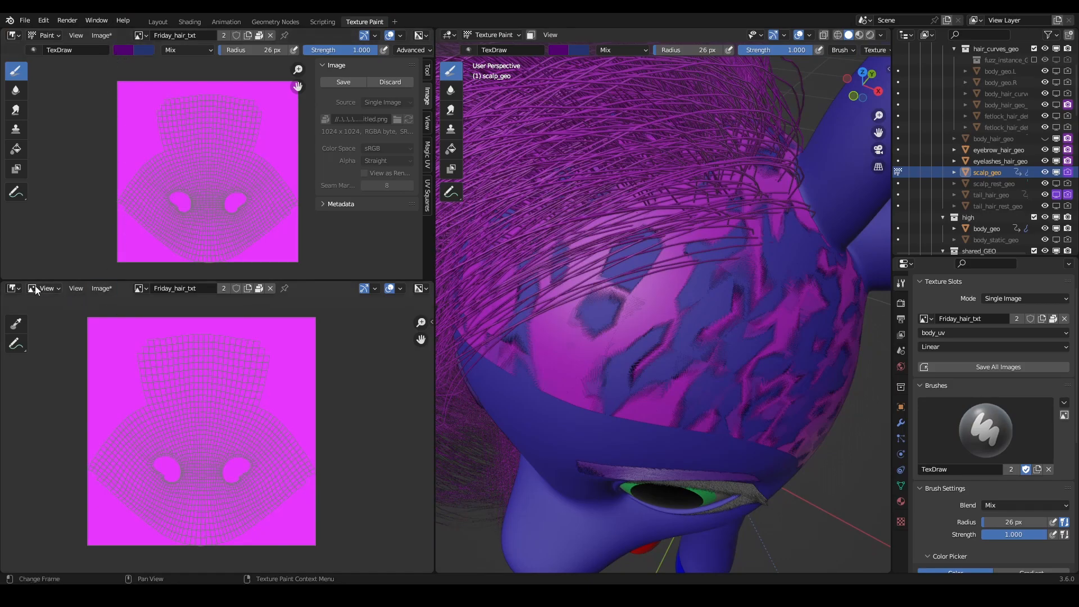
- Display the reference image Screenshot 2023-07-06 134256.png in the lower image editor and turn off its UV overlay
left_click(138, 289)
scroll(173, 338, "down", 10)
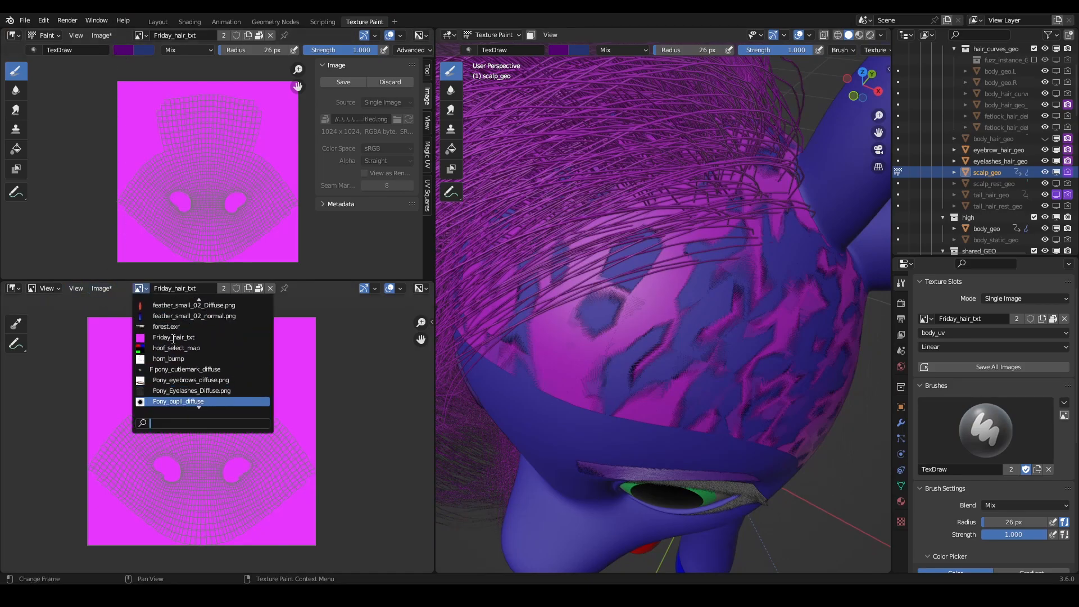
scroll(180, 366, "down", 8)
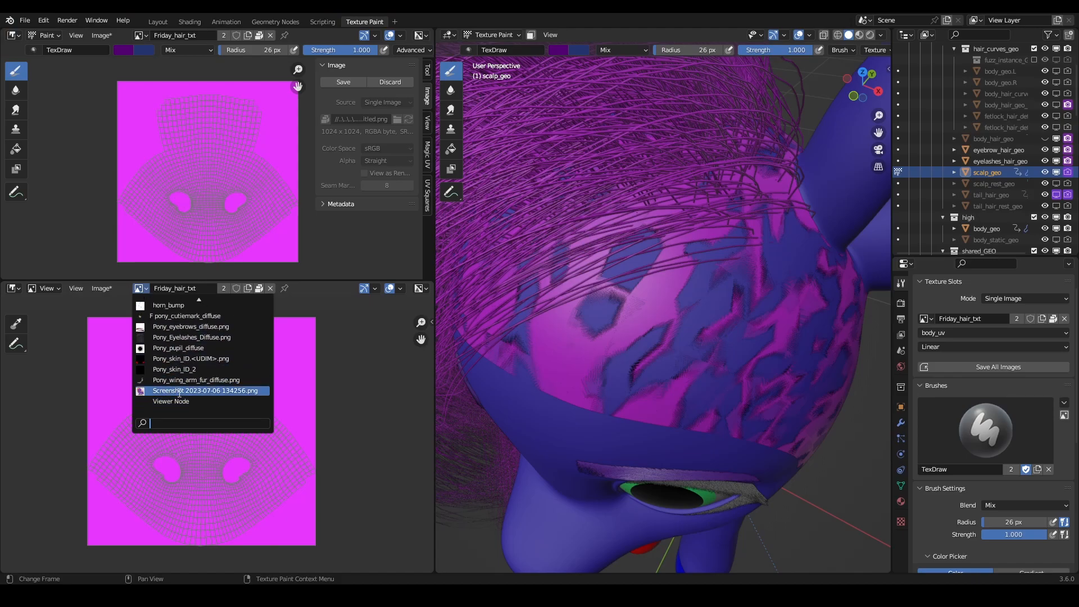
left_click(177, 391)
scroll(215, 435, "up", 6)
middle_click_drag(137, 343, 183, 385)
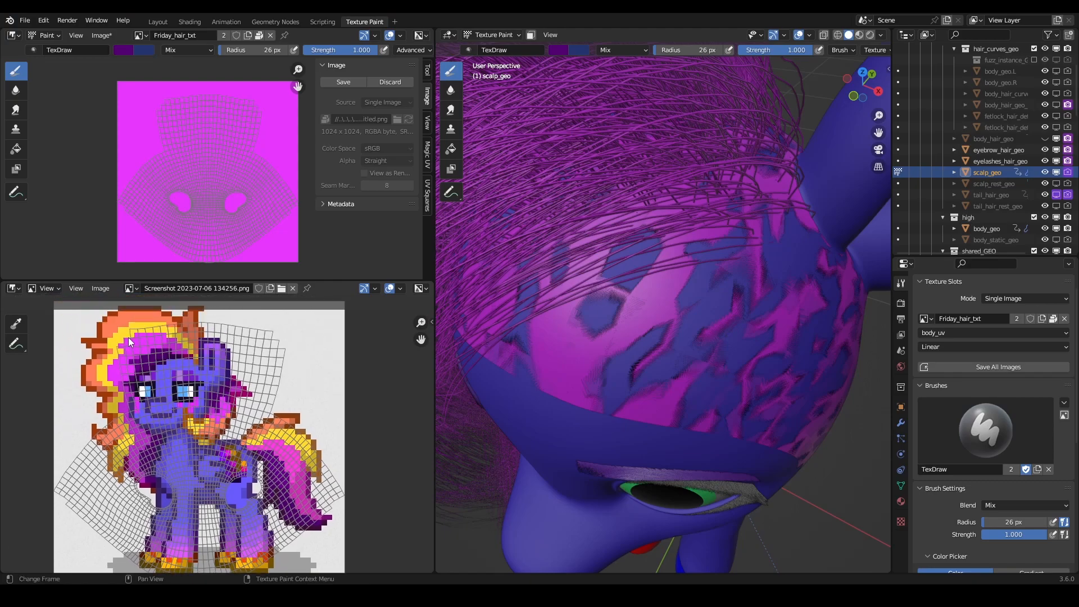
left_click(387, 288)
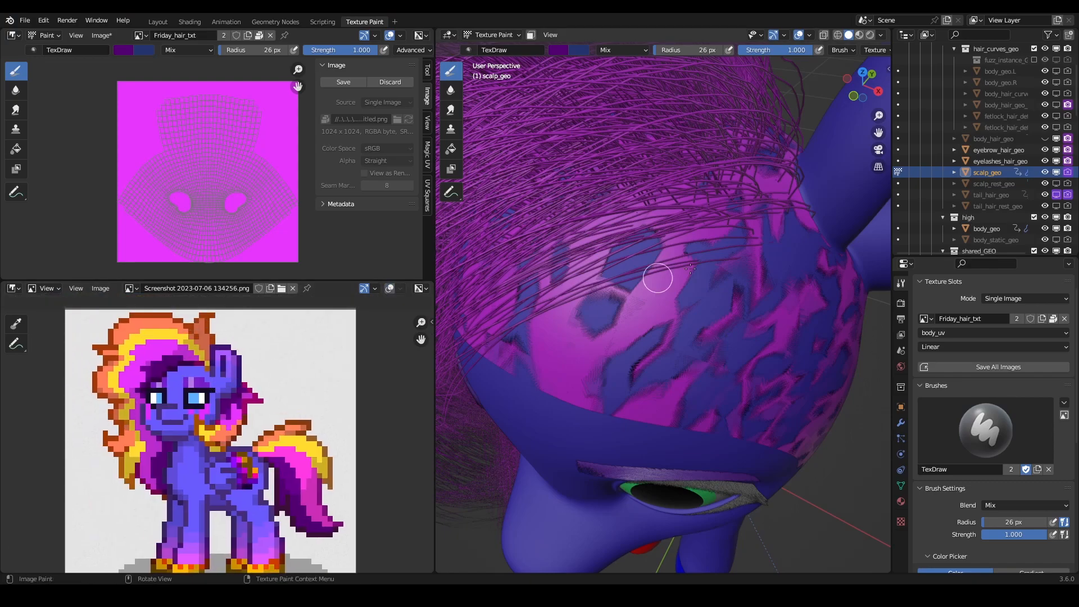
- Paint dark purple strokes on the front of scalp_geo to colour the hair strands growing from it
scroll(681, 268, "down", 2)
middle_click_drag(661, 292, 687, 309)
left_click_drag(722, 273, 613, 247)
mouse_move(618, 250)
middle_mouse_down()
mouse_move(633, 250)
mouse_move(626, 208)
mouse_move(611, 204)
middle_mouse_up()
mouse_move(588, 169)
middle_mouse_down()
mouse_move(610, 173)
mouse_move(540, 175)
mouse_move(672, 241)
mouse_move(687, 262)
middle_mouse_up()
mouse_move(690, 263)
left_mouse_down()
mouse_move(706, 258)
mouse_move(692, 251)
mouse_move(686, 262)
left_mouse_up()
scroll(679, 265, "down", 5)
middle_click_drag(634, 293, 650, 237)
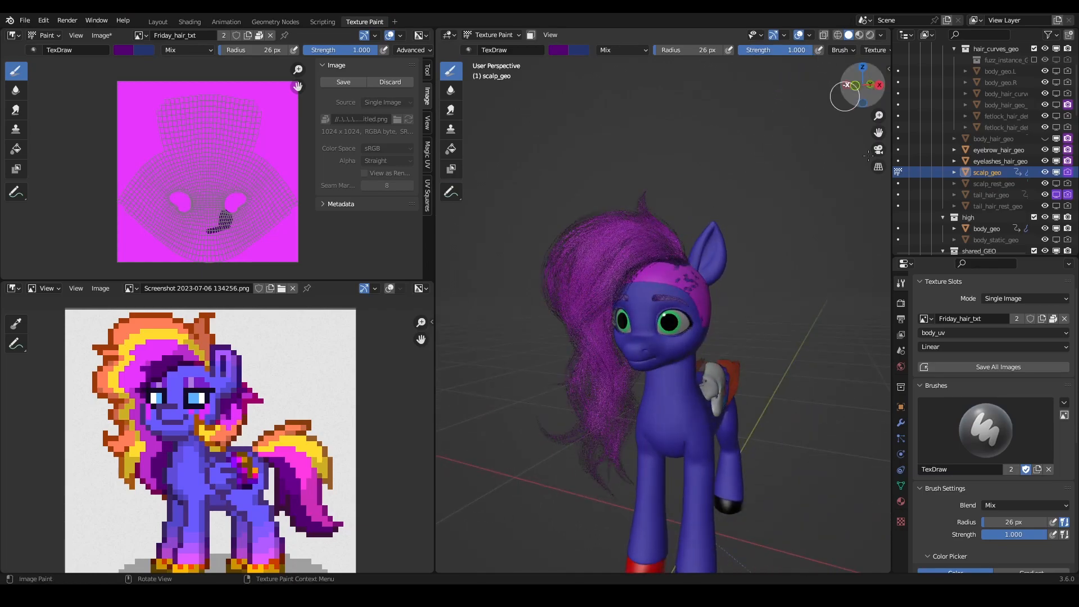
- Return to Object Mode, select the mane's hair curves and set their strand Thickness to 0.01 m in the geometry nodes modifier
left_click(902, 421)
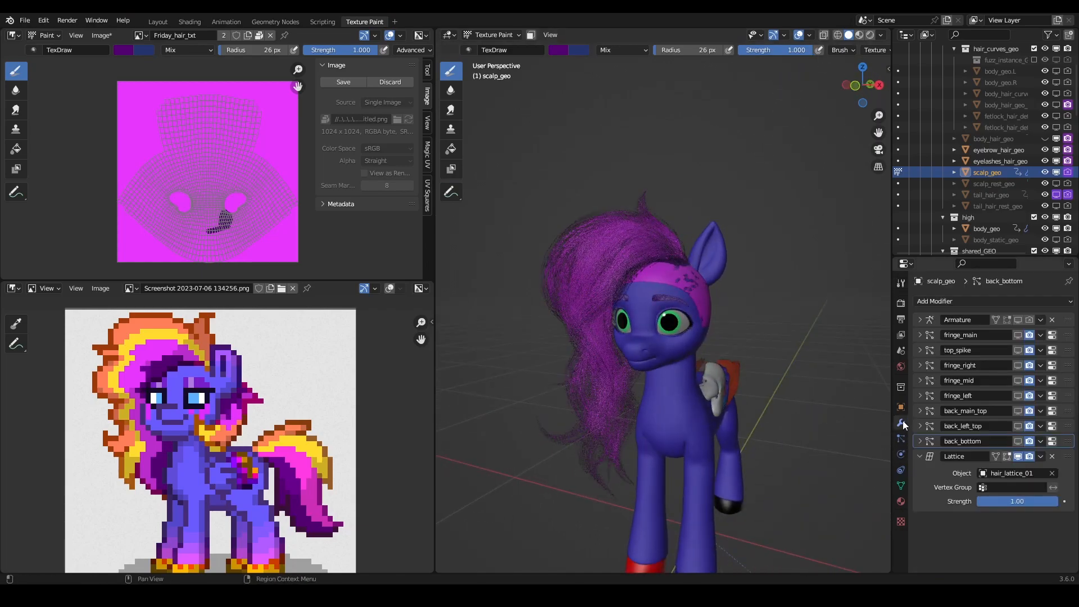
left_click(491, 35)
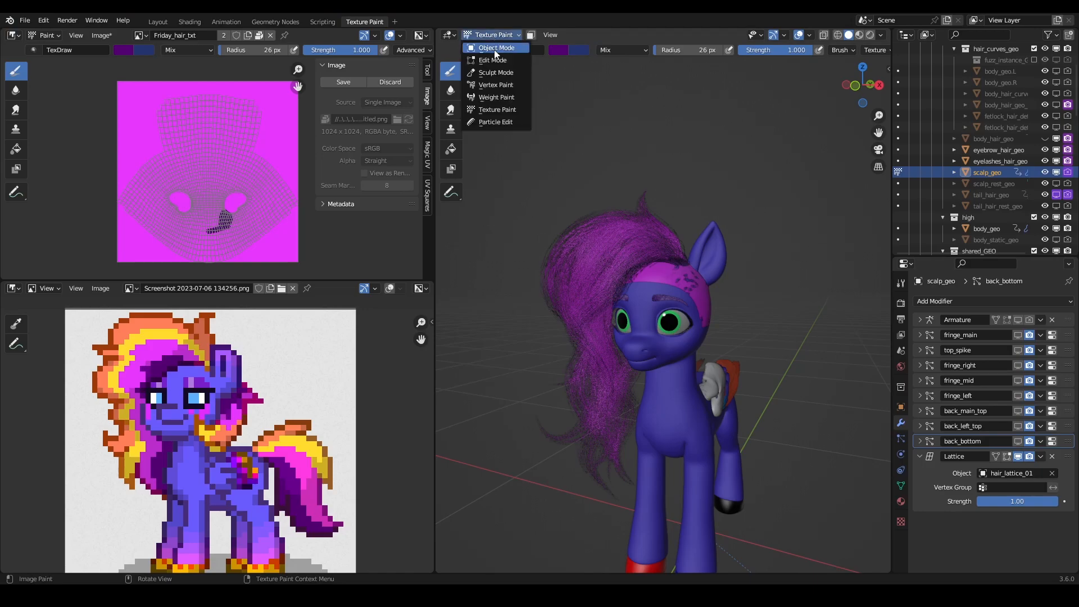
left_click(494, 49)
left_click(584, 248)
scroll(1030, 528, "down", 15)
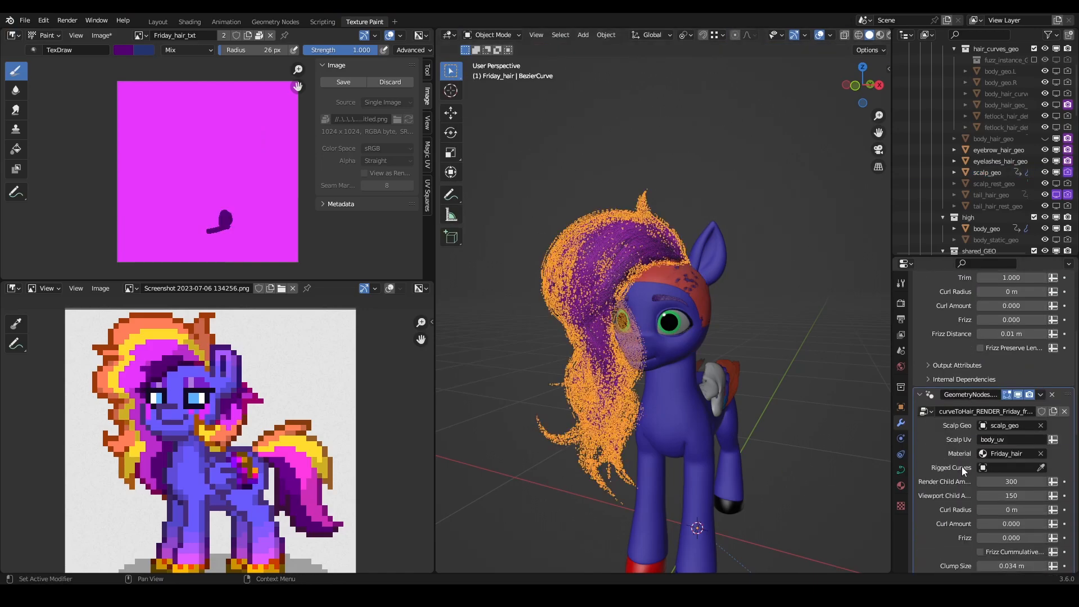
left_click(1016, 414)
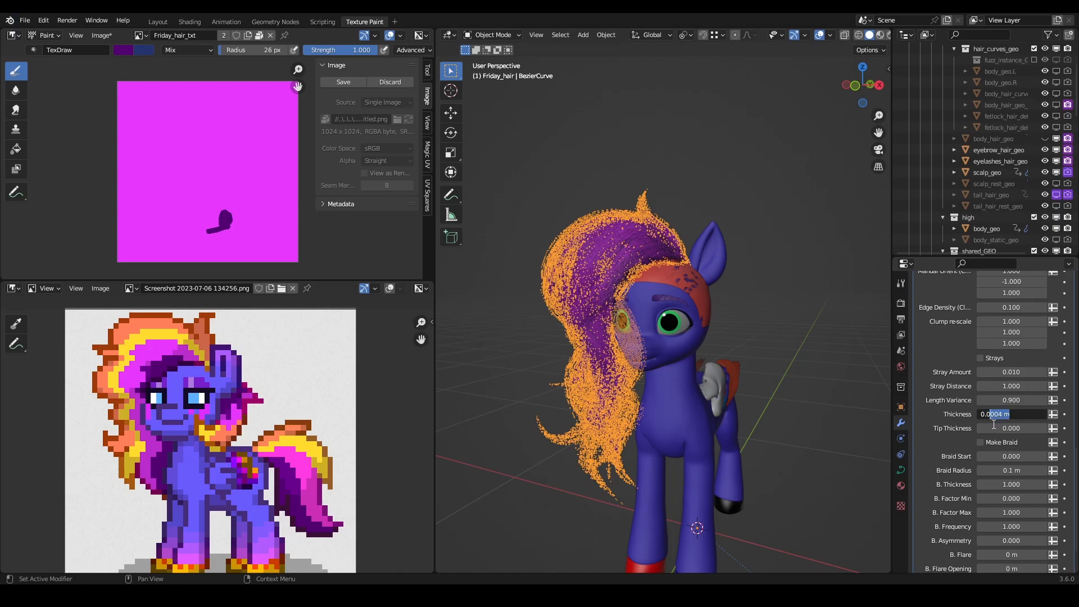
type("0.01")
key("Return")
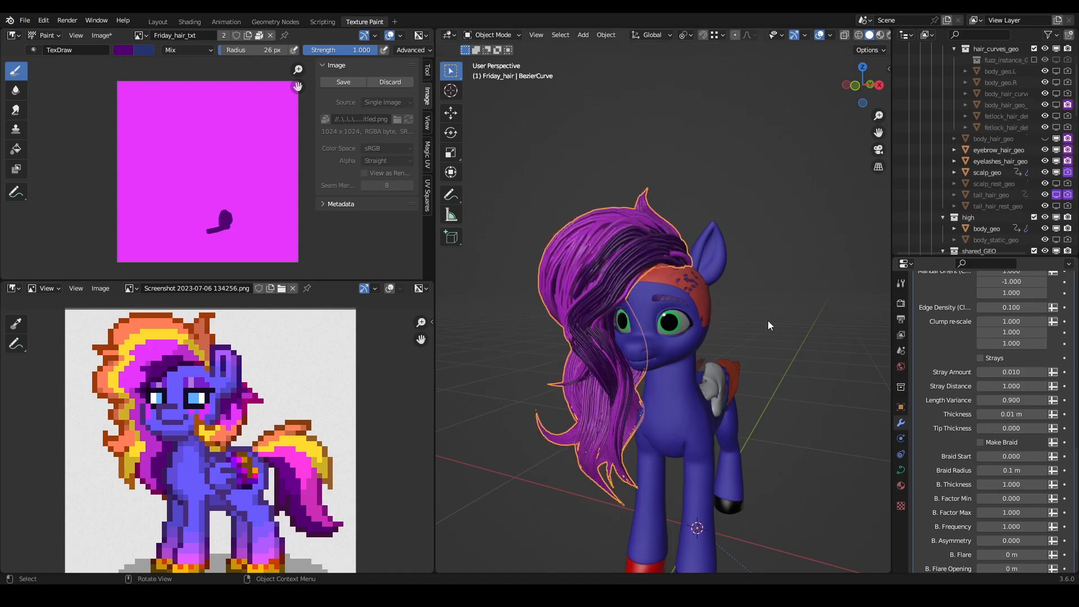
- Set the mane strands' Thickness to 0.005 m
left_click(1013, 415)
mouse_move(1012, 415)
left_mouse_down()
mouse_move(995, 415)
mouse_move(1012, 417)
left_mouse_up()
left_click(1018, 413)
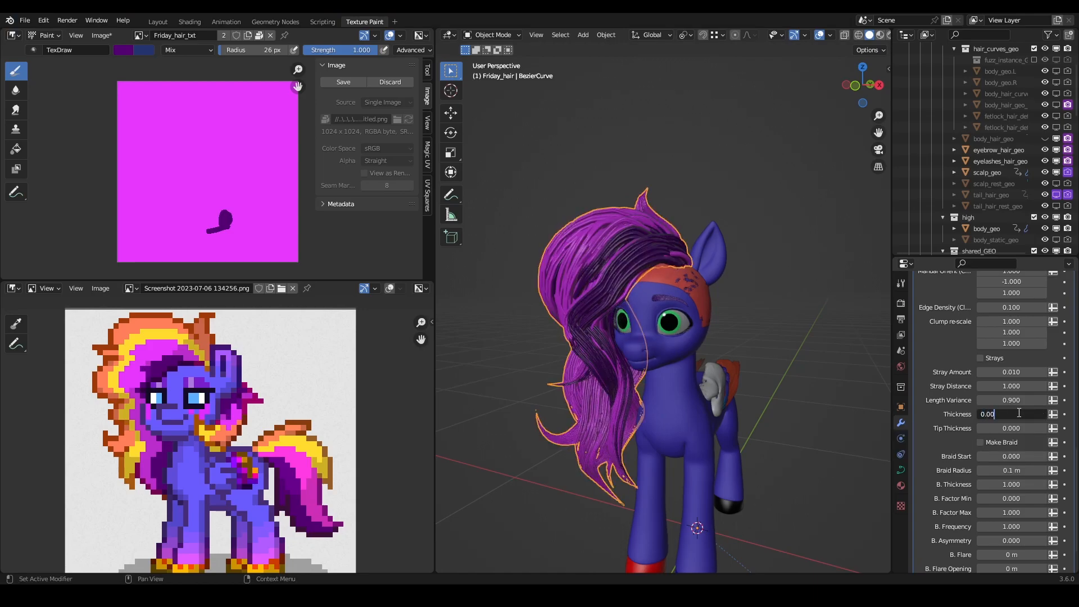
type("0.005")
key("Return")
scroll(677, 311, "up", 3)
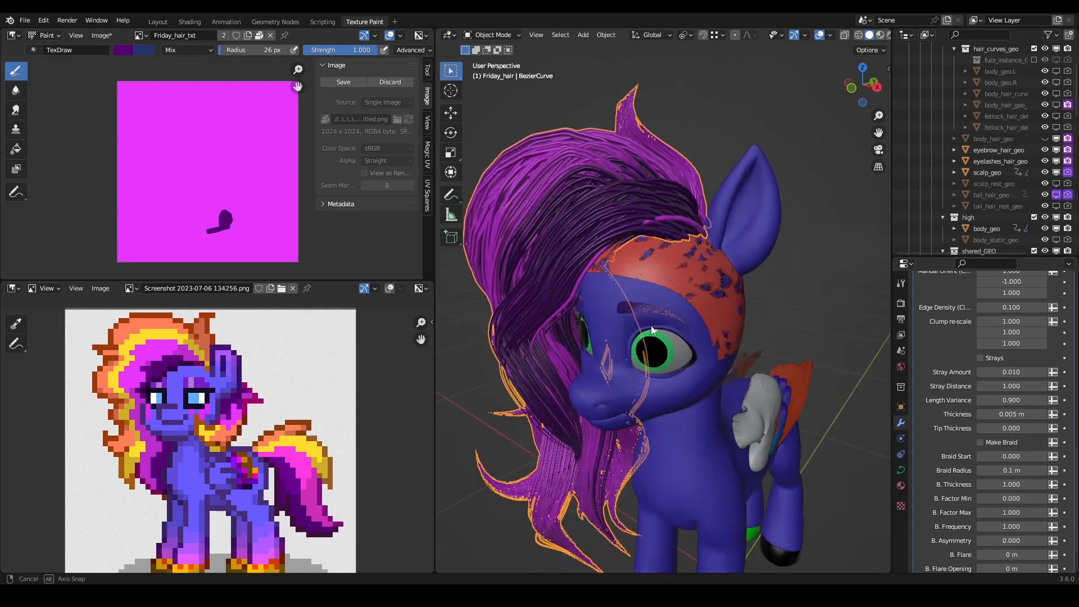
- Select scalp_geo again and return it to Texture Paint mode
left_click(685, 275)
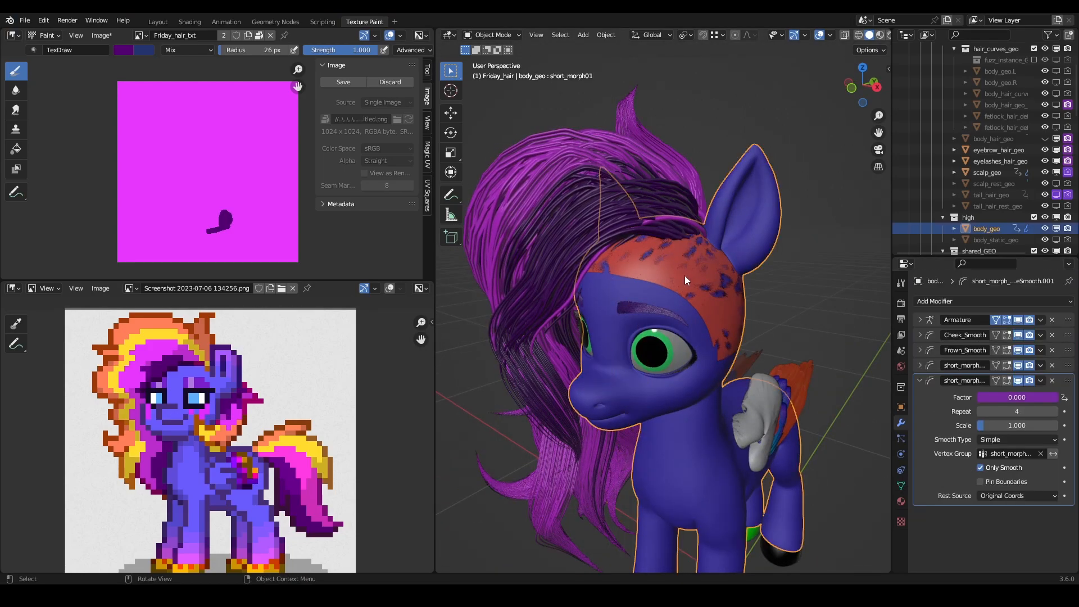
left_click(992, 173)
middle_click_drag(672, 332, 723, 308)
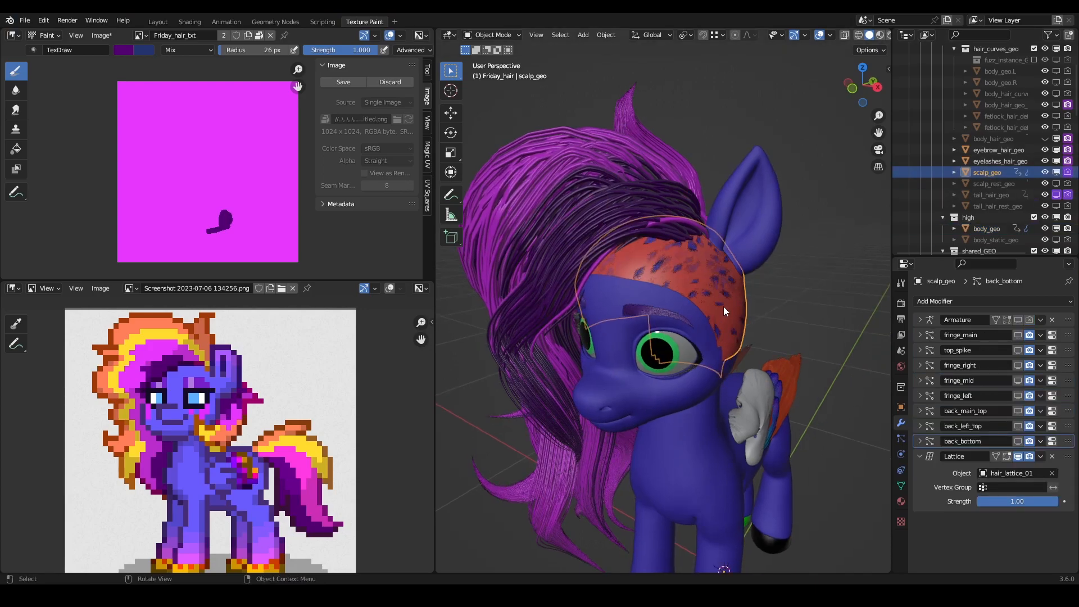
left_click(491, 35)
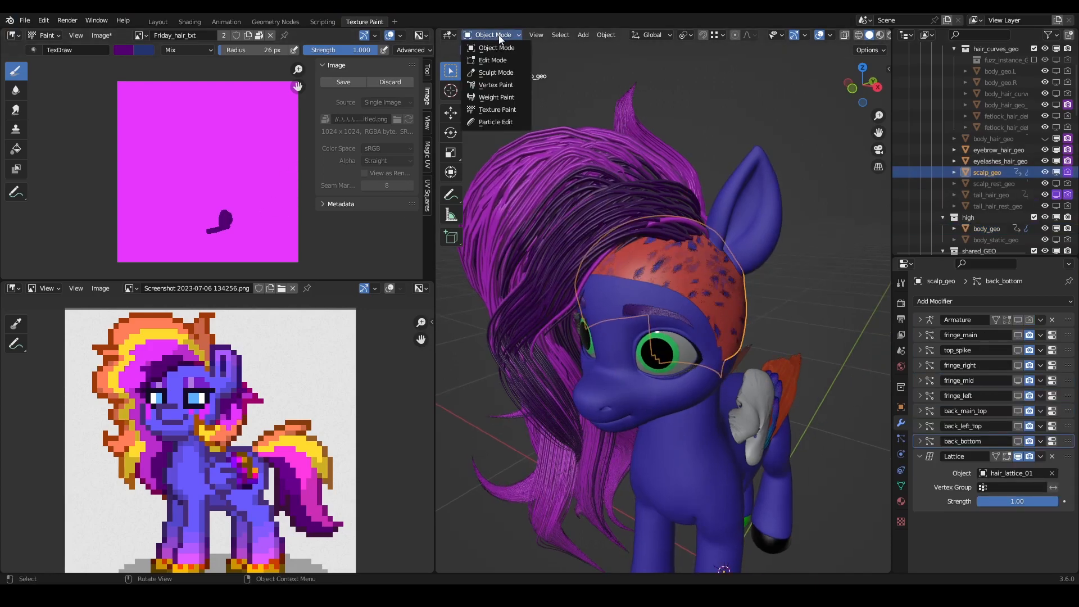
left_click(510, 112)
scroll(670, 254, "up", 5)
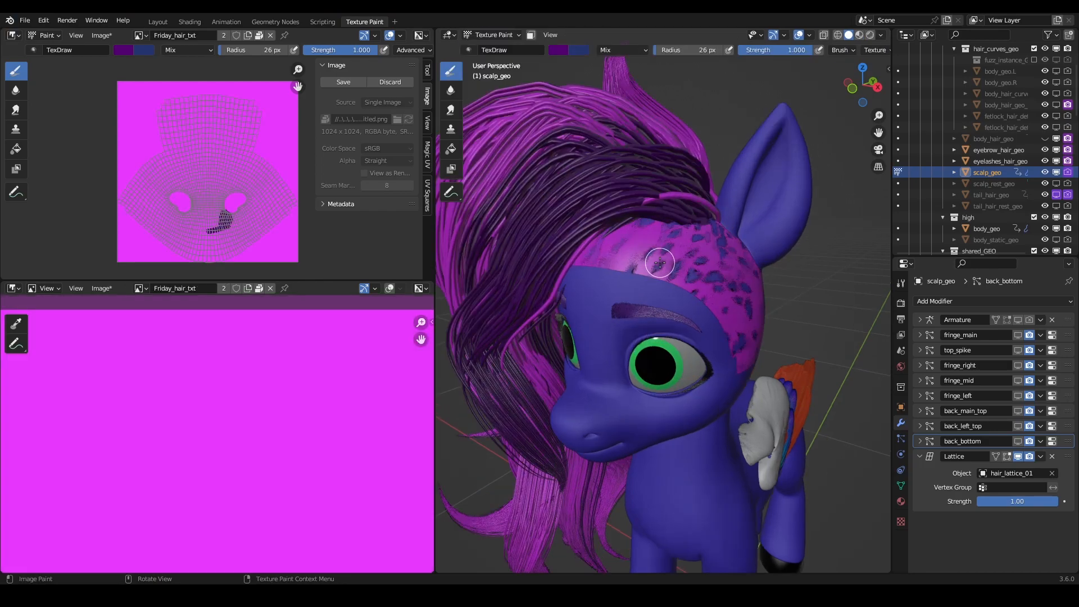
middle_click_drag(671, 254, 628, 212)
scroll(628, 212, "down", 4)
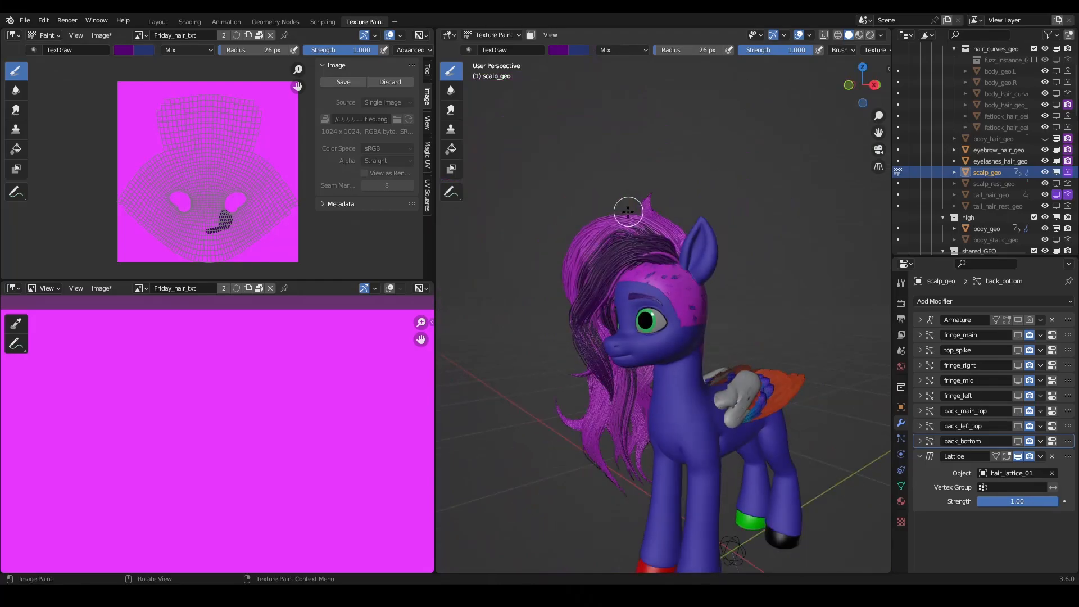
scroll(198, 388, "down", 4)
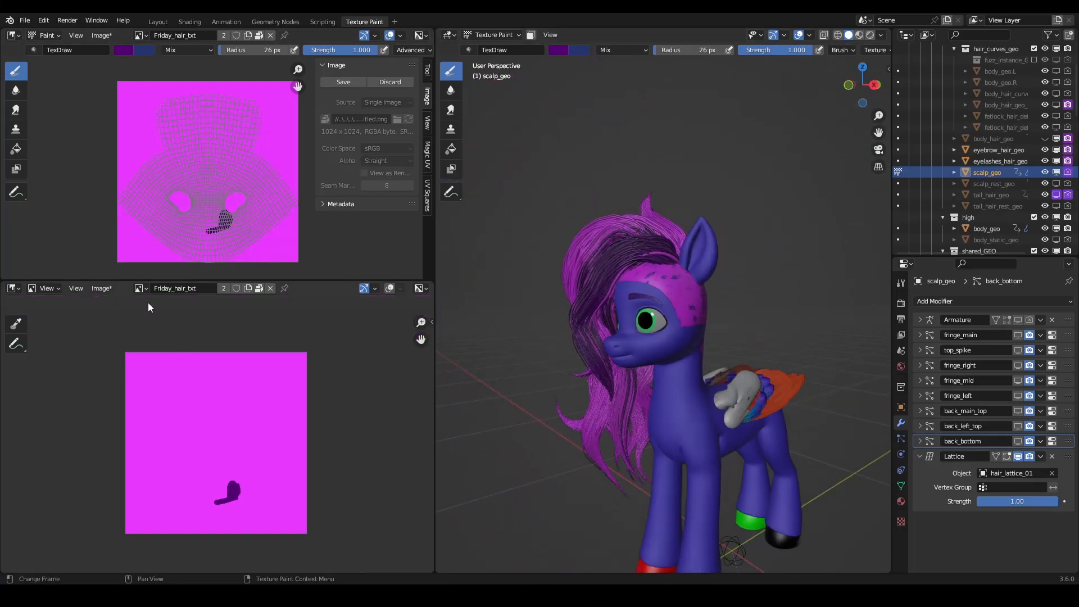
- Show the reference image Screenshot 2023-07-06 134256.png in the lower image editor, framed on the pixel-art pony with the tools hidden
left_click(143, 288)
scroll(216, 392, "down", 4)
scroll(213, 392, "down", 3)
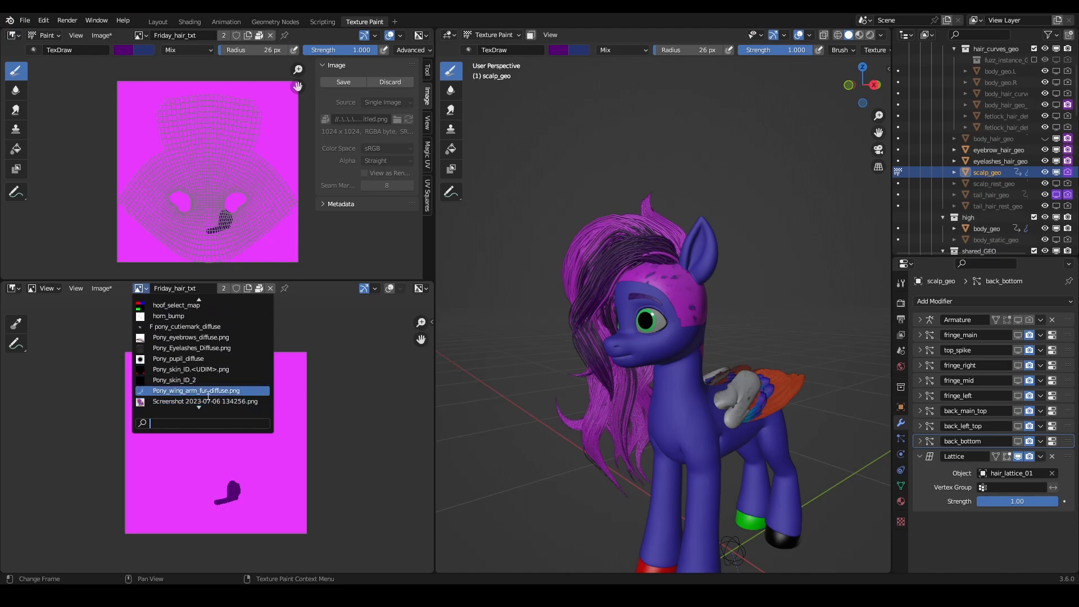
left_click(205, 391)
left_click(133, 290)
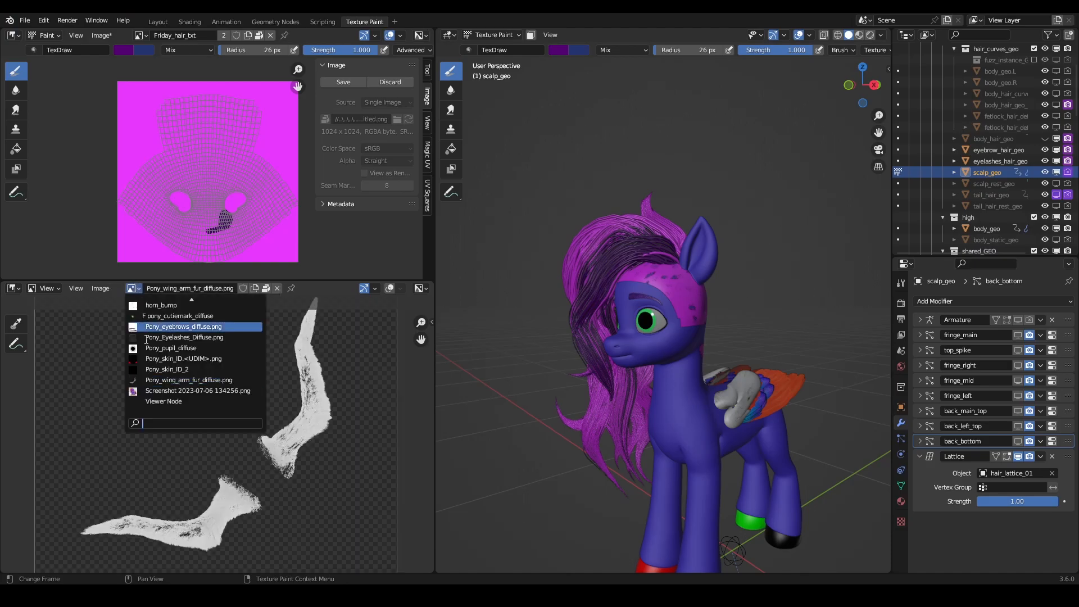
left_click(205, 392)
scroll(242, 432, "up", 7)
scroll(276, 436, "down", 1)
middle_click_drag(276, 435, 183, 425)
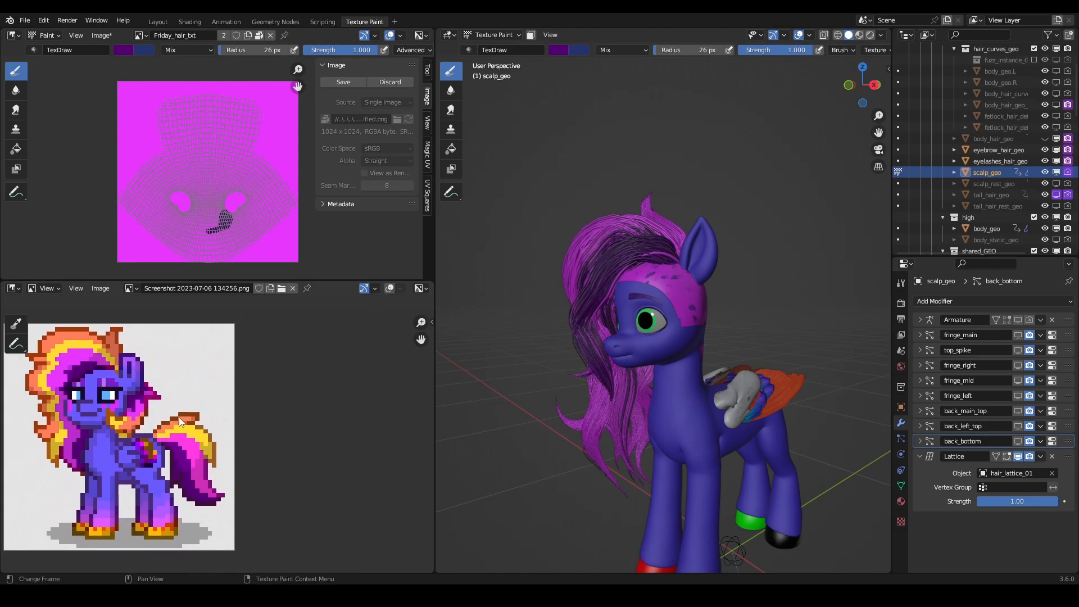
key("t")
- Split the reference image area in two and turn the new area into a 3D Viewport looking through the camera at the pony
left_click_drag(432, 280, 279, 294)
left_click(291, 288)
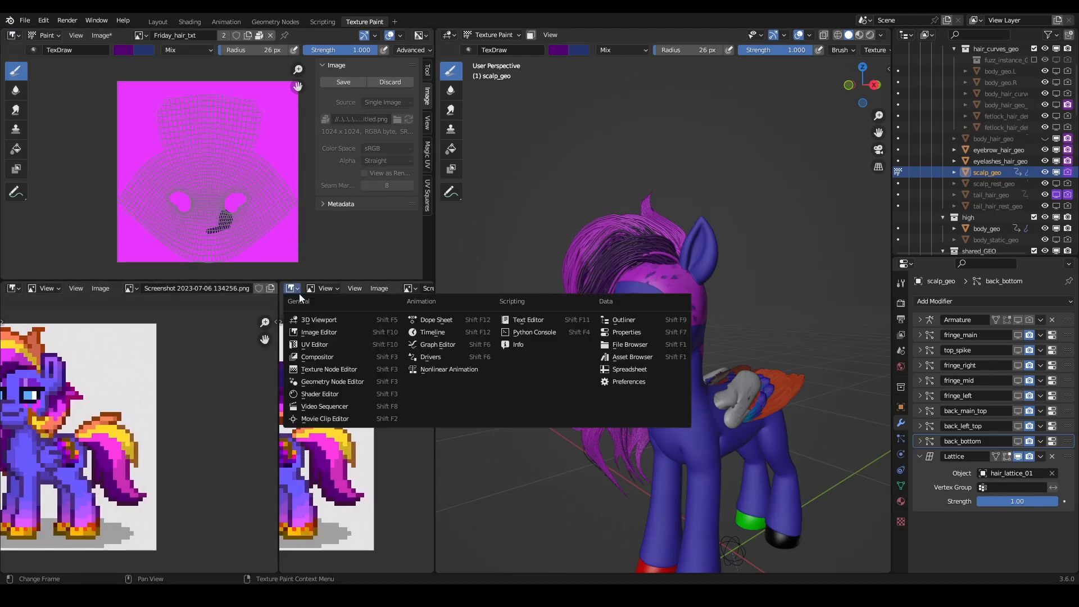
left_click(312, 319)
key("KP_0")
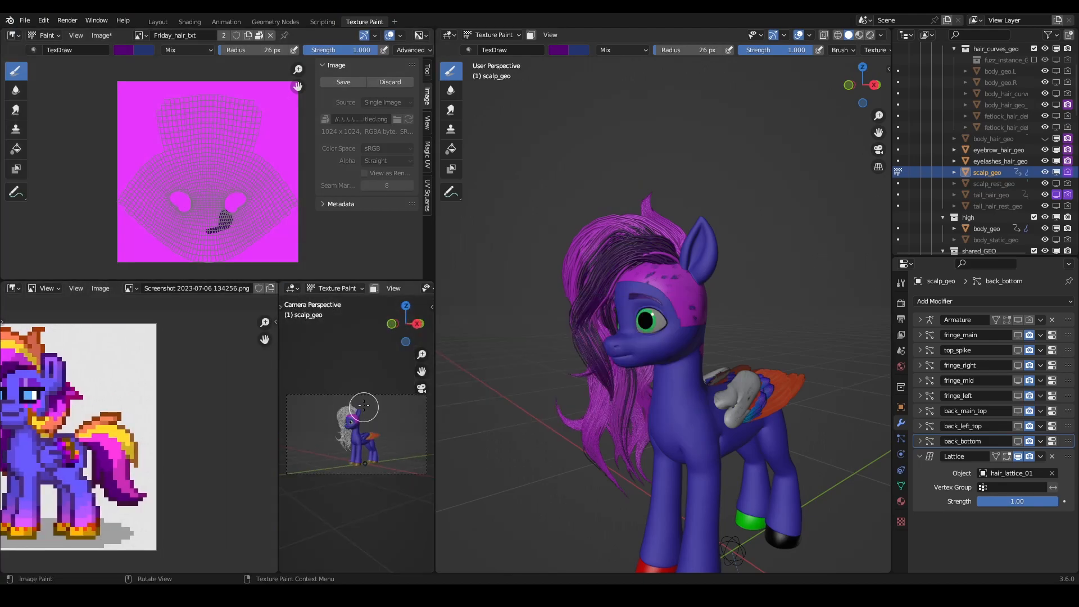
scroll(394, 289, "down", 5)
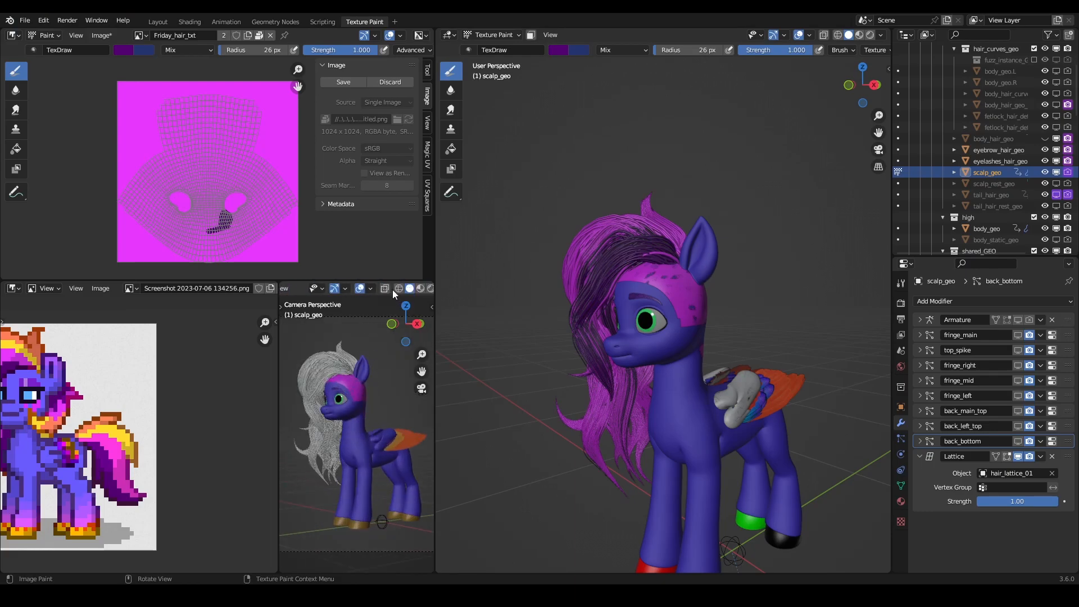
- Hide gizmos and overlays in the small camera viewport, set it to Material Preview shading, and frame the pony and reference side by side
left_click(333, 290)
left_click(360, 289)
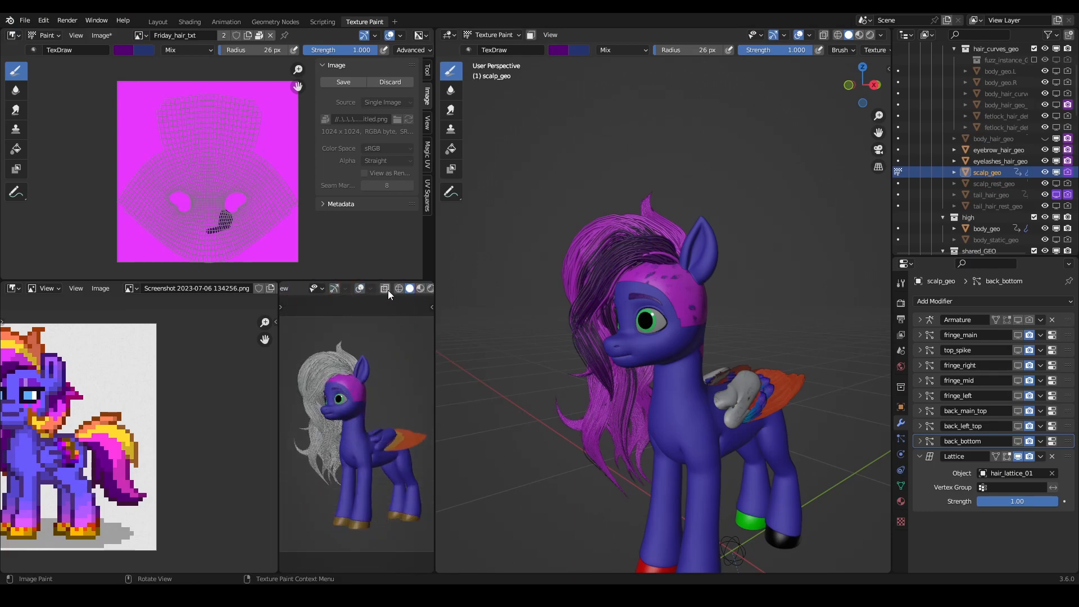
left_click(420, 291)
scroll(356, 403, "up", 4)
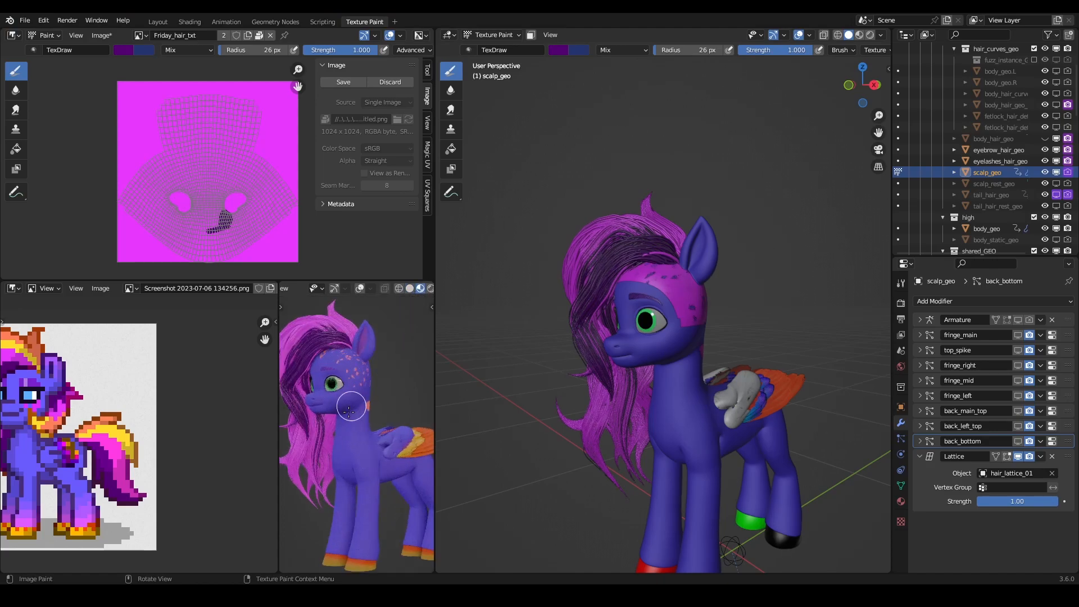
middle_click_drag(356, 404, 357, 404, "shift")
middle_click_drag(136, 419, 200, 427)
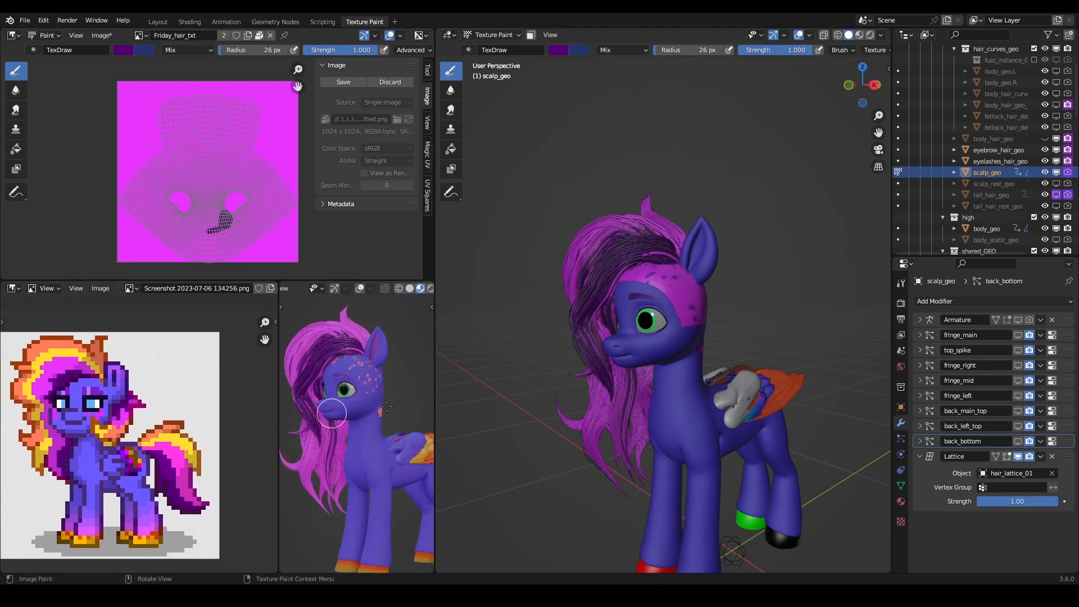
- Paint more dark purple on scalp_geo between the front hairline and the ear to darken the remaining fringe strands
scroll(606, 292, "up", 5)
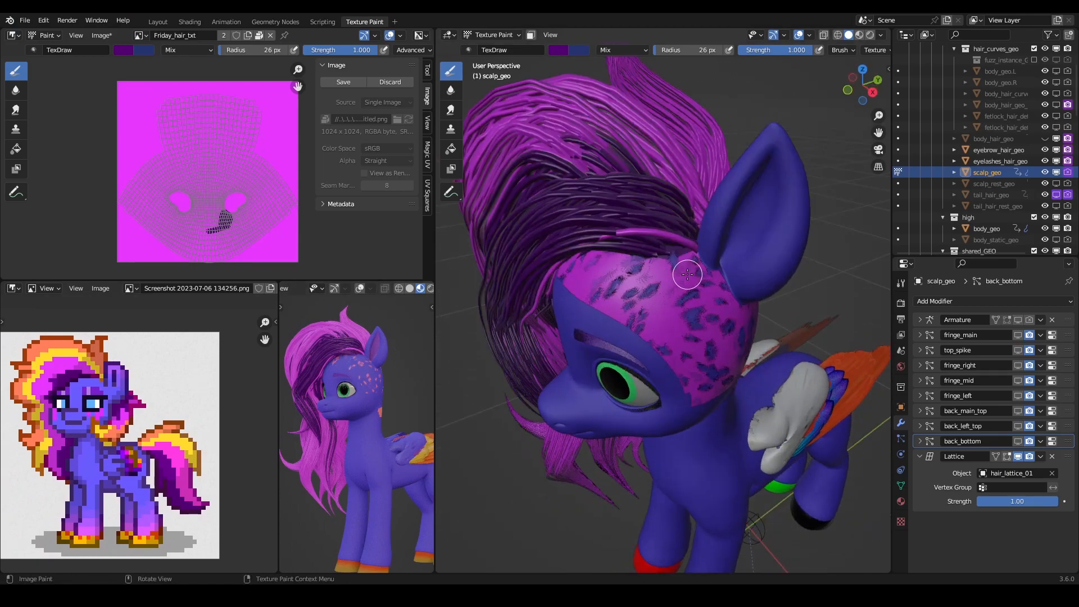
middle_click_drag(687, 272, 693, 286)
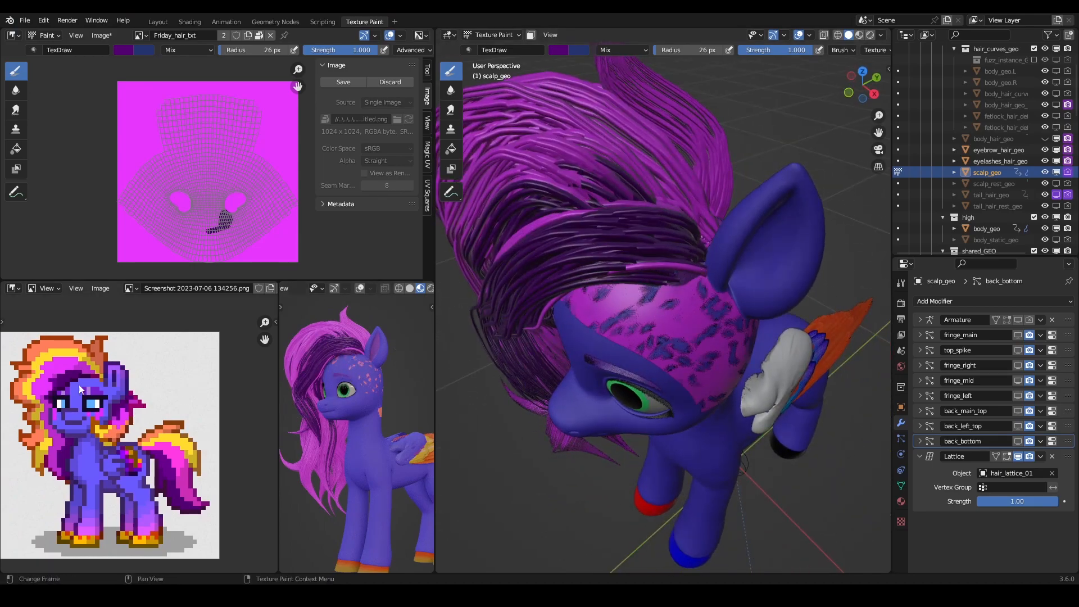
left_click_drag(716, 262, 695, 261)
middle_click_drag(695, 262, 699, 290)
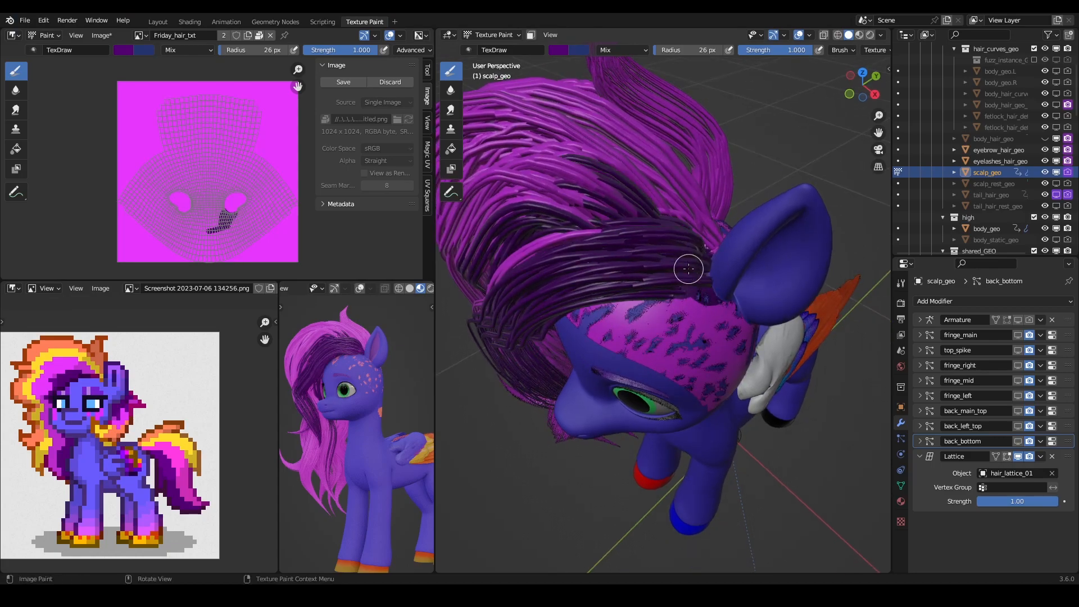
middle_click_drag(665, 250, 621, 251)
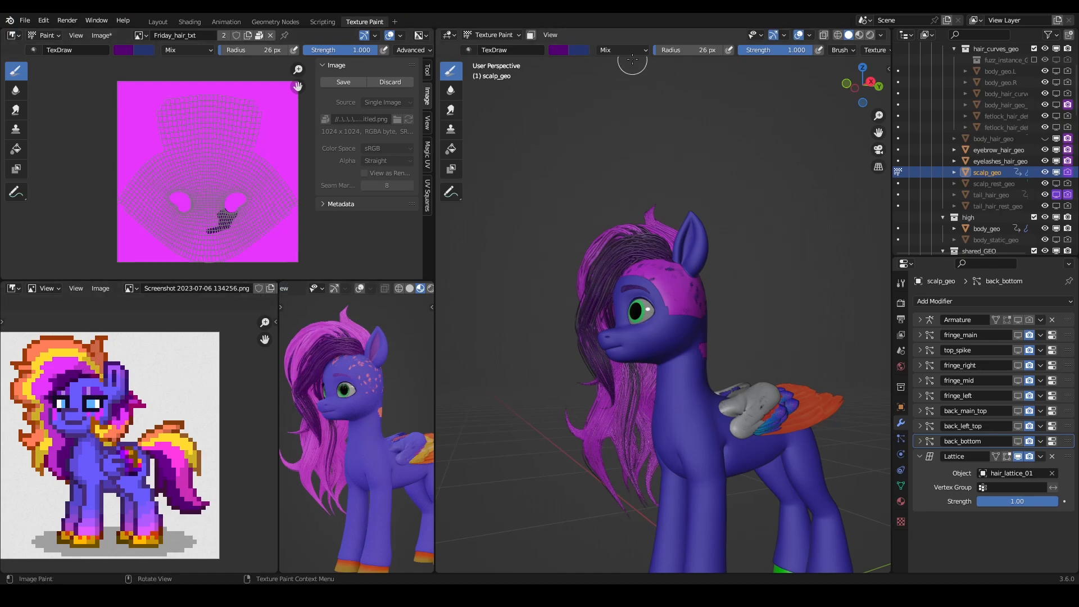
- Sample the orange from the reference pony's mane as brush colour and saturate it to Hue 0.046, Saturation 0.890, Value 1.000
left_click(555, 50)
left_click(643, 175)
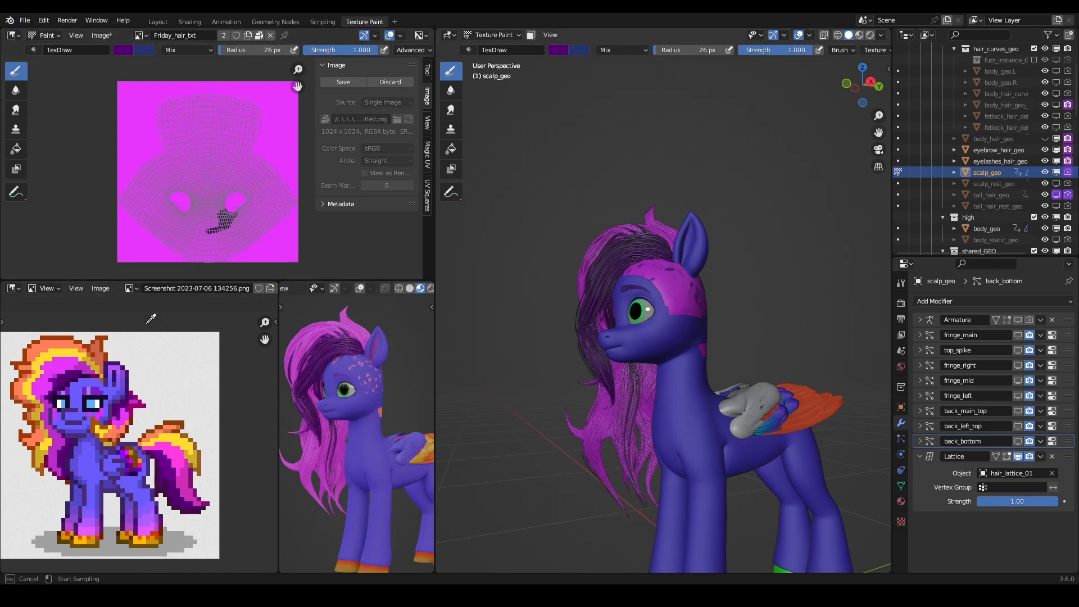
left_click(38, 348)
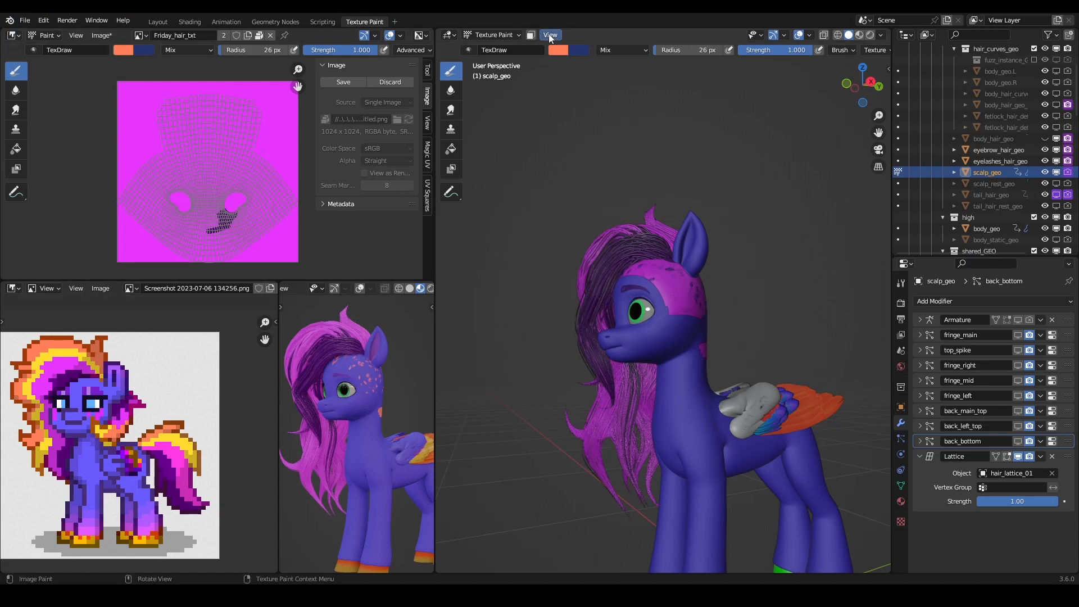
left_click(553, 49)
left_click_drag(591, 130, 585, 137)
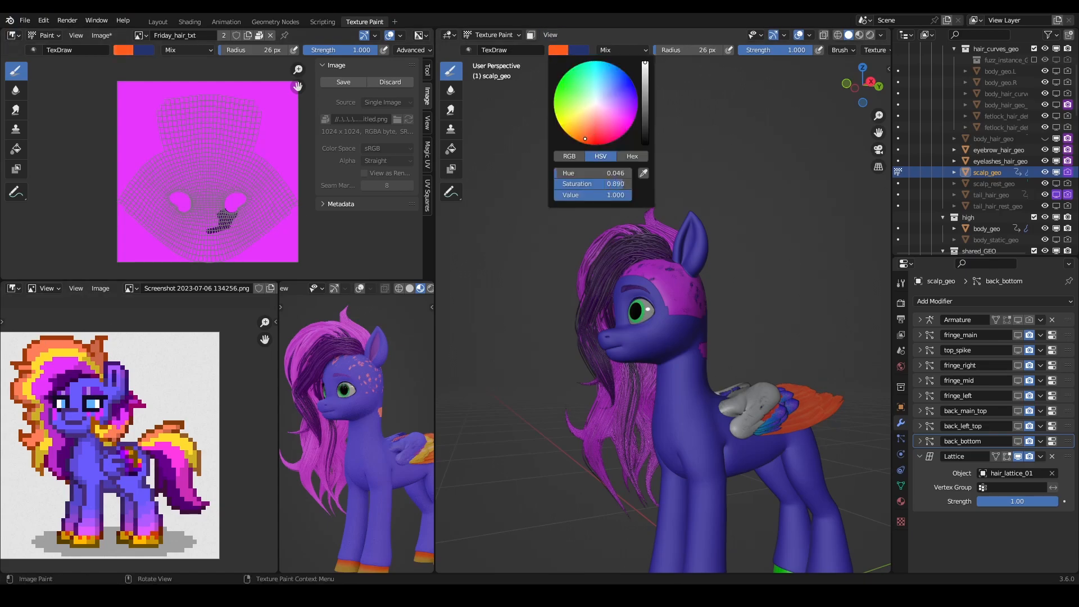
- Paint orange strokes on scalp_geo along the crown and behind the ear to colour the top spike and back mane strands
middle_click_drag(705, 248, 702, 308)
middle_click_drag(450, 315, 544, 260)
middle_click_drag(617, 203, 657, 313)
mouse_move(662, 309)
left_mouse_down()
mouse_move(657, 320)
mouse_move(706, 316)
left_mouse_up()
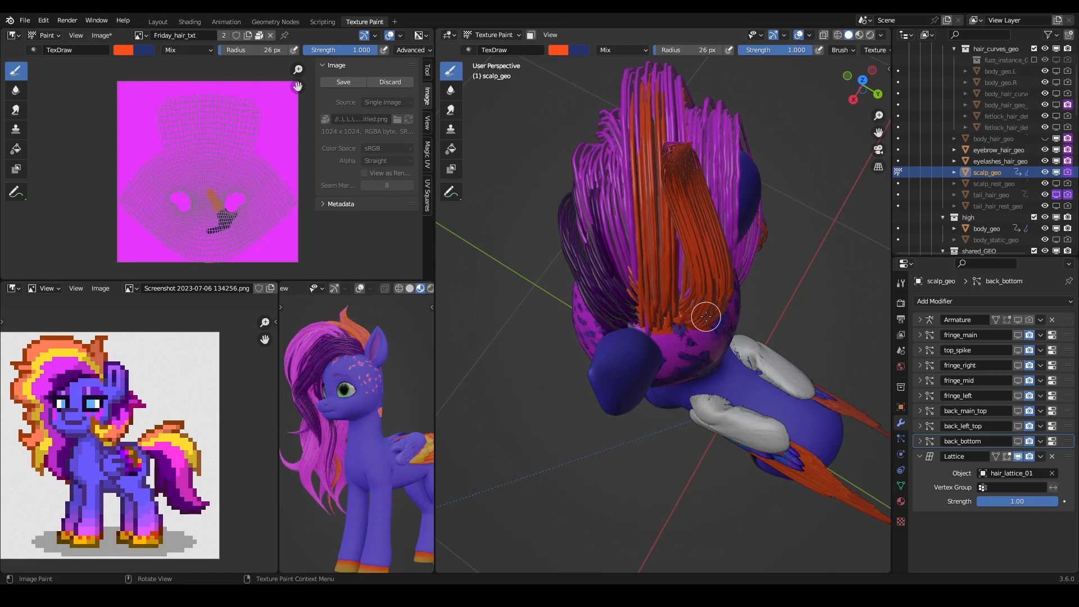
middle_click_drag(729, 297, 662, 268)
left_click_drag(627, 284, 637, 288)
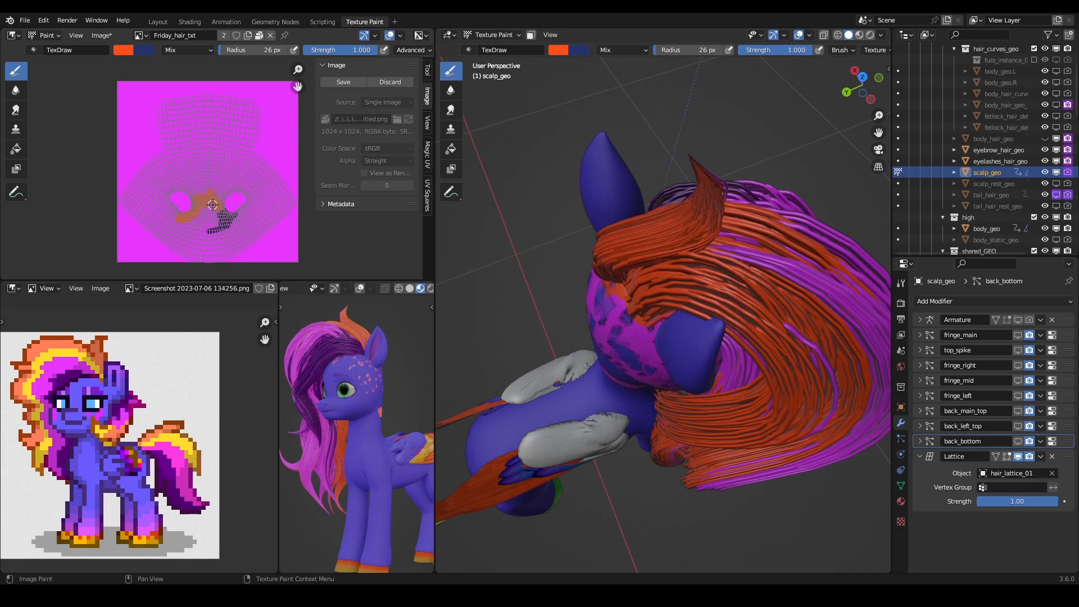
- Extend the orange area on the scalp from the crown toward the other ear opening, up to the dark purple patch
scroll(212, 205, "up", 4)
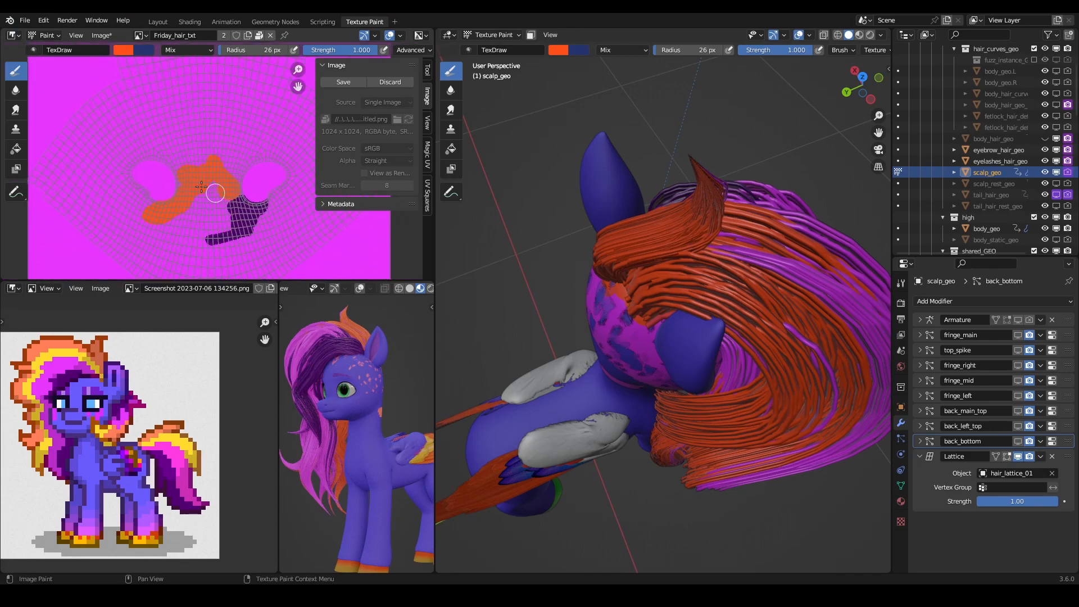
mouse_move(624, 202)
middle_mouse_down()
mouse_move(595, 273)
mouse_move(585, 270)
mouse_move(623, 250)
middle_mouse_up()
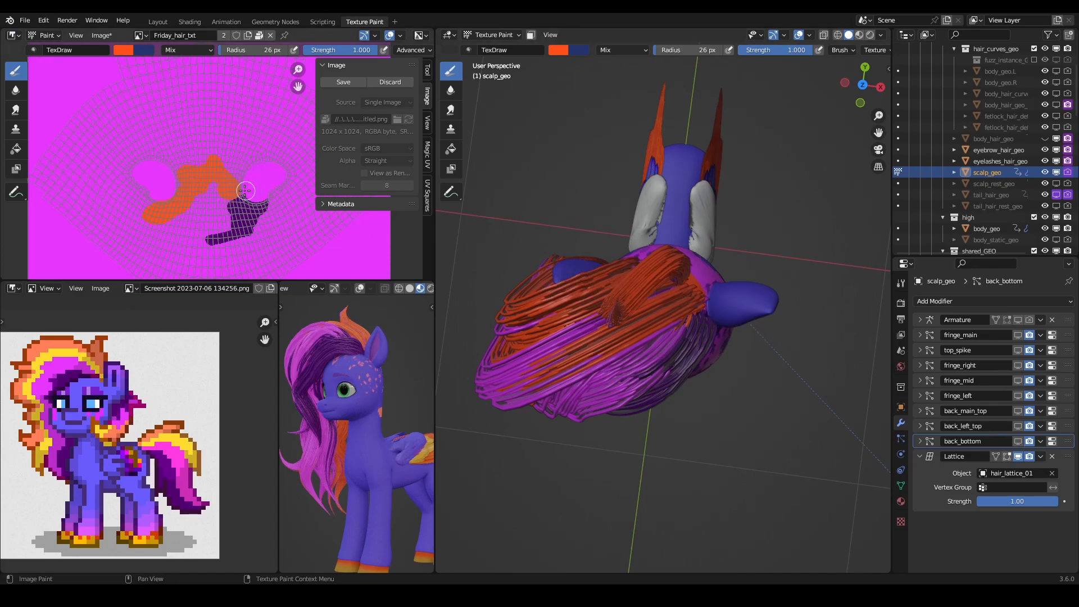
scroll(248, 215, "down", 1)
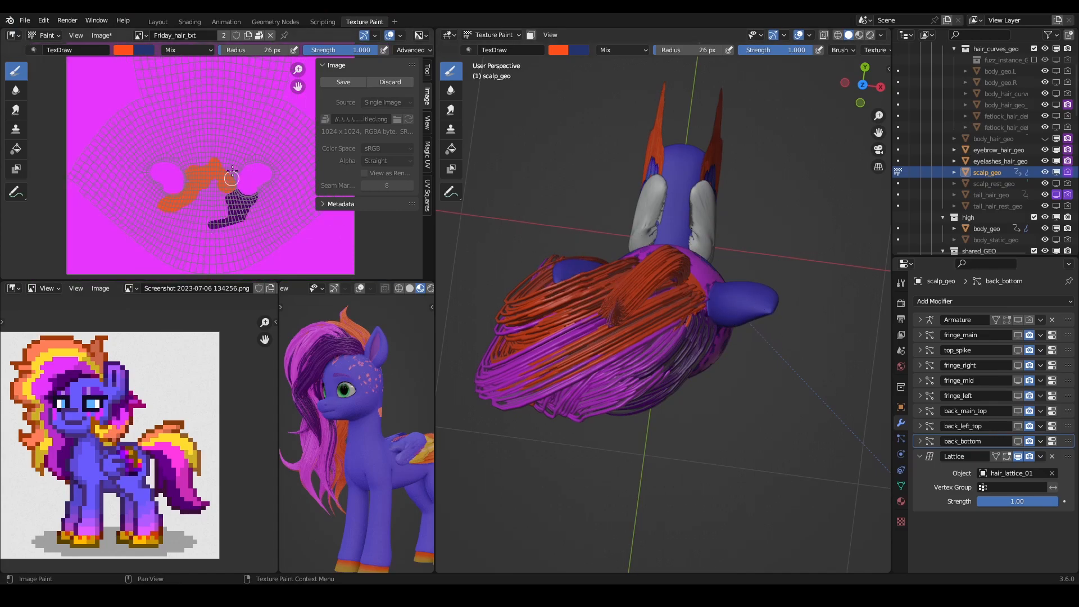
scroll(231, 178, "up", 3)
scroll(216, 213, "down", 3)
scroll(169, 222, "up", 2)
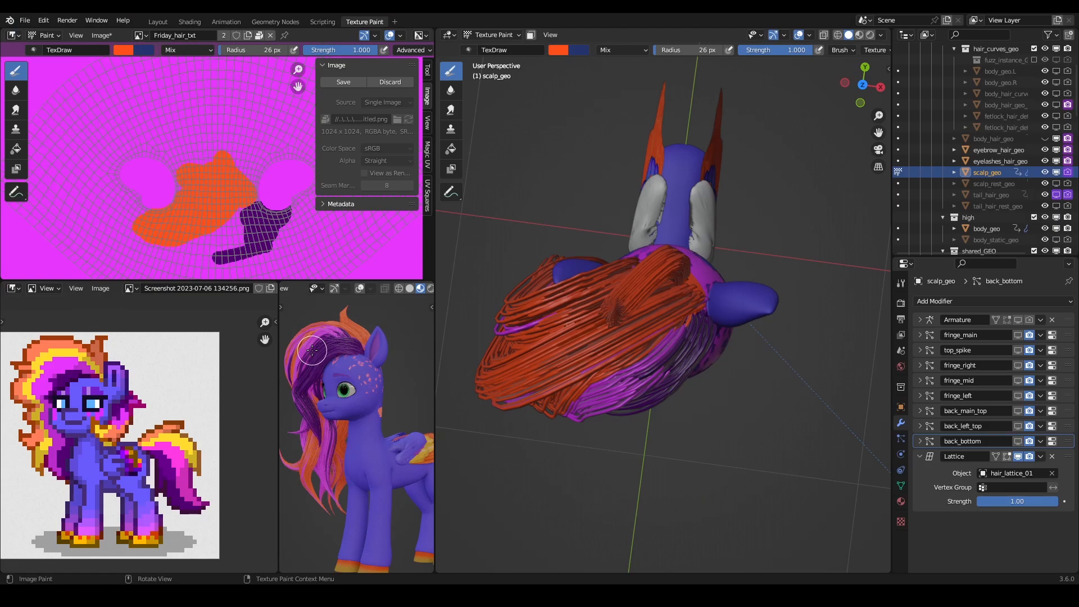
- Extend the orange area along its lower edge in Friday_hair_txt to colour more of the back mane strands
mouse_move(593, 277)
middle_mouse_down()
mouse_move(606, 226)
mouse_move(585, 269)
middle_mouse_up()
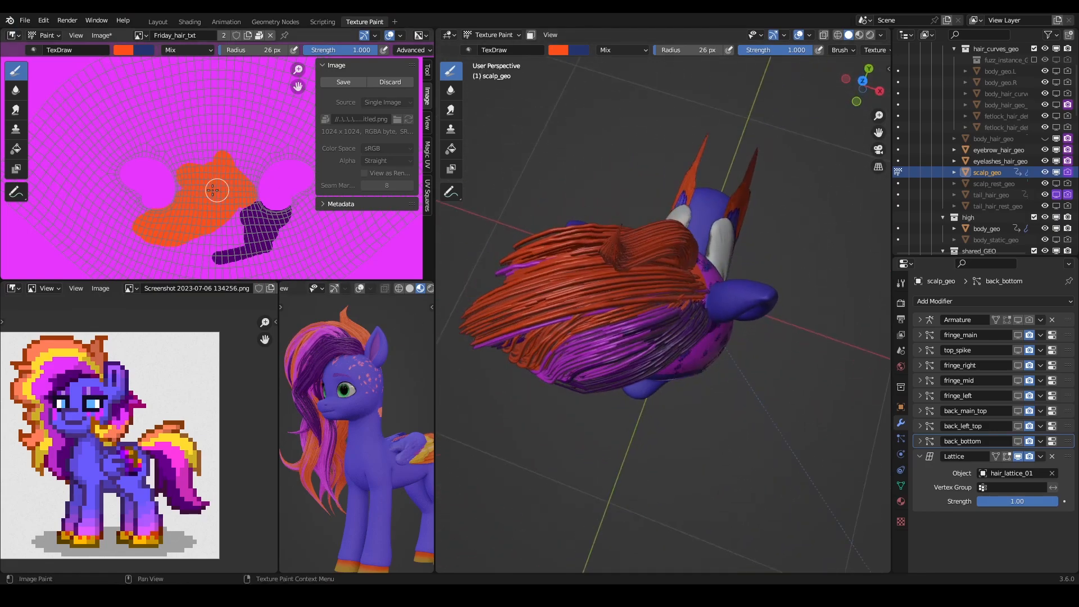
left_click_drag(159, 230, 175, 236)
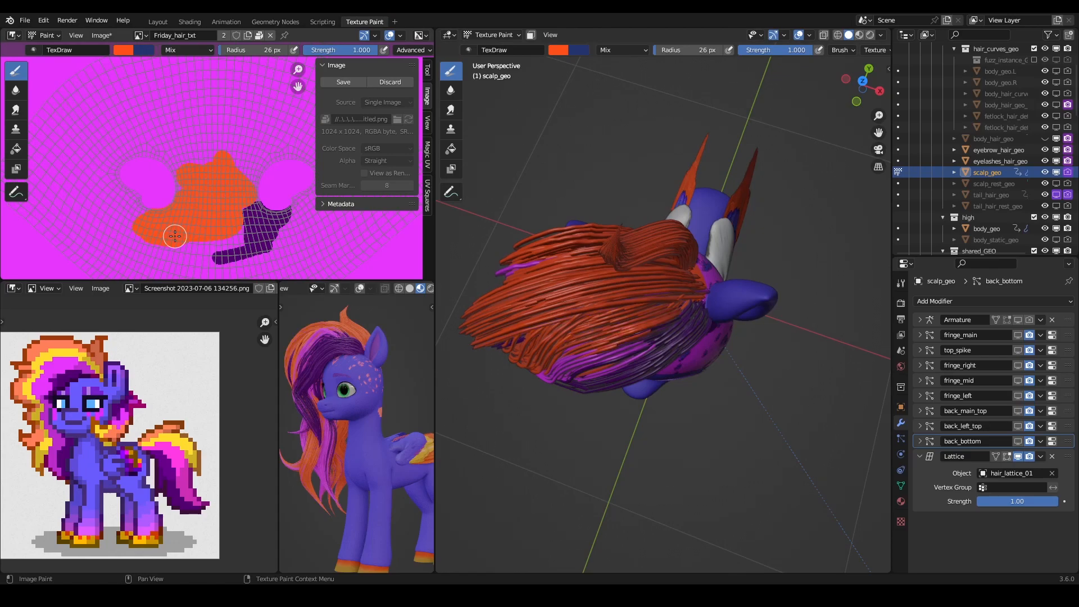
middle_click_drag(186, 248, 213, 215)
- Sample magenta from the hair texture as brush colour and paint over the lower strip of the dark purple patch
key("x")
left_click(126, 49)
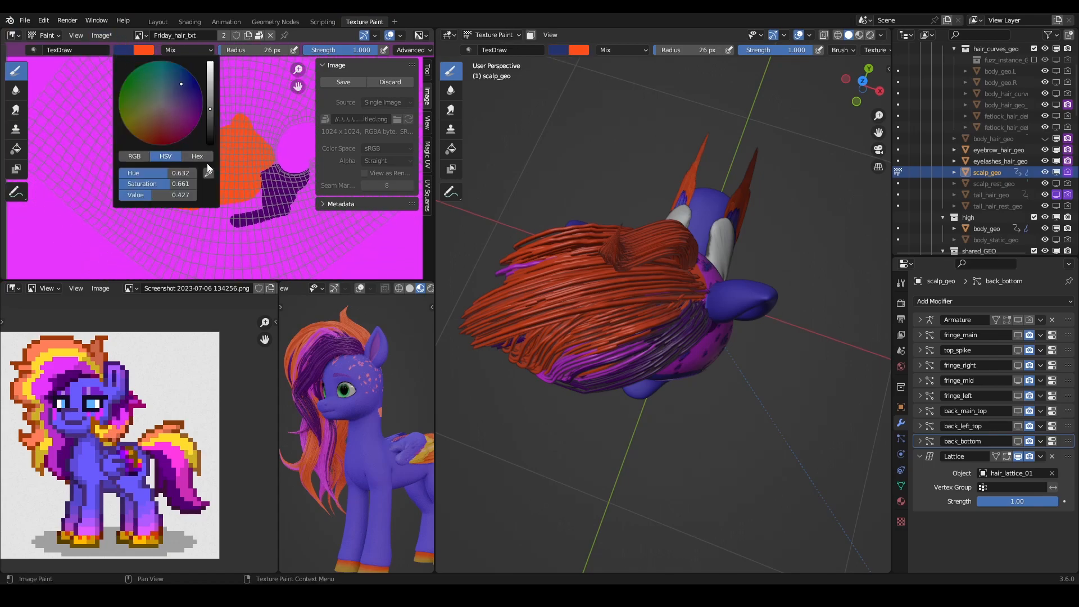
left_click(207, 175)
left_click(292, 150)
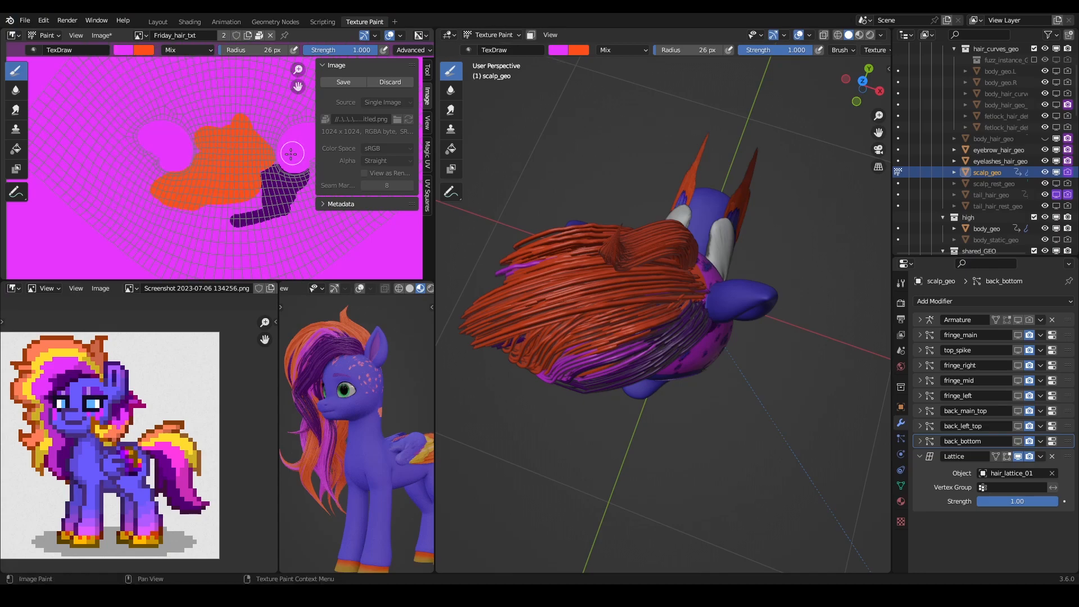
left_click_drag(233, 226, 252, 219)
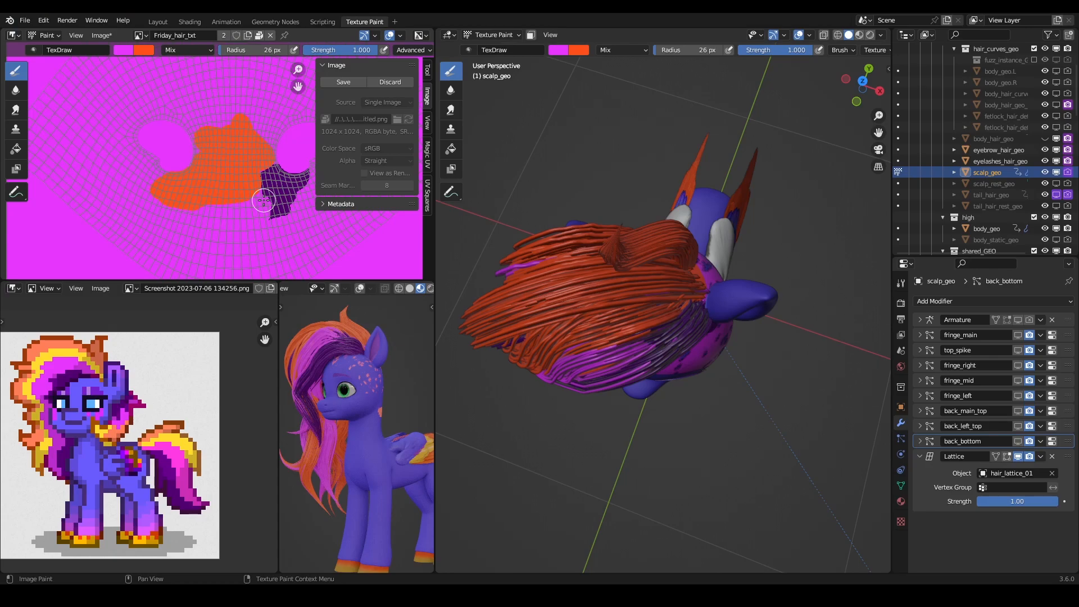
middle_click_drag(577, 252, 541, 209)
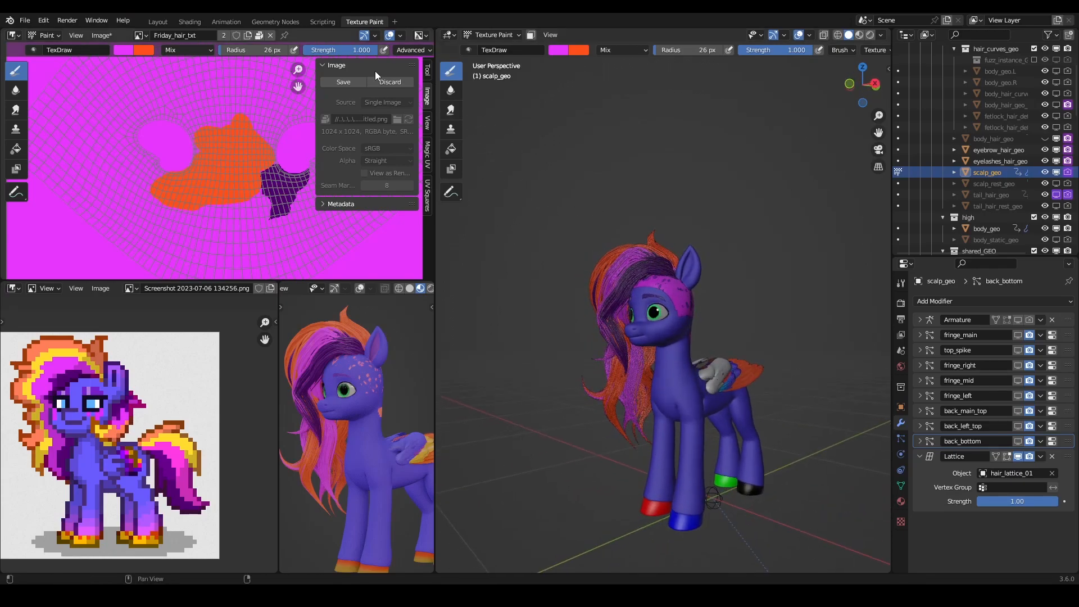
- In the Geometry Nodes workspace, edit the Friday_hair BezierCurve and move the fringe control point beside the eye toward the muzzle
left_click(286, 21)
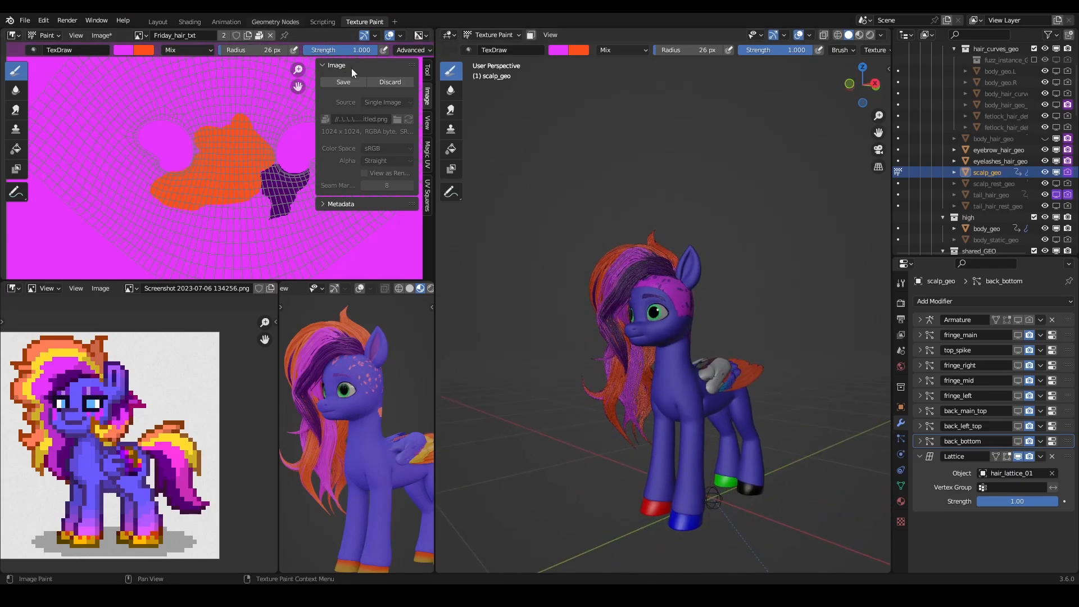
scroll(585, 168, "up", 3)
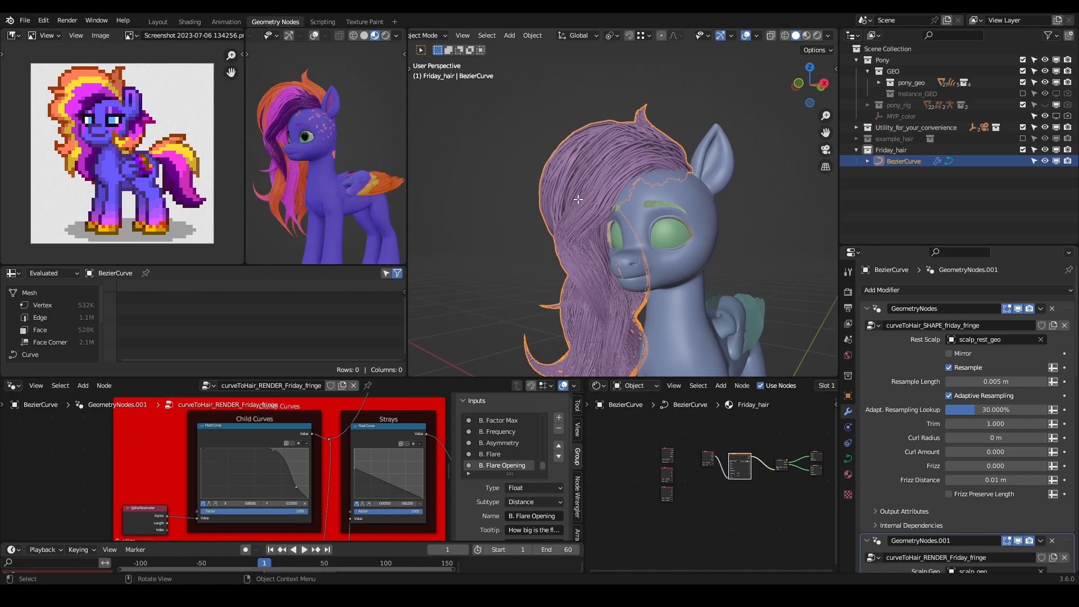
key("Tab")
mouse_move(575, 251)
middle_mouse_down()
mouse_move(541, 256)
mouse_move(562, 259)
middle_mouse_up()
key("g")
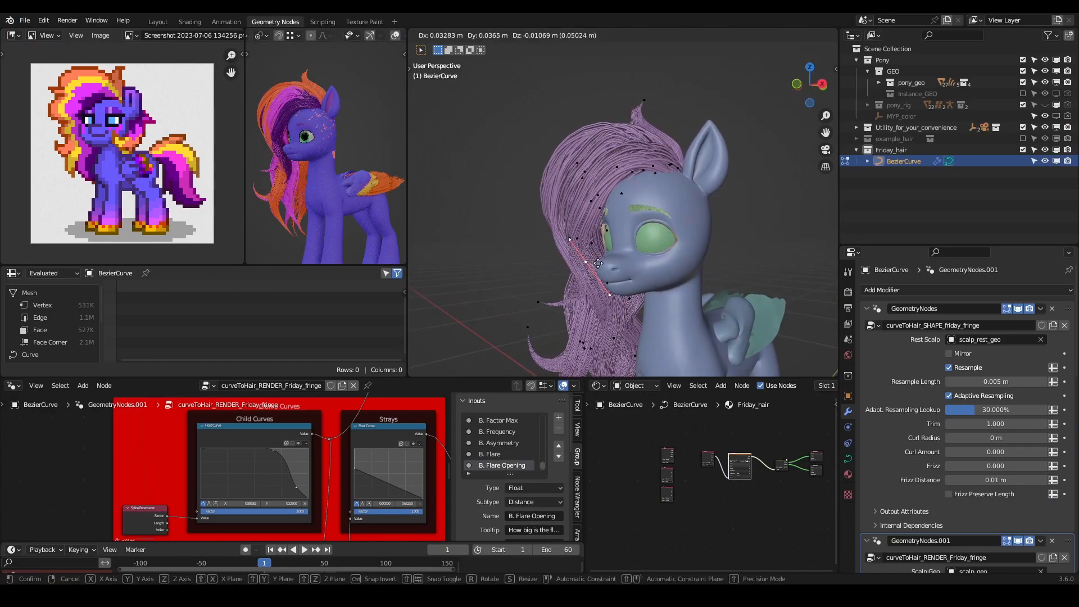
left_click(599, 263)
- Rotate the selected fringe control point's handles and raise the point
middle_click_drag(608, 295, 702, 322)
key("r")
left_click(699, 332)
key("g")
left_click(697, 287)
- Reposition the same fringe point from behind and from the front to bring its strand against the face
middle_click_drag(697, 280, 750, 275)
key("g")
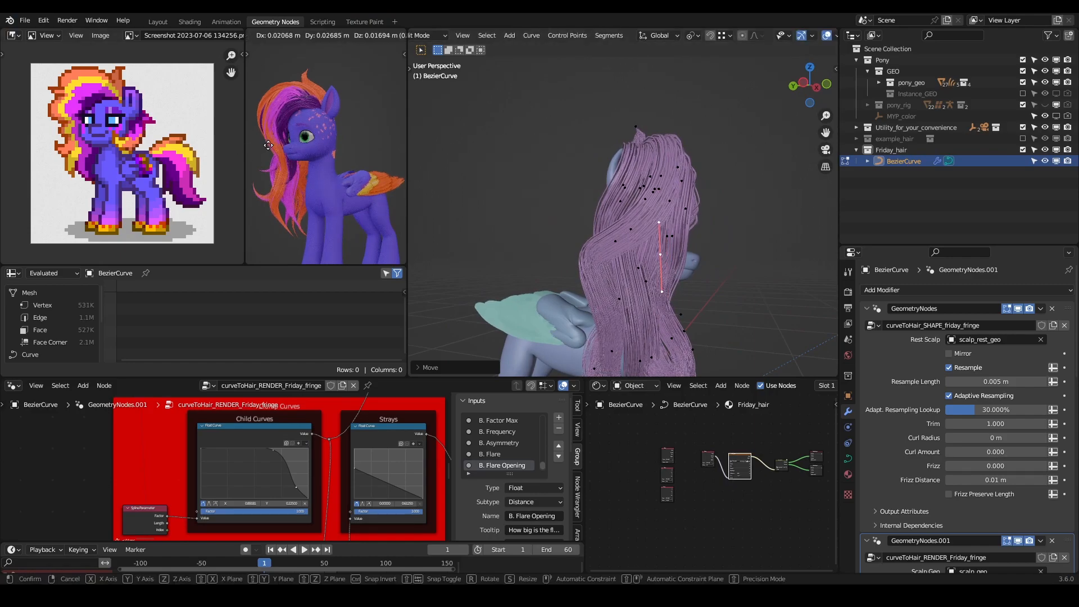
left_click(266, 146)
middle_click_drag(690, 196, 549, 193)
mouse_move(694, 254)
middle_mouse_down()
mouse_move(617, 259)
mouse_move(671, 225)
mouse_move(730, 236)
mouse_move(749, 271)
mouse_move(638, 232)
mouse_move(692, 250)
middle_mouse_up()
scroll(617, 259, "up", 2)
key("g")
left_click(669, 252)
- Shrink the fringe point's radius by a factor of about 0.67 and move the point beside the eye
scroll(691, 250, "up", 2)
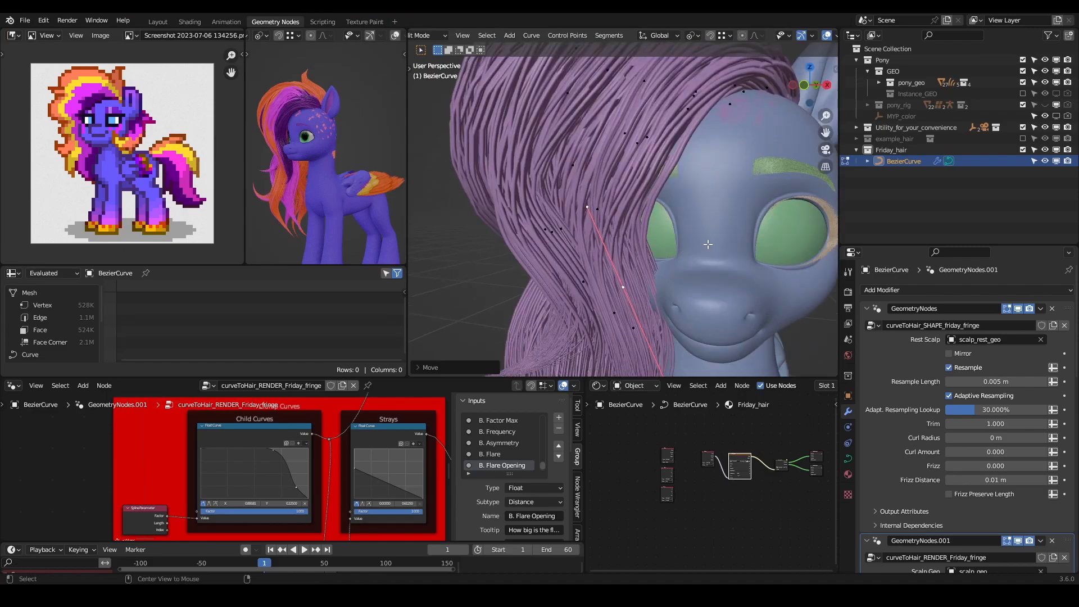
key("alt+s")
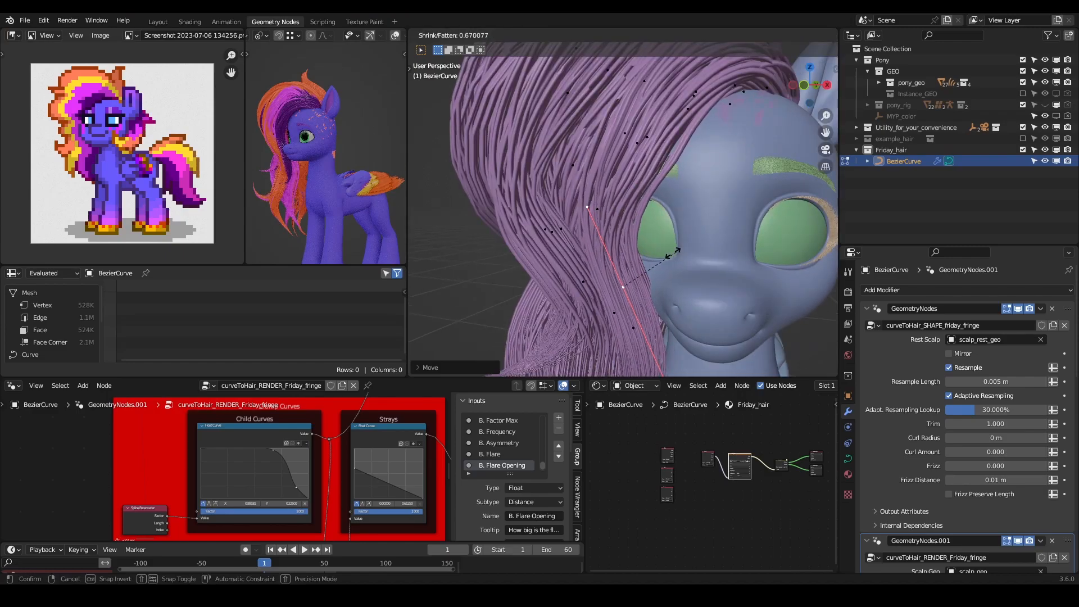
left_click(671, 253)
middle_click_drag(672, 253, 621, 268)
key("g")
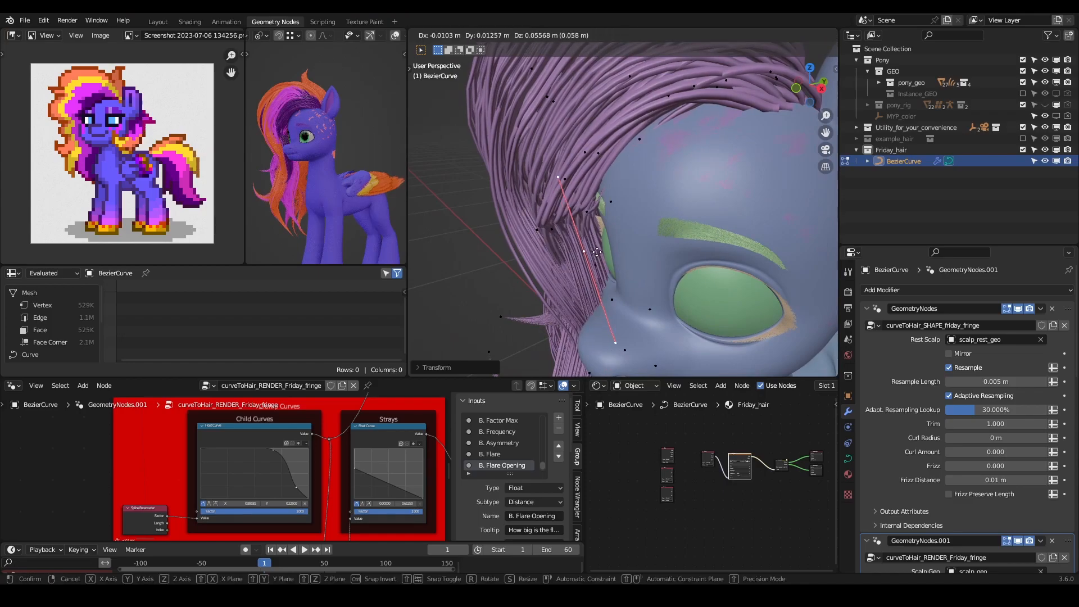
left_click(585, 260)
- Shift the fringe point closer to the eye and rotate its handles by about 16° to run more vertically
middle_click_drag(585, 261, 697, 236)
key("g")
left_click(721, 253)
key("r")
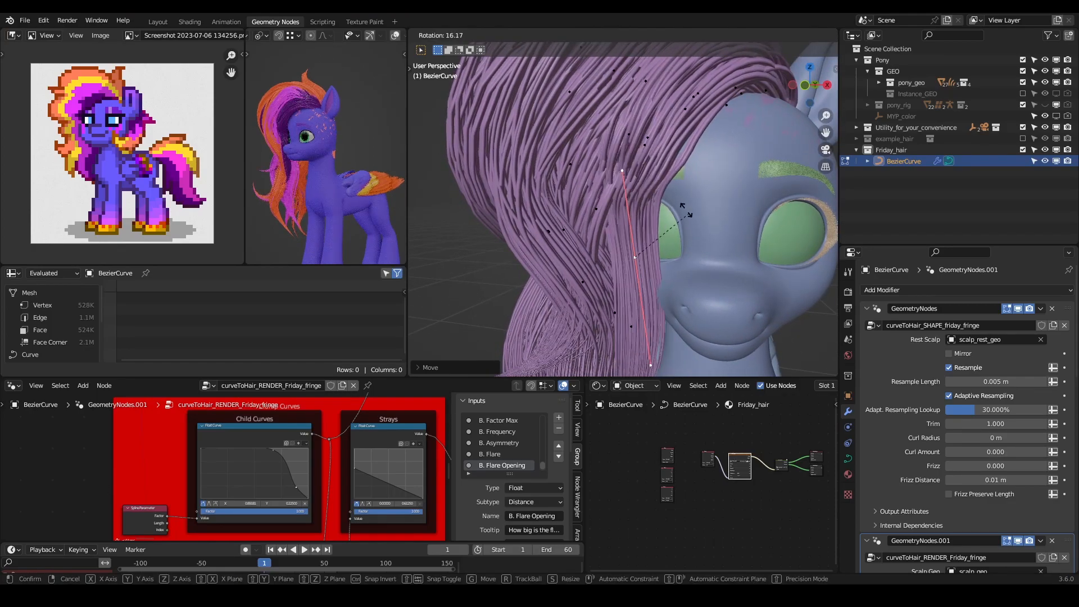
left_click(683, 215)
- Move the next fringe control point below the chin and rotate its handles by about -84°
middle_click_drag(668, 273, 672, 301, "shift")
key("ctrl+l")
middle_click_drag(672, 300, 672, 342, "ctrl")
left_click_drag(697, 122, 585, 267, "ctrl")
mouse_move(647, 296)
middle_mouse_down()
mouse_move(617, 294)
mouse_move(677, 294)
mouse_move(618, 293)
mouse_move(663, 297)
mouse_move(641, 312)
middle_mouse_up()
key("g")
left_click(649, 317)
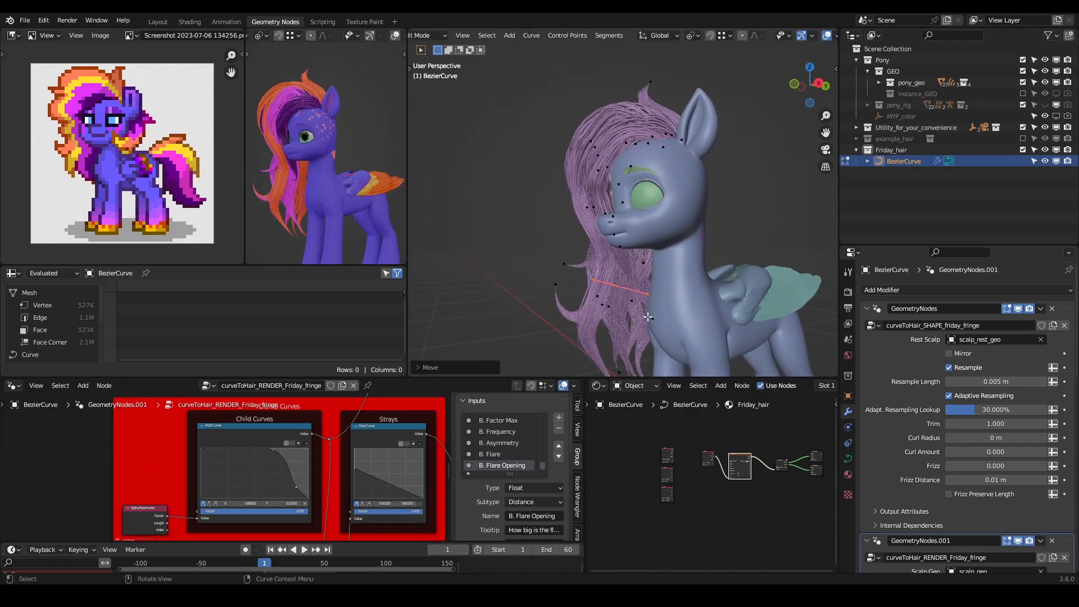
key("r")
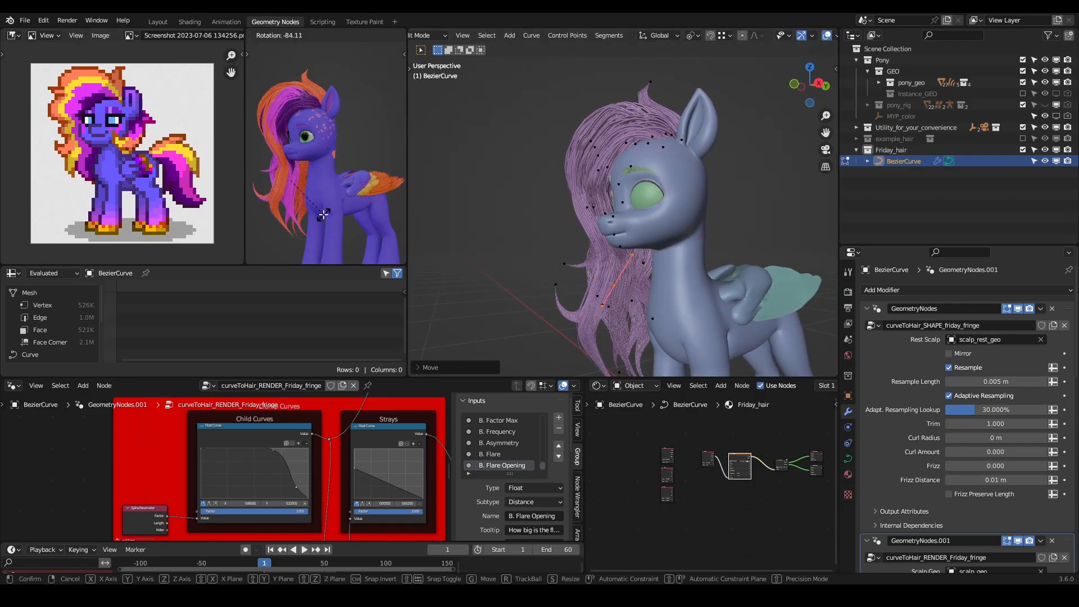
left_click(324, 214)
- Shrink the radius of the fringe control point below the chin to about 0.69
middle_click_drag(645, 219, 733, 256)
key("alt+s")
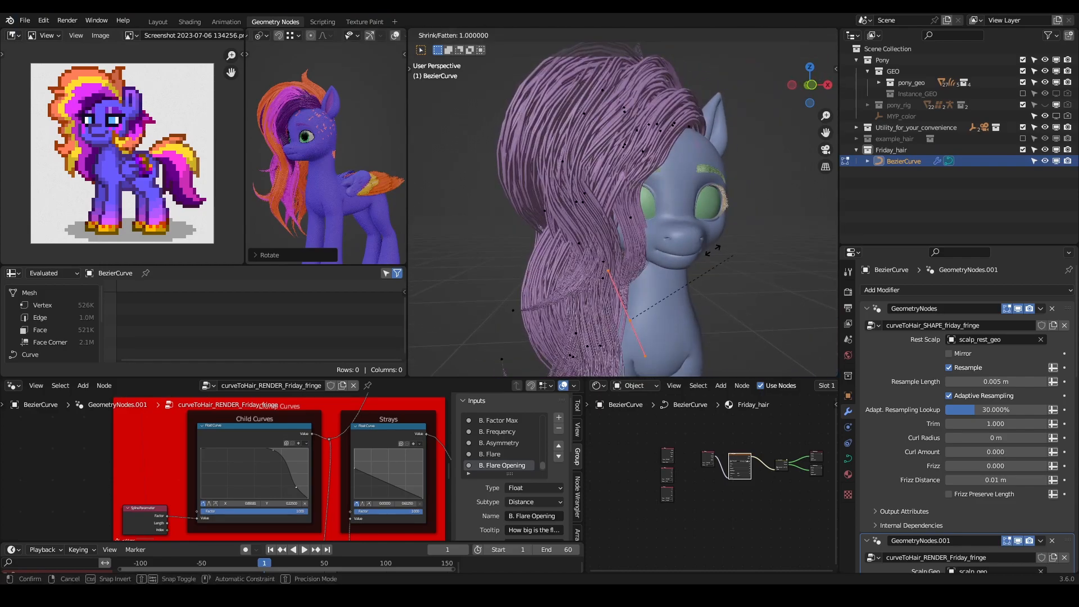
left_click(688, 263)
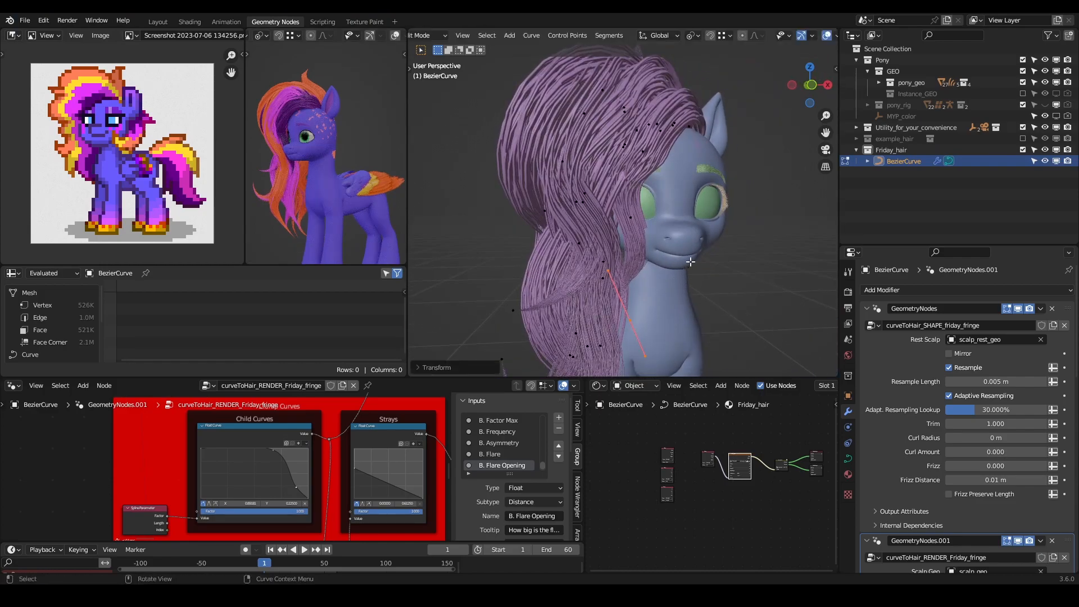
- Rescale the radius of the fringe point beside the eye and move its lower handle inward toward the hair
left_click(630, 218)
key("alt+s")
left_click(703, 245)
key("g")
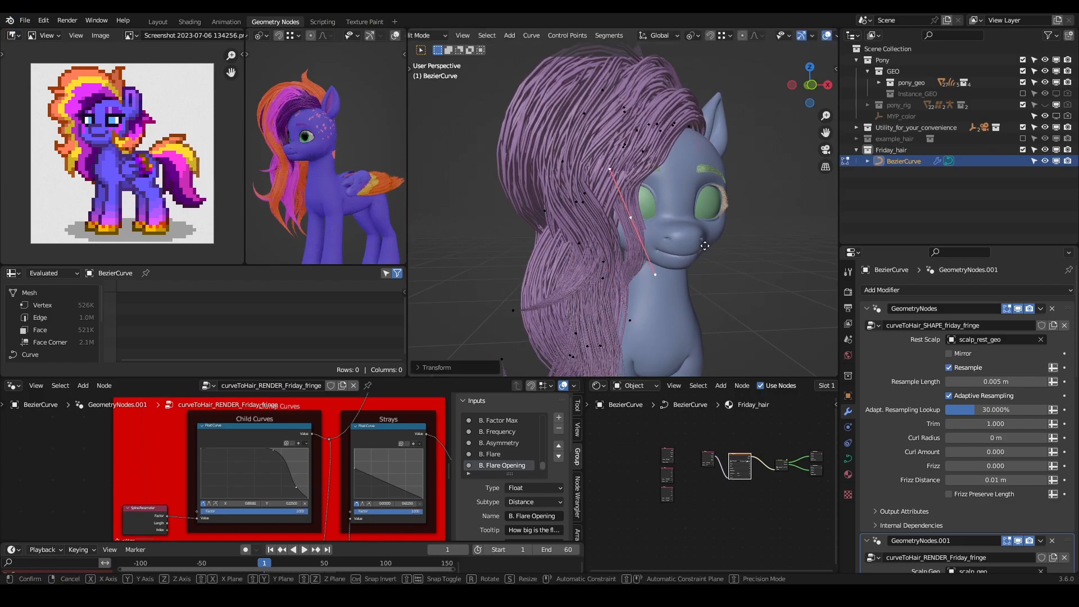
right_click(675, 288)
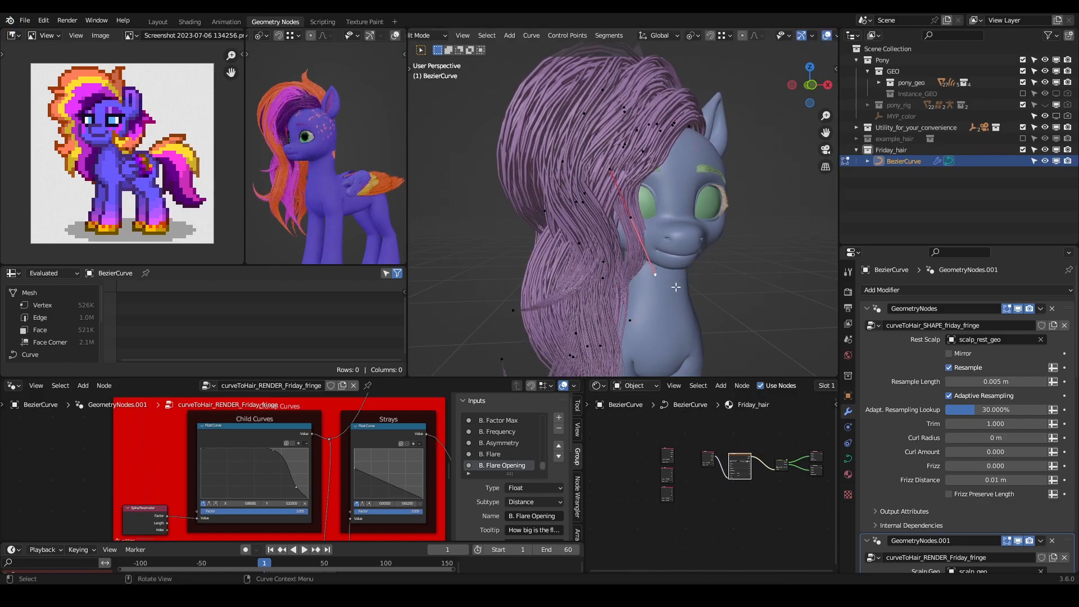
key("g")
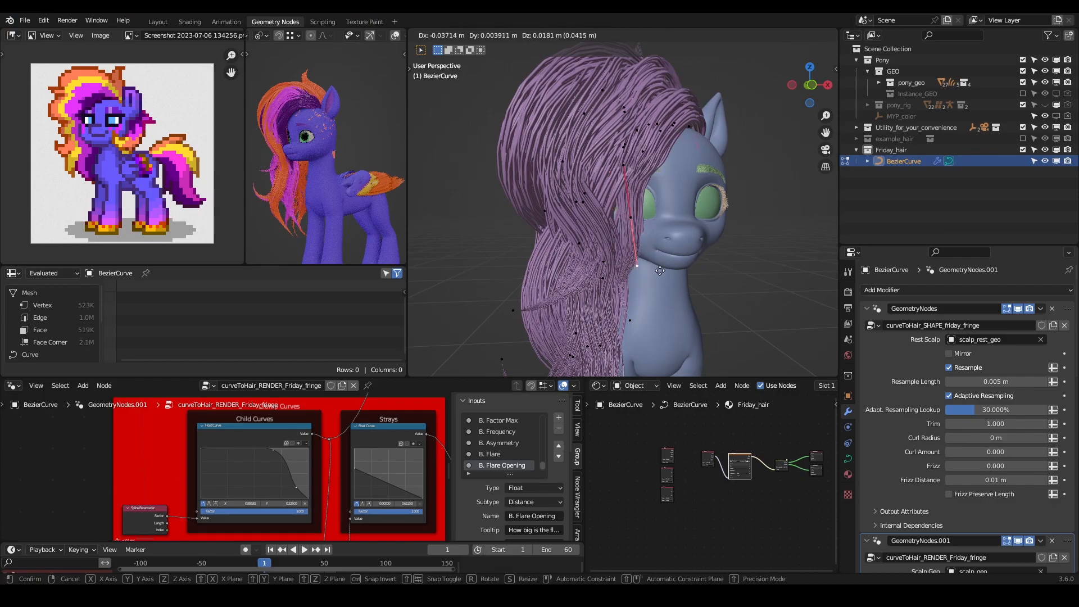
left_click(660, 259)
- Set the radius of the fringe control point beside the eye to 1.000
middle_click_drag(661, 259, 636, 225)
middle_click_drag(627, 169, 680, 164)
key("n")
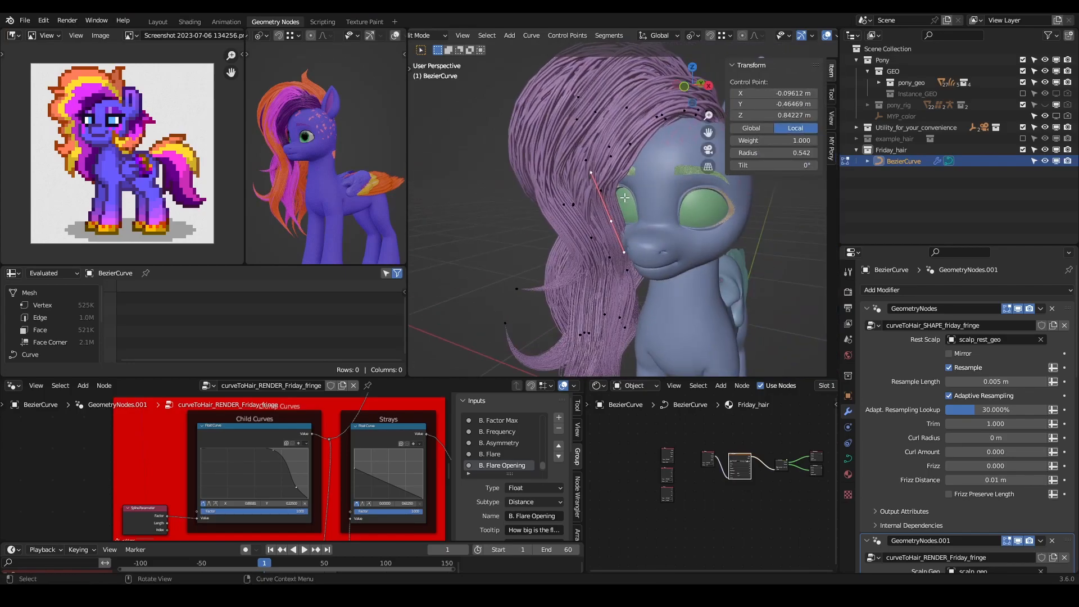
left_click(789, 152)
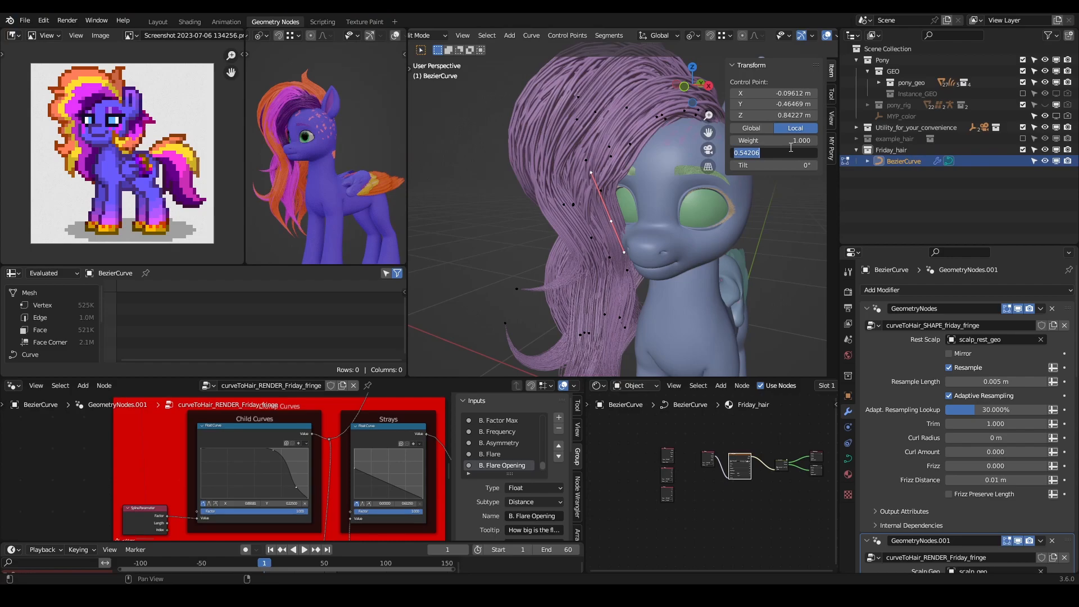
key("Return")
middle_click_drag(617, 233, 452, 157)
scroll(651, 241, "up", 2)
scroll(650, 238, "up", 3)
scroll(678, 271, "down", 3)
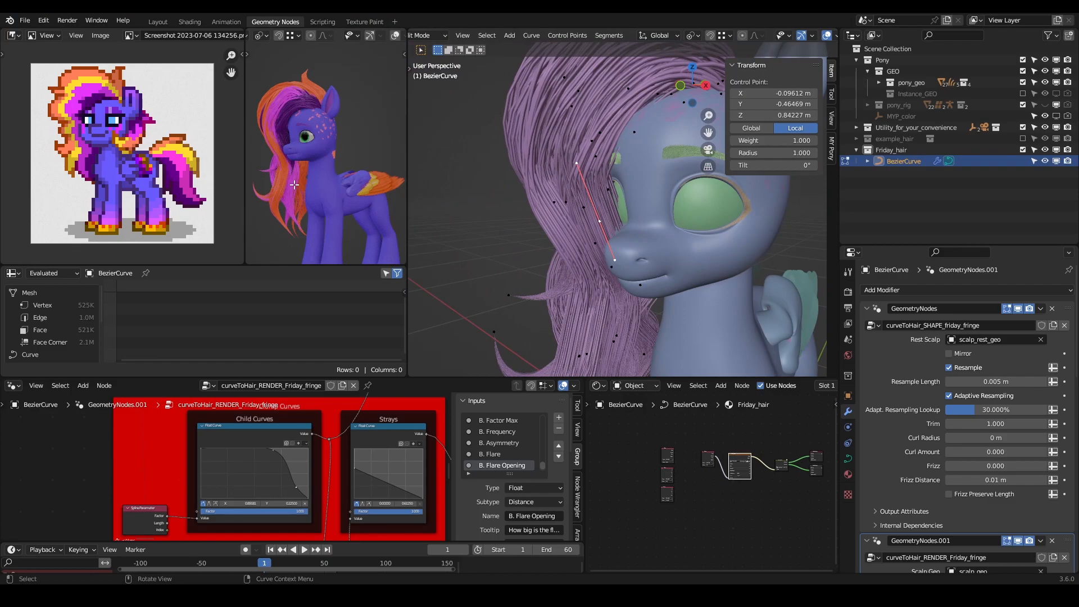
middle_click_drag(621, 244, 628, 247)
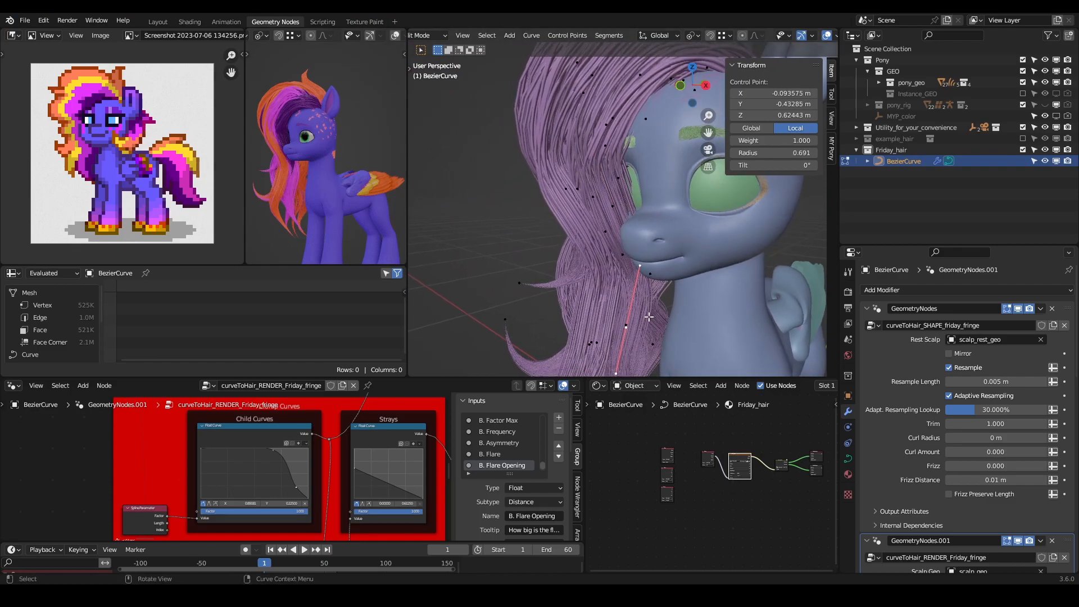
key("g")
left_click(678, 320)
middle_click_drag(678, 319, 646, 328)
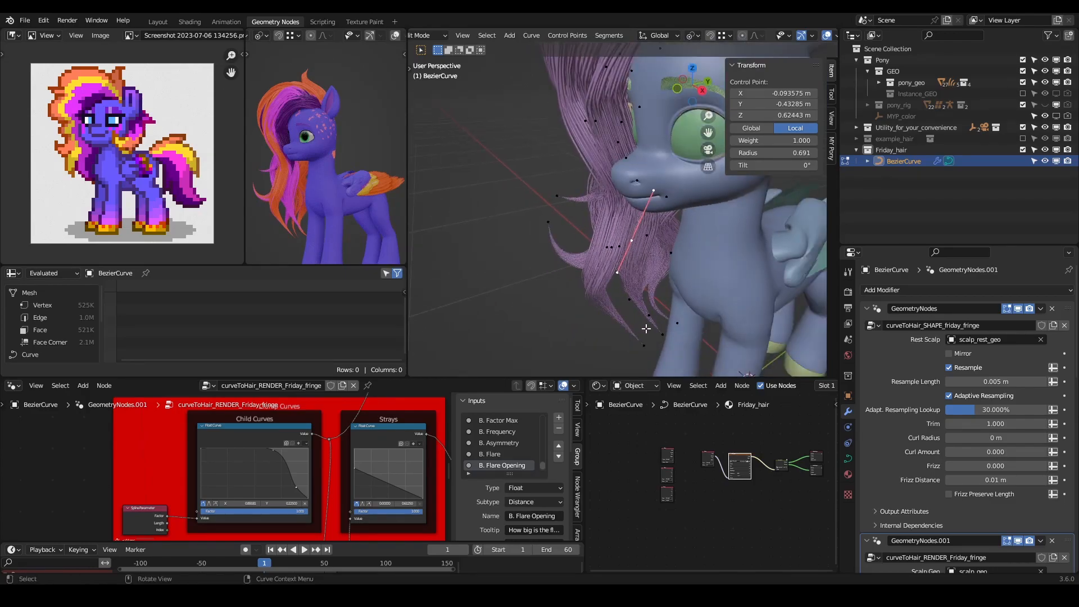
key("g")
right_click(686, 323)
left_click(638, 181, "shift")
middle_click_drag(659, 163, 661, 204, "shift")
key("alt+a")
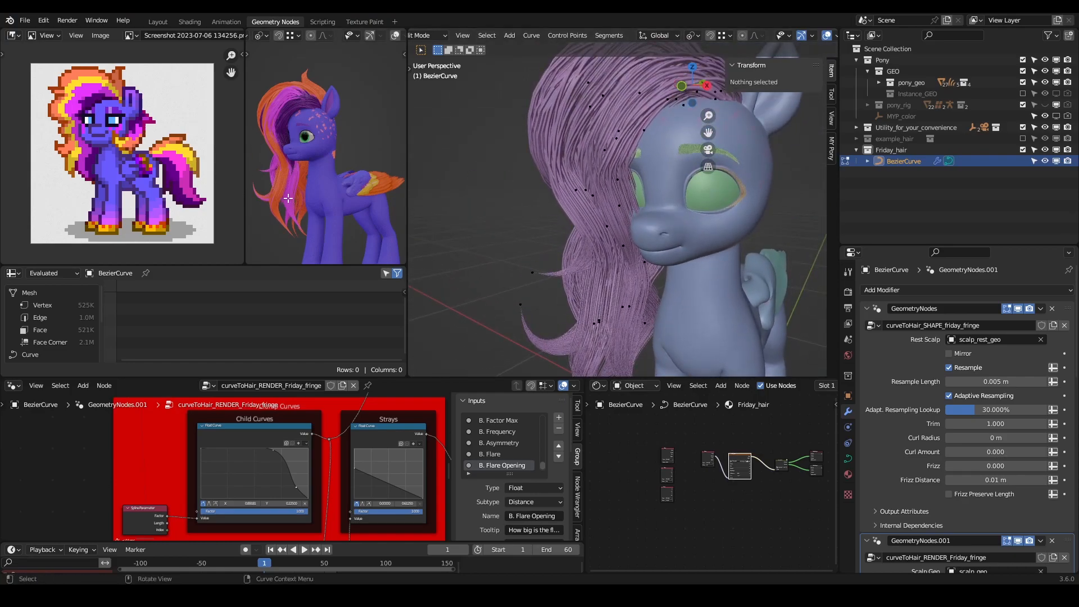
- Trace the lower fringe strands from their tips to their roots on the scalp by selecting along the curves
middle_click_drag(615, 241, 646, 243)
middle_click_drag(642, 287, 635, 190, "shift")
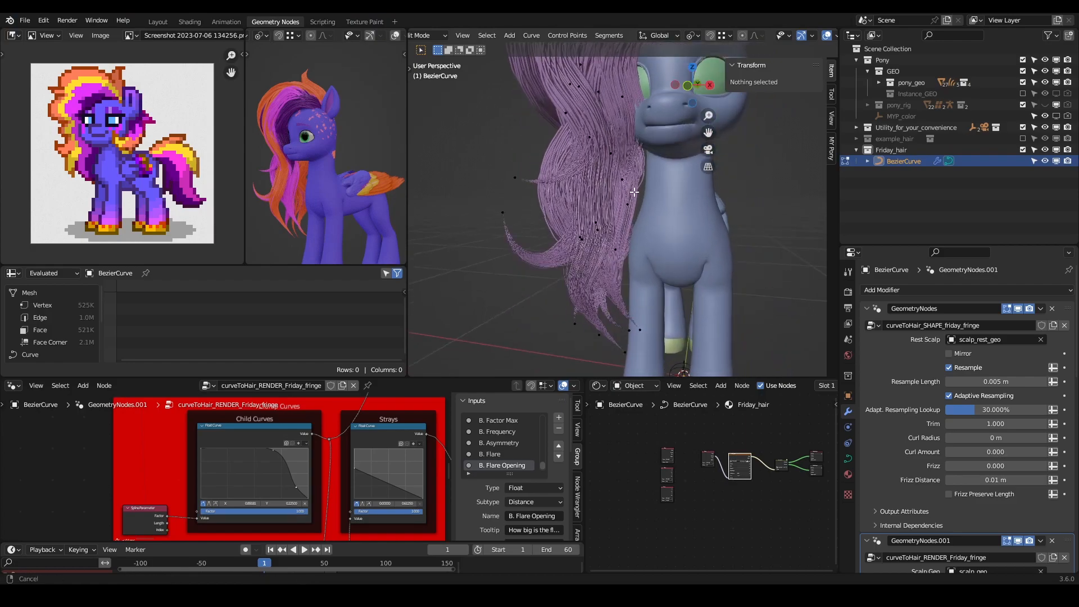
left_click(643, 329)
key("ctrl+KP_Add")
key("ctrl+KP_Add")
middle_click_drag(556, 125, 528, 233, "shift")
middle_click_drag(607, 191, 635, 240, "ctrl")
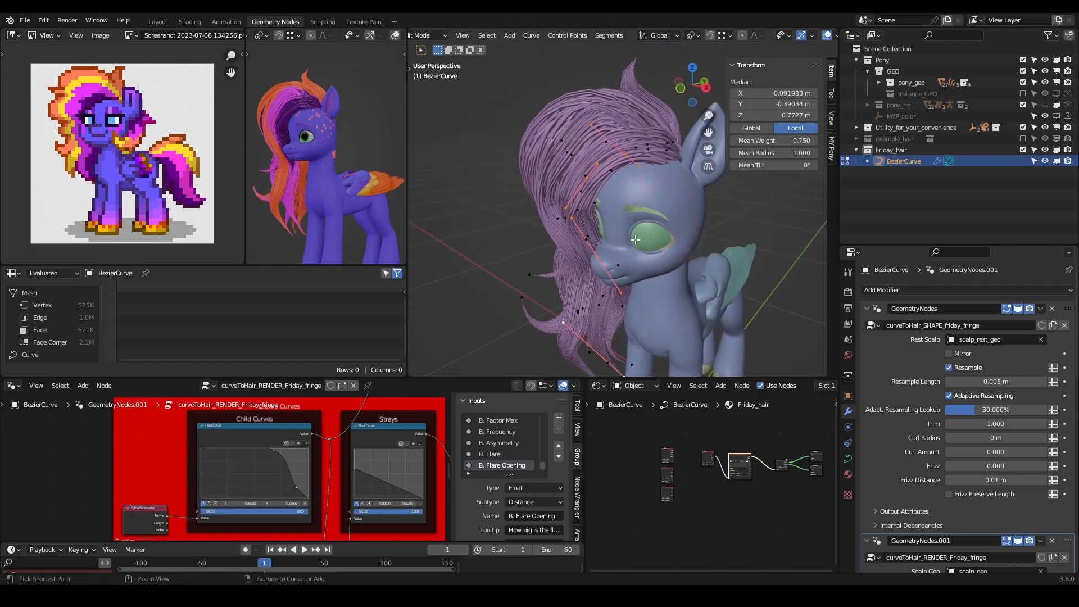
scroll(635, 240, "down", 4)
left_click_drag(619, 178, 577, 274)
left_click_drag(635, 221, 557, 325, "ctrl")
left_click_drag(654, 305, 598, 349, "ctrl")
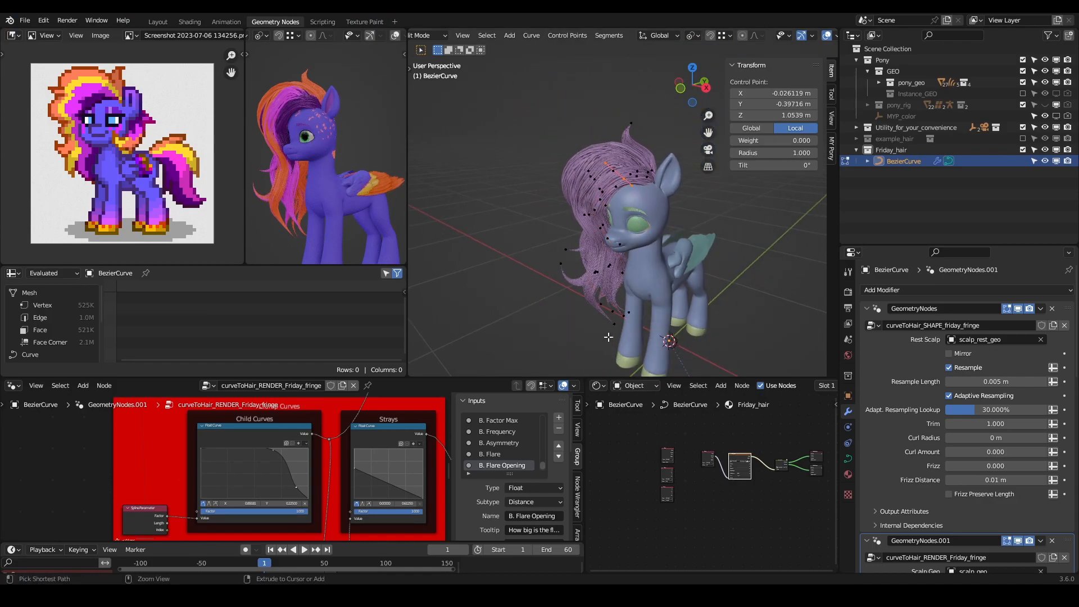
scroll(658, 190, "up", 3)
middle_click_drag(658, 190, 668, 210)
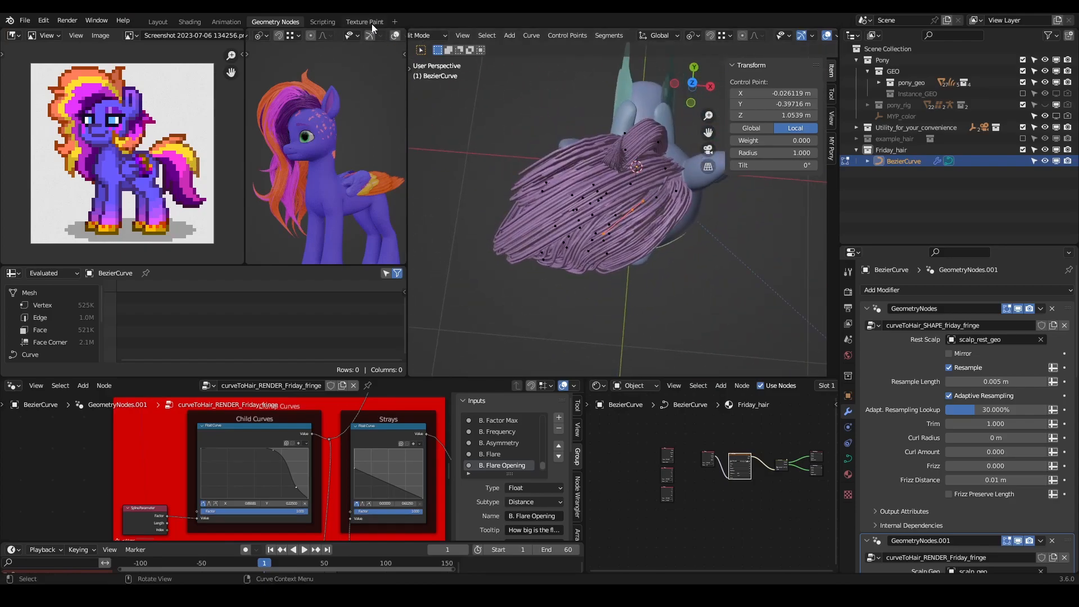
- Leave curve editing and put scalp_geo into Texture Paint mode in the Texture Paint workspace
key("Tab")
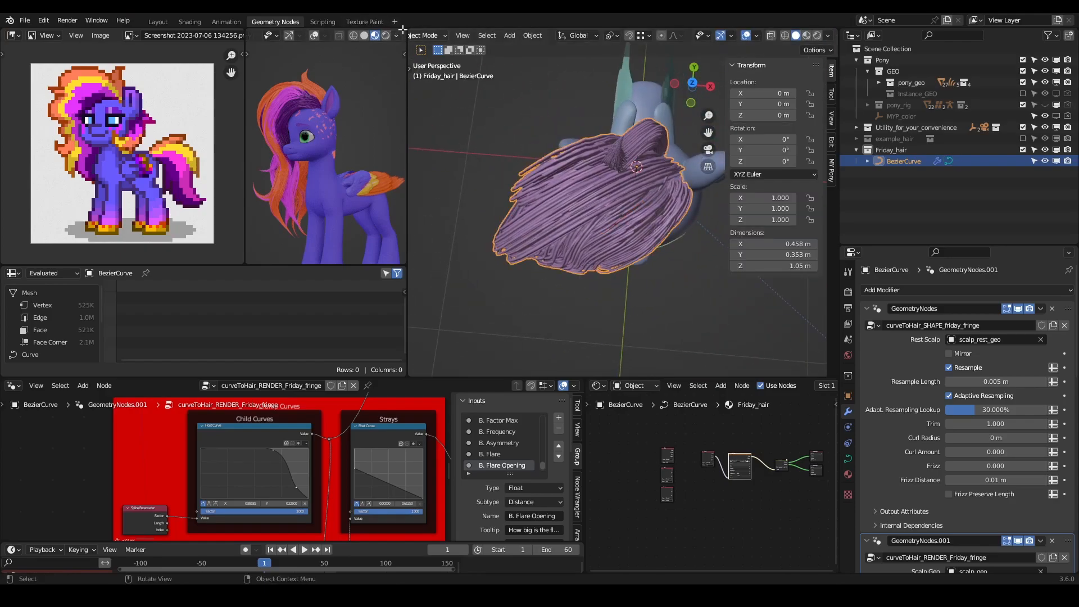
left_click(370, 23)
scroll(676, 265, "up", 3)
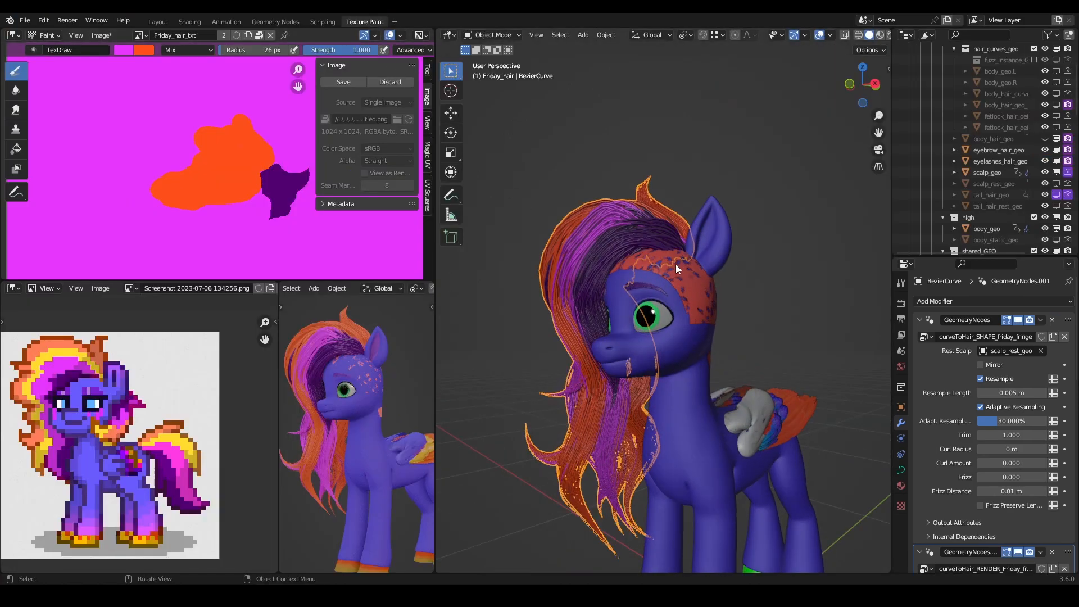
left_click(686, 279)
left_click(676, 202)
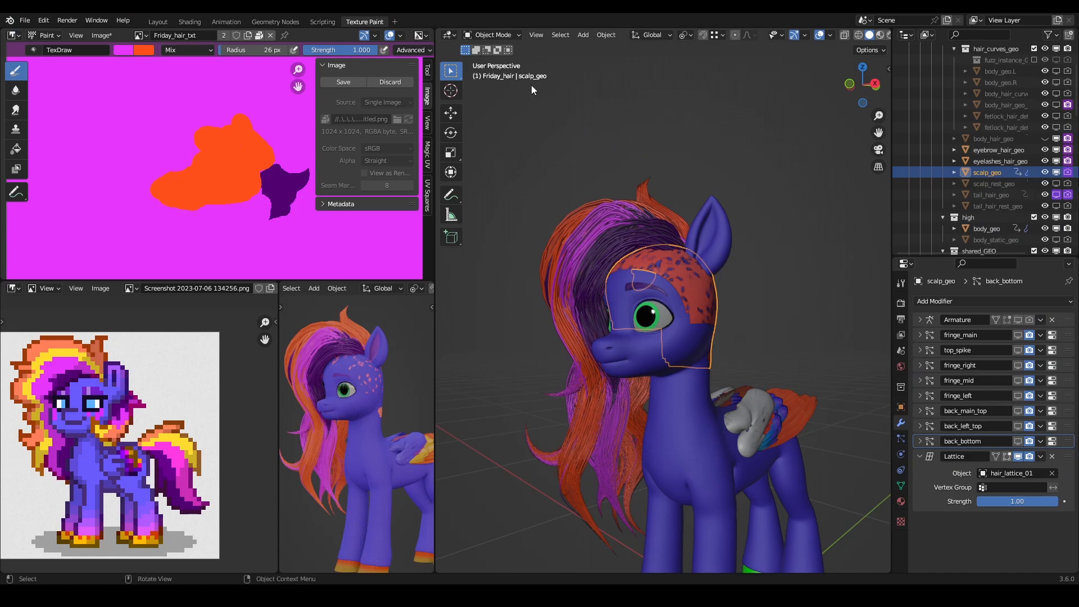
left_click(509, 35)
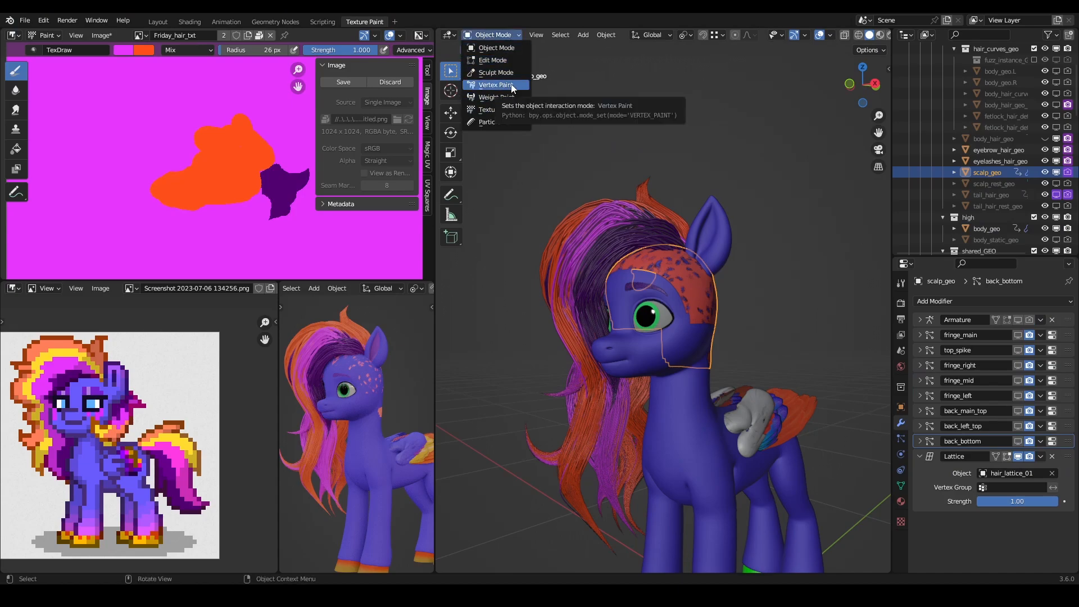
left_click(508, 112)
scroll(655, 247, "up", 4)
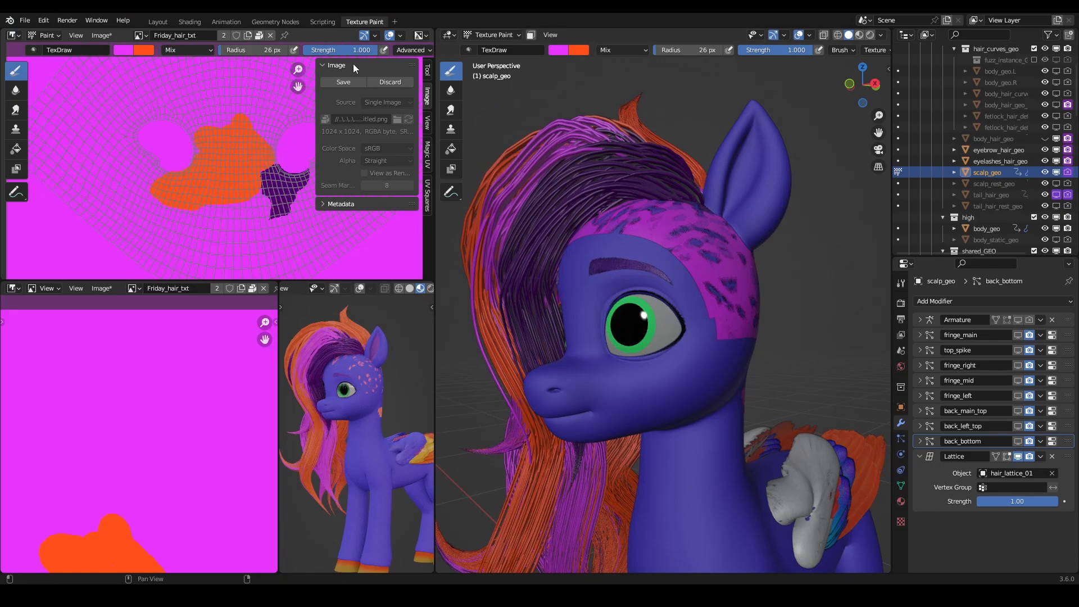
- Sample the dark purple in Friday_hair_txt and extend that patch down and along the lower edge of the orange area
left_click(125, 51)
left_click(208, 173)
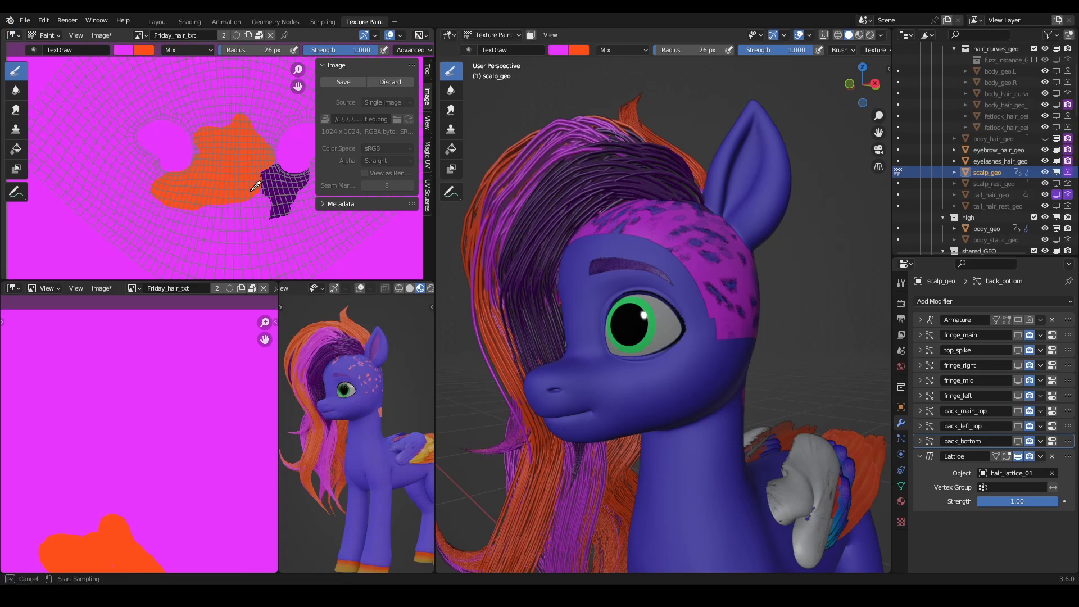
left_click(267, 182)
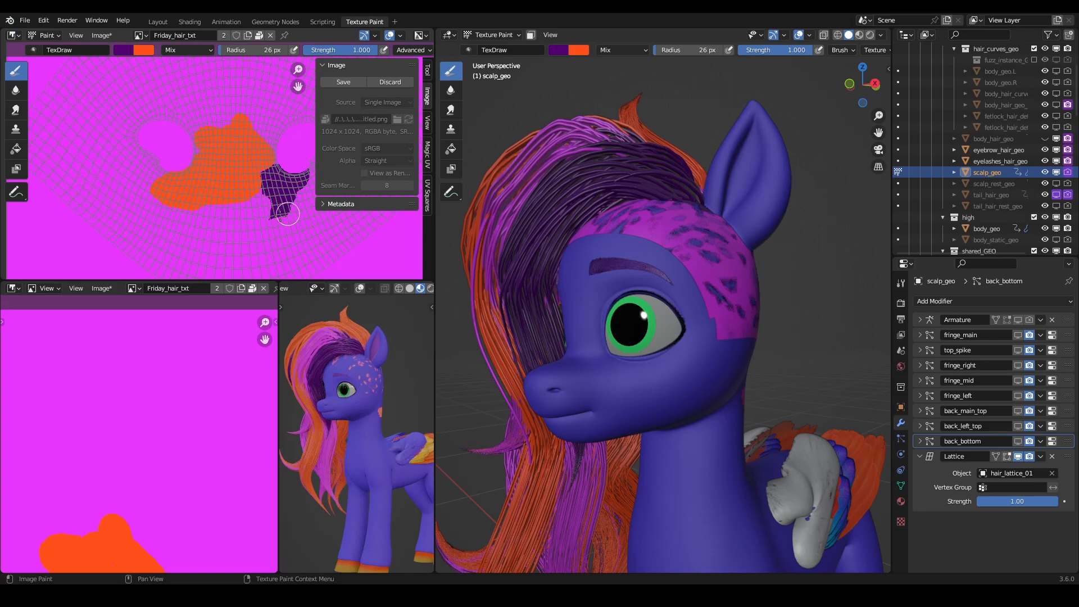
left_click_drag(261, 198, 249, 205)
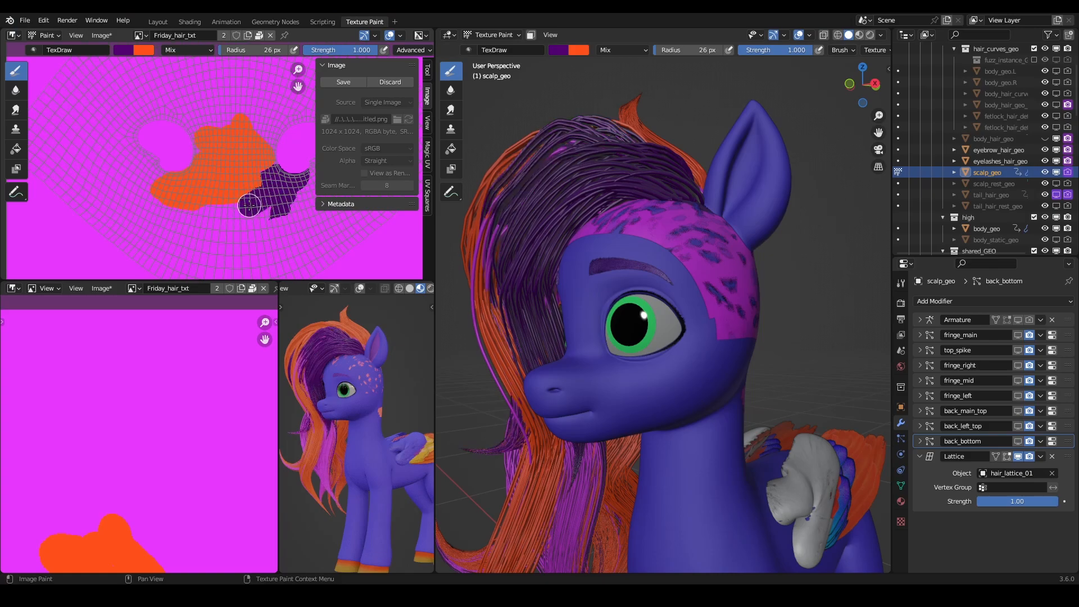
scroll(614, 180, "down", 1)
scroll(590, 238, "down", 1)
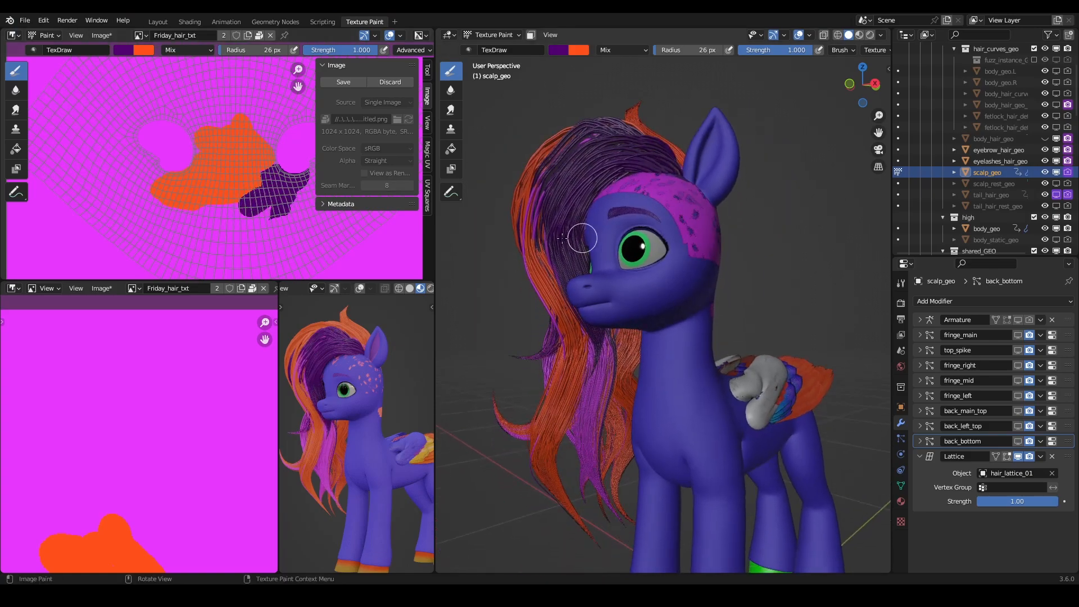
mouse_move(249, 210)
left_mouse_down()
mouse_move(234, 207)
mouse_move(243, 194)
mouse_move(242, 219)
mouse_move(261, 228)
mouse_move(222, 239)
mouse_move(214, 231)
mouse_move(232, 218)
mouse_move(209, 222)
mouse_move(222, 221)
left_mouse_up()
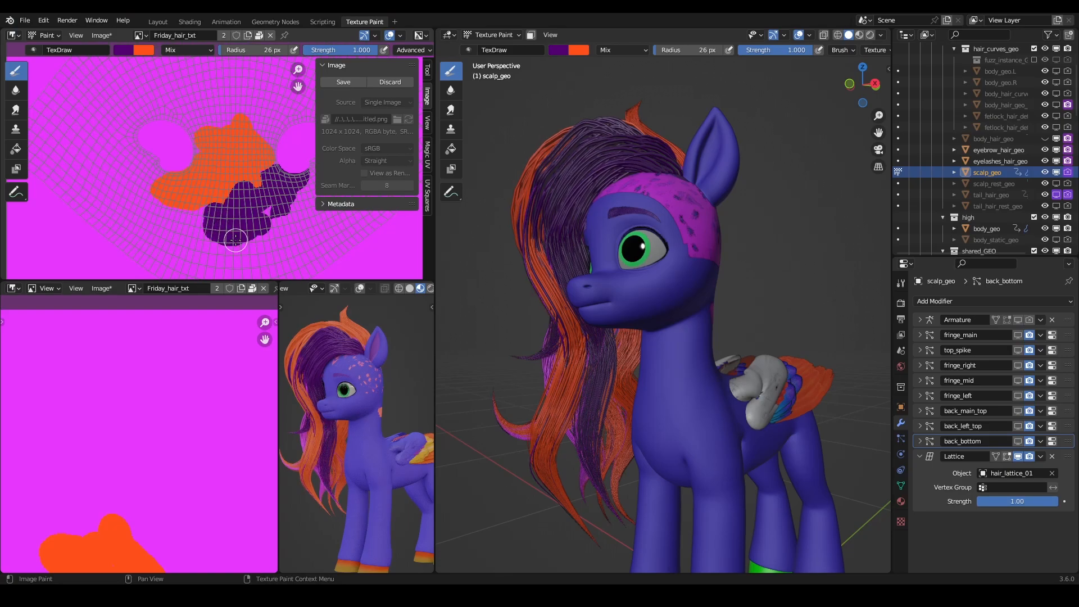
left_click_drag(242, 236, 268, 207)
- Sample the magenta and paint over the left side of the dark purple patch and the gap under the orange area
key("x")
left_click(124, 50)
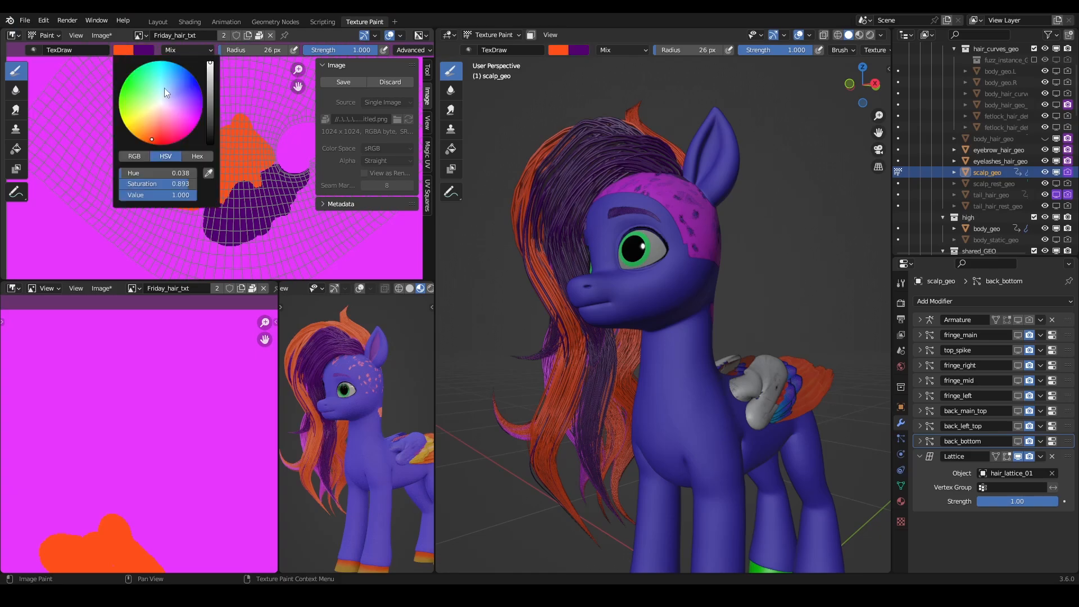
left_click(209, 174)
left_click(308, 137)
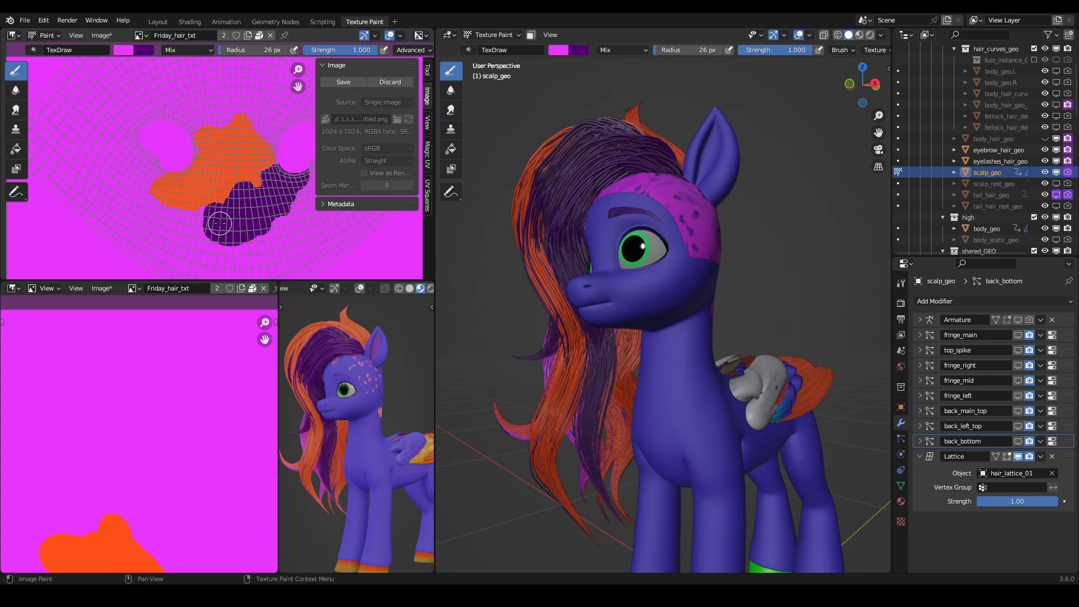
mouse_move(199, 240)
left_mouse_down()
mouse_move(200, 222)
mouse_move(241, 192)
left_mouse_up()
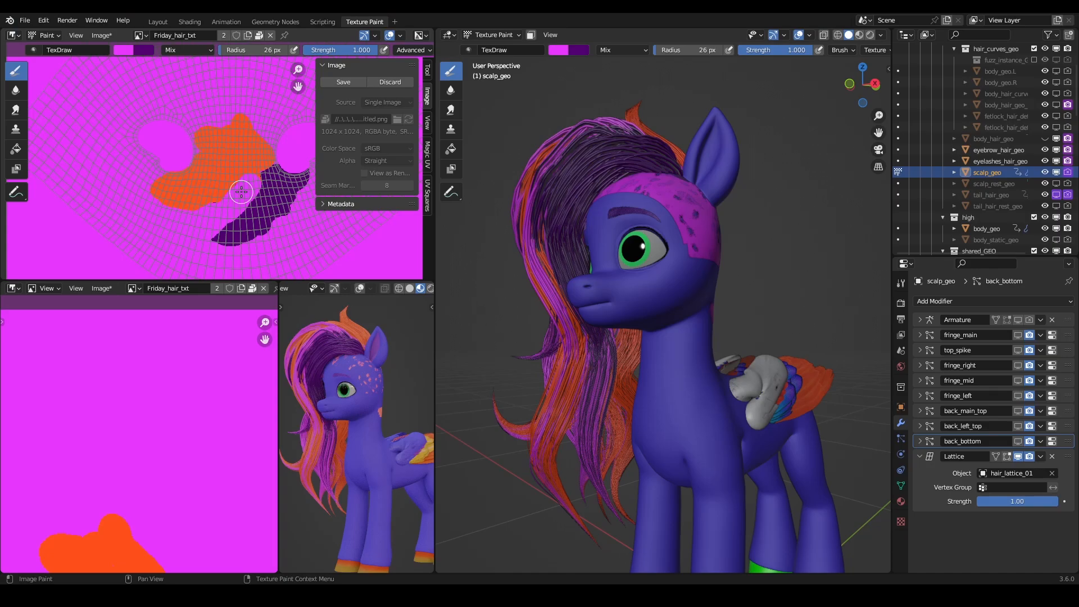
- Repaint dark purple up to the orange patch's lower edge and trim its left boundary with magenta
key("x")
mouse_move(254, 185)
left_mouse_down()
mouse_move(232, 224)
mouse_move(230, 205)
mouse_move(251, 199)
mouse_move(224, 248)
mouse_move(229, 194)
left_mouse_up()
key("x")
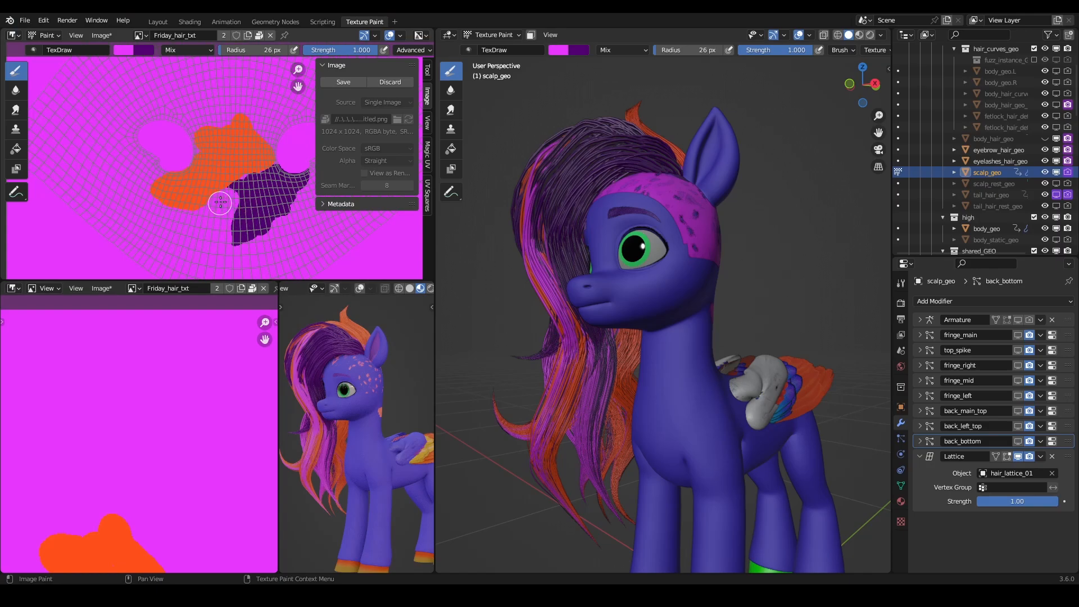
left_click_drag(225, 196, 235, 191)
key("x")
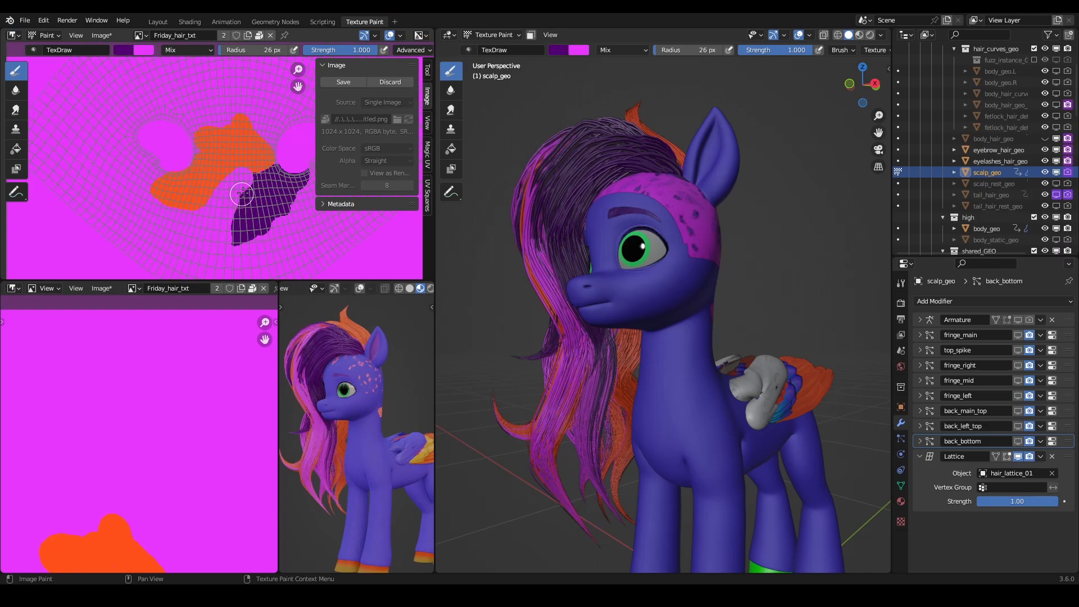
- Extend the magenta band between the orange and dark purple patches up toward their upper end
key("x")
mouse_move(479, 195)
middle_mouse_down()
mouse_move(651, 231)
mouse_move(529, 222)
middle_mouse_up()
key("x")
left_click_drag(245, 180, 271, 174)
key("x")
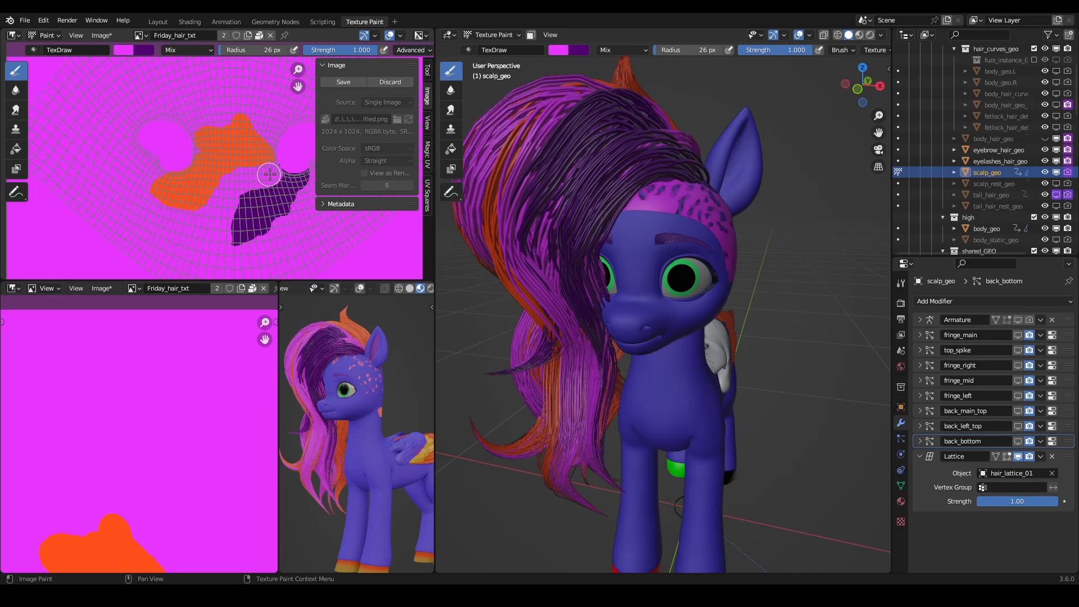
- Fill out the dark purple patch into a fuller leaf shape and clean its left and upper edges with magenta
key("x")
mouse_move(284, 176)
left_mouse_down()
mouse_move(241, 195)
mouse_move(239, 245)
mouse_move(293, 172)
left_mouse_up()
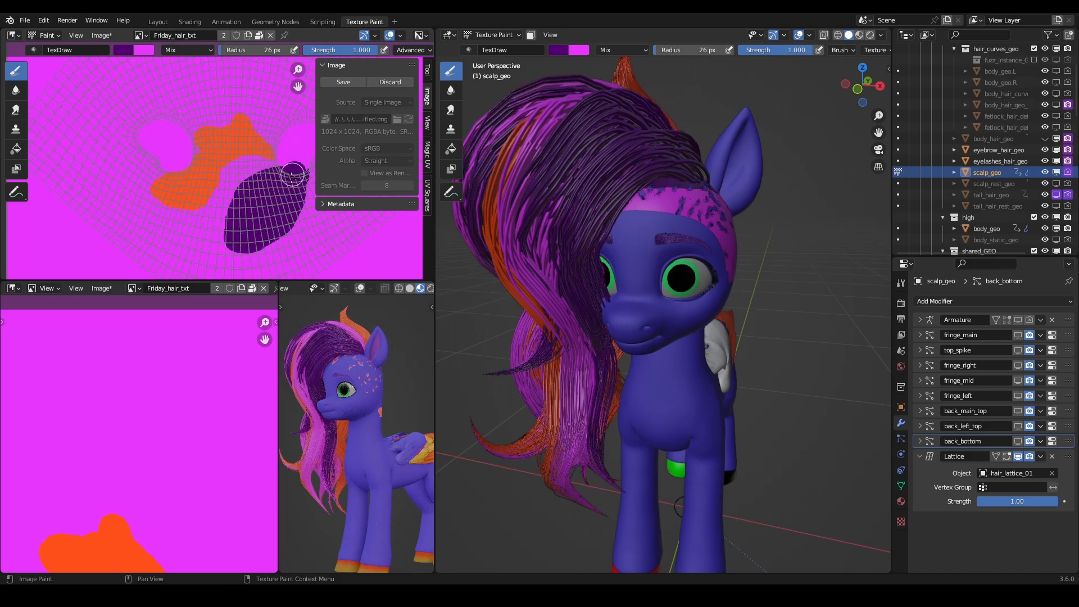
key("x")
mouse_move(225, 197)
left_mouse_down()
mouse_move(217, 253)
mouse_move(219, 209)
mouse_move(295, 166)
left_mouse_up()
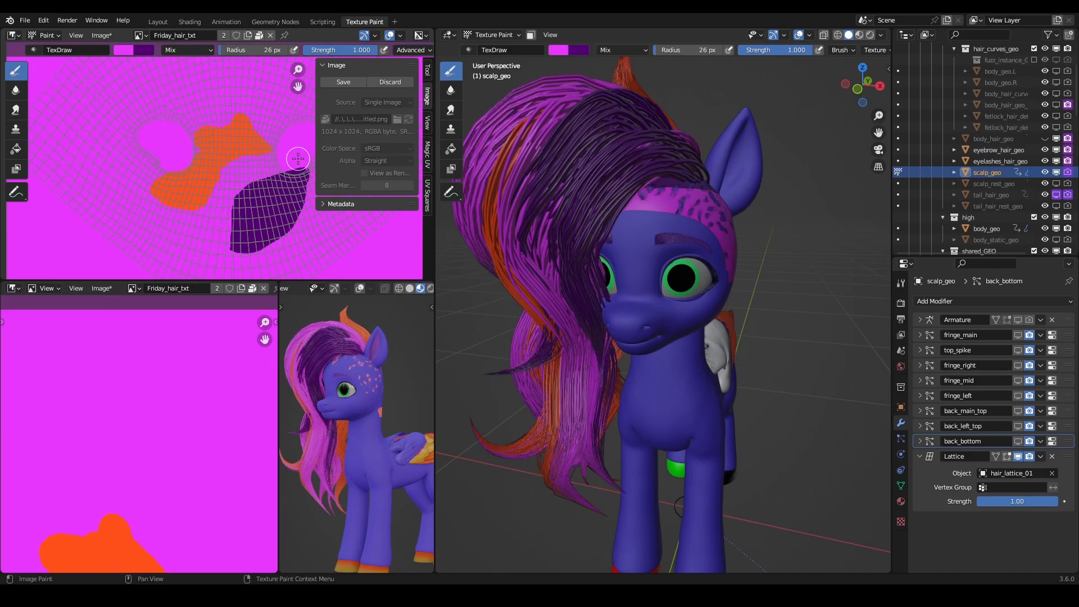
- Add dark purple to the upper edge of the purple patch and check the fringe colours from several angles
middle_click_drag(573, 227, 691, 256)
middle_click_drag(558, 278, 696, 291)
scroll(686, 255, "up", 2)
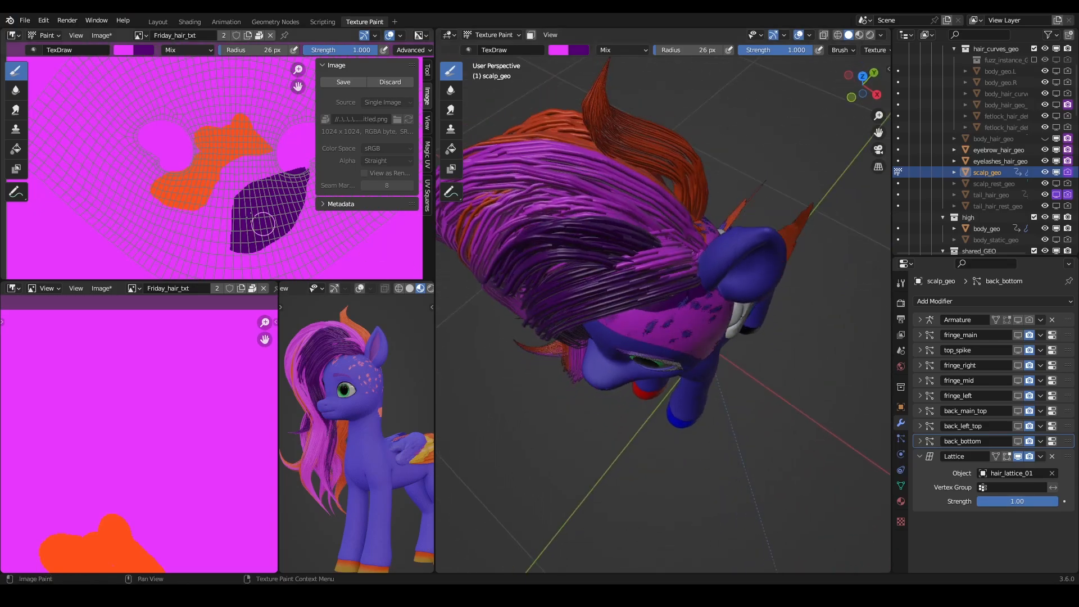
key("x")
mouse_move(278, 185)
left_mouse_down()
mouse_move(283, 175)
mouse_move(274, 178)
left_mouse_up()
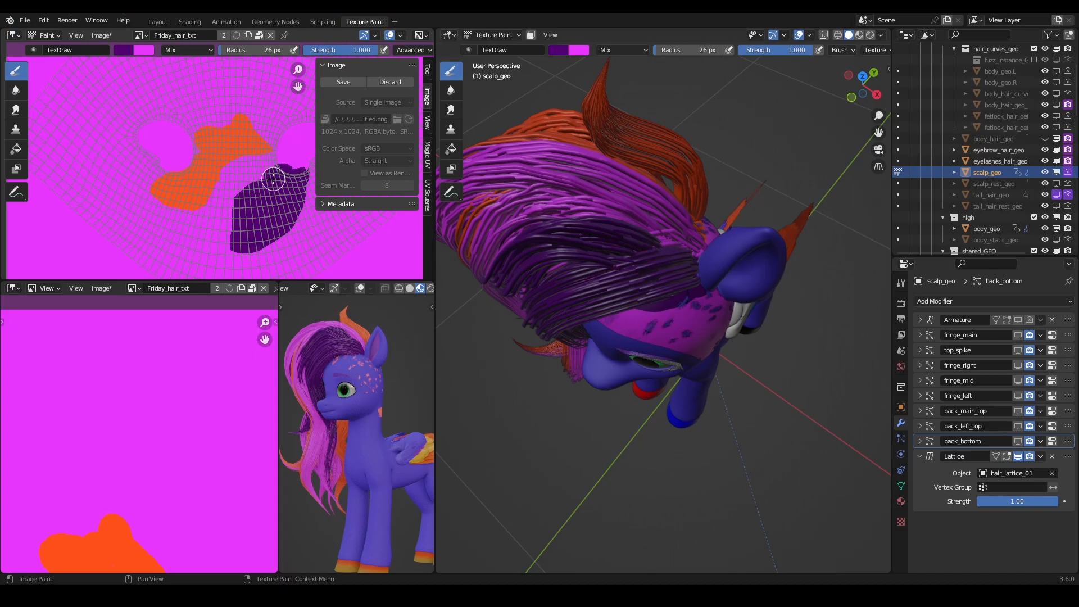
middle_click_drag(569, 246, 621, 236)
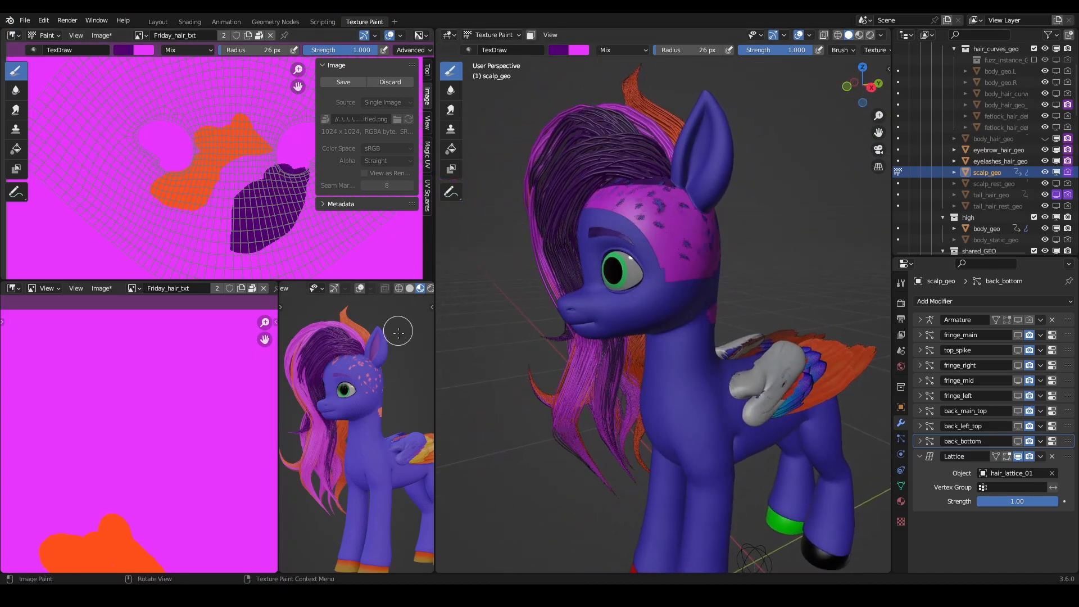
middle_click_drag(450, 312, 609, 229)
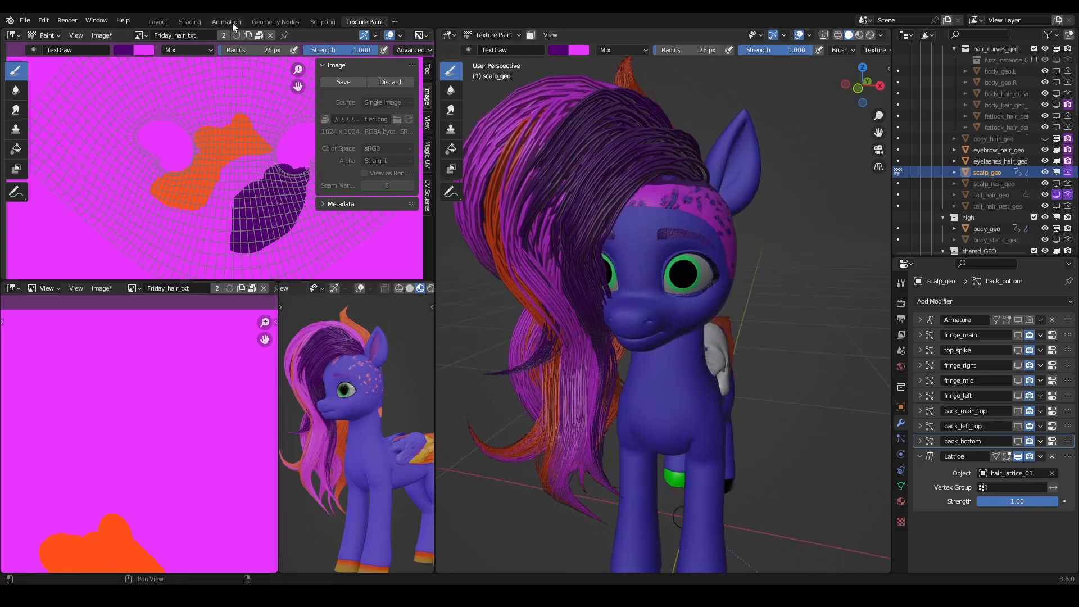
- In the Geometry Nodes workspace, edit the BezierCurve hair with solid shading coloured by Material and the viewport in Material Preview
left_click(275, 21)
mouse_move(432, 125)
middle_mouse_down()
mouse_move(596, 181)
mouse_move(562, 141)
middle_mouse_up()
left_click(557, 227)
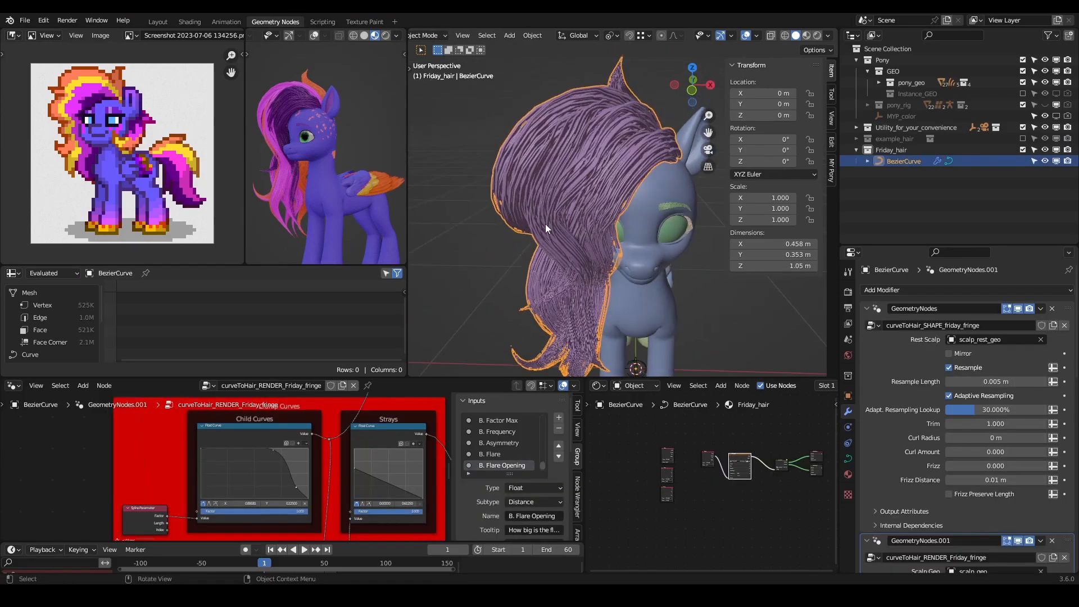
key("Tab")
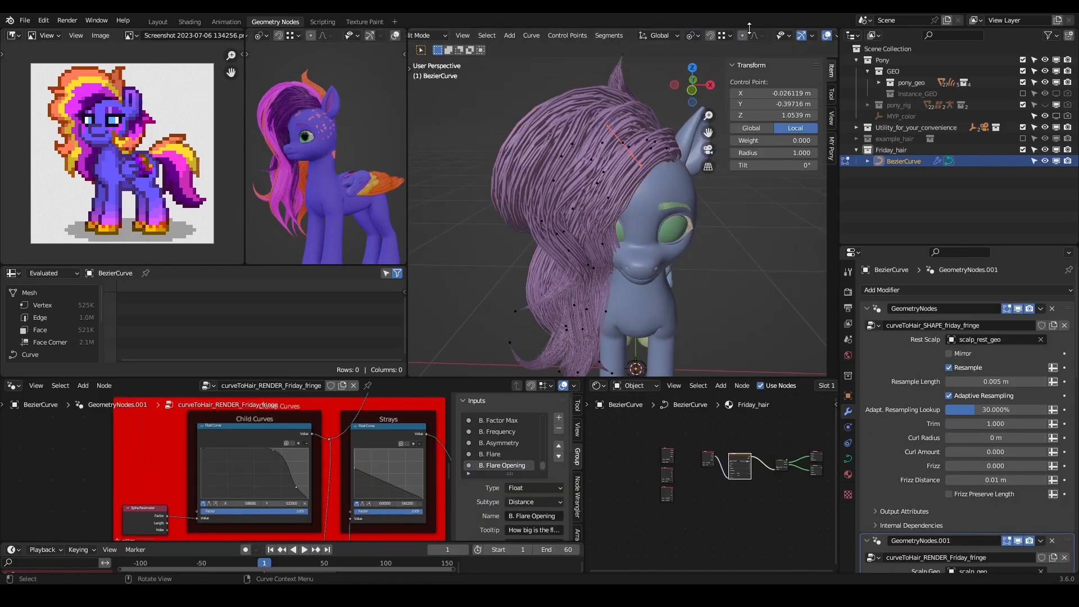
scroll(822, 35, "down", 4)
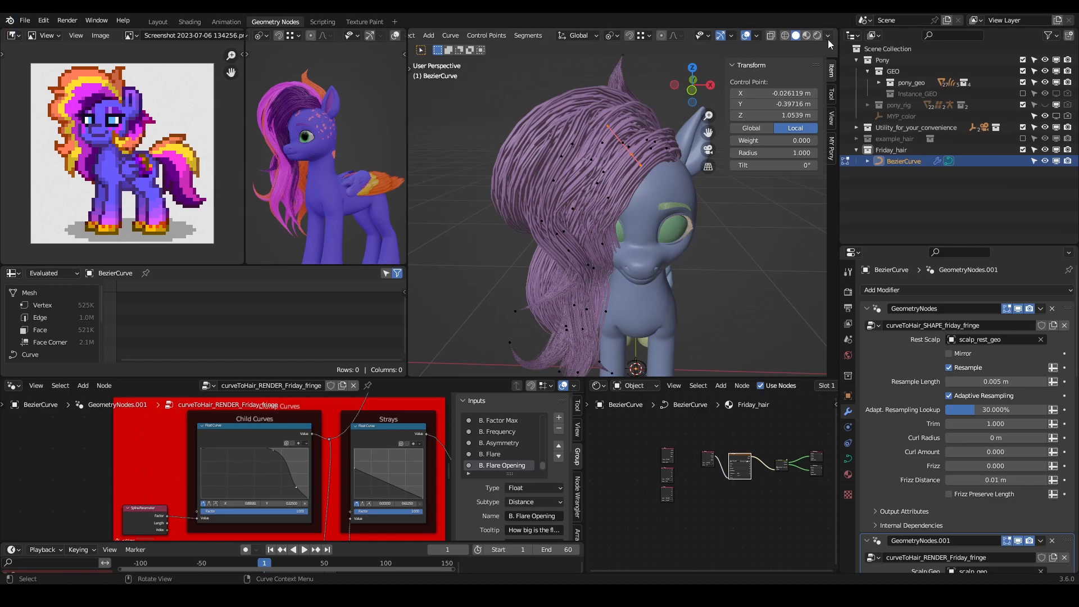
left_click(828, 37)
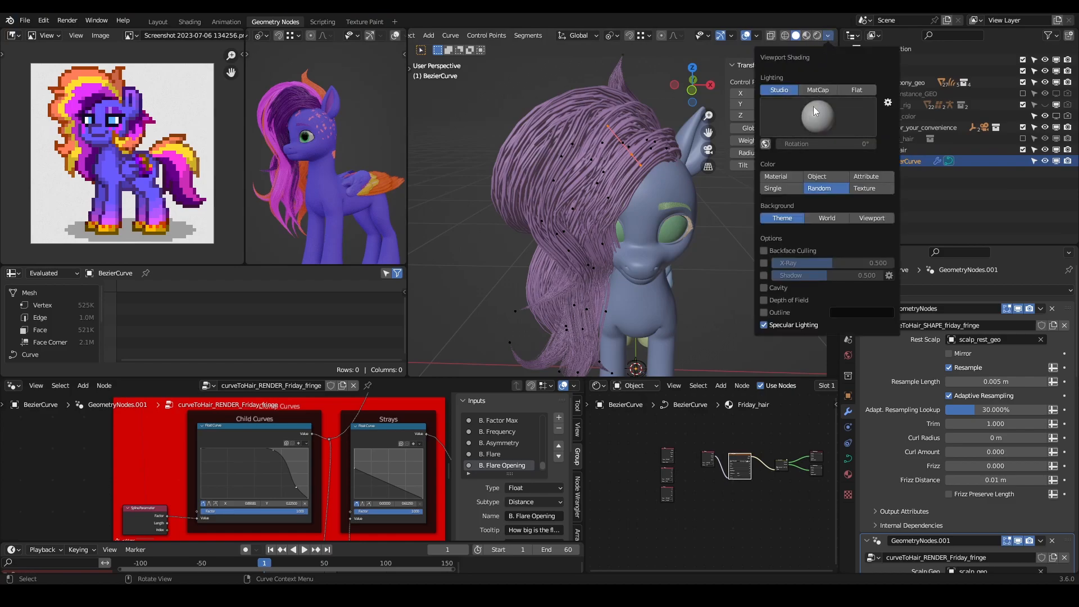
left_click(787, 176)
mouse_move(641, 186)
middle_mouse_down()
mouse_move(616, 188)
mouse_move(636, 168)
mouse_move(653, 176)
mouse_move(665, 147)
middle_mouse_up()
left_click(807, 38)
- Select a fringe strand from its root near the forehead, expand the selection along the curve, and reposition its control point
left_click(659, 178)
key("ctrl+KP_Add")
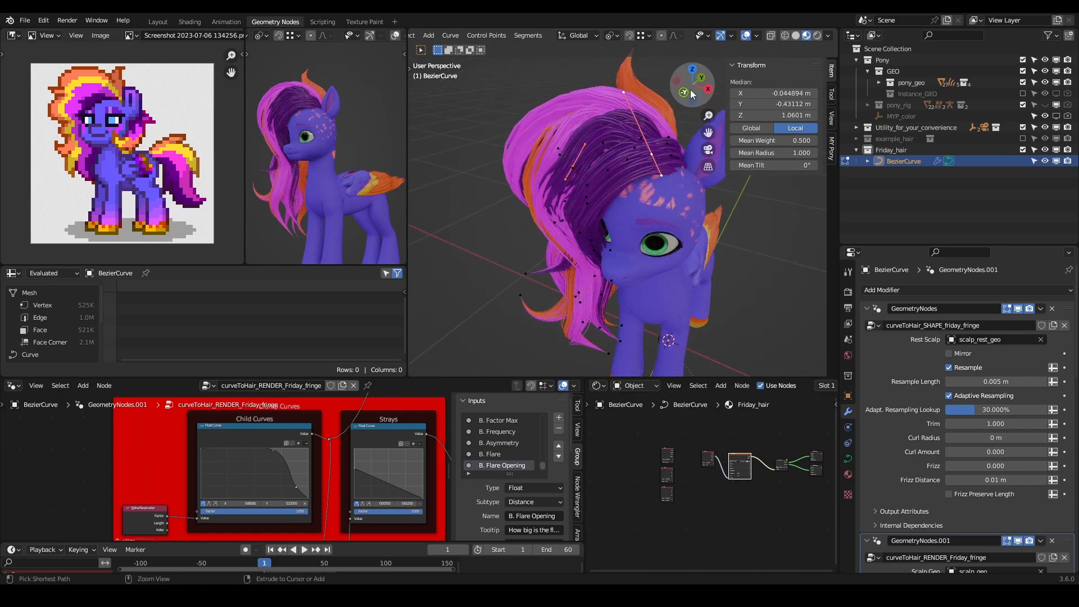
left_click_drag(607, 108, 682, 240, "ctrl")
middle_click_drag(682, 240, 623, 193)
key("g")
left_click(635, 226)
- Move the fringe control point beside the muzzle toward the face, to about X -0.148, Y -0.483, Z 0.872 m
key("ctrl+KP_Add")
left_click_drag(591, 73, 709, 212, "ctrl")
middle_click_drag(640, 247, 646, 222, "shift")
key("g")
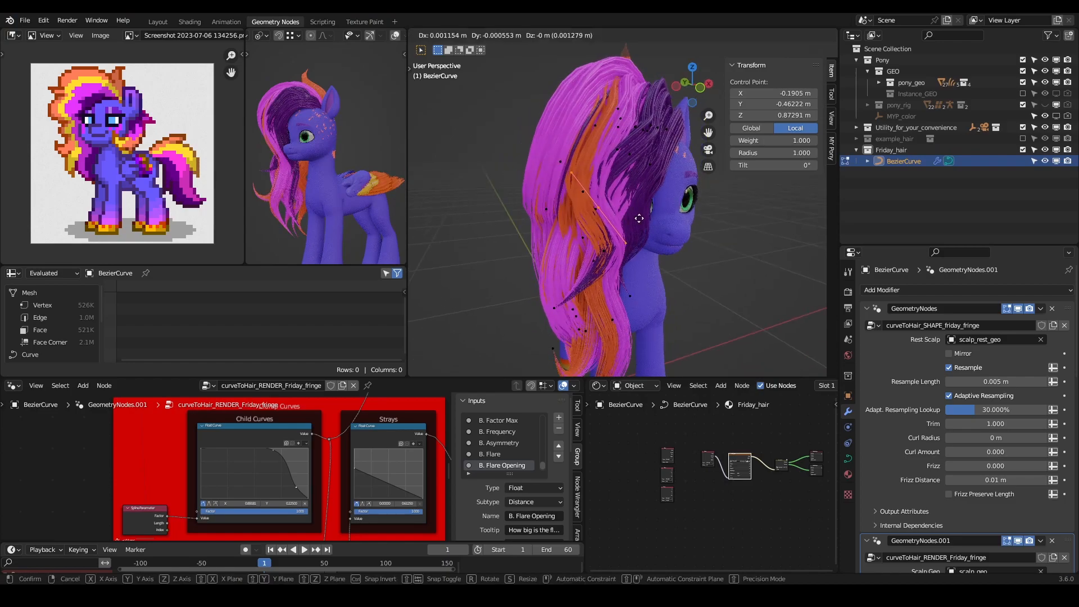
left_click(649, 220)
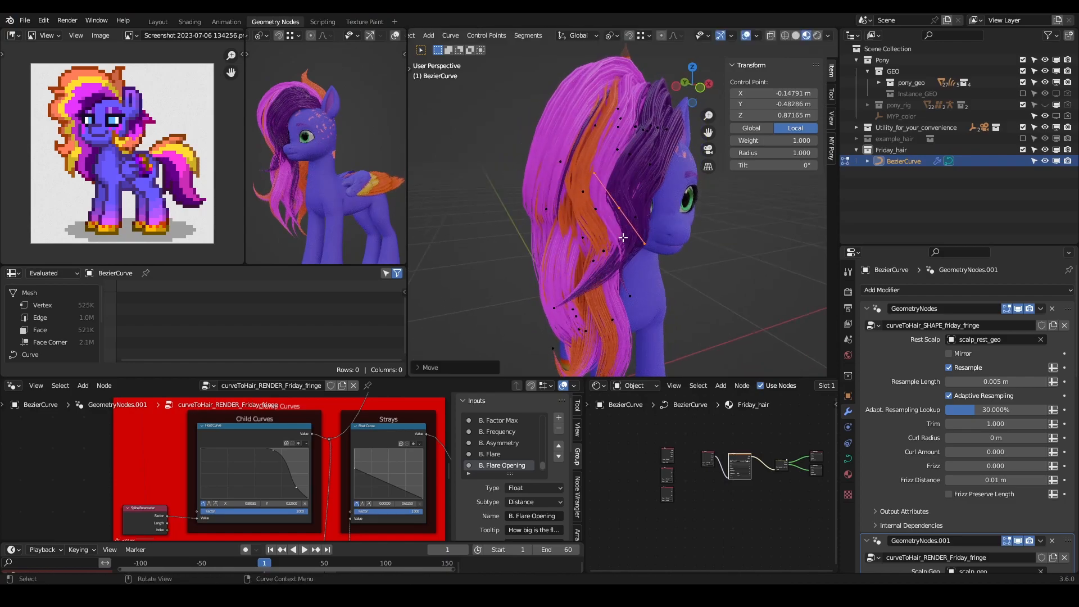
- Move the dark fringe strand's lower point toward the chest, to about X -0.212, Y -0.574, Z 0.684 m, and save the file
left_click(560, 312)
key("g")
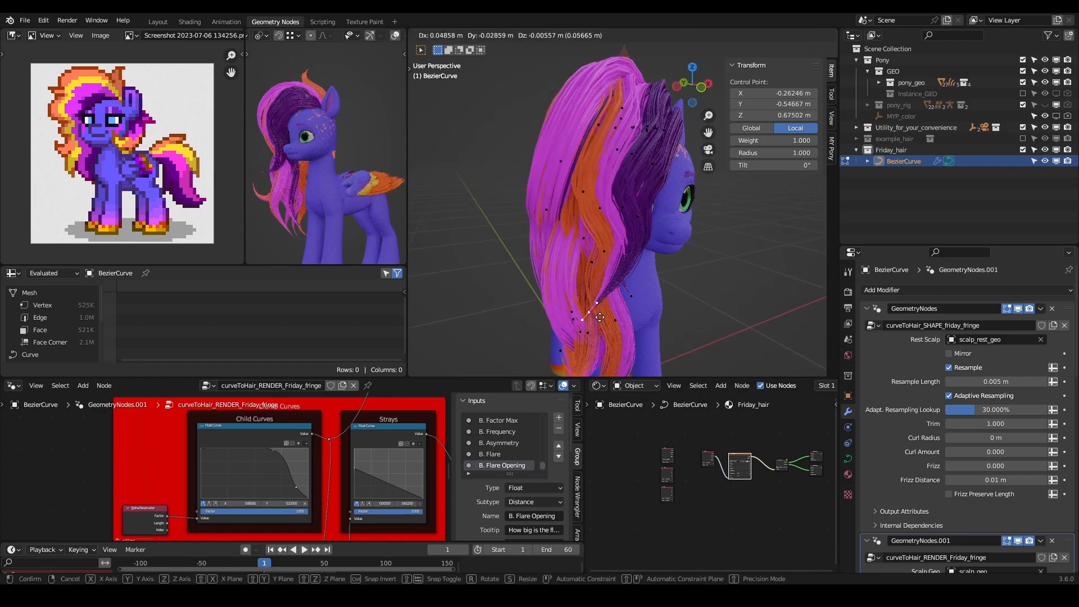
left_click(619, 312)
mouse_move(620, 313)
middle_mouse_down()
mouse_move(537, 259)
mouse_move(566, 344)
mouse_move(580, 318)
mouse_move(587, 348)
mouse_move(556, 360)
mouse_move(638, 313)
middle_mouse_up()
mouse_move(606, 249)
middle_mouse_down()
mouse_move(573, 192)
mouse_move(599, 236)
middle_mouse_up()
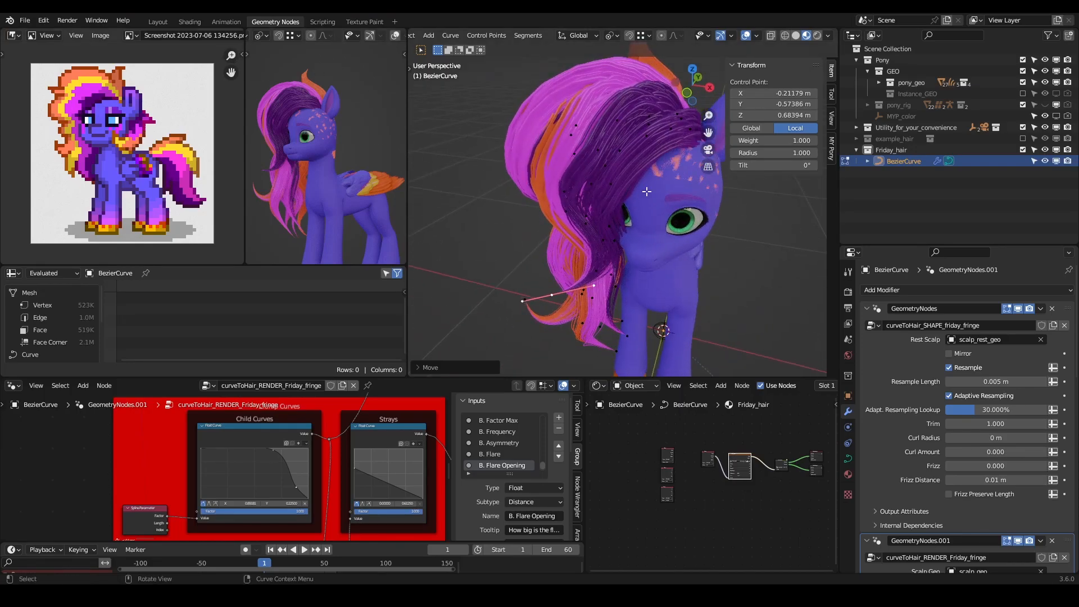
key("Tab")
key("ctrl+s")
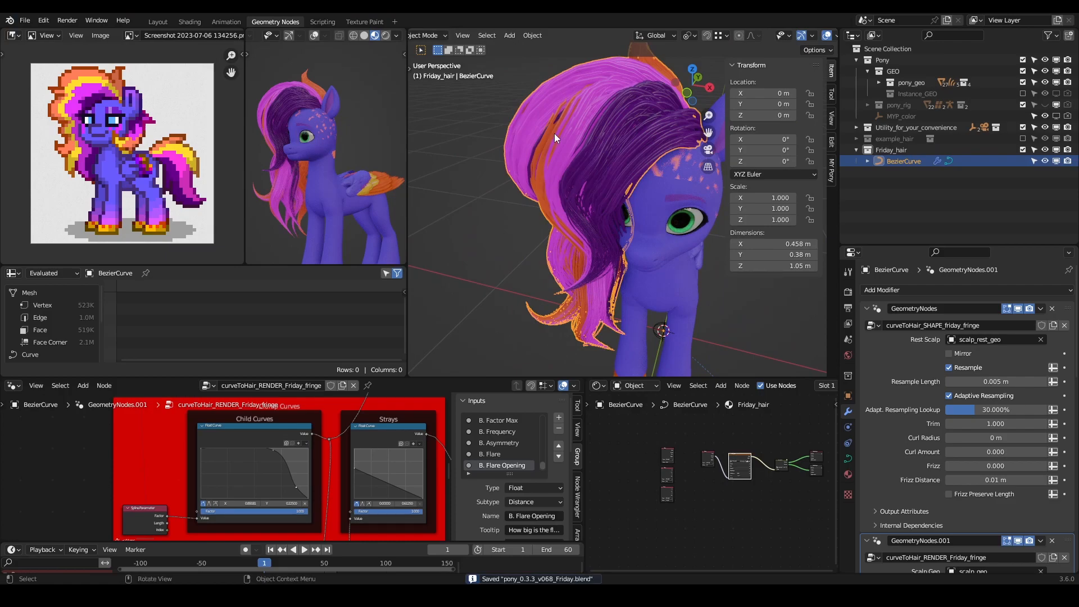
- Return to the Texture Paint workspace and select scalp_geo for painting
left_click(365, 21)
middle_click_drag(635, 226, 616, 238)
middle_click_drag(591, 191, 572, 207)
left_click(687, 294)
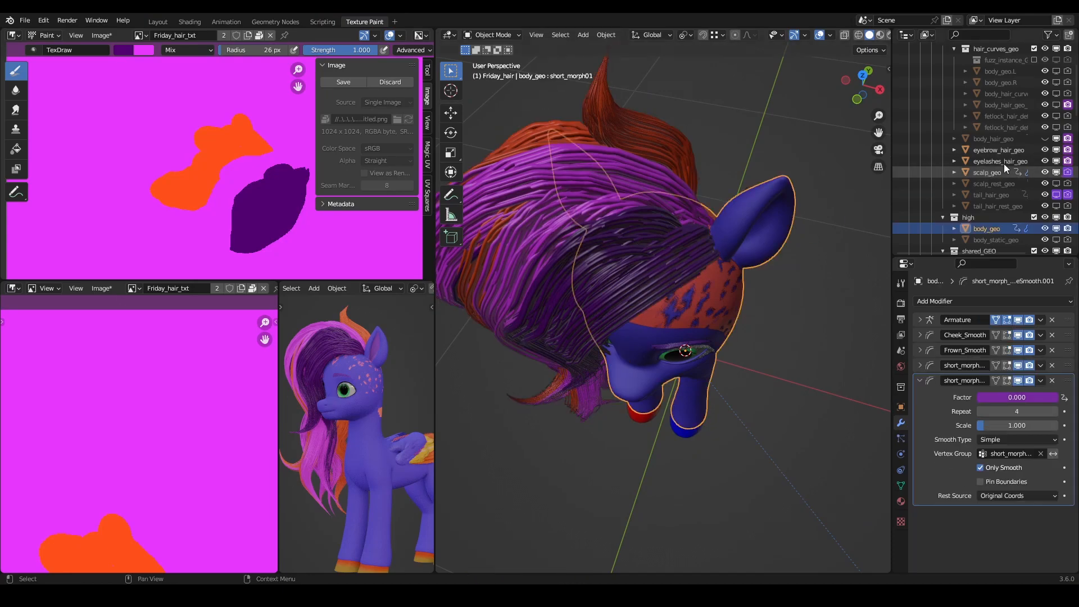
left_click(990, 183)
left_click(992, 169)
middle_click_drag(777, 261, 752, 236)
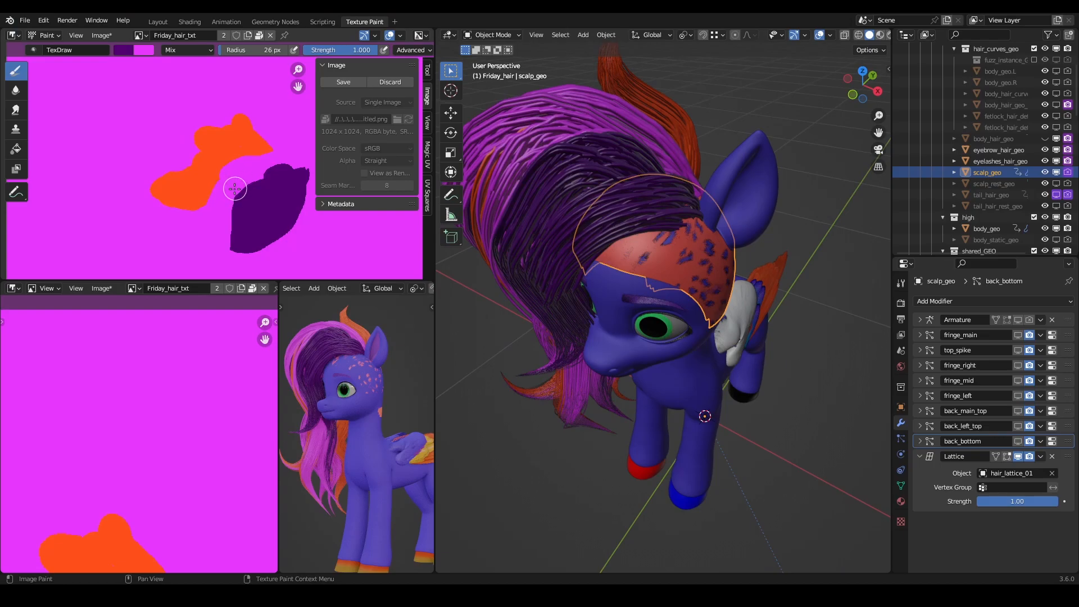
- Paint magenta over the edge of the dark purple patch in Friday_hair_txt, trimming its lower-left outline
scroll(231, 193, "down", 1)
key("x")
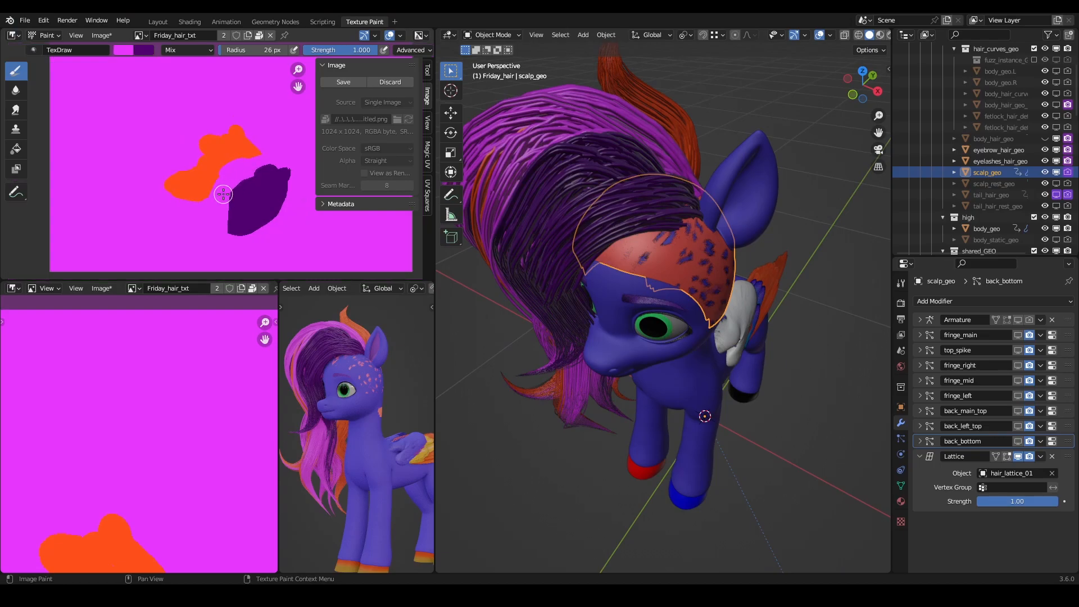
left_click_drag(223, 194, 269, 161)
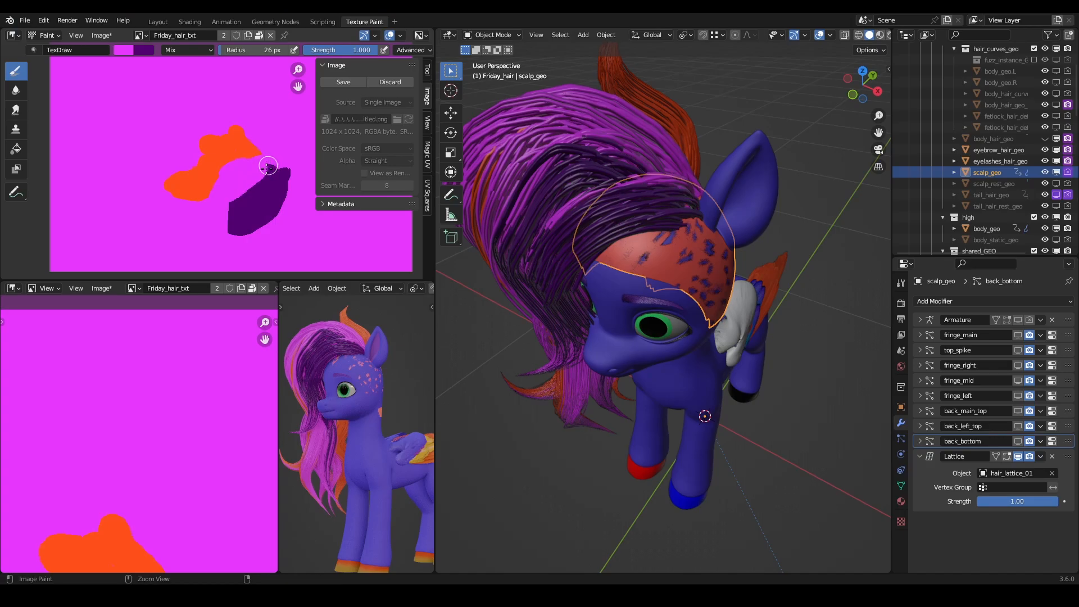
mouse_move(256, 175)
left_mouse_down("ctrl")
mouse_move(237, 189)
mouse_move(234, 237)
left_mouse_up("ctrl")
- Put scalp_geo into Texture Paint mode in the 3D view
middle_click_drag(604, 191, 678, 255)
scroll(672, 242, "up", 2)
left_click(491, 35)
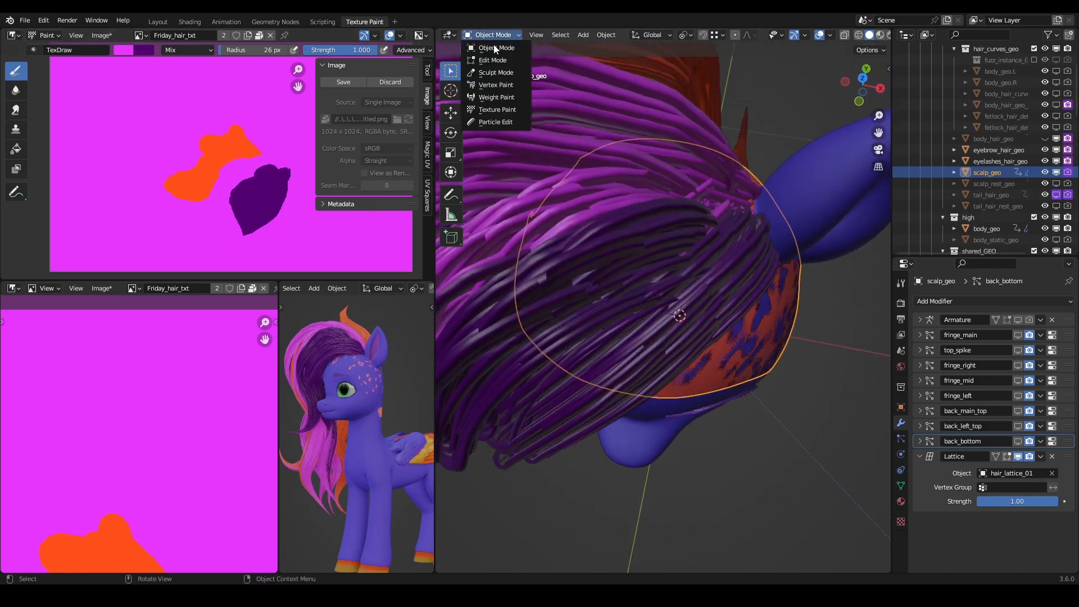
left_click(498, 109)
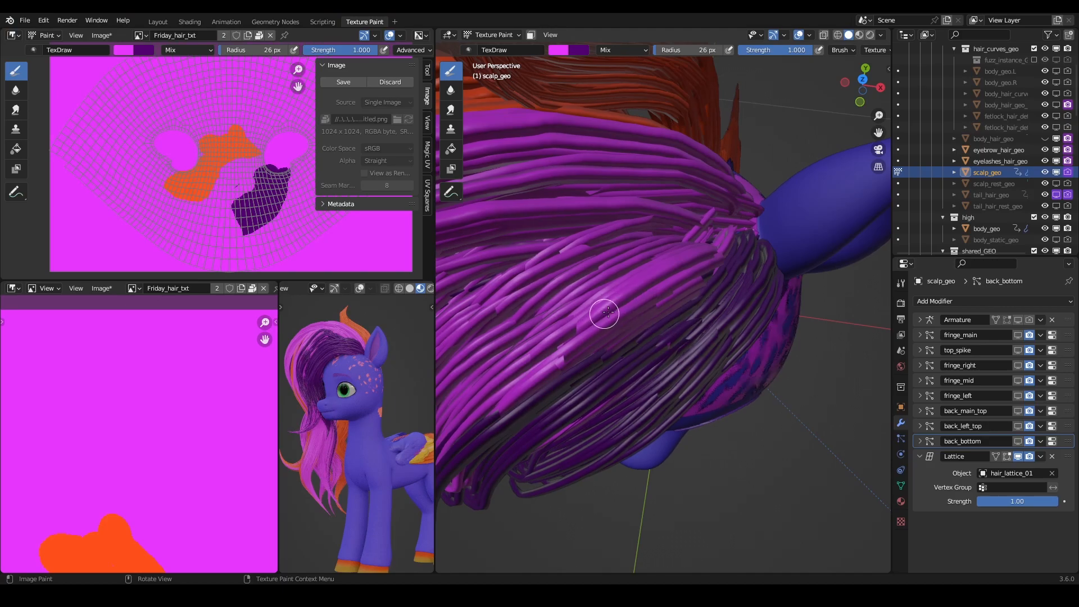
- Paint more magenta along the left side of the dark purple patch, narrowing it to a downward-pointing wedge
middle_click_drag(710, 240, 688, 254)
mouse_move(681, 229)
left_mouse_down()
mouse_move(660, 285)
mouse_move(629, 290)
left_mouse_up()
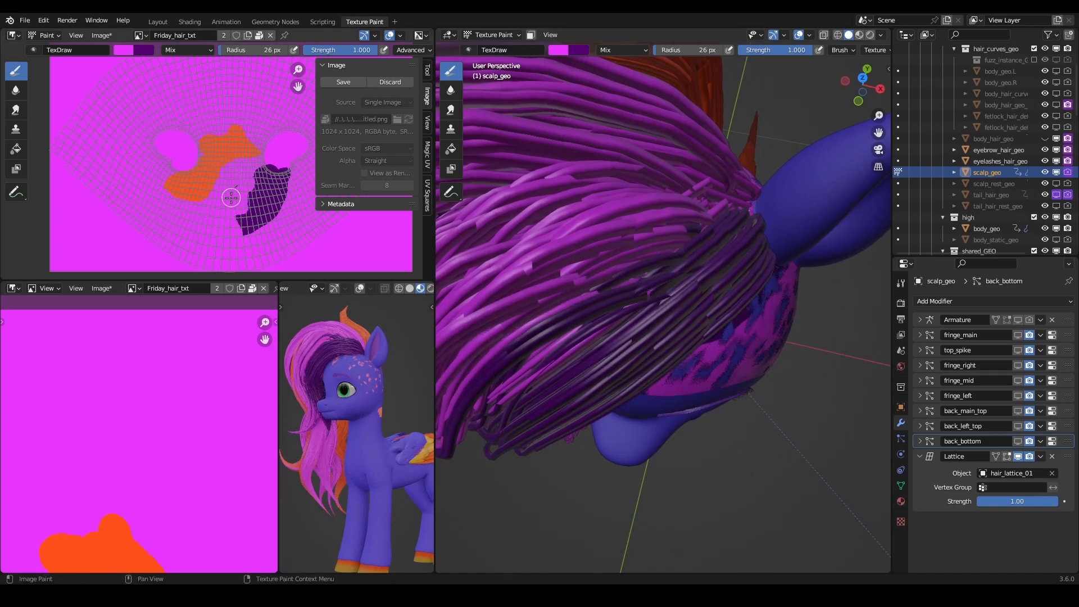
left_click_drag(243, 190, 244, 206)
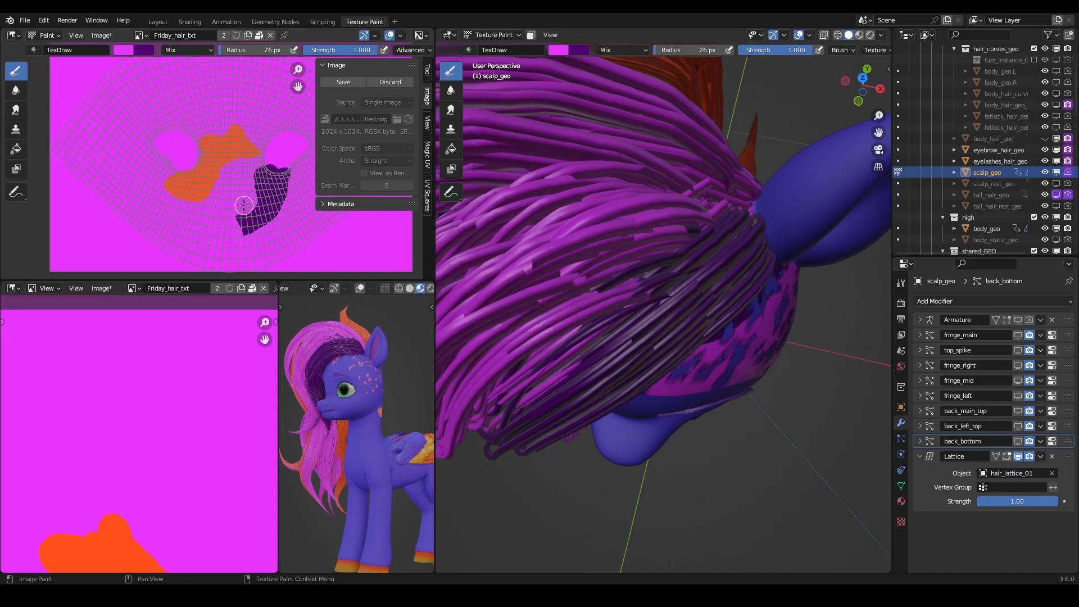
mouse_move(242, 209)
left_mouse_down()
mouse_move(237, 223)
mouse_move(251, 212)
mouse_move(249, 234)
left_mouse_up()
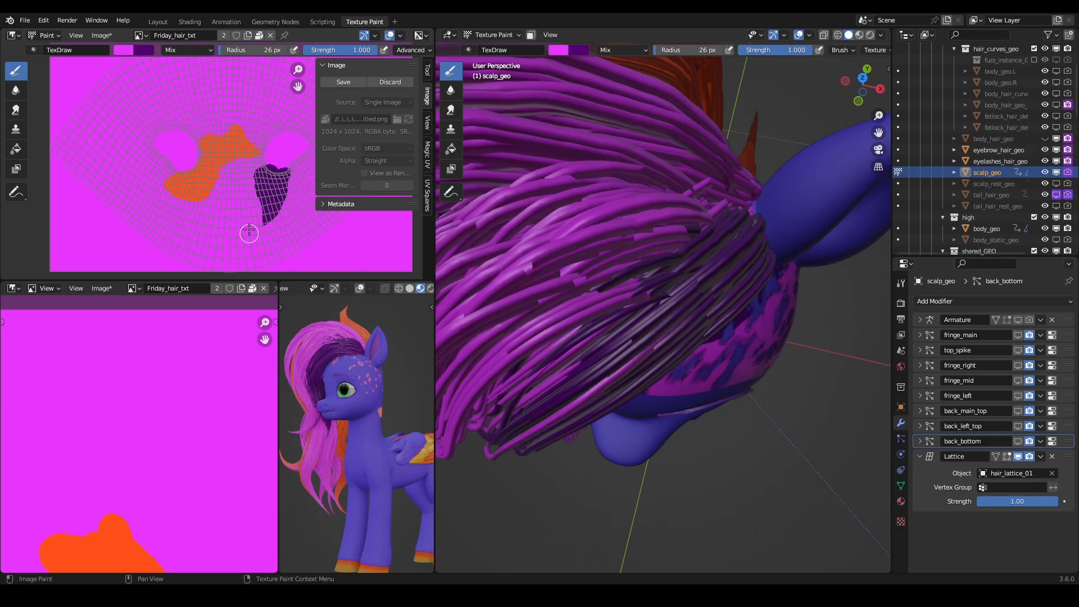
key("ctrl+z")
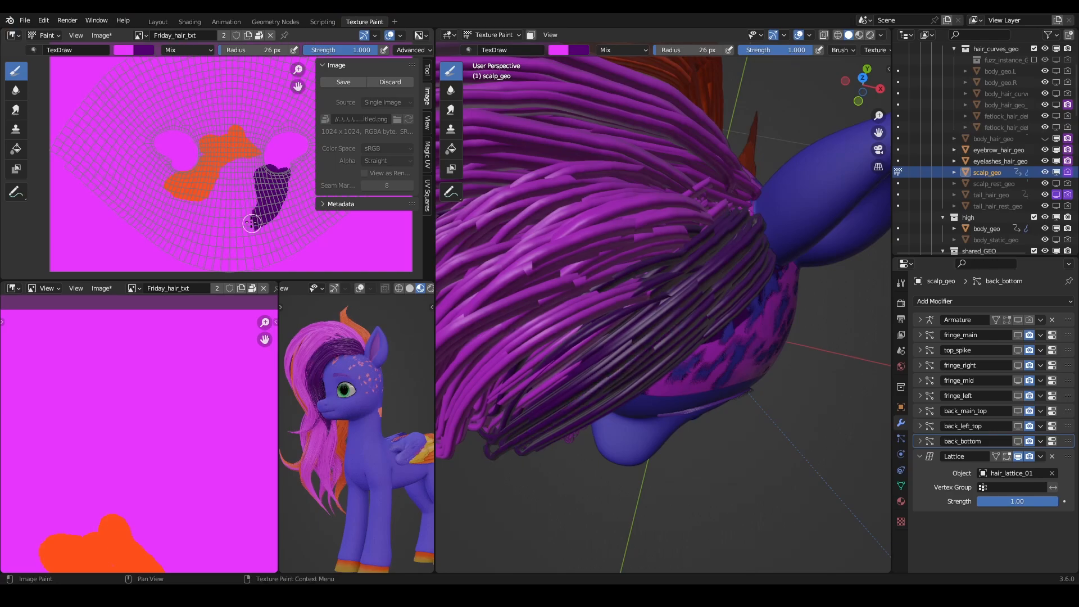
left_click_drag(248, 208, 256, 236)
- Swap to dark purple and paint over the upper middle of the orange patch to recolor the rear mane strands
mouse_move(643, 250)
middle_mouse_down()
mouse_move(658, 236)
mouse_move(645, 287)
mouse_move(821, 268)
mouse_move(809, 303)
middle_mouse_up()
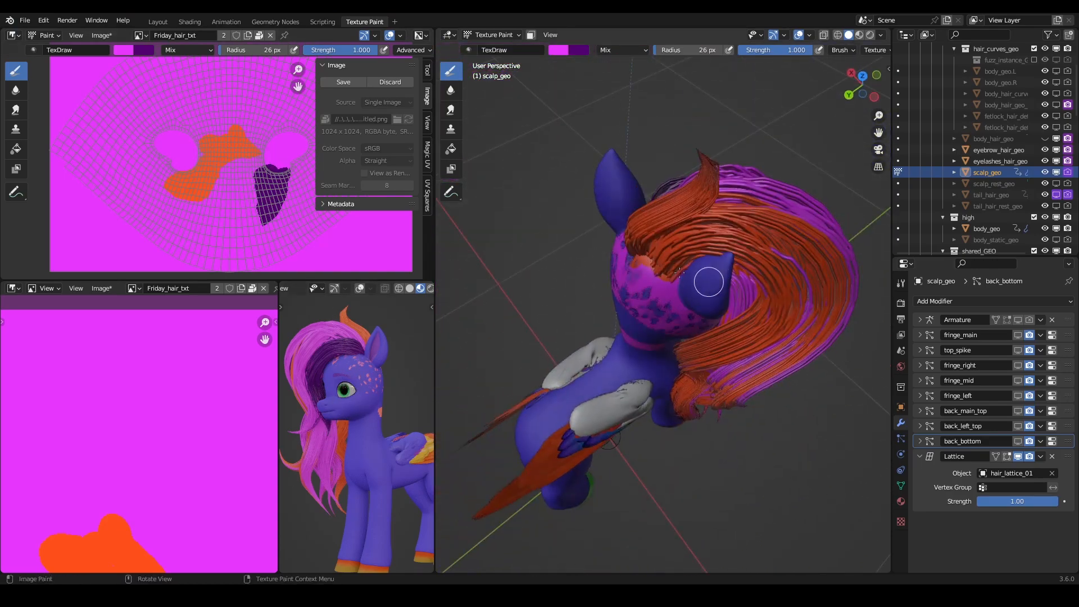
key("x")
mouse_move(201, 141)
left_mouse_down()
mouse_move(220, 150)
mouse_move(209, 163)
left_mouse_up()
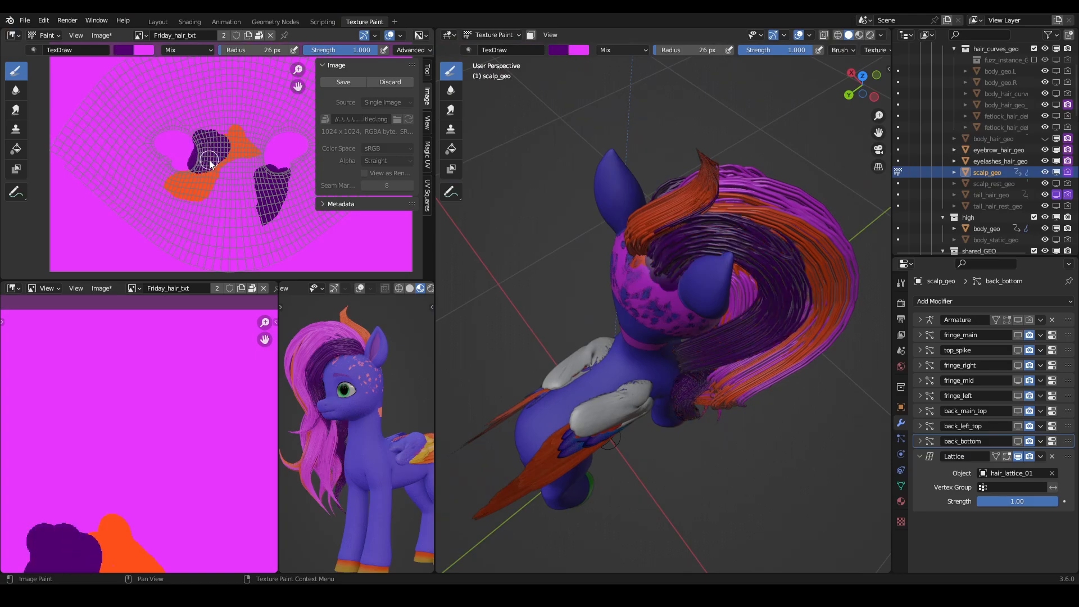
- Show the reference image Screenshot 2023-07-06 134256.png in the lower image editor
middle_click_drag(743, 359, 326, 376)
left_click(133, 288)
scroll(181, 369, "down", 10)
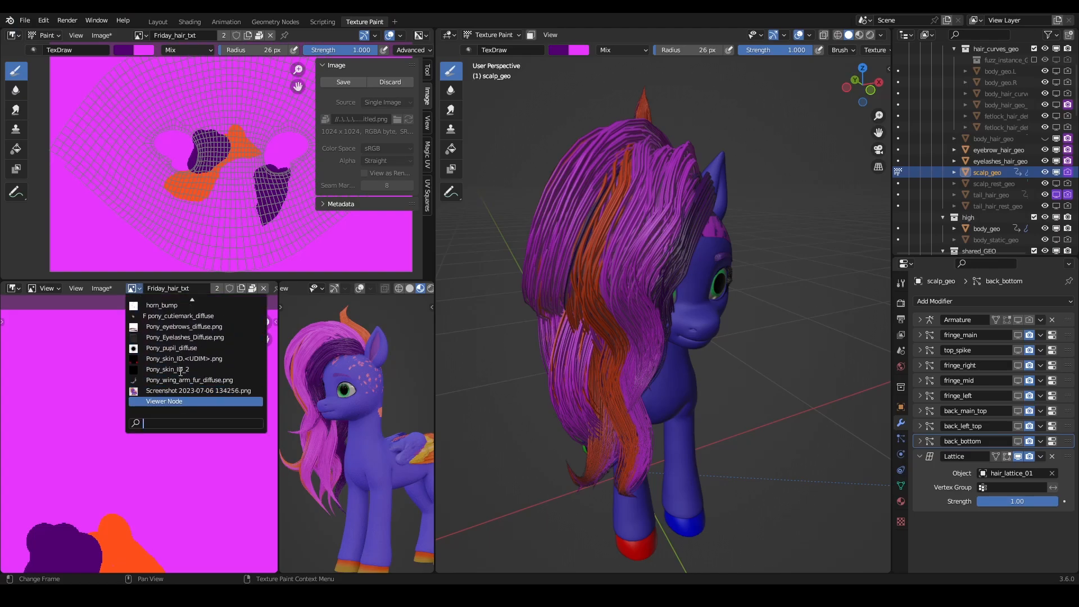
left_click(191, 402)
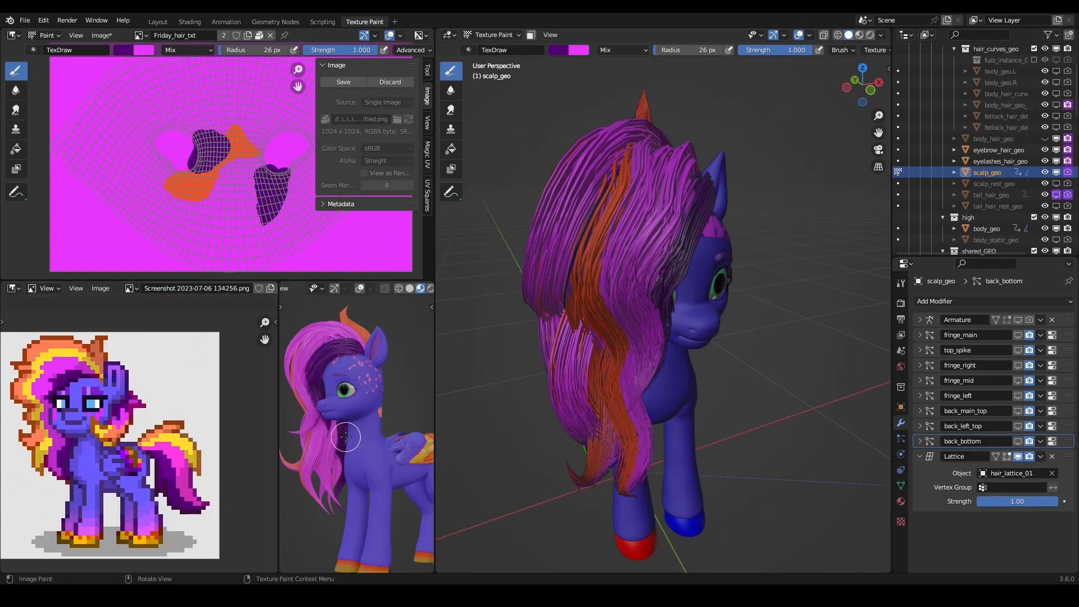
- Sample the texture's orange and paint it over the magenta just below the upper orange patch, recoloring strands beside the crown
left_click(127, 50)
left_click(208, 173)
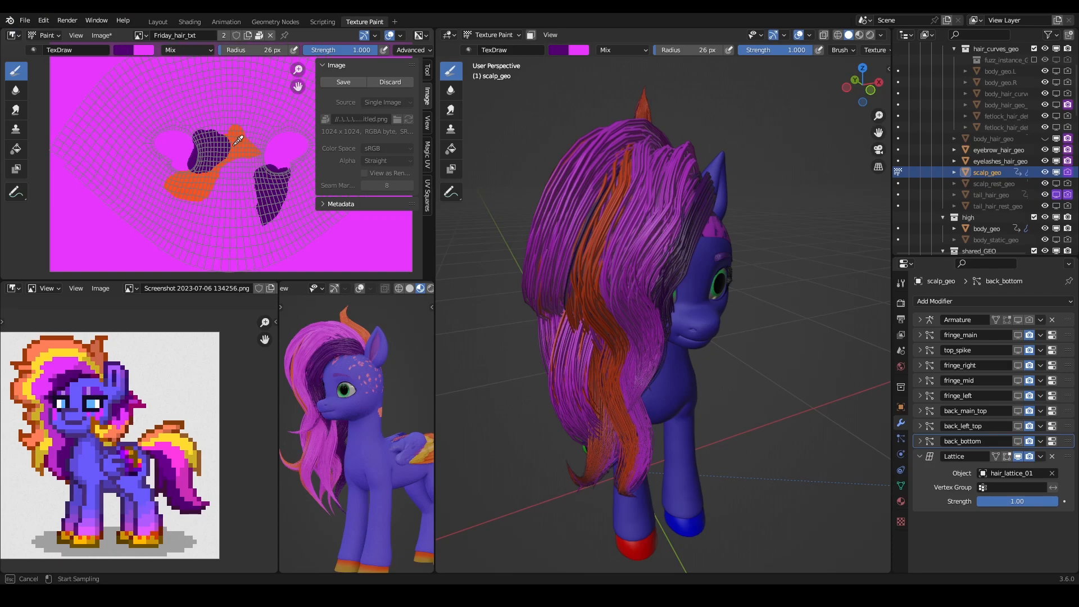
left_click(236, 141)
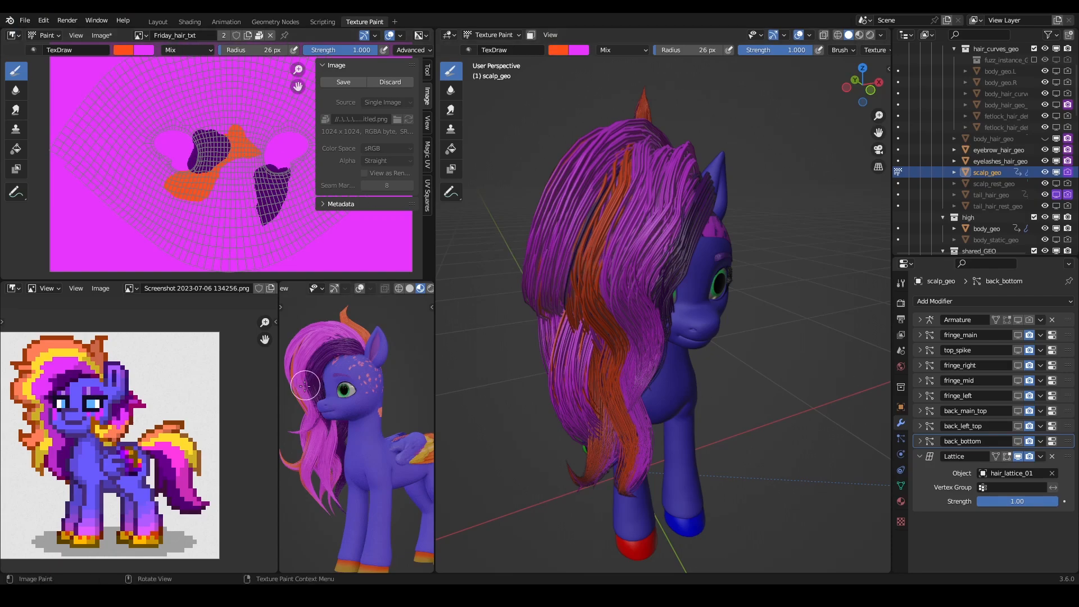
mouse_move(707, 235)
middle_mouse_down()
mouse_move(686, 313)
mouse_move(709, 298)
middle_mouse_up()
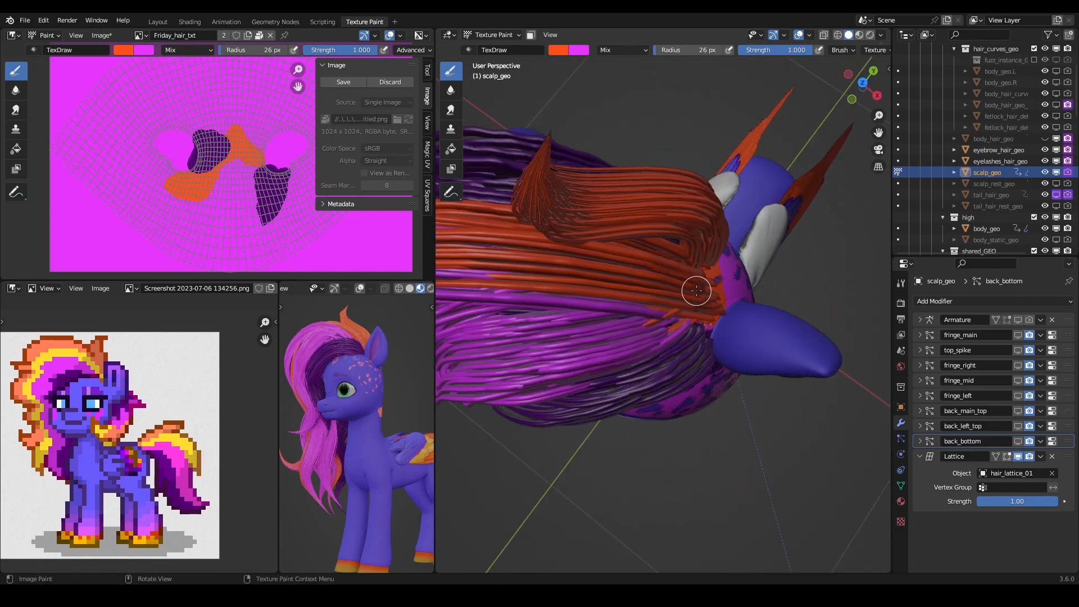
mouse_move(438, 340)
middle_mouse_down()
mouse_move(708, 270)
mouse_move(722, 294)
middle_mouse_up()
mouse_move(722, 295)
left_mouse_down()
mouse_move(698, 260)
mouse_move(733, 296)
left_mouse_up()
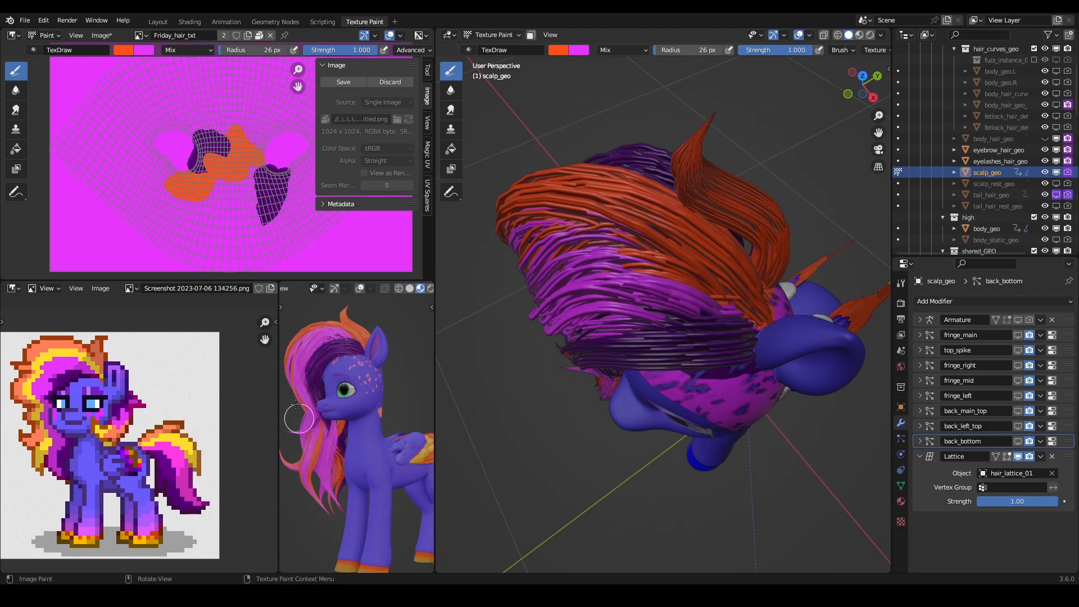
- Extend the orange patch downward and join its two halves, recoloring the outer strands on the mane's side
mouse_move(702, 304)
middle_mouse_down()
mouse_move(781, 297)
mouse_move(765, 314)
middle_mouse_up()
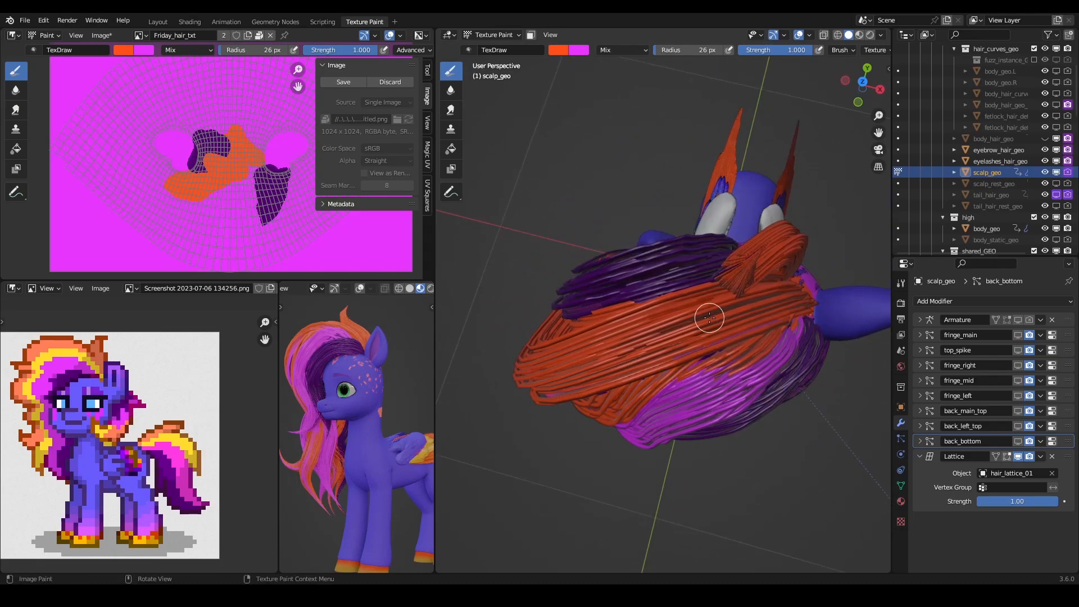
middle_click_drag(703, 334, 736, 303)
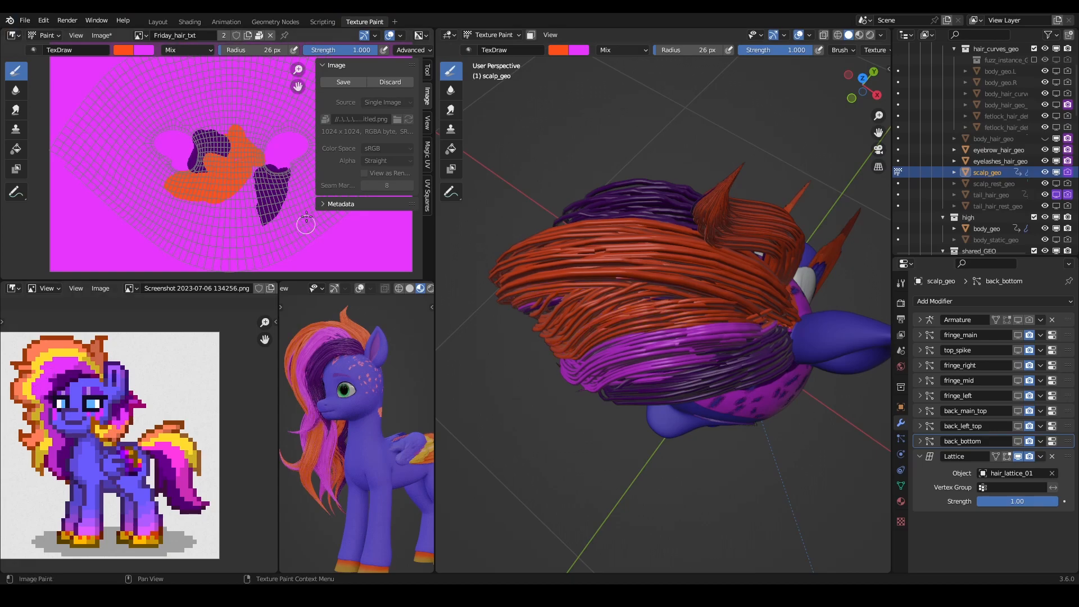
middle_click_drag(619, 275, 699, 343)
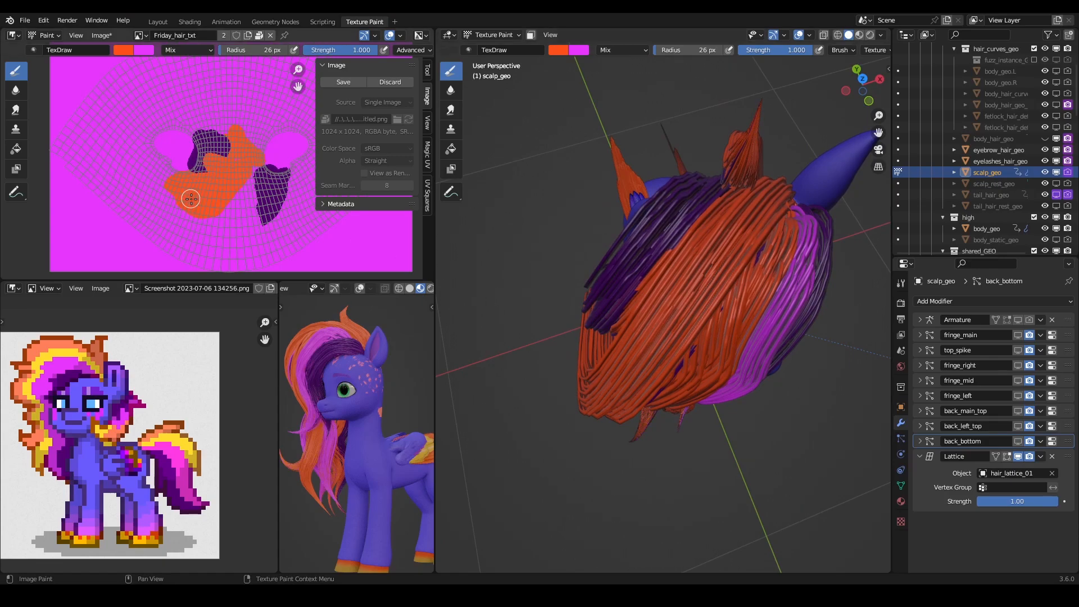
middle_click_drag(646, 323, 638, 236)
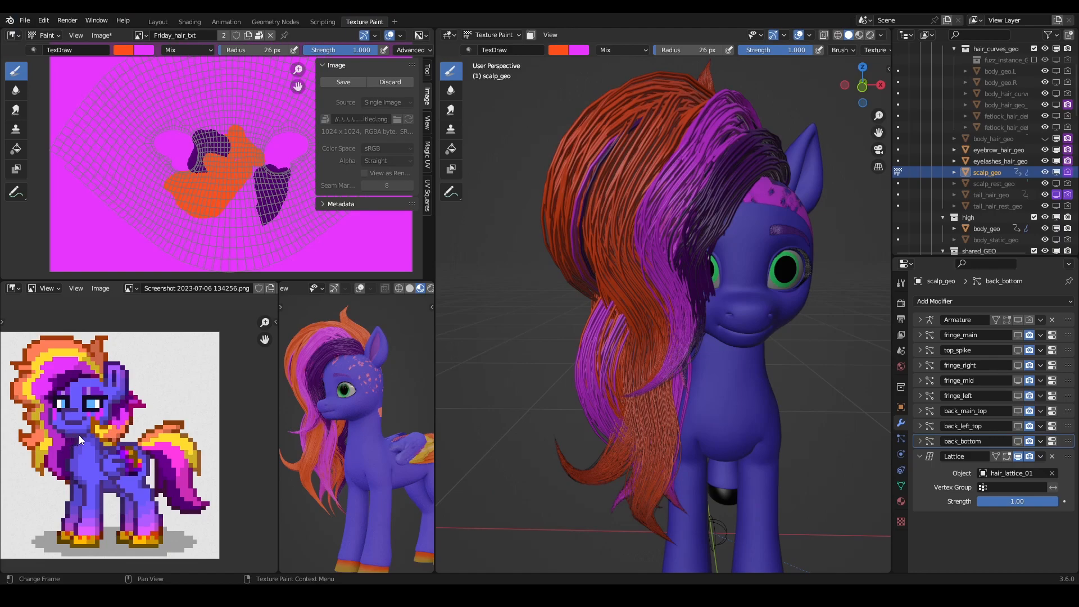
- Paint orange over the remaining magenta hair roots behind the ear, extending the patch around its left end, and save the file
mouse_move(654, 272)
middle_mouse_down()
mouse_move(730, 393)
mouse_move(785, 401)
middle_mouse_up()
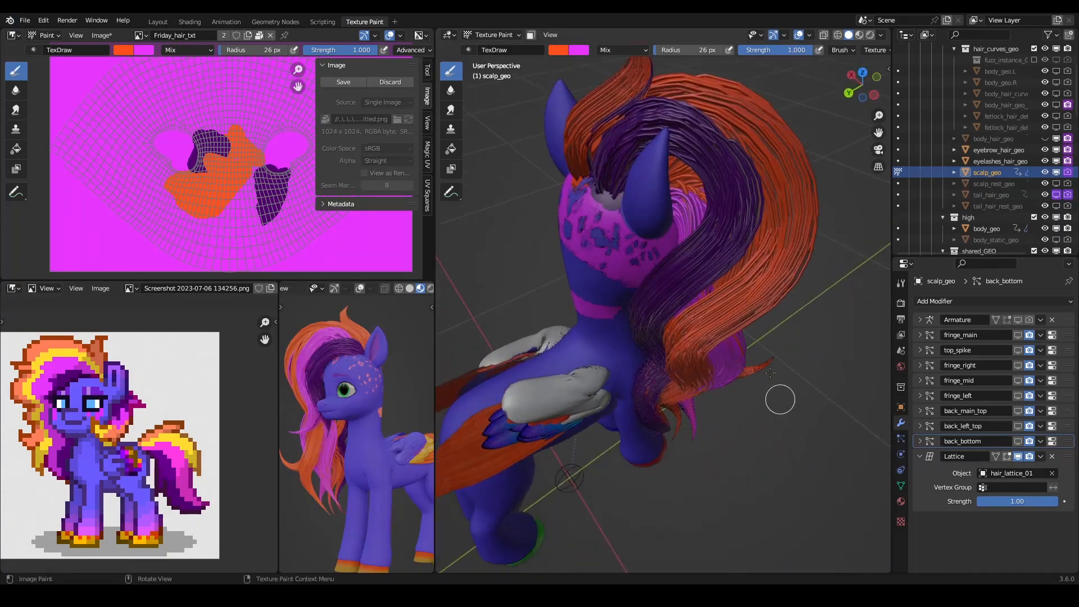
scroll(680, 220, "up", 5)
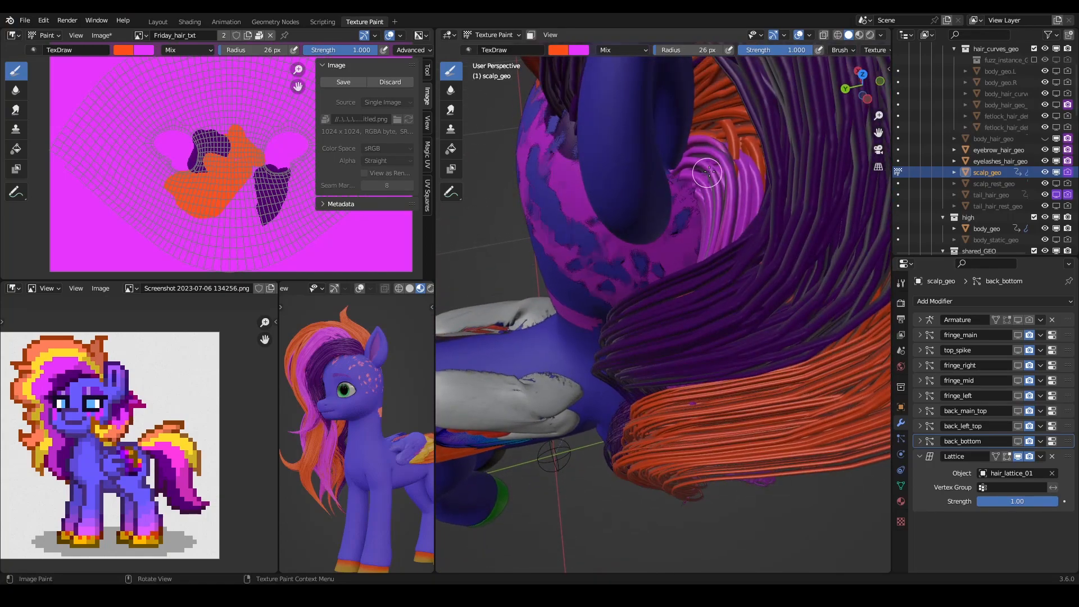
left_click_drag(711, 181, 697, 195)
middle_click_drag(697, 194, 713, 214)
left_click_drag(711, 214, 691, 209)
middle_click_drag(713, 256, 613, 177)
scroll(612, 177, "down", 3)
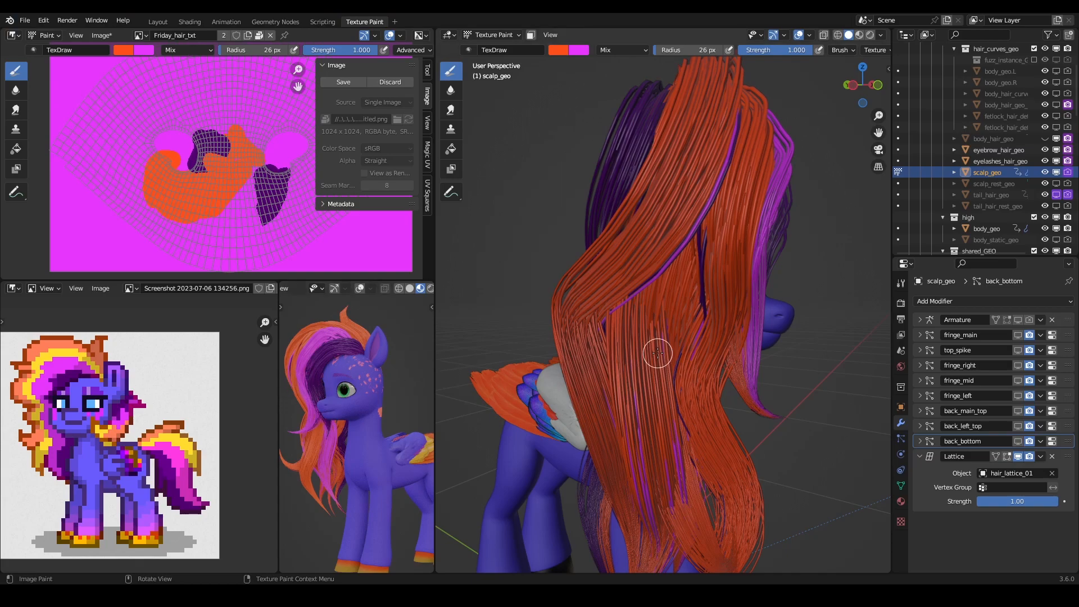
key("ctrl+s")
left_click(106, 35)
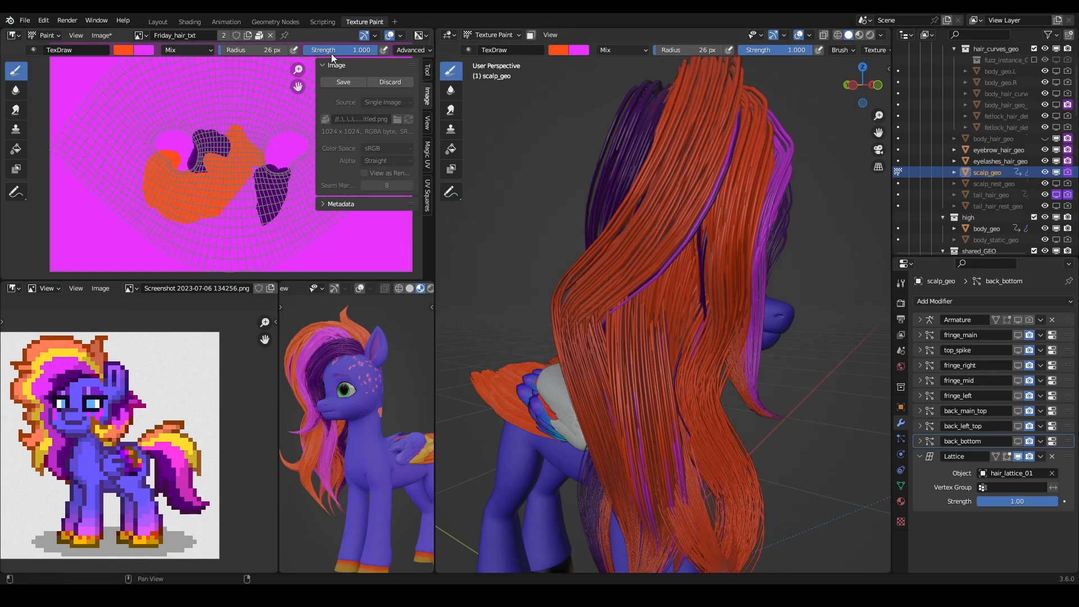
left_click(101, 36)
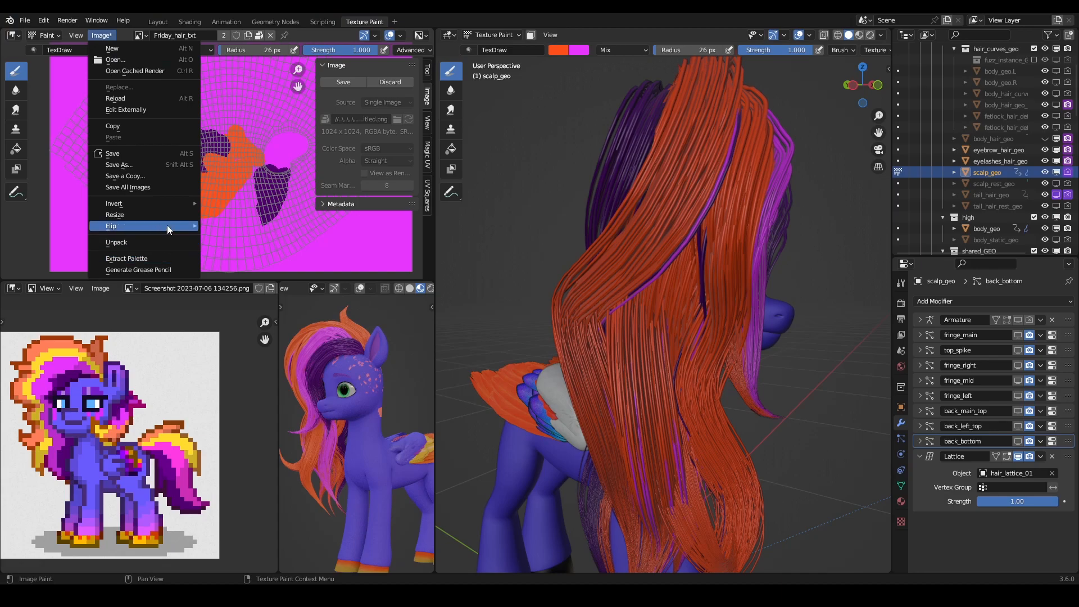
mouse_move(686, 236)
middle_mouse_down()
mouse_move(698, 296)
mouse_move(608, 191)
mouse_move(731, 174)
mouse_move(798, 197)
mouse_move(664, 222)
middle_mouse_up()
scroll(656, 245, "up", 5)
scroll(656, 239, "down", 2)
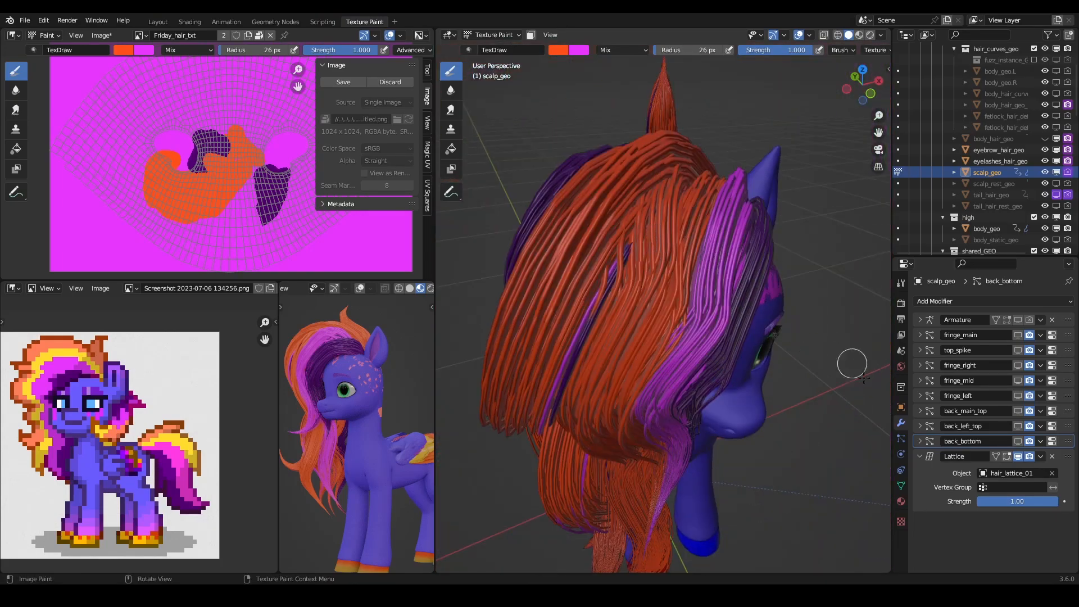
middle_click_drag(750, 305, 680, 227)
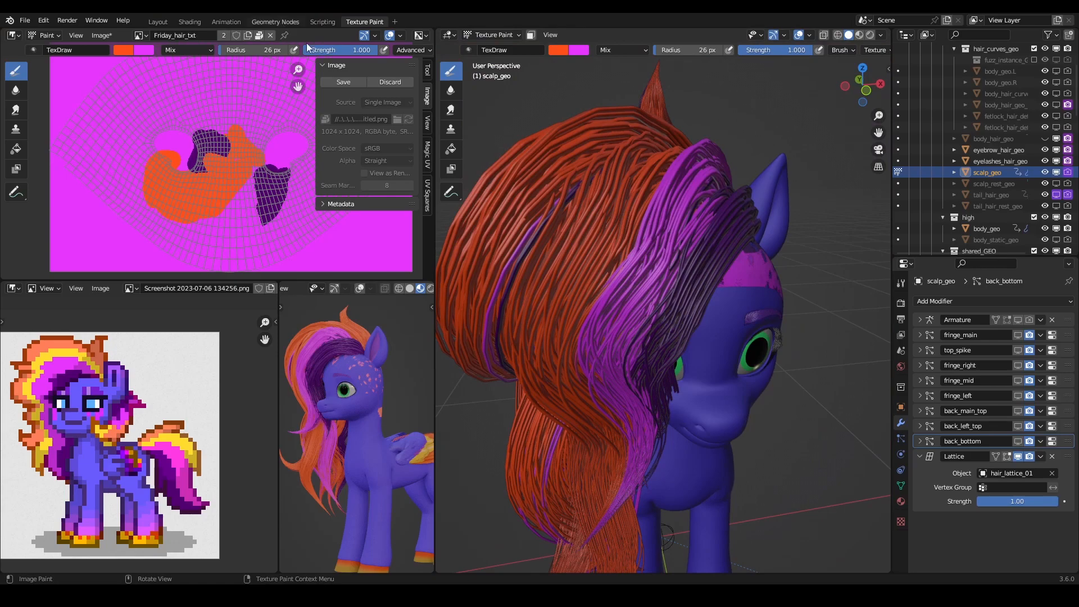
- Switch to the Geometry Nodes workspace, select the fringe hair curve, and bring up its curveToHair_RENDER_Friday_fringe settings
left_click(277, 22)
left_click(561, 146)
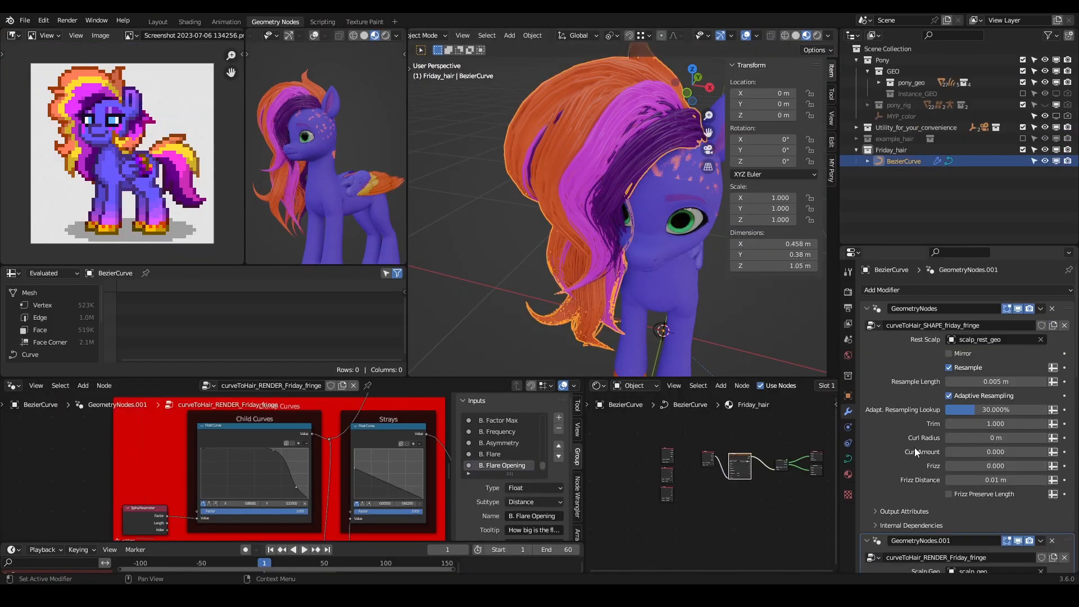
scroll(915, 454, "down", 3)
scroll(917, 469, "down", 3)
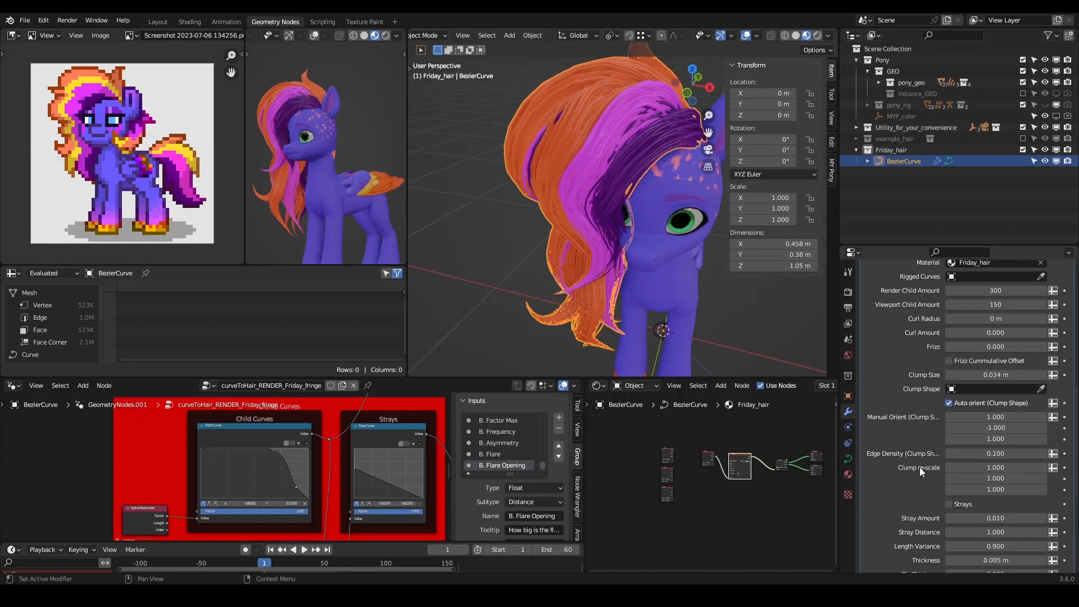
scroll(919, 467, "up", 2)
- Set the fringe's Viewport Child Amount to 1 and inspect the bare guide strands
left_click(986, 348)
type("1")
key("Return")
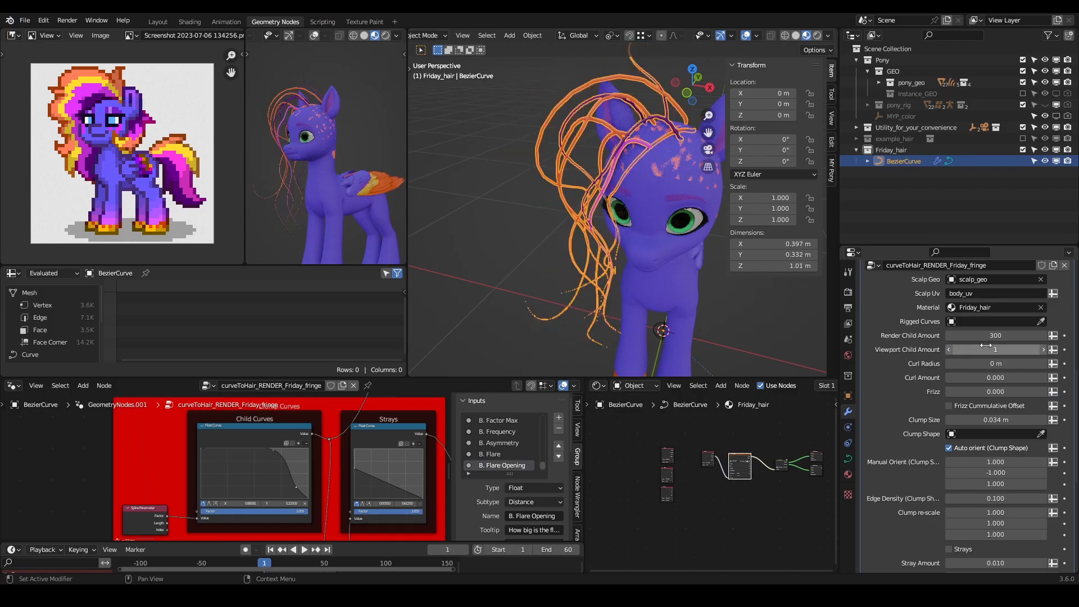
middle_click_drag(650, 141, 568, 129)
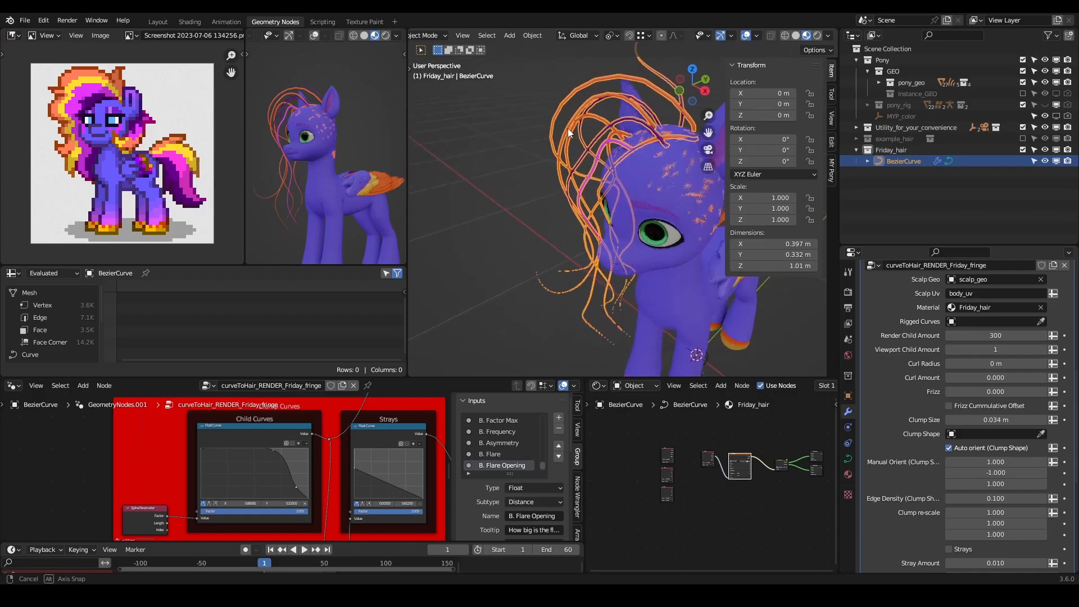
- Set the fringe's Viewport Child Amount to 250
left_click(1002, 349)
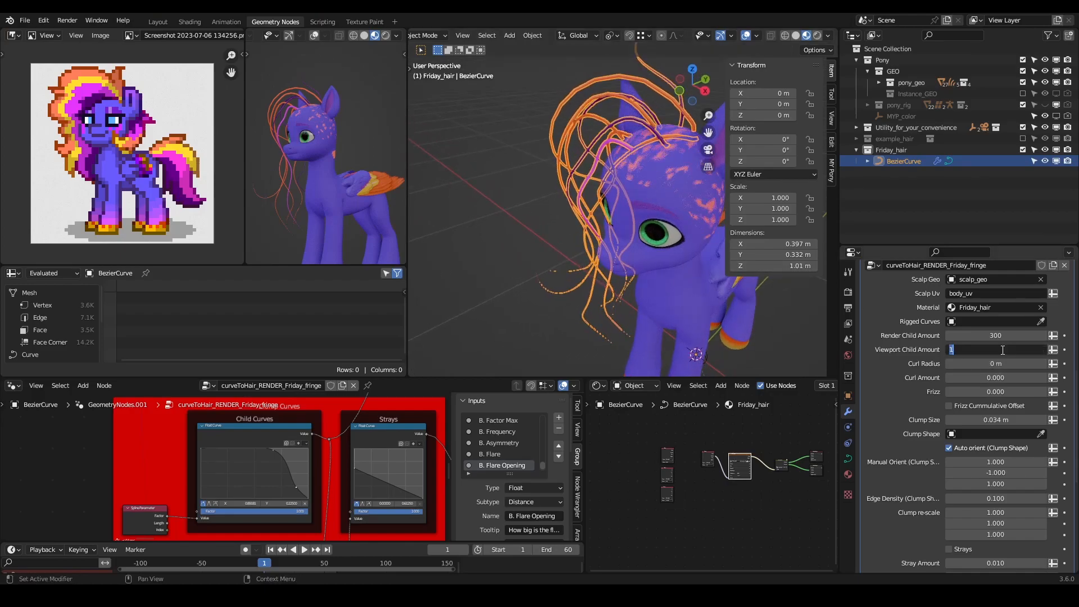
type("250")
key("Return")
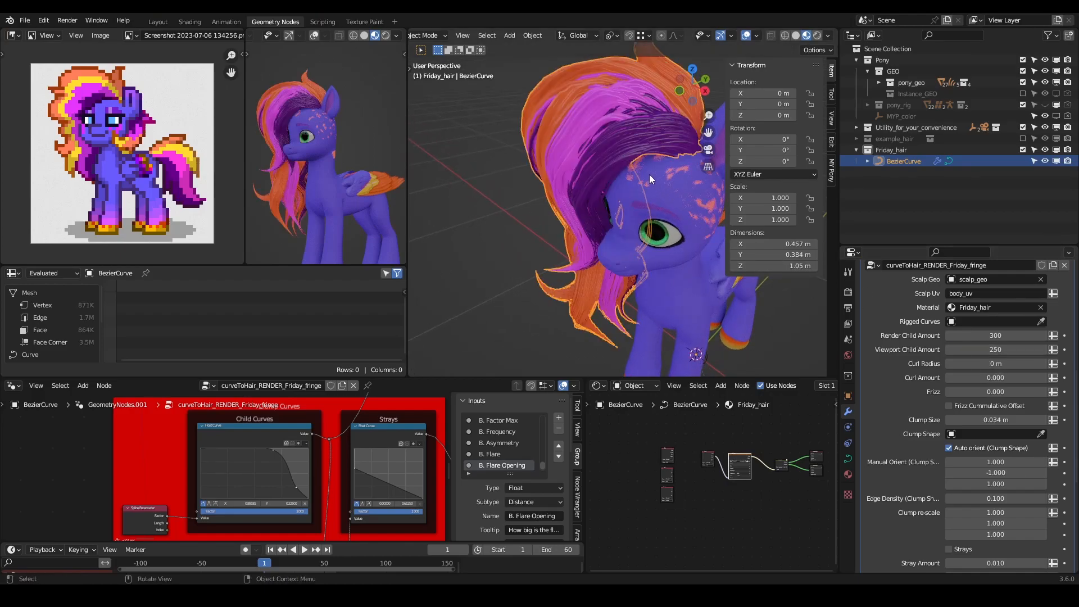
- Set the fringe's hair Thickness to 0.0005 m and inspect the thinned strands at their roots
scroll(903, 400, "down", 10)
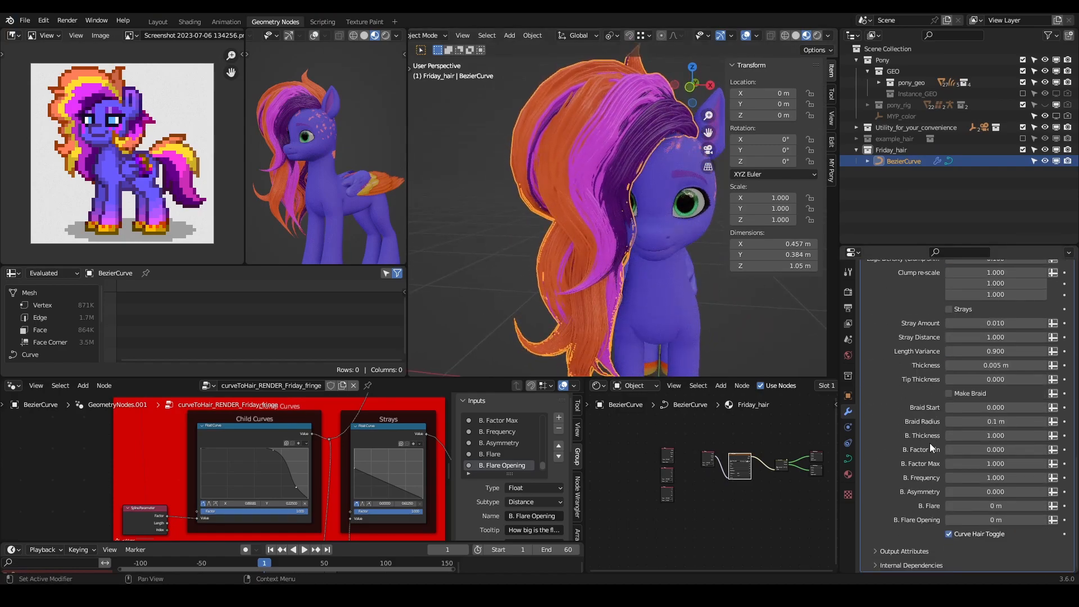
left_click(984, 368)
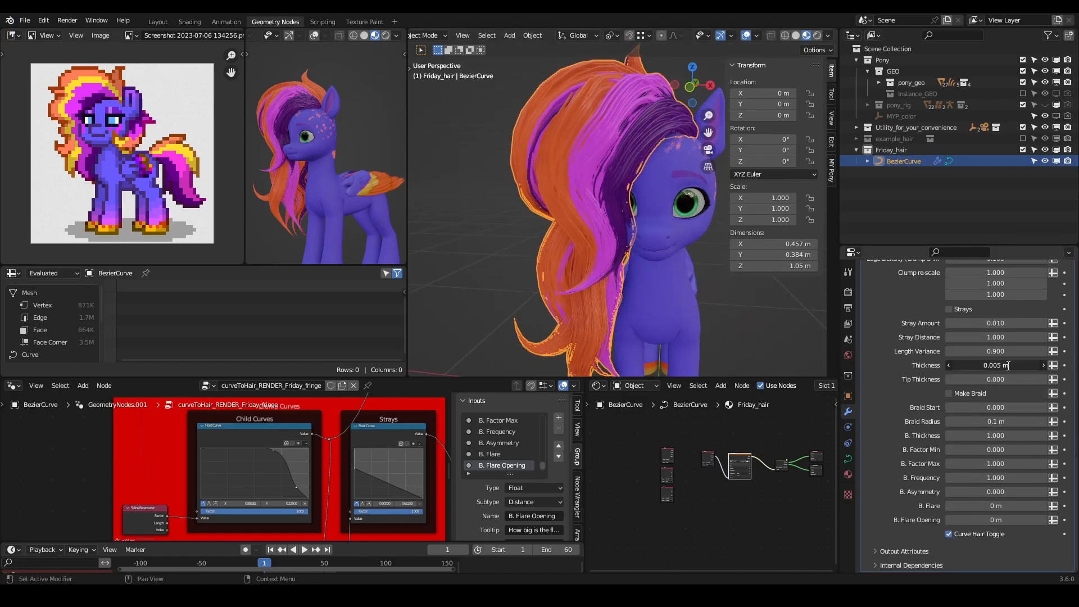
key("Return")
middle_click_drag(646, 148, 631, 225)
scroll(614, 148, "up", 4)
middle_click_drag(613, 148, 595, 246, "shift")
scroll(599, 221, "up", 2)
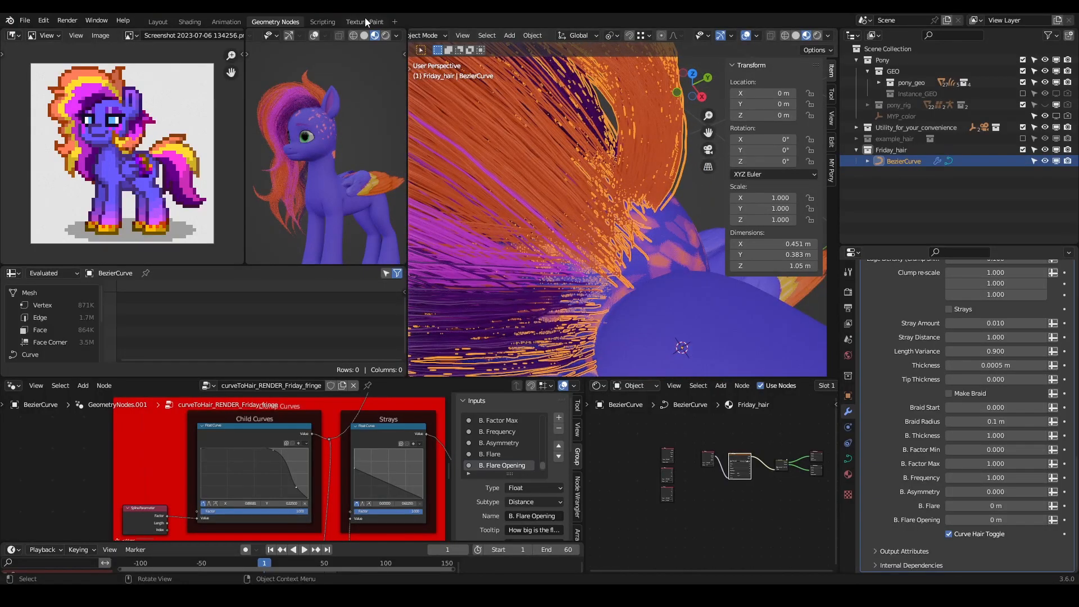
- Switch to the Texture Paint workspace, put scalp_geo in Texture Paint mode with Material Preview shading, and inspect the hair roots
left_click(364, 22)
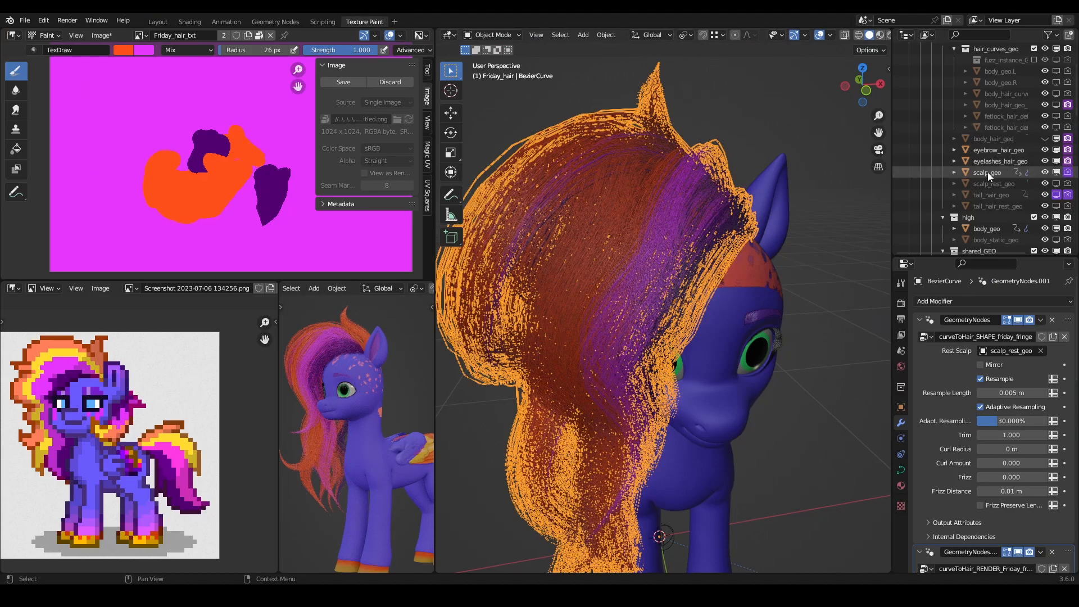
left_click(986, 172)
left_click(486, 36)
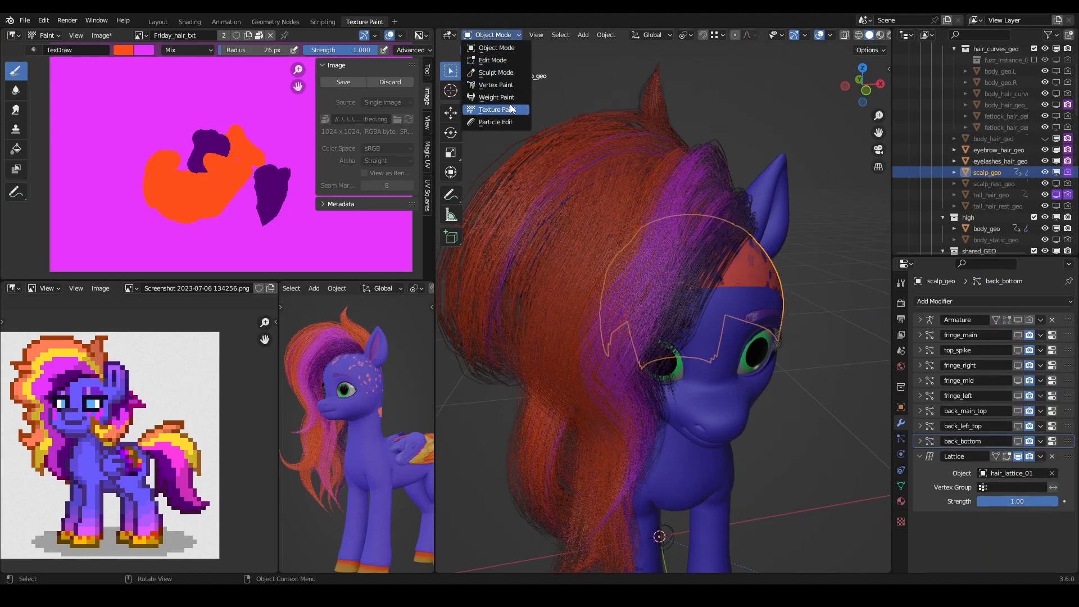
left_click(497, 110)
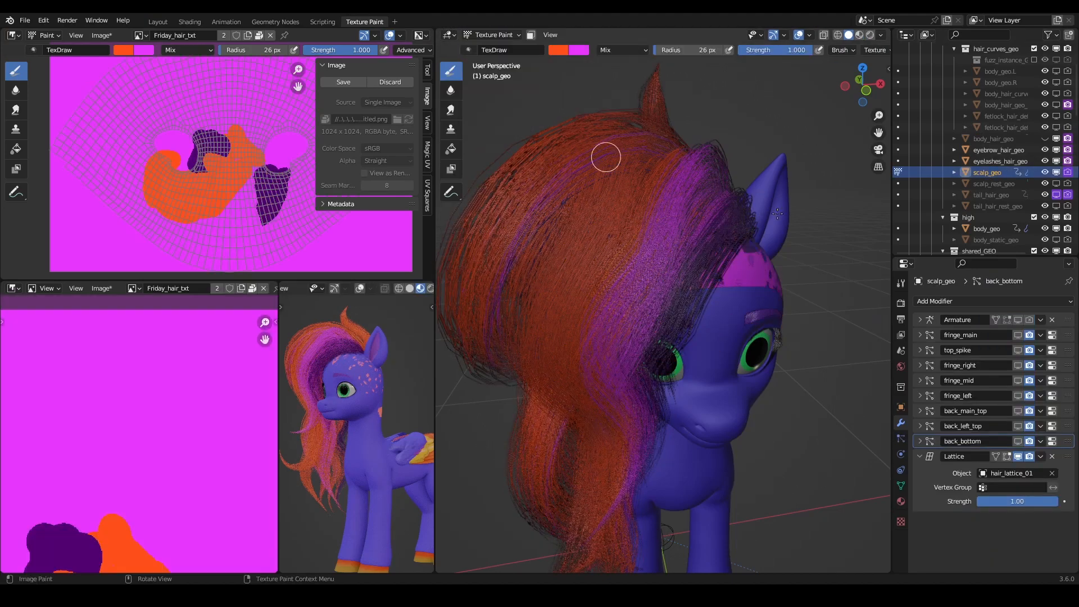
left_click(859, 35)
middle_click_drag(674, 253, 685, 298)
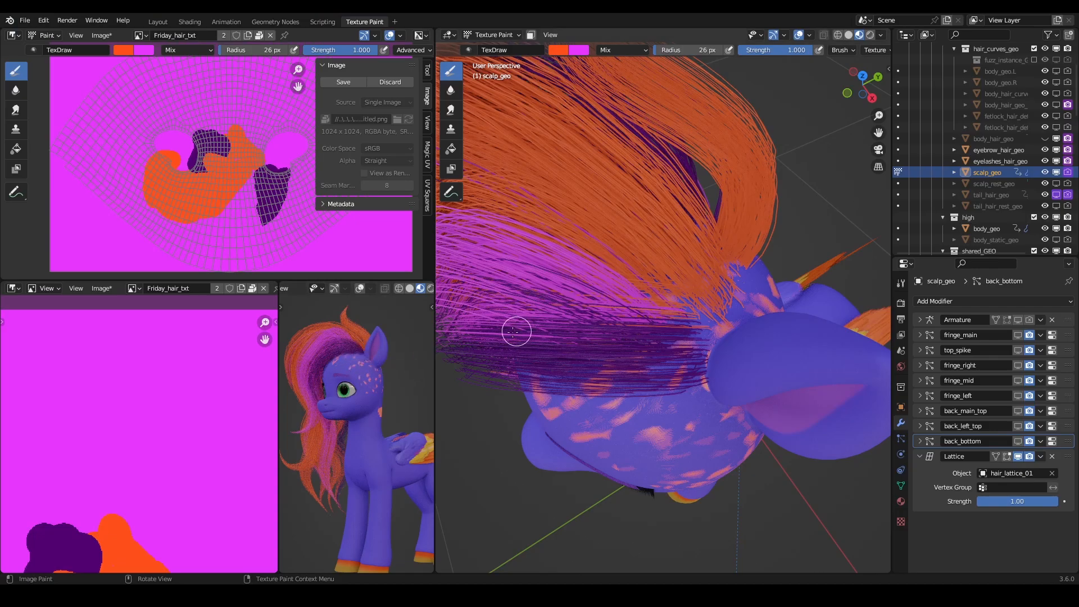
middle_click_drag(703, 368, 759, 291)
scroll(747, 294, "down", 6)
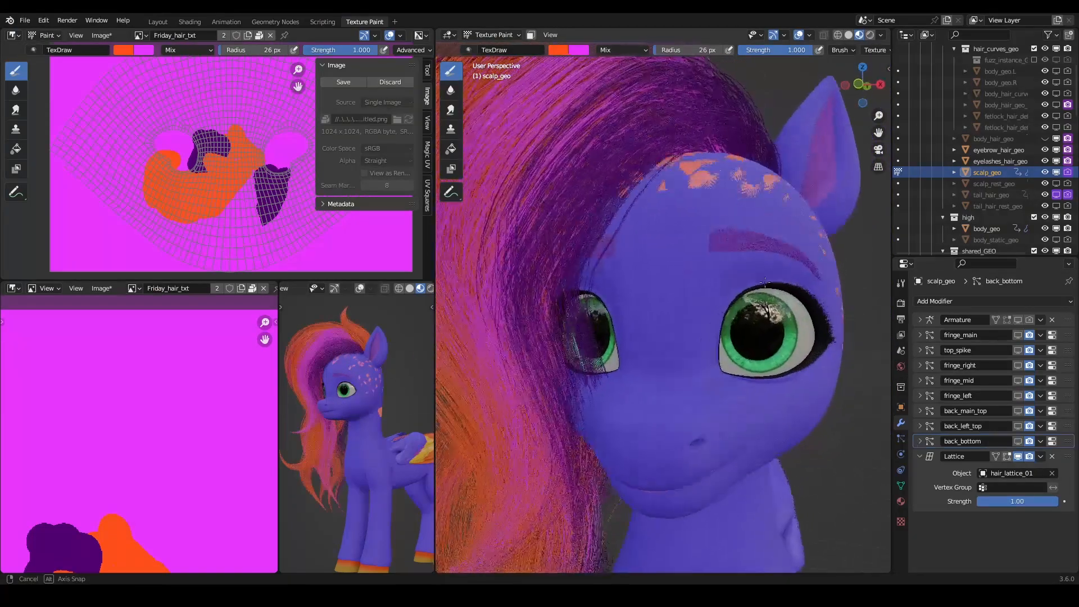
middle_click_drag(695, 319, 675, 315)
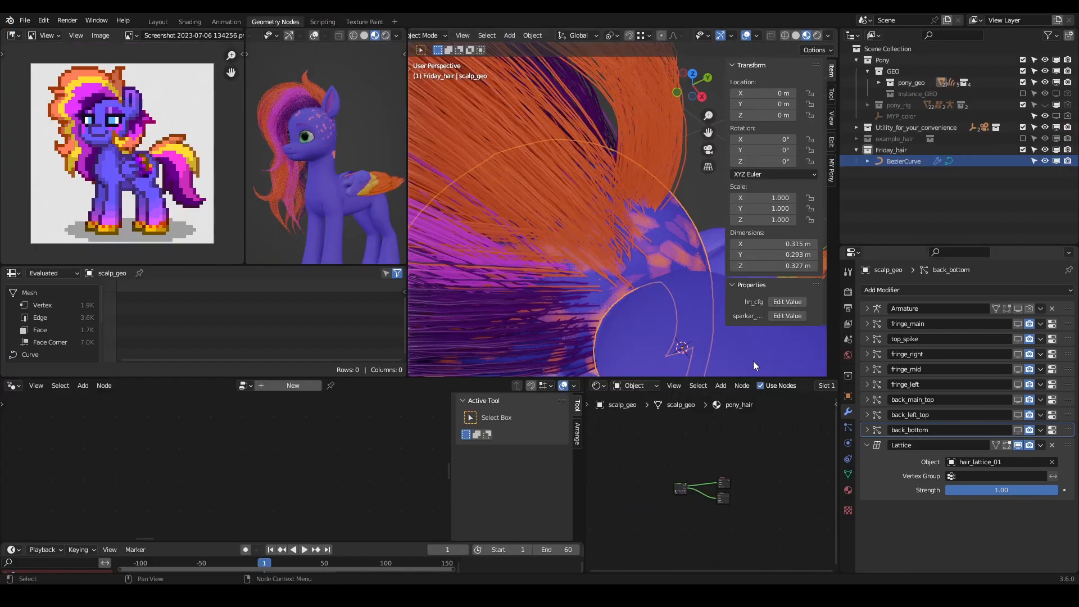
- In the Geometry Nodes workspace, set the fringe's hair Thickness to 0.005 m and save the file
scroll(898, 492, "down", 12)
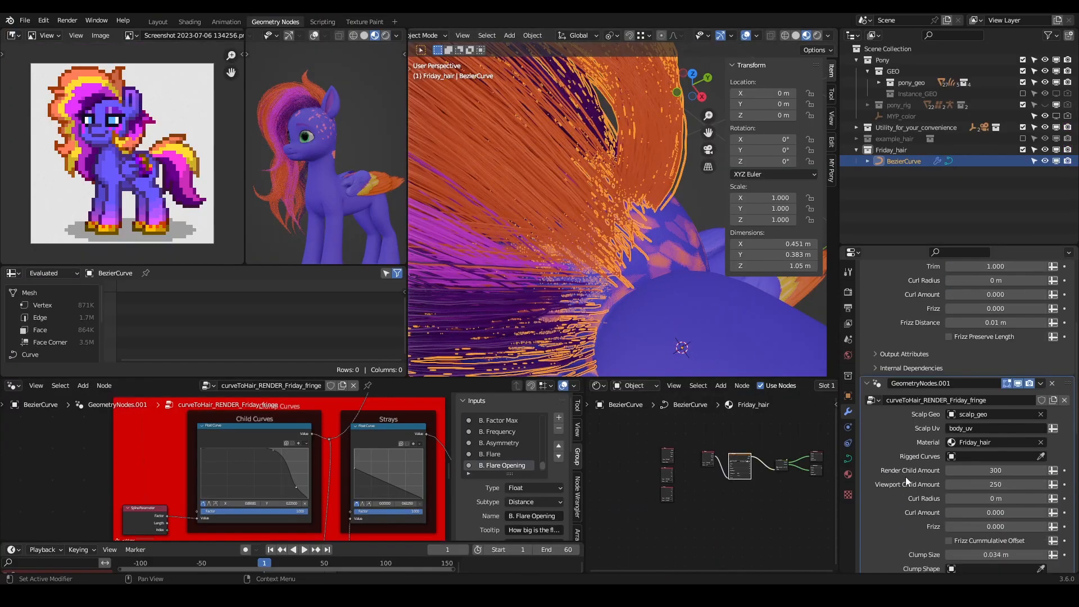
scroll(927, 478, "down", 4)
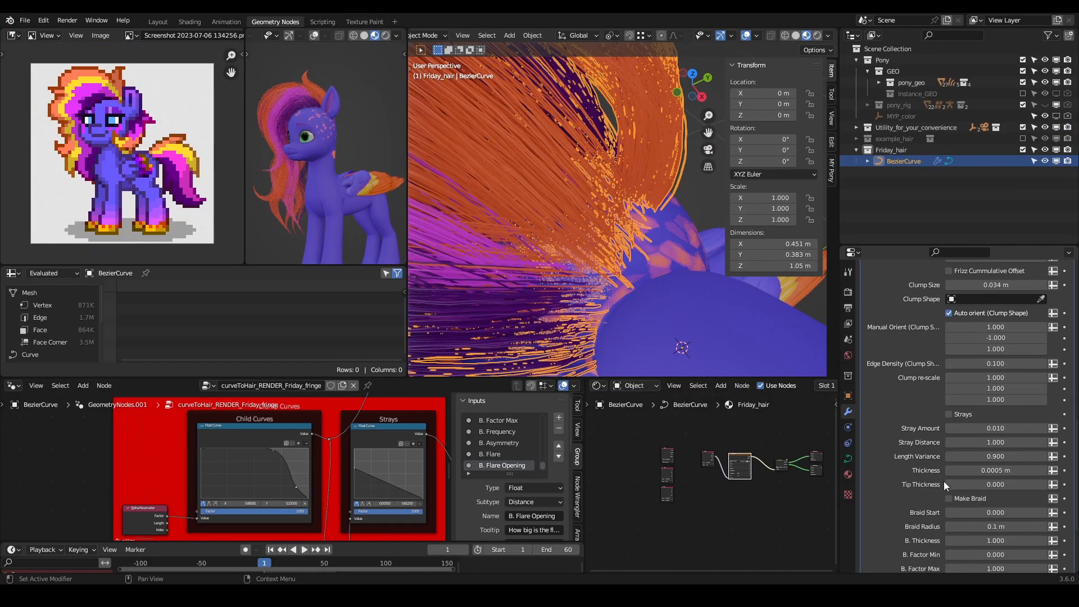
double_click(972, 472)
key("Return")
middle_click_drag(452, 166, 578, 270)
scroll(544, 262, "up", 3)
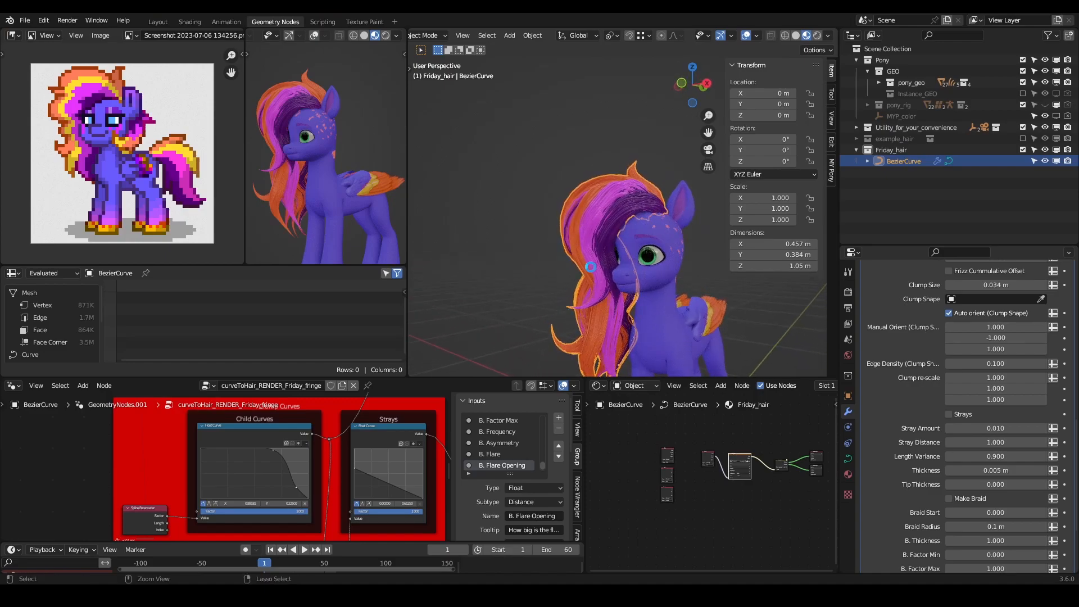
key("ctrl+s")
middle_click_drag(617, 232, 629, 178)
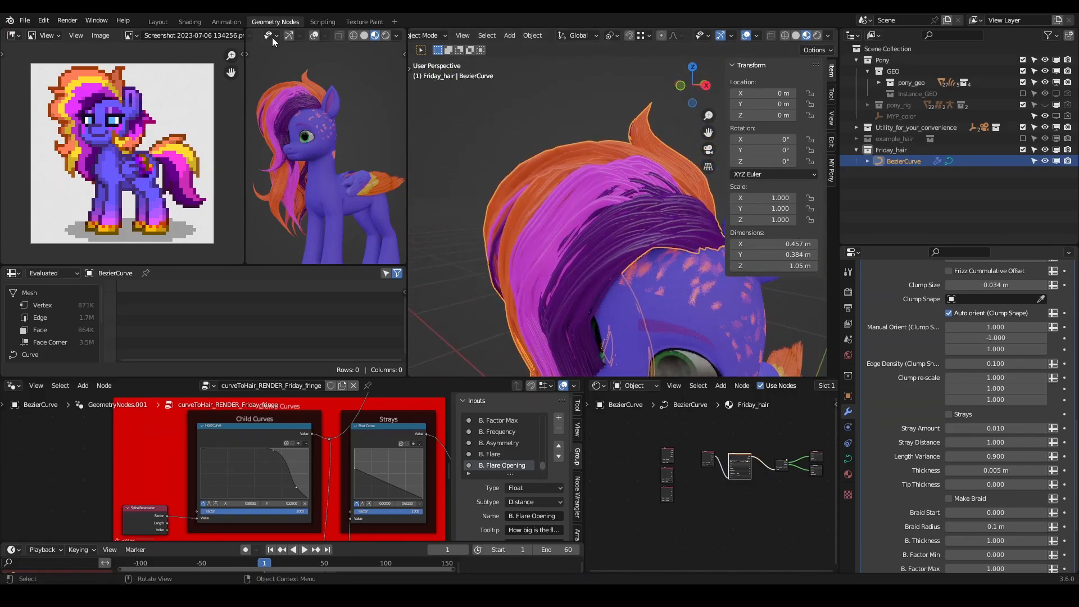
- Return to the Texture Paint workspace and put scalp_geo in Texture Paint mode
left_click(360, 21)
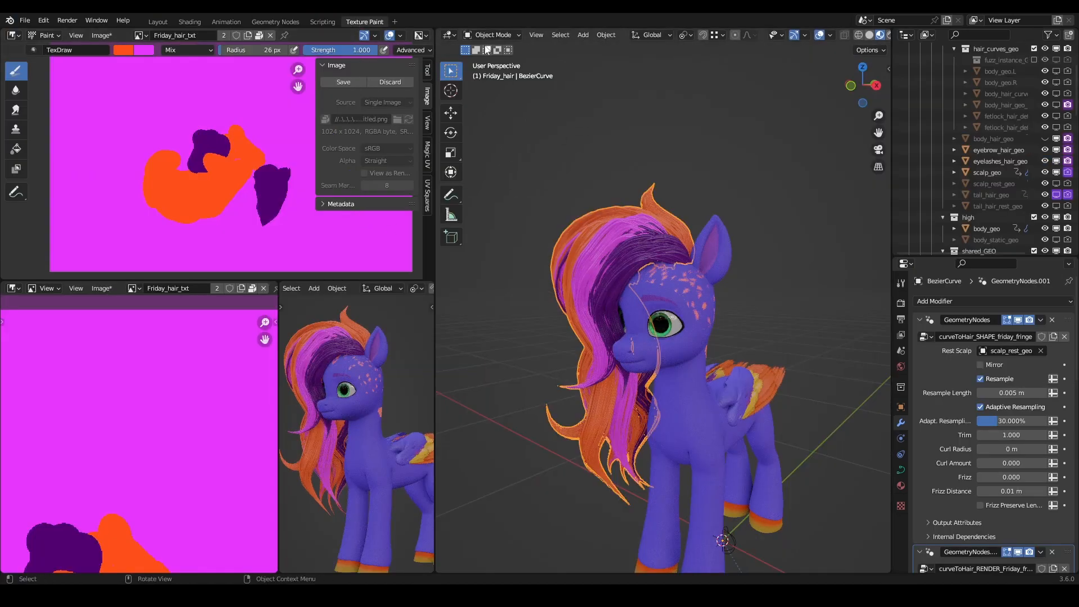
left_click(984, 172)
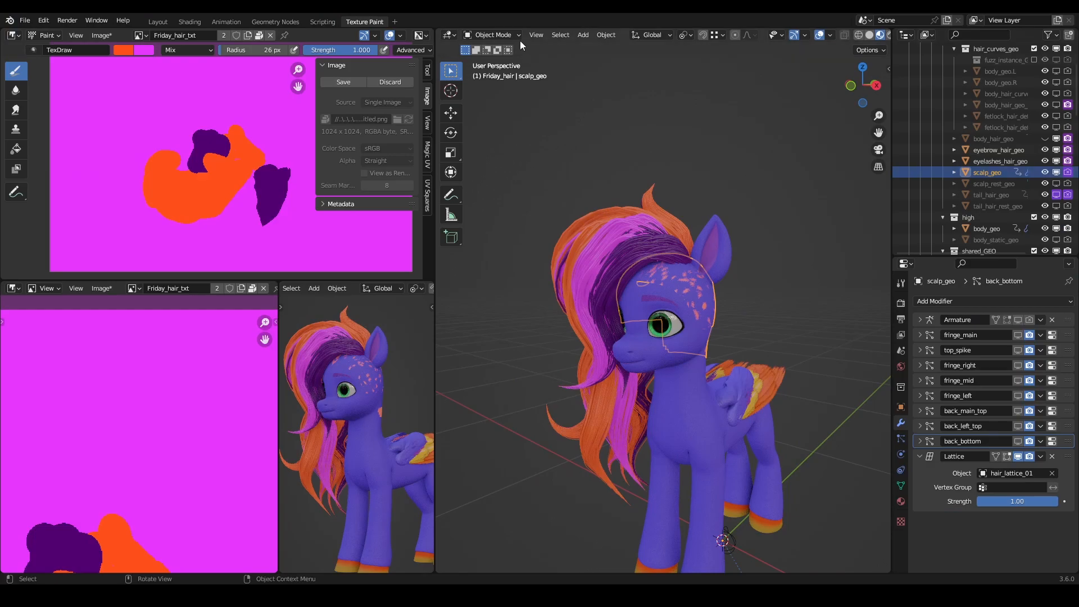
left_click(506, 35)
left_click(489, 108)
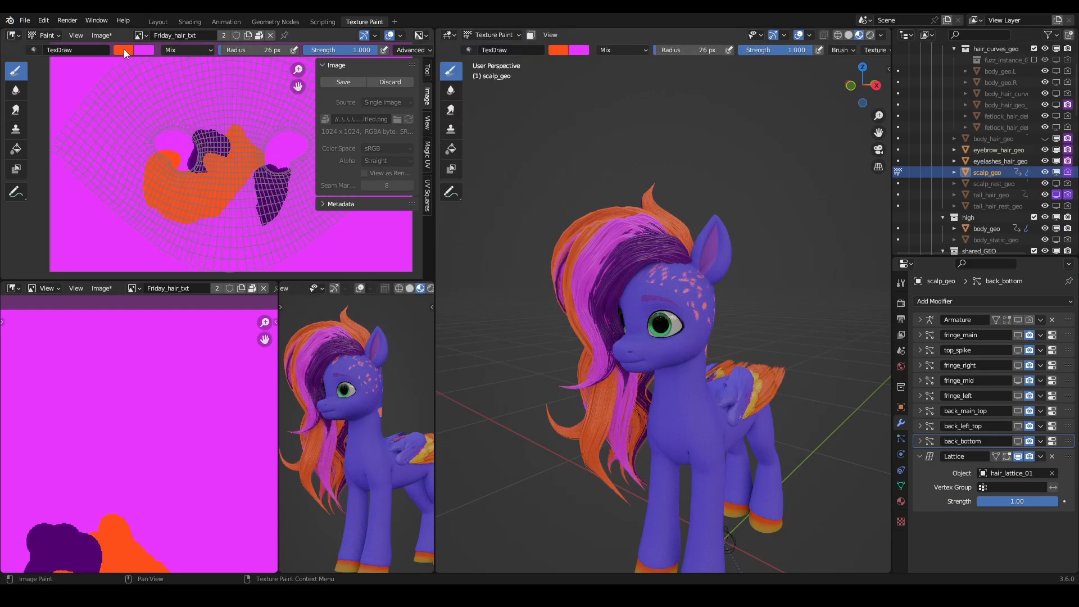
- Show the reference image Screenshot 2023-07-06 134256.png in the lower image editor and center the pony in it
left_click(132, 287)
scroll(180, 400, "down", 5)
scroll(181, 396, "down", 1)
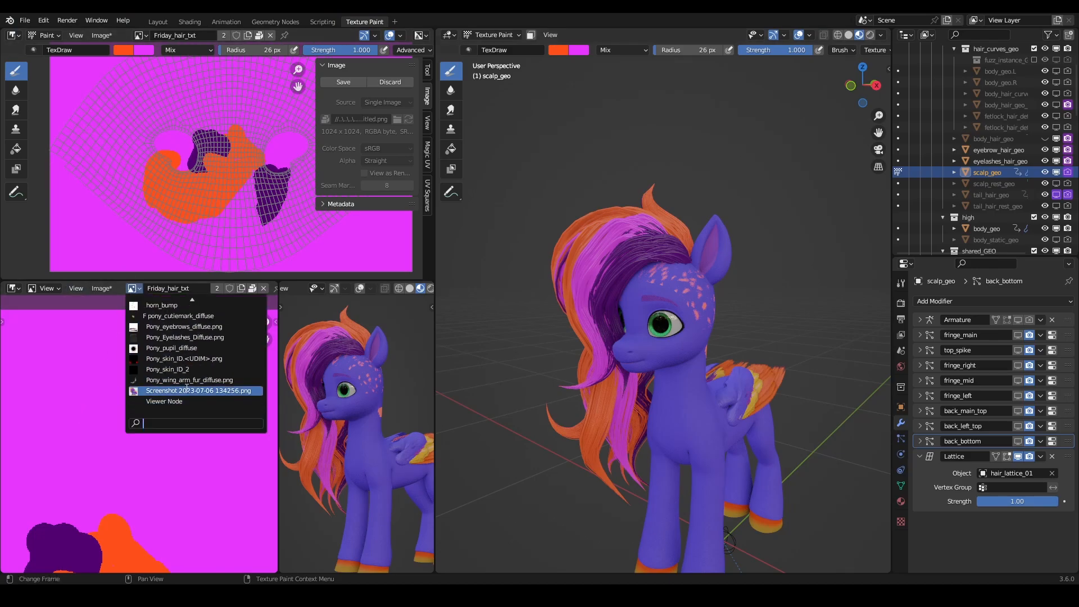
left_click(185, 395)
scroll(254, 292, "down", 5)
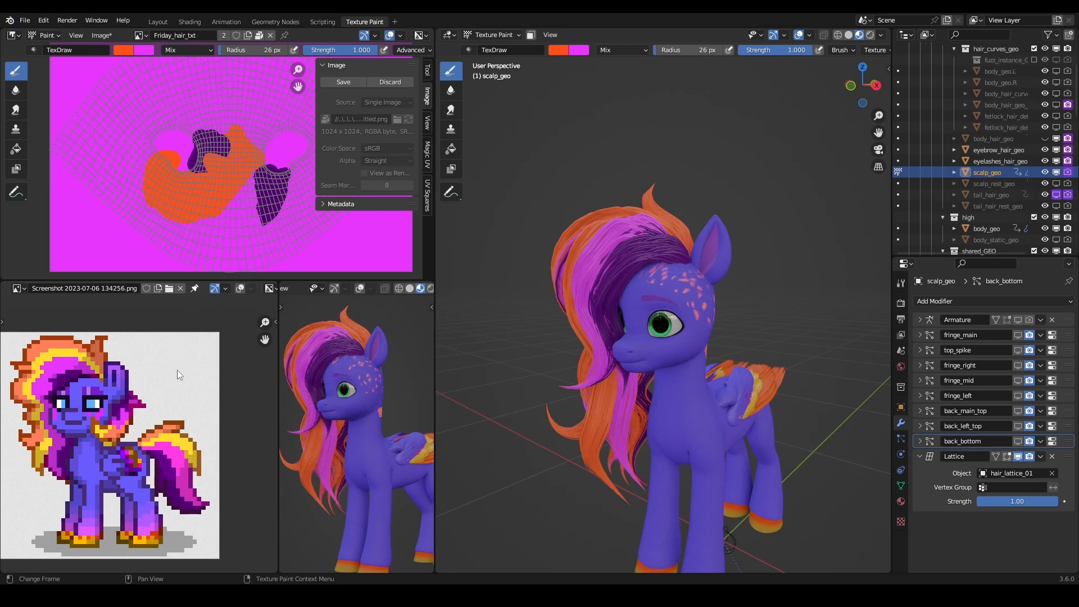
middle_click_drag(176, 368, 218, 355)
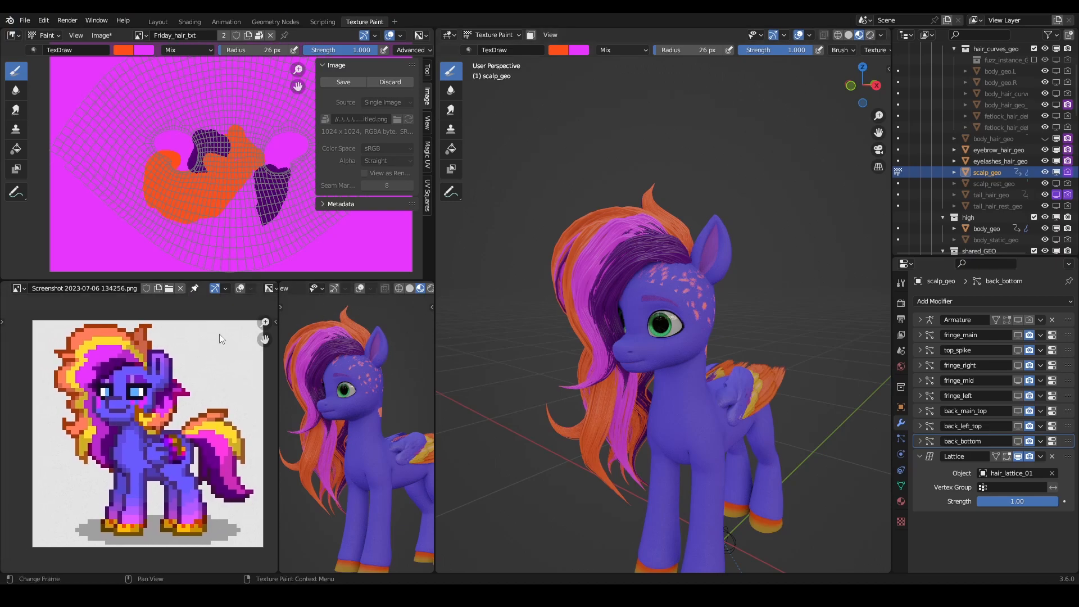
- Swap the brush colors and replace the magenta with yellow sampled from the reference pony's mane
left_click(123, 49)
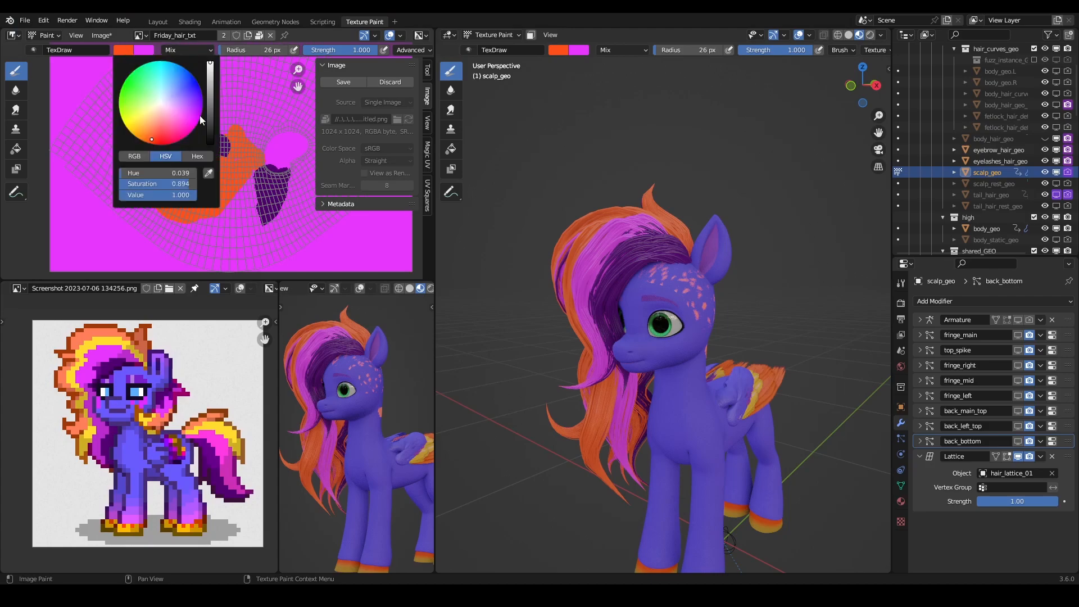
key("x")
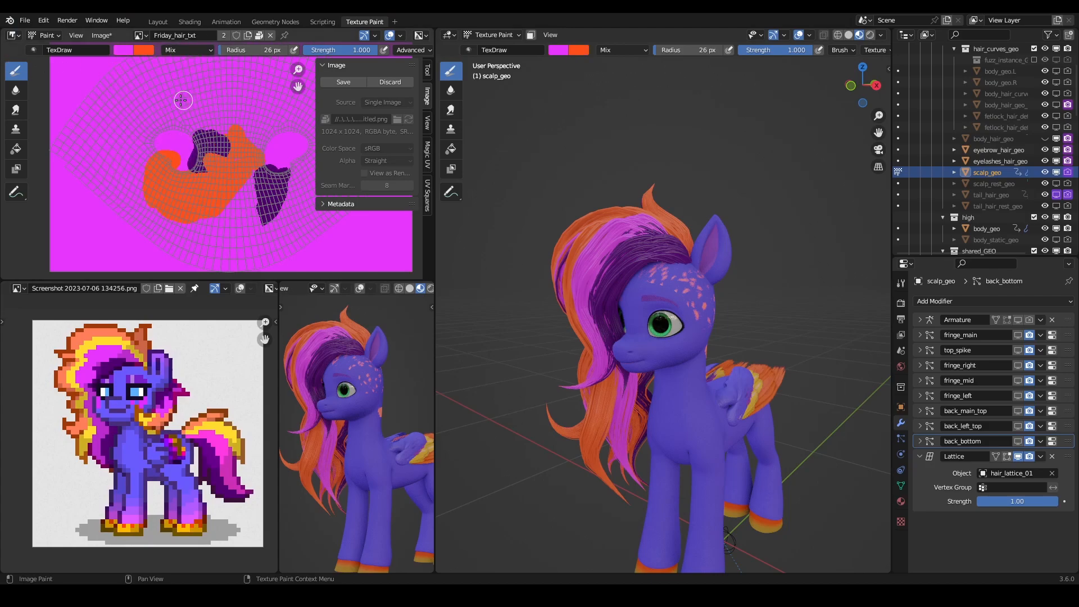
left_click(120, 49)
left_click(211, 174)
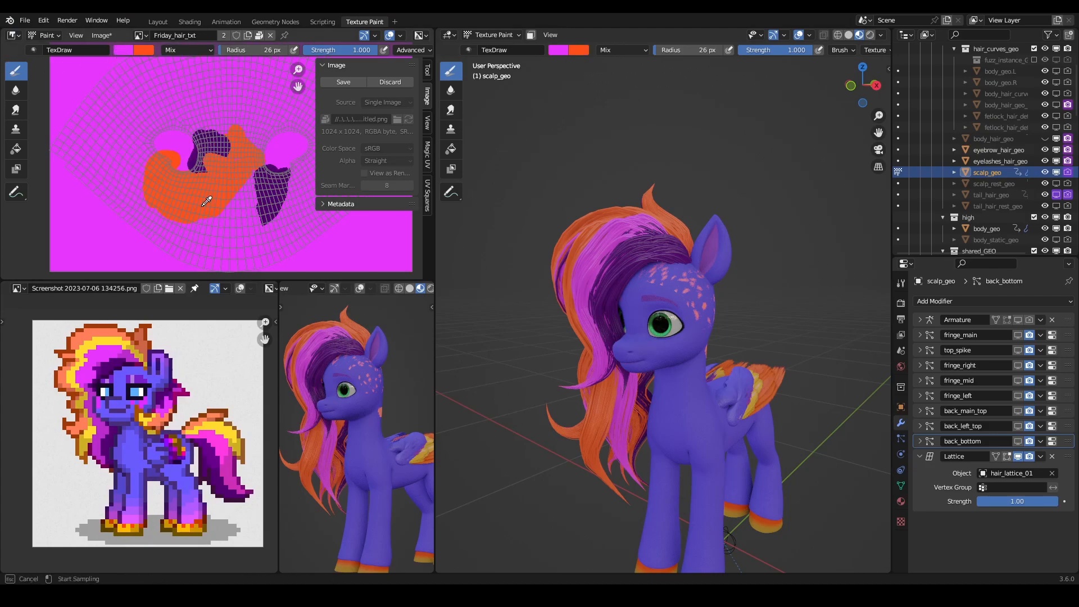
left_click(84, 347)
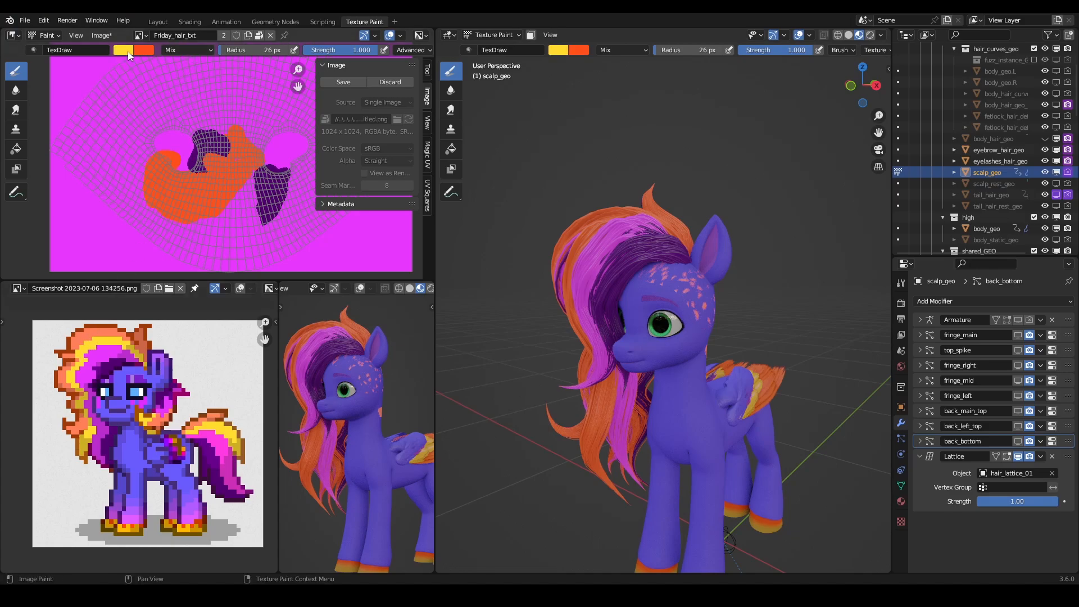
- Reduce the paint brush radius to 11 px for the yellow streak
middle_click_drag(575, 233, 624, 276)
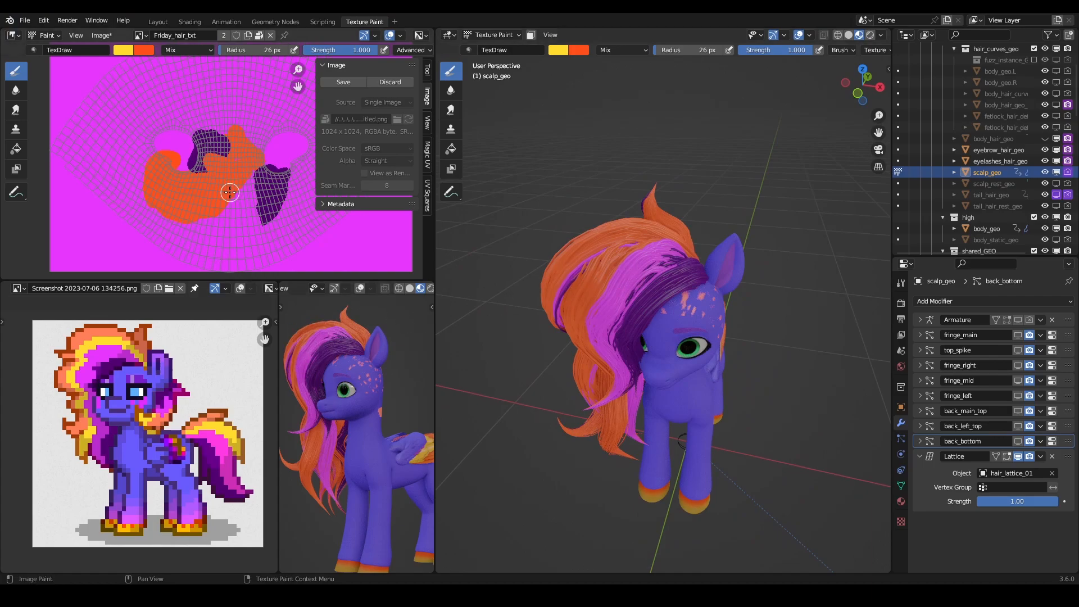
key("f")
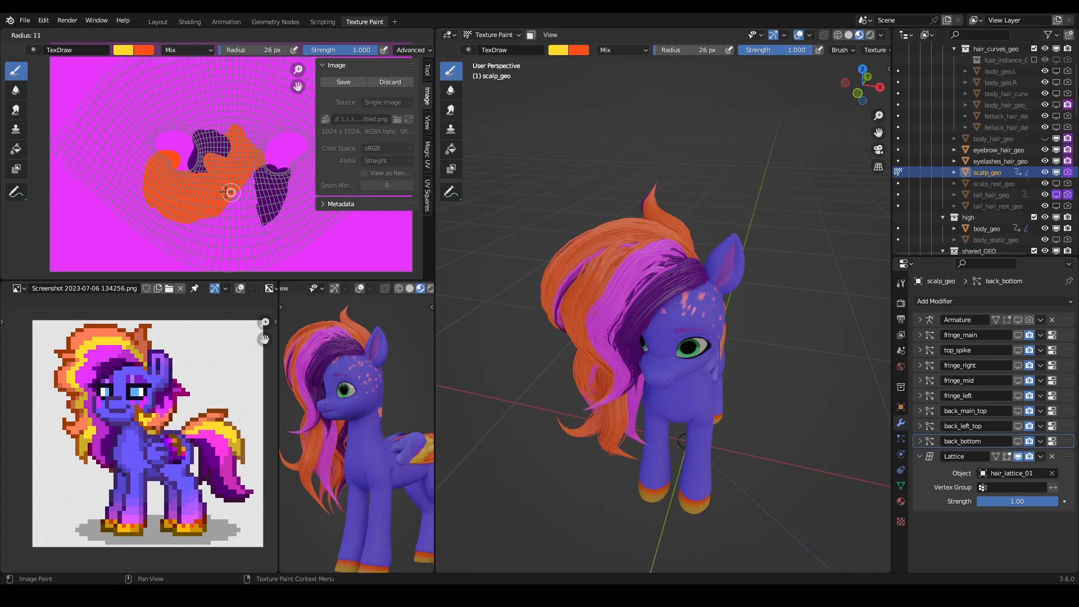
left_click(228, 191)
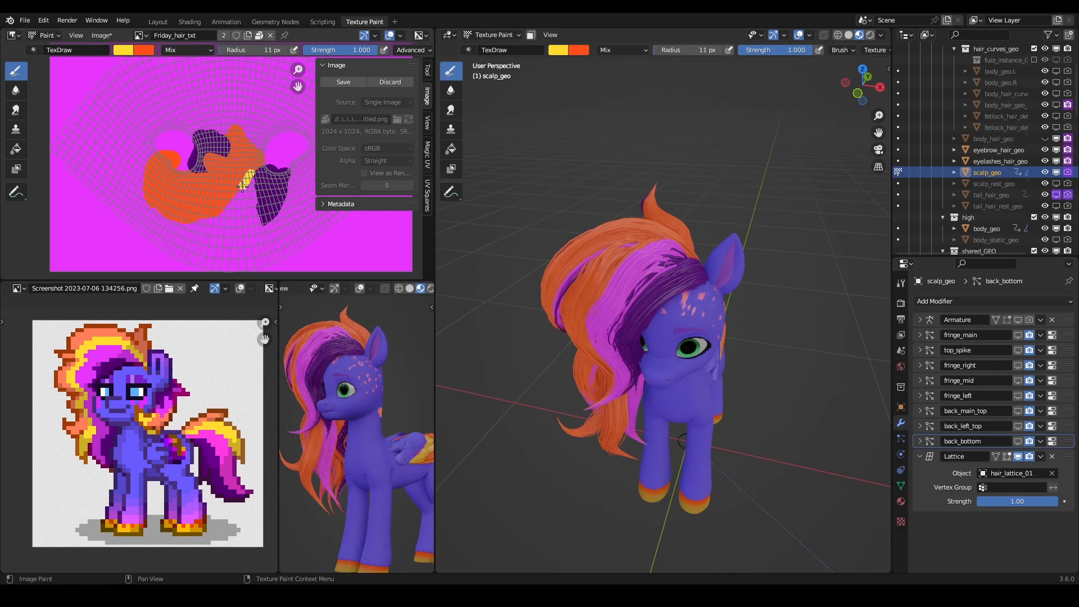
- Try painting a long yellow band along the lower edge of the orange patch in Friday_hair_txt, and undo it
left_click_drag(184, 220, 180, 220)
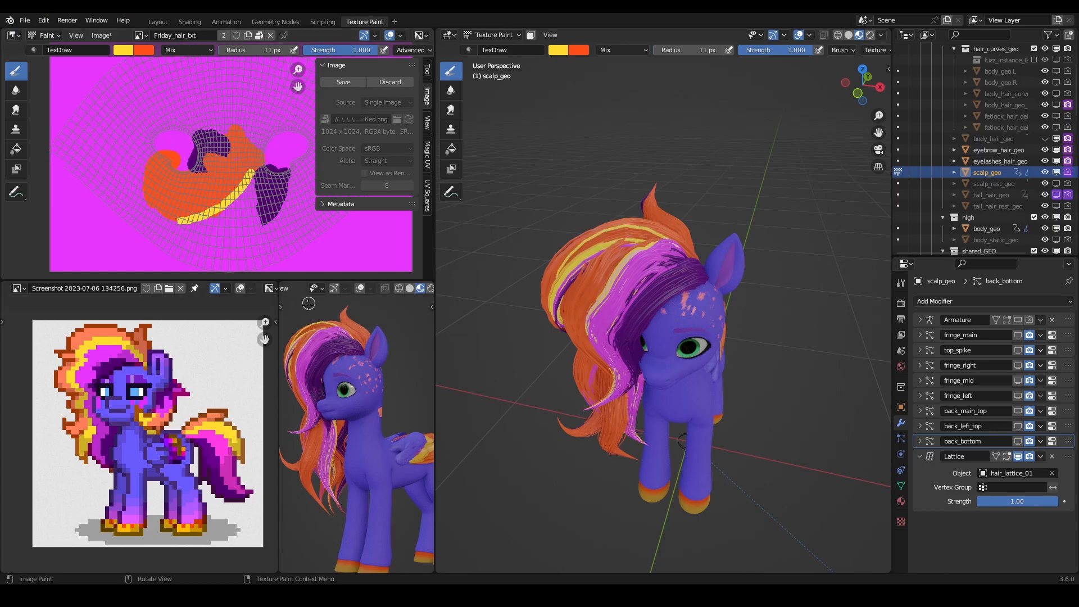
key("ctrl+z")
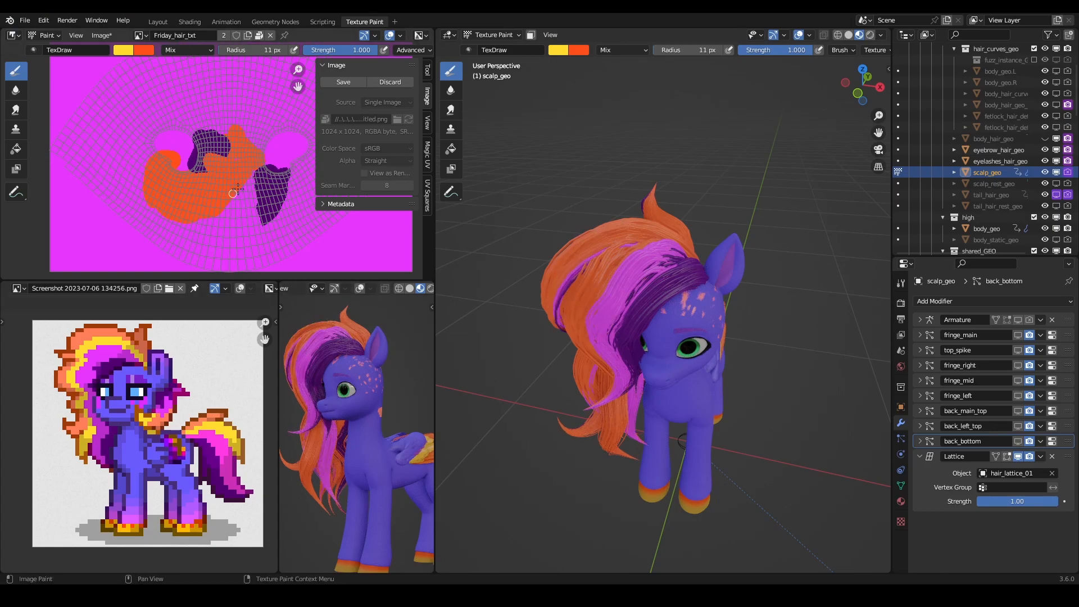
- Paint a short yellow band on the orange patch's edge beside the tapered dark purple patch, and check the mane against the reference
left_click_drag(258, 164, 243, 184)
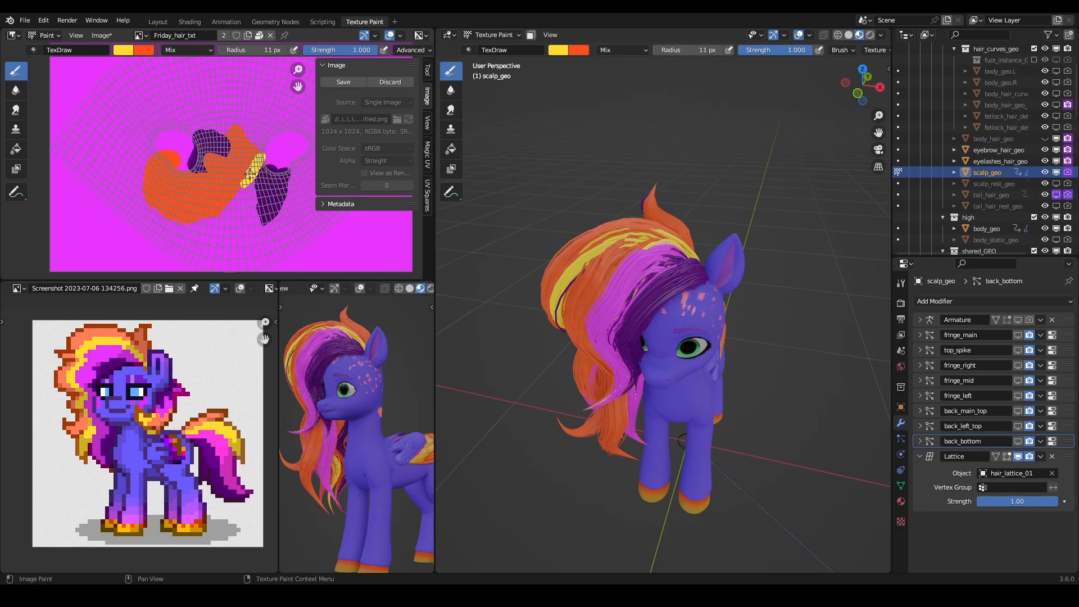
middle_click_drag(562, 202, 598, 198)
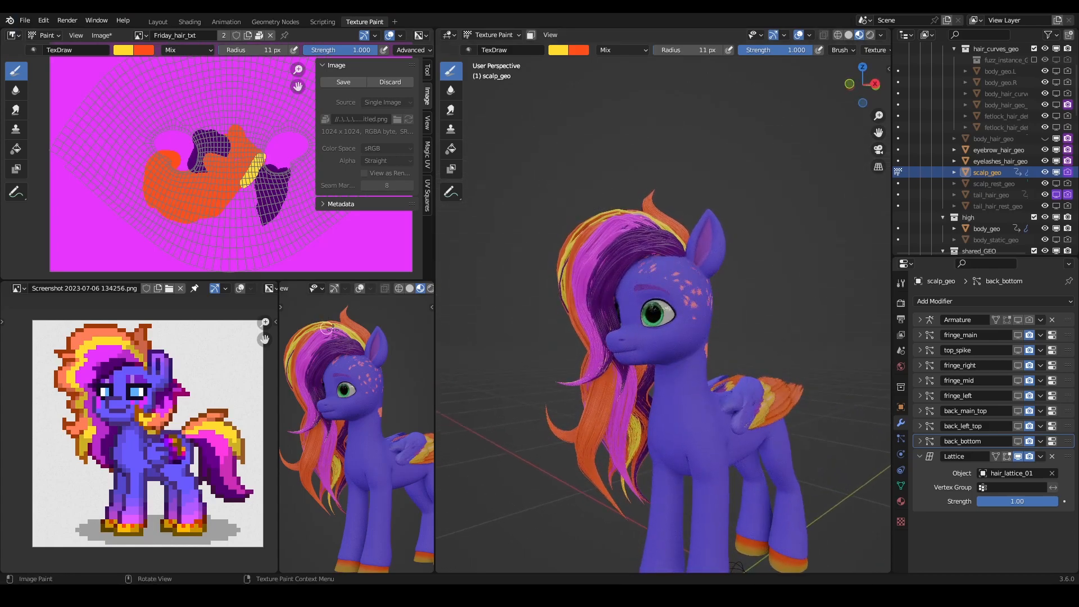
middle_click_drag(326, 329, 359, 393)
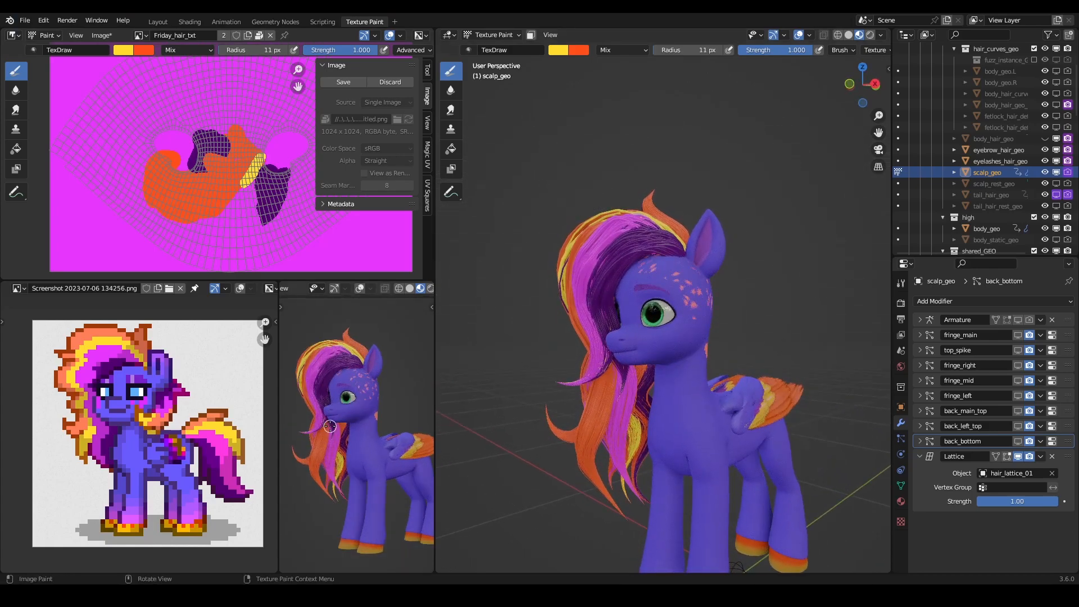
- Try painting yellow over the magenta roots between the yellow and dark purple locks near the ear, and undo the stroke
mouse_move(563, 226)
middle_mouse_down()
mouse_move(629, 248)
mouse_move(670, 344)
mouse_move(687, 348)
mouse_move(677, 349)
middle_mouse_up()
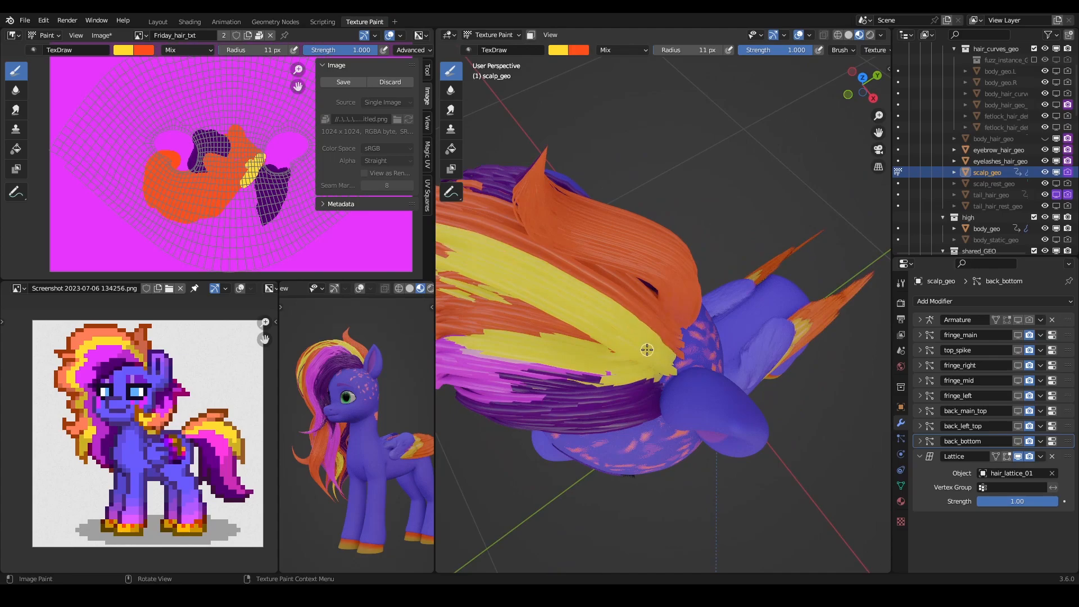
middle_click_drag(647, 349, 572, 322)
key("alt+z")
middle_click_drag(667, 307, 667, 344)
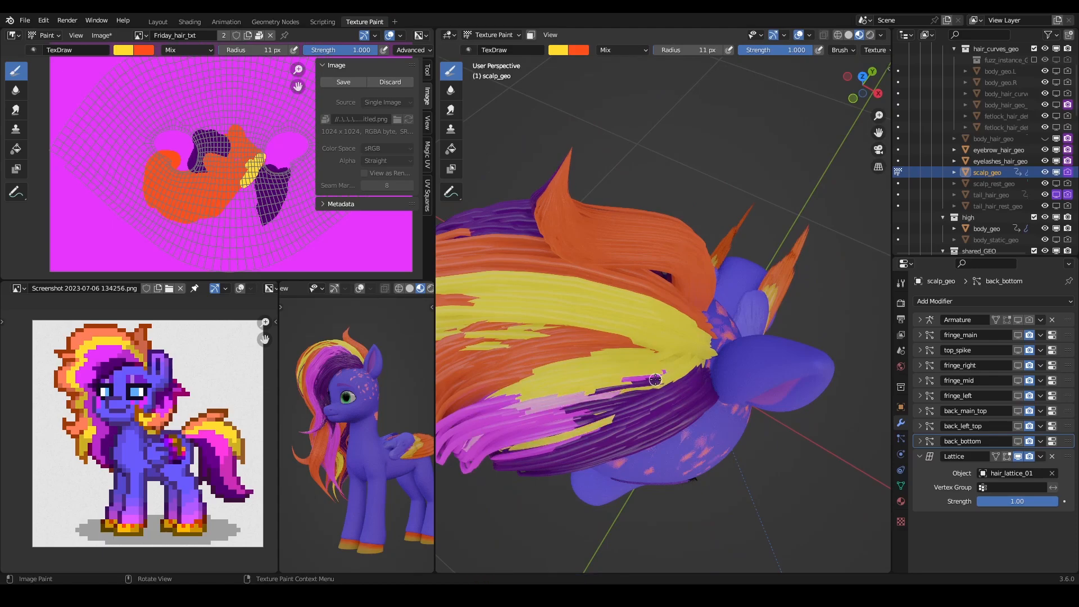
key("ctrl+z")
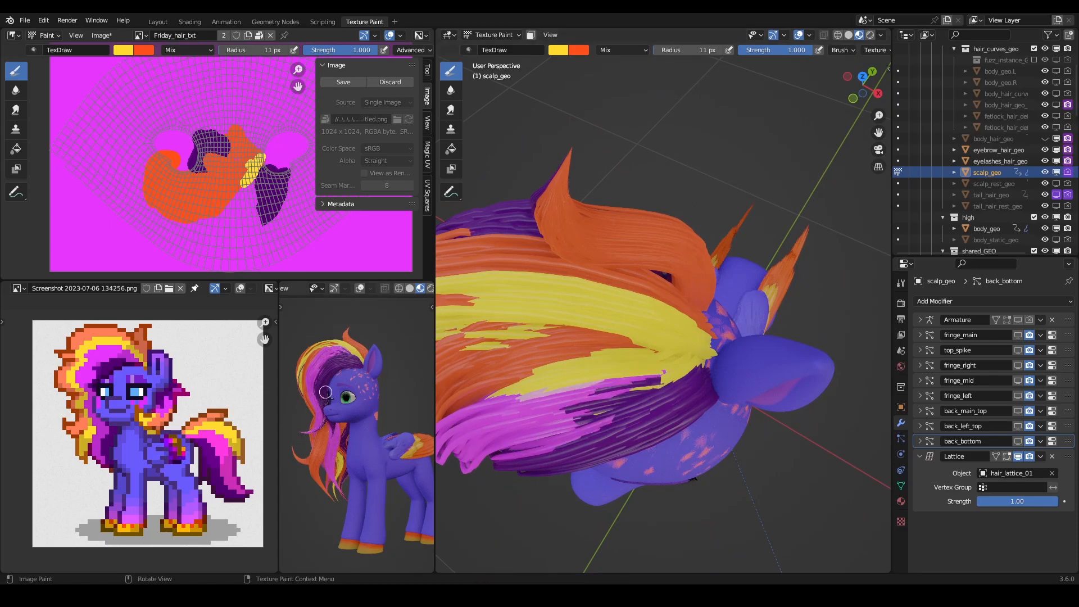
- Inspect the yellow, magenta and purple locks of the mane around the ear, forehead and fringe
mouse_move(605, 334)
middle_mouse_down()
mouse_move(651, 243)
mouse_move(640, 337)
mouse_move(638, 312)
mouse_move(669, 253)
mouse_move(689, 287)
mouse_move(682, 277)
mouse_move(699, 270)
mouse_move(720, 223)
middle_mouse_up()
scroll(696, 279, "up", 5)
middle_click_drag(745, 332, 682, 281)
scroll(691, 320, "down", 5)
middle_click_drag(528, 275, 600, 273)
scroll(600, 275, "up", 4)
mouse_move(611, 315)
middle_mouse_down()
mouse_move(624, 326)
mouse_move(596, 290)
middle_mouse_up()
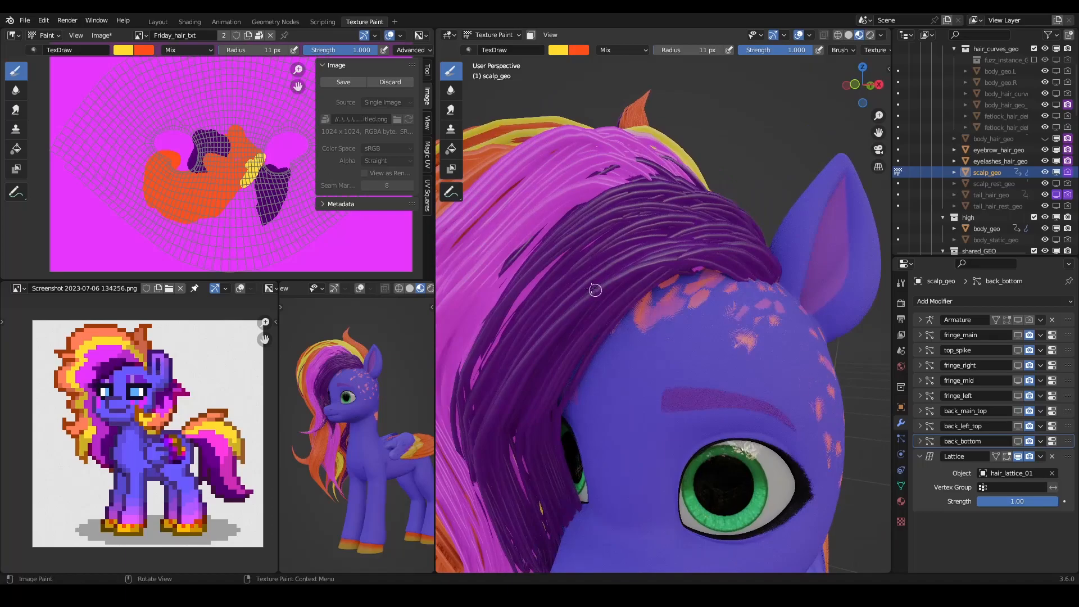
- Review the painted mane's colour bands from the front and side, and save the file
scroll(562, 208, "down", 4)
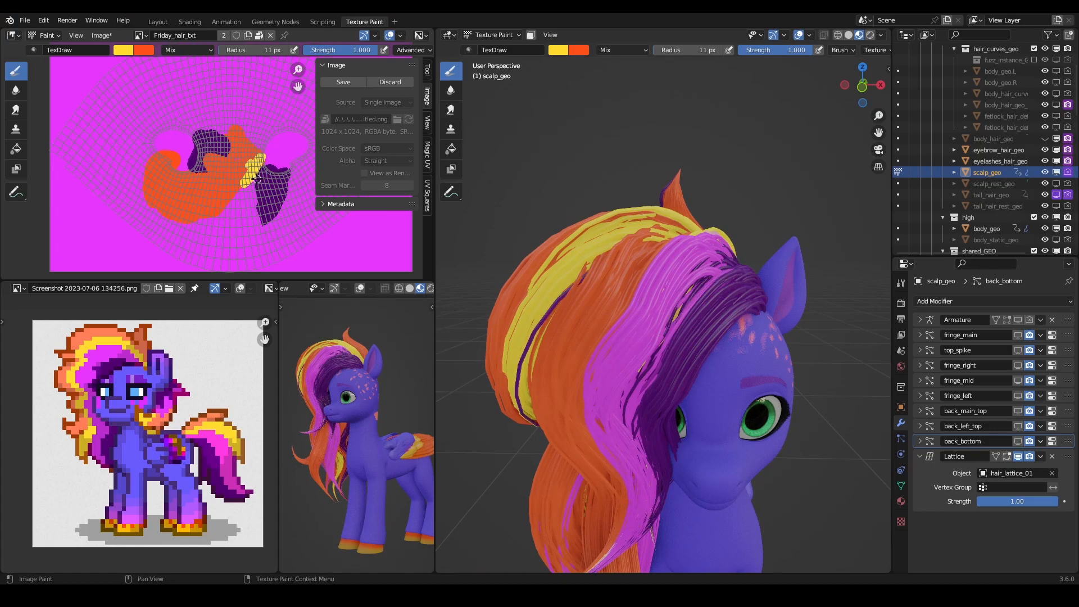
mouse_move(677, 258)
middle_mouse_down()
mouse_move(684, 294)
mouse_move(640, 244)
mouse_move(647, 200)
mouse_move(537, 240)
mouse_move(606, 257)
mouse_move(631, 353)
middle_mouse_up()
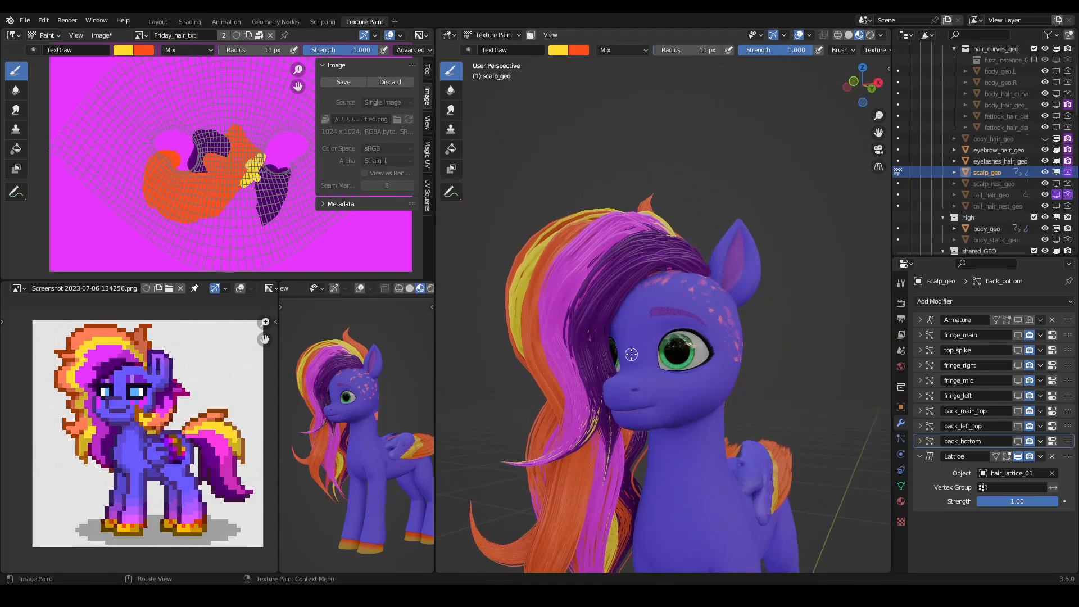
key("ctrl+s")
middle_click_drag(395, 476, 326, 453)
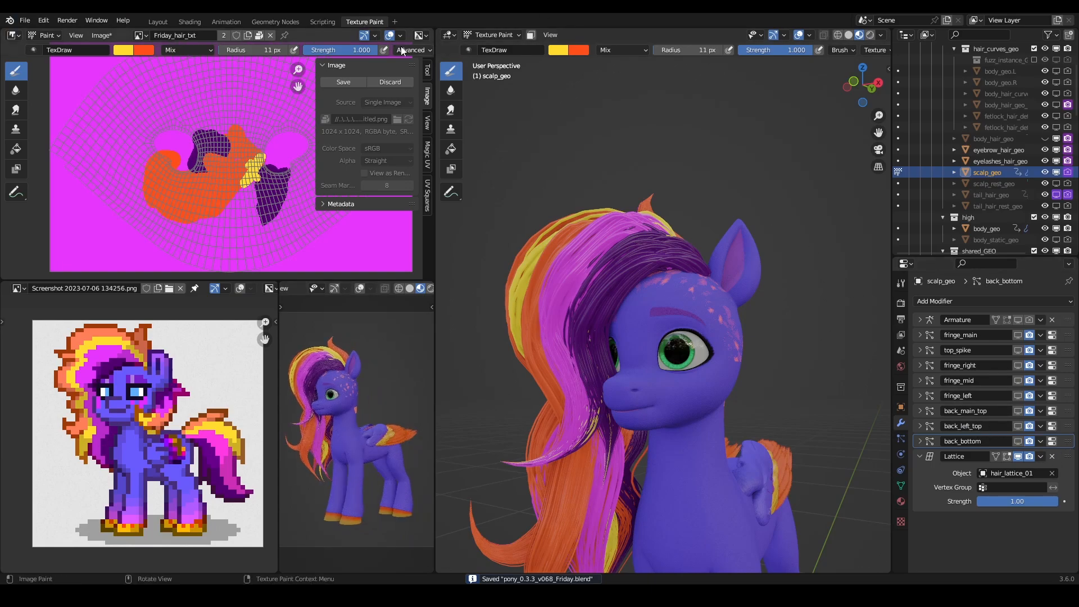
- Set the hair strand Thickness to 0.0004 m on the Friday hair curve's GeometryNodes.001 modifier in the Geometry Nodes workspace
left_click(294, 22)
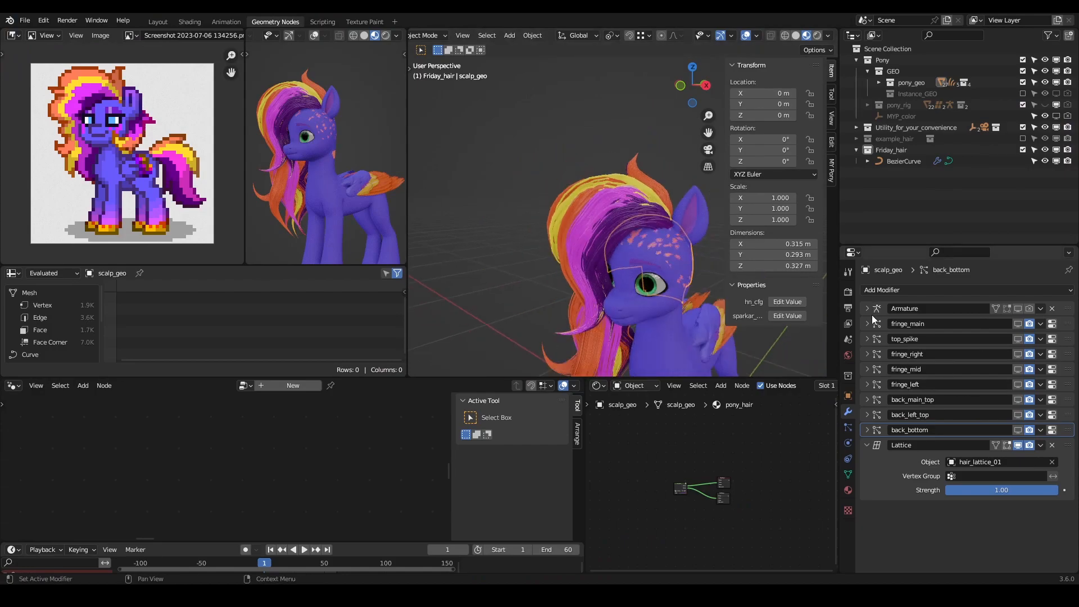
left_click(591, 205)
scroll(932, 444, "down", 15)
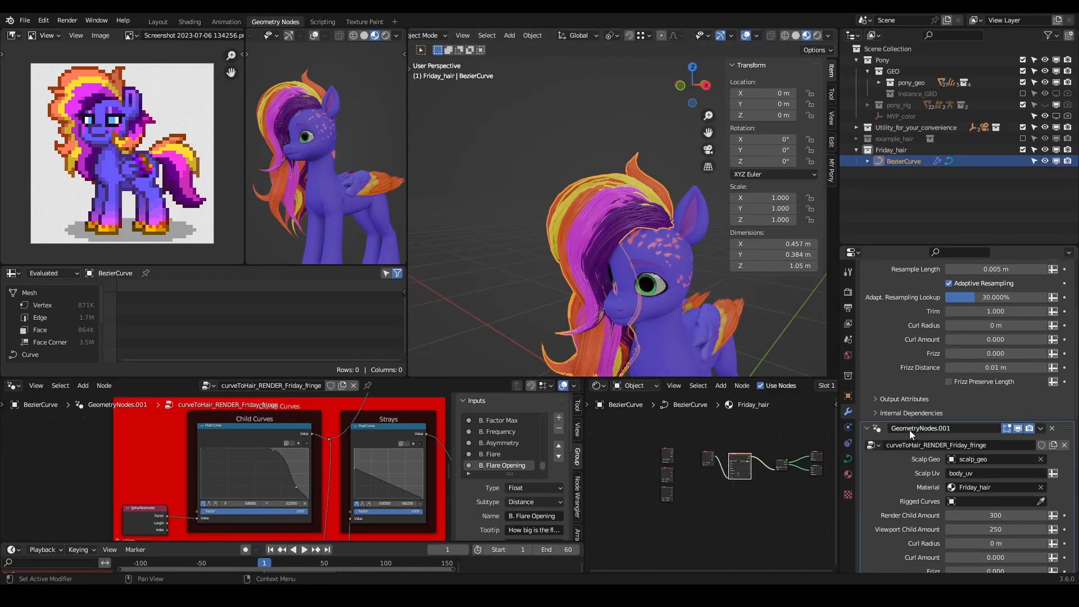
scroll(923, 488, "down", 1)
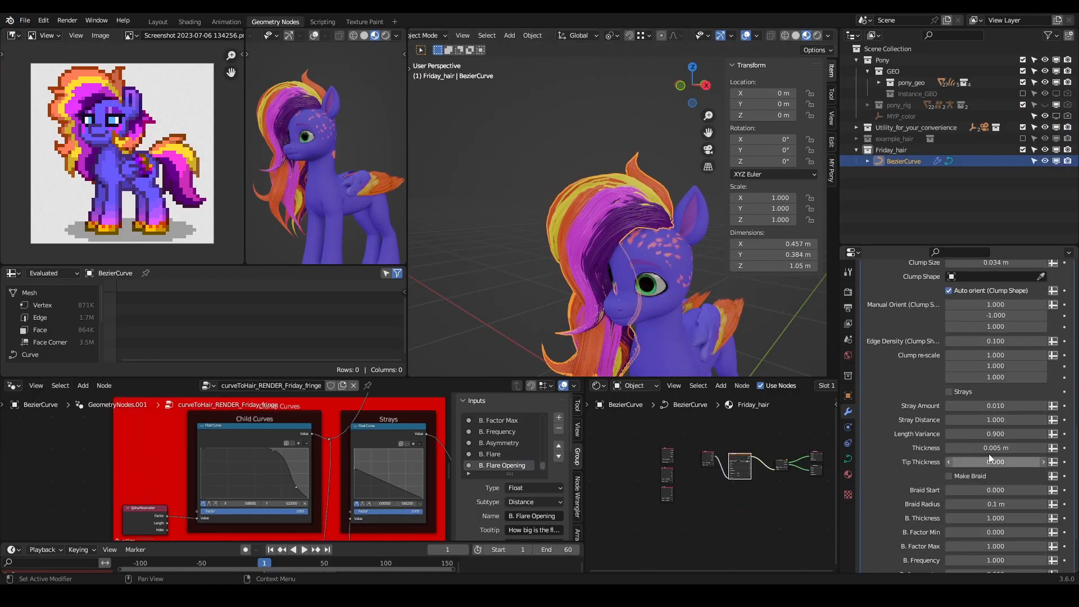
key("BackSpace")
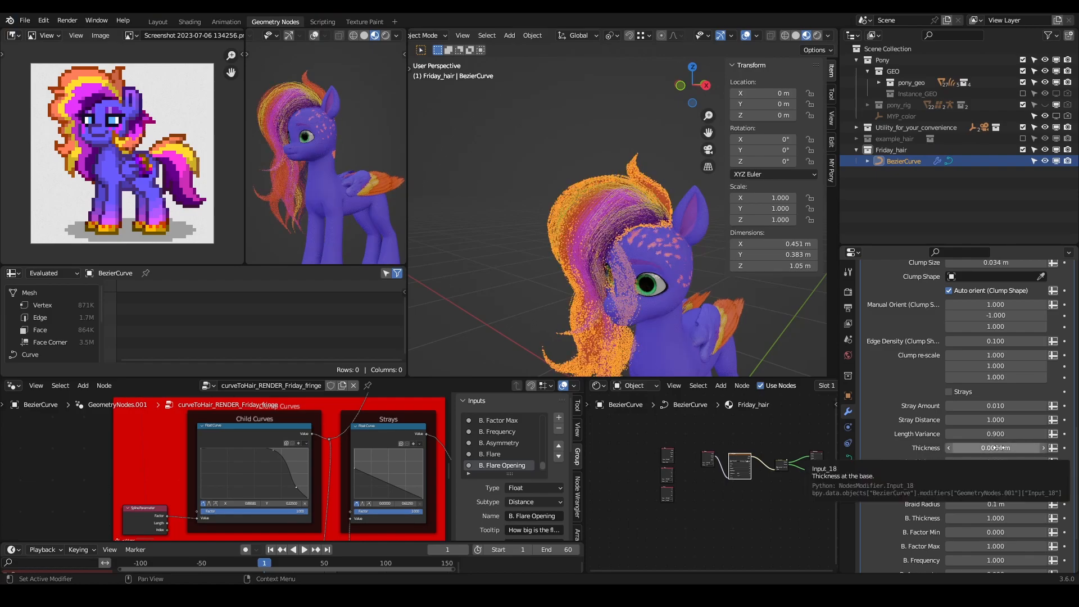
left_click(594, 126)
middle_click_drag(628, 210, 561, 195)
scroll(561, 194, "up", 2)
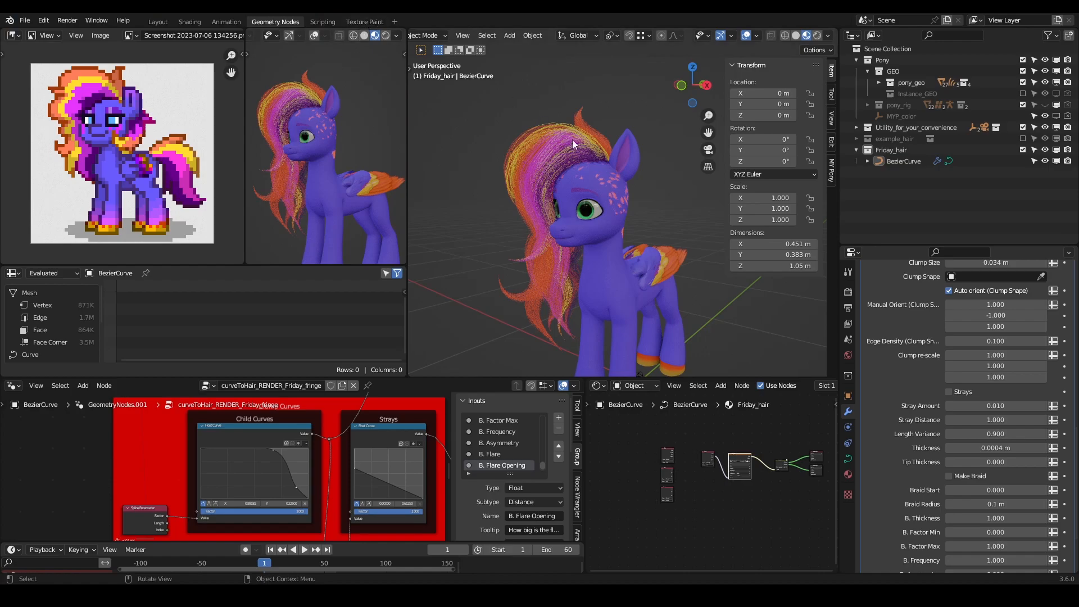
- Hide scalp_geo in the viewport and save the file
left_click(609, 174)
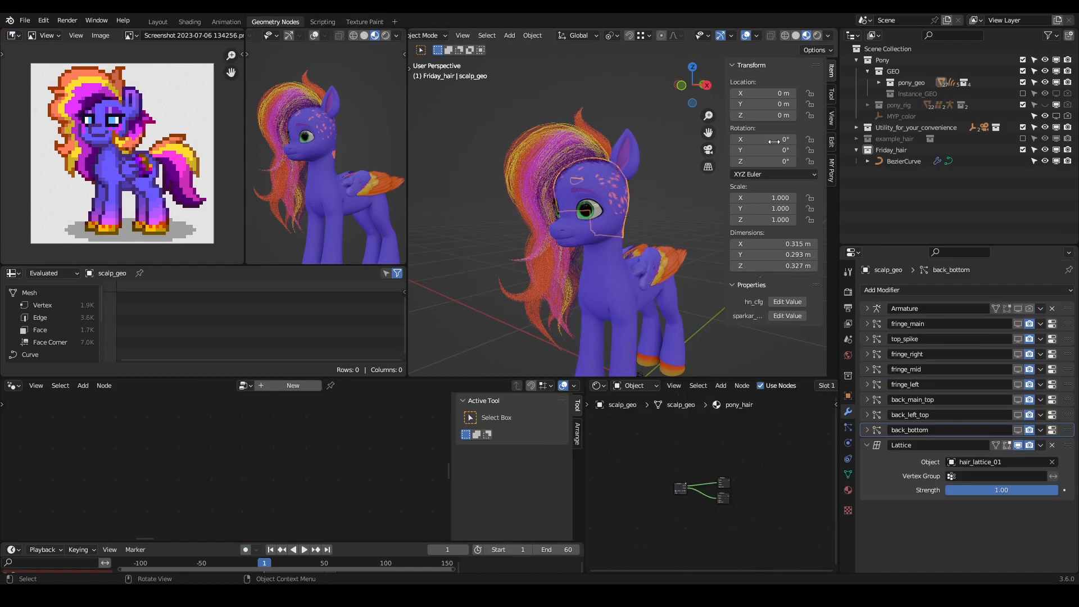
key("KP_Decimal")
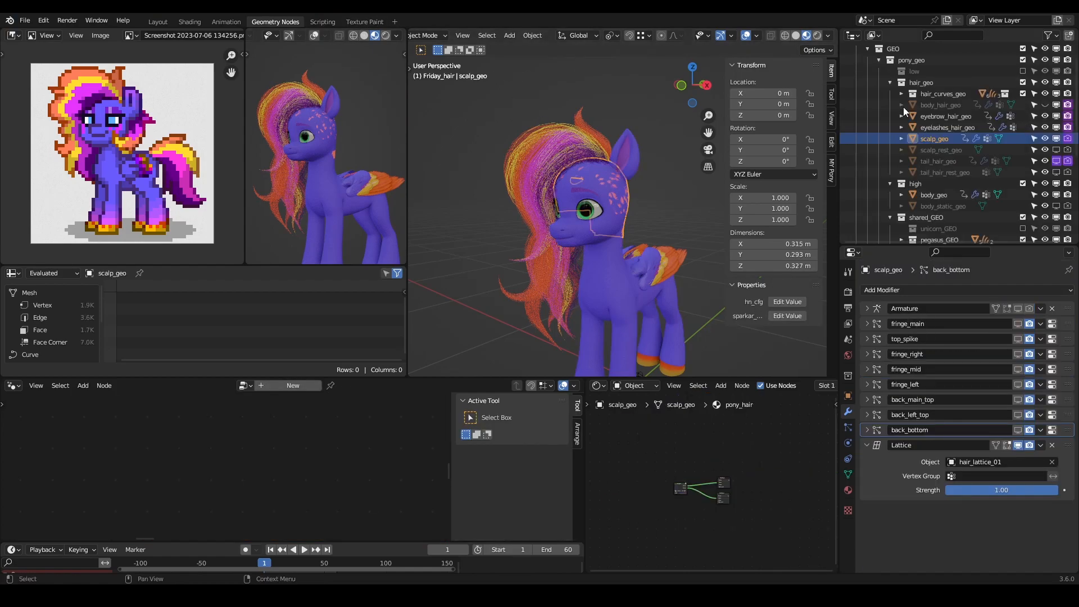
left_click(1045, 138)
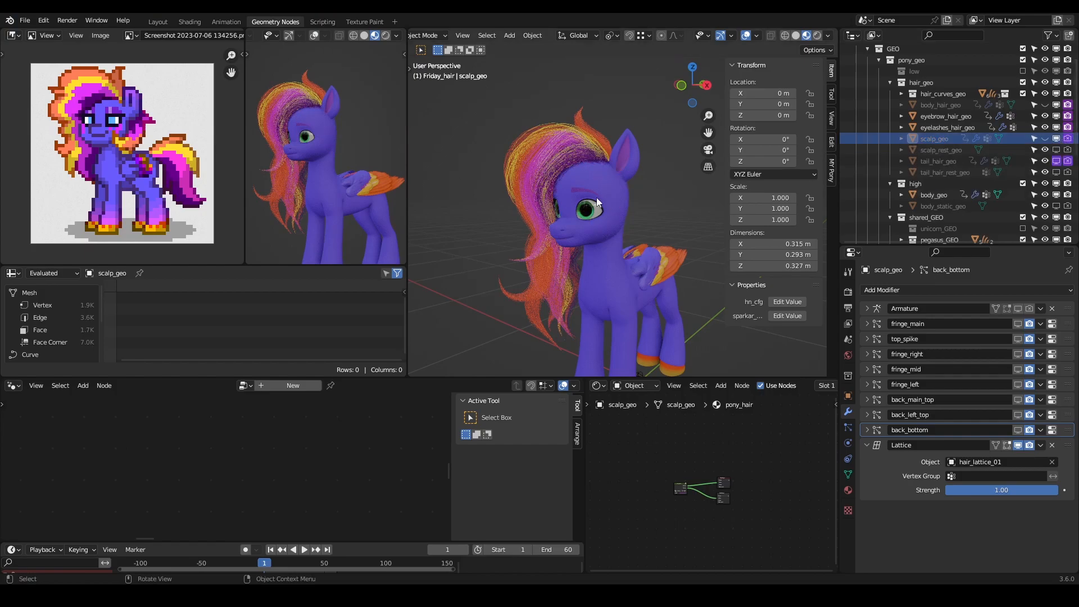
mouse_move(636, 178)
middle_mouse_down()
mouse_move(495, 199)
mouse_move(797, 181)
mouse_move(440, 191)
mouse_move(501, 198)
mouse_move(661, 174)
mouse_move(617, 177)
middle_mouse_up()
key("ctrl+s")
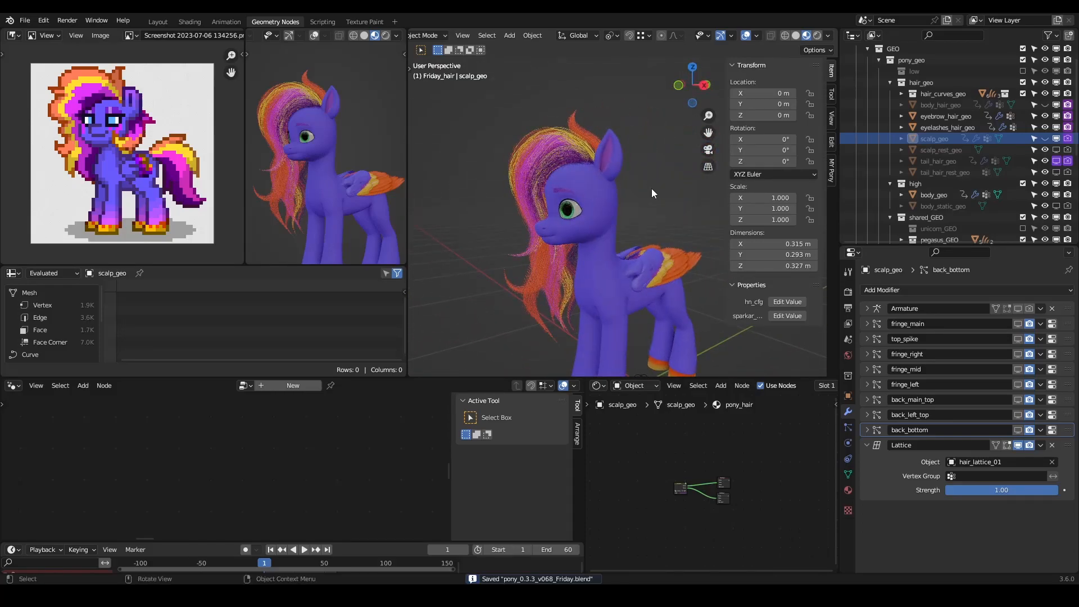
- Switch to the Shading workspace, select the pony's body mesh and display its cutie_mark_skin material settings
middle_click_drag(629, 186, 550, 222)
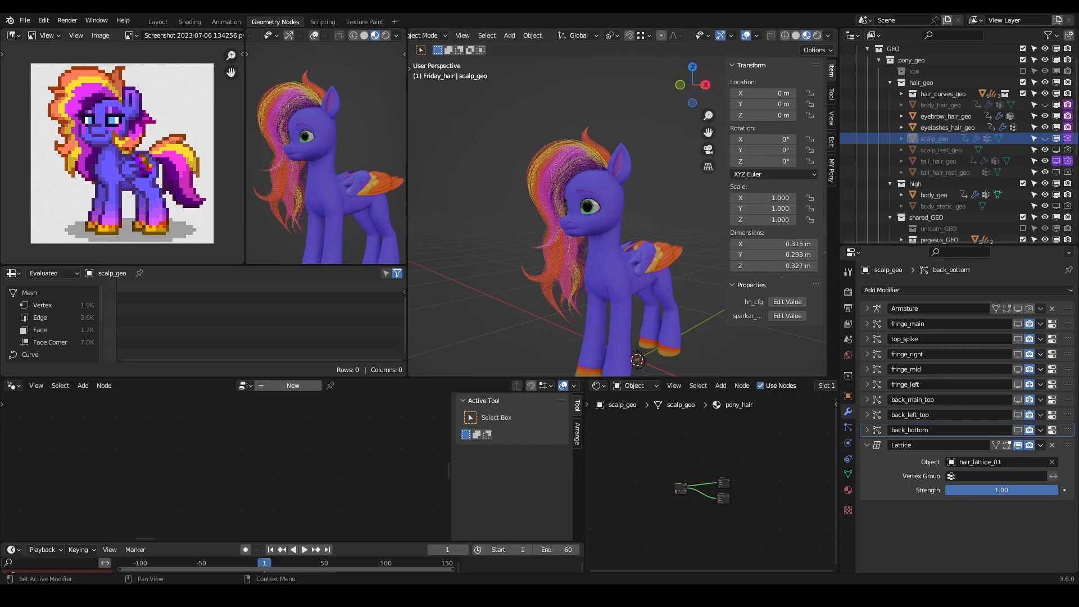
middle_click_drag(607, 204, 639, 205)
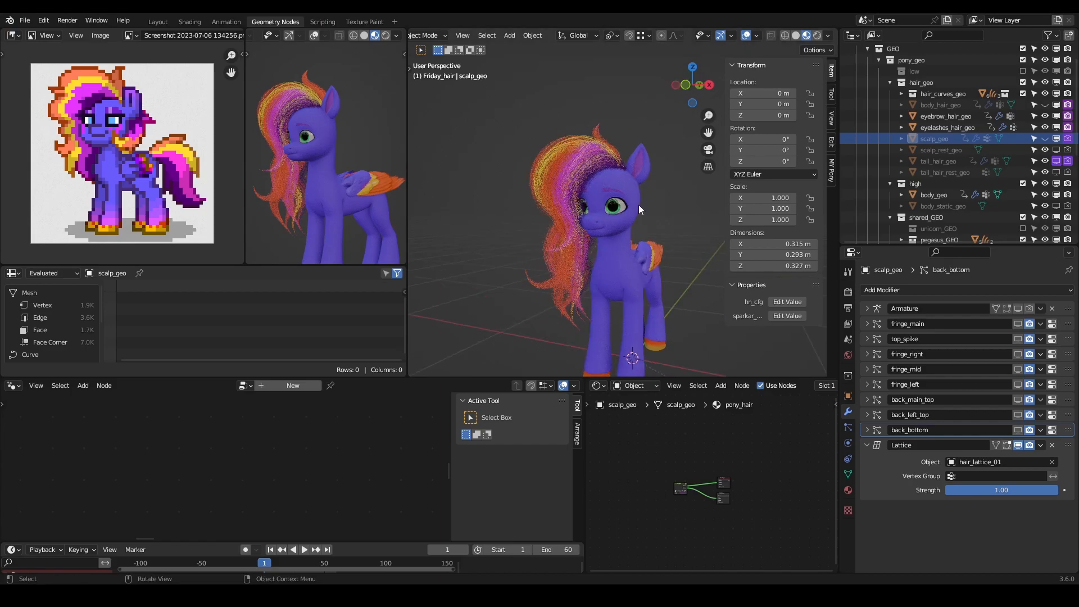
left_click(190, 22)
middle_click_drag(656, 180, 618, 185)
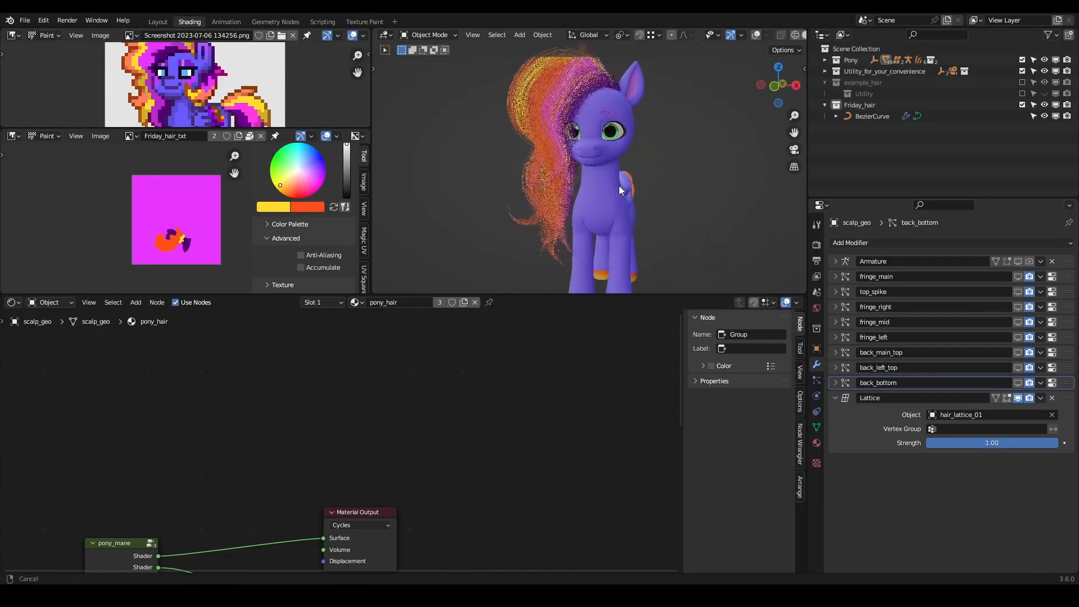
left_click(608, 195)
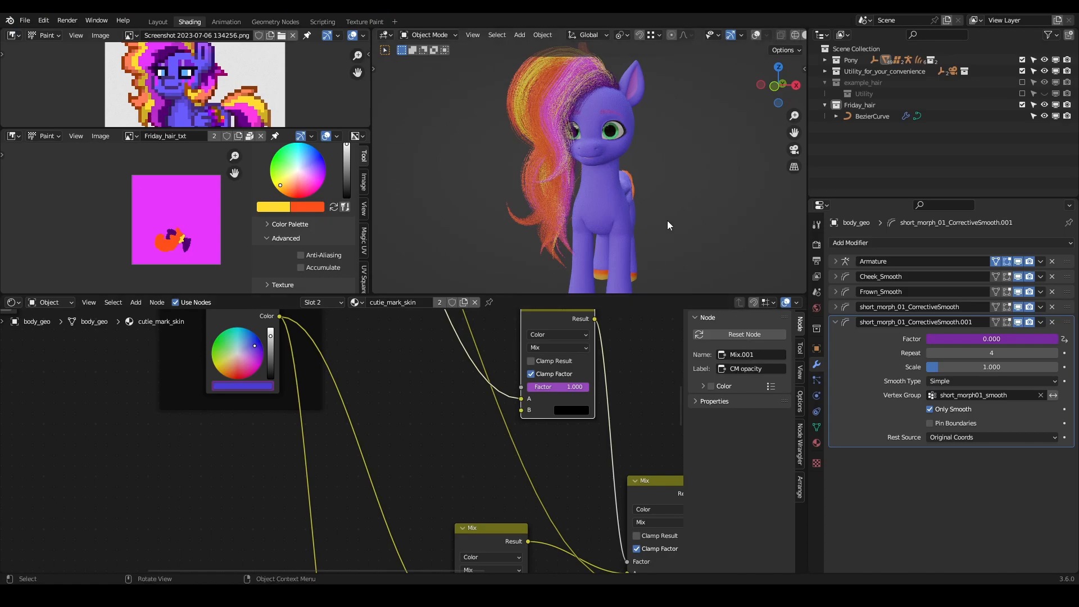
middle_click_drag(570, 112, 605, 190)
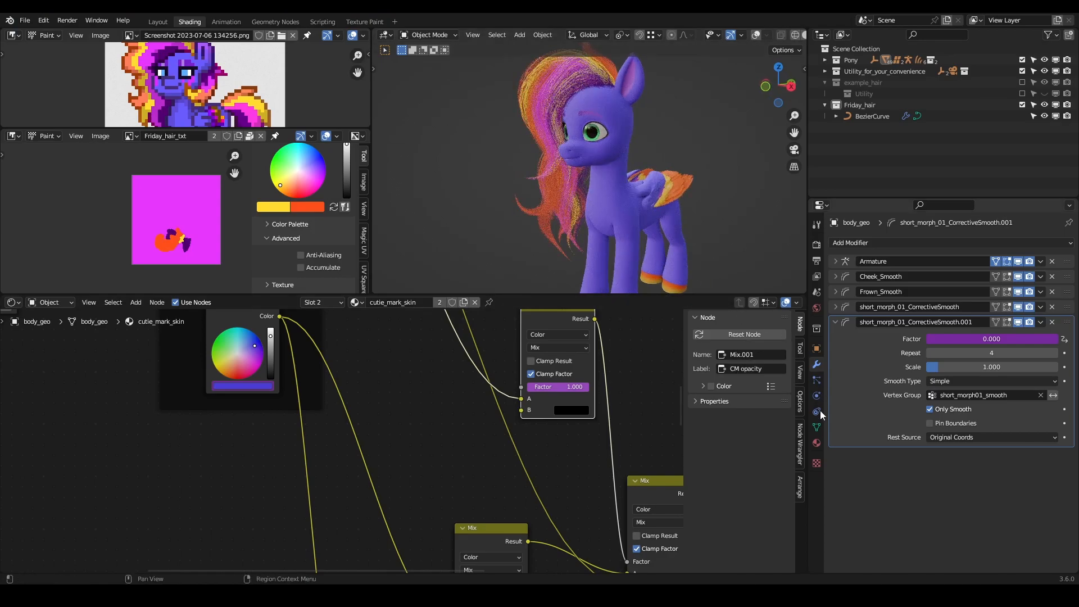
left_click(817, 442)
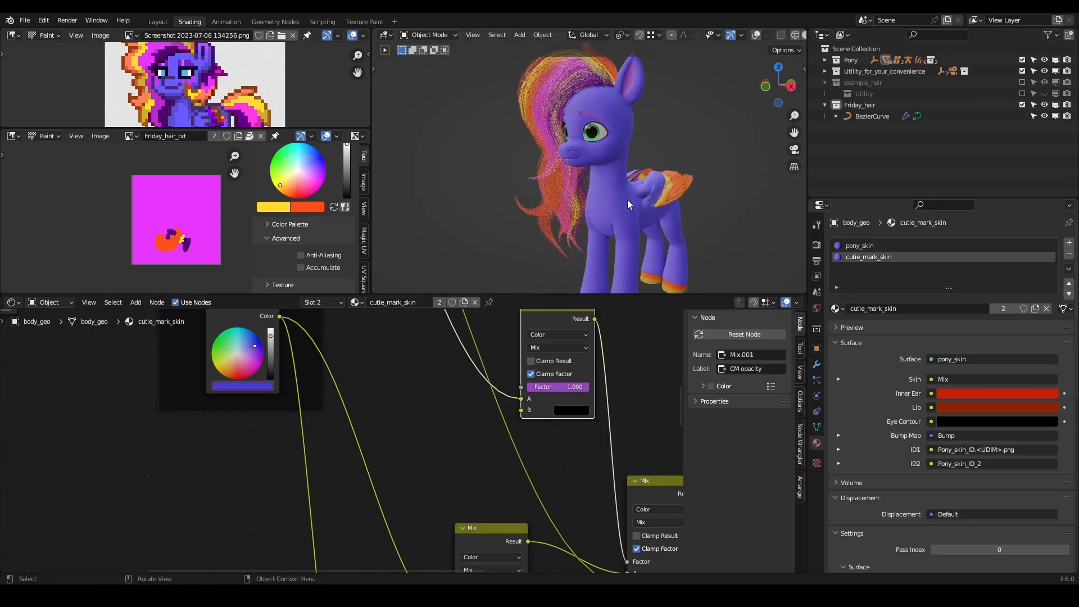
- Turn on the viewport overlays and locate body_geo in the scene hierarchy
left_click(757, 36)
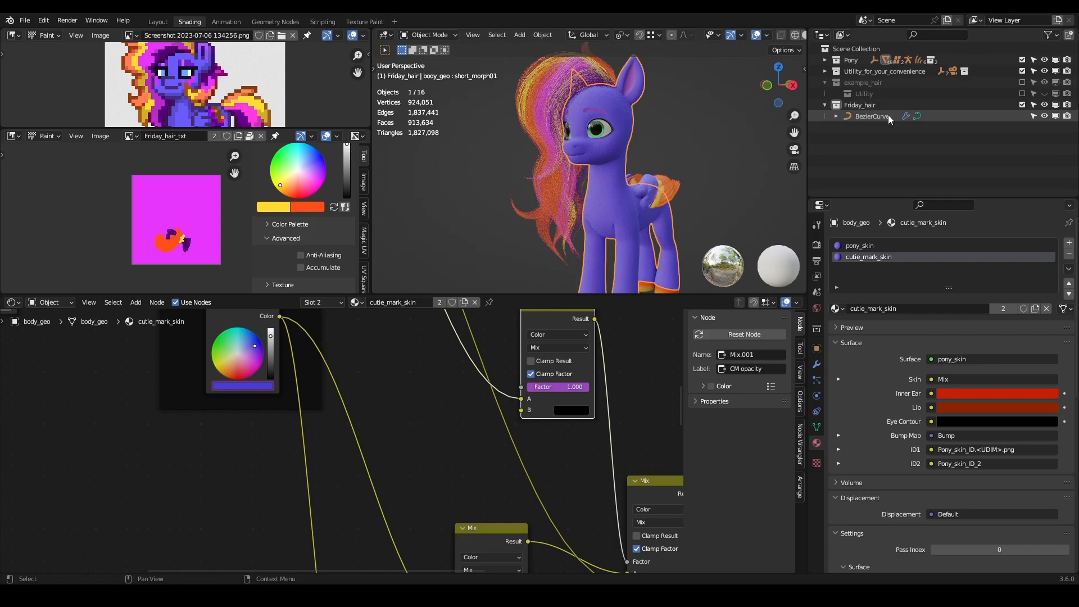
key("KP_Decimal")
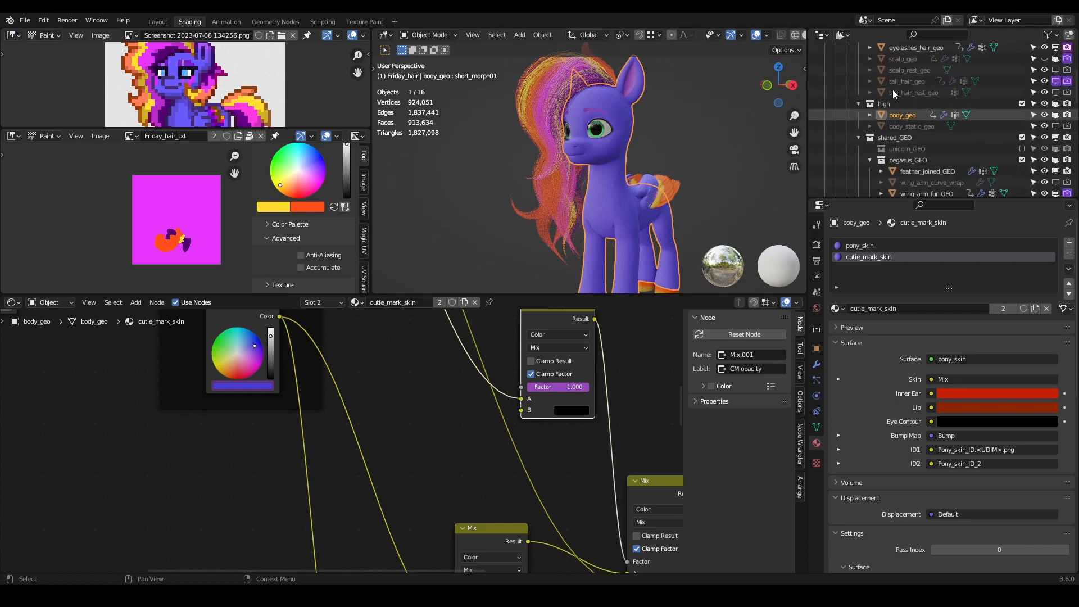
left_click(1009, 138)
left_click(924, 114)
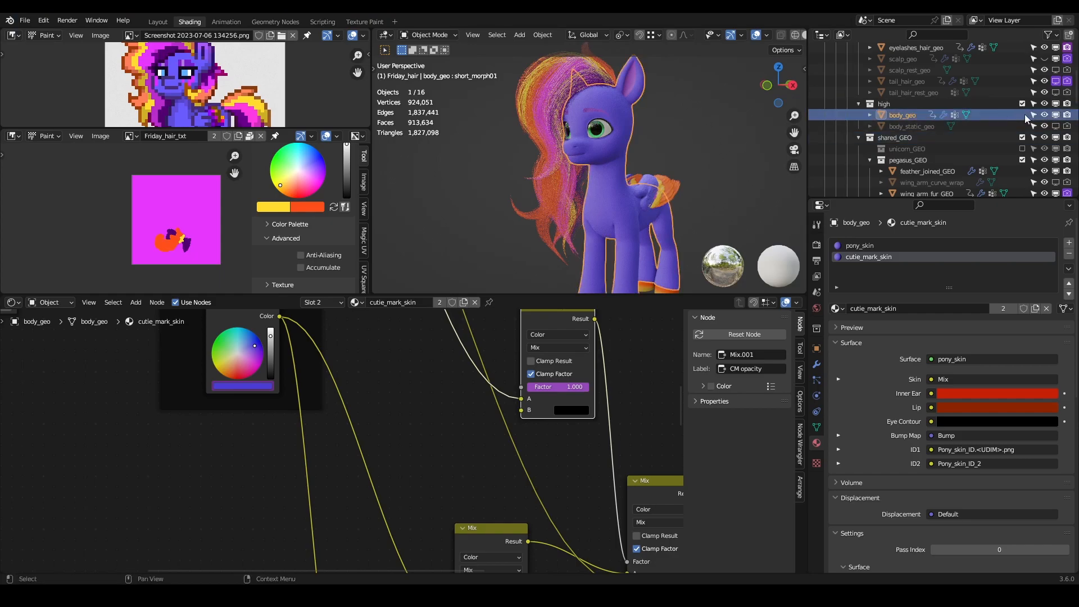
- Hide body_geo and show body_low_geo in its place to examine the low-resolution body
left_click(1045, 116)
left_click(1044, 115)
left_click(1044, 114)
scroll(1044, 118, "down", 2)
scroll(1040, 158, "down", 4)
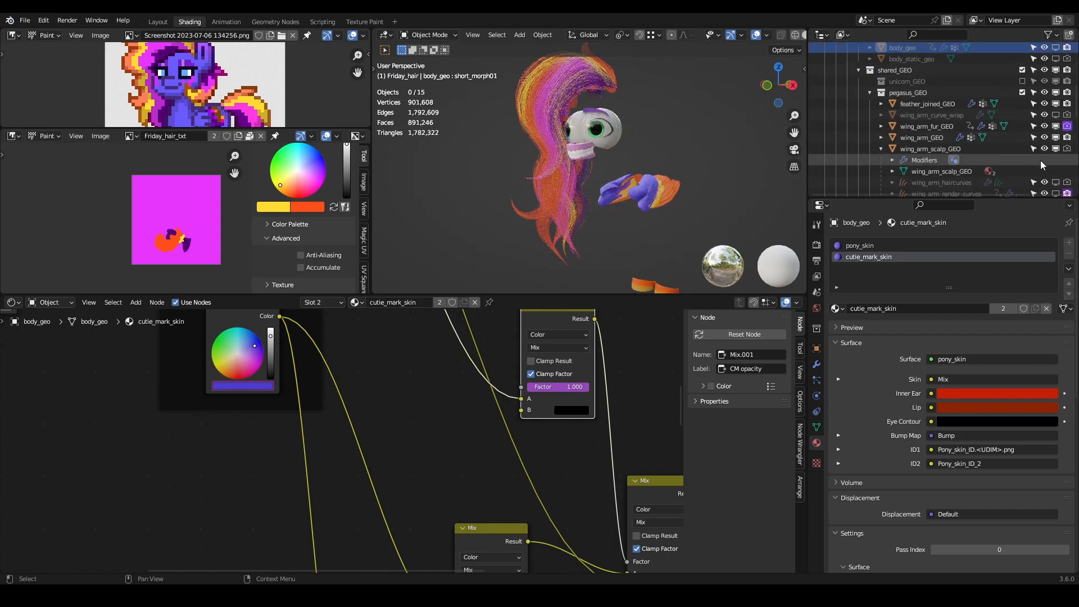
left_click(869, 93)
left_click(1043, 103)
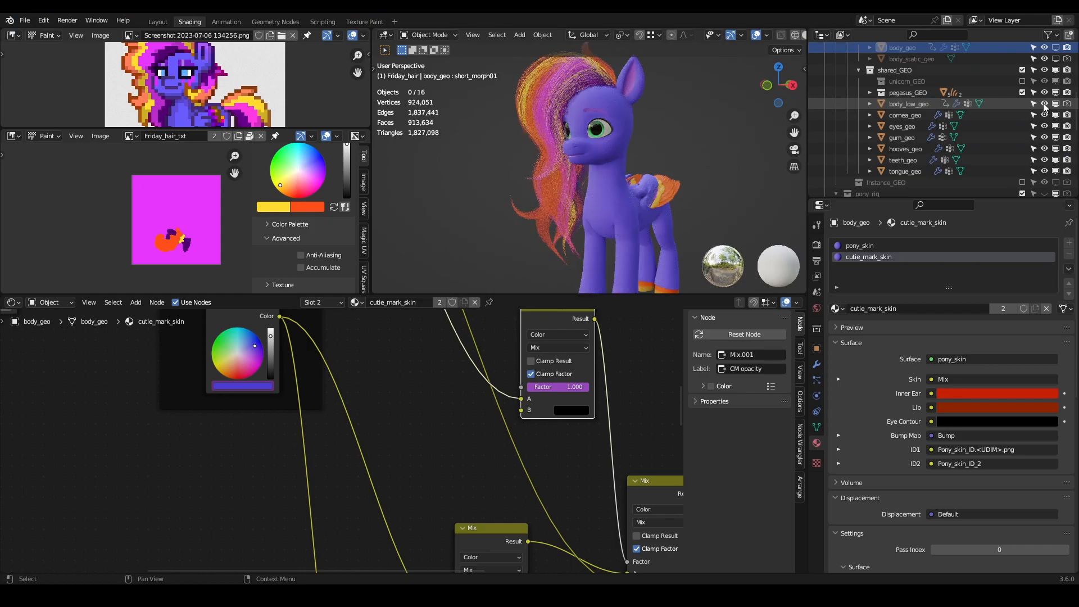
scroll(624, 132, "up", 4)
scroll(597, 131, "down", 4)
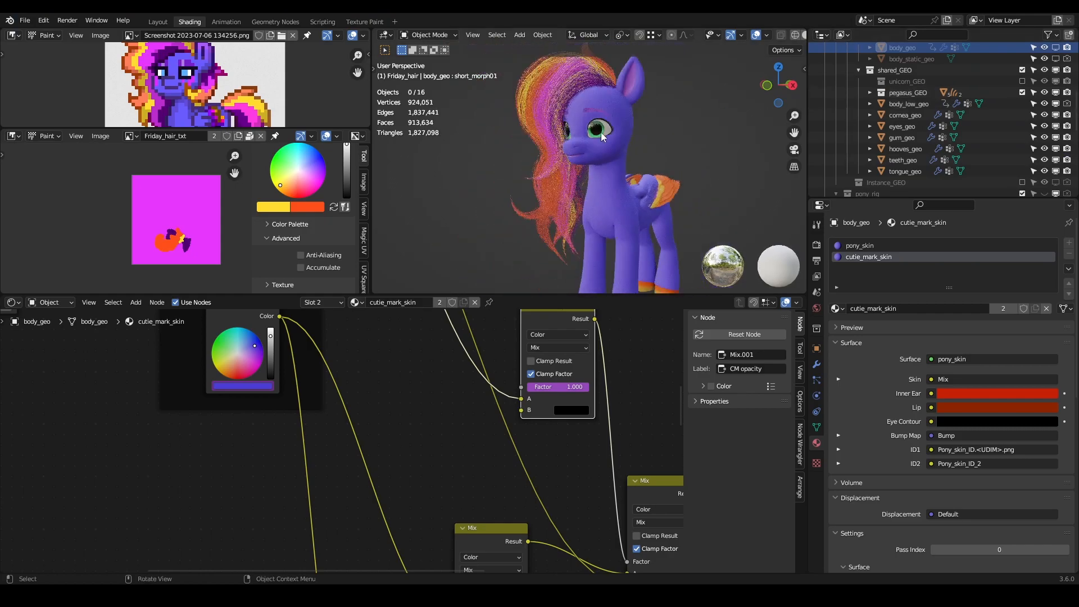
scroll(636, 151, "down", 1)
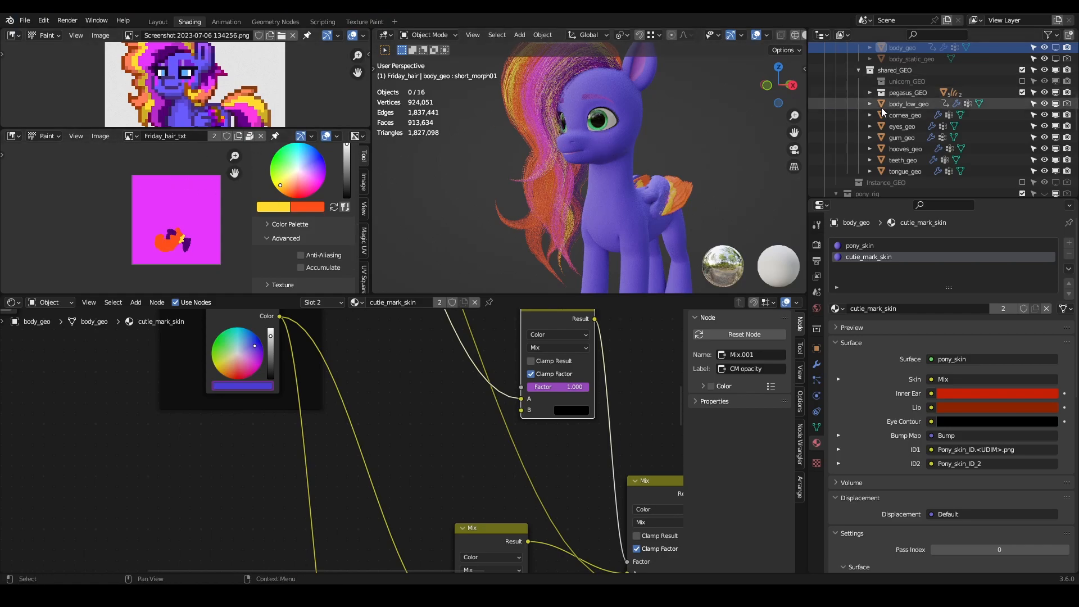
- Hide body_low_geo, make body_geo visible again and select it
left_click(1044, 104)
left_click(1043, 48)
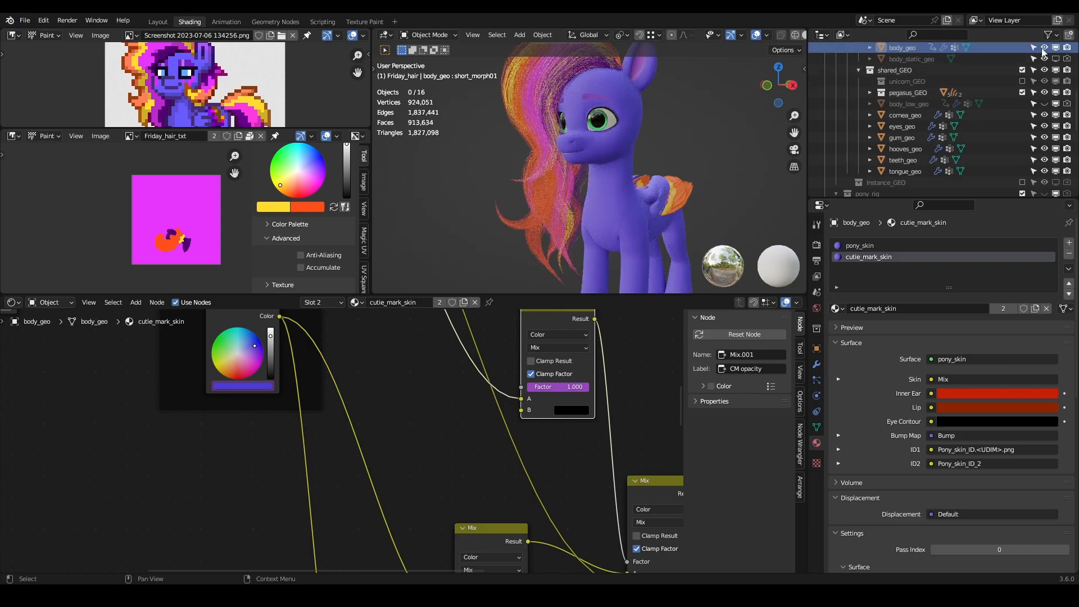
left_click(903, 47)
scroll(898, 80, "up", 5)
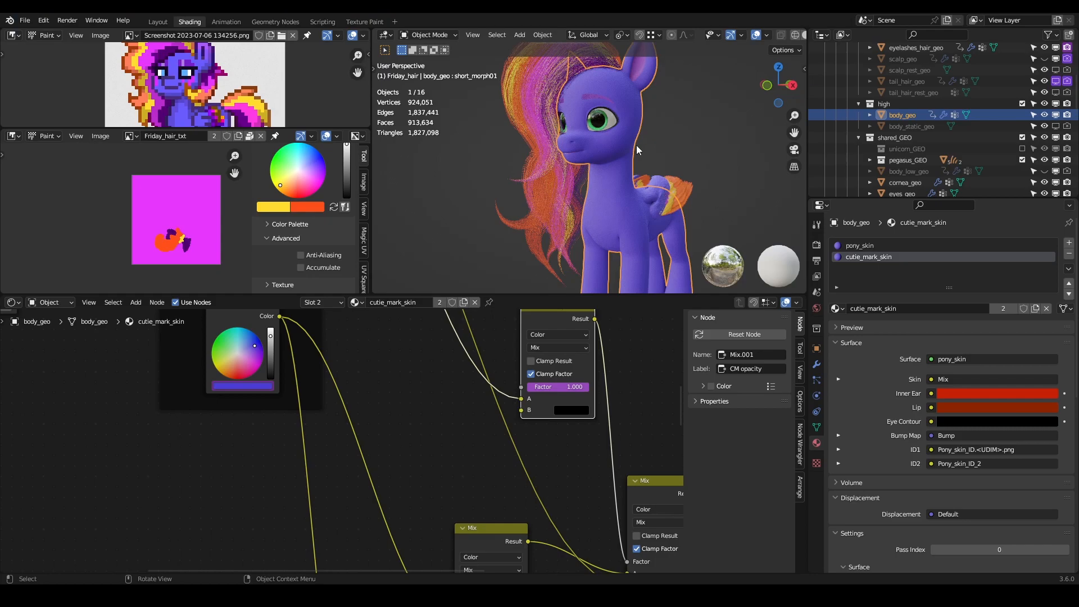
- Examine body_geo's mesh in Edit Mode, and the pony's face and eyes close up in Object Mode
key("Tab")
middle_click_drag(647, 155, 820, 145)
scroll(605, 153, "up", 5)
scroll(578, 137, "down", 6)
key("Tab")
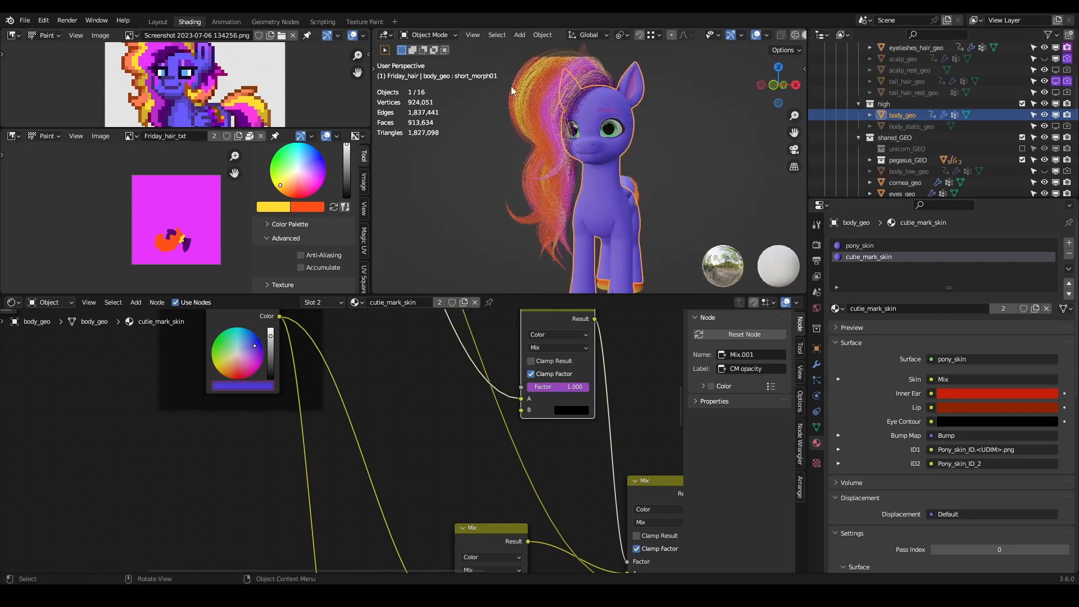
middle_click_drag(583, 181, 668, 129)
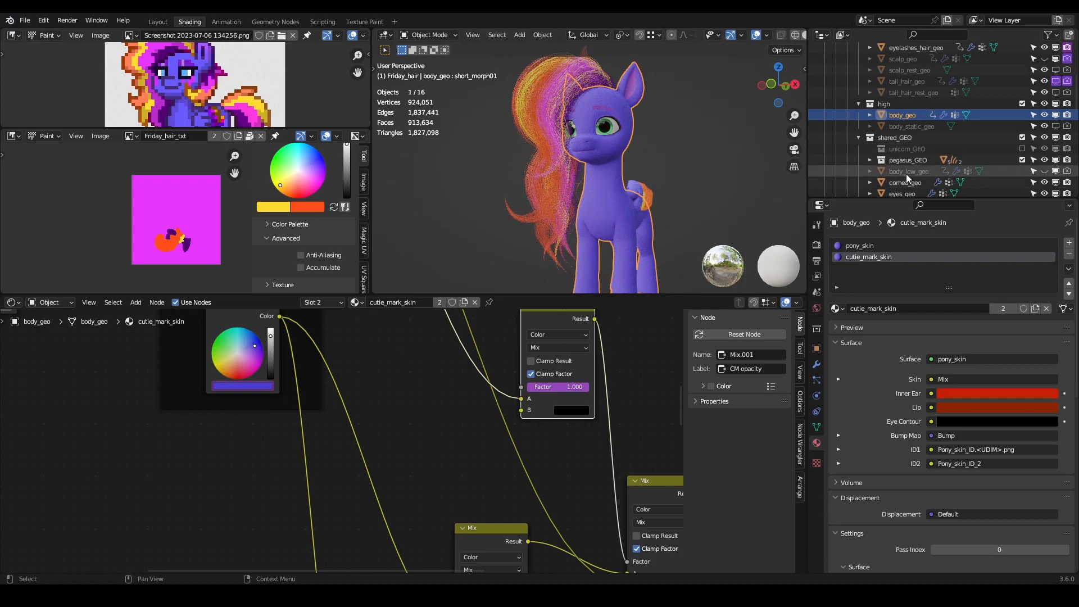
middle_click_drag(637, 152, 657, 190)
scroll(644, 191, "up", 4)
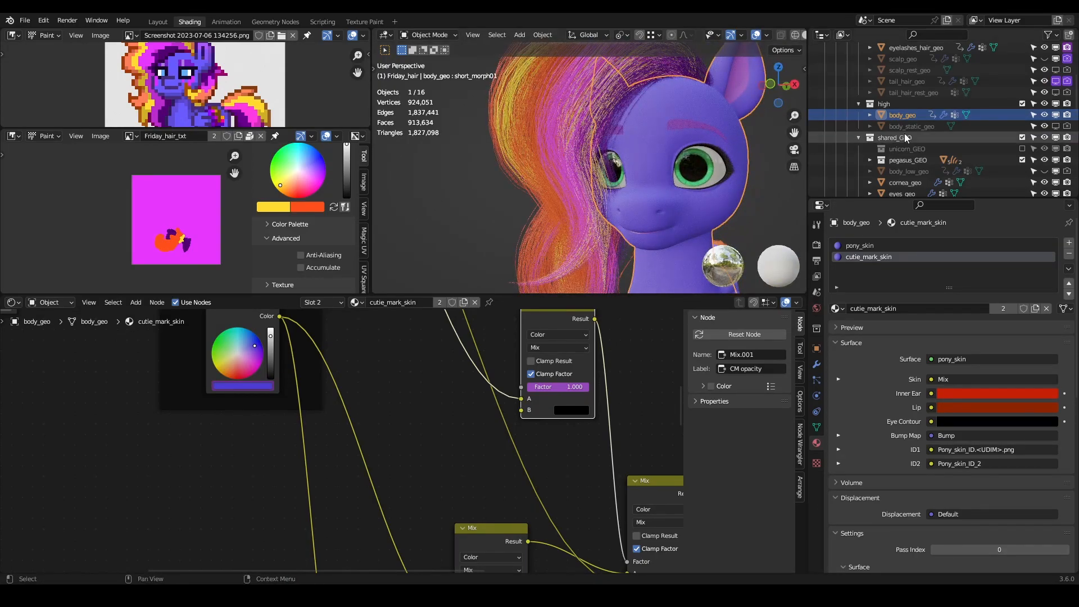
middle_click_drag(702, 126, 672, 130, "shift")
scroll(667, 113, "up", 3)
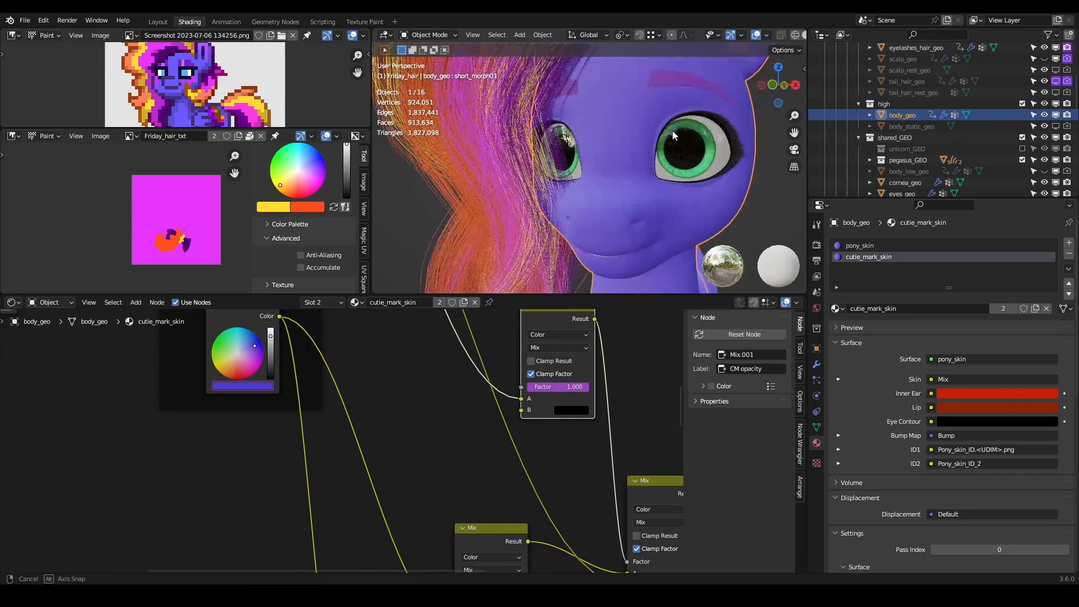
scroll(182, 123, "up", 2)
- Enlarge the reference image area and examine the pixel-art face's eye and cheek markings
left_click_drag(182, 129, 182, 183)
scroll(196, 104, "up", 5)
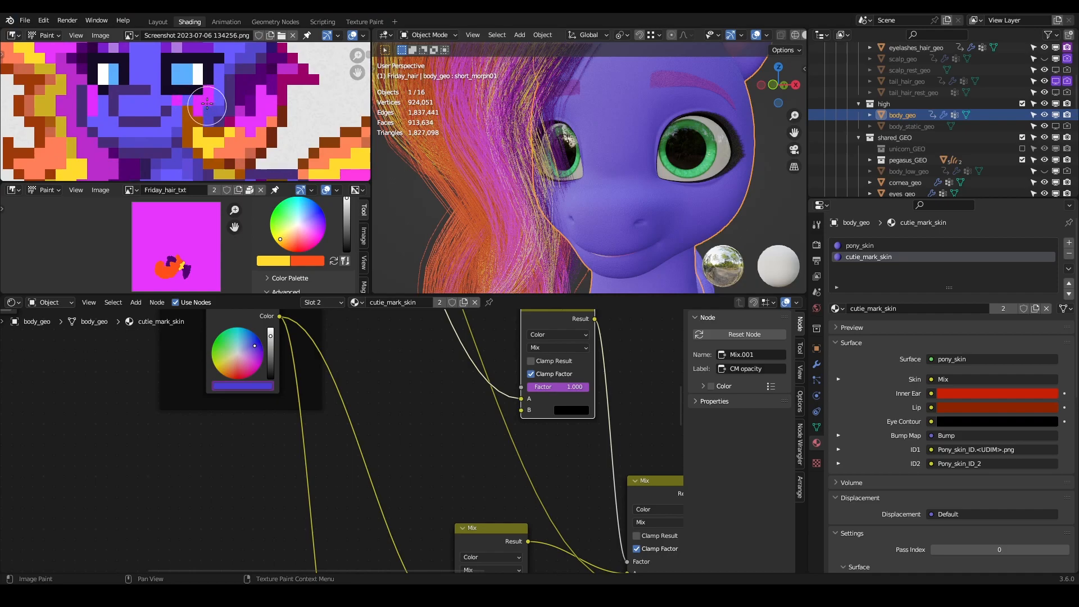
key("Home")
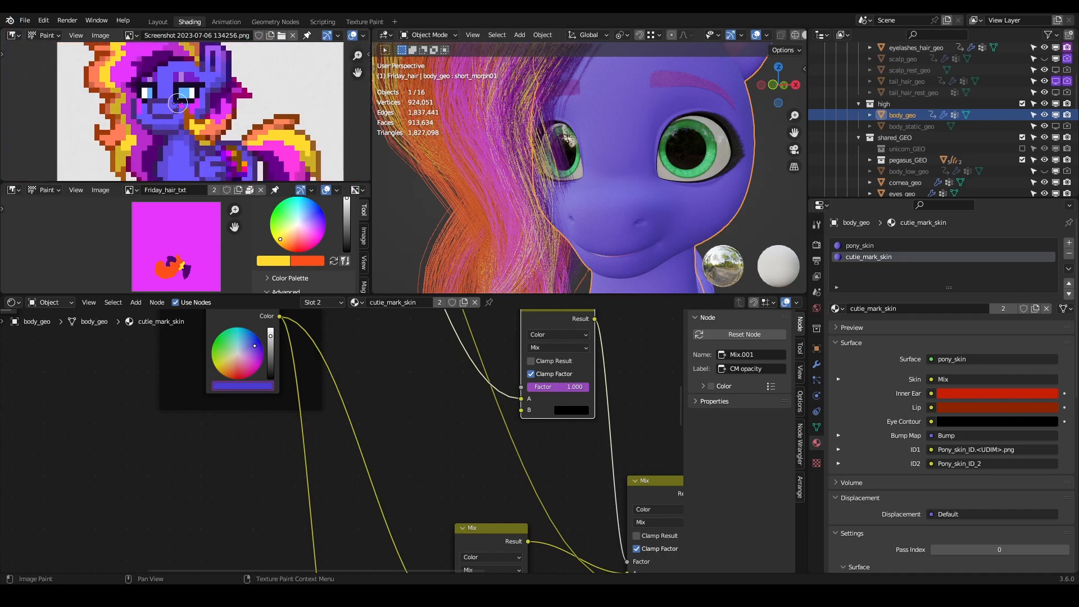
- Examine the cutie_mark_skin material's node tree, from its texture nodes to the material output
scroll(419, 354, "down", 2)
middle_click_drag(352, 364, 559, 522)
scroll(549, 496, "down", 2)
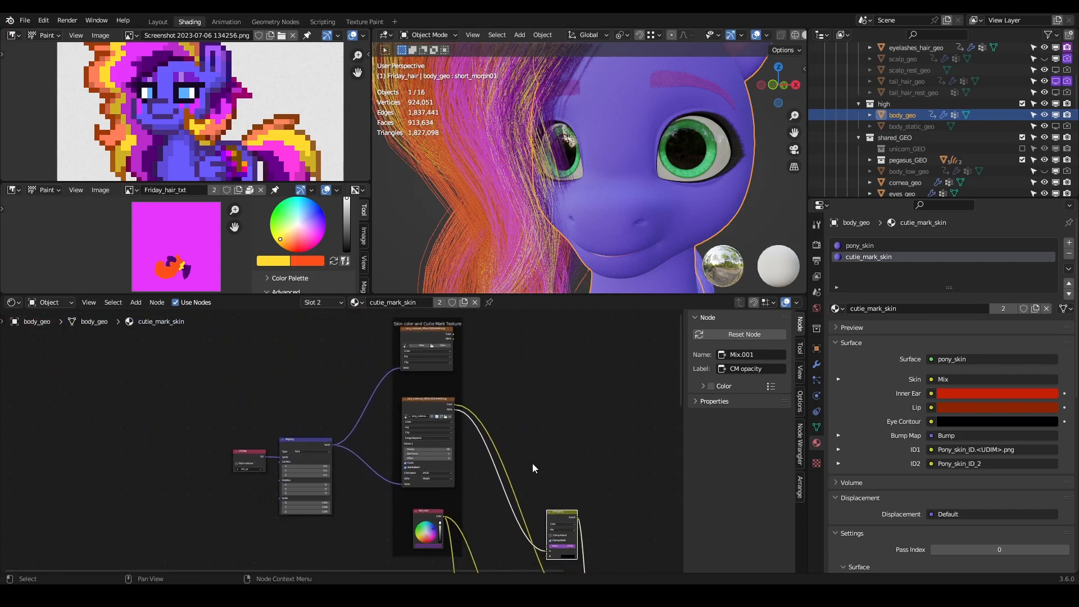
middle_click_drag(505, 431, 405, 315)
scroll(405, 315, "up", 3)
middle_click_drag(527, 399, 470, 347)
scroll(486, 376, "up", 2)
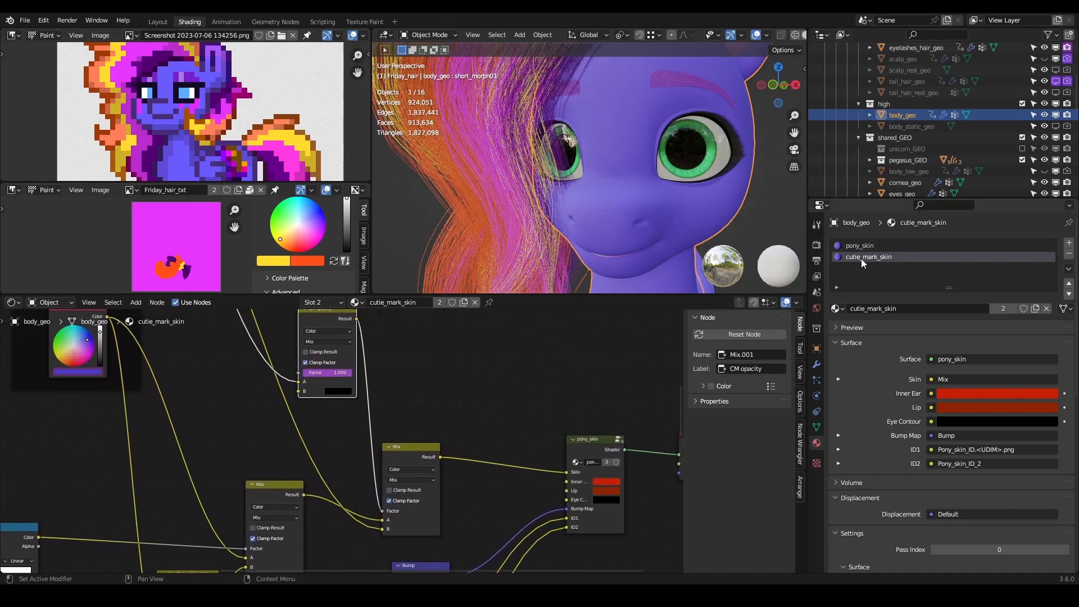
scroll(417, 367, "down", 3)
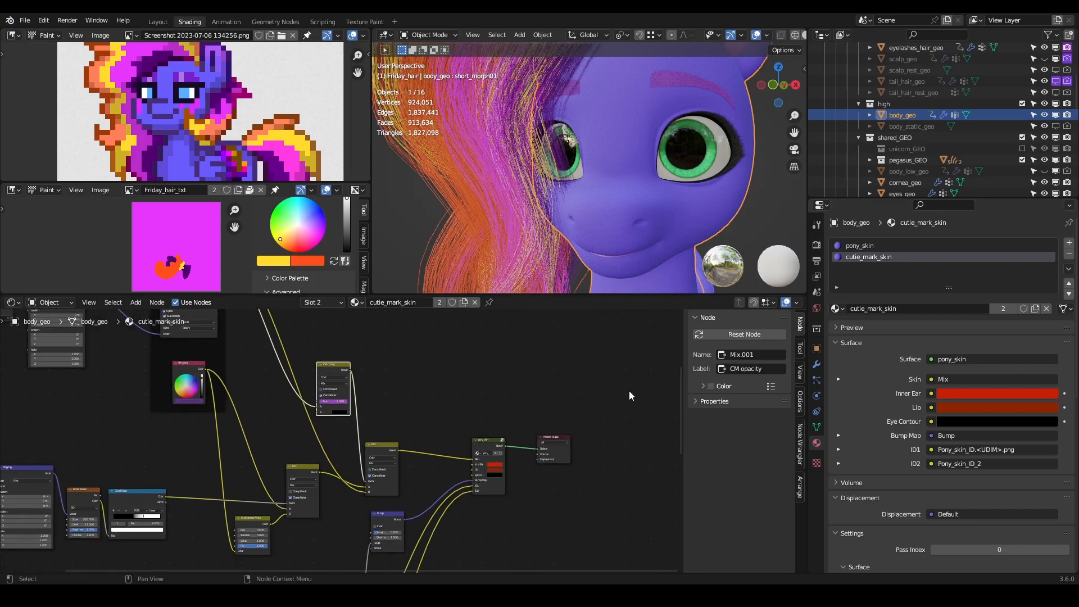
- Select the faces assigned to cutie_mark_skin on body_geo in Edit Mode and inspect them around the flanks
left_click(854, 245)
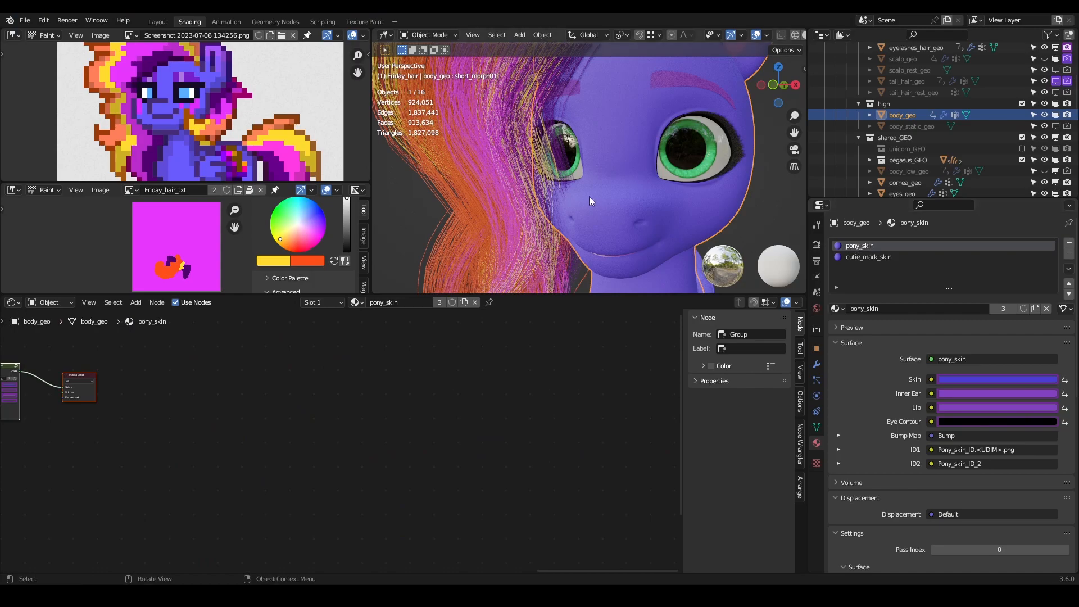
scroll(589, 197, "down", 3)
scroll(595, 194, "down", 4)
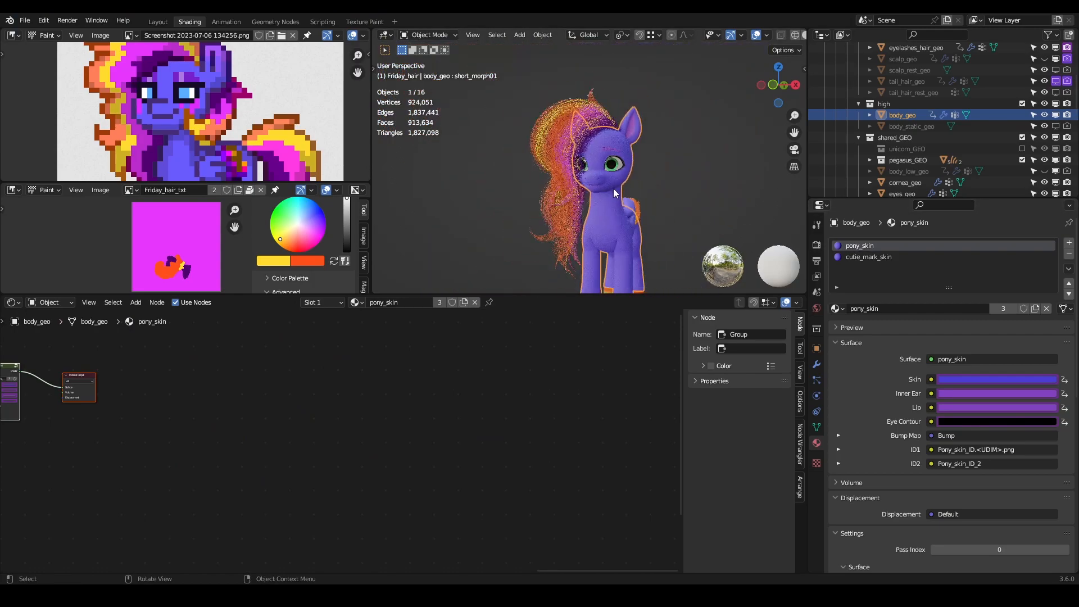
middle_click_drag(591, 230, 767, 230)
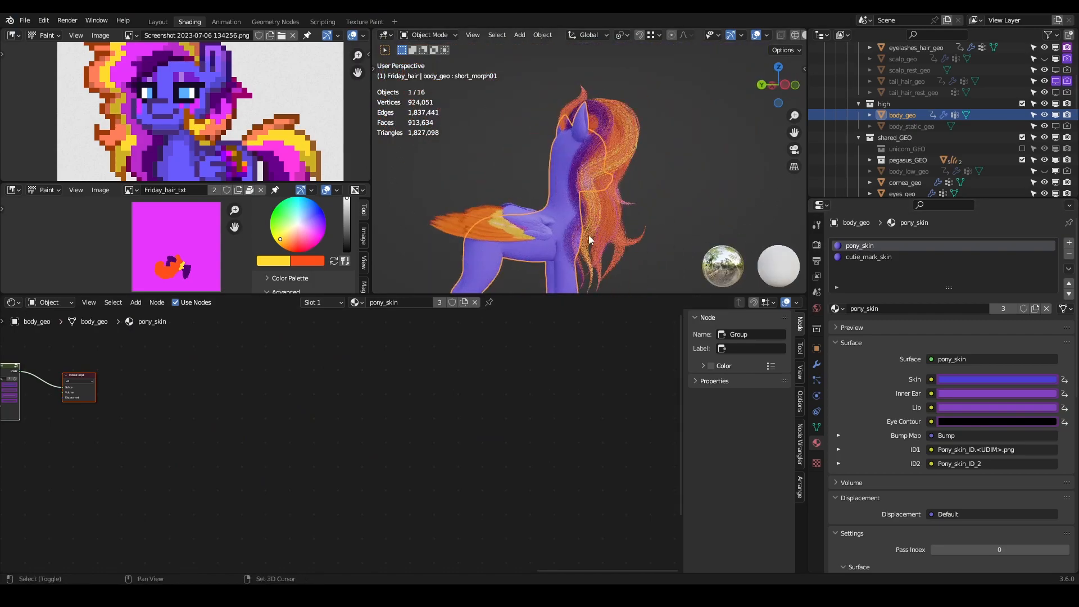
scroll(626, 187, "up", 5)
scroll(626, 187, "up", 2)
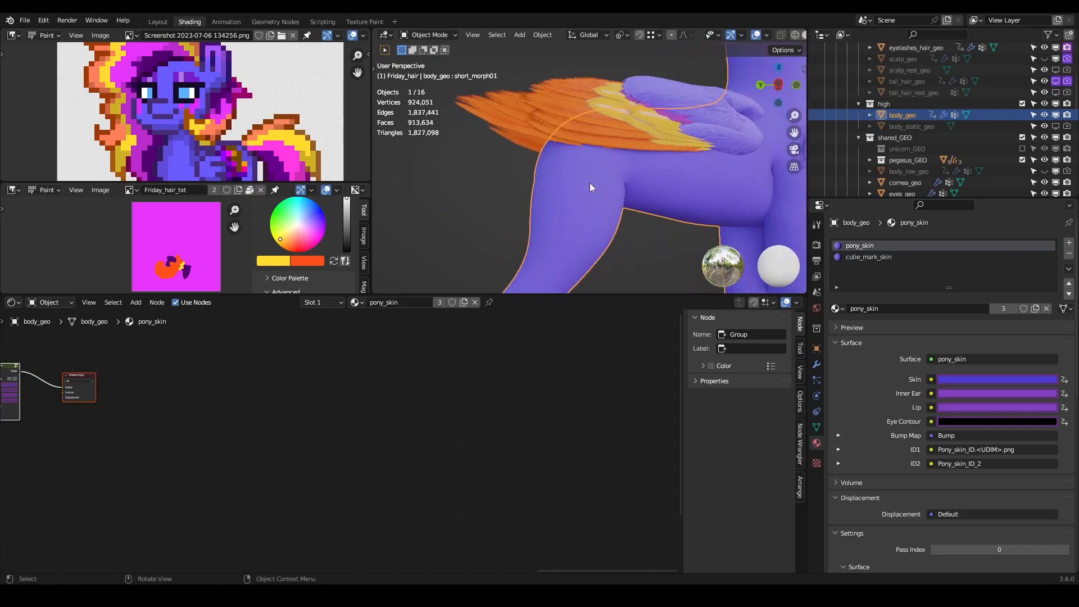
left_click(852, 258)
key("Tab")
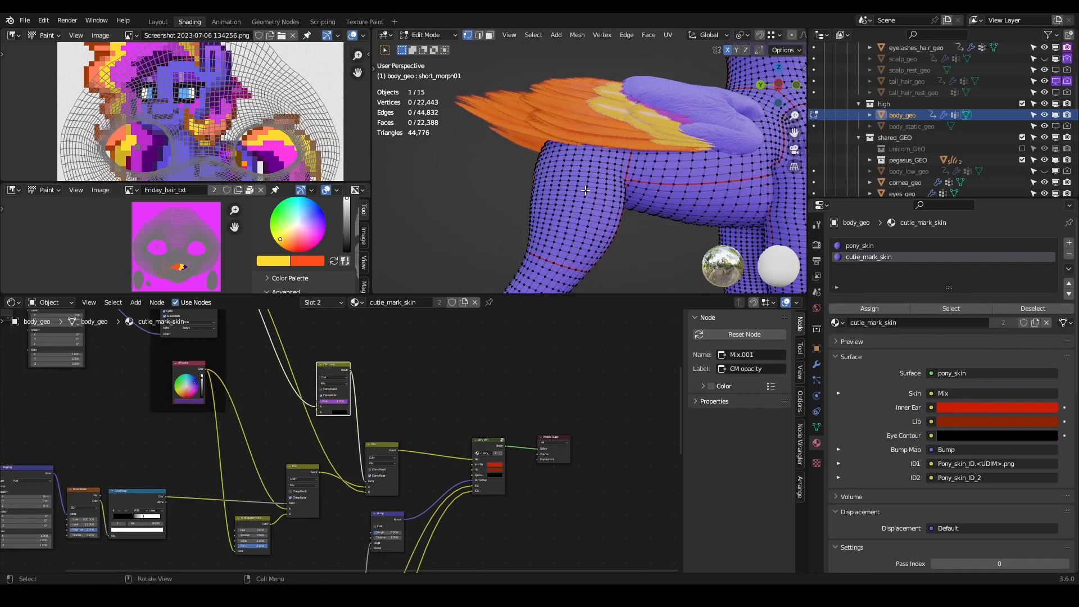
left_click(949, 308)
middle_click_drag(731, 185, 579, 203)
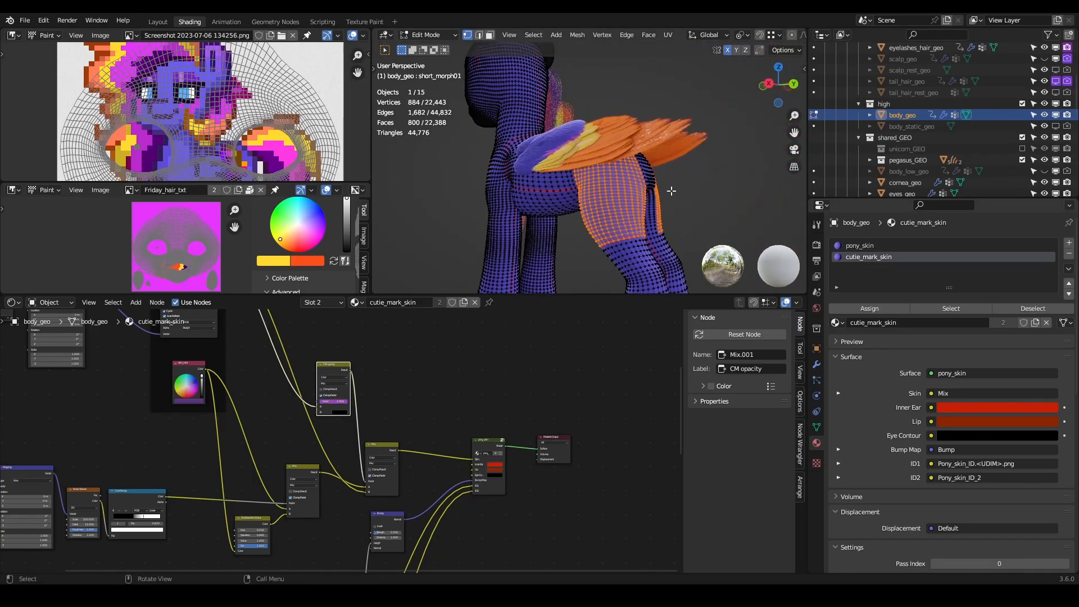
- Clear the selection, select the faces assigned to pony_skin to inspect their coverage, and return to Object Mode
left_click(737, 196)
left_click(922, 246)
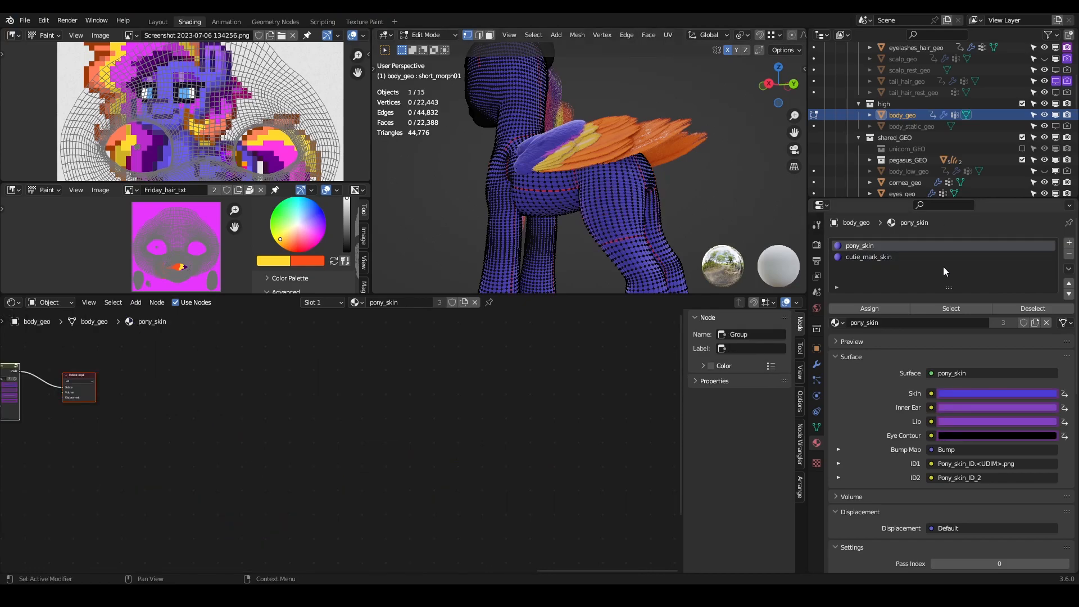
left_click(956, 308)
middle_click_drag(585, 177, 655, 116)
scroll(678, 118, "up", 4)
middle_click_drag(593, 174, 627, 179)
key("Tab")
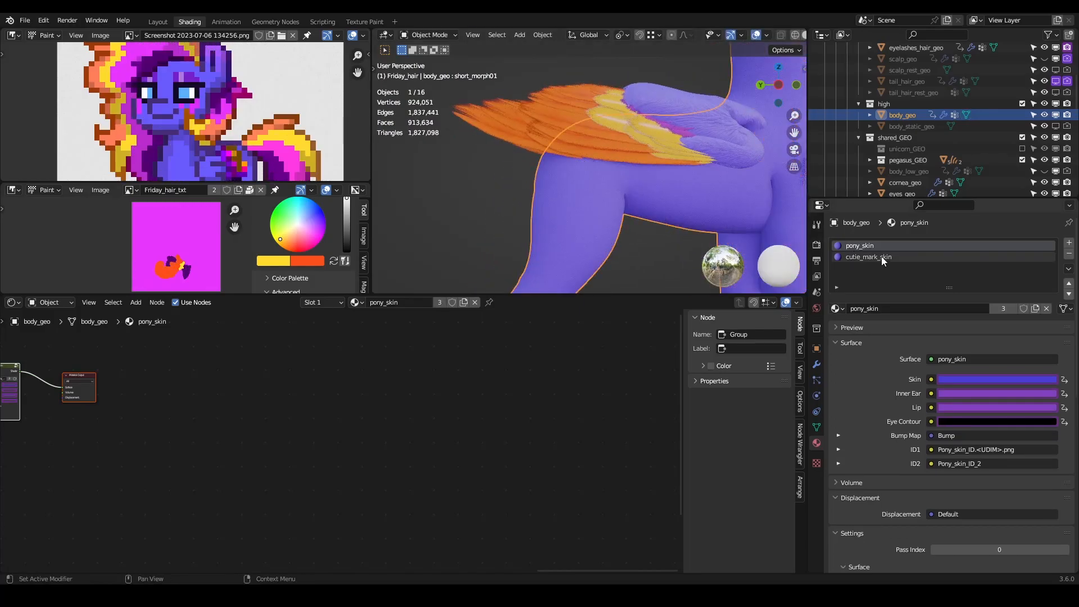
- Review the cutie_mark_skin nodes and examine the pony_skin material's texture nodes, shader group and output
left_click(868, 256)
middle_click_drag(473, 363, 563, 421)
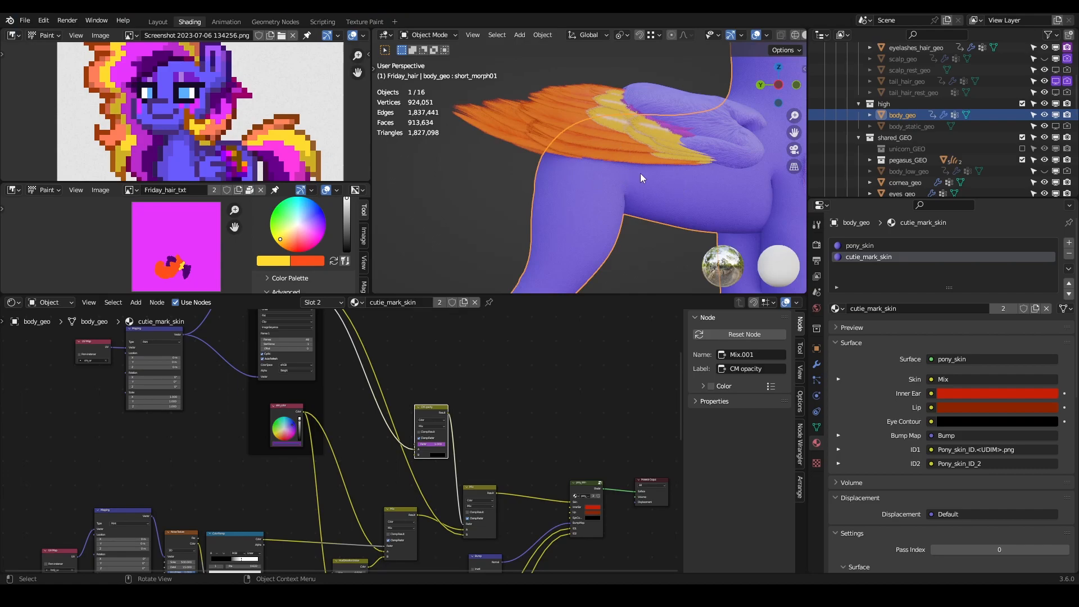
scroll(627, 175, "down", 3)
middle_click_drag(615, 177, 798, 241)
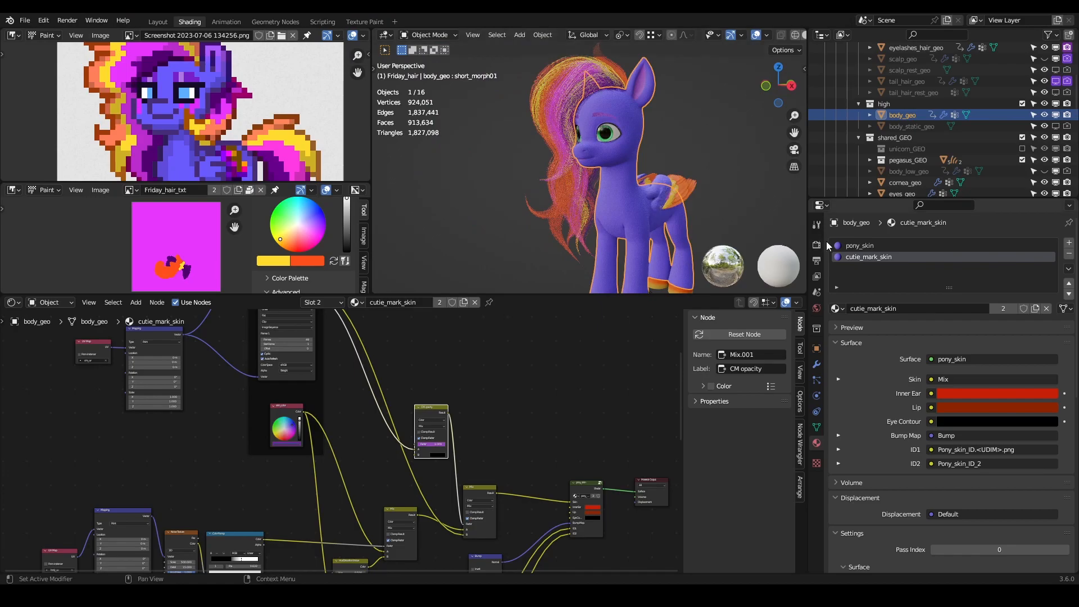
left_click(850, 246)
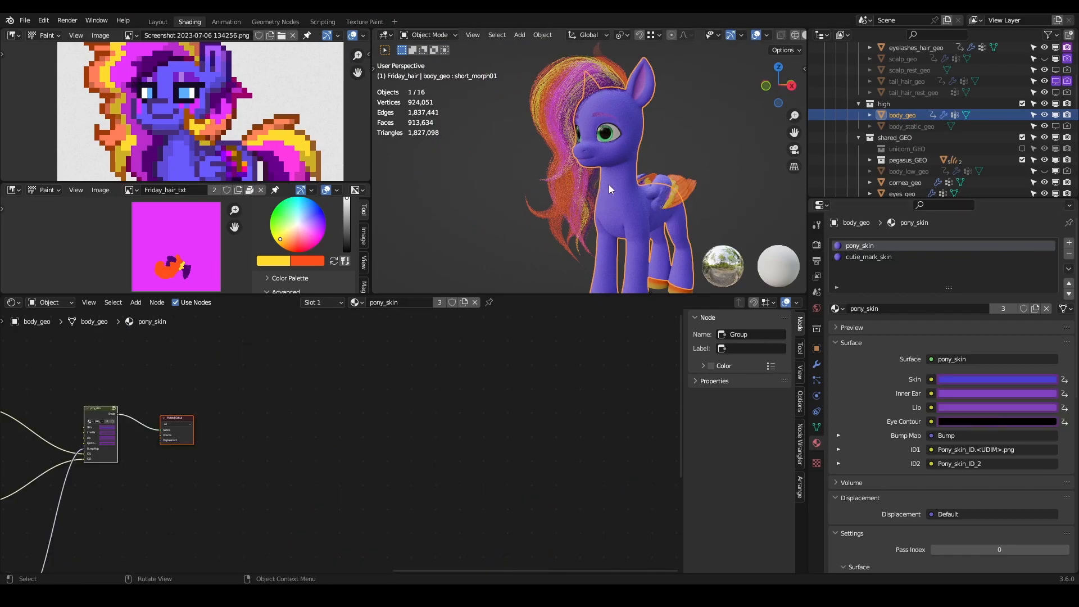
middle_click_drag(231, 403, 561, 436)
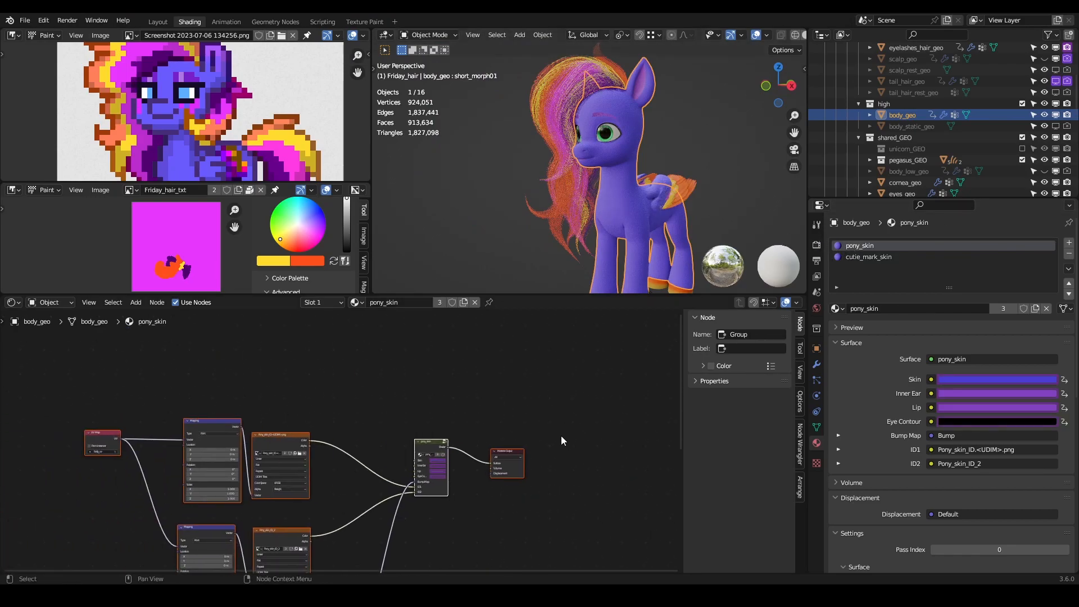
scroll(499, 434, "up", 9)
middle_click_drag(569, 384, 498, 352)
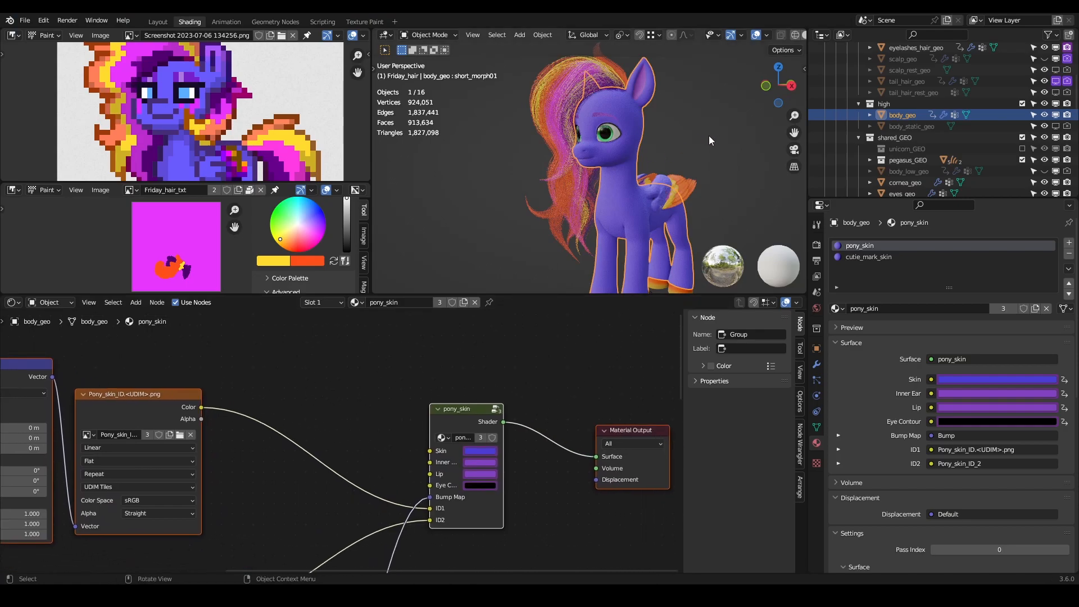
scroll(597, 414, "up", 5)
scroll(598, 415, "down", 6)
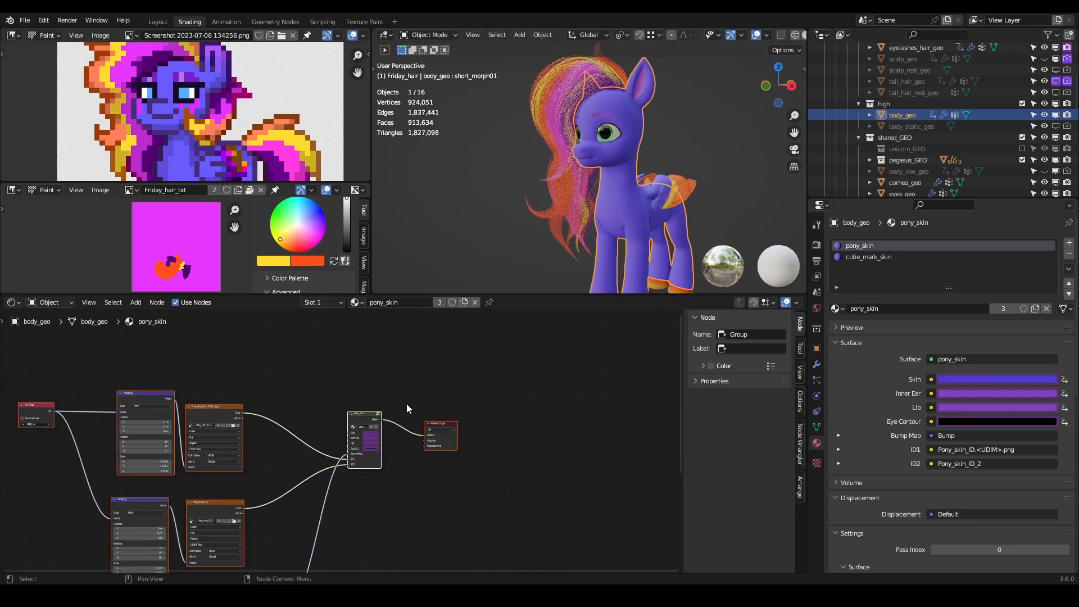
scroll(406, 403, "up", 5)
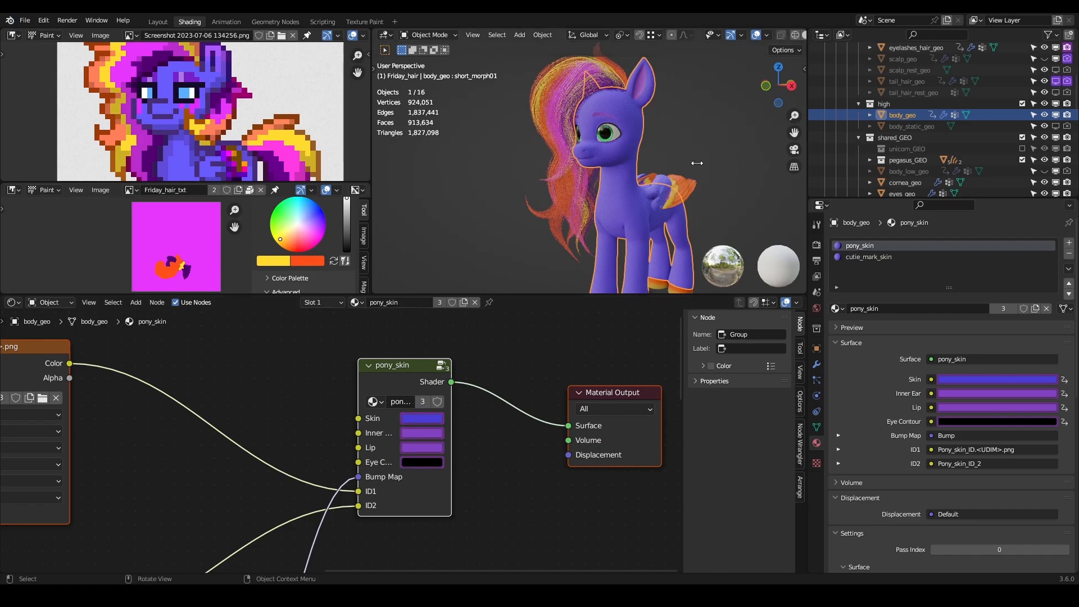
- Show the My Pony body colours, try a green coat, and restore the blue-violet coat colour
key("n")
scroll(786, 167, "down", 4)
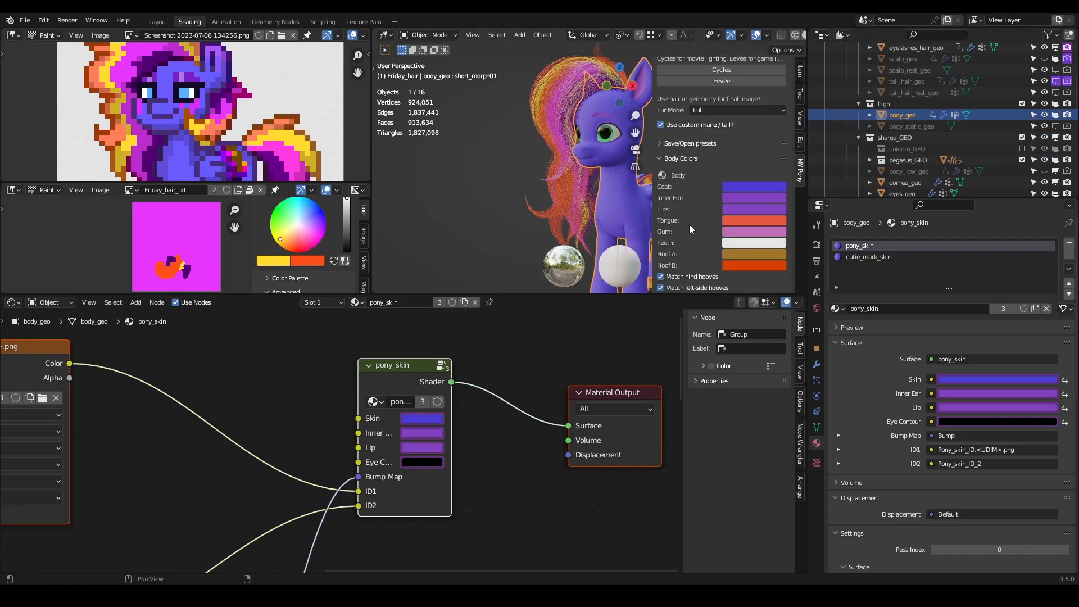
left_click(750, 188)
left_click_drag(767, 66, 735, 66)
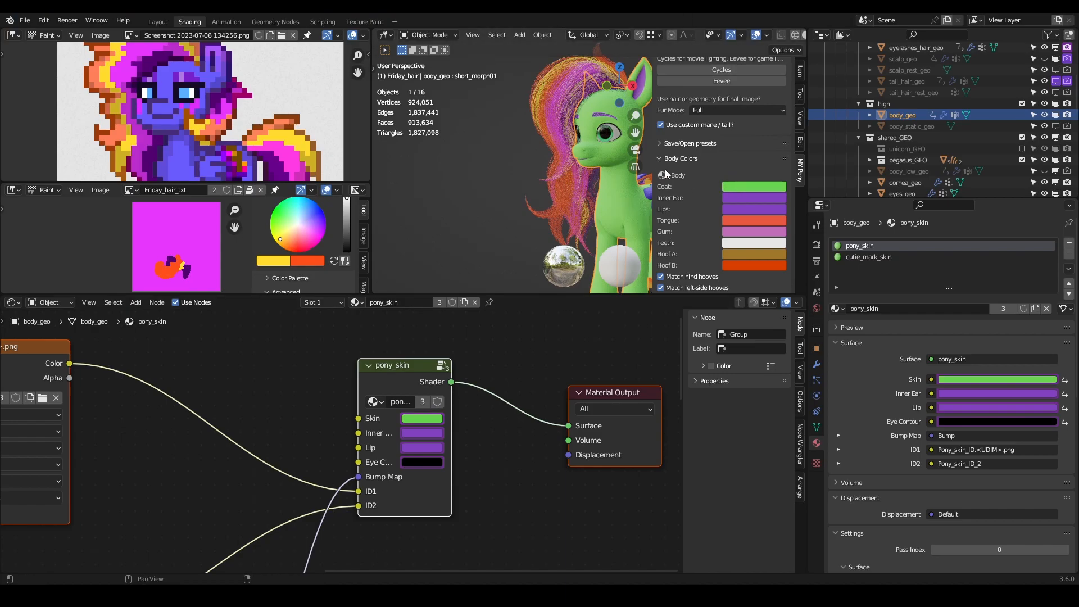
key("ctrl+v")
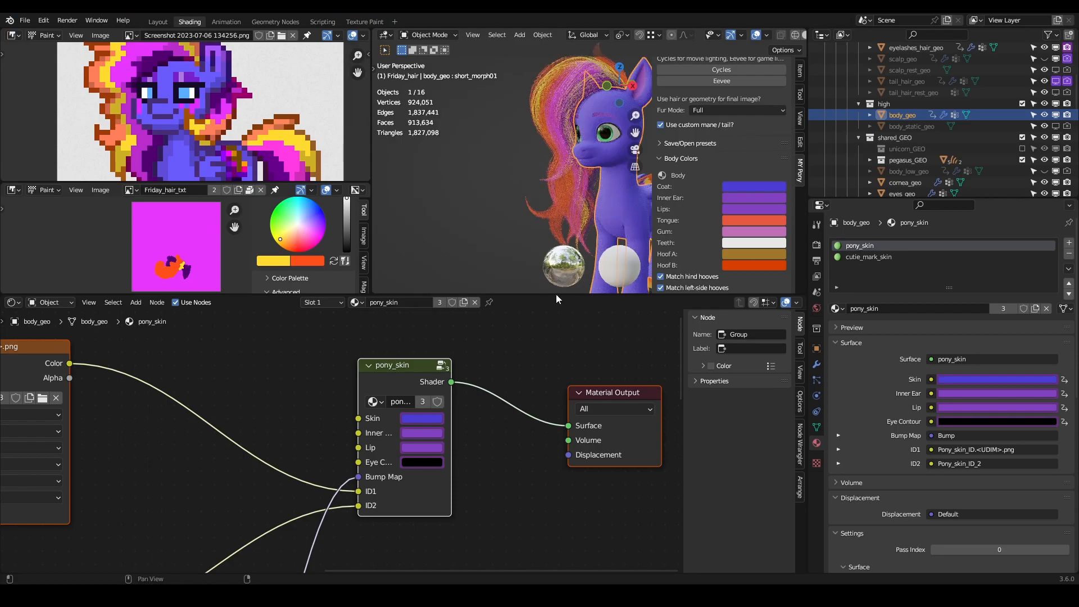
- Add an Image Texture node to the pony_skin material, above the pony_skin shader group
middle_click_drag(291, 412, 395, 472)
key("shift+a")
left_click(366, 368)
type("image")
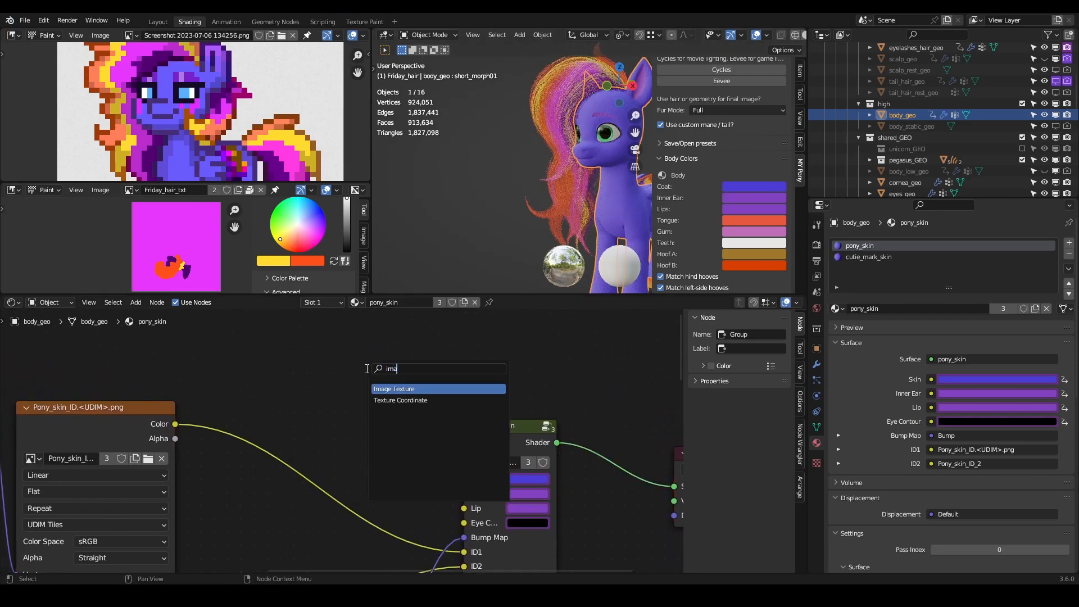
key("Return")
left_click(278, 329)
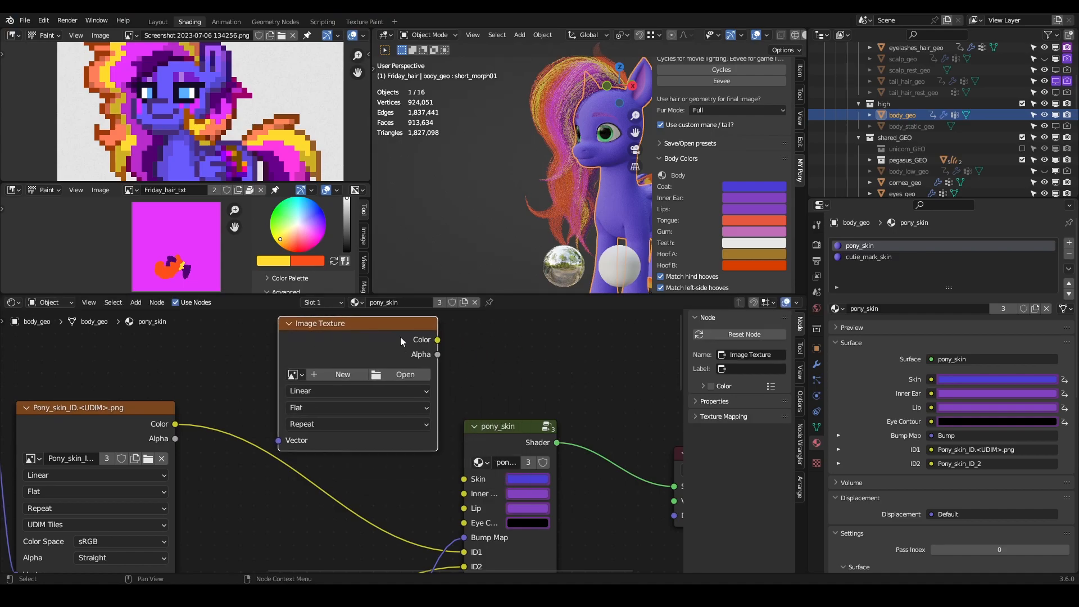
- Connect the Image Texture's Color output to the pony_skin group's Skin input and move the texture node farther from the group
left_click_drag(436, 340, 463, 479)
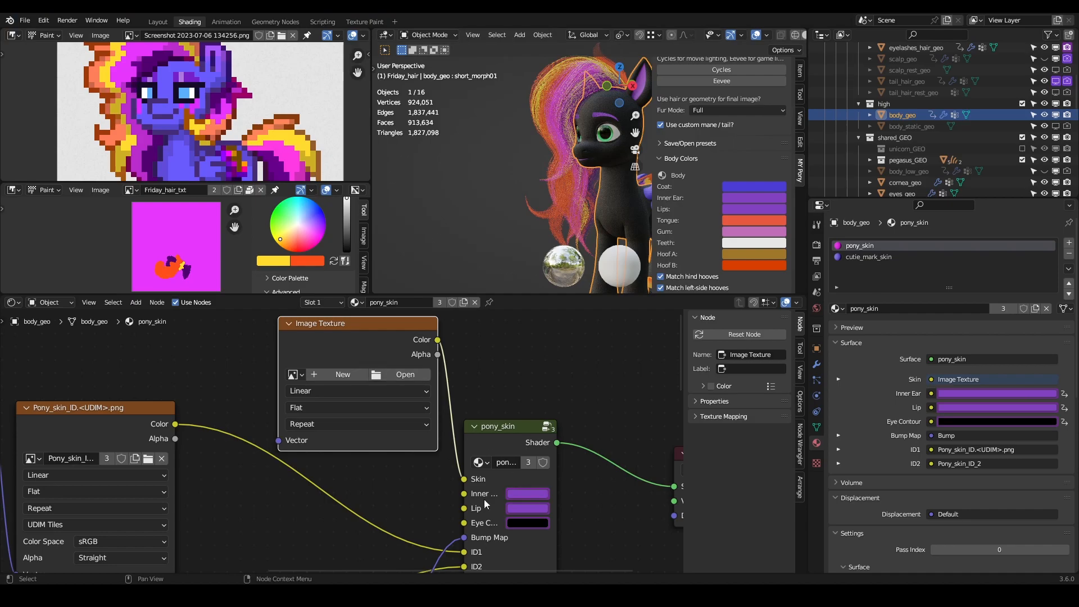
right_click_drag(489, 348, 445, 415, "ctrl")
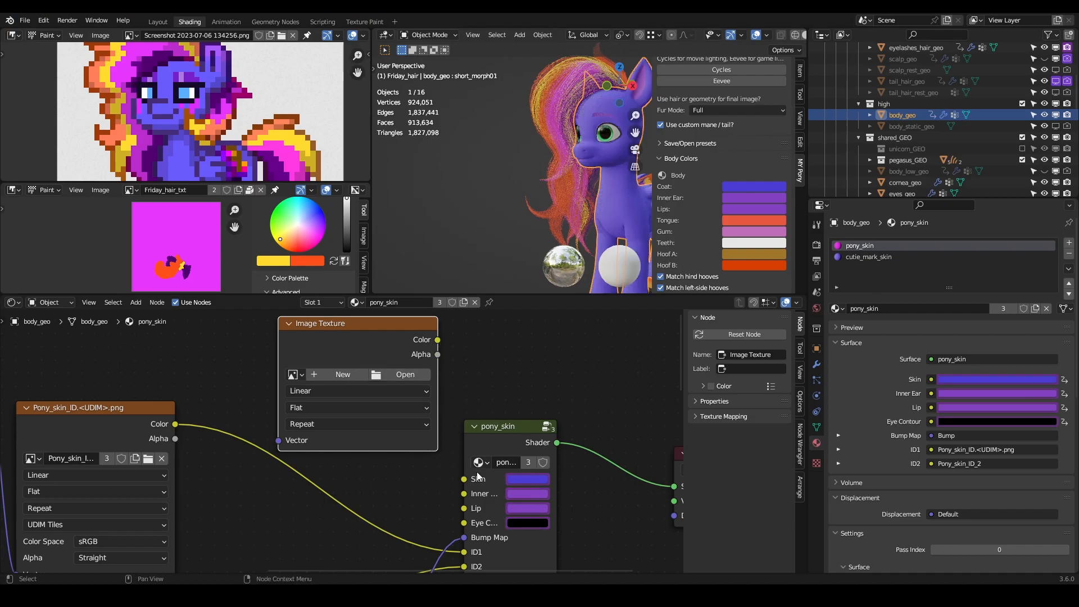
left_click_drag(436, 340, 464, 479)
scroll(484, 397, "down", 4)
middle_click_drag(484, 397, 581, 505)
left_click_drag(477, 486, 380, 350)
middle_click_drag(309, 461, 401, 472)
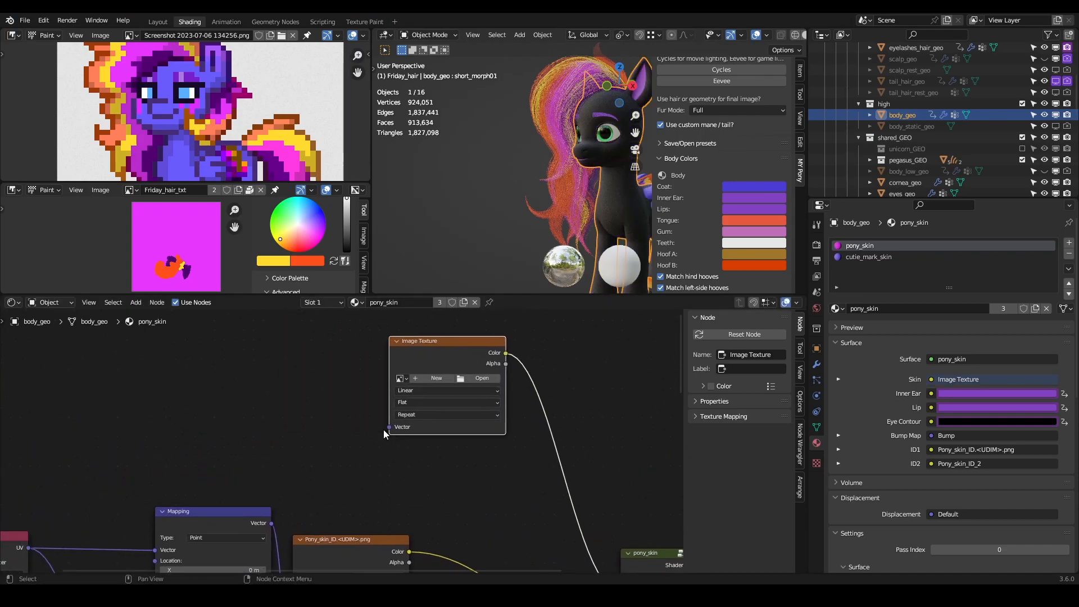
- Add a UV Map node with its UV output linked to the new Image Texture's Vector input
left_click_drag(389, 427, 278, 398)
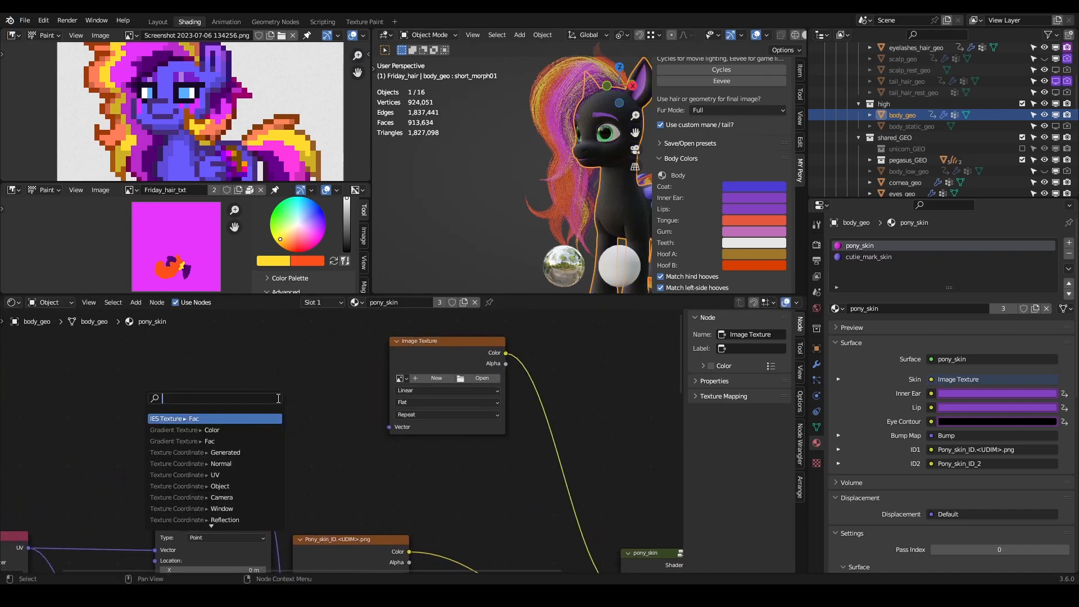
left_click(383, 448)
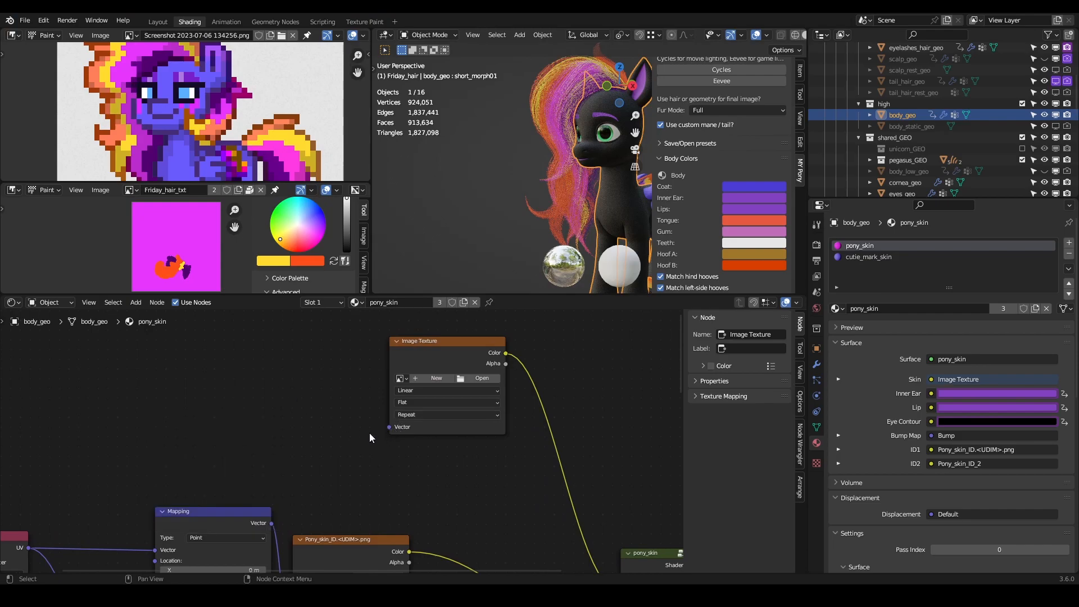
left_click_drag(388, 427, 373, 424)
left_click_drag(310, 396, 310, 396)
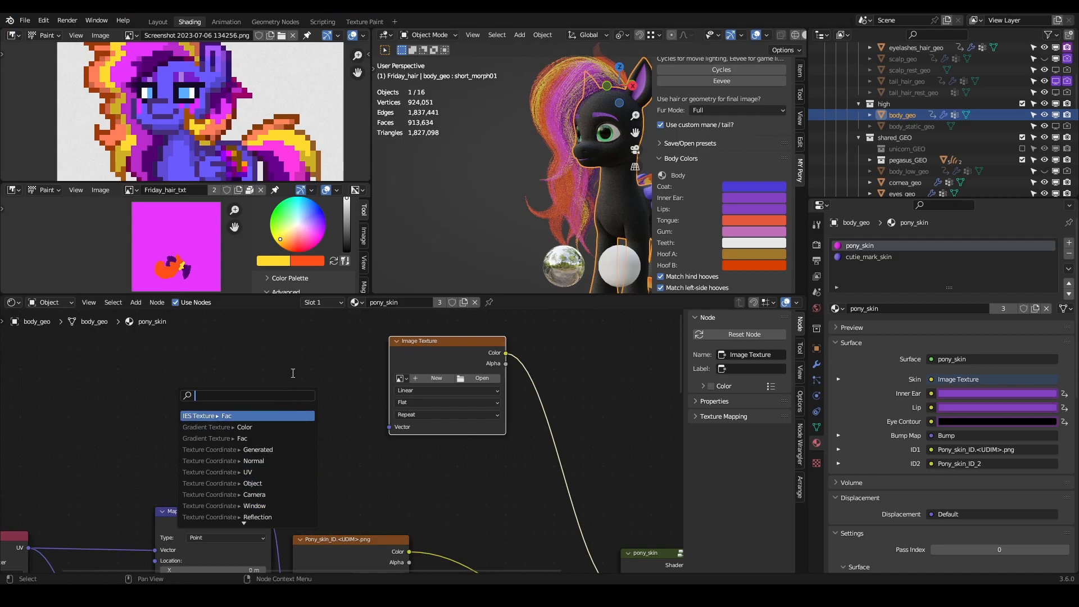
type("uv")
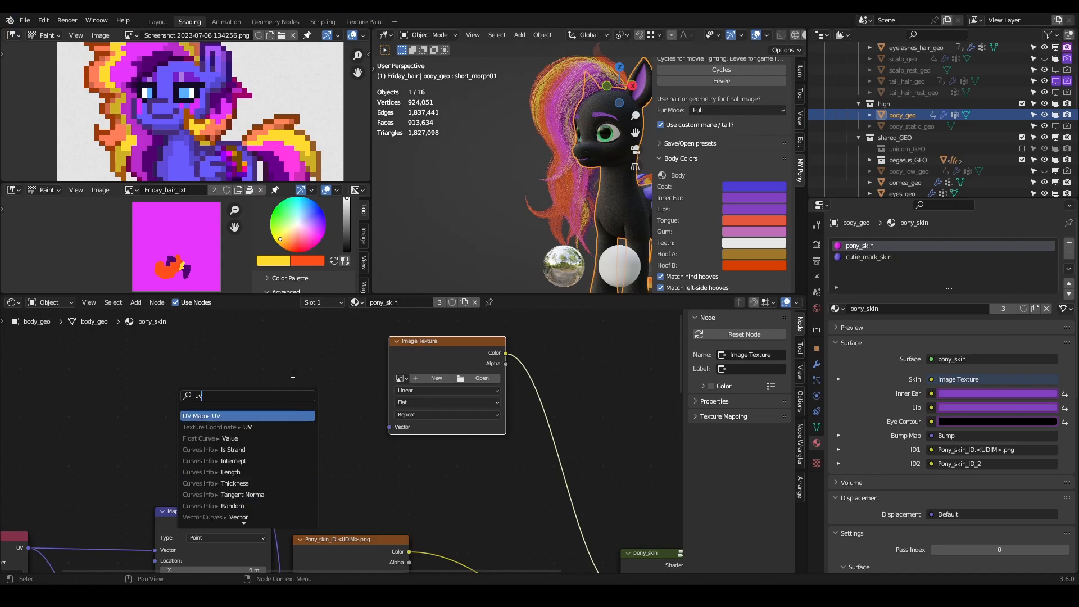
key("Return")
left_click(292, 373)
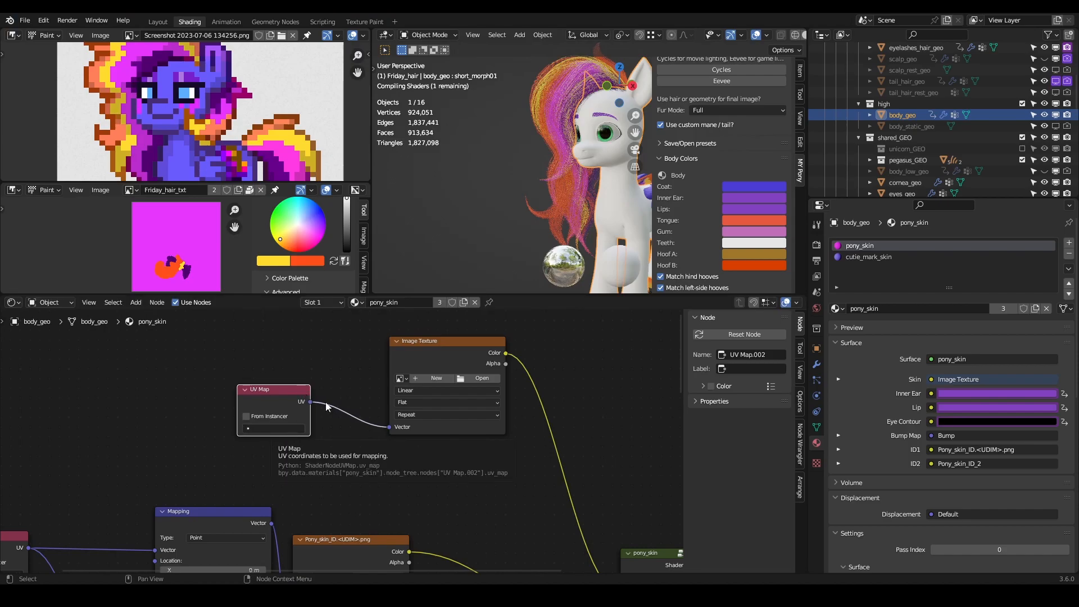
- Check body_geo's UV maps in its mesh data and the map choices offered by the new UV Map node
left_click(816, 428)
scroll(876, 490, "down", 5)
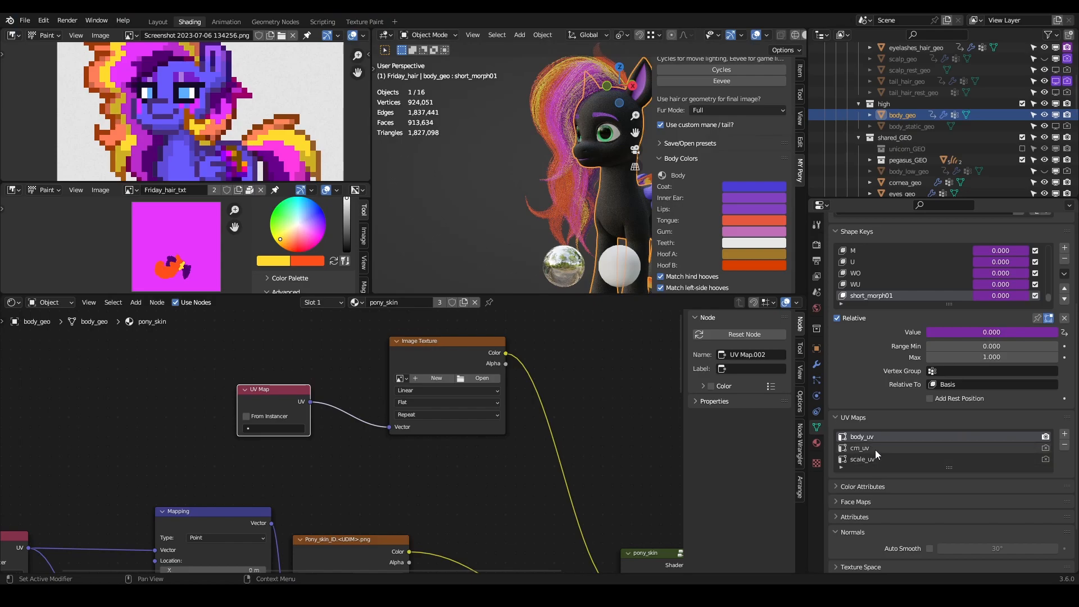
scroll(870, 447, "down", 2)
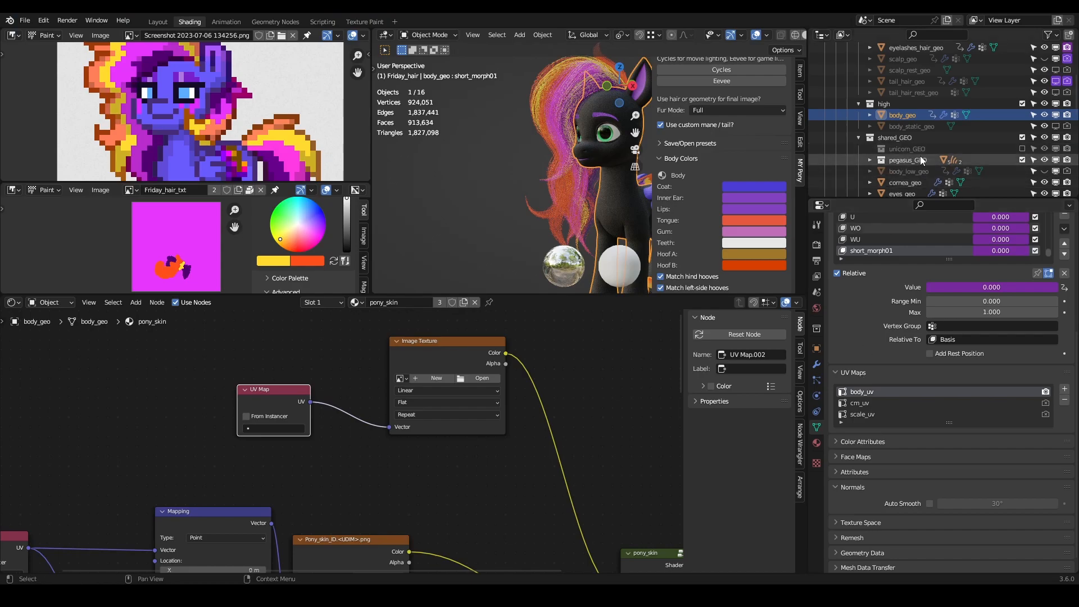
left_click(280, 428)
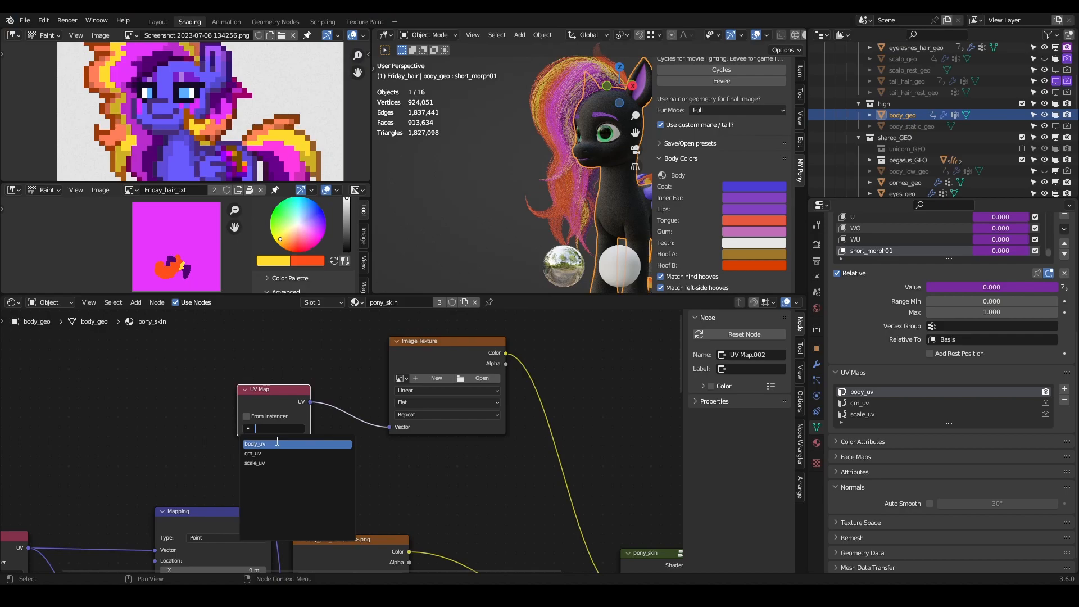
left_click(500, 459)
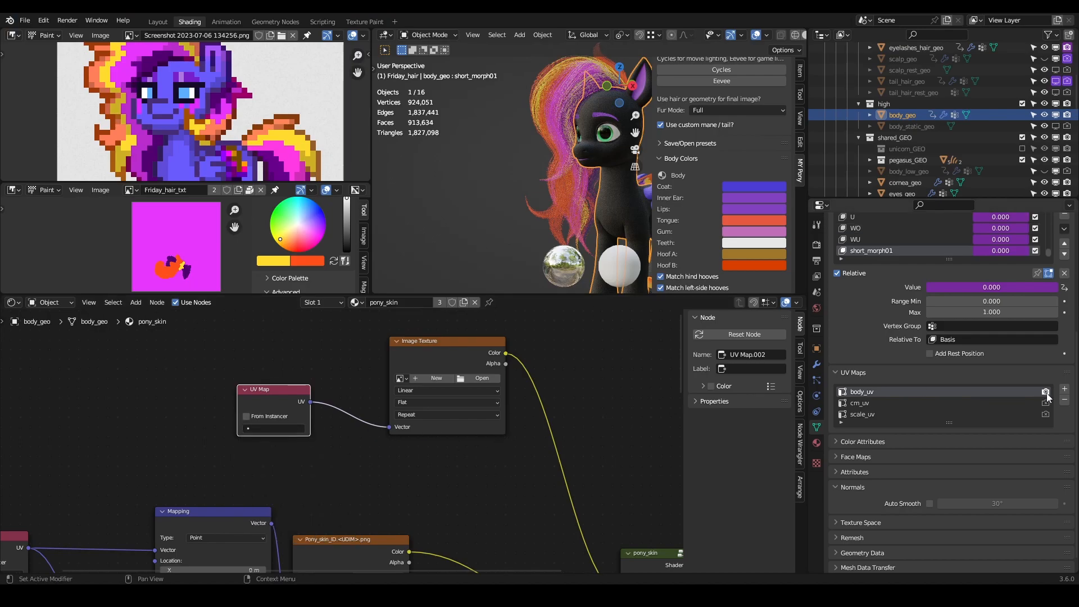
- Set the new UV Map node feeding the Image Texture to use the body_uv map
left_click(277, 429)
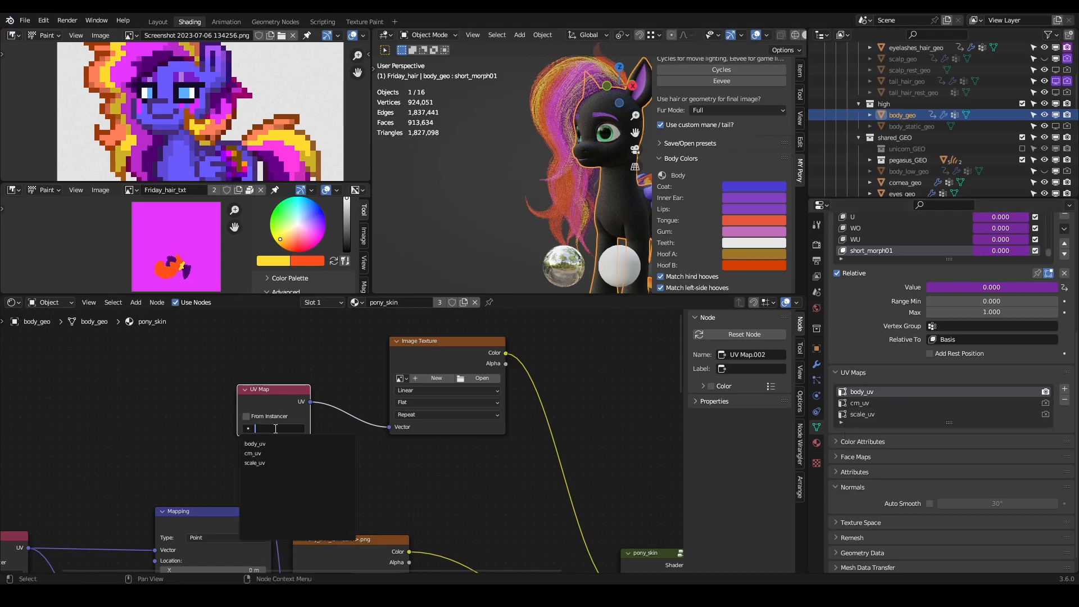
left_click(270, 444)
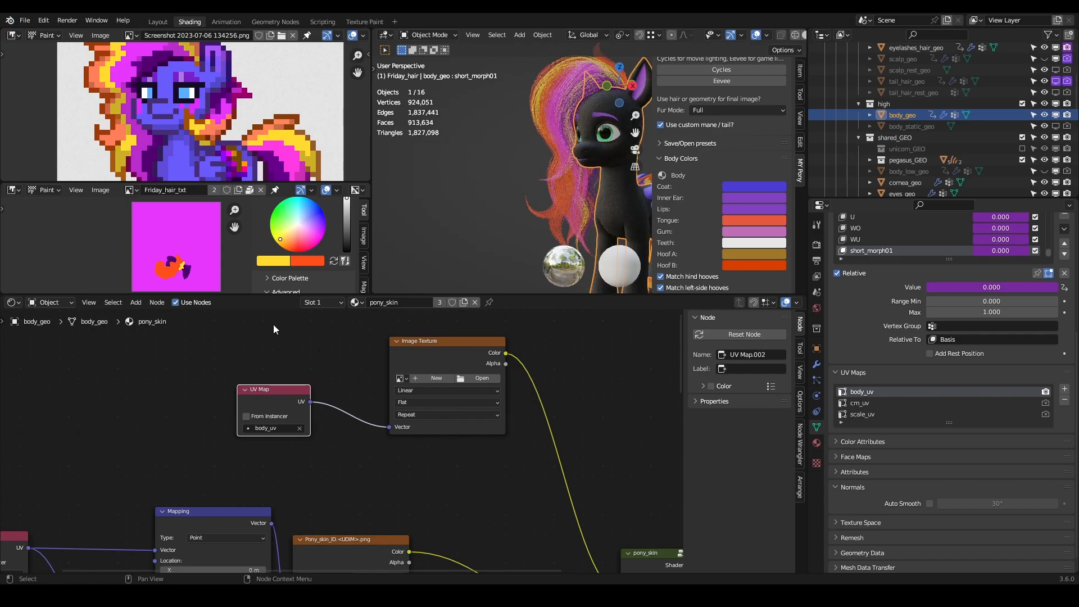
- Enlarge the image editor showing Friday_hair_txt, put body_geo in Edit Mode to show its UV layout, and hide that editor's sidebar
left_click_drag(369, 239, 452, 239)
left_click_drag(353, 184, 354, 110)
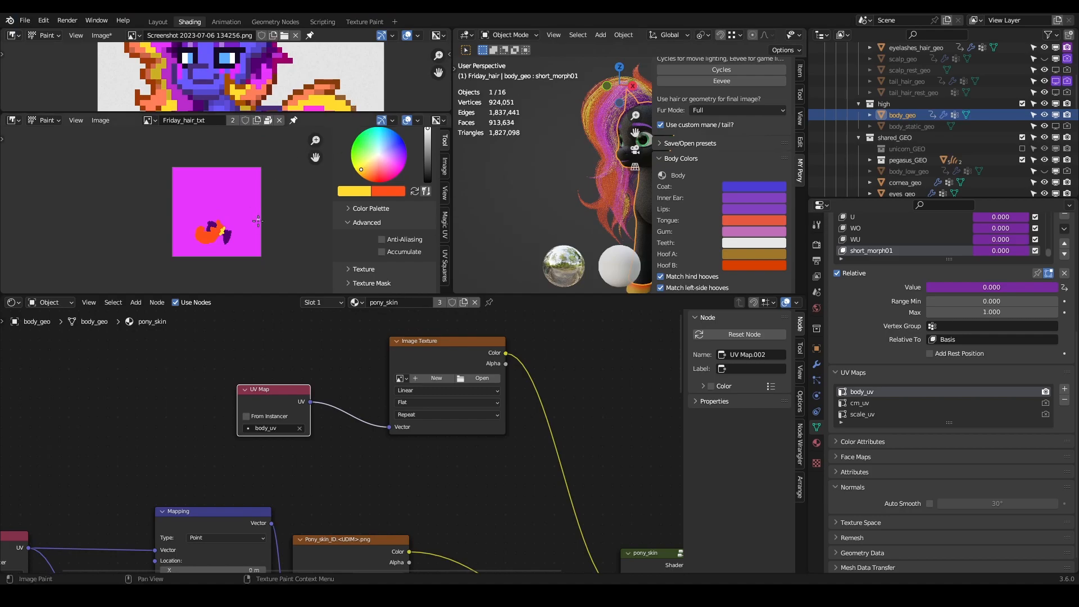
scroll(250, 242, "up", 2)
key("Tab")
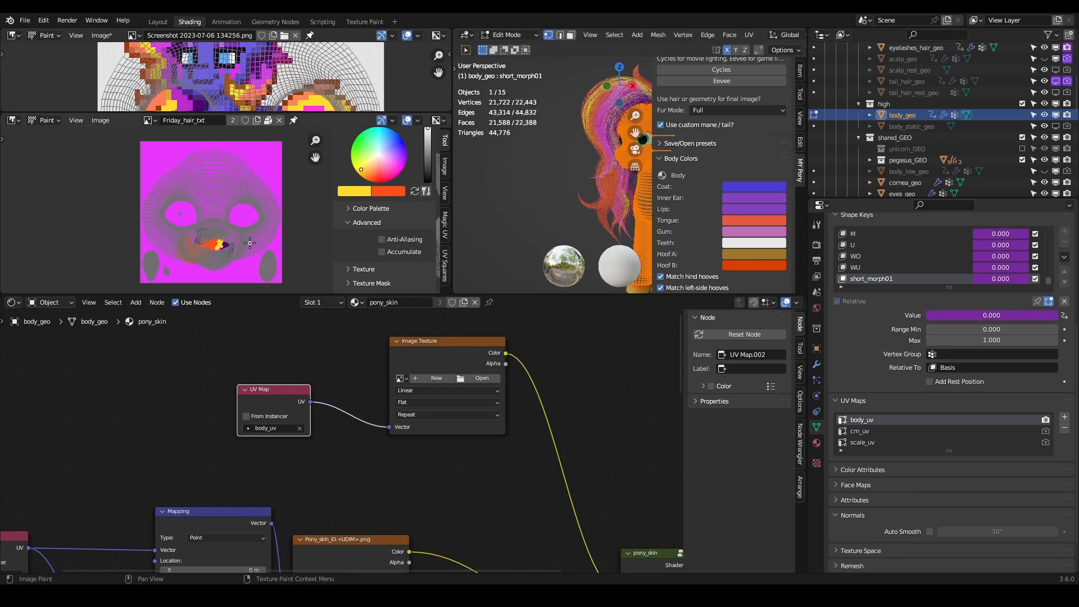
scroll(249, 243, "down", 2)
mouse_move(251, 235)
middle_mouse_down()
mouse_move(180, 230)
mouse_move(234, 236)
middle_mouse_up()
key("n")
- Examine body_geo's body_uv layout, from the face islands over the Friday_hair_txt image to the body islands beyond its edge
scroll(192, 227, "down", 2)
scroll(234, 236, "up", 2)
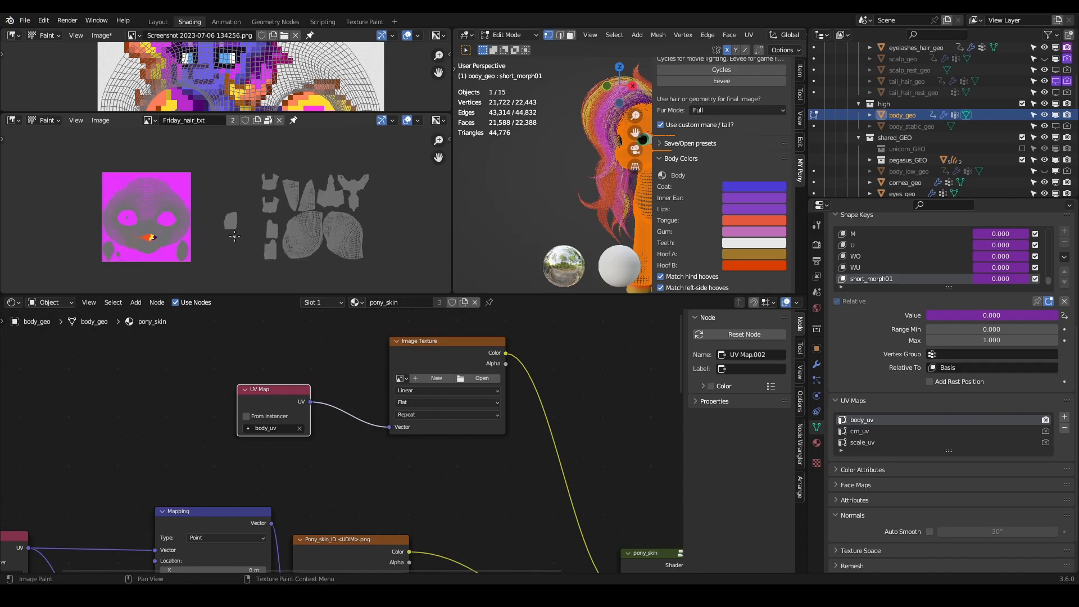
scroll(235, 236, "up", 1)
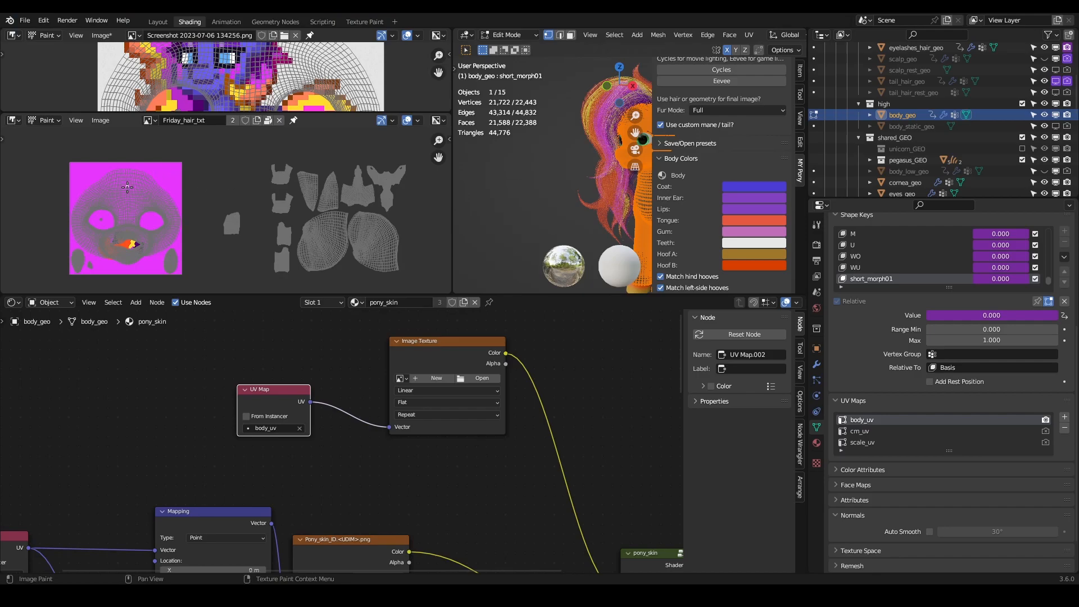
scroll(114, 240, "up", 3)
middle_click_drag(96, 241, 326, 217)
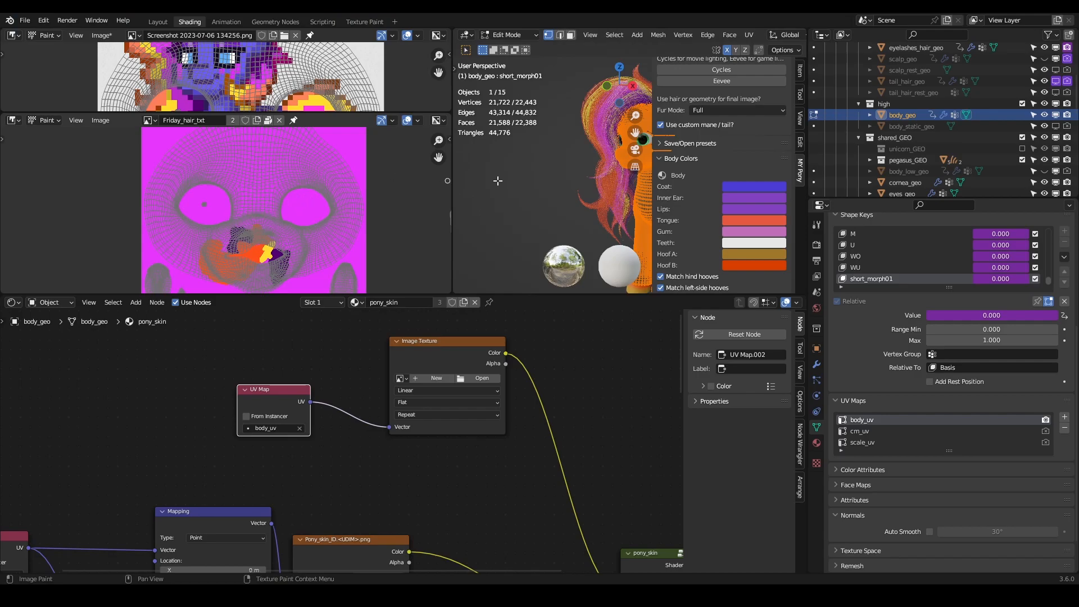
scroll(300, 194, "down", 4)
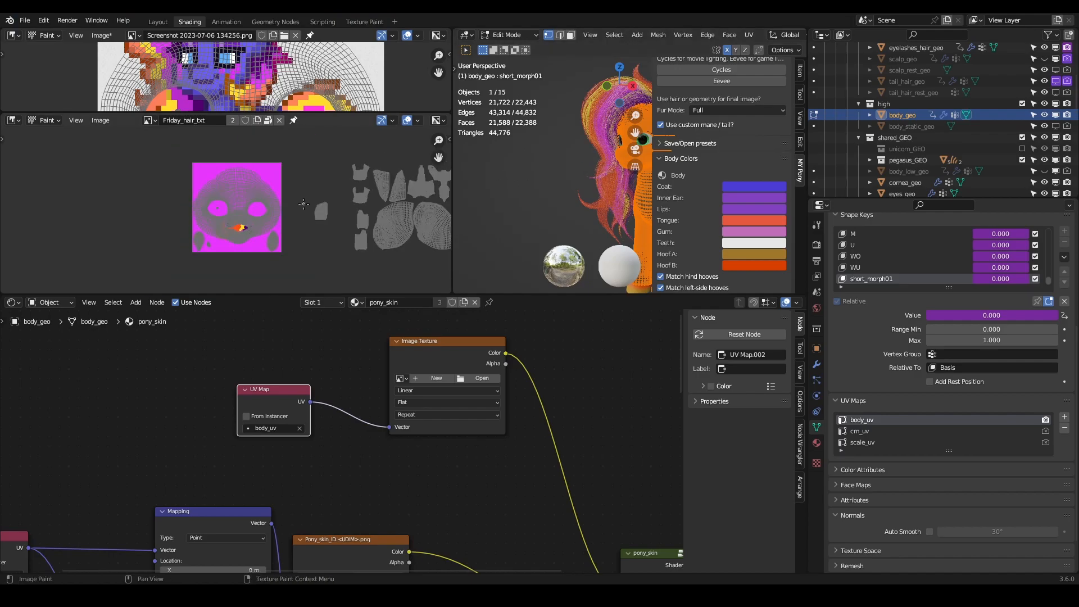
middle_click_drag(317, 210, 207, 214)
scroll(224, 215, "up", 4)
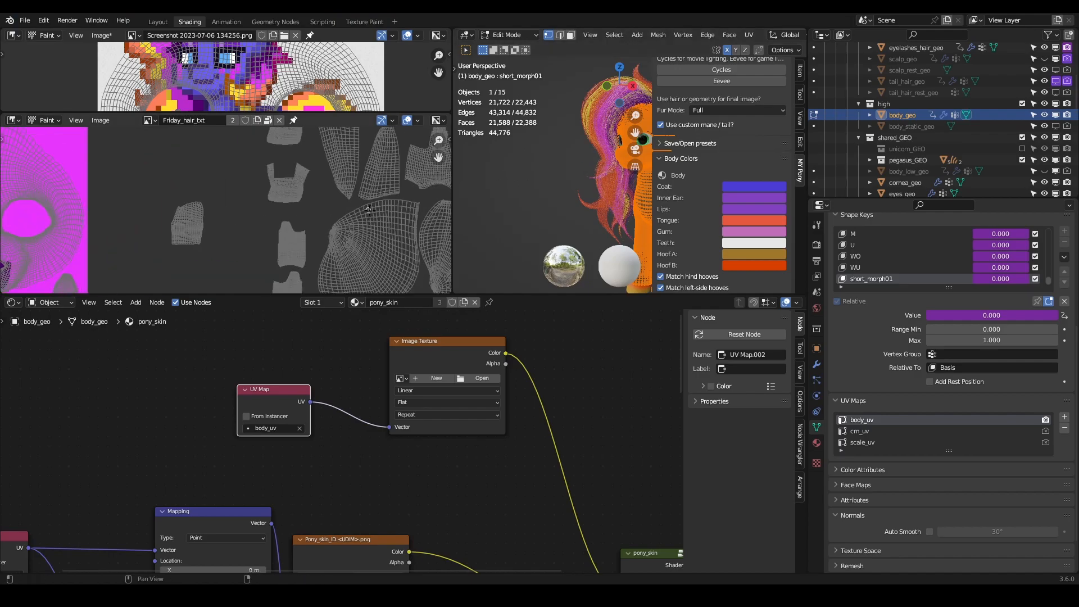
middle_click_drag(394, 196, 217, 218)
scroll(304, 151, "down", 3)
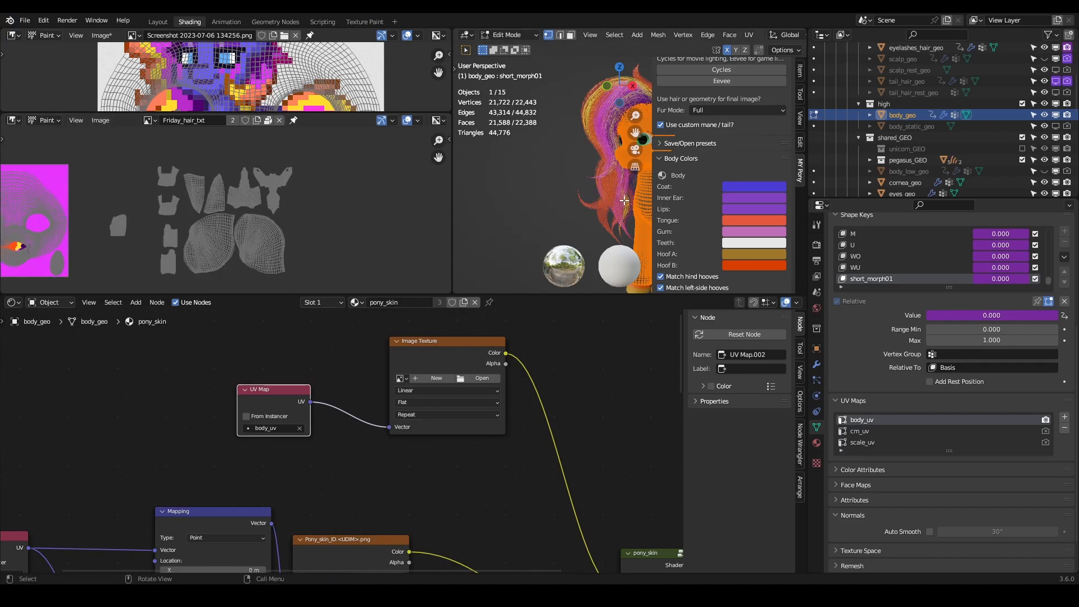
scroll(618, 205, "down", 5)
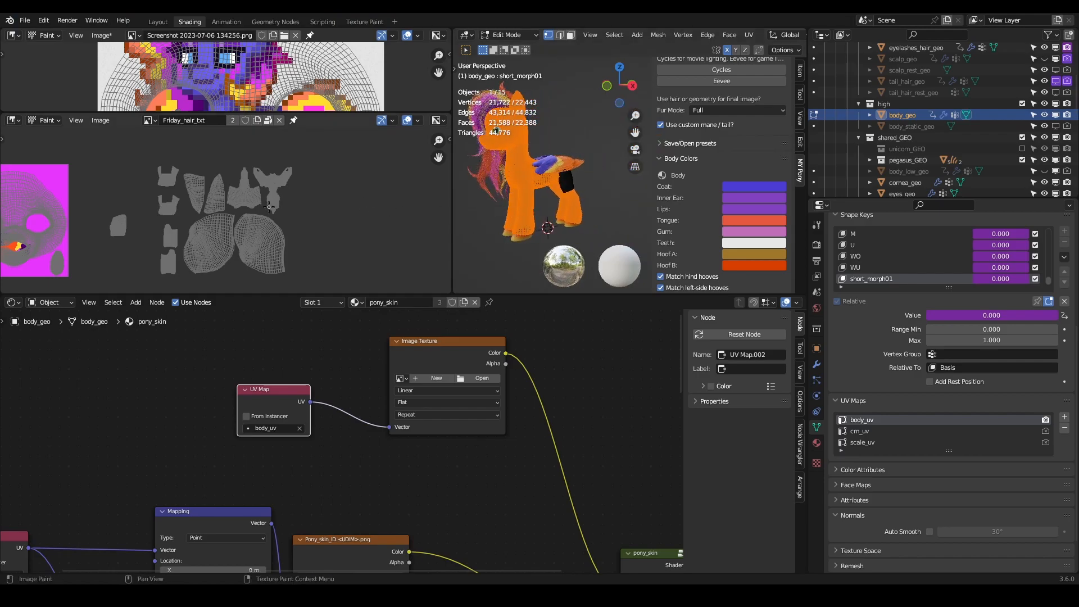
middle_click_drag(166, 223, 307, 224)
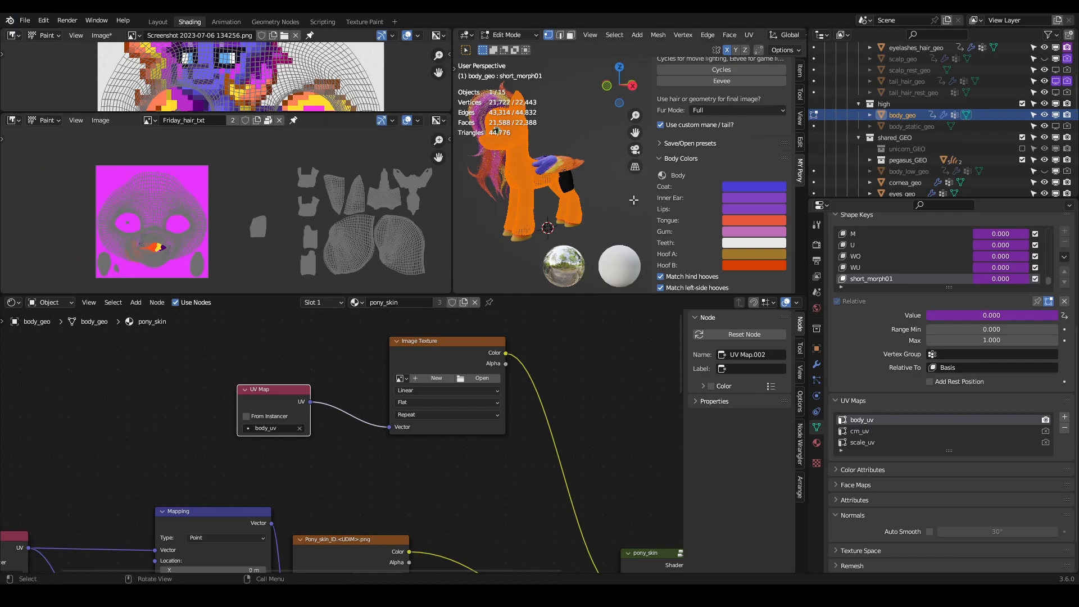
- Deselect all of body_geo's geometry and make scale_uv its active UV map
key("alt+a")
left_click(864, 443)
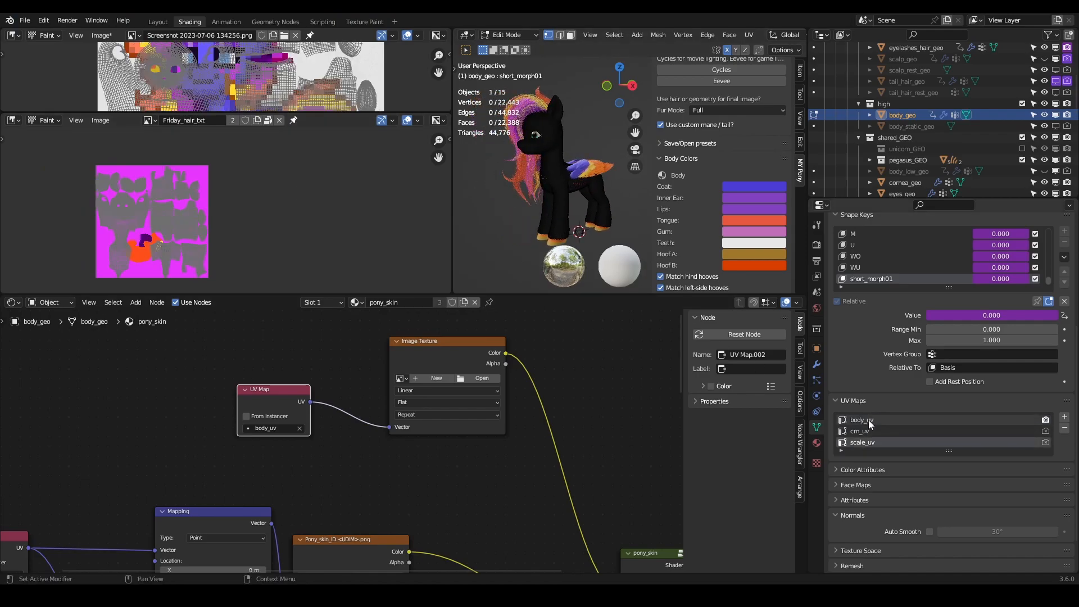
middle_click_drag(209, 226, 273, 223)
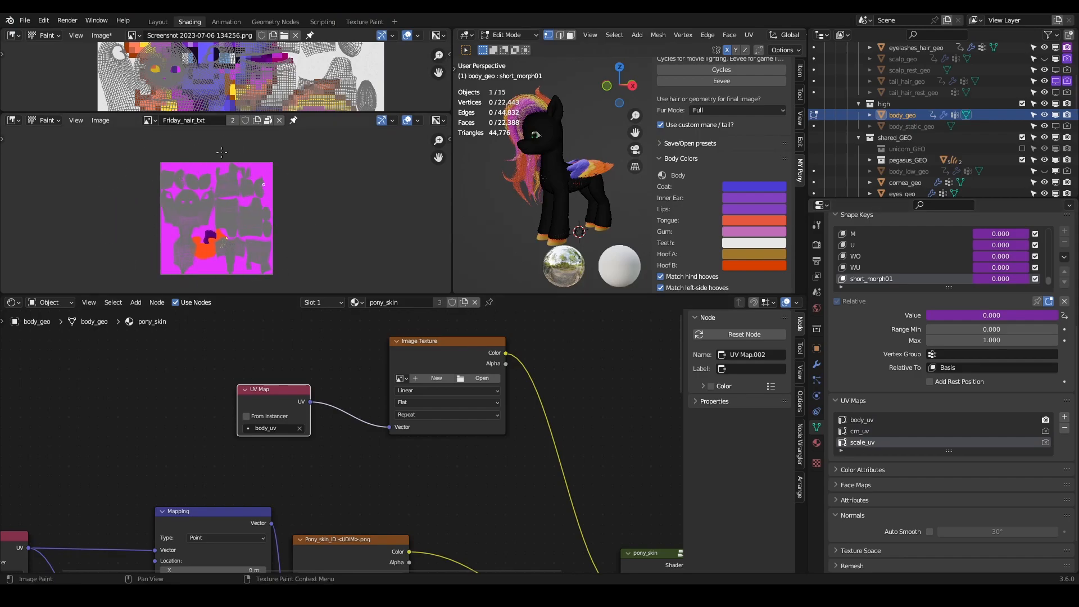
- Examine the scale_uv islands over the Friday_hair_txt image and compare them with the pony's head, neck and body mesh
scroll(210, 236, "up", 4)
scroll(169, 199, "down", 2)
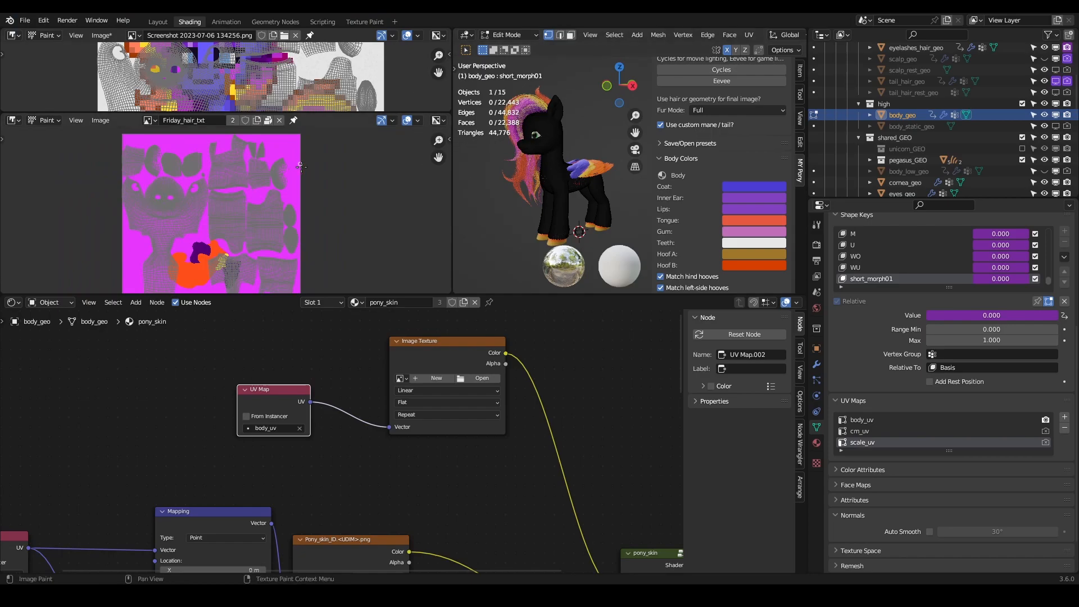
middle_click_drag(313, 228, 350, 225)
key("Tab")
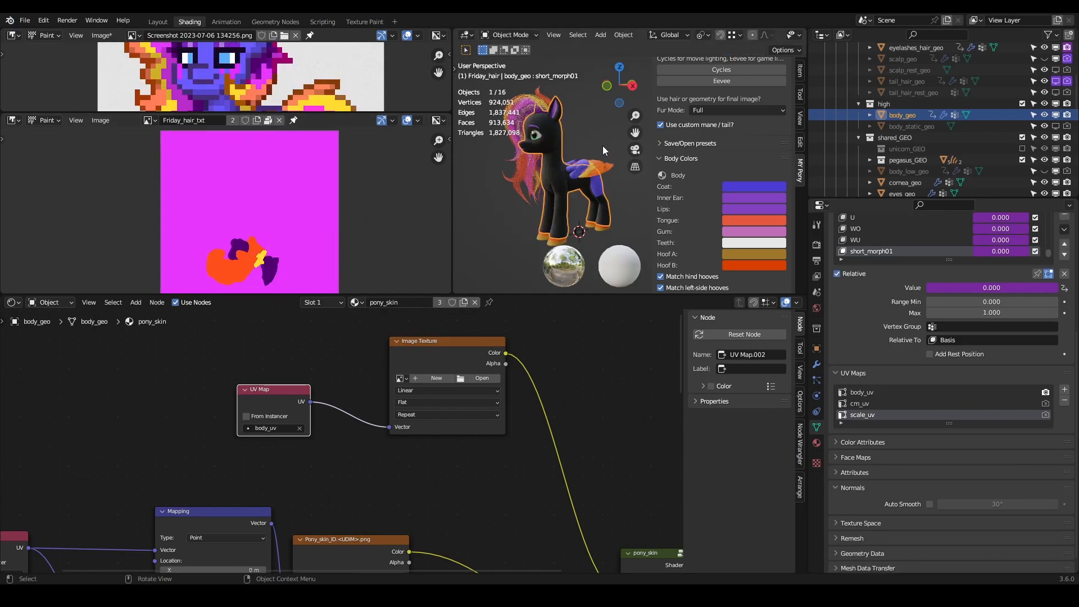
key("Tab")
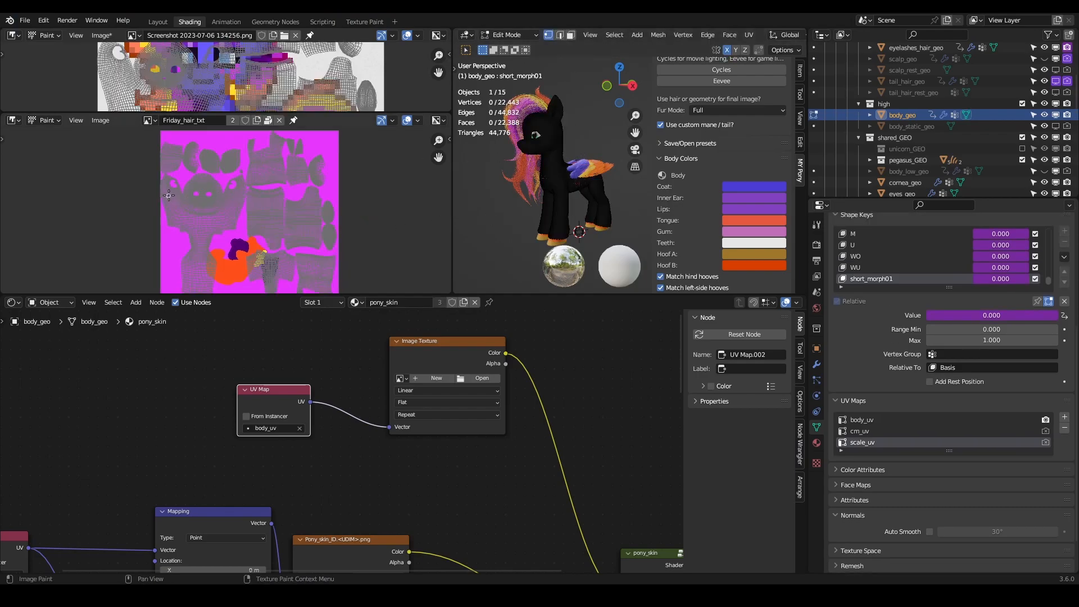
scroll(210, 229, "up", 3)
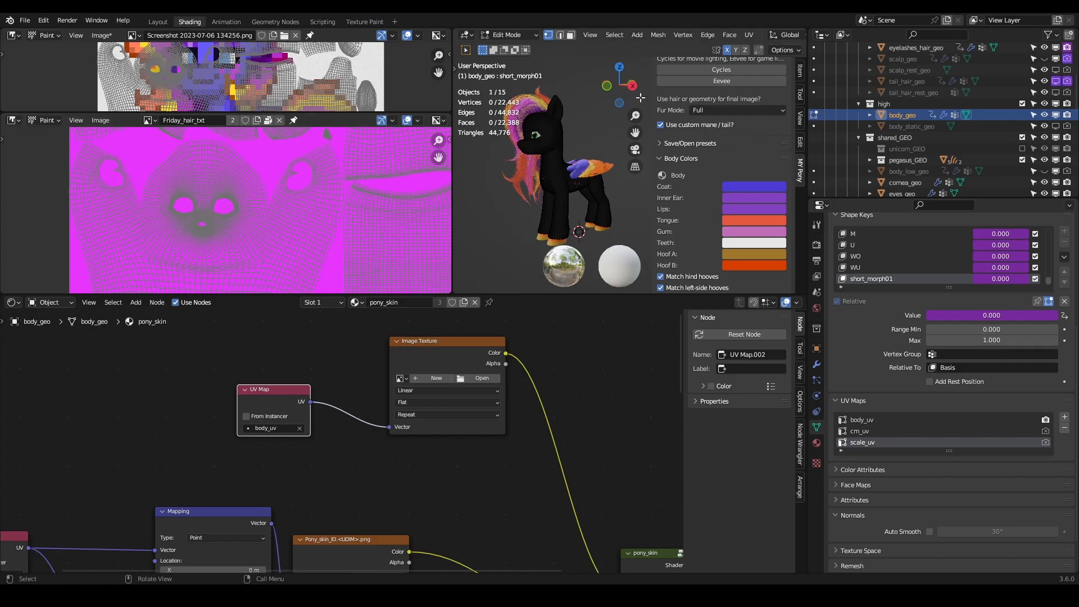
middle_click_drag(299, 234, 346, 246)
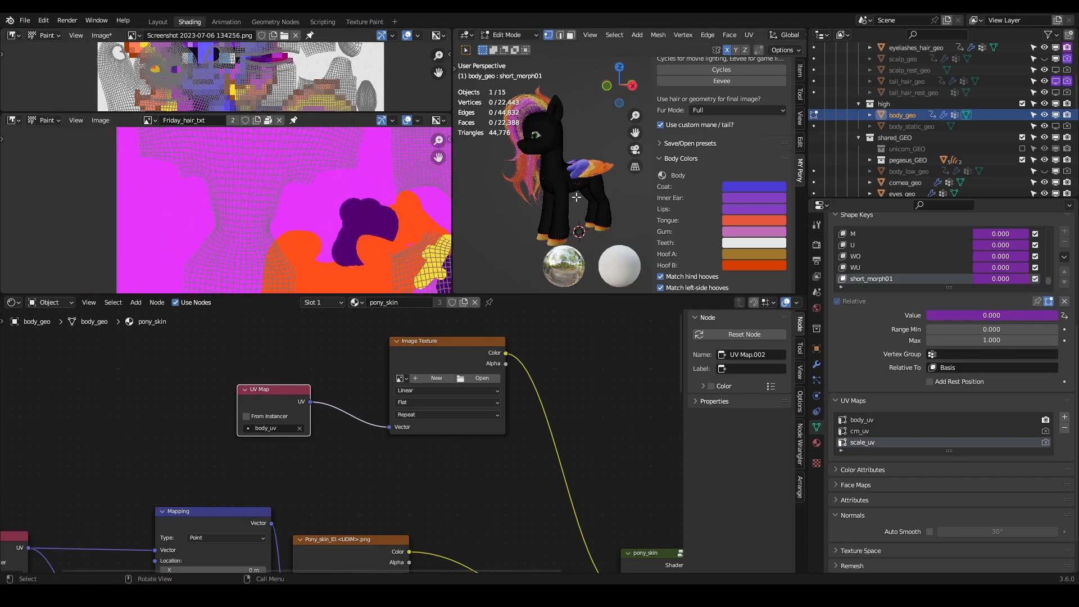
scroll(573, 204, "up", 3)
middle_click_drag(540, 205, 571, 203)
middle_click_drag(509, 176, 610, 239, "shift")
scroll(590, 218, "down", 4)
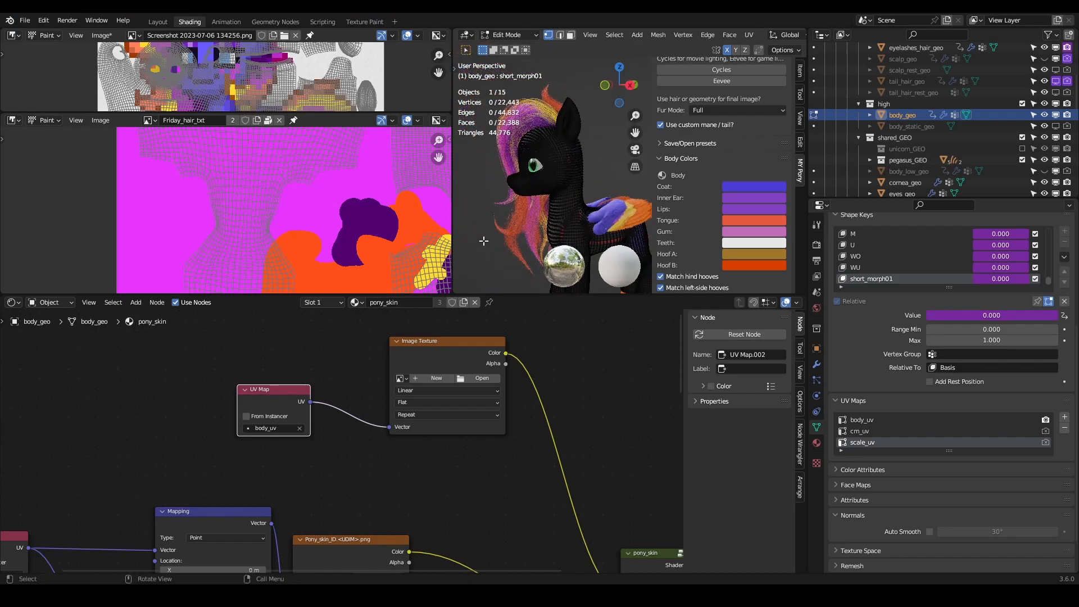
scroll(295, 209, "down", 4)
middle_click_drag(295, 209, 268, 235)
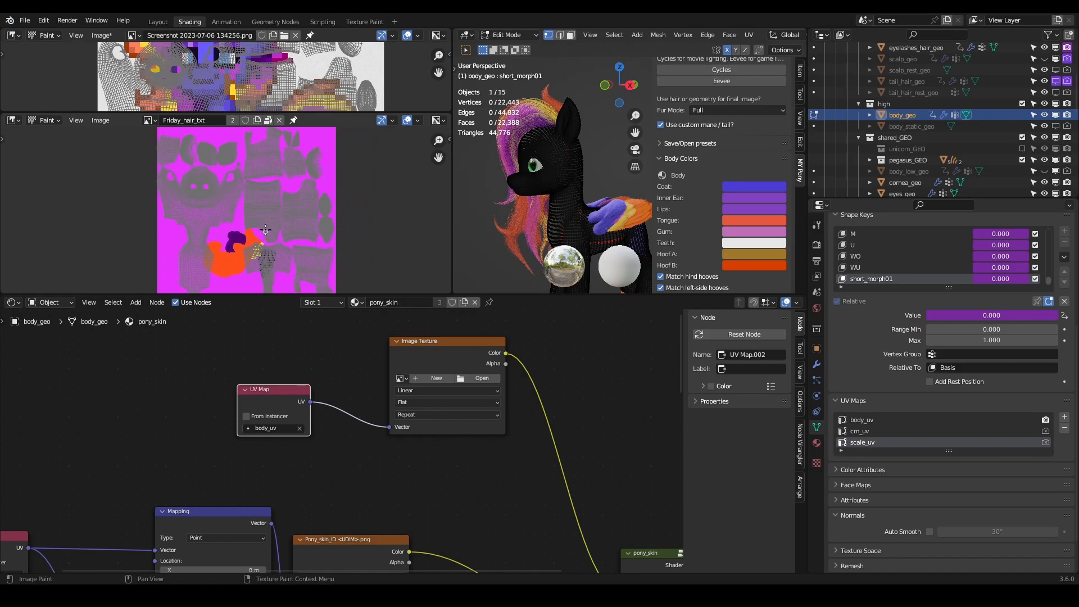
middle_click_drag(580, 217, 588, 195)
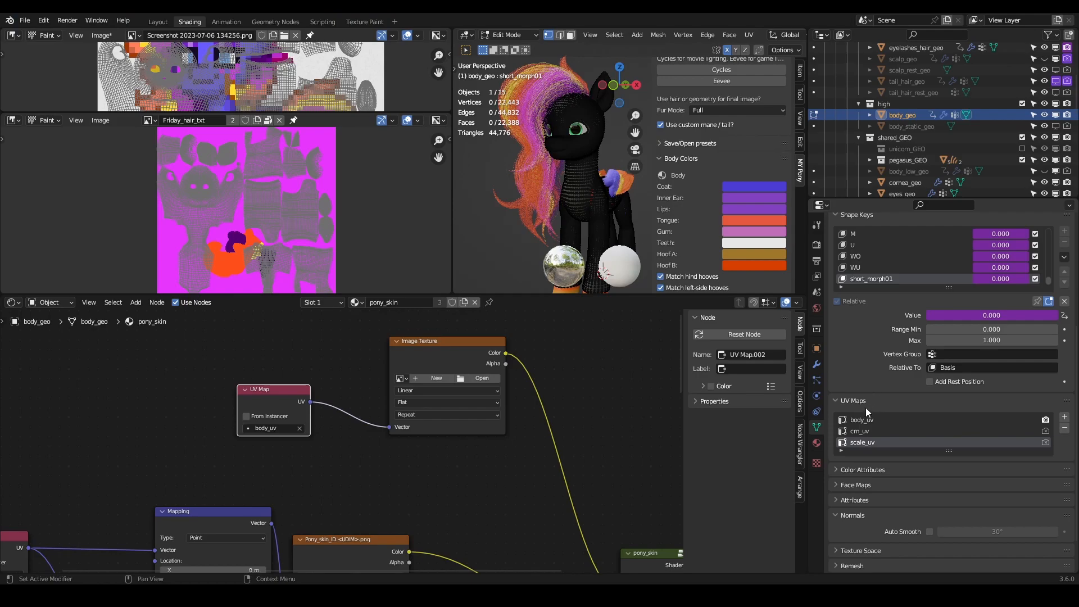
- Make body_uv the active UV map of body_geo and view its face islands over the Friday_hair_txt image
left_click(860, 418)
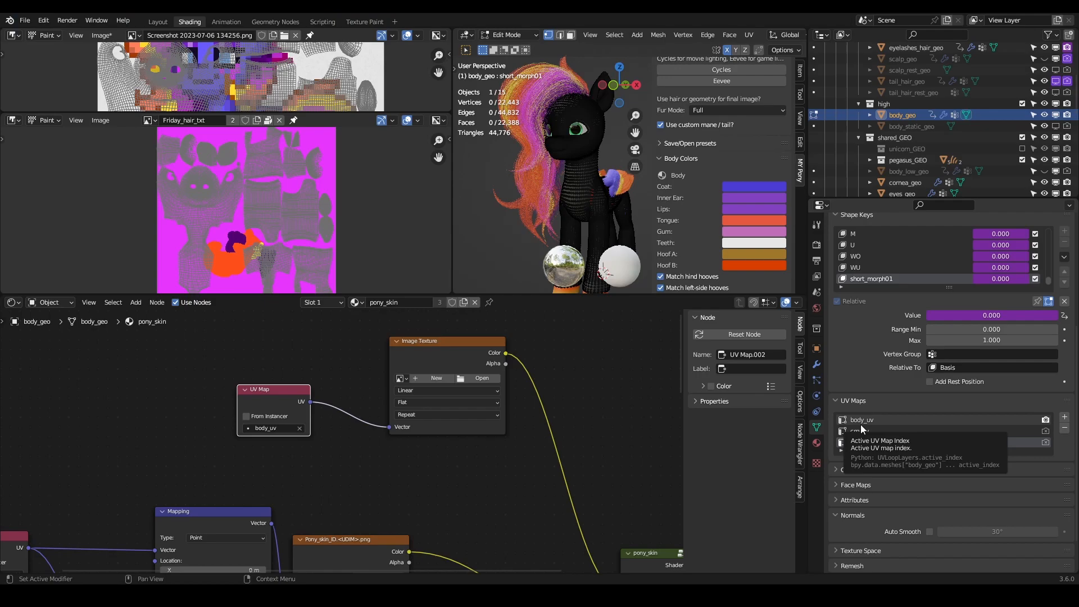
left_click(861, 424)
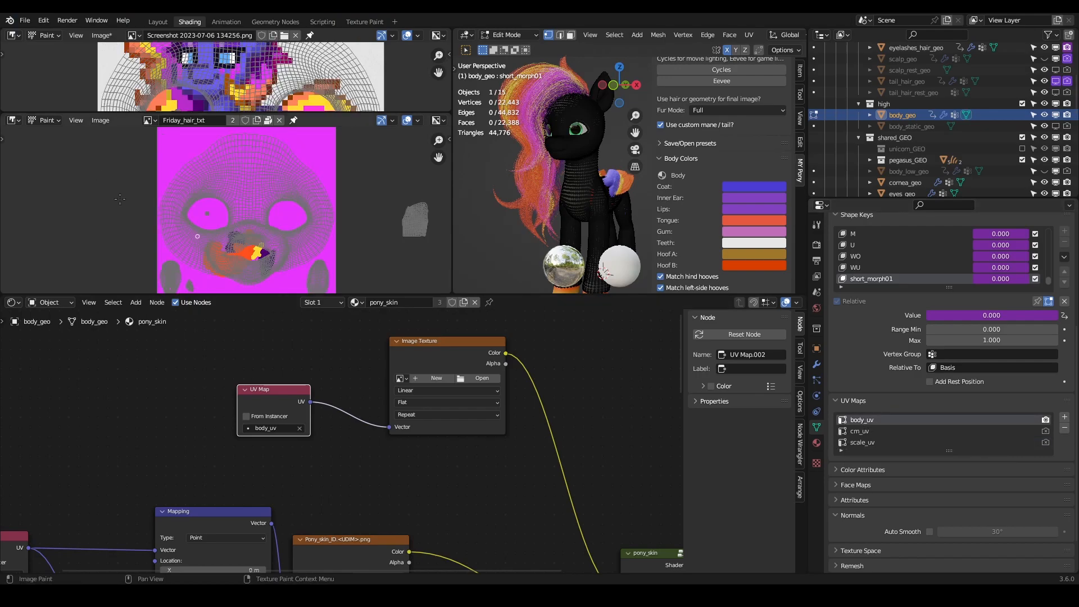
scroll(332, 201, "down", 4)
scroll(332, 201, "up", 3)
mouse_move(380, 208)
middle_mouse_down()
mouse_move(265, 217)
mouse_move(327, 190)
middle_mouse_up()
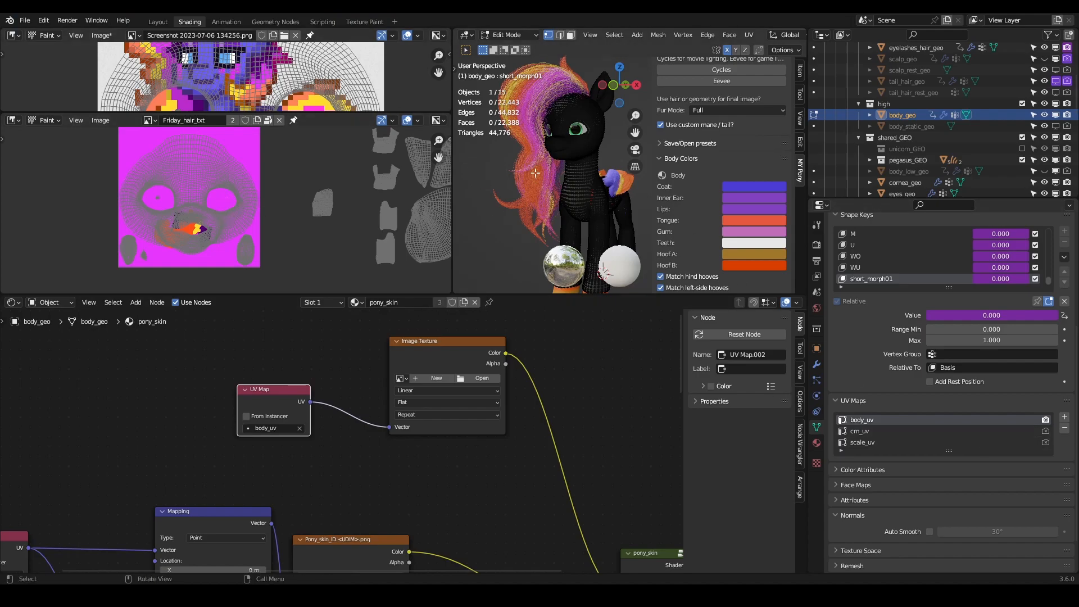
middle_click_drag(525, 175, 546, 186, "shift")
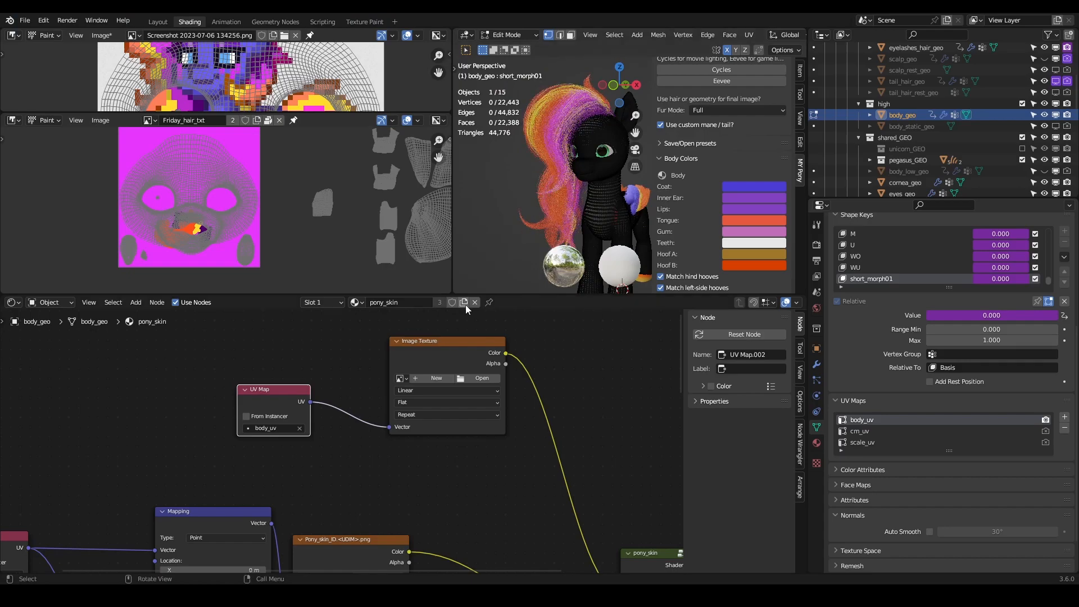
- Examine the pony_skin node tree for which UV Map nodes feed the noise, bump, skin ID and empty Image Texture nodes
scroll(348, 361, "down", 2)
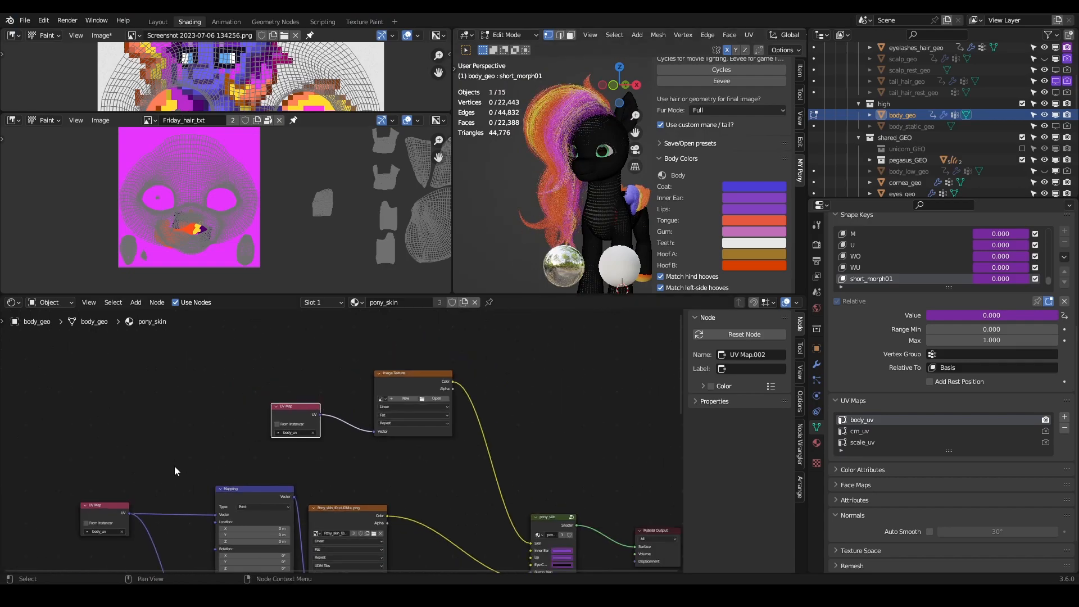
middle_click_drag(176, 470, 212, 437)
middle_click_drag(366, 444, 462, 355)
scroll(220, 500, "up", 6)
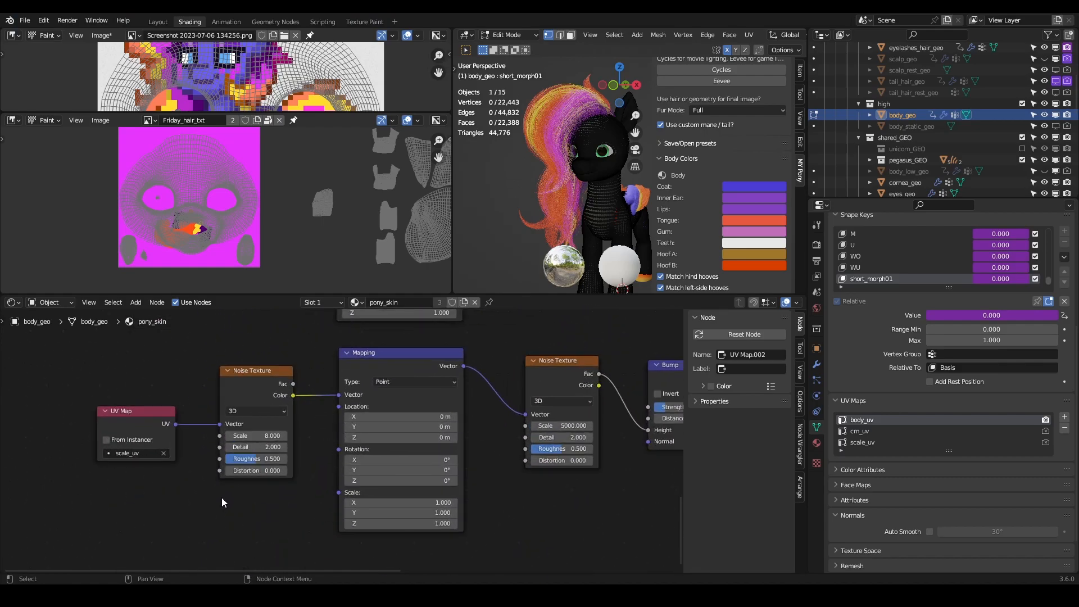
scroll(189, 493, "down", 1)
middle_click_drag(181, 484, 255, 457)
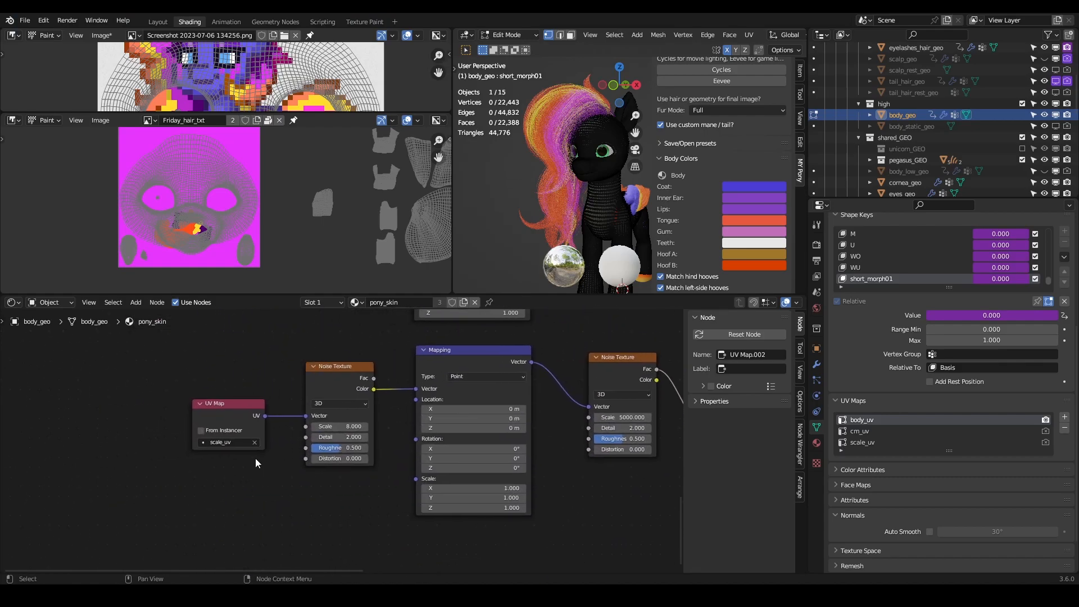
middle_click_drag(338, 368, 270, 481)
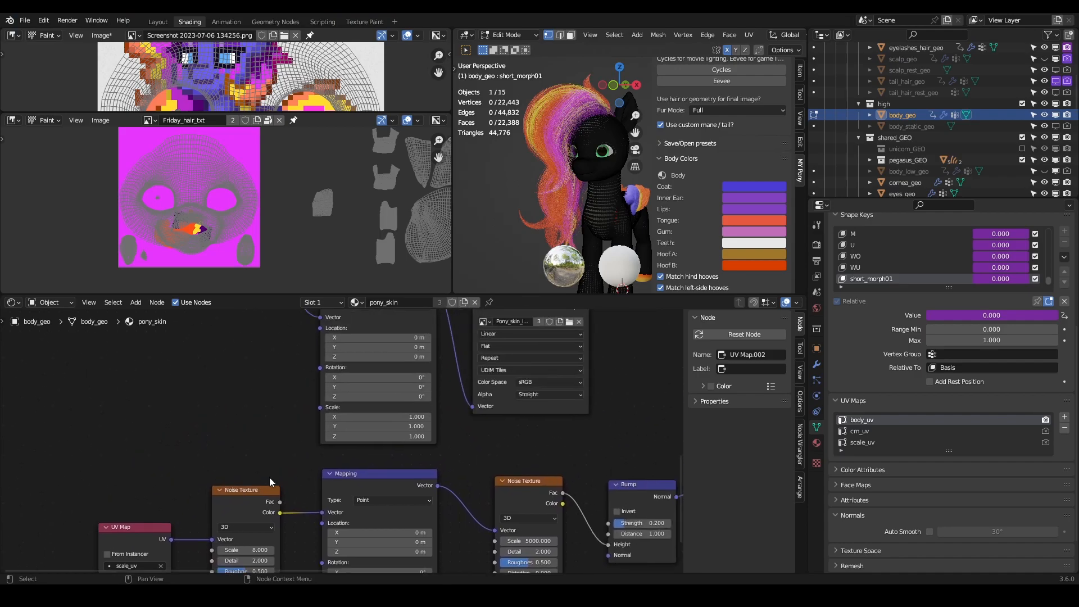
scroll(292, 469, "down", 4)
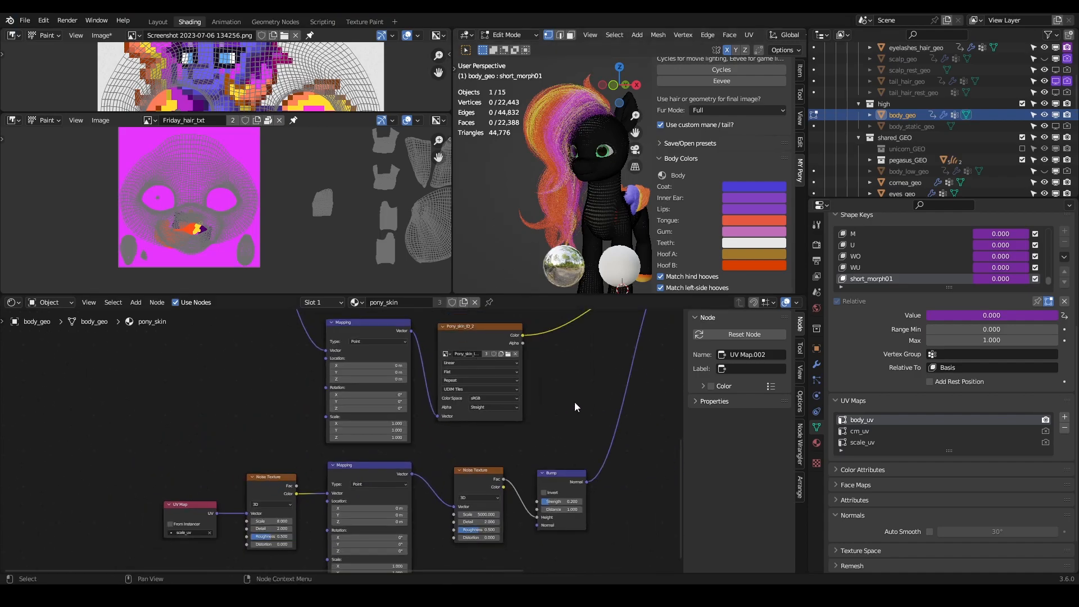
middle_click_drag(573, 403, 497, 316)
middle_click_drag(498, 379, 544, 530)
scroll(522, 503, "up", 3)
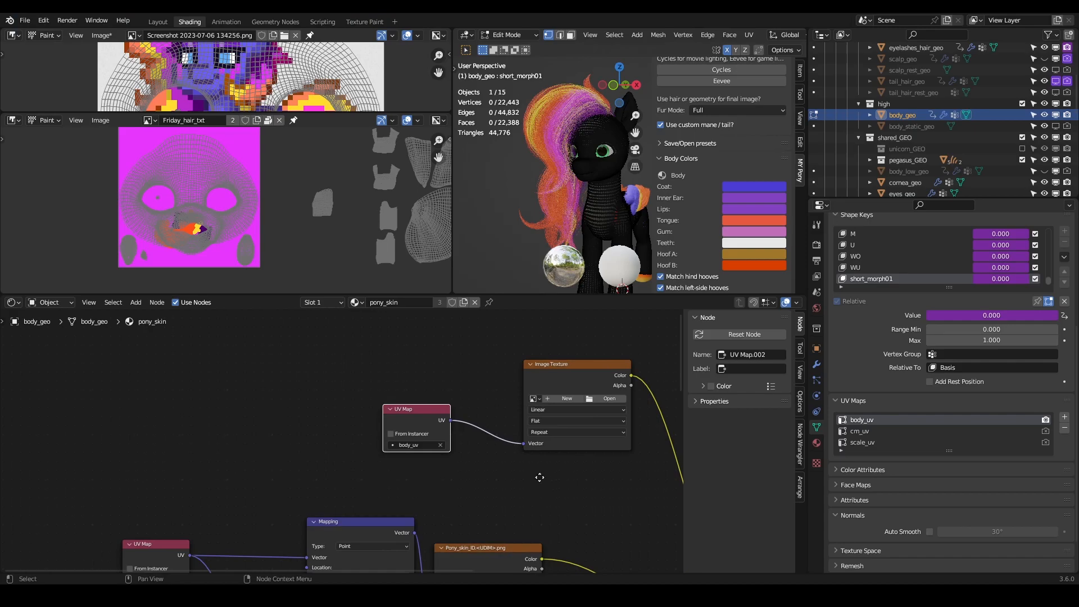
middle_click_drag(544, 478, 462, 479)
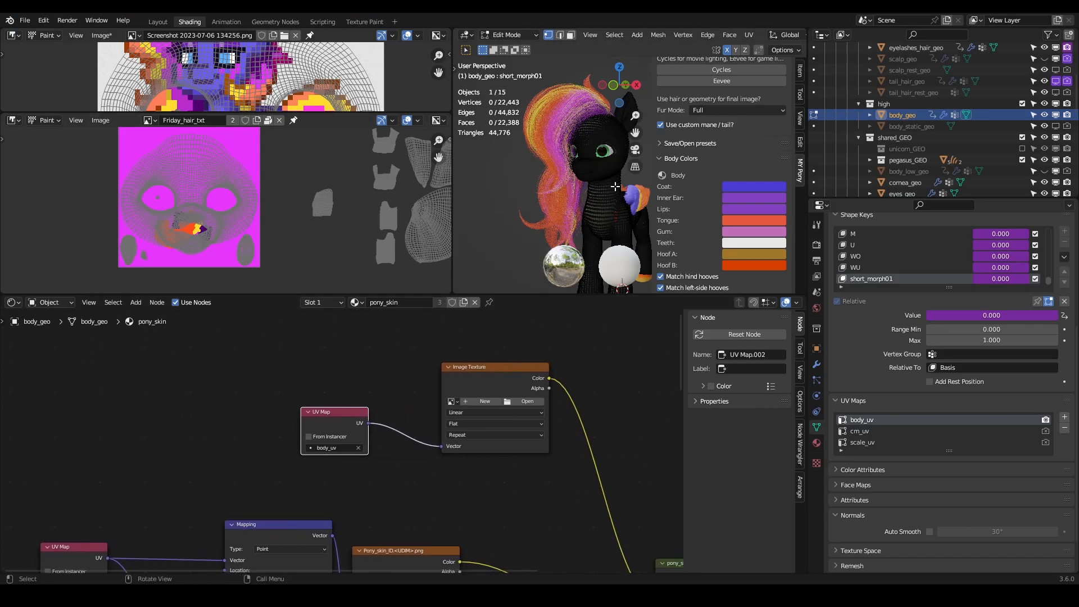
- Hide the 3D viewport's sidebar and start a new image named Firday_body in the empty Image Texture node fed by body_uv
key("n")
scroll(580, 400, "up", 5)
middle_click_drag(559, 441, 457, 450)
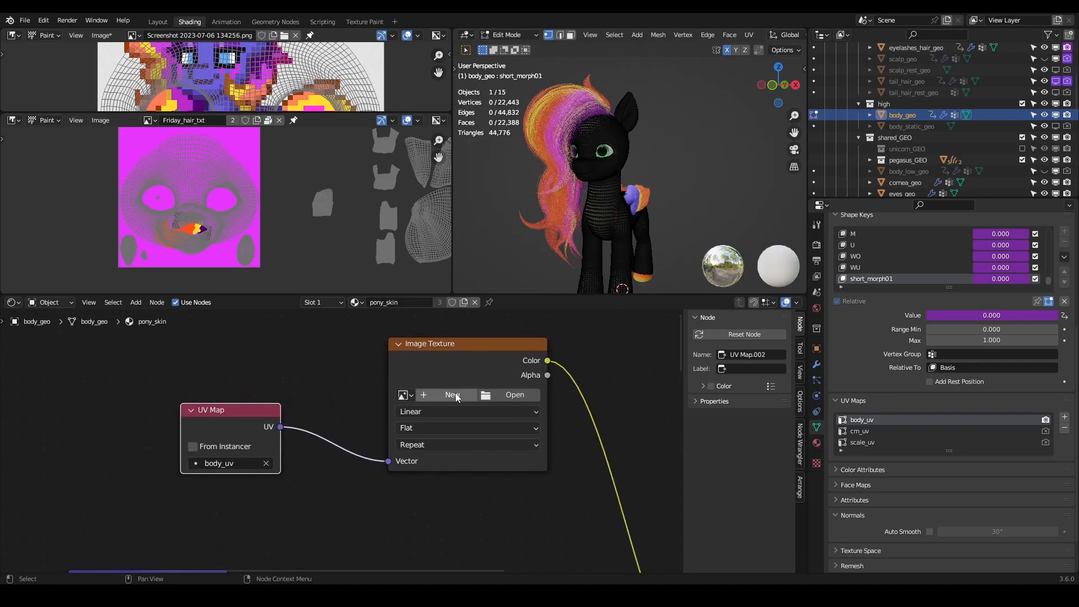
left_click(455, 395)
left_click(478, 412)
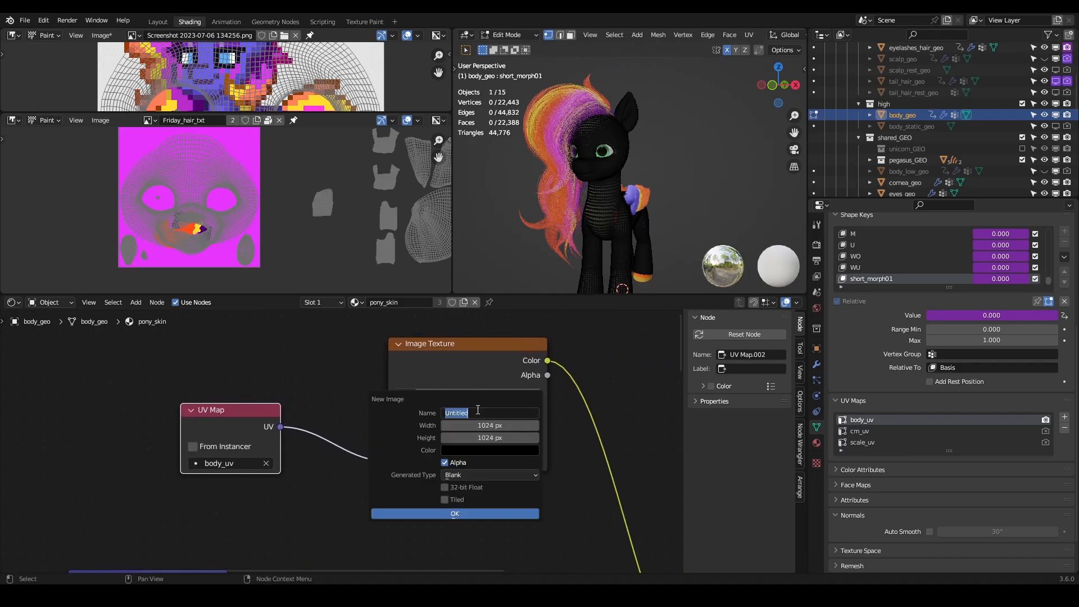
type("Frrday_body")
key("Return")
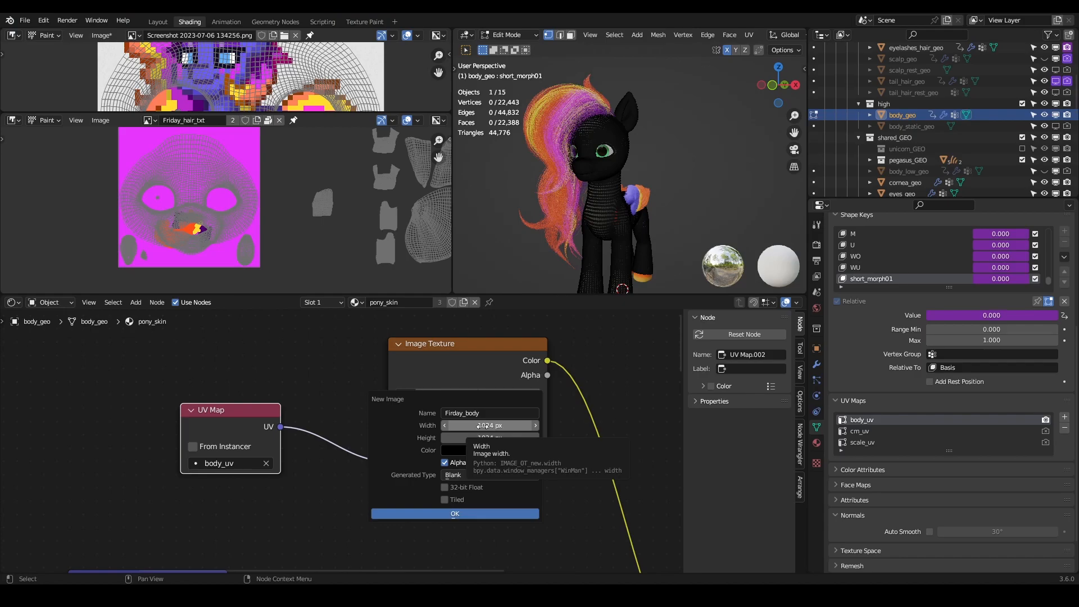
- Create the image as a blank, tiled texture with a width and height of 2048 px
left_click(479, 426)
type("2048")
key("Return")
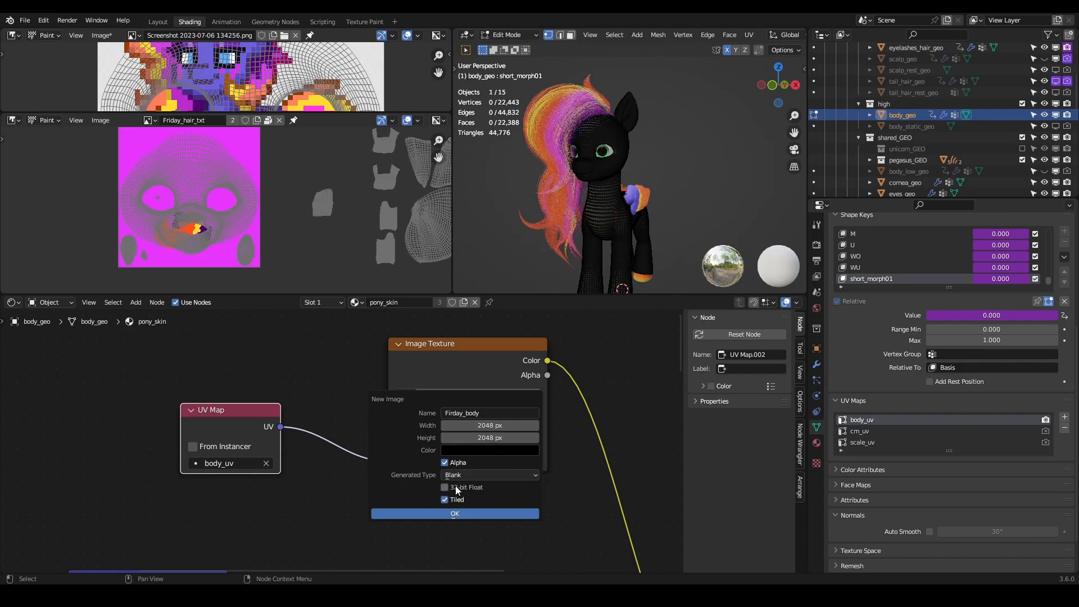
left_click(487, 475)
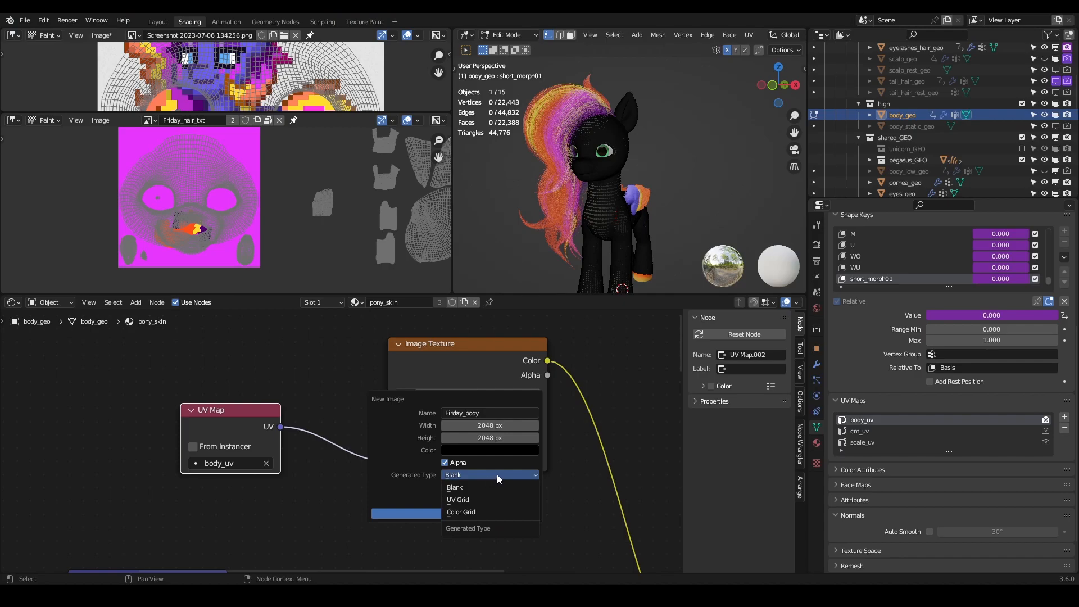
left_click(498, 473)
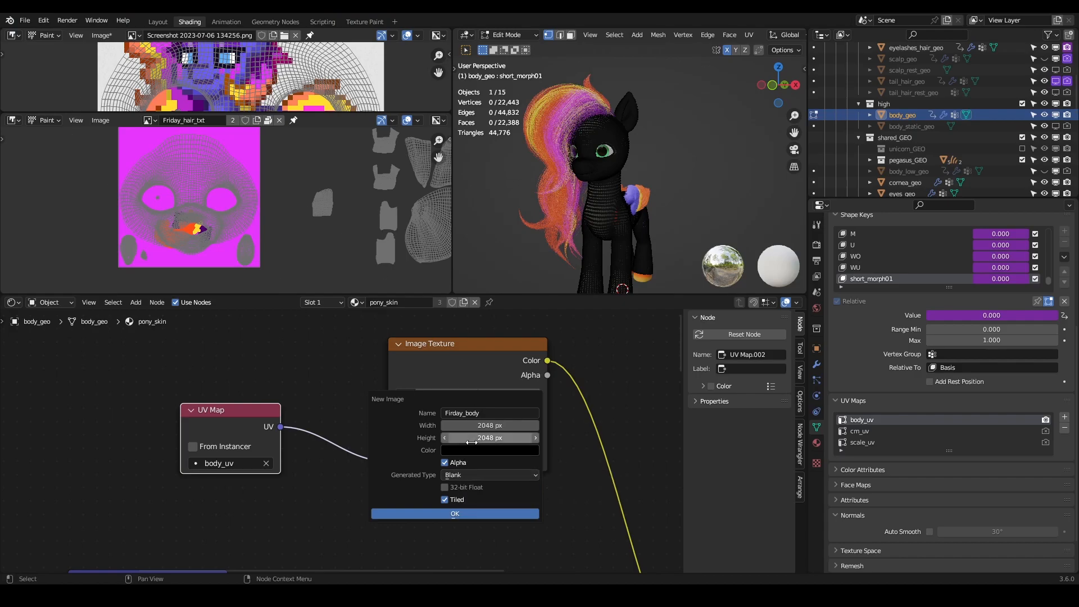
left_click(460, 514)
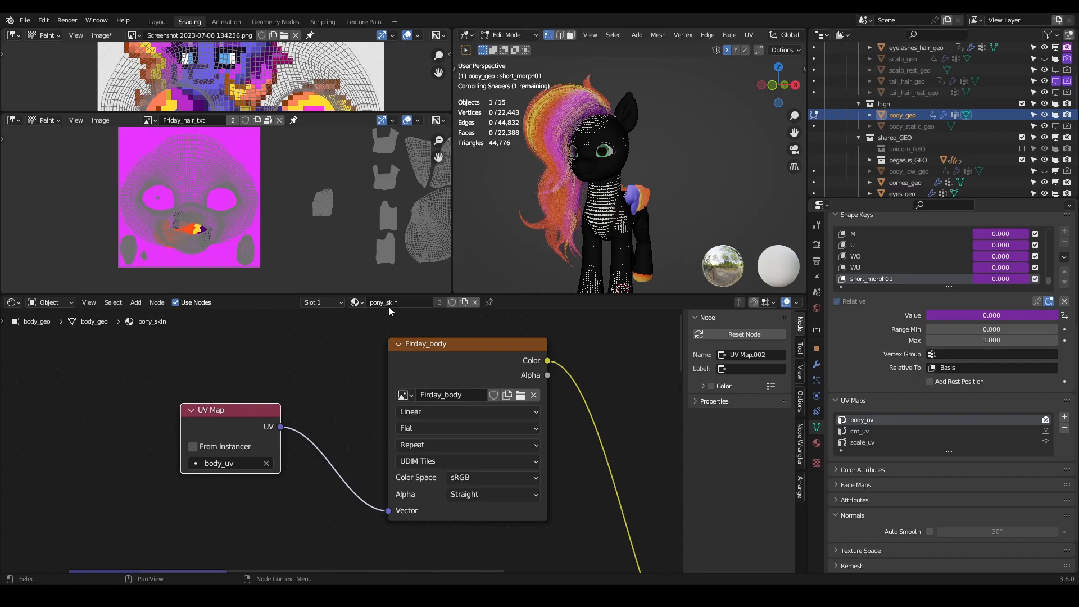
- Return body_geo to Object Mode and inspect how the new texture covers the pony's head and neck
scroll(661, 186, "up", 6)
scroll(658, 189, "down", 3)
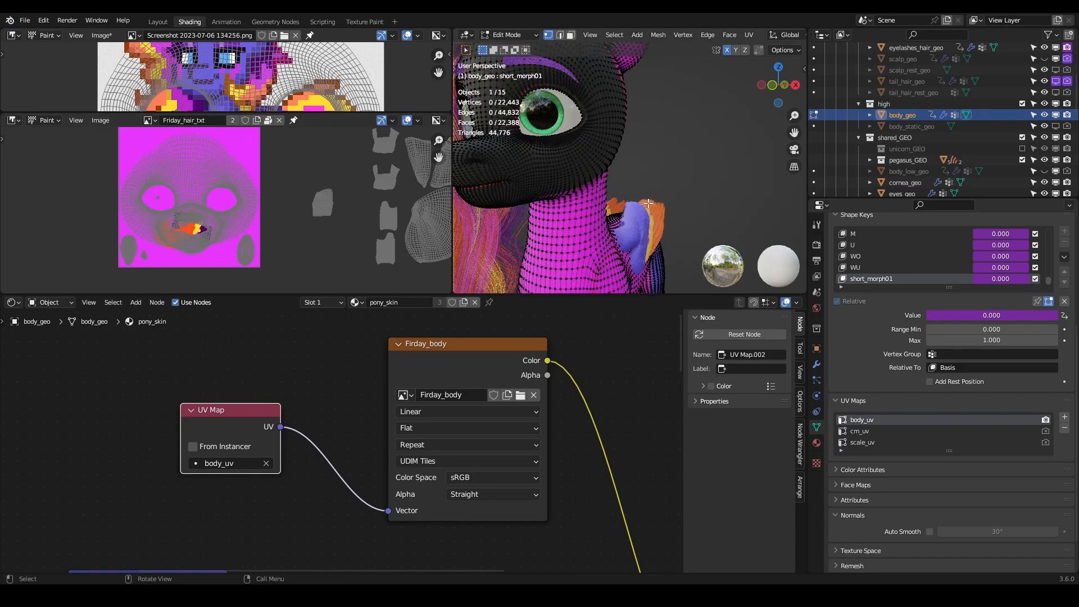
scroll(648, 204, "down", 3)
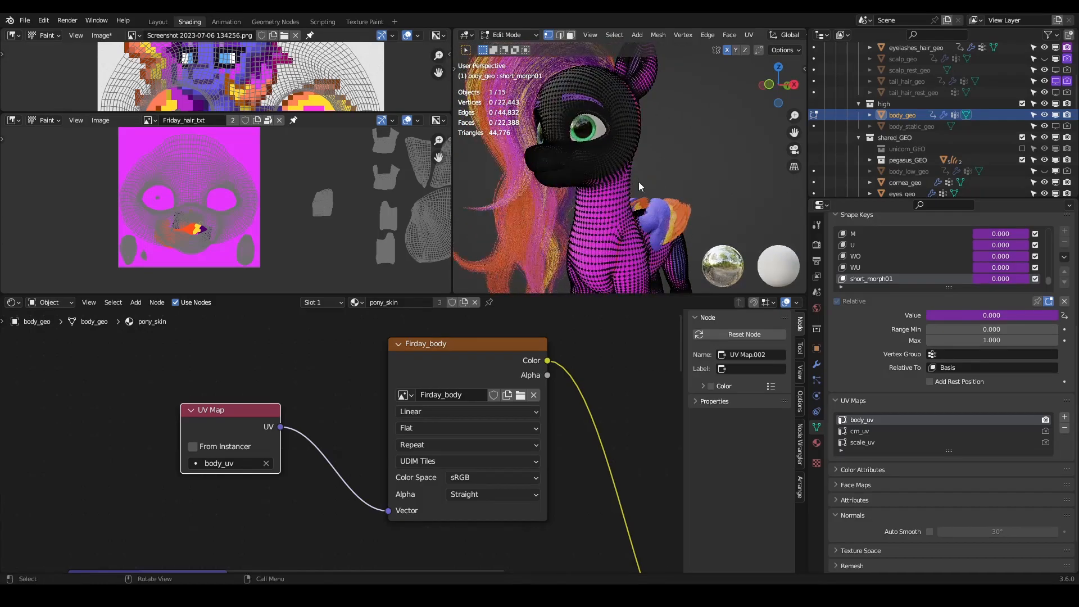
key("Tab")
middle_click_drag(587, 142, 589, 174)
scroll(622, 169, "up", 5)
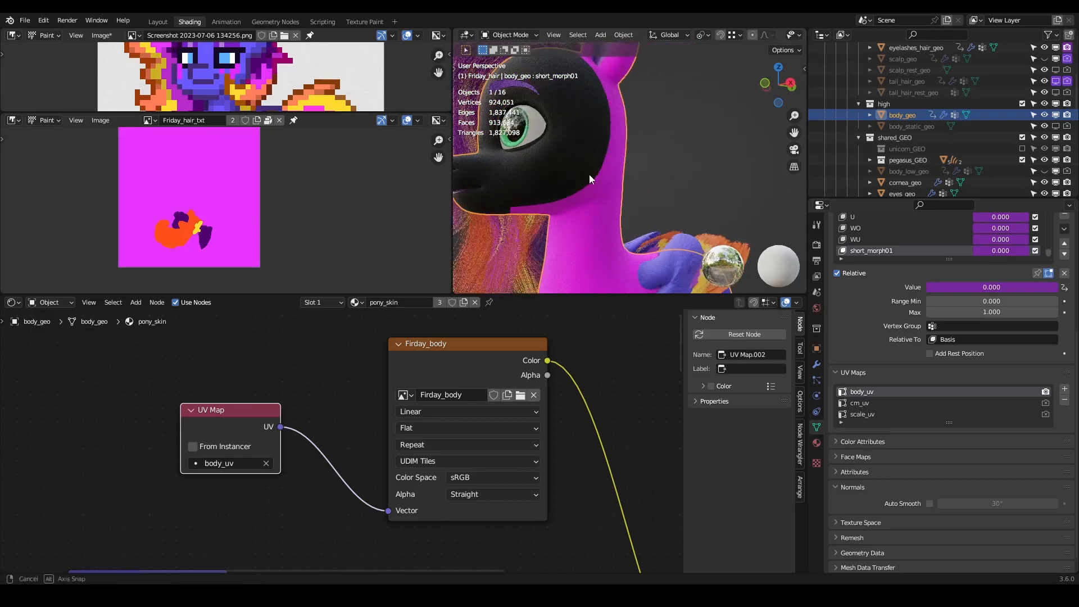
scroll(568, 121, "down", 3)
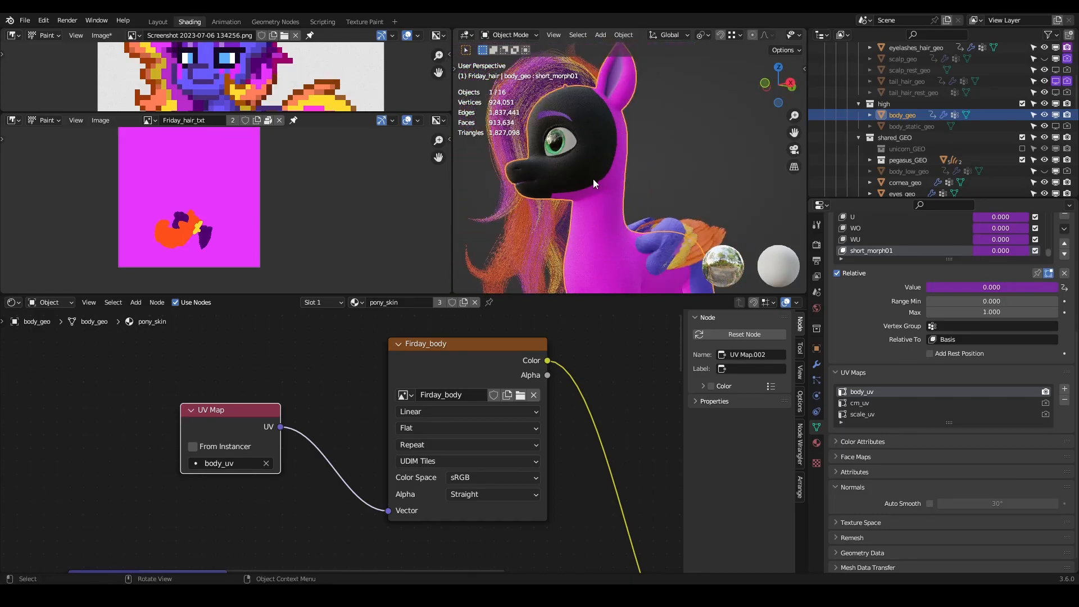
- Display Firday_body in the lower image editor and check body_geo's UV layout over it in Edit Mode
left_click(149, 120)
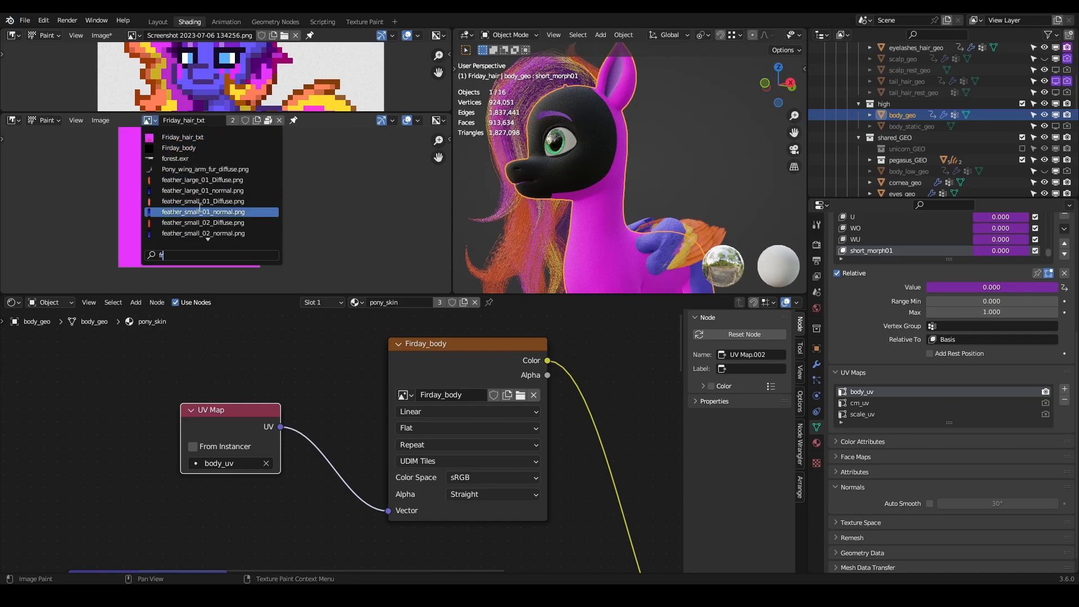
left_click(198, 149)
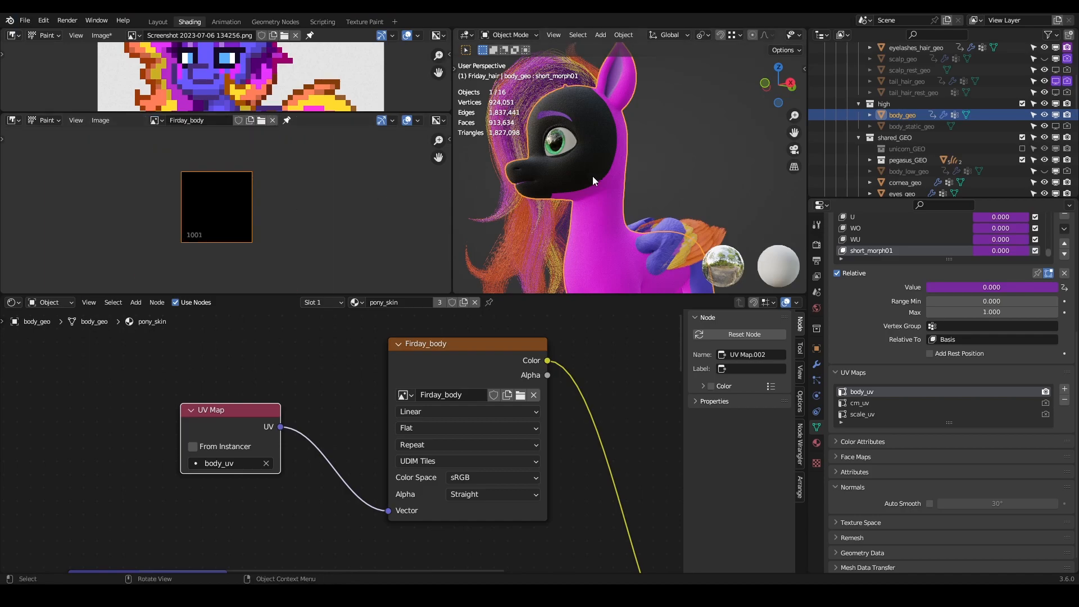
key("Tab")
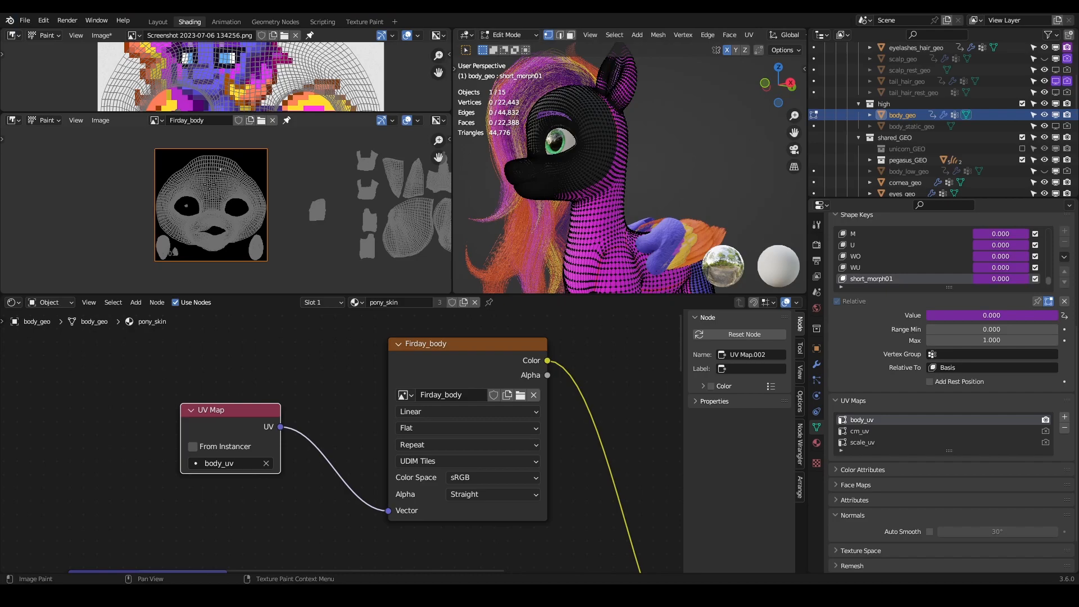
key("Tab")
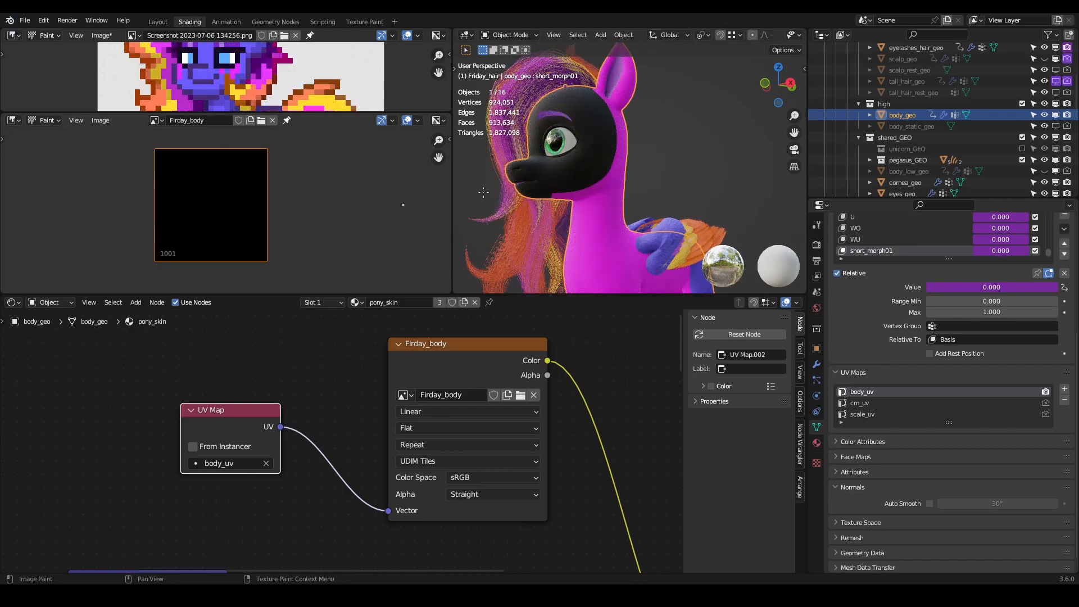
- Compare the texture coverage on the pony's head, neck and body with the body_uv islands around tile 1001
scroll(593, 170, "up", 5)
scroll(624, 174, "down", 5)
middle_click_drag(634, 166, 600, 181)
middle_click_drag(562, 254, 628, 217)
key("Tab")
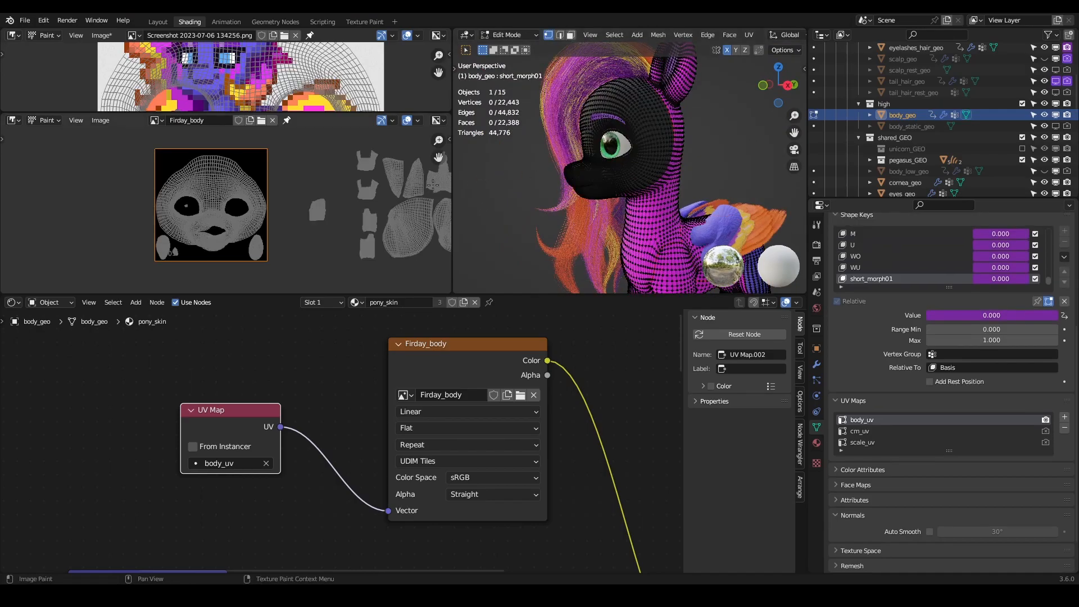
key("Tab")
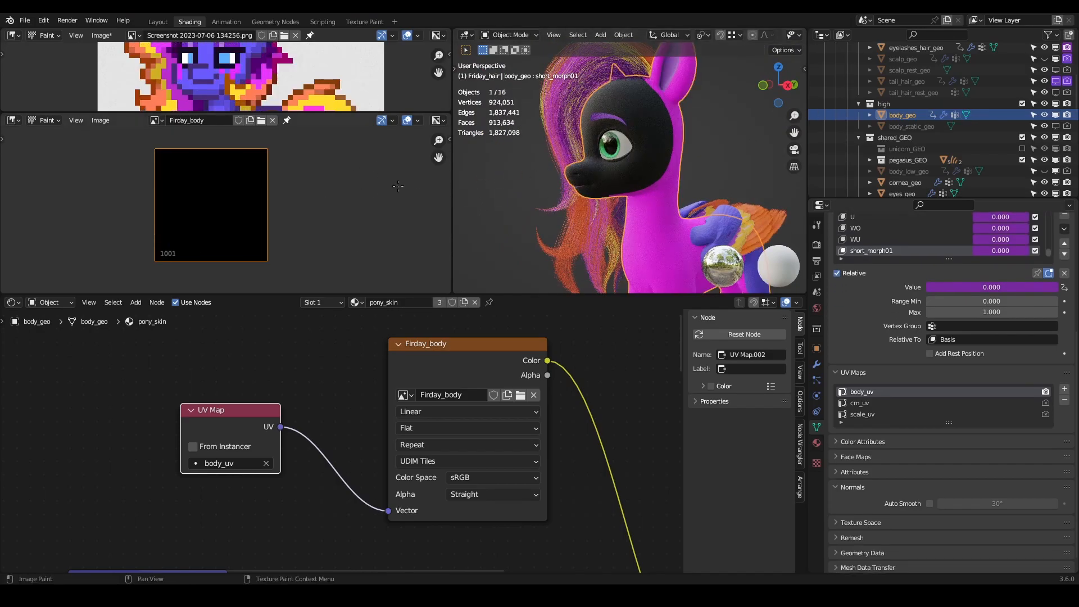
- Show the image properties of Firday_body in the image editor's sidebar, down to its UDIM Tiles list
key("n")
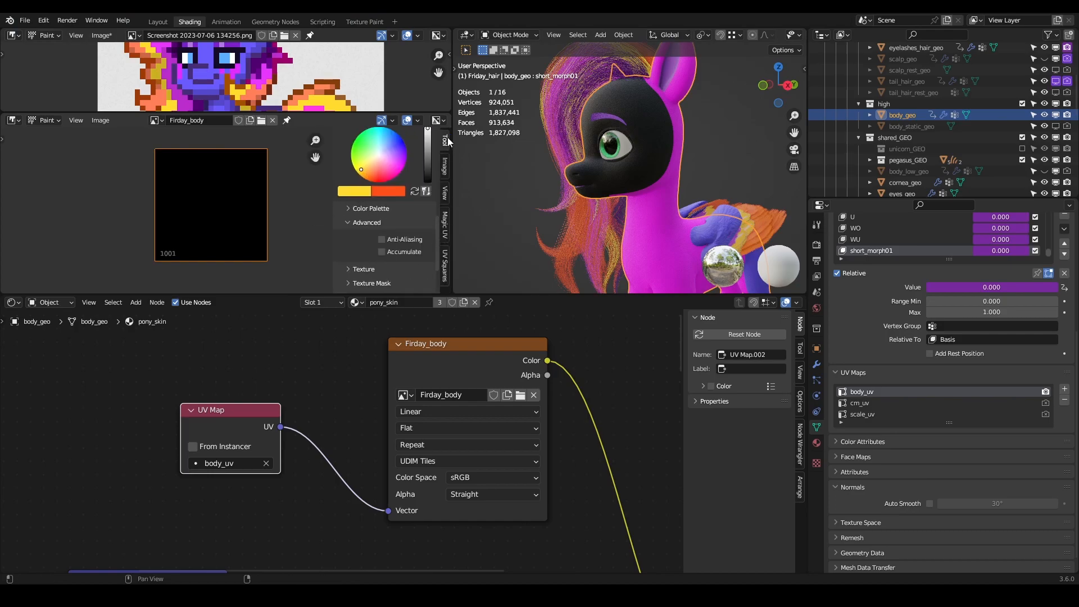
left_click(444, 167)
key("n")
key("n")
key("n")
key("n")
key("n")
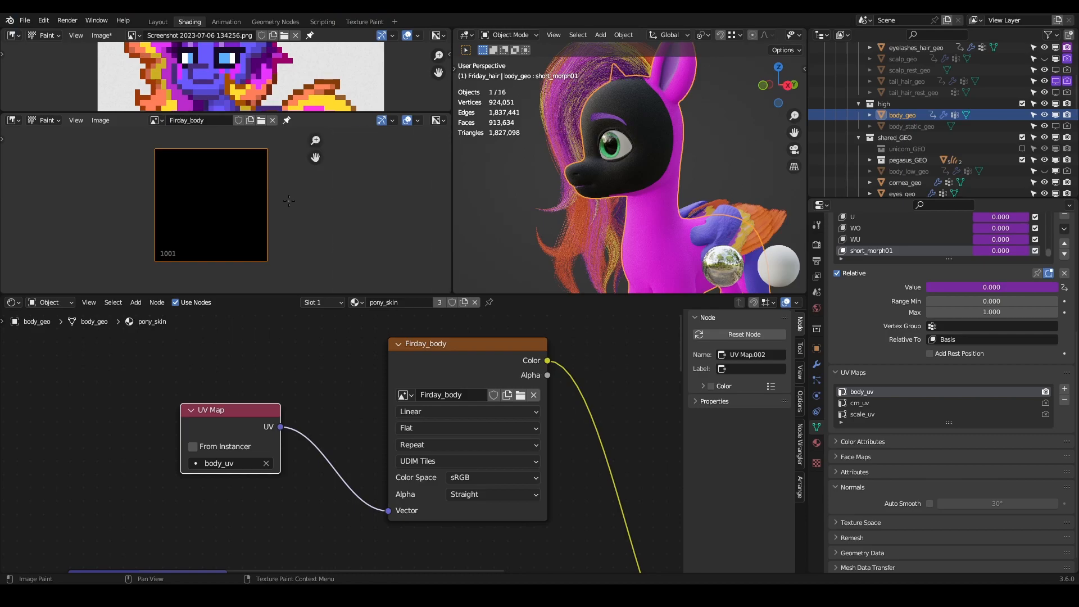
key("n")
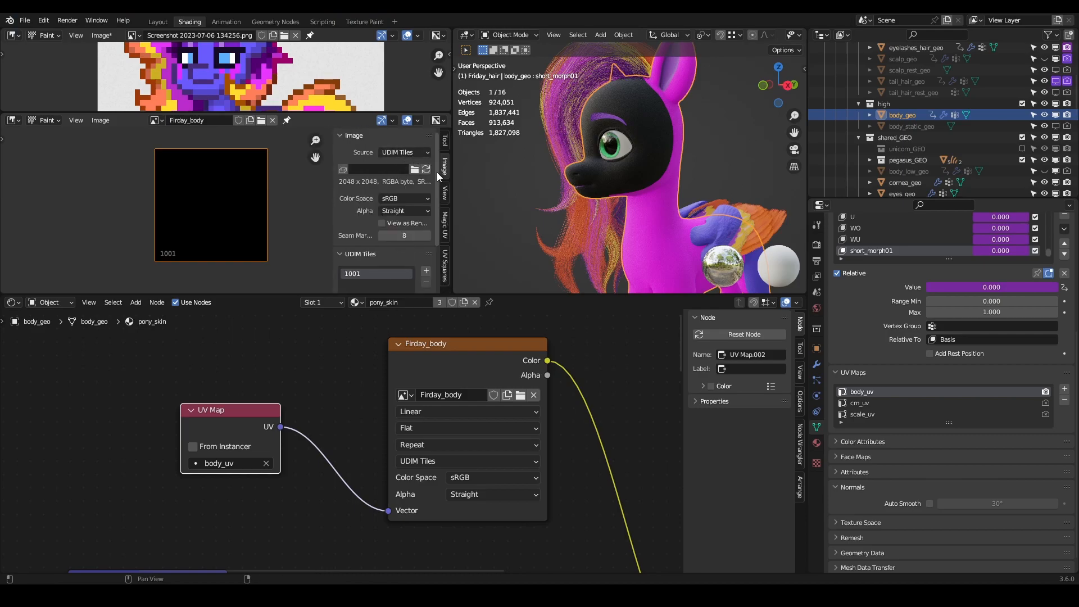
scroll(365, 202, "down", 3)
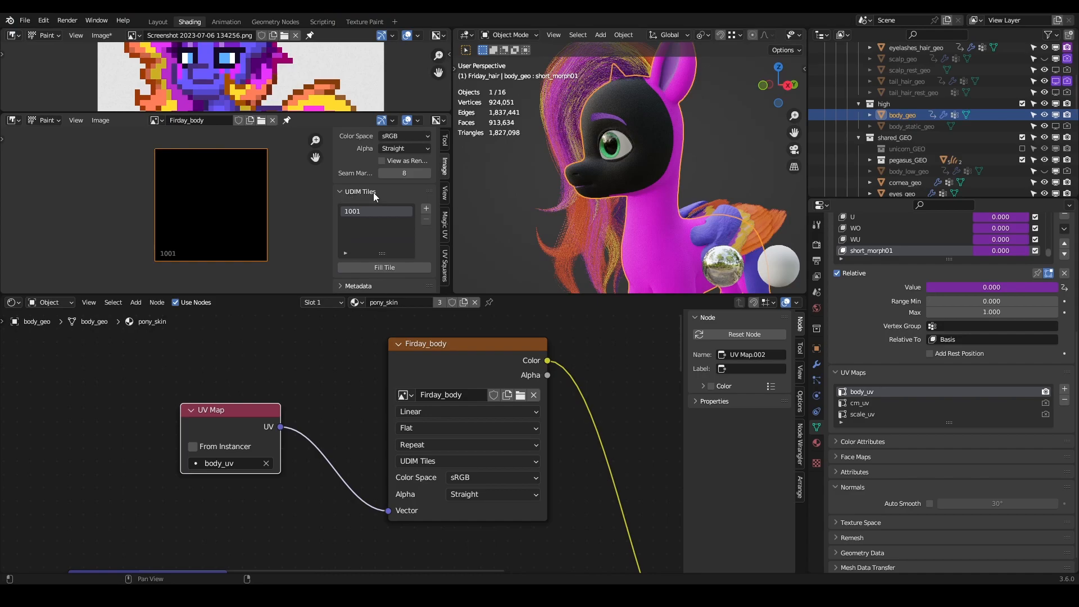
scroll(270, 202, "down", 3)
middle_click_drag(281, 200, 254, 208)
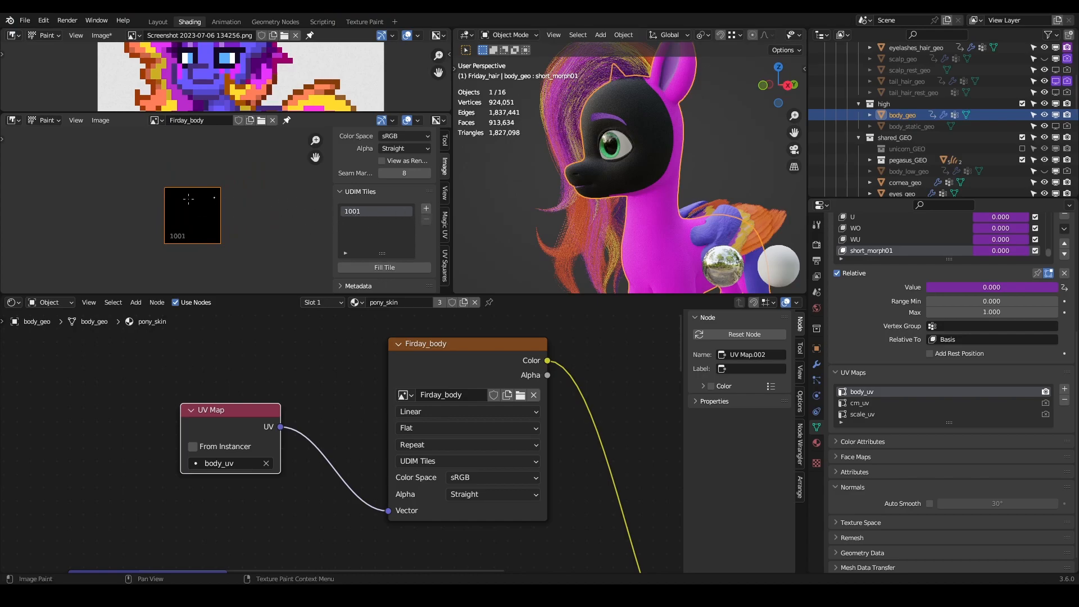
left_click(427, 208)
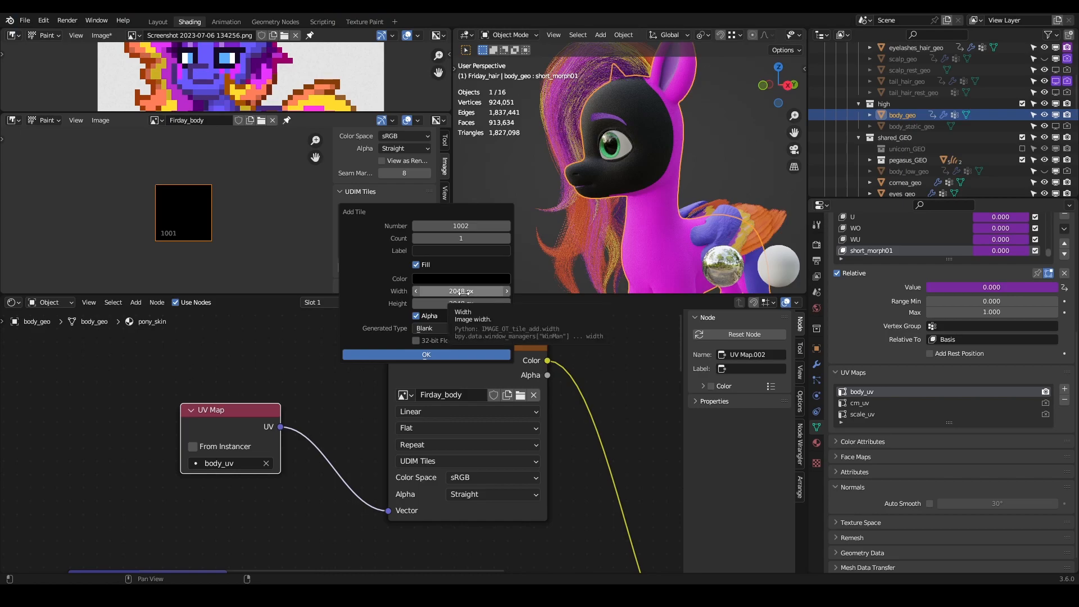
key("Escape")
scroll(270, 88, "down", 2)
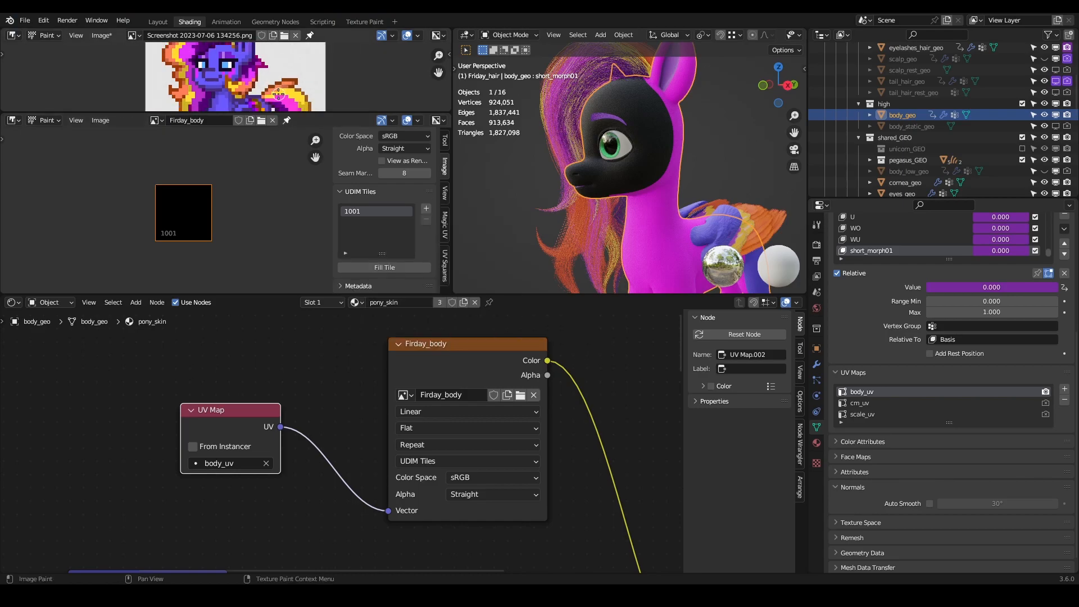
- Enlarge the reference screenshot's view to examine the pixel pony's face, legs and hooves, and restore the layout with the whole pony visible
left_click_drag(299, 113, 299, 206)
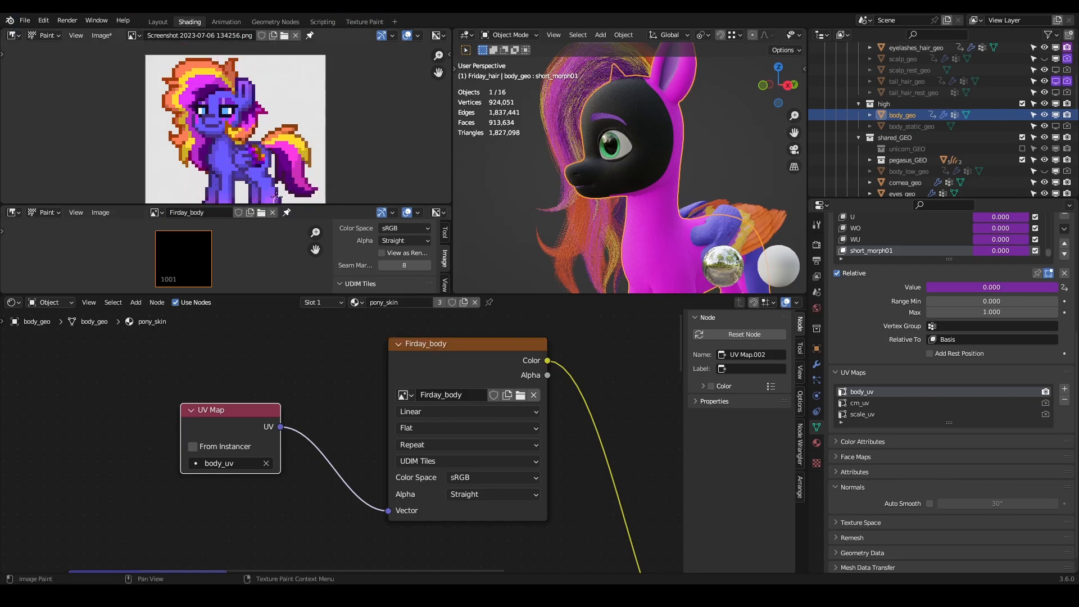
scroll(222, 116, "up", 5)
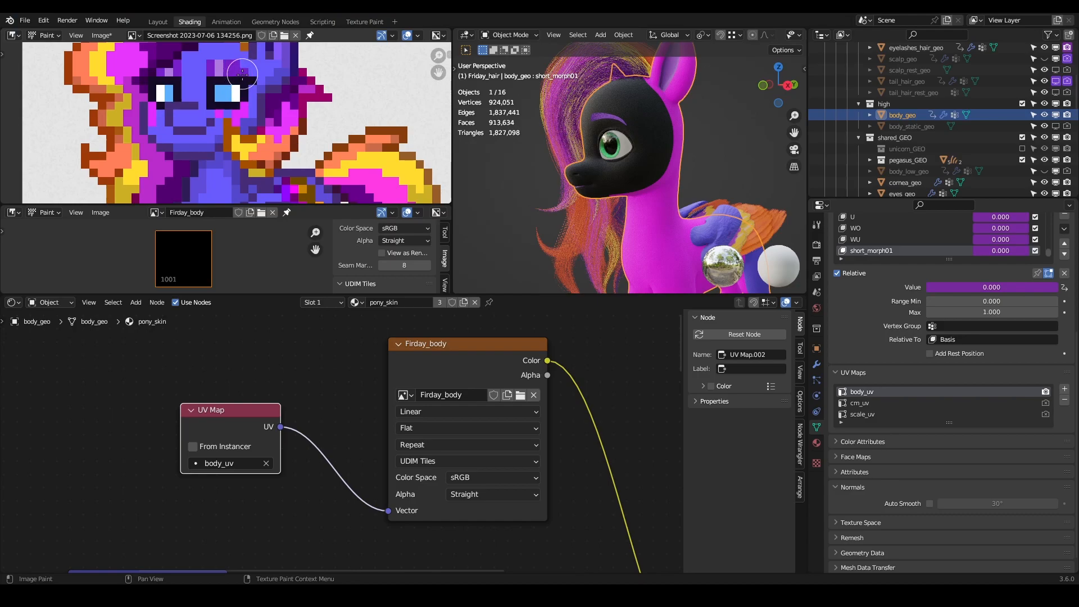
scroll(227, 110, "down", 1)
mouse_move(262, 149)
middle_mouse_down()
mouse_move(249, 84)
mouse_move(256, 156)
middle_mouse_up()
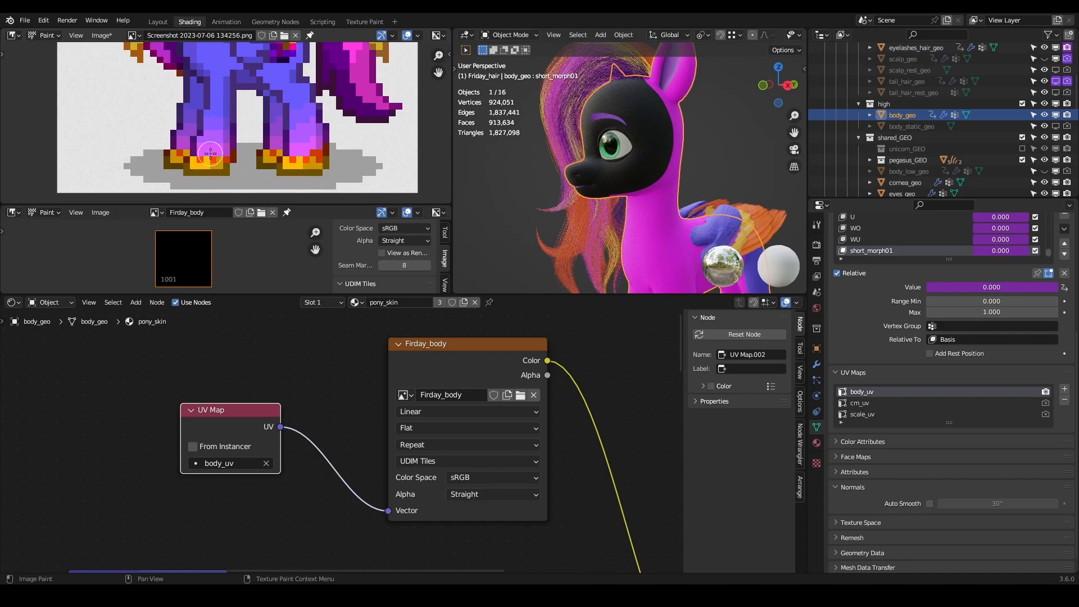
scroll(224, 125, "down", 4)
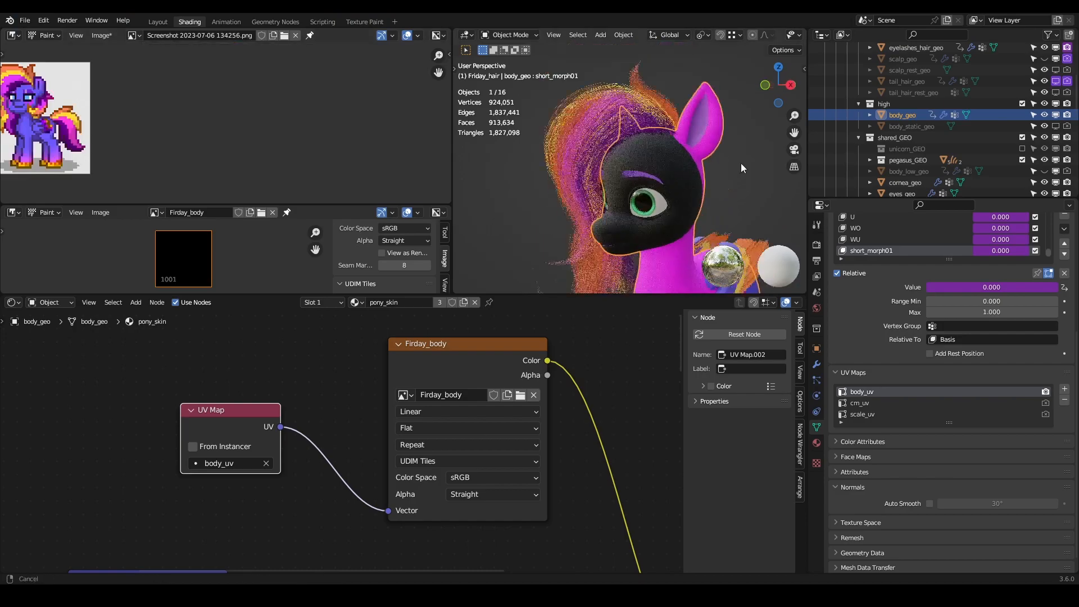
middle_click_drag(740, 168, 710, 100, "shift")
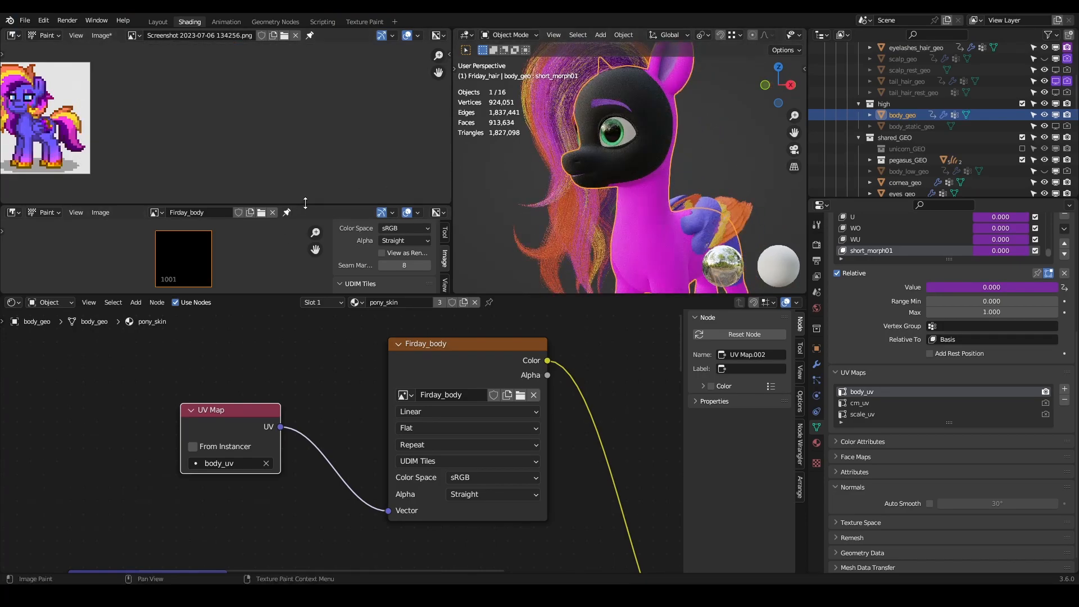
left_click_drag(300, 204, 301, 140)
middle_click_drag(115, 96, 284, 95)
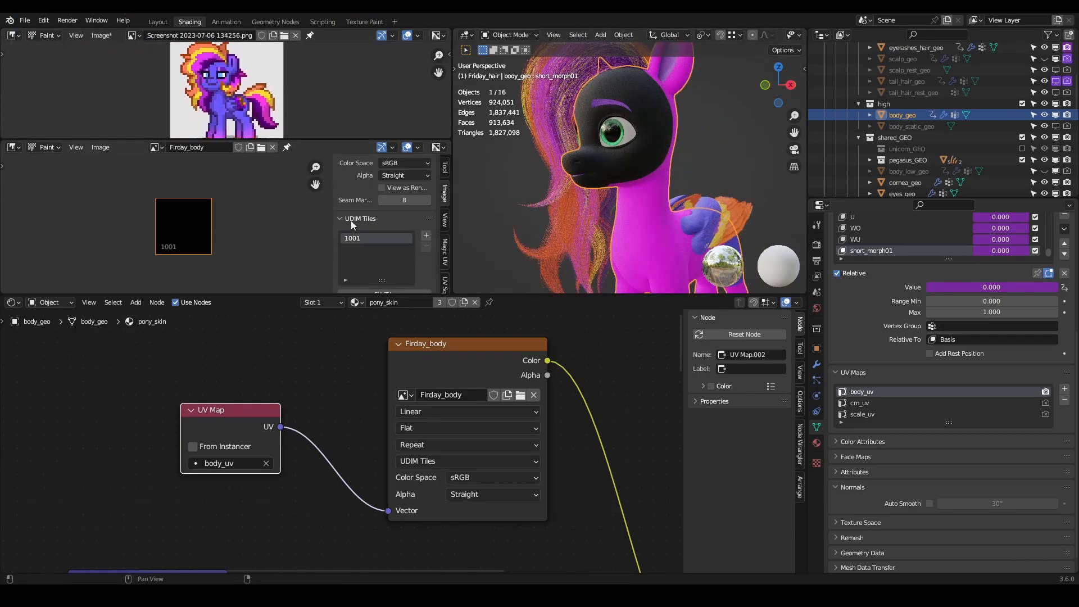
- Check in Edit Mode which body_geo UV islands lie outside tile 1001 of Firday_body, and return to Object Mode
left_click(426, 236)
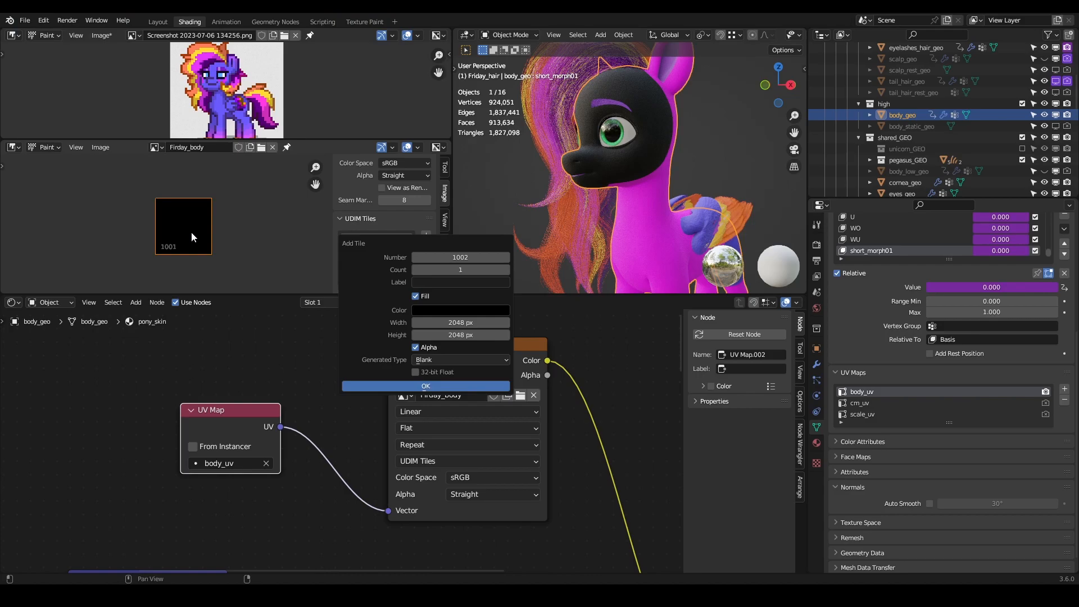
key("Tab")
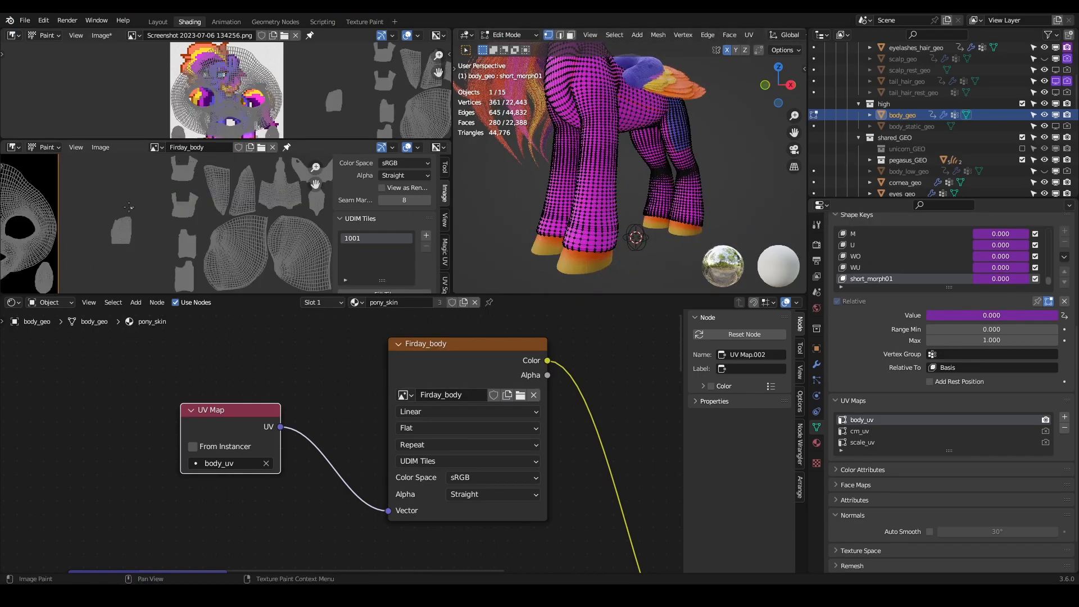
scroll(259, 246, "down", 2)
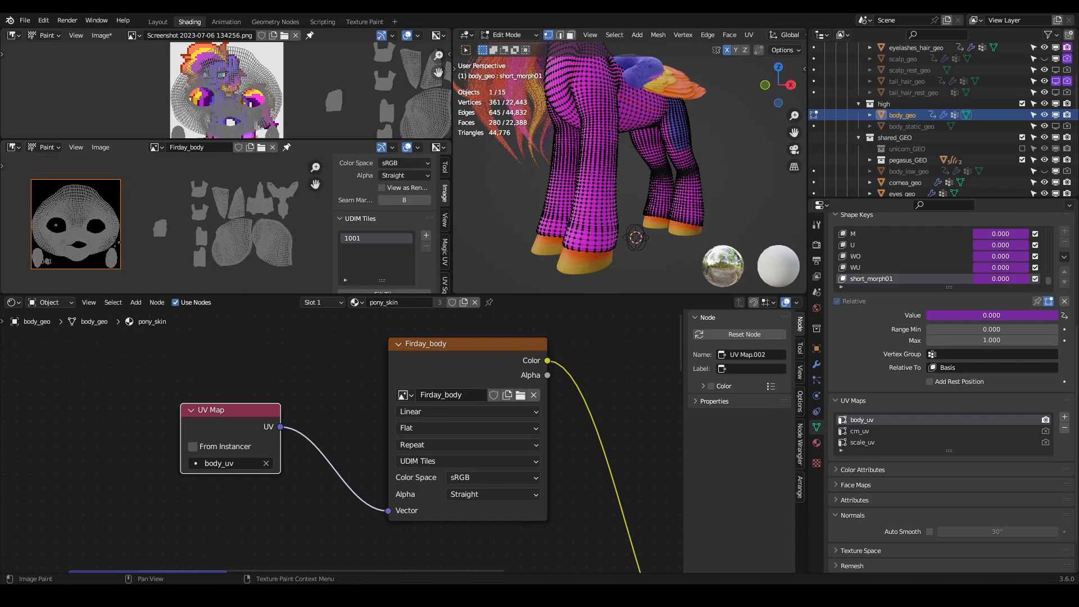
middle_click_drag(87, 232, 117, 241)
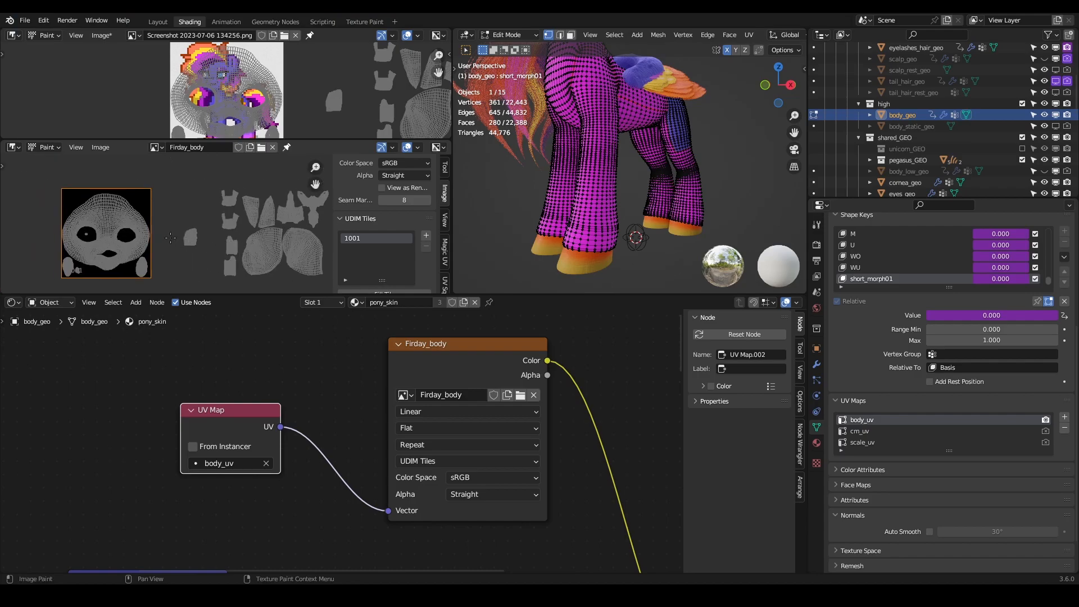
key("Tab")
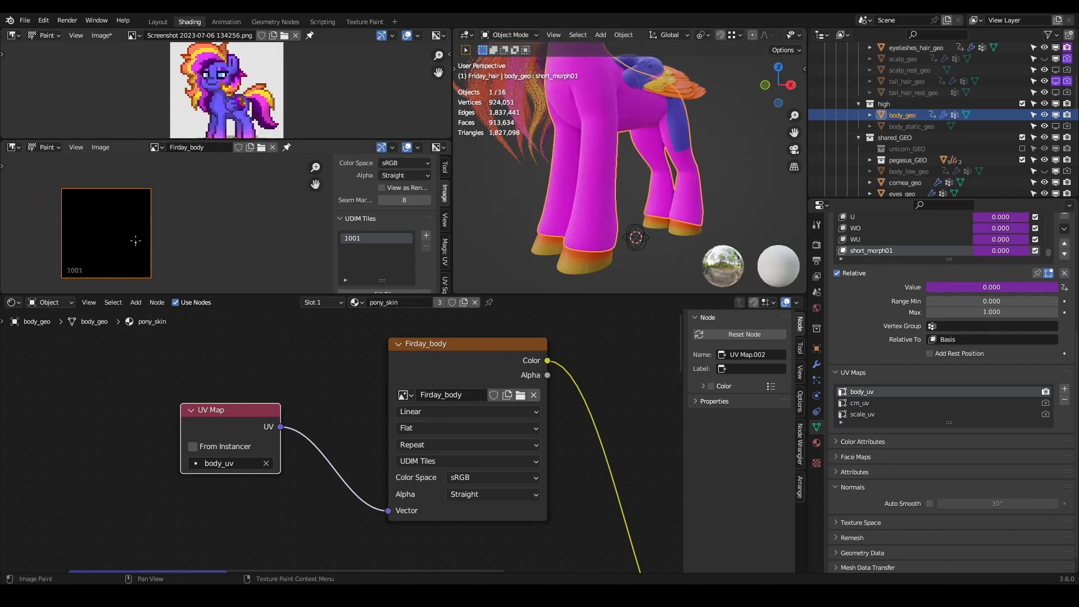
- Add two blank black UDIM tiles to Firday_body starting at number 1002, each 1024 × 1024 px with alpha
left_click(426, 236)
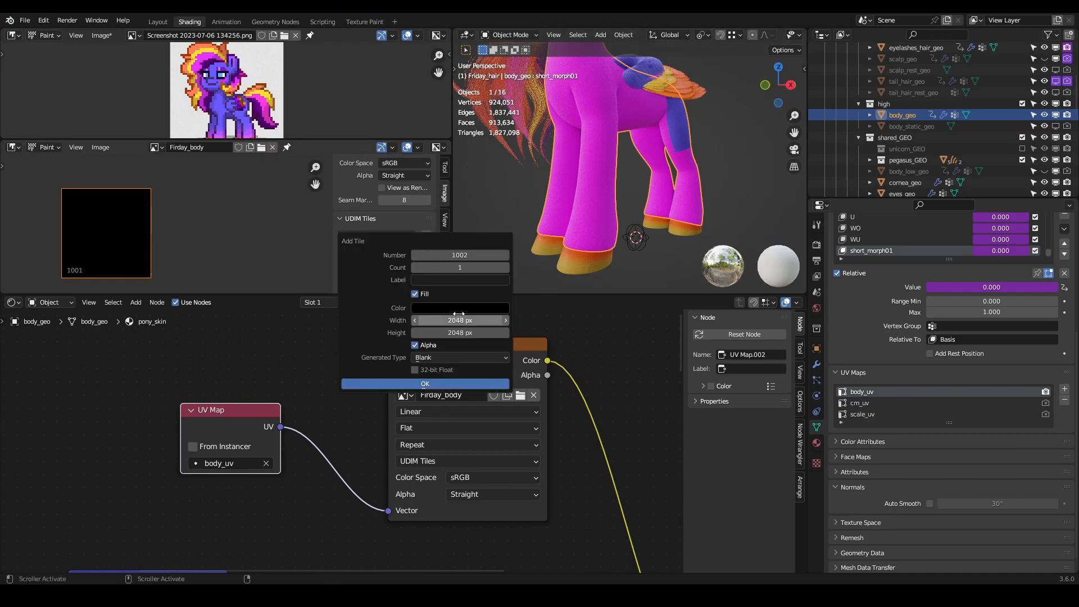
left_click(506, 268)
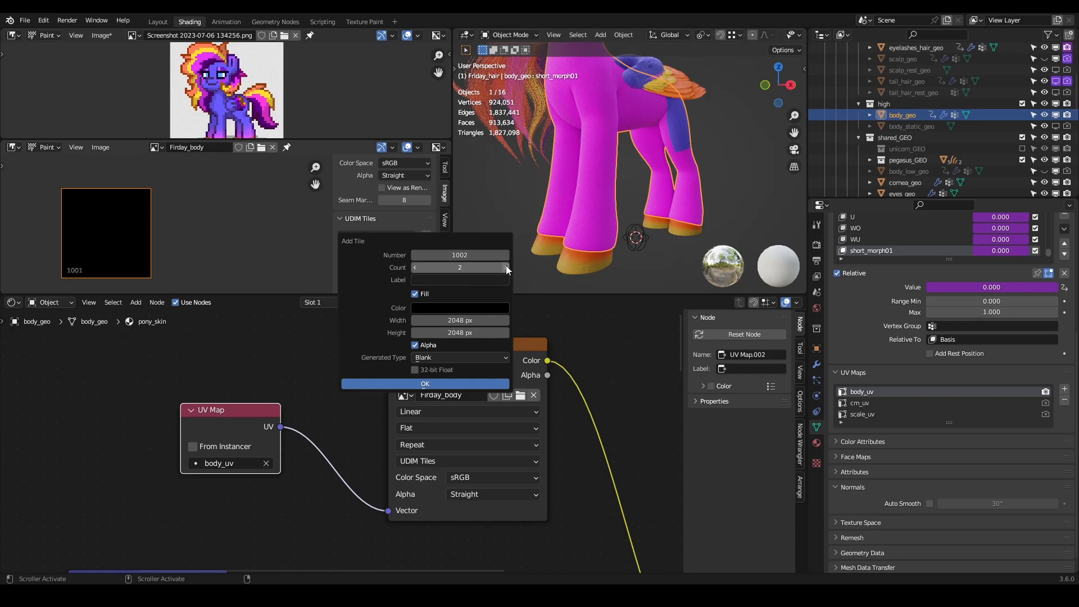
left_click(460, 320)
type("1024")
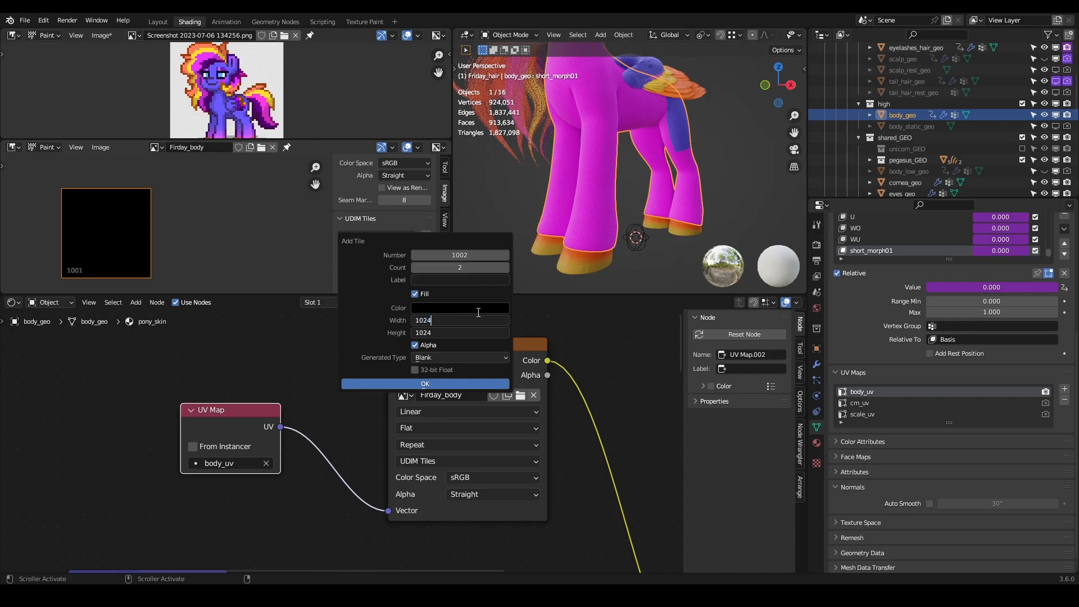
key("Return")
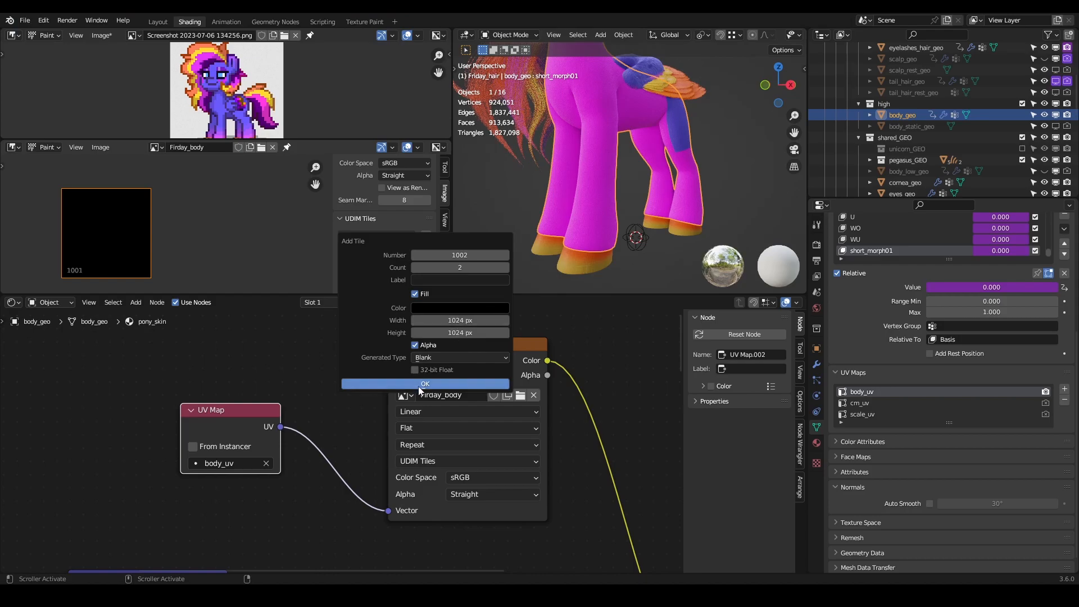
left_click(418, 384)
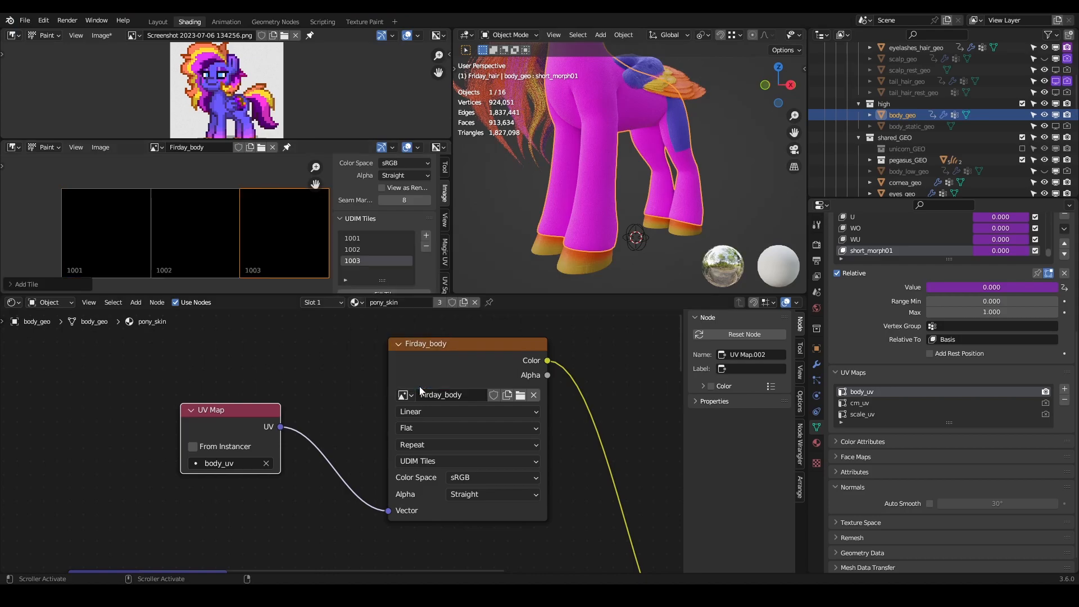
- Make UDIM tile 1001 active and move the UV Map node closer to the Firday_body texture node
left_click(352, 240)
middle_click_drag(596, 141, 632, 224)
scroll(627, 169, "down", 2)
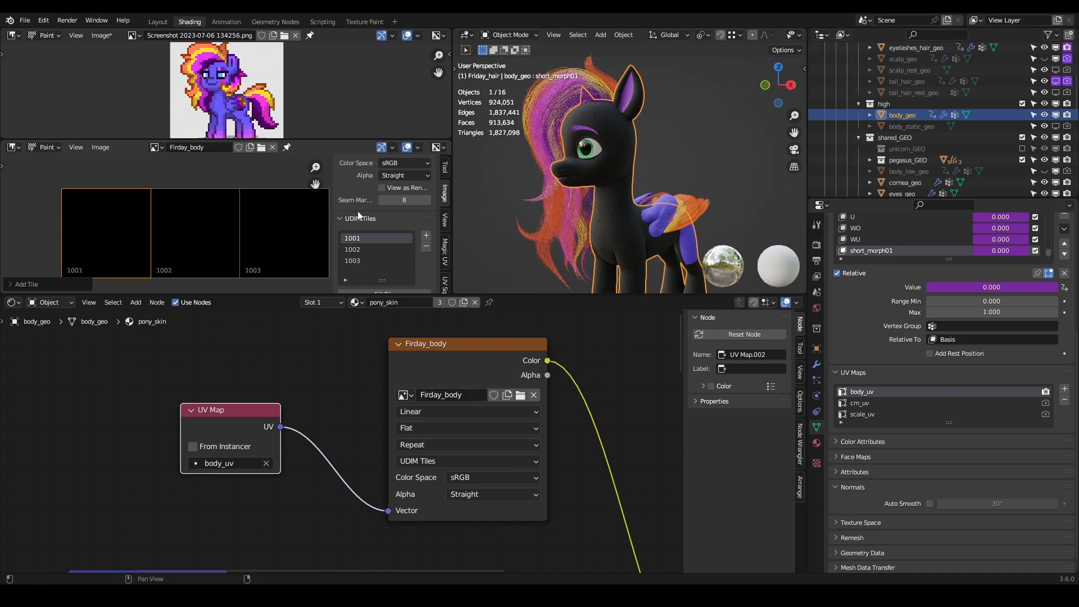
scroll(359, 207, "up", 3)
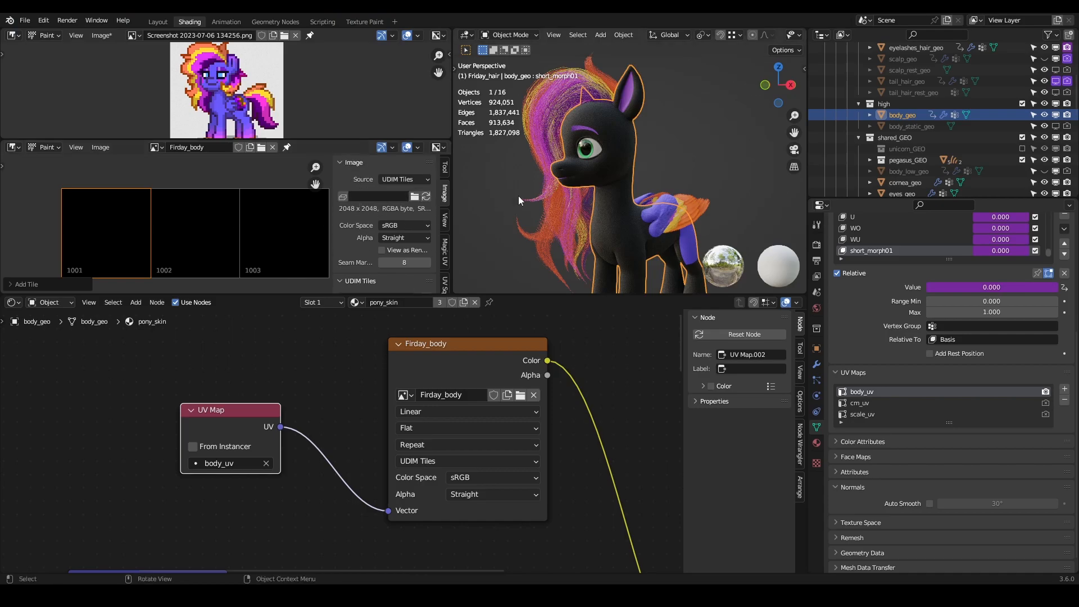
left_click_drag(235, 416, 314, 466)
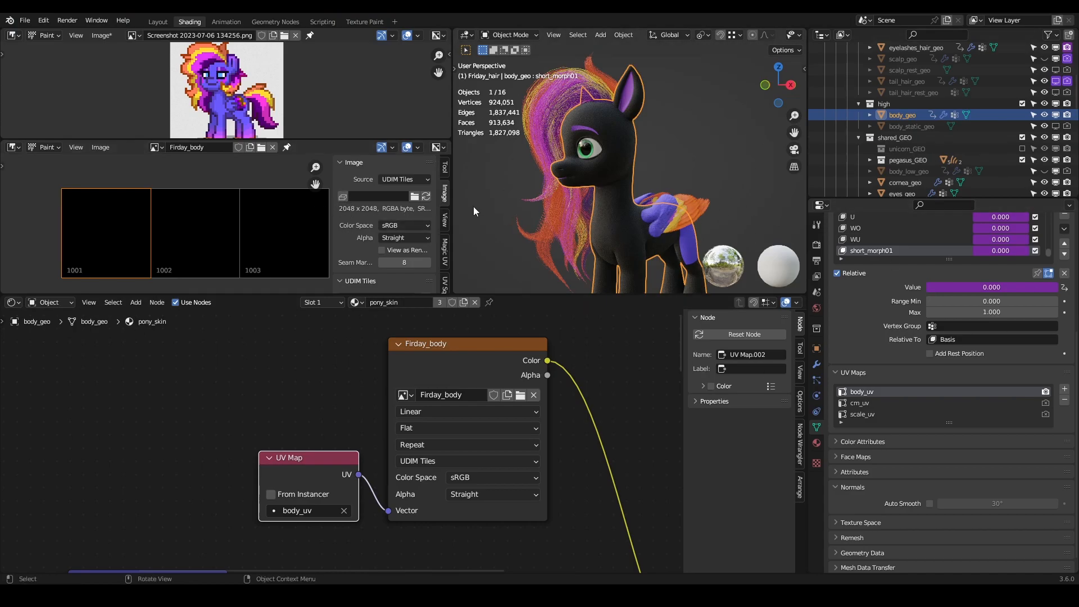
- Start saving the Firday_body image and browse to the MYP_Assets folder inside Pony_release
left_click(107, 149)
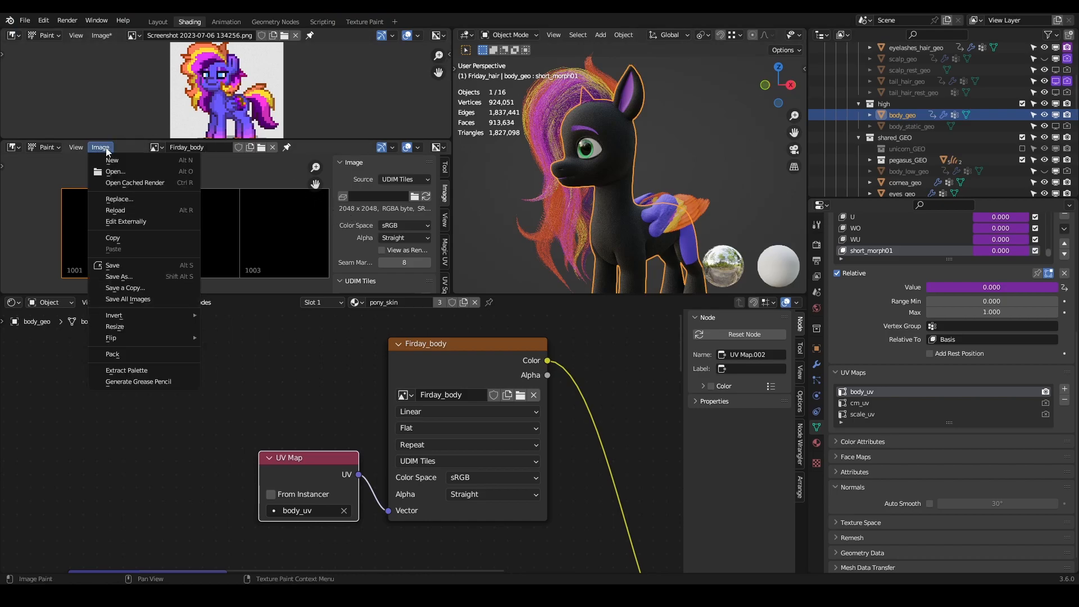
left_click(150, 268)
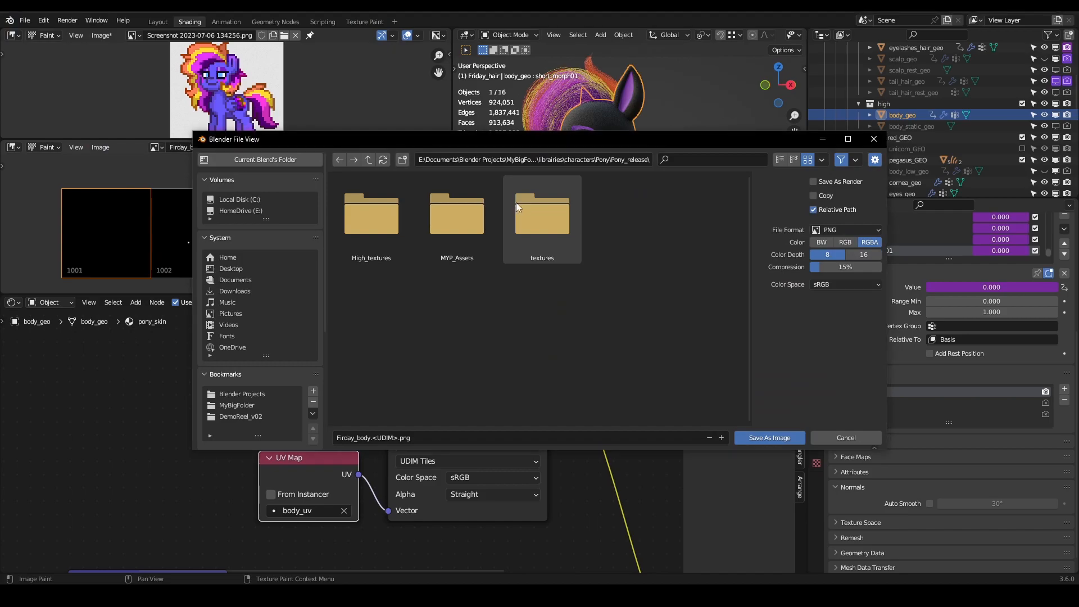
double_click(540, 228)
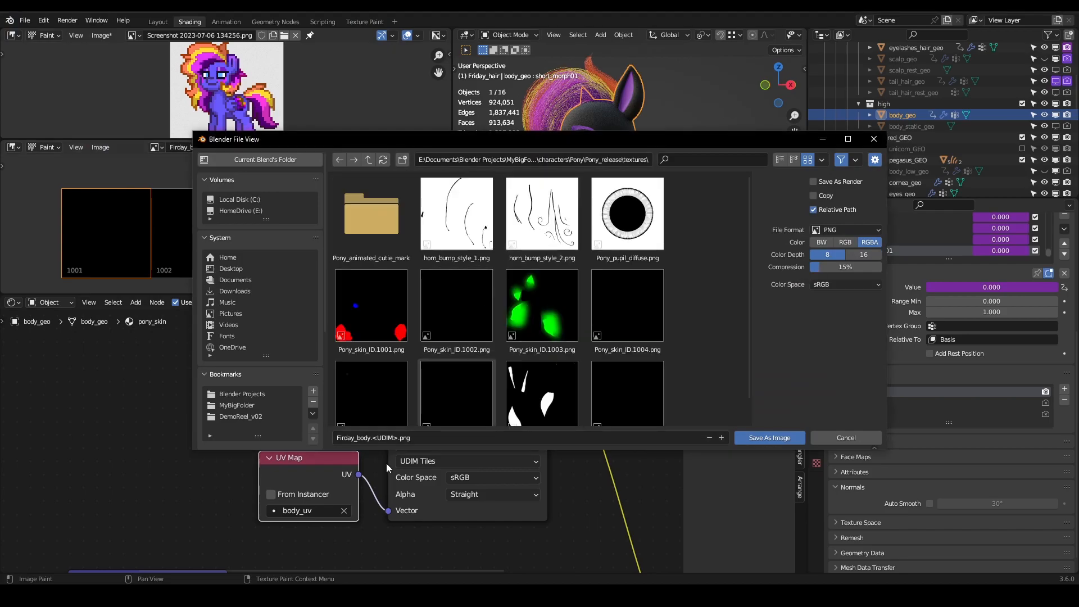
right_click(700, 266)
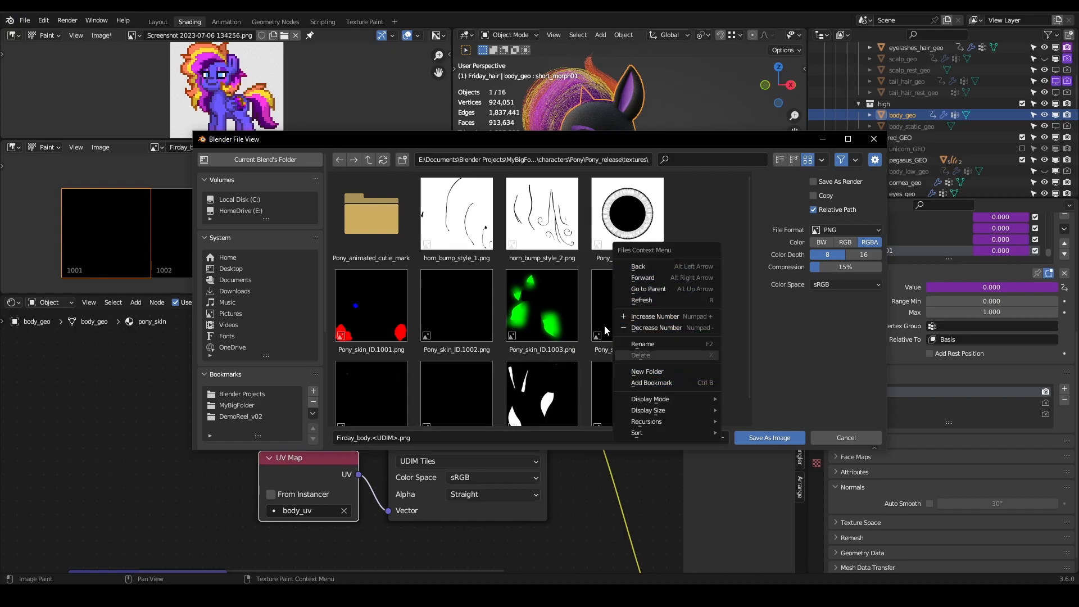
left_click(368, 160)
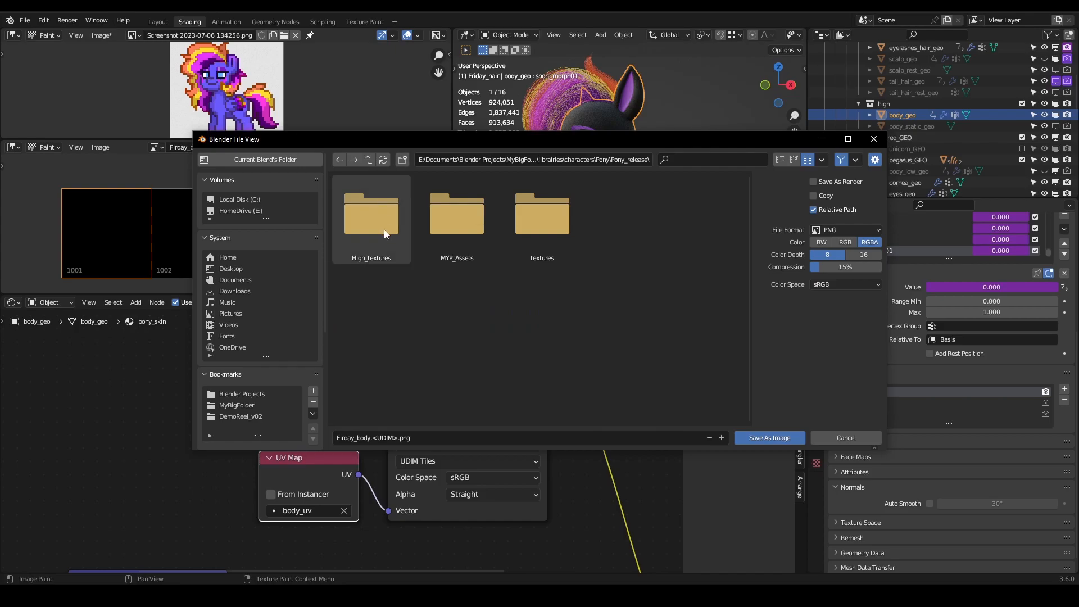
double_click(444, 231)
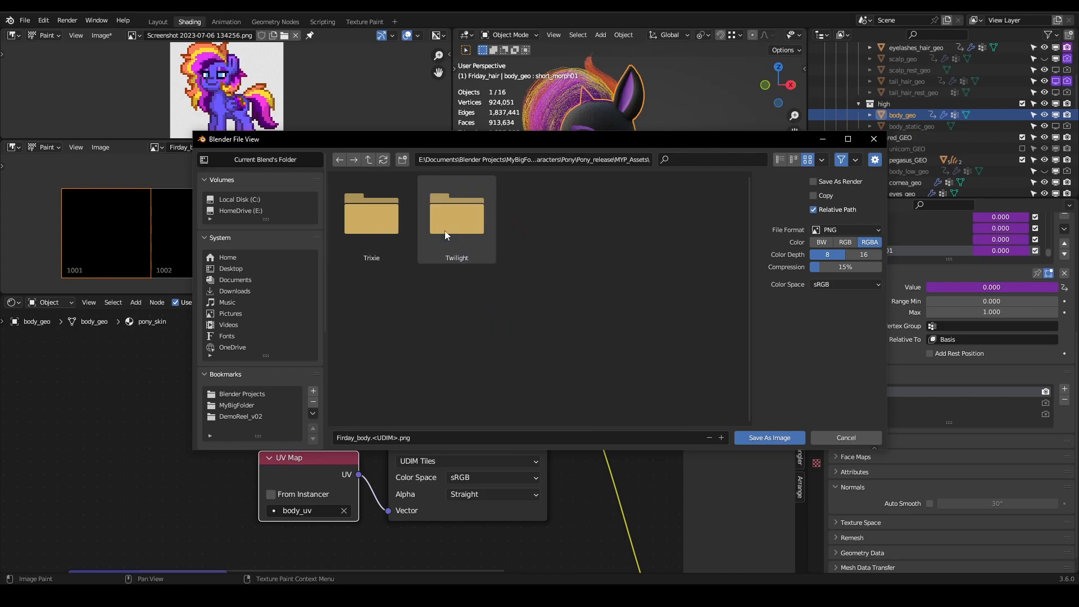
- Create a folder named Friday in MYP_Assets and open it as the save location
right_click(595, 243)
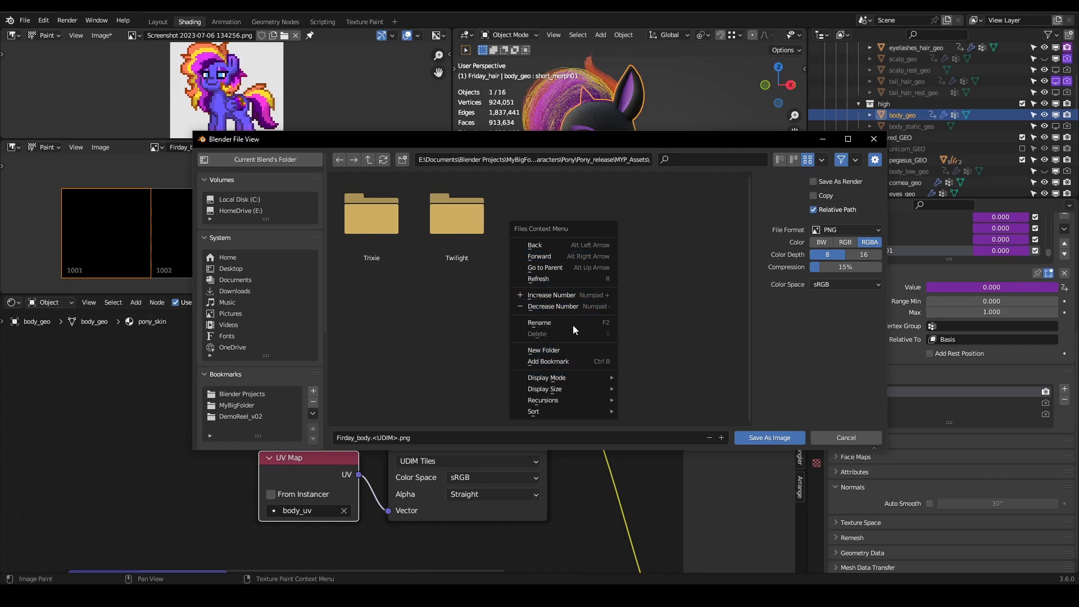
left_click(579, 351)
type("Friday")
key("Return")
double_click(368, 238)
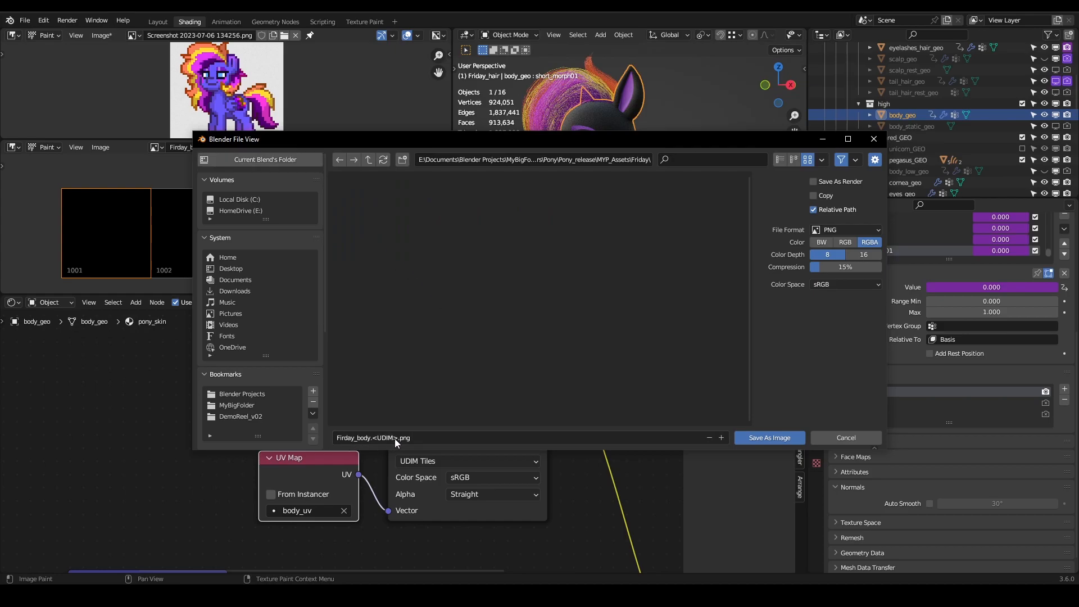
- Save the tiles as Firday_body.<UDIM>.png in PNG format with RGB color and 100% compression
type(".")
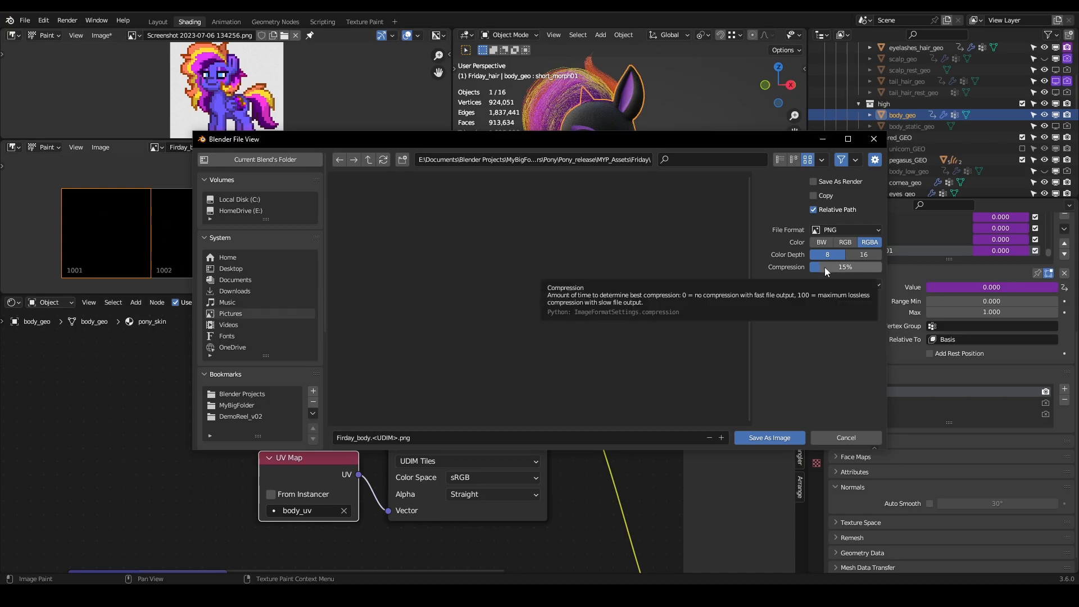
left_click(842, 242)
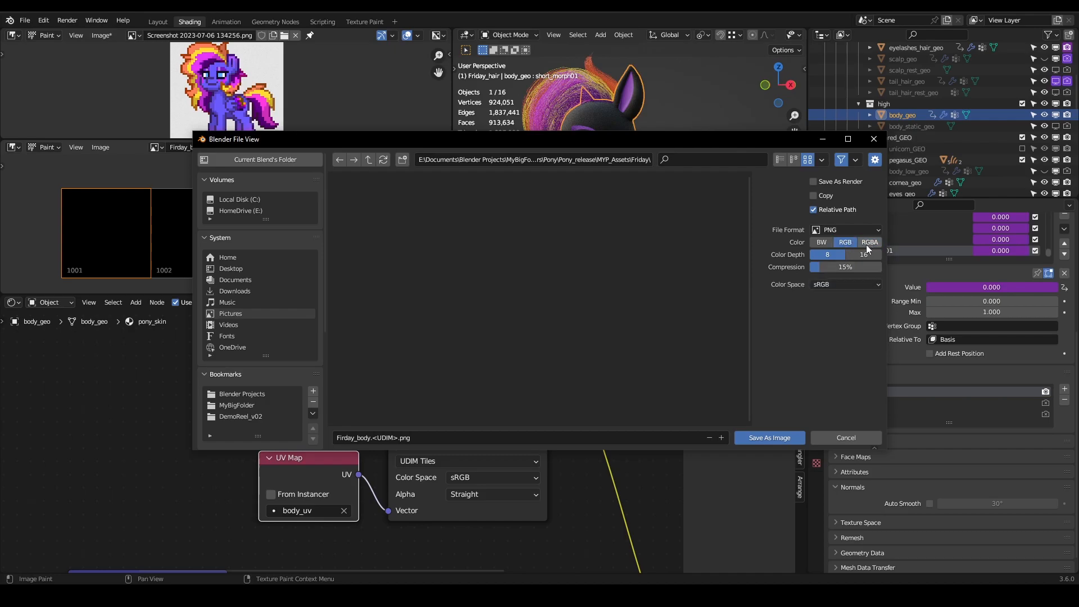
left_click_drag(828, 266, 882, 267)
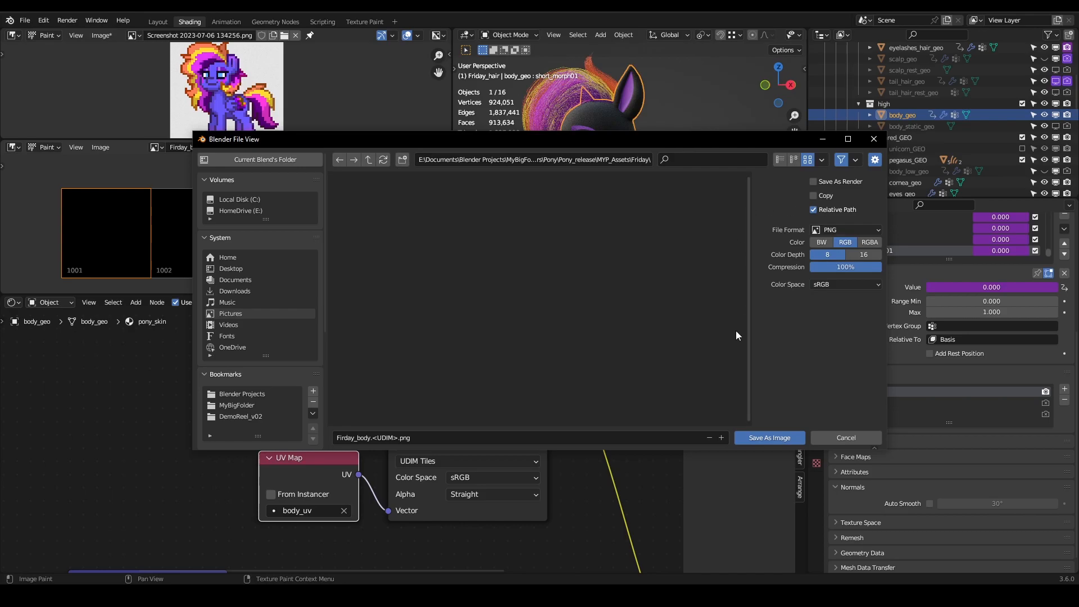
left_click(774, 438)
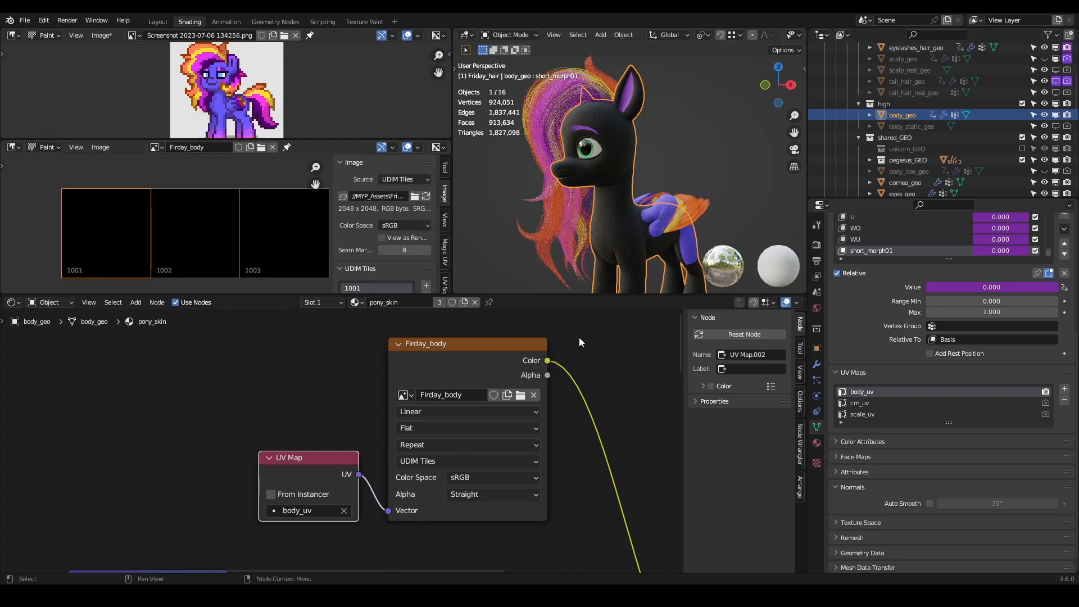
- Hide the Friday_hair collection and view the bare pony head from the front
middle_click_drag(605, 170, 648, 187)
scroll(648, 187, "up", 3)
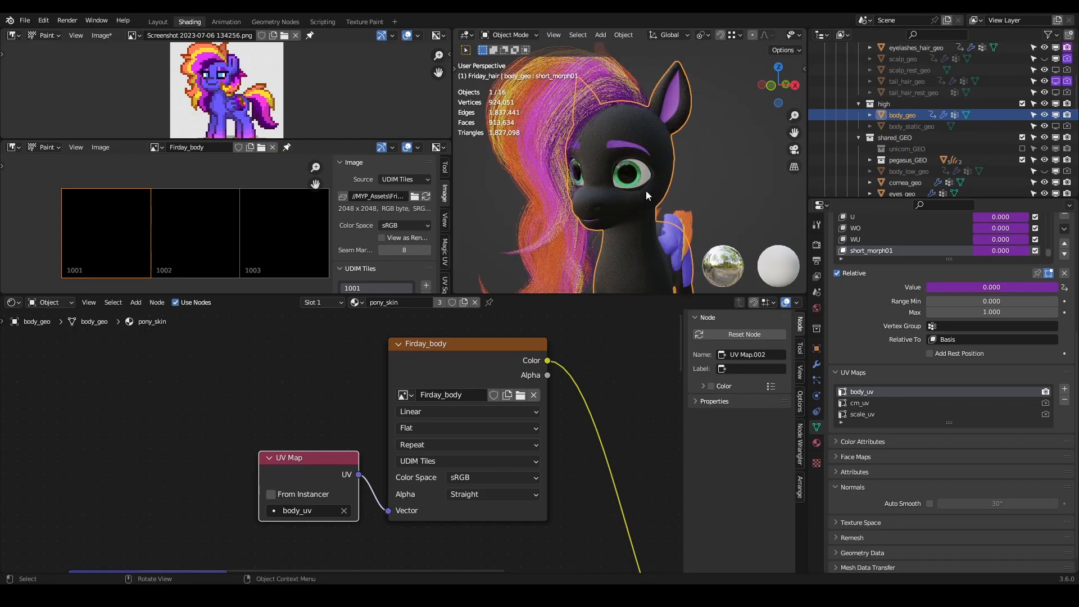
scroll(939, 127, "down", 6)
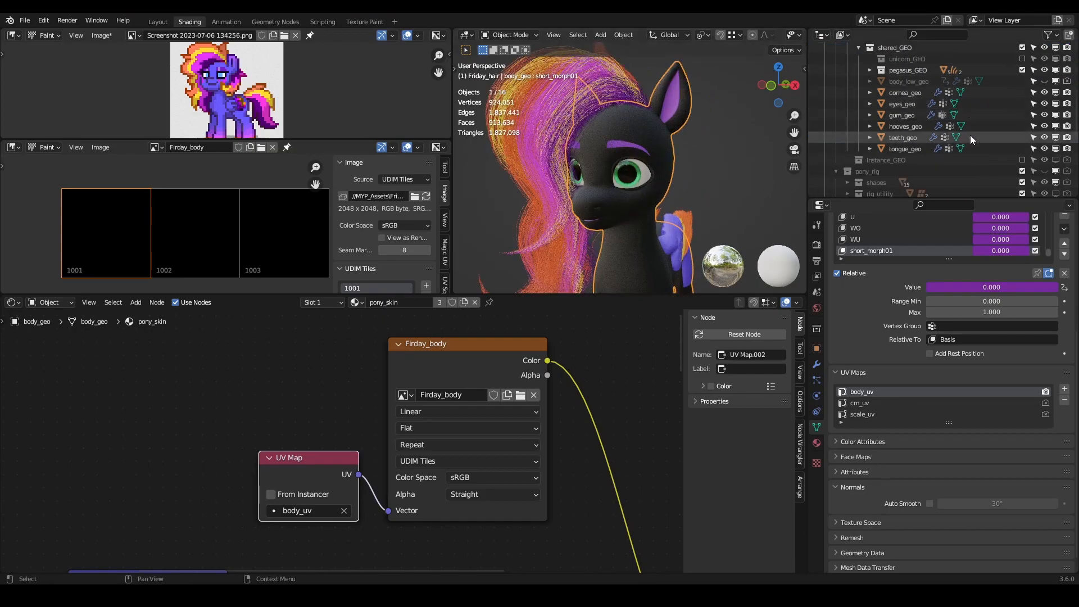
scroll(881, 149, "down", 6)
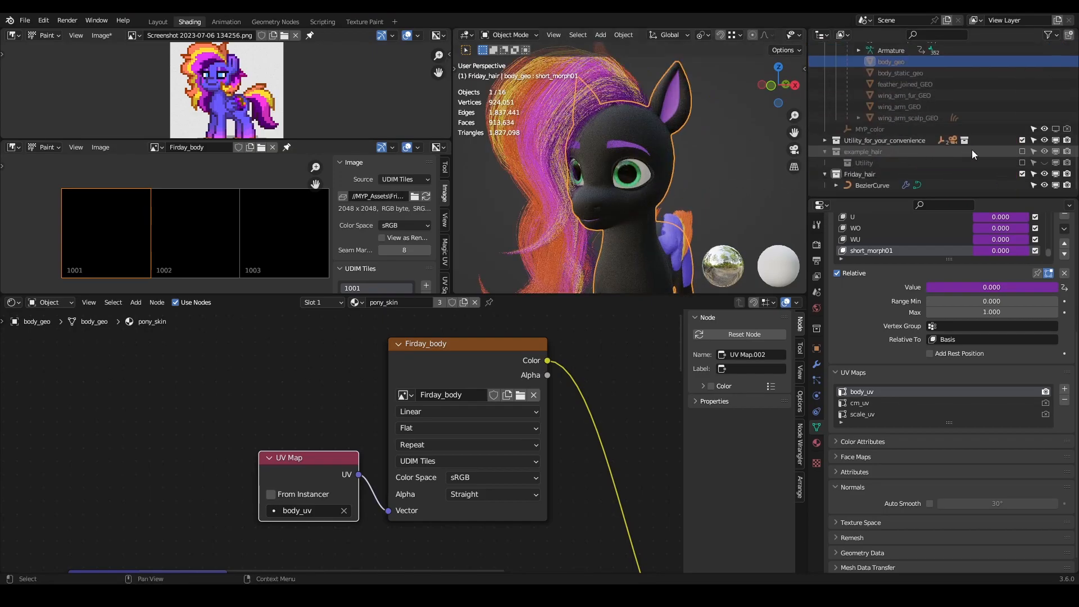
left_click(1044, 173)
middle_click_drag(539, 156, 611, 143)
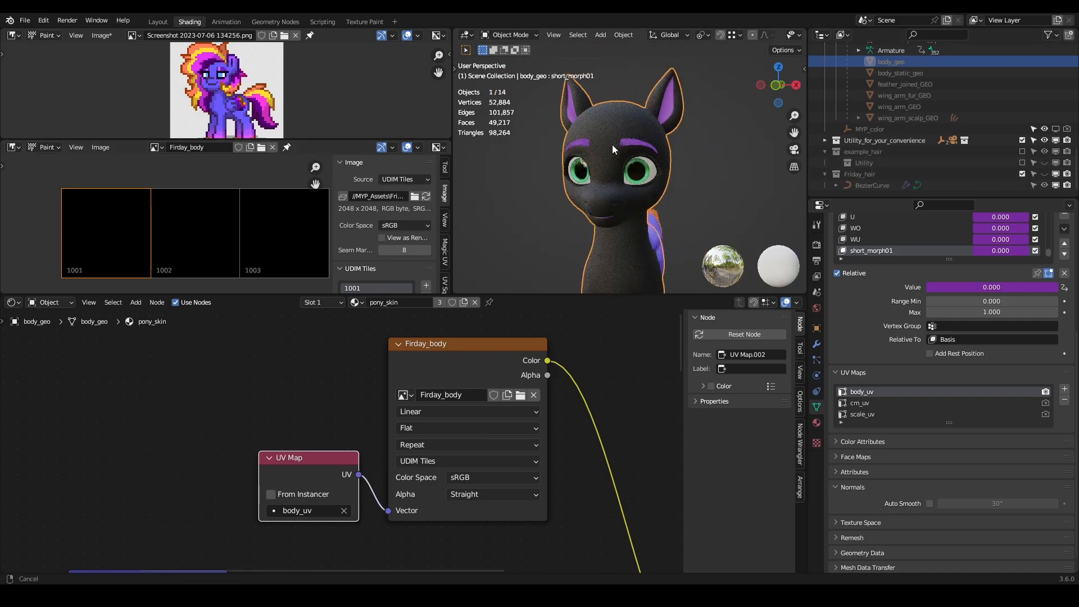
- Switch to the Texture Paint workspace and face the pony's head from the front
left_click(363, 21)
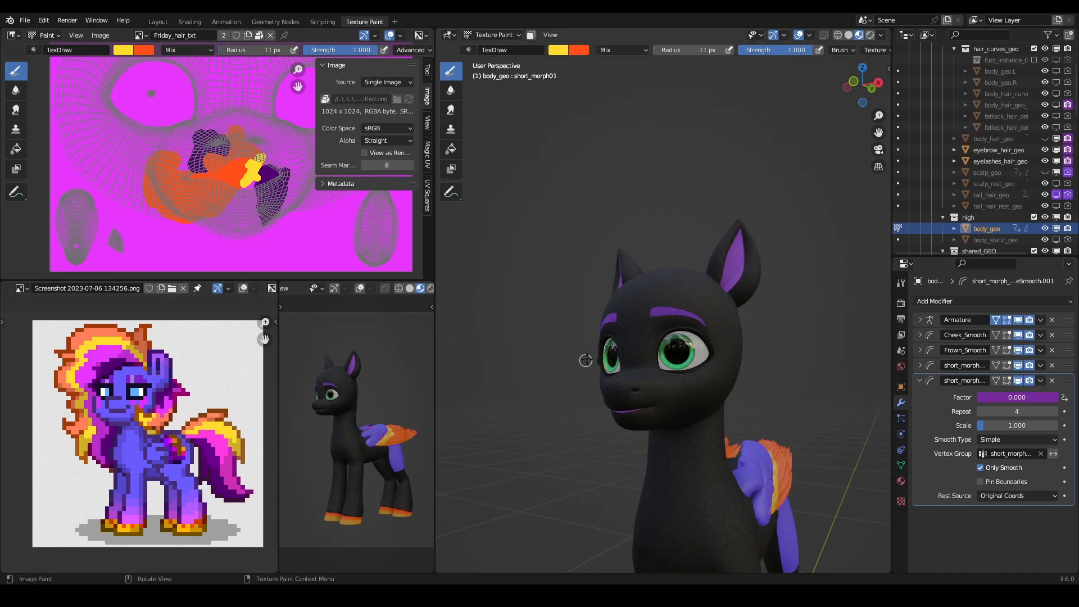
scroll(713, 395, "up", 3)
middle_click_drag(713, 392, 720, 344)
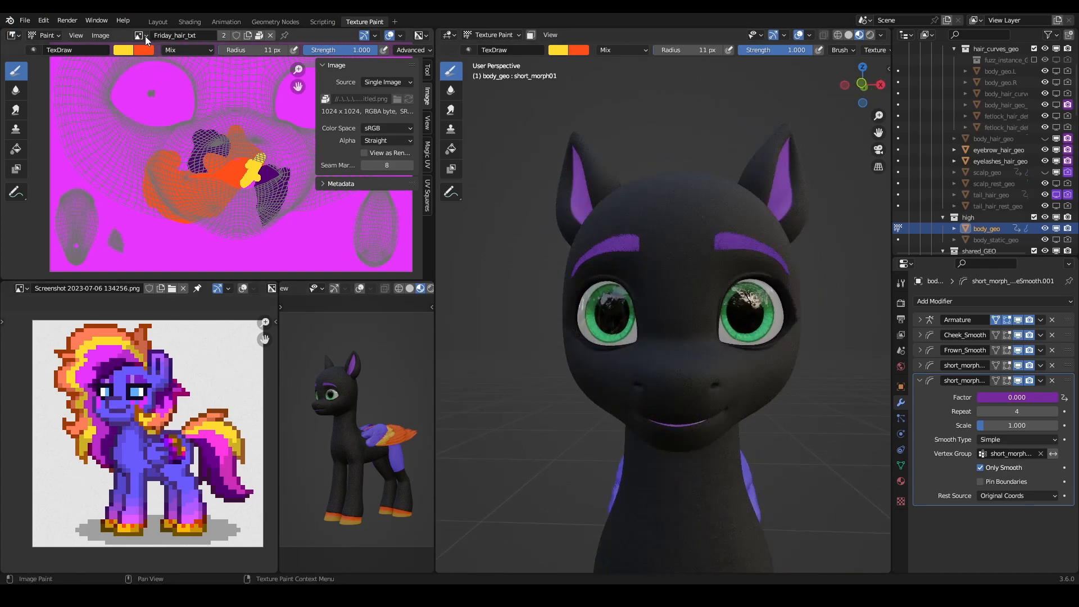
- Display the Firday_body image in the image editor with the sidebar hidden and the face UVs framed
left_click(145, 36)
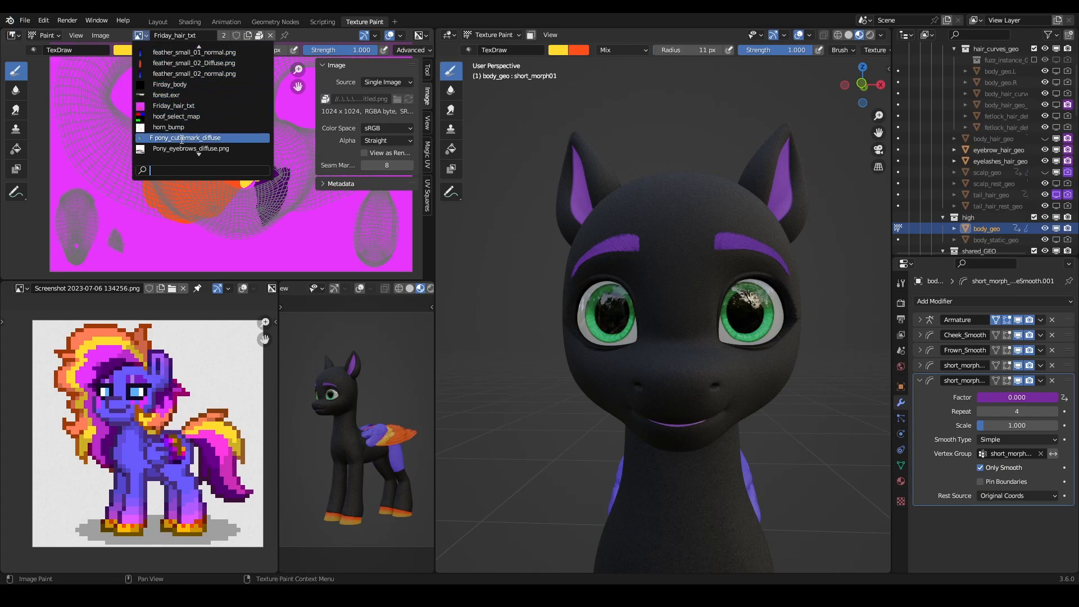
type("frd")
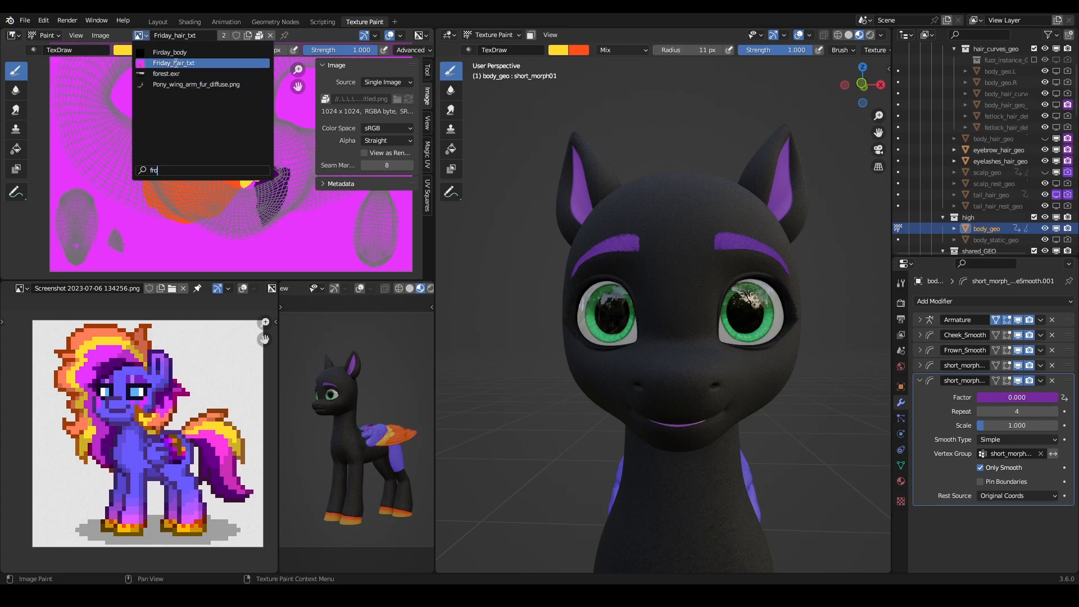
left_click(185, 53)
scroll(234, 173, "down", 5)
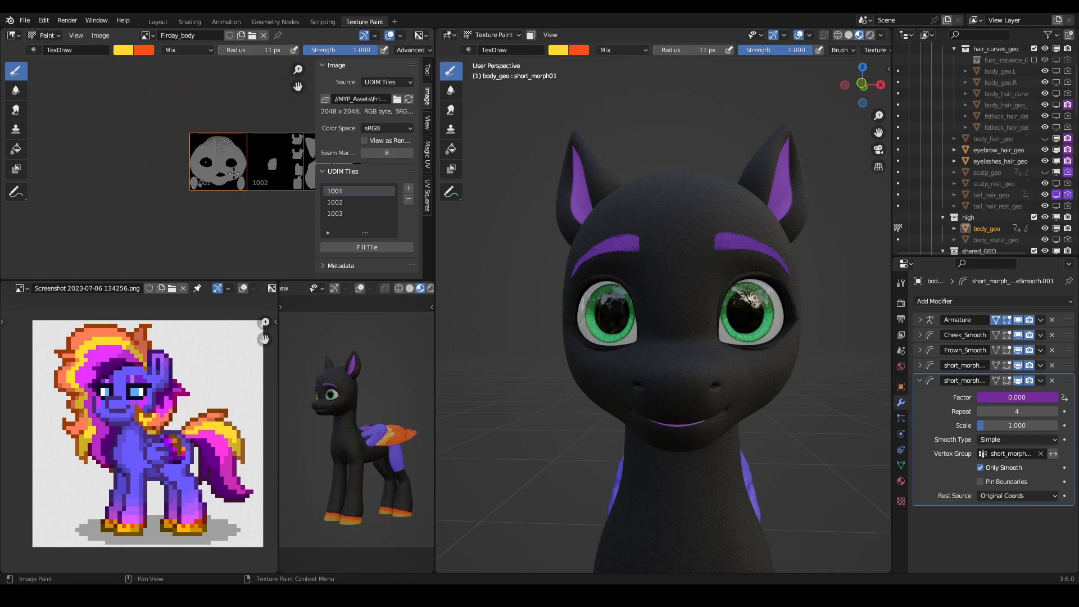
key("n")
scroll(250, 174, "up", 4)
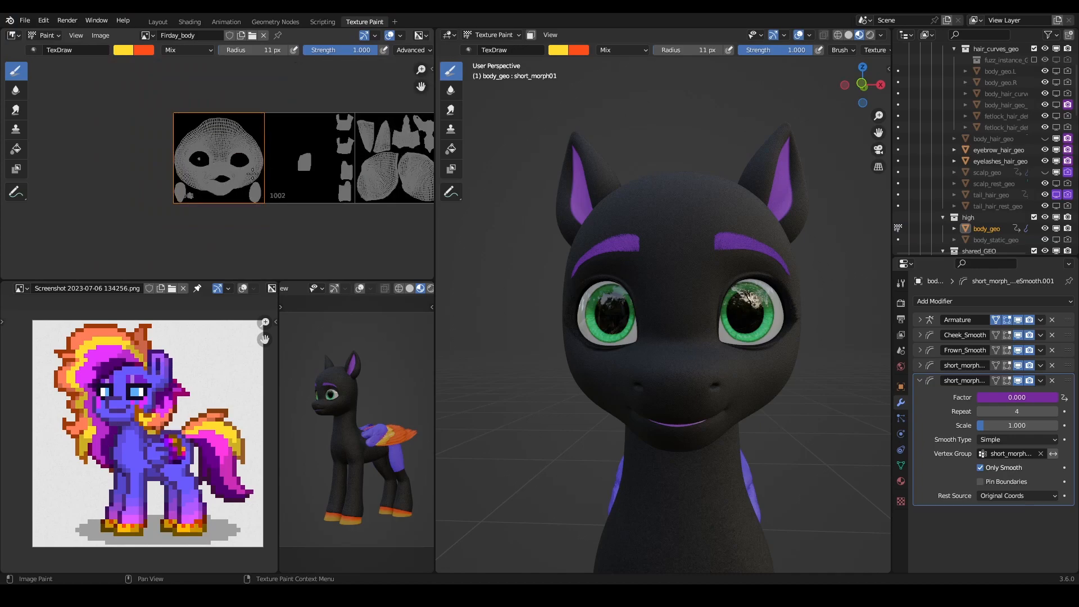
scroll(259, 172, "down", 2)
scroll(192, 173, "up", 4)
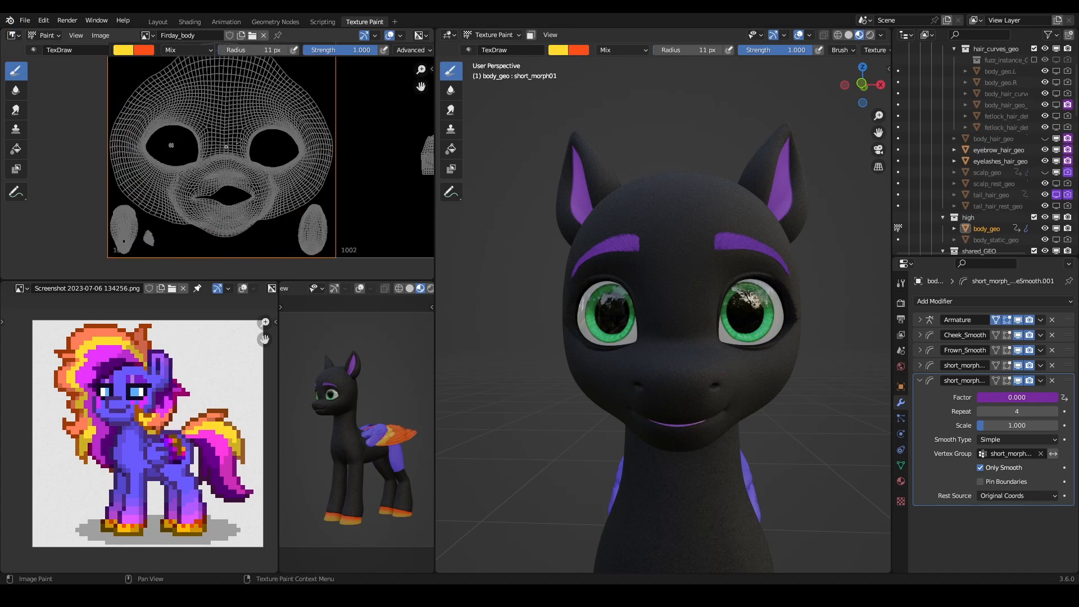
- Sample the magenta of the mane in the reference screenshot as the primary brush color
left_click(559, 51)
left_click(642, 174)
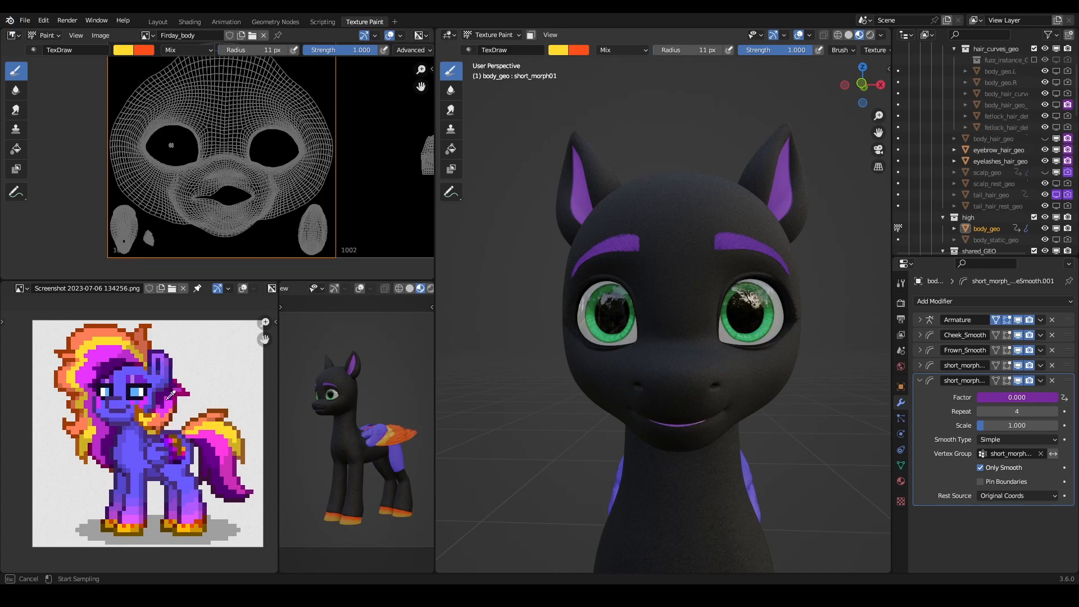
left_click(145, 398)
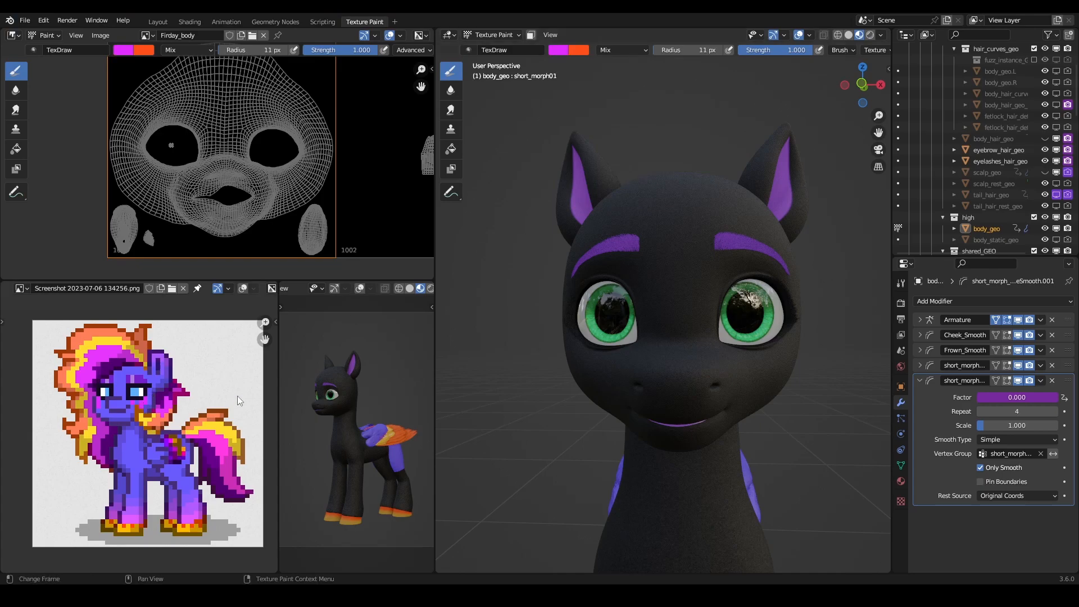
- Set the single-image paint canvas to Firday_body in the brush tool's texture slots
scroll(717, 346, "up", 4)
mouse_move(723, 352)
middle_mouse_down()
mouse_move(732, 359)
mouse_move(649, 352)
middle_mouse_up()
scroll(656, 343, "up", 1)
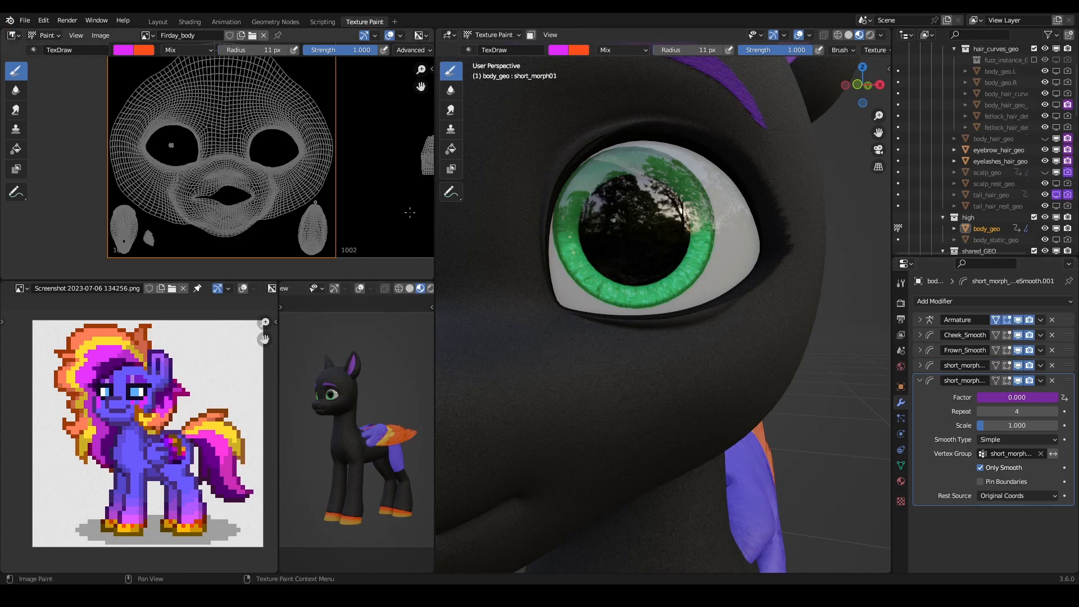
left_click(901, 304)
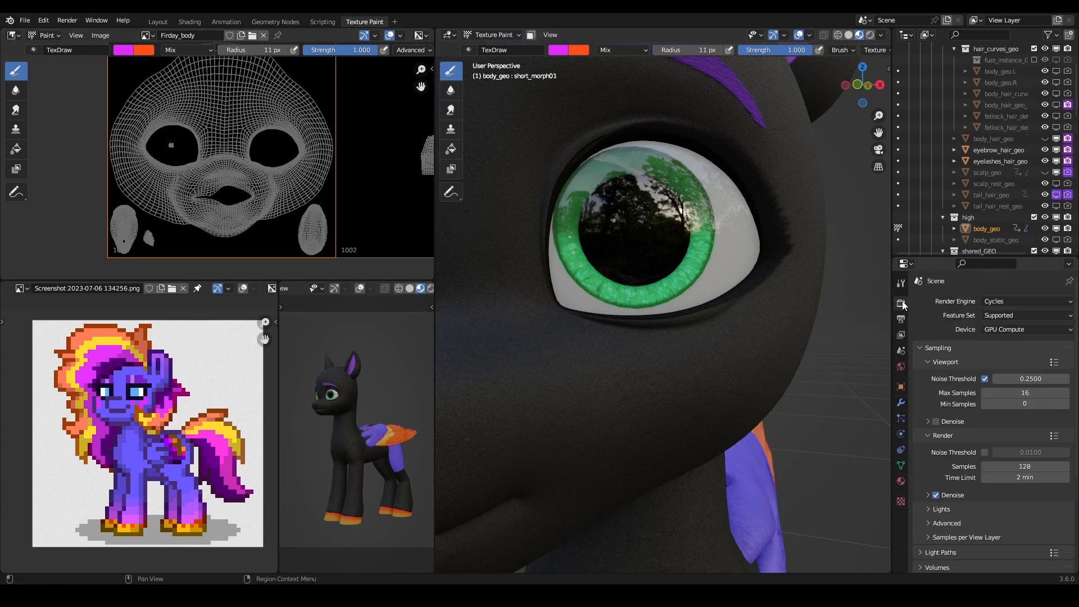
left_click(901, 284)
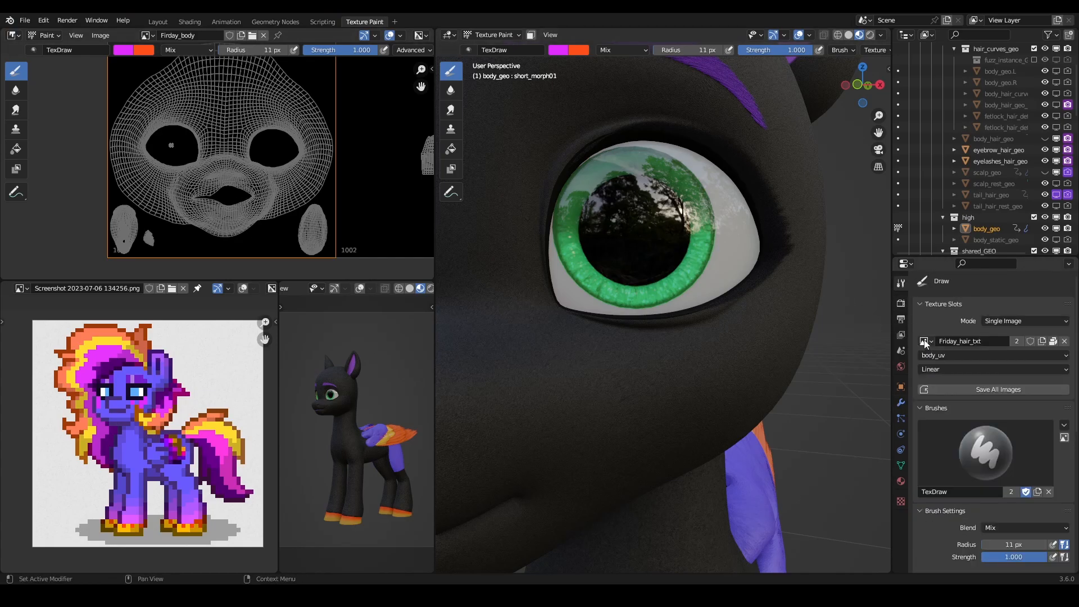
scroll(649, 276, "down", 7)
scroll(646, 275, "up", 3)
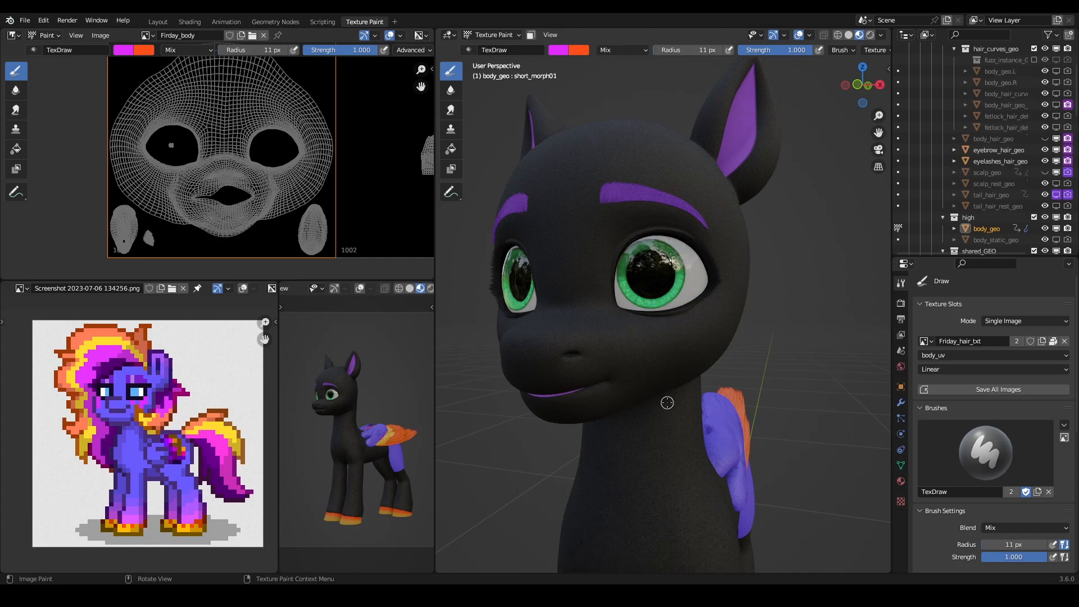
key("ctrl+z")
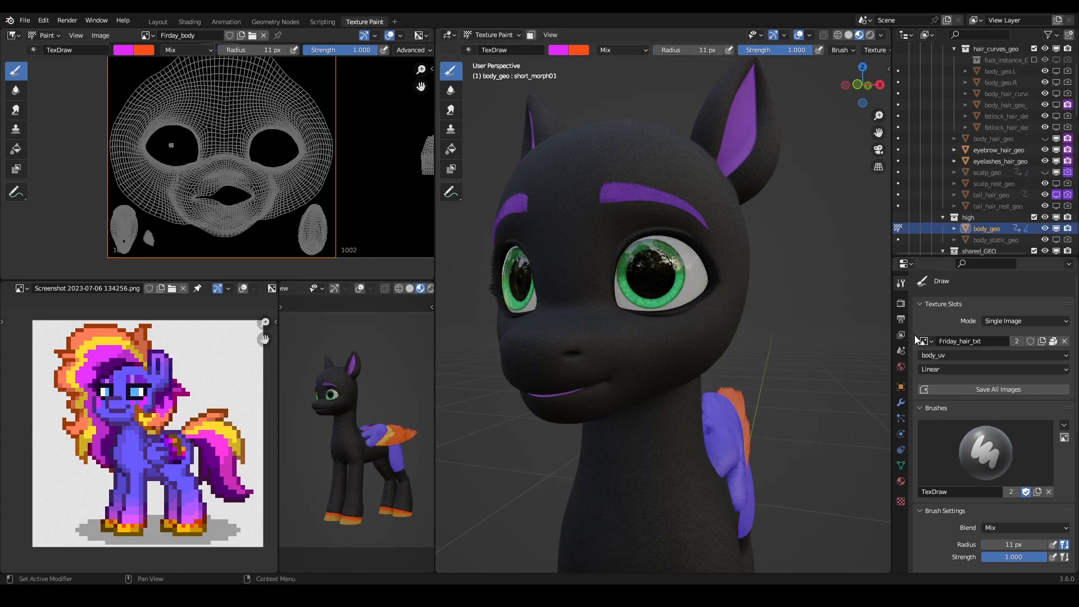
left_click(929, 341)
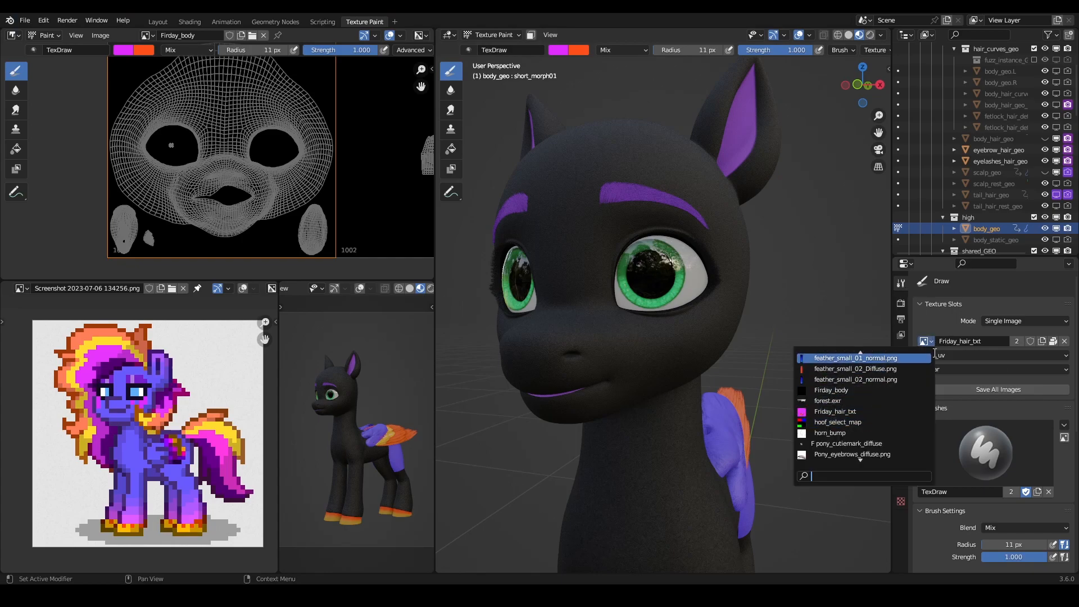
type("fr")
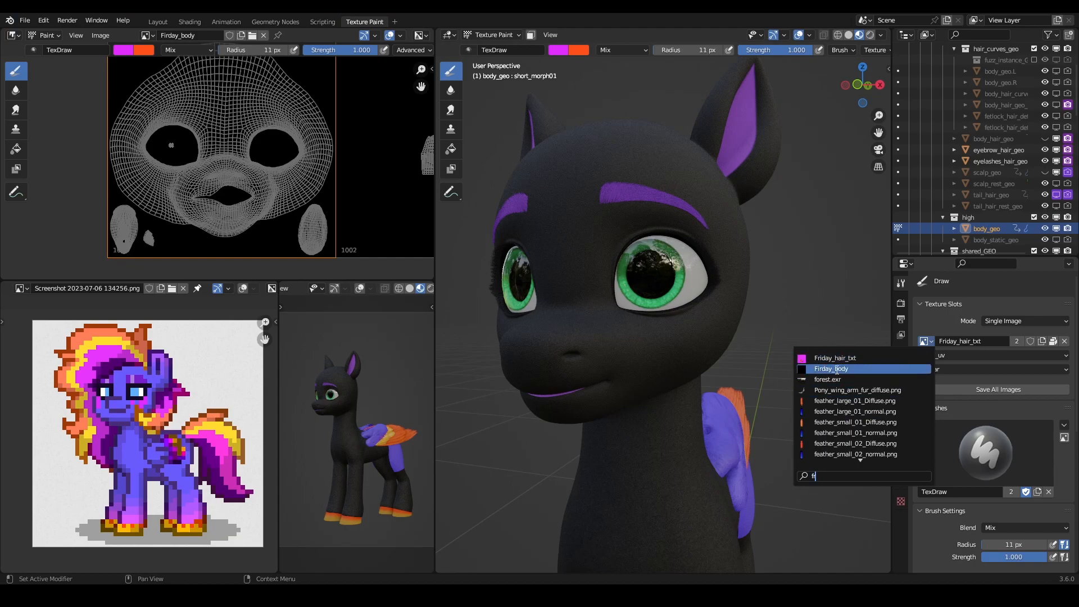
left_click(829, 368)
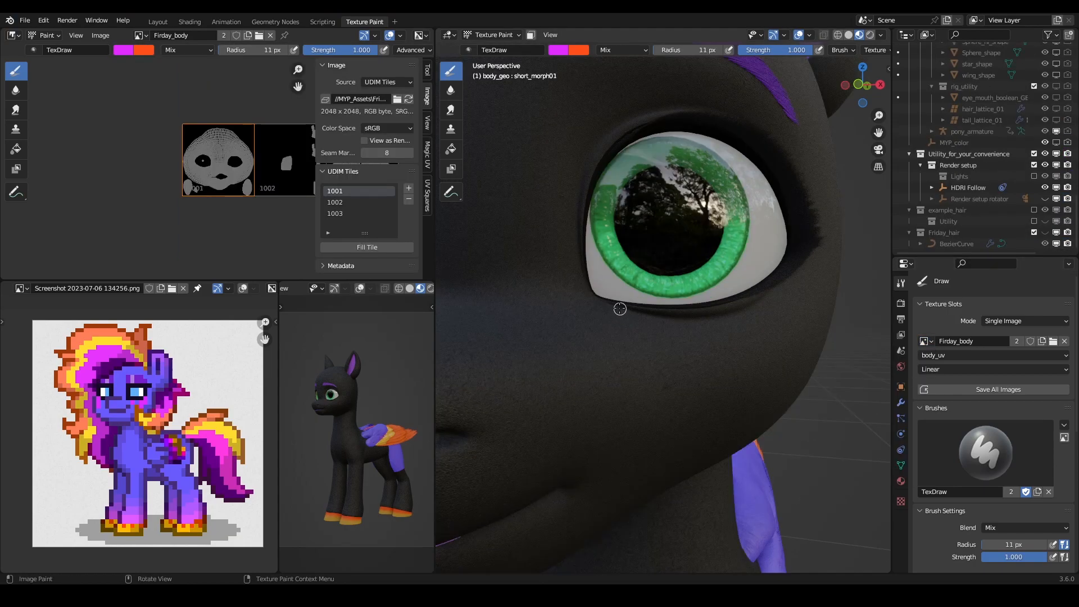
- Try painting a magenta drip below the inner corner of the pony's left eye and undo the last stroke
mouse_move(621, 310)
left_mouse_down()
mouse_move(633, 349)
mouse_move(626, 317)
left_mouse_up()
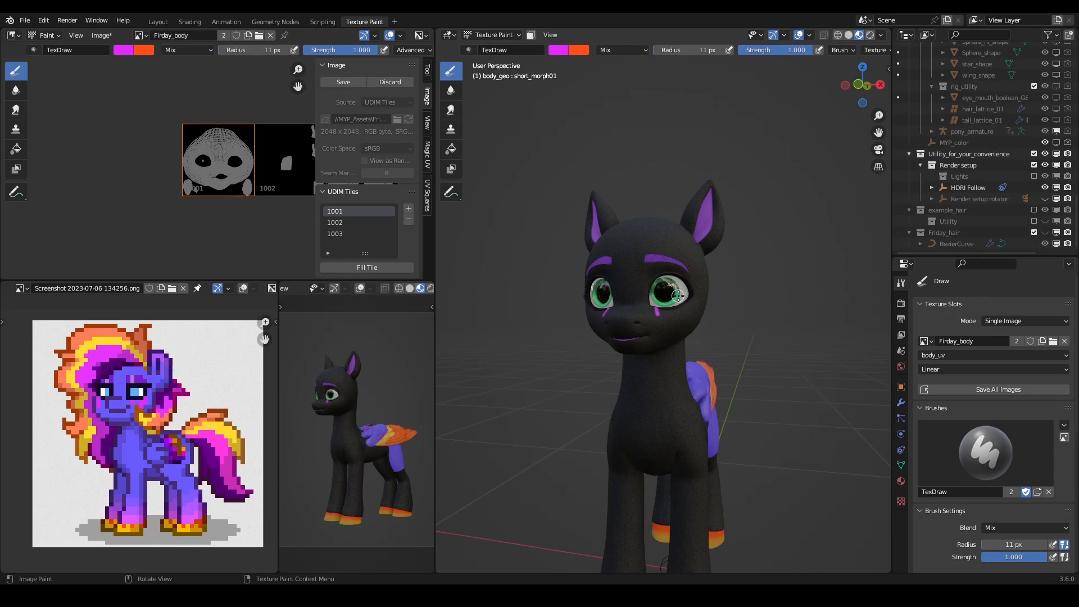
middle_click_drag(675, 297, 713, 289)
scroll(713, 293, "up", 1)
key("ctrl+z")
- Try painting a teardrop-shaped magenta drip under the lower lid of the pony's left eye
scroll(780, 53, "down", 4)
scroll(787, 61, "down", 4)
scroll(796, 53, "down", 7)
scroll(797, 52, "down", 3)
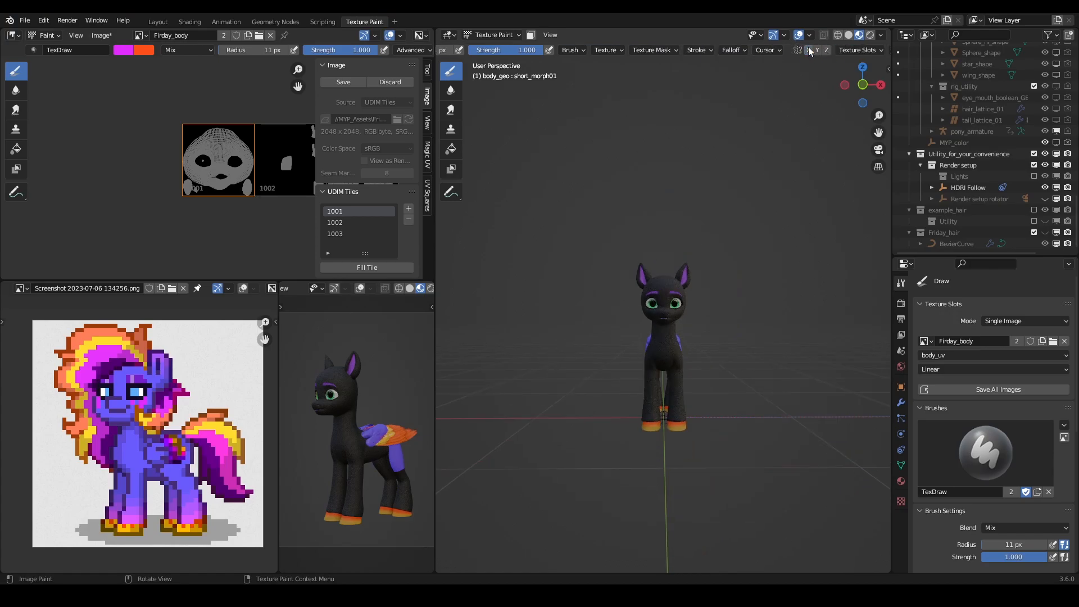
scroll(680, 308, "up", 7)
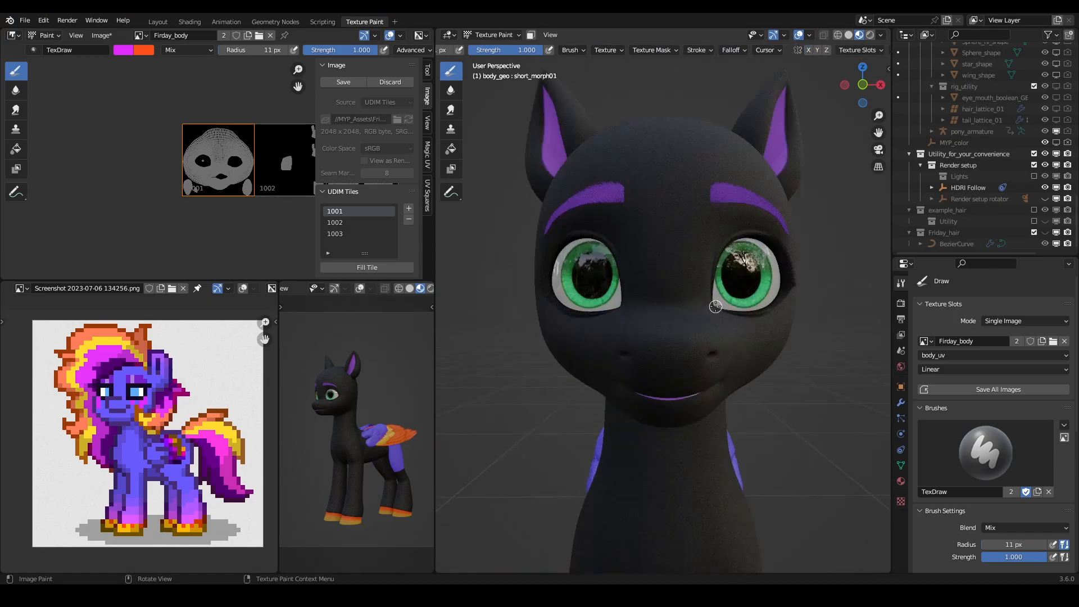
scroll(700, 314, "up", 4)
scroll(710, 354, "up", 4)
middle_click_drag(711, 356, 700, 360)
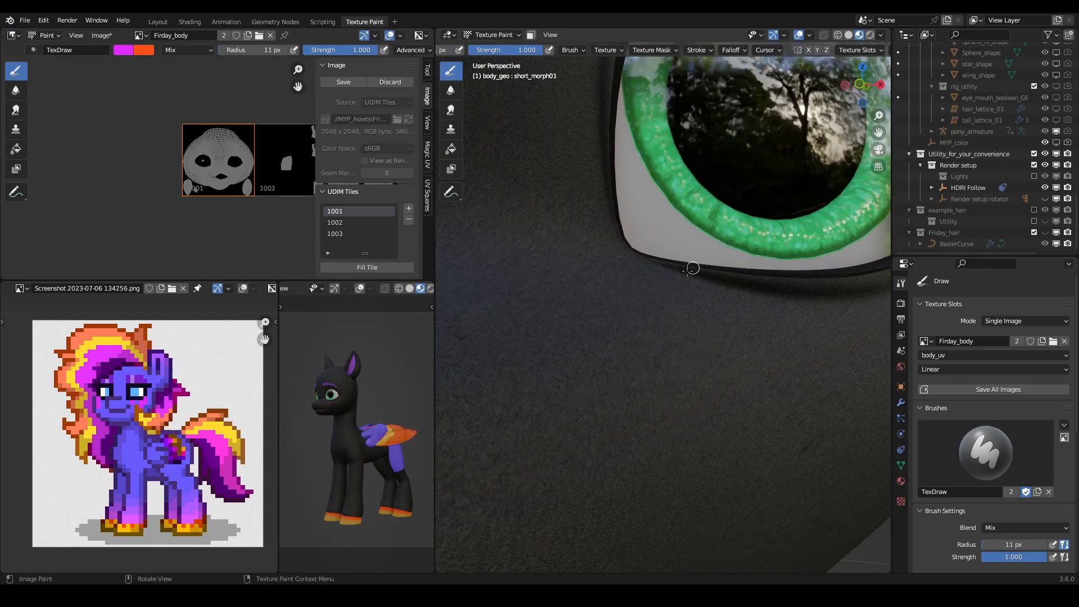
mouse_move(683, 267)
left_mouse_down()
mouse_move(672, 307)
mouse_move(685, 324)
left_mouse_up()
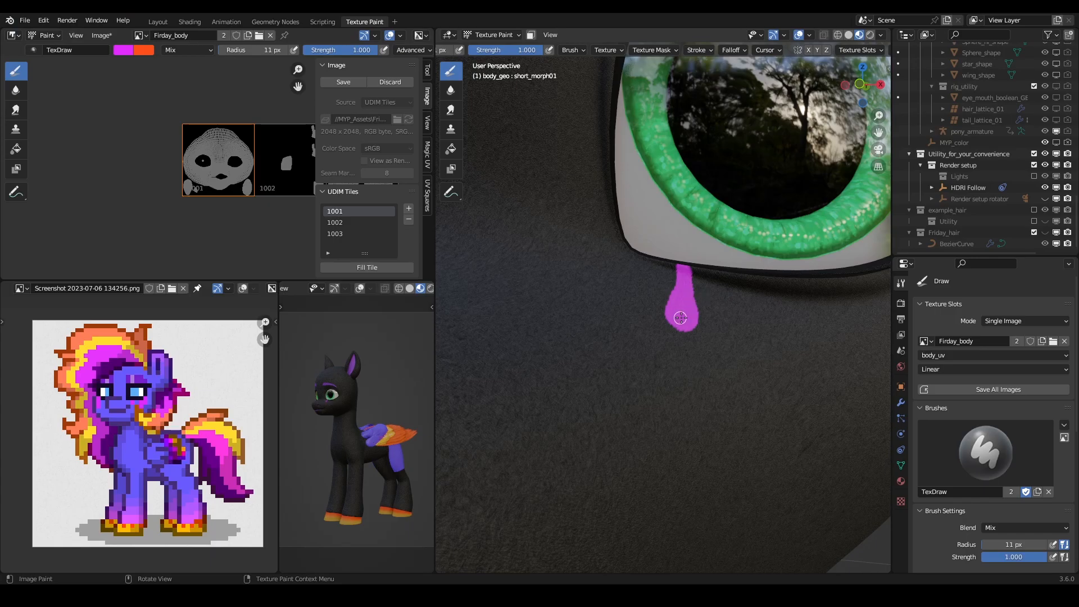
- Check the teardrop drip against the whole head and undo it
scroll(682, 308, "down", 12)
scroll(678, 315, "up", 5)
middle_click_drag(696, 321, 675, 339)
mouse_move(609, 345)
middle_mouse_down()
mouse_move(668, 383)
mouse_move(597, 361)
mouse_move(699, 349)
mouse_move(663, 357)
mouse_move(681, 364)
middle_mouse_up()
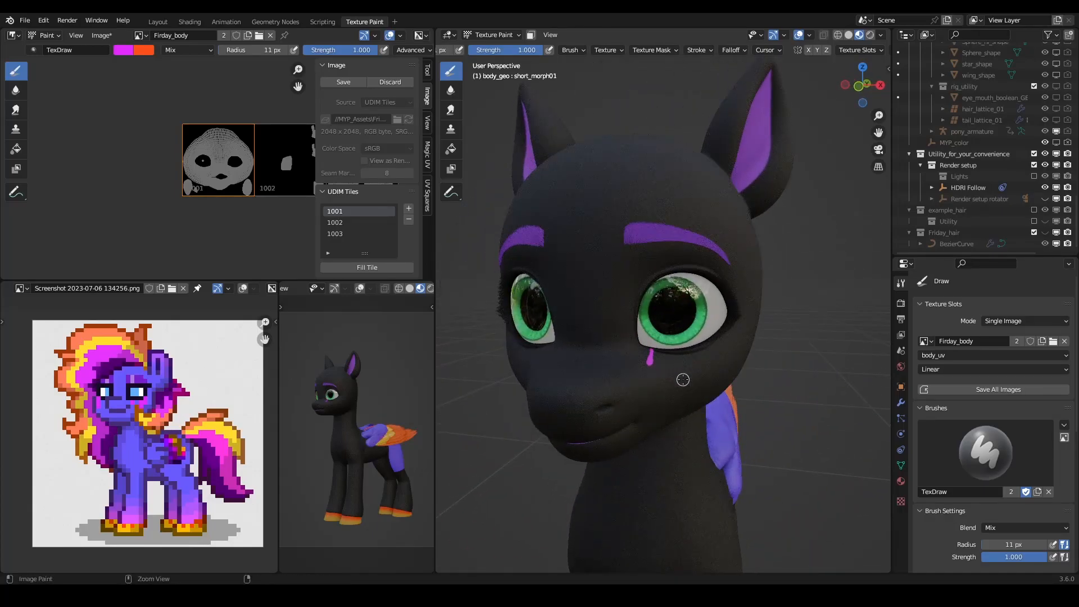
key("ctrl+z")
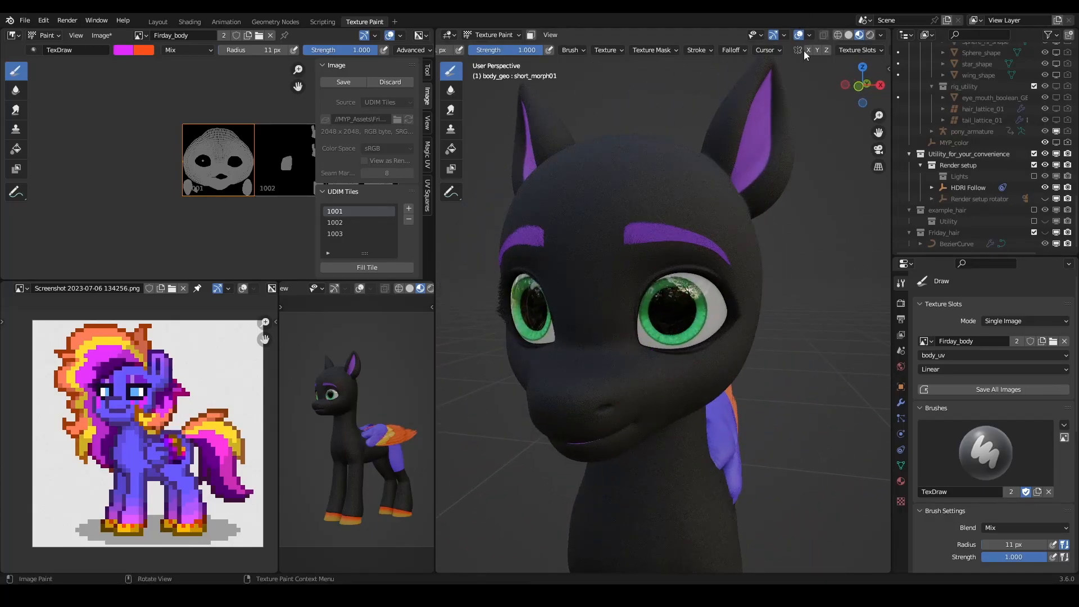
- Paint a short magenta drip hanging from a thin band along the inner lower lid of the left eye
scroll(681, 360, "up", 4)
mouse_move(673, 395)
middle_mouse_down()
mouse_move(725, 373)
mouse_move(700, 360)
mouse_move(733, 367)
middle_mouse_up()
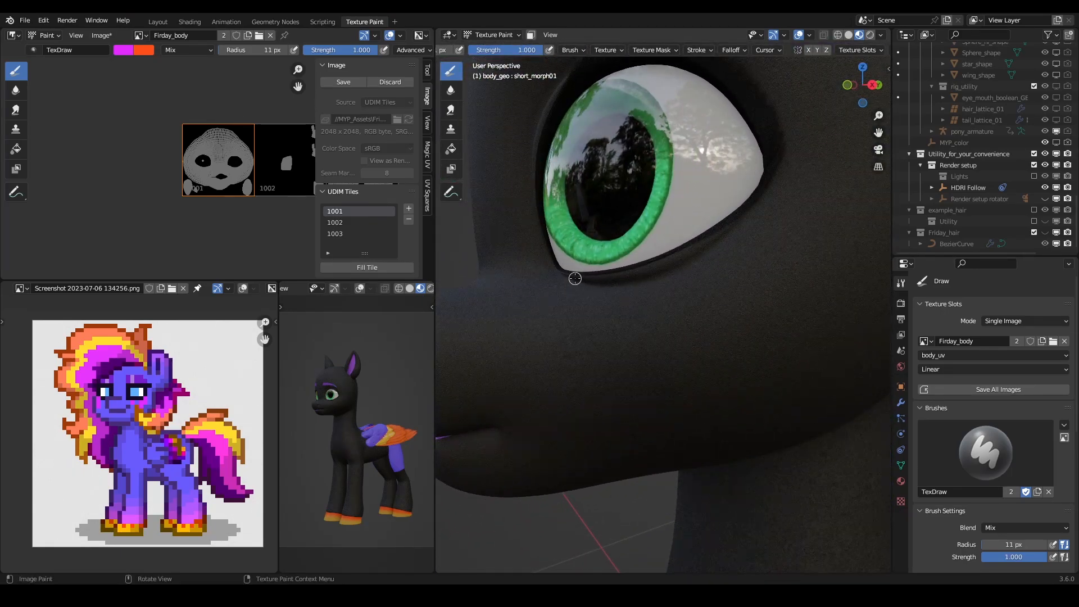
mouse_move(607, 305)
middle_mouse_down()
mouse_move(698, 305)
mouse_move(721, 332)
mouse_move(704, 358)
mouse_move(705, 343)
middle_mouse_up()
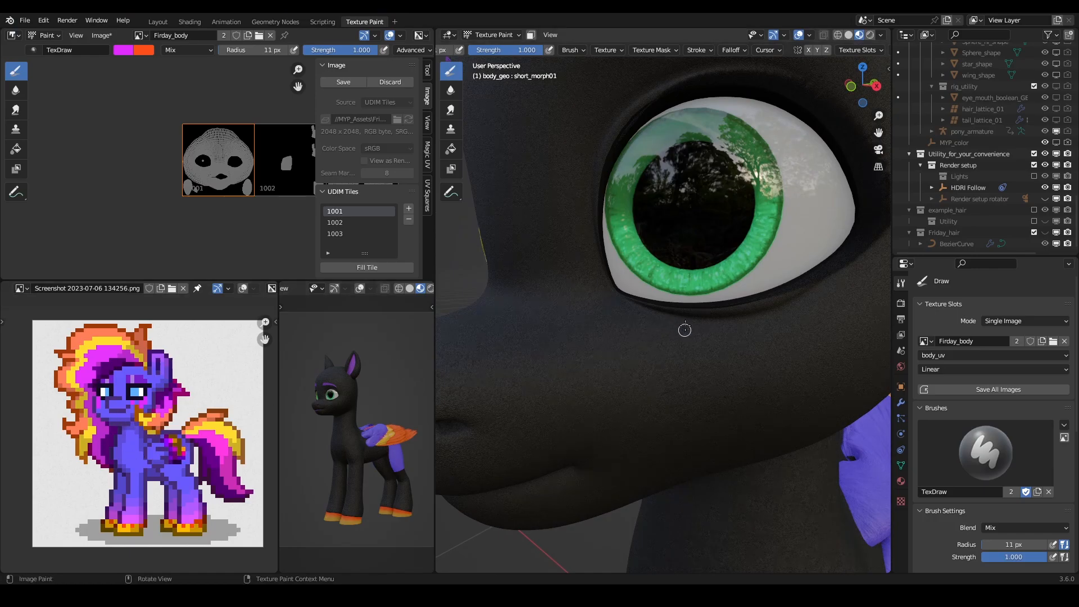
mouse_move(661, 310)
left_mouse_down()
mouse_move(669, 339)
mouse_move(665, 310)
mouse_move(642, 305)
mouse_move(682, 308)
left_mouse_up()
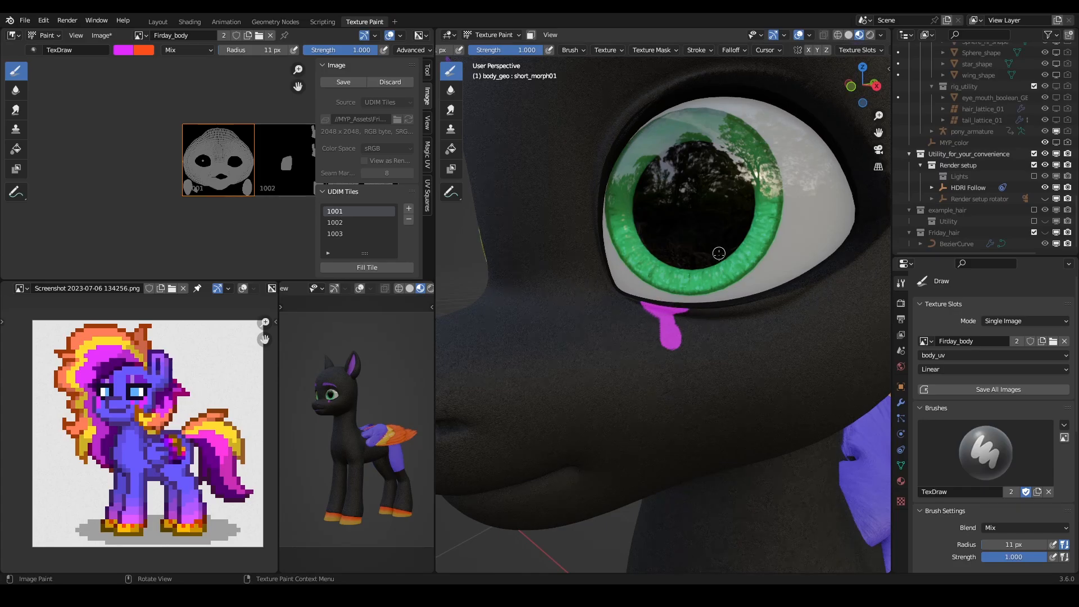
scroll(718, 249, "down", 9)
middle_click_drag(695, 284, 672, 312)
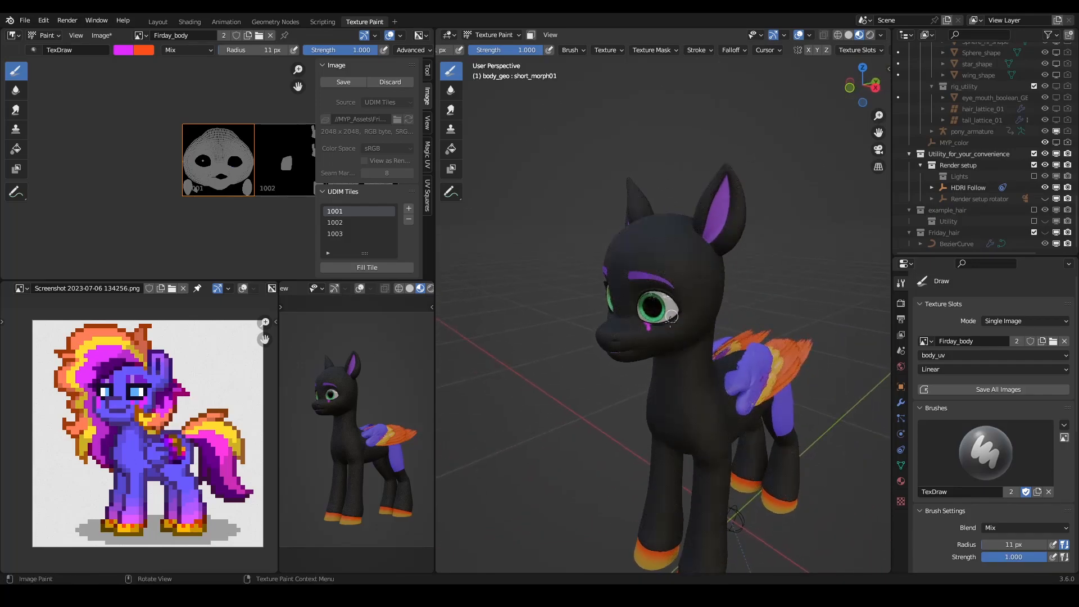
- Paint a longer middle drip and a wide outer drip in magenta, joined by a band along the lower lid
scroll(673, 313, "up", 8)
middle_click_drag(780, 306, 760, 316)
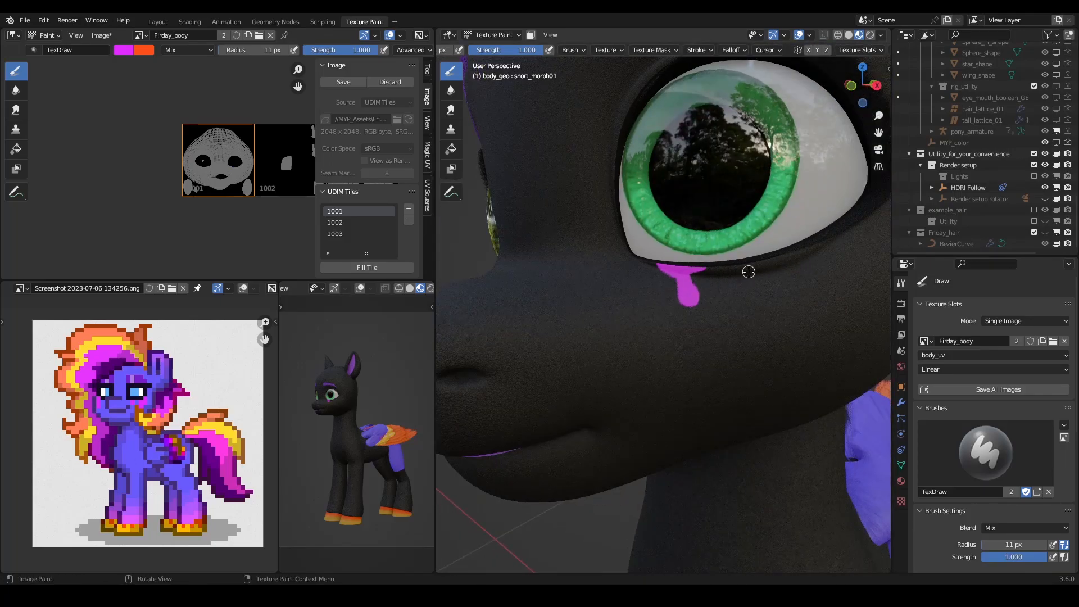
mouse_move(744, 266)
left_mouse_down()
mouse_move(756, 325)
mouse_move(752, 267)
mouse_move(754, 316)
mouse_move(753, 271)
mouse_move(769, 258)
mouse_move(697, 264)
mouse_move(751, 254)
left_mouse_up()
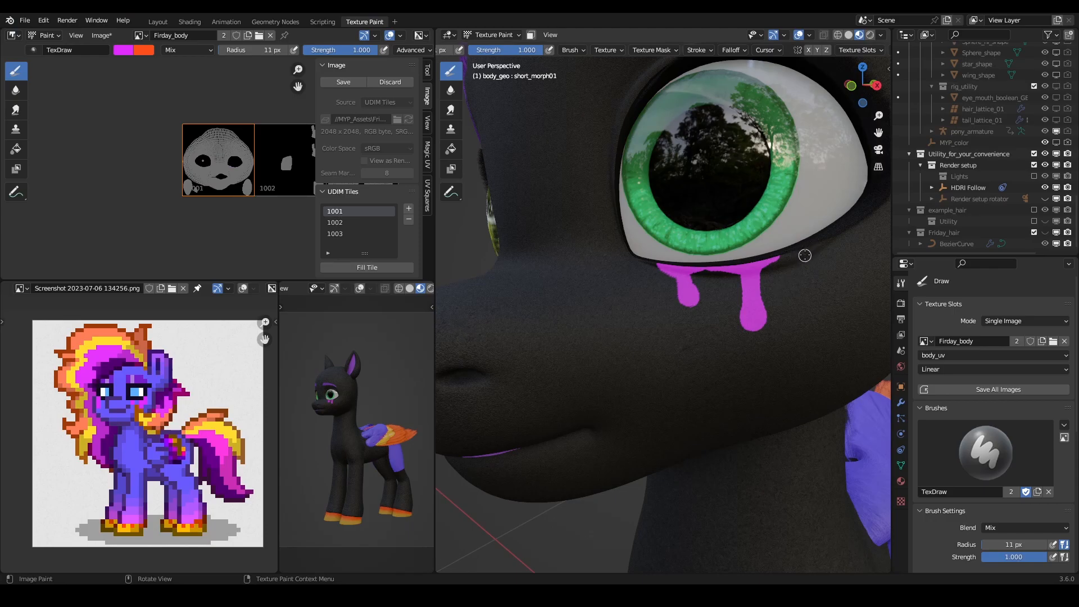
mouse_move(853, 223)
left_mouse_down()
mouse_move(815, 277)
mouse_move(809, 257)
mouse_move(753, 260)
mouse_move(823, 248)
mouse_move(803, 286)
left_mouse_up()
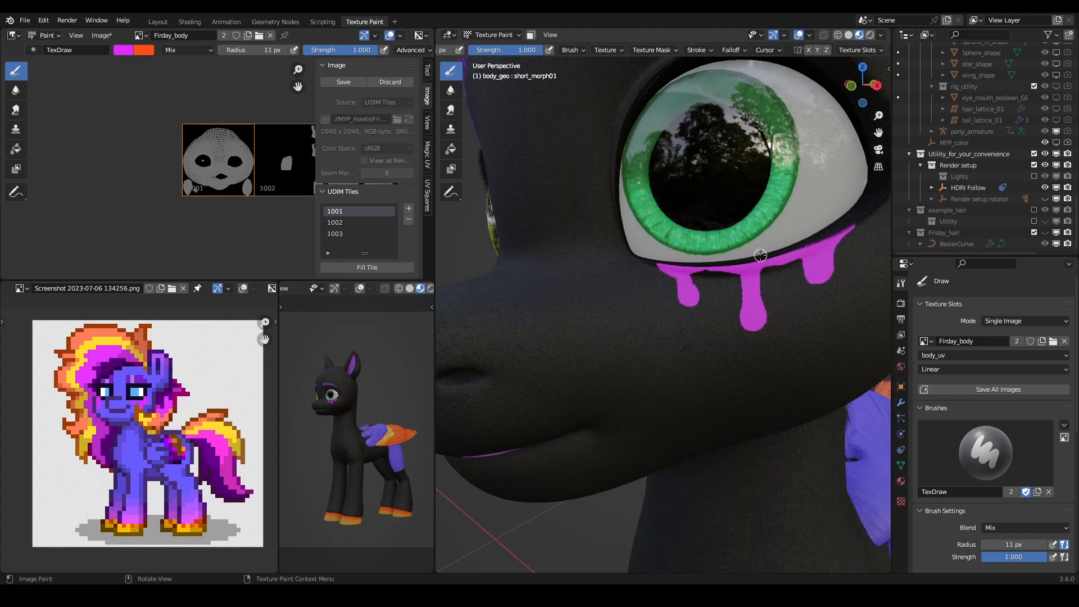
scroll(760, 256, "down", 10)
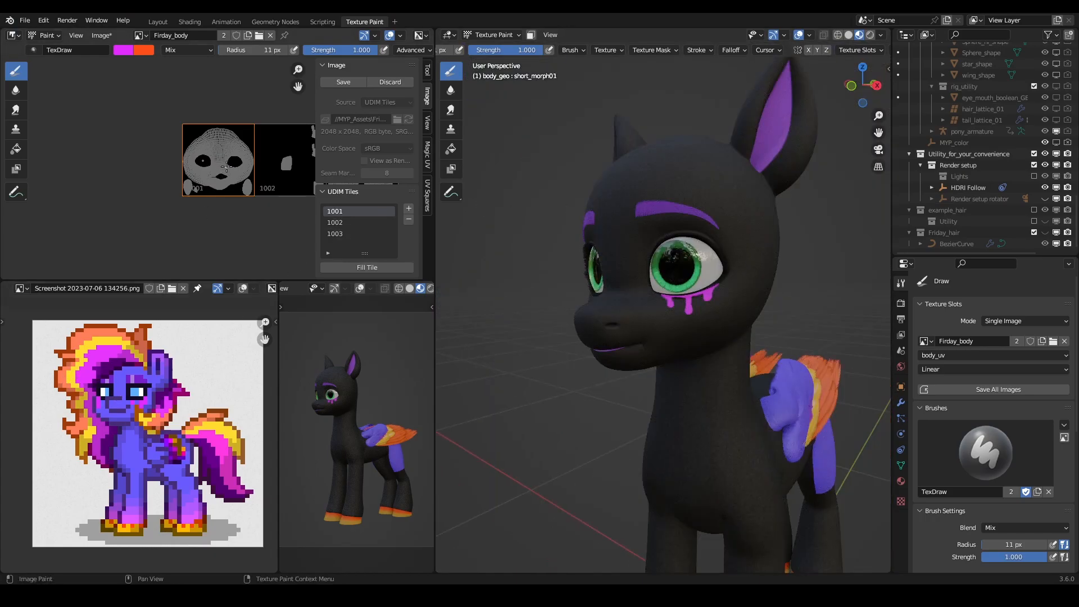
scroll(226, 167, "up", 5)
middle_click_drag(668, 340, 656, 276)
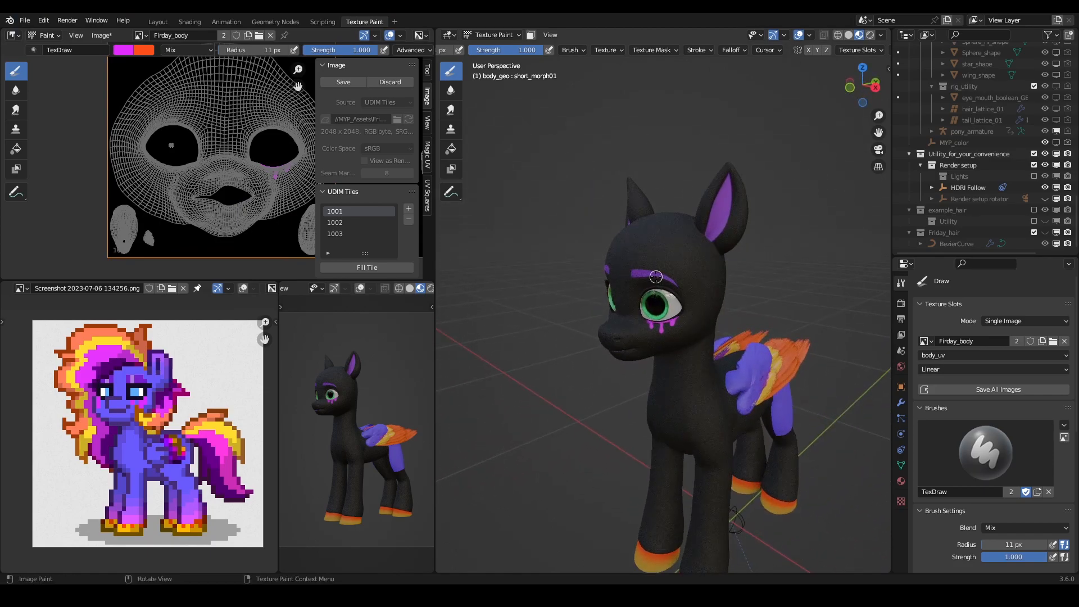
- Sample the pony's Coat body colour to replace orange as the active brush colour
key("x")
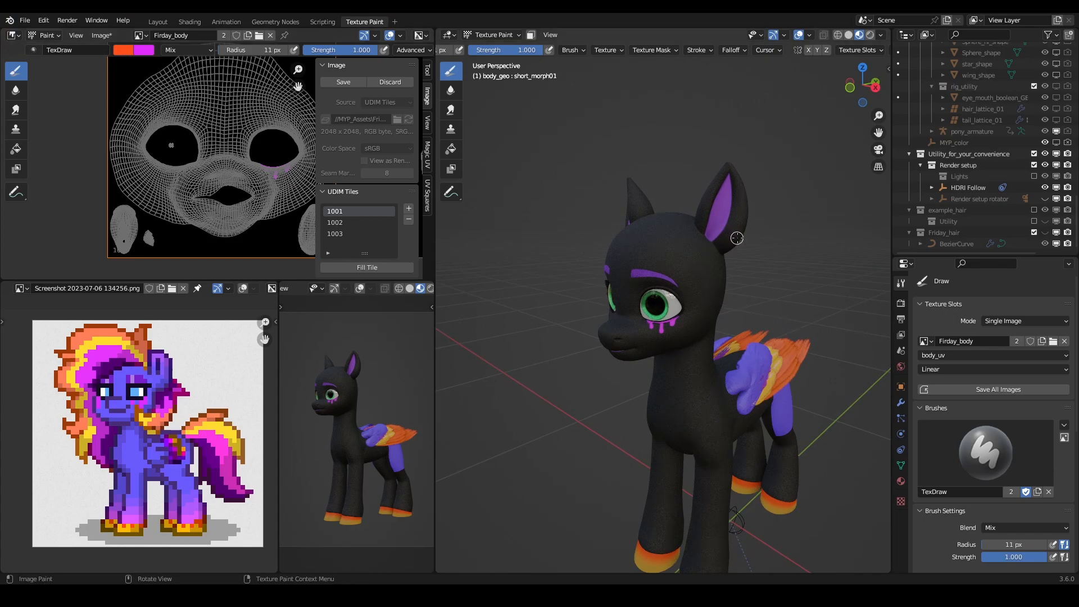
key("n")
left_click(884, 148)
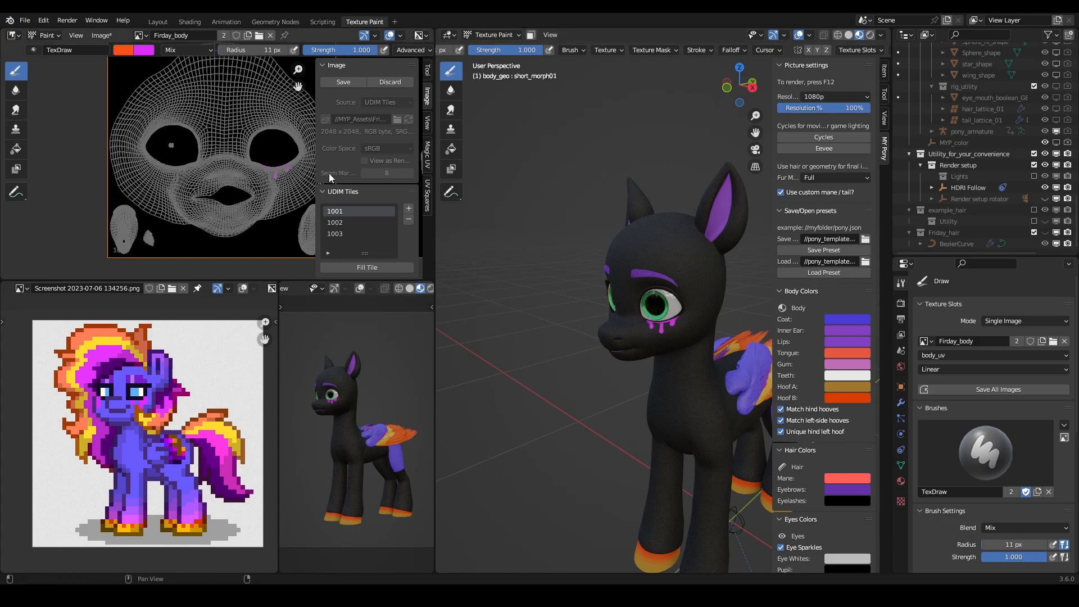
left_click(124, 50)
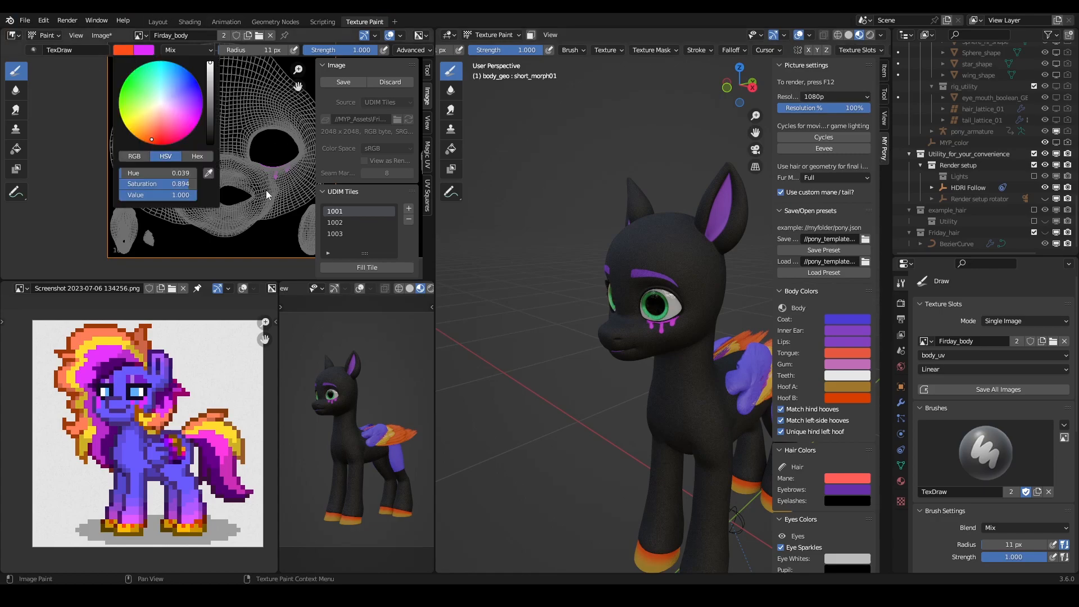
left_click(208, 174)
left_click(861, 332)
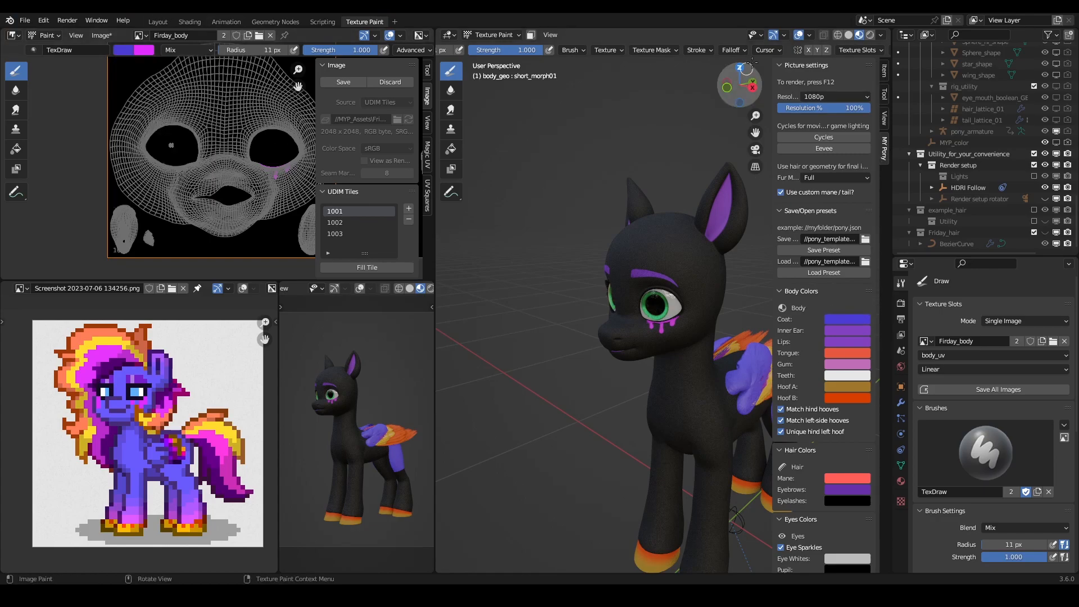
left_click(885, 73)
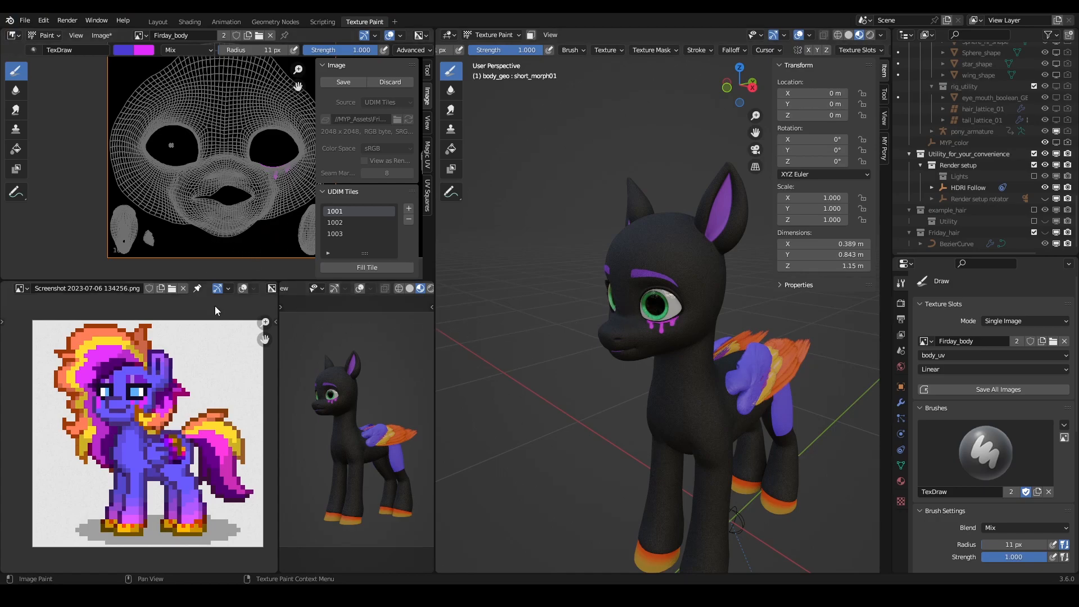
- Paint over all the UDIM tiles of Firday_body in the coat colour with a 500 px brush radius
middle_click_drag(726, 331, 707, 405)
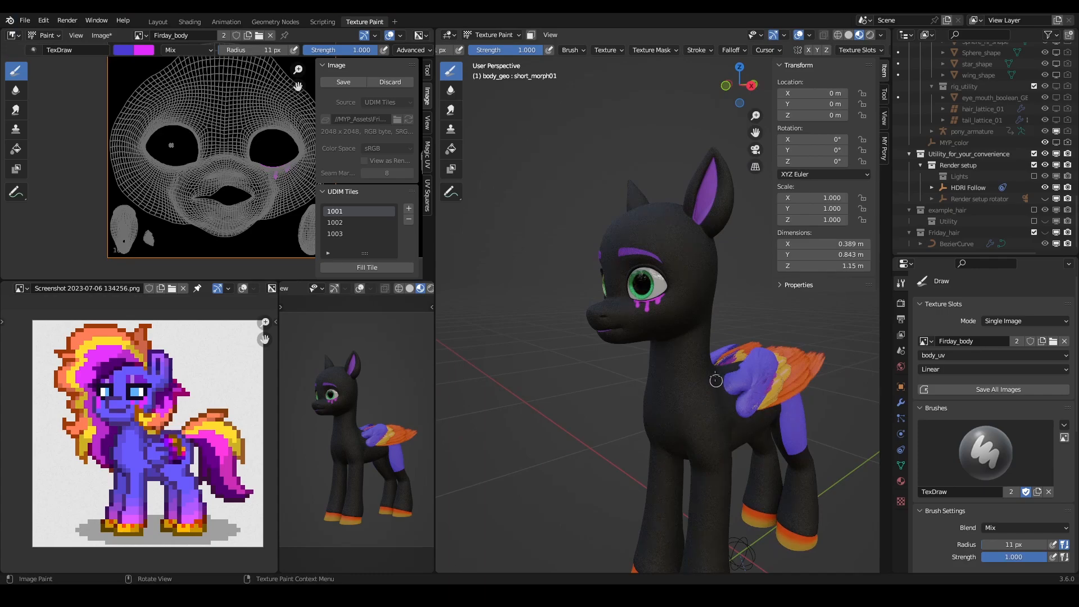
scroll(698, 320, "up", 4)
scroll(688, 285, "down", 4)
scroll(658, 259, "up", 4)
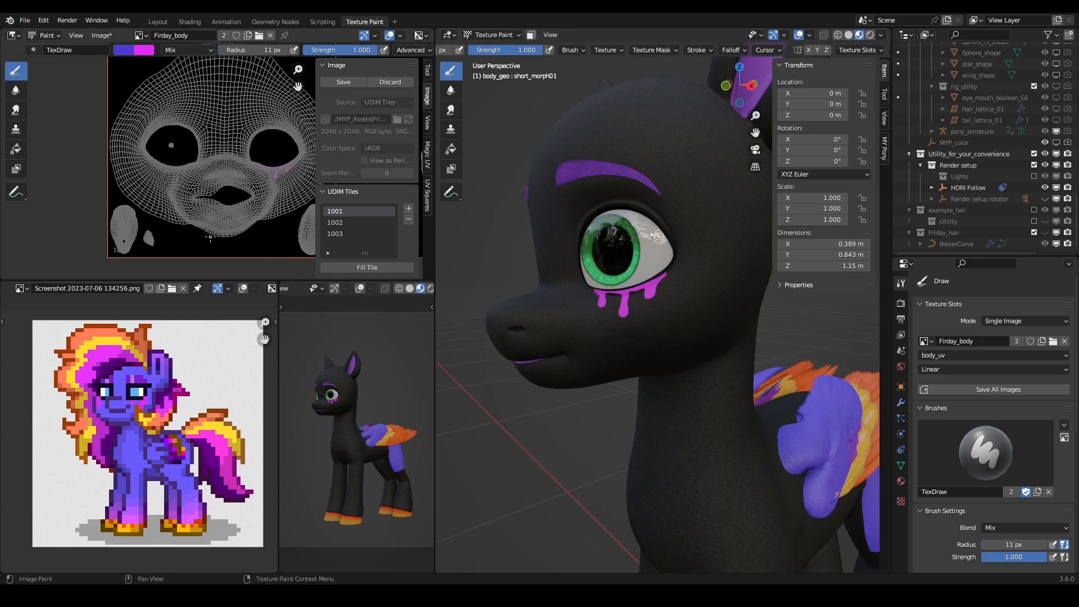
key("f")
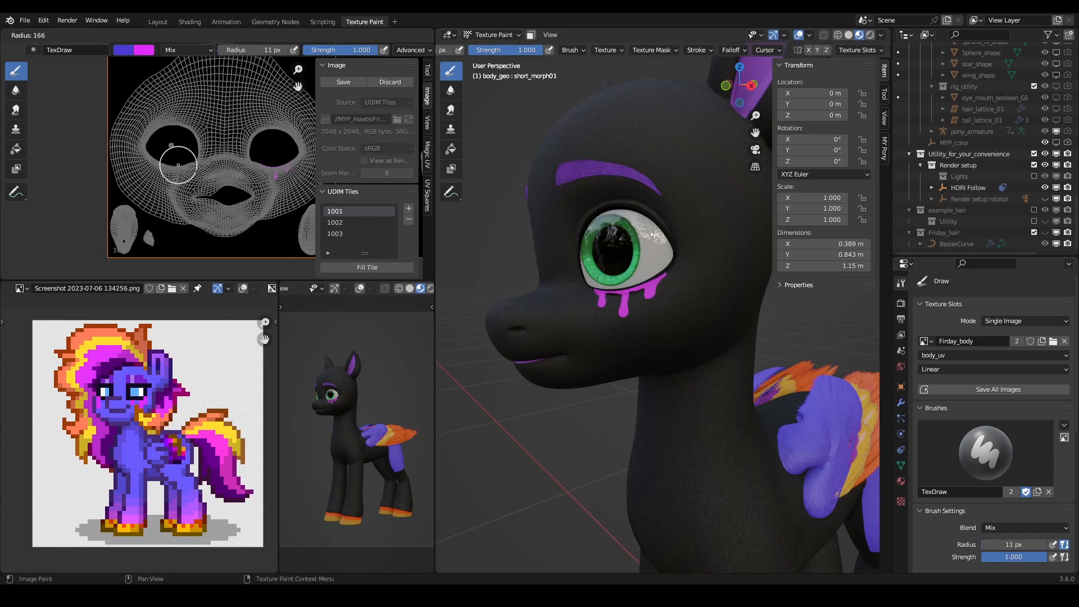
left_click(218, 176)
scroll(174, 207, "down", 7)
middle_click_drag(203, 182, 147, 204)
key("f")
left_click(164, 183)
key("f")
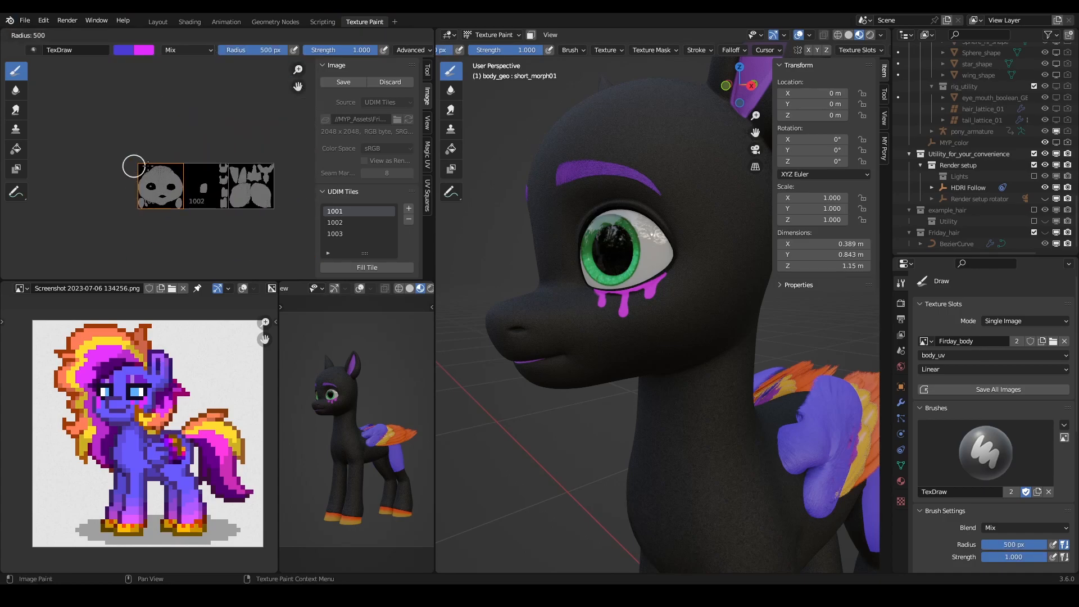
left_click(155, 169)
mouse_move(121, 180)
left_mouse_down()
mouse_move(263, 181)
mouse_move(137, 183)
left_mouse_up()
mouse_move(151, 202)
left_mouse_down()
mouse_move(270, 191)
mouse_move(120, 208)
mouse_move(179, 184)
left_mouse_up()
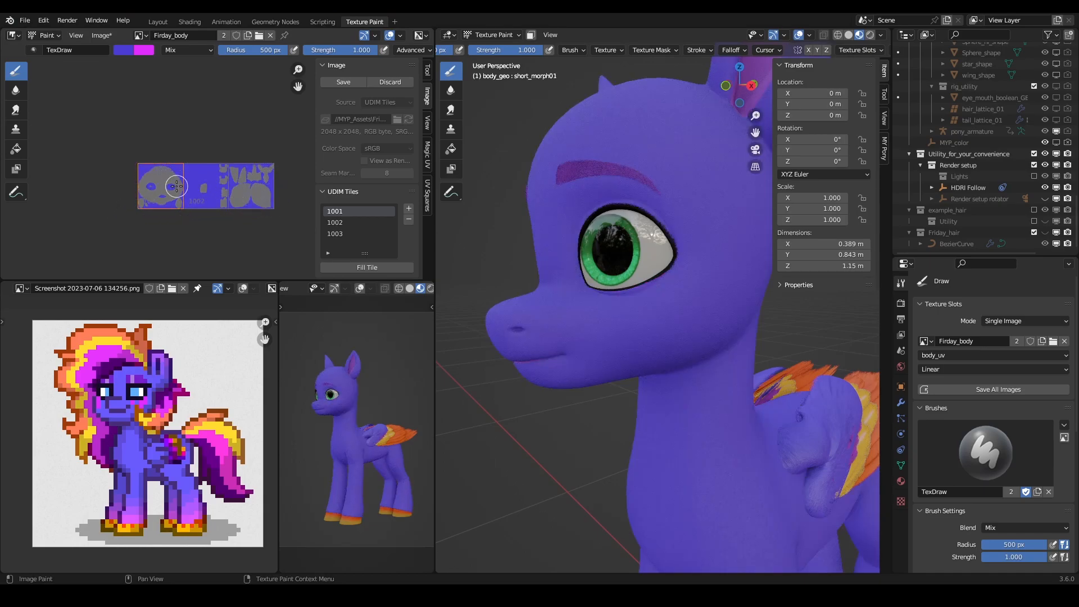
- Switch the brush back to magenta and reduce its radius to 7 px
key("x")
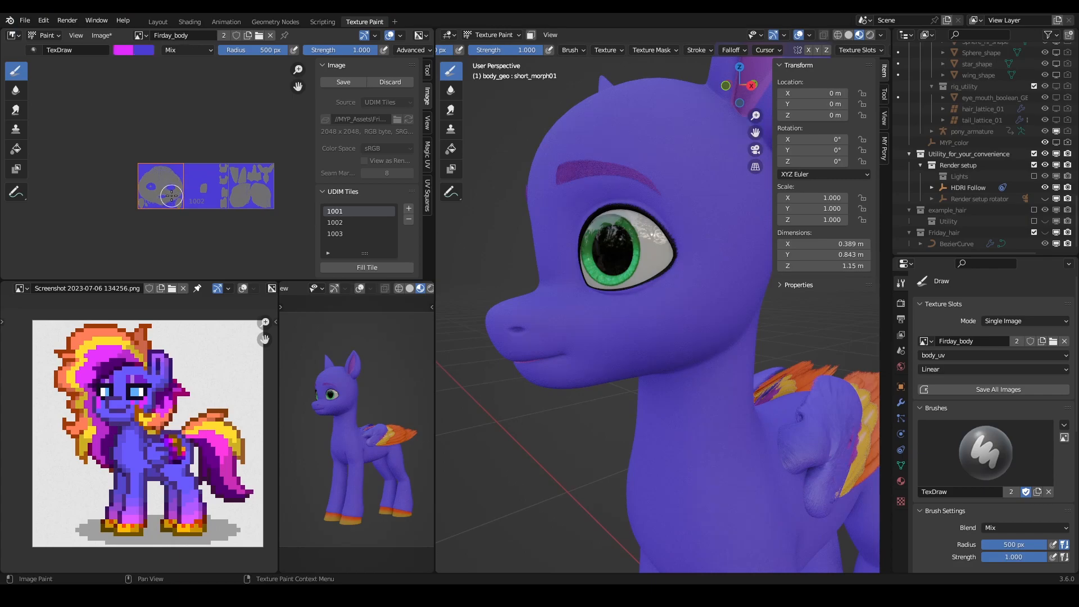
scroll(146, 208, "up", 6)
middle_click_drag(134, 220, 296, 135)
key("f")
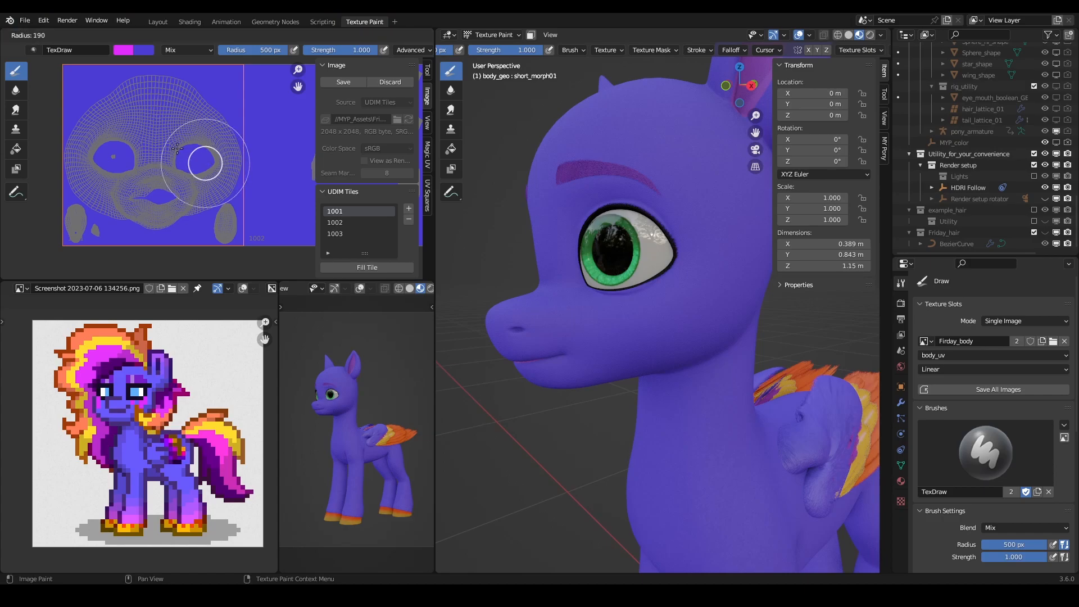
left_click(207, 163)
key("f")
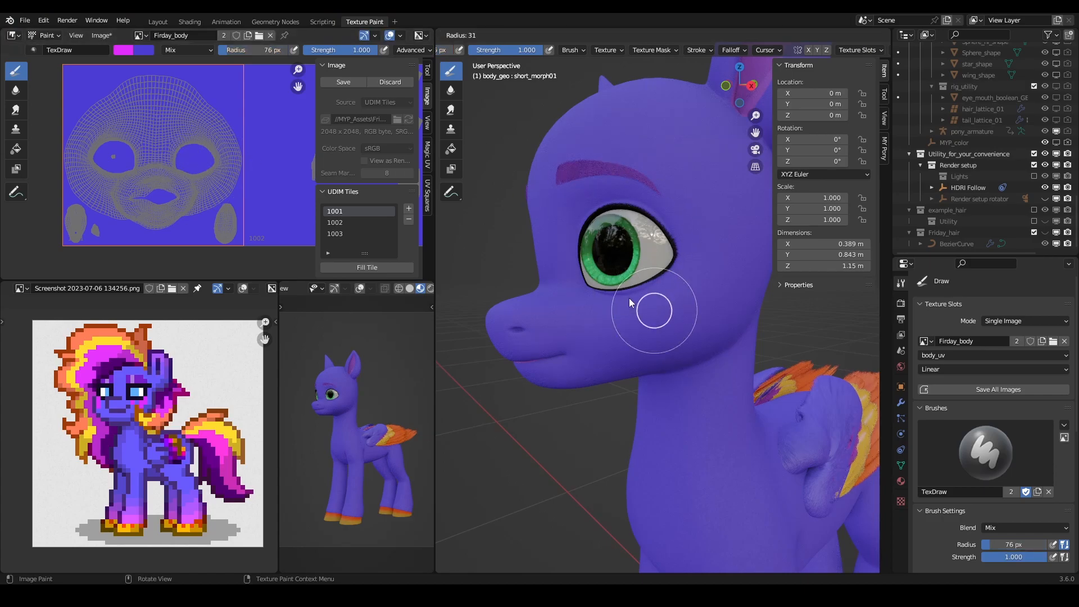
left_click(616, 304)
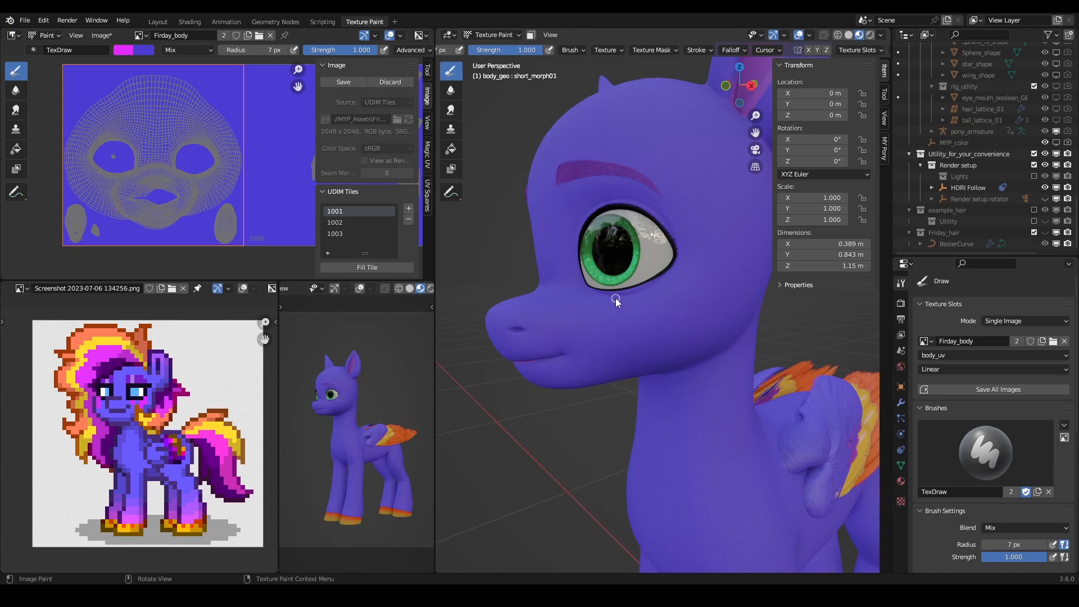
- Try painting three magenta drips of different lengths joined by a band under the left eye's lower lid
scroll(615, 298, "up", 5)
middle_click_drag(602, 296, 652, 285, "shift")
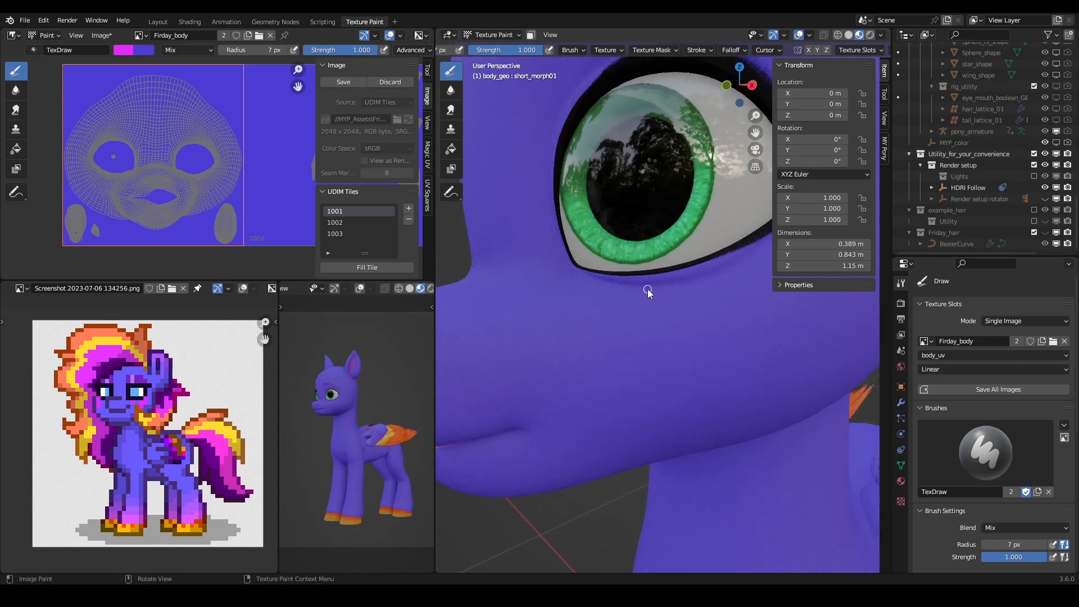
key("n")
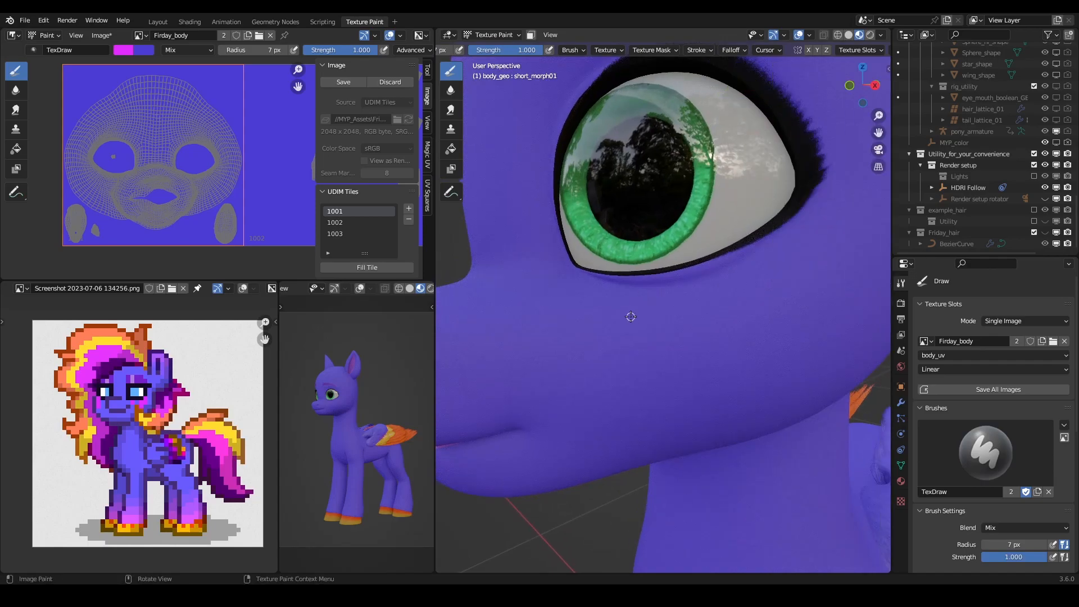
key("t")
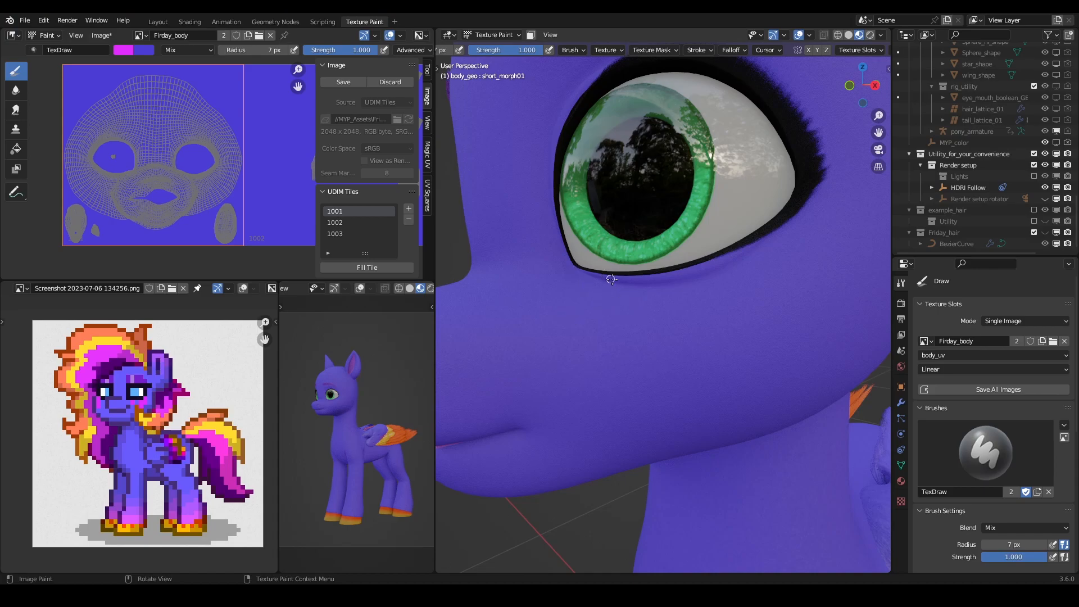
mouse_move(612, 276)
left_mouse_down()
mouse_move(618, 293)
mouse_move(642, 272)
mouse_move(629, 281)
left_mouse_up()
mouse_move(644, 276)
left_mouse_down()
mouse_move(653, 354)
mouse_move(653, 283)
left_mouse_up()
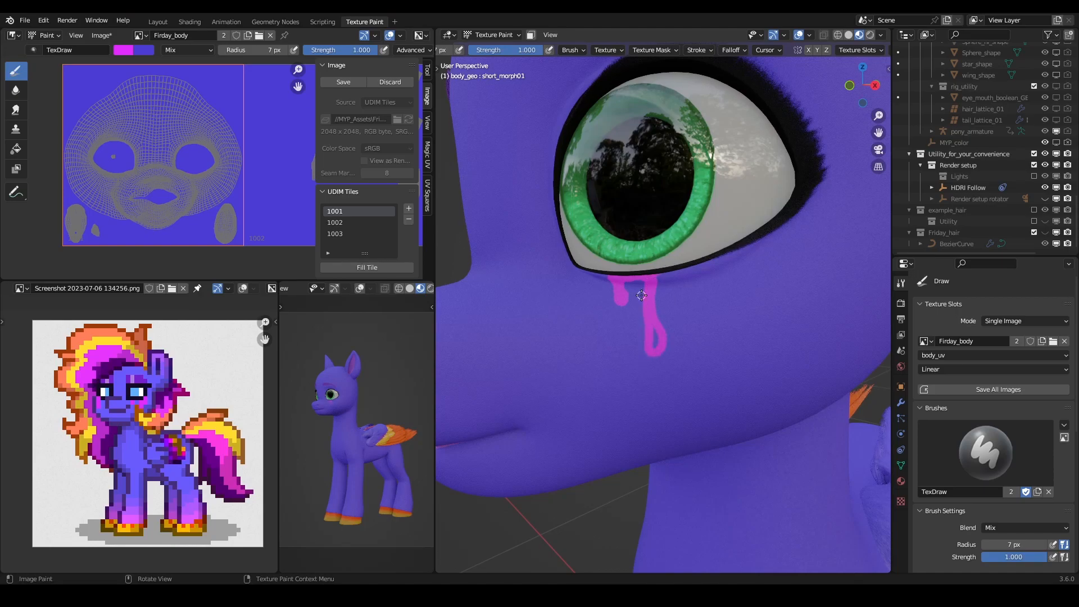
middle_click_drag(642, 295, 719, 361)
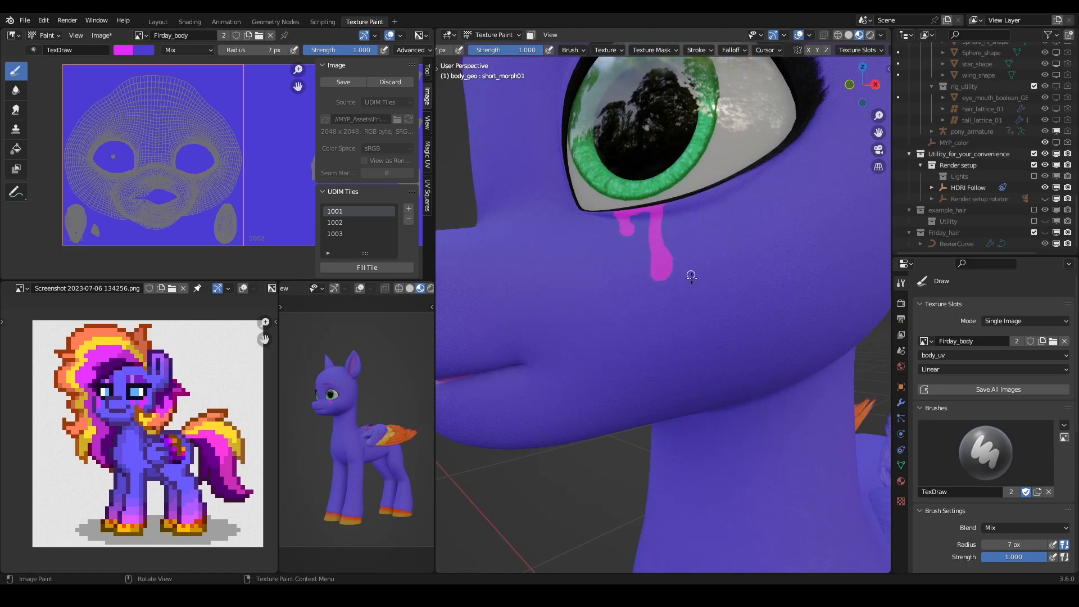
mouse_move(661, 211)
left_mouse_down()
mouse_move(706, 187)
mouse_move(688, 194)
mouse_move(701, 194)
mouse_move(700, 233)
mouse_move(724, 190)
mouse_move(769, 159)
left_mouse_up()
left_click_drag(706, 233, 712, 214)
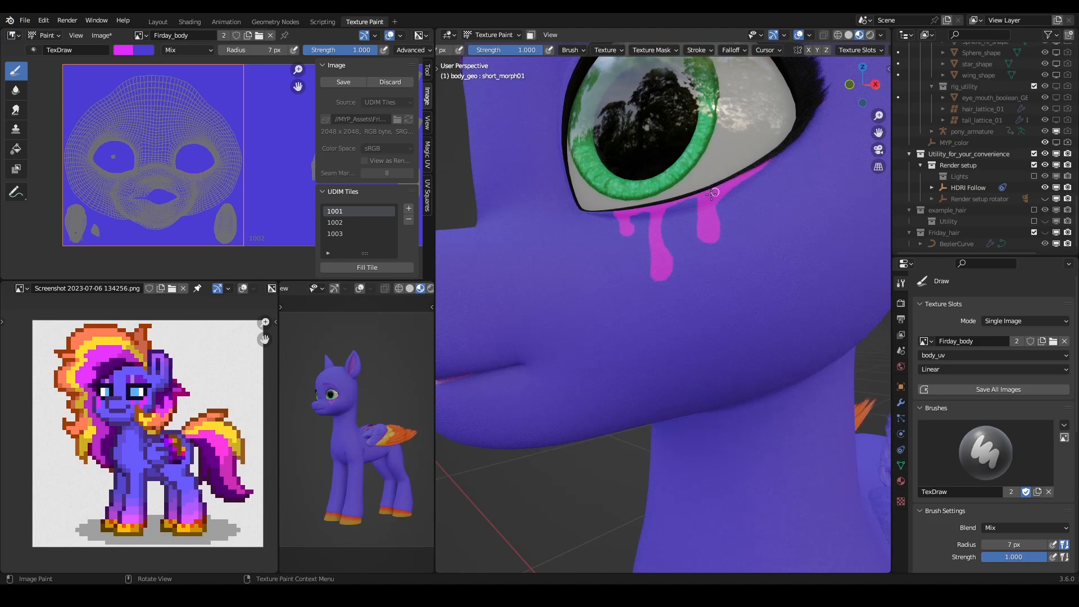
- Check the drips against the whole pony and undo all of them
scroll(682, 163, "down", 8)
middle_click_drag(682, 182, 668, 205)
scroll(653, 295, "down", 5)
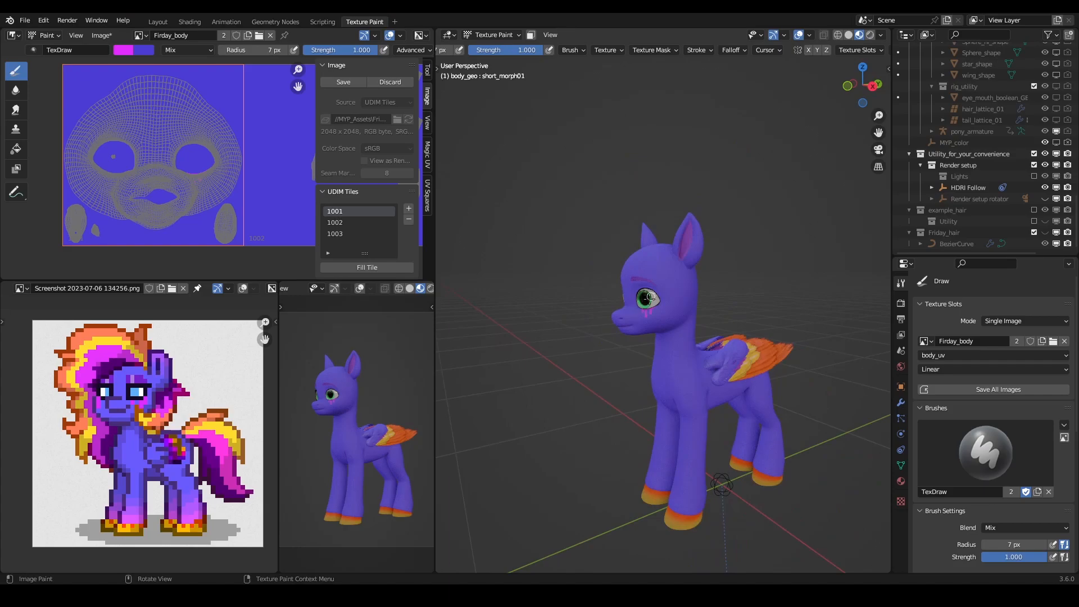
scroll(654, 342, "up", 13)
middle_click_drag(640, 341, 657, 327)
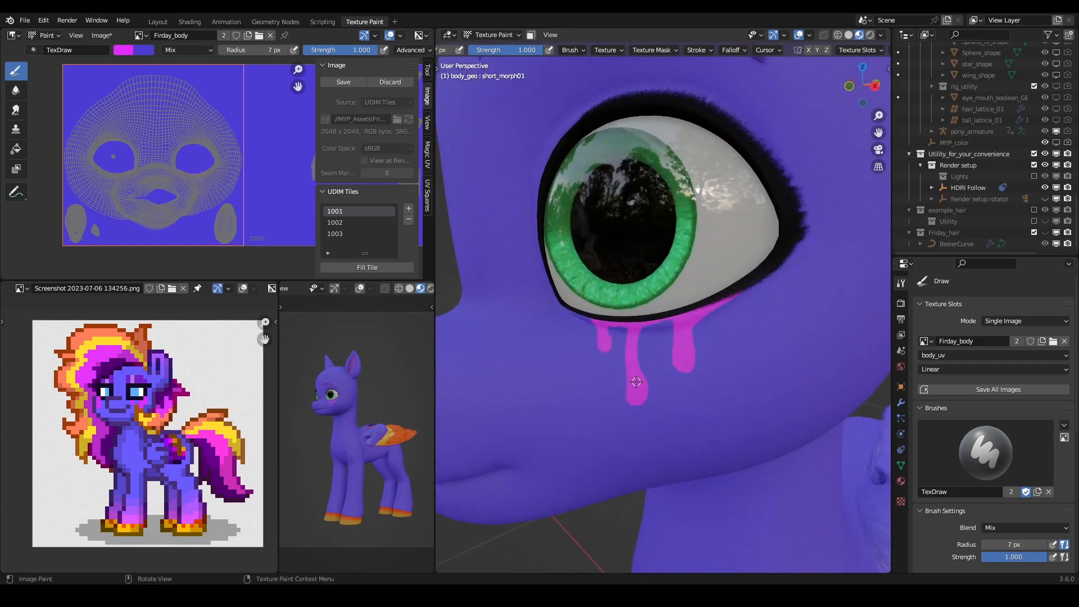
key("ctrl+z")
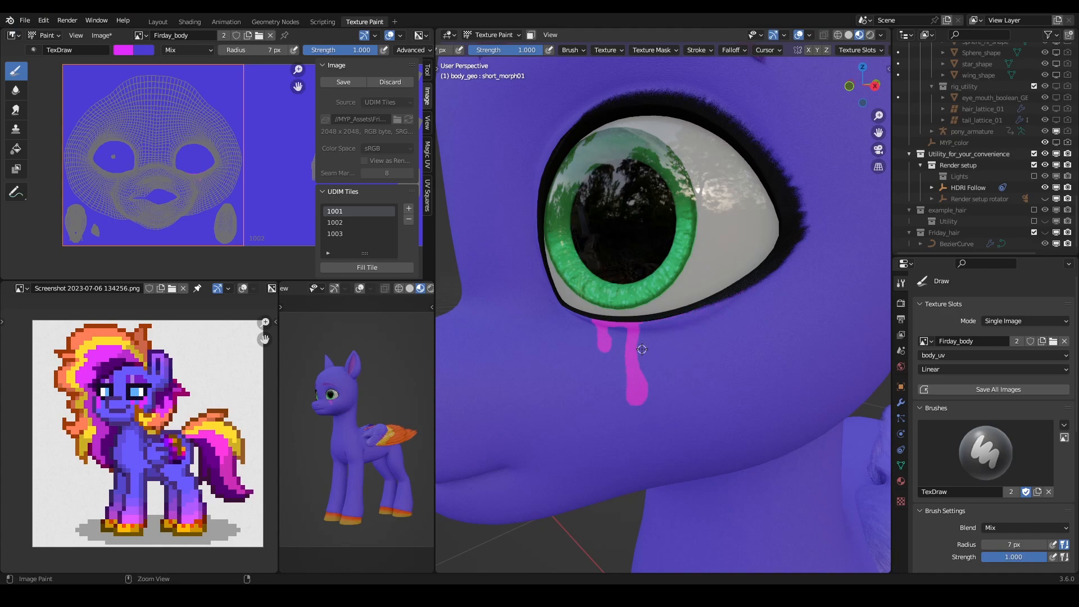
key("ctrl+z")
key("ctrl+z")
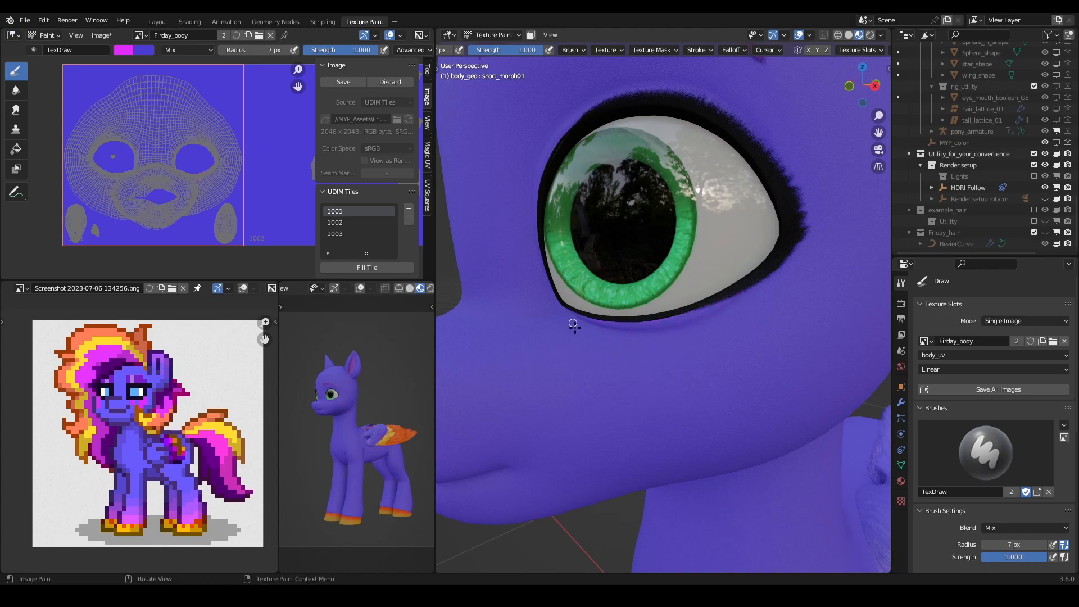
- Switch the viewport to solid shading and paint a thin magenta band along the left eye's lower lid
scroll(657, 289, "down", 8)
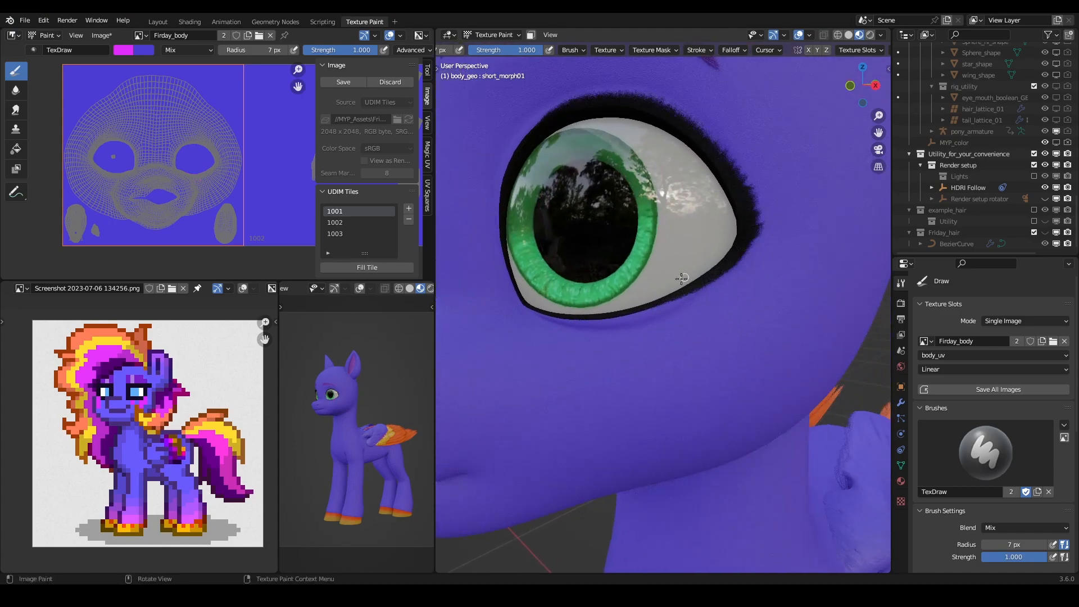
scroll(675, 300, "up", 8)
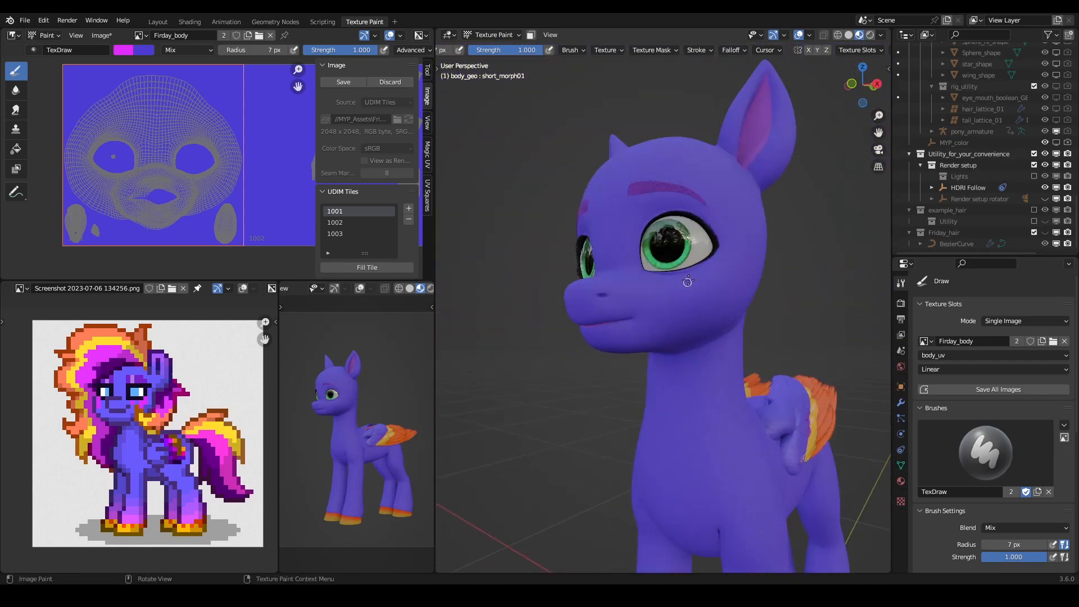
scroll(675, 289, "up", 3)
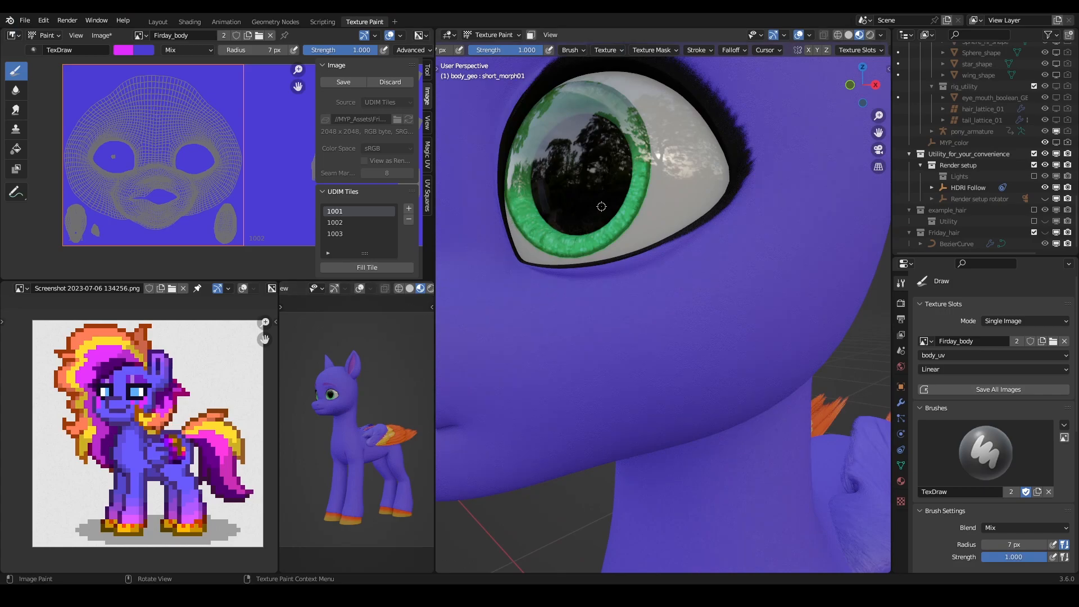
left_click(848, 36)
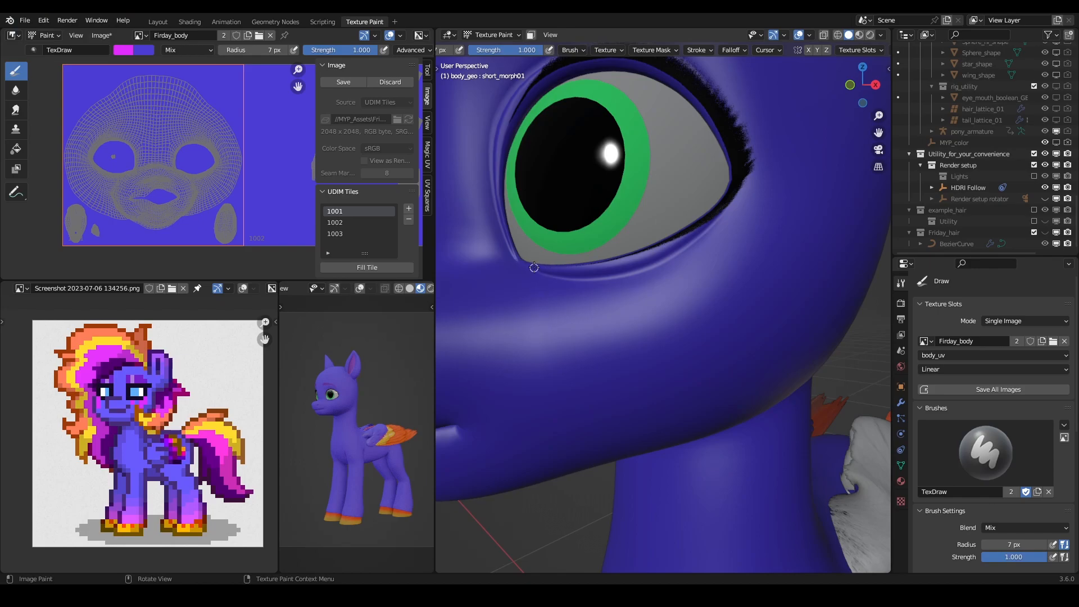
left_click_drag(524, 264, 529, 264)
key("ctrl+z")
mouse_move(529, 265)
left_mouse_down()
mouse_move(608, 260)
mouse_move(578, 268)
mouse_move(699, 230)
left_mouse_up()
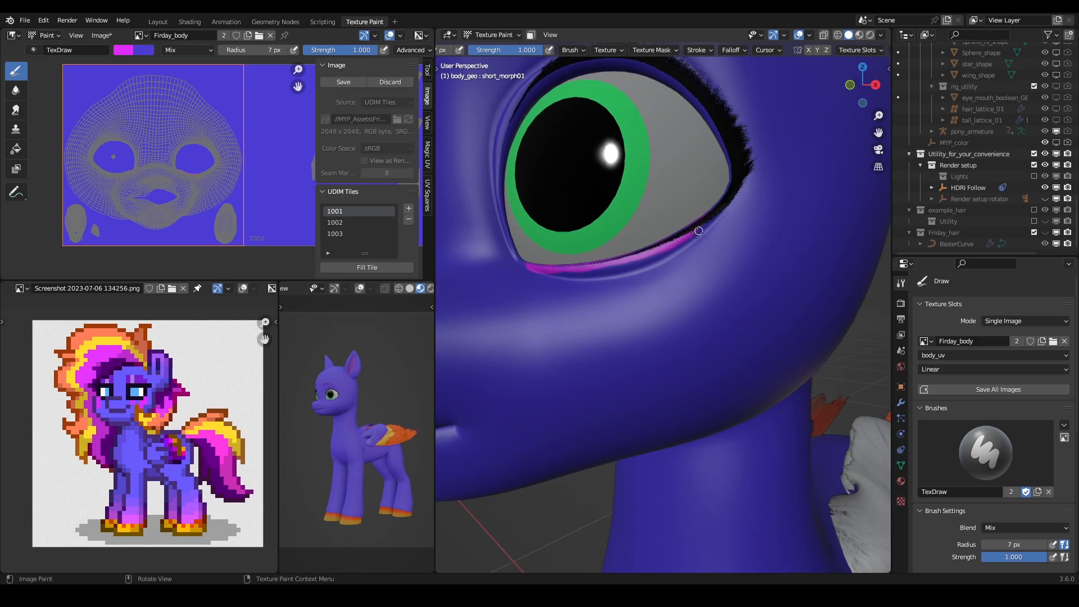
- Paint a short inner drip, a long middle drip and a wide outer drip in magenta hanging from the lid band
left_click_drag(527, 269, 538, 273)
key("ctrl+z")
mouse_move(541, 269)
left_mouse_down()
mouse_move(548, 334)
mouse_move(566, 330)
mouse_move(555, 272)
mouse_move(556, 330)
mouse_move(554, 315)
left_mouse_up()
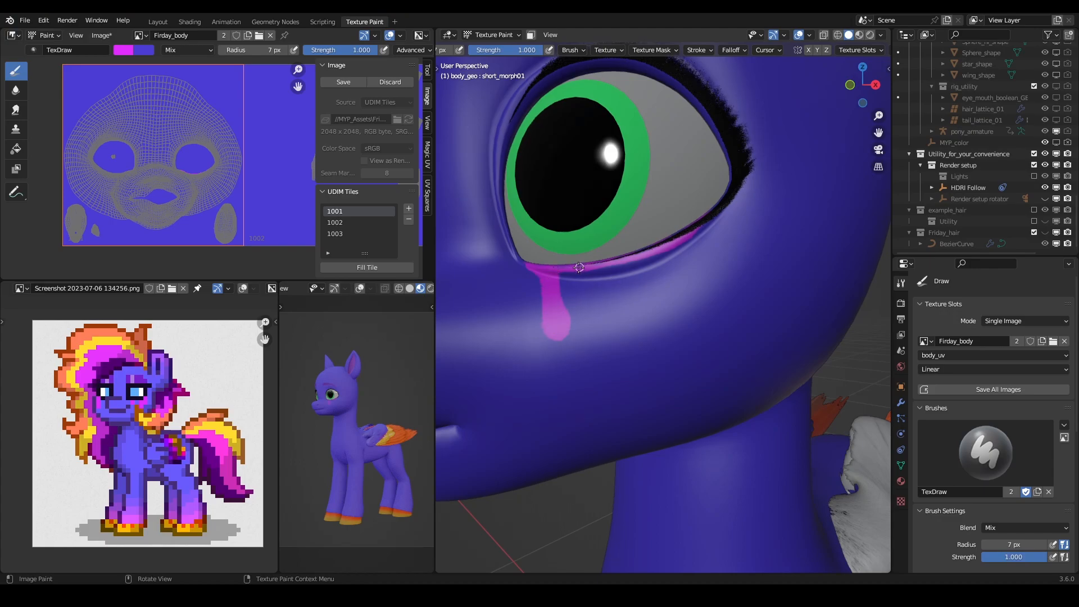
mouse_move(592, 284)
left_mouse_down()
mouse_move(593, 393)
mouse_move(607, 365)
mouse_move(600, 268)
left_mouse_up()
left_click_drag(590, 320, 596, 377)
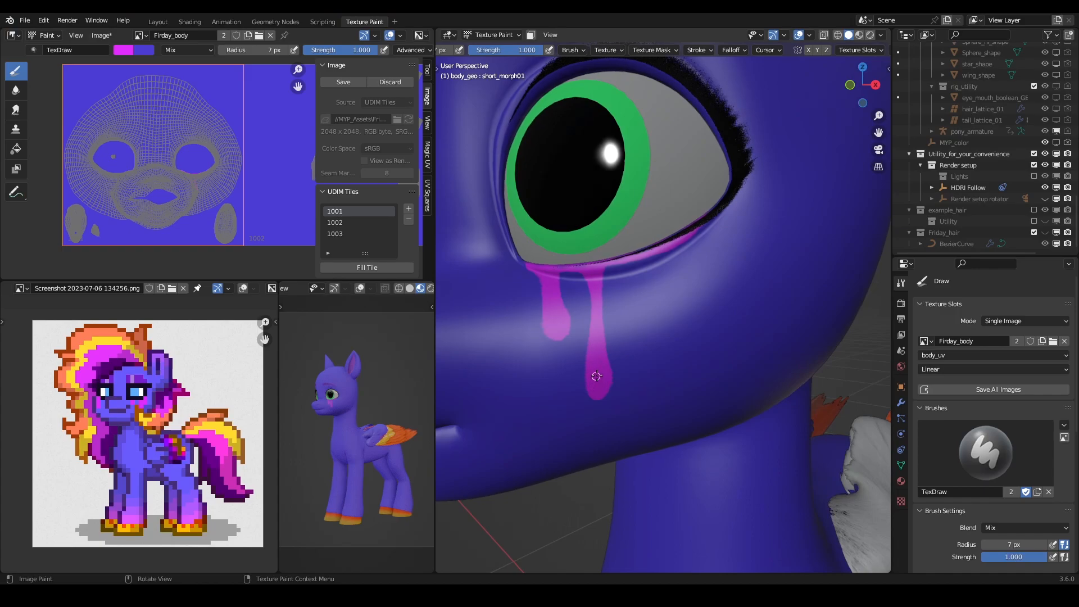
mouse_move(601, 268)
left_mouse_down()
mouse_move(619, 269)
mouse_move(633, 317)
mouse_move(645, 314)
mouse_move(666, 249)
mouse_move(628, 265)
mouse_move(638, 307)
mouse_move(647, 267)
mouse_move(635, 268)
left_mouse_up()
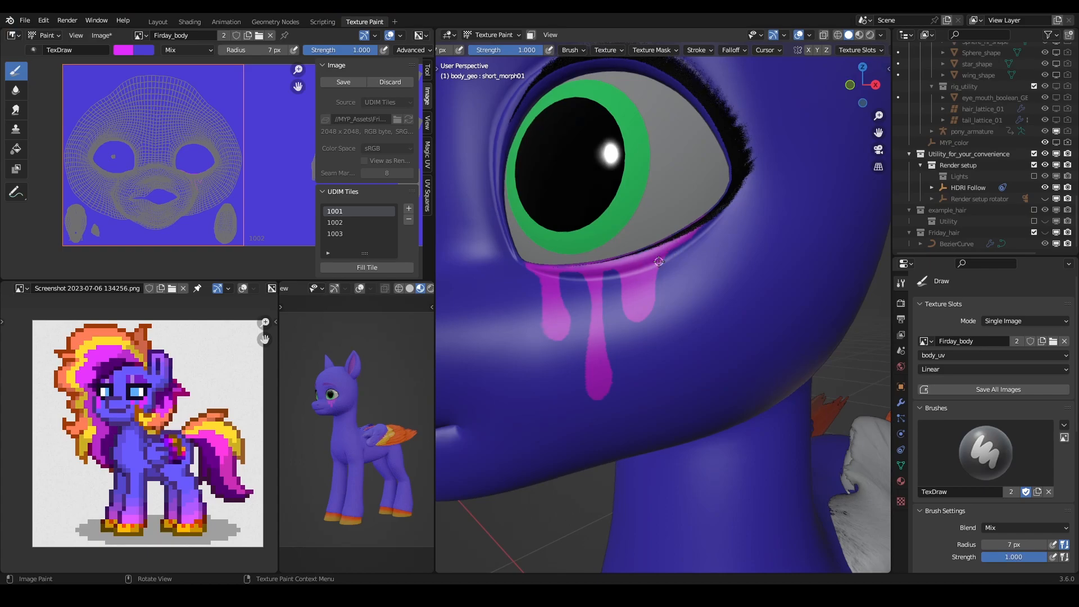
- Check the drips against the whole head and add a small fourth magenta drip towards the outer corner
scroll(666, 250, "down", 10)
mouse_move(666, 248)
middle_mouse_down()
mouse_move(722, 254)
mouse_move(721, 271)
mouse_move(652, 254)
mouse_move(686, 251)
middle_mouse_up()
scroll(732, 319, "up", 8)
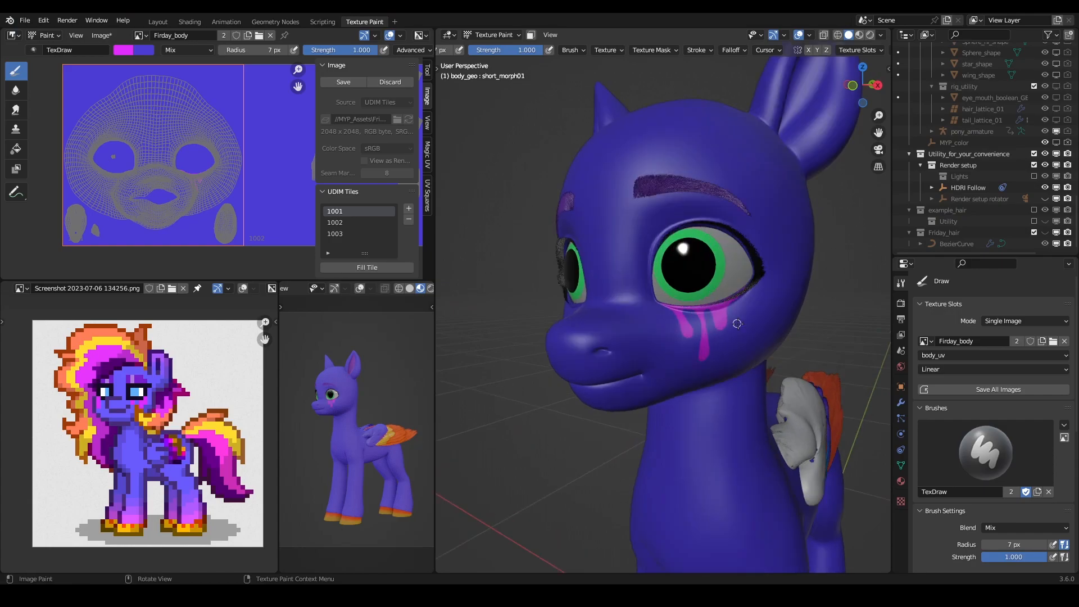
middle_click_drag(744, 318, 702, 298)
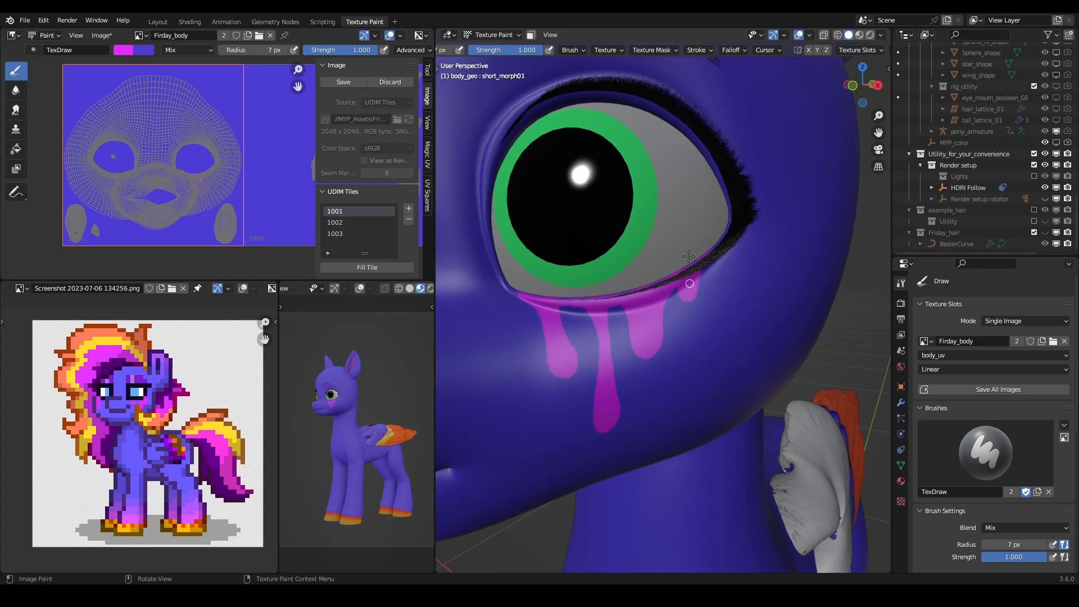
- Try an extra magenta drip at the left eye's outer corner and undo it
scroll(680, 206, "down", 15)
middle_click_drag(632, 260, 732, 297)
scroll(712, 306, "up", 12)
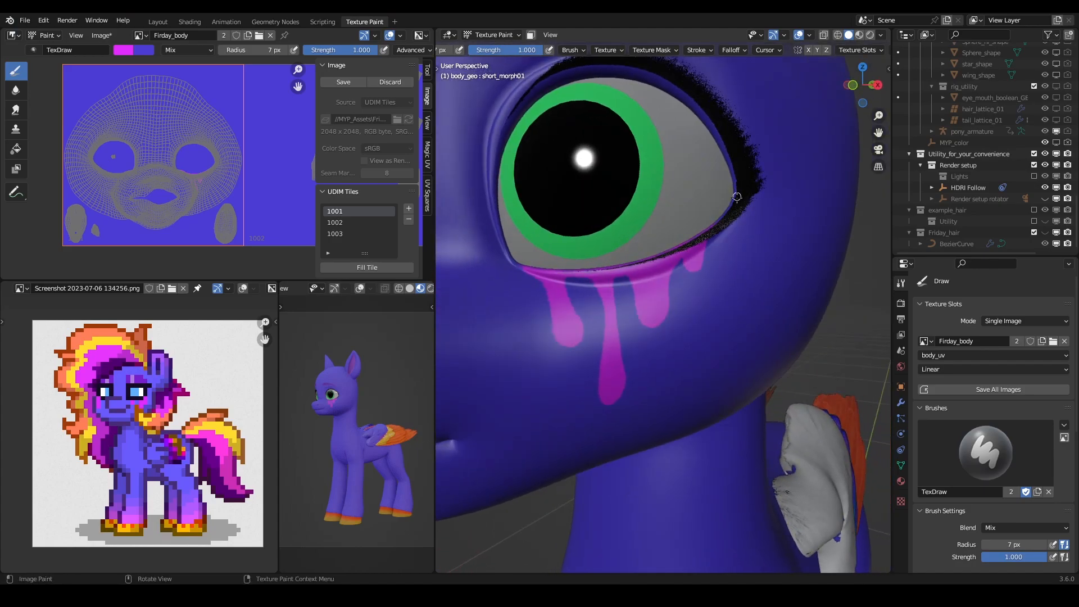
mouse_move(726, 218)
left_mouse_down()
mouse_move(727, 205)
mouse_move(724, 214)
left_mouse_up()
mouse_move(735, 217)
left_mouse_down()
mouse_move(729, 255)
mouse_move(712, 241)
left_mouse_up()
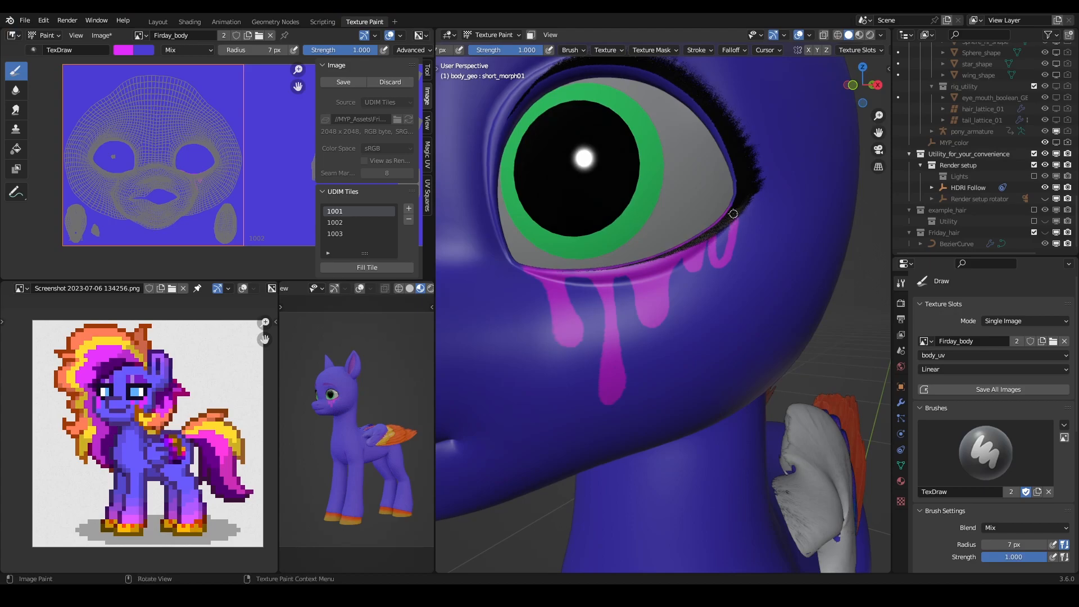
key("ctrl+z")
key("ctrl+z")
- Swap to the coat colour and paint over the small fourth drip under the left eye
key("z")
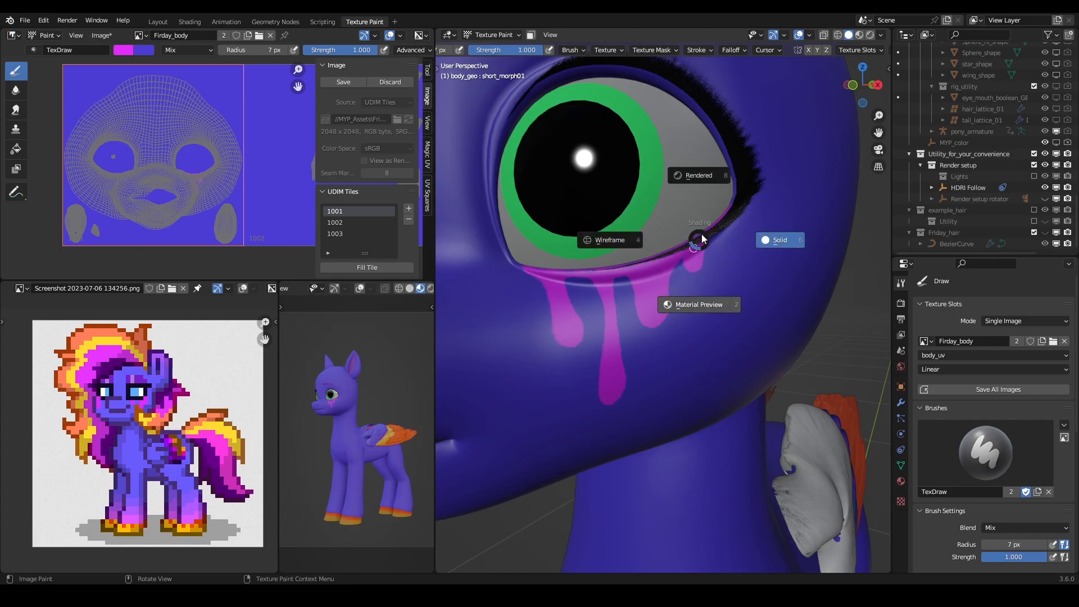
key("Escape")
key("x")
mouse_move(698, 263)
left_mouse_down()
mouse_move(686, 268)
mouse_move(716, 236)
left_mouse_up()
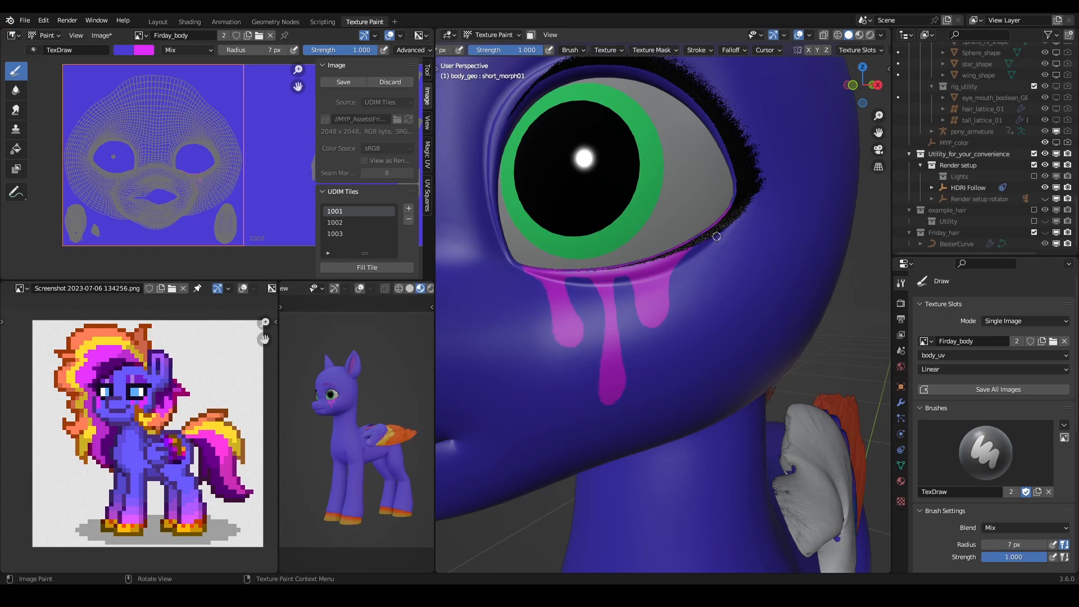
- Paint a larger rounded magenta drip under the left eye's outer corner and trim its outer edge with the coat colour
key("x")
mouse_move(724, 245)
left_mouse_down()
mouse_move(715, 284)
mouse_move(699, 243)
left_mouse_up()
key("x")
key("x")
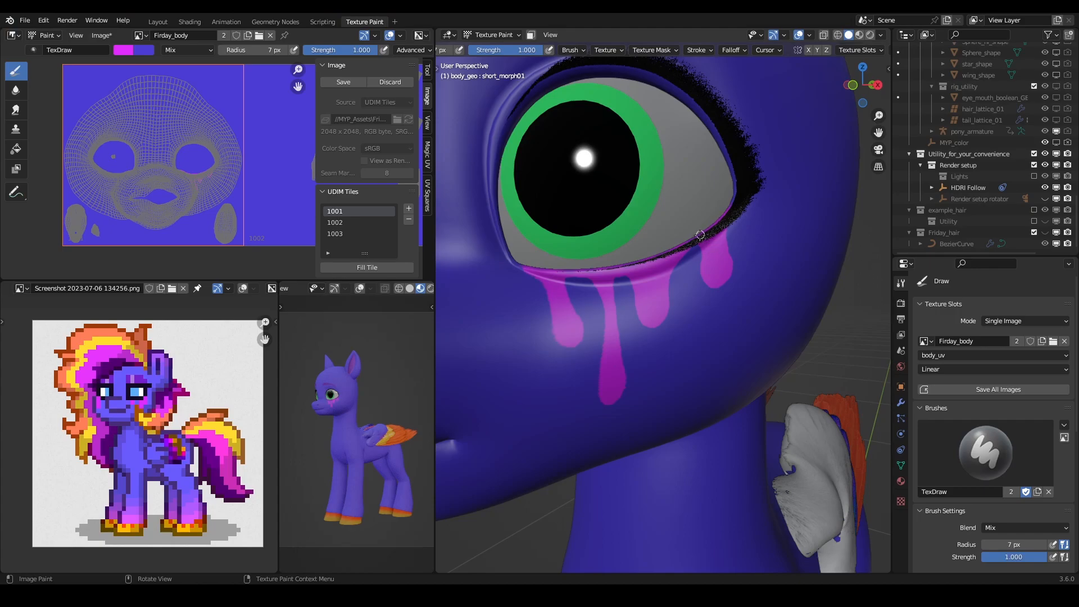
key("x")
left_click_drag(730, 227, 729, 275)
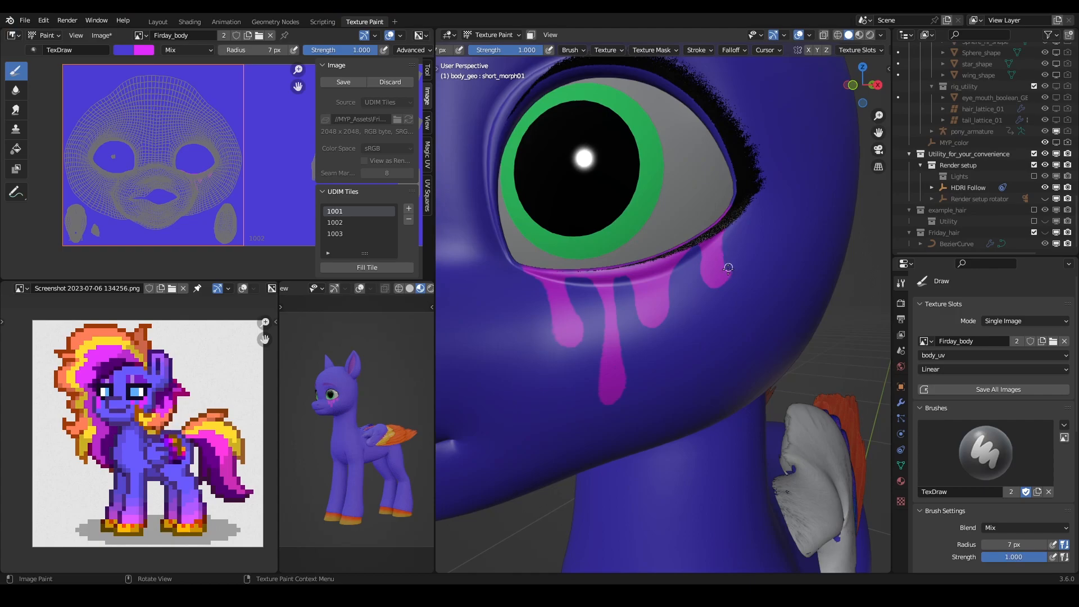
key("x")
- Check the left eye's drips against the head and the whole pony
scroll(717, 199, "down", 8)
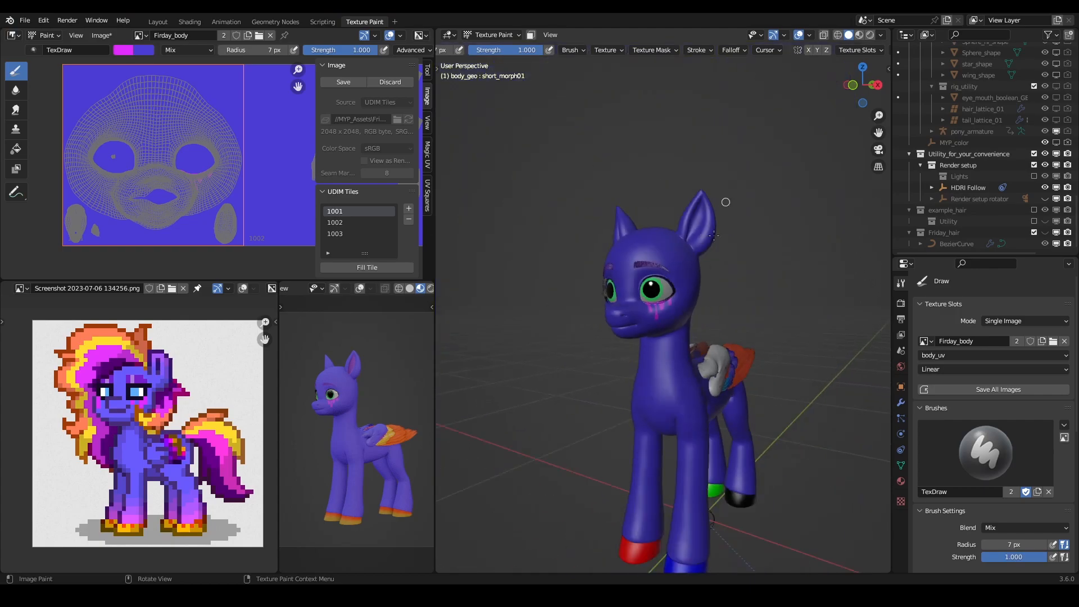
scroll(724, 204, "up", 5)
middle_click_drag(680, 281, 636, 293)
scroll(695, 295, "down", 5)
scroll(703, 276, "up", 4)
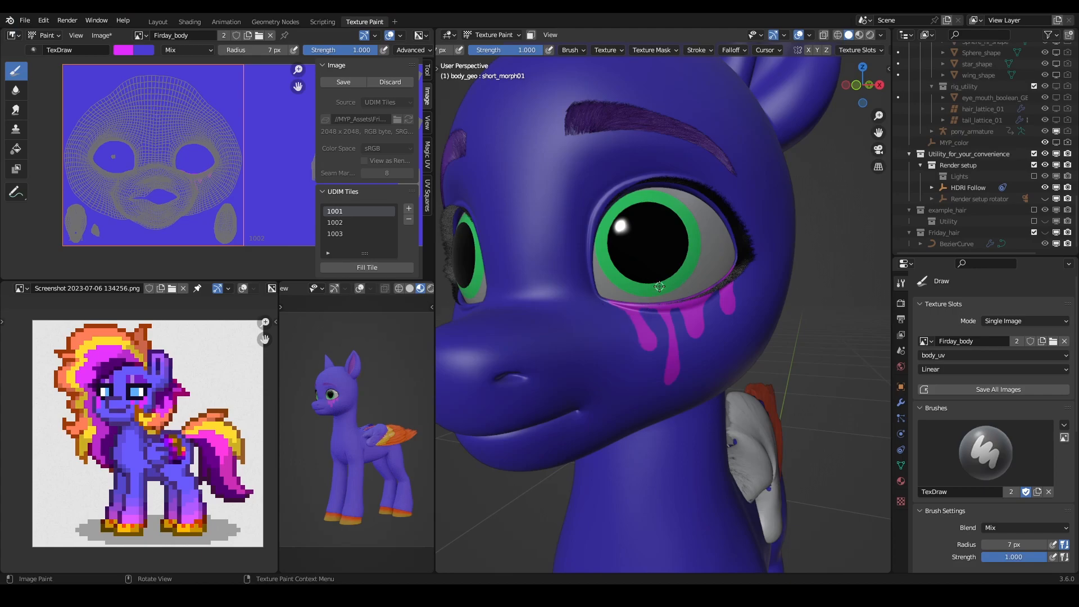
middle_click_drag(738, 265, 688, 323)
scroll(736, 270, "down", 6)
- Paint a magenta band along the right eye's lower lid with two drips at the outer corner and a longer inner one
scroll(665, 304, "up", 3)
scroll(703, 321, "up", 5)
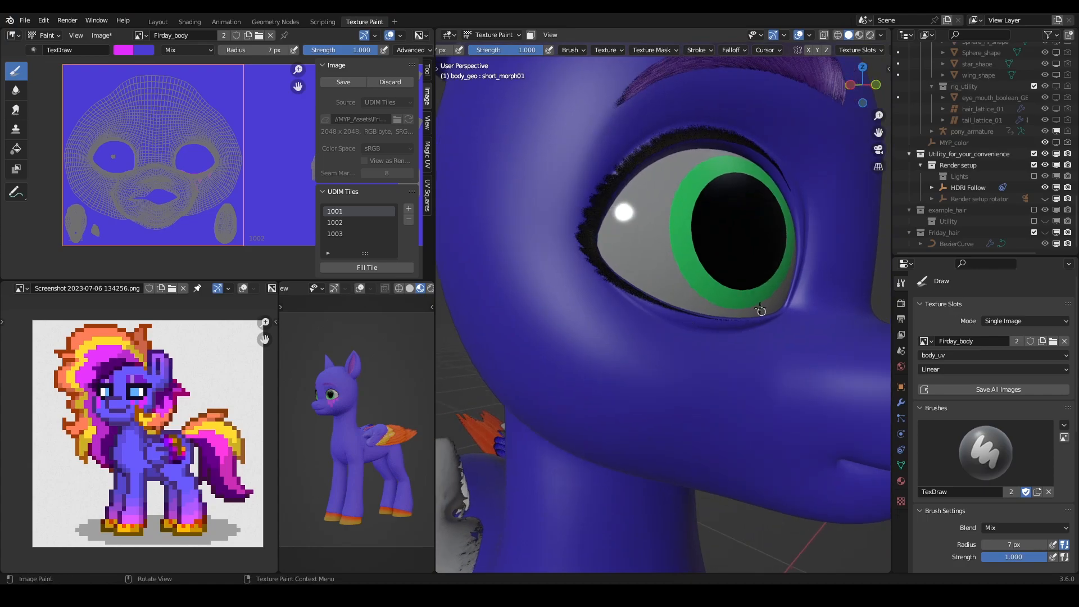
left_click_drag(763, 318, 690, 312)
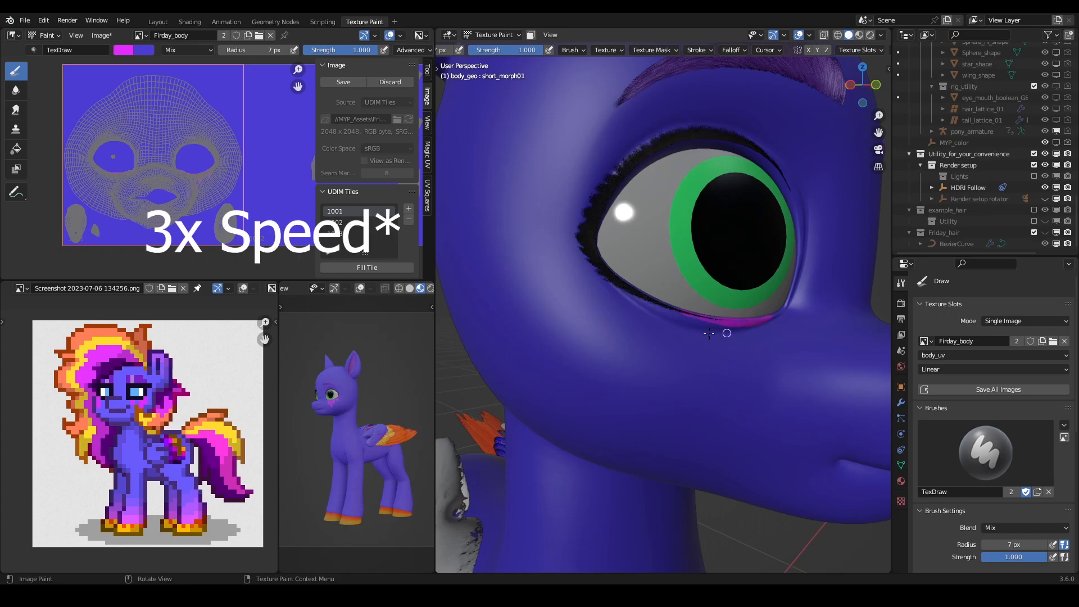
mouse_move(612, 284)
left_mouse_down()
mouse_move(608, 370)
mouse_move(633, 294)
mouse_move(613, 359)
left_mouse_up()
mouse_move(658, 321)
left_mouse_down()
mouse_move(654, 359)
mouse_move(671, 308)
mouse_move(654, 360)
mouse_move(660, 325)
left_mouse_up()
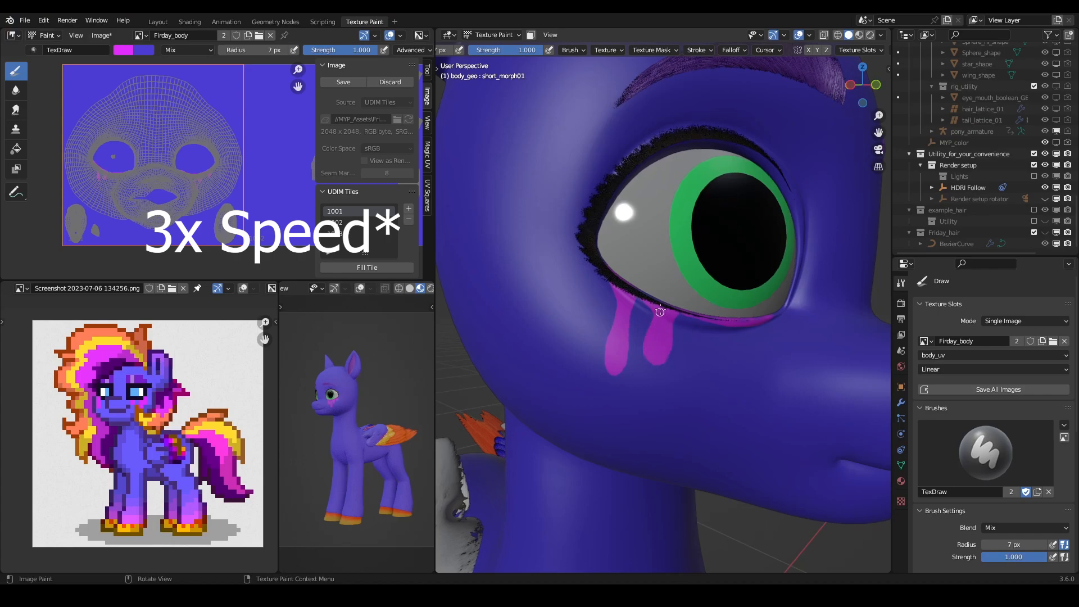
mouse_move(762, 318)
left_mouse_down()
mouse_move(747, 364)
mouse_move(727, 380)
mouse_move(743, 333)
mouse_move(731, 397)
left_mouse_up()
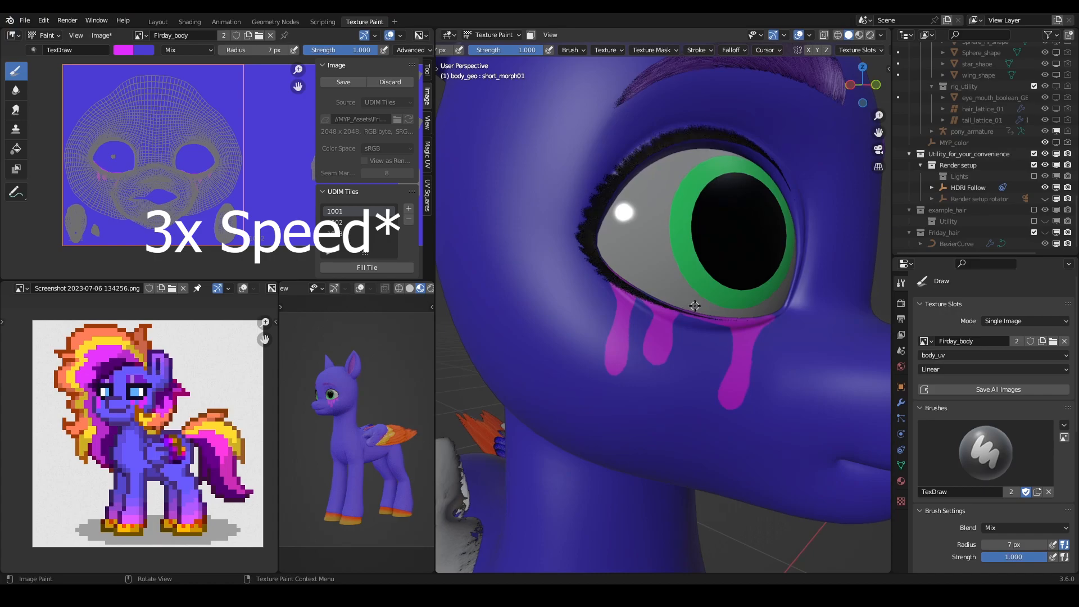
- Cut back the left eye's innermost drip with the coat colour and repaint it in magenta as a straighter, rounded drip
scroll(689, 298, "down", 10)
mouse_move(683, 269)
middle_mouse_down()
mouse_move(674, 255)
mouse_move(725, 281)
mouse_move(720, 298)
mouse_move(763, 310)
mouse_move(692, 325)
mouse_move(660, 316)
mouse_move(645, 352)
mouse_move(692, 297)
mouse_move(713, 321)
mouse_move(703, 308)
middle_mouse_up()
scroll(656, 315, "up", 8)
scroll(725, 309, "up", 3)
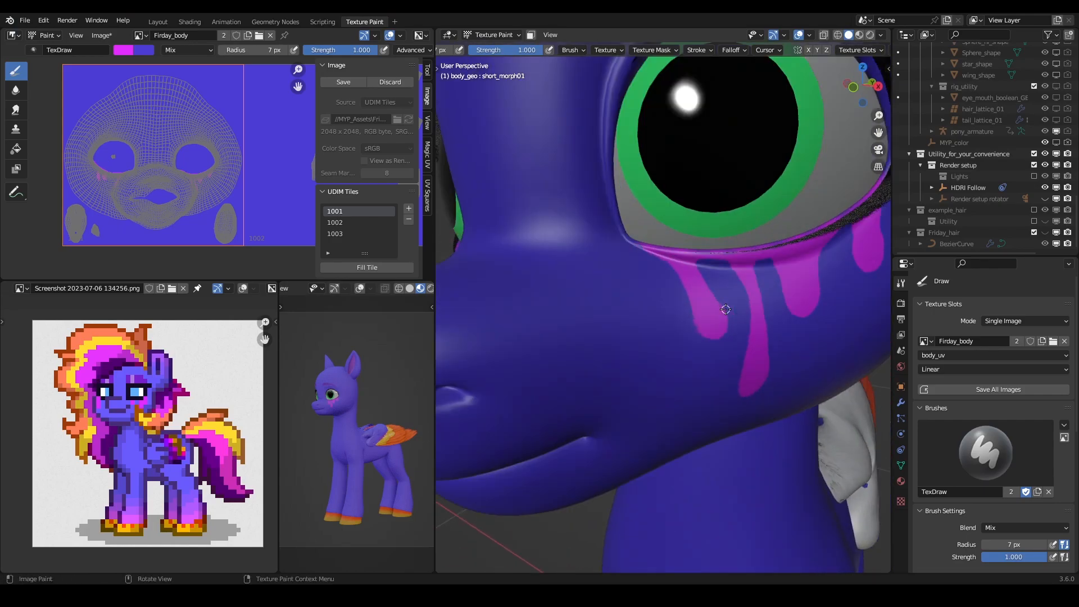
key("x")
left_click_drag(710, 284, 715, 338)
mouse_move(703, 284)
left_mouse_down()
mouse_move(711, 346)
mouse_move(709, 332)
mouse_move(719, 341)
left_mouse_up()
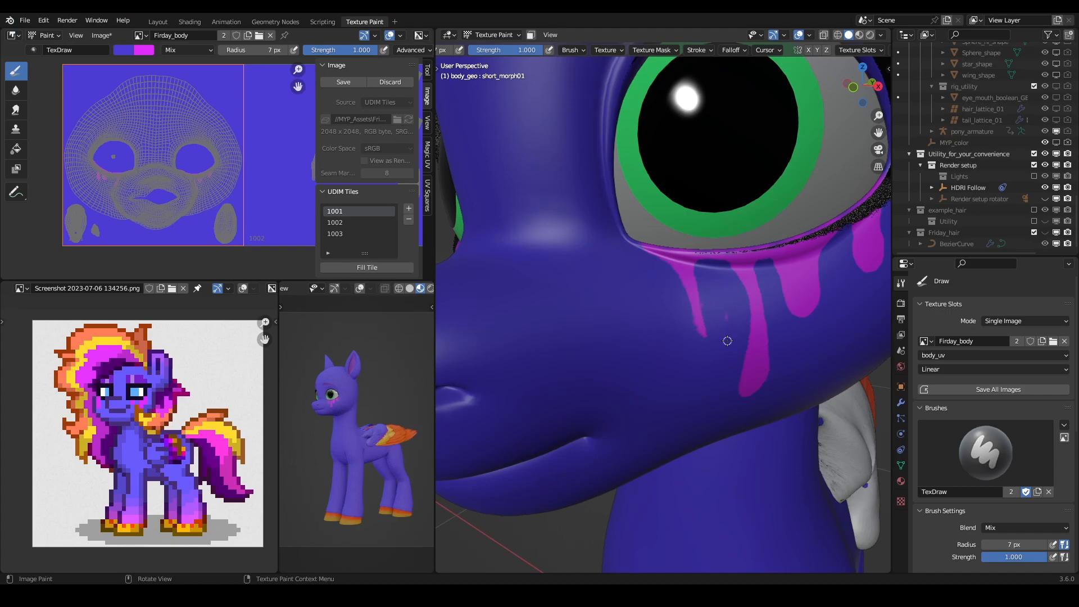
key("x")
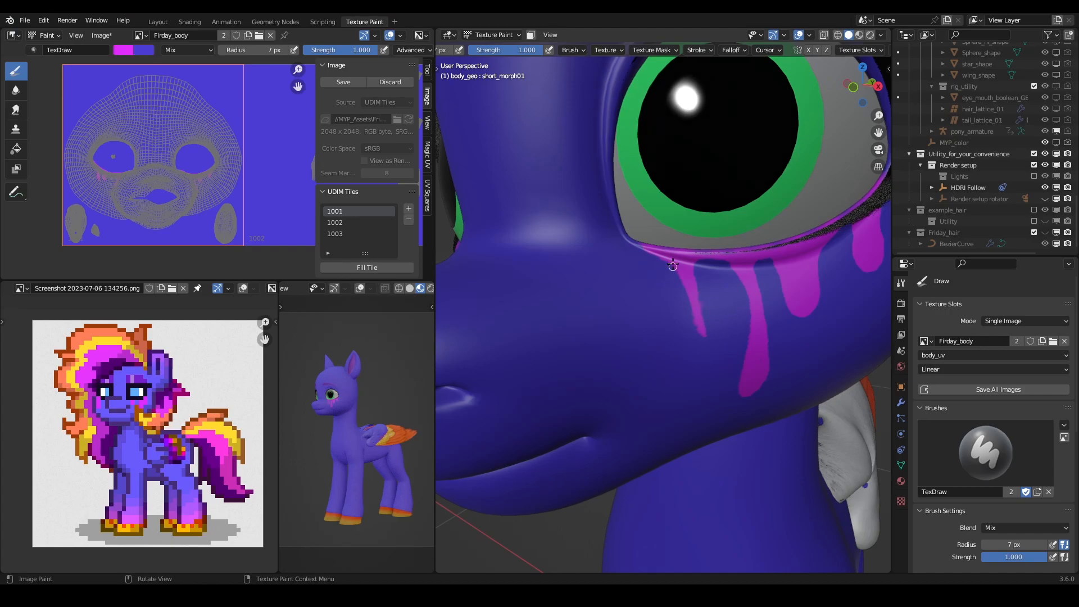
mouse_move(680, 299)
left_mouse_down()
mouse_move(684, 344)
mouse_move(693, 305)
mouse_move(680, 275)
mouse_move(688, 333)
mouse_move(687, 300)
left_mouse_up()
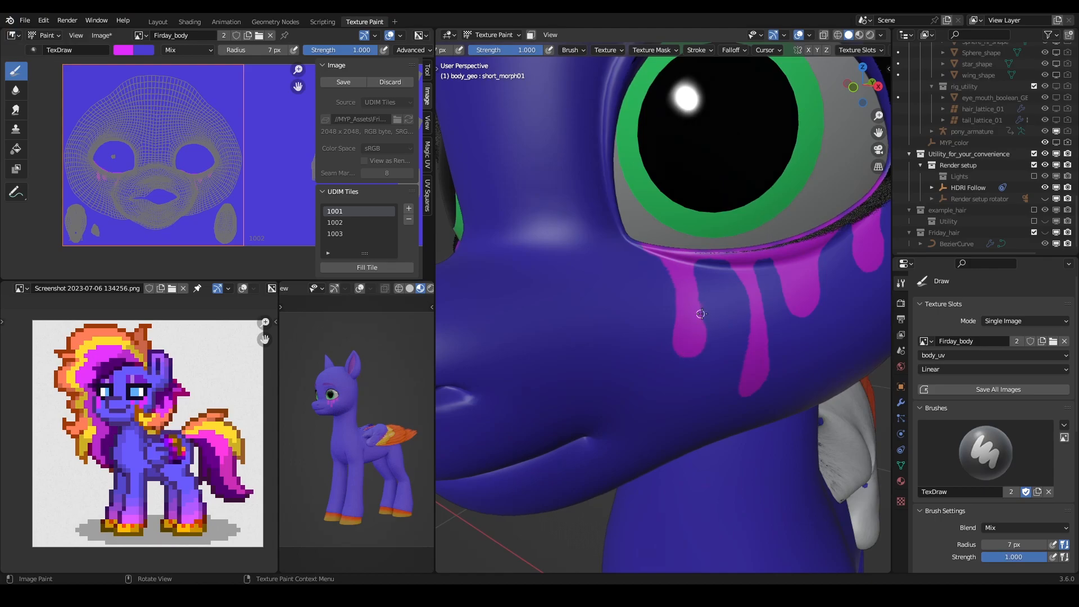
- Paint over the right eye's inner drip with the coat colour, keeping the lid band, and swap back to magenta
key("x")
scroll(702, 265, "down", 5)
mouse_move(703, 265)
middle_mouse_down()
mouse_move(615, 268)
mouse_move(691, 266)
mouse_move(663, 282)
mouse_move(725, 290)
middle_mouse_up()
scroll(652, 309, "up", 5)
mouse_move(621, 309)
middle_mouse_down()
mouse_move(677, 288)
mouse_move(663, 315)
mouse_move(697, 281)
middle_mouse_up()
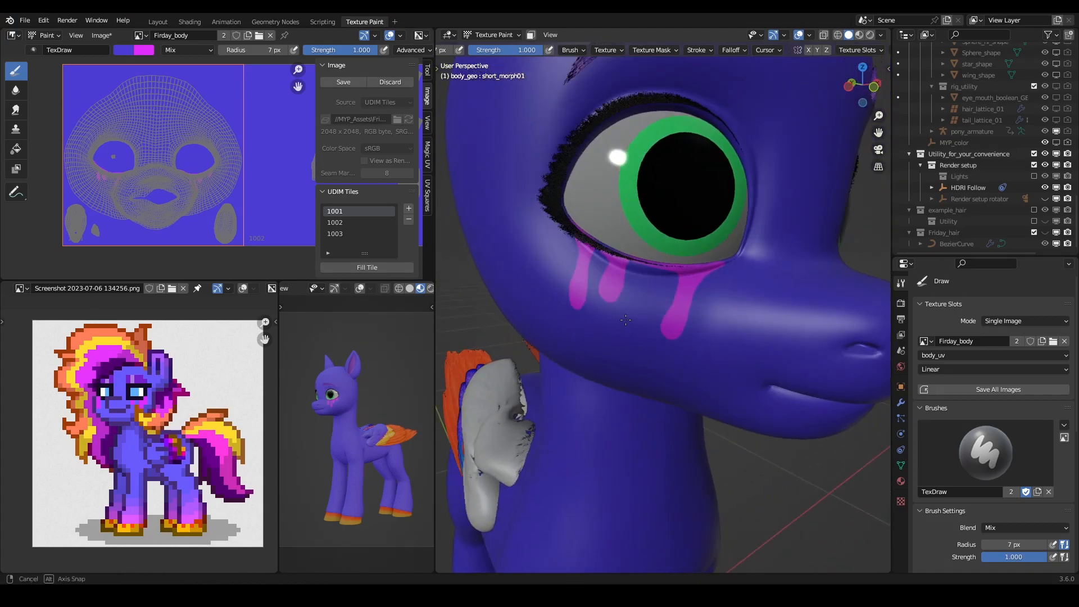
scroll(725, 267, "up", 2)
key("x")
key("x")
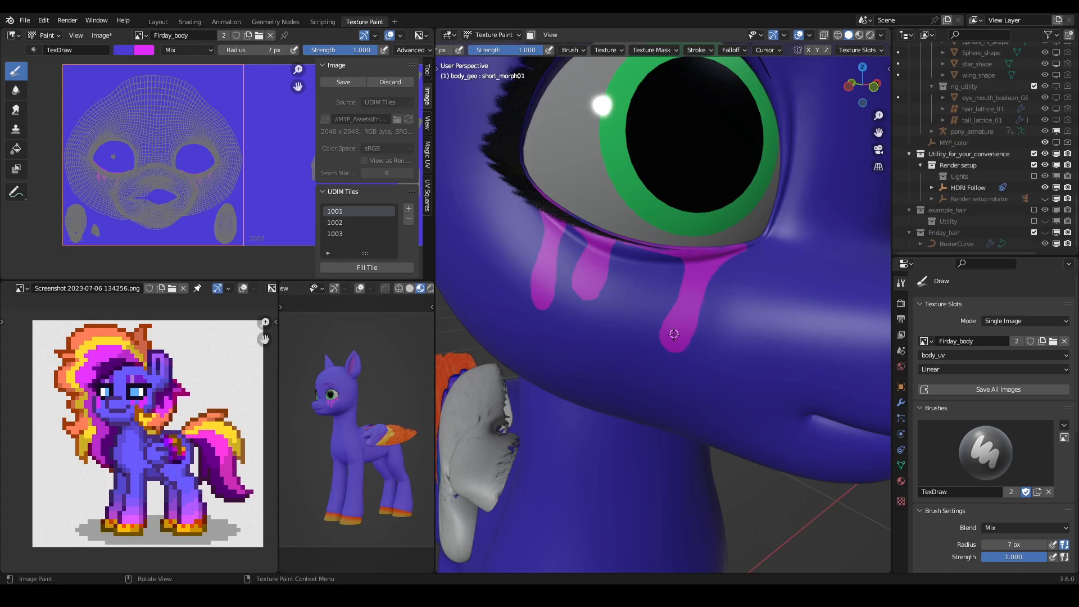
mouse_move(670, 332)
left_mouse_down()
mouse_move(685, 351)
mouse_move(677, 336)
mouse_move(707, 309)
mouse_move(691, 307)
mouse_move(709, 290)
mouse_move(683, 292)
mouse_move(672, 280)
mouse_move(708, 269)
left_mouse_up()
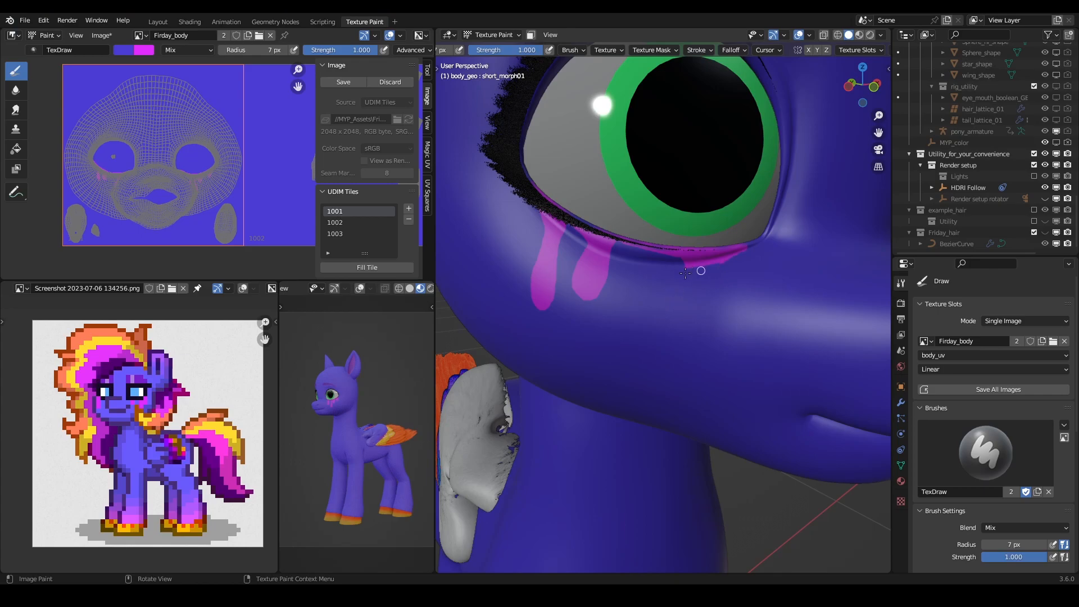
middle_click_drag(756, 305, 722, 312)
key("x")
- Try a thin straight magenta drip below the middle of the right eye's lower lid and undo it
middle_click_drag(604, 315, 651, 304)
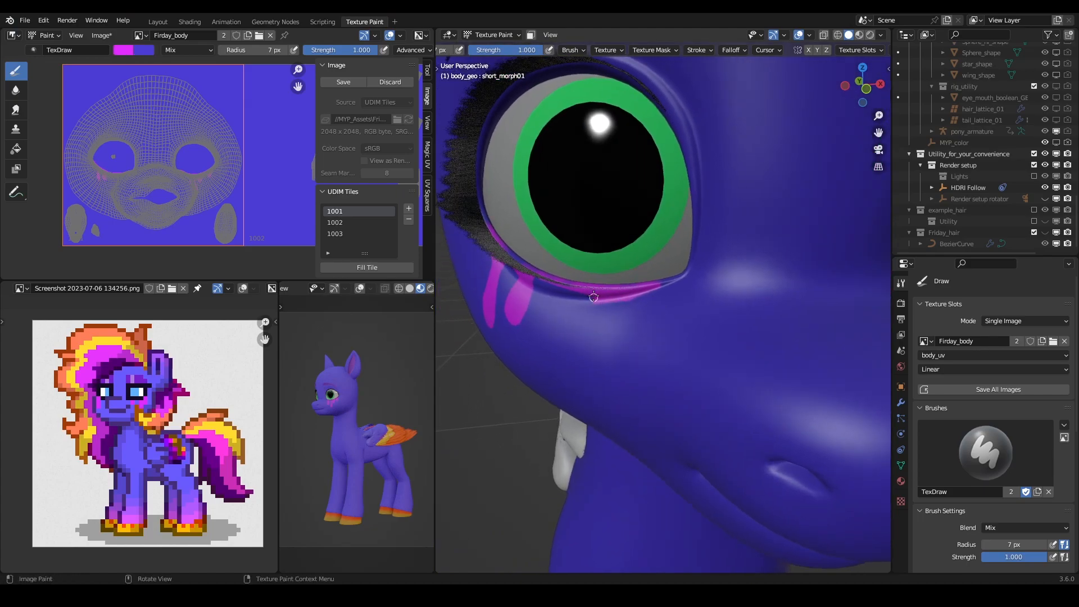
left_click_drag(591, 314, 583, 374)
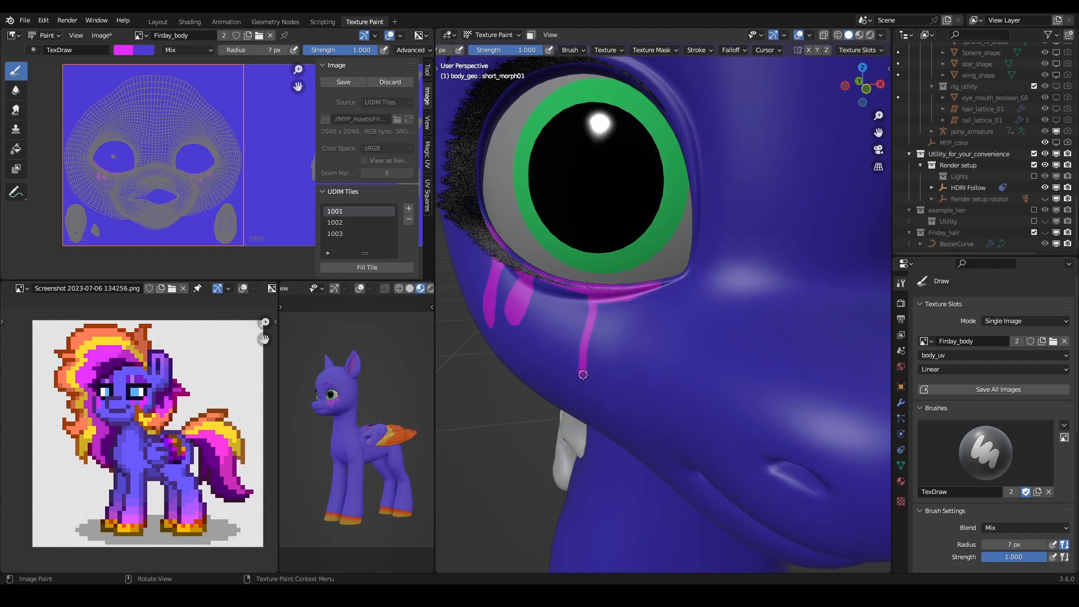
key("ctrl+z")
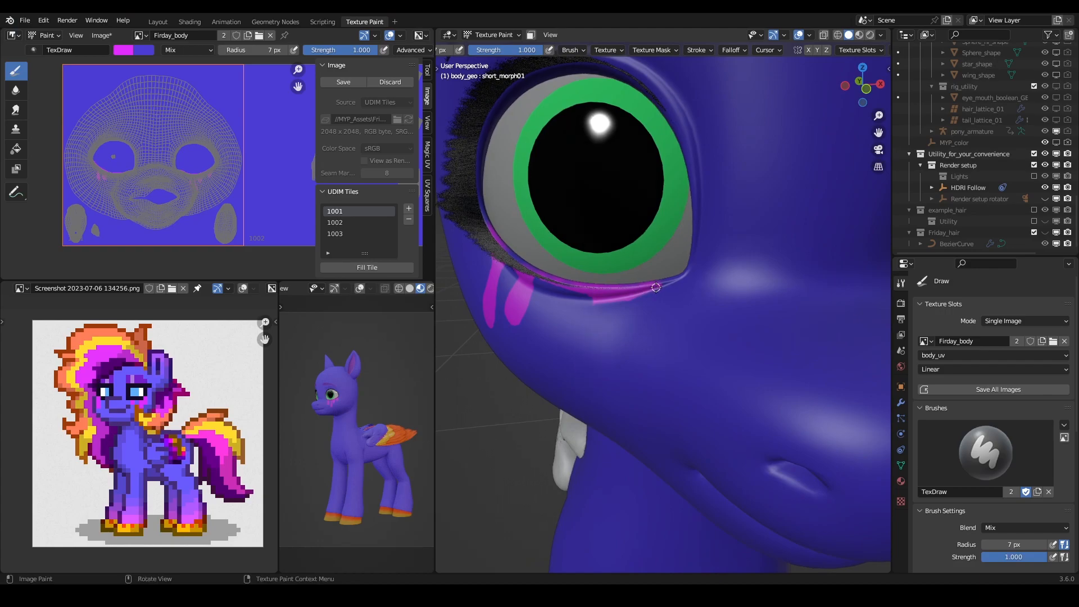
- Outline a wide magenta drip flaring from the right eye's inner lower lid and fill it in
mouse_move(654, 285)
left_mouse_down()
mouse_move(665, 280)
mouse_move(626, 310)
mouse_move(620, 338)
left_mouse_up()
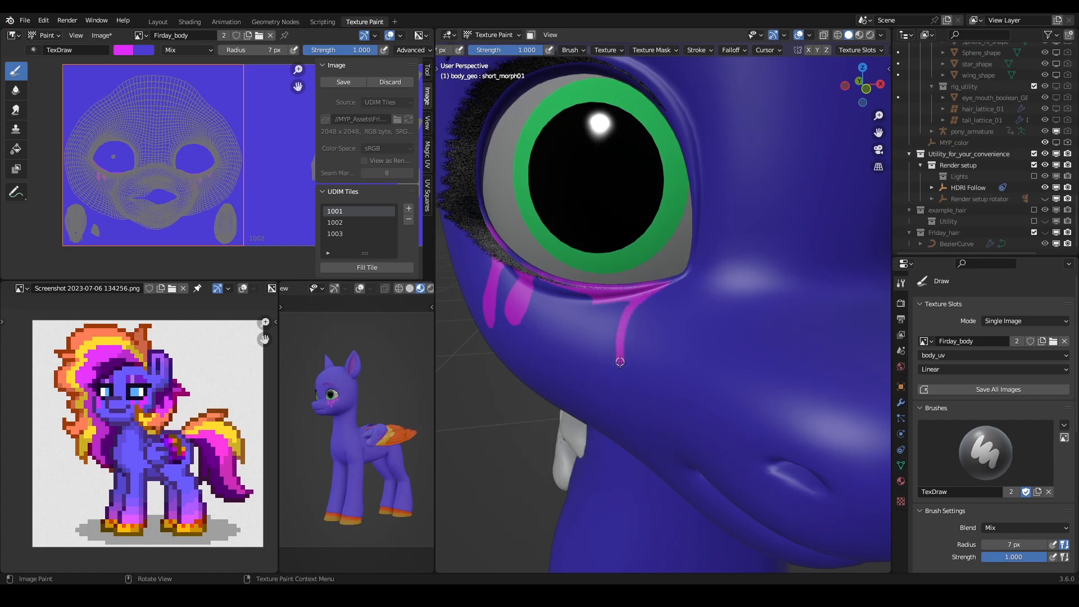
mouse_move(611, 380)
left_mouse_down()
mouse_move(595, 365)
mouse_move(586, 297)
left_mouse_up()
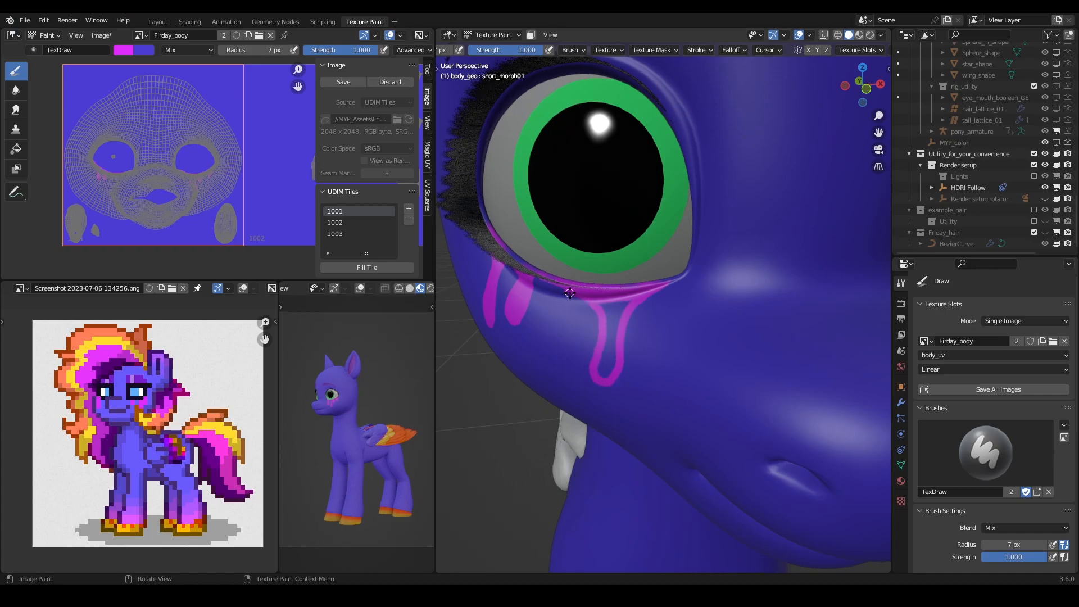
key("x")
key("x")
mouse_move(628, 302)
left_mouse_down()
mouse_move(608, 332)
mouse_move(612, 362)
mouse_move(600, 364)
left_mouse_up()
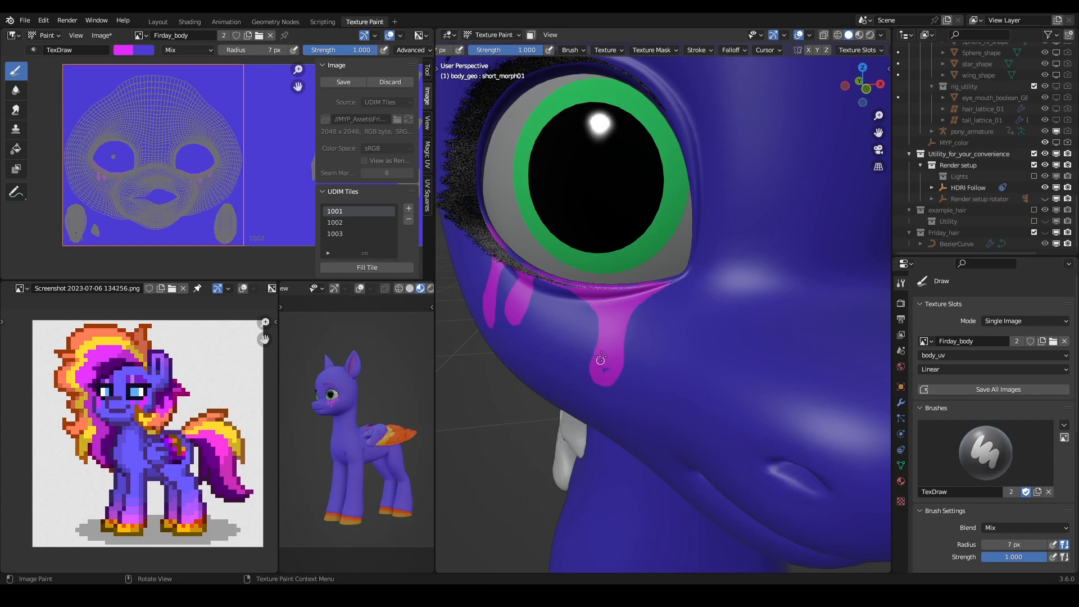
- Fill in the magenta band along the rim of the right eye's lower lid
scroll(610, 361, "down", 5)
middle_click_drag(610, 361, 691, 352)
scroll(689, 353, "up", 5)
scroll(688, 353, "up", 4)
scroll(616, 328, "down", 1)
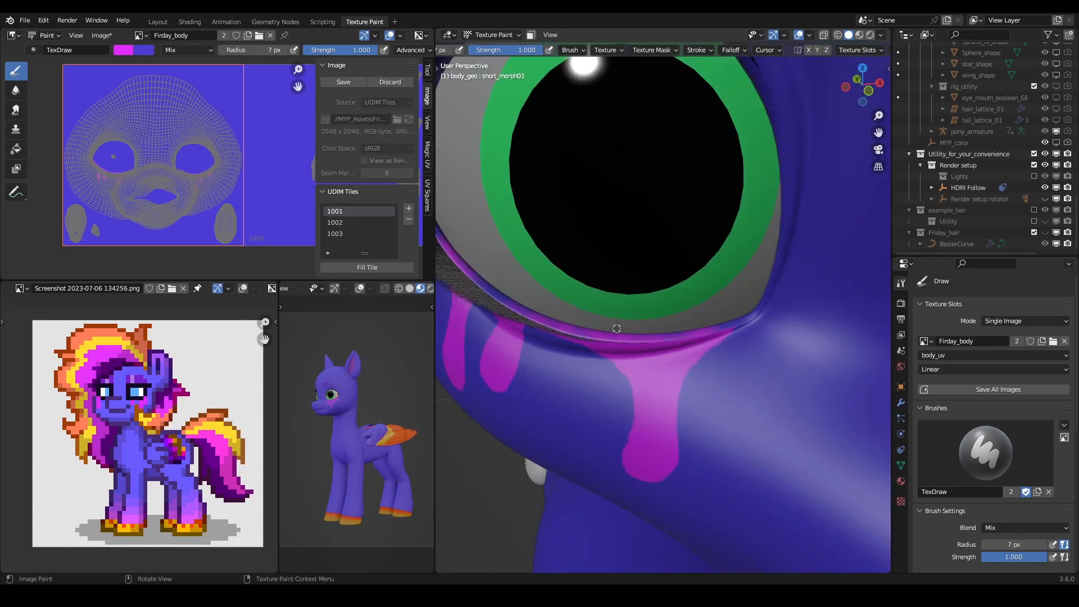
middle_click_drag(616, 328, 661, 332, "shift")
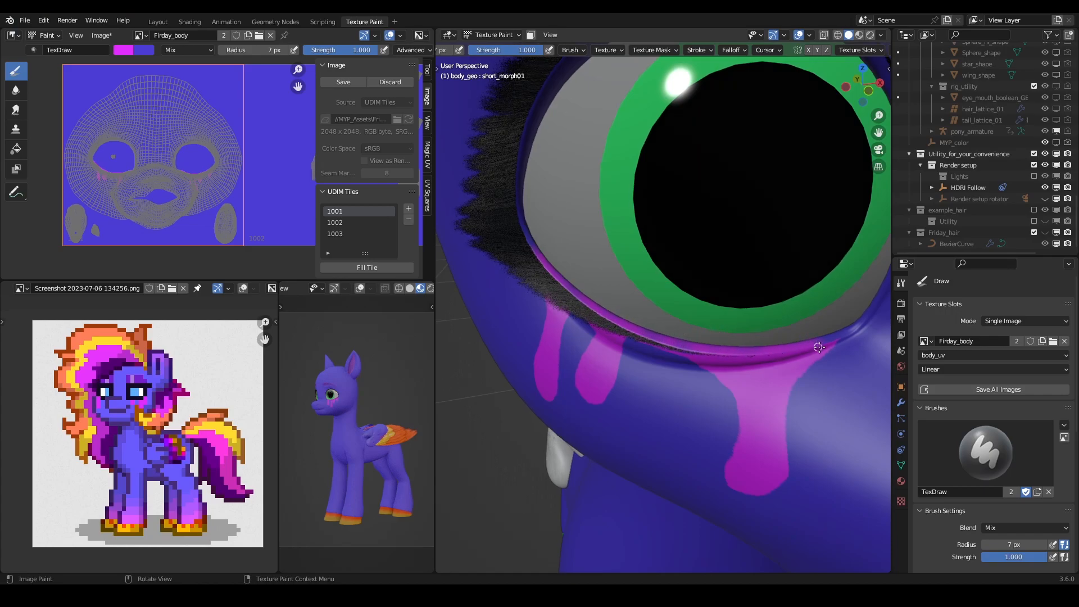
- Check both eyes' drips against the whole pony and save the Blender file
scroll(780, 338, "down", 6)
middle_click_drag(781, 321, 726, 328)
scroll(726, 327, "down", 4)
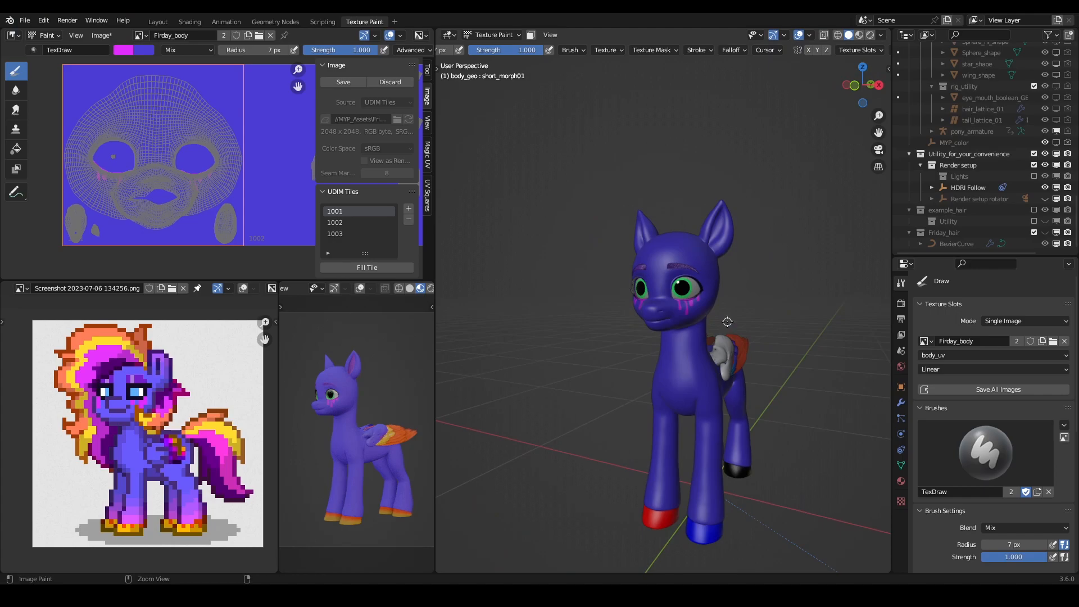
key("ctrl+s")
- Sample the light magenta just above the reference pony's front hoof as the brush colour
scroll(710, 334, "up", 6)
middle_click_drag(707, 335, 712, 292, "shift")
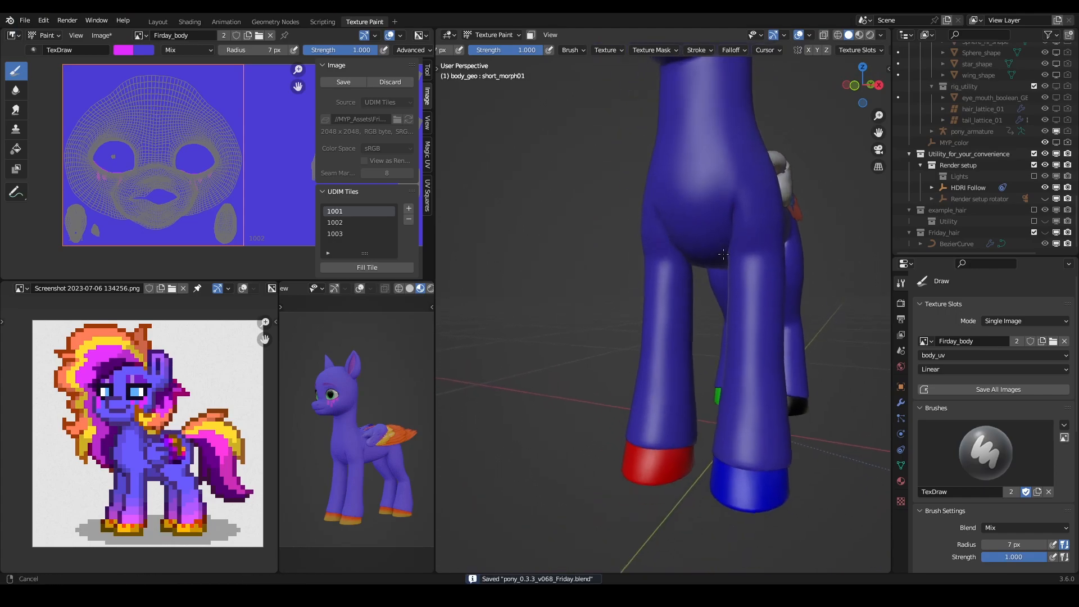
scroll(713, 294, "down", 3)
middle_click_drag(712, 339, 674, 344)
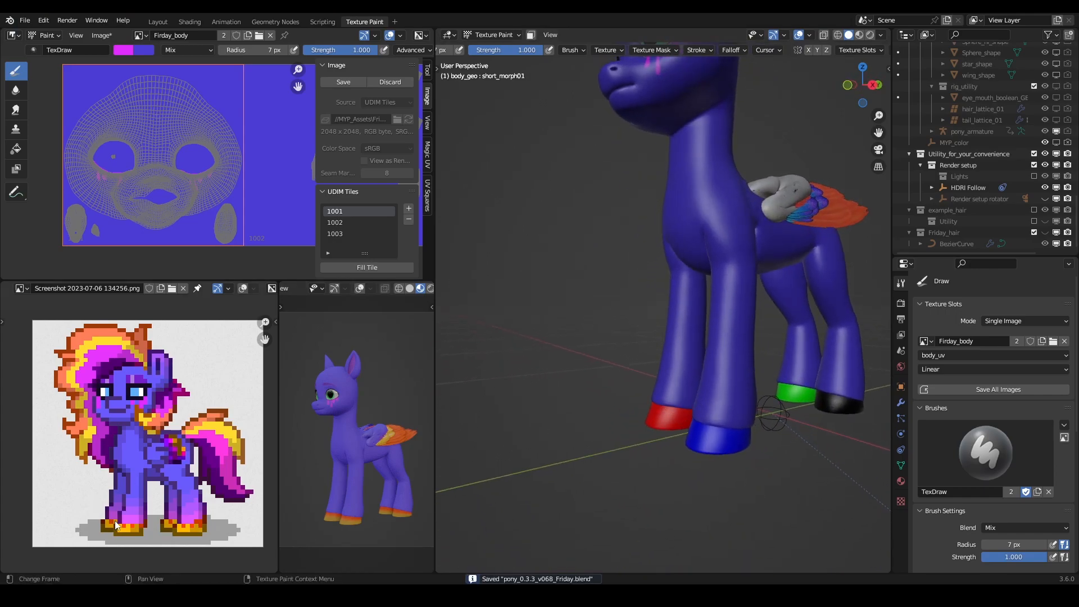
middle_click_drag(737, 361, 719, 321)
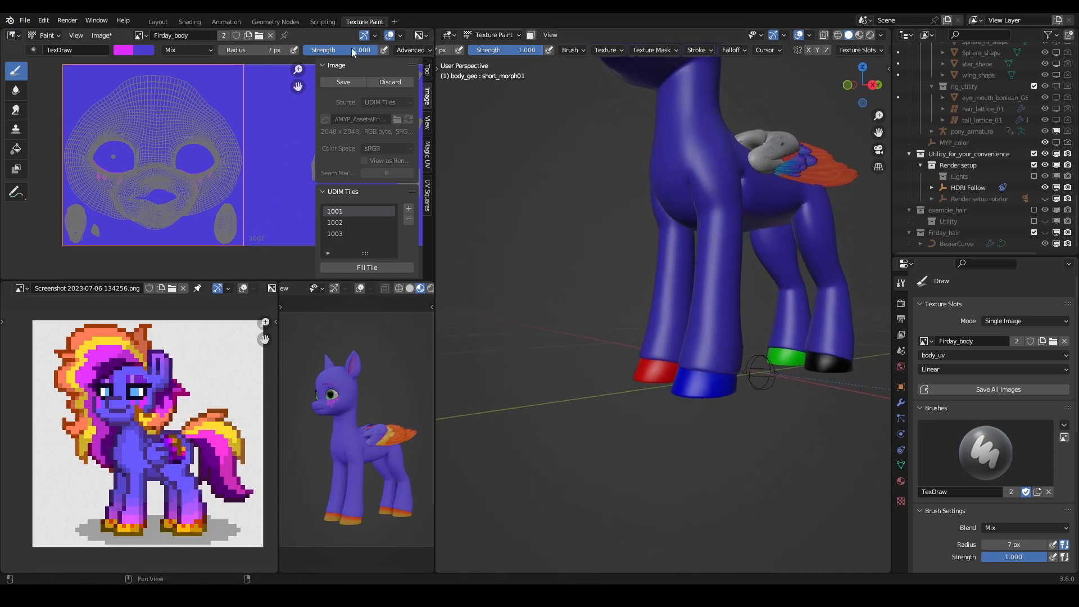
left_click(123, 50)
left_click(210, 177)
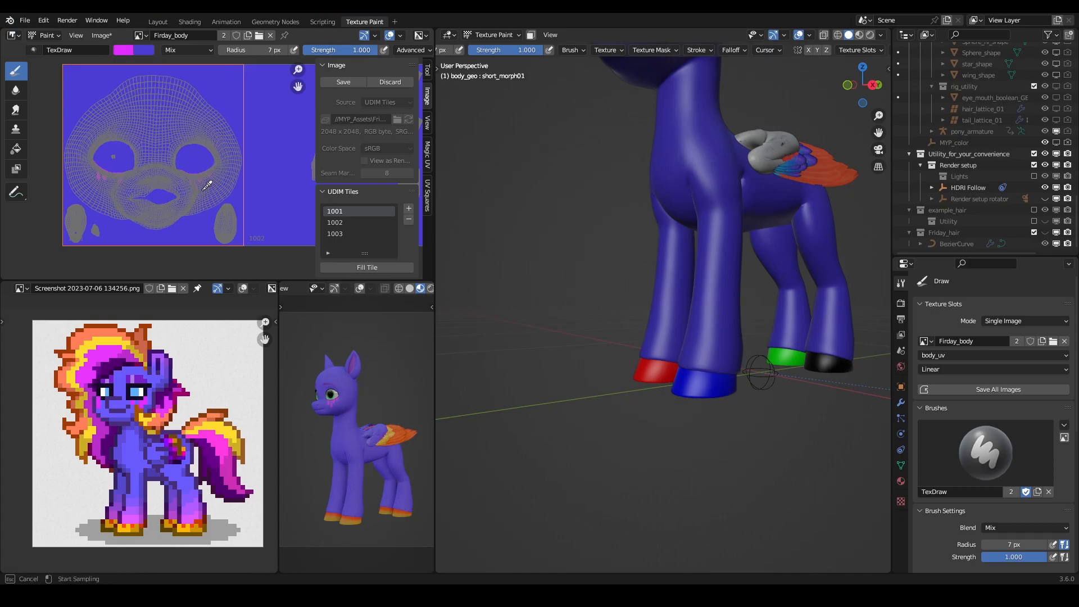
left_click(126, 518)
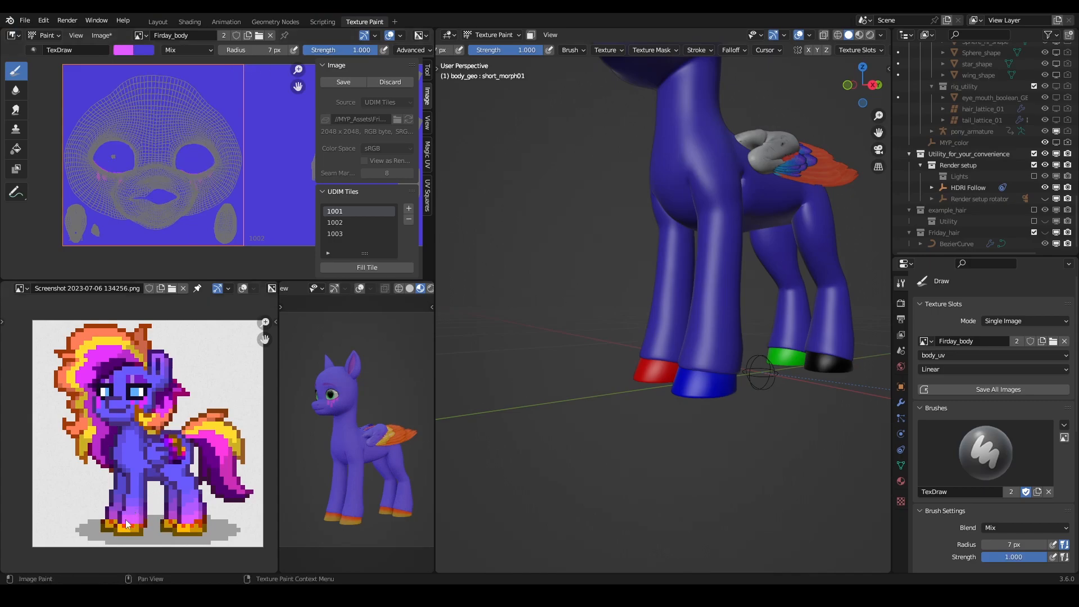
- Set the Draw brush radius to 70 px for painting the leg islands in the texture image
middle_click_drag(706, 374, 692, 375, "shift")
scroll(216, 176, "down", 1)
middle_click_drag(237, 182, 72, 175)
scroll(149, 226, "up", 3)
middle_click_drag(182, 234, 203, 201)
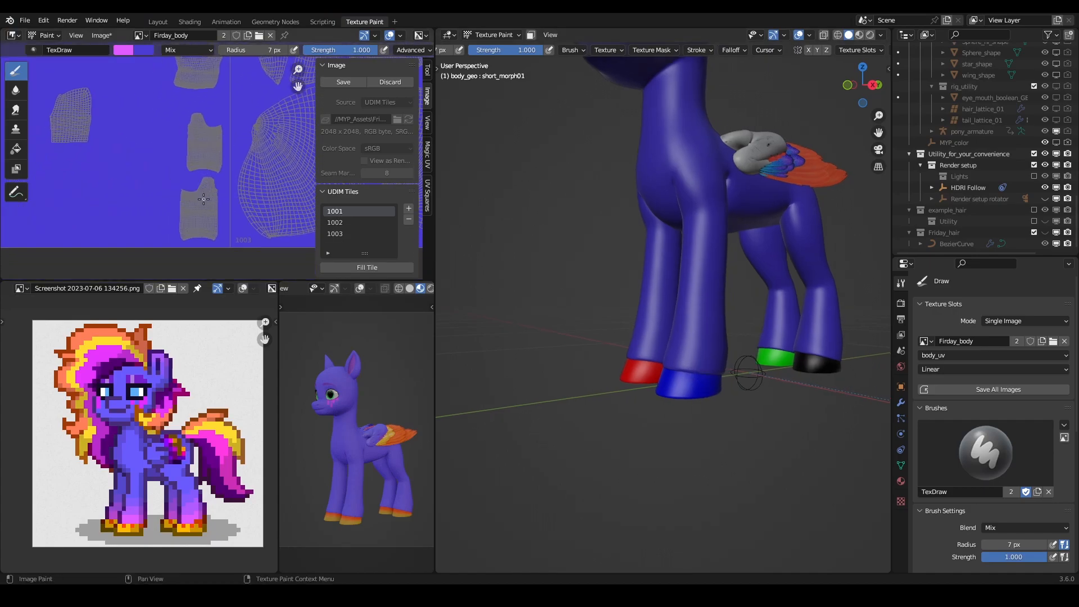
scroll(203, 199, "up", 1)
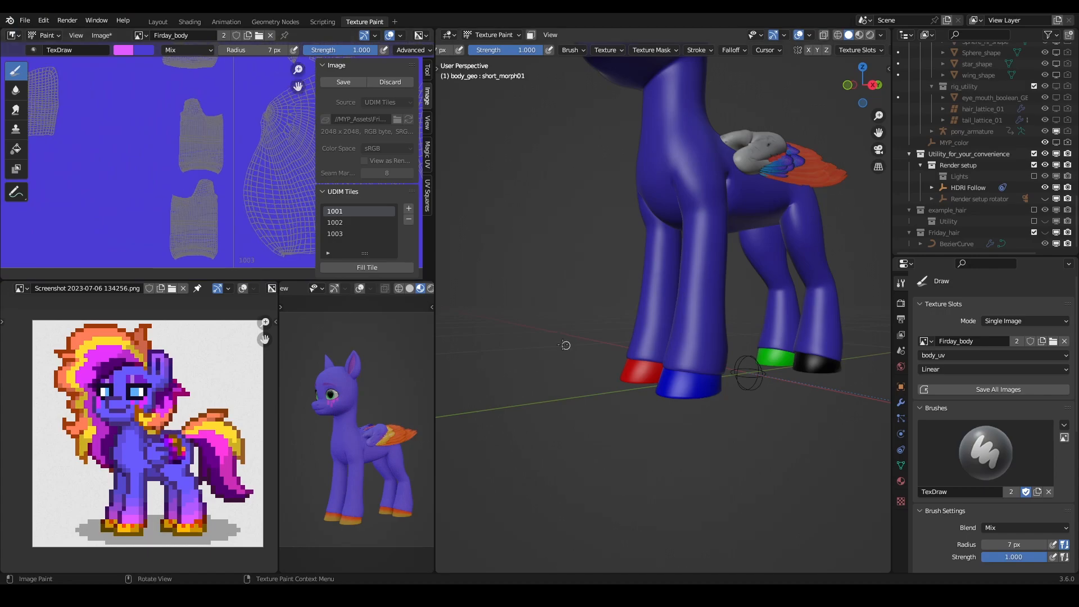
scroll(203, 183, "up", 2)
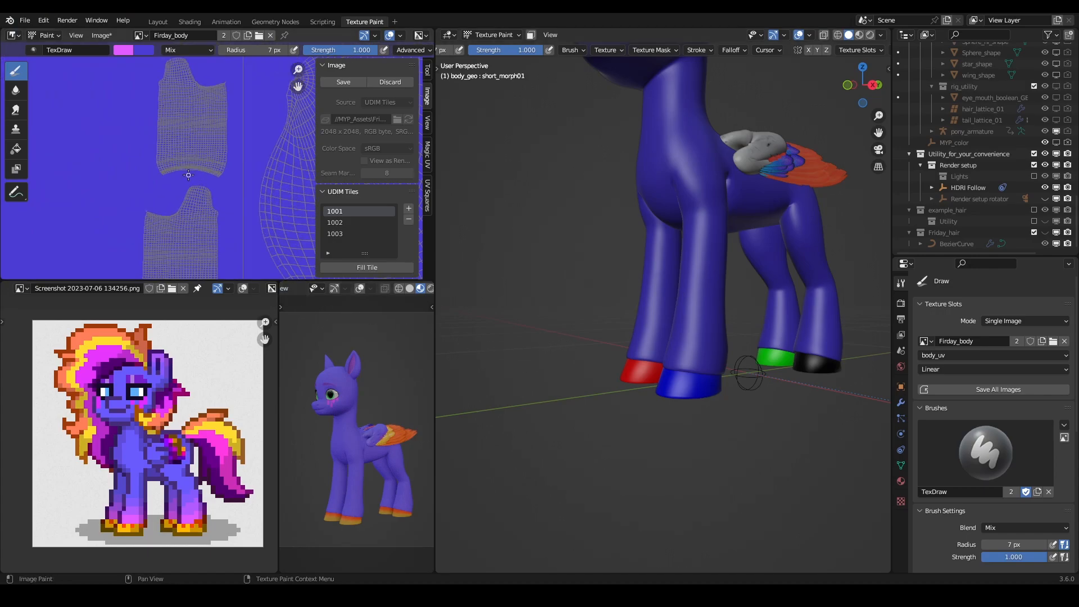
key("f")
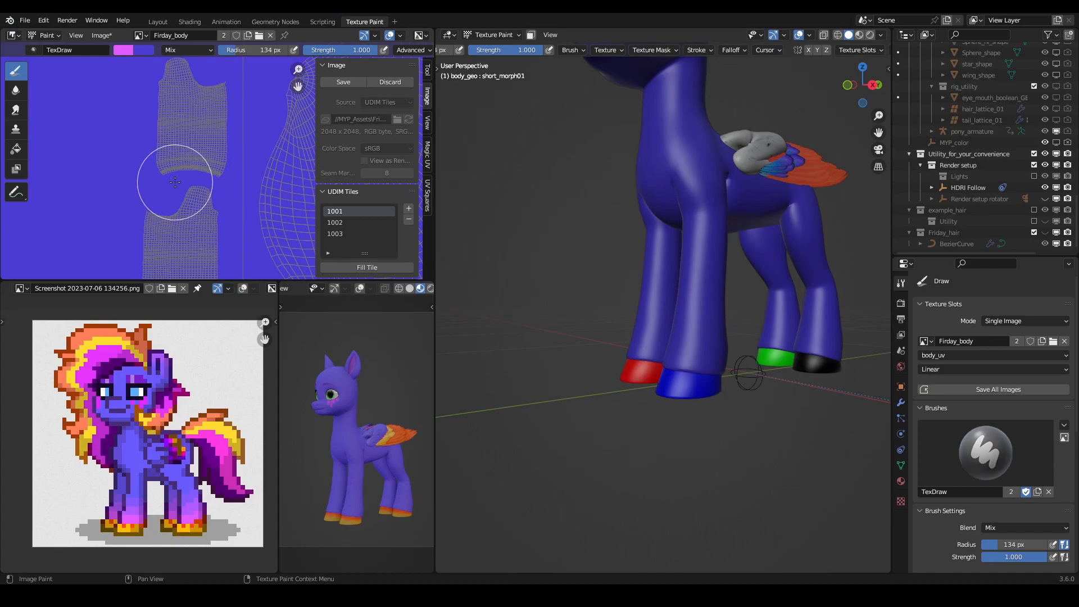
left_click(157, 179)
- Try painting a light magenta band across the lower end of the red-hoofed front leg's island in the texture image
left_click_drag(161, 168, 224, 166)
middle_click_drag(669, 318, 798, 317)
middle_click_drag(235, 215, 261, 133)
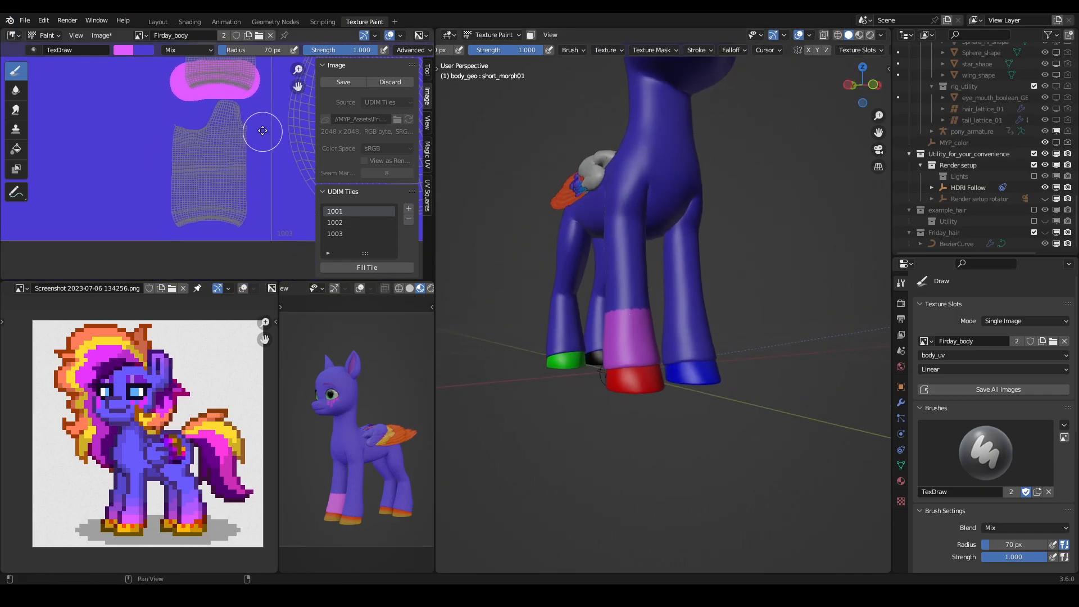
mouse_move(262, 212)
left_mouse_down()
mouse_move(168, 214)
mouse_move(279, 216)
left_mouse_up()
middle_click_drag(729, 247, 675, 295)
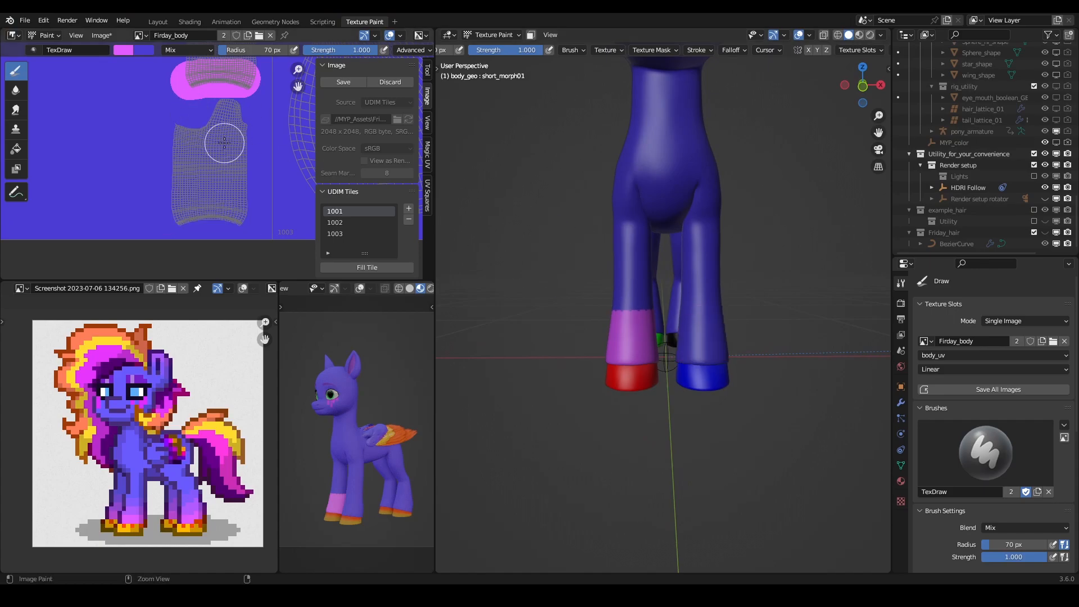
key("ctrl+z")
key("ctrl+z")
- Turn on X mirroring for painting and paint light magenta bands above the hooves on the model's front and rear legs
left_click(808, 50)
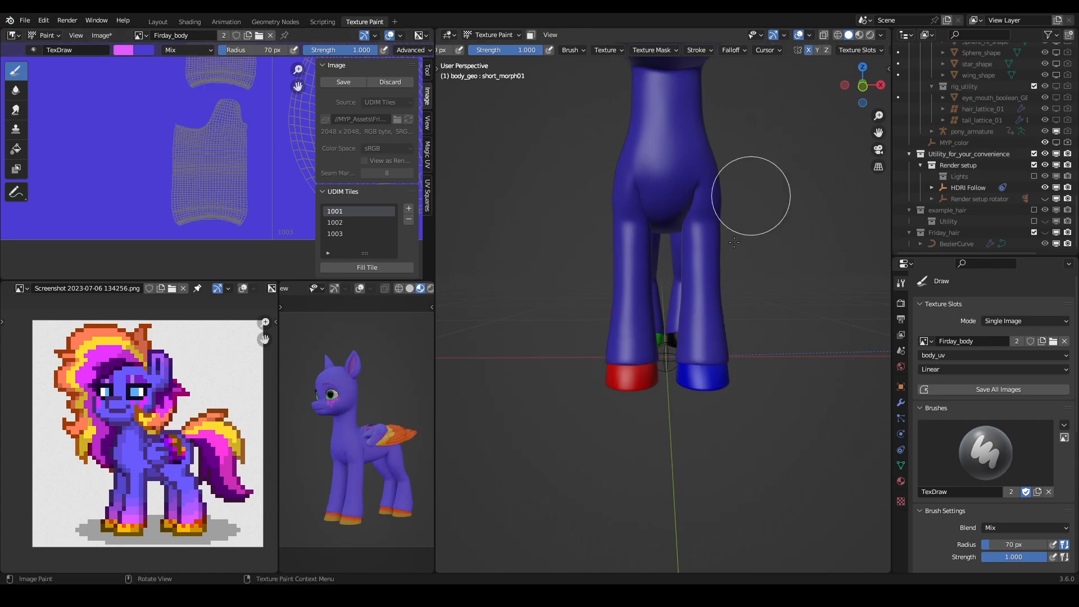
middle_click_drag(762, 166, 729, 341)
left_click_drag(671, 345, 680, 349)
middle_click_drag(679, 349, 696, 329)
middle_click_drag(567, 329, 737, 334)
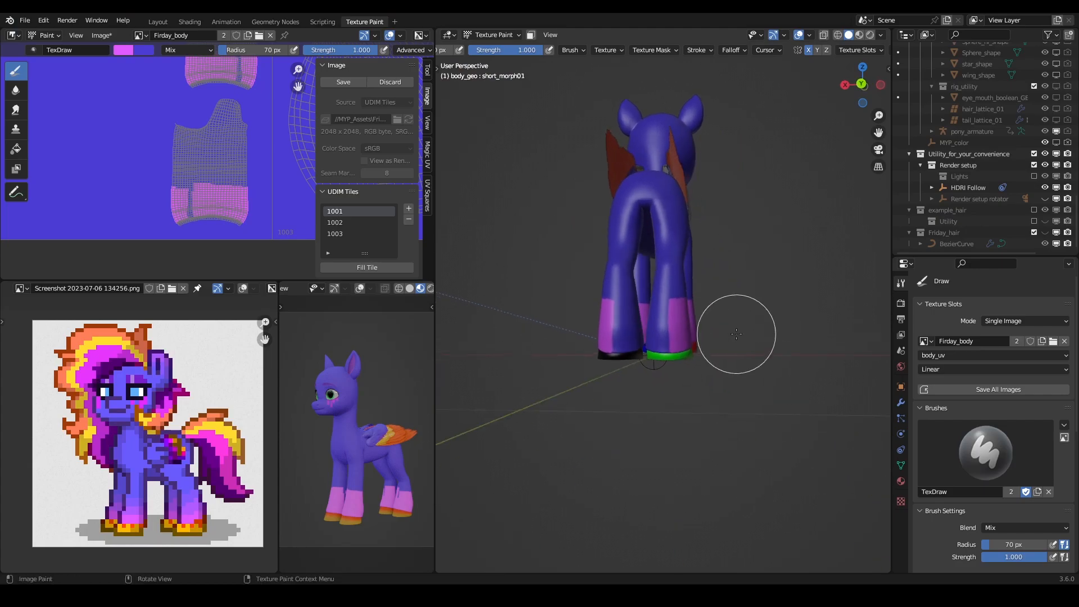
- Fill the unpainted gaps on the inner and back sides of the magenta leg bands
middle_click_drag(581, 325, 460, 306)
scroll(605, 330, "up", 5)
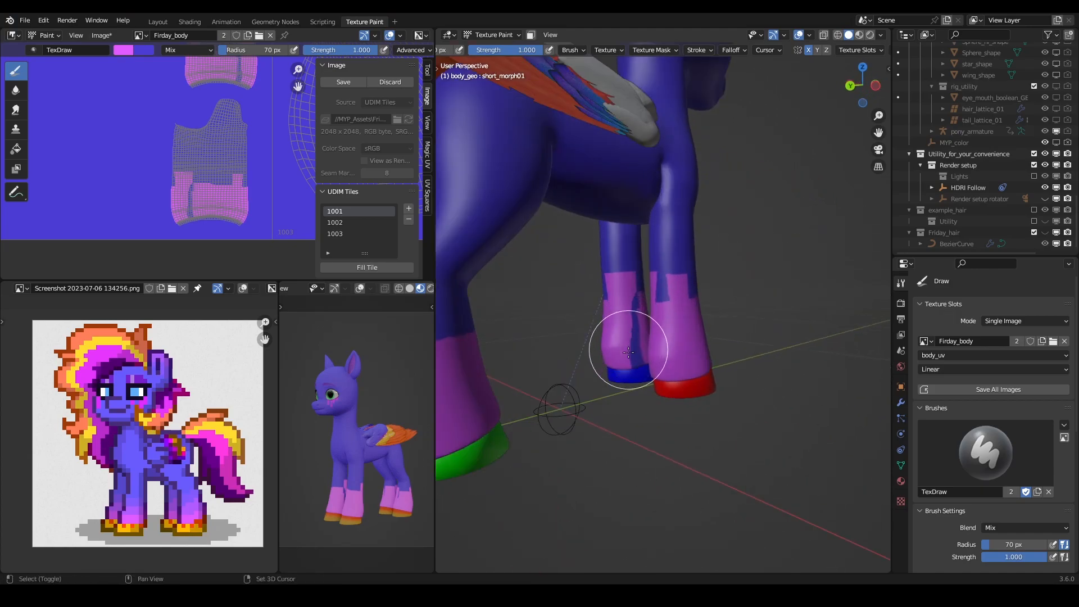
scroll(639, 301, "up", 3)
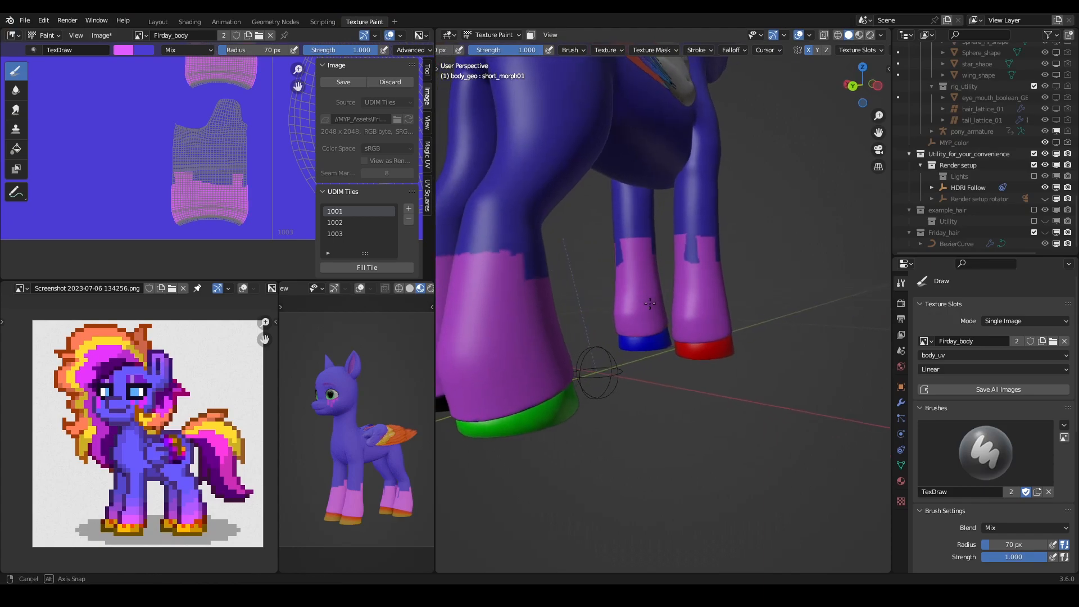
middle_click_drag(616, 289, 702, 301)
- Swap to the blue body colour and paint over the uneven upper parts of the leg bands to shorten them
middle_click_drag(745, 264, 769, 257)
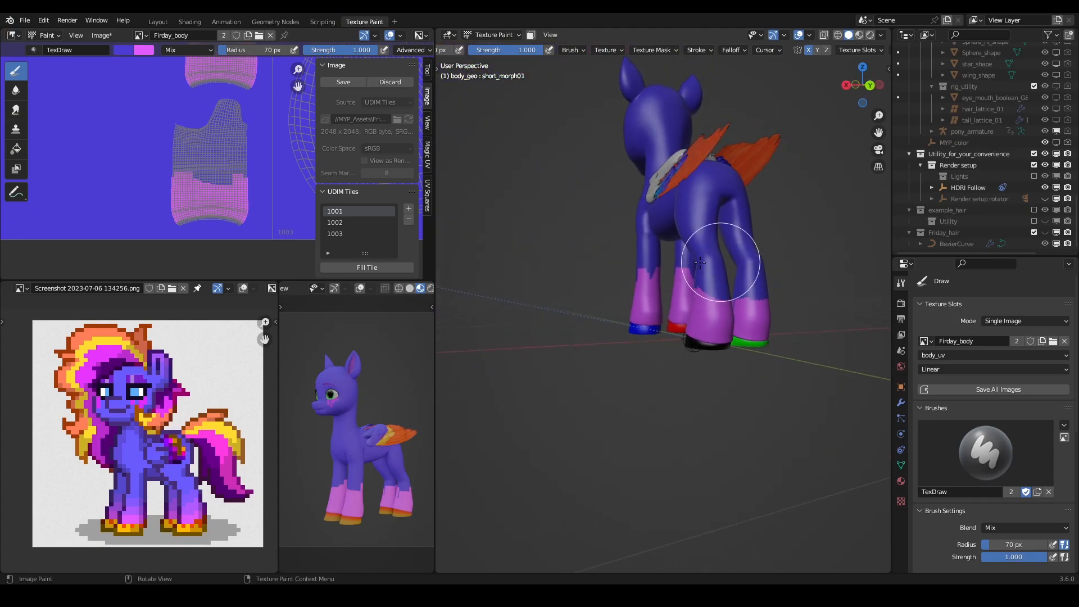
middle_click_drag(698, 260, 782, 256)
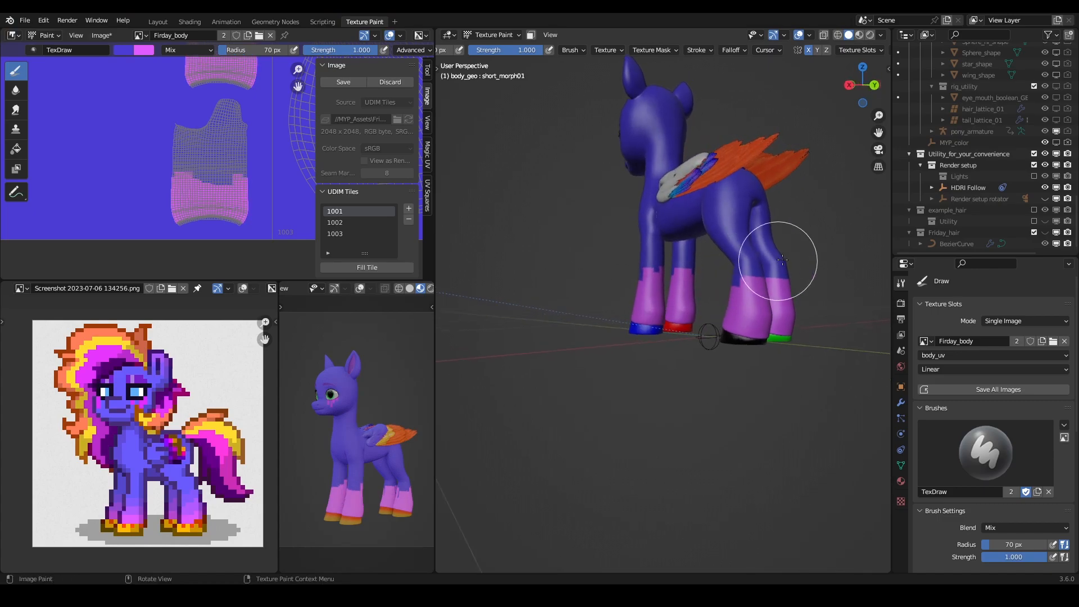
middle_click_drag(645, 254, 770, 256)
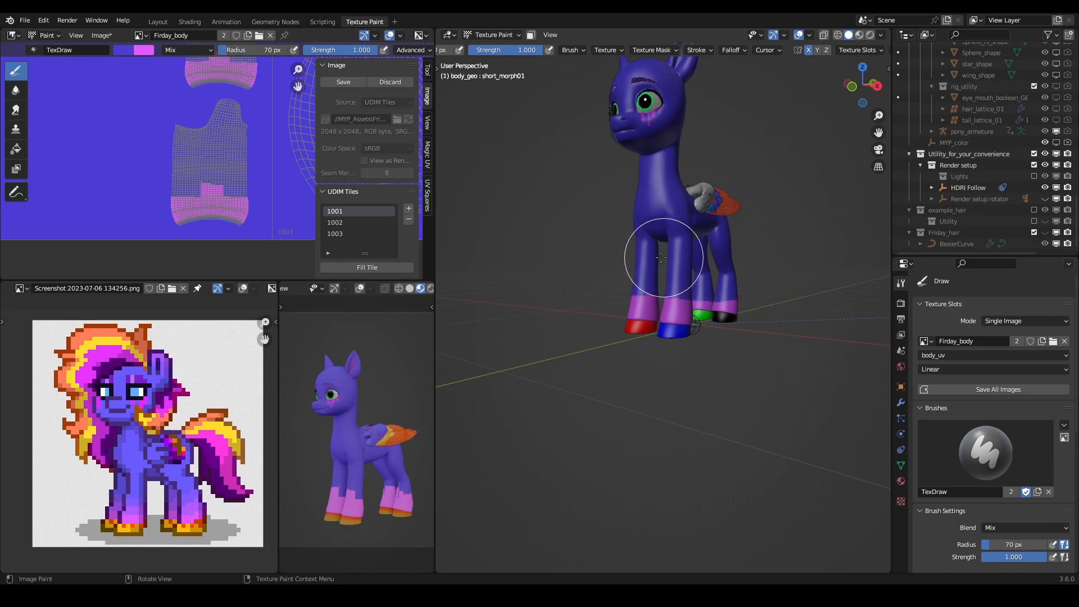
middle_click_drag(588, 253, 700, 254)
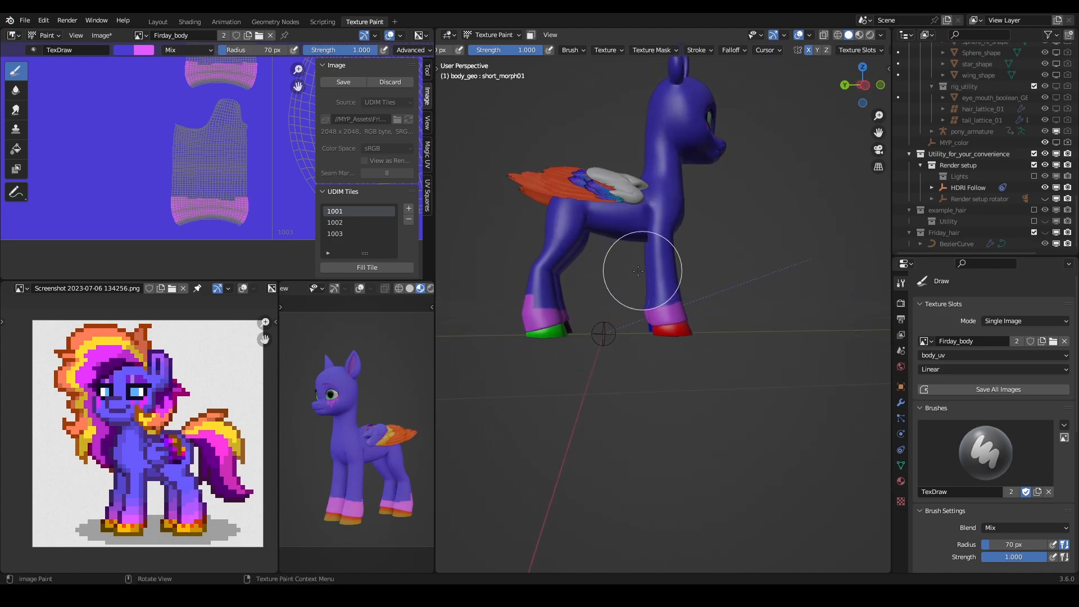
mouse_move(579, 269)
middle_mouse_down()
mouse_move(499, 295)
mouse_move(650, 281)
middle_mouse_up()
- Swap back to light magenta and repaint the bands above all four hooves to an even height
key("x")
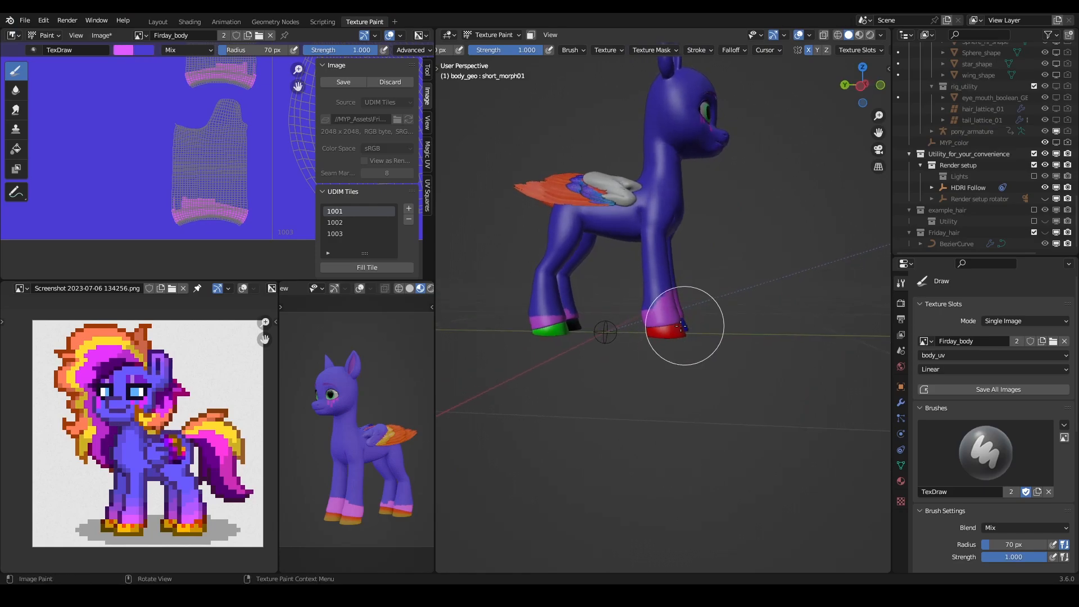
middle_click_drag(524, 332, 706, 336)
middle_click_drag(630, 338, 742, 330)
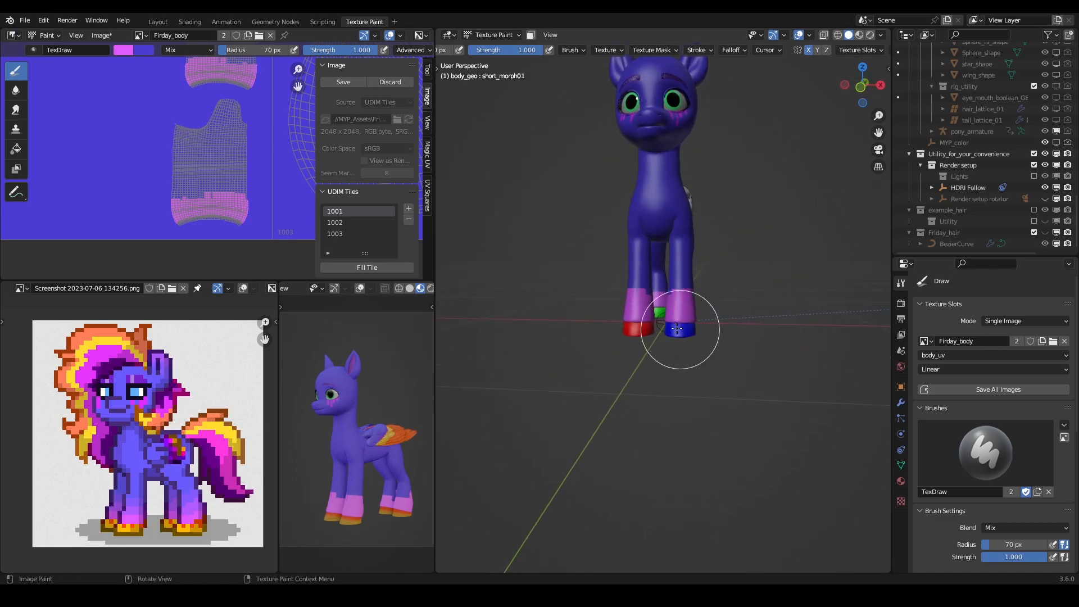
mouse_move(629, 332)
middle_mouse_down()
mouse_move(810, 343)
mouse_move(701, 326)
mouse_move(444, 189)
middle_mouse_up()
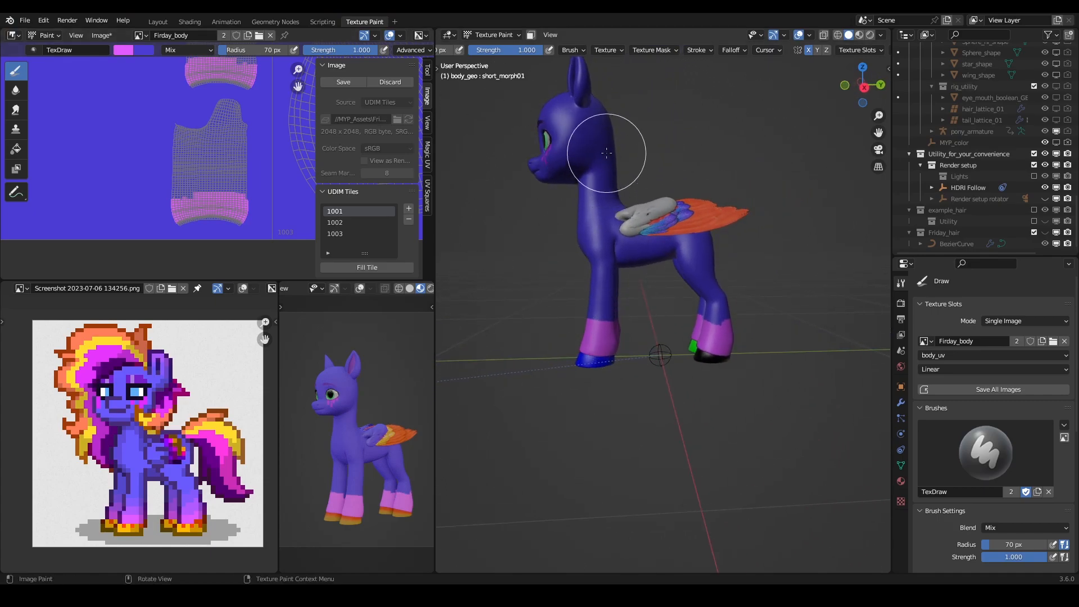
key("t")
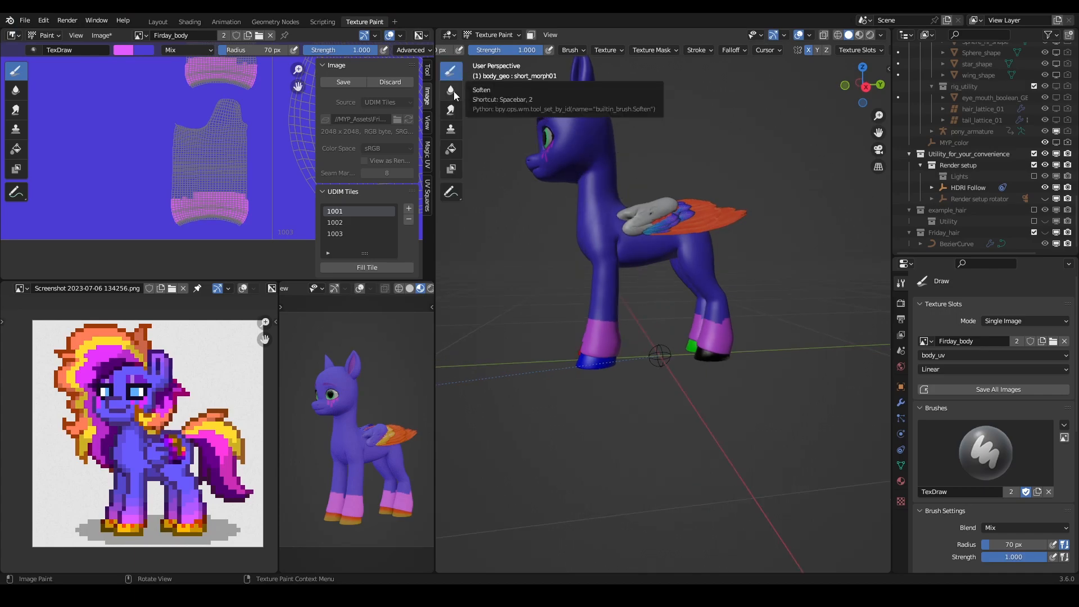
left_click(452, 91)
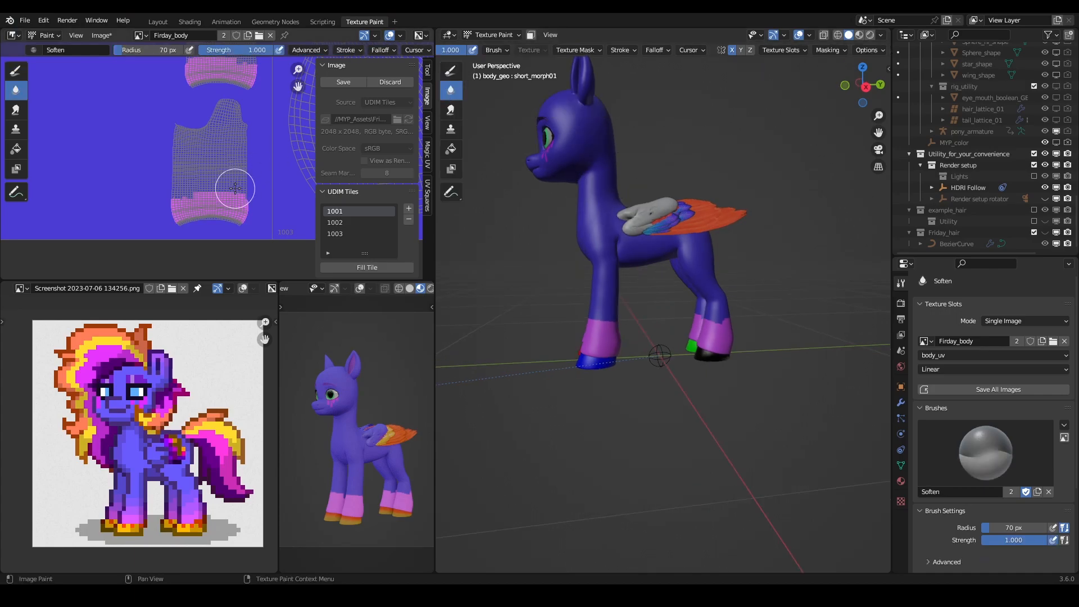
scroll(235, 188, "down", 3)
middle_click_drag(240, 234, 222, 276)
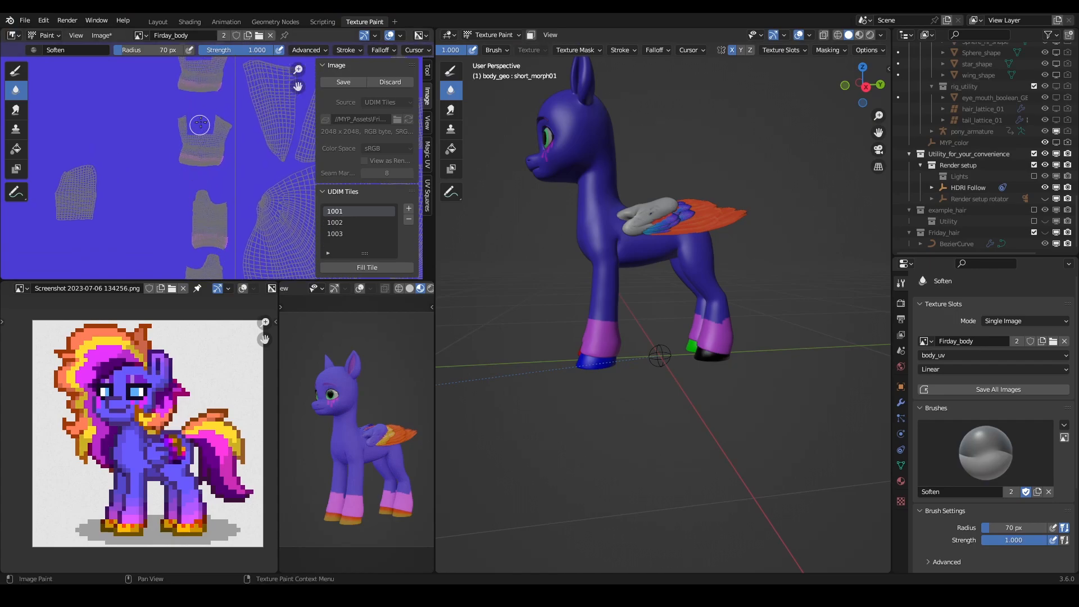
scroll(200, 126, "up", 5)
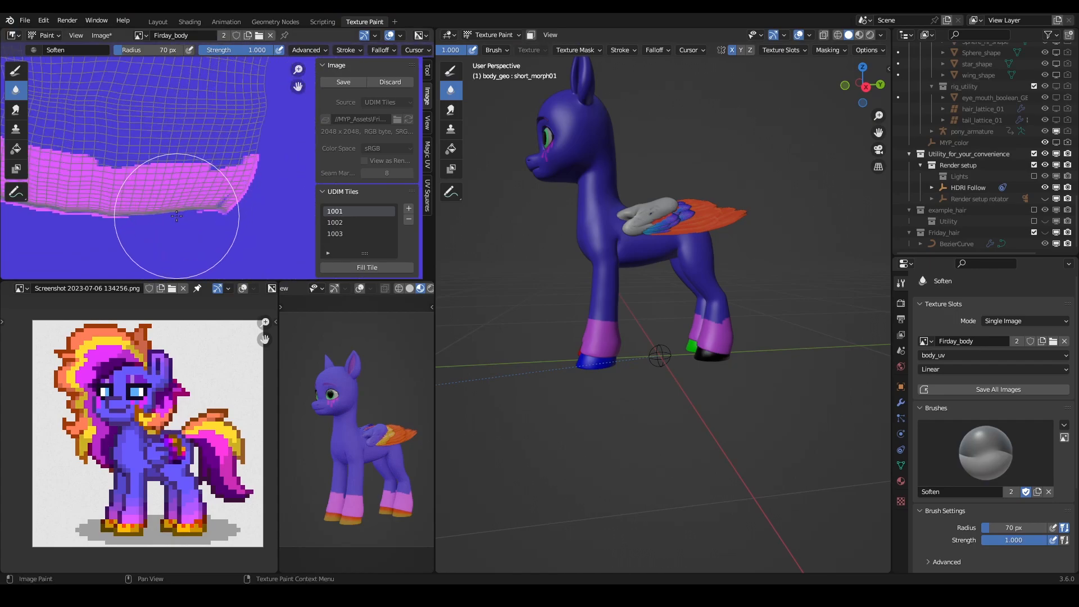
scroll(186, 216, "down", 2)
left_click(22, 66)
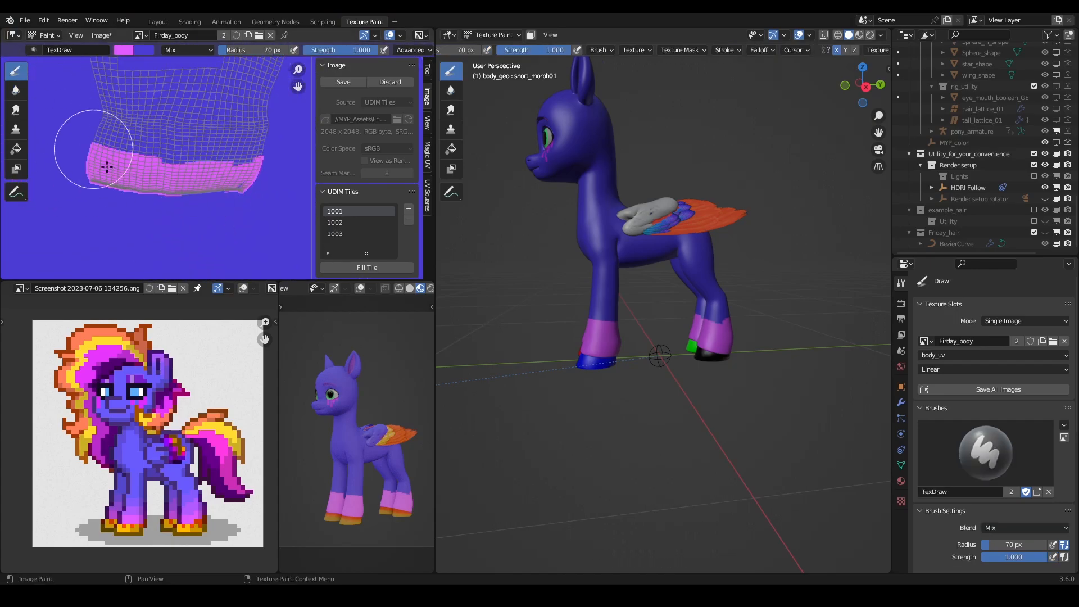
- Paint light magenta over and beyond the lower edge of the second leg island from the top of the texture
left_click_drag(90, 208, 229, 213)
mouse_move(194, 195)
middle_mouse_down()
mouse_move(215, 245)
mouse_move(231, 223)
middle_mouse_up()
left_click_drag(104, 216, 106, 207)
middle_click_drag(273, 246, 234, 239)
left_click_drag(280, 224, 282, 220)
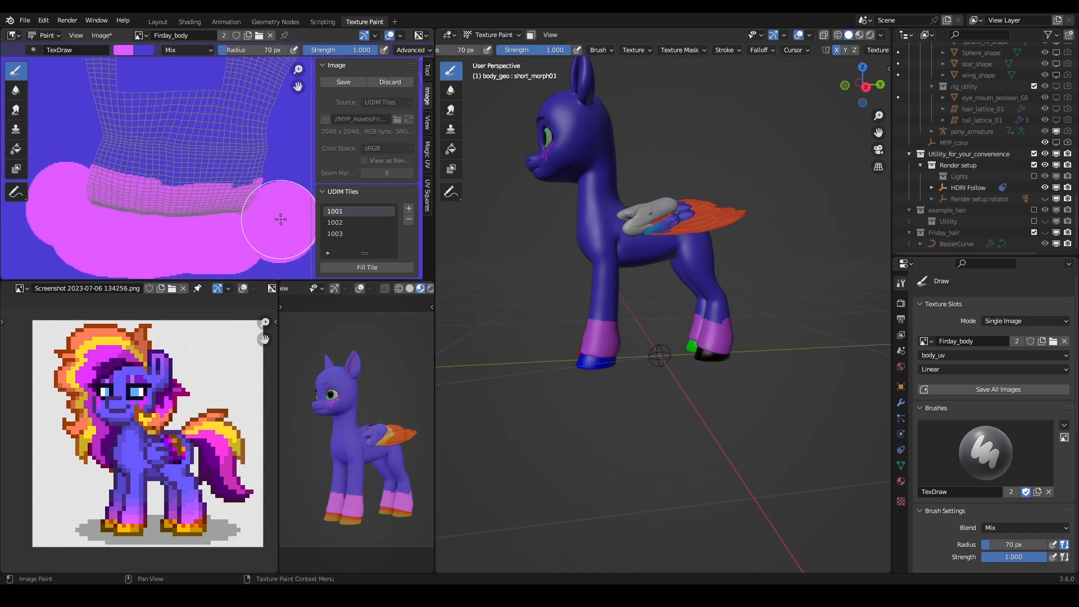
- Extend the light magenta past the lower edge of the topmost leg island in the texture
scroll(280, 219, "down", 4)
middle_click_drag(181, 156, 213, 204)
middle_click_drag(173, 116, 181, 184)
scroll(221, 167, "up", 4)
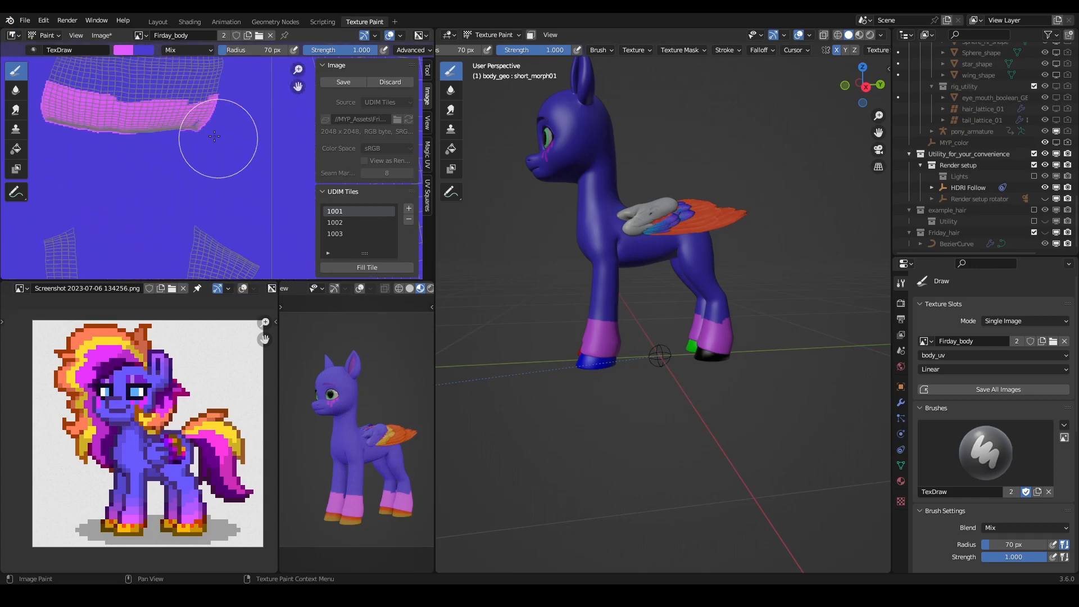
left_click_drag(211, 138, 44, 118)
scroll(219, 130, "down", 3)
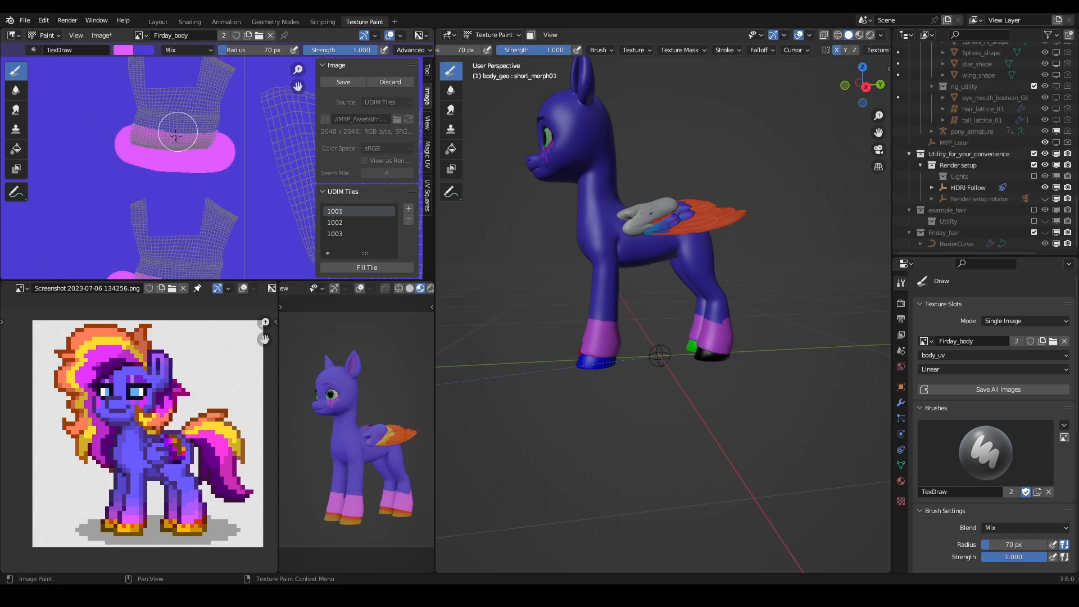
- Cover the lower edge of the third leg island from the top with light magenta, overlapping the surrounding background
mouse_move(194, 163)
middle_mouse_down()
mouse_move(216, 72)
mouse_move(238, 180)
middle_mouse_up()
middle_click_drag(240, 221, 243, 72)
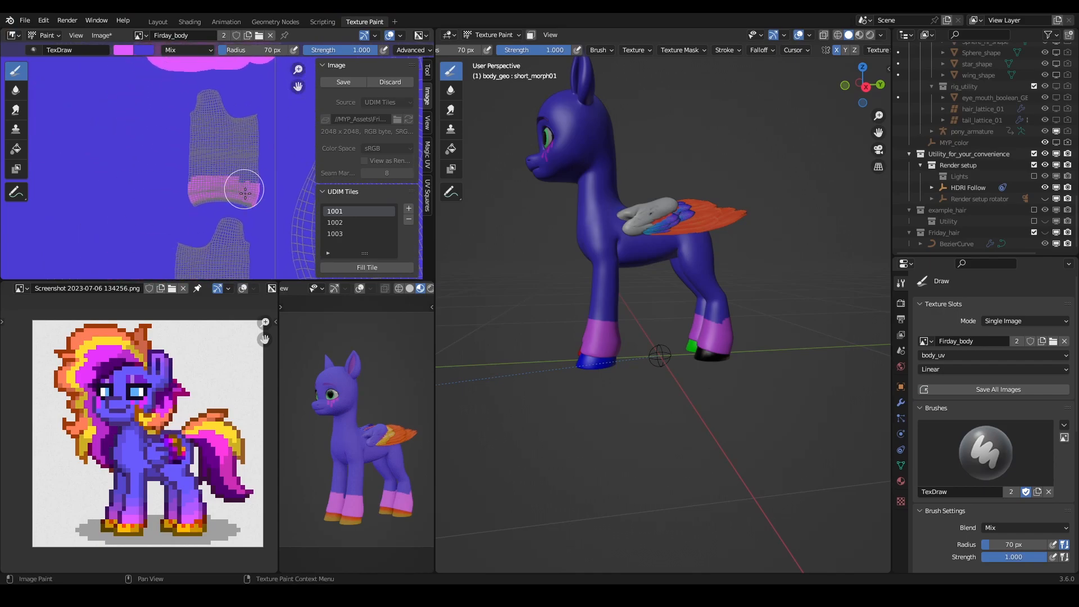
scroll(249, 196, "up", 2)
middle_click_drag(231, 224, 181, 203)
scroll(190, 198, "up", 2)
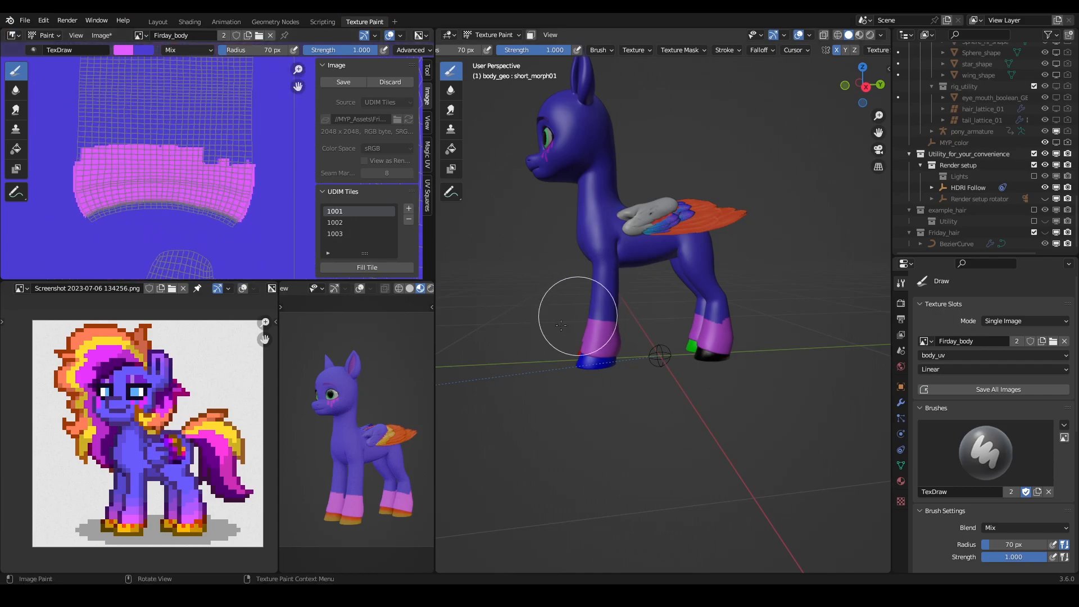
left_click(78, 199)
left_click_drag(88, 199, 229, 200)
- Paint light magenta past the bottom island's lower edge to cover the jagged blue rim above the blue front hoof
middle_click_drag(211, 246, 219, 194)
key("x")
mouse_move(207, 230)
middle_mouse_down()
mouse_move(226, 59)
mouse_move(212, 205)
mouse_move(144, 181)
middle_mouse_up()
key("x")
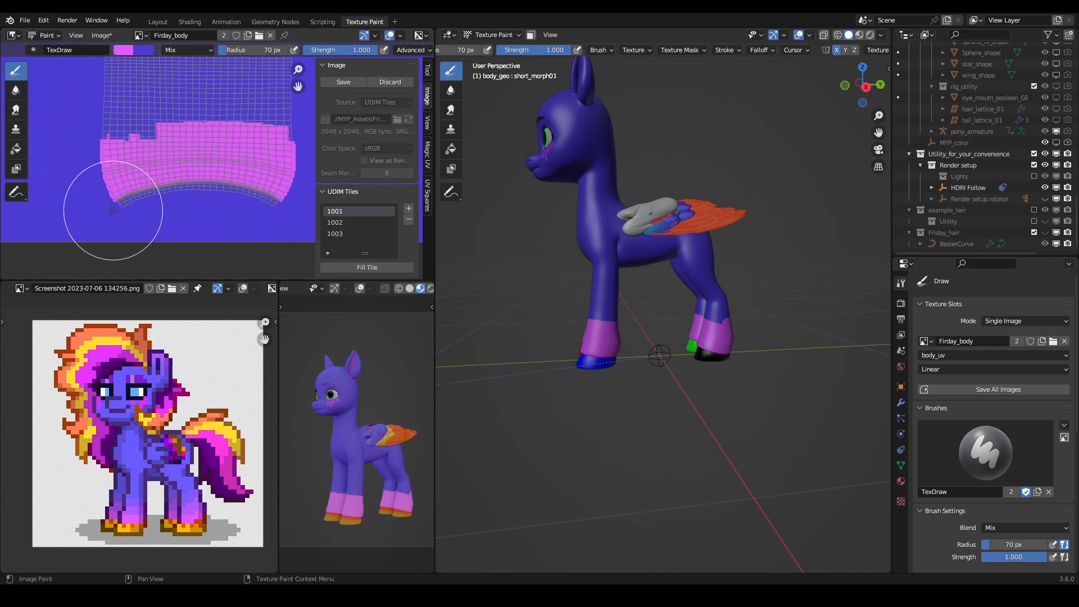
middle_click_drag(624, 370, 614, 317)
scroll(632, 324, "up", 3)
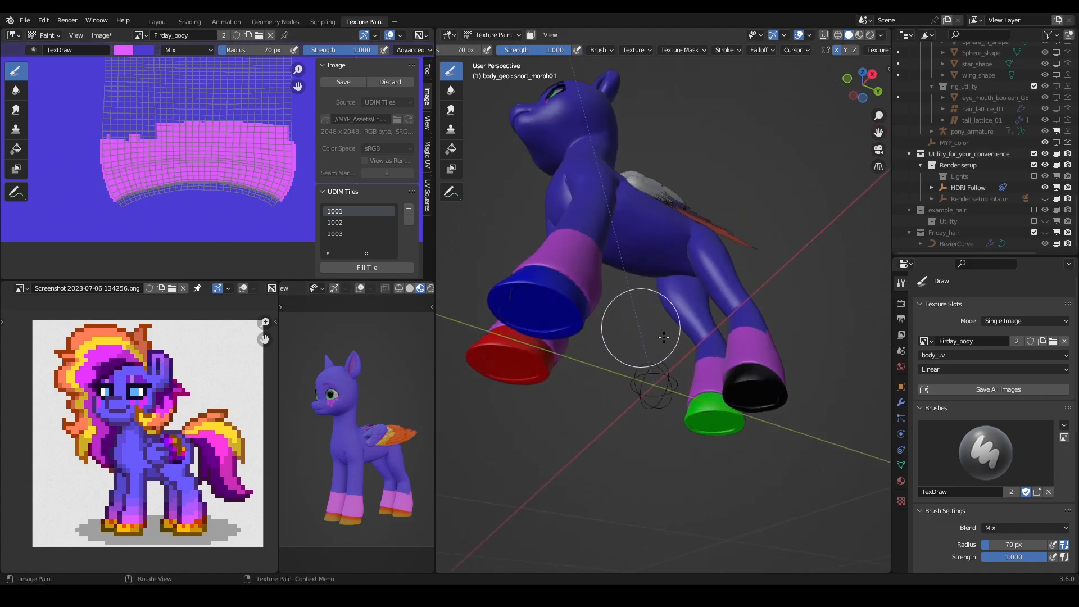
scroll(754, 373, "up", 4)
scroll(754, 373, "up", 1)
middle_click_drag(681, 392, 787, 393, "shift")
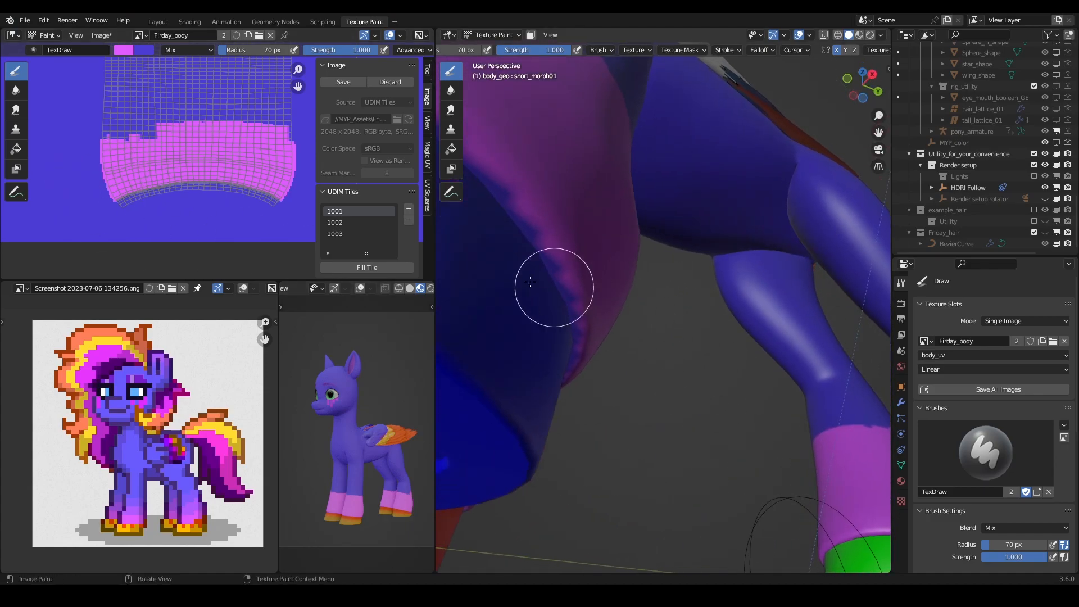
left_click_drag(107, 220, 251, 224)
- Switch to the Soften brush for blending the leg bands and set its radius to 84 px
scroll(213, 221, "down", 8)
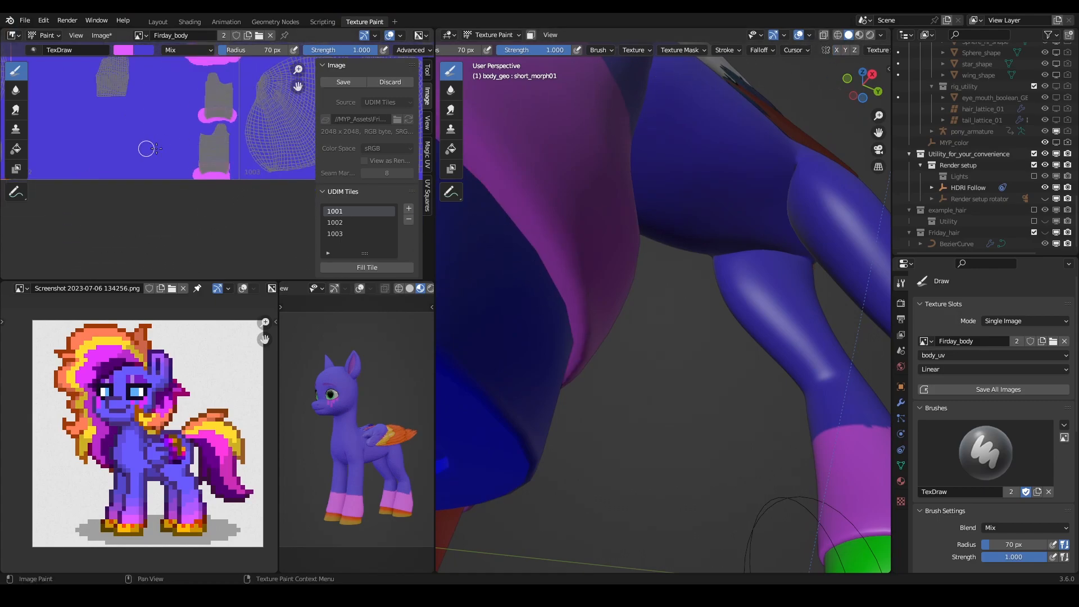
scroll(145, 149, "down", 4)
middle_click_drag(168, 152, 171, 186)
scroll(579, 251, "down", 3)
middle_click_drag(575, 247, 770, 140)
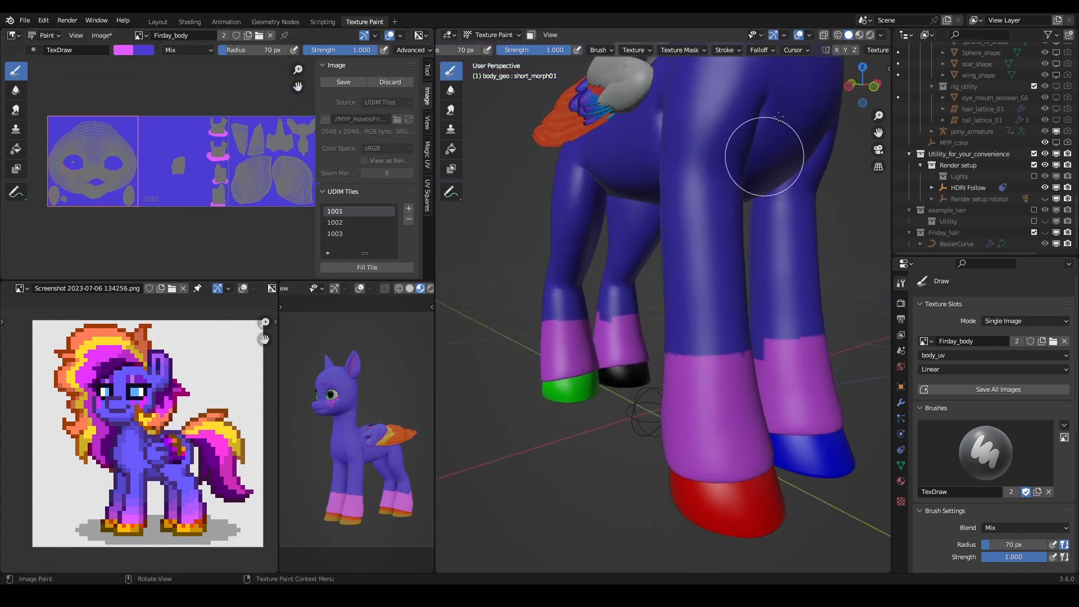
left_click(450, 90)
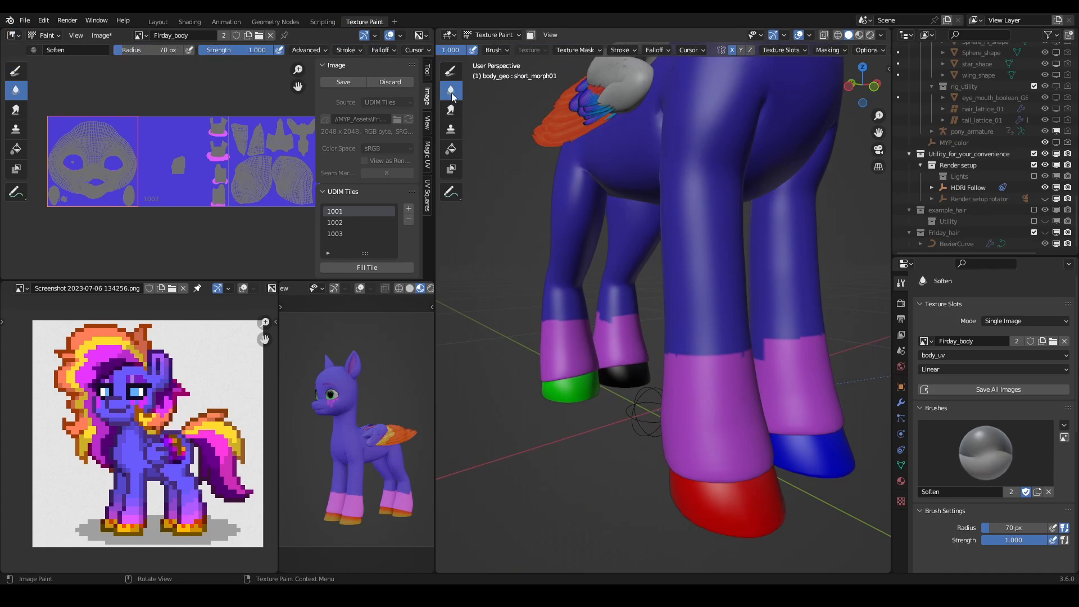
scroll(618, 219, "down", 3)
middle_click_drag(624, 302, 710, 310)
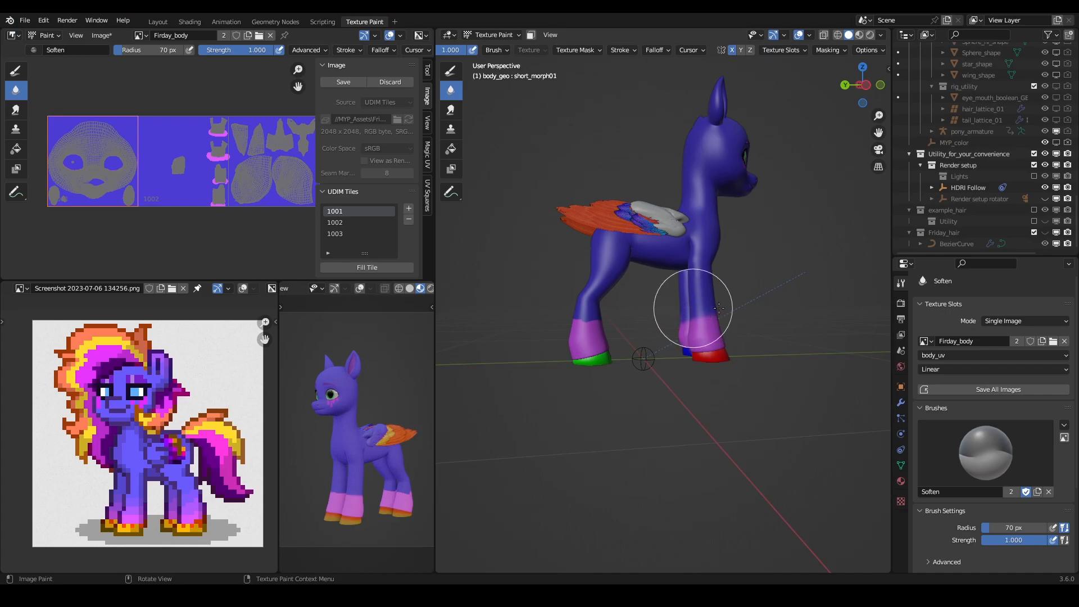
middle_click_drag(614, 313, 577, 306)
key("f")
left_click(615, 298)
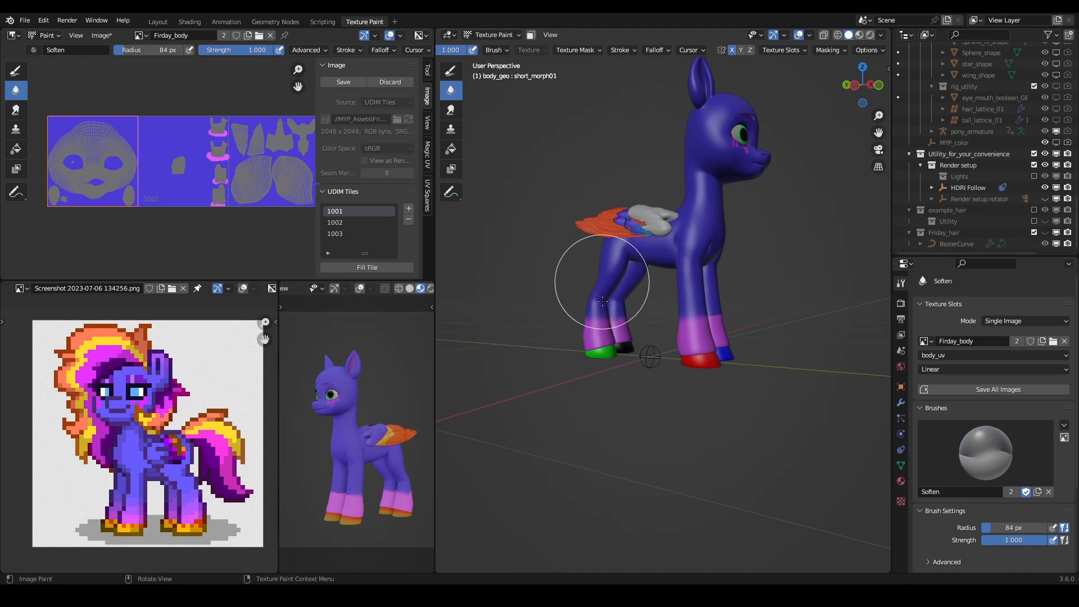
- Examine the magenta leg bands around the front and hind legs on the model and on the leg islands in the texture
middle_click_drag(766, 324, 707, 307)
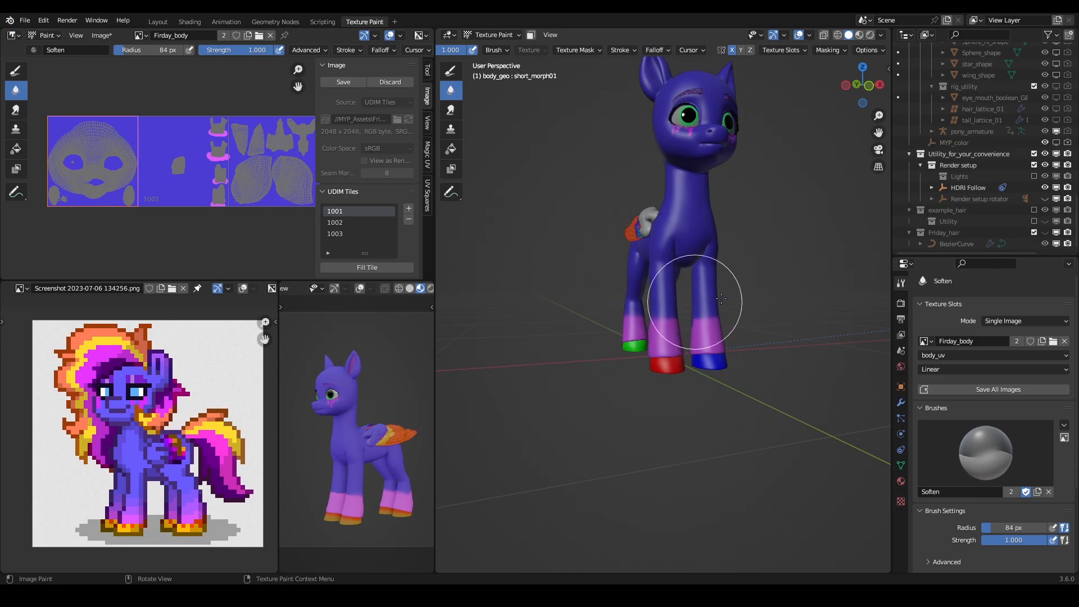
middle_click_drag(747, 302, 624, 288)
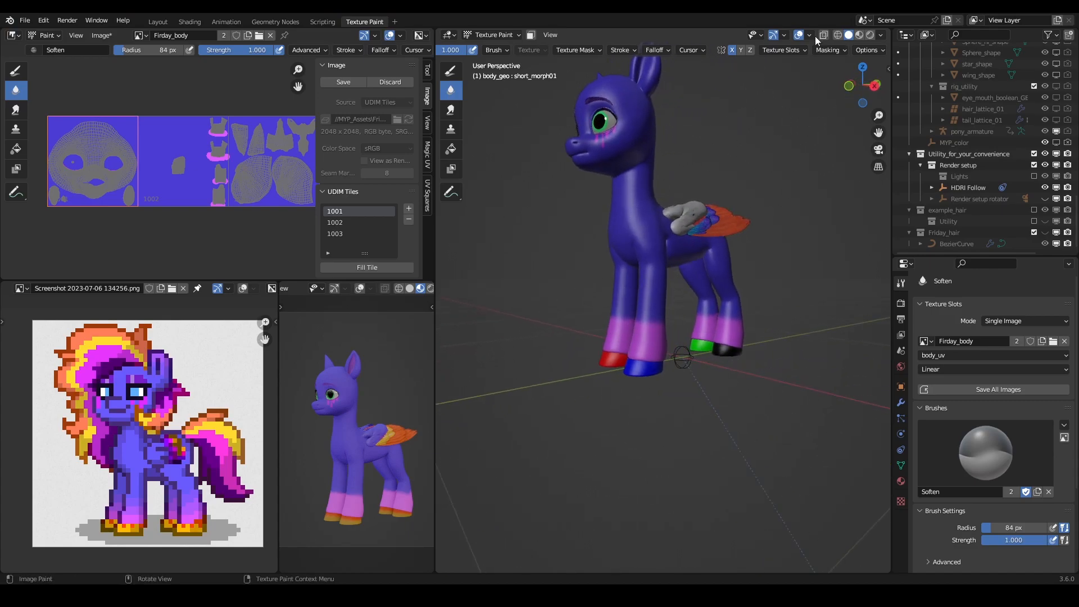
scroll(680, 320, "up", 4)
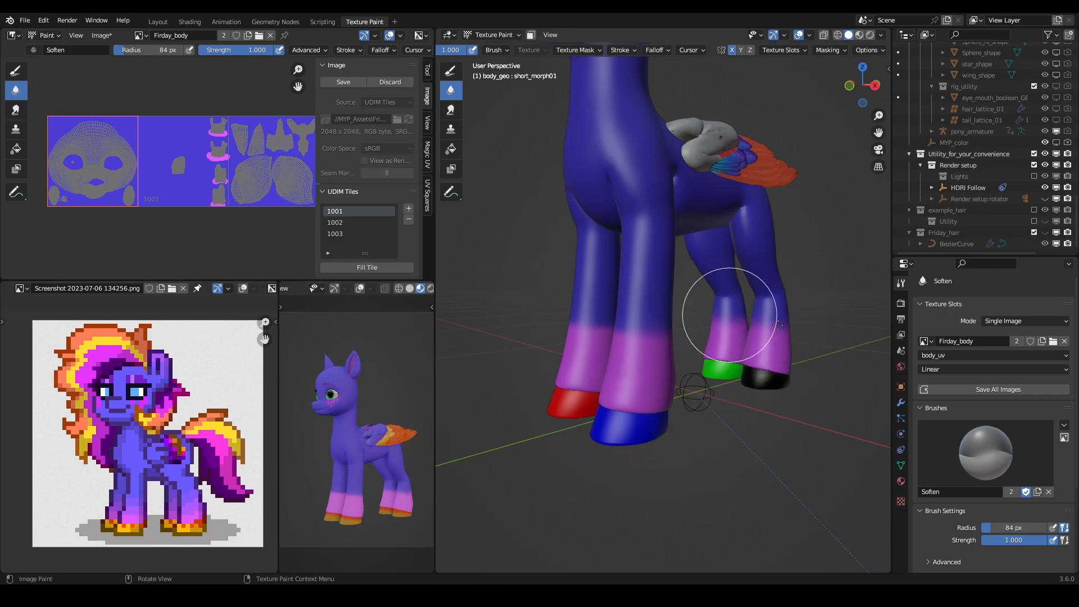
middle_click_drag(821, 327, 686, 325)
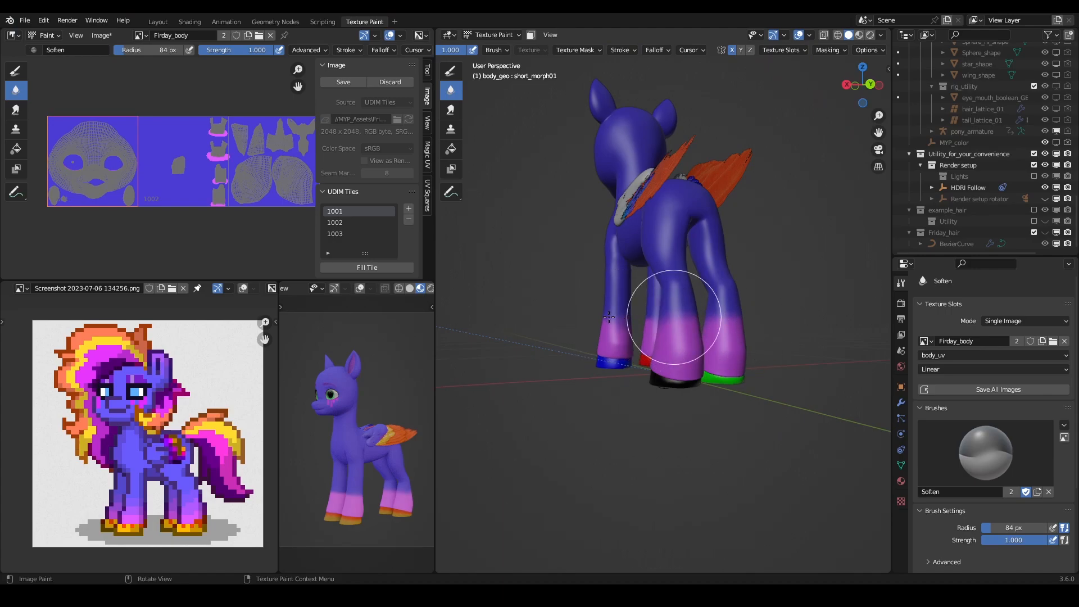
middle_click_drag(783, 293, 669, 306)
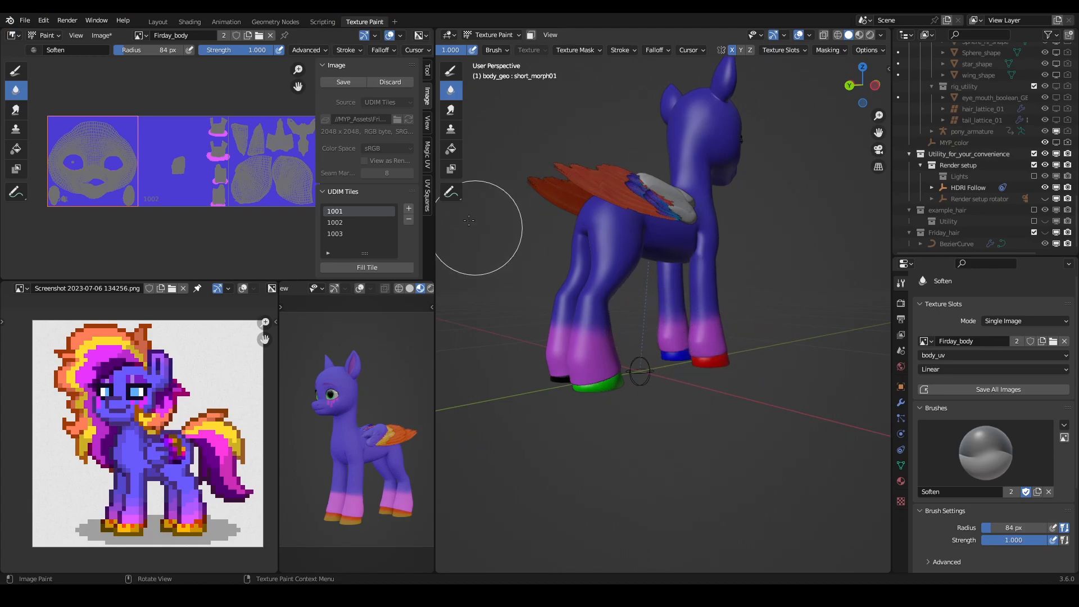
scroll(229, 172, "up", 6)
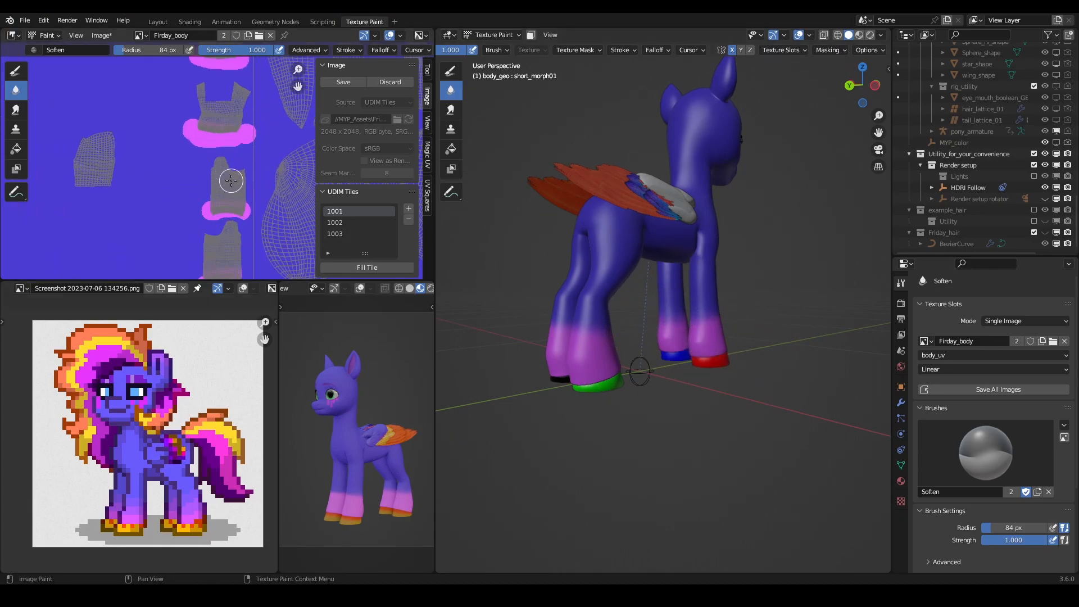
scroll(232, 189, "up", 6)
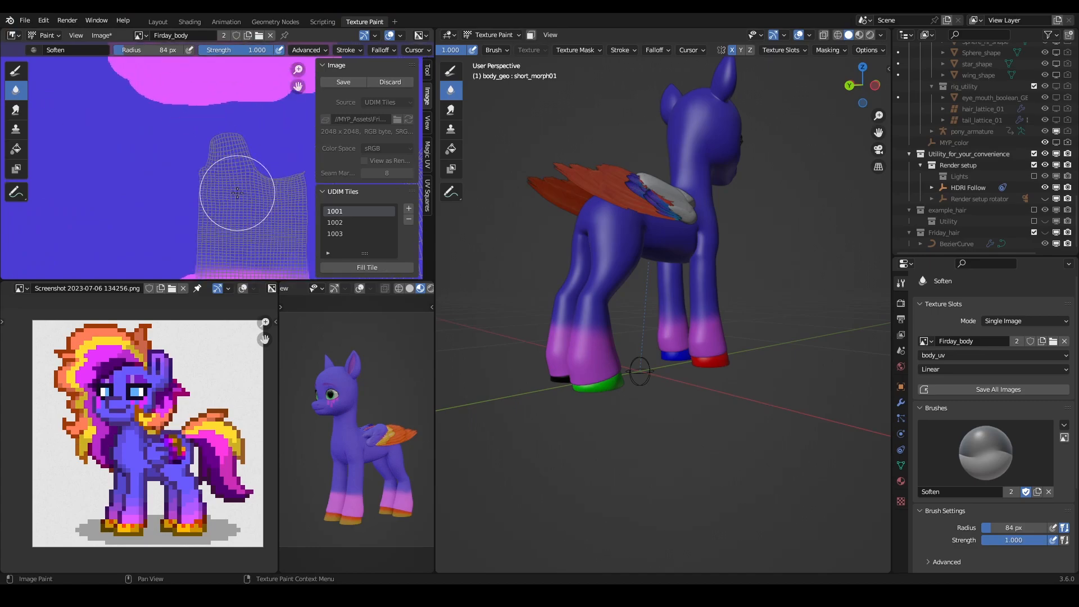
scroll(237, 193, "down", 4)
middle_click_drag(542, 362, 621, 316)
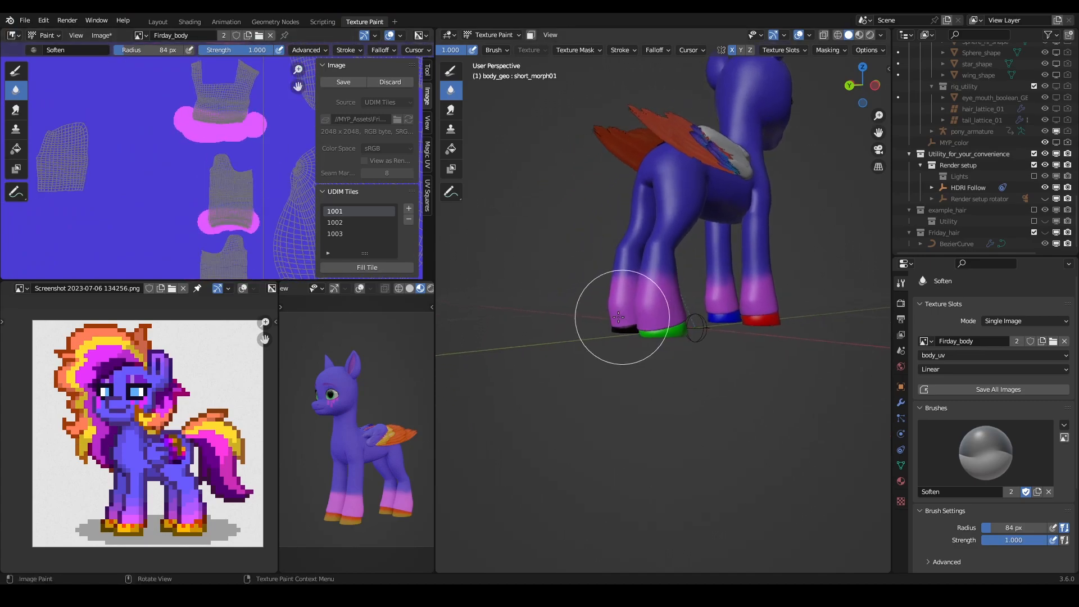
middle_click_drag(726, 269, 616, 313)
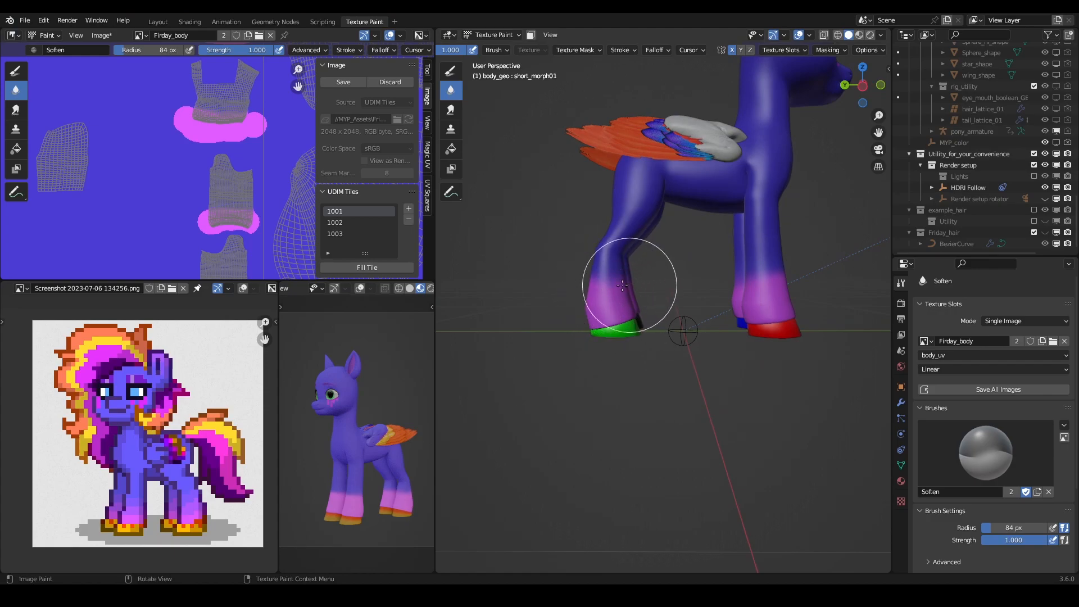
middle_click_drag(701, 251, 723, 283)
scroll(578, 283, "down", 4)
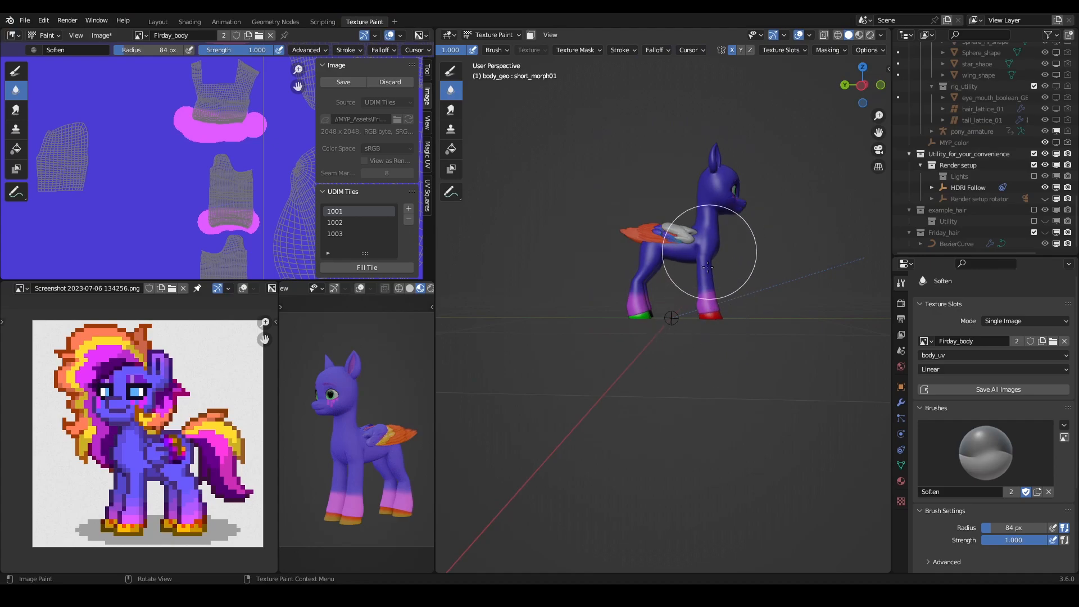
scroll(693, 314, "up", 4)
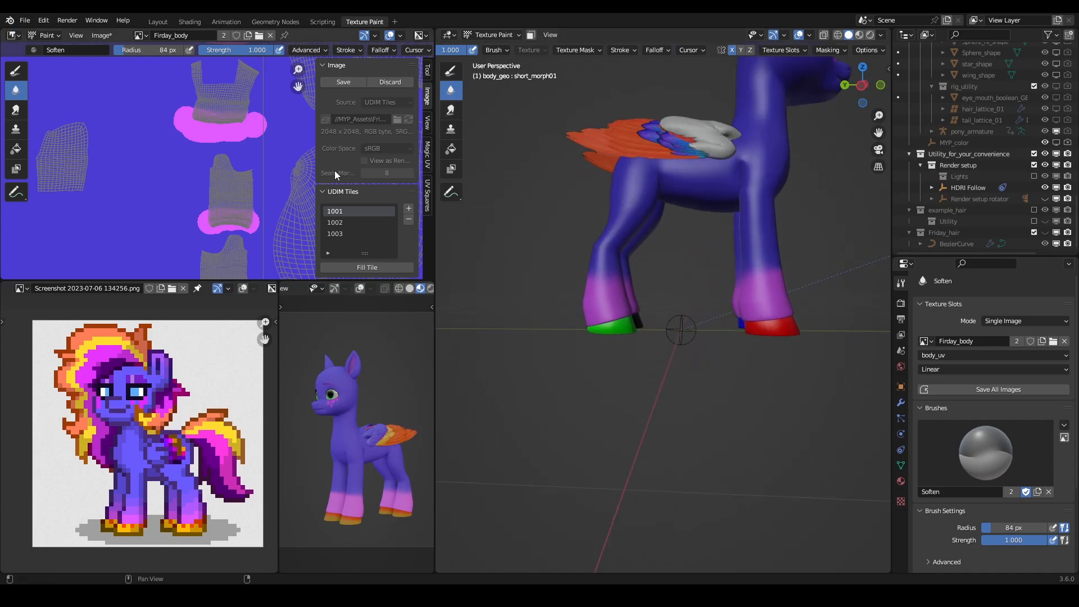
- Enlarge the Soften brush radius to 231 px and soften the magenta-to-blue transition on the third leg island from the top
key("f")
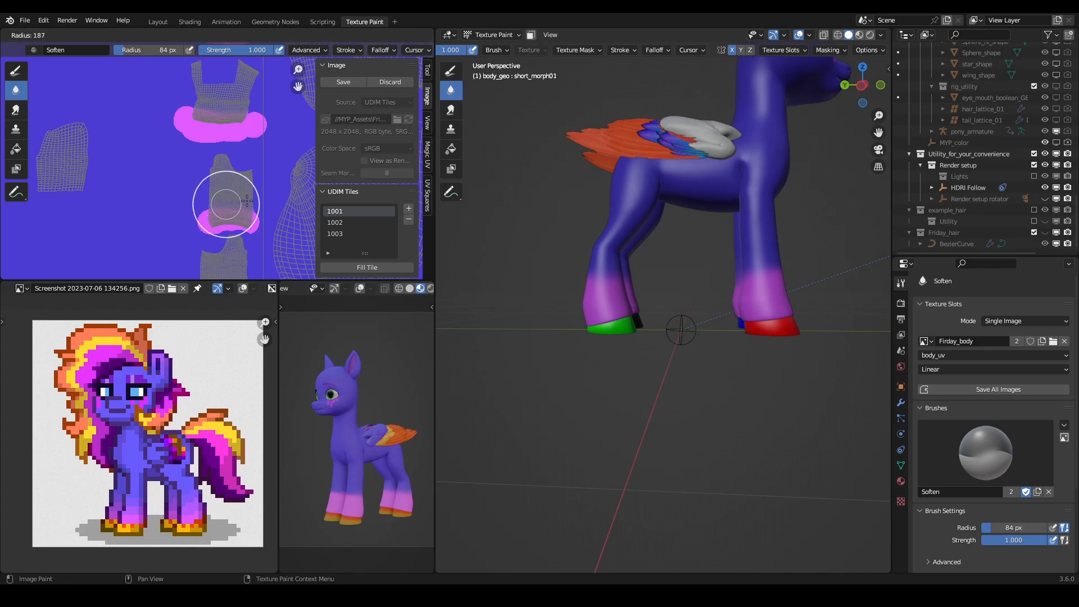
left_click(266, 205)
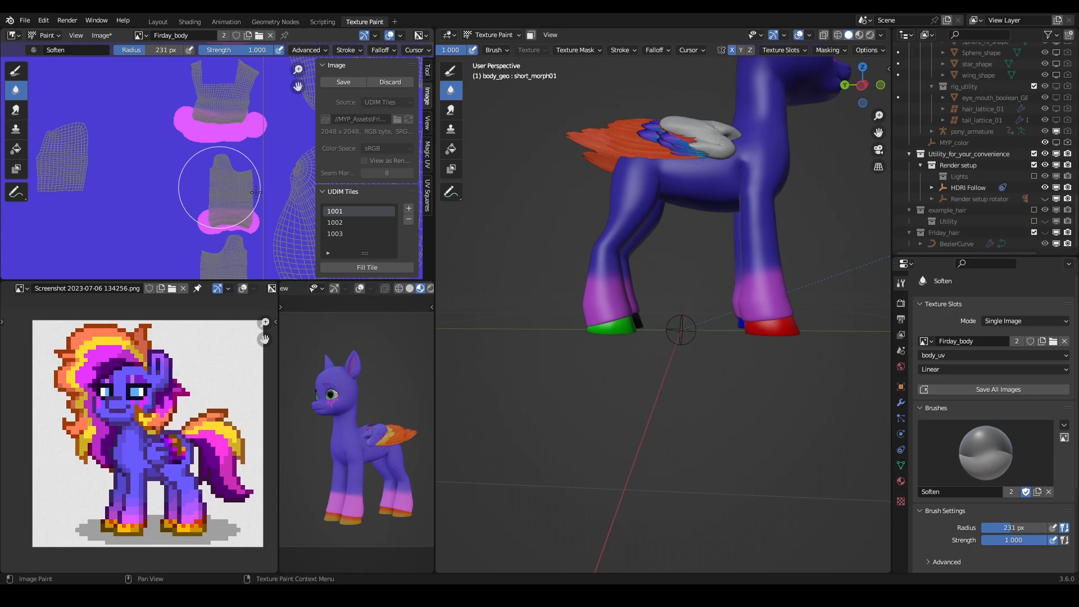
left_click(226, 185)
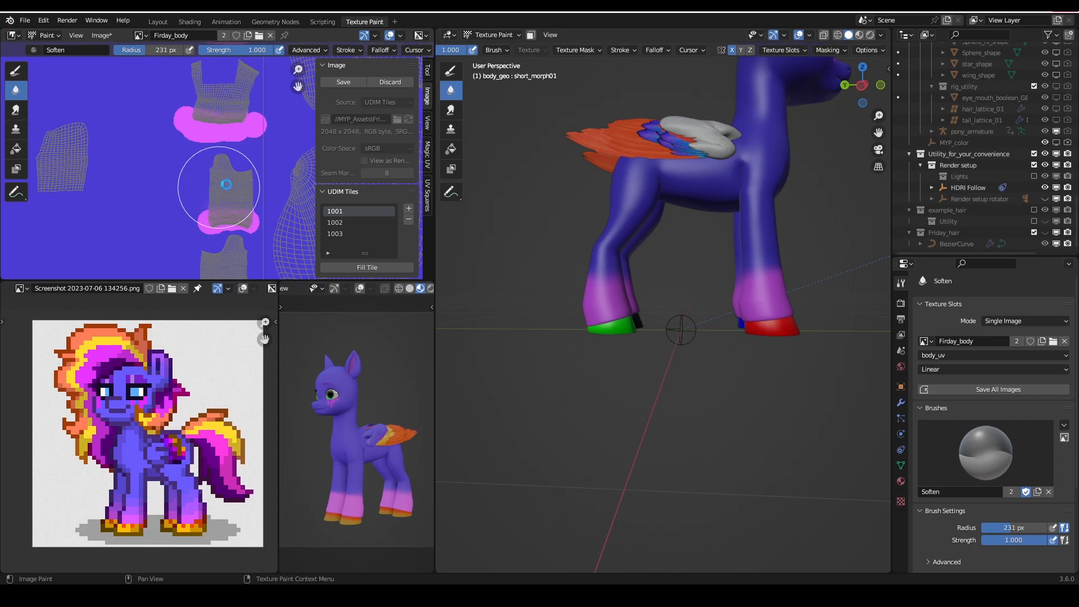
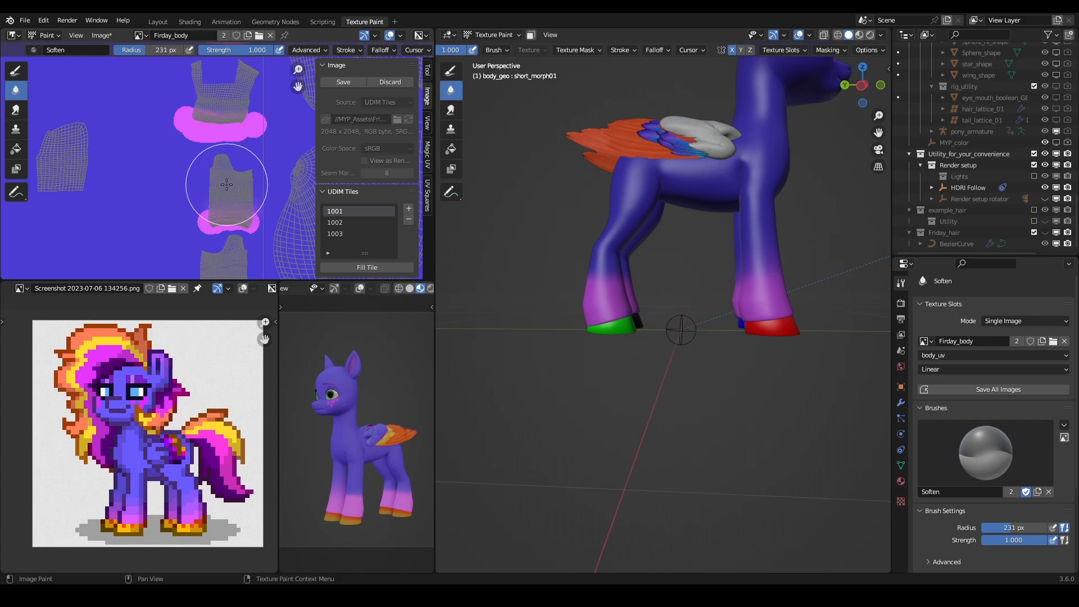
- Turn off X-ray display in the 3D viewport
mouse_move(722, 289)
middle_mouse_down()
mouse_move(665, 272)
mouse_move(765, 291)
mouse_move(485, 285)
middle_mouse_up()
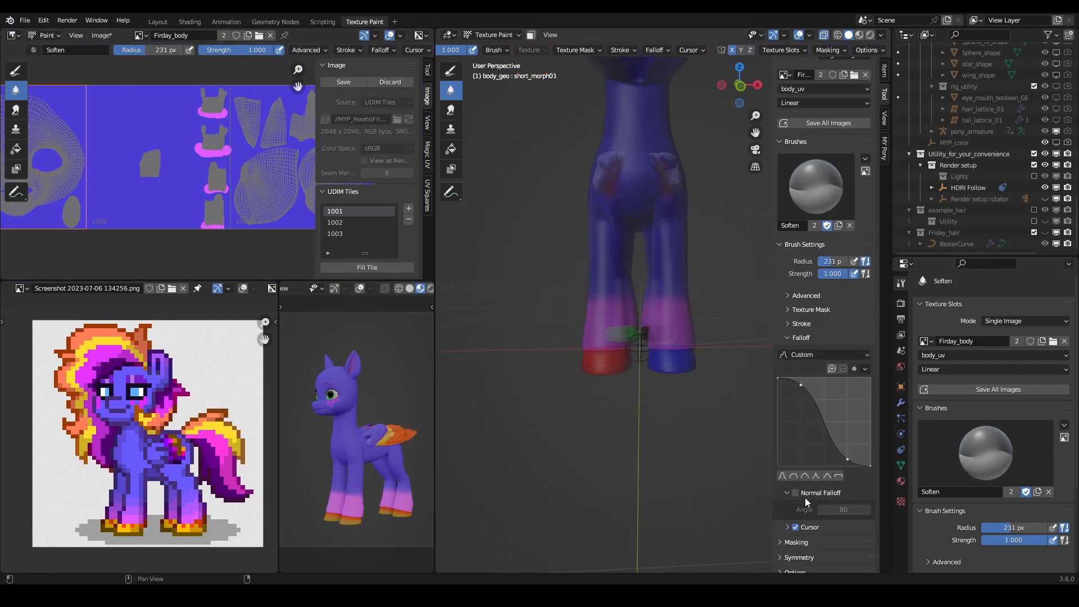
left_click(824, 35)
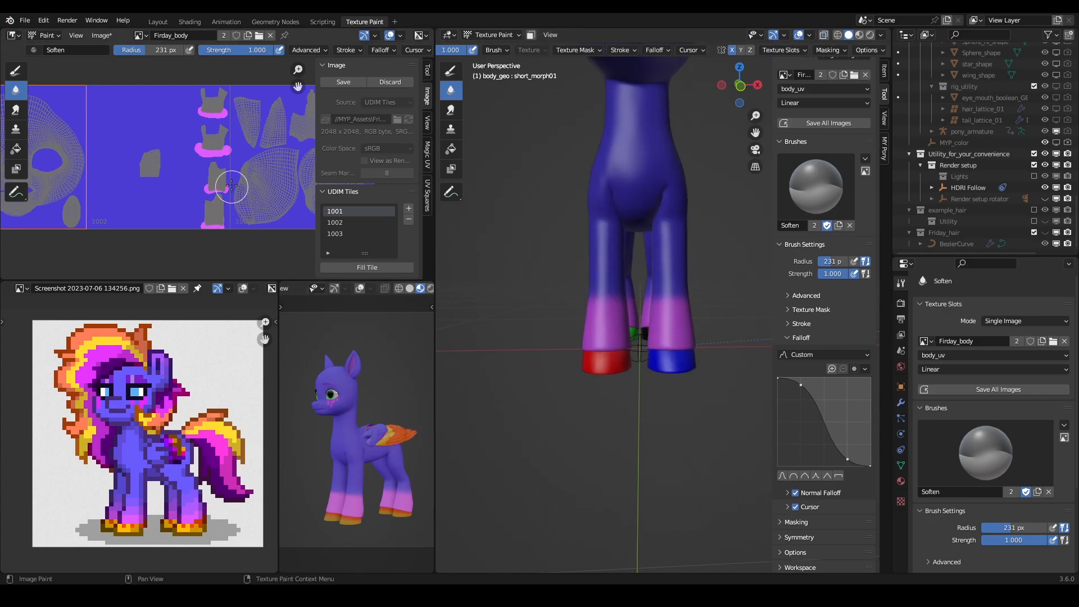
- With a 57 px Draw brush, extend the pink past both sides of the lowest leg UV island's hoof end
scroll(239, 235, "up", 5)
middle_click_drag(240, 235, 239, 169)
scroll(241, 162, "up", 3)
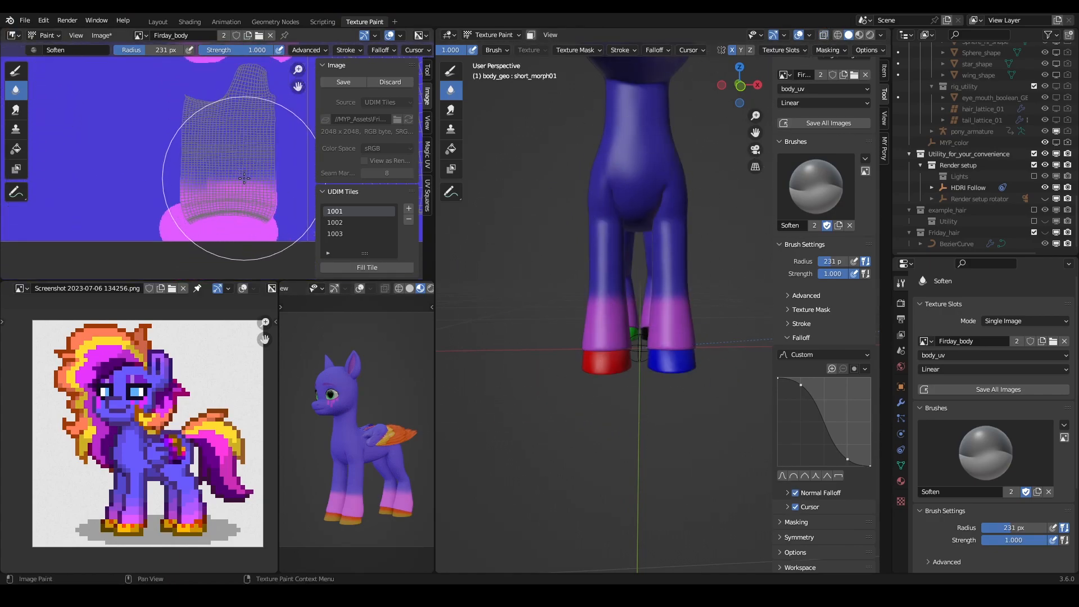
mouse_move(618, 288)
middle_mouse_down()
mouse_move(638, 337)
mouse_move(650, 337)
mouse_move(570, 316)
middle_mouse_up()
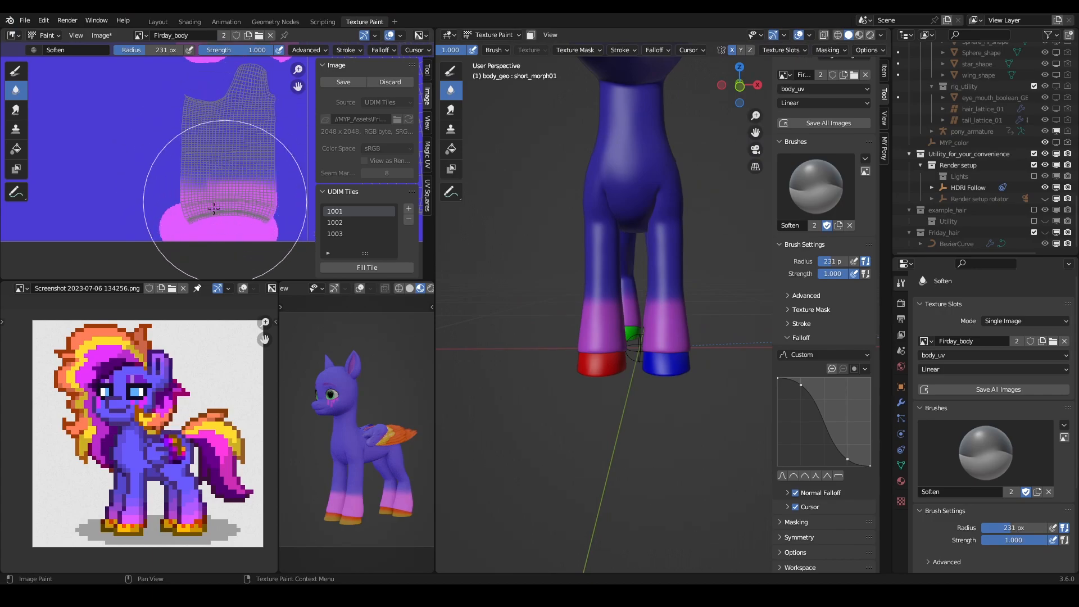
left_click(17, 72)
key("f")
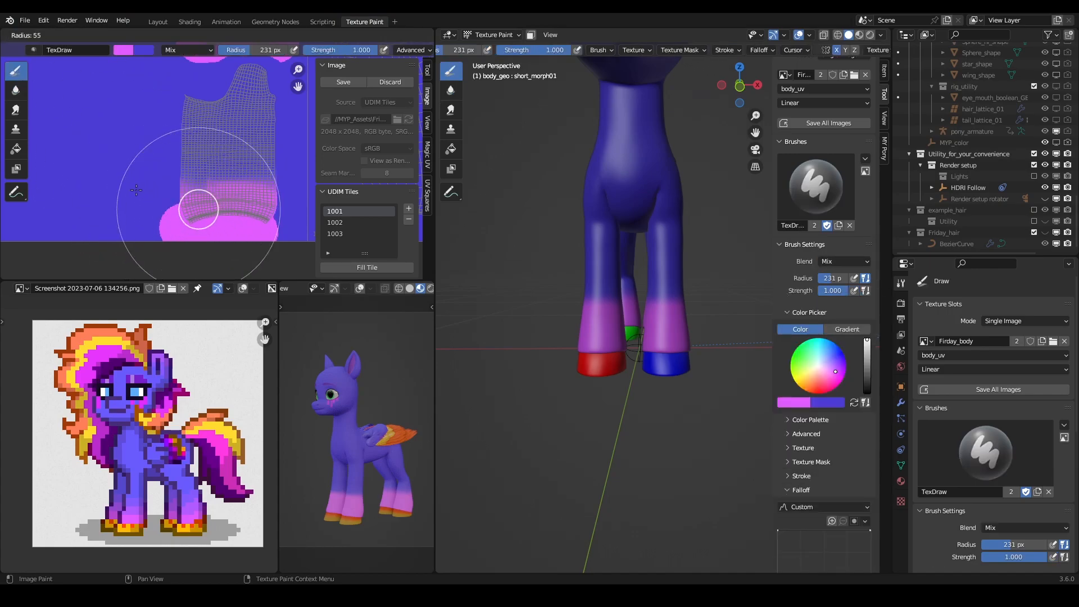
left_click(205, 210)
left_click_drag(173, 210, 167, 199)
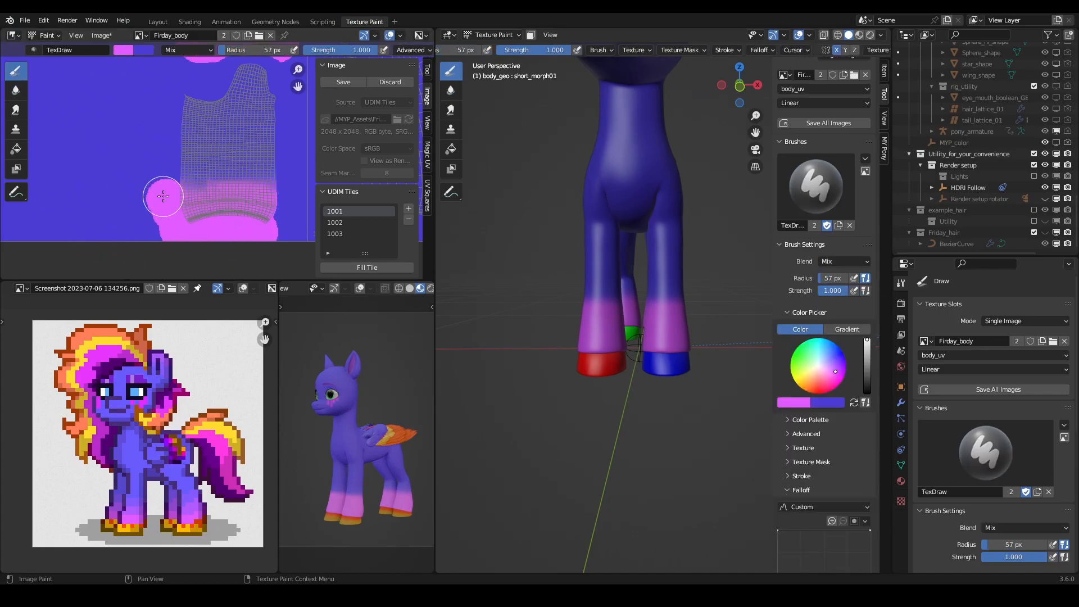
left_click_drag(286, 223, 293, 199)
- Extend the pink beyond both lower corners of the second-lowest leg UV island
mouse_move(270, 122)
middle_mouse_down()
mouse_move(261, 236)
mouse_move(239, 258)
middle_mouse_up()
left_click_drag(170, 179, 153, 160)
left_click_drag(249, 173, 265, 158)
- Extend the pink band upward around both sides of the third leg UV island from the bottom
middle_click_drag(232, 163, 228, 278)
middle_click_drag(137, 109, 143, 167)
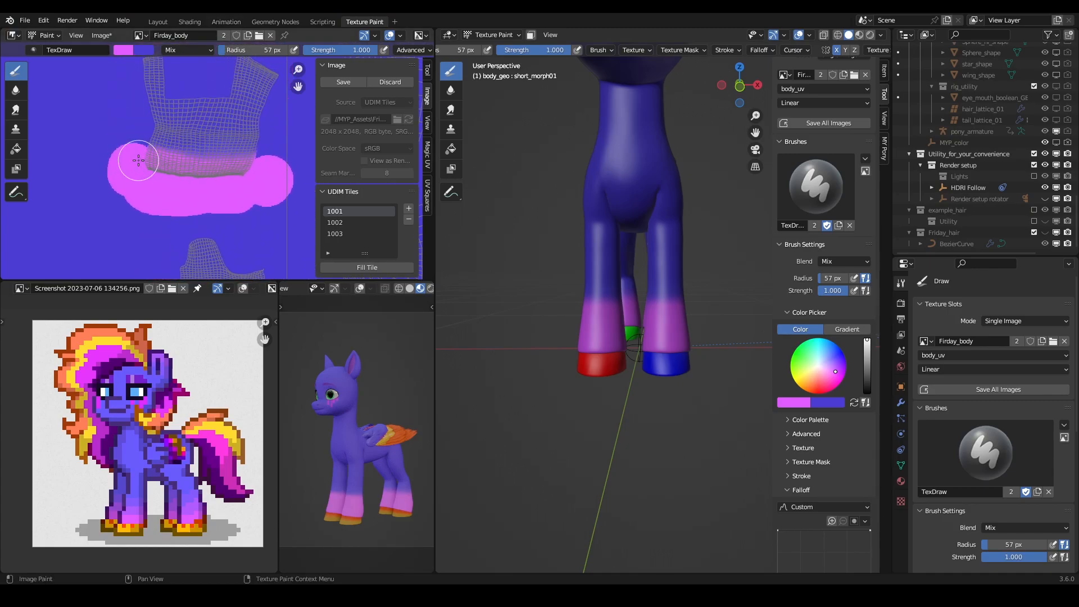
left_click_drag(139, 159, 137, 139)
scroll(148, 168, "down", 4)
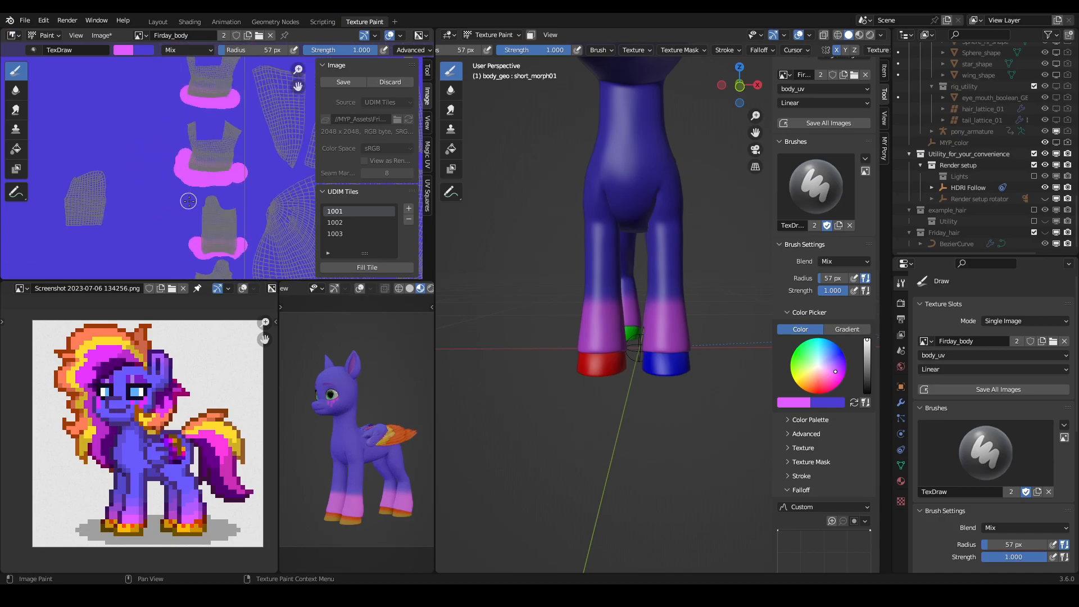
scroll(195, 155, "up", 4)
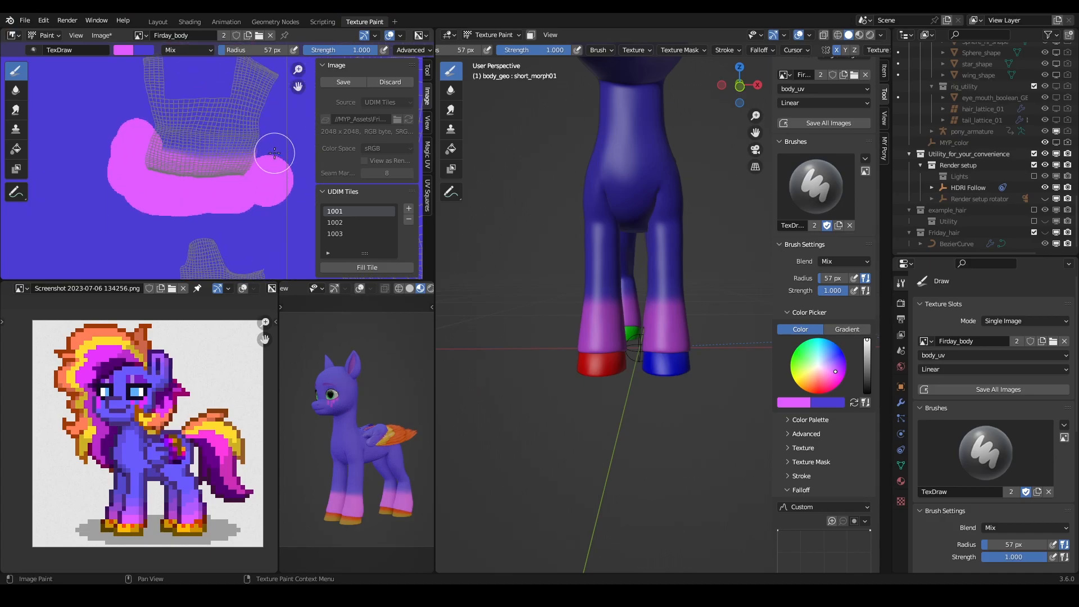
middle_click_drag(286, 133, 264, 172)
left_click_drag(260, 183, 244, 202)
- Extend the pink upward at both sides of the uppermost leg UV island's hoof end
middle_click_drag(257, 103, 249, 240)
left_click_drag(225, 170, 229, 150)
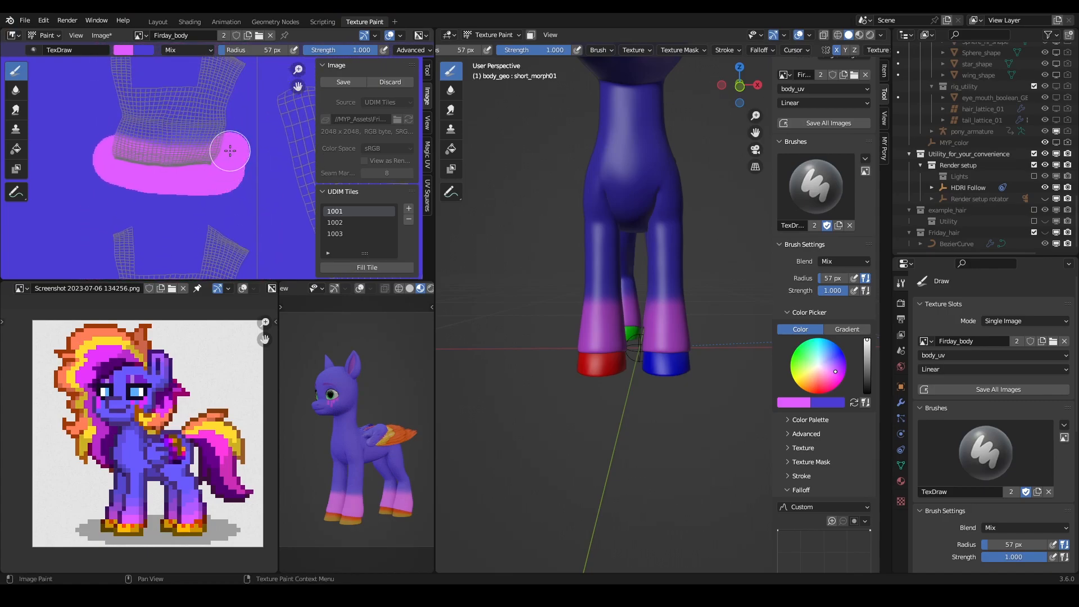
left_click_drag(100, 147, 99, 135)
- Blur the pink edges on the leg UV islands into the blue coat with a 257 px Soften brush
scroll(120, 149, "down", 3)
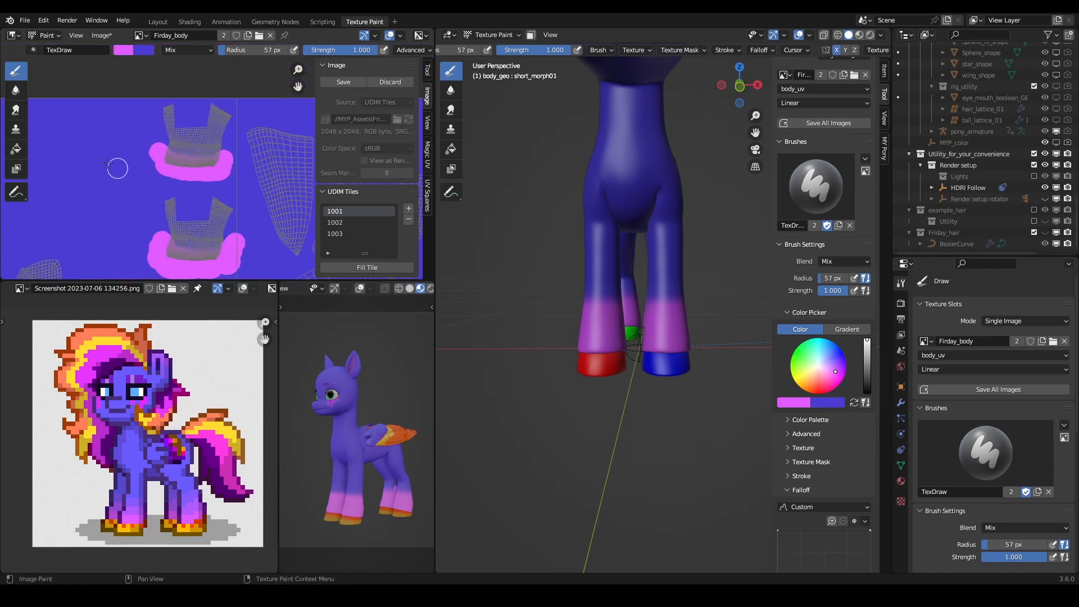
left_click(15, 89)
key("f")
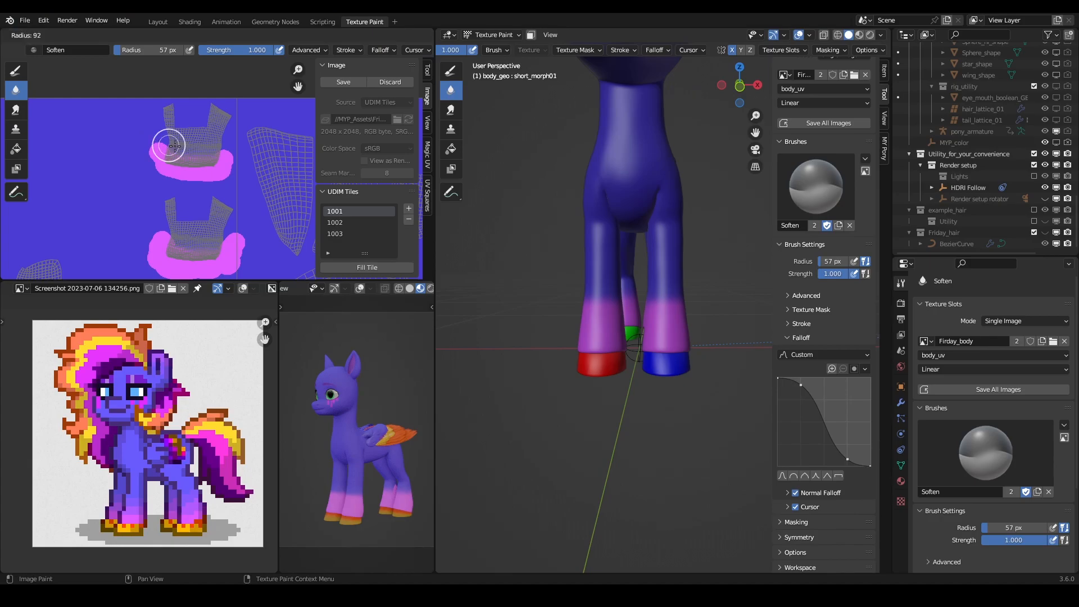
left_click(204, 147)
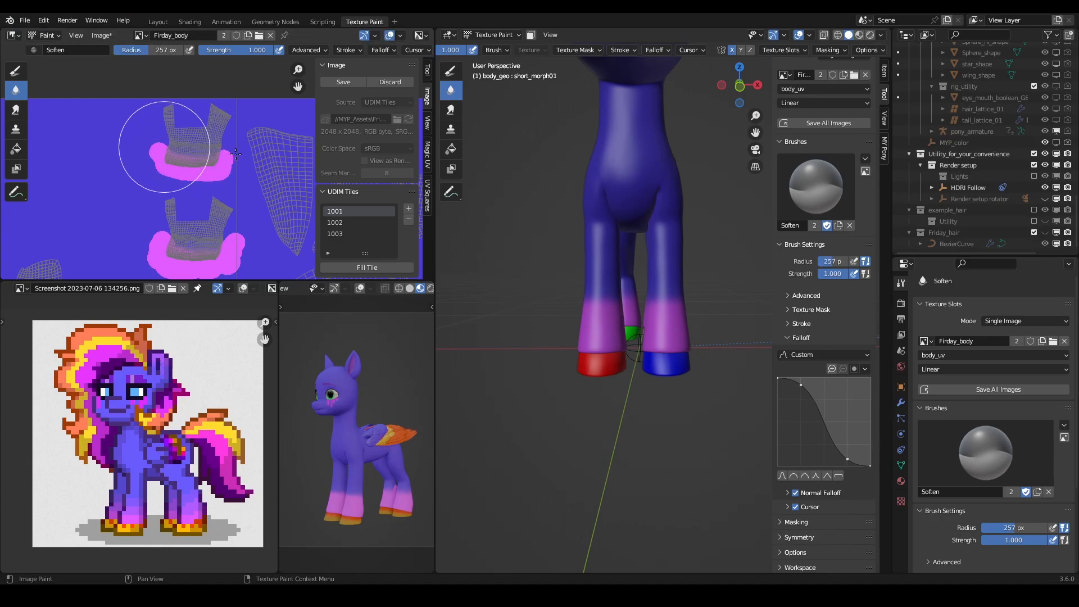
left_click(164, 147)
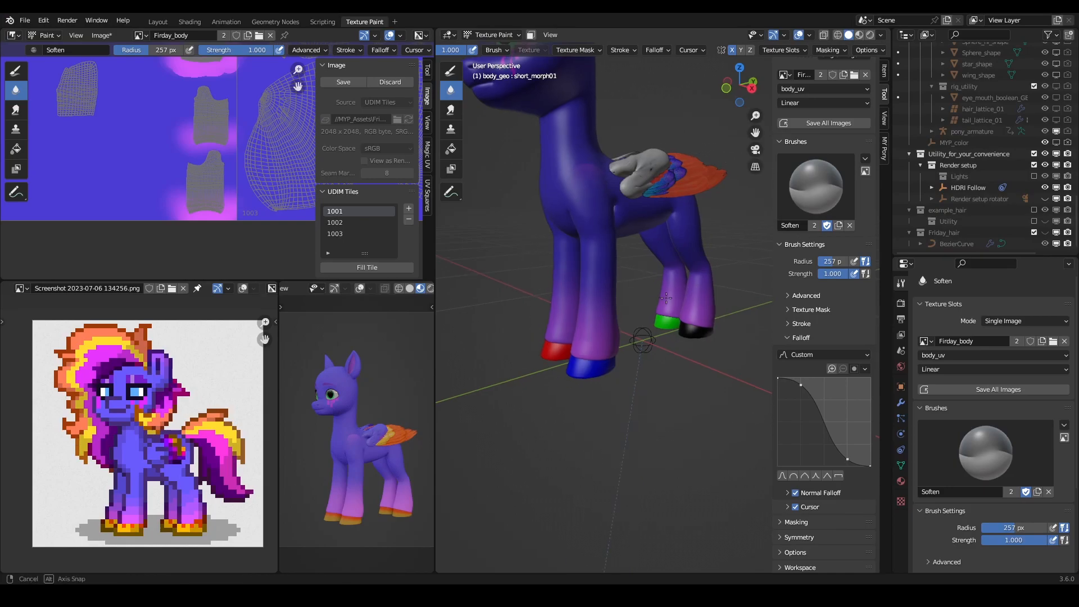
- Cover the pink bleed at the tip of the lowest leg UV island with coat blue using a 40 px Draw brush
middle_click_drag(630, 281, 621, 291)
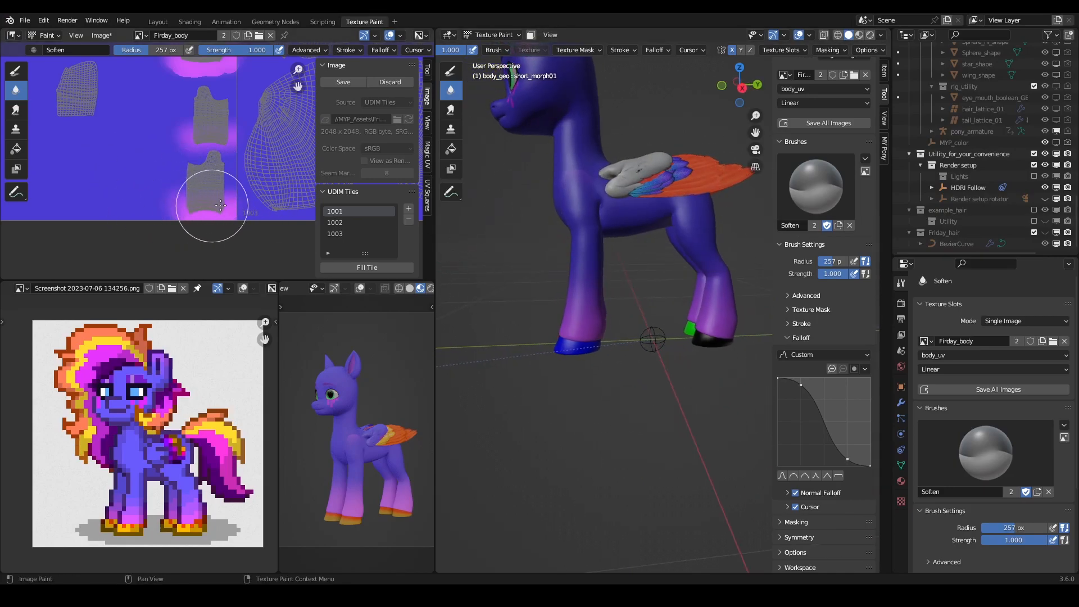
middle_click_drag(545, 286, 865, 243)
scroll(248, 196, "up", 5)
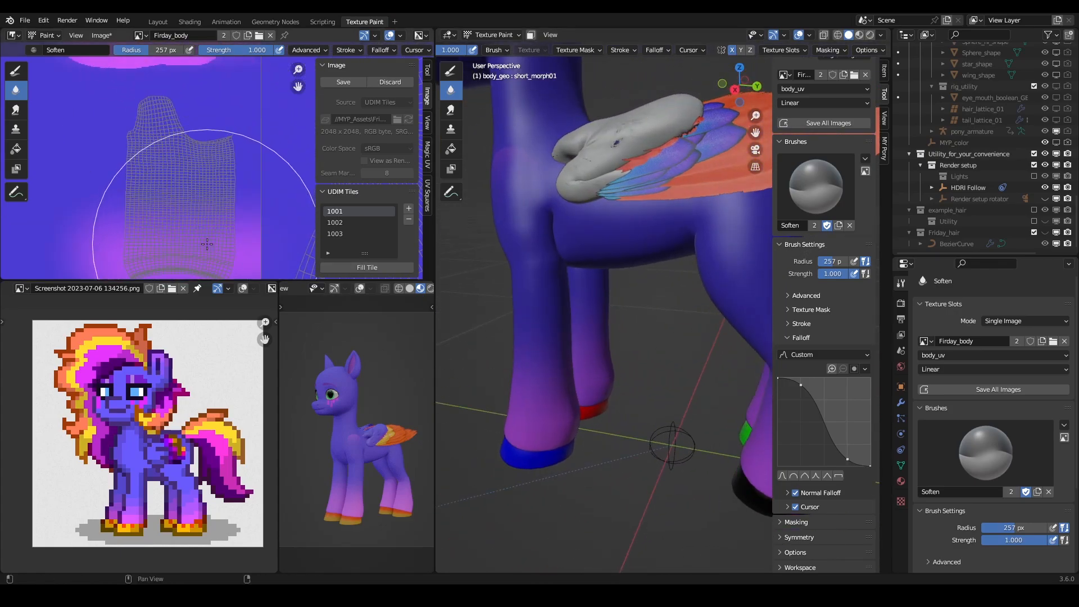
middle_click_drag(170, 206, 171, 176)
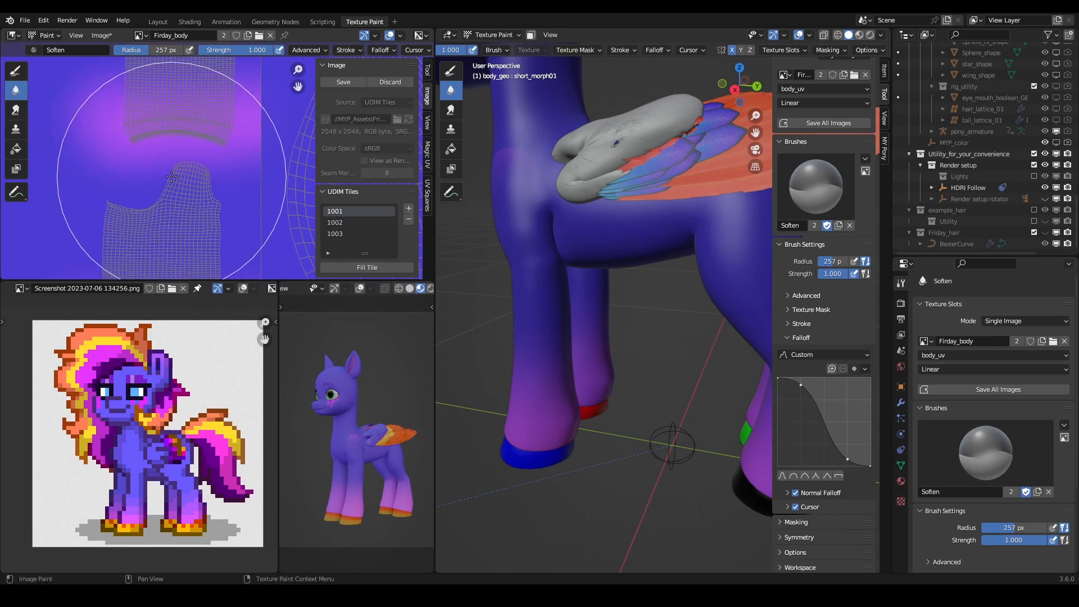
left_click(16, 70)
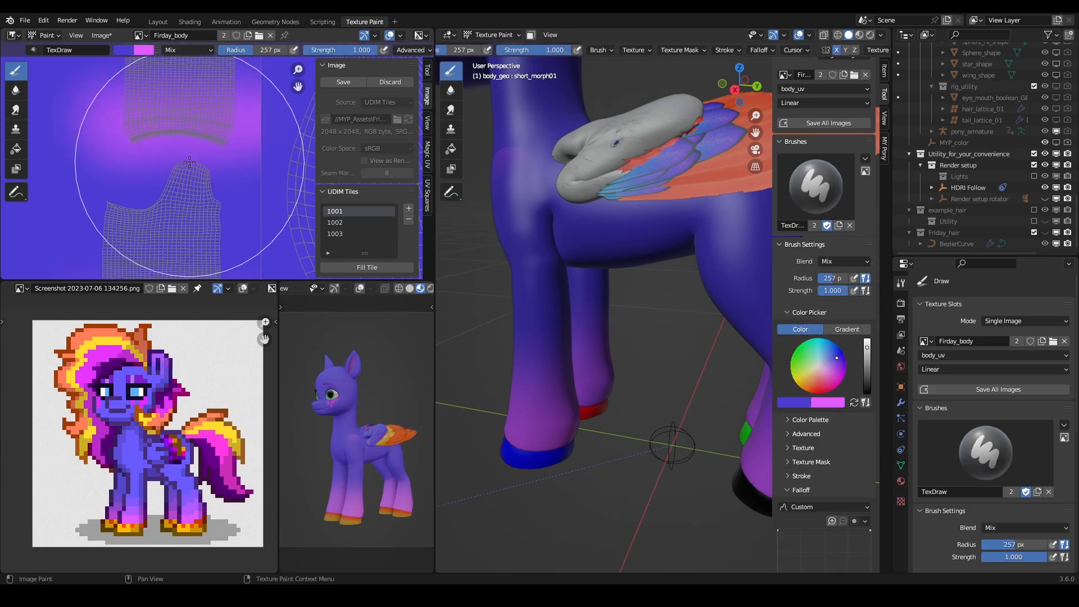
key("f")
left_click(209, 162)
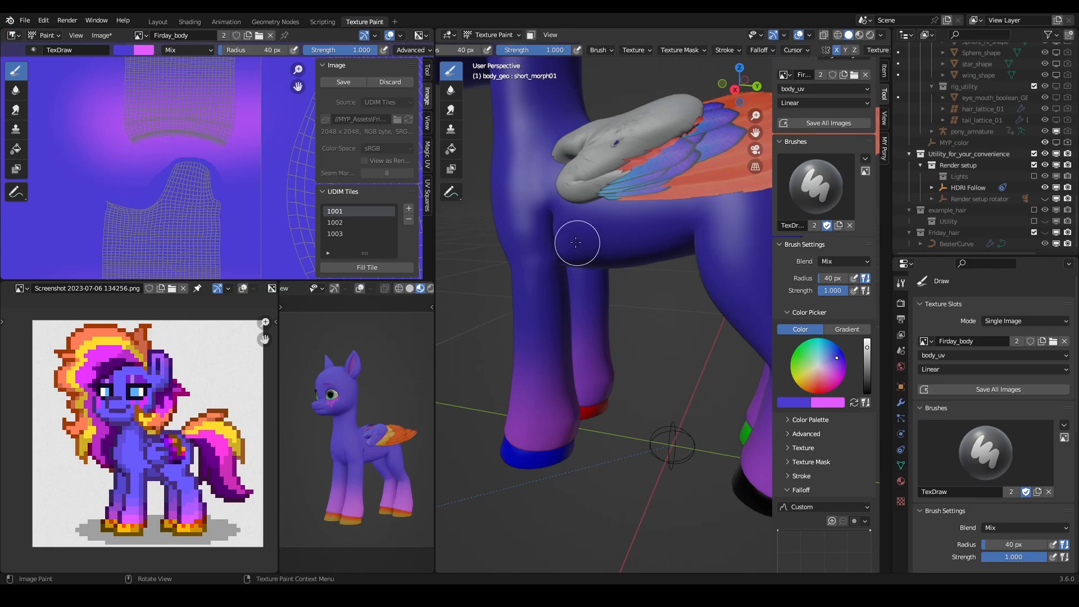
- Examine the leg gradients, eye markings and overall body paint on the 3D pony from several angles
middle_click_drag(578, 241, 487, 184)
scroll(465, 203, "down", 4)
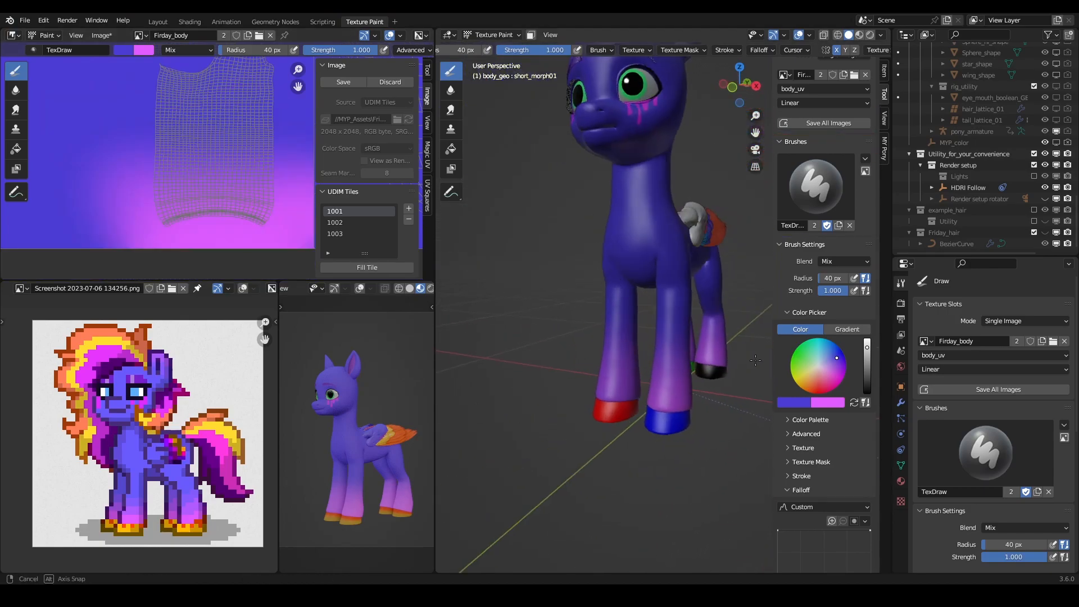
scroll(663, 349, "down", 3)
mouse_move(662, 349)
middle_mouse_down()
mouse_move(462, 345)
mouse_move(602, 345)
middle_mouse_up()
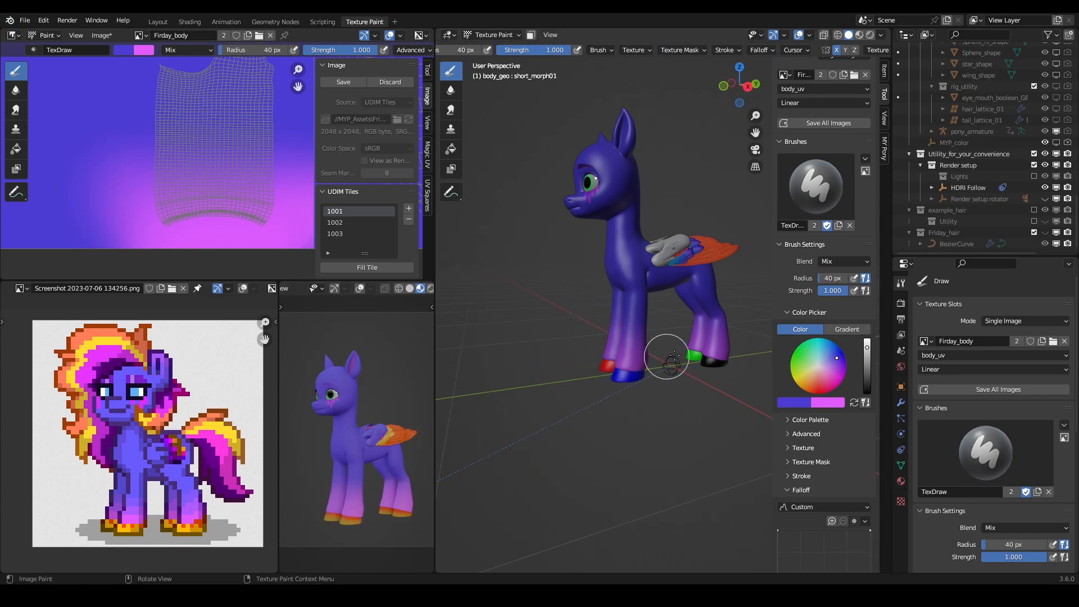
scroll(669, 358, "up", 2)
scroll(350, 533, "up", 3)
scroll(364, 509, "down", 2)
middle_click_drag(537, 431, 670, 318)
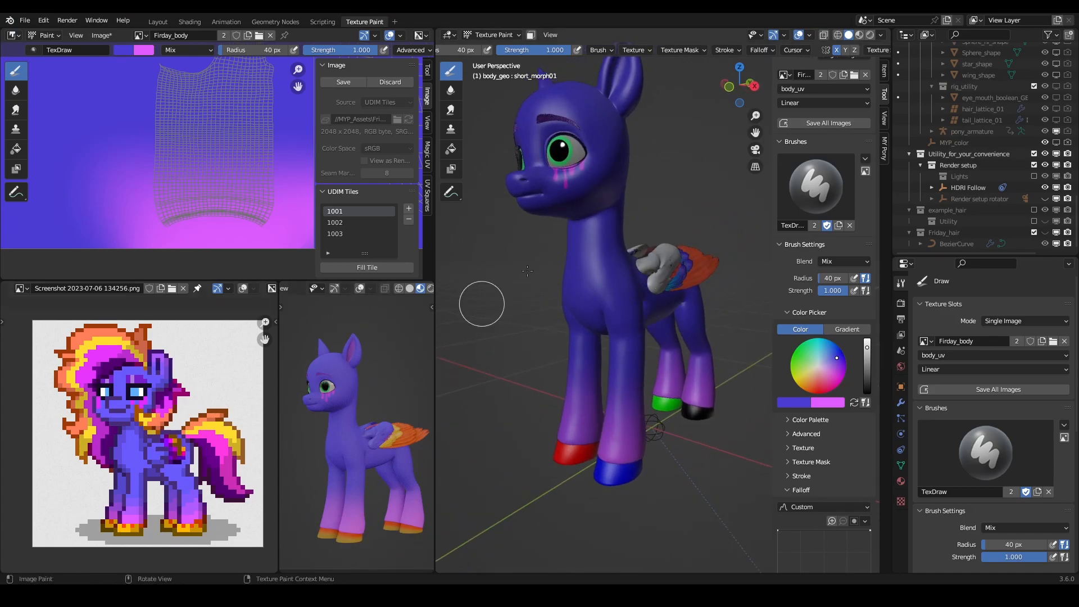
scroll(610, 264, "up", 6)
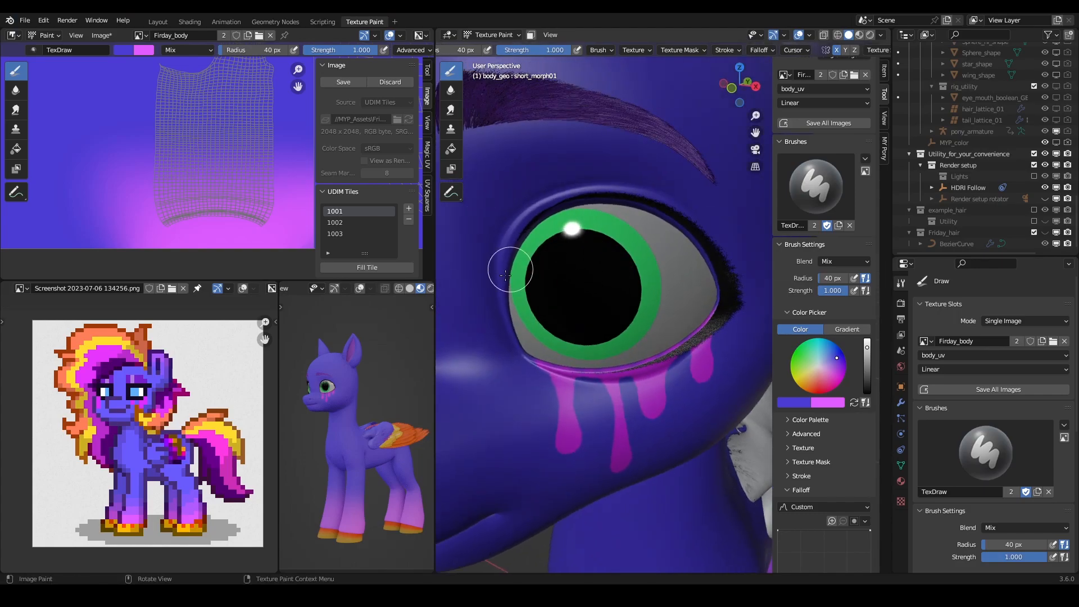
scroll(578, 202, "down", 6)
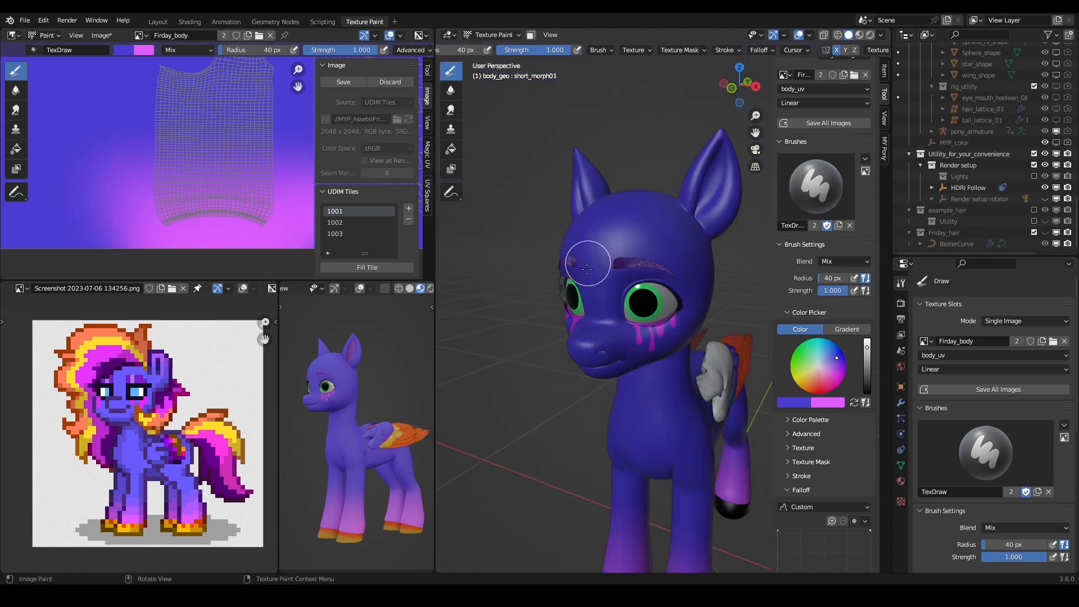
middle_click_drag(587, 263, 600, 254)
scroll(660, 269, "up", 2)
scroll(686, 250, "down", 3)
middle_click_drag(685, 250, 633, 224)
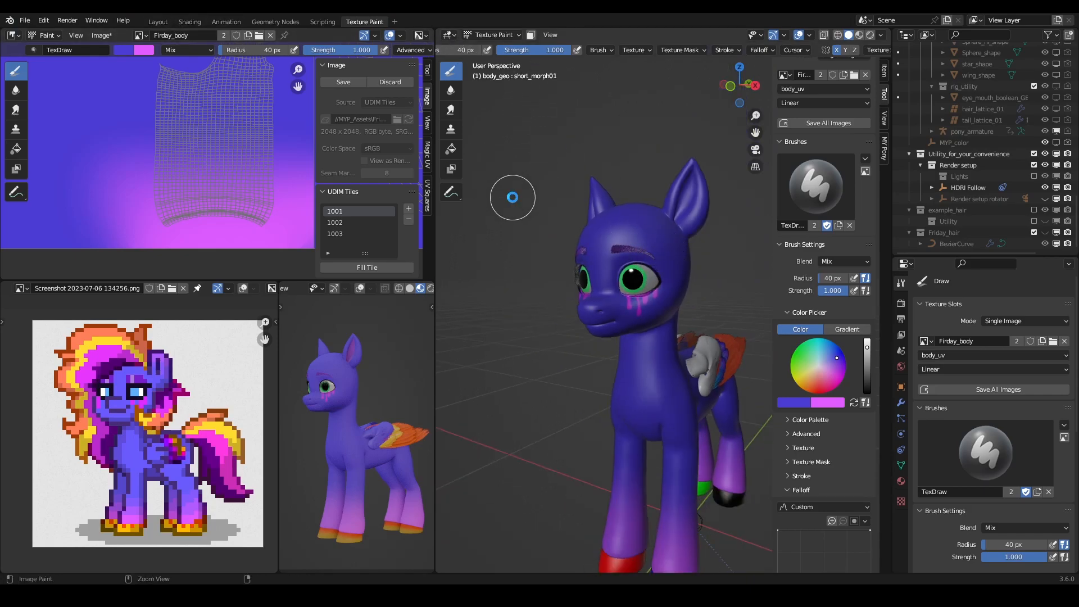
- Save the file and unhide the pony_rig collection inside the Pony collection in the Layout workspace
key("ctrl+s")
left_click(155, 23)
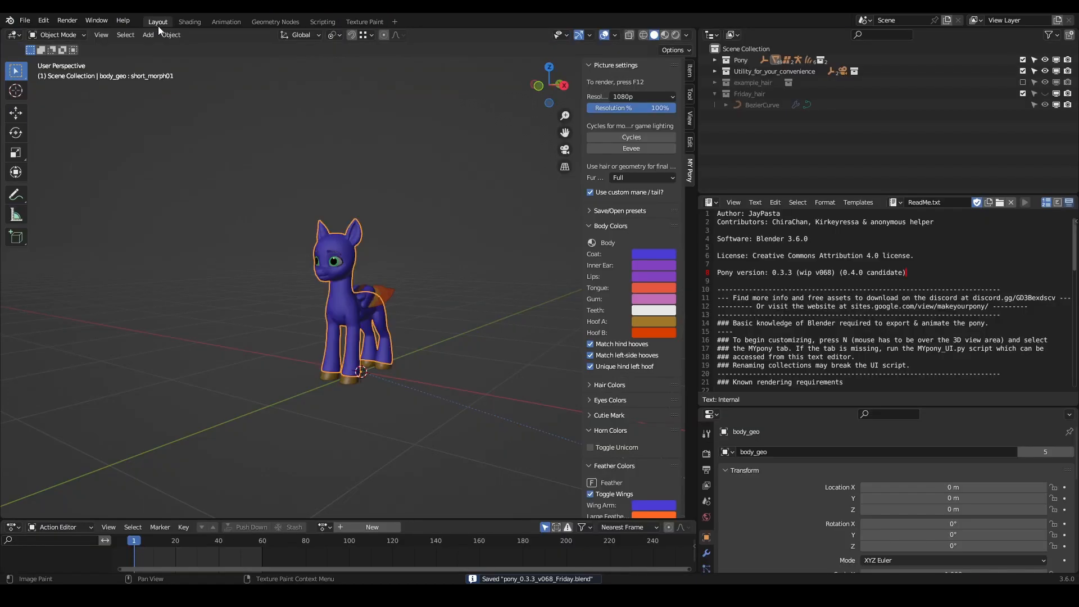
scroll(332, 270, "up", 5)
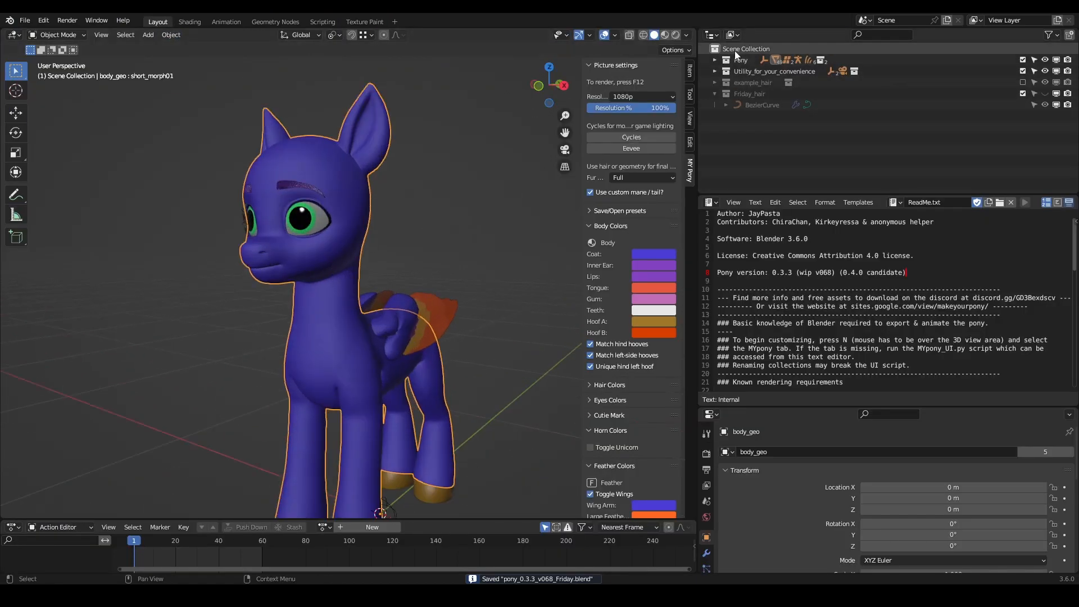
left_click(714, 60)
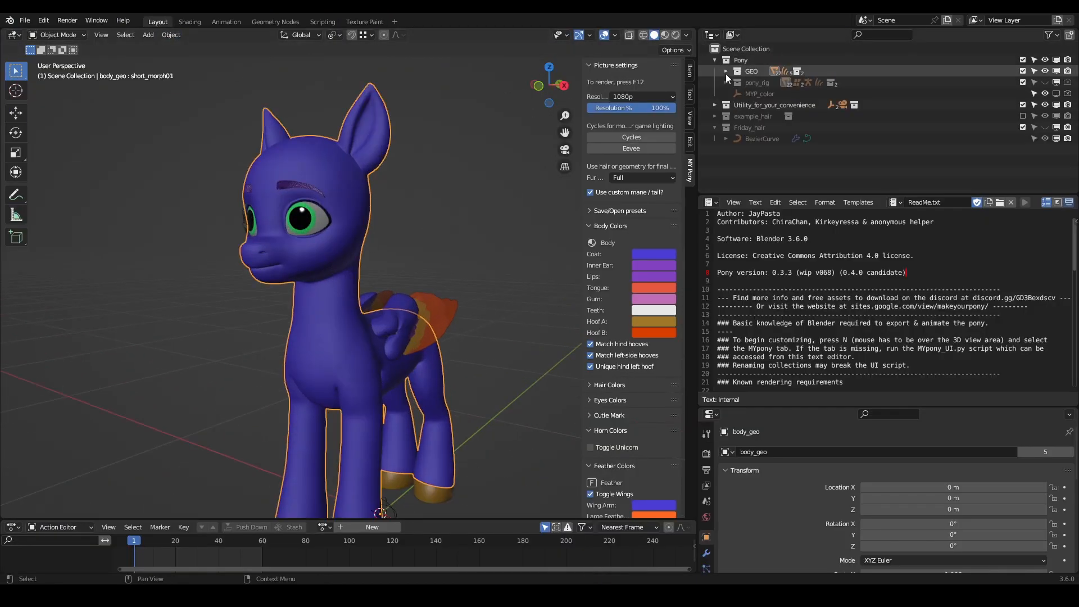
left_click(1045, 82)
- Put the pony armature in Pose Mode and enable the eyelid controls in the Face Toggle control's properties
left_click(491, 163)
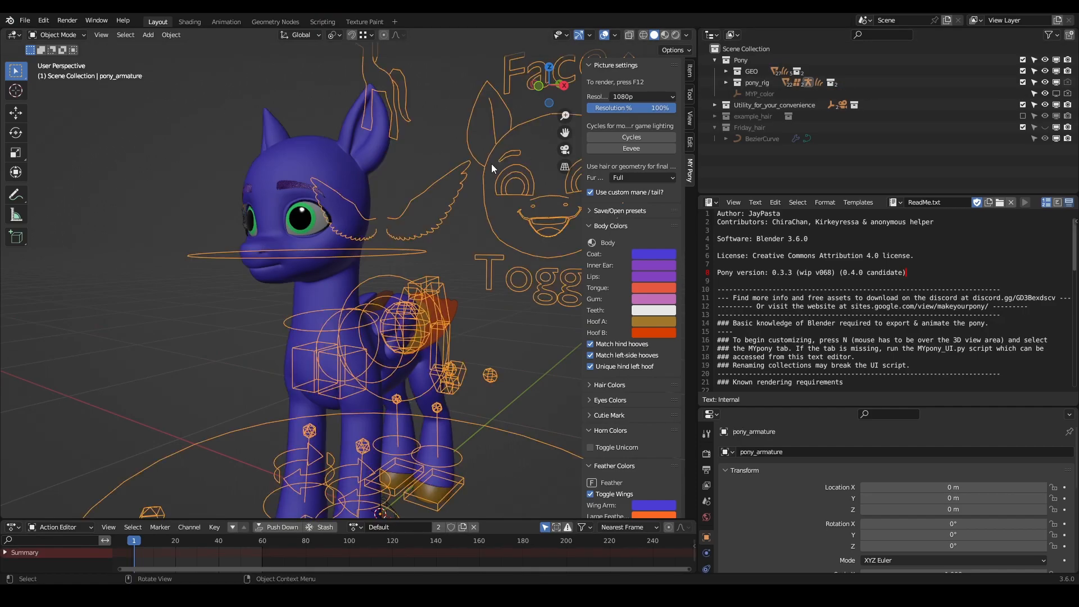
key("ctrl+Tab")
left_click(503, 175)
left_click(689, 71)
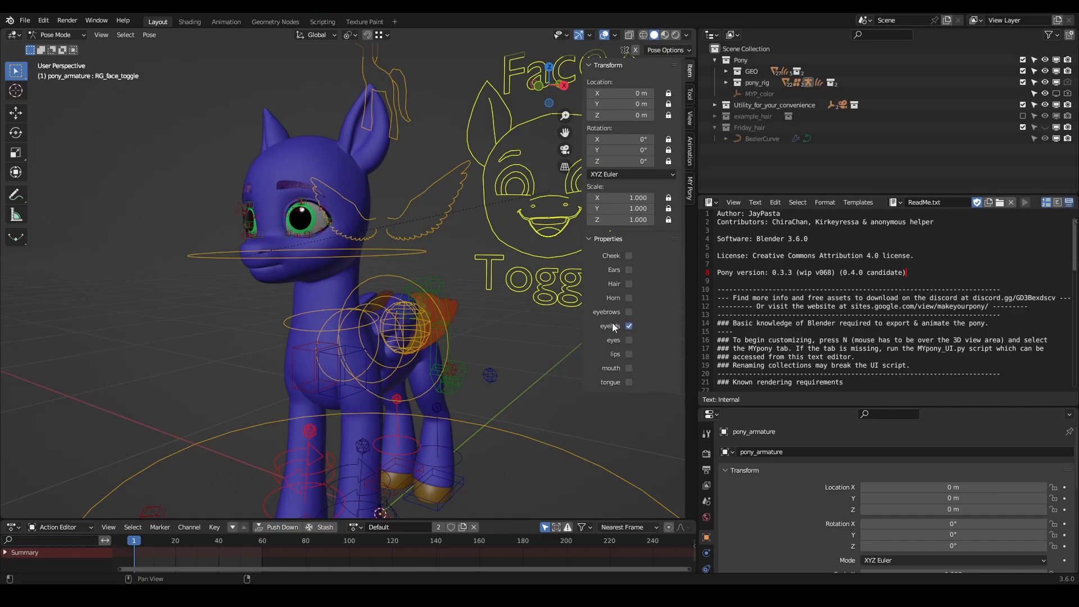
- Select the blink controls of both eyes and move them down about 0.07 m to close the eyelids
scroll(278, 184, "up", 3)
middle_click_drag(278, 184, 322, 211)
left_click(365, 211)
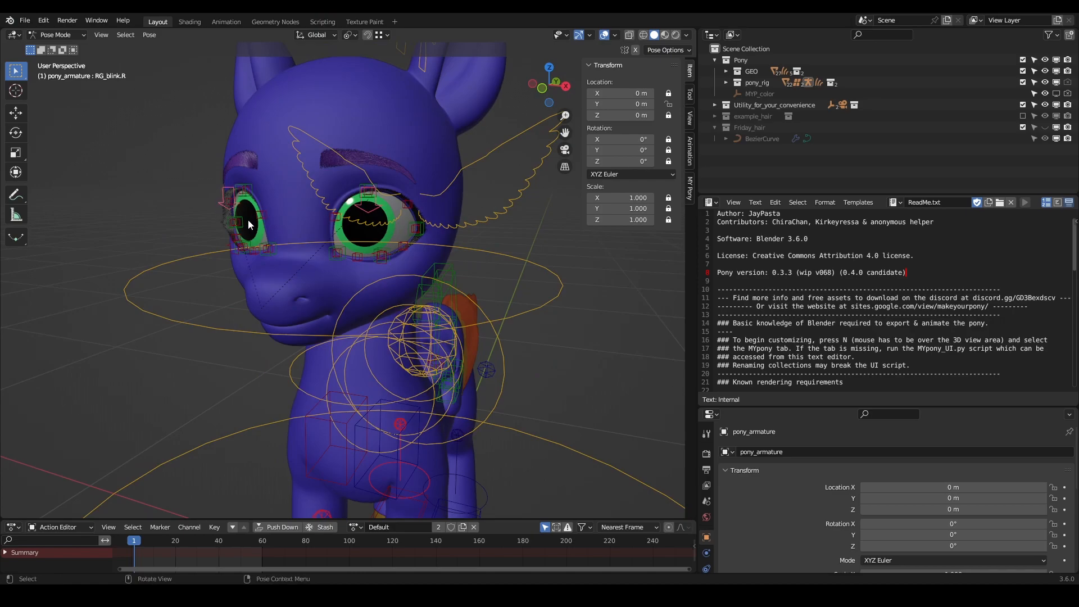
middle_click_drag(356, 210, 369, 198)
key("g")
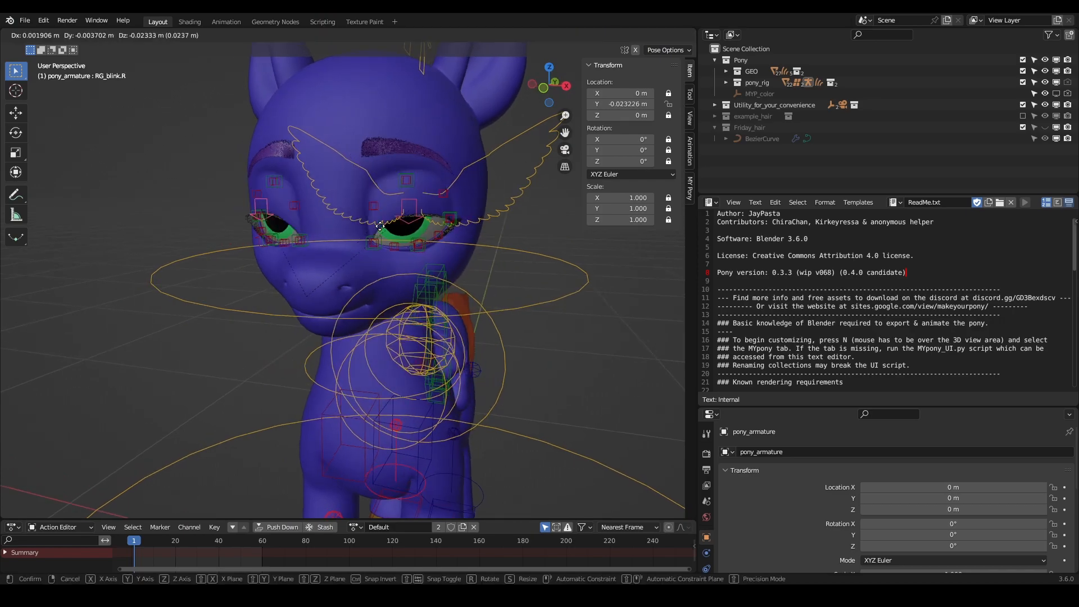
left_click(381, 242)
middle_click_drag(382, 242, 491, 288)
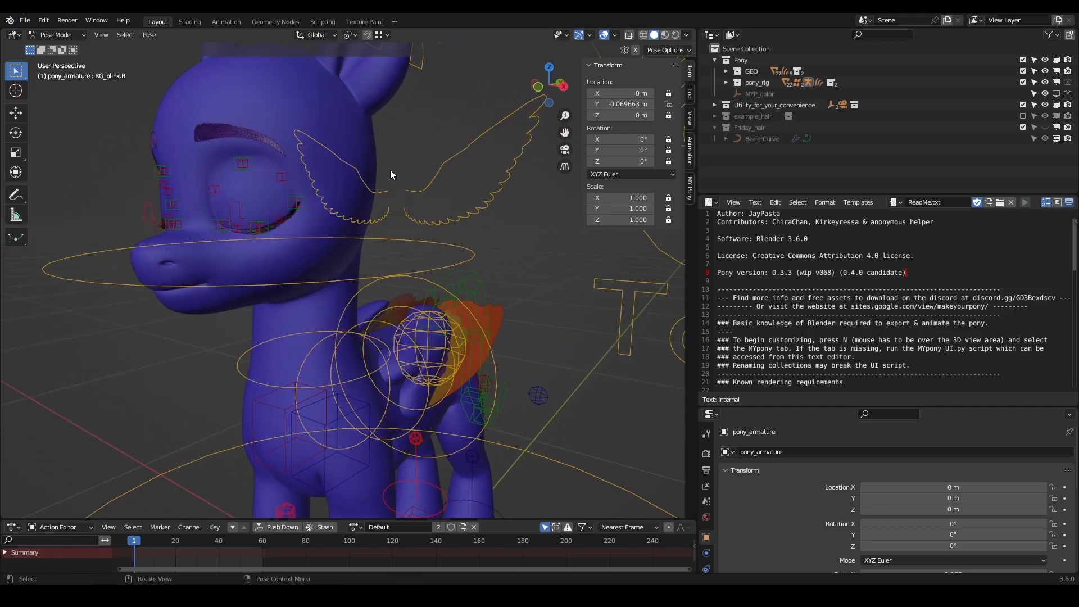
- Return the armature to Object Mode and select the pony's body mesh in the Texture Paint workspace
key("ctrl+Tab")
left_click(431, 106)
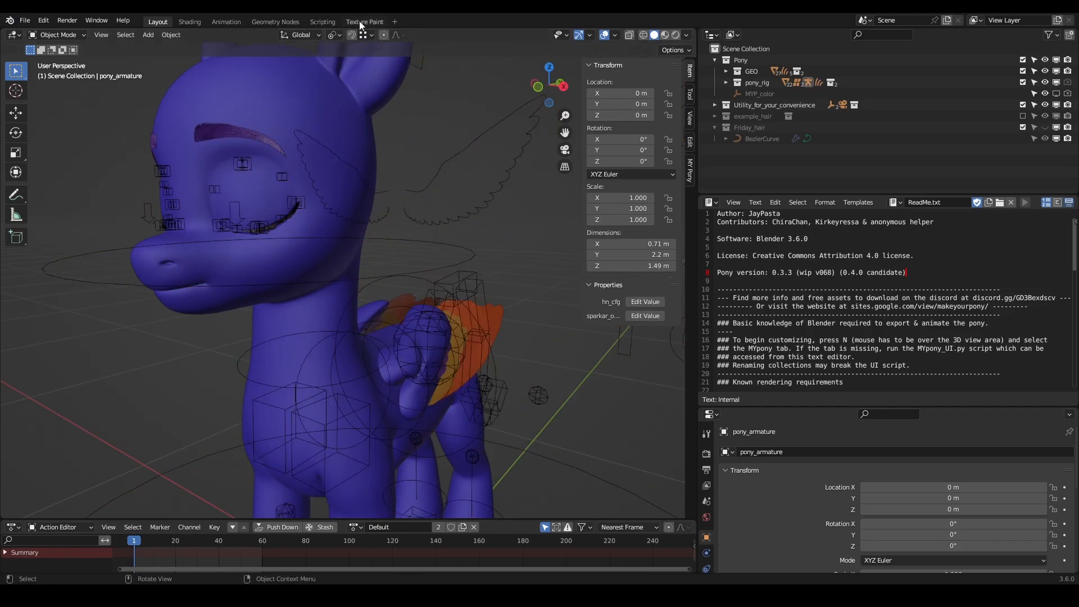
left_click(364, 22)
scroll(606, 252, "up", 5)
mouse_move(641, 269)
middle_mouse_down()
mouse_move(665, 267)
mouse_move(639, 282)
mouse_move(635, 261)
middle_mouse_up()
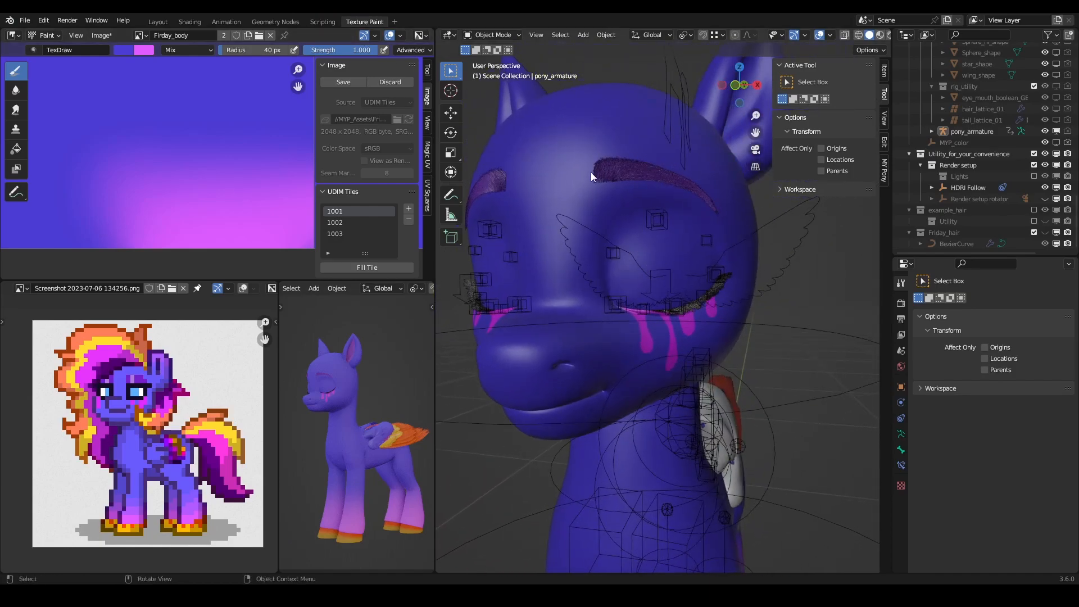
left_click(593, 138)
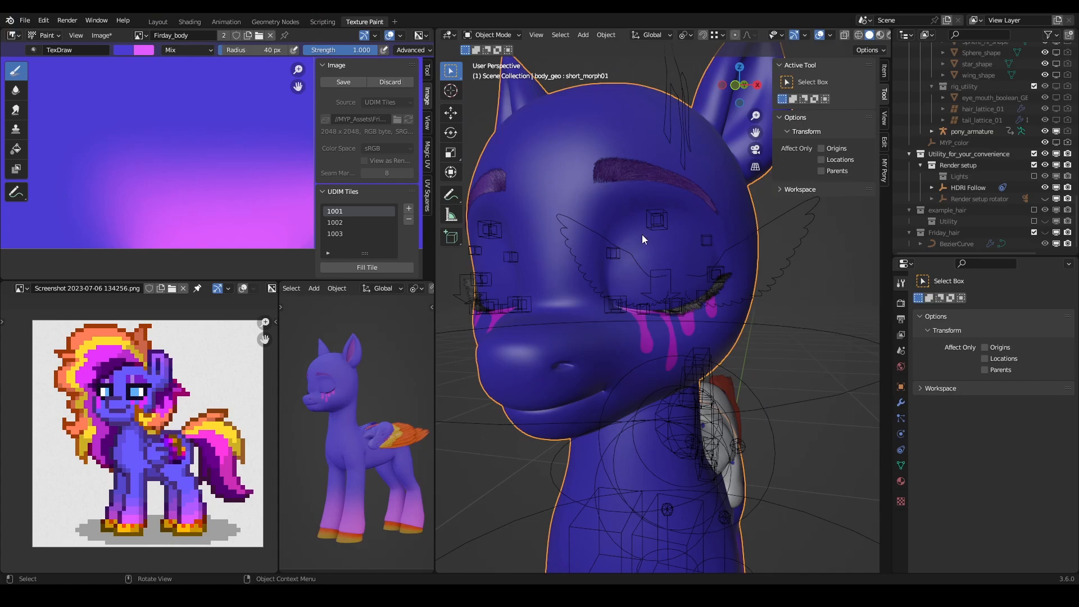
- Put the body mesh in Texture Paint mode and sample the purple beside the reference pony's eye as the brush colour
left_click(491, 35)
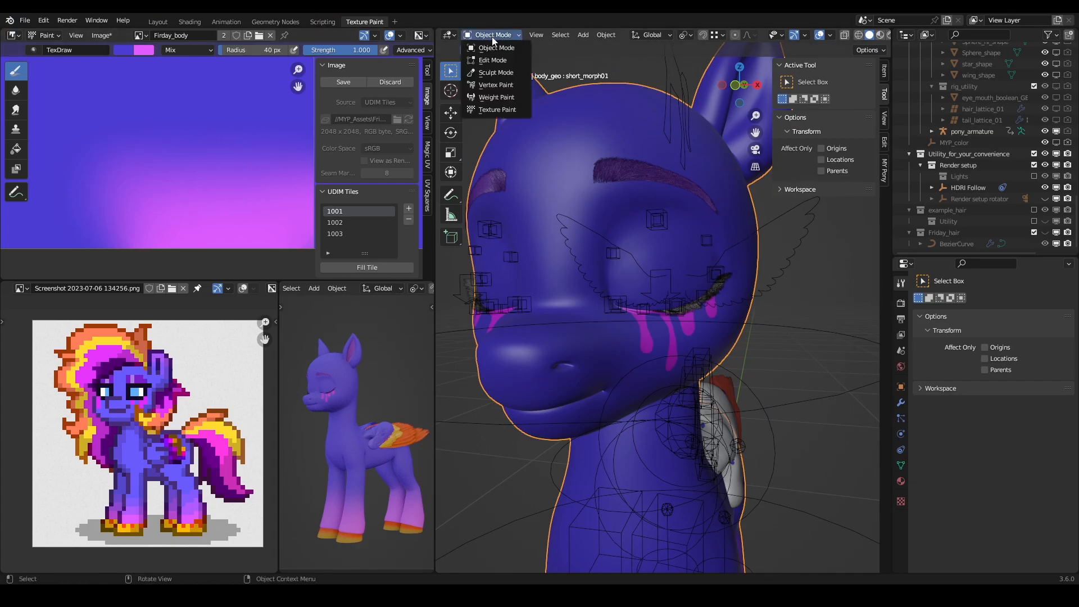
left_click(506, 110)
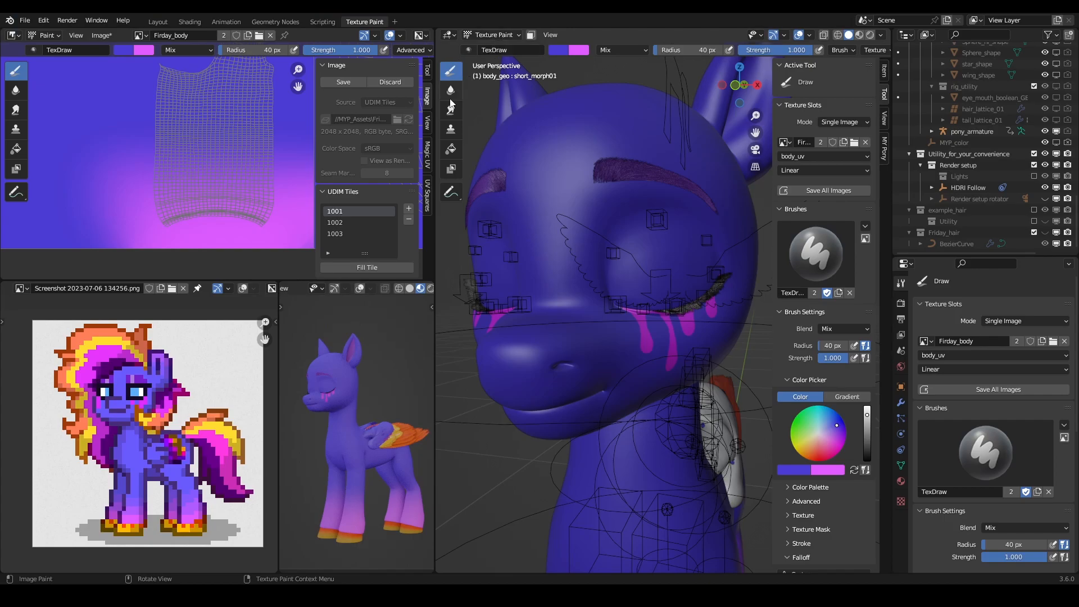
left_click(558, 50)
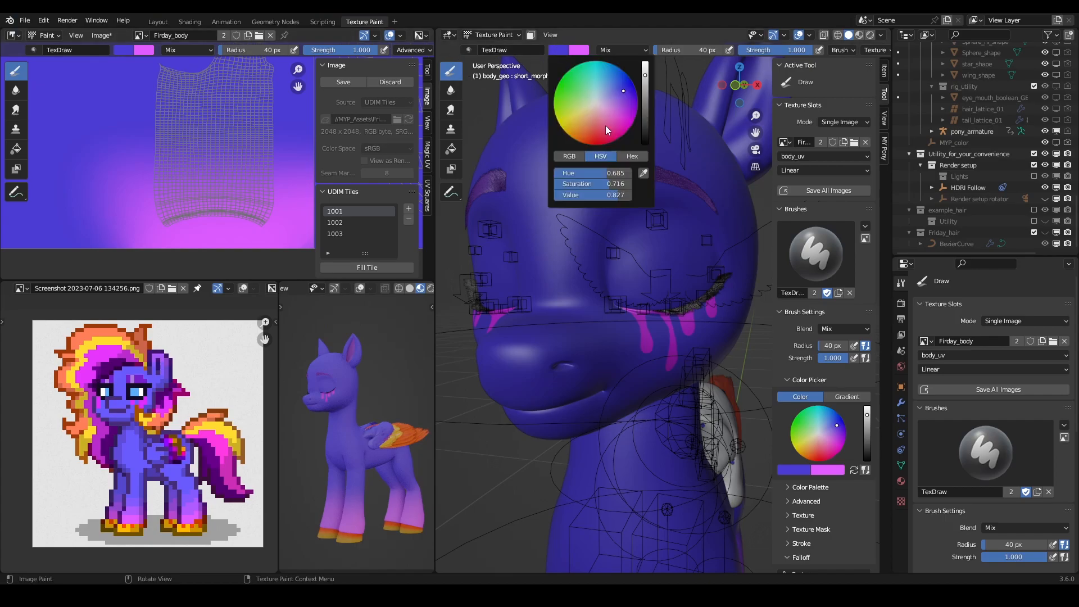
left_click(644, 174)
left_click(140, 382)
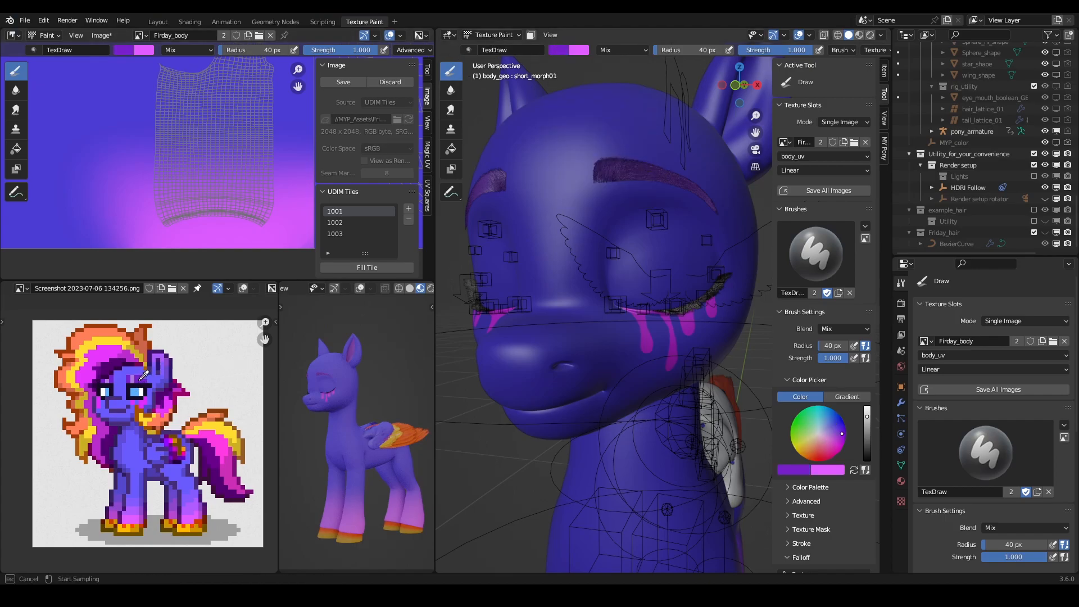
- Paint both closed eyelids purple, darkening the sampled colour's value and covering the lid down to the lash line
mouse_move(638, 245)
left_mouse_down()
mouse_move(650, 248)
mouse_move(642, 264)
left_mouse_up()
mouse_move(640, 286)
middle_mouse_down()
mouse_move(643, 260)
mouse_move(597, 264)
middle_mouse_up()
left_click(558, 50)
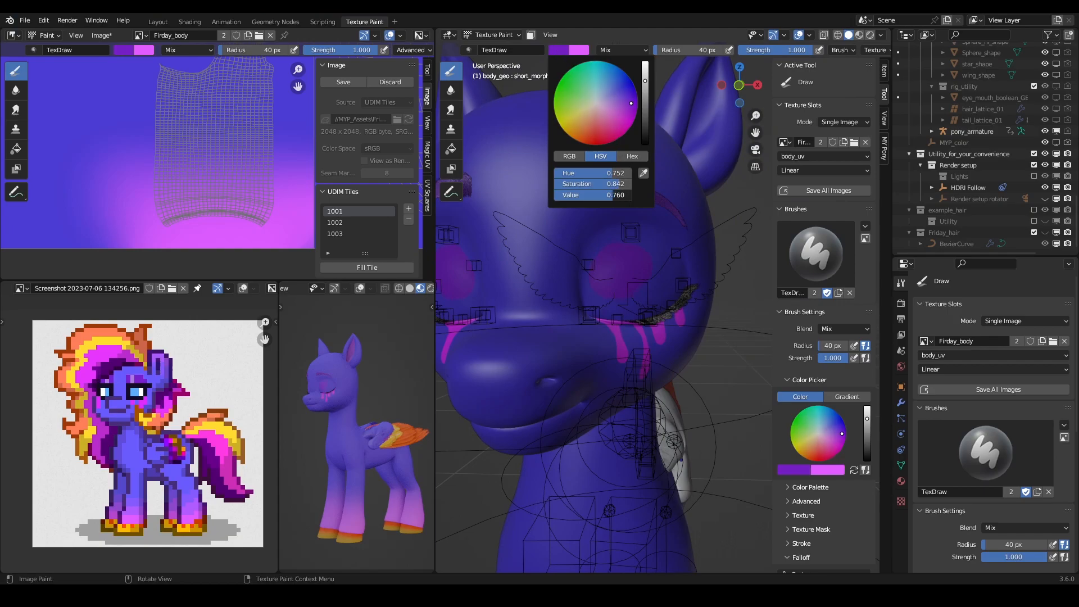
left_click_drag(613, 195, 605, 195)
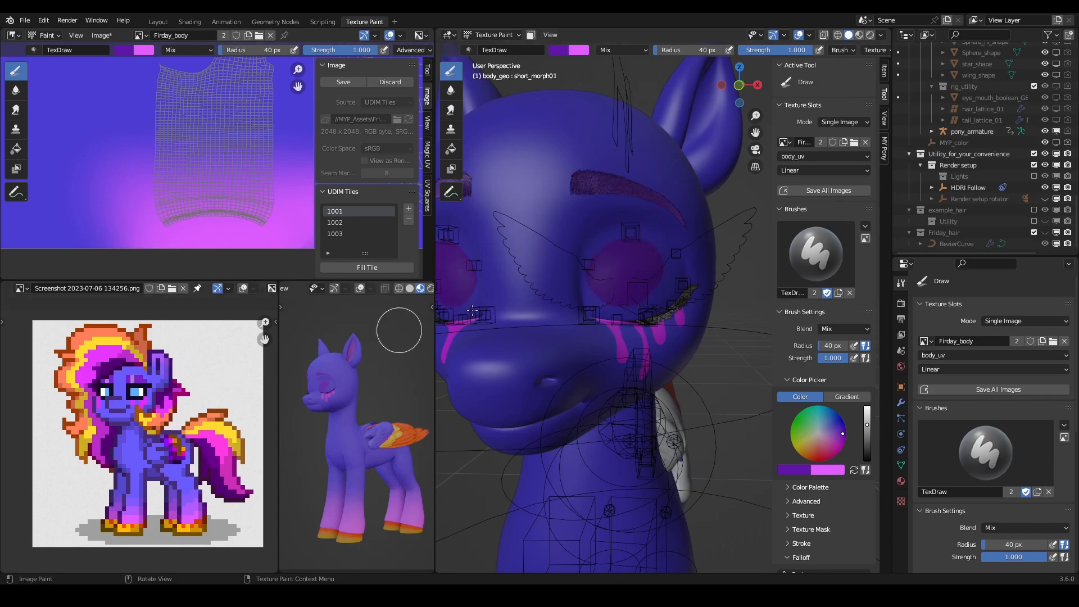
scroll(603, 284, "up", 5)
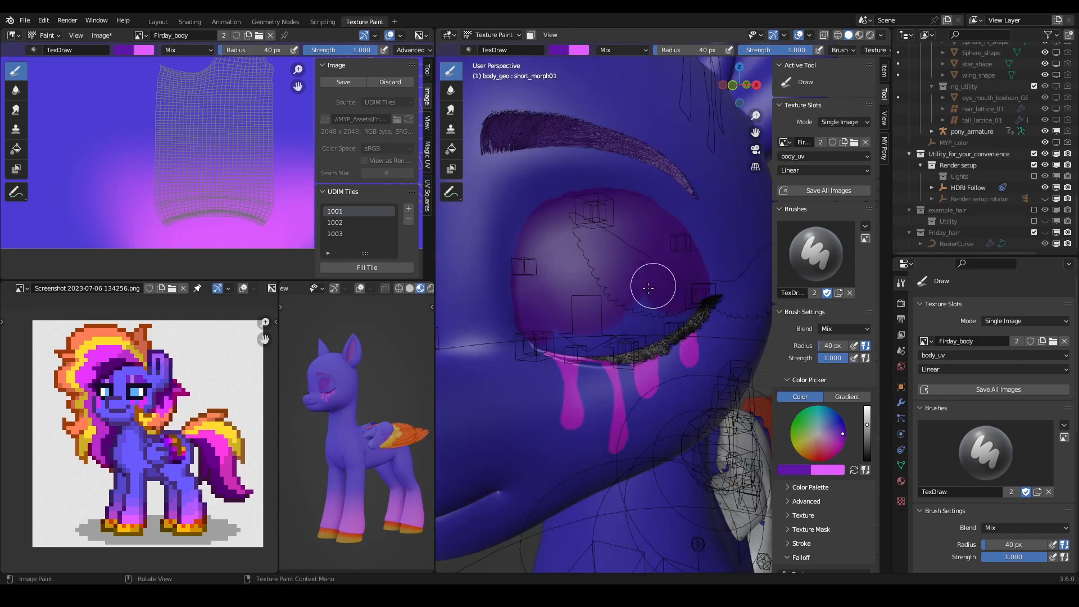
middle_click_drag(561, 318, 586, 279)
- Extend the purple on the flat texture inside the first eye opening, from its inner corner up along the inner side
scroll(202, 162, "down", 6)
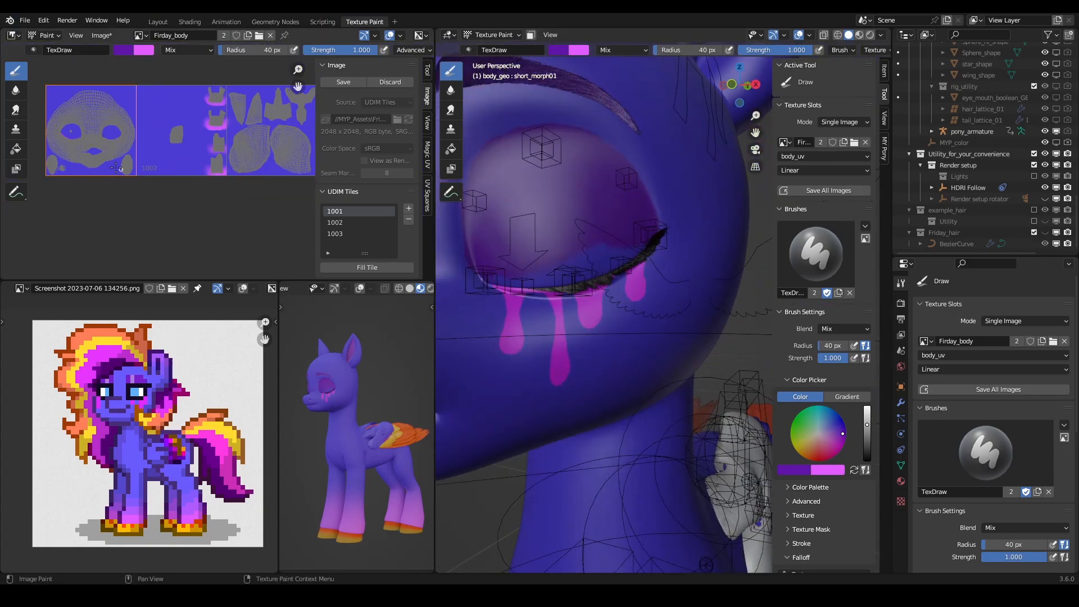
scroll(99, 124, "up", 4)
scroll(112, 126, "down", 3)
middle_click_drag(136, 127, 234, 250)
scroll(147, 131, "up", 6)
scroll(157, 129, "up", 1)
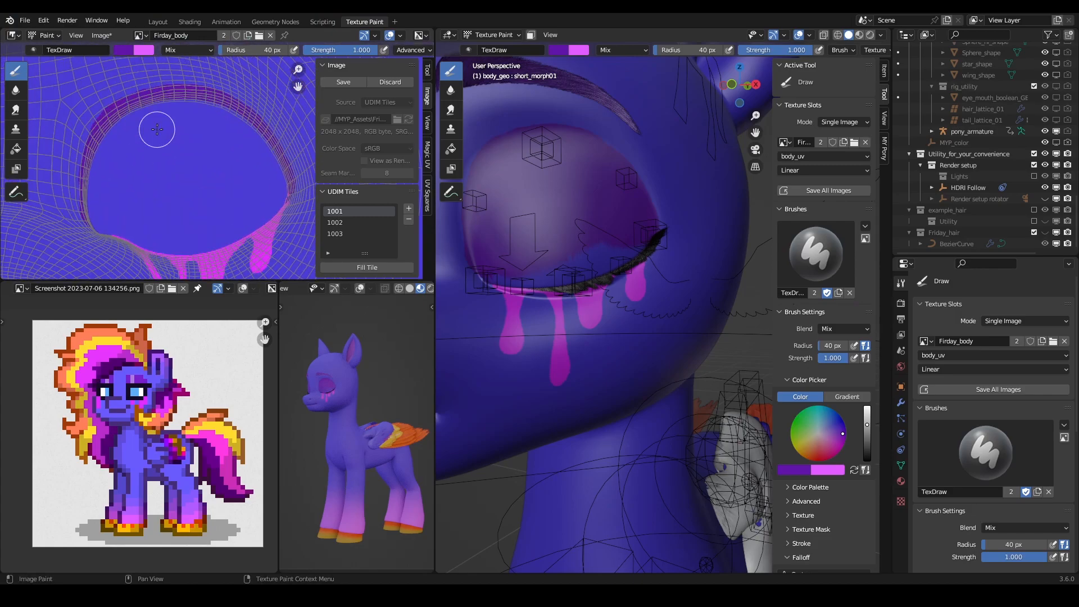
middle_click_drag(124, 177, 175, 182)
scroll(170, 202, "up", 3)
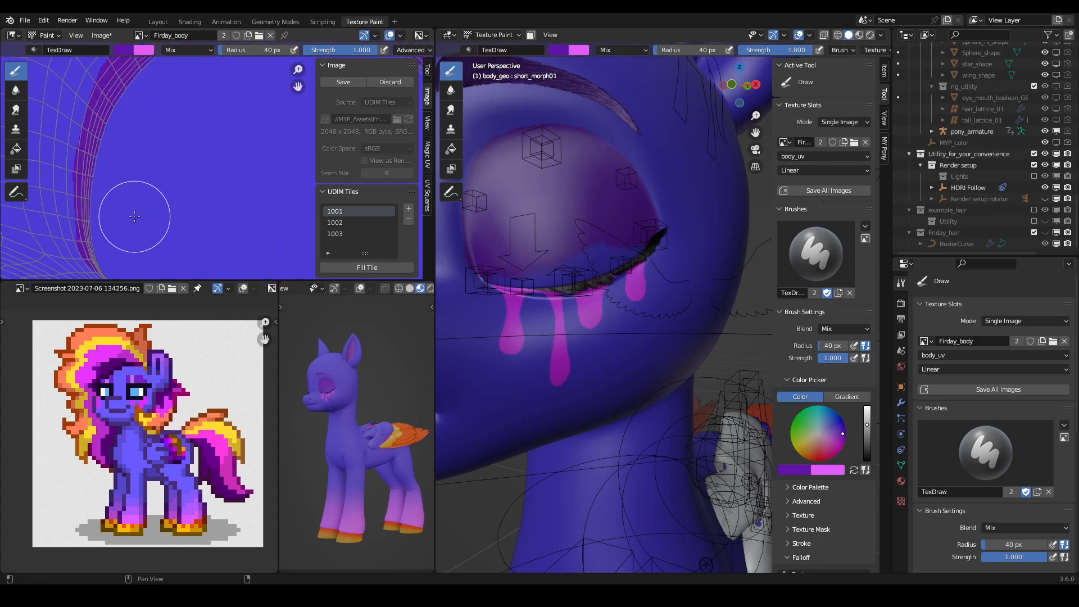
middle_click_drag(135, 217, 224, 160)
scroll(570, 236, "up", 5)
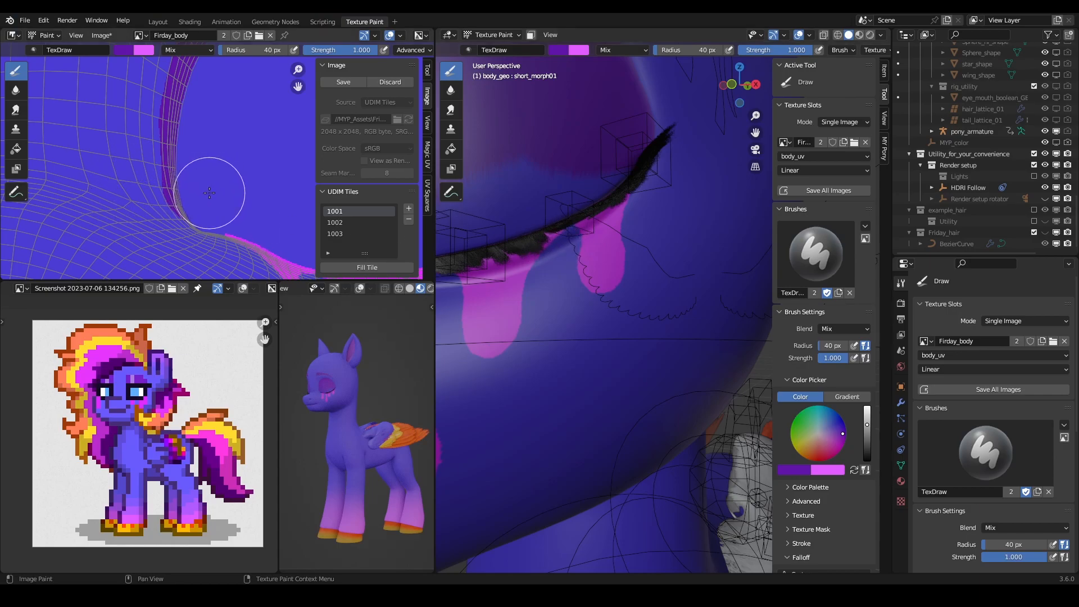
left_click_drag(200, 148, 214, 109)
middle_click_drag(214, 110, 194, 207)
mouse_move(184, 220)
left_mouse_down()
mouse_move(195, 171)
mouse_move(239, 119)
left_mouse_up()
scroll(621, 44, "down", 5)
scroll(619, 45, "down", 2)
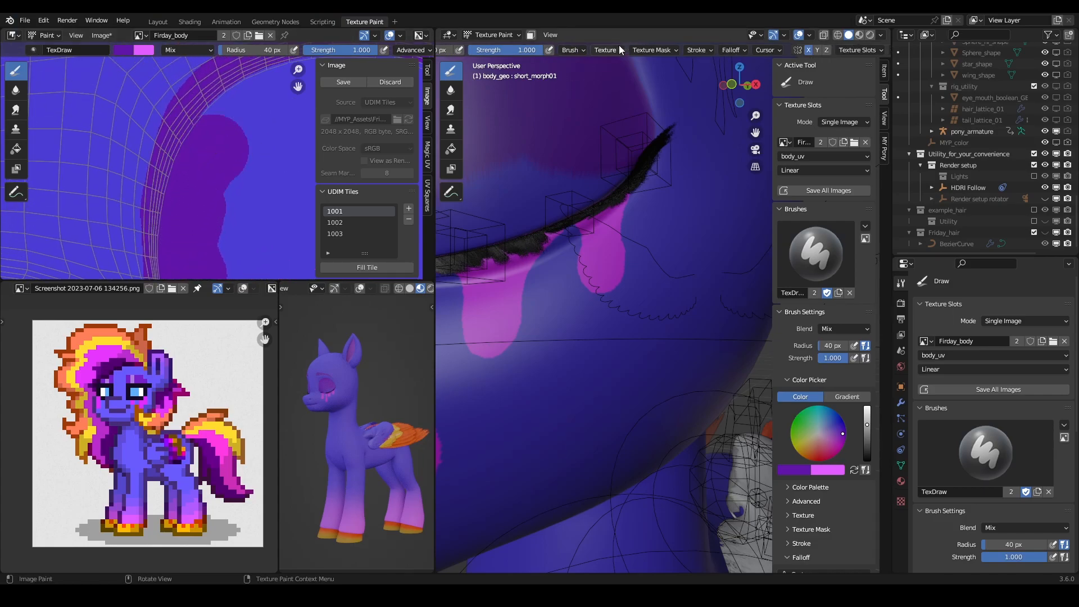
- Turn off X mirroring and continue the purple band over the first eye opening's upper edge to its outer corner
left_click(808, 52)
scroll(630, 163, "down", 10)
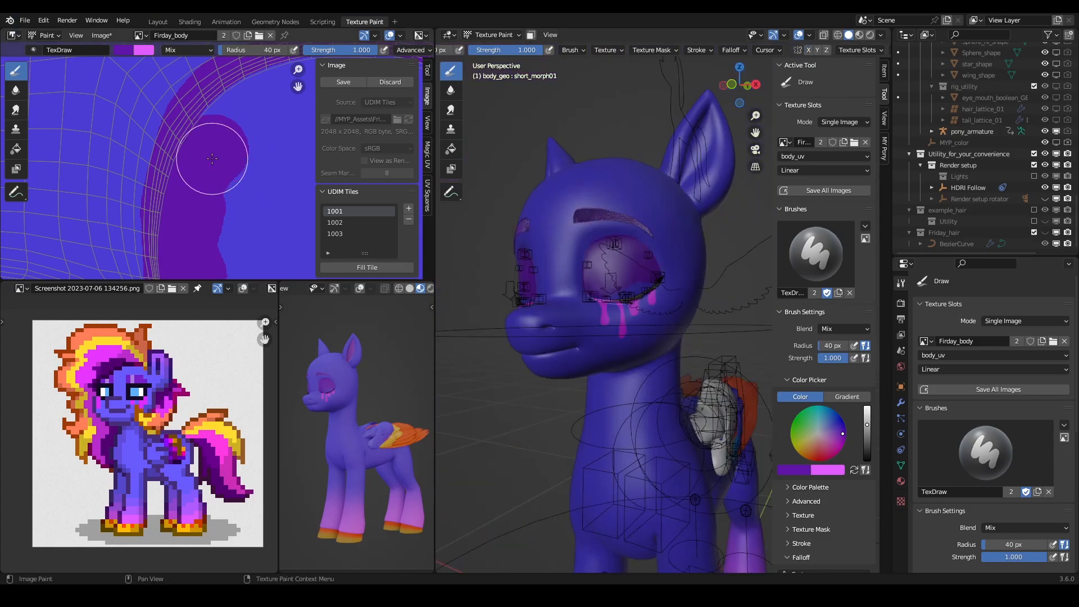
middle_click_drag(211, 160, 190, 203)
mouse_move(190, 204)
left_mouse_down()
mouse_move(204, 161)
mouse_move(250, 125)
left_mouse_up()
mouse_move(251, 128)
middle_mouse_down()
mouse_move(128, 171)
mouse_move(122, 162)
middle_mouse_up()
left_click_drag(123, 162, 250, 161)
middle_click_drag(251, 161, 140, 118)
left_click_drag(140, 118, 188, 133)
middle_click_drag(223, 194, 173, 135)
left_click_drag(174, 96, 235, 180)
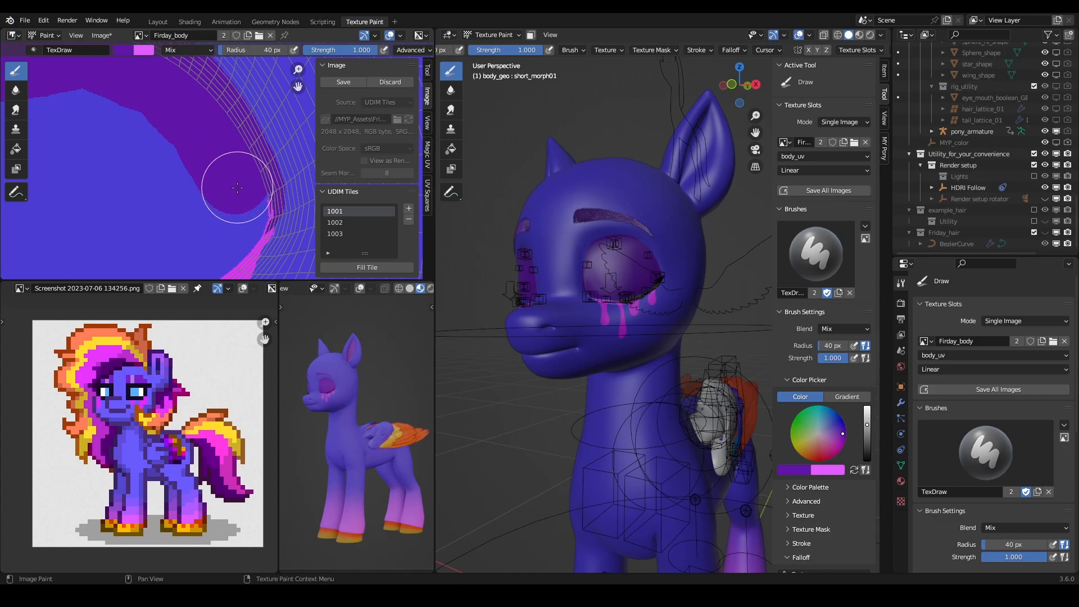
left_click_drag(241, 201, 212, 205)
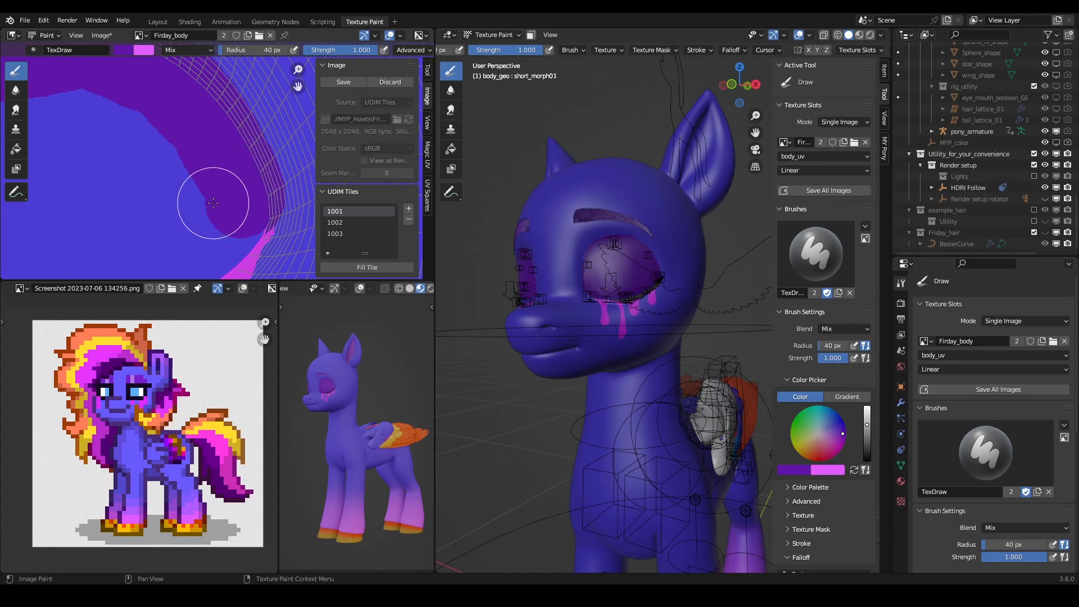
- Paint purple inside the second eye opening on the flat texture, from the outer corner up along the outer side
middle_click_drag(617, 267, 677, 268)
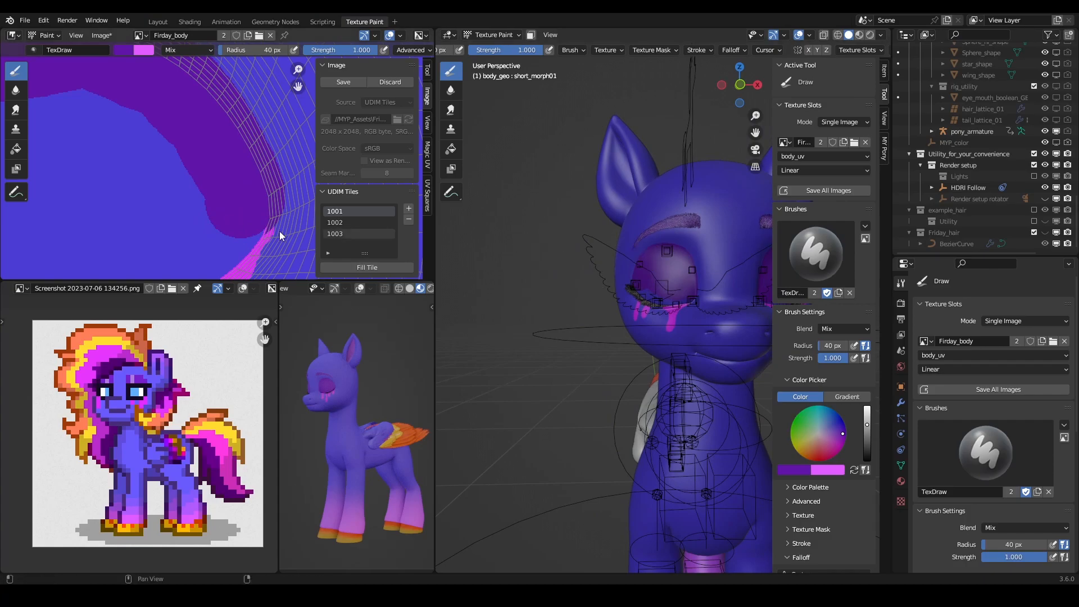
scroll(188, 219, "down", 5)
middle_click_drag(187, 219, 389, 227)
scroll(233, 174, "up", 6)
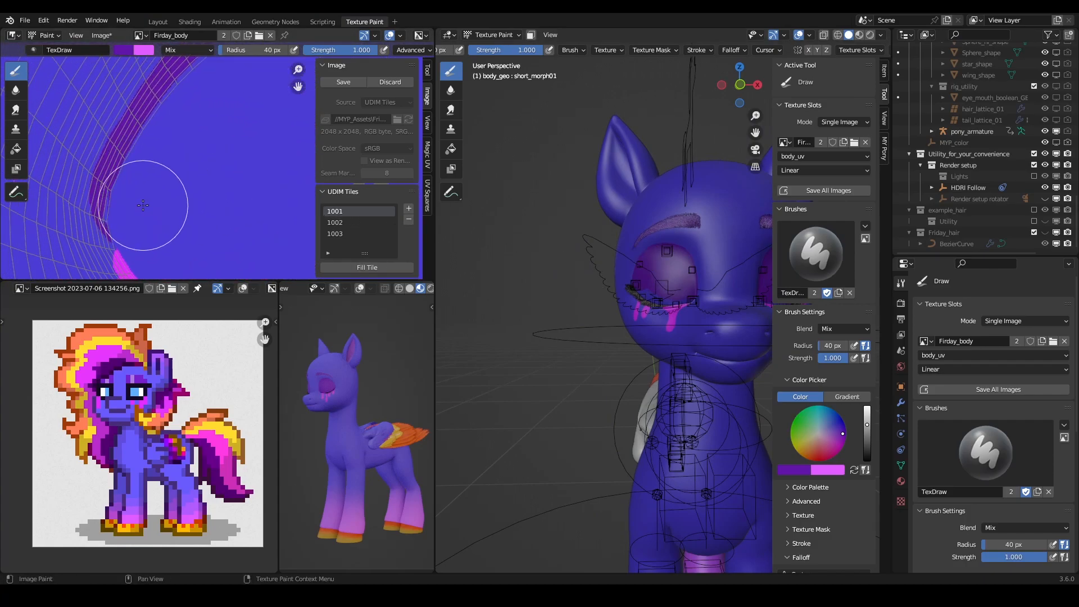
scroll(145, 219, "up", 2)
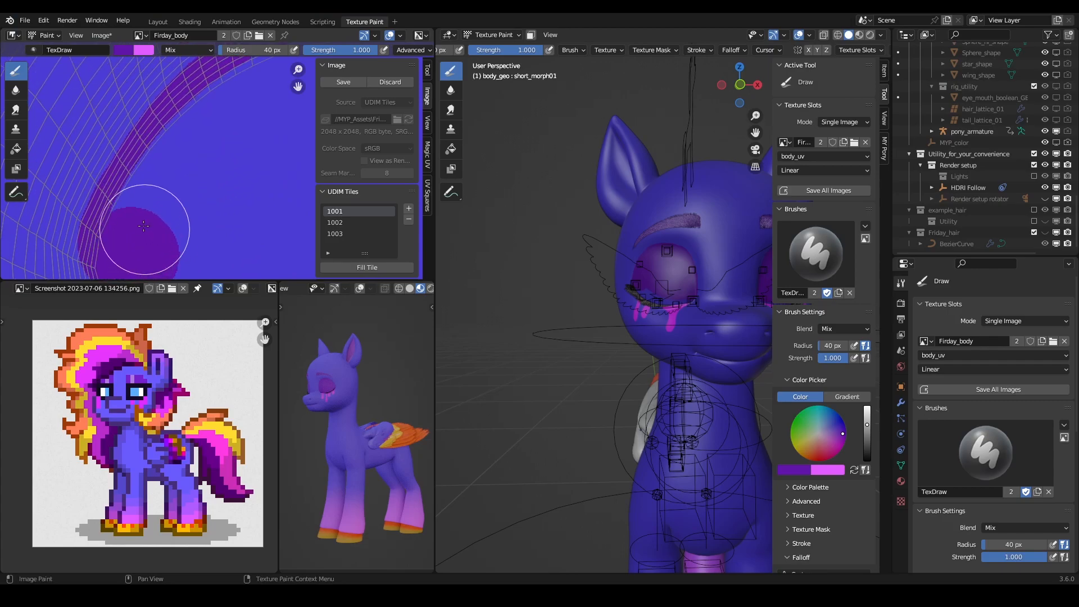
middle_click_drag(201, 141, 113, 229)
left_click_drag(119, 213, 228, 161)
middle_click_drag(227, 162, 142, 186)
left_click_drag(198, 172, 230, 172)
- Continue the purple band across the second eye opening's upper edge and down to its inner corner
middle_click_drag(248, 190, 128, 154)
left_click_drag(118, 138, 213, 182)
middle_click_drag(248, 209, 125, 133, "shift")
left_click_drag(101, 108, 168, 177)
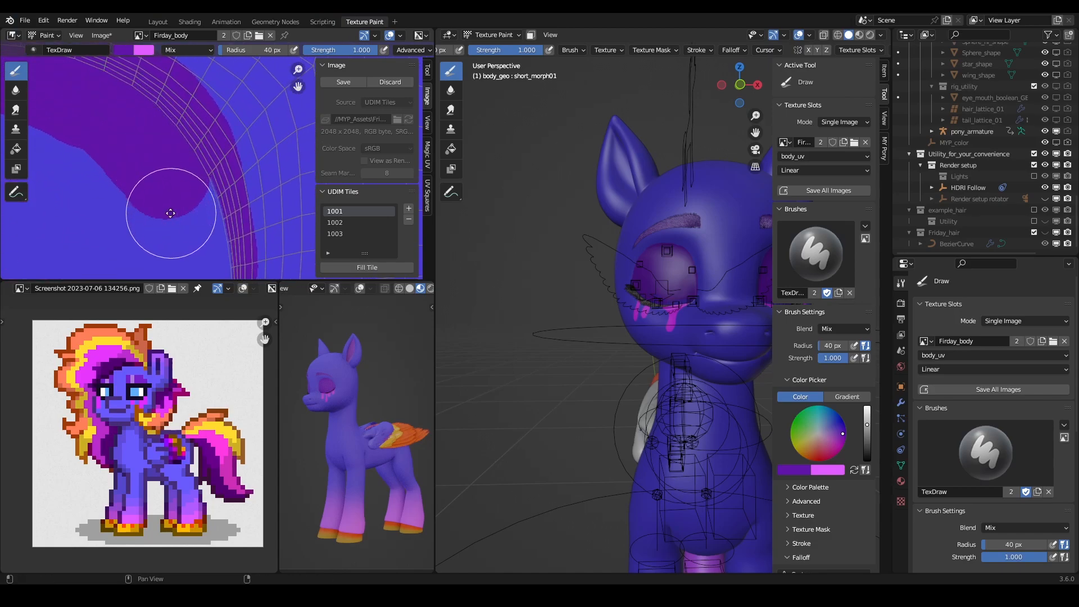
middle_click_drag(170, 215, 142, 164)
mouse_move(145, 113)
left_mouse_down()
mouse_move(167, 149)
mouse_move(176, 211)
mouse_move(168, 228)
left_mouse_up()
middle_click_drag(168, 226, 189, 124)
left_click_drag(189, 125, 187, 196)
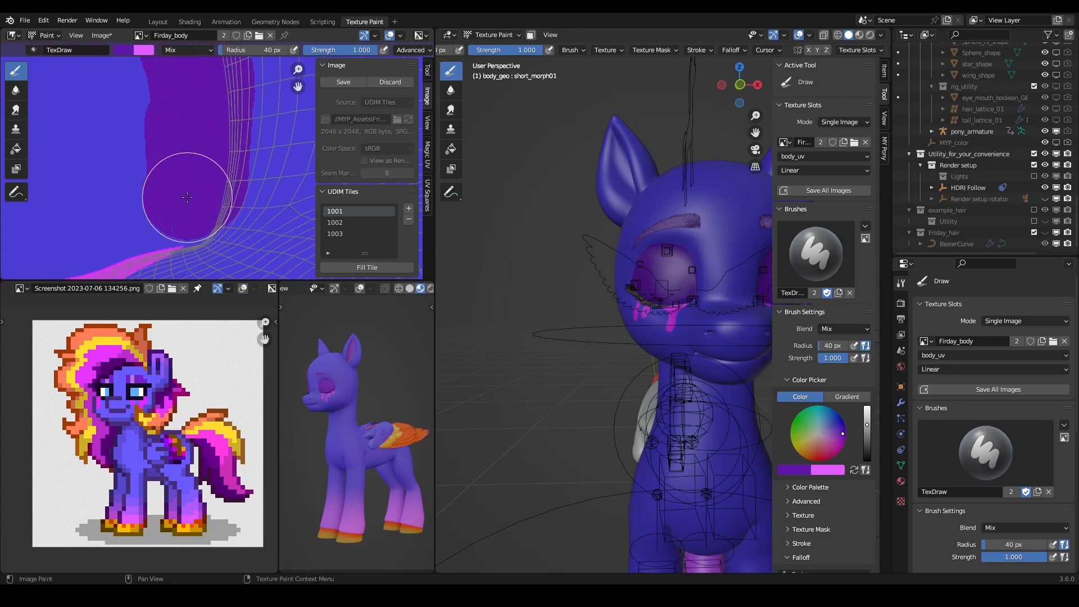
- Turn X mirroring back on, swap the primary and secondary brush colours, and set the brush radius to 19 px
scroll(153, 169, "down", 4)
scroll(669, 268, "up", 5)
middle_click_drag(673, 273, 584, 256, "shift")
middle_click_drag(551, 221, 669, 230, "shift")
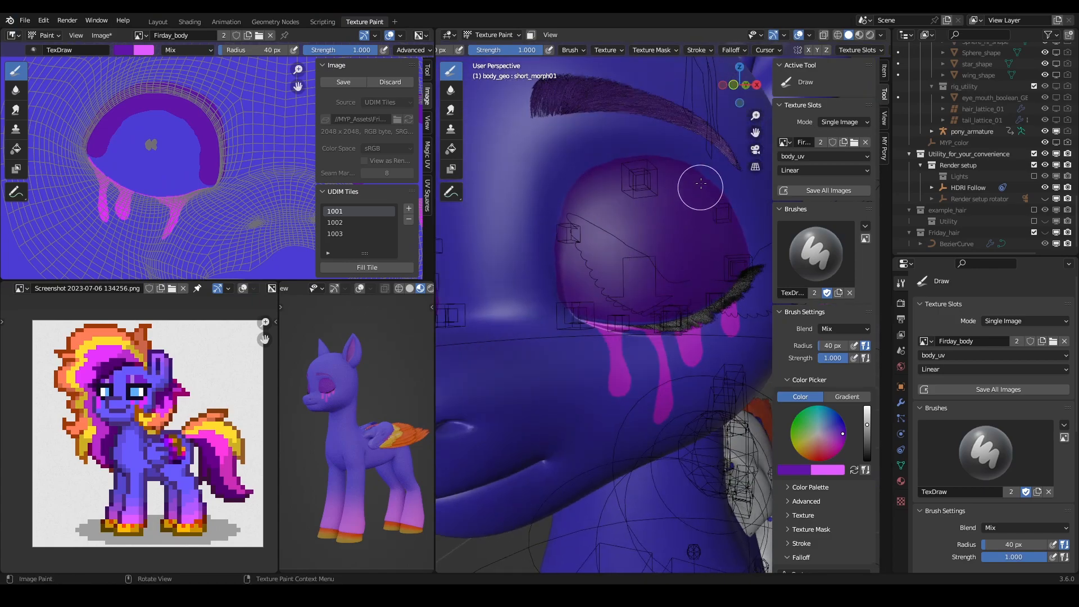
middle_click_drag(234, 152, 201, 188)
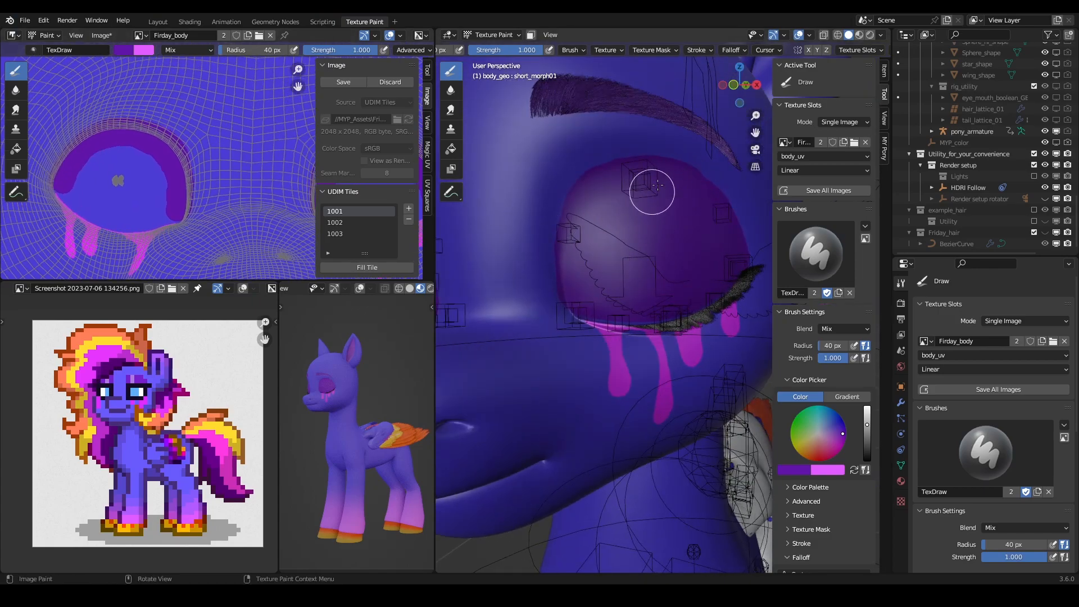
left_click(808, 50)
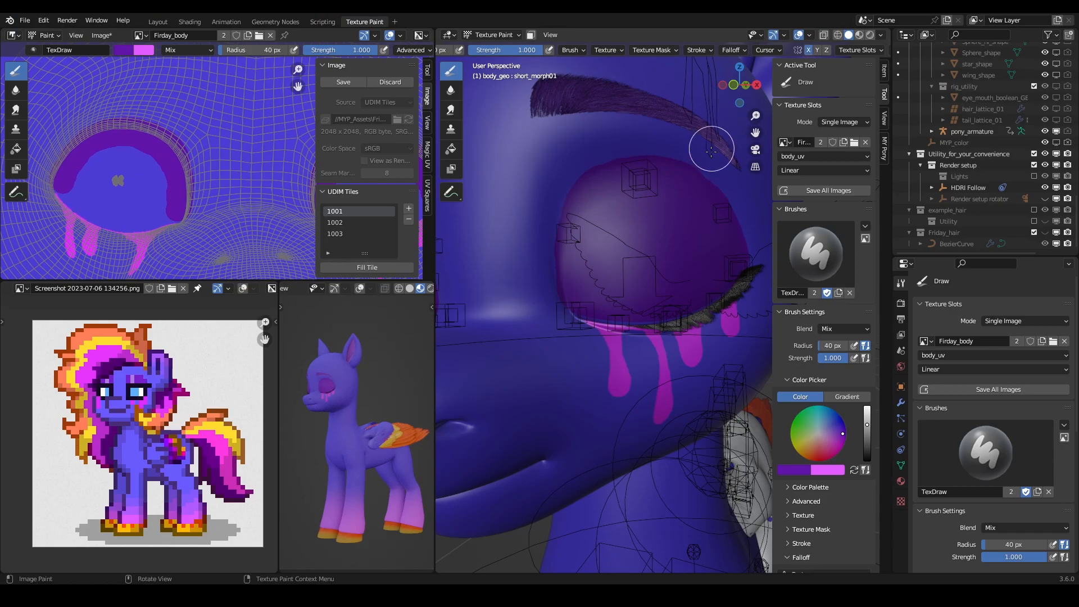
key("x")
key("f")
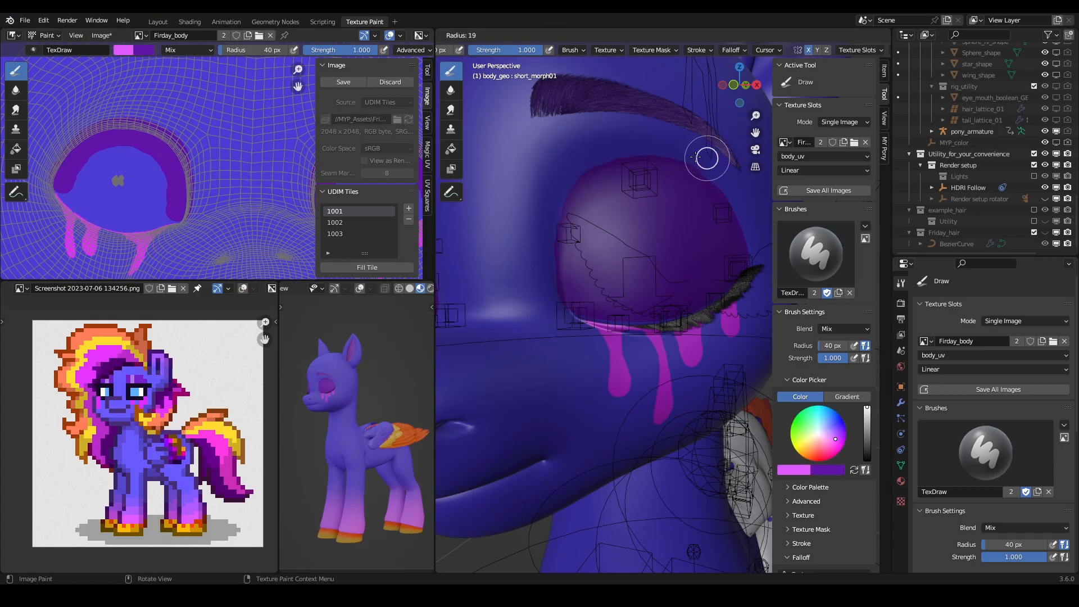
left_click(696, 157)
middle_click_drag(711, 161, 684, 191, "shift")
scroll(653, 233, "up", 1)
scroll(652, 237, "down", 1)
left_click_drag(646, 241, 644, 242)
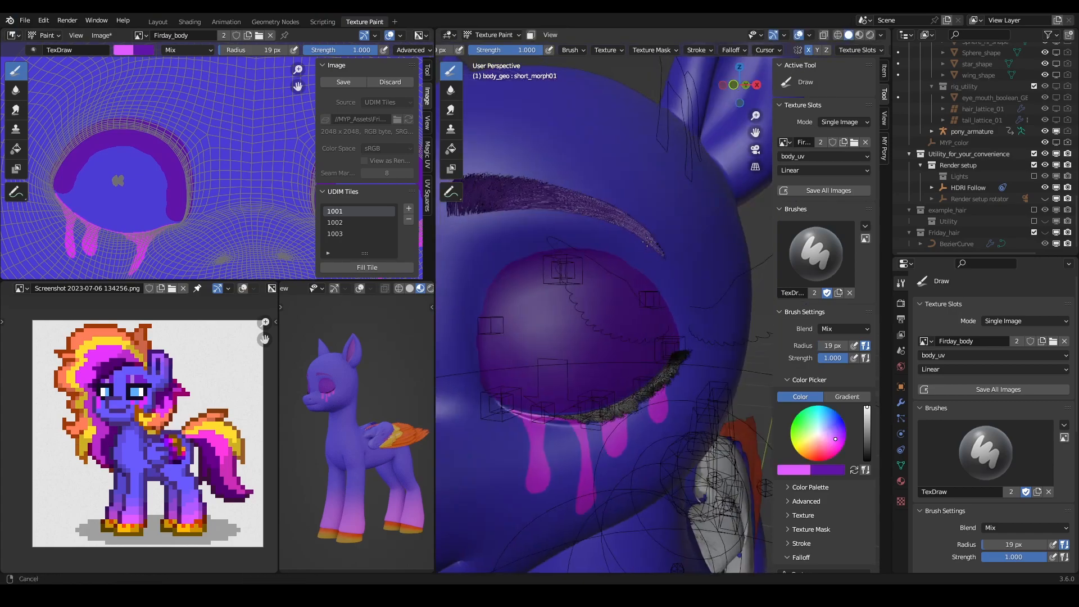
middle_click_drag(645, 242, 658, 237, "shift")
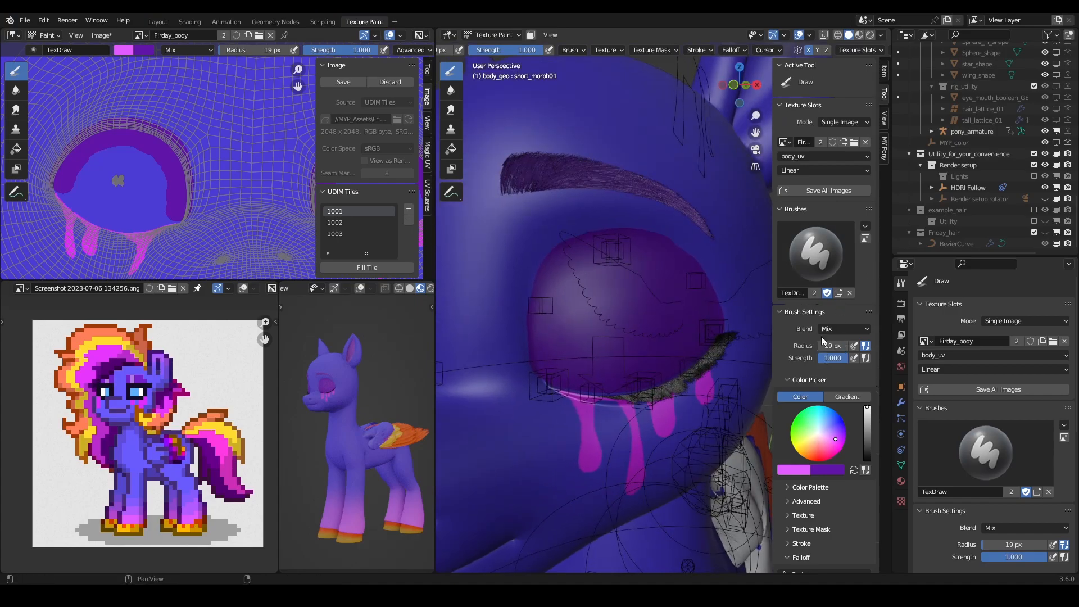
- Make sure Stabilize Stroke is on in the brush's Stroke settings, with a 10 px radius and 0.900 factor
scroll(789, 276, "down", 5)
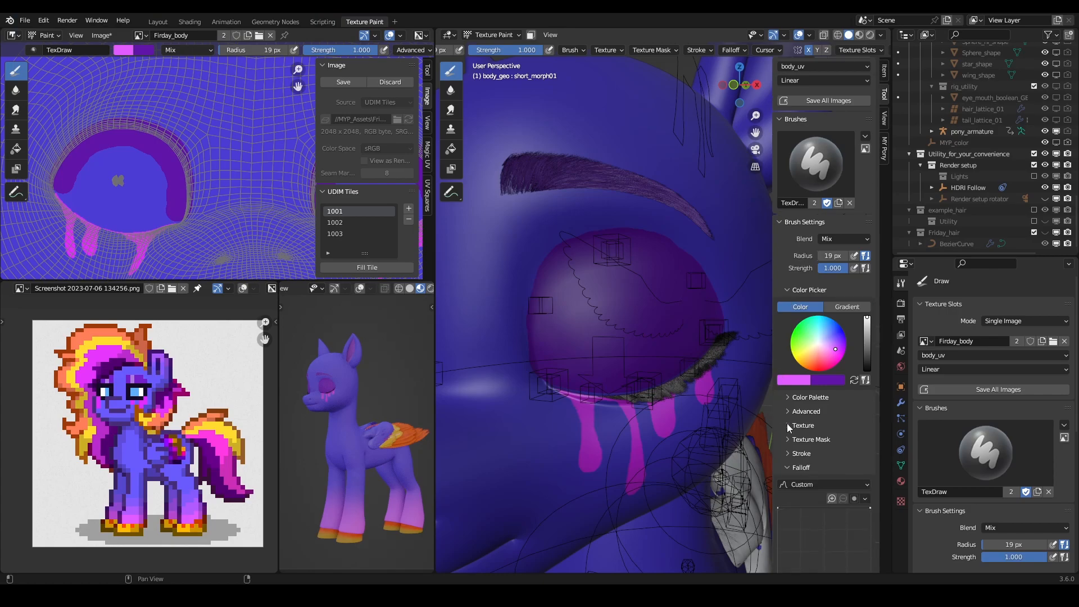
left_click(792, 431)
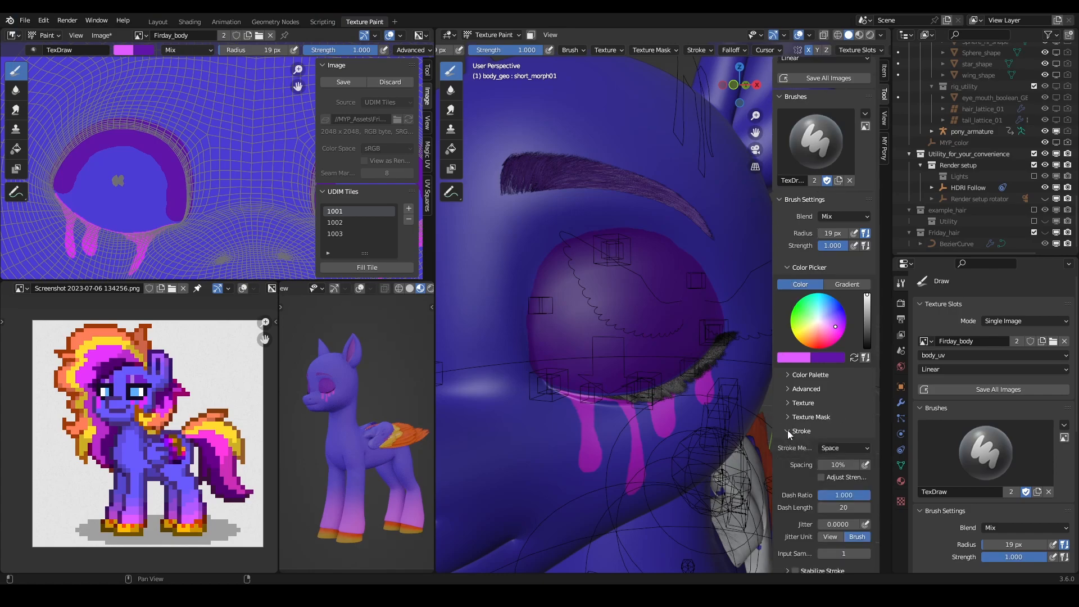
scroll(785, 438, "down", 4)
left_click(788, 483)
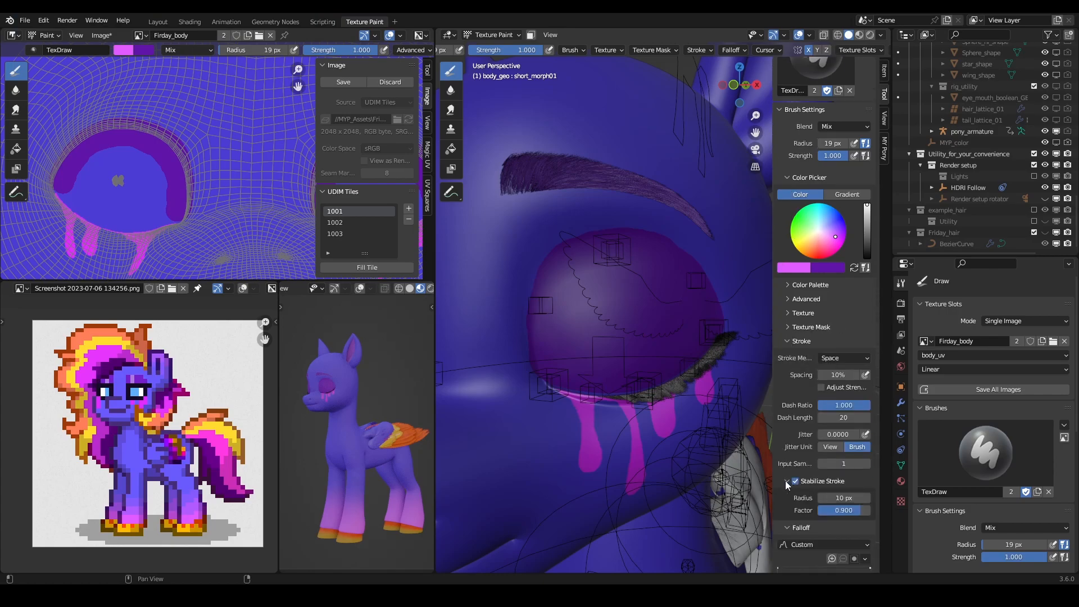
scroll(787, 483, "down", 2)
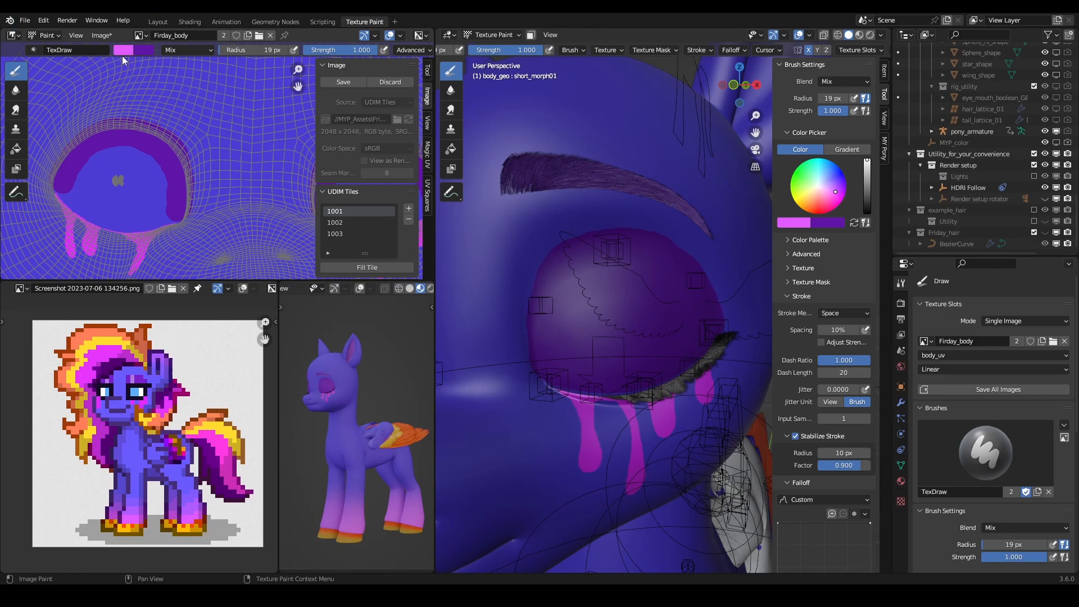
- Sample the body's blue from the texture beside the eye opening as the brush colour
middle_click_drag(130, 83, 159, 120)
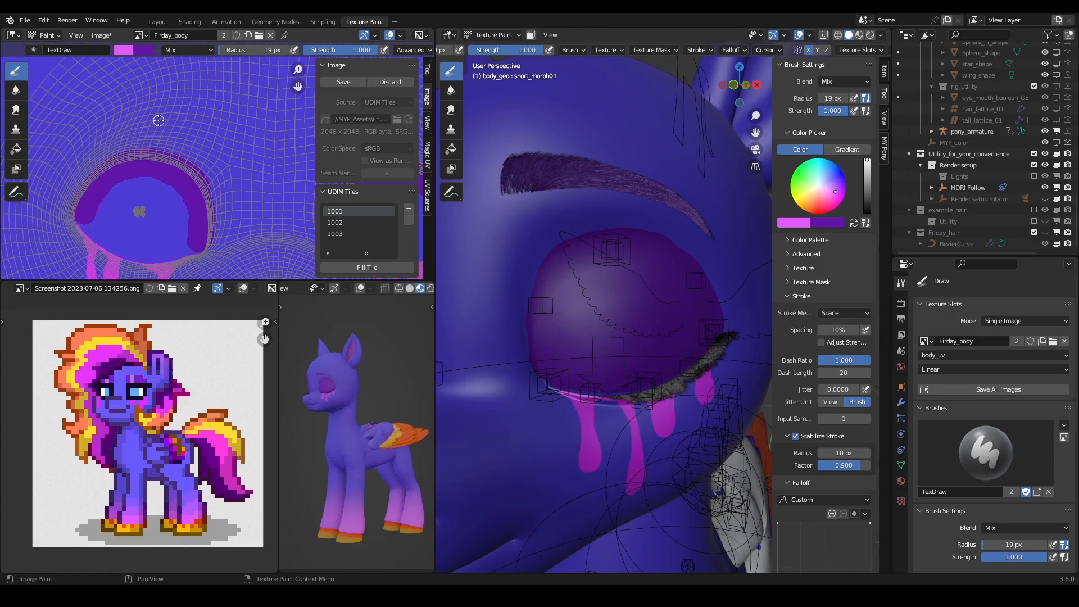
left_click(125, 51)
left_click(208, 173)
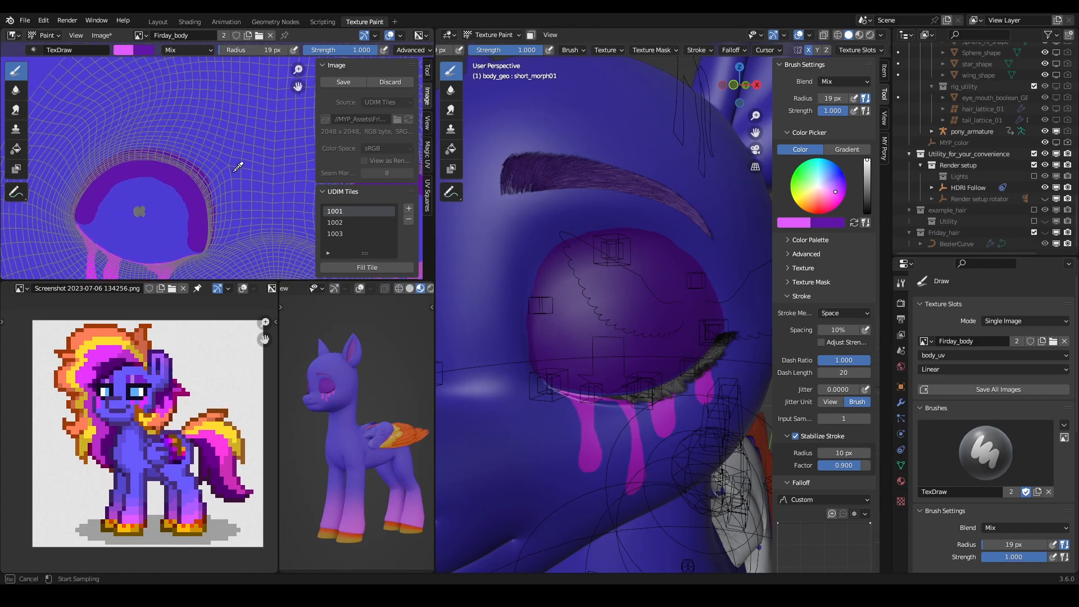
left_click(238, 166)
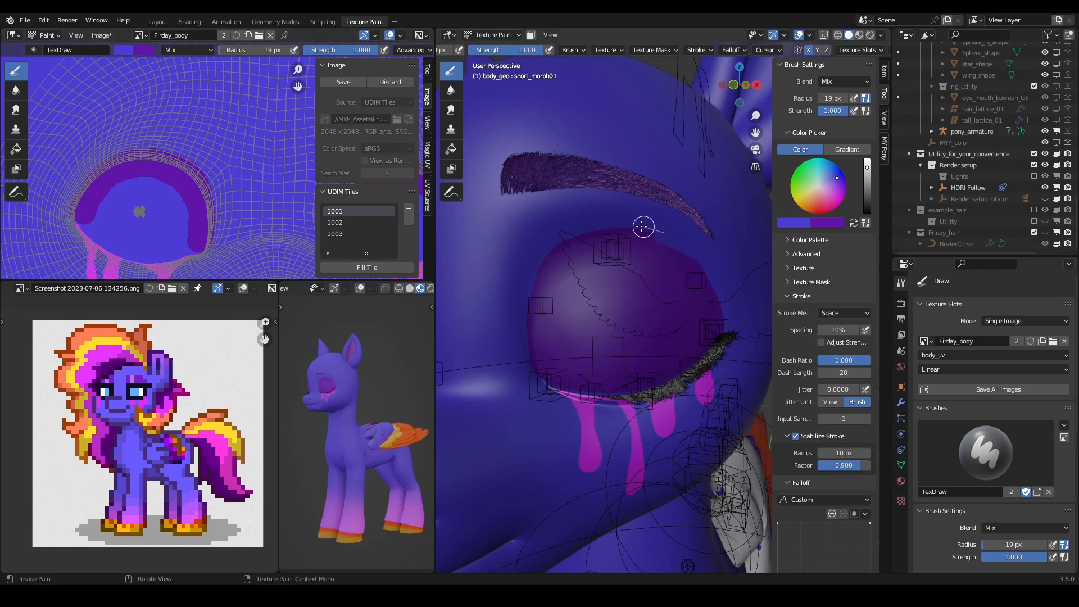
- Clean up the eyelid's upper edge below the eyebrow, alternating between body-blue and purple strokes
mouse_move(561, 231)
left_mouse_down()
mouse_move(517, 253)
mouse_move(532, 270)
mouse_move(527, 282)
mouse_move(564, 229)
mouse_move(640, 212)
left_mouse_up()
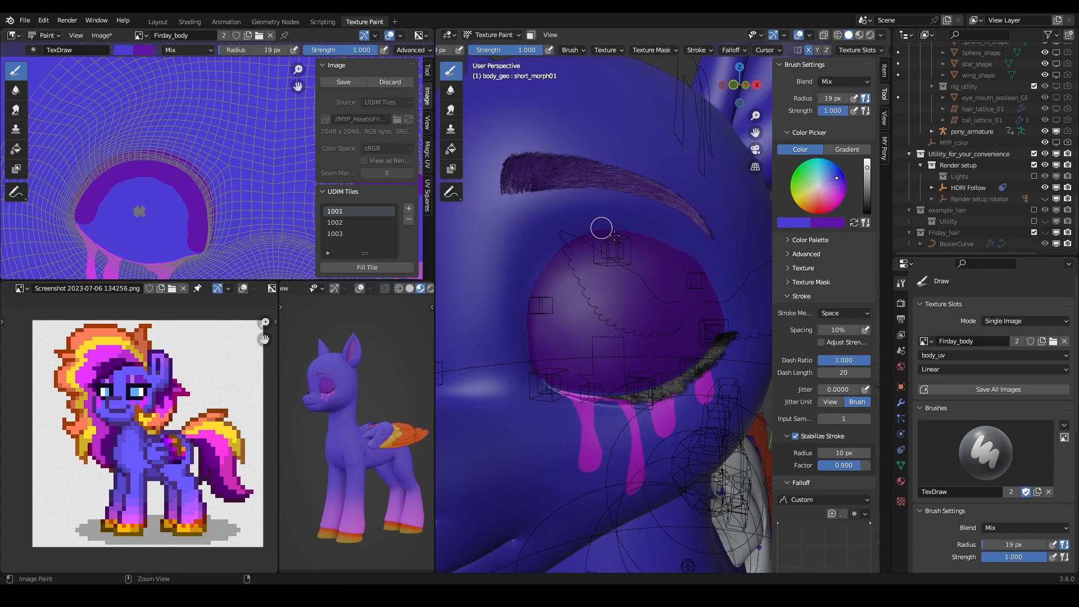
key("x")
mouse_move(629, 238)
left_mouse_down()
mouse_move(666, 241)
mouse_move(698, 294)
left_mouse_up()
key("x")
left_click_drag(680, 229, 624, 209)
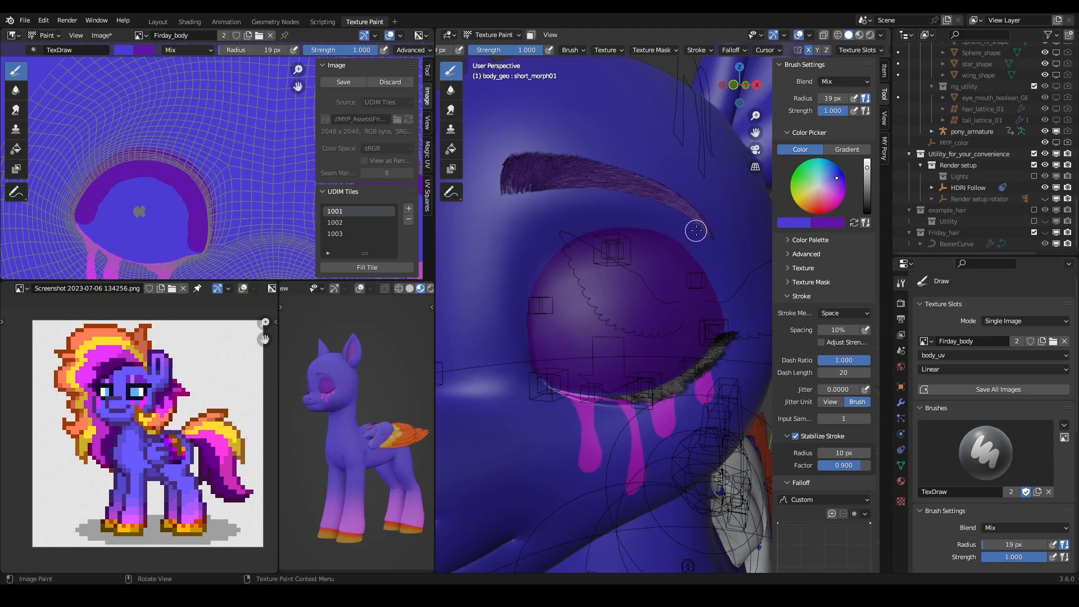
- Examine the purple eyelid and its edge below the eyebrow up close, and both eyelids from the front
scroll(696, 230, "up", 8)
scroll(683, 241, "down", 4)
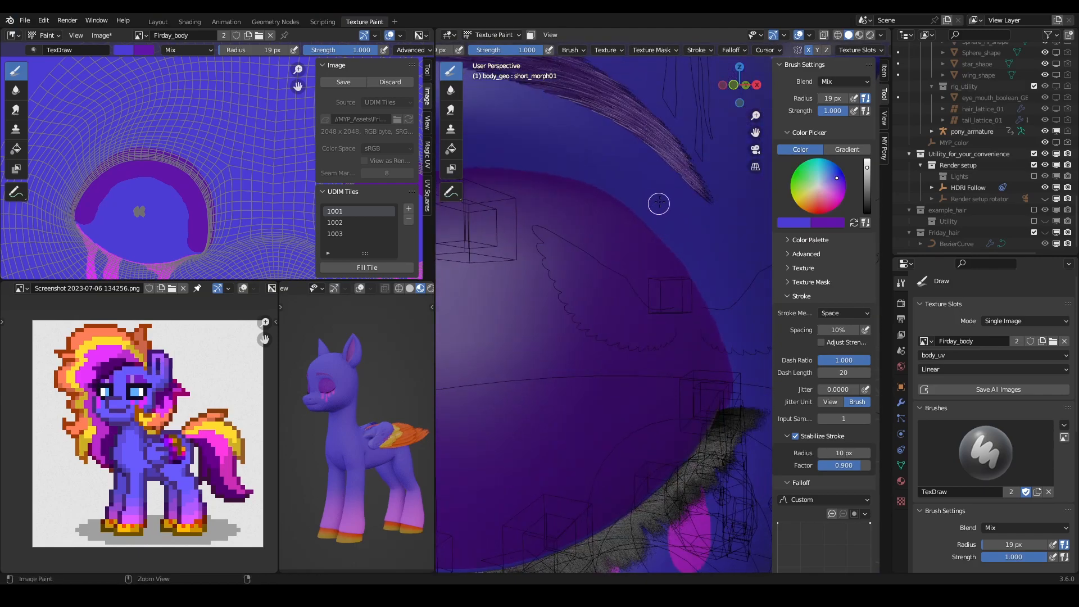
scroll(658, 204, "down", 4)
scroll(711, 181, "up", 4)
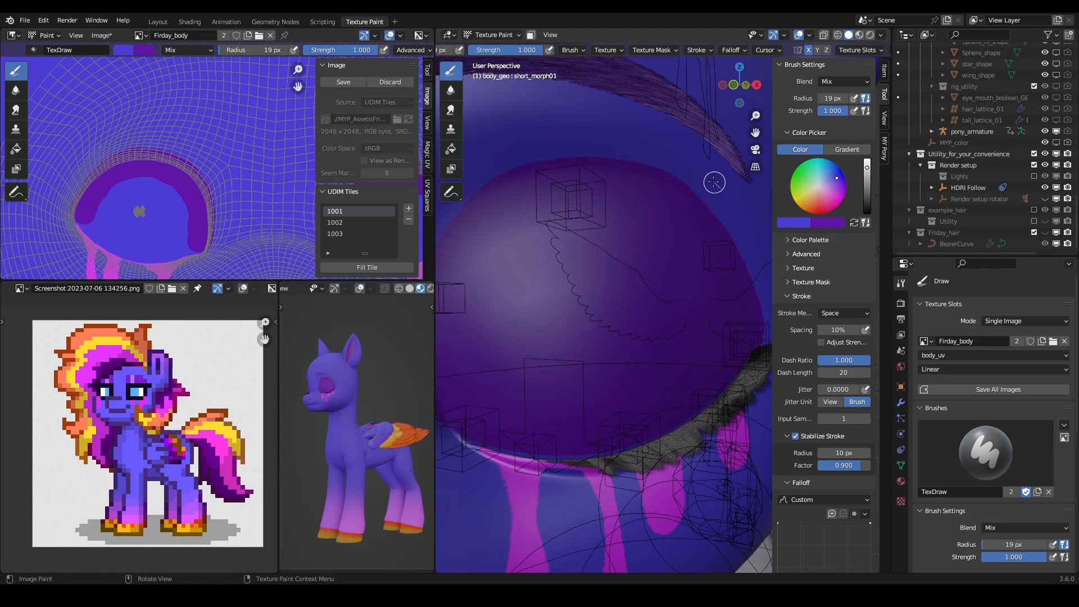
mouse_move(711, 188)
left_mouse_down()
mouse_move(662, 159)
mouse_move(578, 137)
left_mouse_up()
scroll(585, 141, "down", 9)
mouse_move(614, 216)
middle_mouse_down()
mouse_move(658, 215)
mouse_move(628, 261)
mouse_move(654, 256)
mouse_move(629, 264)
middle_mouse_up()
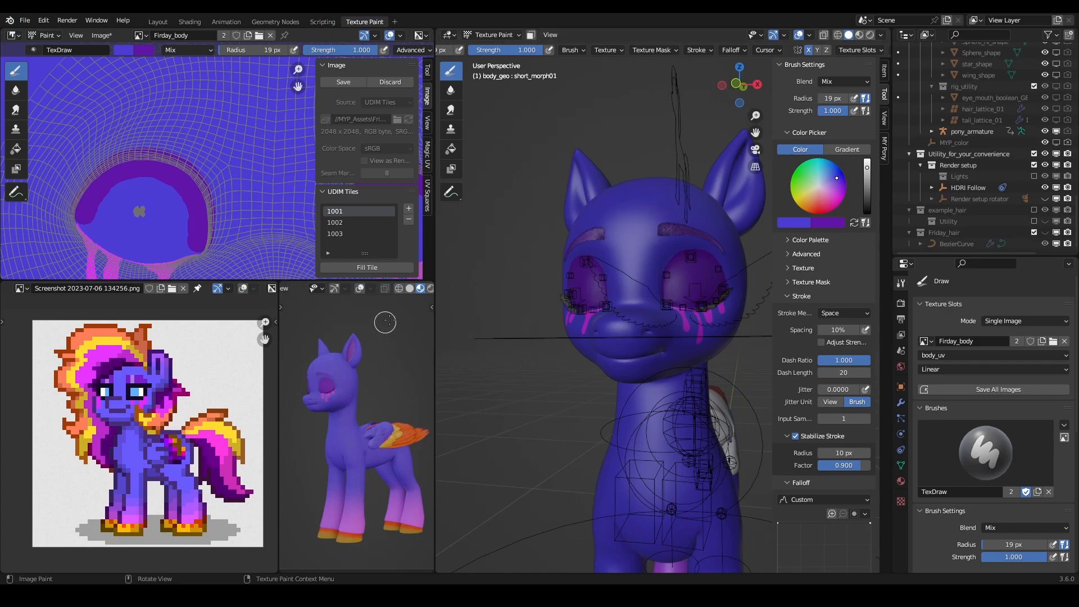
- Leave texture painting for Object Mode, select the pony's armature and enter Pose Mode
left_click(493, 35)
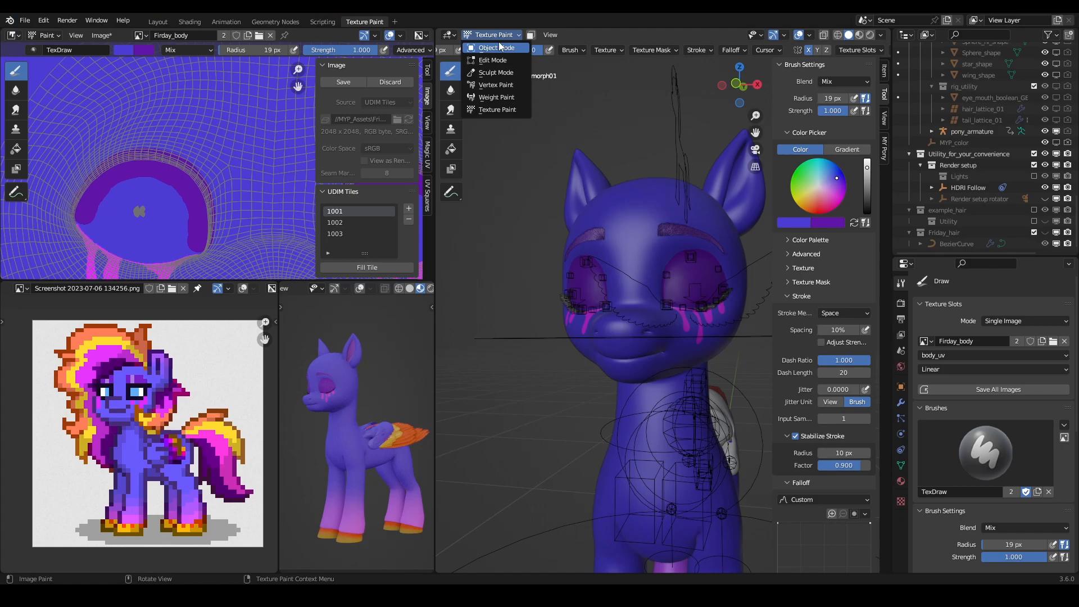
left_click(498, 48)
left_click(690, 163)
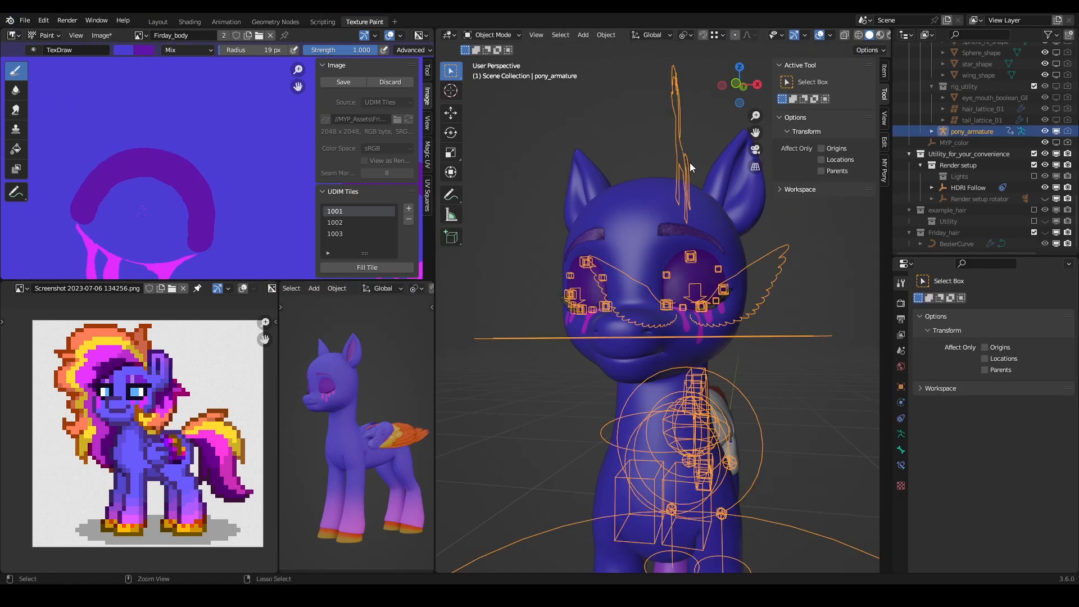
key("ctrl+Tab")
- Clear the location of the eyes' blink controls to open the eyelids, and return to Object Mode
left_click(673, 134)
scroll(711, 284, "down", 3)
left_click(834, 306)
scroll(694, 290, "up", 3)
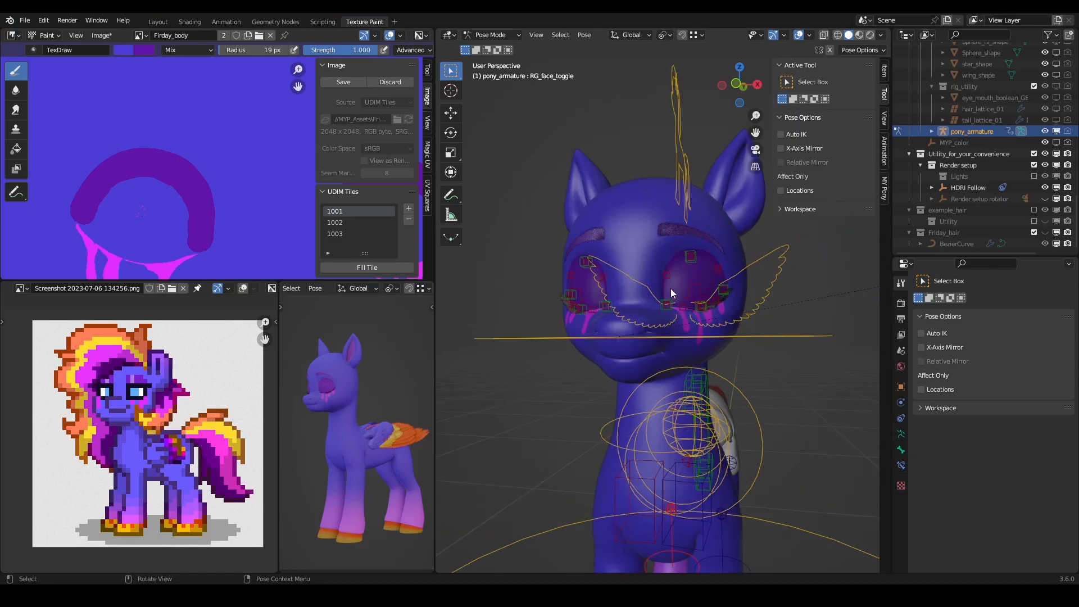
left_click(578, 295, "shift")
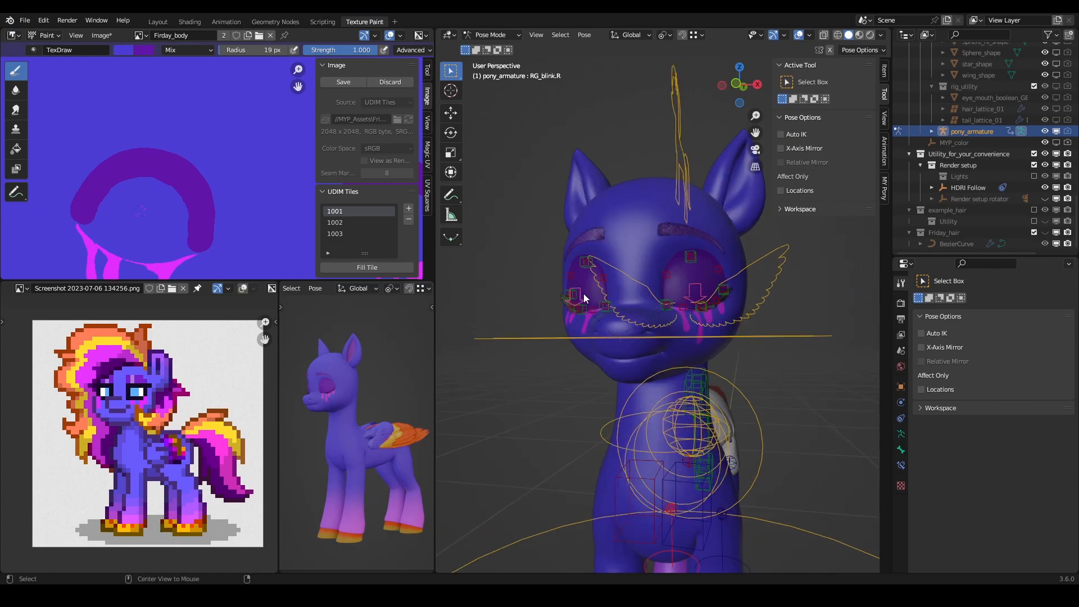
key("alt+g")
key("ctrl+Tab")
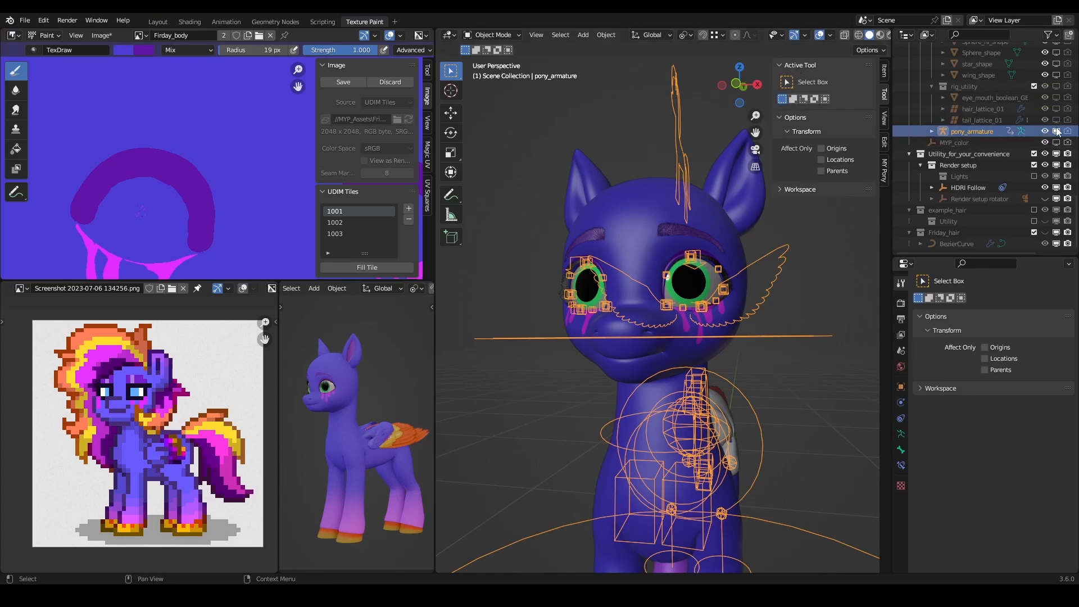
- Hide the pony_rig collection in the viewport and save the blend file
scroll(1044, 135, "up", 8)
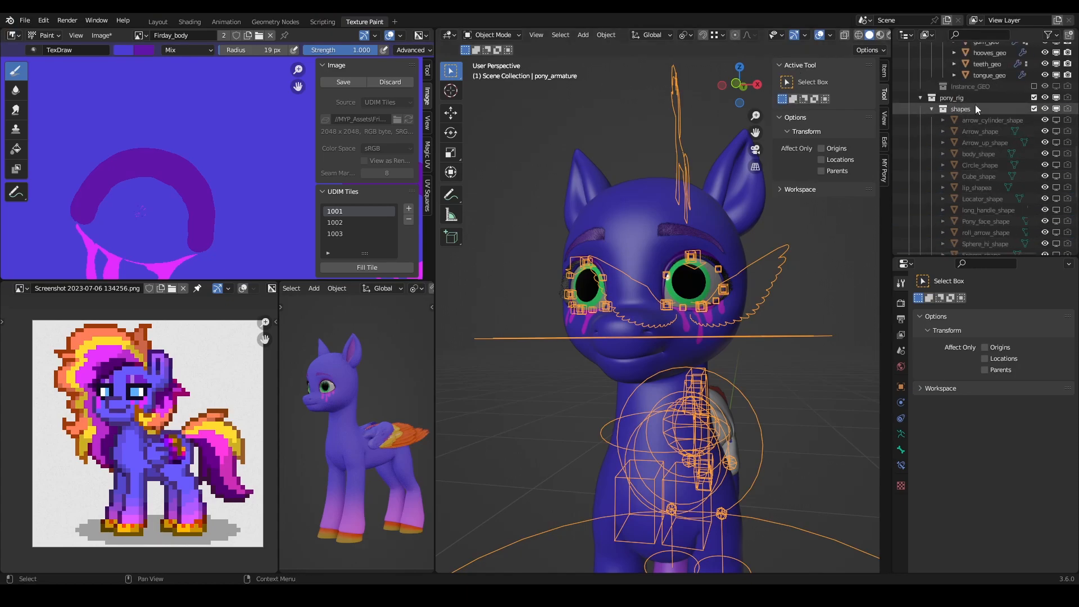
left_click(1046, 99)
middle_click_drag(705, 288, 693, 288)
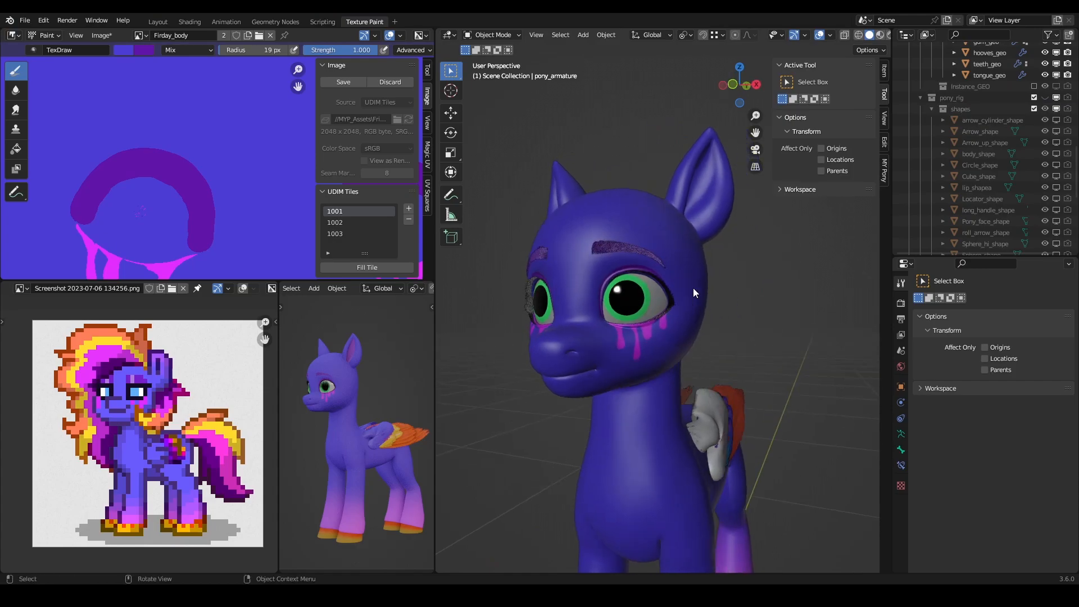
key("ctrl+s")
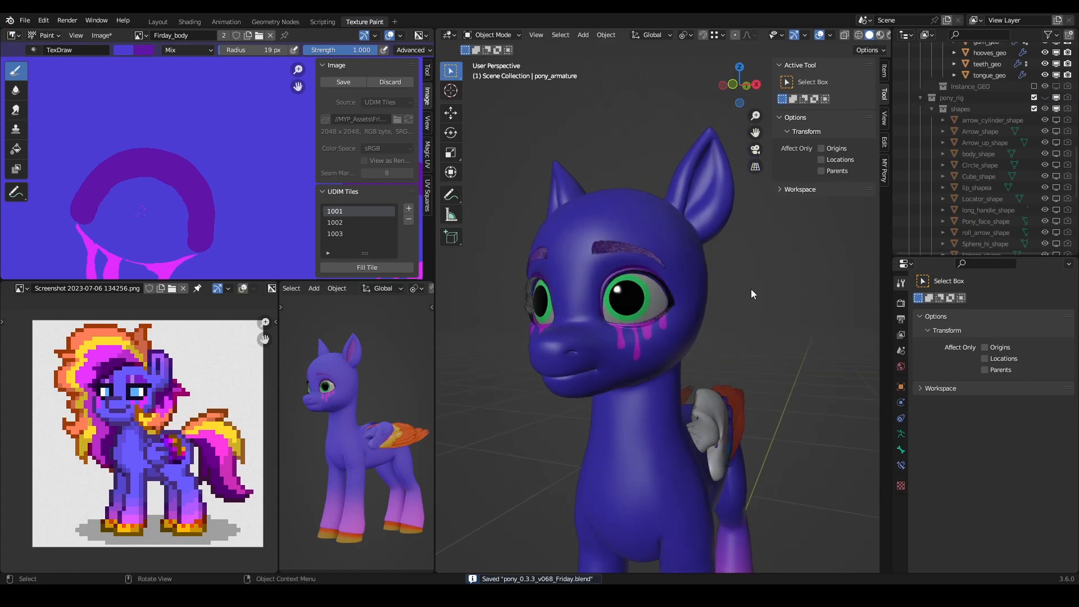
- Switch to the Shading workspace and select the pony's body mesh to bring up its pony_skin material nodes
left_click(190, 22)
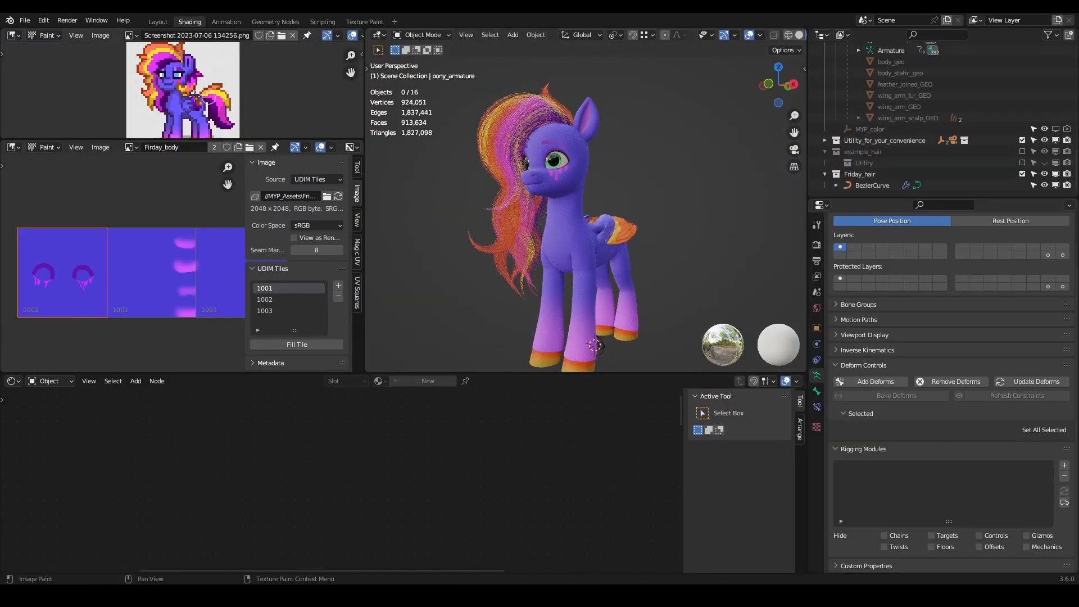
middle_click_drag(493, 173, 647, 232)
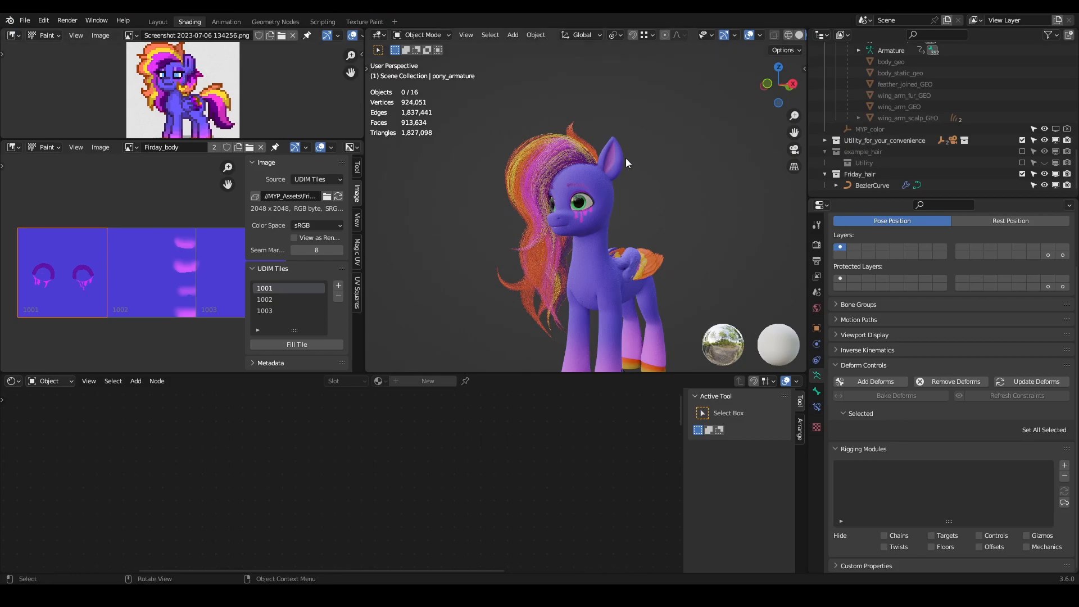
scroll(591, 168, "up", 5)
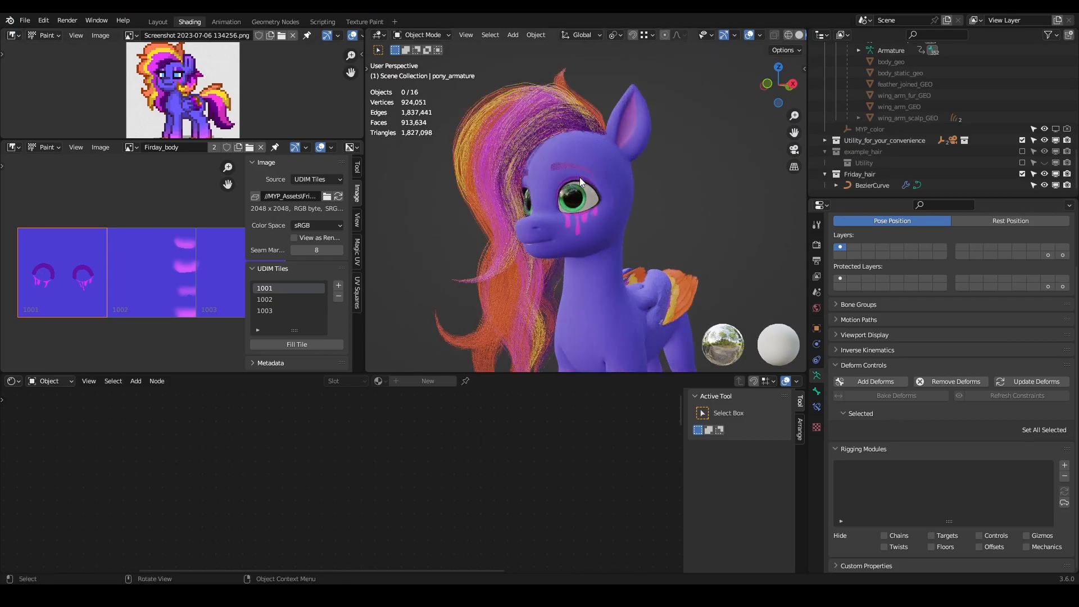
left_click(649, 173)
scroll(554, 463, "down", 4)
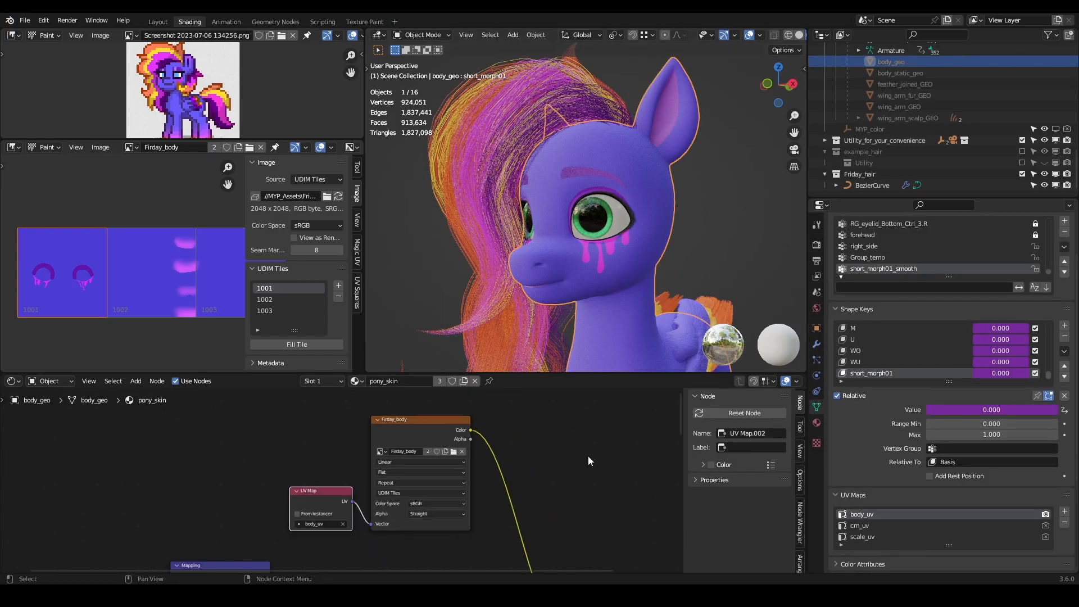
middle_click_drag(500, 419, 573, 449)
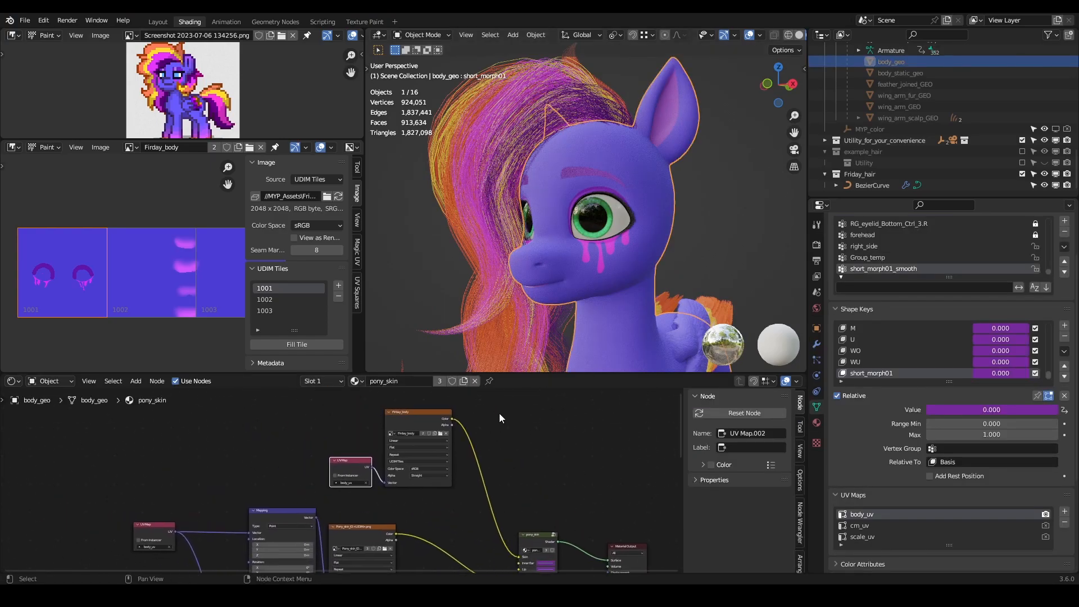
- Move the Firday_body image texture and its UV Map node farther from the pony_skin group node
left_click_drag(509, 411, 303, 489)
key("g")
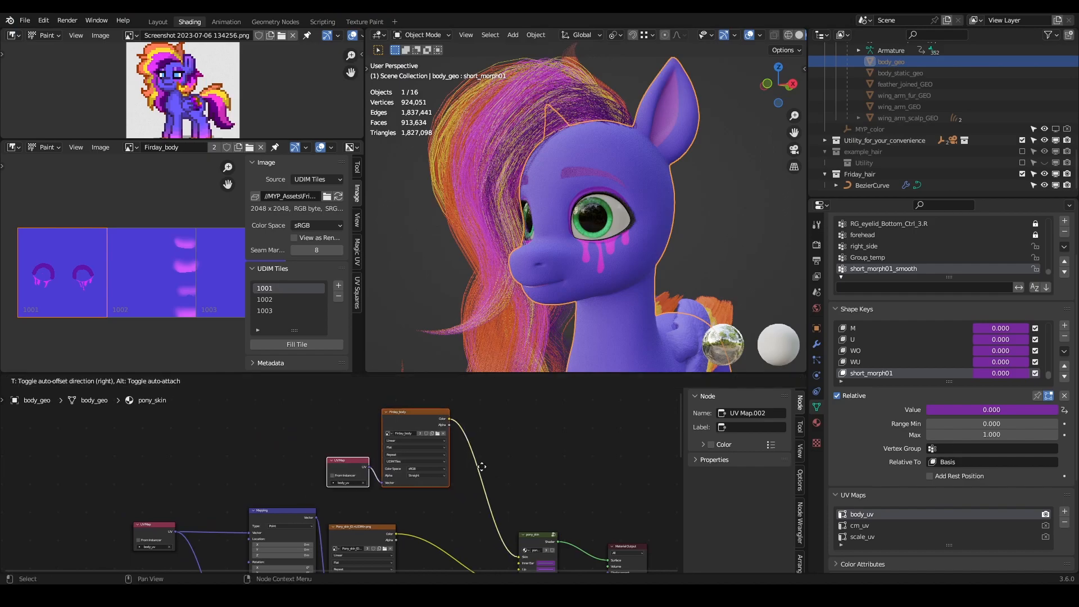
left_click(438, 467)
scroll(504, 405, "up", 4)
mouse_move(461, 424)
middle_mouse_down()
mouse_move(505, 404)
mouse_move(447, 435)
middle_mouse_up()
scroll(635, 177, "up", 2)
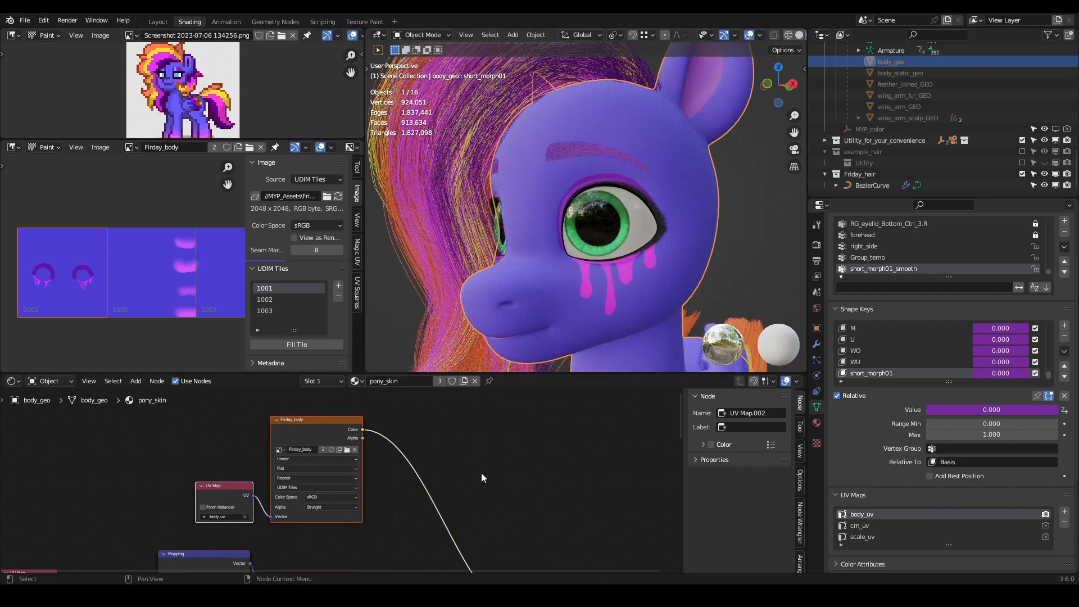
middle_click_drag(480, 475, 407, 429)
scroll(326, 421, "down", 2)
- Add a Color Ramp node driven by the Firday_body texture's Color, and connect its Color to pony_skin's Skin input
left_click_drag(298, 404, 381, 422)
type("color ra")
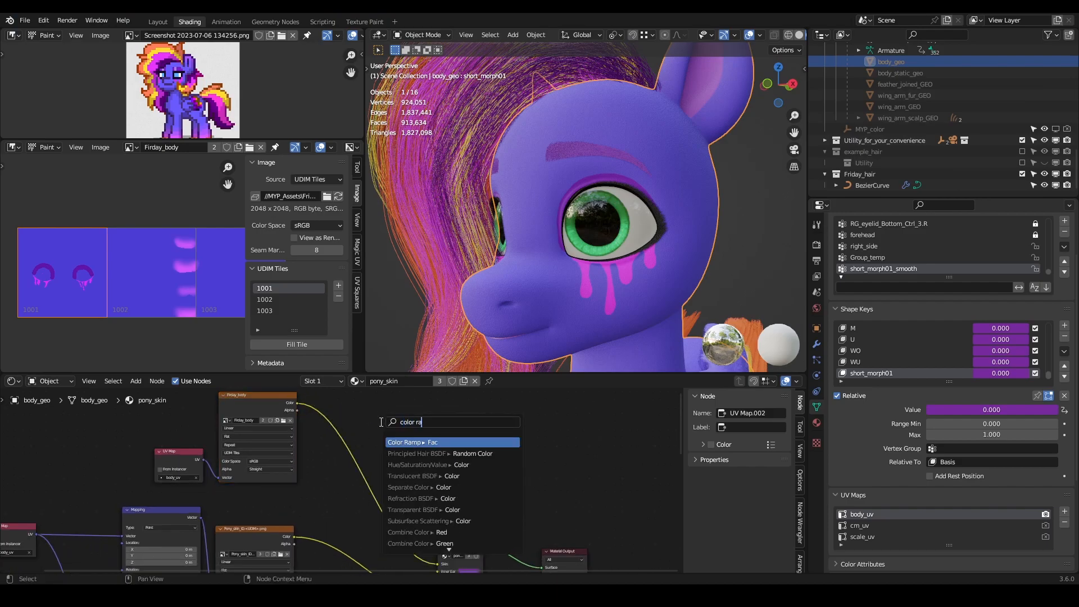
key("Return")
left_click(381, 422)
left_click_drag(461, 426, 438, 524)
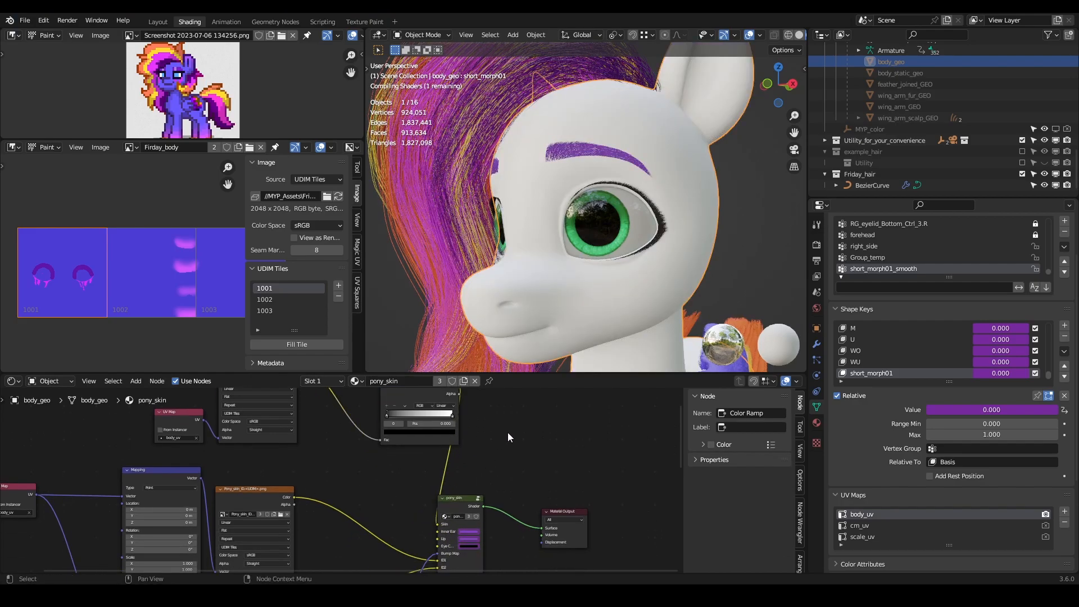
middle_click_drag(507, 431, 528, 483)
left_click_drag(438, 430, 381, 426)
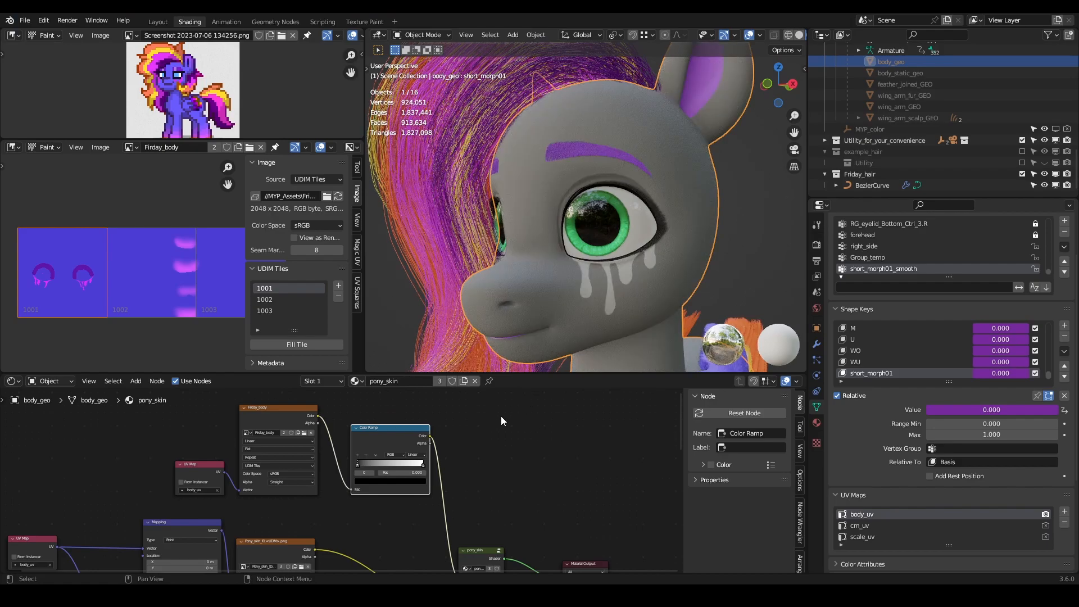
- Reverse the Color Ramp by moving its white stop to the start and its black stop just past it
scroll(472, 442, "up", 1)
left_click_drag(361, 464, 395, 460)
scroll(534, 244, "down", 8)
middle_click_drag(534, 244, 580, 237)
scroll(384, 463, "up", 2)
left_click_drag(390, 455, 375, 454)
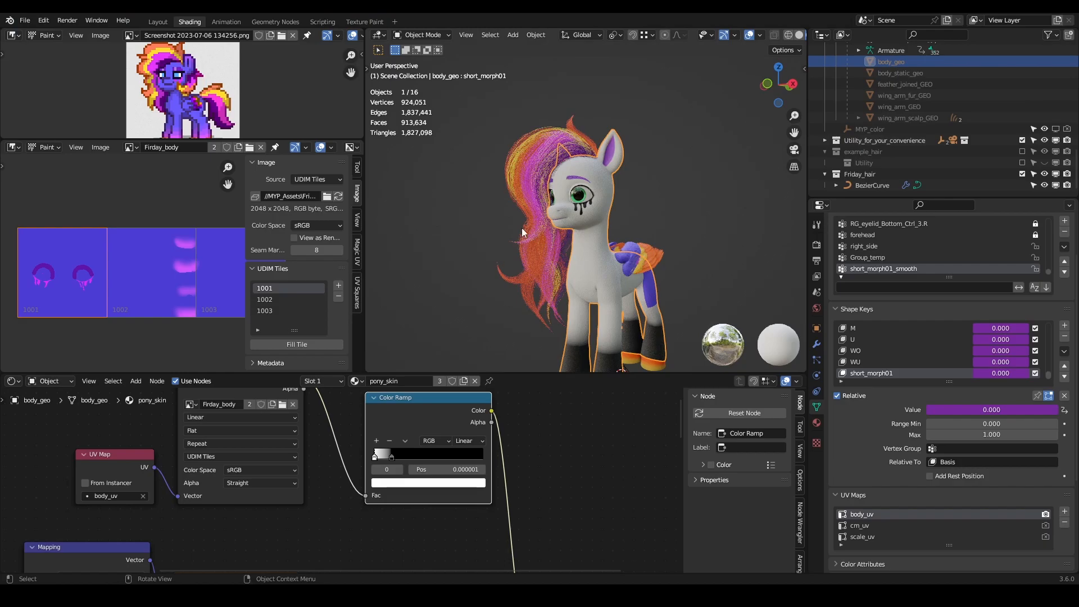
- Tighten the Color Ramp around the eyelid paint by moving its black stop to position 0.082
scroll(582, 231, "up", 6)
scroll(582, 232, "up", 5)
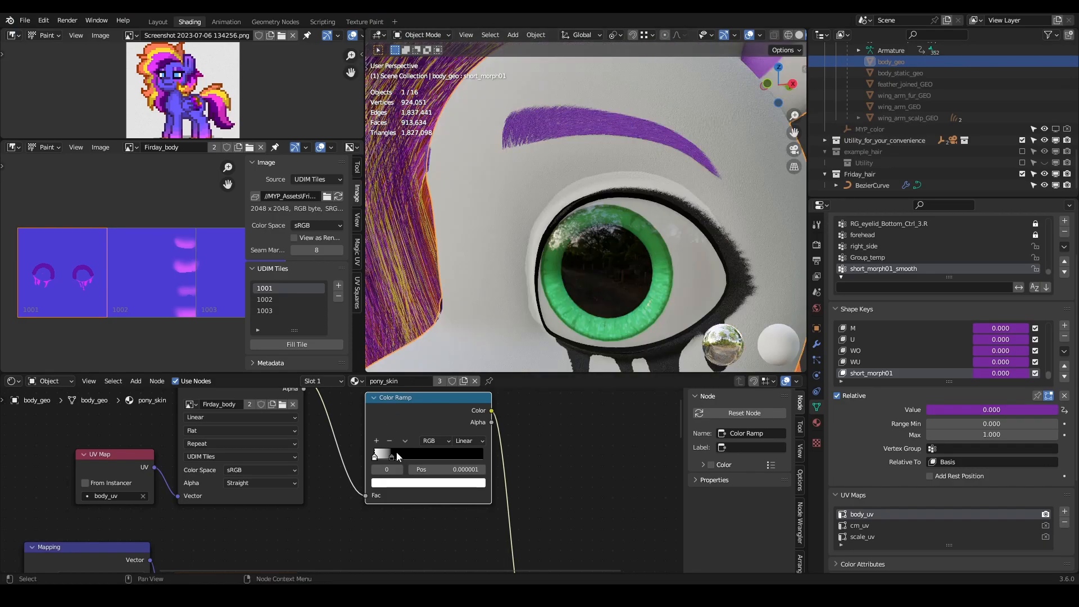
left_click_drag(392, 456, 384, 454)
scroll(578, 266, "down", 10)
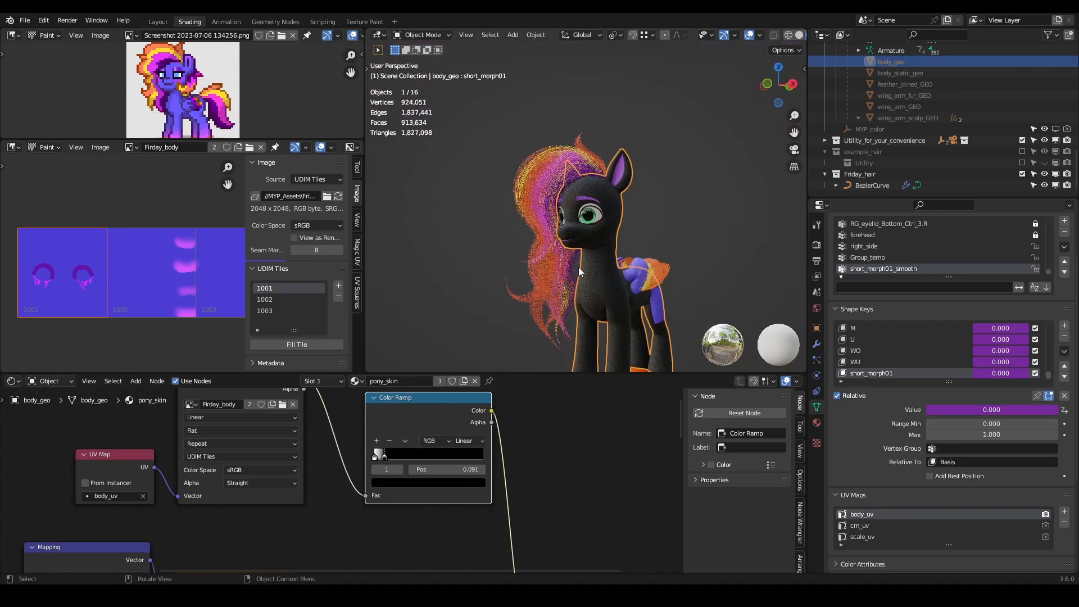
mouse_move(595, 295)
middle_mouse_down("shift")
mouse_move(574, 243)
mouse_move(578, 288)
middle_mouse_up("shift")
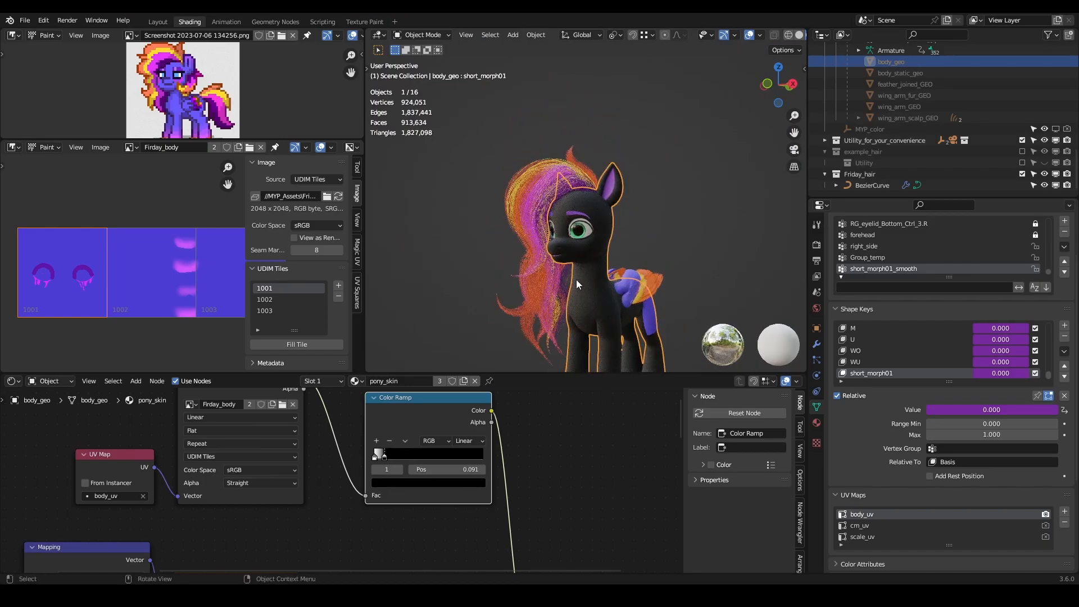
scroll(560, 222, "up", 5)
scroll(560, 221, "up", 5)
scroll(557, 268, "down", 4)
scroll(568, 238, "up", 4)
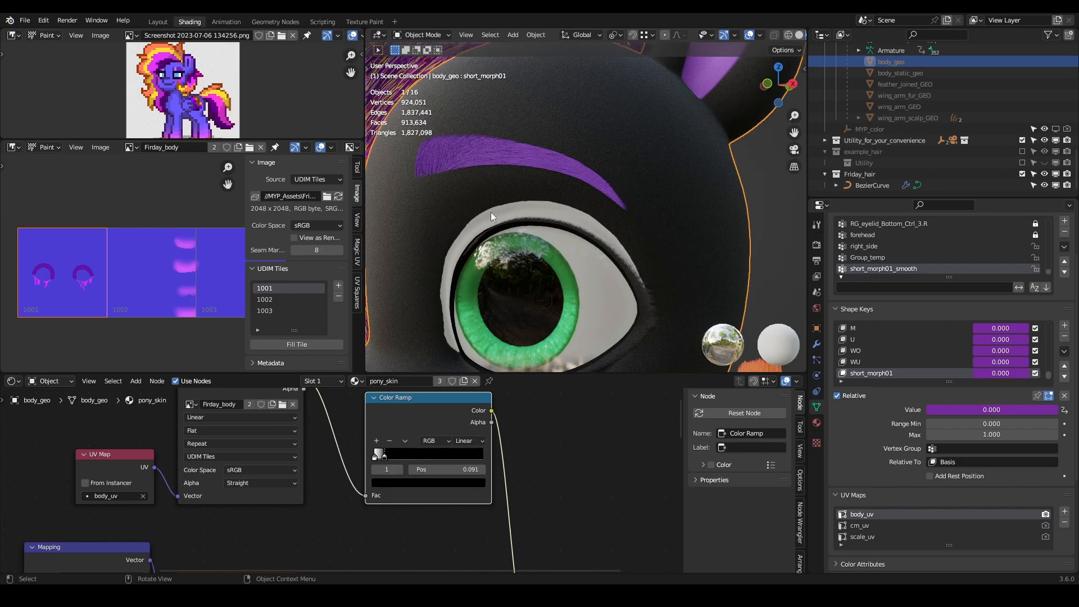
left_click_drag(383, 457, 383, 457)
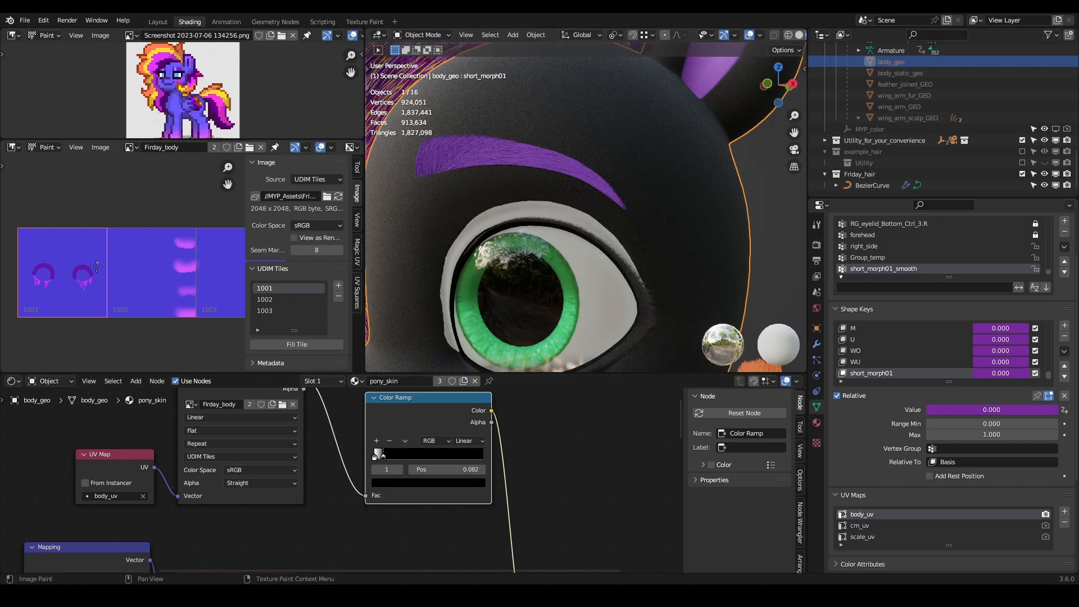
- Connect the Firday_body texture's Color directly to pony_skin's Skin input, bypassing the Color Ramp
scroll(357, 448, "down", 2)
left_click_drag(315, 411, 468, 523)
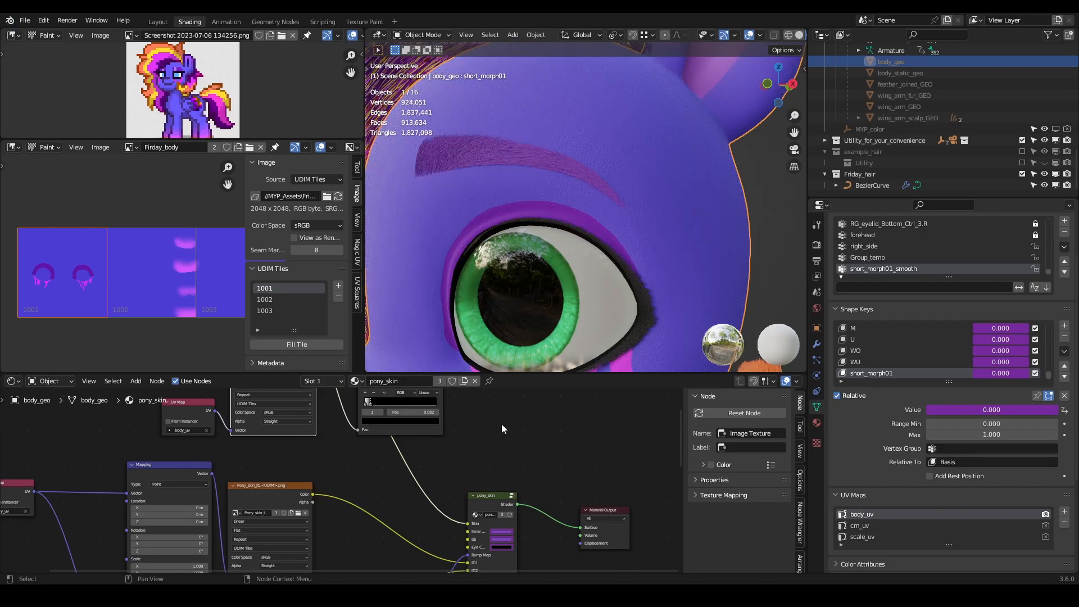
middle_click_drag(502, 423, 510, 444)
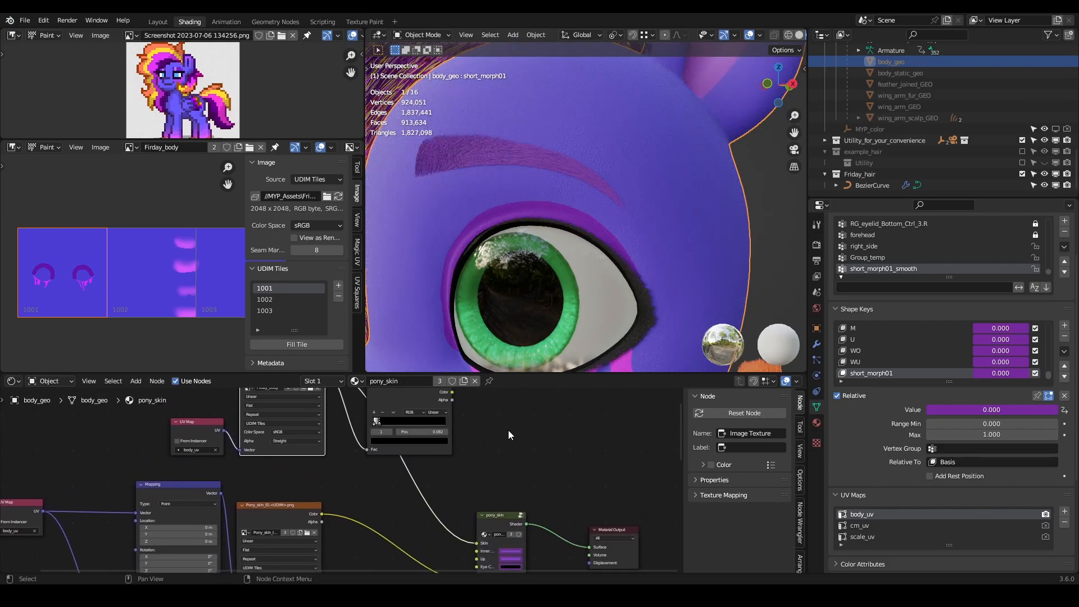
mouse_move(505, 444)
middle_mouse_down()
mouse_move(467, 458)
mouse_move(513, 409)
mouse_move(492, 429)
middle_mouse_up()
middle_click_drag(516, 427, 503, 467)
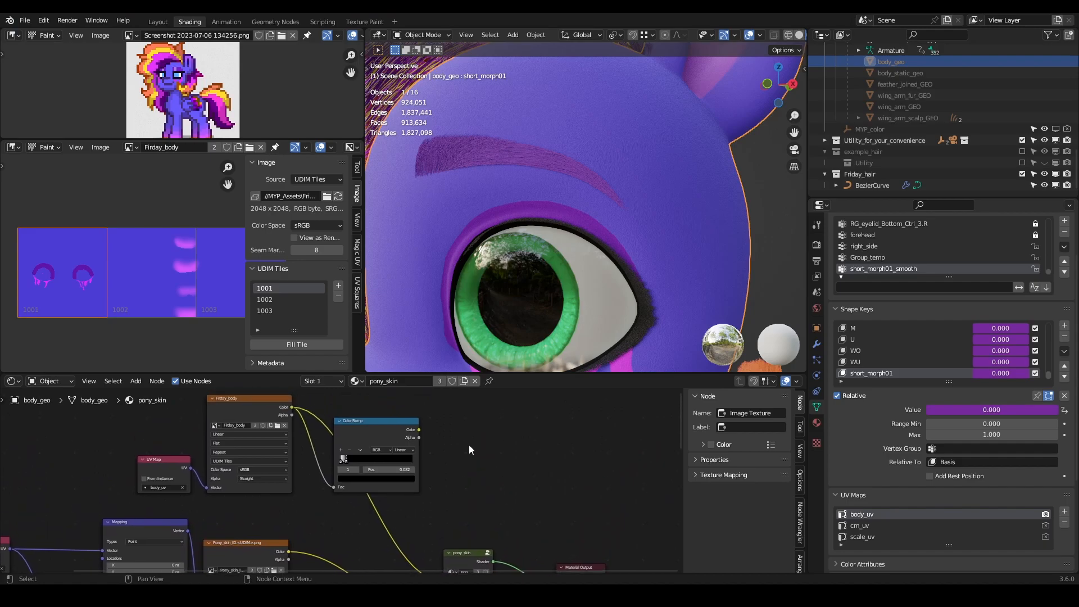
- Move the Color Ramp node farther from the Firday_body texture, and deselect the body mesh in the viewport
left_click_drag(365, 436, 407, 408)
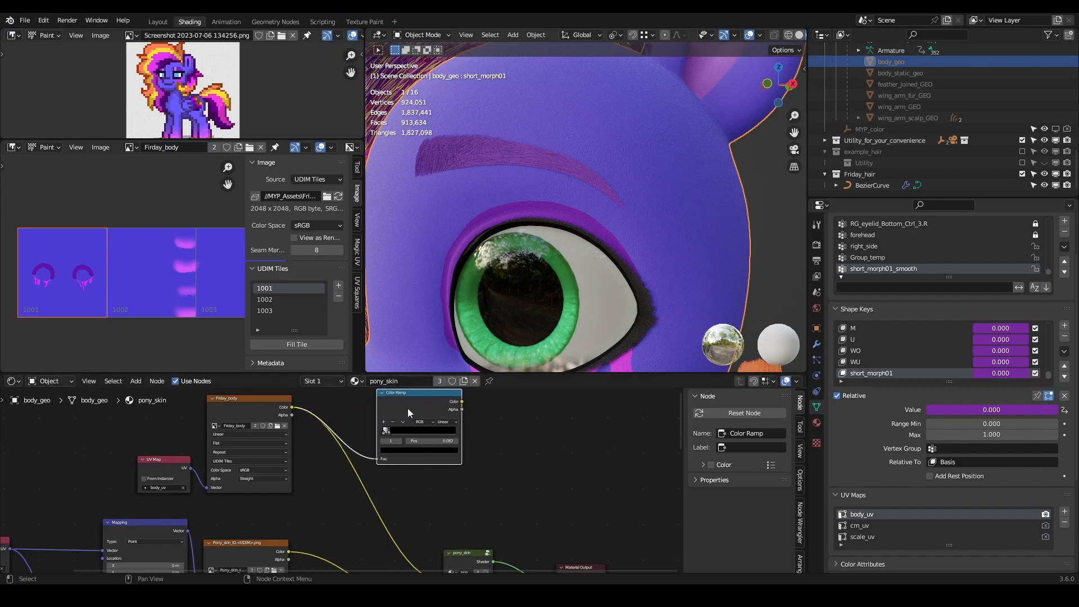
scroll(497, 444, "down", 1)
middle_click_drag(498, 443, 475, 451)
left_click(469, 443)
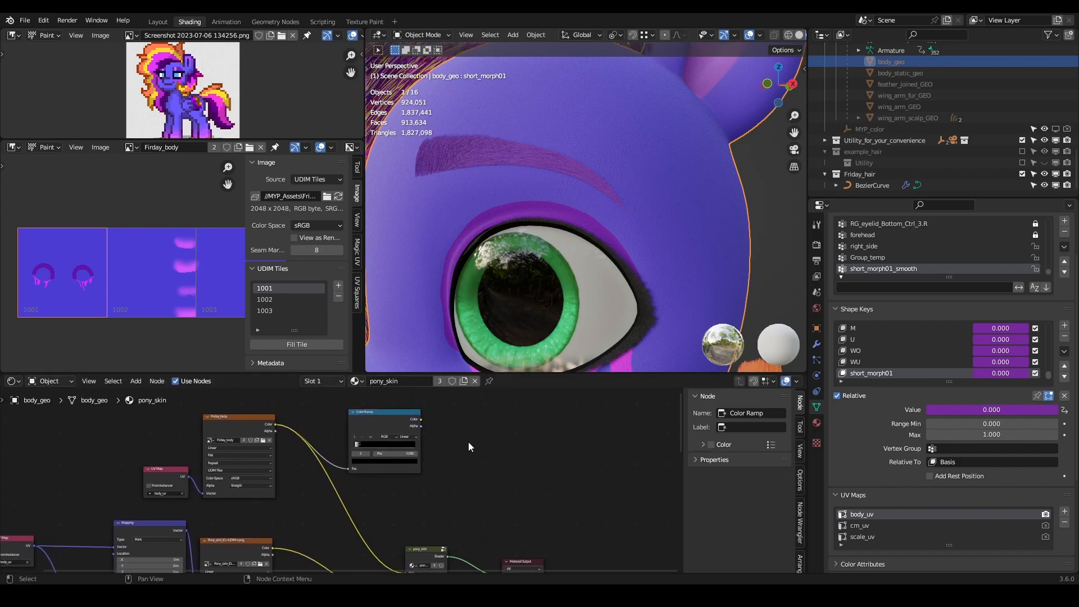
scroll(544, 271, "down", 12)
scroll(603, 225, "up", 2)
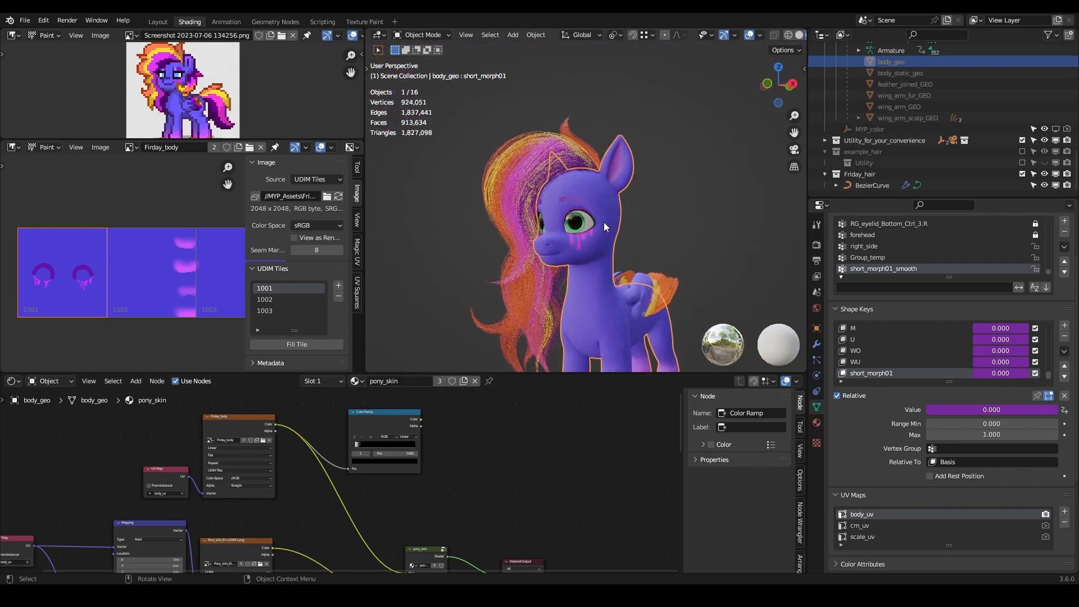
left_click(689, 231)
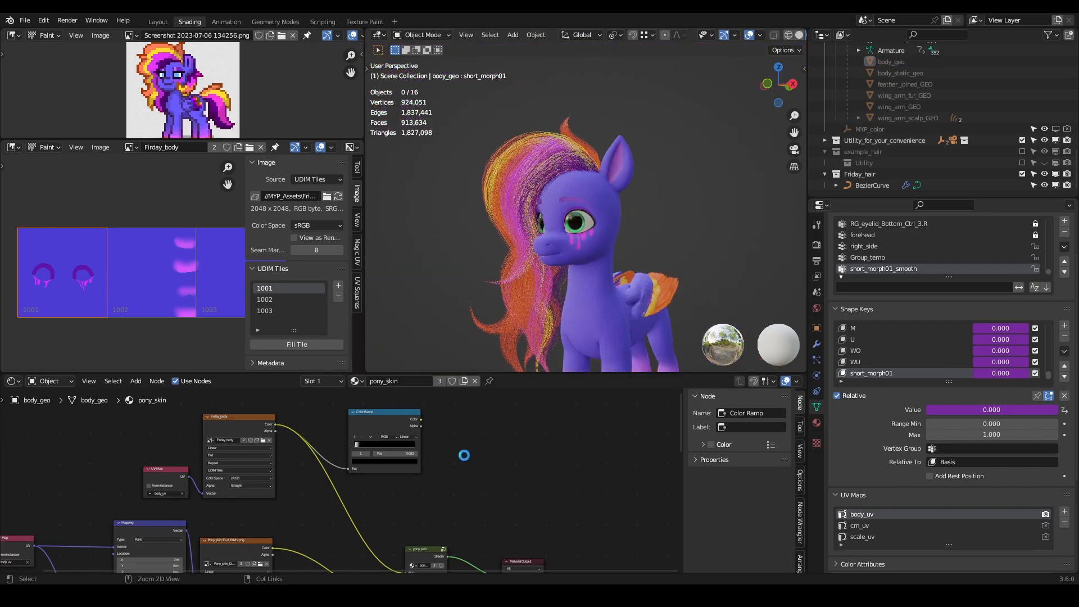
middle_click_drag(460, 454, 590, 444)
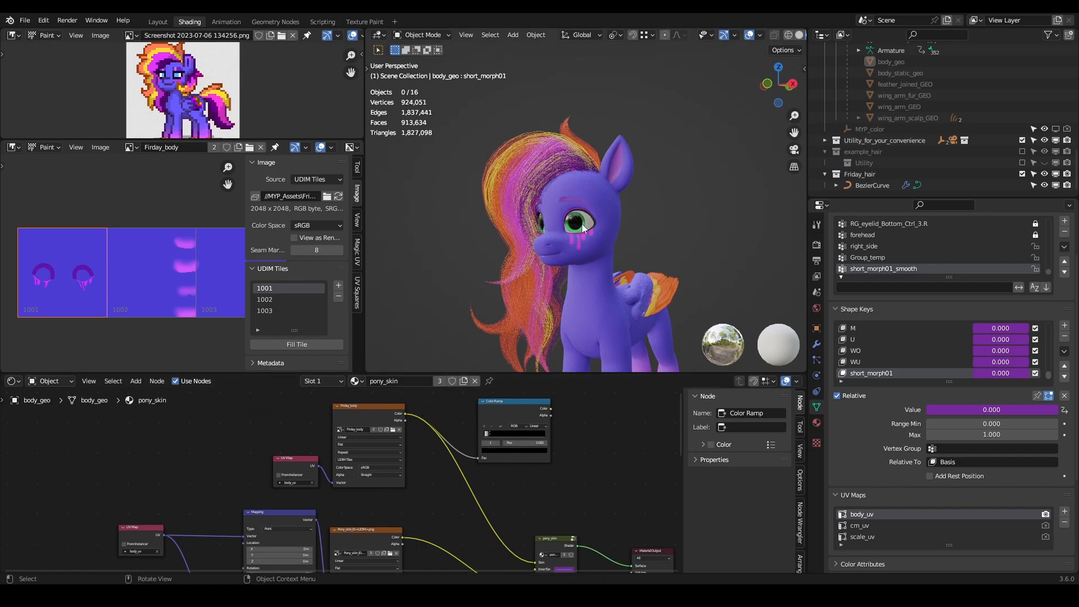
- Copy pony_skin's Firday_body texture together with its body_uv UV Map node, and open the cutie_mark_skin material's nodes
left_click(381, 409)
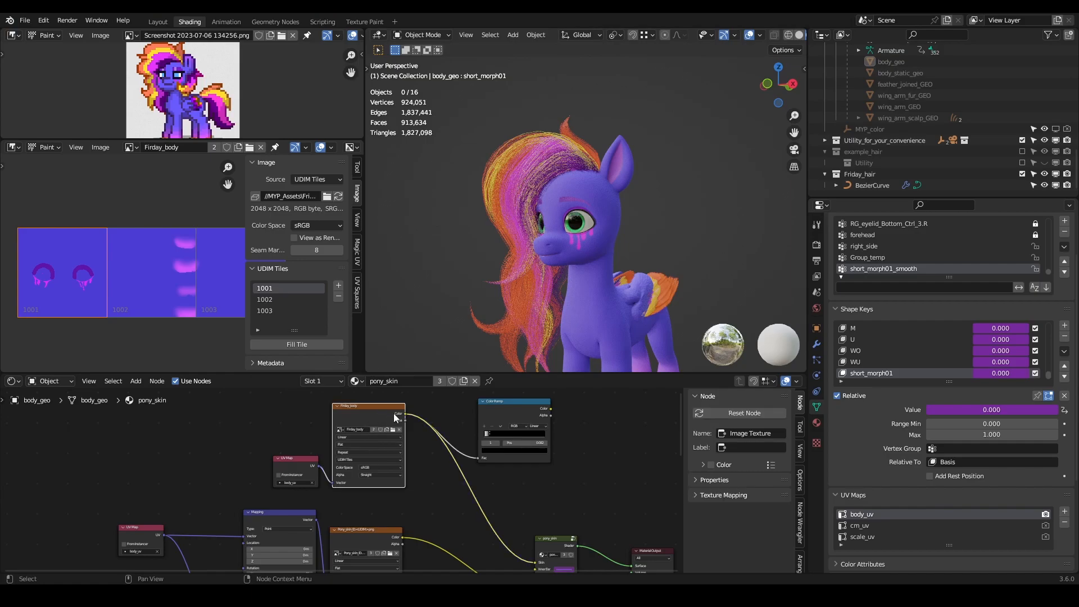
left_click_drag(445, 409, 234, 475)
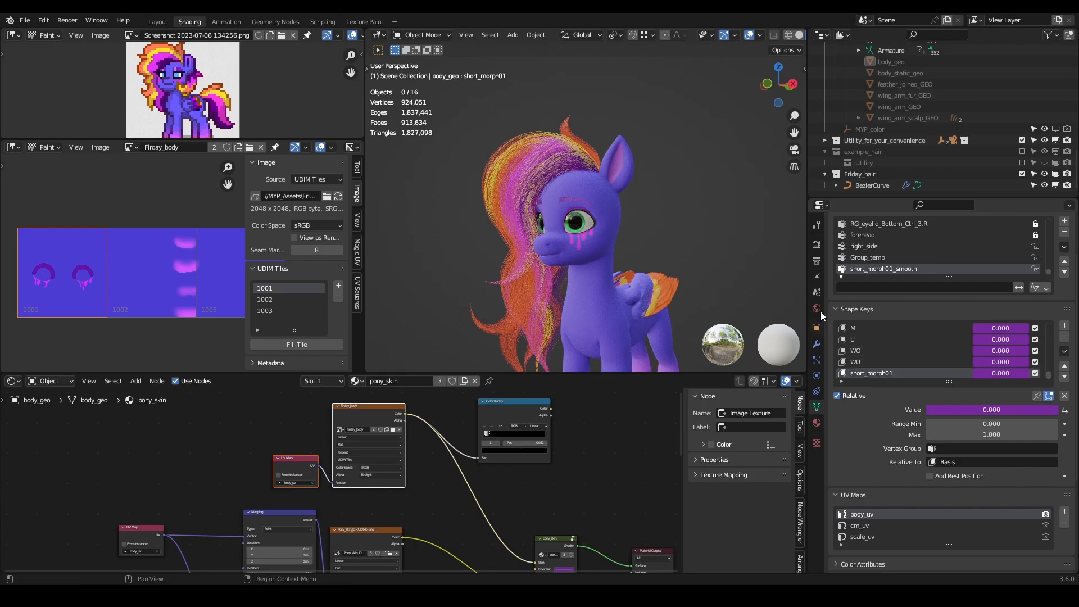
left_click(816, 422)
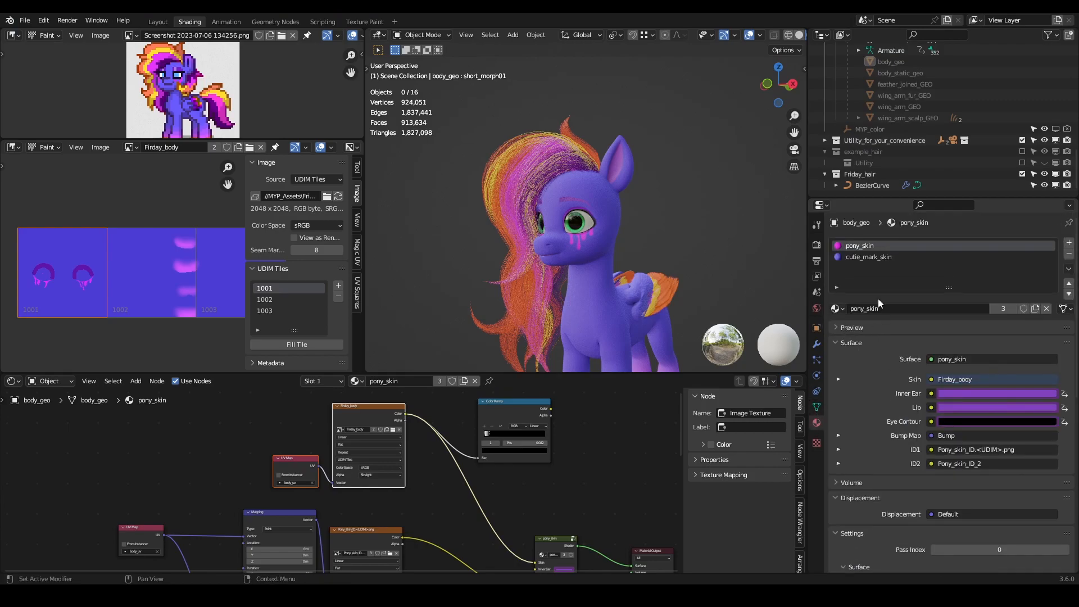
left_click(868, 257)
middle_click_drag(524, 426, 299, 394)
scroll(550, 433, "up", 3)
middle_click_drag(551, 436, 505, 525)
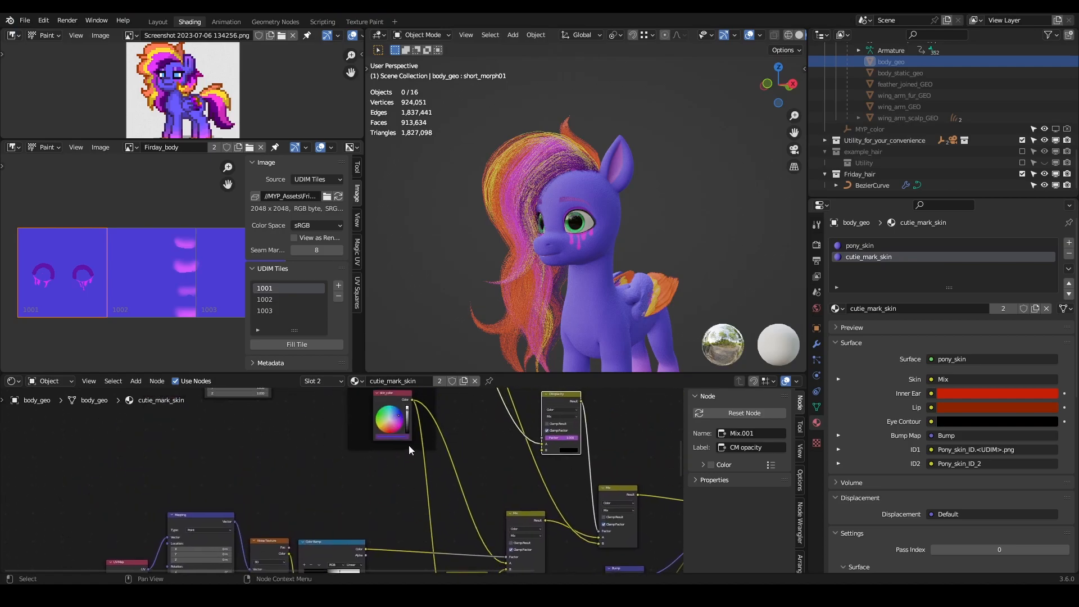
- Compare the pony_skin and cutie_mark_skin node trees to find where the coat color feeds the skin
left_click(848, 245)
scroll(581, 502, "up", 6)
middle_click_drag(574, 445, 508, 463)
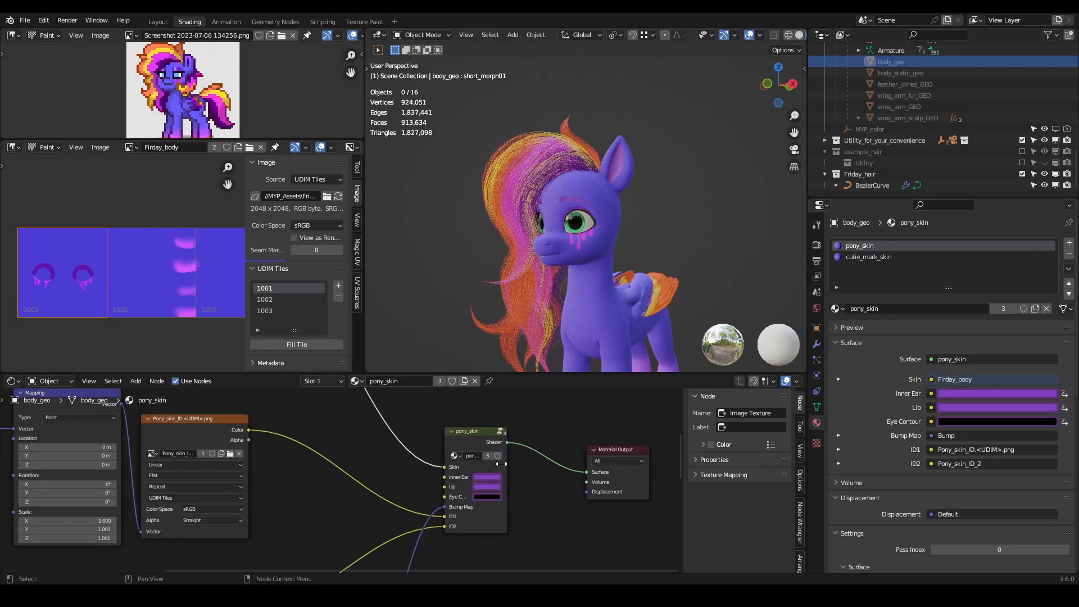
left_click(861, 256)
middle_click_drag(380, 466, 116, 441)
scroll(344, 476, "up", 8)
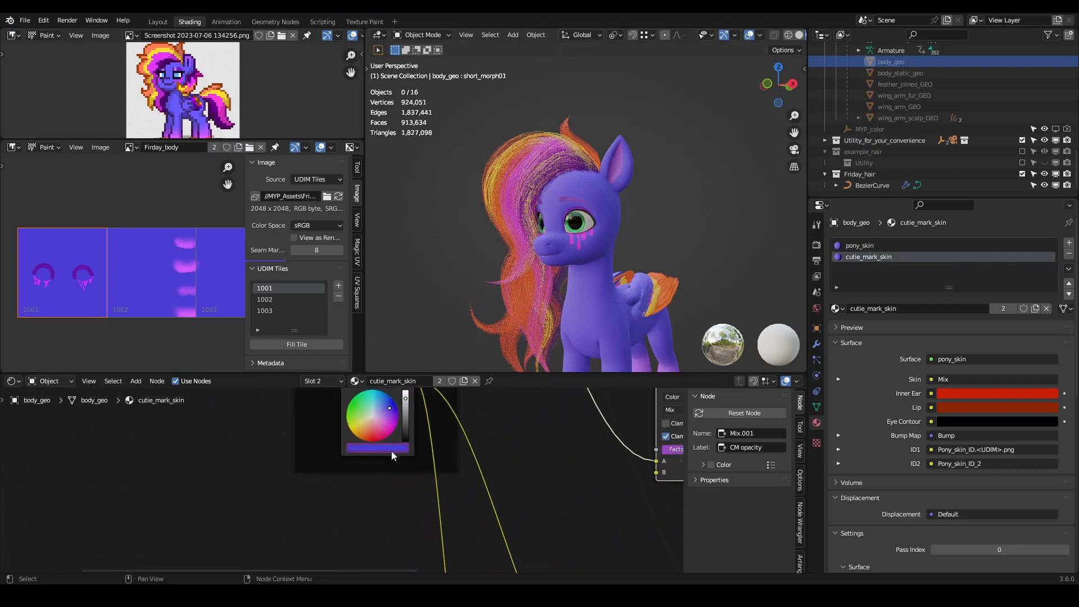
scroll(411, 453, "down", 2)
middle_click_drag(409, 467, 404, 492)
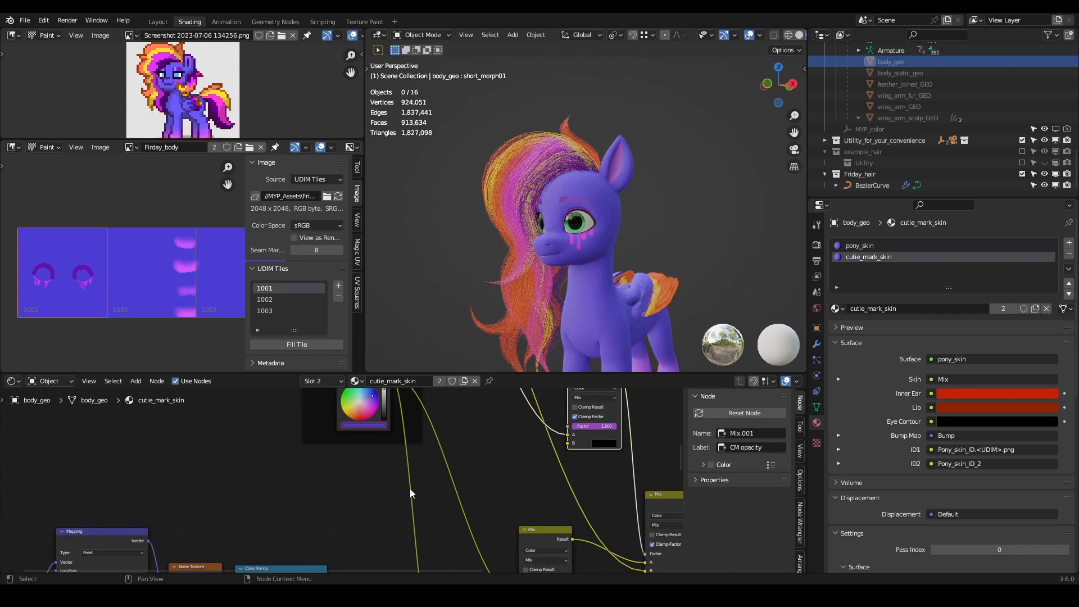
- Add a shared reroute point on the two coat color links in cutie_mark_skin and position it below the color node
right_click_drag(392, 507, 483, 454, "shift")
key("g")
left_click(439, 484)
middle_click_drag(318, 473, 342, 471)
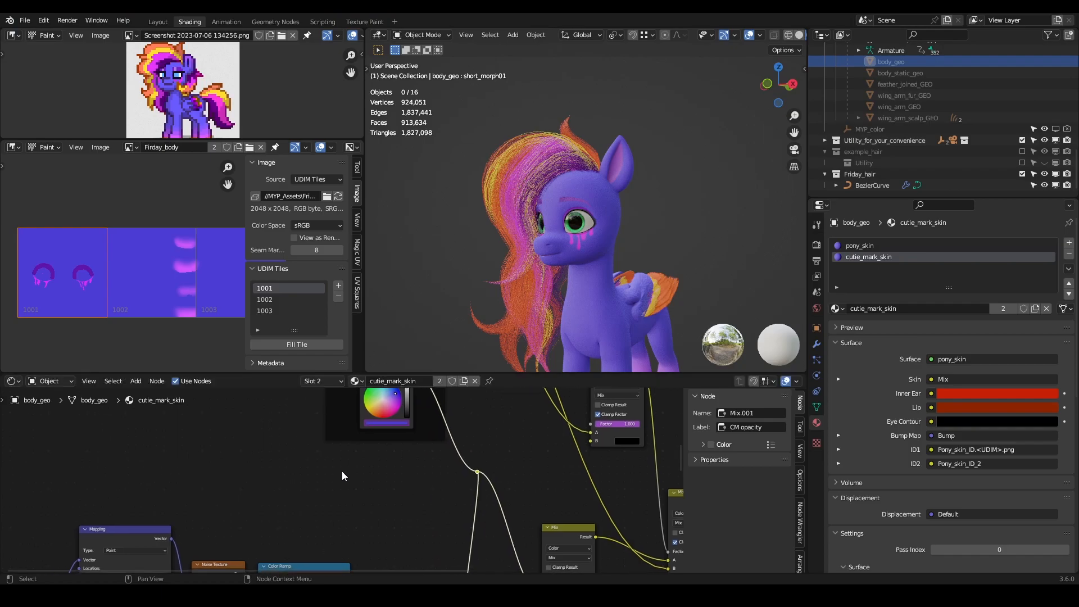
- Paste the Firday_body texture and UV Map nodes into cutie_mark_skin and connect the texture's Color to the reroute point
key("ctrl+v")
left_click_drag(384, 406, 470, 473)
left_click(423, 456)
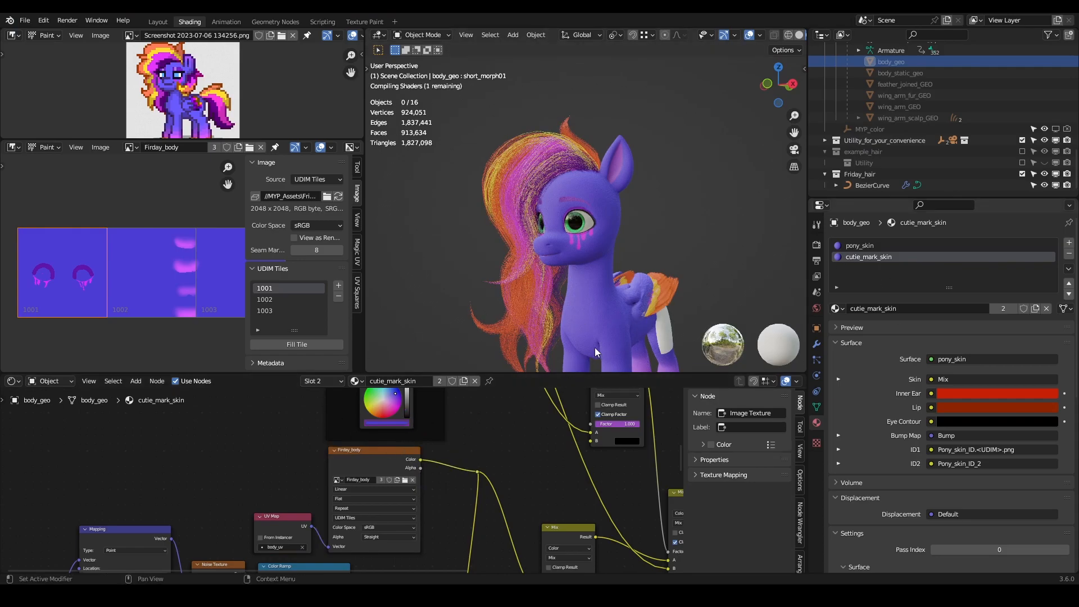
- Expand the Cutie Mark settings, set the opacity to 1.000, and inspect the mark on the pony's flank
middle_click_drag(468, 160, 420, 227)
key("n")
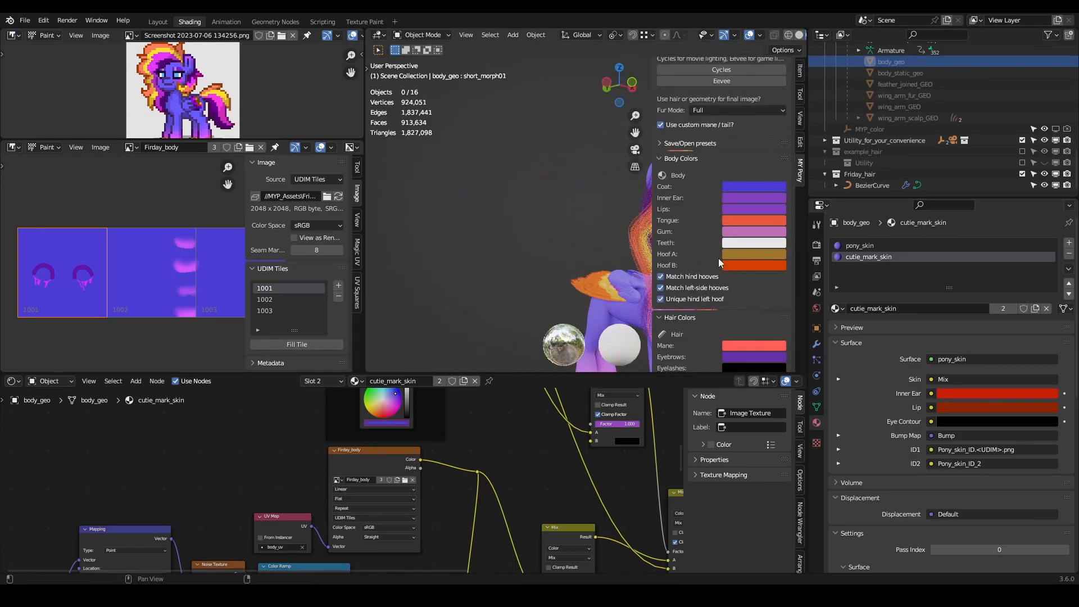
scroll(718, 261, "down", 15)
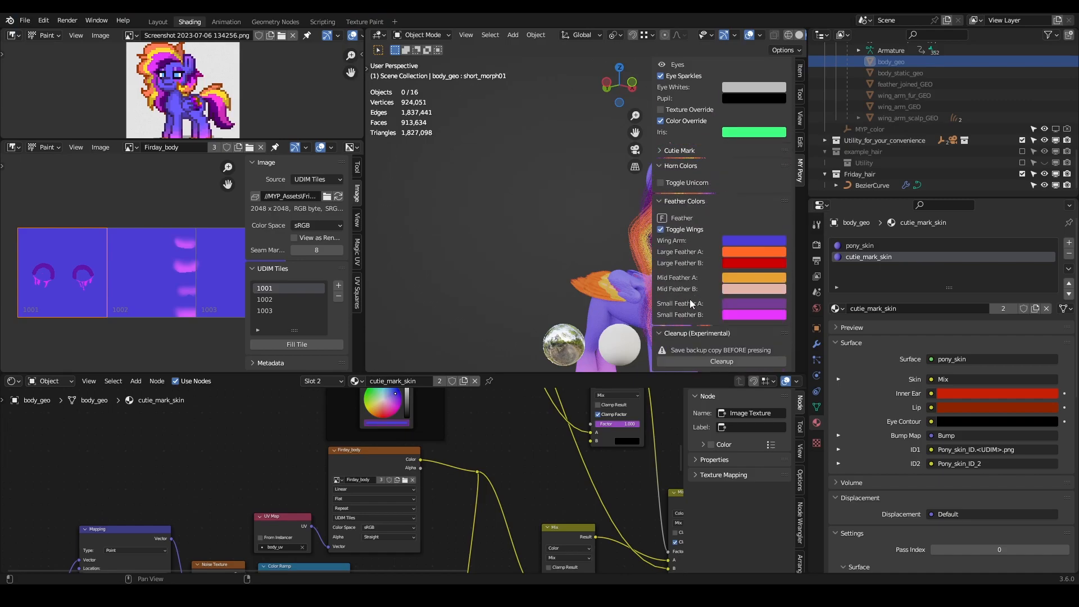
scroll(691, 287, "up", 6)
left_click(670, 285)
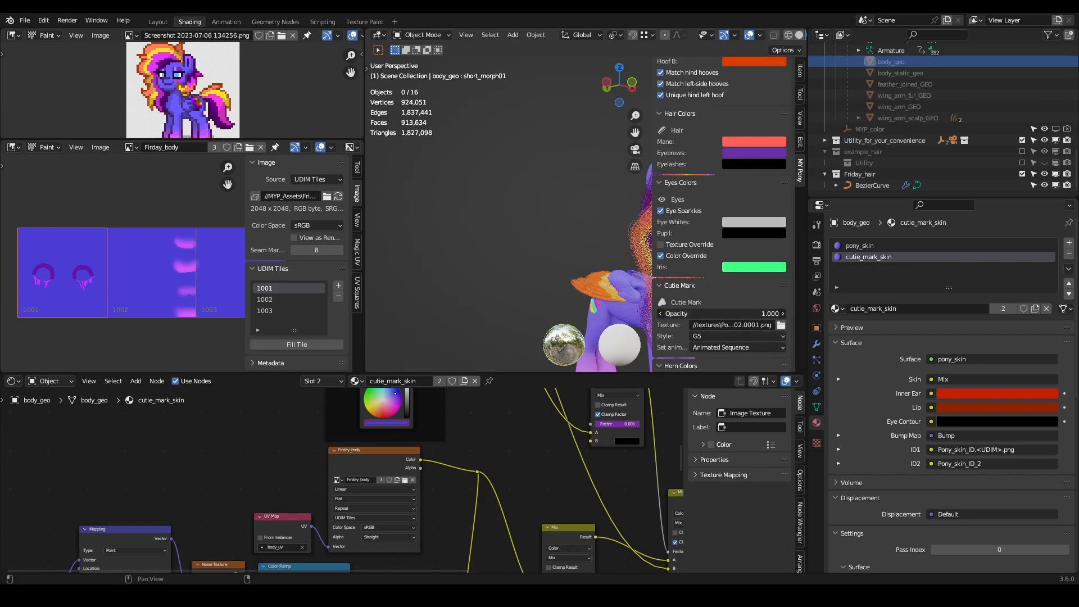
middle_click_drag(644, 301, 527, 215)
scroll(520, 225, "up", 2)
scroll(430, 205, "up", 3)
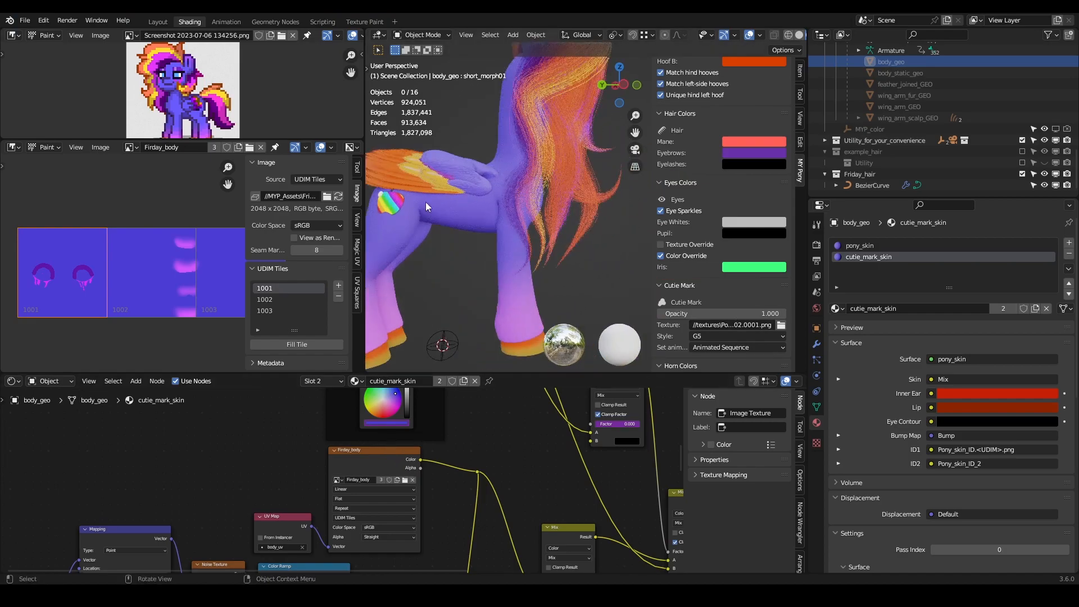
- Set the Cutie Mark opacity to 0.000
left_click_drag(757, 315, 735, 304)
scroll(522, 213, "down", 6)
middle_click_drag(521, 214, 416, 194)
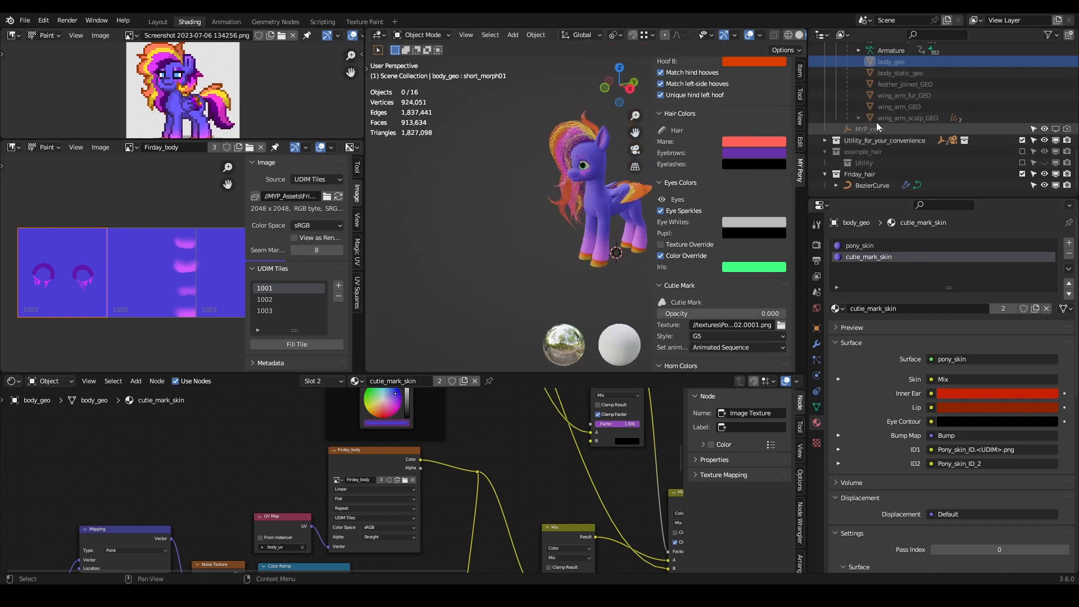
- Browse the Pony collection's GEO and pony_geo subcollections, and select body_hair_geo inside hair_geo
scroll(893, 115, "up", 5)
scroll(895, 112, "up", 6)
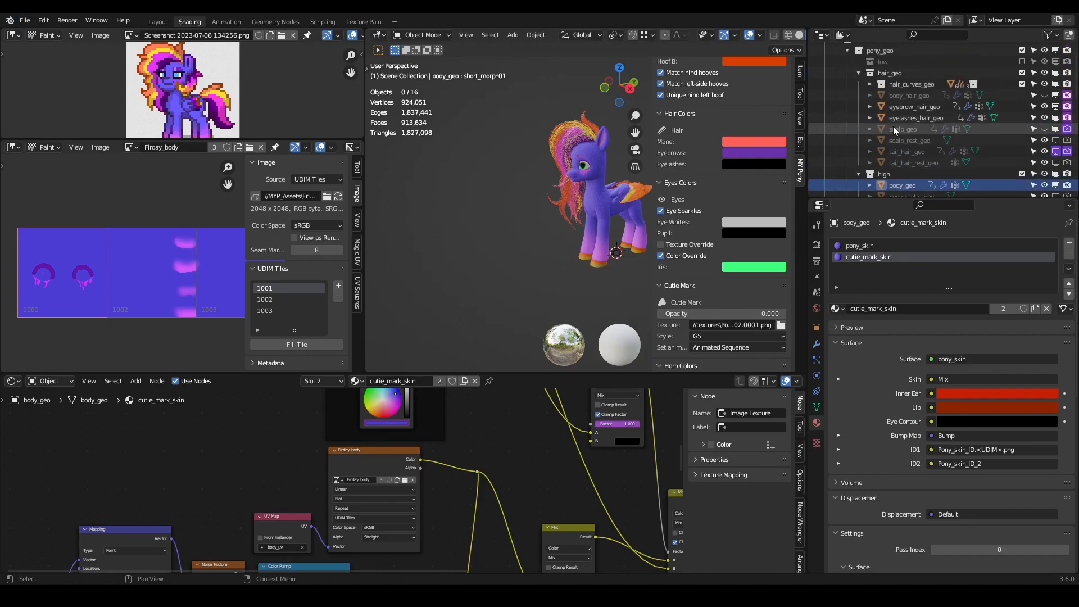
scroll(874, 89, "up", 2)
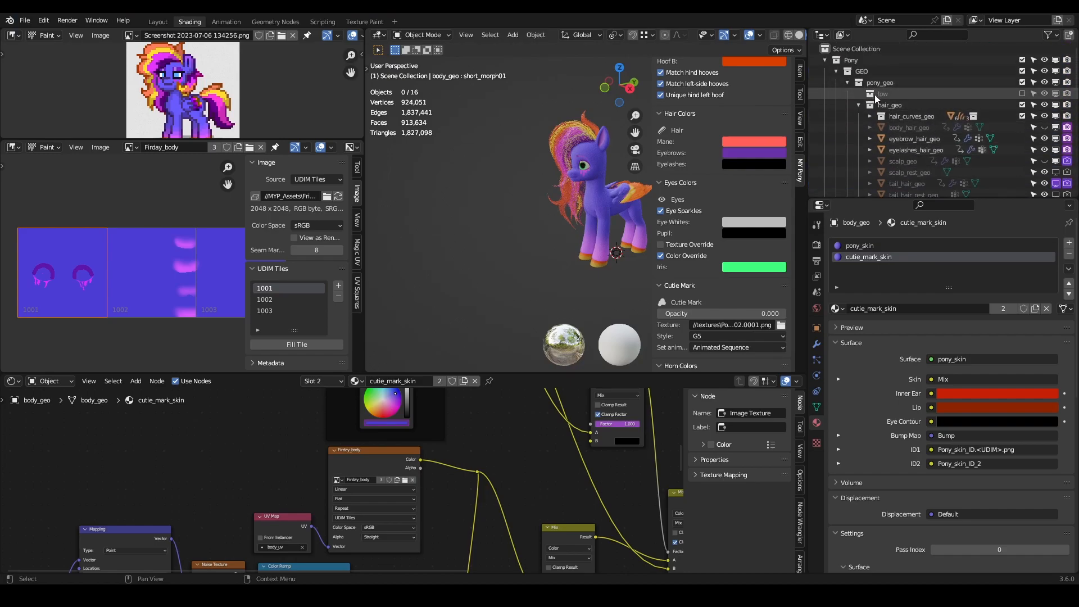
left_click(824, 63, "shift")
left_click(825, 63, "shift")
left_click(825, 63)
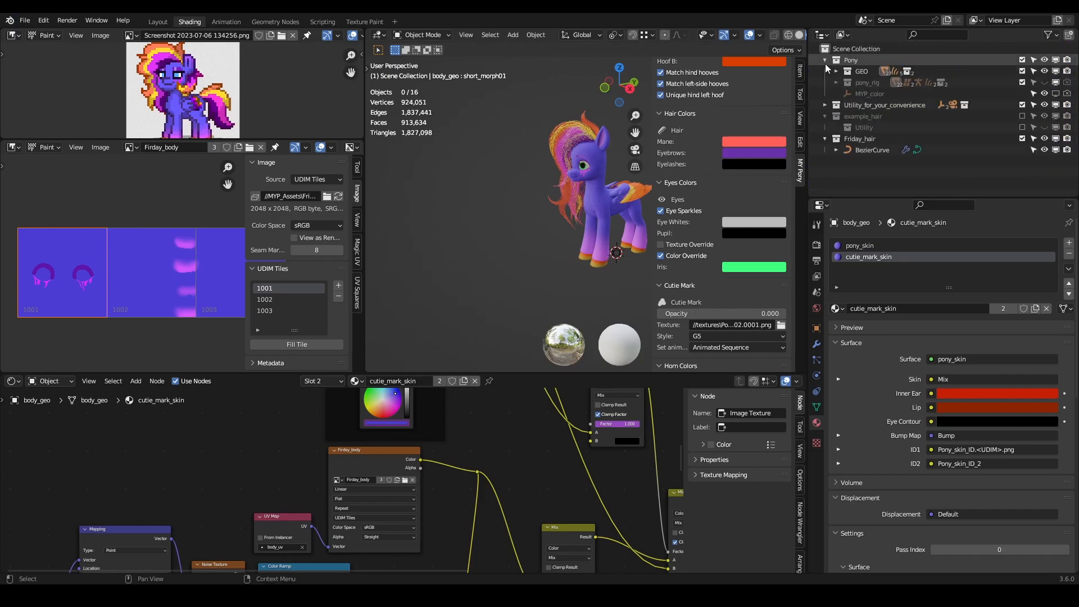
left_click(836, 68)
left_click(847, 83)
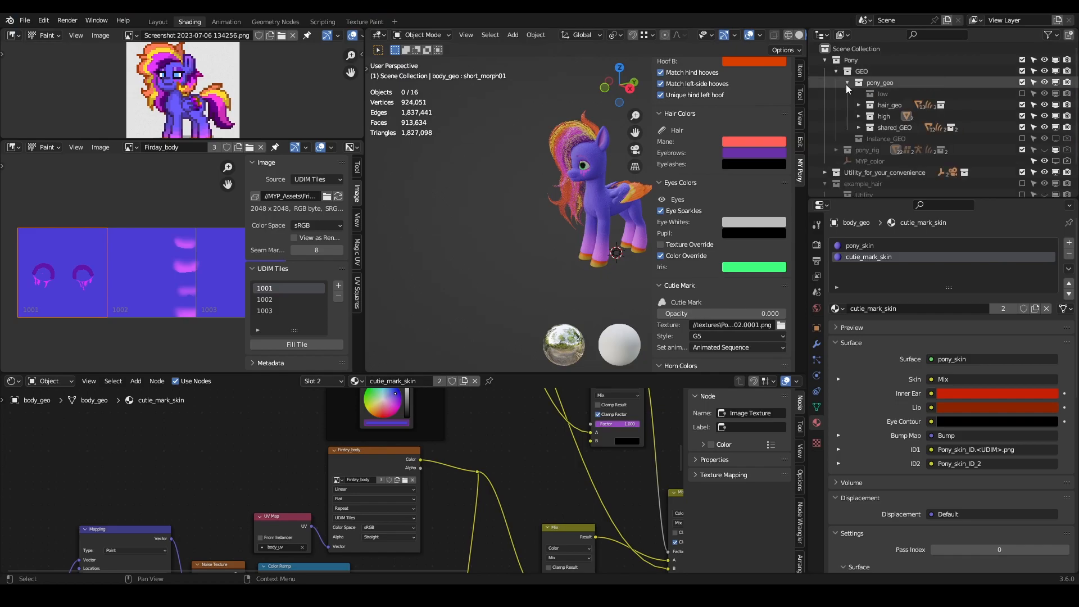
left_click(859, 116)
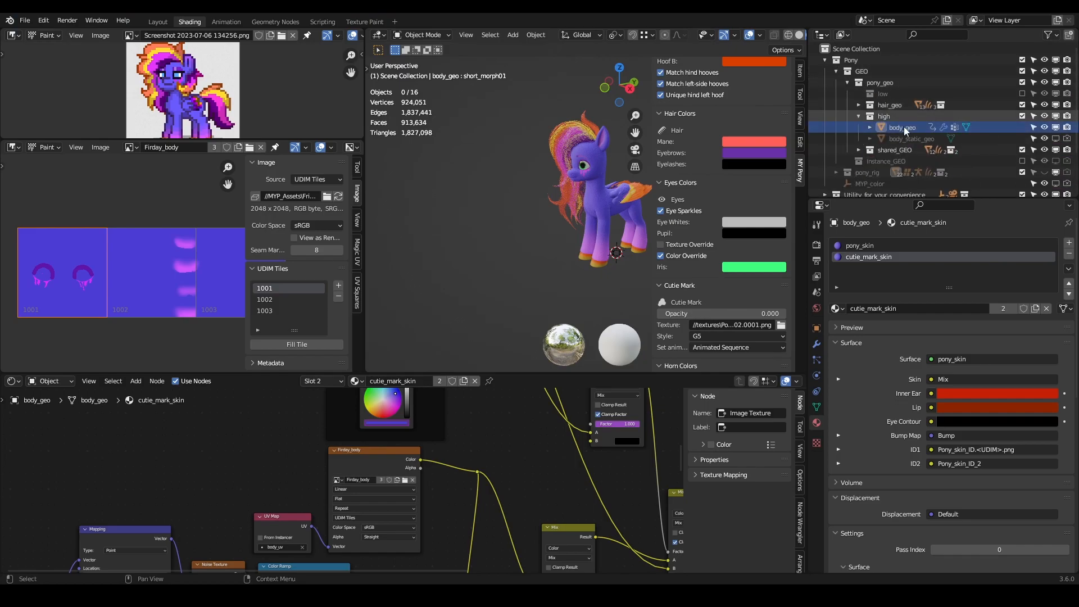
left_click(862, 149)
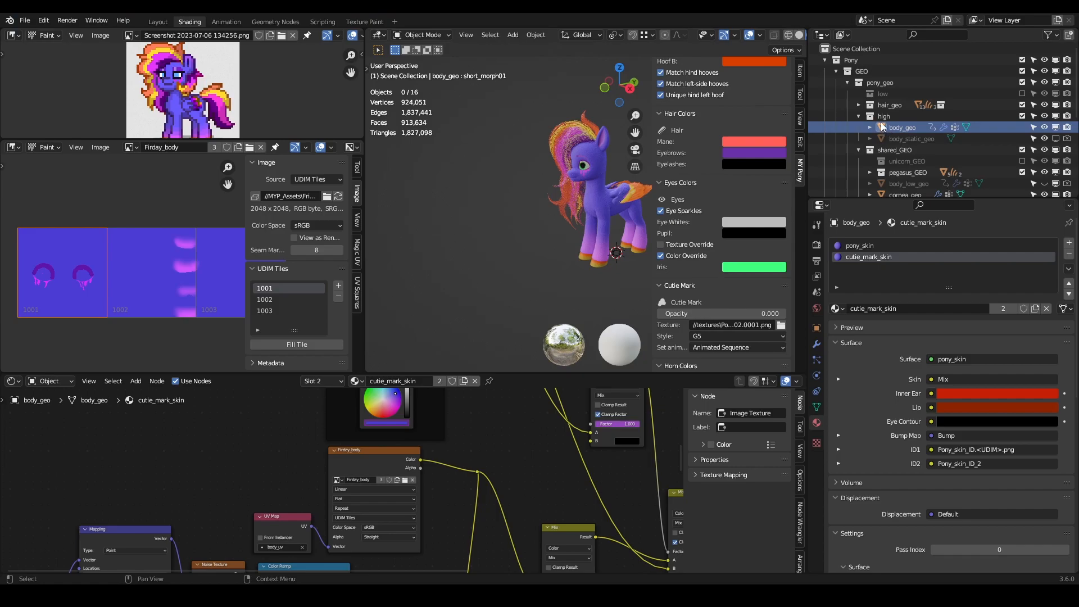
left_click(859, 105)
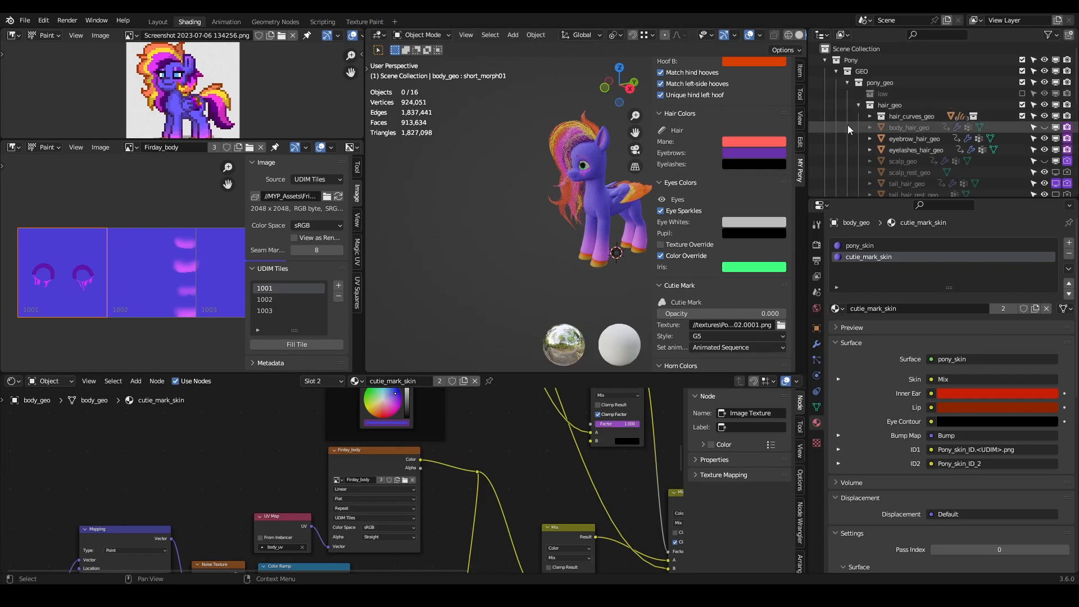
scroll(848, 124, "down", 2)
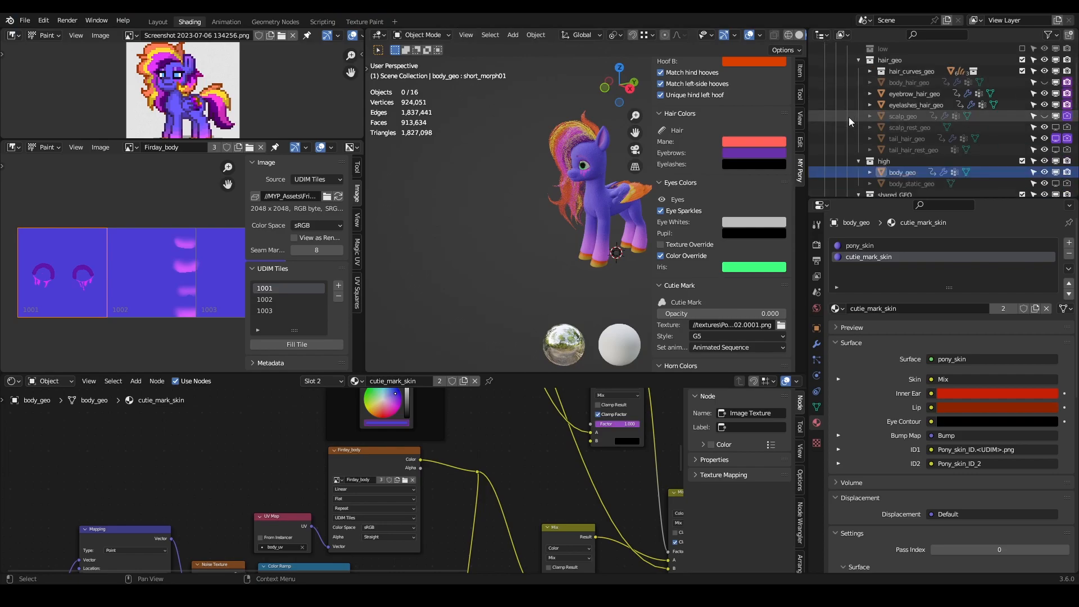
left_click(911, 84)
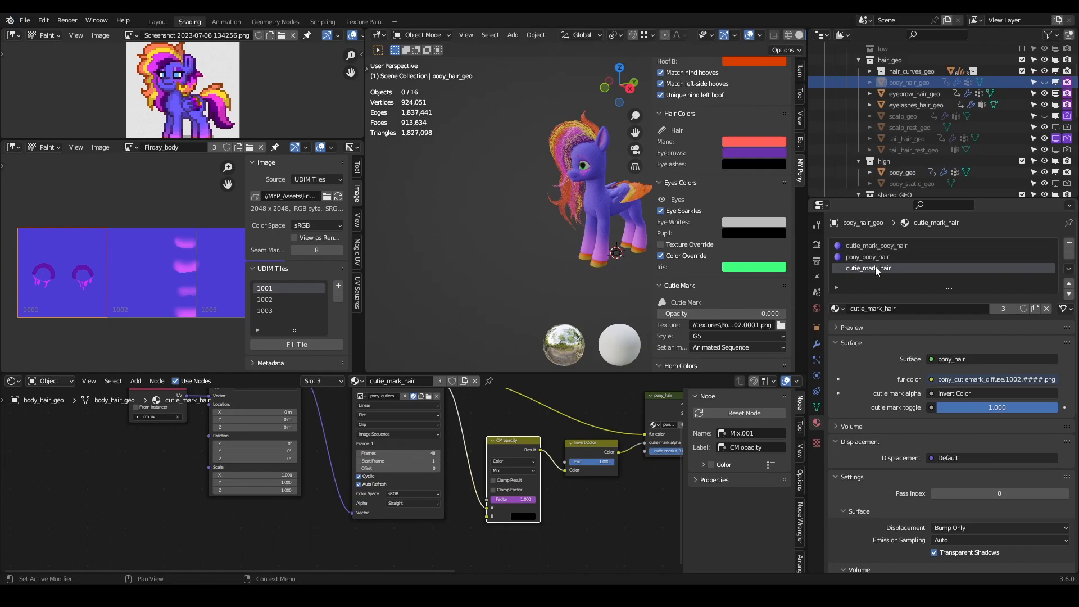
- Paste the Firday_body texture and UV Map nodes into cutie_mark_body_hair and connect the texture's Color to pony_hair's fur color
left_click(875, 246)
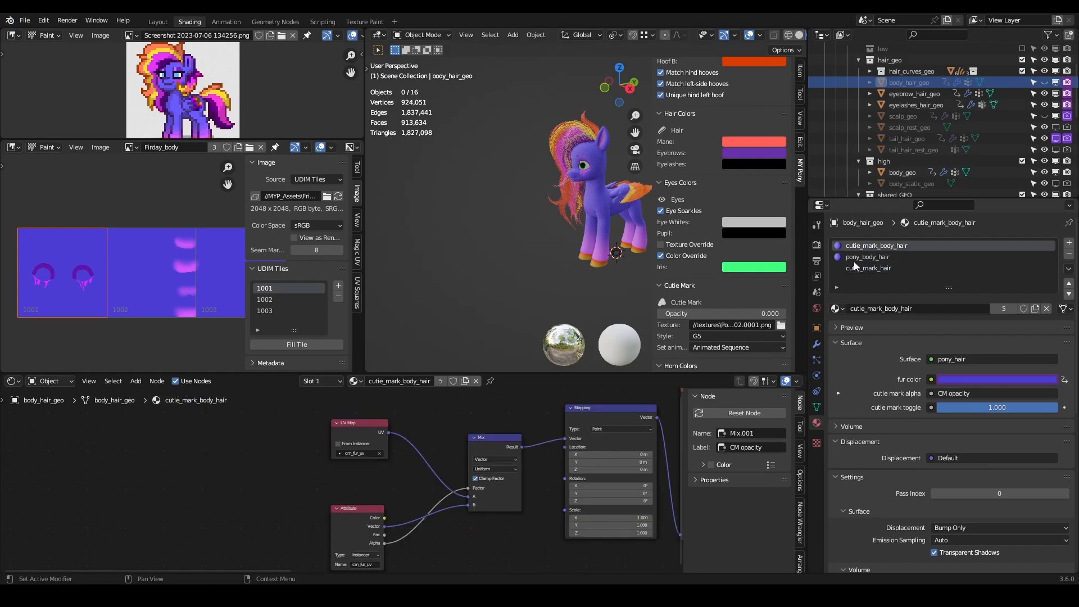
middle_click_drag(319, 413, 272, 409)
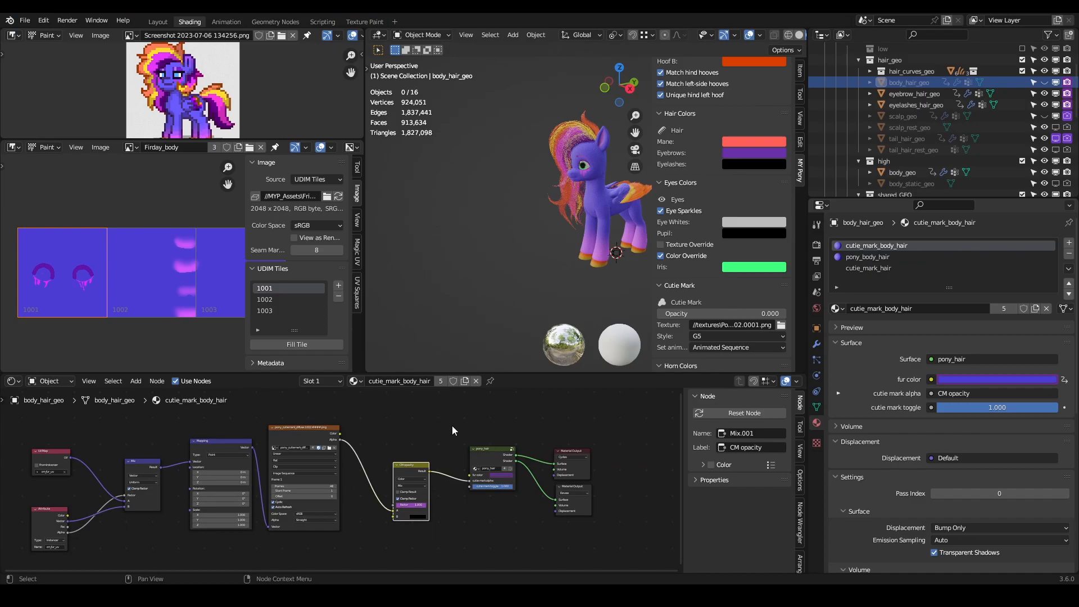
scroll(451, 425, "up", 6)
middle_click_drag(508, 428, 439, 484)
key("ctrl+v")
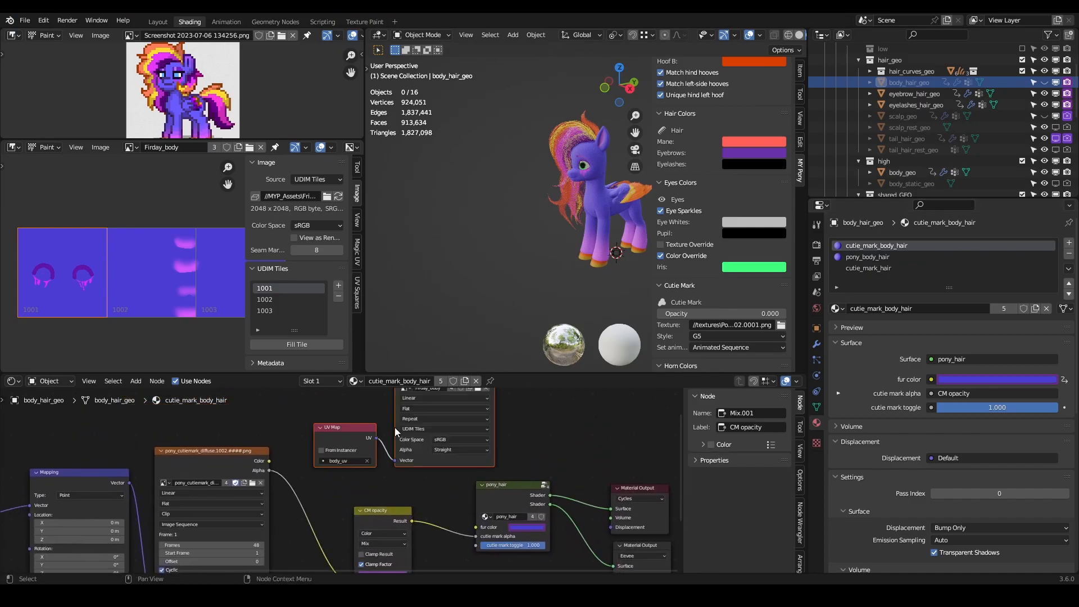
left_click_drag(415, 452, 383, 444)
middle_click_drag(473, 418, 552, 445)
left_click(552, 445)
left_click_drag(509, 399, 527, 521)
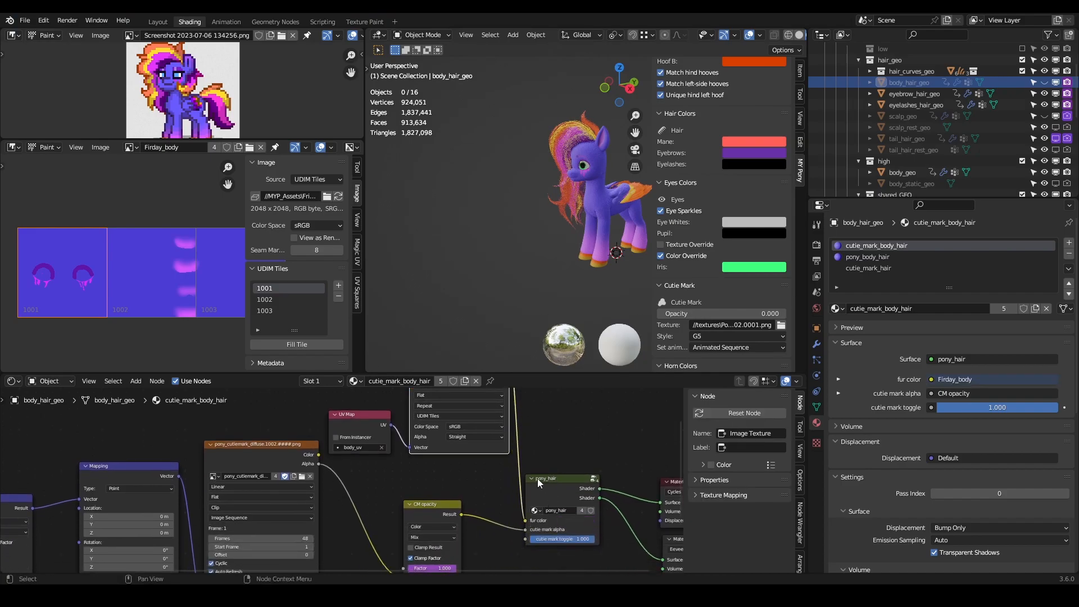
- Paste the same texture nodes into the pony_body_hair material and connect Firday_body's Color to pony_hair's fur color
left_click(862, 258)
middle_click_drag(382, 454, 24, 507)
middle_click_drag(452, 427, 499, 473)
key("ctrl+v")
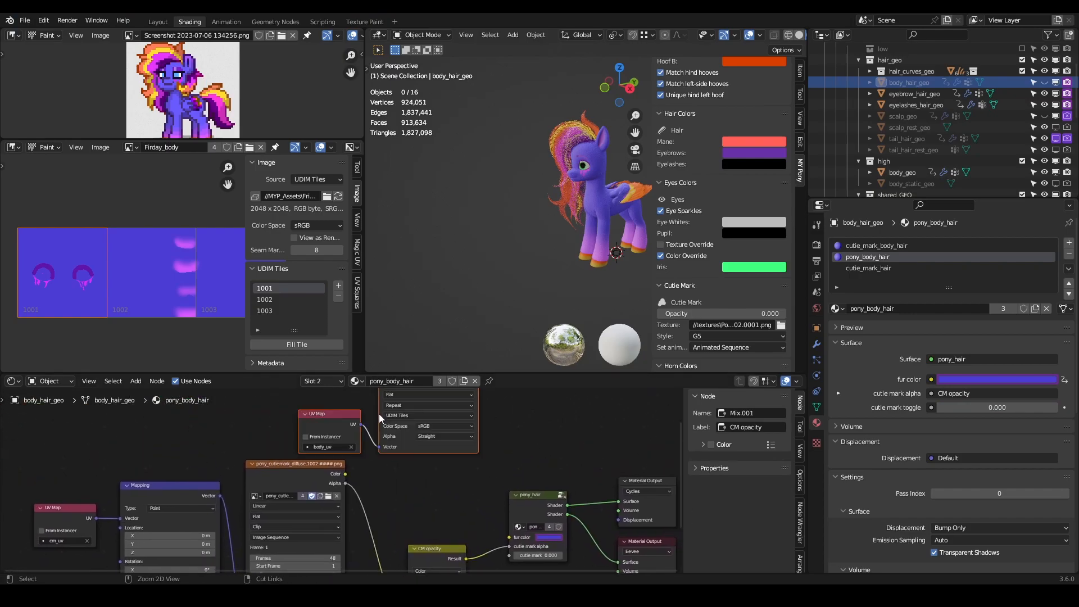
middle_click_drag(450, 431, 481, 491)
left_click_drag(508, 413, 540, 515)
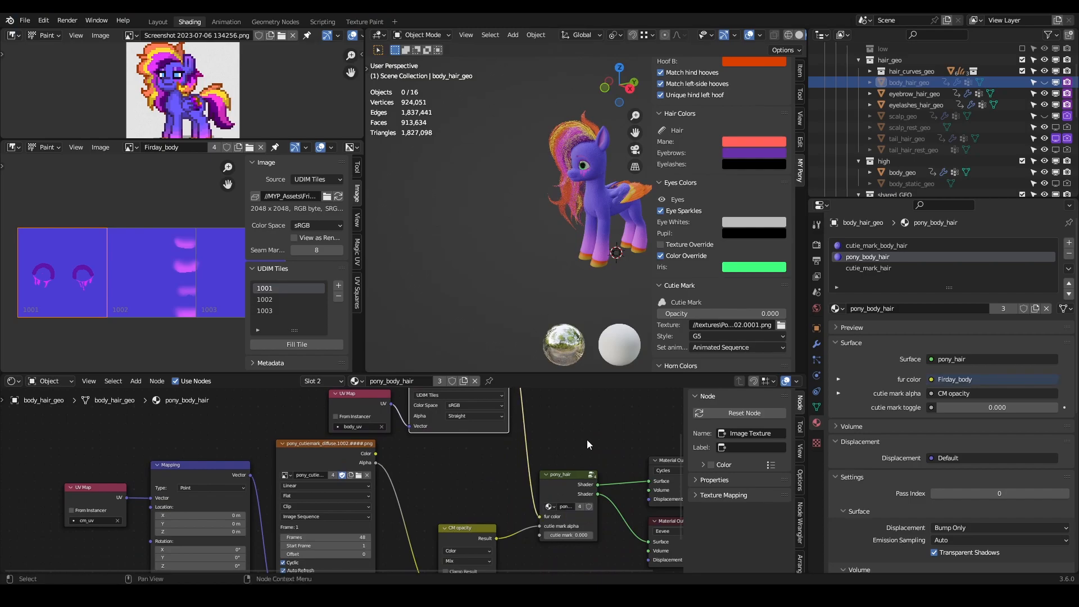
- Check the cutie_mark_hair material's nodes and save the pony file
left_click(862, 269)
middle_click_drag(427, 461, 418, 542)
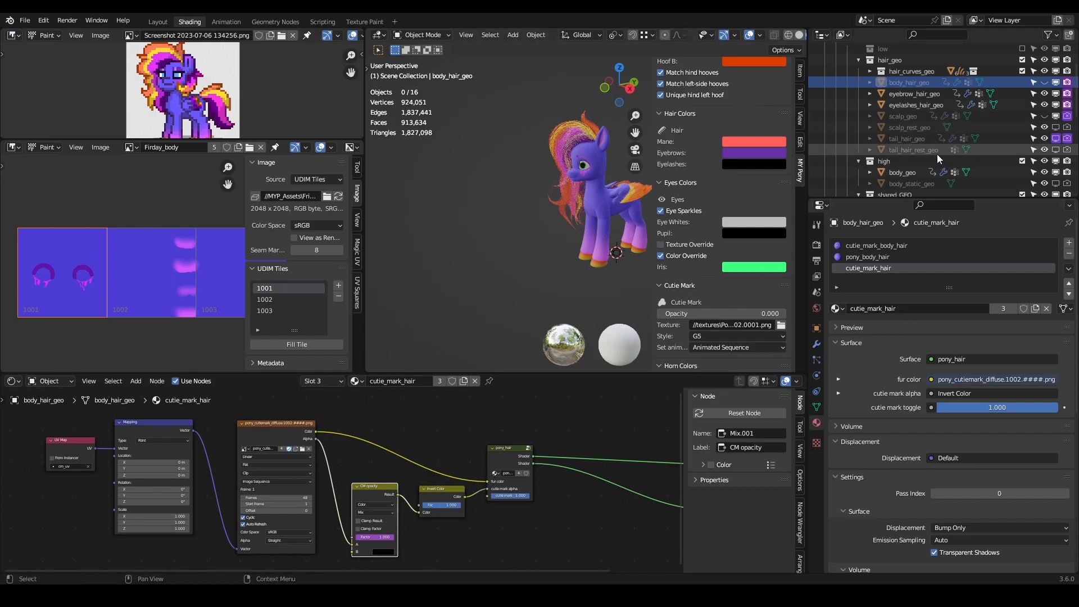
middle_click_drag(551, 237, 562, 234)
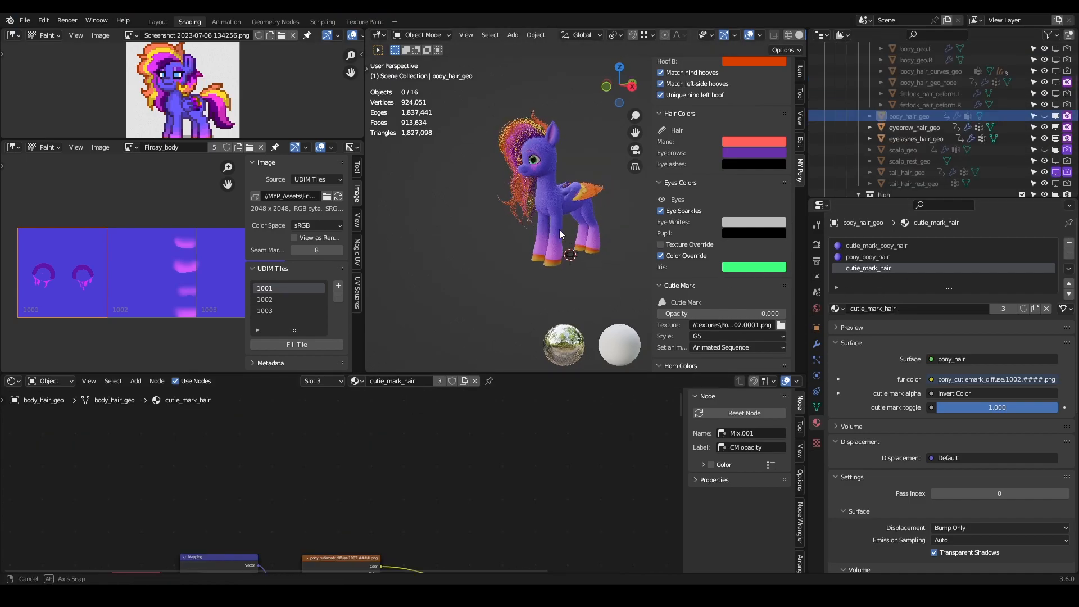
key("ctrl+s")
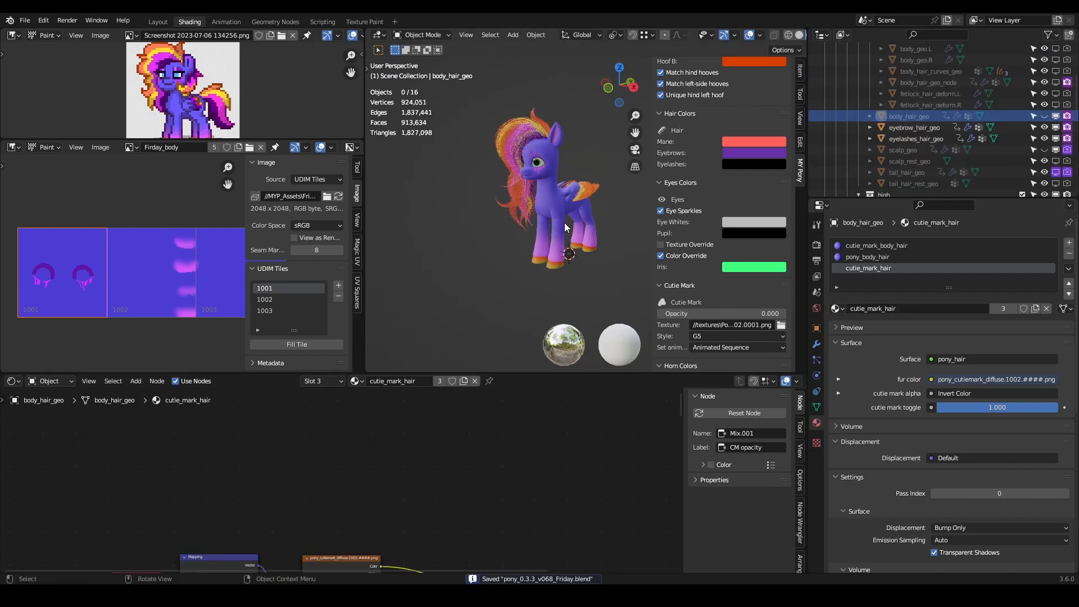
- Set the render resolution preset to 720p and render an image of the pony from the camera view
key("KP_0")
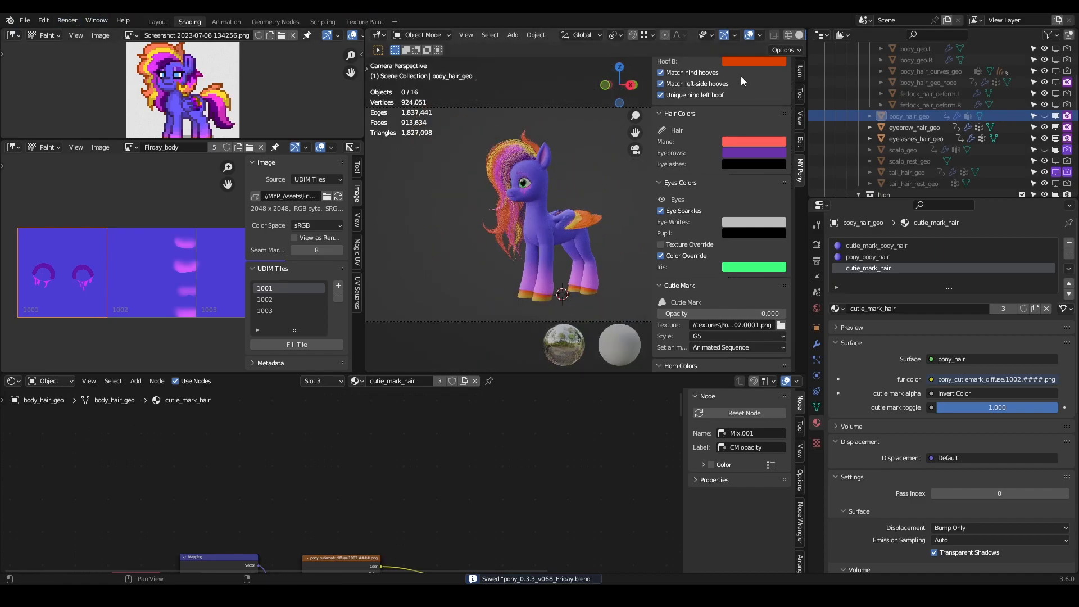
scroll(709, 143, "up", 6)
scroll(709, 143, "up", 5)
left_click(734, 96)
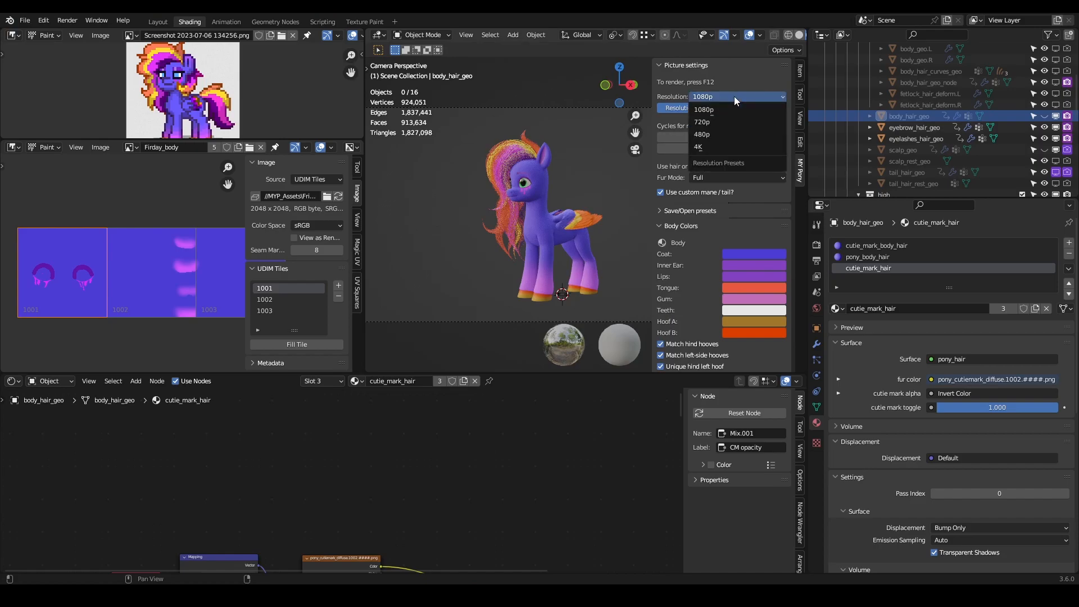
left_click(726, 116)
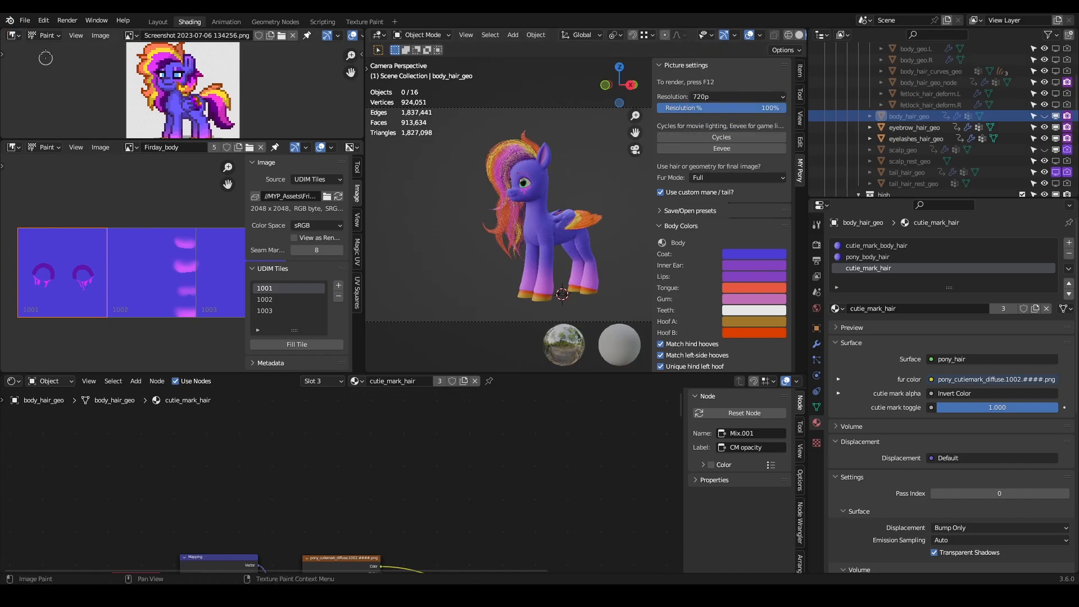
left_click(67, 20)
left_click(76, 33)
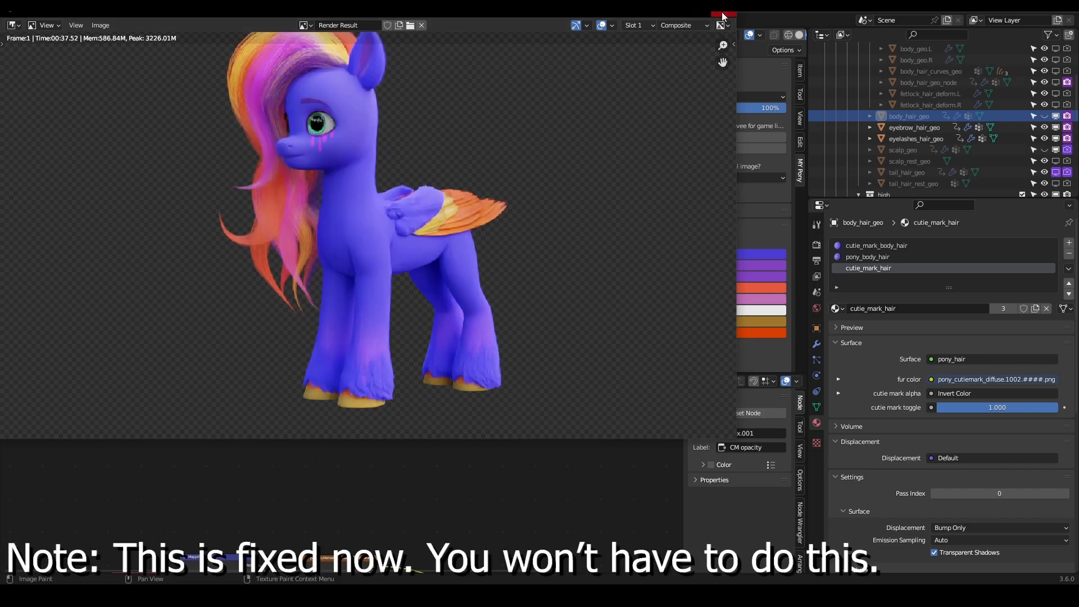
- Close the render result, show fetlock_render_curves.L in the viewport and select it for a closer look at the front fetlock
left_click(723, 14)
scroll(572, 262, "up", 2)
scroll(897, 120, "up", 4)
left_click(930, 116)
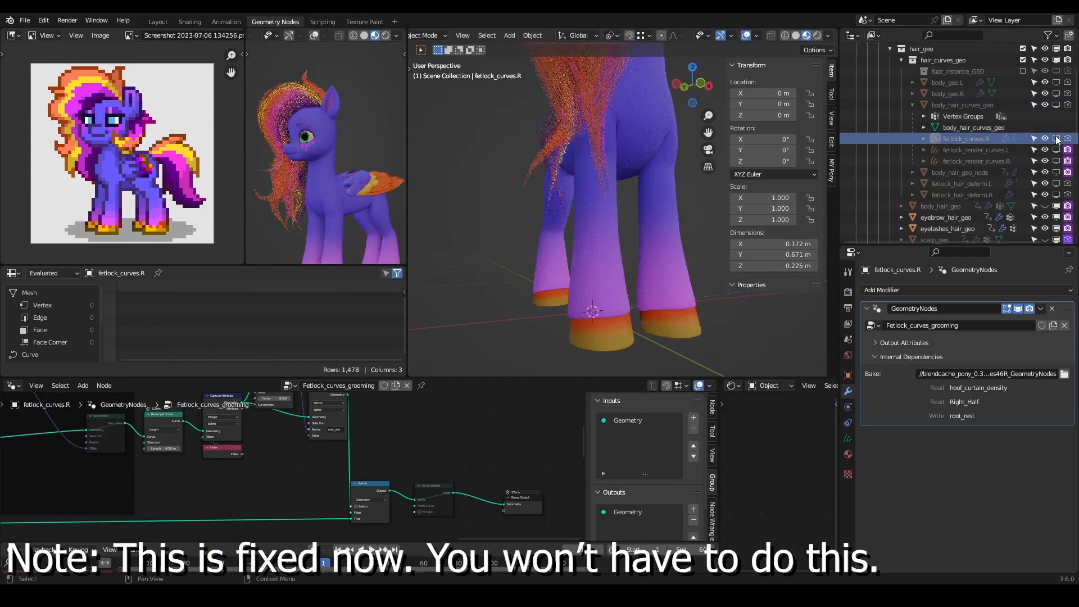
left_click(1054, 149)
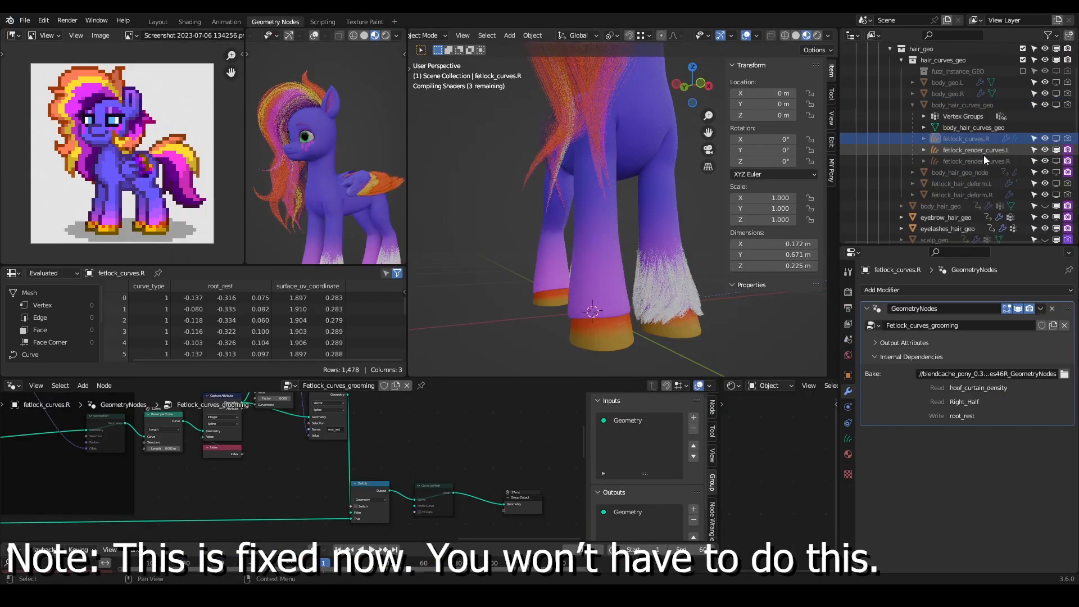
left_click(976, 150)
middle_click_drag(663, 295, 642, 242)
scroll(573, 300, "up", 3)
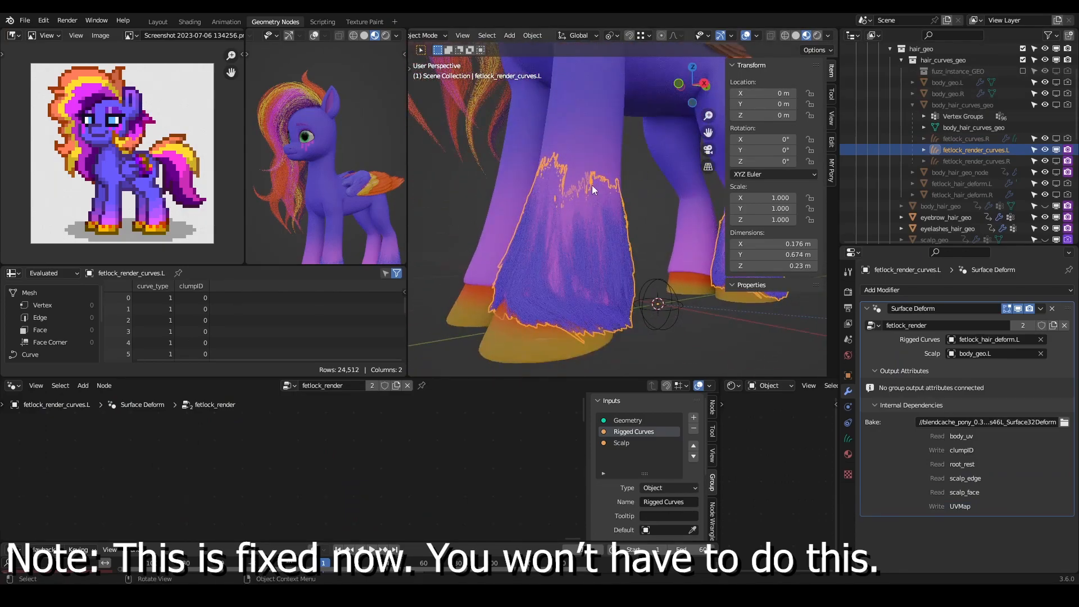
- Examine the output end of the fetlock_render node tree and the cutie_mark_body_hair material nodes on body_hair_curves_geo
key("Home")
left_click(486, 479)
middle_click_drag(434, 462, 583, 478)
middle_click_drag(288, 500, 332, 496, "ctrl")
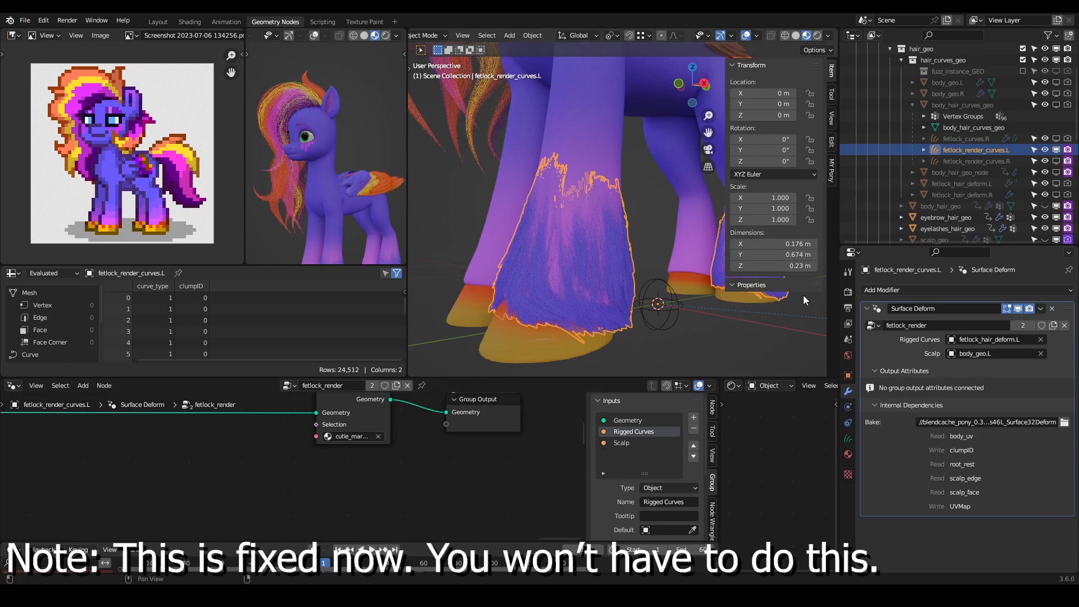
left_click(846, 455)
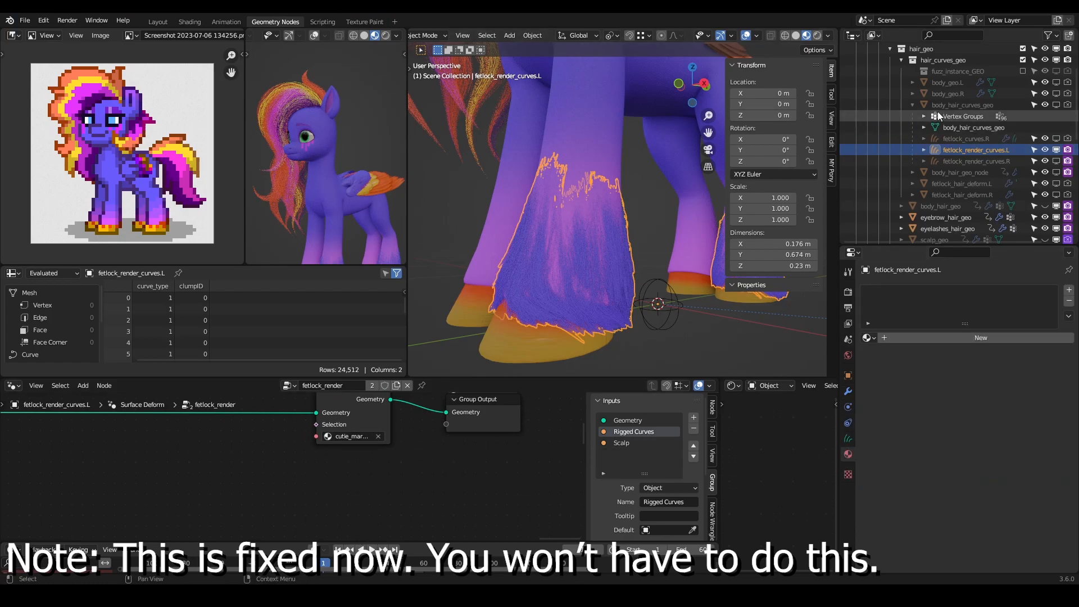
left_click(962, 105)
left_click(913, 292)
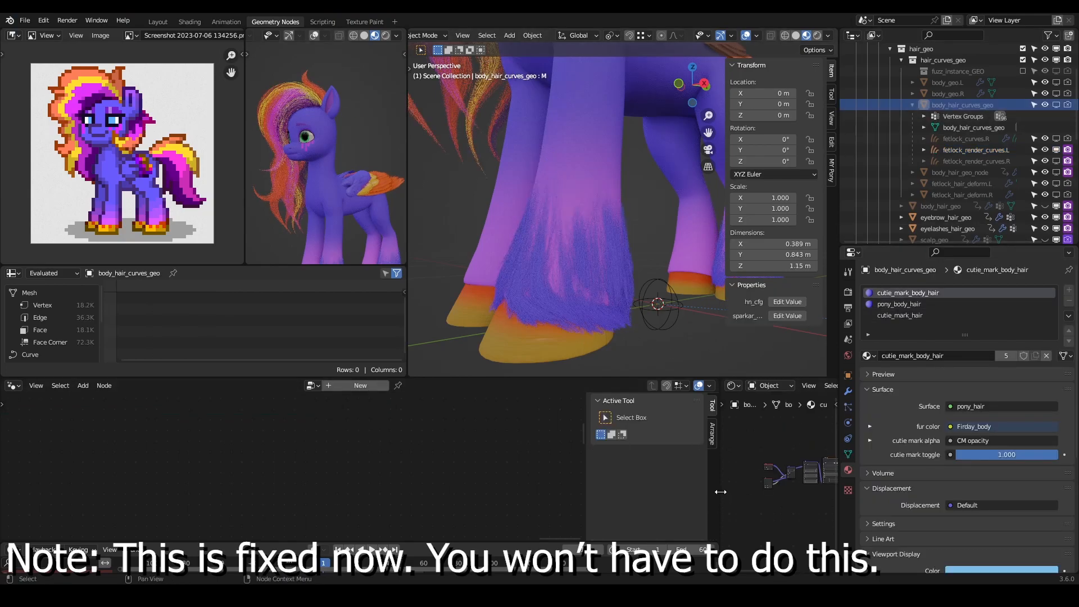
left_click_drag(723, 492, 317, 484)
middle_click_drag(634, 498, 537, 497)
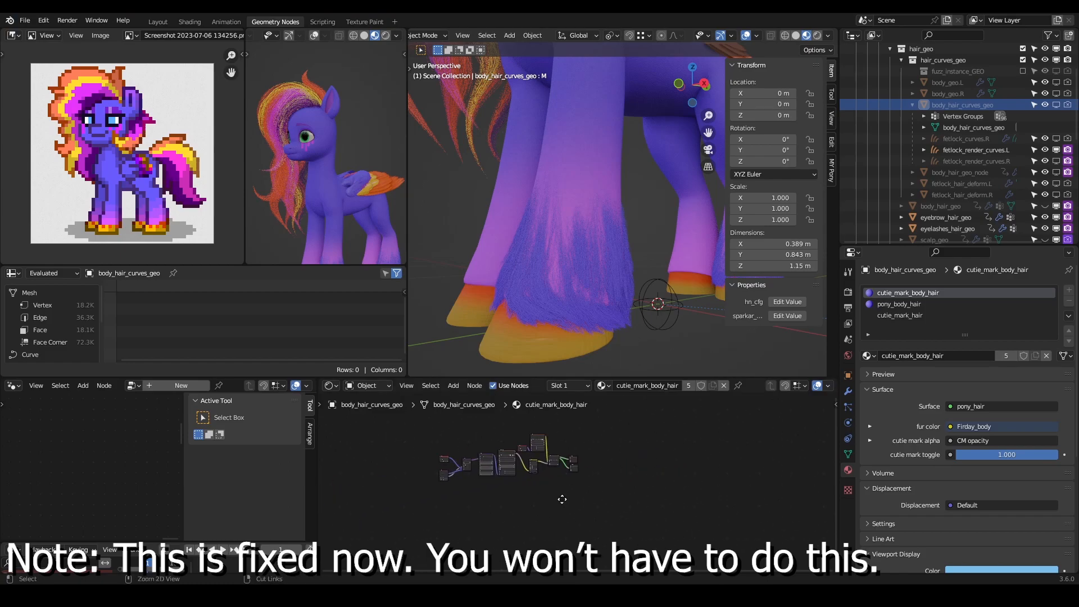
scroll(540, 483, "up", 5)
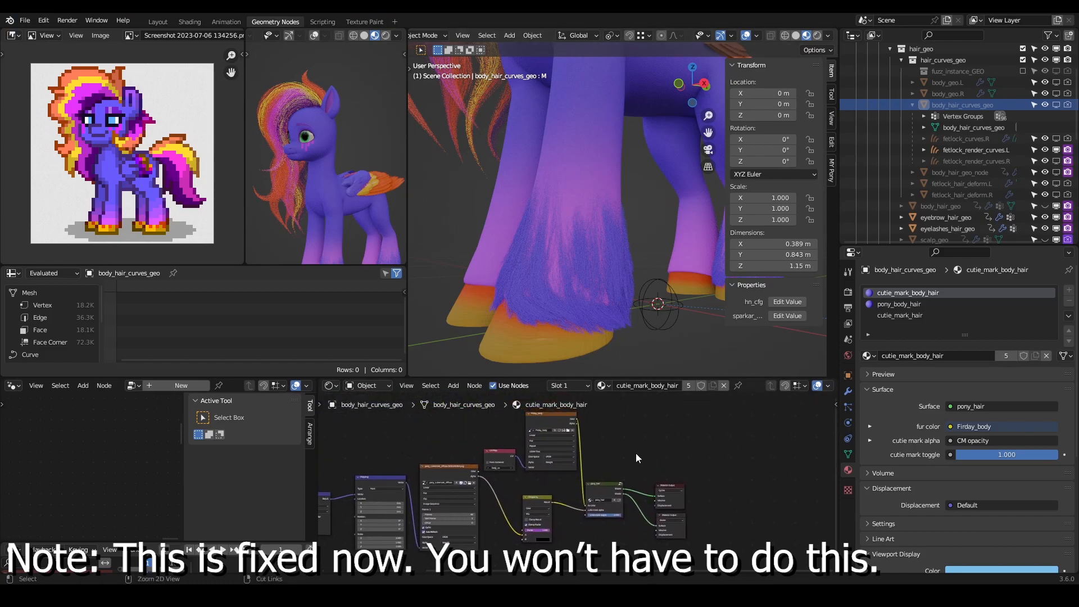
scroll(639, 453, "up", 3)
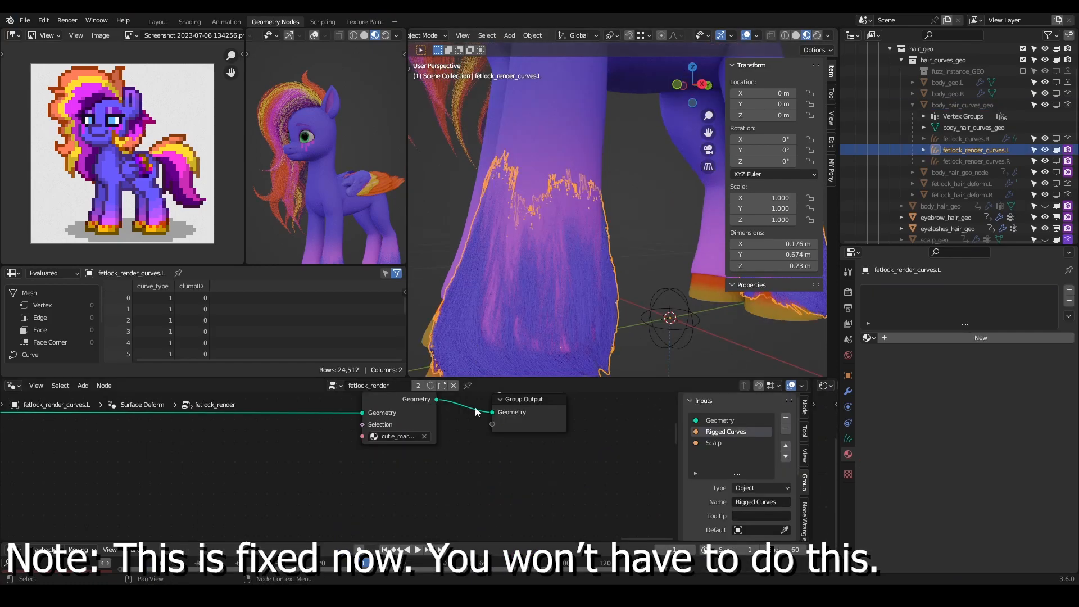
- Set the Store Named Attribute name in fetlock_render's scalp UV transfer to body_uv and check the fetlock color
middle_click_drag(374, 498, 245, 462)
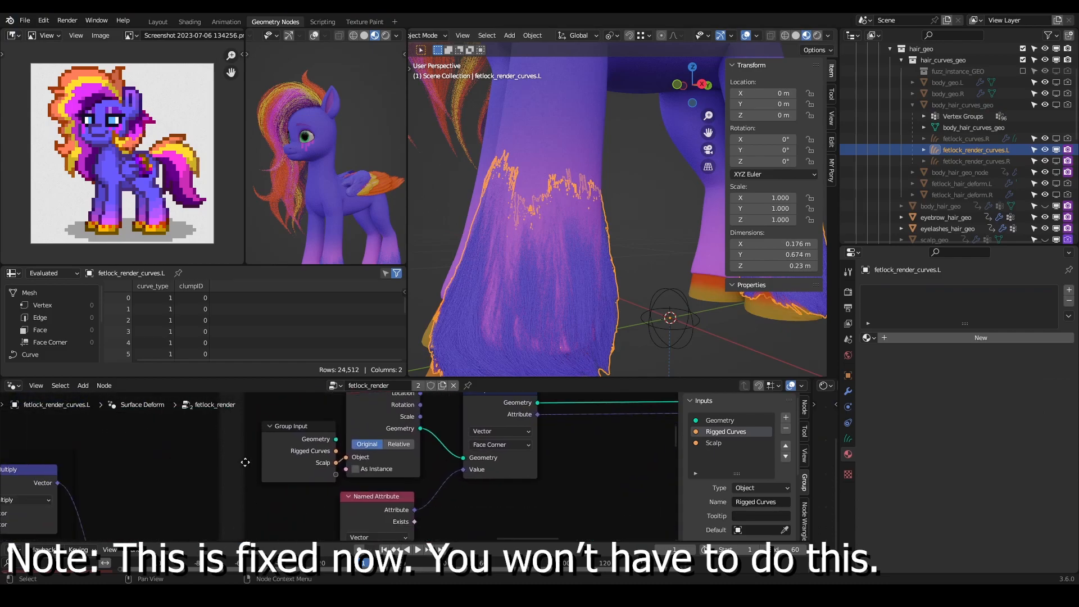
scroll(282, 484, "down", 3)
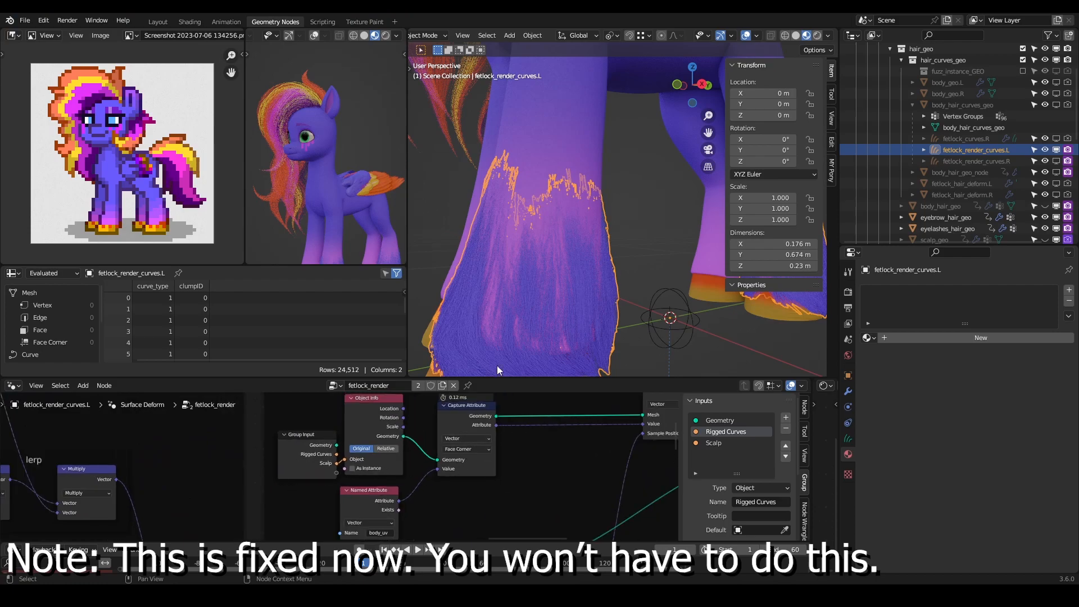
middle_click_drag(480, 477, 558, 475)
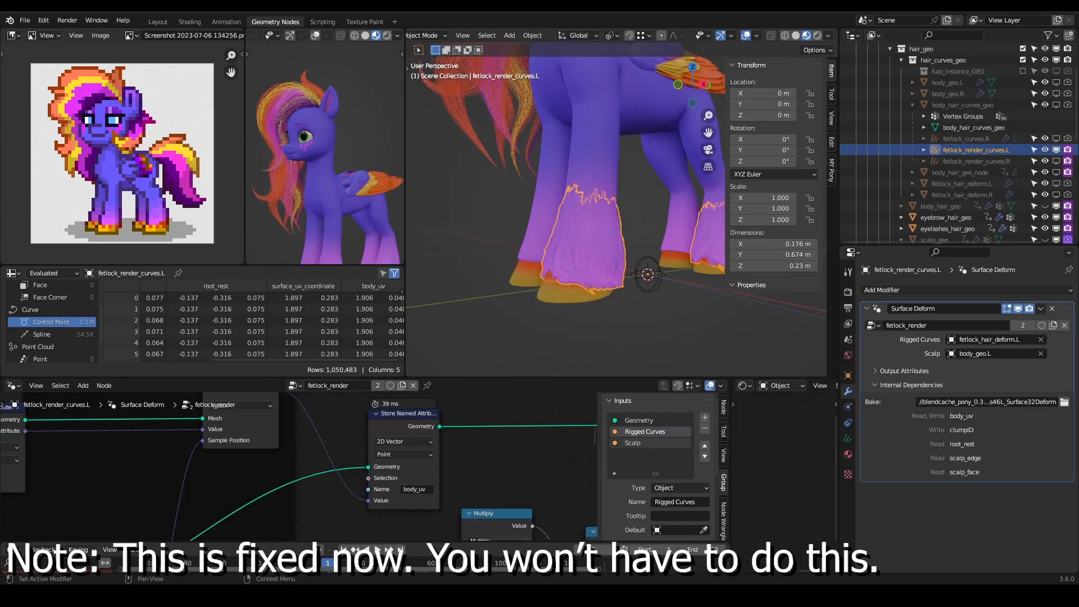
scroll(495, 445, "down", 2)
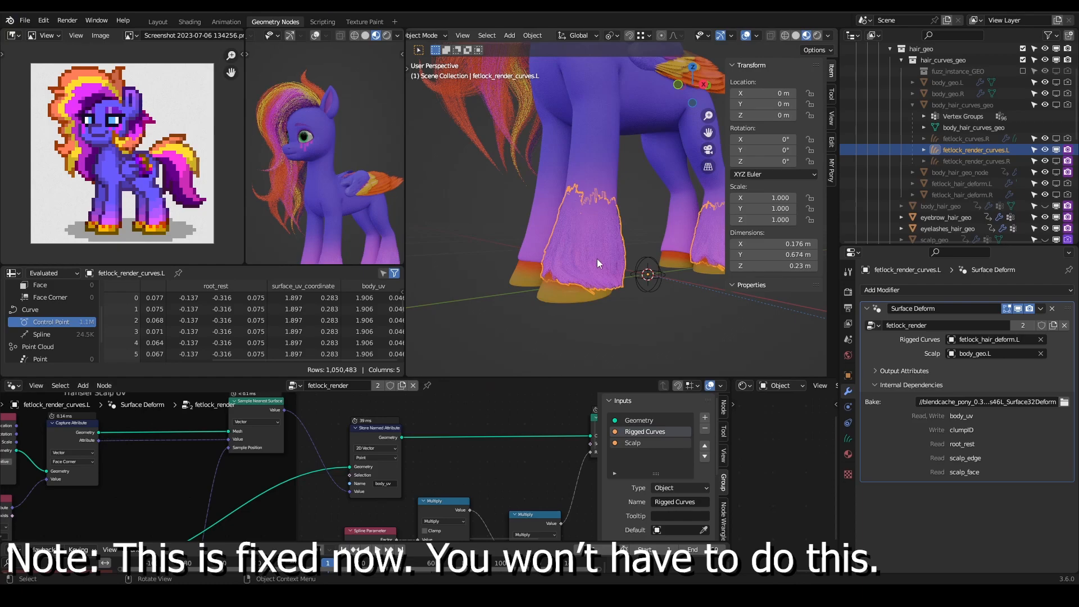
mouse_move(510, 268)
middle_mouse_down()
mouse_move(542, 270)
mouse_move(497, 268)
middle_mouse_up()
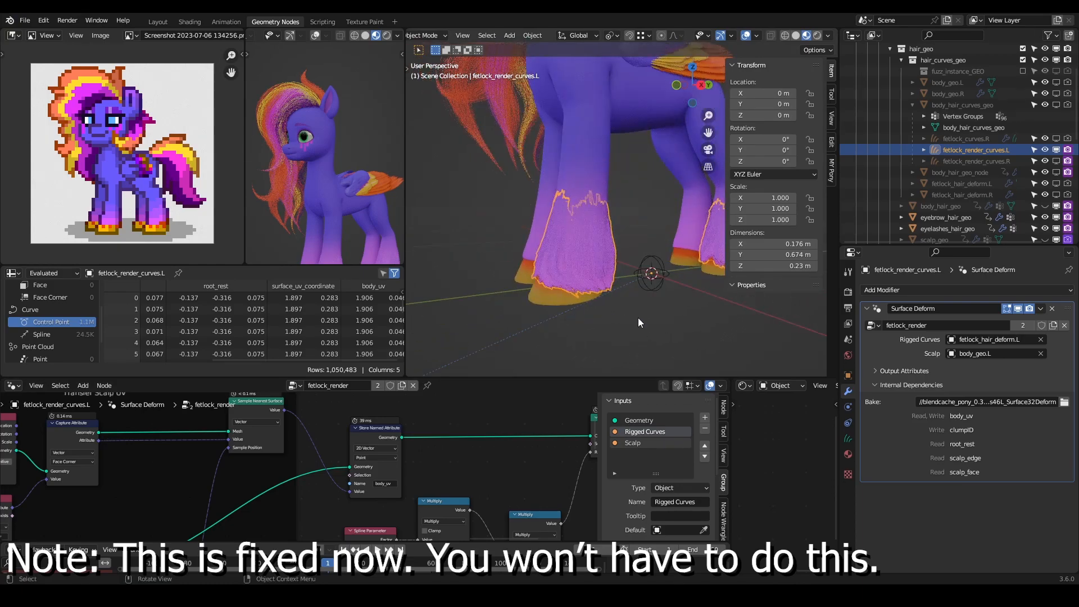
left_click(643, 318)
middle_click_drag(643, 319, 671, 298)
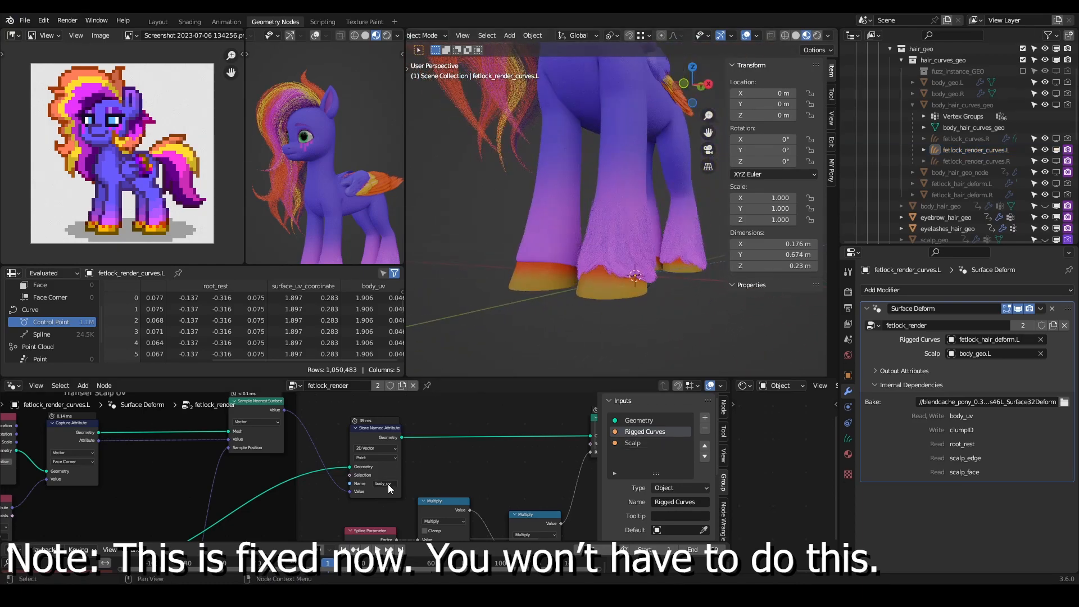
middle_click_drag(286, 502, 364, 478)
middle_click_drag(618, 274, 697, 265)
- Hide the left fetlock render curves in the viewport, collapse the Pony collection and save the file
left_click(1045, 149)
scroll(928, 134, "up", 3)
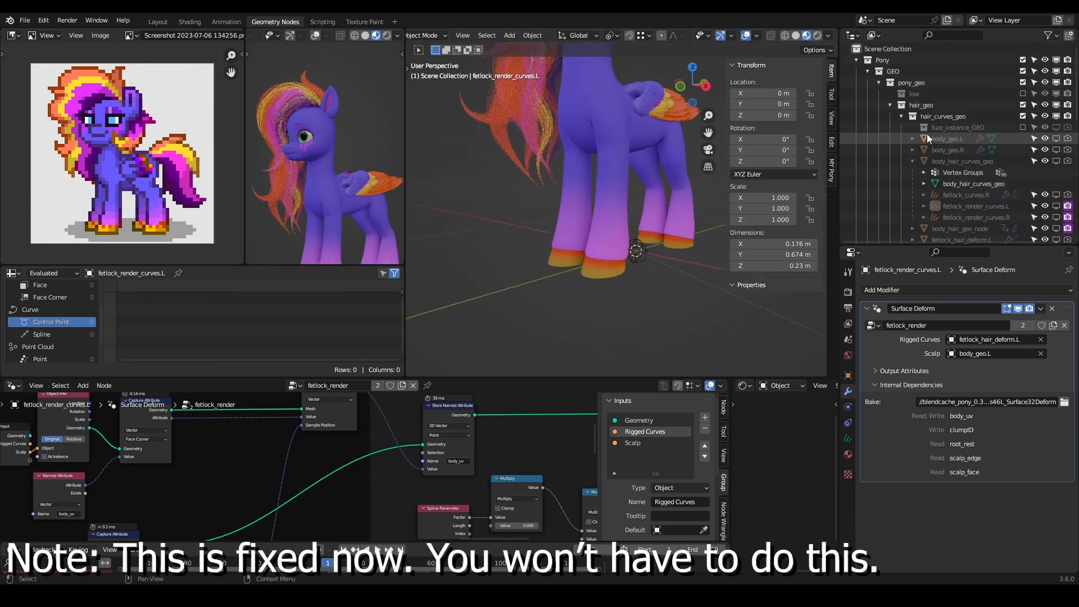
left_click(855, 60)
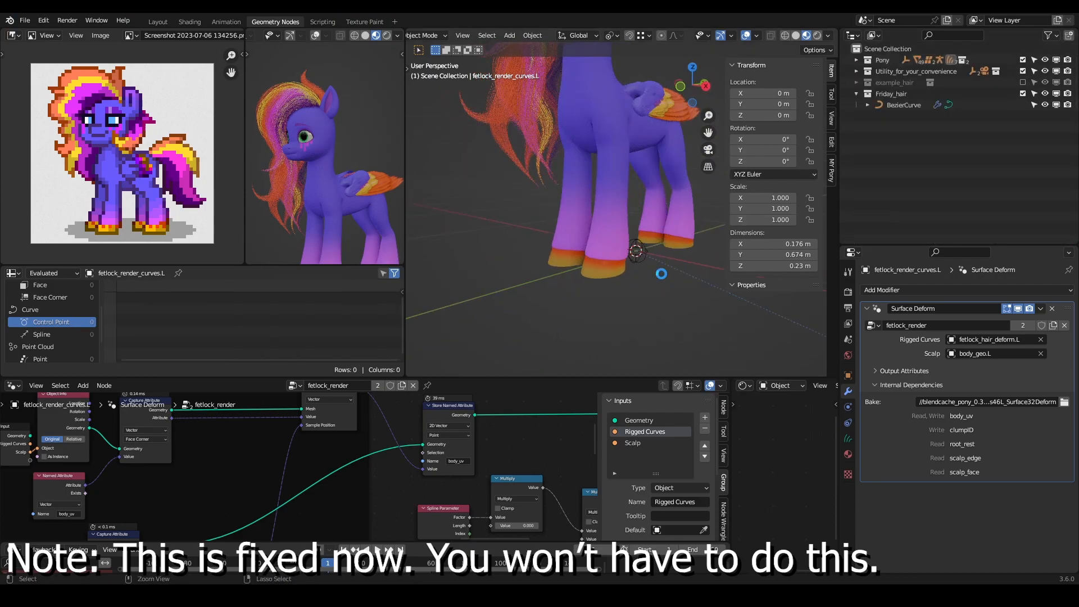
key("ctrl+s")
- Render an image of the pony to check the fetlock colors and close the result
left_click(68, 20)
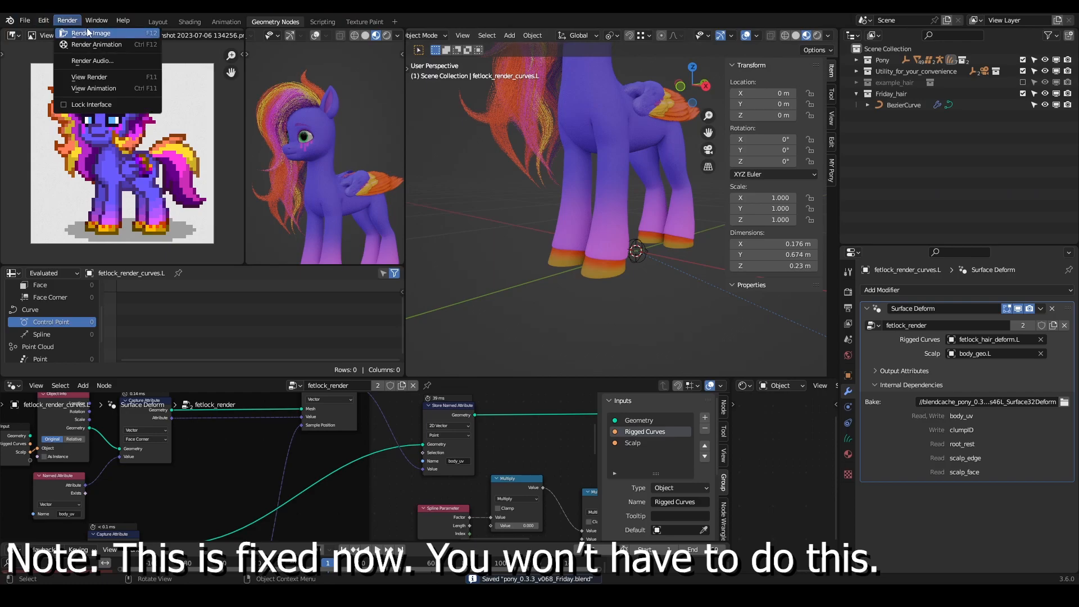
left_click(89, 32)
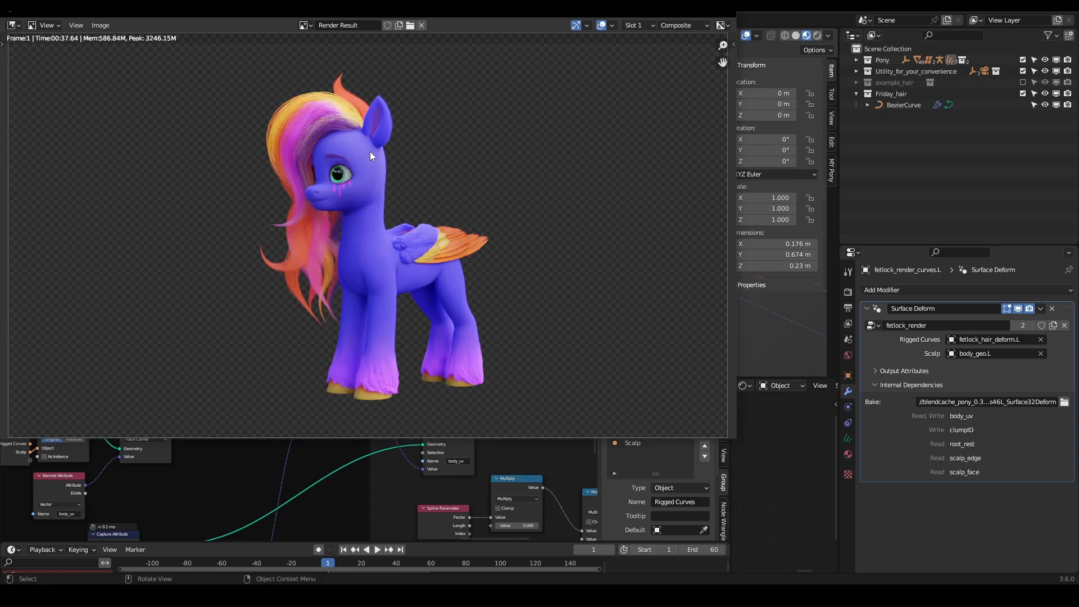
left_click(725, 15)
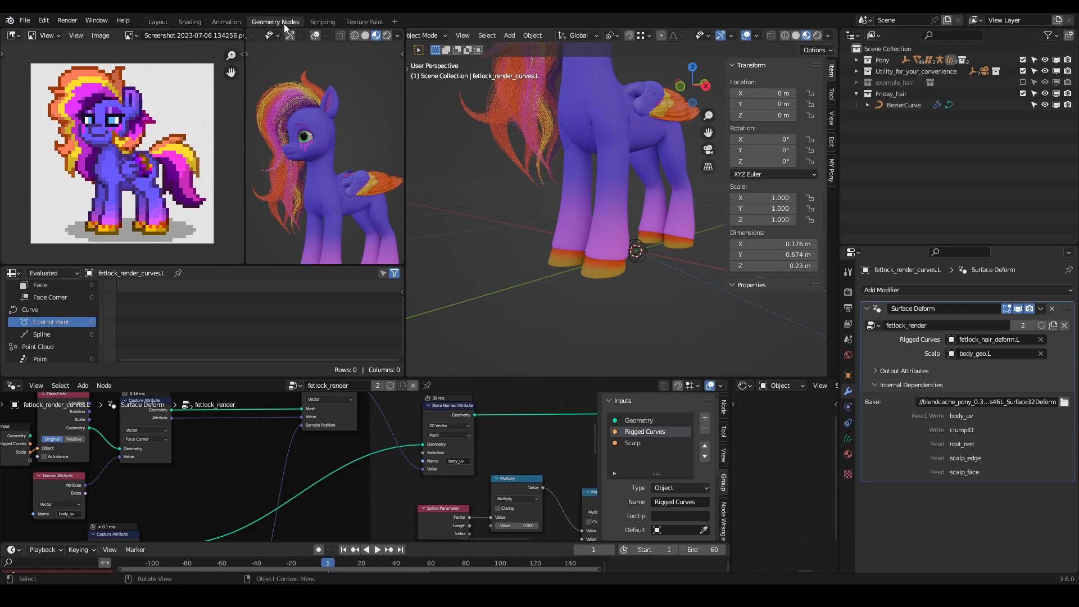
- Widen the geometry node editor, select the mane's BezierCurve and collapse its GeometryNodes.001 modifier
middle_click_drag(566, 142, 664, 437)
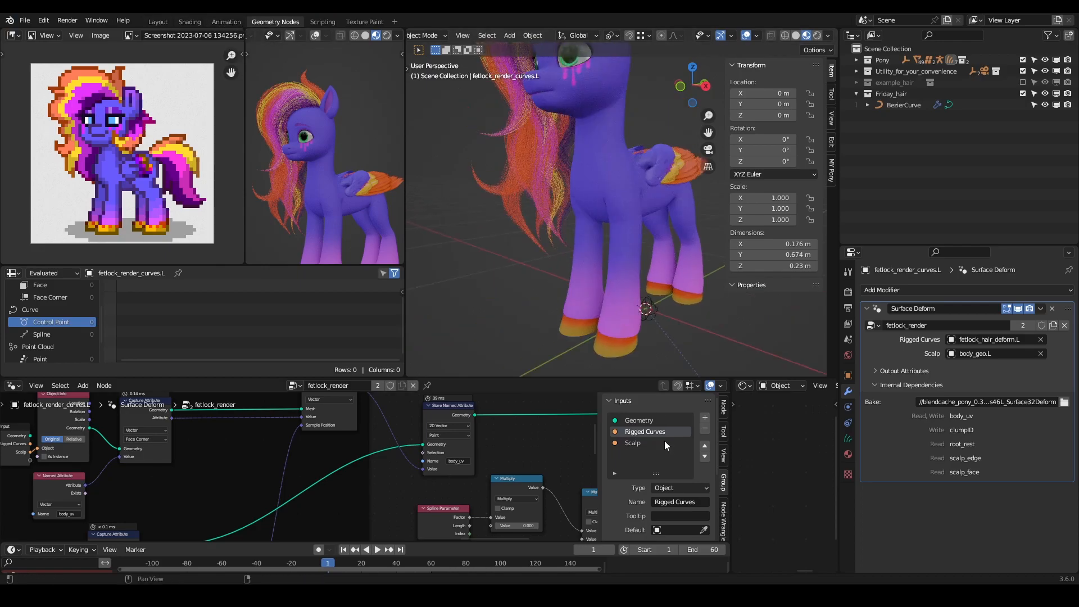
left_click_drag(733, 444, 785, 443)
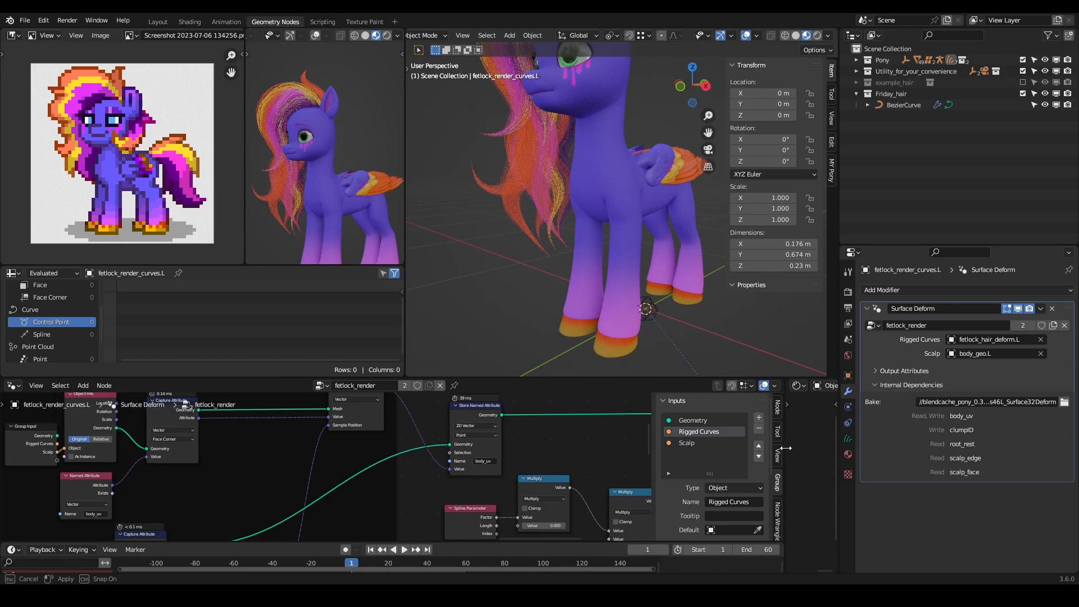
scroll(556, 163, "down", 5)
left_click(575, 208)
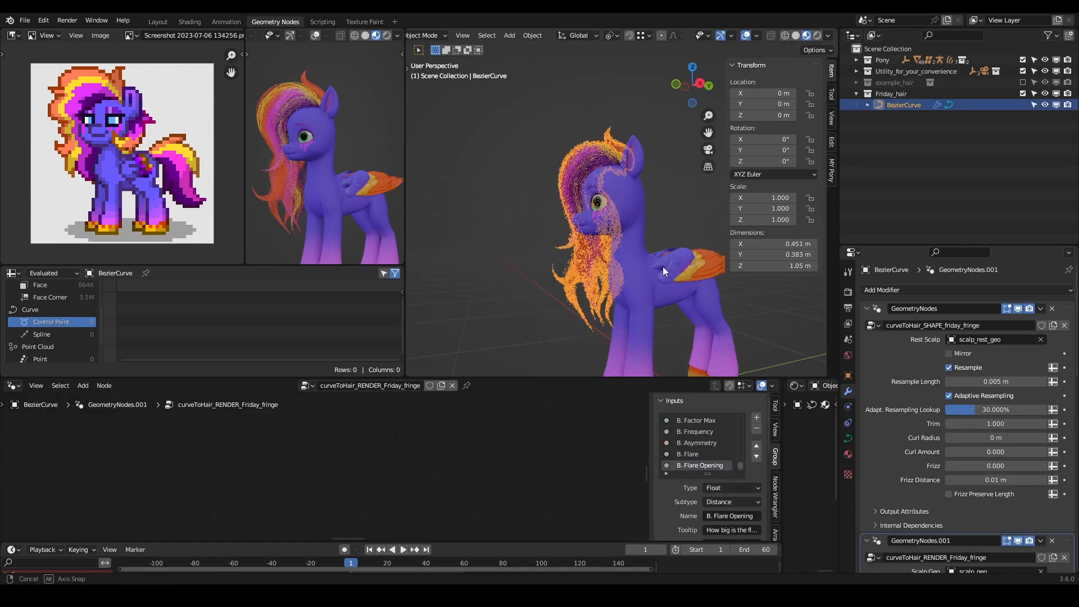
scroll(926, 409, "down", 3)
left_click(867, 450)
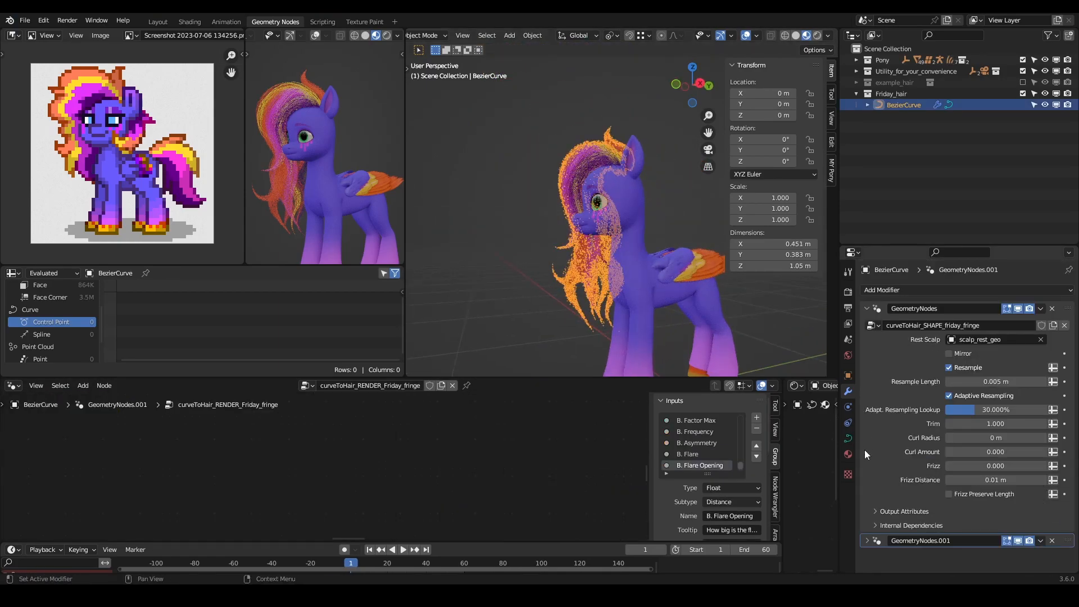
- Enlarge the spreadsheet editor to expose the mane's geometry counts and deselect the mane
middle_click_drag(549, 171, 653, 206)
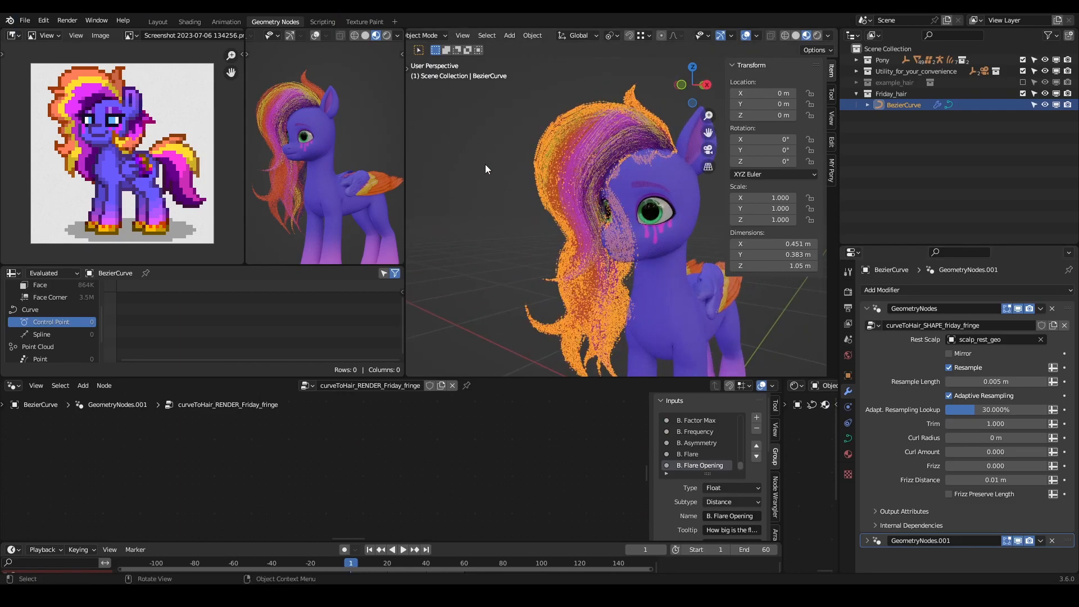
left_click_drag(346, 264, 326, 149)
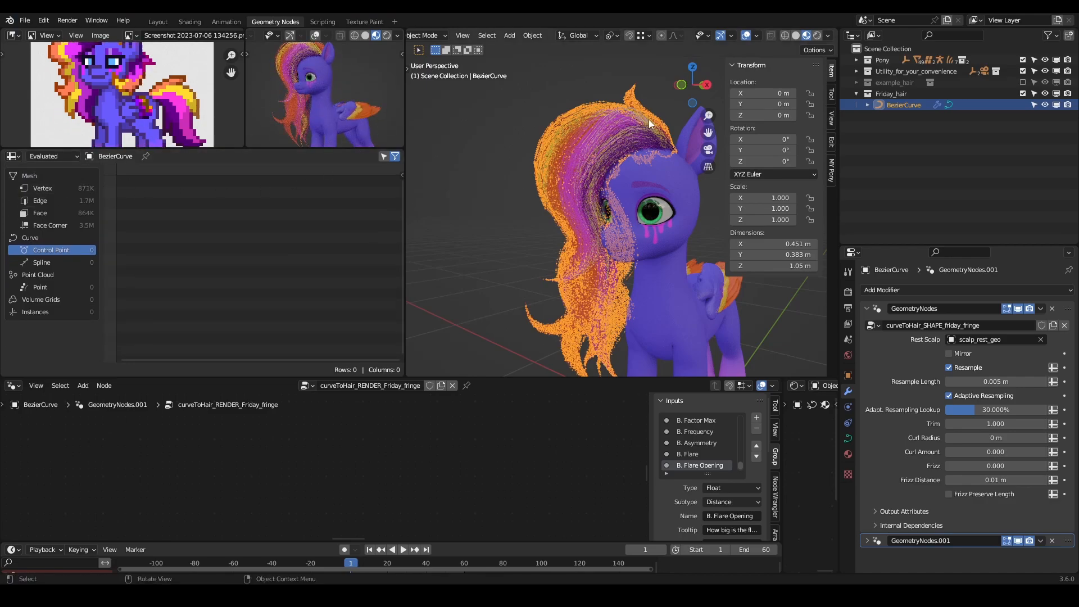
left_click(491, 227)
- Set the mane's Adapt. Resampling Lookup to 5% and toggle Adaptive Resampling off and on to compare vertex counts
left_click(1001, 381)
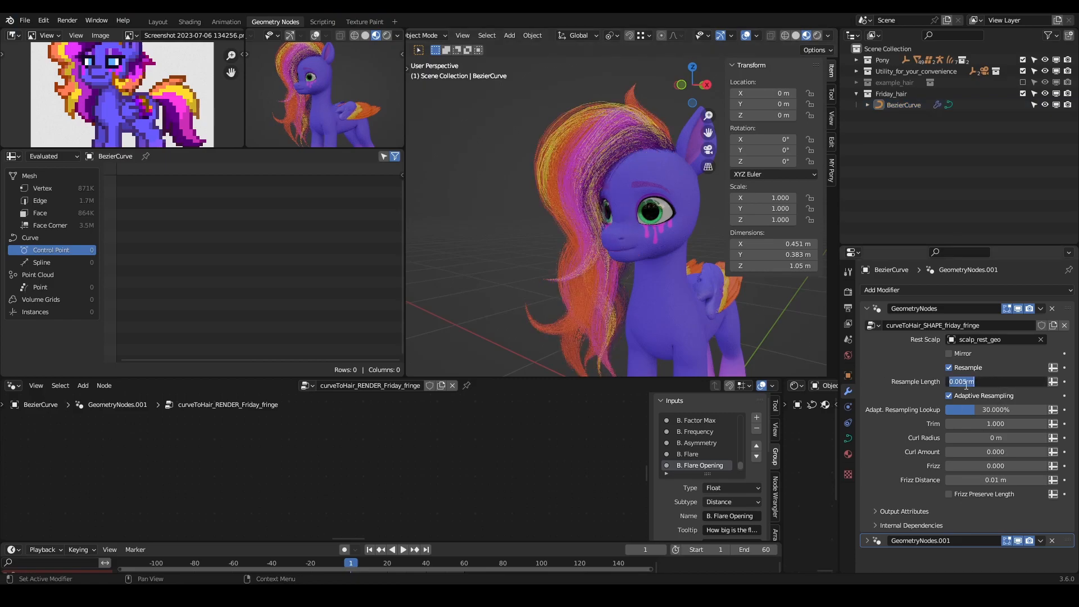
left_click(950, 398)
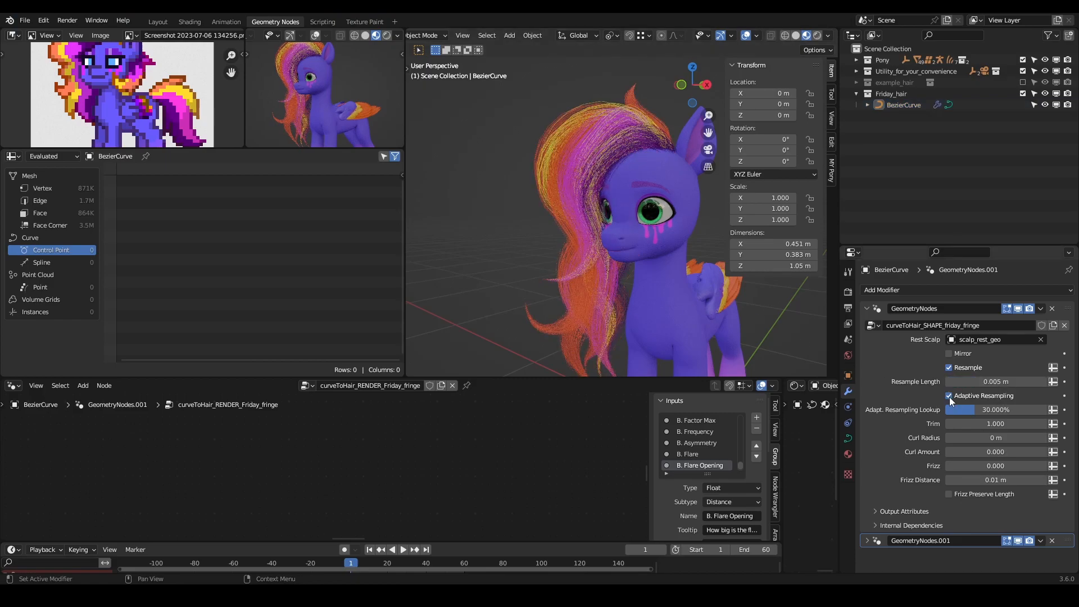
left_click(949, 396)
left_click(949, 396)
left_click(990, 409)
type("5")
key("Return")
left_click(949, 396)
left_click(949, 395)
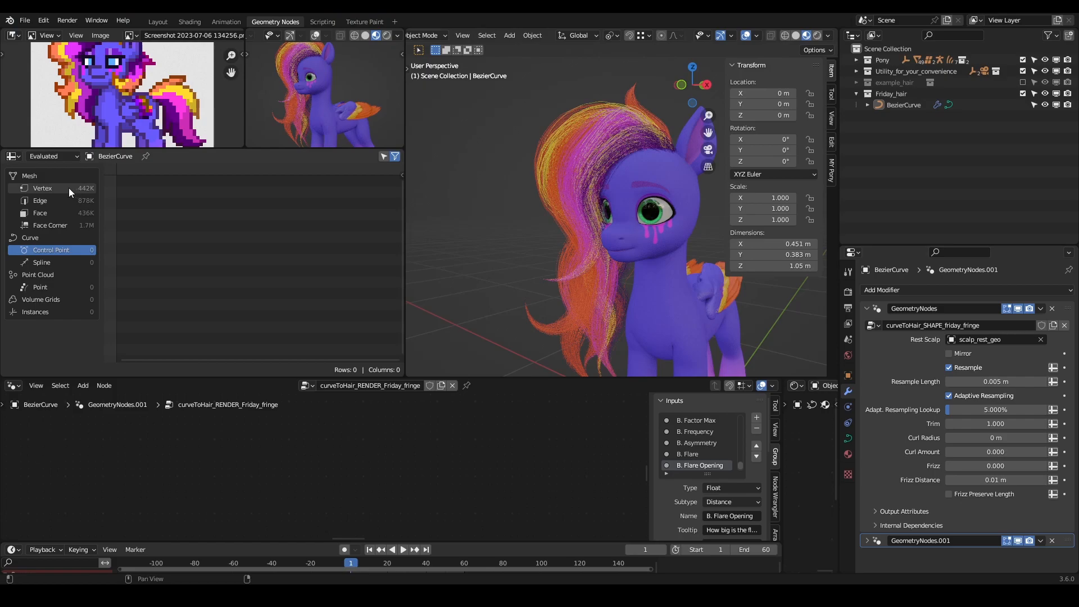
middle_click_drag(563, 238, 585, 136)
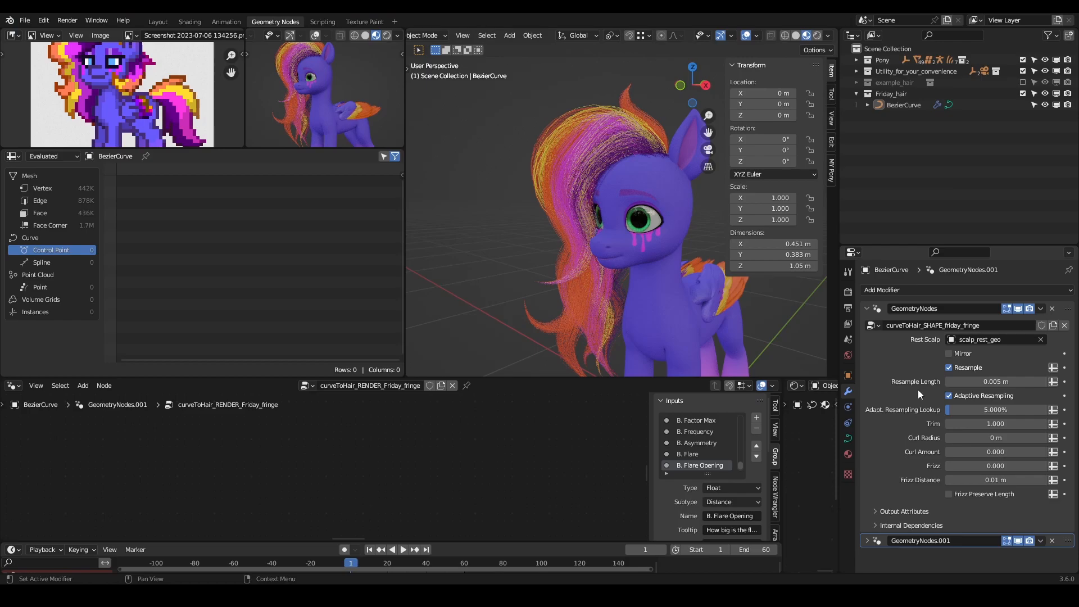
- Collapse the mane's GeometryNodes modifier, disable GeometryNodes.001 in the viewport and hide the 3D view sidebar
left_click(868, 309)
left_click(1018, 324)
middle_click_drag(698, 217, 518, 54)
key("n")
middle_click_drag(706, 174, 711, 228)
middle_click_drag(683, 194, 730, 175)
- Add a plane mesh to the Friday_hair collection
left_click(898, 95)
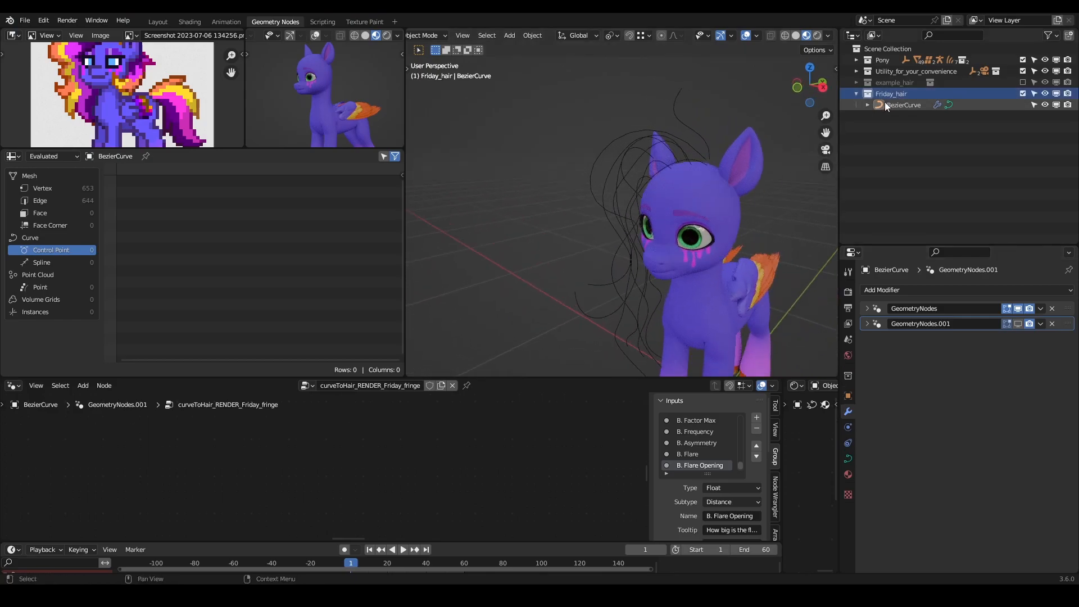
middle_click_drag(748, 228, 676, 187, "shift")
scroll(676, 187, "down", 3)
key("shift+a")
mouse_move(729, 202)
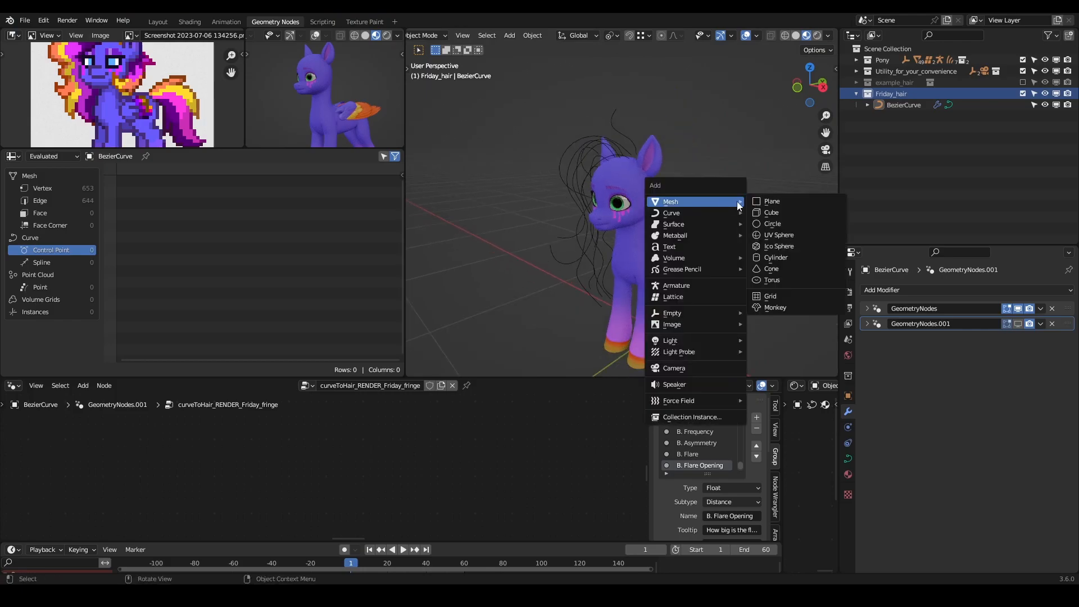
left_click(800, 202)
- Enter Edit Mode on the plane and delete all its vertices to leave an empty mesh
scroll(712, 211, "down", 3)
key("Tab")
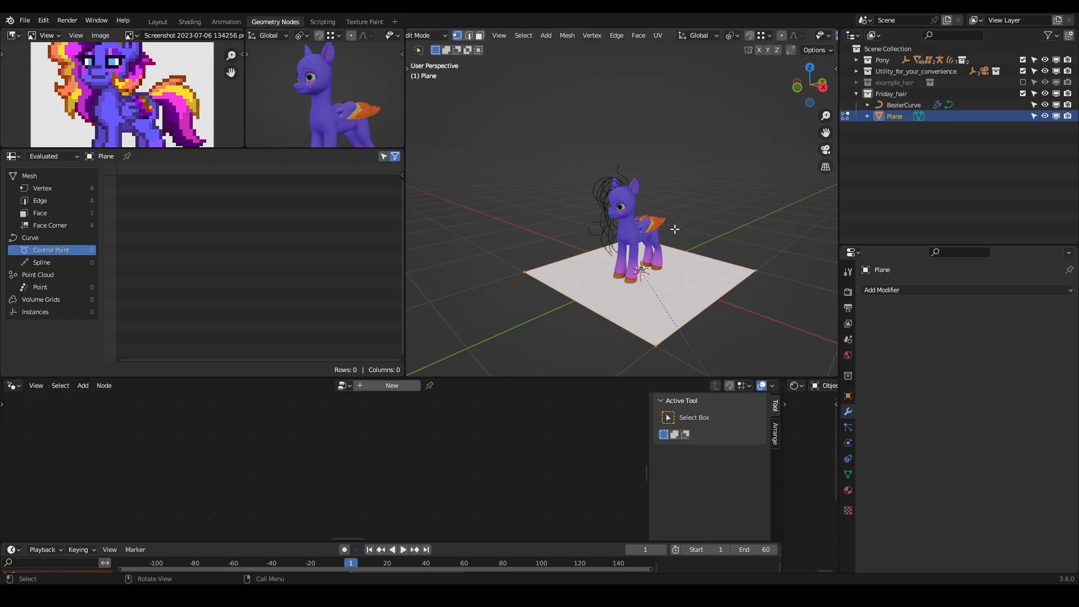
key("x")
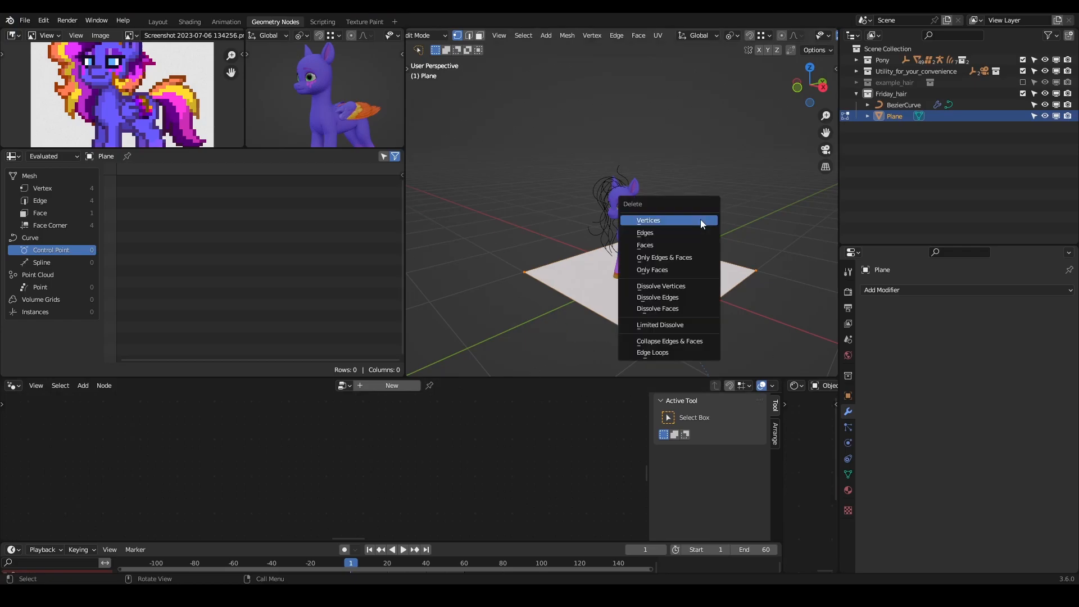
left_click(700, 219)
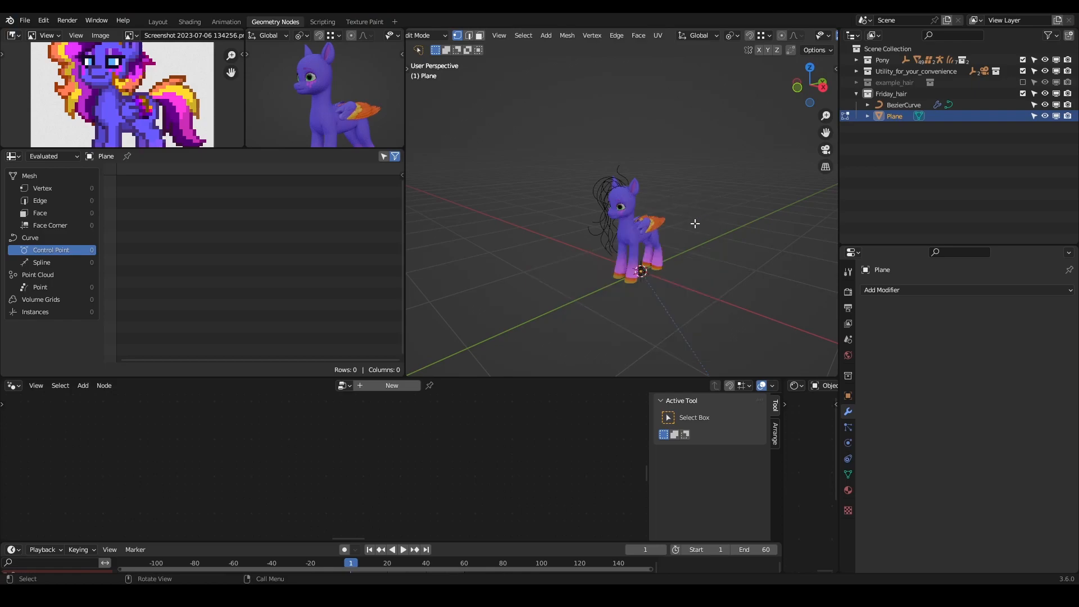
- Leave Edit Mode and rename the BezierCurve object in the Friday_hair collection to Friday_fringe_curves
key("Tab")
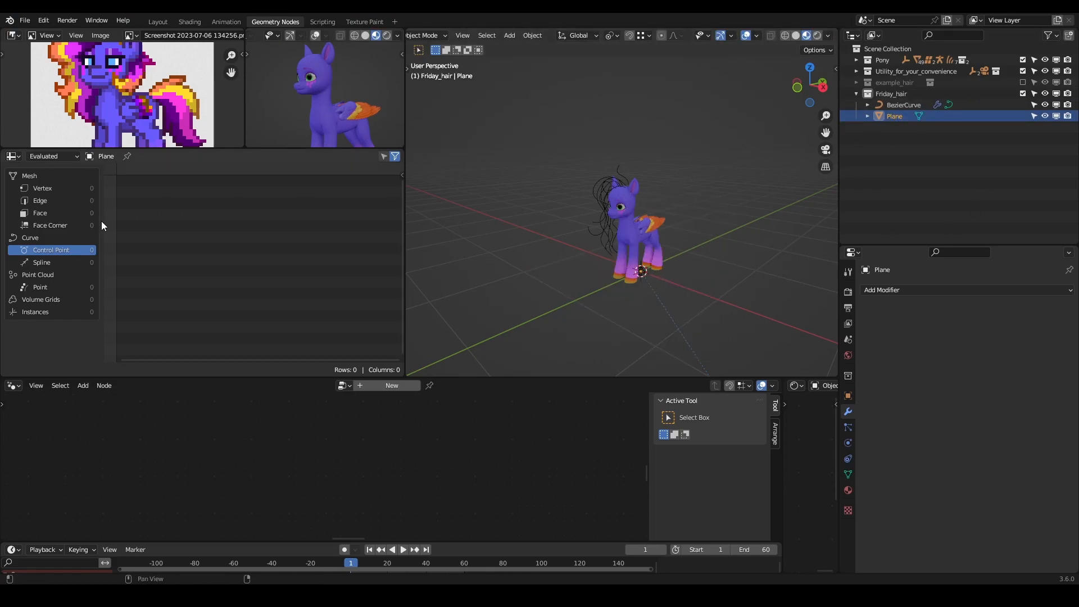
double_click(898, 117)
left_click(913, 103)
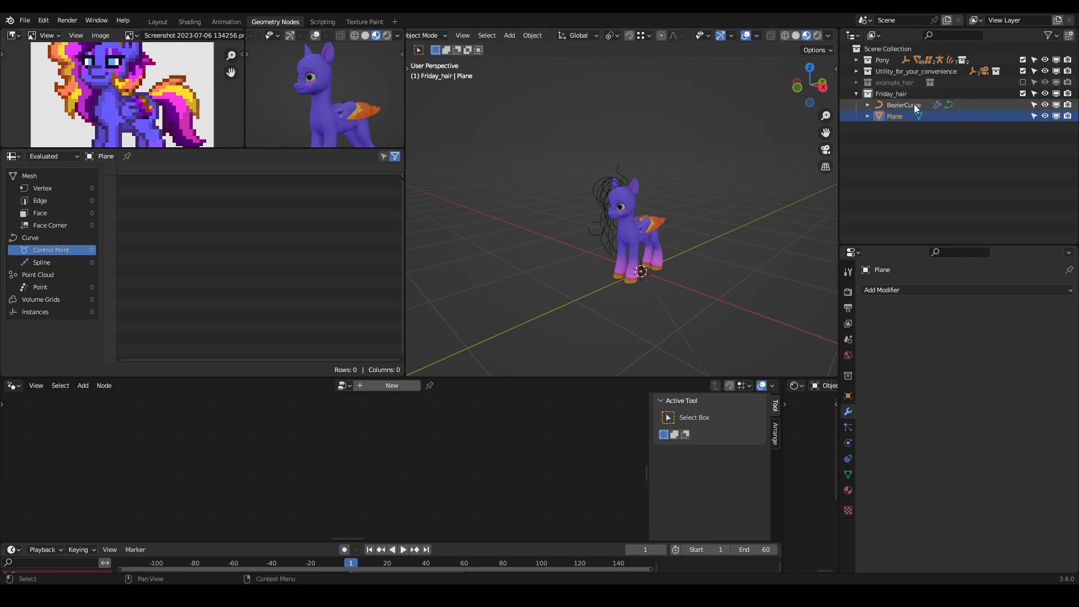
double_click(914, 104)
type("Friday_fringe_curves")
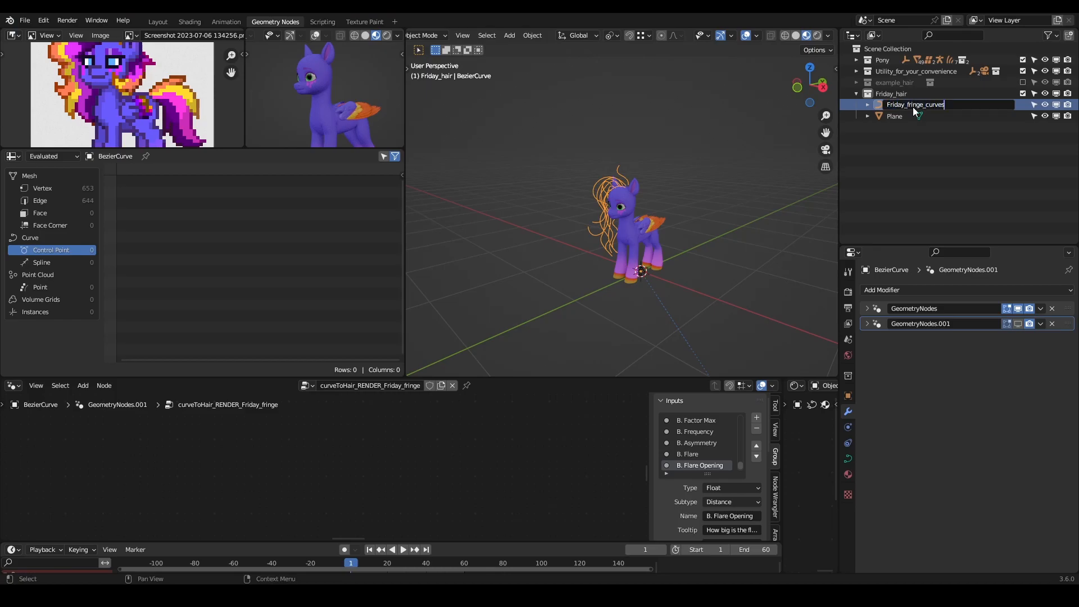
key("Return")
- Copy the object name Friday_fringe_curves onto its BezierCurve curve data
left_click(868, 102)
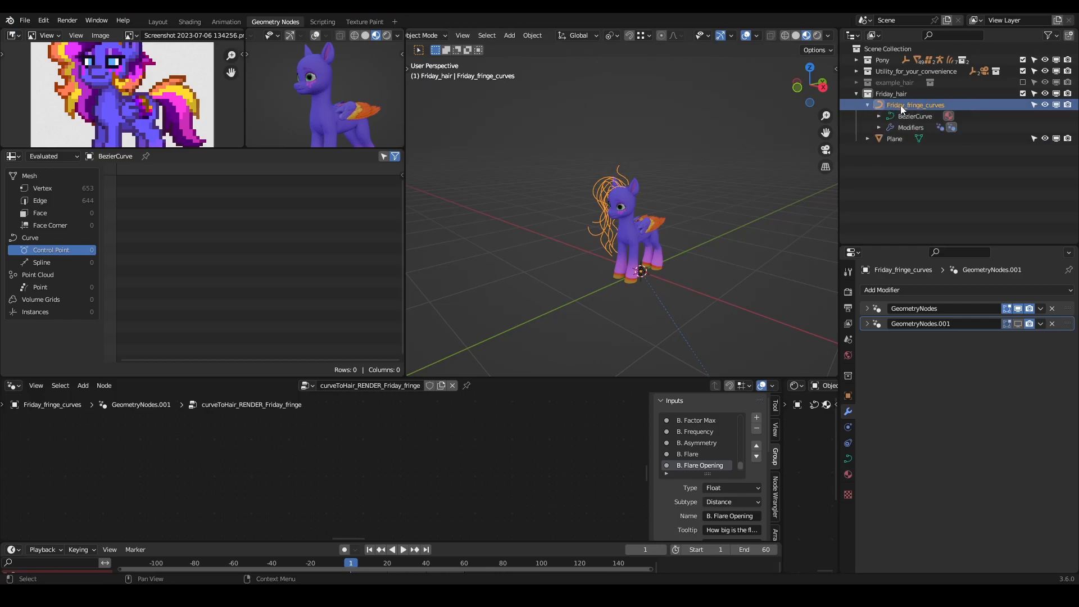
double_click(911, 107)
key("ctrl+c")
left_click(920, 119)
double_click(919, 117)
key("ctrl+v")
left_click(922, 107)
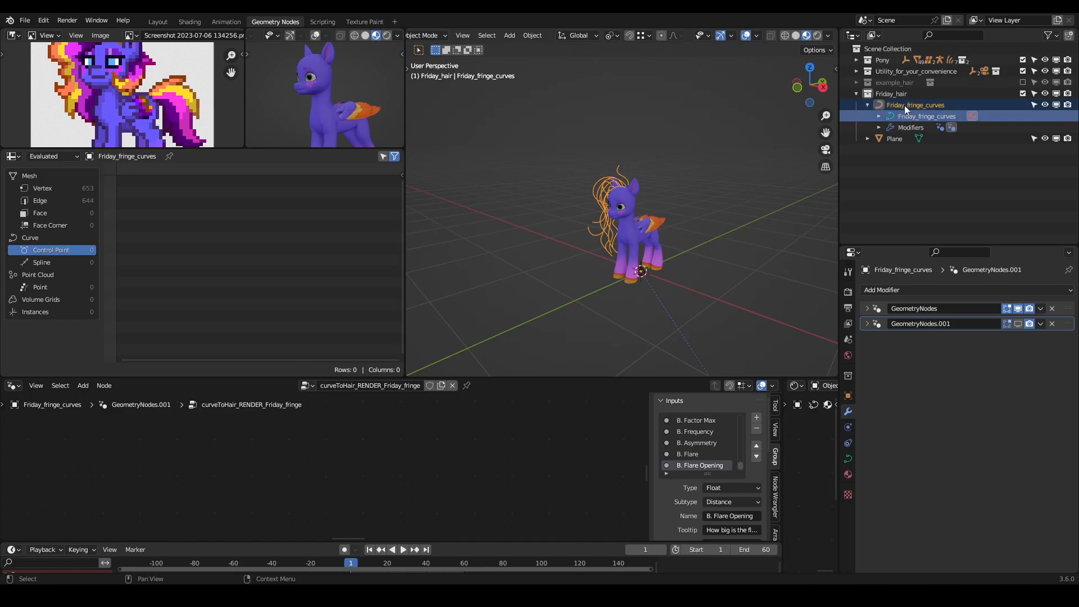
left_click(866, 103)
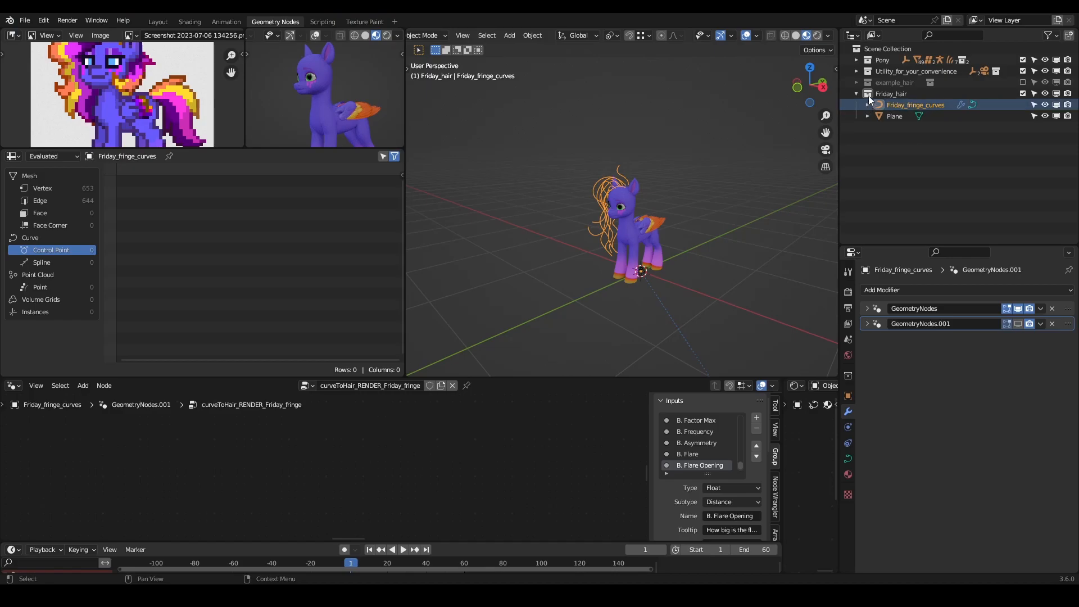
- Rename the Plane object to Friday_fringe_geo, reusing the copied fringe name
double_click(891, 116)
key("ctrl+v")
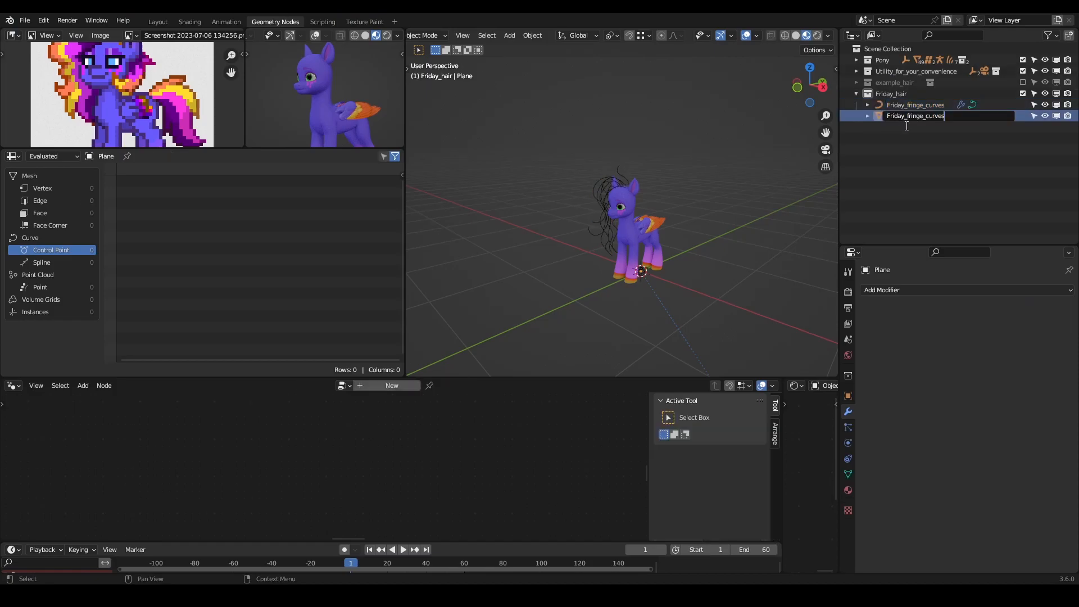
key("BackSpace")
key("BackSpace")
type("geo")
key("Return")
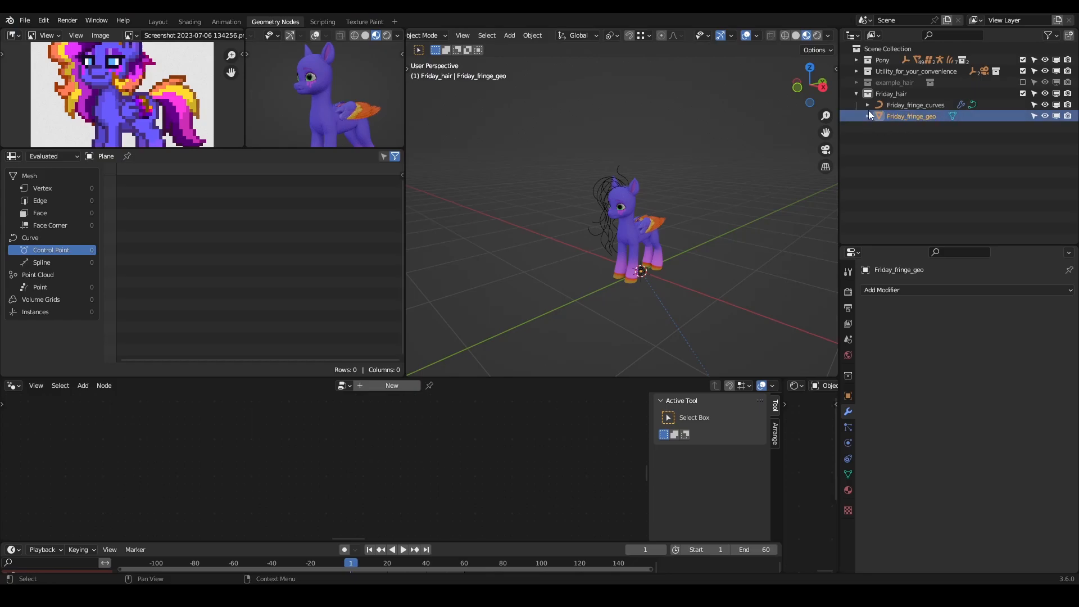
- Rename the plane's mesh data to Friday_fringe_geo to match its object and save the file
double_click(911, 116)
key("ctrl+c")
key("Return")
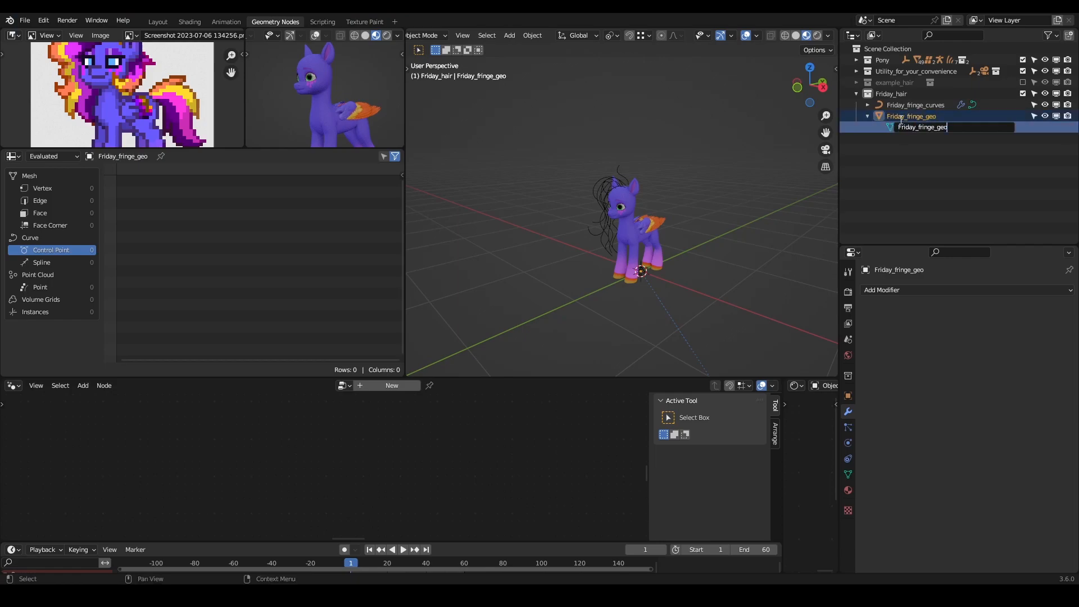
left_click(867, 116)
left_click(867, 116)
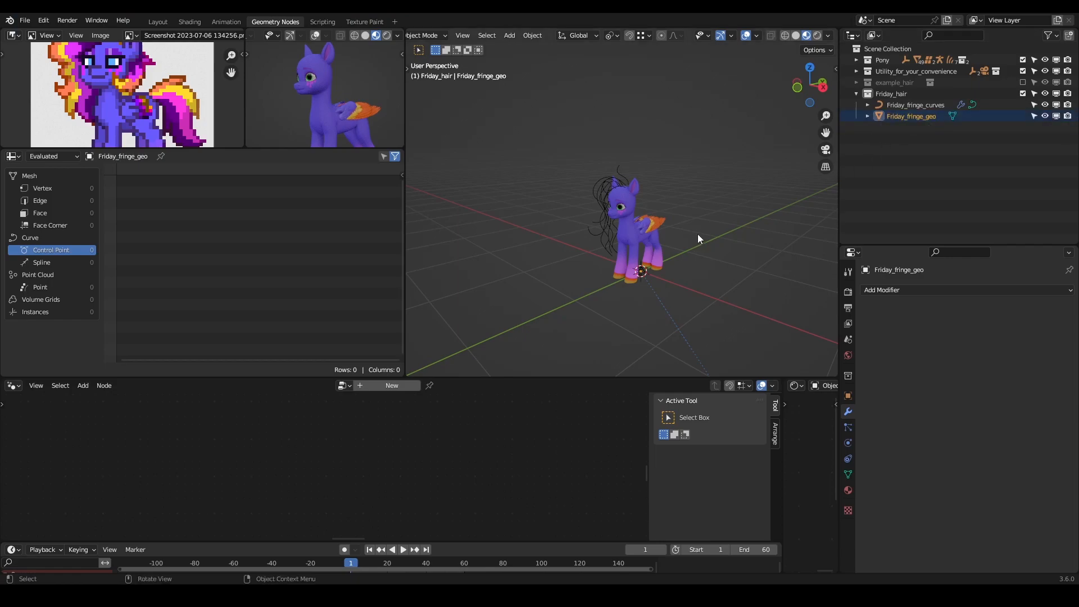
key("ctrl+s")
scroll(702, 238, "up", 2)
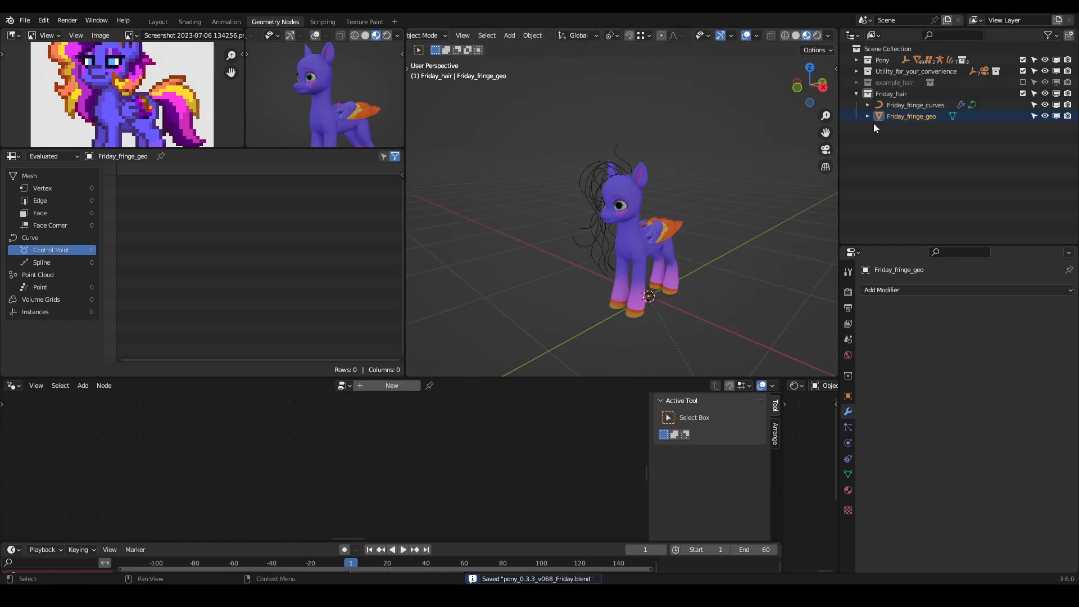
- Add a Geometry Nodes modifier with the hairToMeshProxy group to Friday_fringe_geo and set Friday_fringe_curves as its Hair object
left_click(913, 290)
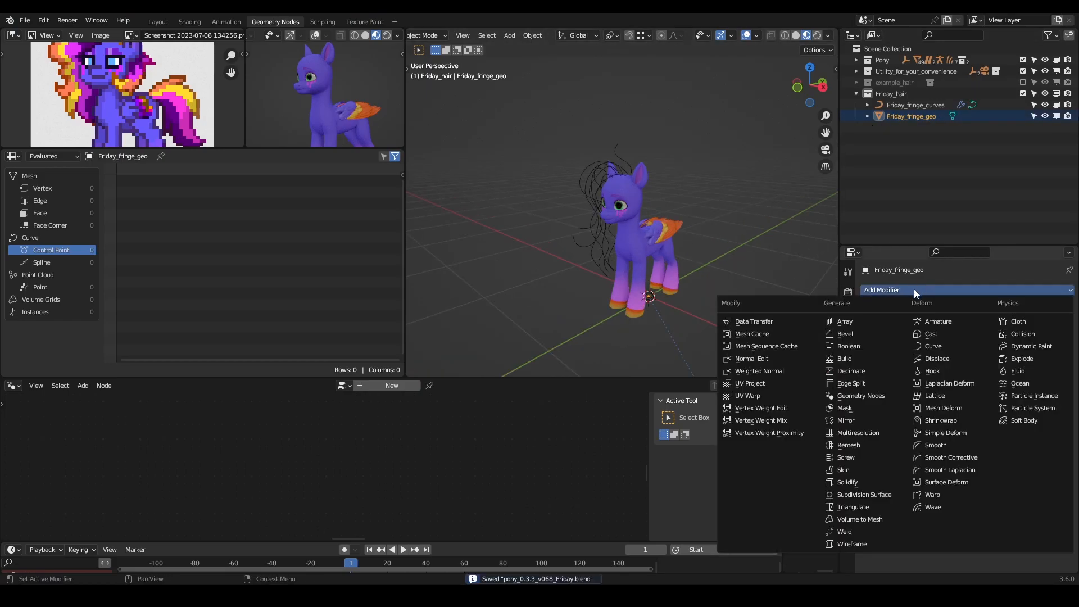
left_click(881, 388)
left_click(872, 325)
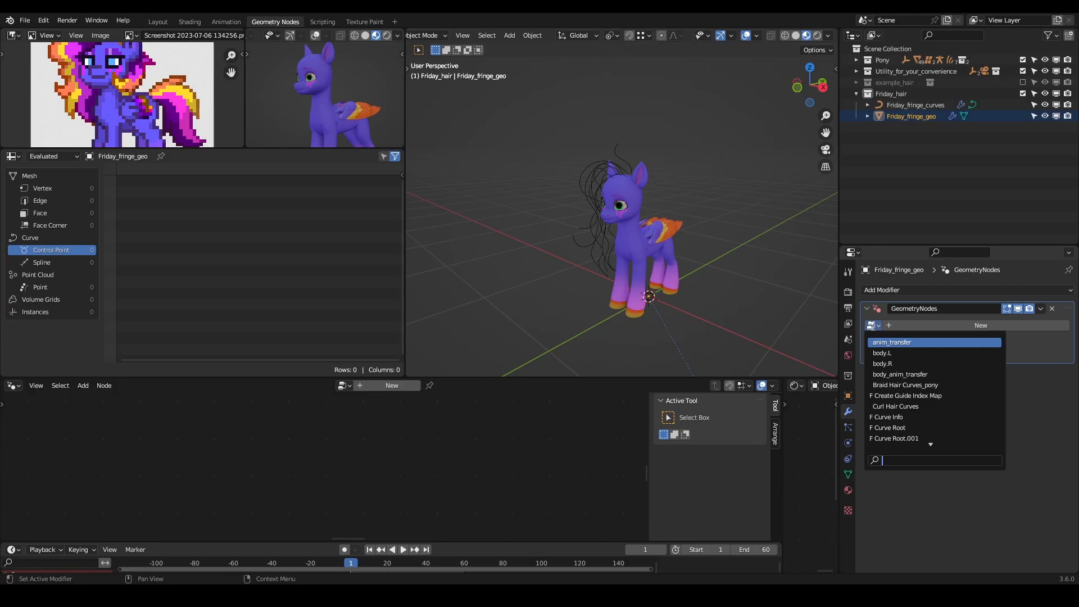
type("hair")
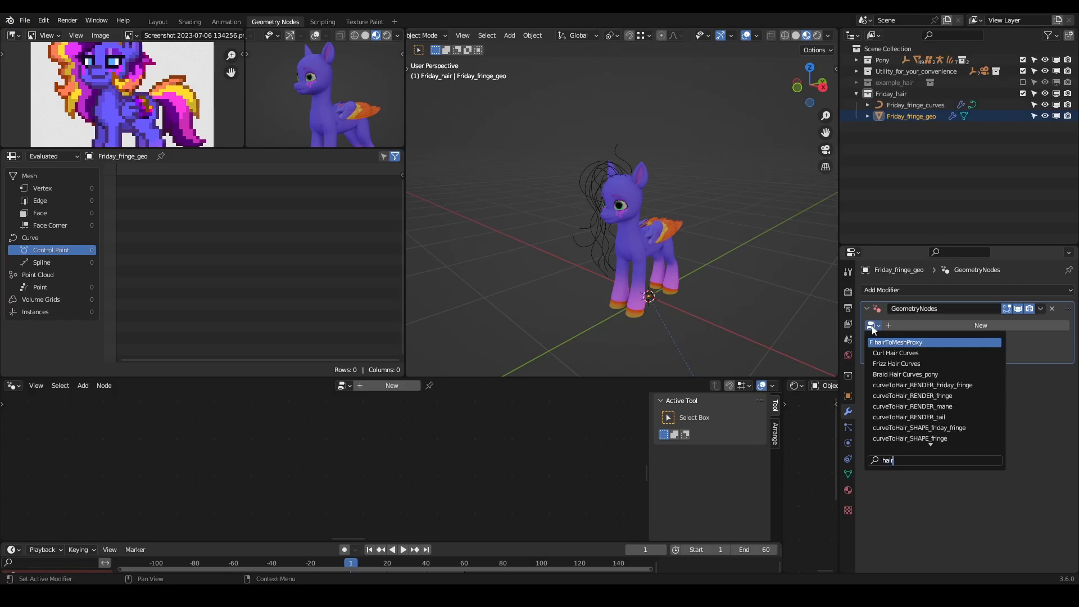
key("Return")
left_click(1043, 340)
left_click(908, 105)
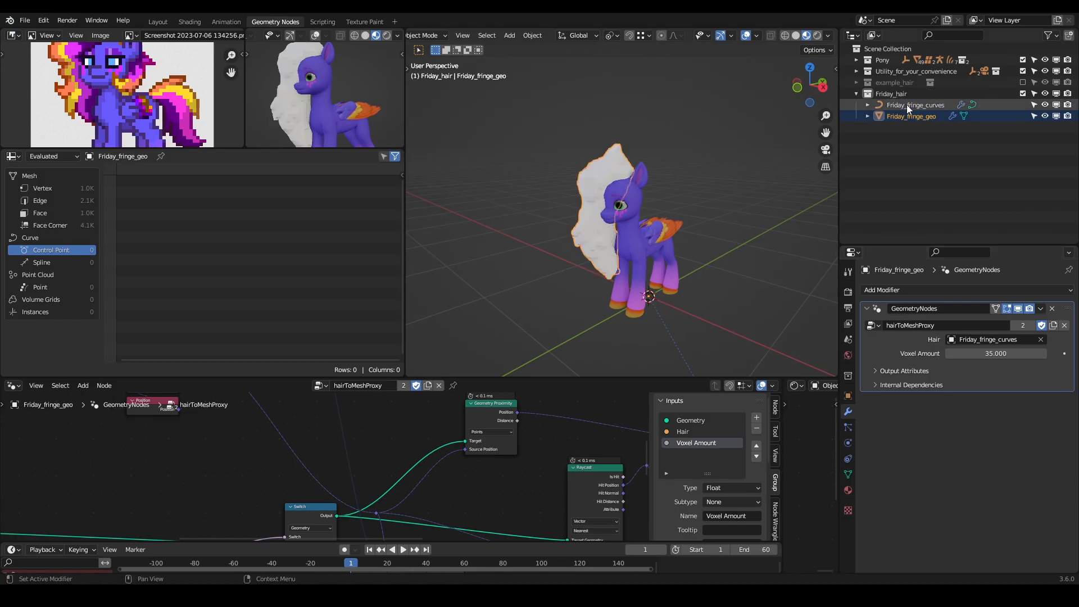
- Disable the proxy modifier in the viewport and enable GeometryNodes.001 on Friday_fringe_curves to view the full hair
middle_click_drag(645, 171, 705, 222)
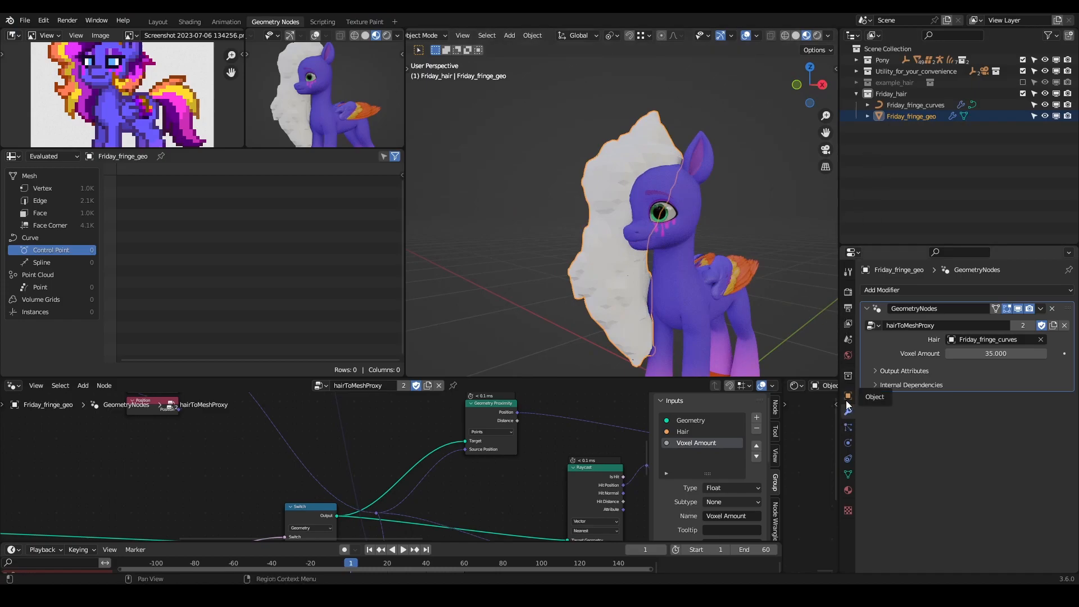
left_click(1018, 308)
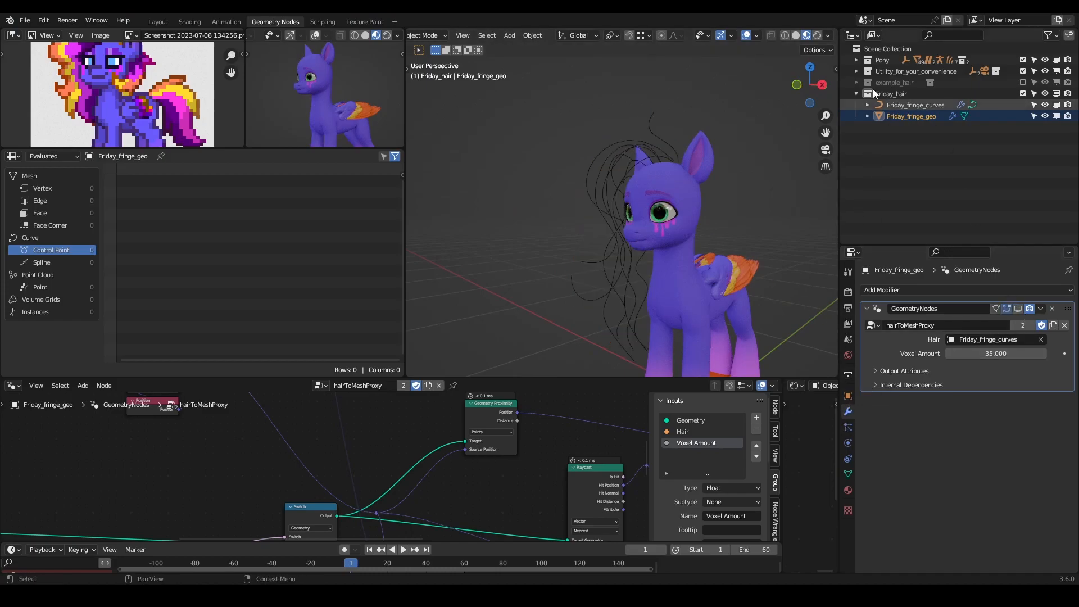
mouse_move(685, 168)
middle_mouse_down()
mouse_move(706, 157)
mouse_move(695, 173)
middle_mouse_up()
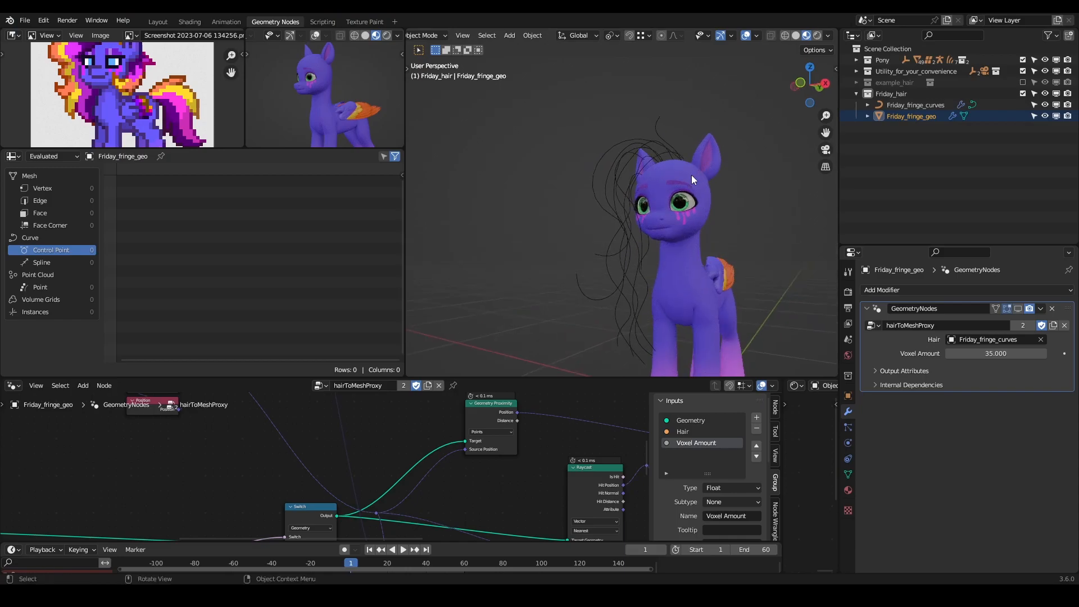
left_click(908, 105)
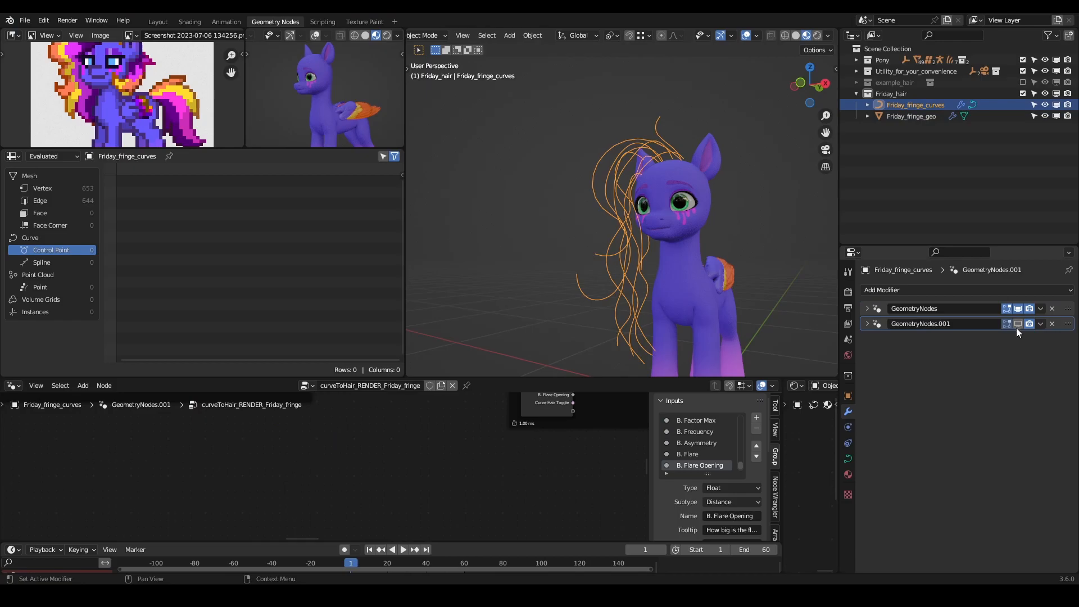
left_click(1017, 325)
- Re-enable the proxy modifier in the viewport and toggle the curves' GeometryNodes.001 to compare the proxy shapes
left_click(906, 115)
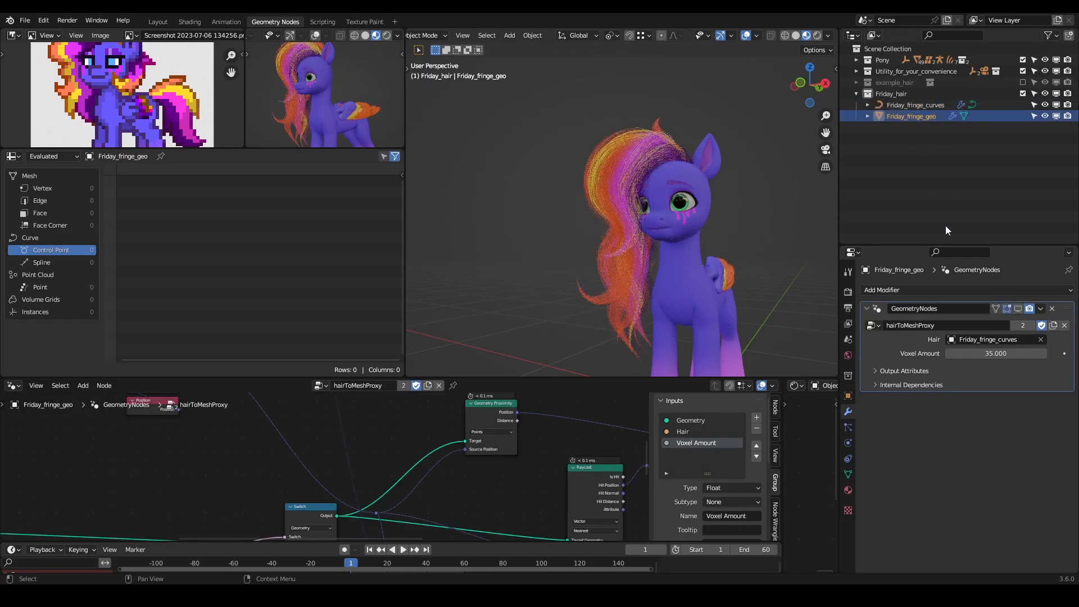
left_click(1017, 309)
middle_click_drag(663, 197, 646, 224)
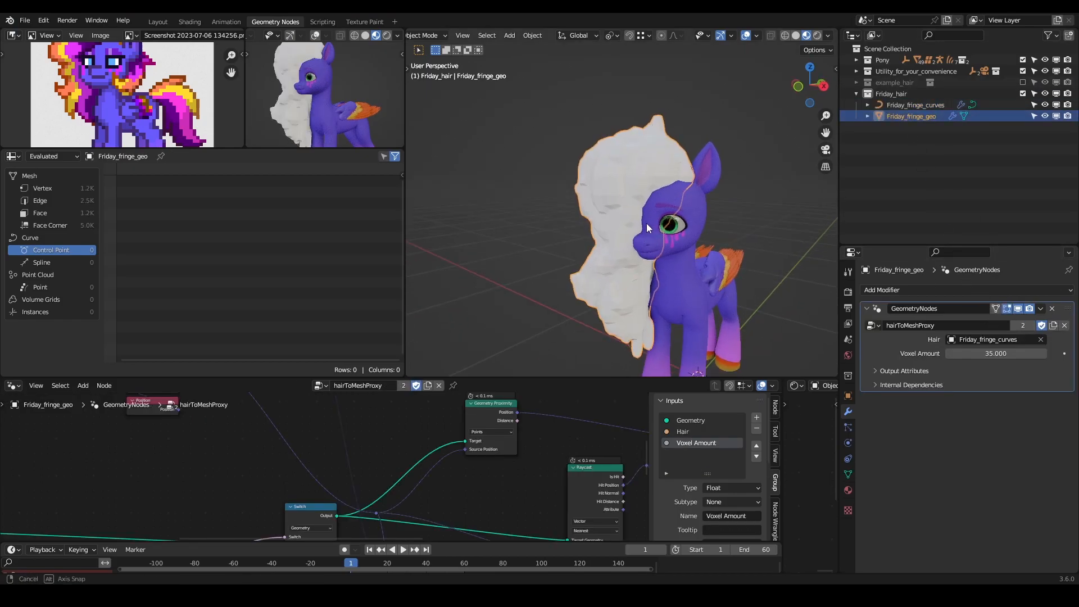
left_click(916, 104)
left_click(1017, 324)
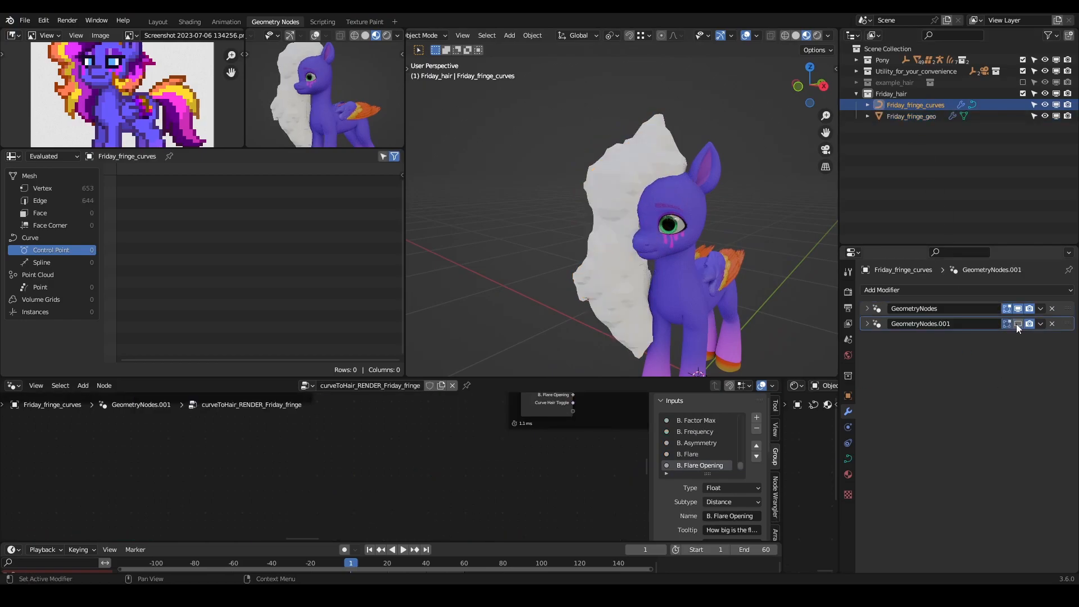
left_click(1017, 324)
left_click(1017, 324)
left_click(1017, 324)
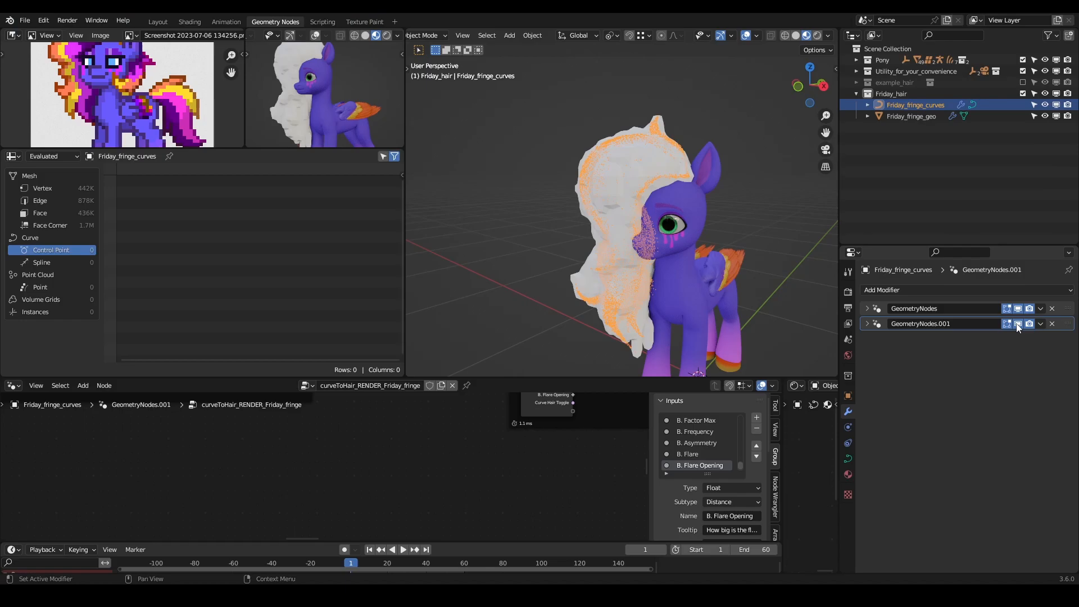
- Check the GeometryNodes.001 settings on Friday_fringe_curves, disable the modifier in the viewport and collapse it
left_click(919, 116)
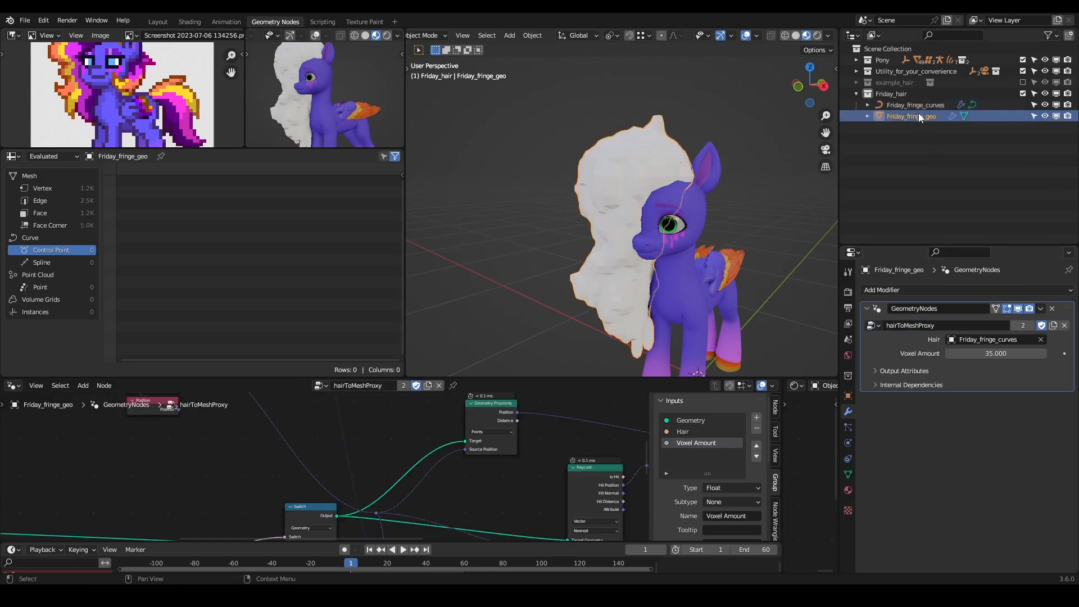
left_click(913, 108)
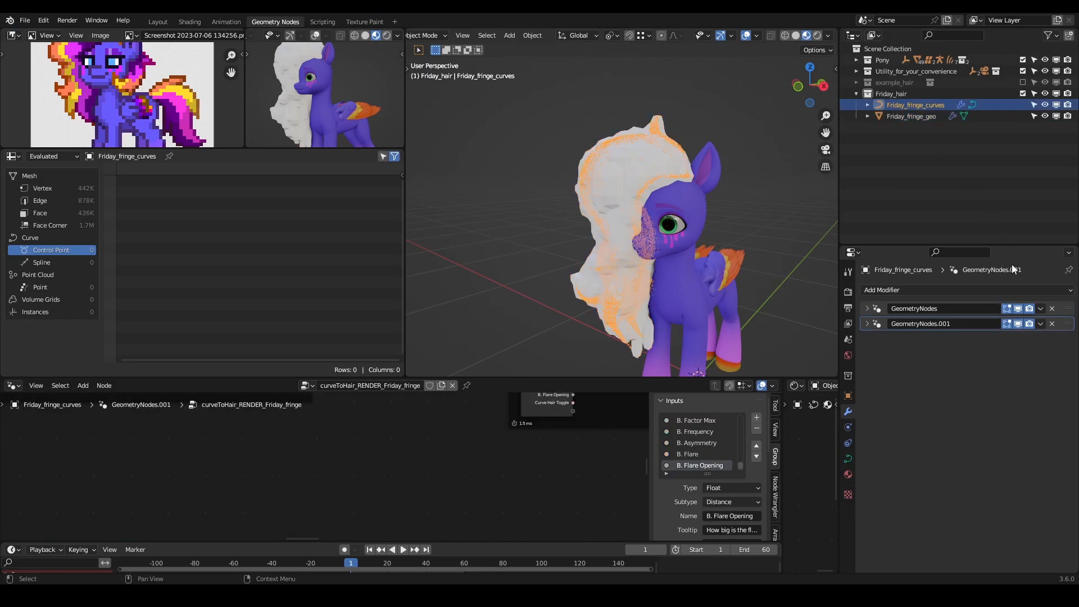
left_click(867, 325)
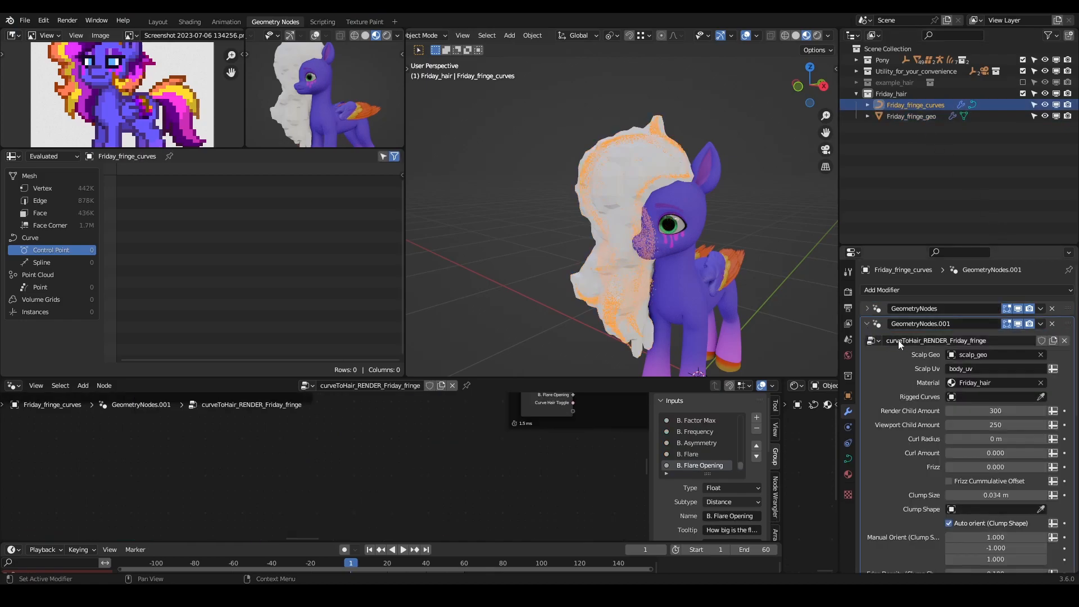
left_click(1018, 325)
left_click(868, 324)
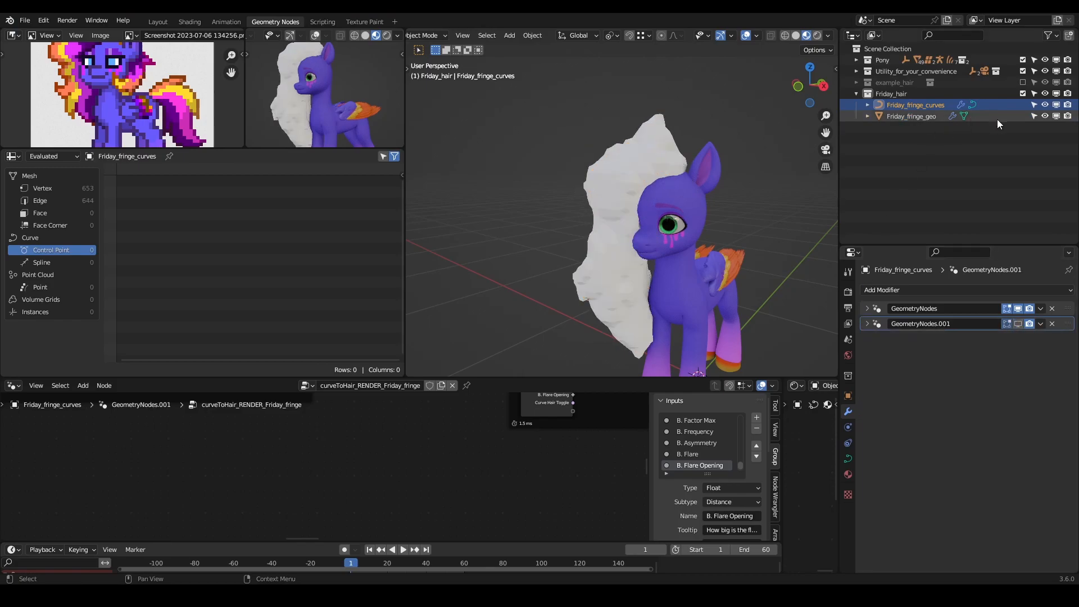
- Hide Friday_fringe_geo in viewports to inspect the bare fringe curves, and show it again
left_click(1056, 116)
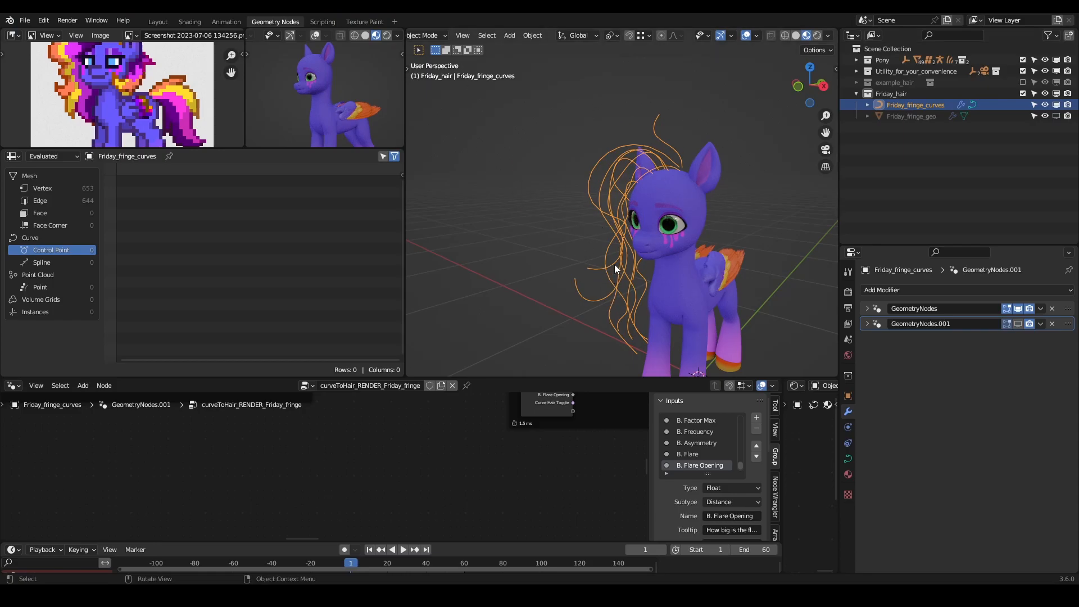
middle_click_drag(657, 152, 521, 168)
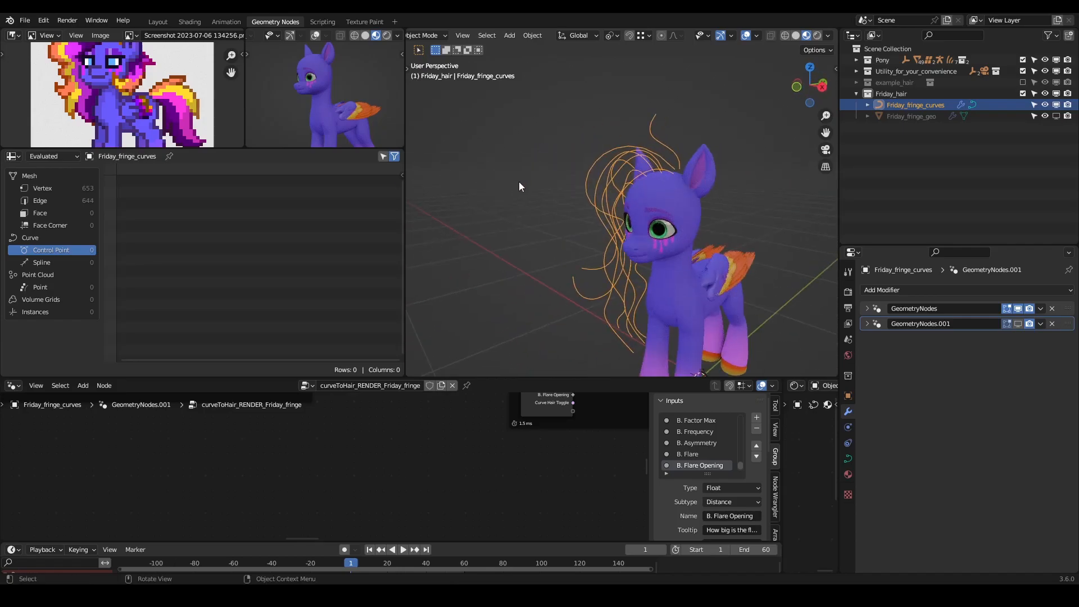
left_click(1057, 115)
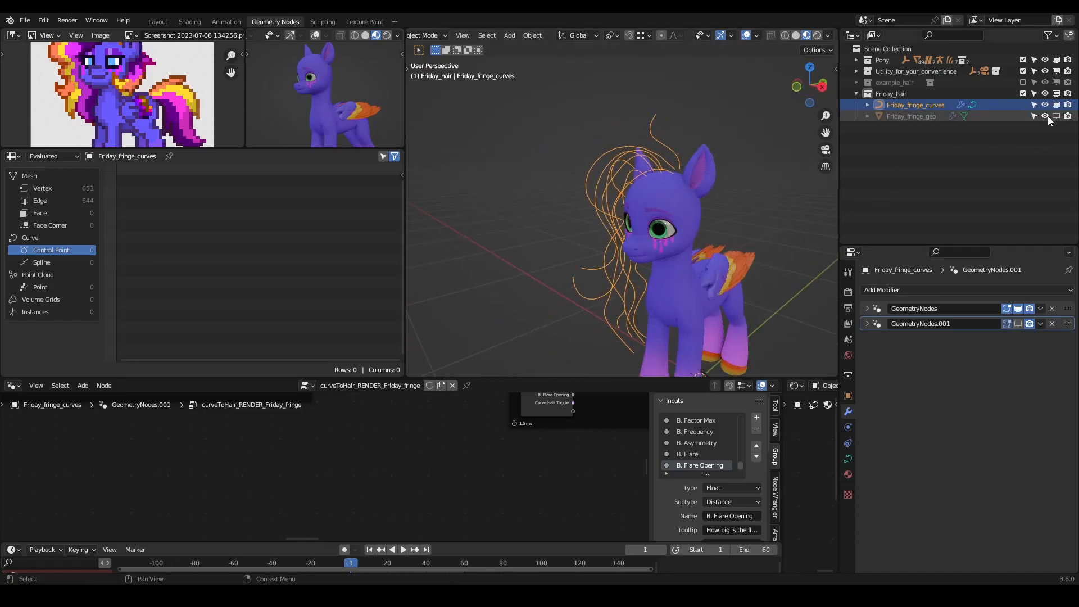
- Select Friday_fringe_geo and turn on the Wireframe overlay in the 3D viewport to inspect its topology
left_click(922, 116)
scroll(668, 133, "up", 4)
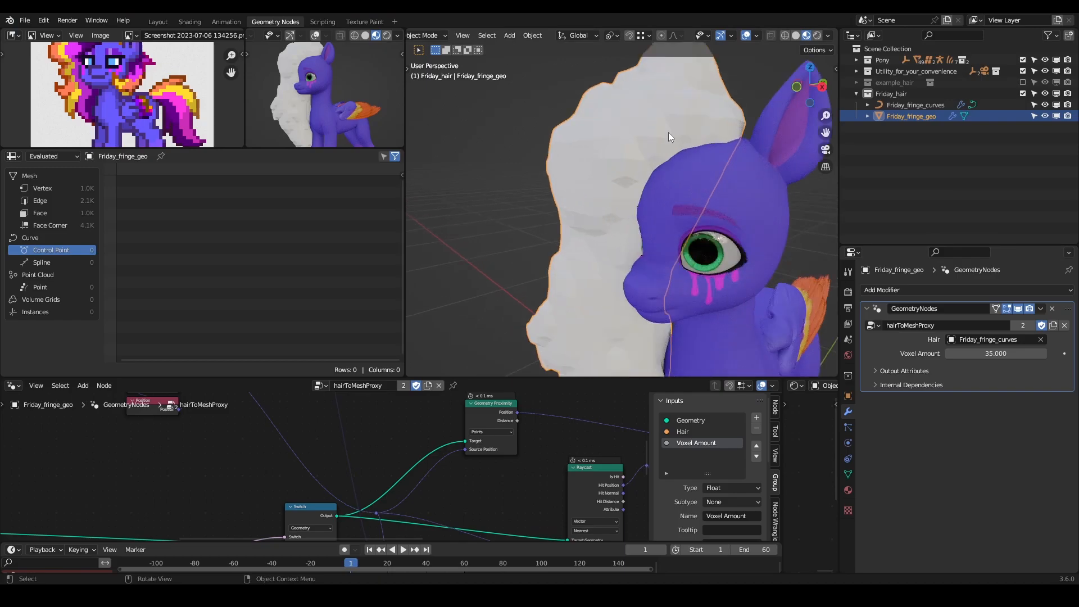
scroll(669, 133, "up", 2)
left_click(731, 35)
left_click(758, 36)
left_click(686, 238)
scroll(589, 217, "down", 6)
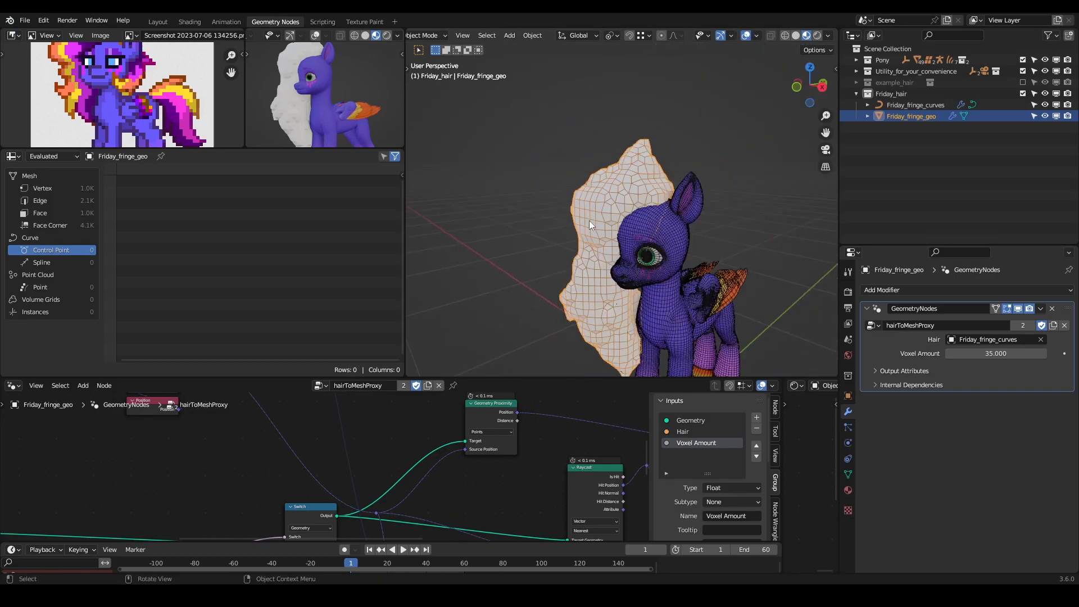
- Set the hairToMeshProxy Voxel Amount on Friday_fringe_geo to 50, and refine it further to 60
left_click(1005, 353)
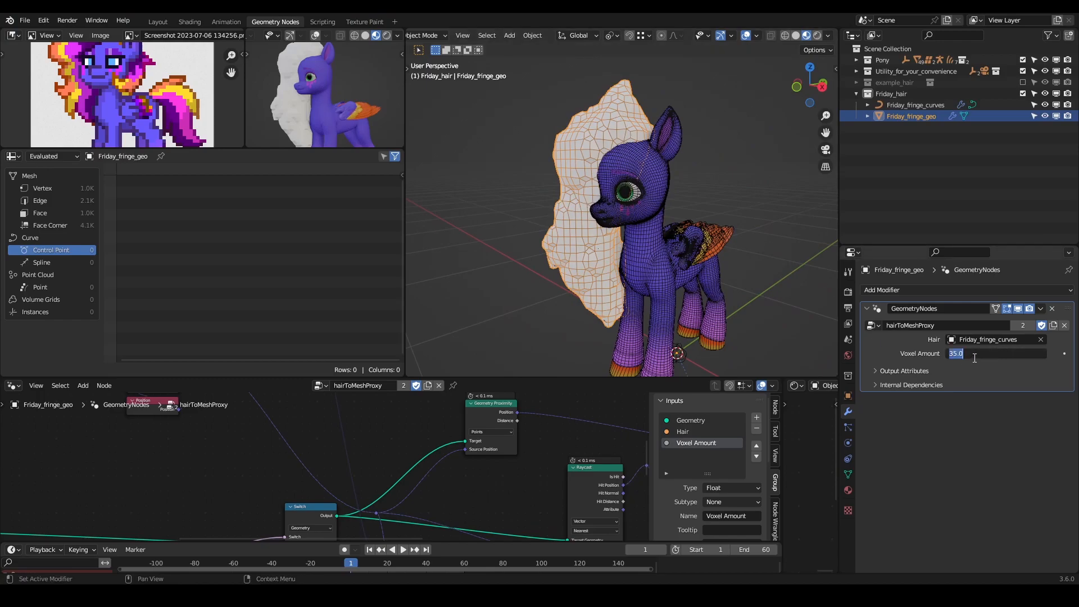
type("50")
key("Return")
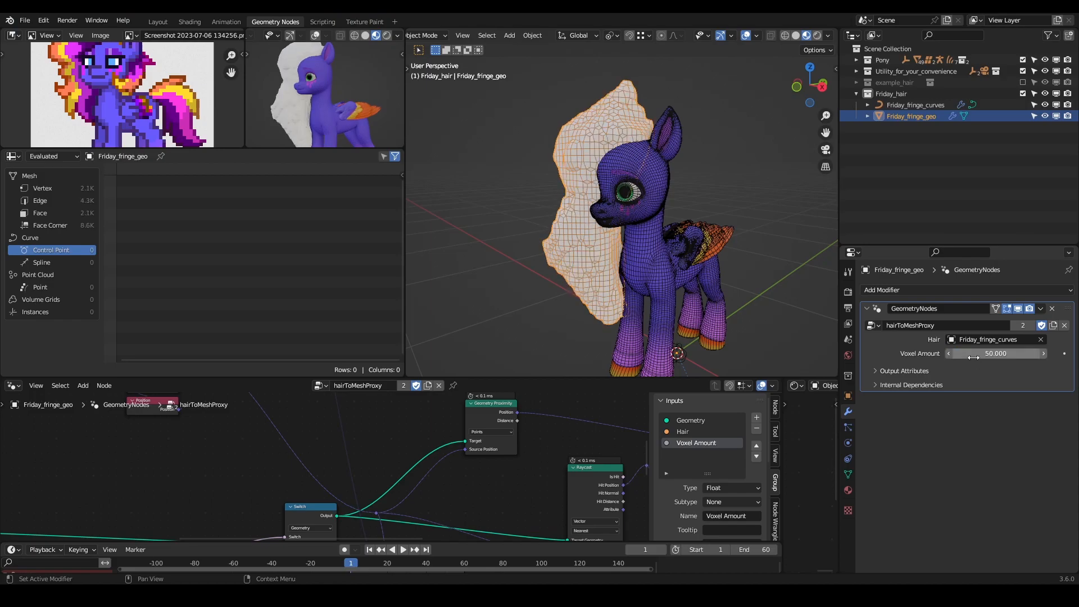
left_click(993, 354)
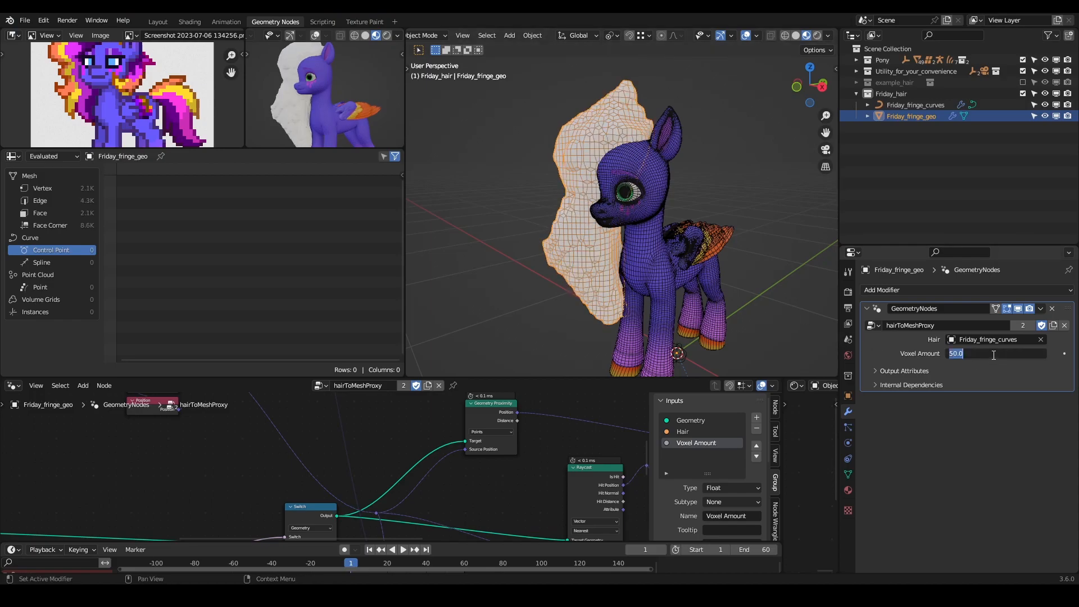
type("60")
key("Return")
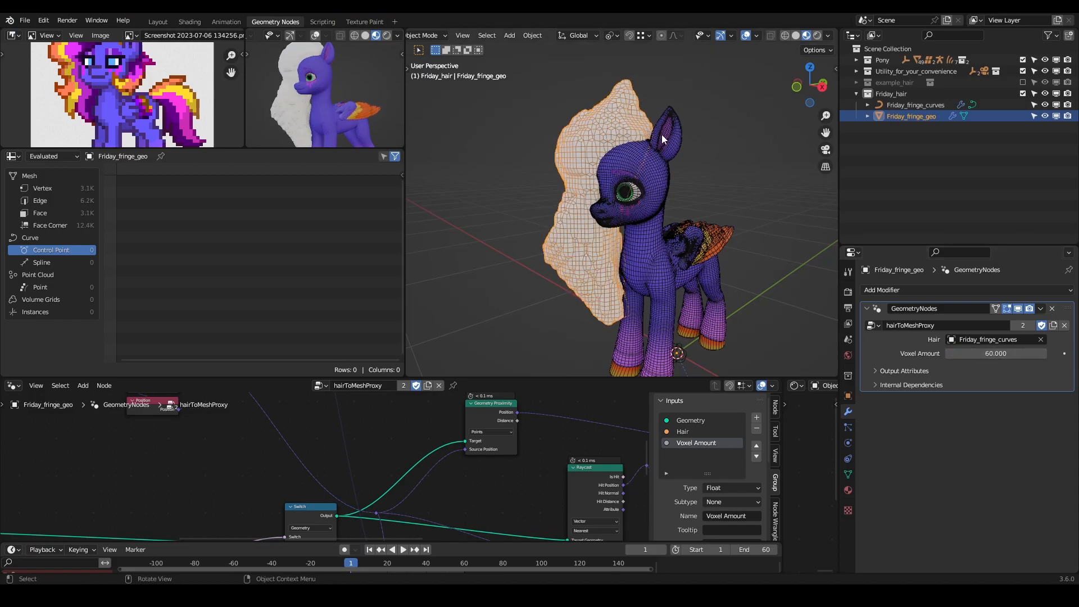
- Turn off the Wireframe overlay in the 3D viewport
middle_click_drag(575, 150, 458, 214)
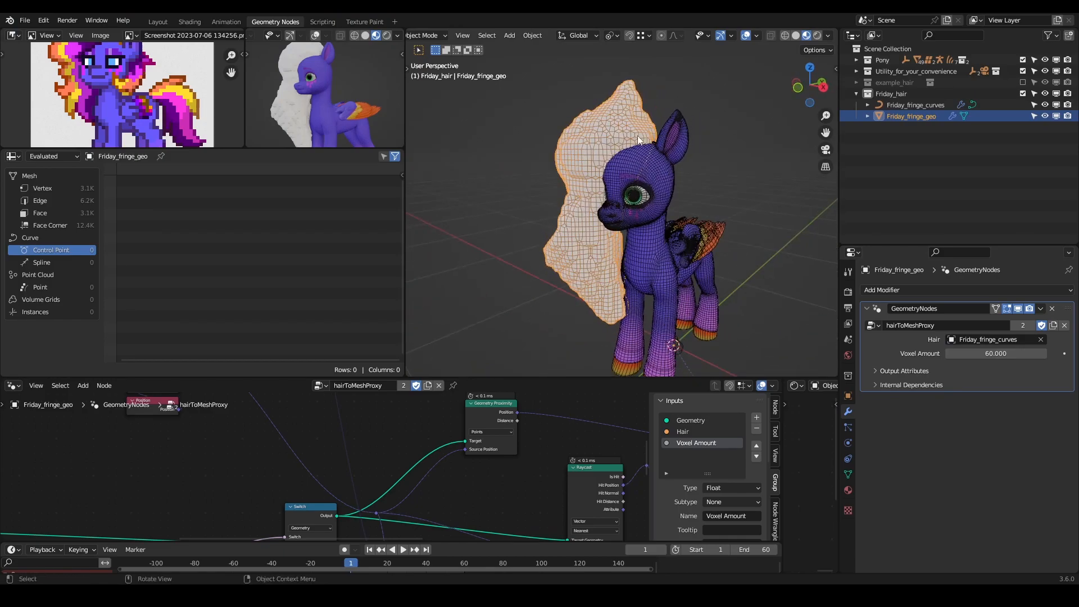
left_click(756, 35)
left_click(686, 239)
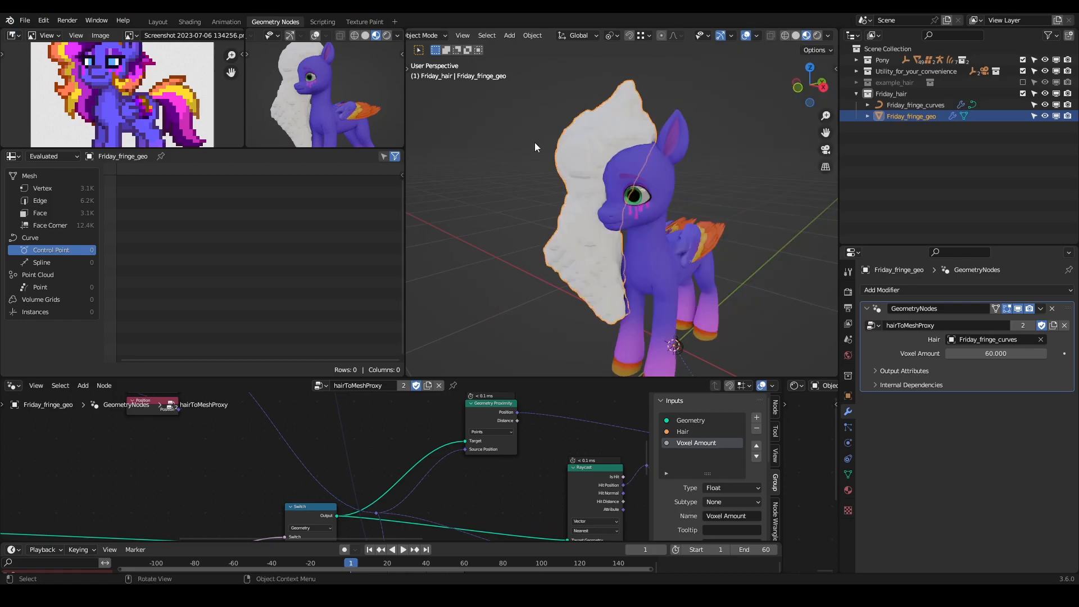
- Toggle the viewport visibility of Friday_fringe_geo to compare the proxy mesh with the bare Friday_fringe_curves from several angles
left_click(1055, 116)
mouse_move(679, 137)
middle_mouse_down()
mouse_move(665, 172)
mouse_move(667, 153)
middle_mouse_up()
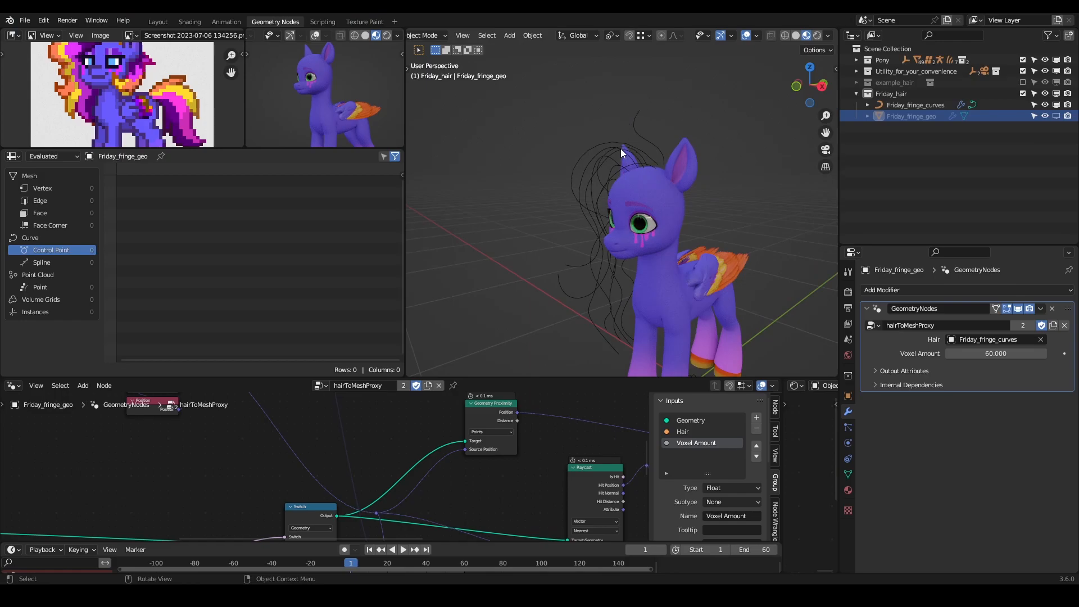
middle_click_drag(598, 285, 667, 169)
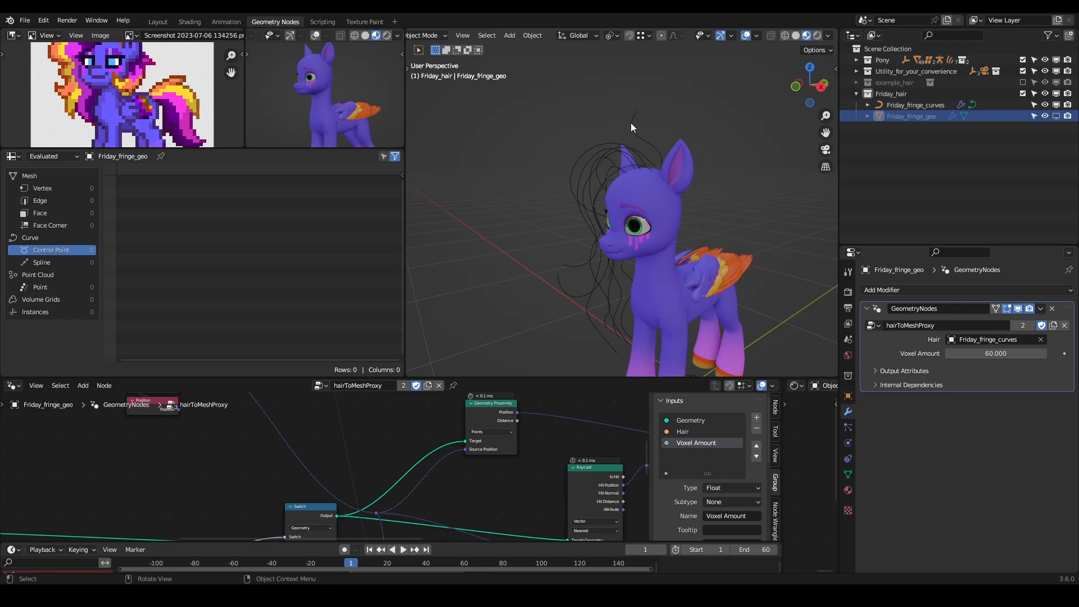
middle_click_drag(644, 170, 635, 158)
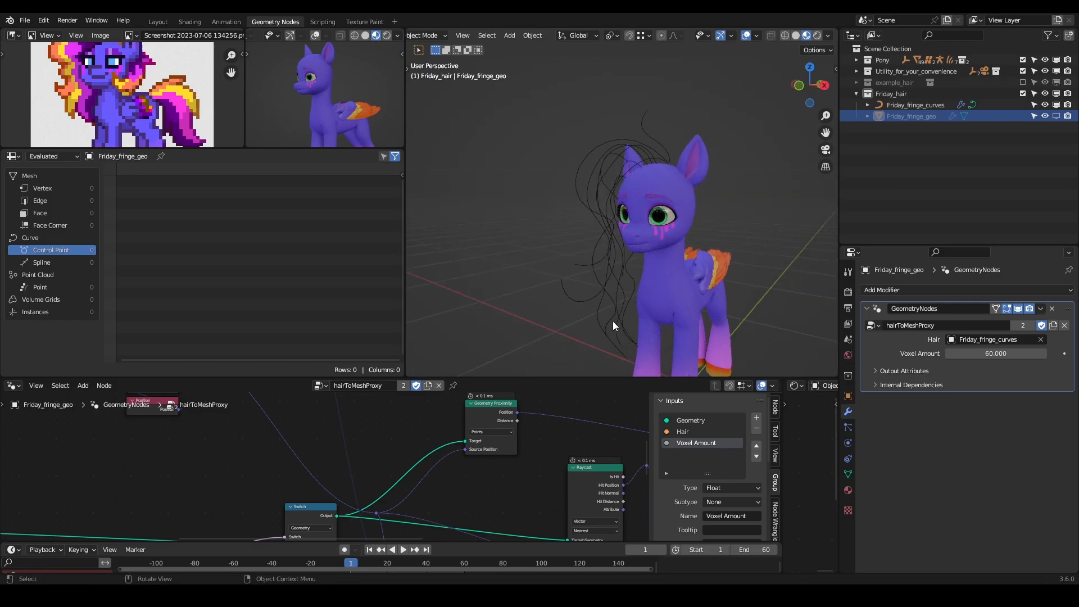
left_click(1056, 115)
mouse_move(622, 143)
middle_mouse_down()
mouse_move(814, 170)
mouse_move(447, 167)
mouse_move(633, 160)
mouse_move(601, 147)
middle_mouse_up()
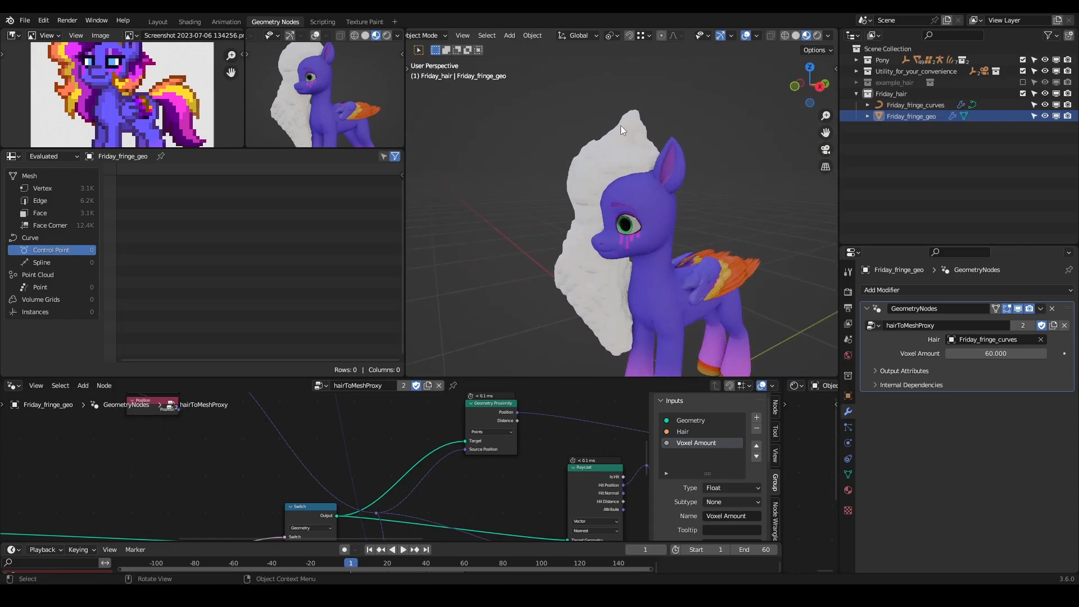
left_click(1055, 115)
left_click(621, 159)
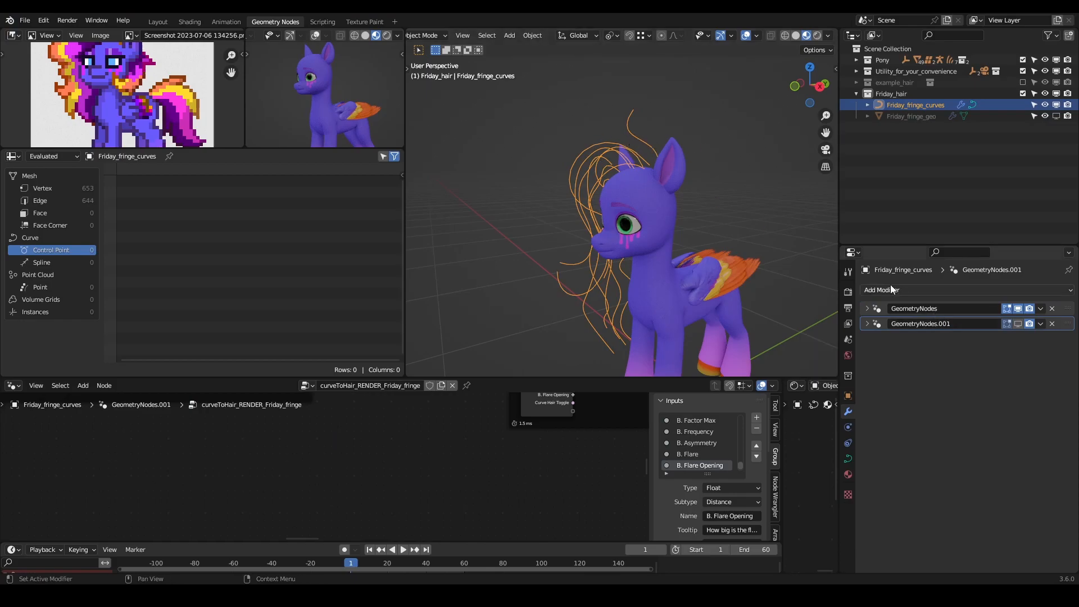
middle_click_drag(703, 157, 723, 182)
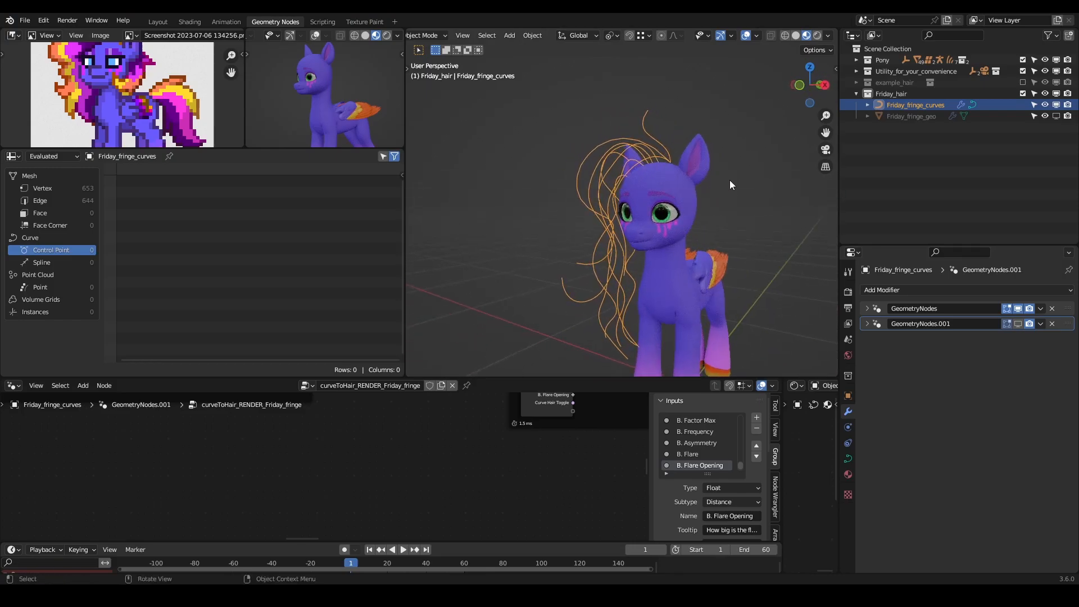
left_click(1057, 117)
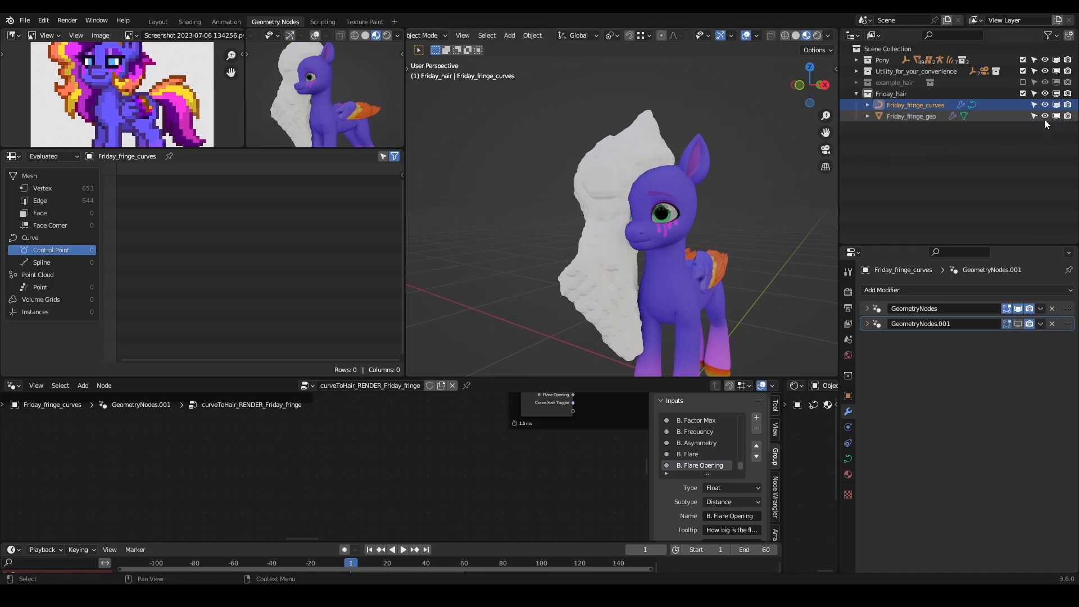
- Apply the GeometryNodes modifier on Friday_fringe_geo to turn the proxy into a real mesh
left_click(615, 177)
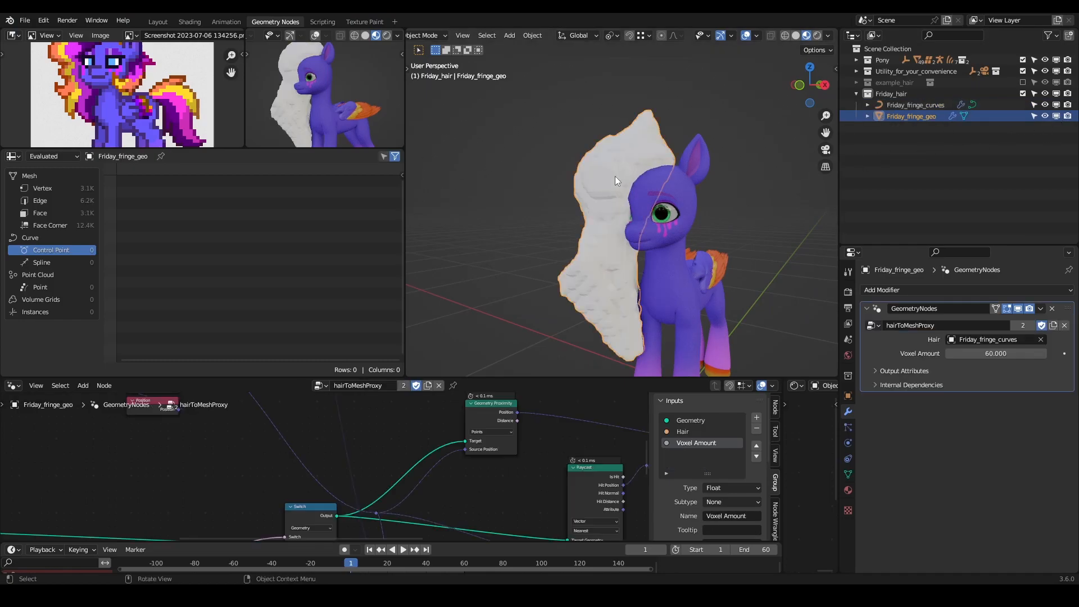
left_click(1040, 308)
left_click(1039, 309)
left_click(1016, 320)
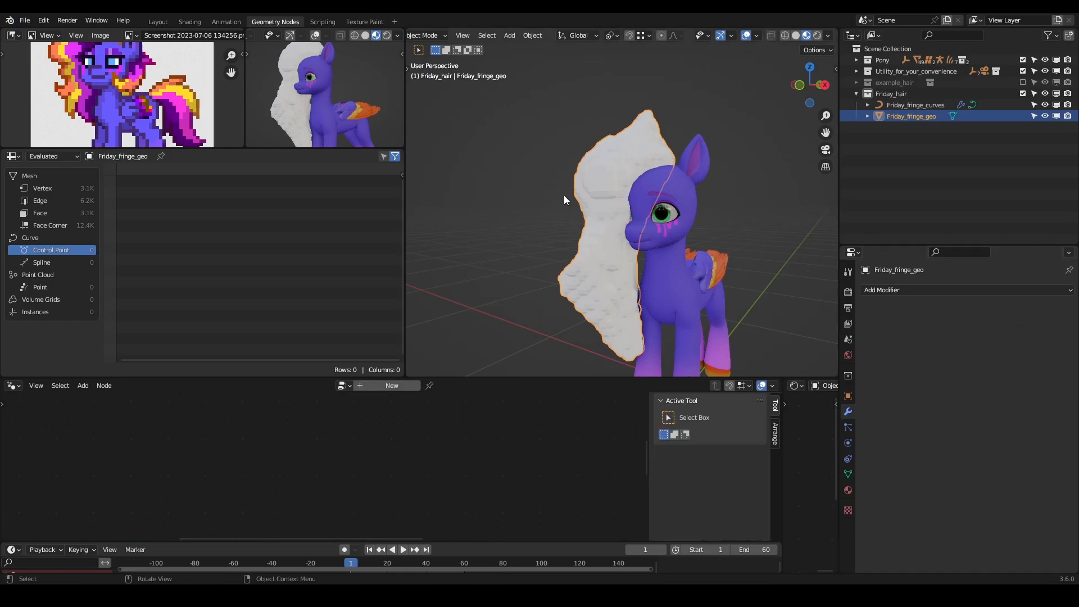
- Inspect the vertices of Friday_fringe_geo in Edit Mode and return to Object Mode
middle_click_drag(562, 195, 621, 192)
key("Tab")
left_click(629, 188)
key("g")
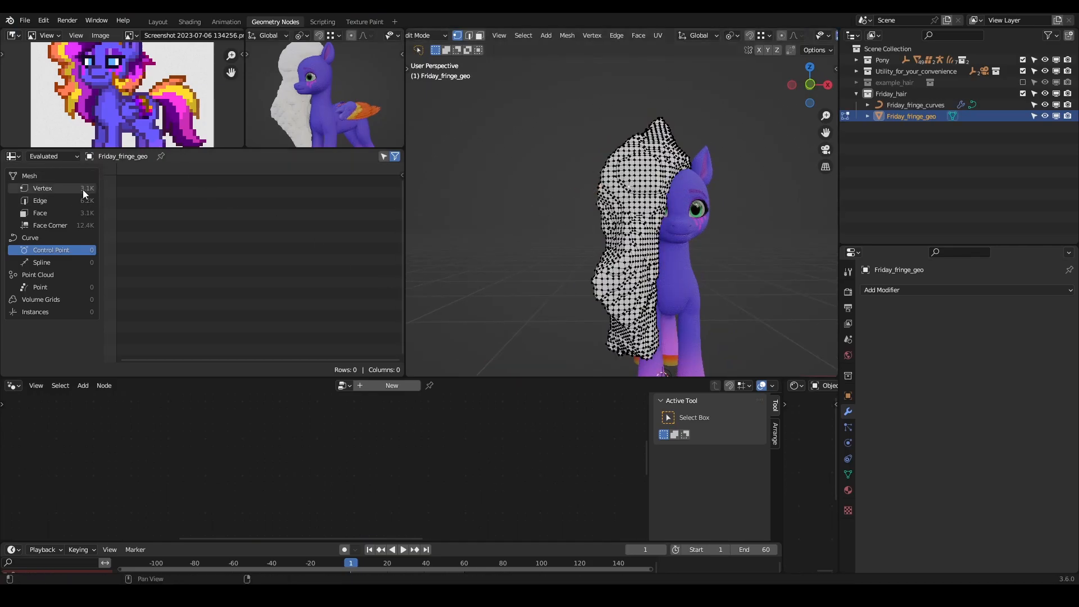
middle_click_drag(647, 219, 496, 222)
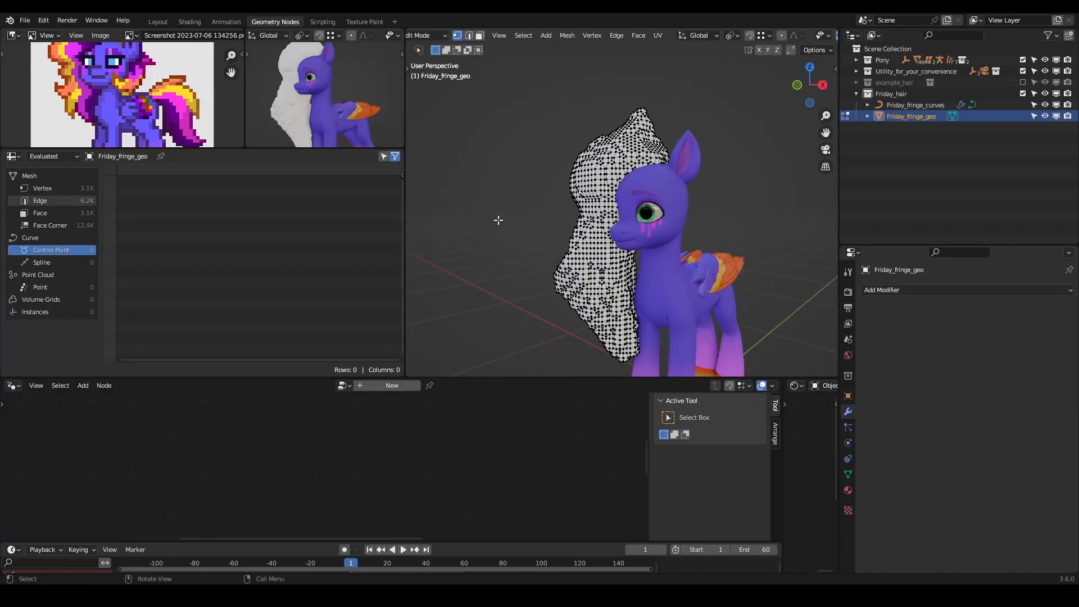
key("Tab")
middle_click_drag(572, 221, 809, 228)
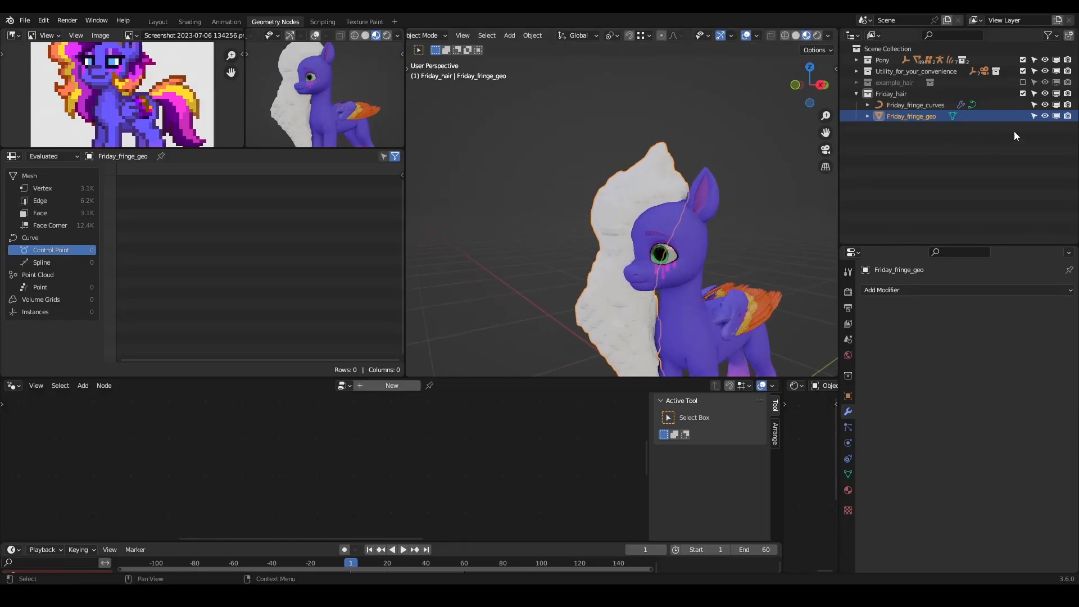
- Disable Friday_fringe_geo in viewports so only the fringe curves are displayed on the pony
left_click(1057, 117)
middle_click_drag(625, 181, 669, 214)
scroll(727, 191, "down", 3)
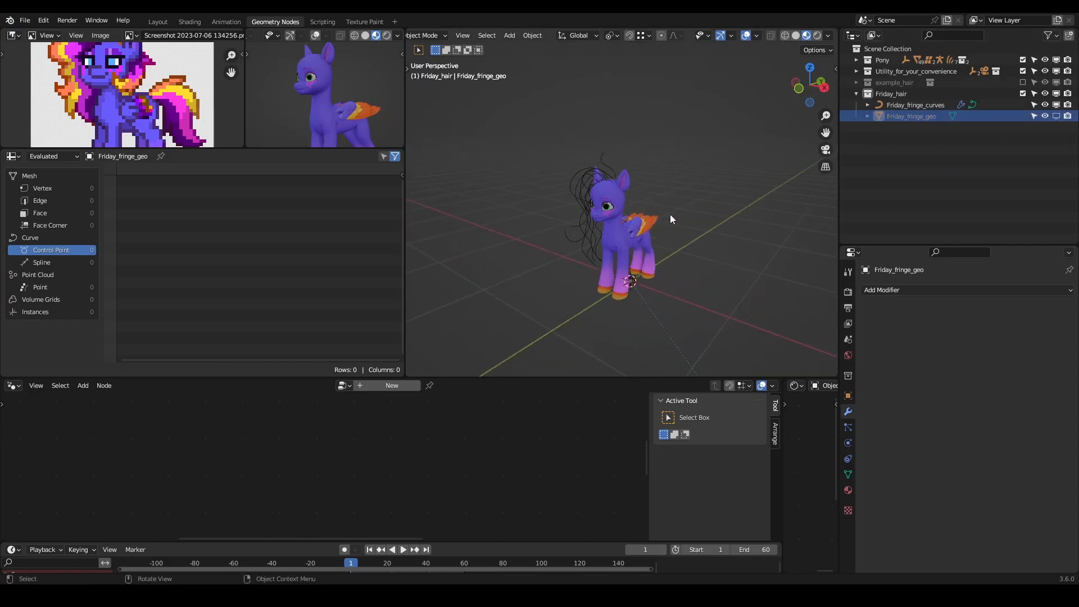
- Add a new armature at the world origin inside the Friday_hair collection
left_click(898, 95)
key("shift+a")
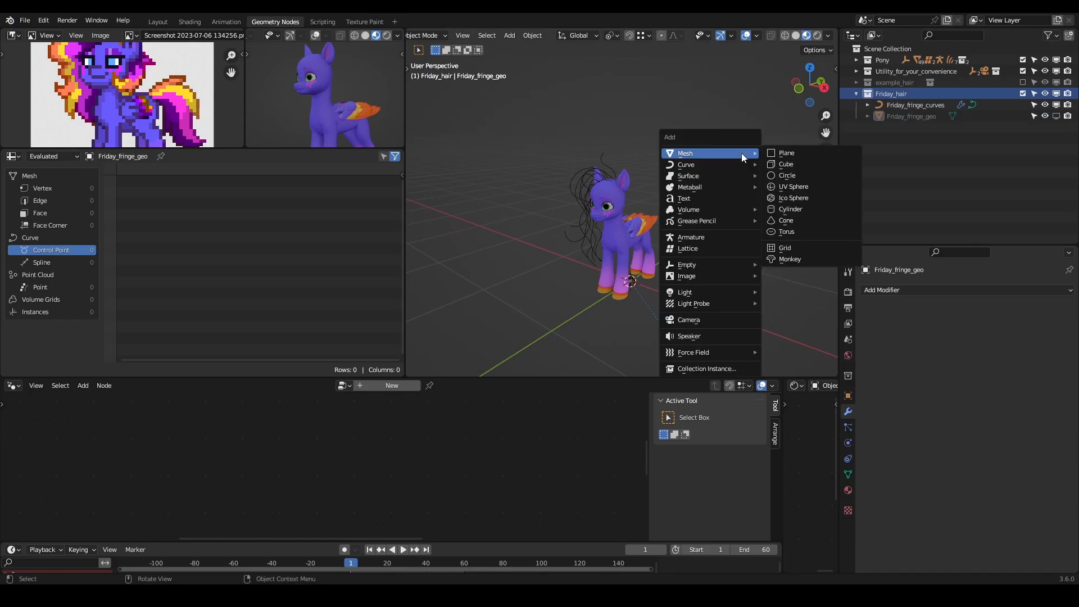
left_click(723, 239)
middle_click_drag(652, 269, 634, 287)
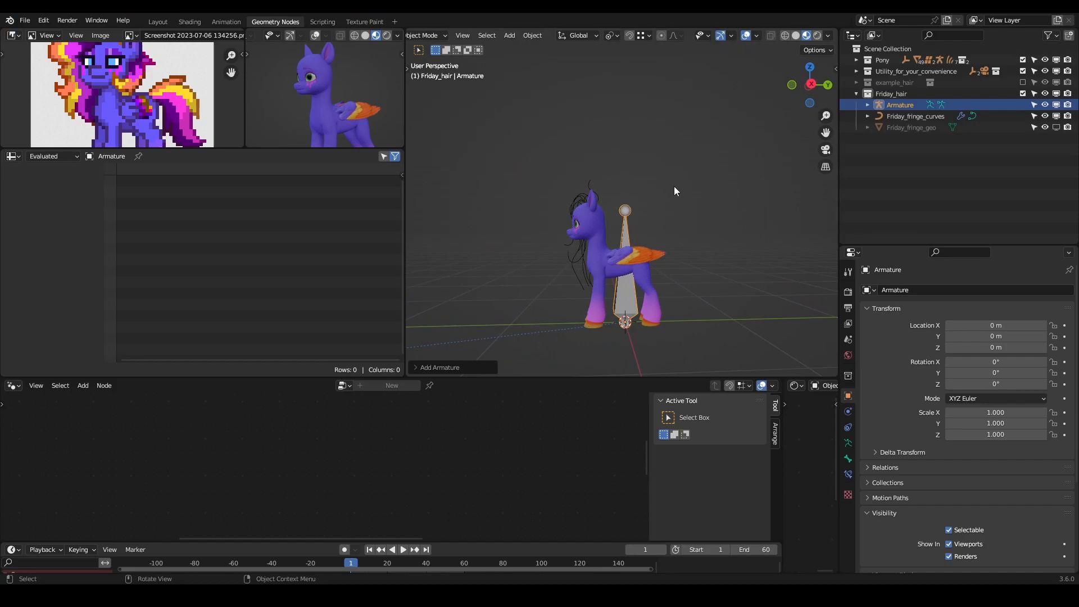
- Rename both the new armature object and its armature data to Friday_hair_armature
double_click(901, 105)
type("Friday_hair")
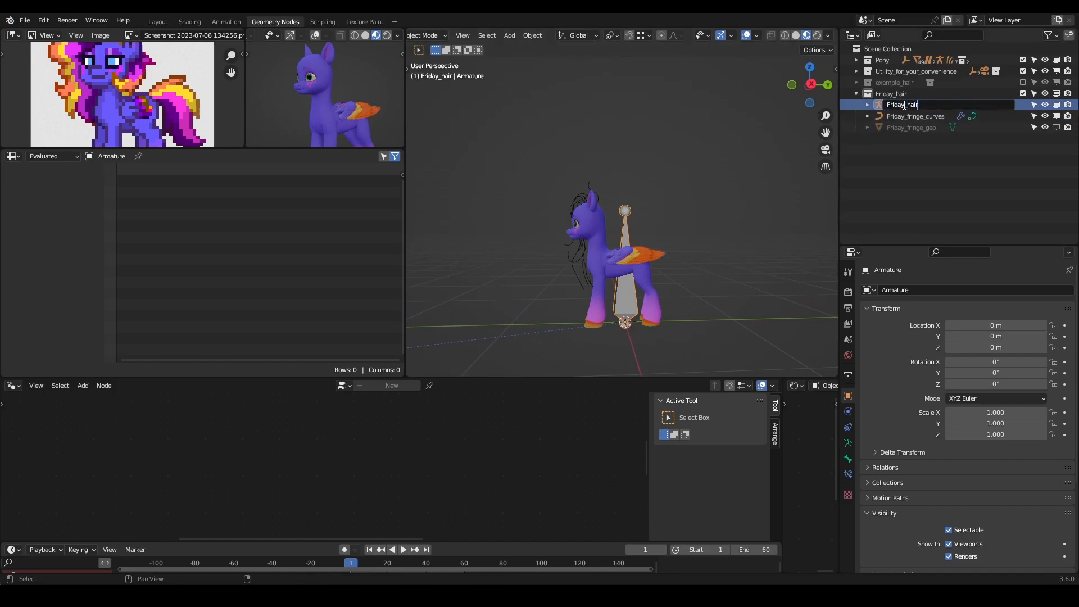
type("_armature")
key("Return")
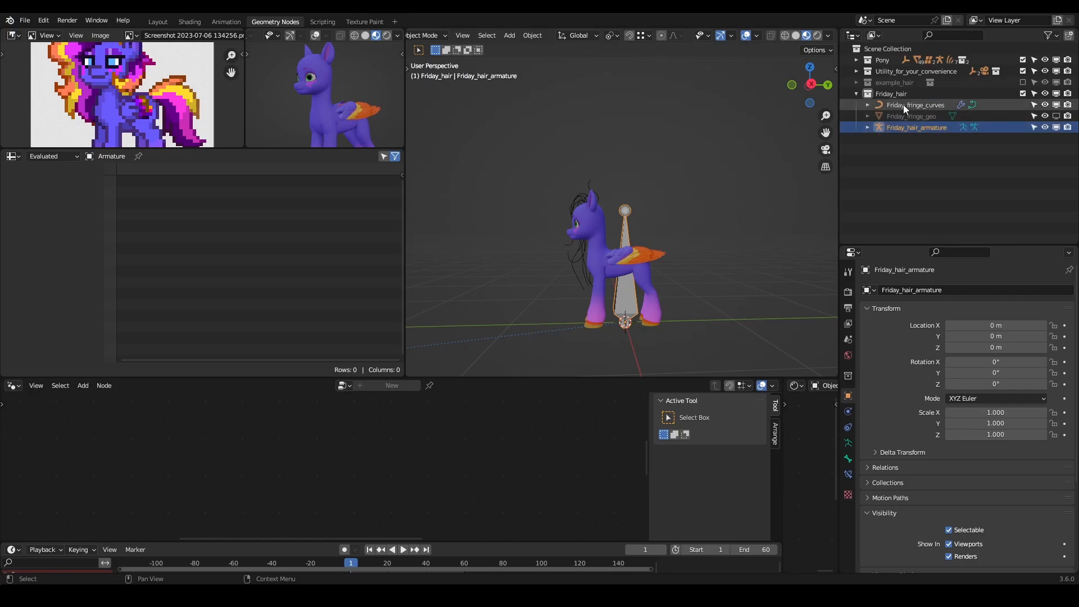
left_click(868, 128)
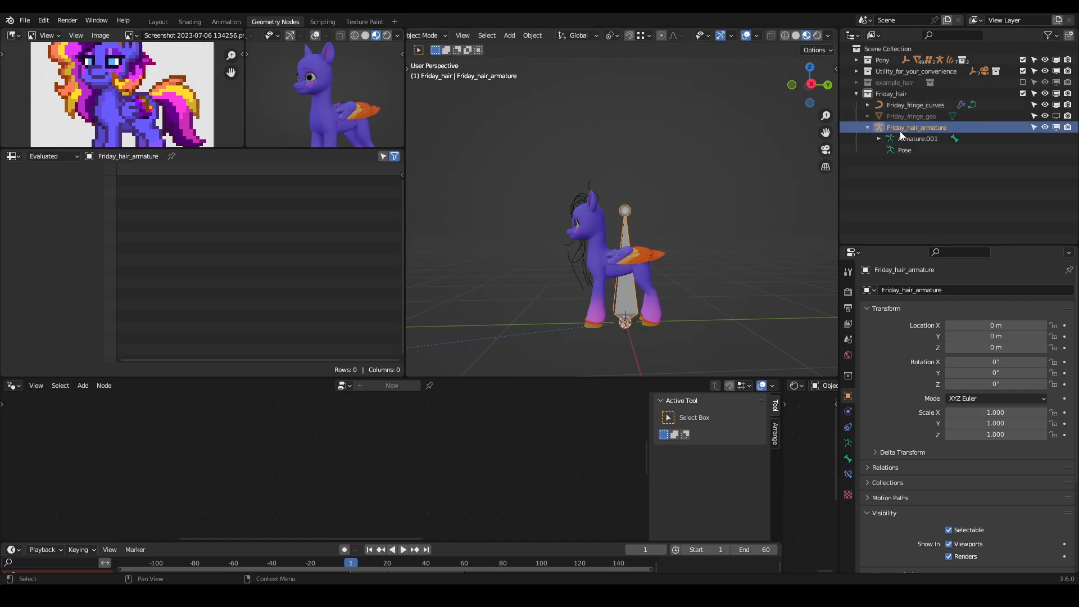
double_click(911, 139)
type("Friday_hair_armature")
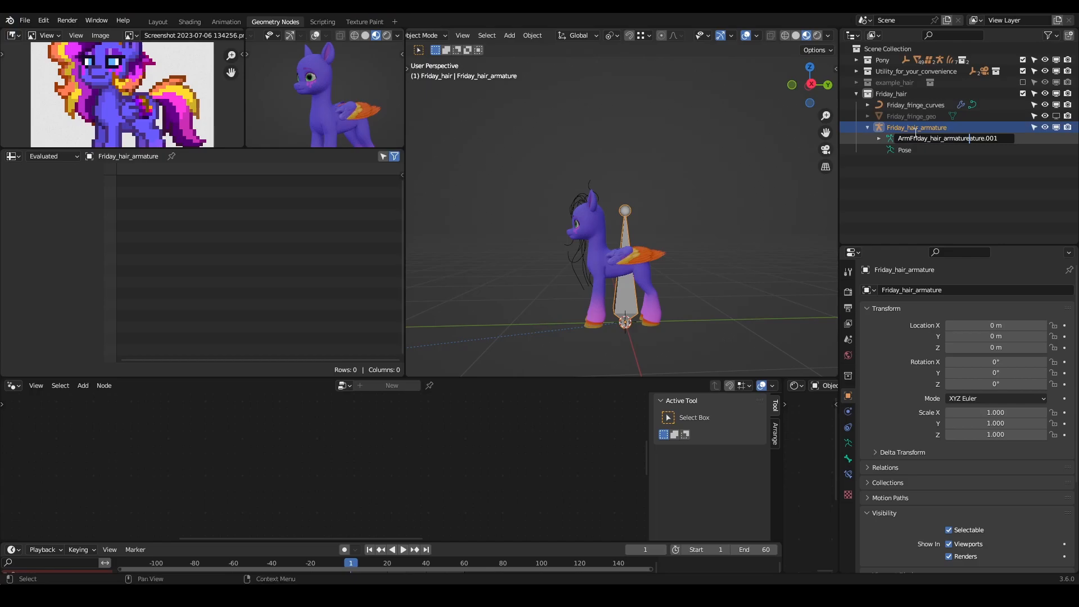
key("Return")
left_click(868, 128)
- Put Friday_hair_armature into Edit Mode
middle_click_drag(580, 217, 594, 231)
key("Tab")
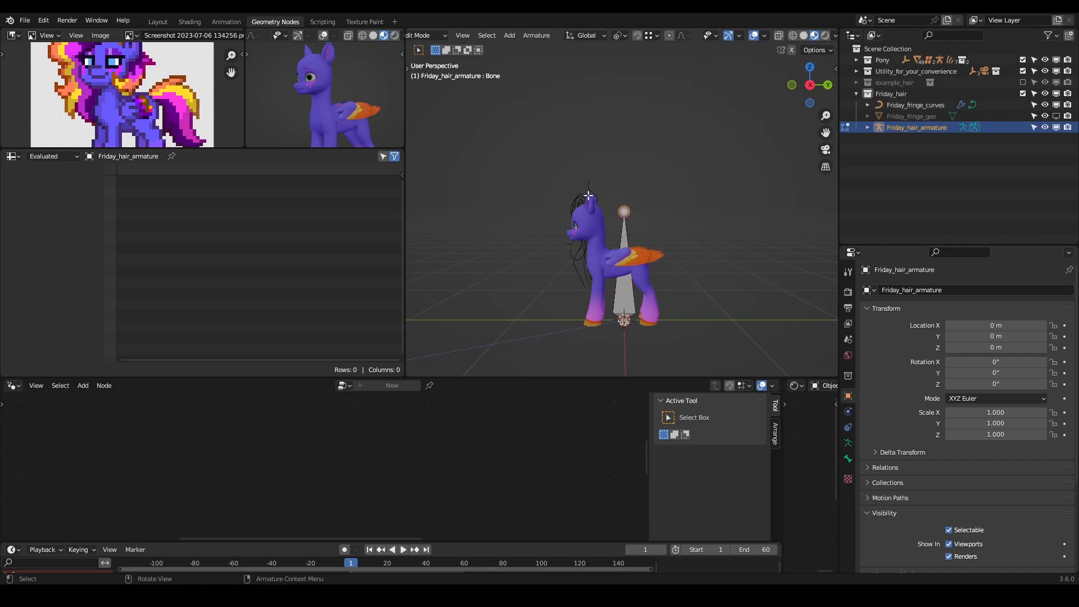
left_click(631, 296)
key("g")
right_click(654, 272)
left_click(625, 211)
key("g")
right_click(654, 178)
- Move the whole bone up so its base sits at the top of the pony's head, at about Y -0.25 m
left_click(625, 296)
middle_click_drag(573, 213, 690, 223)
key("g")
left_click(603, 199)
key("g")
left_click(600, 203)
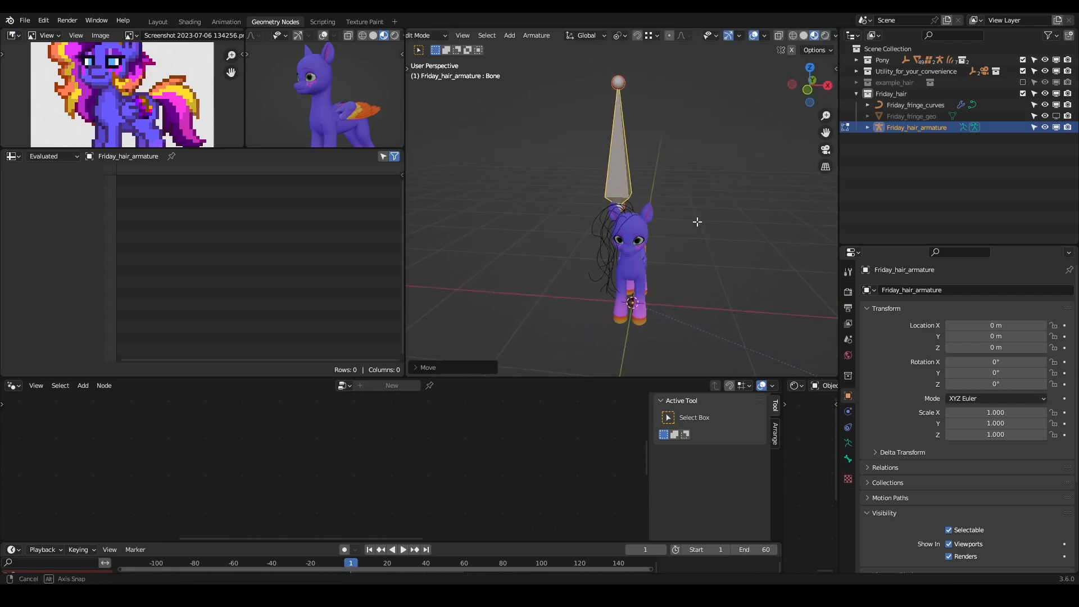
- Centre the bone on the pony by setting both its head X and its tail X to 0 m
scroll(660, 209, "up", 4)
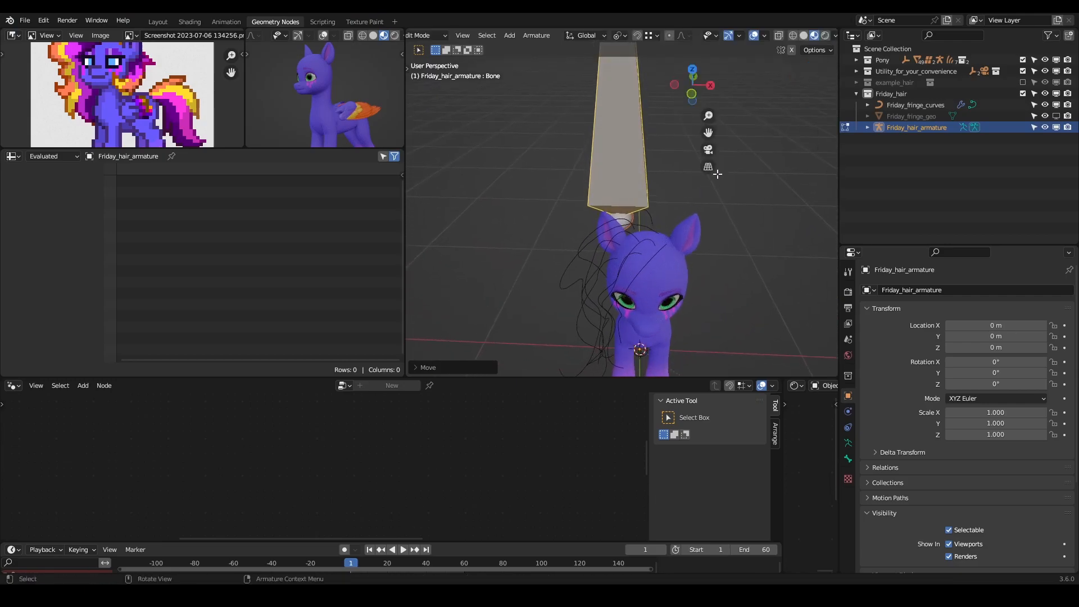
key("n")
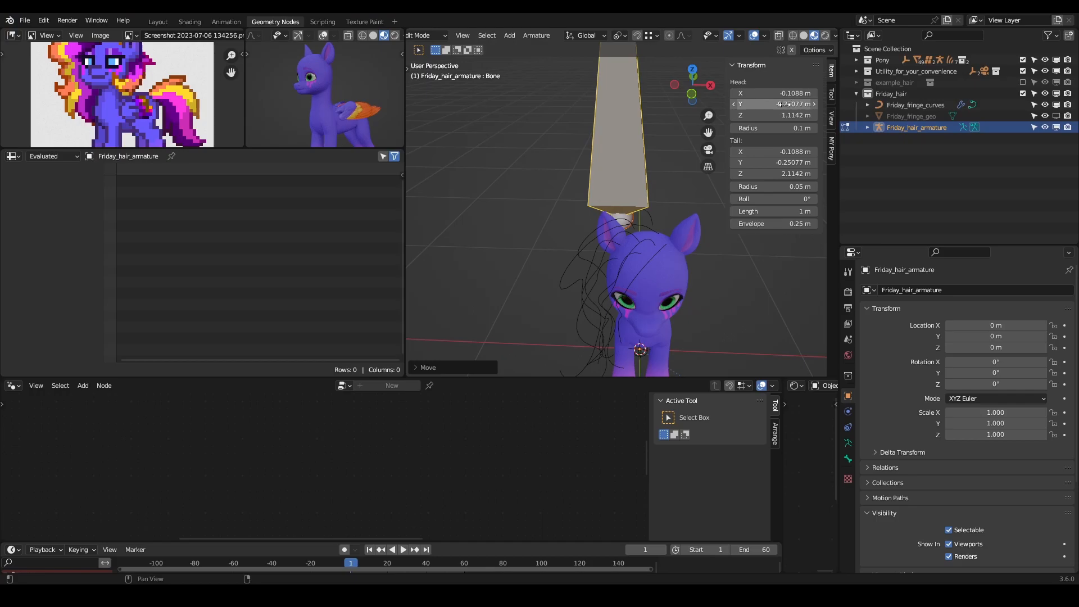
left_click(786, 93)
type("0")
key("Return")
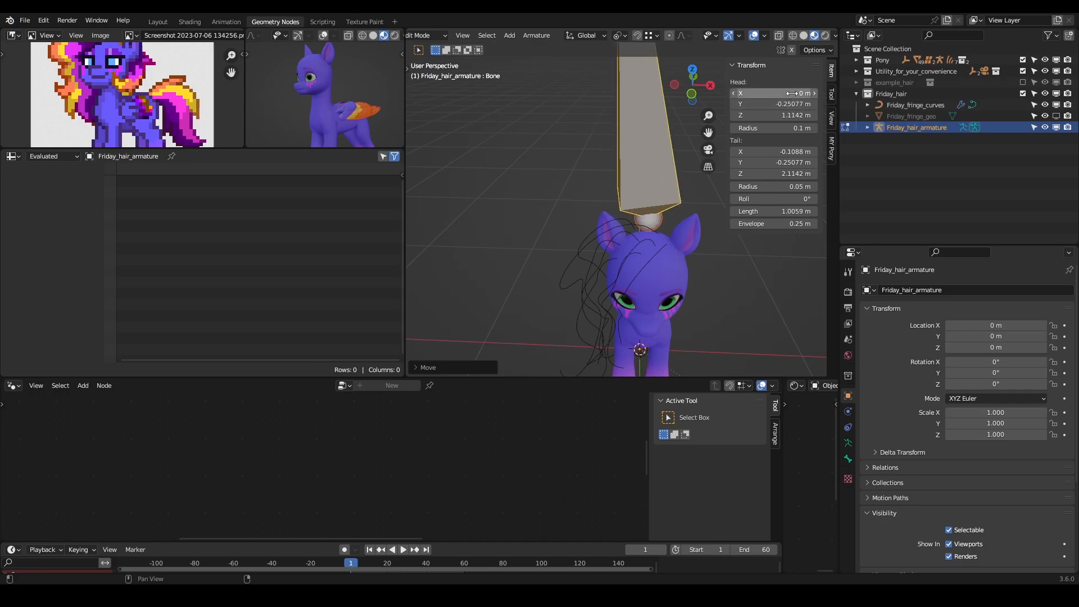
scroll(647, 153, "down", 4)
left_click(620, 95)
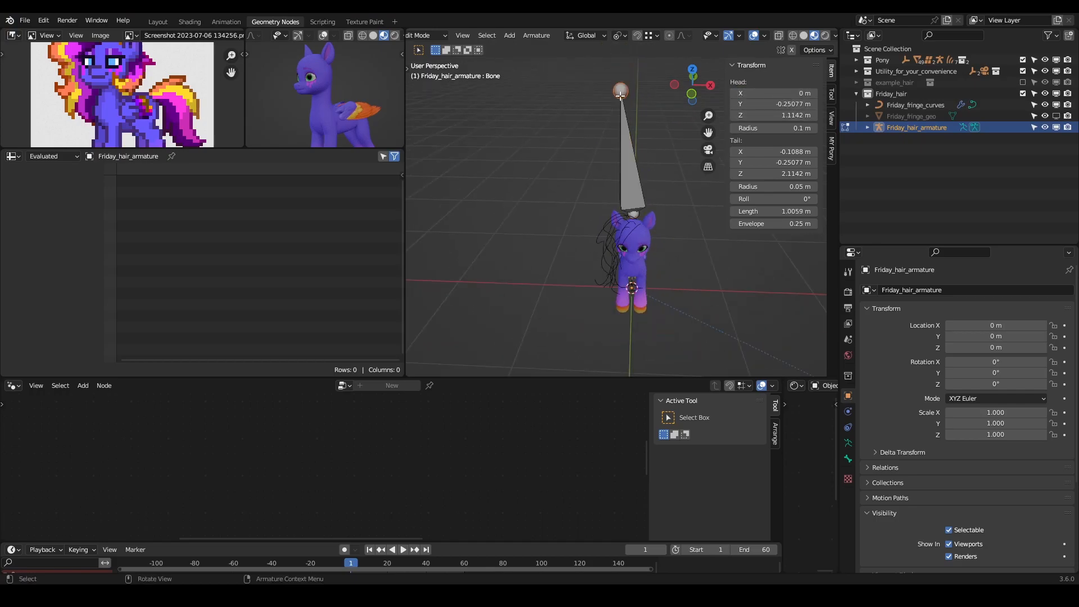
left_click(779, 147)
type("0")
key("Return")
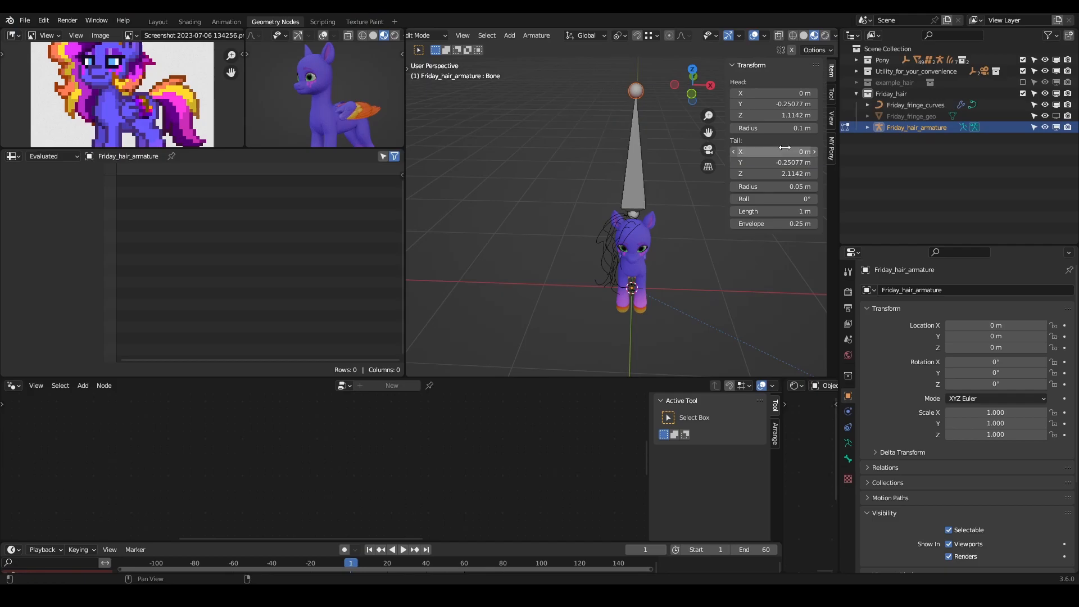
- Scale the whole bone down to about 0.18 m long
left_click(622, 195)
middle_click_drag(663, 204, 607, 167)
key("s")
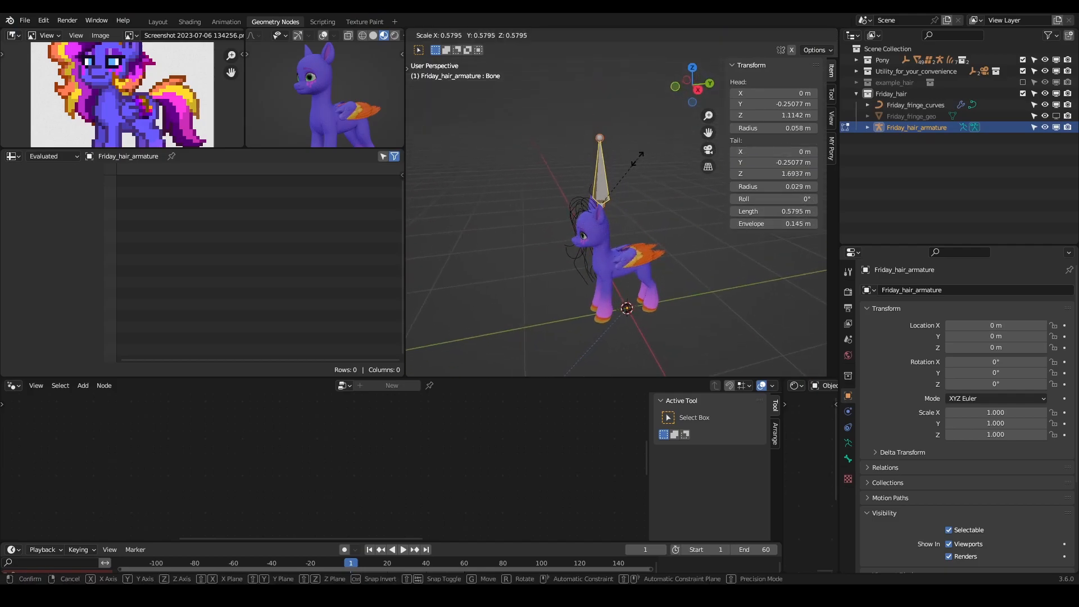
left_click(610, 194)
- Move the bone along Z to rest just above the pony's head, with its head at about 1.06 m
scroll(627, 214, "up", 3)
middle_click_drag(628, 214, 691, 229)
scroll(593, 252, "up", 3)
key("g")
key("z")
left_click(593, 262)
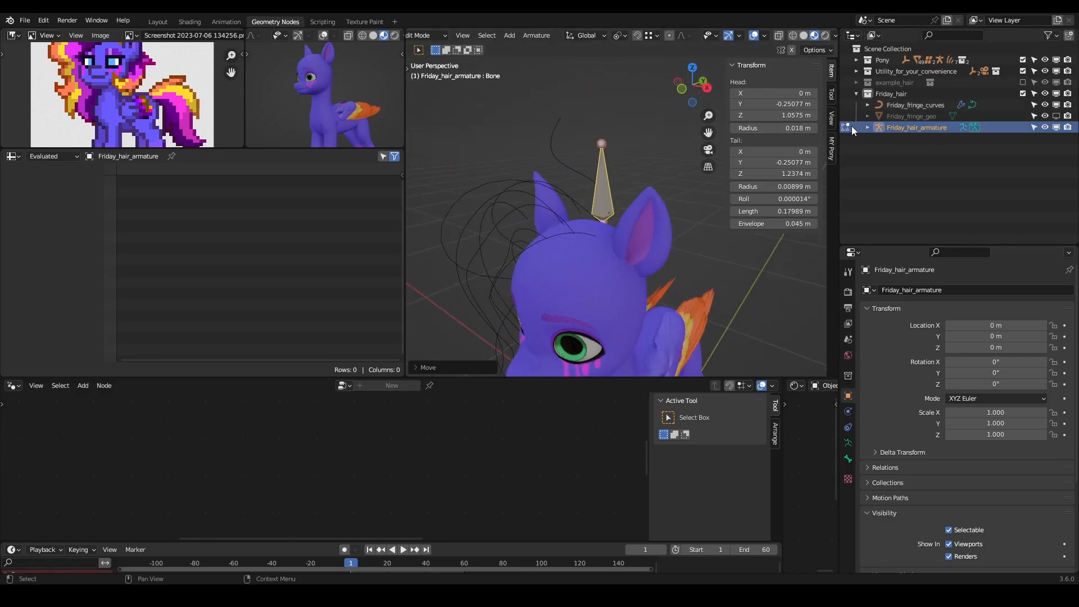
- Rename the armature's single bone as RG_root and show its bone properties
left_click(867, 128)
left_click(879, 138)
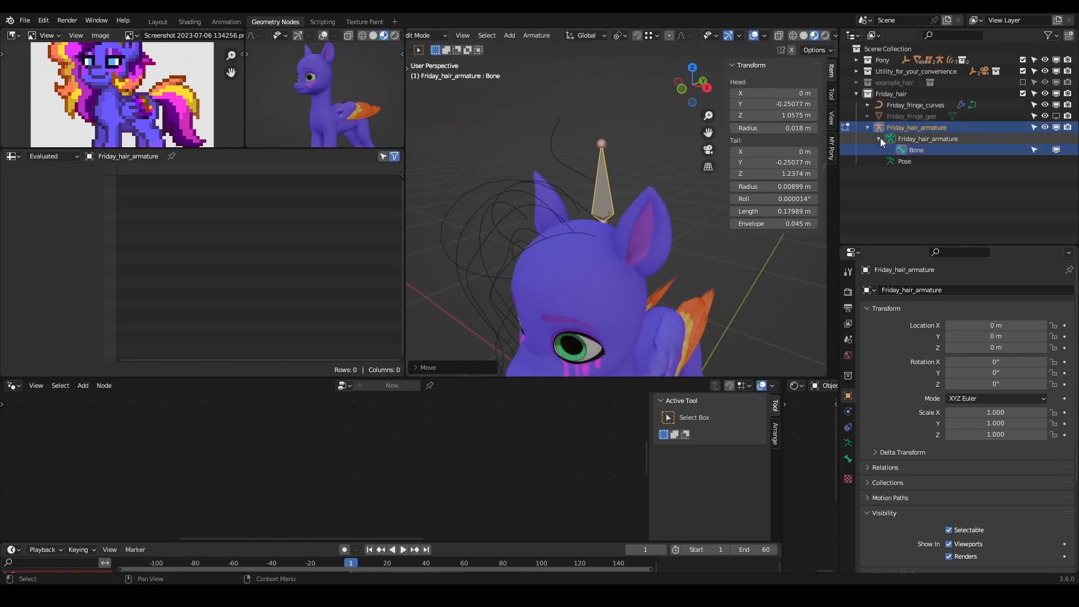
double_click(922, 151)
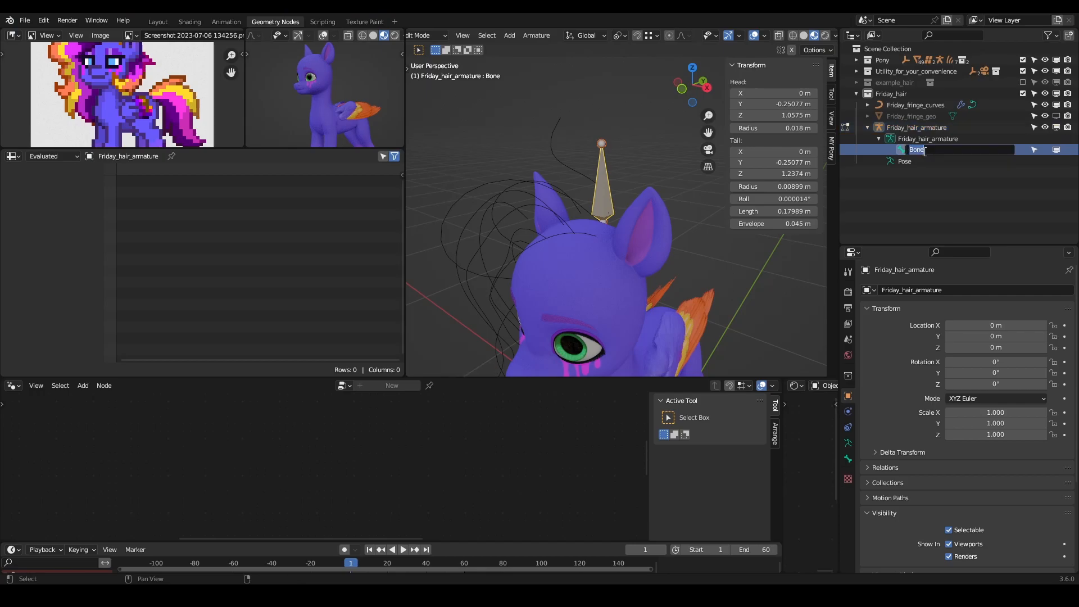
type("RG_root")
key("Return")
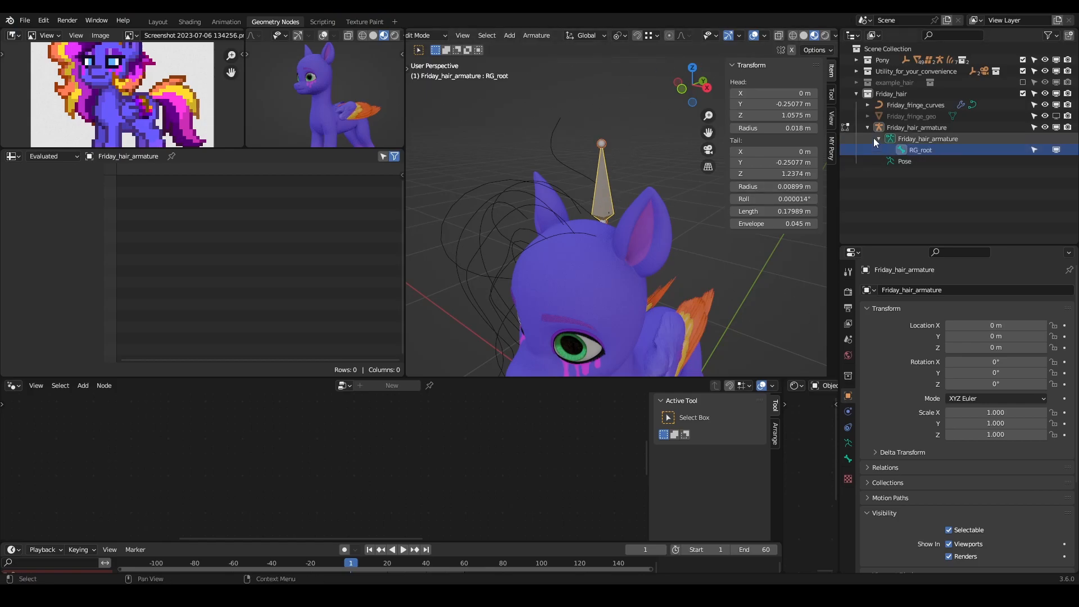
left_click(849, 462)
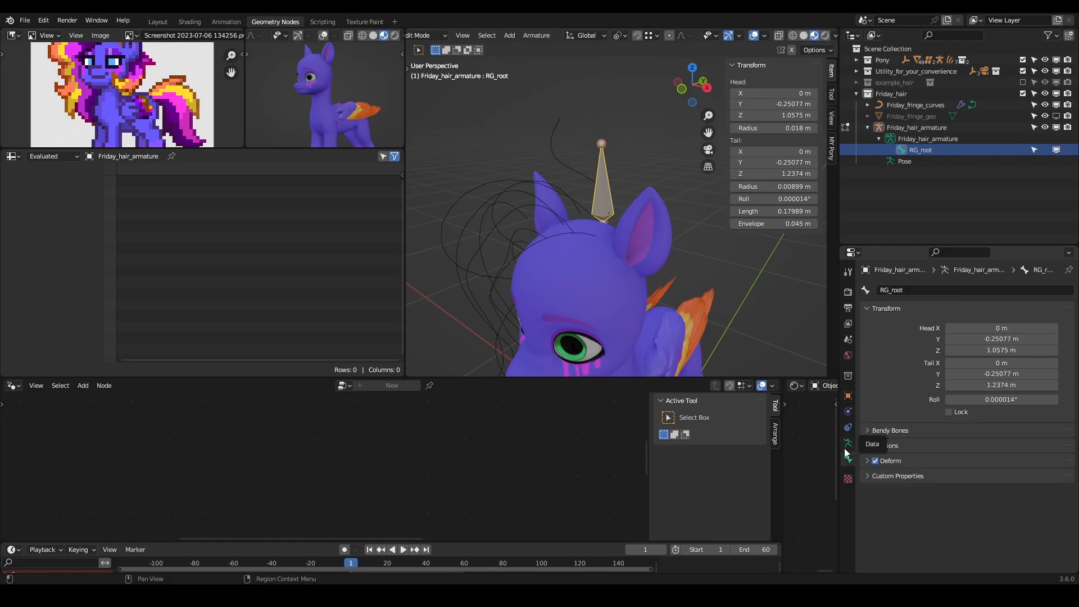
- Duplicate the RG_root bone and place the copy in front of it, with its head at about Y -0.344 m, Z 1.071 m
middle_click_drag(625, 204, 570, 225)
key("shift+d")
right_click(659, 199)
key("g")
left_click(537, 243)
- Move the duplicated bone's tip to the fringe curves, at about X -0.112 m, Y -0.436 m, Z 1.111 m
left_click(522, 190)
middle_click_drag(522, 189, 564, 155)
key("g")
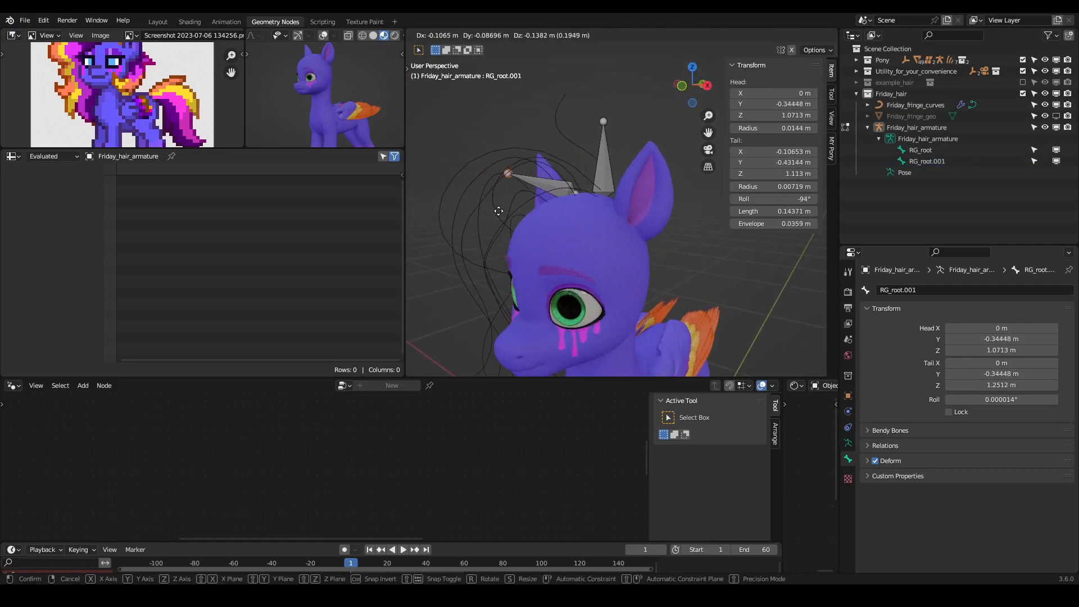
left_click(506, 212)
- Extrude a second bone down along the fringe from that tip, ending at about X -0.207 m, Y -0.431 m, Z 0.958 m
middle_click_drag(508, 212, 622, 167)
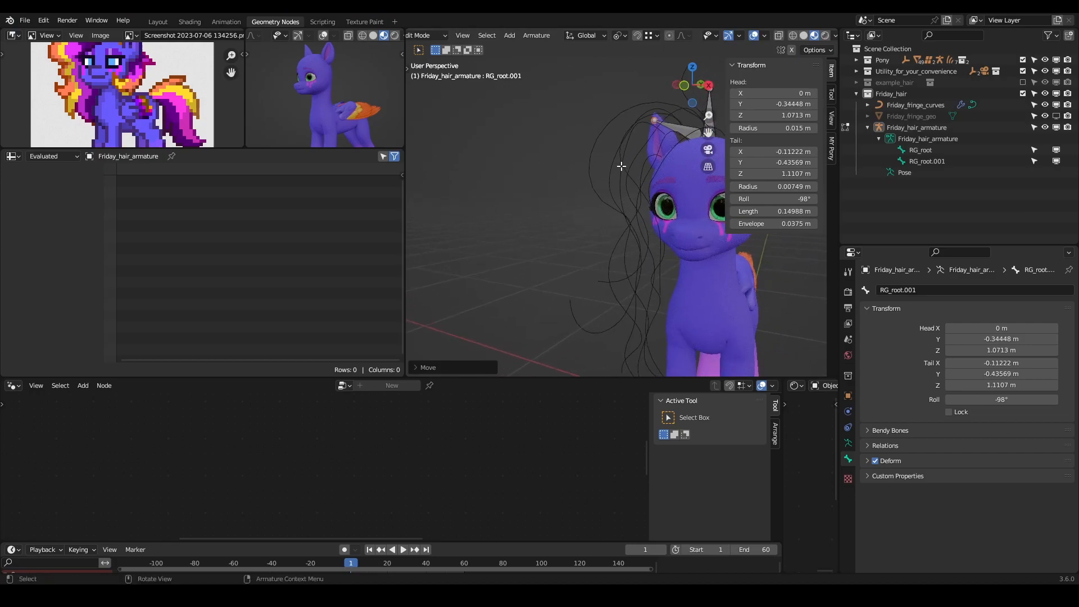
key("e")
left_click(603, 211)
middle_click_drag(623, 224, 789, 226)
key("g")
left_click(715, 244)
key("n")
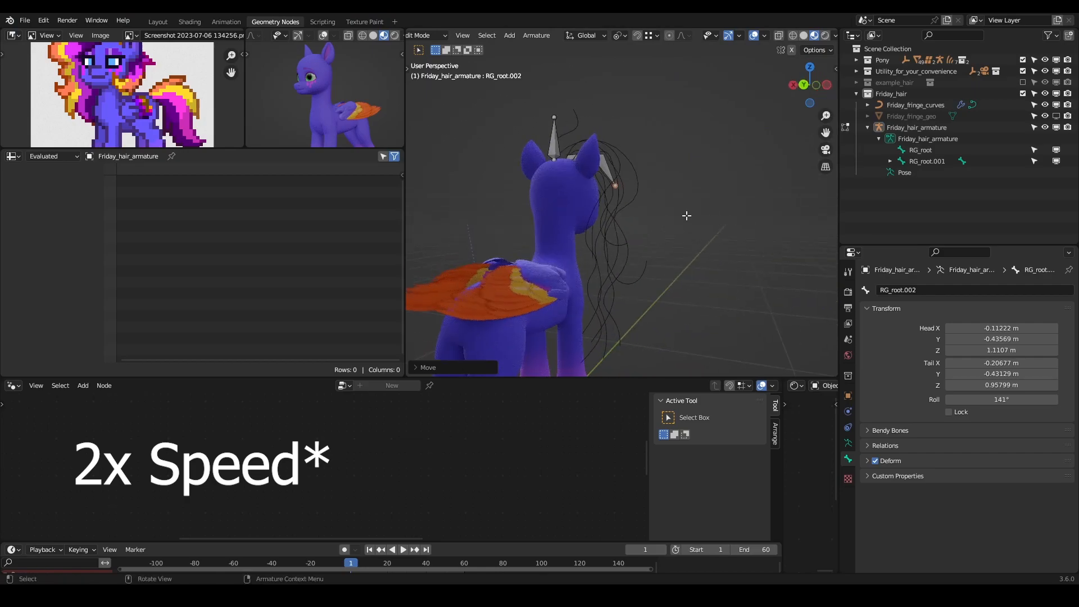
- Extrude three more connected bones down the hanging fringe curves to extend the chain
key("e")
left_click(635, 301)
key("e")
left_click(605, 321)
key("e")
left_click(592, 355)
- Reposition the lower joints of the fringe bone chain to follow the curves as seen from the side
middle_click_drag(640, 300, 514, 284)
middle_click_drag(631, 292, 694, 253, "shift")
left_click(701, 207)
left_click(705, 264)
key("g")
left_click(684, 267)
left_click(702, 299)
key("g")
left_click(651, 298)
- Adjust the chain's middle joint and lower end so the bones sit inside the hanging strands
left_click(681, 240)
key("g")
left_click(691, 237)
left_click(646, 298)
middle_click_drag(691, 237, 716, 230)
key("g")
left_click(648, 288)
- Align the fringe chain's upper joint with the curves and return the armature to Object Mode
left_click(686, 174)
middle_click_drag(736, 188, 638, 242)
key("g")
left_click(645, 203)
key("g")
left_click(746, 200)
key("Tab")
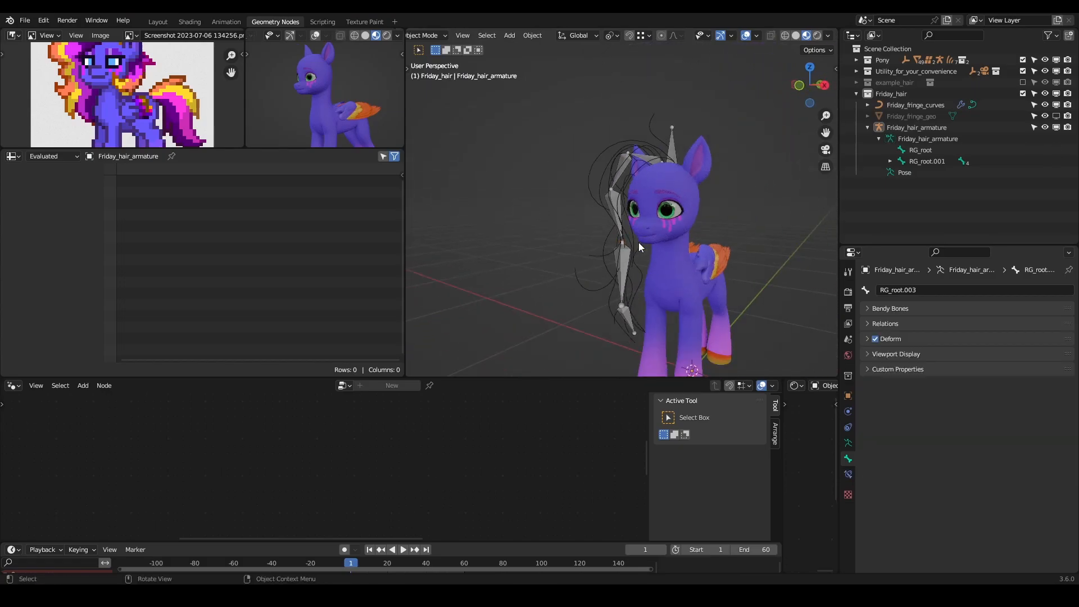
- Select the fringe bones RG_root.001 through RG_root.005 and begin their new name with the prefix BD_
left_click(653, 152)
left_click(890, 161)
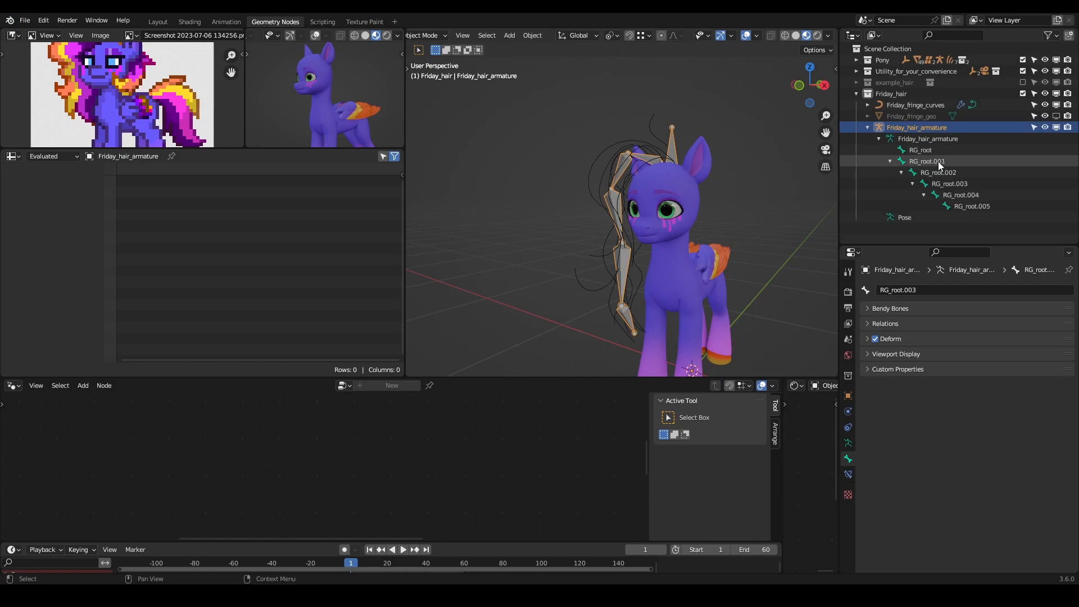
left_click(938, 162)
left_click(963, 206, "shift")
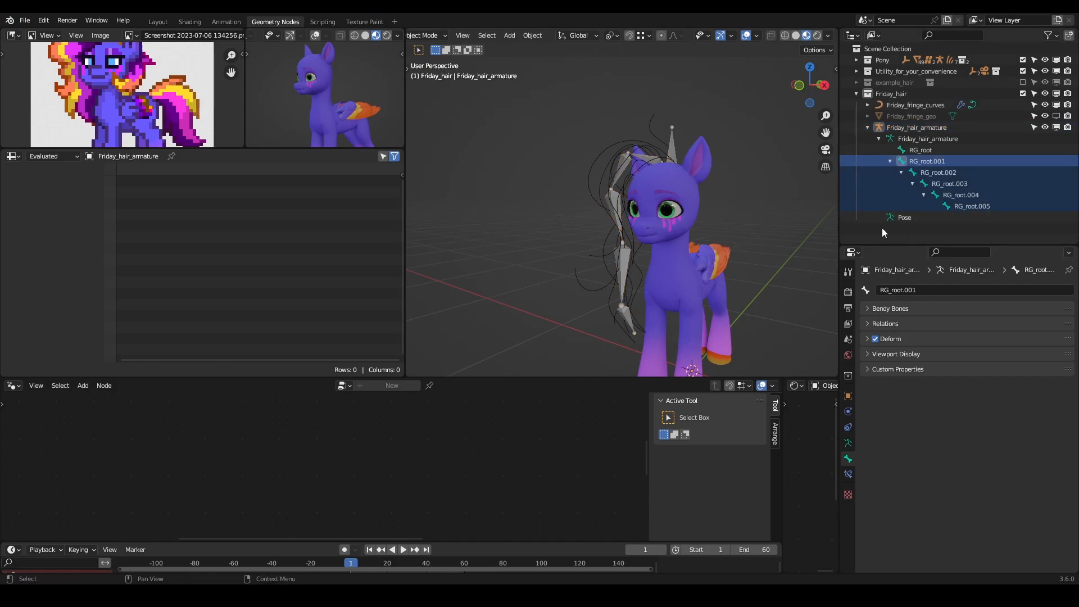
left_click(919, 289)
type("BD")
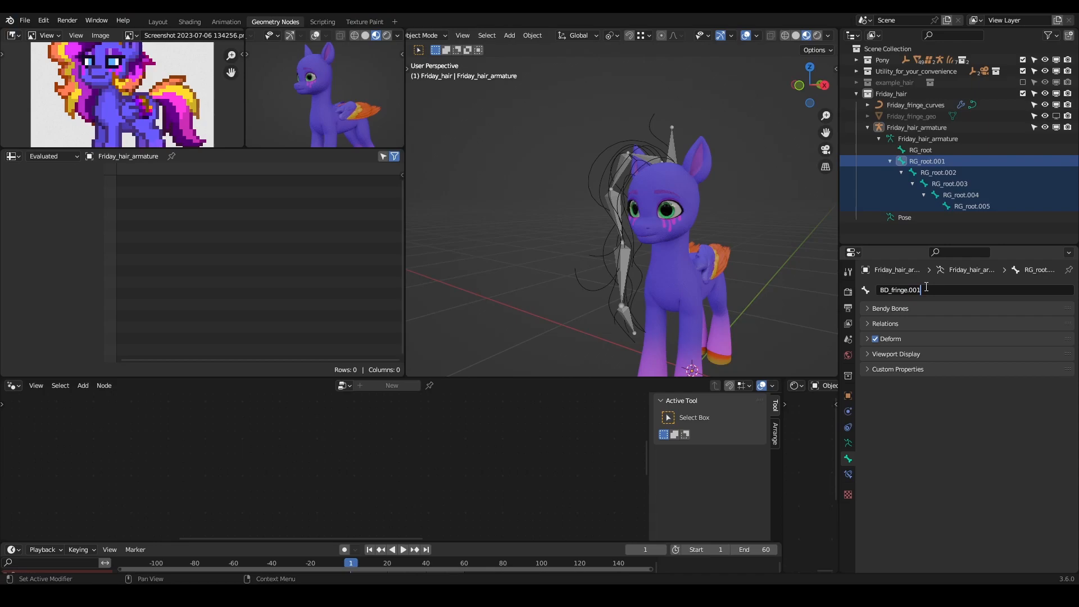
- Name the first bone of the fringe chain BD_fringe.001 and copy that name for reuse
key("Return")
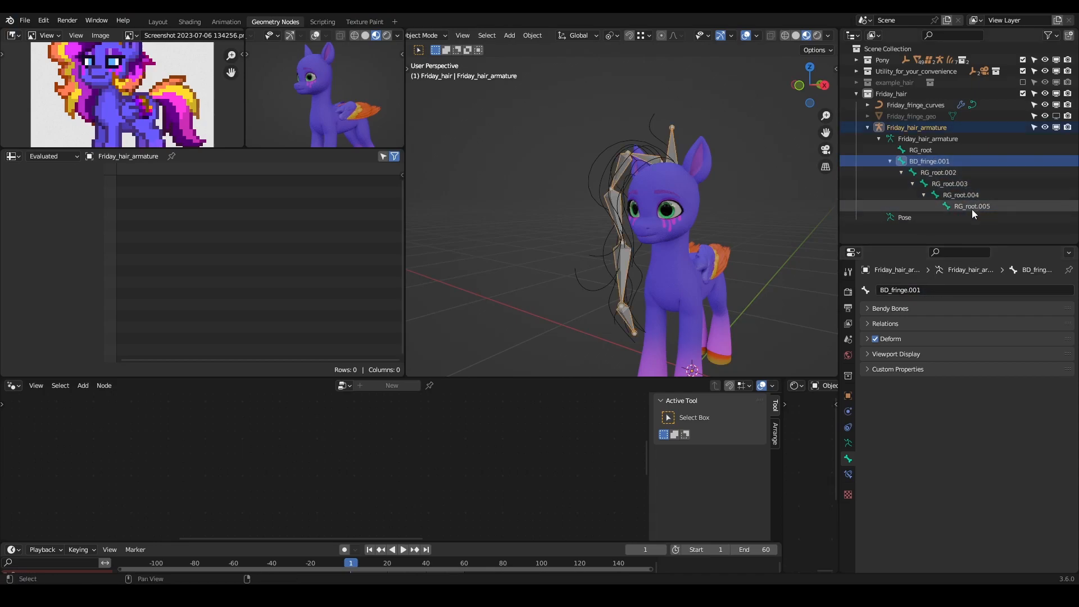
left_click(932, 288)
key("Return")
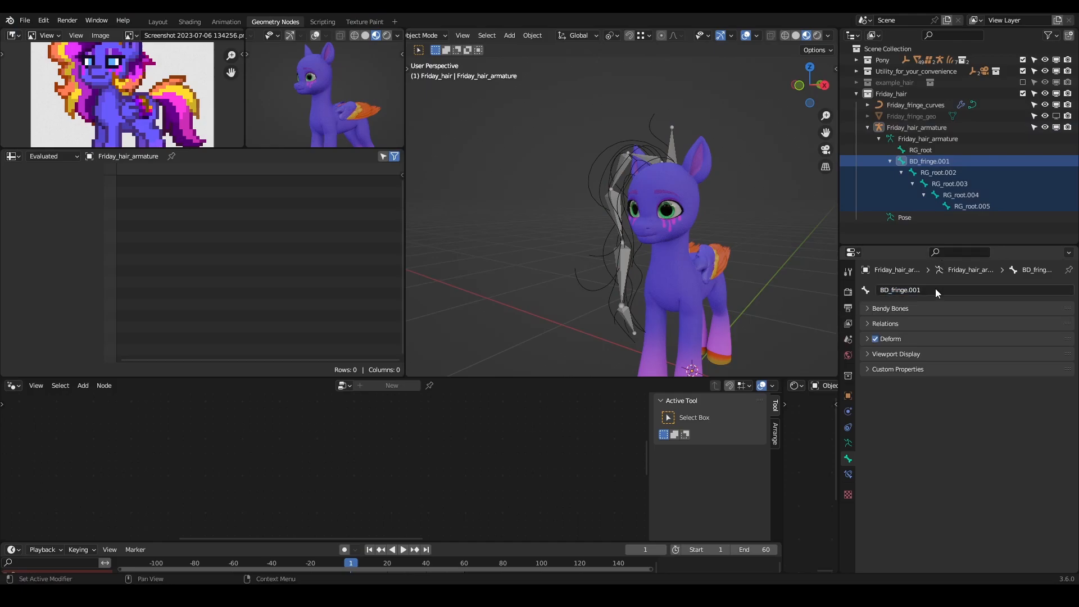
left_click(935, 288)
key("ctrl+c")
left_click(953, 171)
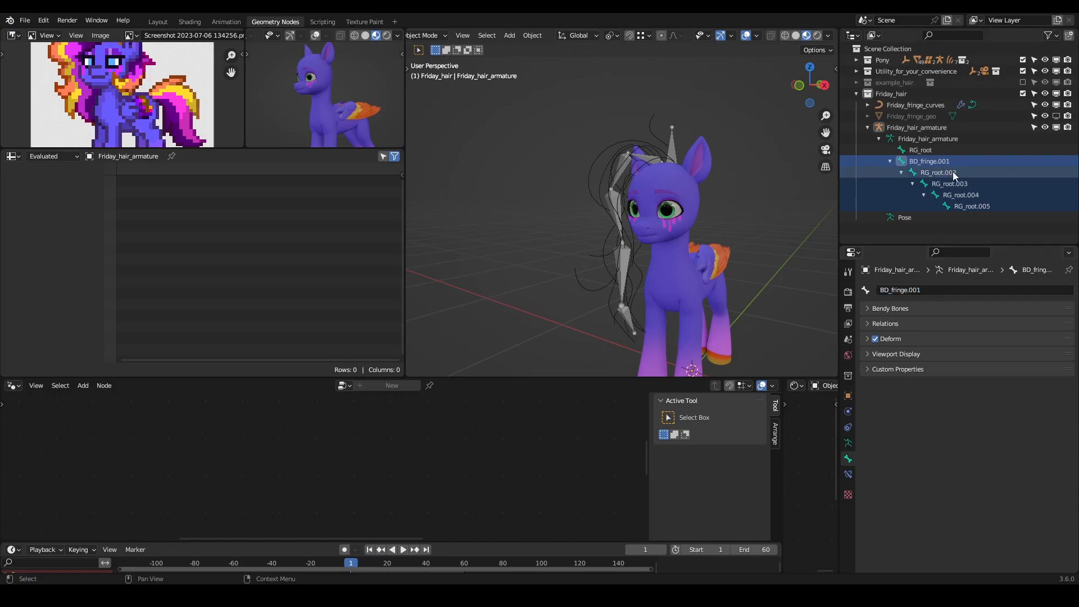
left_click(939, 160)
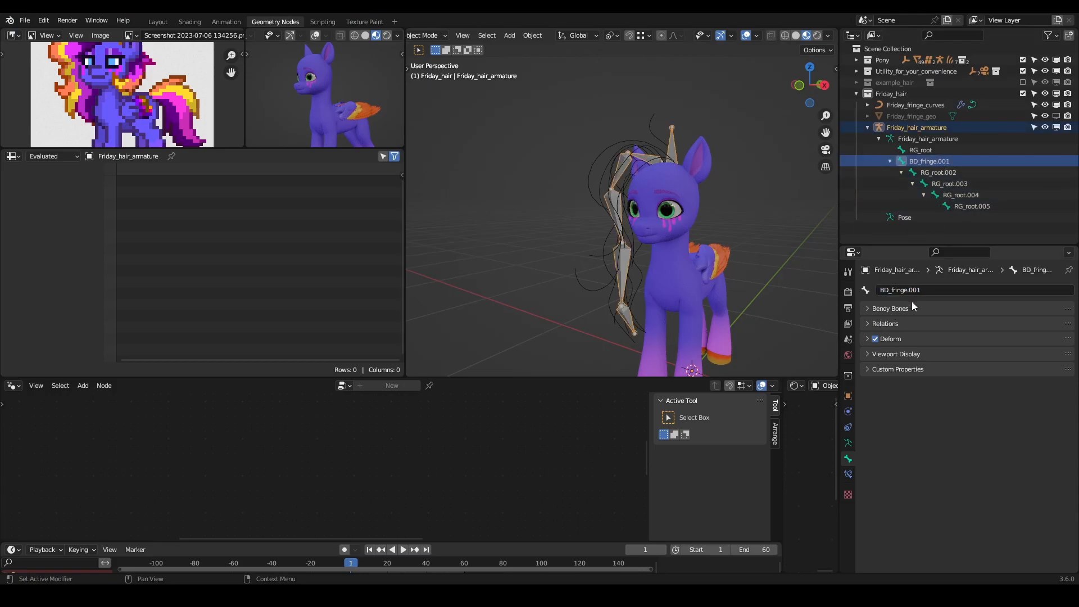
- Rename the bones RG_root.002 and RG_root.003 as BD_fringe.002 and BD_fringe.003
left_click(955, 172)
left_click(924, 289)
key("ctrl+v")
key("Return")
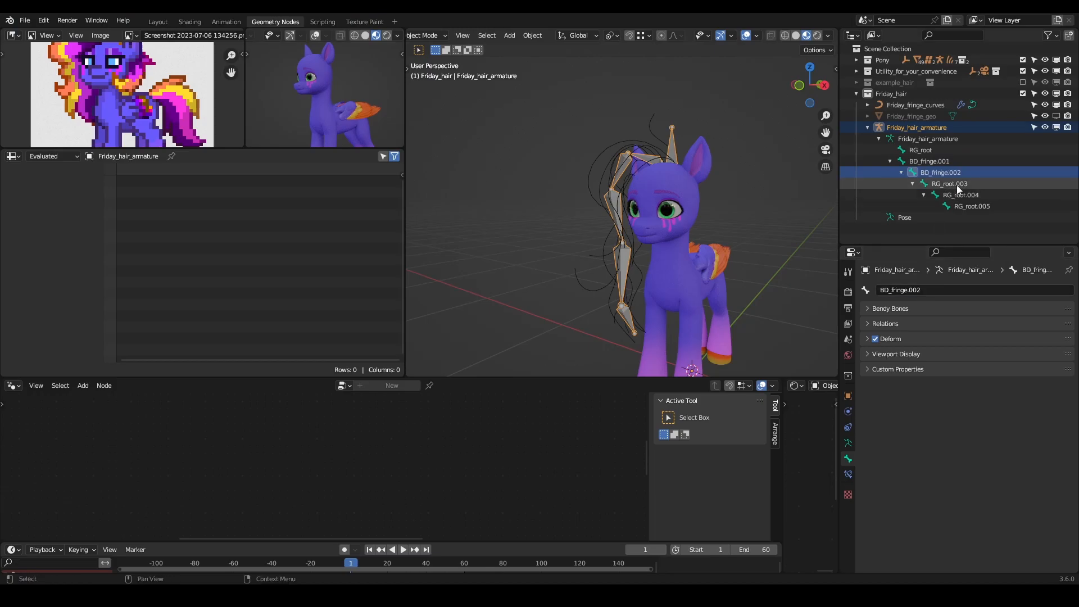
left_click(956, 184)
left_click(926, 288)
type("BD_fringe.003")
key("Return")
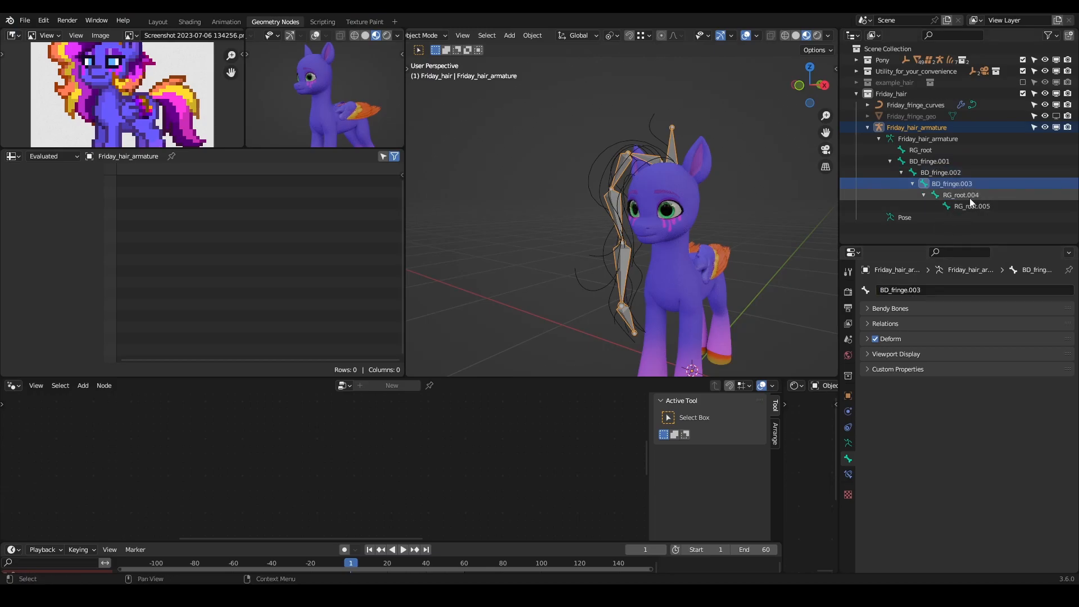
- Rename the bones RG_root.004 and RG_root.005 as BD_fringe.004 and BD_fringe.005
left_click(961, 194)
left_click(921, 288)
type("BD_fringe.004")
key("Return")
left_click(973, 205)
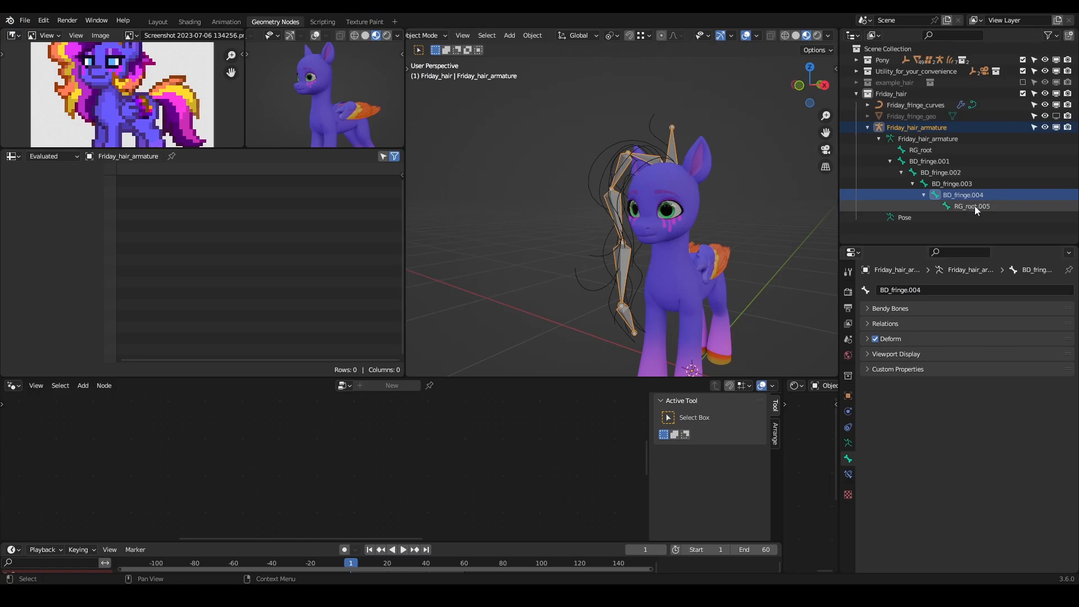
left_click(921, 288)
type("BD_fringe")
key("Return")
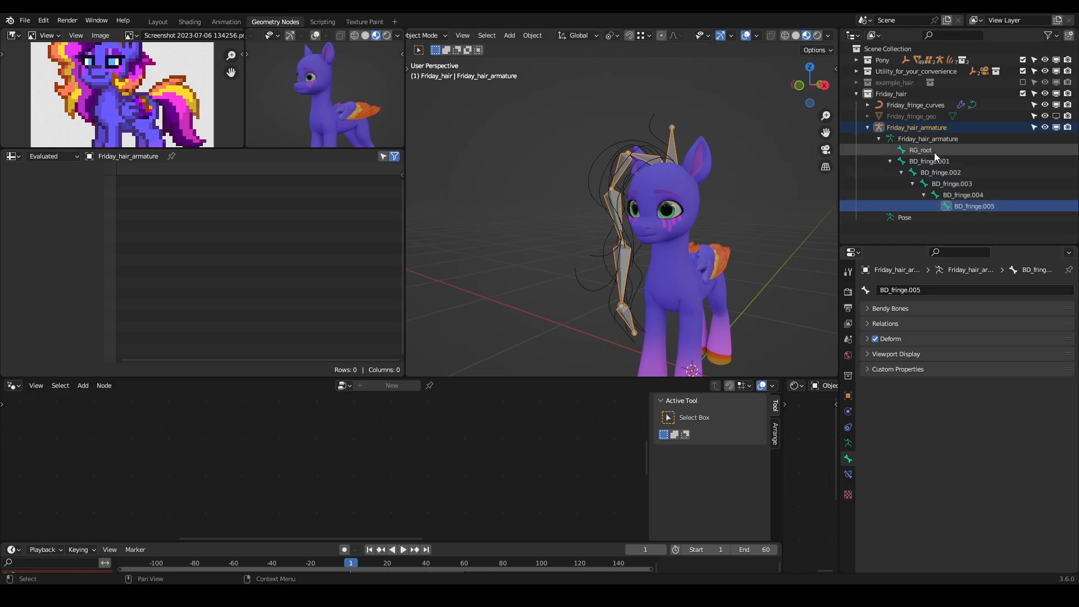
- In the hair armature's Edit Mode, parent BD_fringe.001 to RG_root with Keep Offset
middle_click_drag(614, 177, 642, 160)
left_click(631, 177)
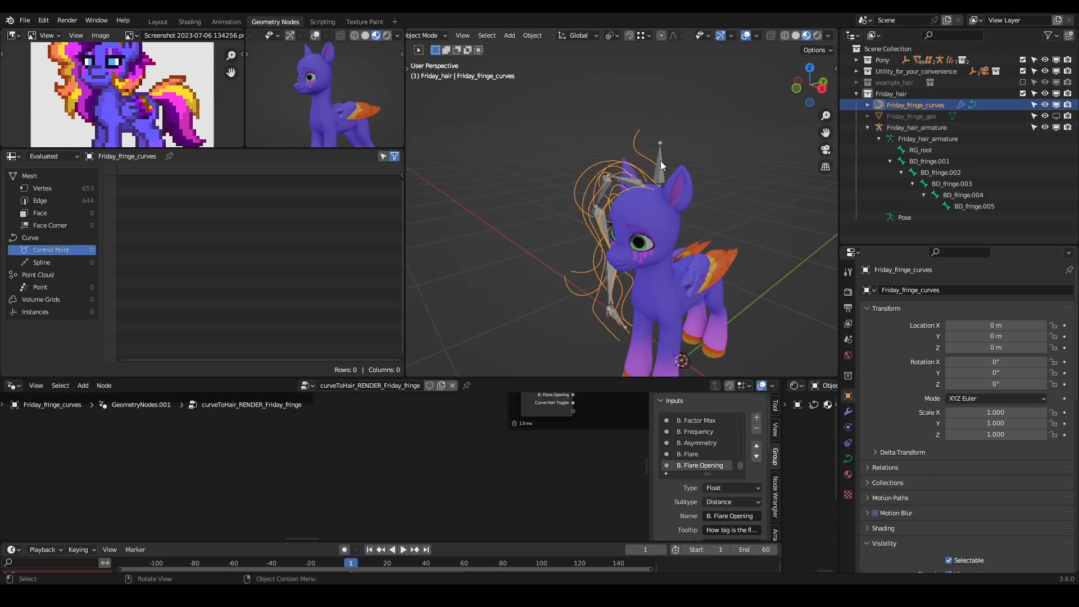
left_click(659, 161)
key("Tab")
left_click(648, 176)
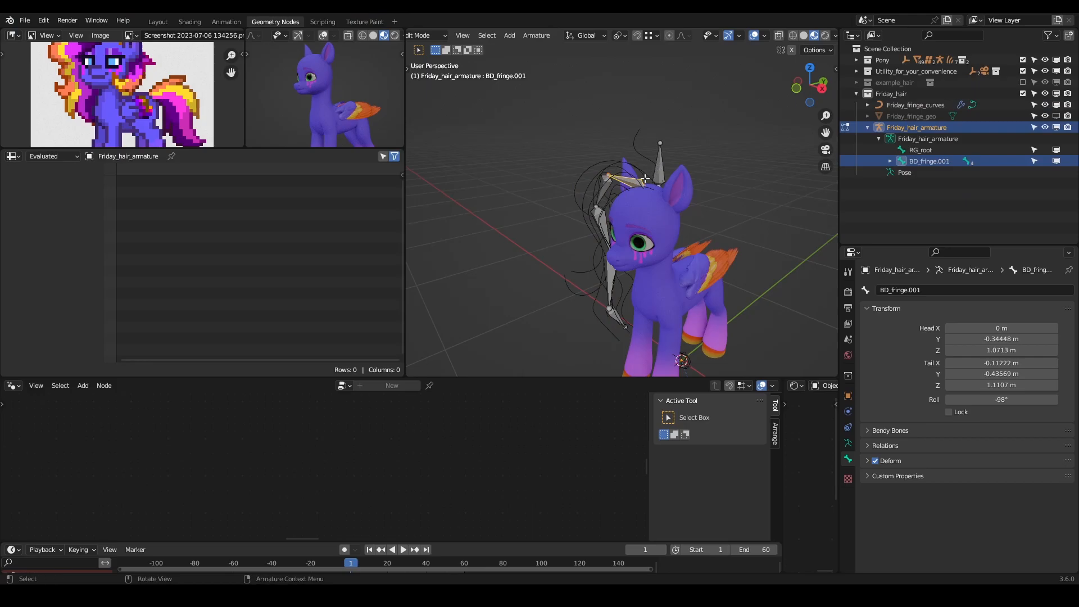
left_click(658, 168, "shift")
key("ctrl+p")
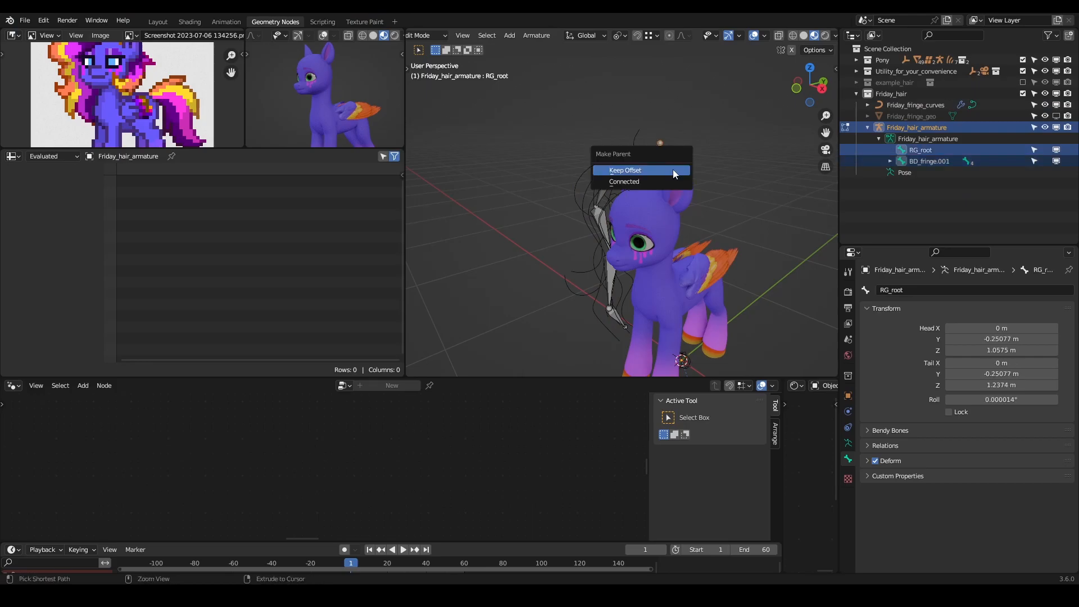
left_click(653, 171)
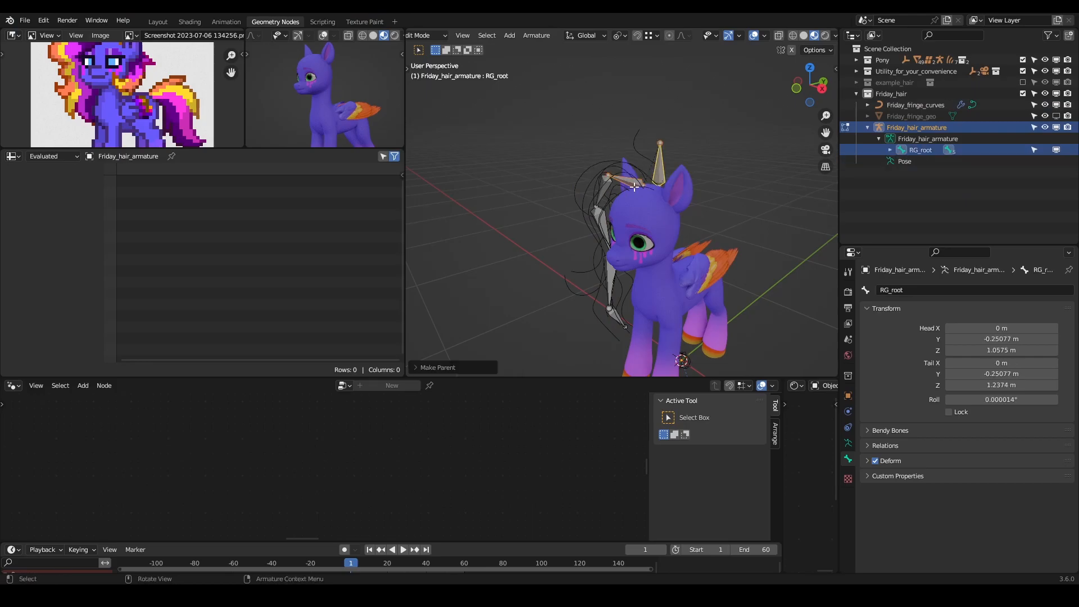
- Switch the hair armature to Pose Mode and try rotating the RG_root bone
scroll(634, 186, "up", 3)
key("ctrl+Tab")
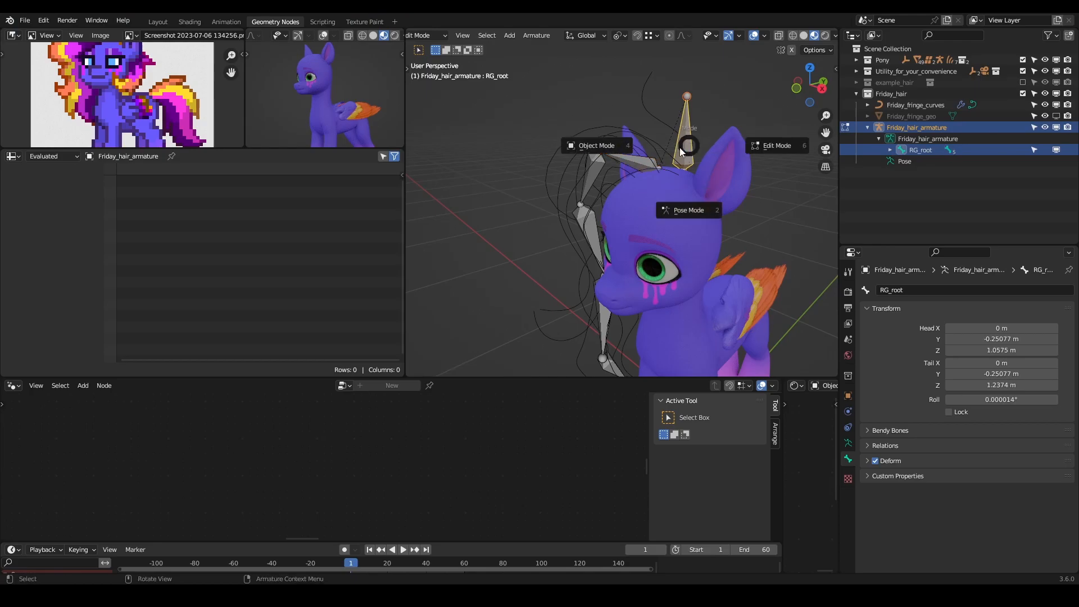
left_click(682, 132)
scroll(682, 131, "down", 3)
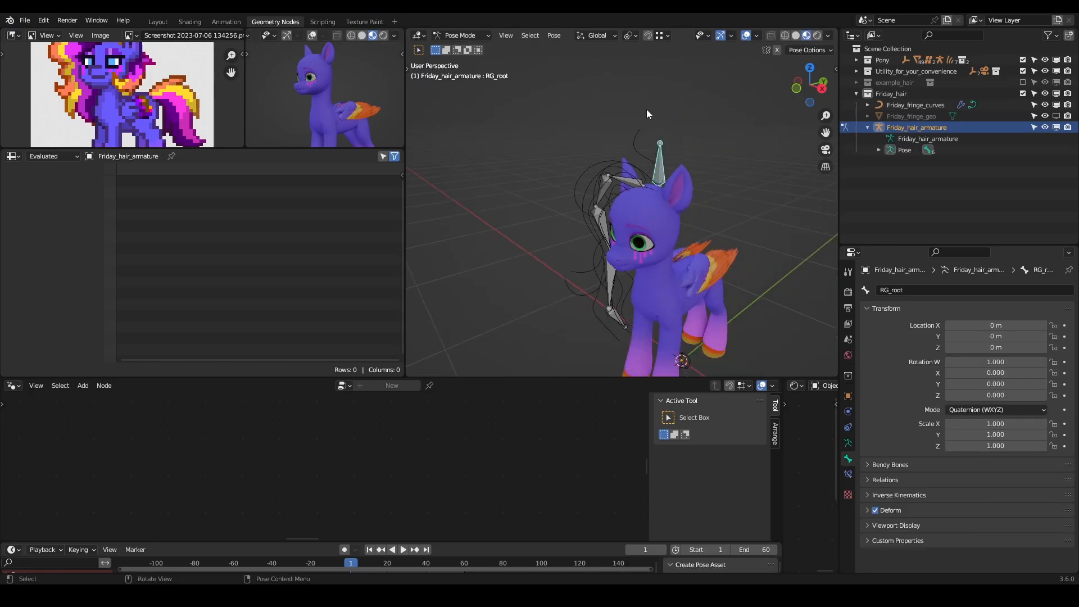
key("r")
key("Escape")
- Add a Child Of constraint to RG_root targeting pony_armature's RG_head bone and set its inverse
left_click(659, 175)
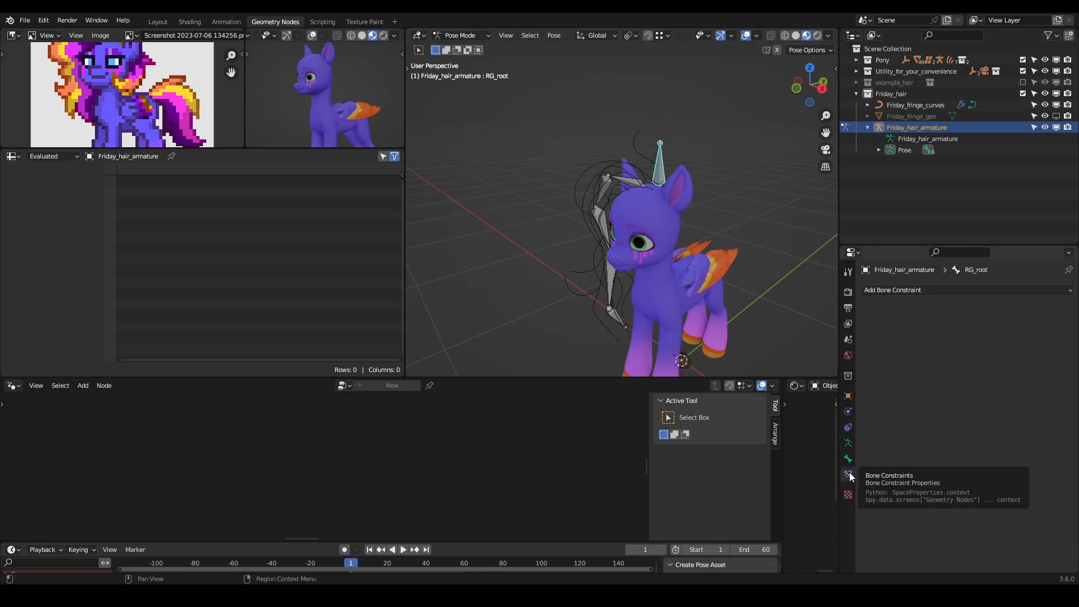
left_click(849, 474)
left_click(916, 290)
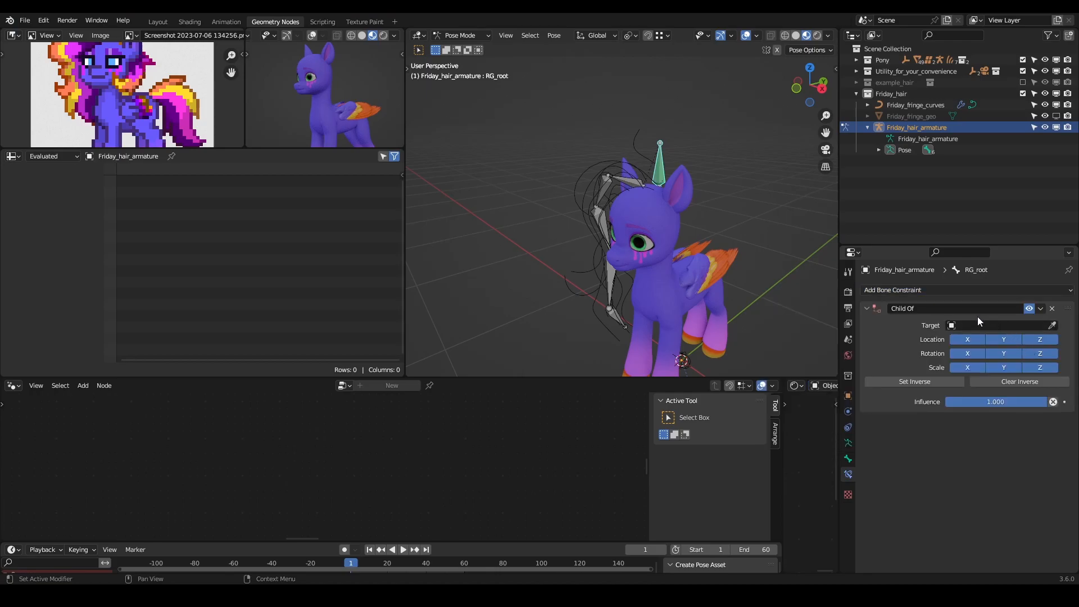
left_click(1002, 326)
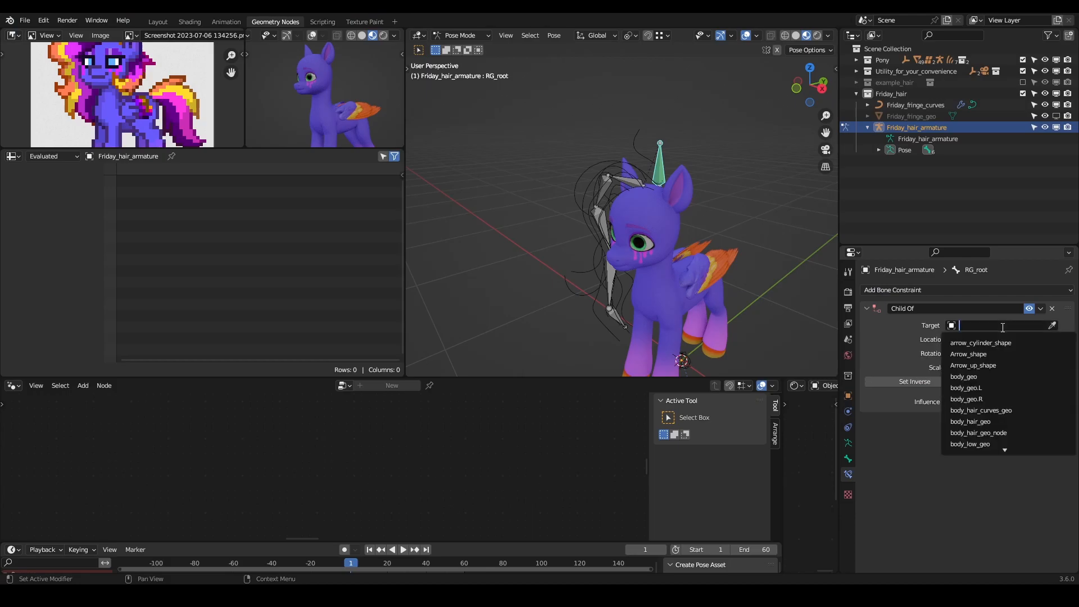
type("pony")
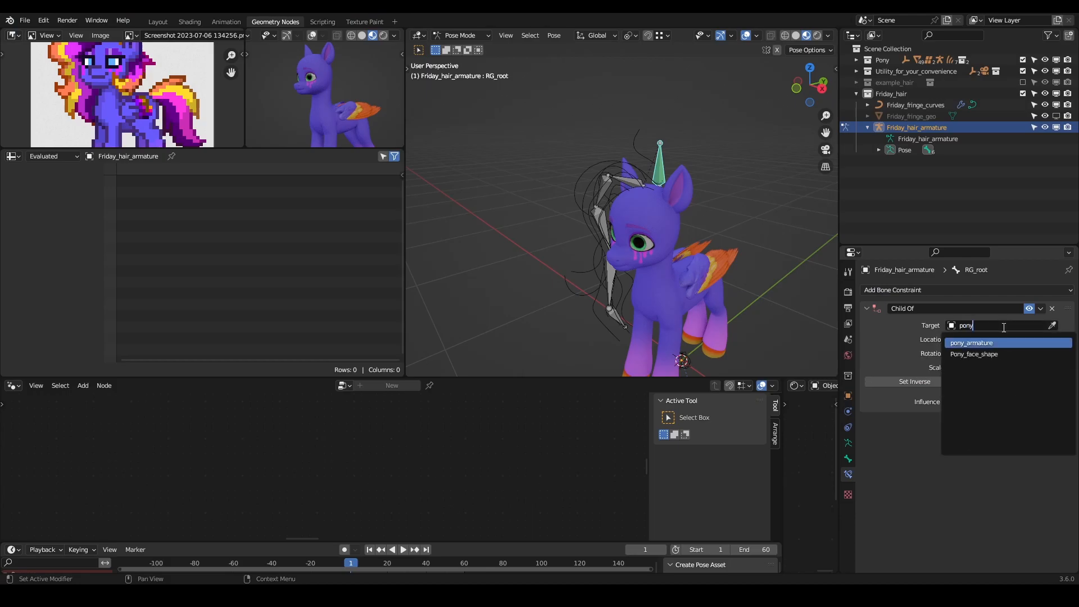
key("Return")
left_click(1024, 339)
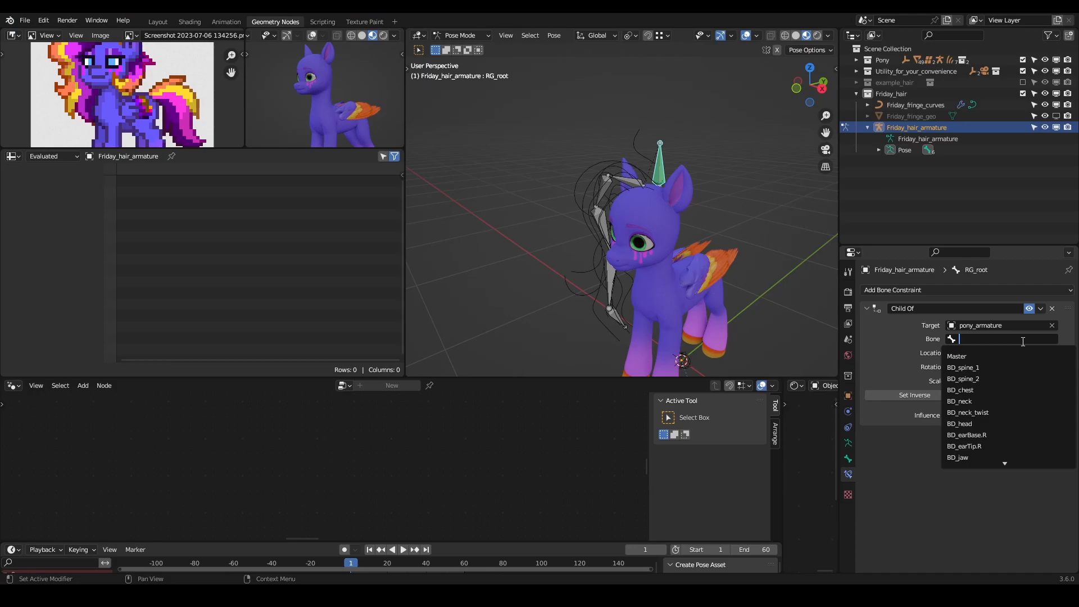
type("RG_he")
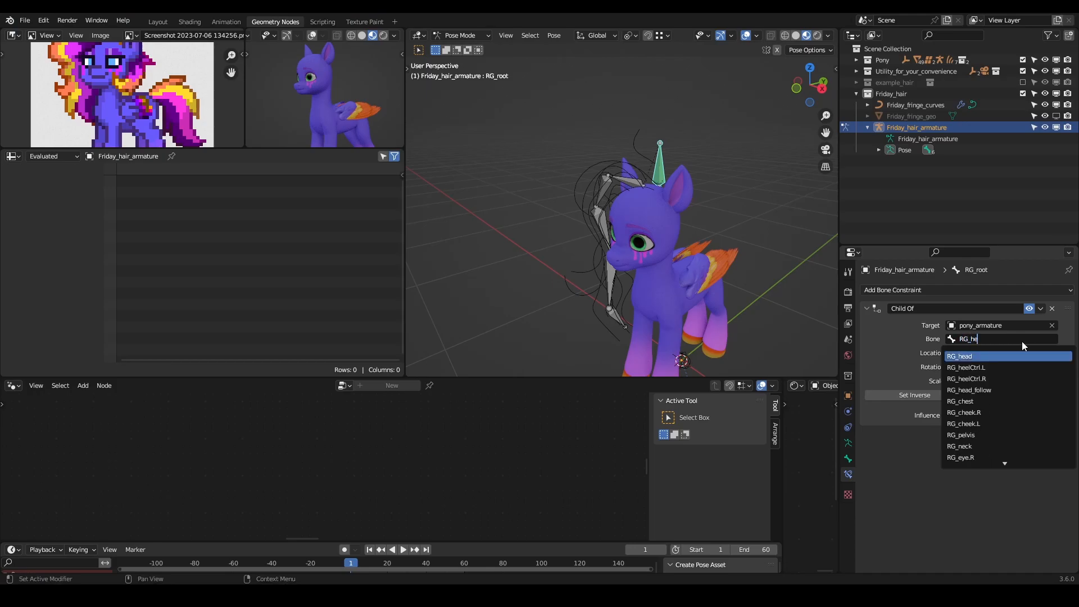
key("Return")
left_click(919, 395)
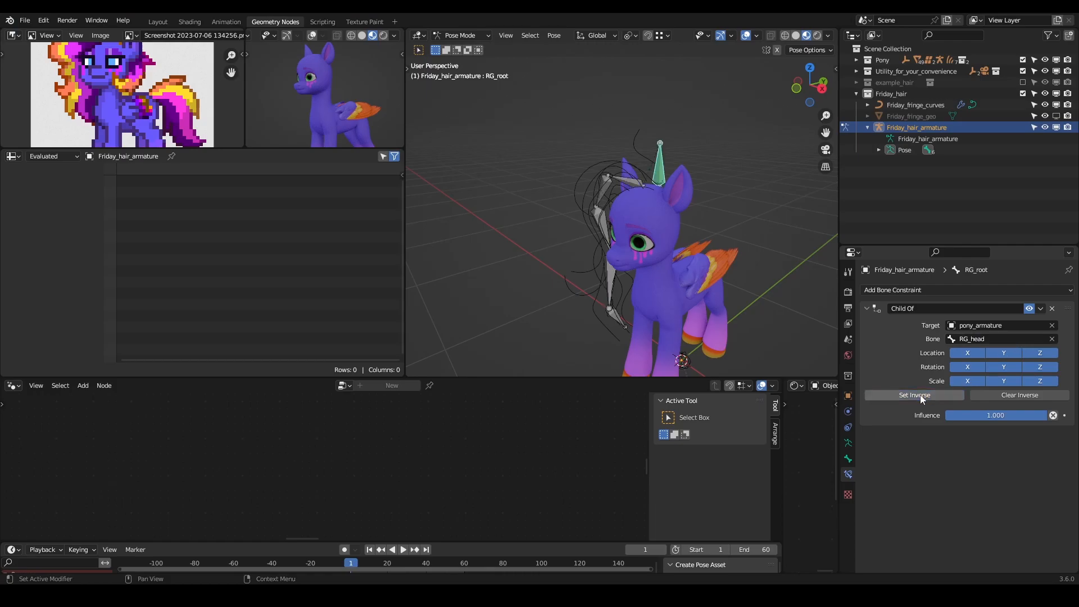
- Try rotating BD_fringe.001 and moving RG_root to test the bone hierarchy, cancelling both transforms
middle_click_drag(684, 204, 665, 200)
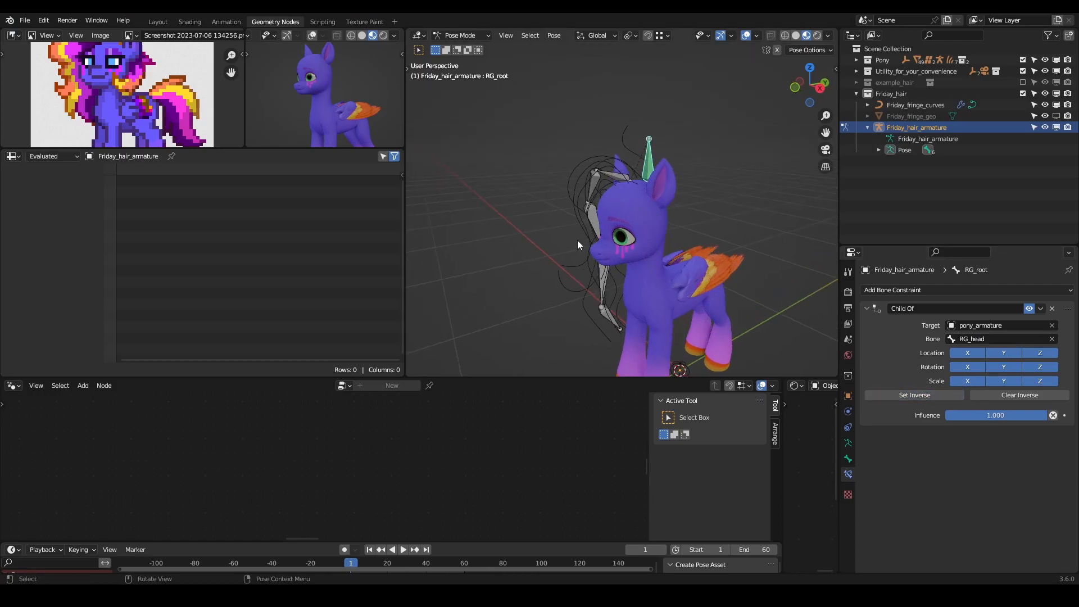
scroll(618, 207, "down", 2)
mouse_move(635, 207)
middle_mouse_down()
mouse_move(650, 216)
mouse_move(625, 193)
mouse_move(620, 204)
mouse_move(649, 205)
middle_mouse_up()
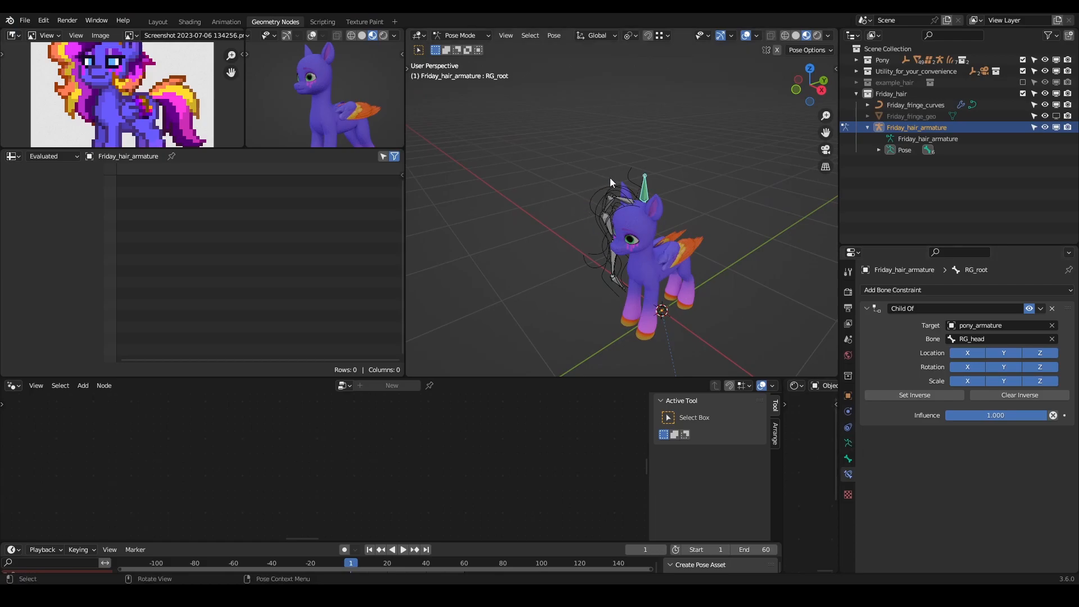
scroll(666, 168, "up", 4)
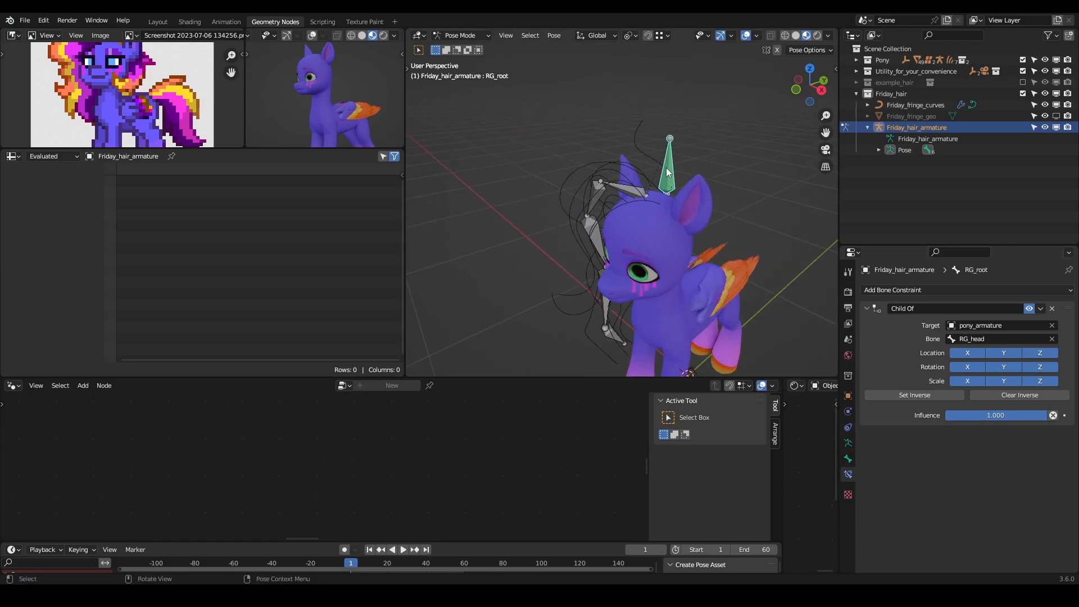
left_click(636, 190)
middle_click_drag(637, 190, 660, 161)
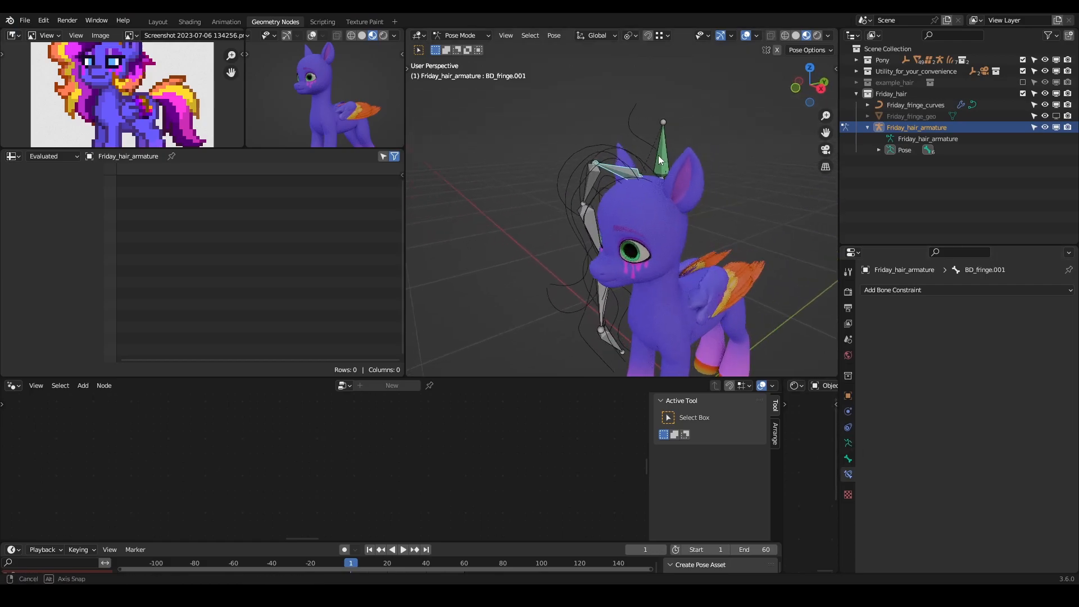
key("r")
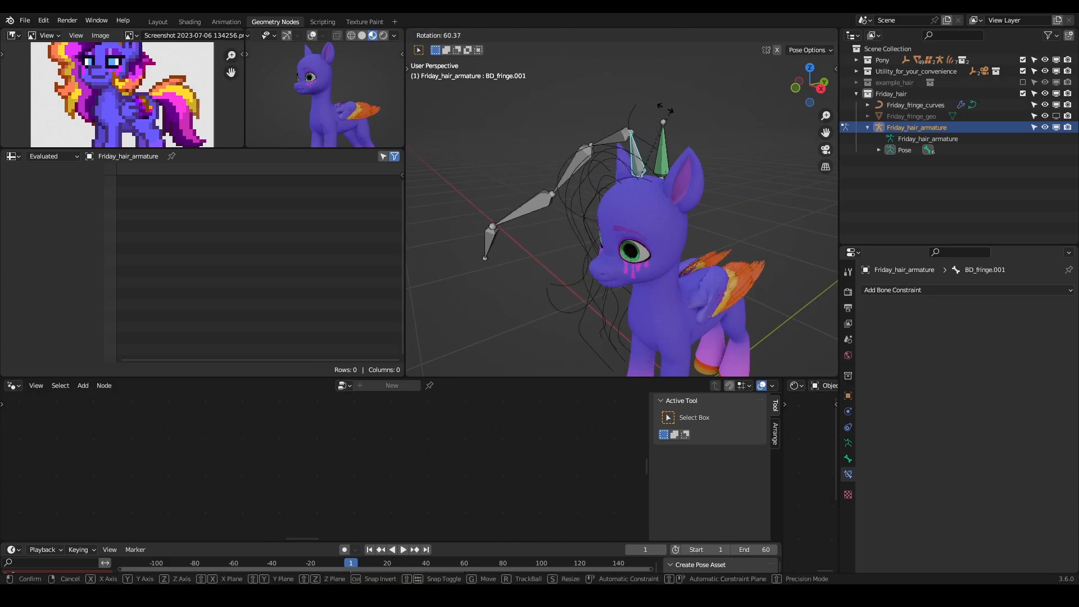
key("Escape")
left_click(663, 154)
key("g")
key("Escape")
- Turn off Deform for the RG_root bone
middle_click_drag(549, 164, 579, 195)
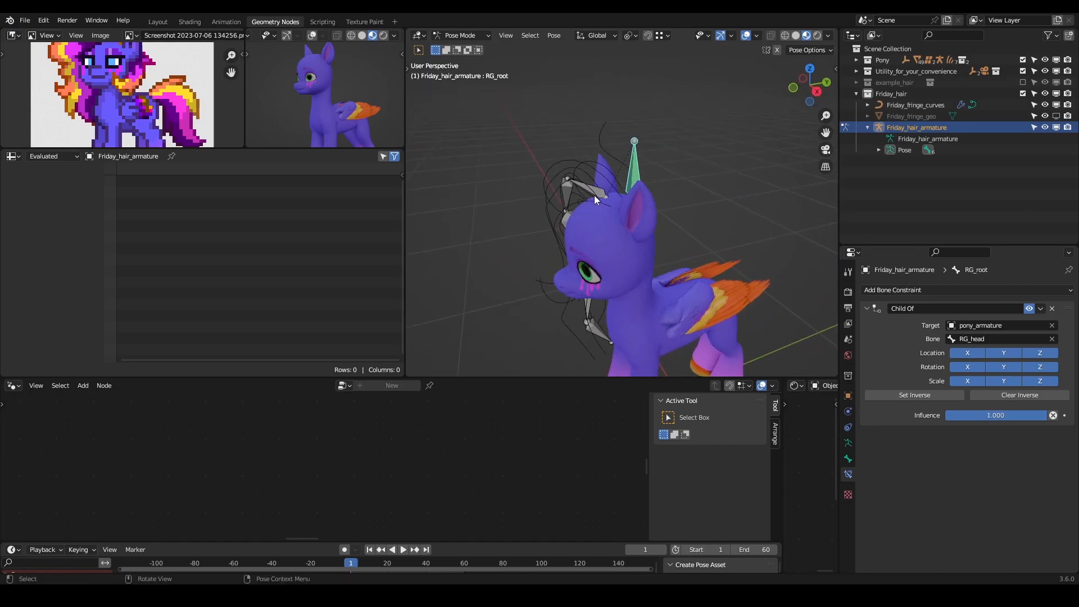
left_click(595, 194)
left_click(630, 178)
mouse_move(622, 170)
middle_mouse_down()
mouse_move(613, 179)
mouse_move(676, 180)
mouse_move(639, 183)
middle_mouse_up()
left_click(608, 181)
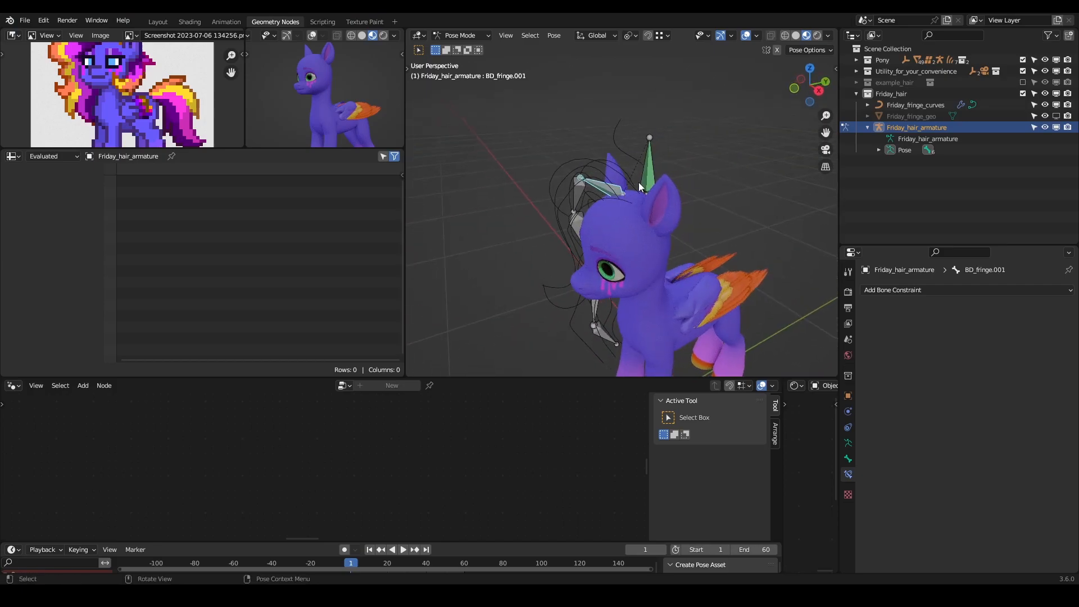
left_click(646, 184)
left_click(848, 458)
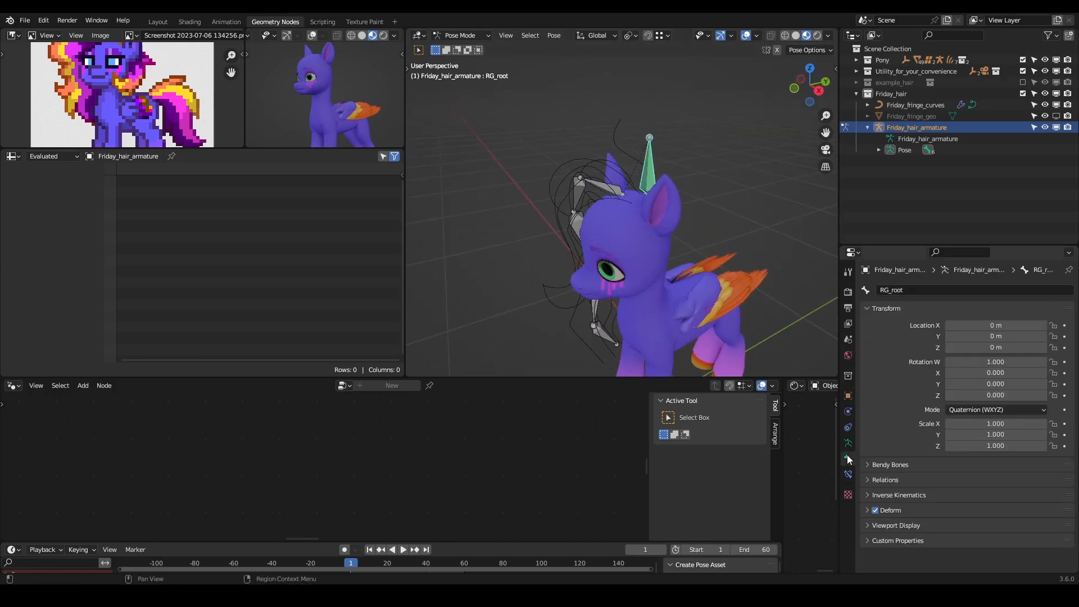
left_click(875, 510)
- Enable Friday_fringe_geo in the viewport and display the scene in Solid shading with X-Ray on
middle_click_drag(624, 176, 670, 173)
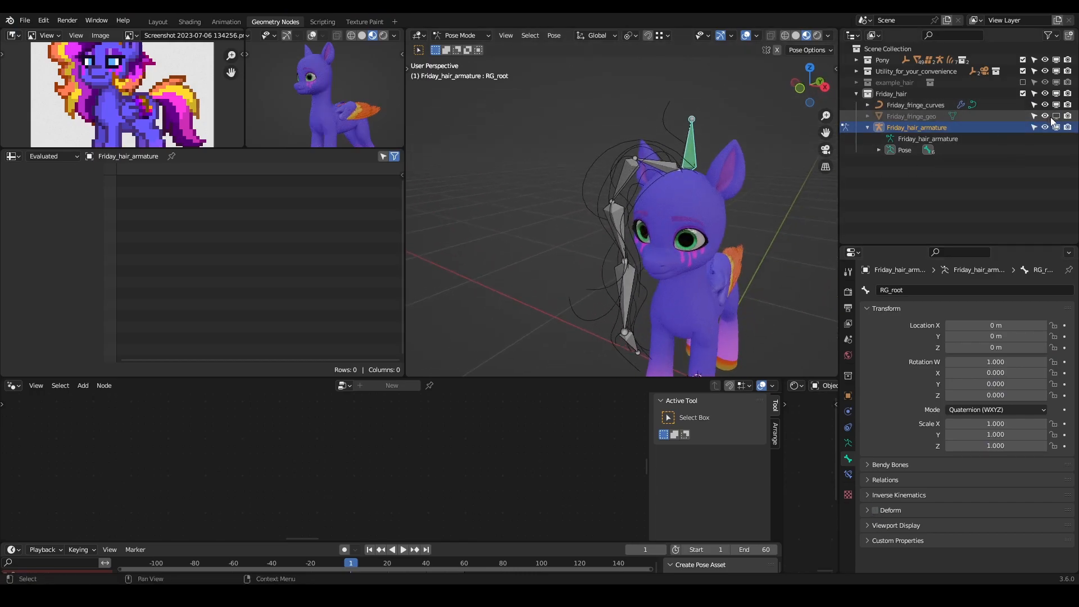
left_click(1055, 116)
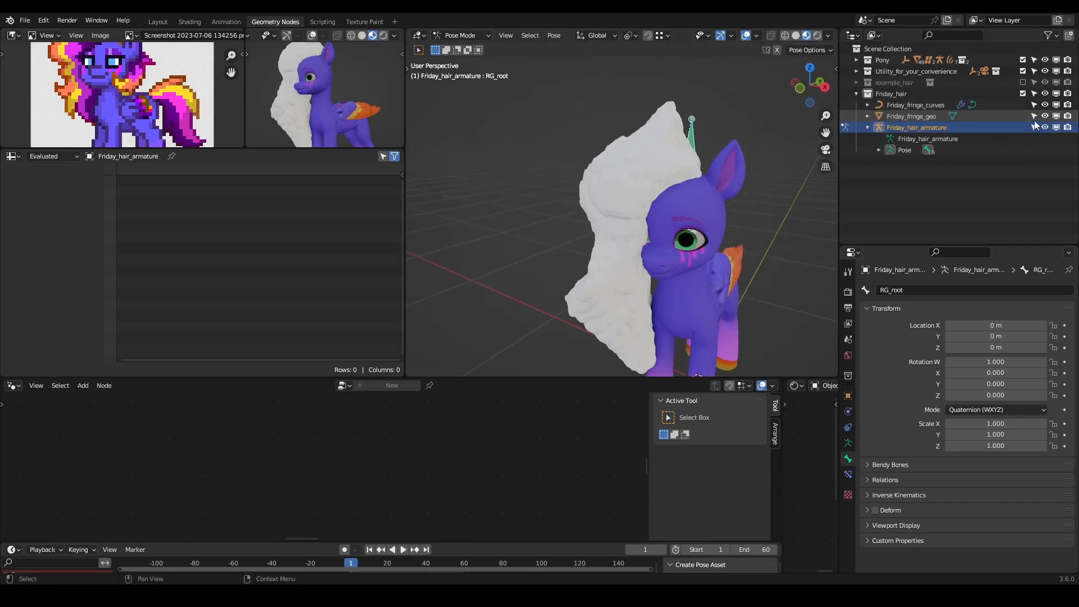
left_click(795, 35)
left_click(771, 35)
middle_click_drag(591, 149, 620, 160)
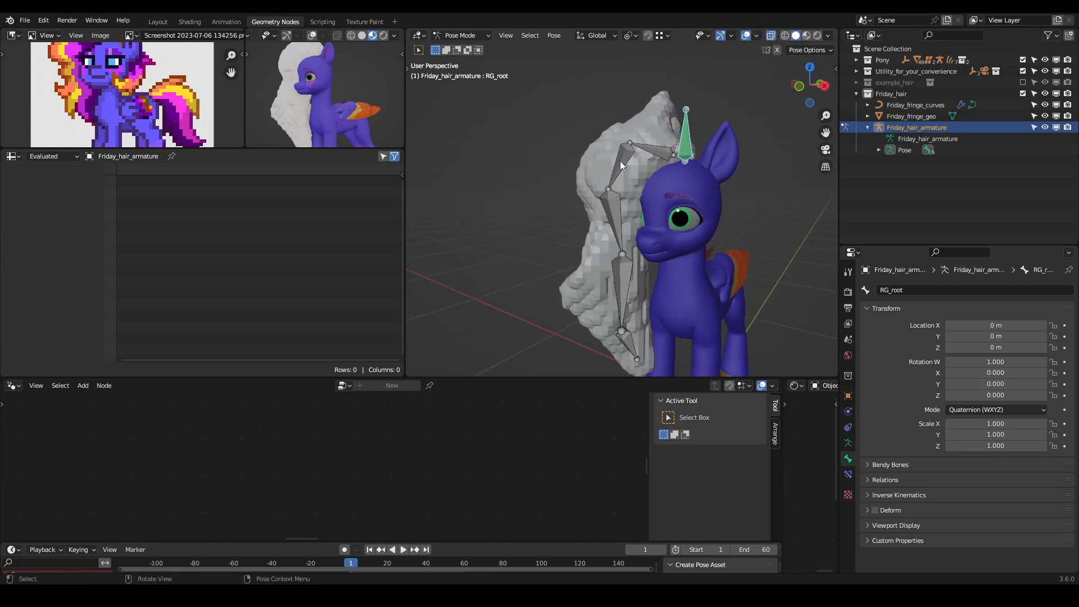
- Parent Friday_fringe_geo to Friday_hair_armature using Armature Deform with Automatic Weights
key("Tab")
left_click(459, 35)
left_click(457, 46)
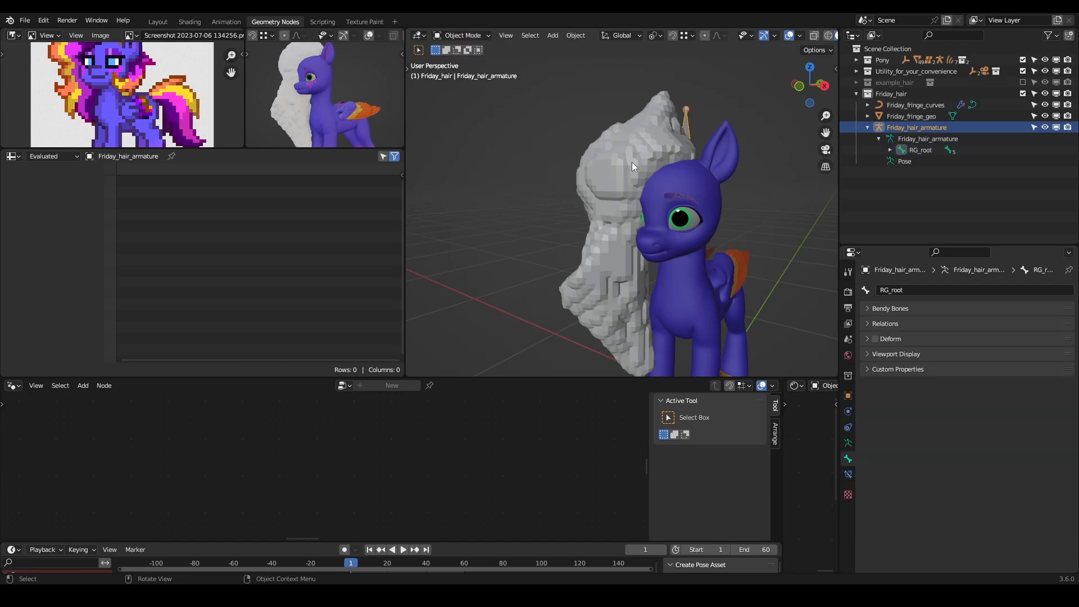
left_click(658, 111)
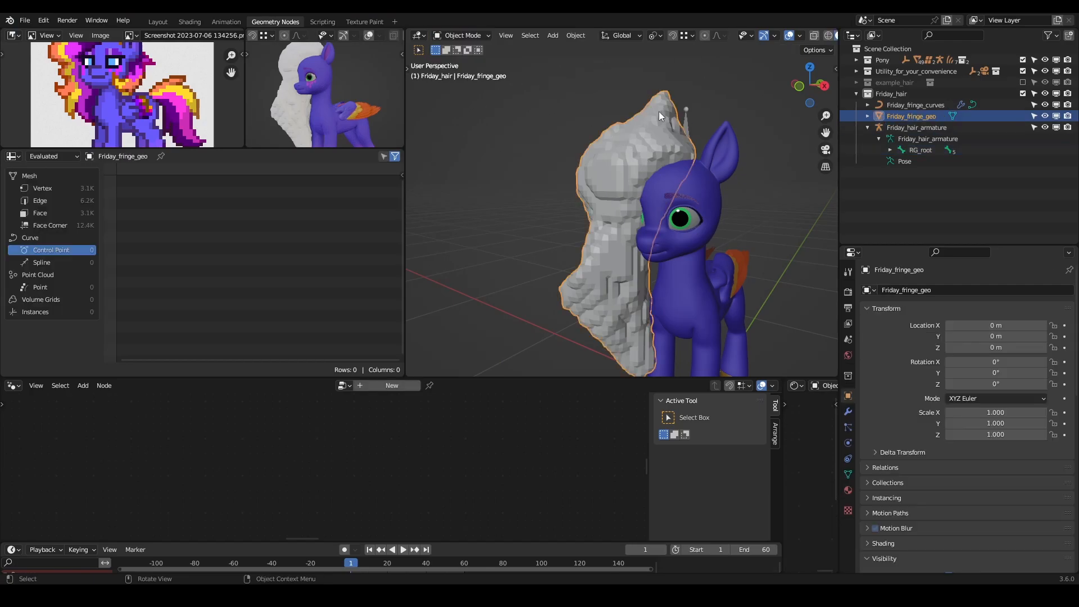
left_click(685, 122, "shift")
key("ctrl+p")
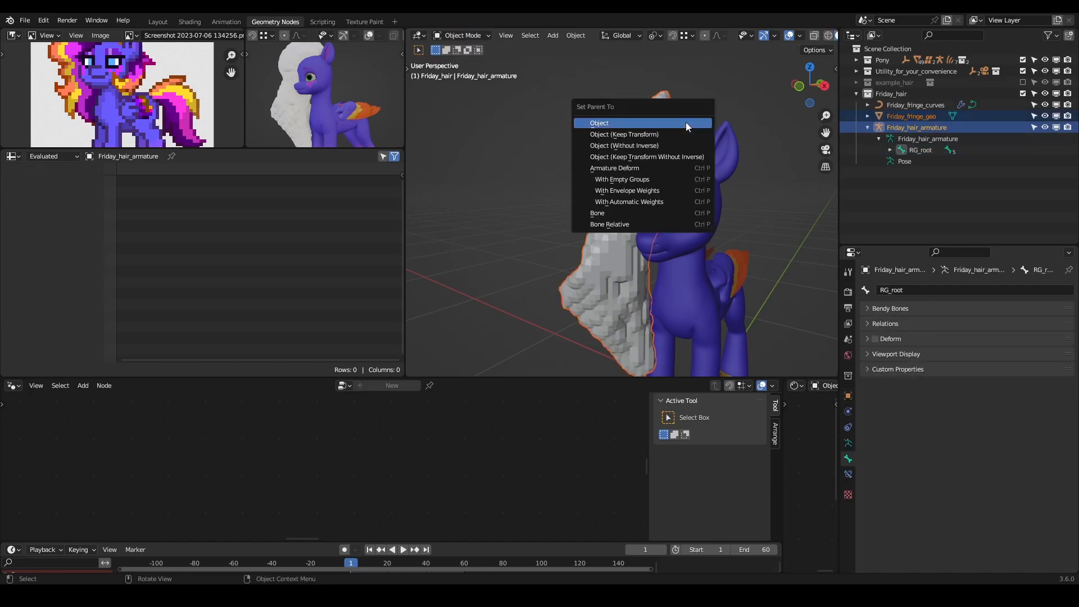
left_click(635, 201)
- Turn X-Ray off and try rotating BD_fringe.002 in Pose Mode to test the mesh deformation, cancelling the rotation
middle_click_drag(753, 136, 699, 167)
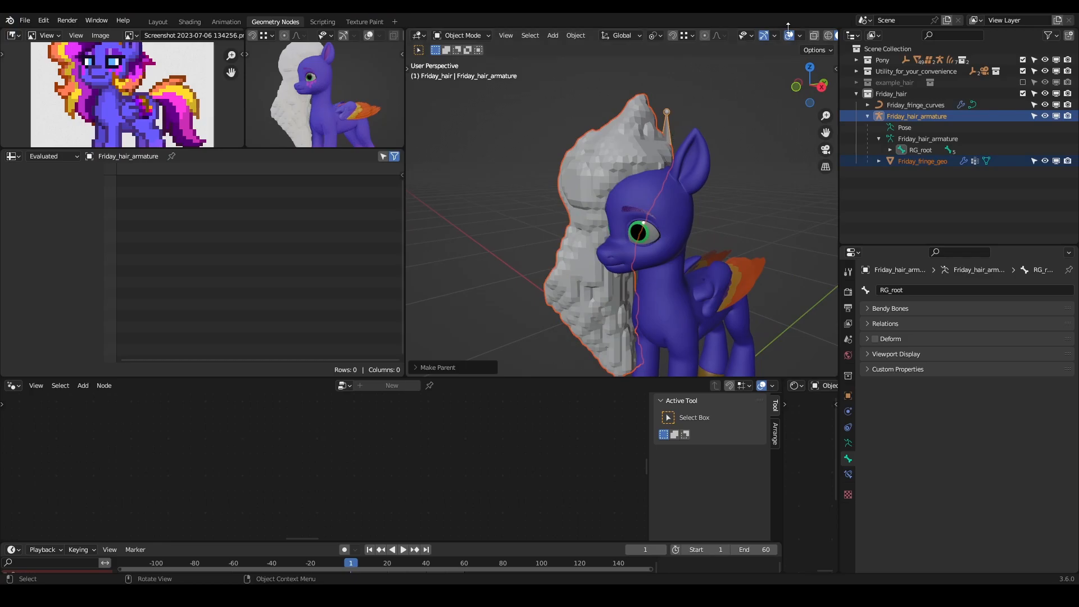
key("alt+z")
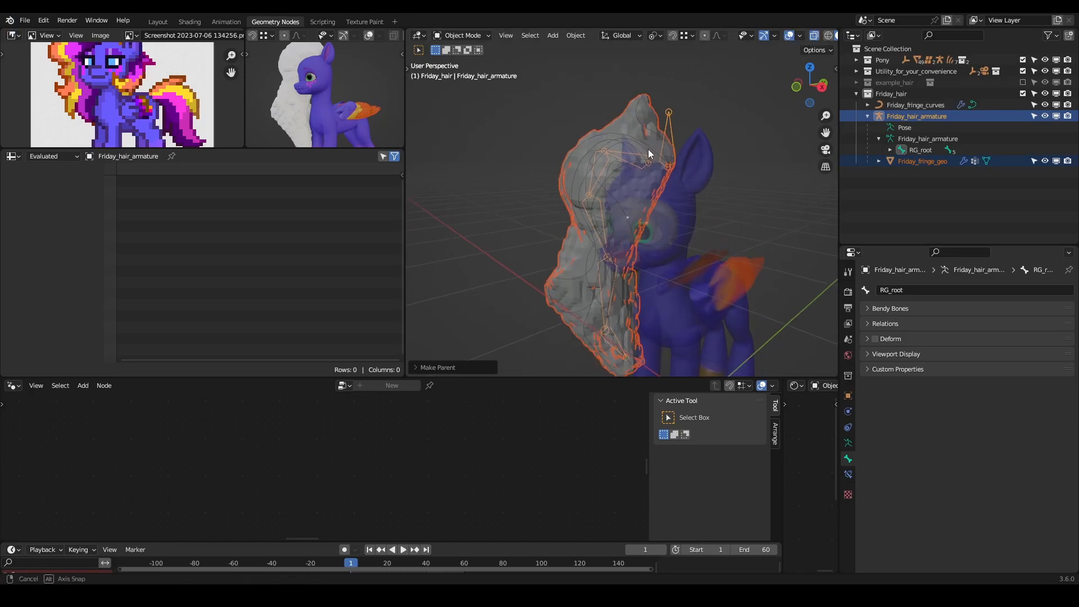
middle_click_drag(646, 150, 668, 149)
left_click(816, 38)
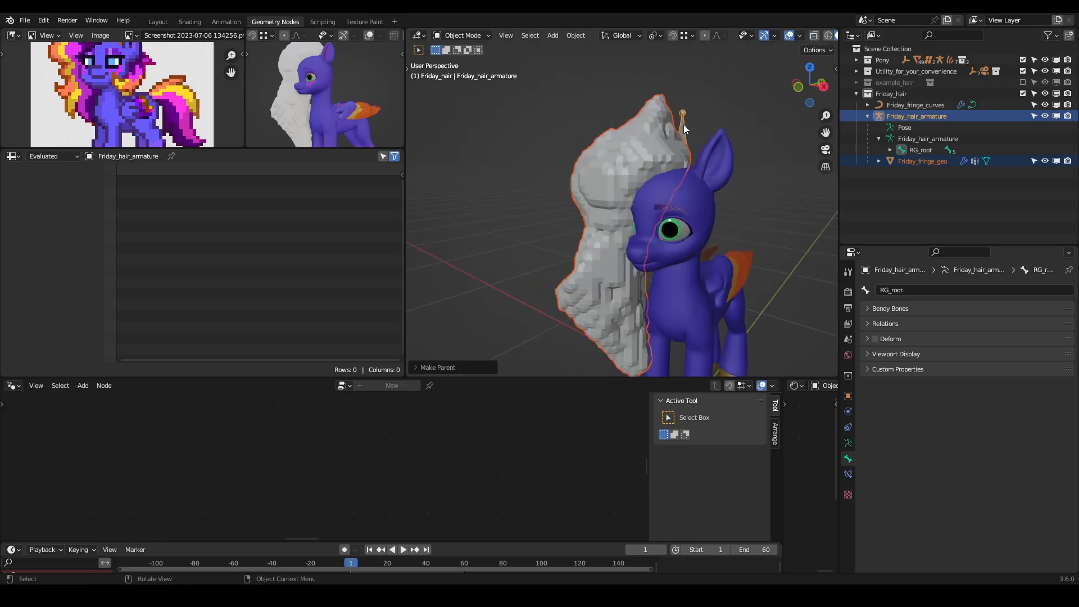
left_click(683, 126)
key("ctrl+Tab")
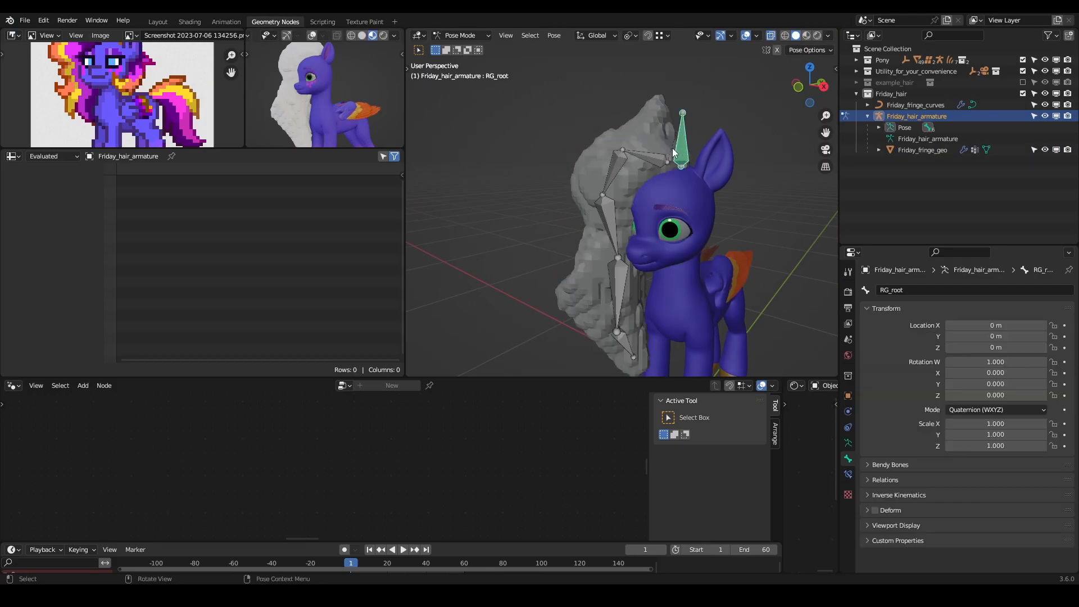
left_click(621, 179)
key("r")
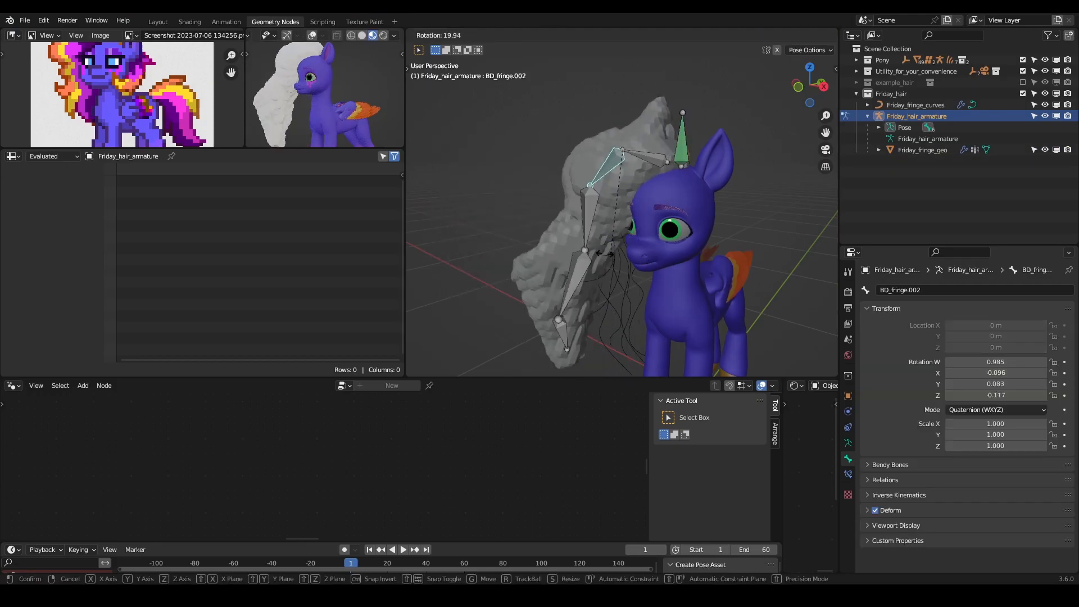
key("Escape")
- Try rotating the lower fringe bones down to BD_fringe.005 to test the mesh deformation, cancelling each rotation
left_click(613, 225)
key("r")
key("Escape")
left_click(622, 299)
middle_click_drag(623, 299, 724, 325)
left_click(672, 306)
key("r")
key("Escape")
middle_click_drag(655, 309, 573, 216)
middle_click_drag(638, 127, 625, 178)
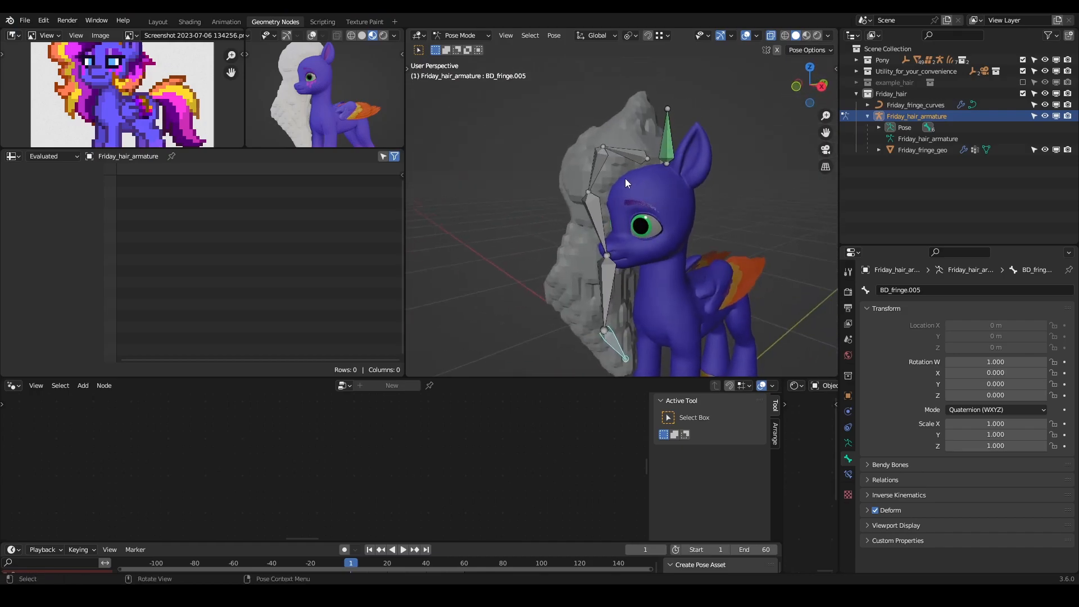
- Return to Object Mode and disable Friday_fringe_geo in both renders and viewports
key("ctrl+Tab")
left_click(617, 133)
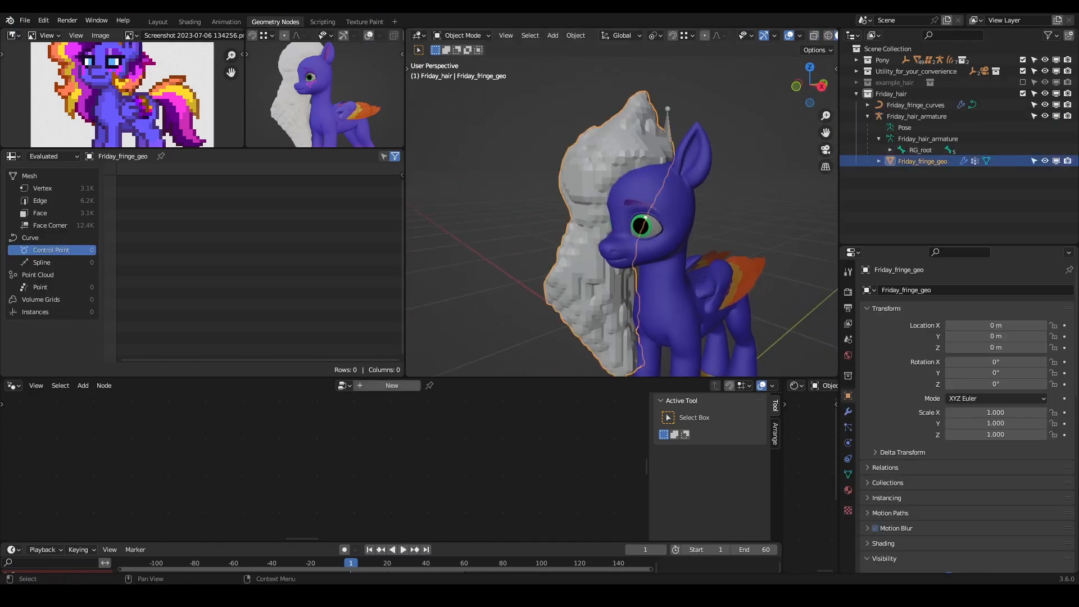
left_click(1056, 161)
left_click(1057, 161)
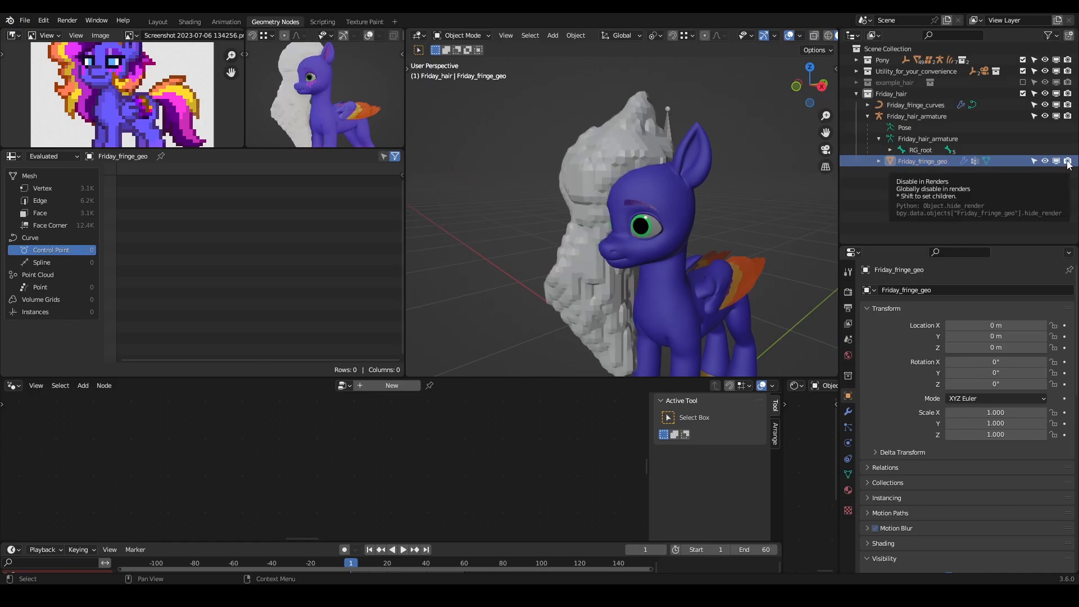
left_click(1068, 161)
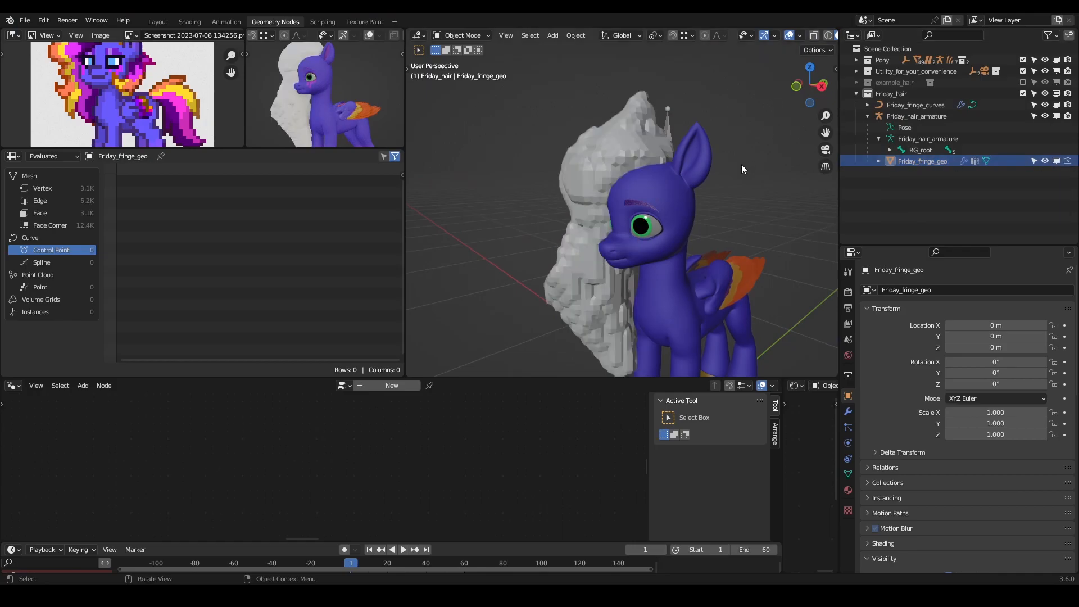
left_click(623, 133)
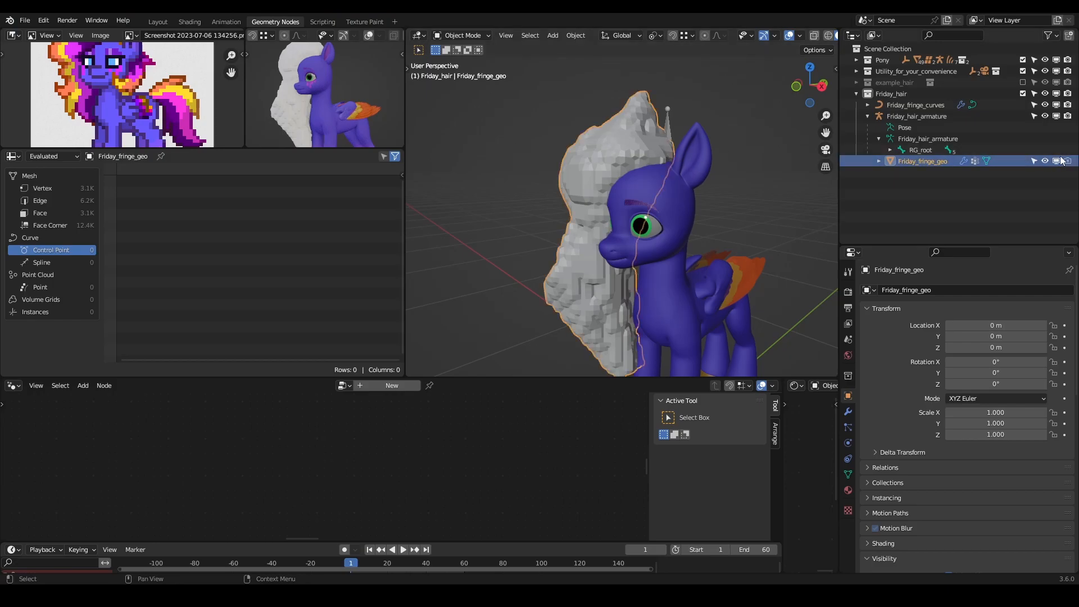
middle_click_drag(614, 156, 584, 174)
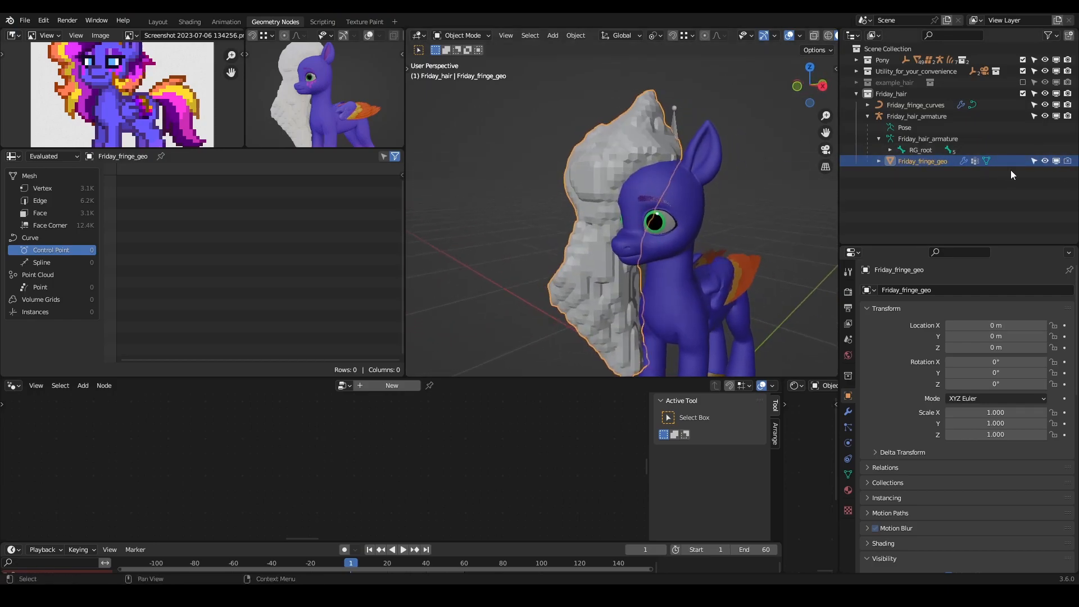
left_click(1056, 162)
middle_click_drag(544, 185, 697, 242)
- Enable the GeometryNodes.001 modifier of Friday_fringe_curves in the viewport and display the scene in Material Preview shading
left_click(652, 197)
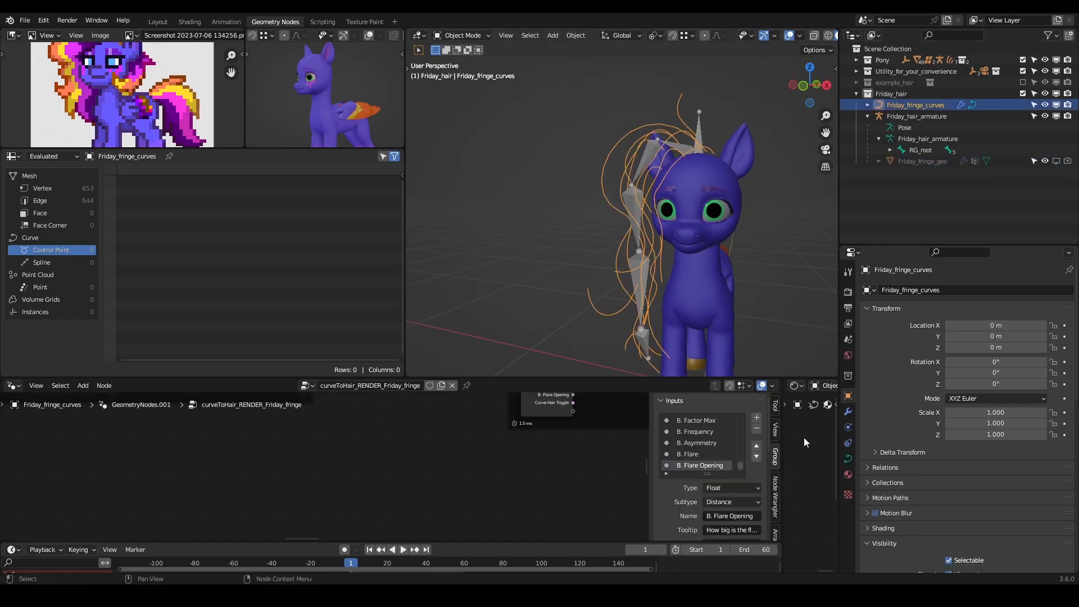
left_click(848, 411)
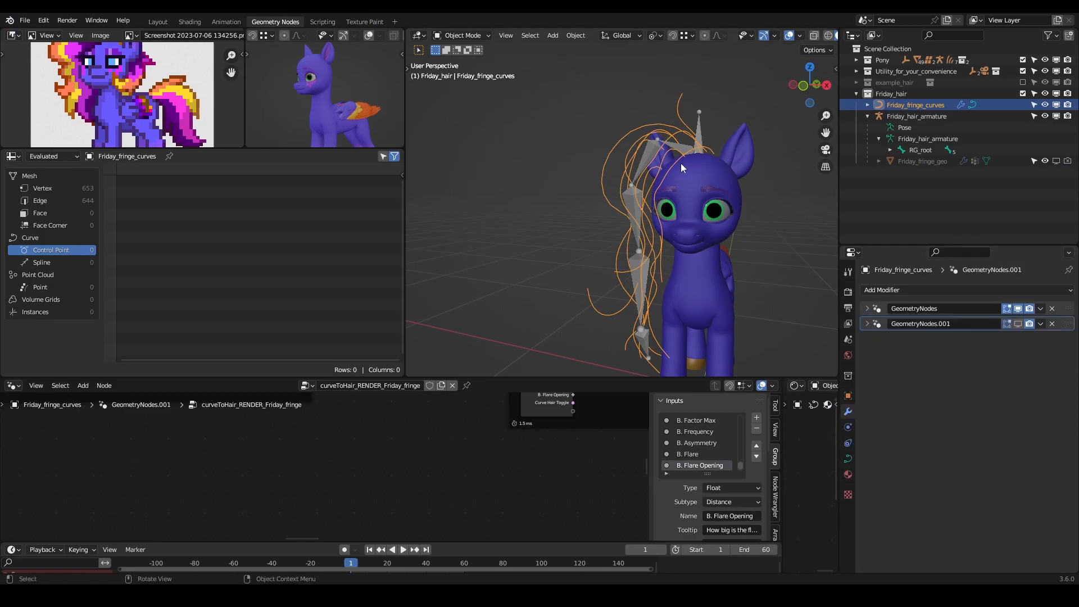
middle_click_drag(620, 150, 632, 177)
left_click(1018, 323)
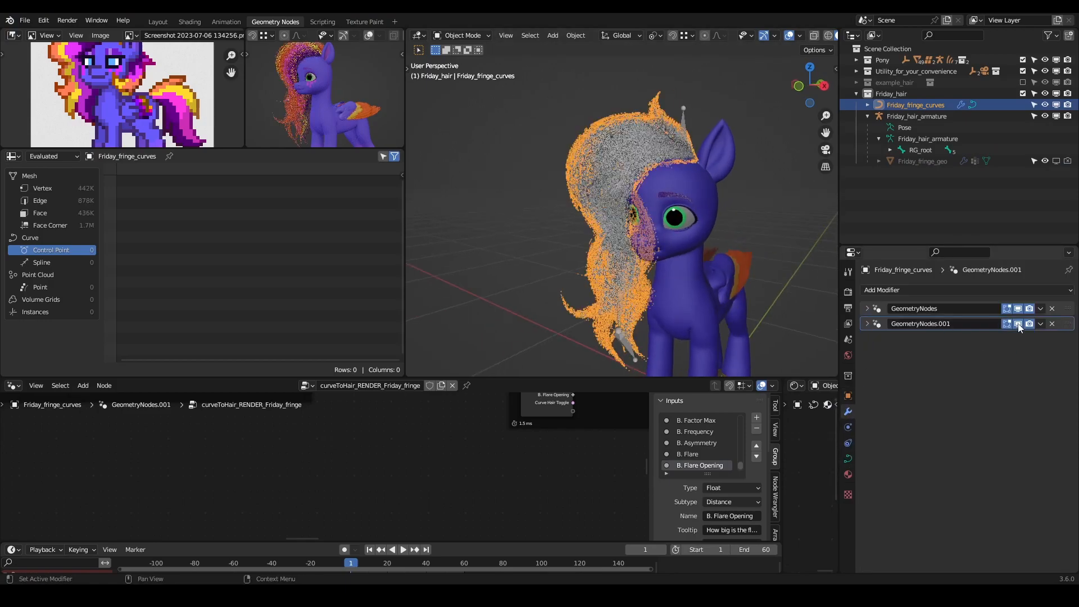
left_click(774, 190)
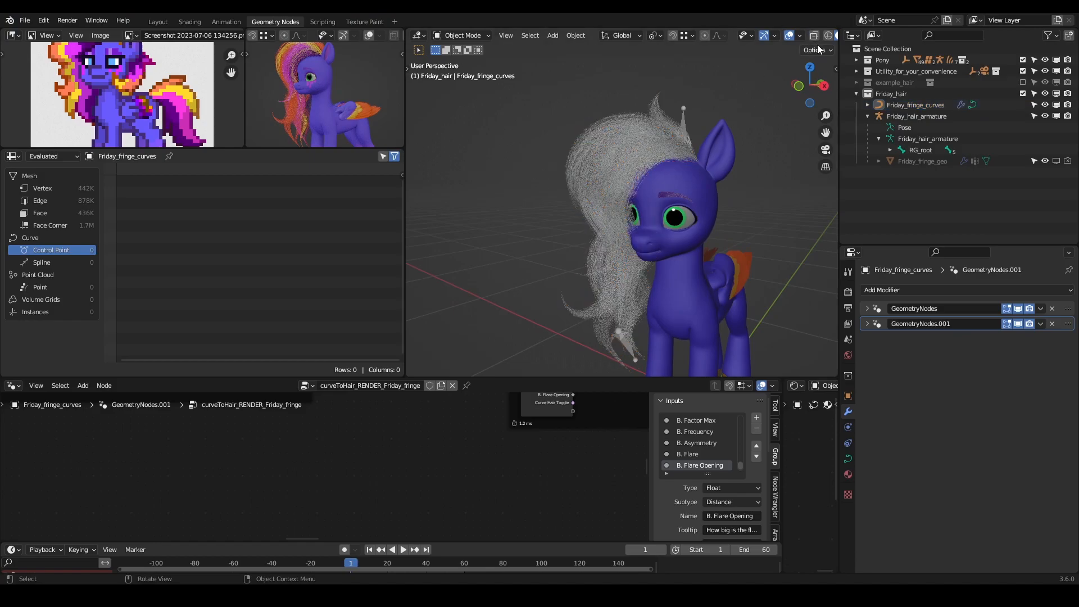
scroll(816, 42, "down", 1)
left_click(827, 35)
middle_click_drag(818, 208, 658, 252)
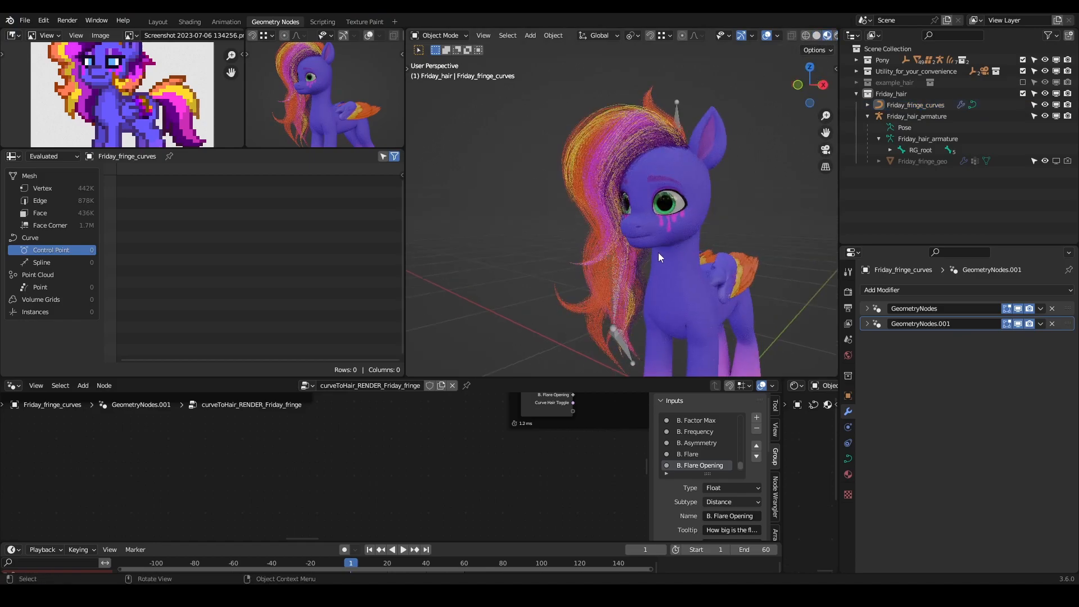
- Add a Mesh Deform modifier to Friday_fringe_curves and place it between GeometryNodes and GeometryNodes.001
left_click(590, 146)
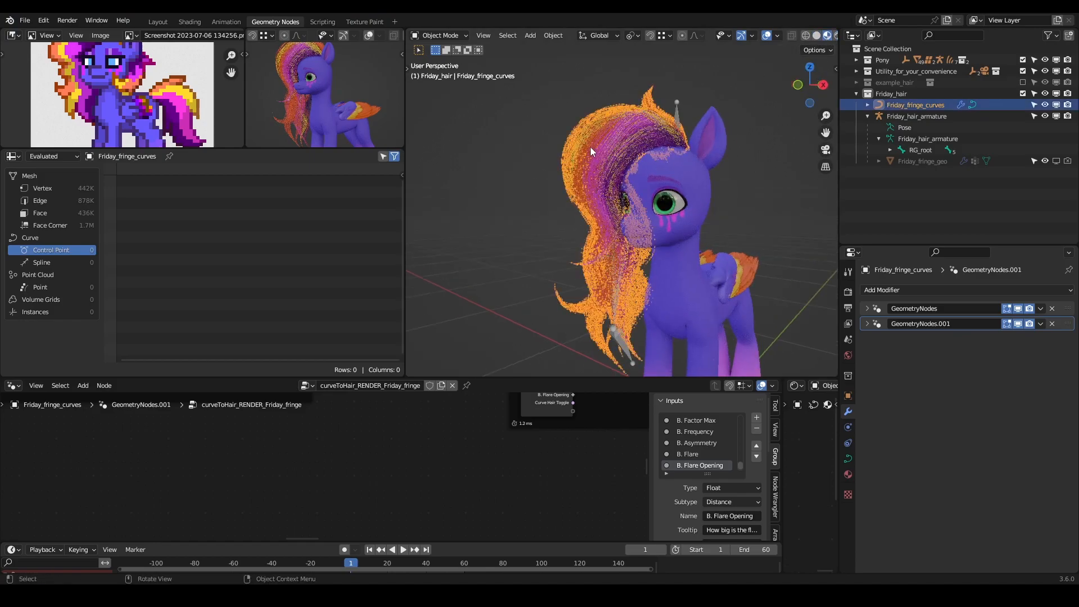
left_click(1037, 291)
left_click(989, 382)
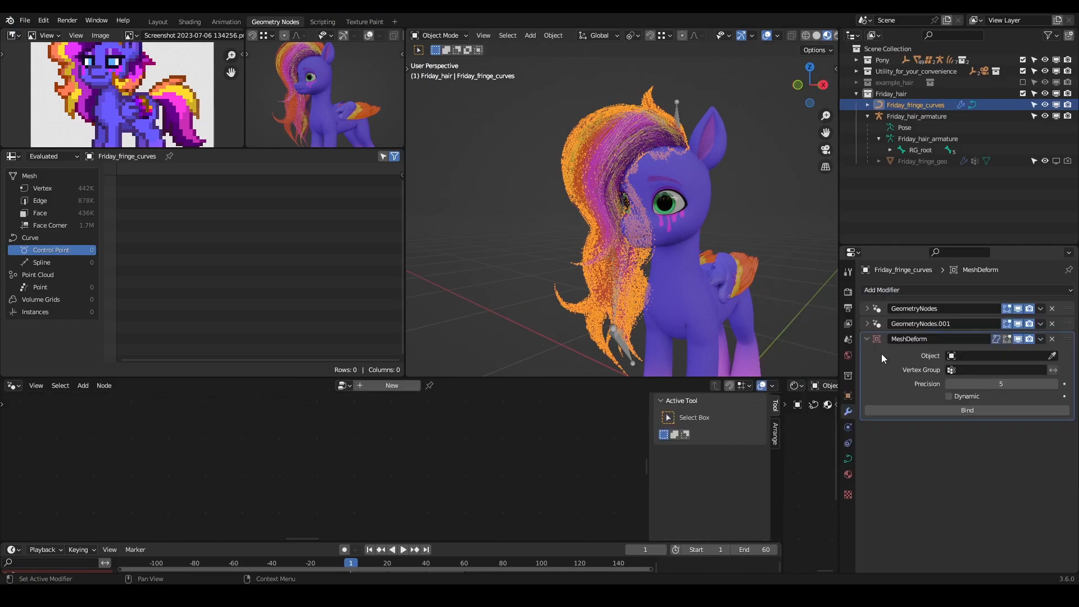
left_click_drag(1068, 338, 1068, 323)
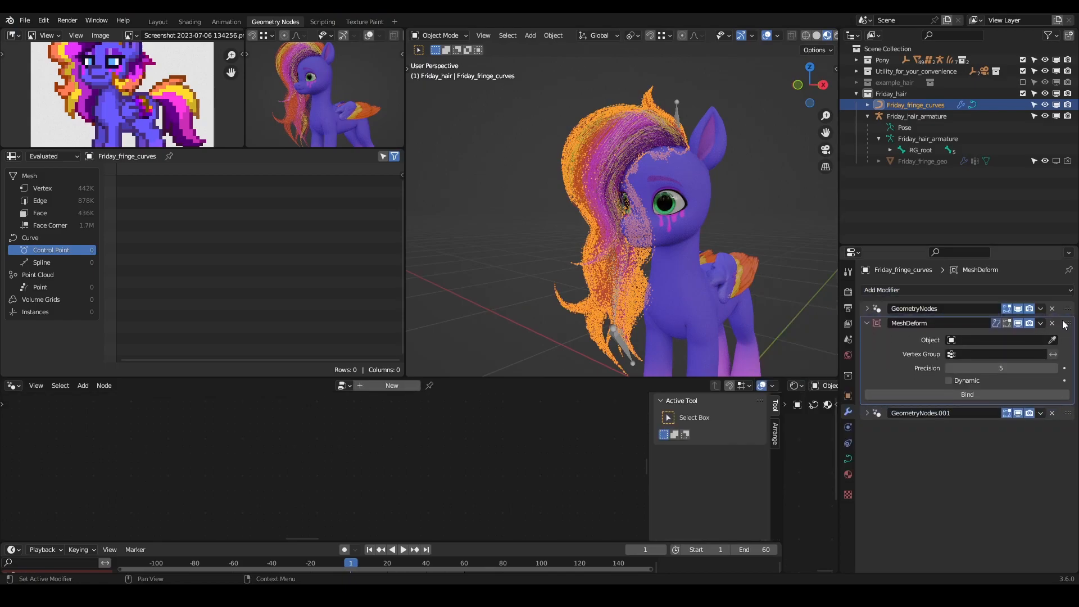
- Inspect the modifier stack and the guide curves by switching GeometryNodes.001's viewport display off and back on
left_click(866, 308)
left_click(866, 309)
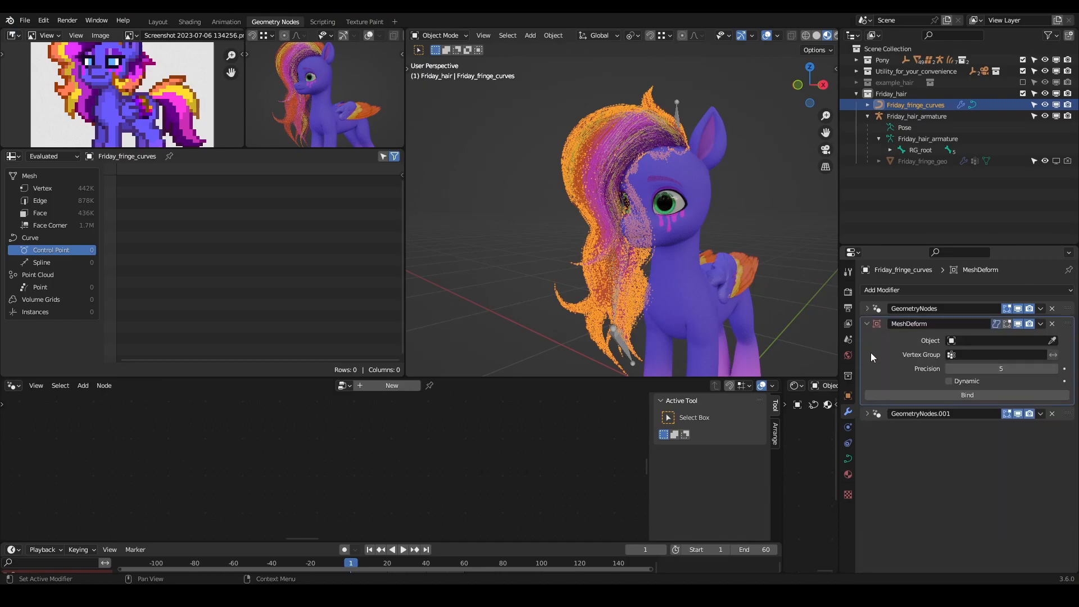
left_click(867, 414)
left_click(868, 413)
left_click(1019, 414)
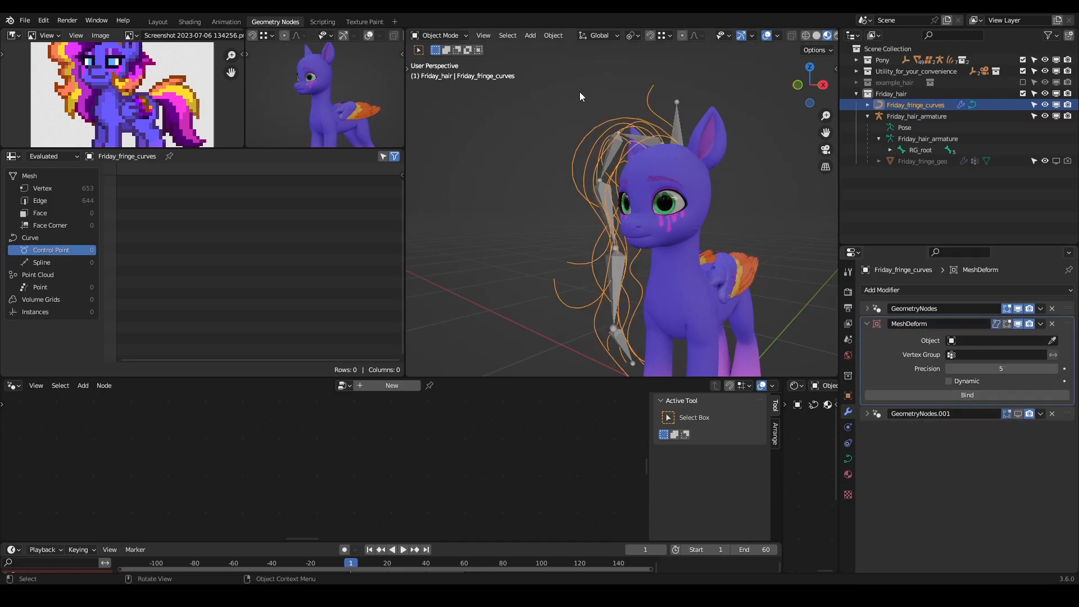
left_click(1017, 414)
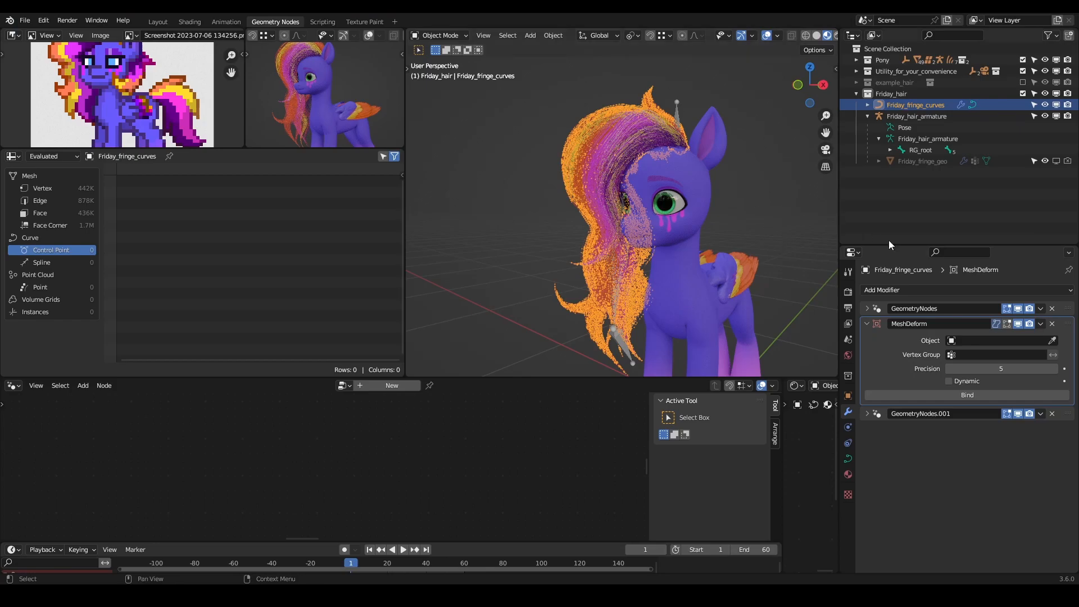
- Set Friday_fringe_geo as the cage object of the MeshDeform modifier
left_click(732, 193)
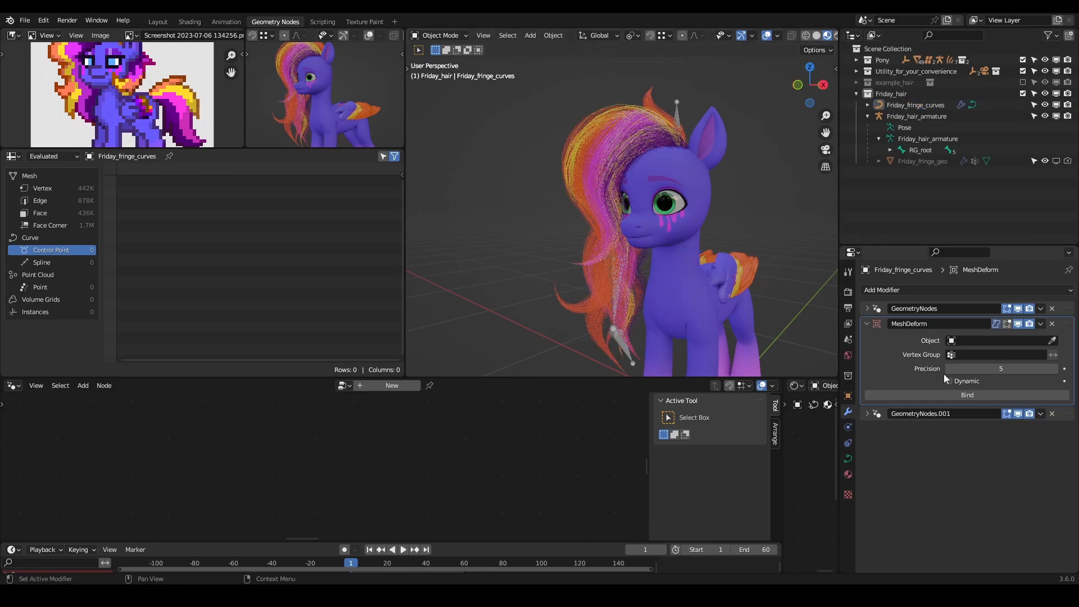
left_click(1052, 340)
left_click(930, 162)
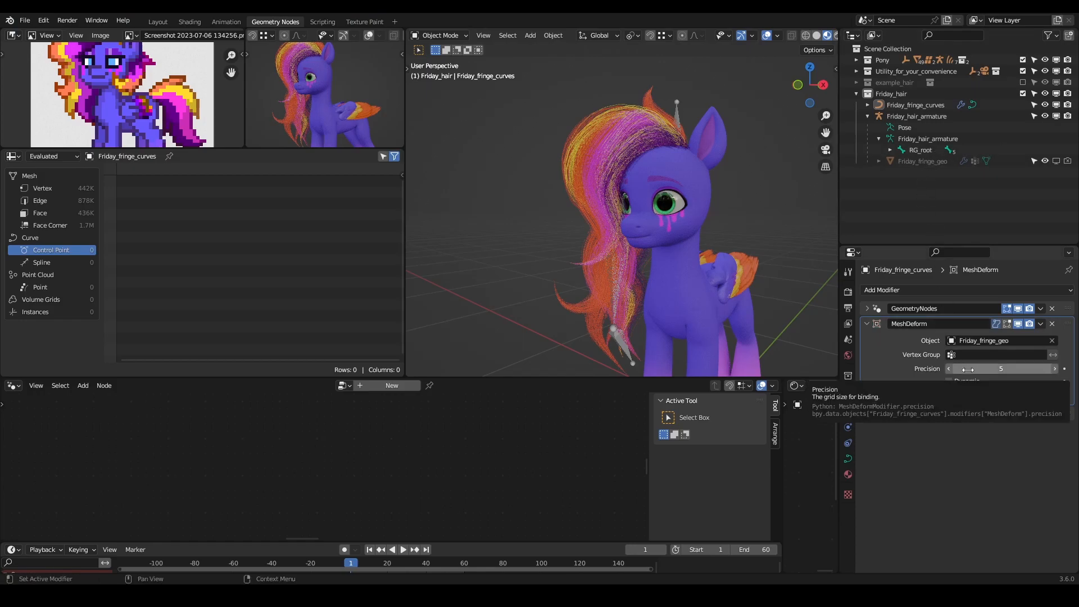
middle_click_drag(716, 246, 580, 307)
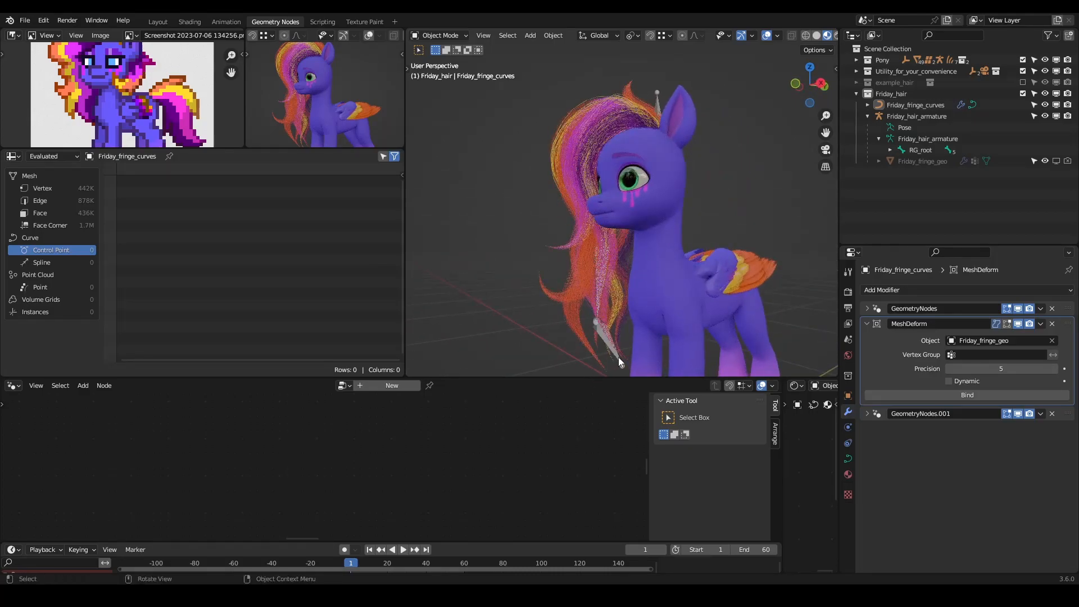
- Set the MeshDeform modifier's precision to 3 and bind it
left_click(1018, 372)
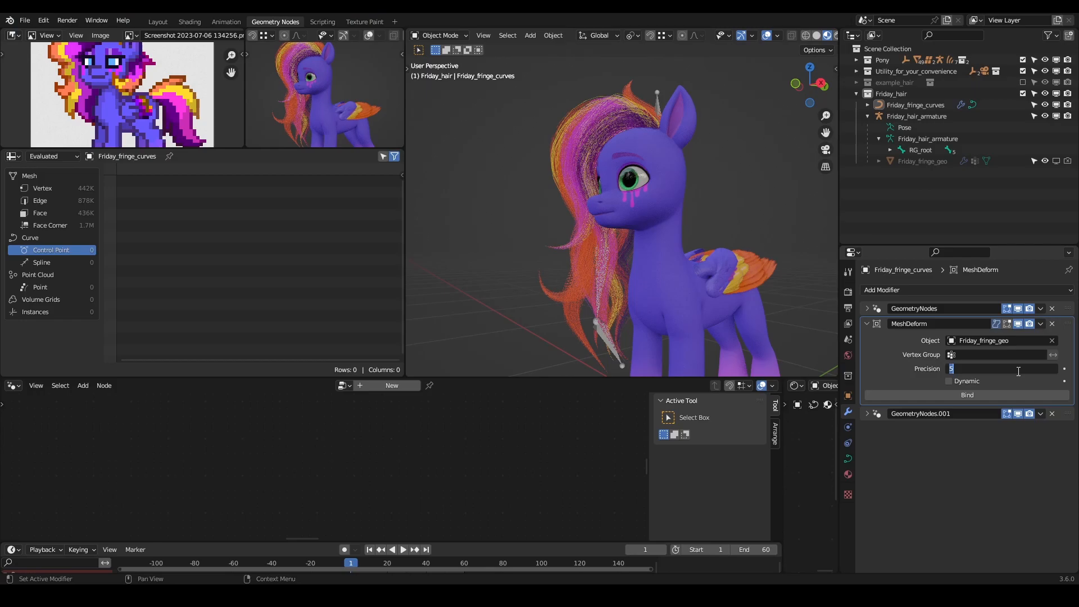
key("Return")
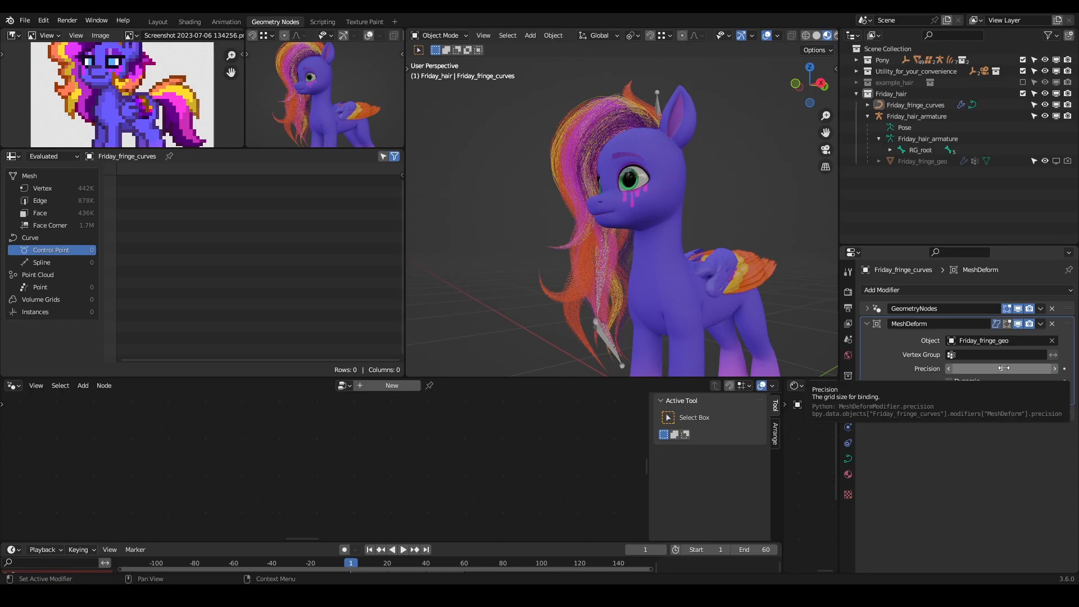
middle_click_drag(590, 225, 702, 236)
left_click(966, 395)
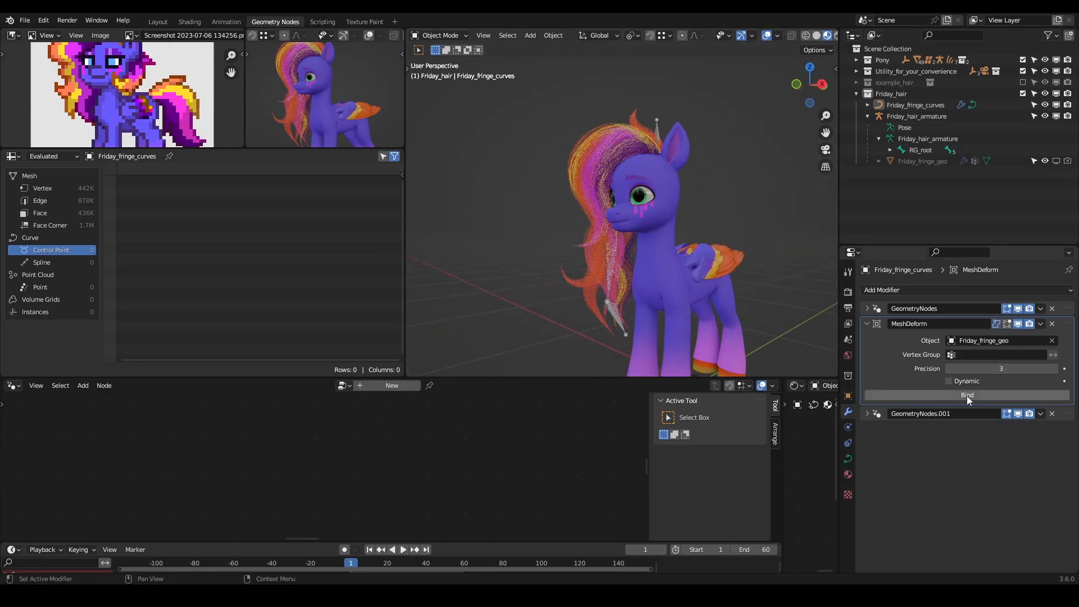
- Select Friday_hair_armature and put it into Pose Mode with RG_root as the active bone
left_click(619, 254)
left_click(919, 117)
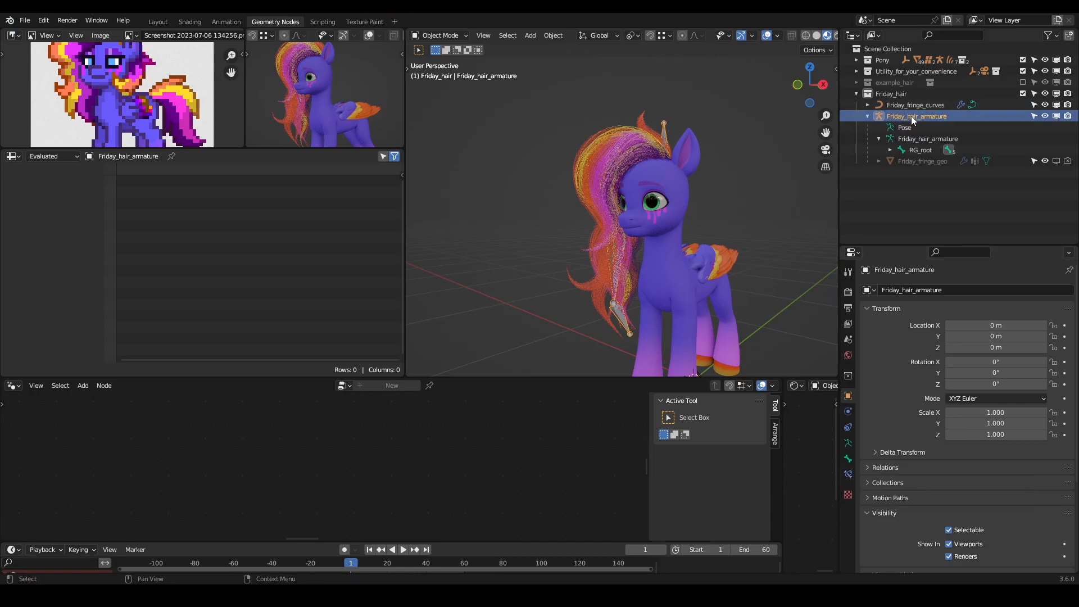
scroll(881, 403, "down", 4)
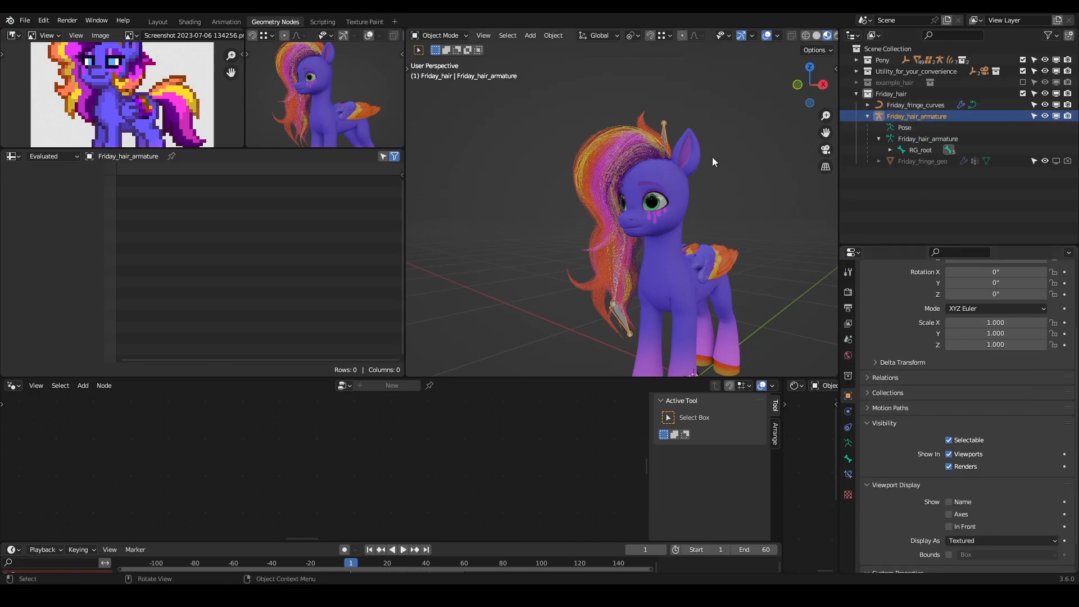
key("ctrl+Tab")
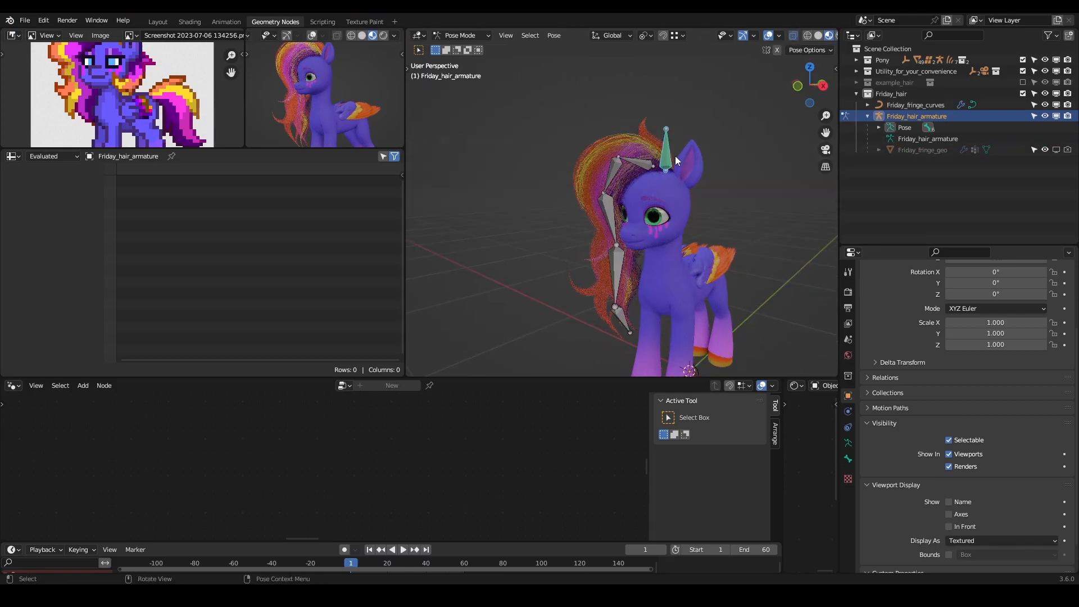
key("ctrl+Tab")
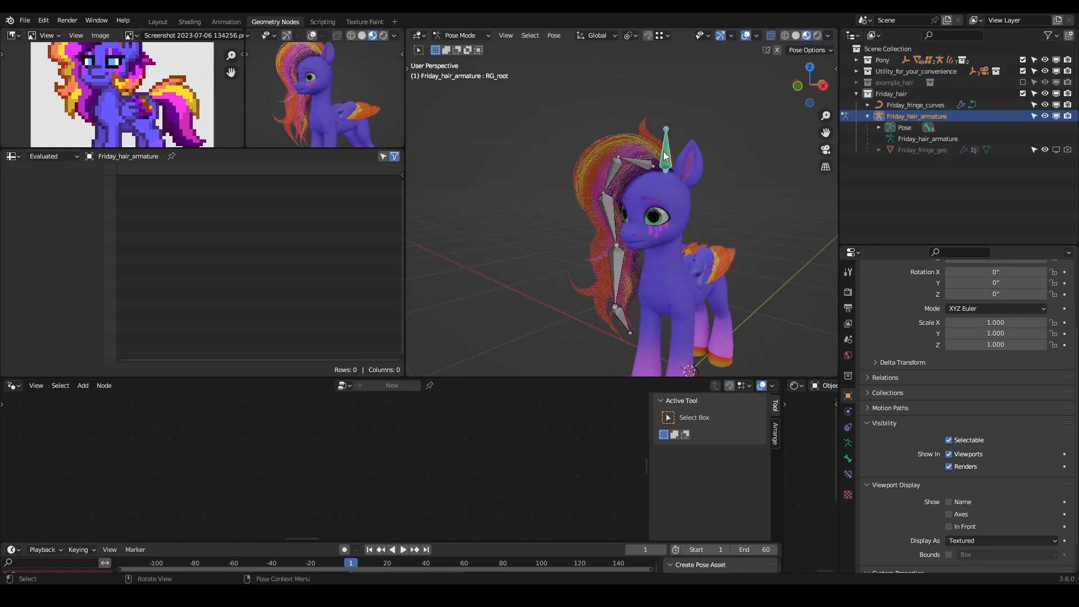
- Set Friday_hair_armature to display in front of the hair in the viewport
left_click(644, 164)
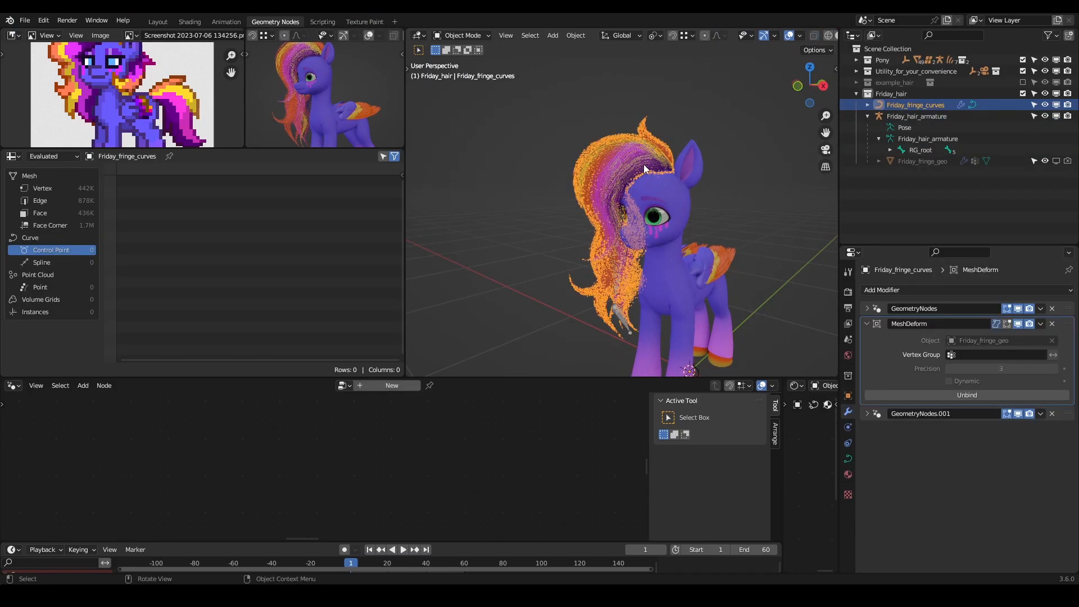
left_click(919, 141)
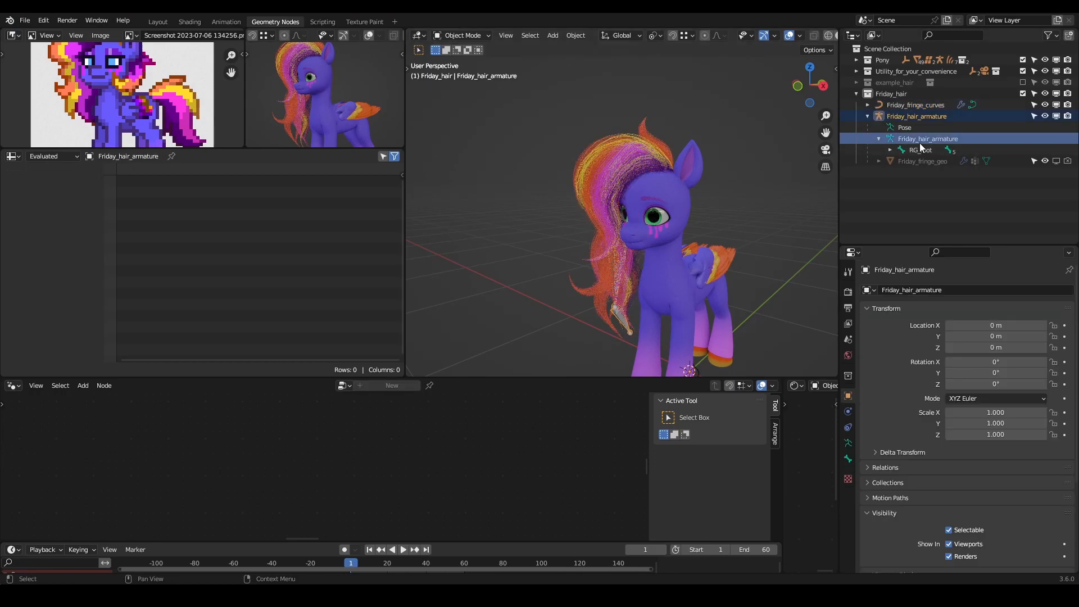
left_click(922, 115)
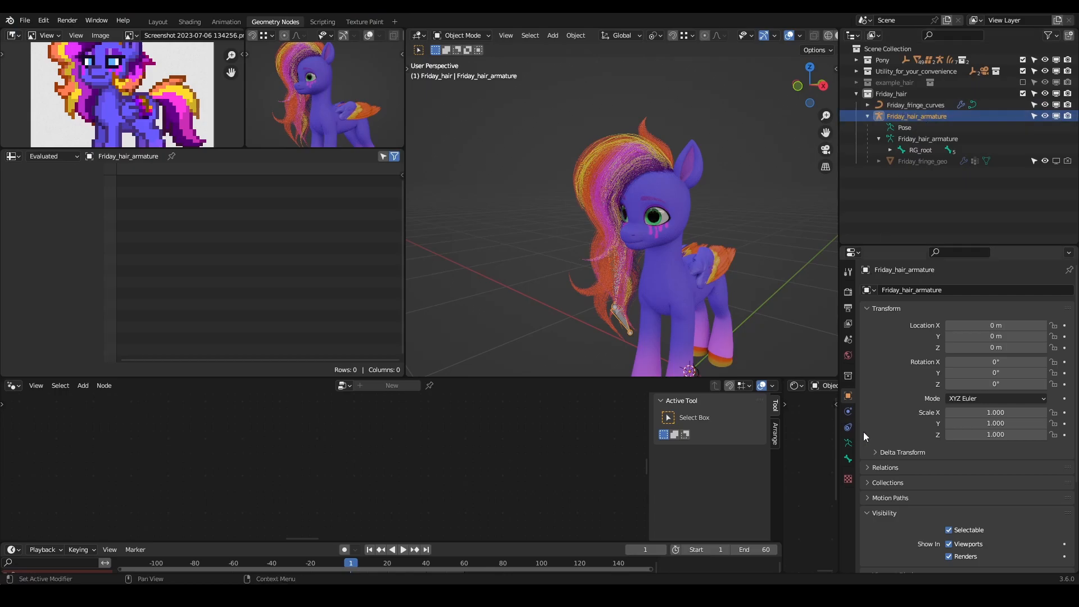
scroll(908, 436, "down", 4)
scroll(908, 441, "down", 1)
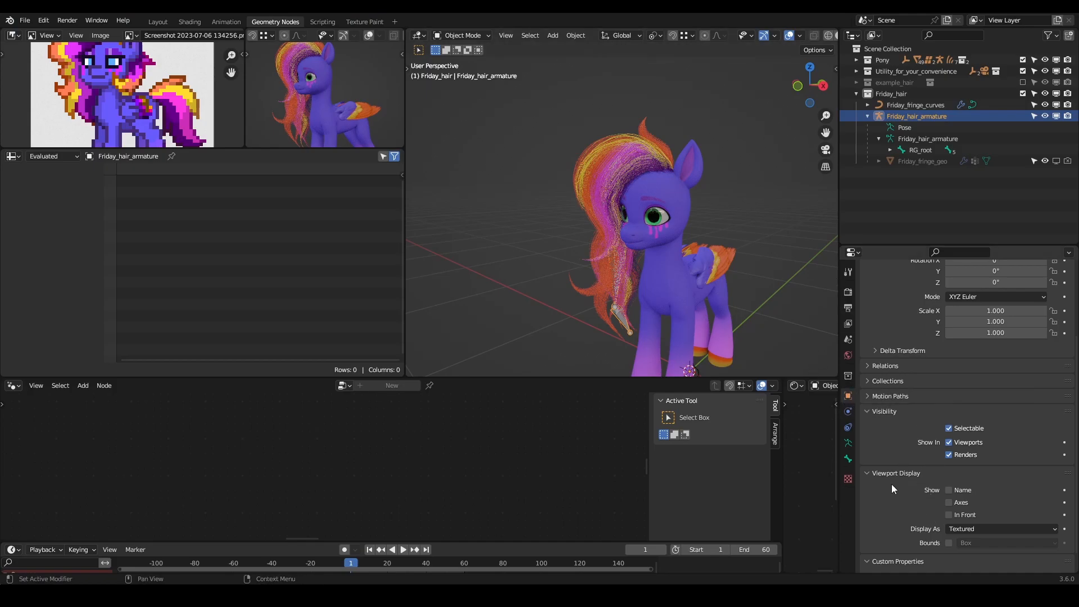
left_click(949, 515)
- Test the fringe deformation by rotating the BD_fringe.003 and BD_fringe.005 bones in Pose Mode, cancelling each rotation
mouse_move(742, 242)
middle_mouse_down()
mouse_move(534, 214)
mouse_move(505, 233)
mouse_move(633, 235)
mouse_move(633, 215)
middle_mouse_up()
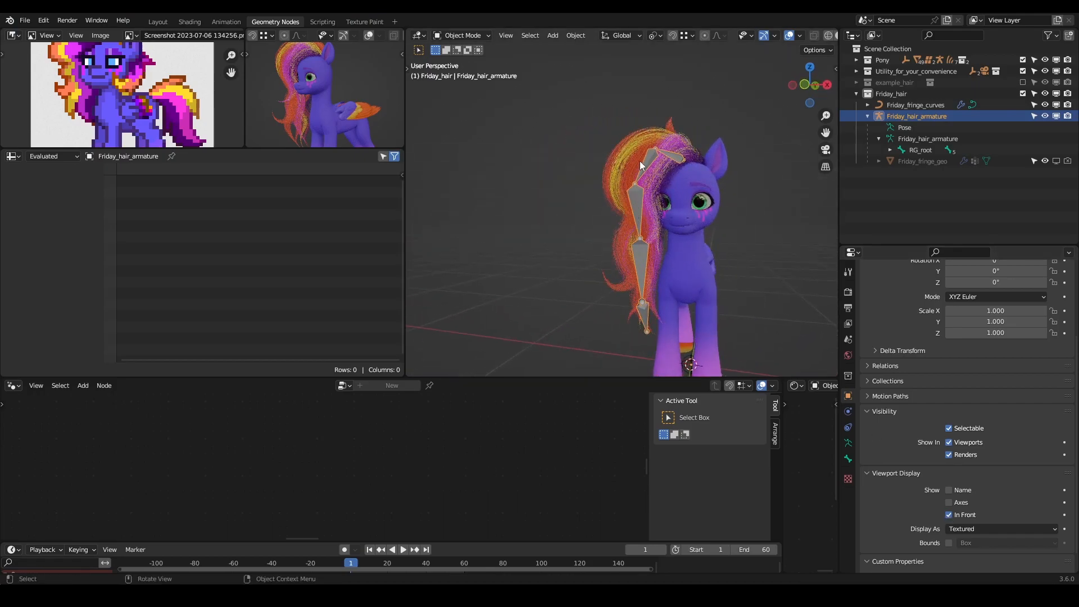
middle_click_drag(622, 284, 600, 285)
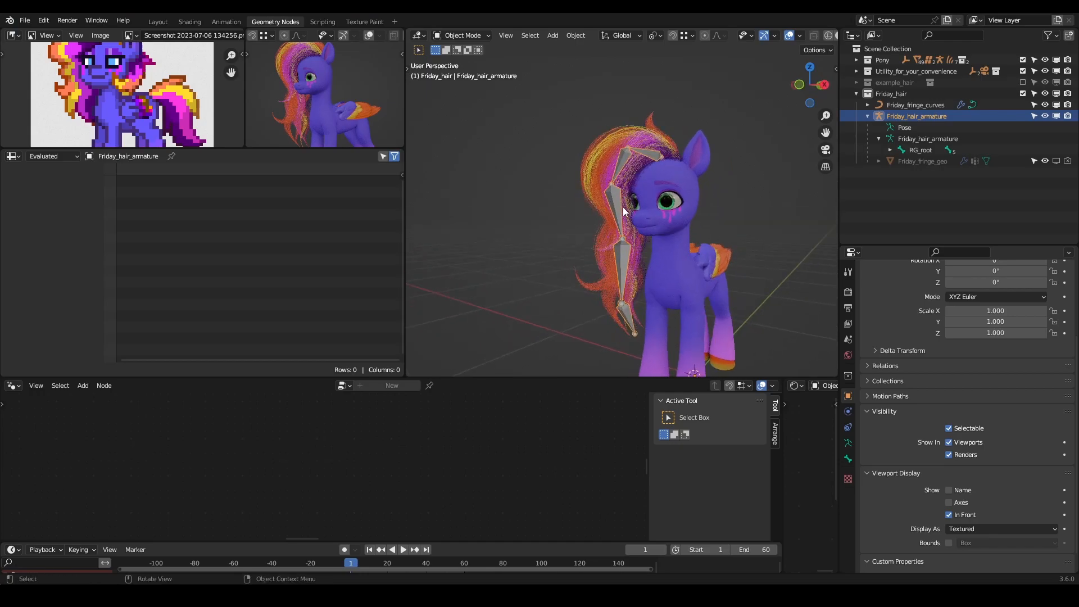
key("ctrl+Tab")
left_click(618, 209)
key("r")
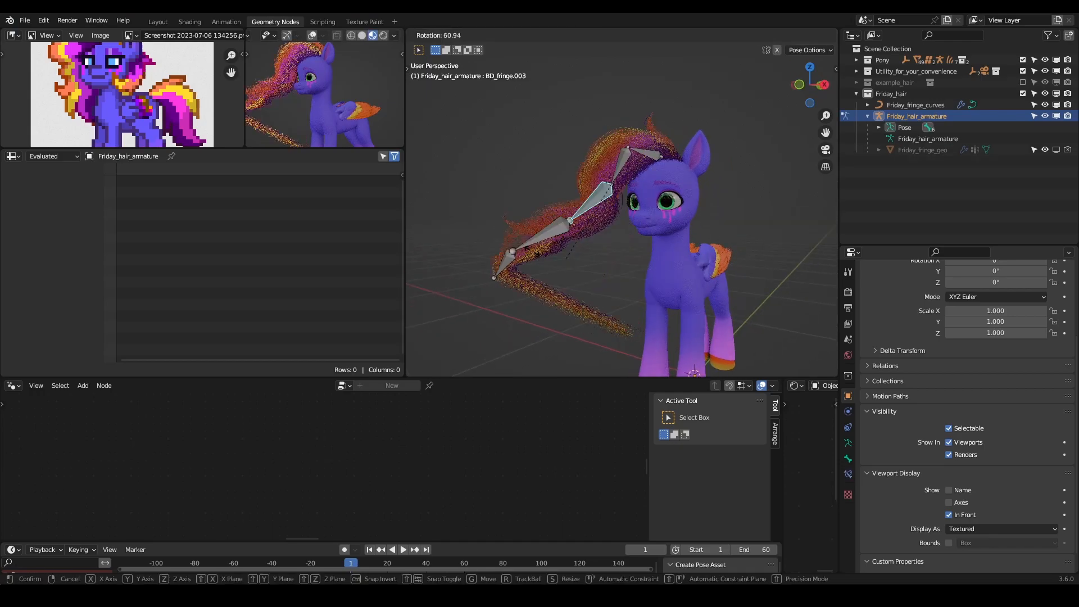
key("Escape")
left_click(617, 325)
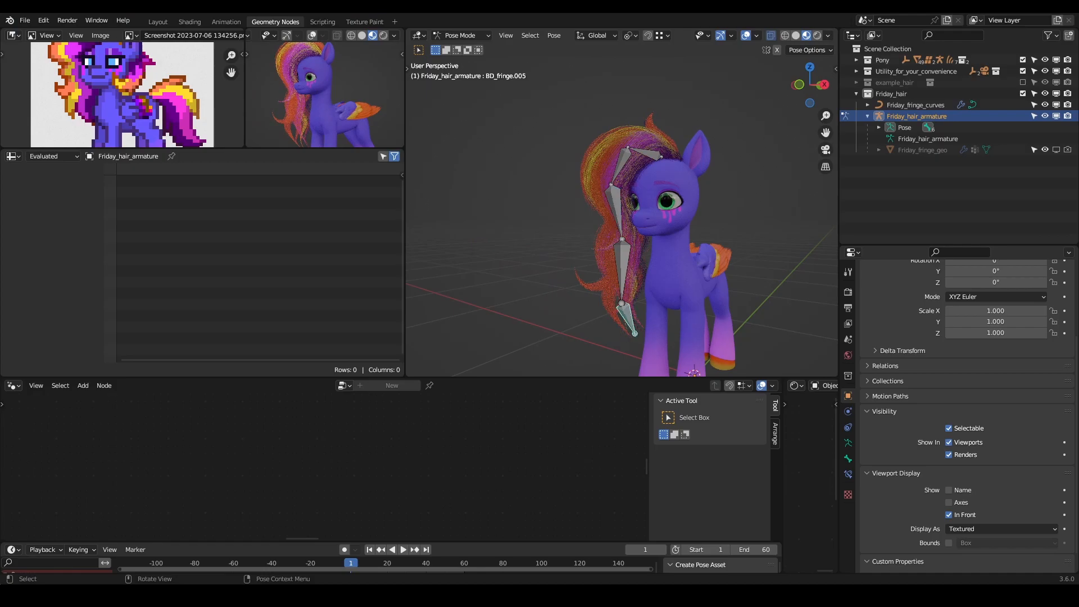
key("r")
right_click(611, 340)
middle_click_drag(614, 339, 604, 312)
key("ctrl+Tab")
- Unbind the MeshDeform modifier on Friday_fringe_curves, set its precision to 5 and bind it again
middle_click_drag(636, 244, 618, 274)
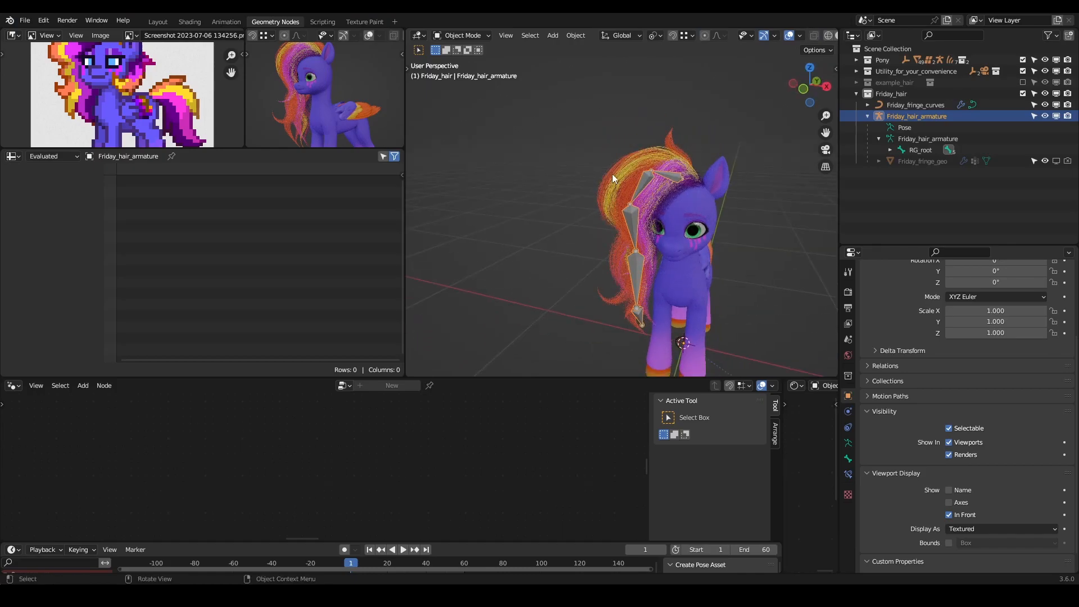
left_click(611, 174)
left_click(980, 394)
left_click(1026, 367)
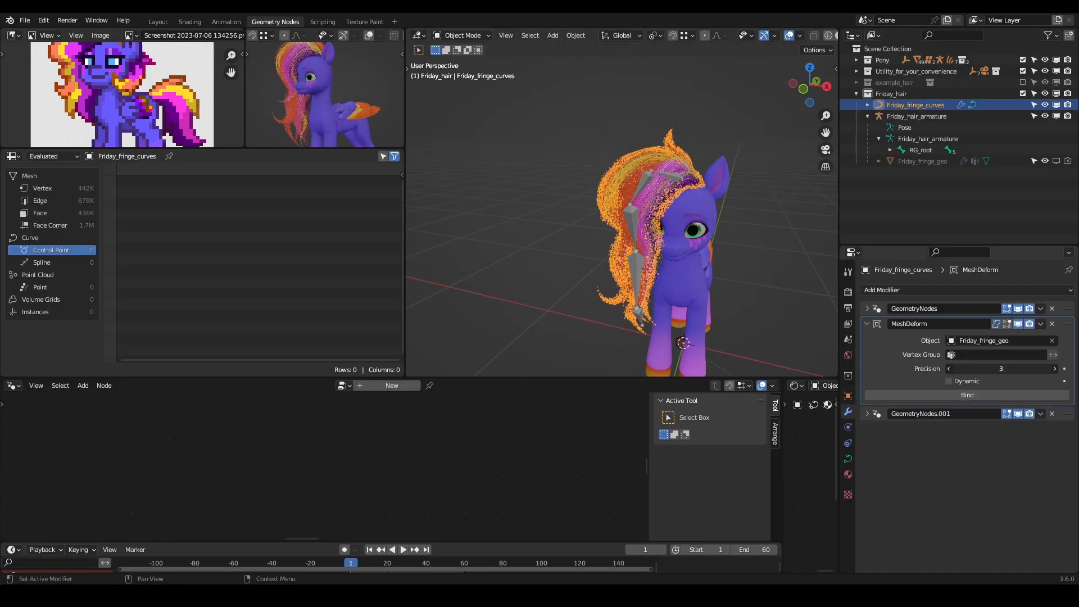
key("Return")
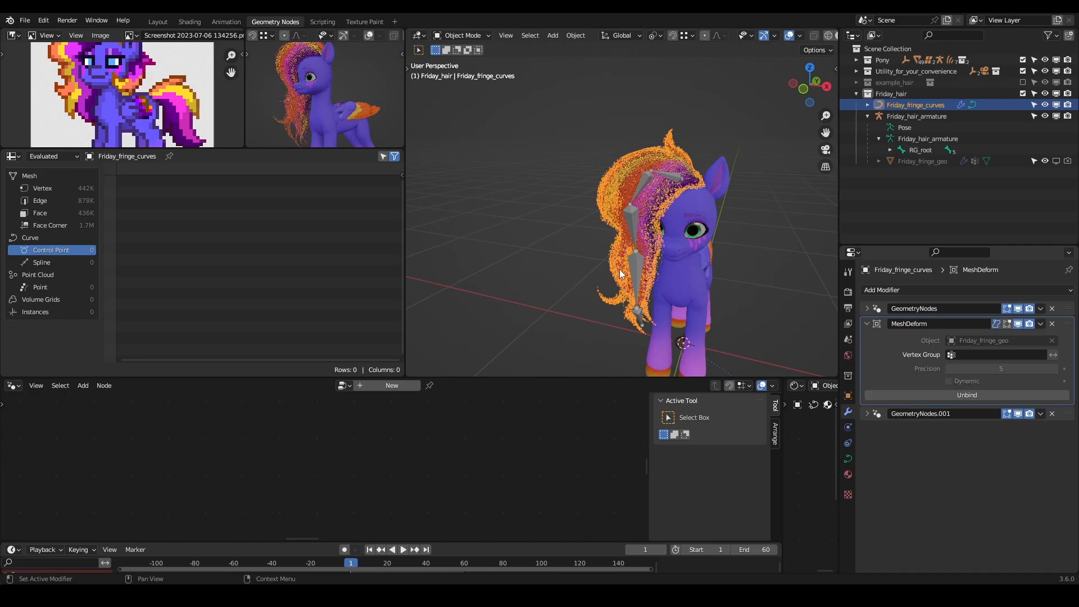
- Check the new binding by rotating the BD_fringe.004 bone in Pose Mode and cancelling the rotation
left_click(637, 267)
key("ctrl+Tab")
middle_click_drag(637, 266, 666, 275)
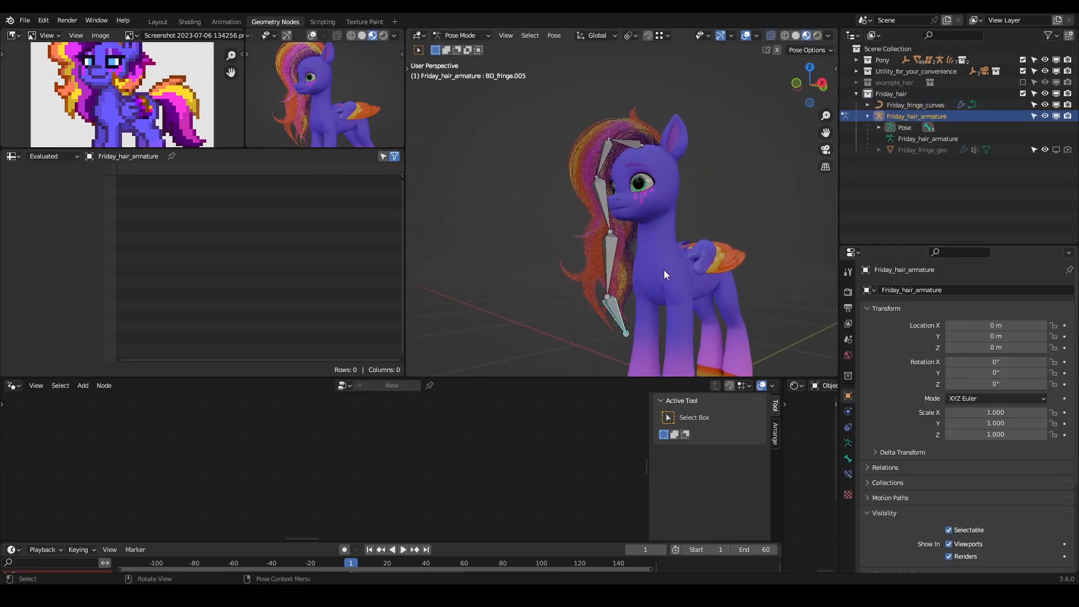
left_click(612, 254)
key("r")
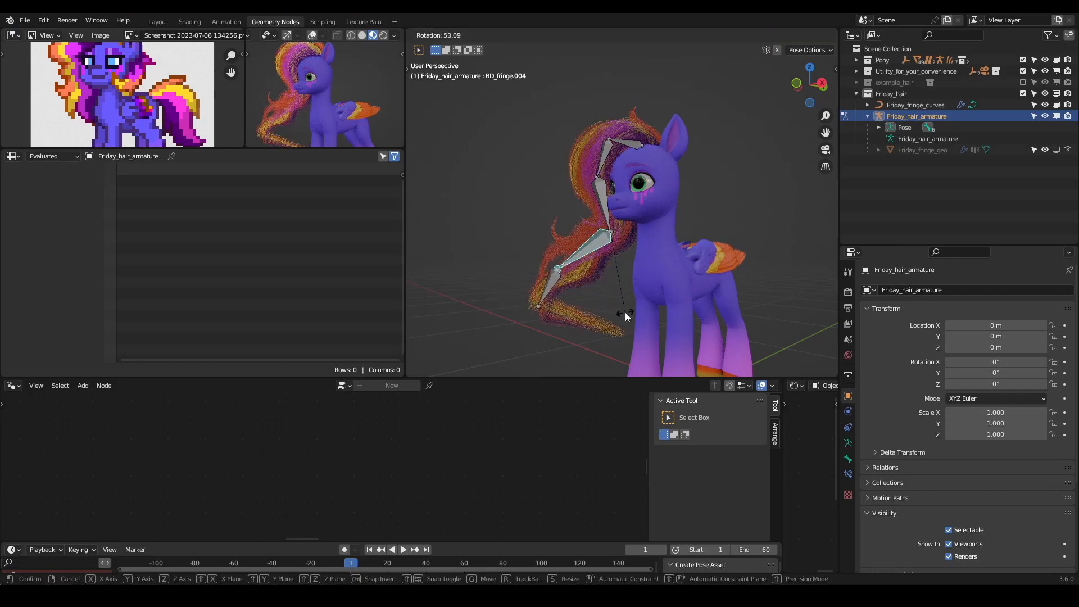
right_click(627, 316)
- Unbind the MeshDeform modifier on Friday_fringe_curves and set its precision back to 3
key("ctrl+Tab")
left_click(591, 245)
left_click(971, 396)
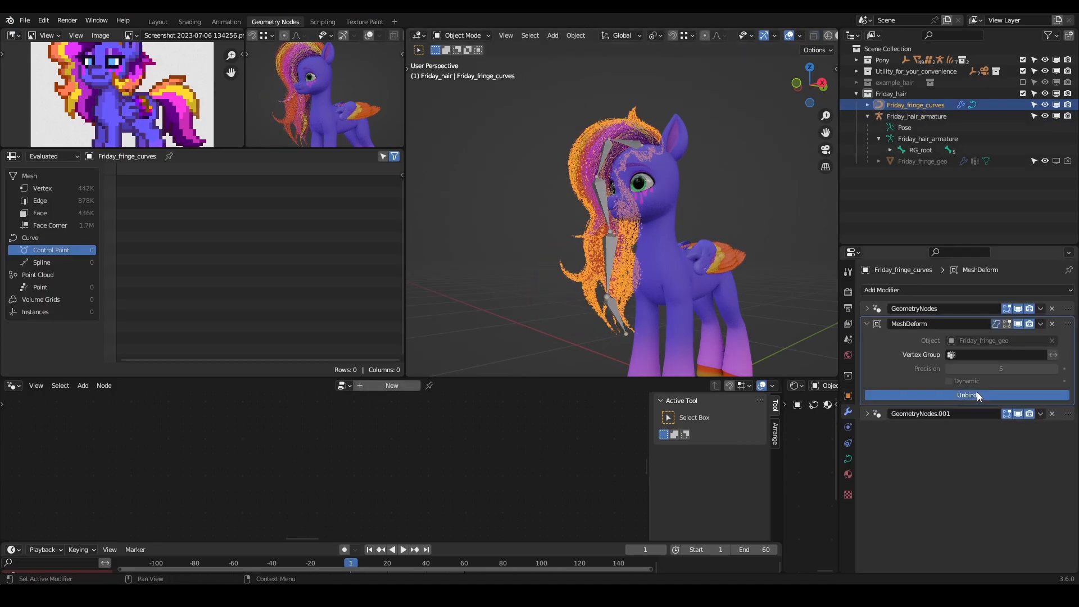
left_click_drag(954, 369, 949, 368)
- Show the Friday_fringe_geo cage in the viewport and turn off the viewport display of GeometryNodes.001
middle_click_drag(645, 223, 739, 186)
left_click(1054, 161)
left_click(708, 219)
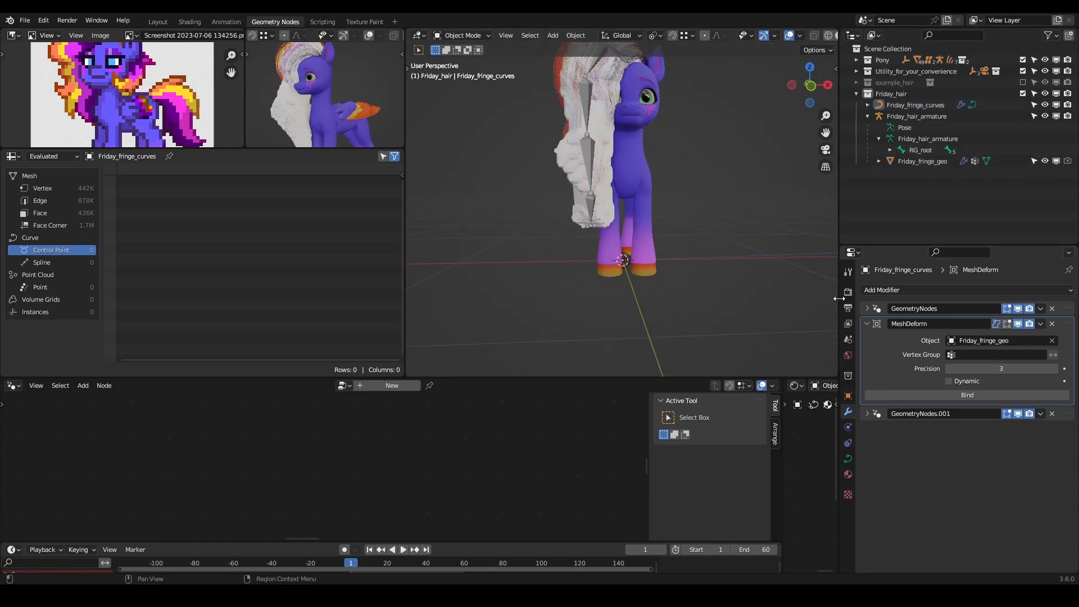
left_click(1017, 414)
middle_click_drag(787, 281, 656, 305)
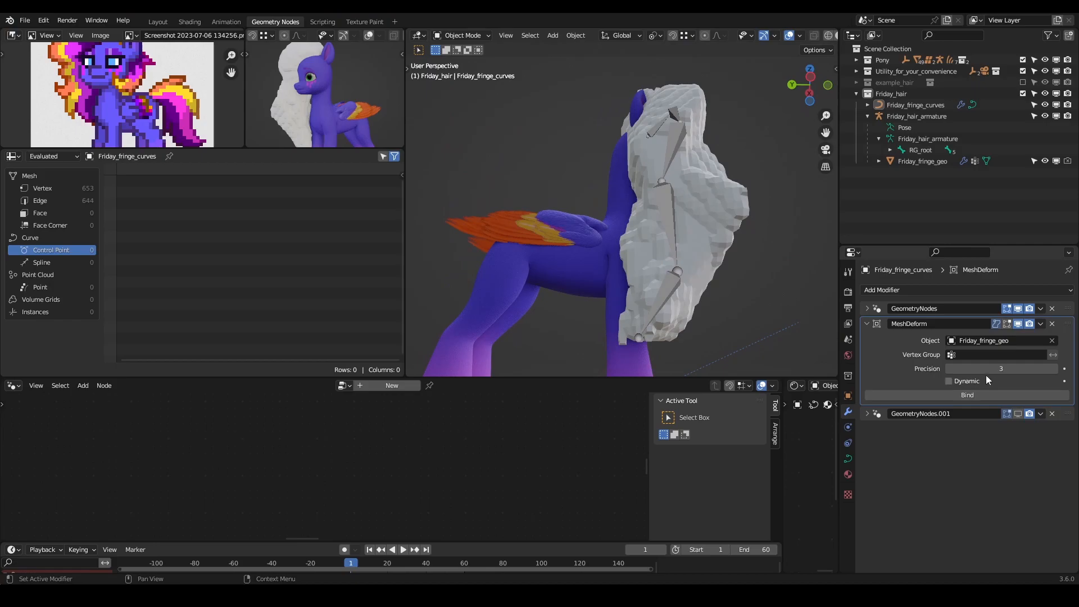
- Change the viewport shading and use X-Ray to examine how the guide curves fit inside the cage's lower tip
key("alt+z")
key("alt+z")
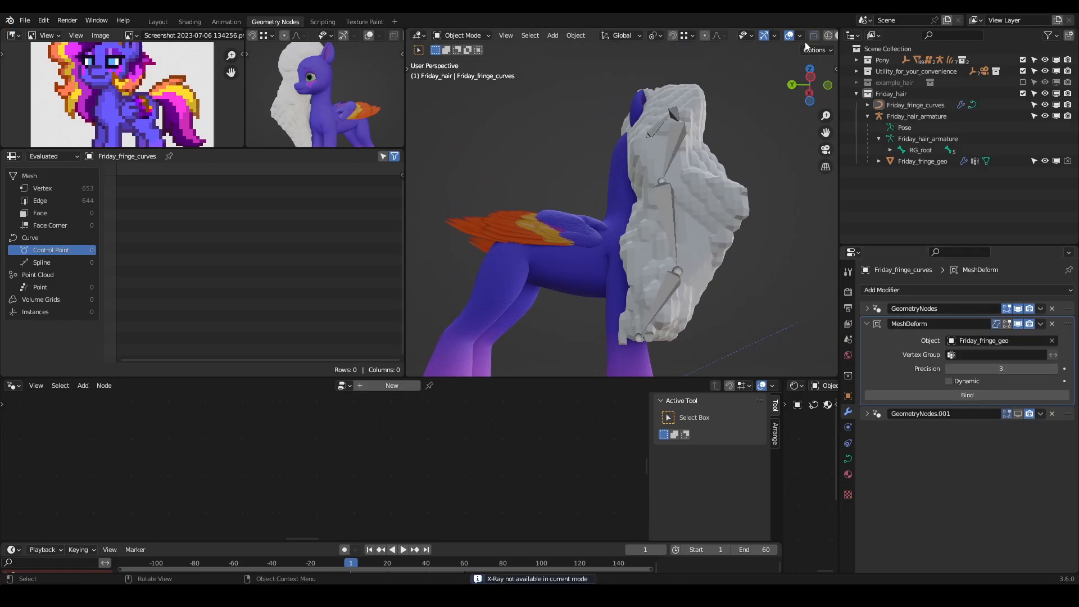
left_click(836, 36)
key("alt+z")
mouse_move(705, 289)
middle_mouse_down("shift")
mouse_move(650, 220)
mouse_move(657, 274)
mouse_move(625, 296)
mouse_move(629, 244)
middle_mouse_up("shift")
scroll(651, 231, "up", 5)
scroll(588, 327, "up", 3)
key("alt+z")
middle_click_drag(645, 200, 526, 282)
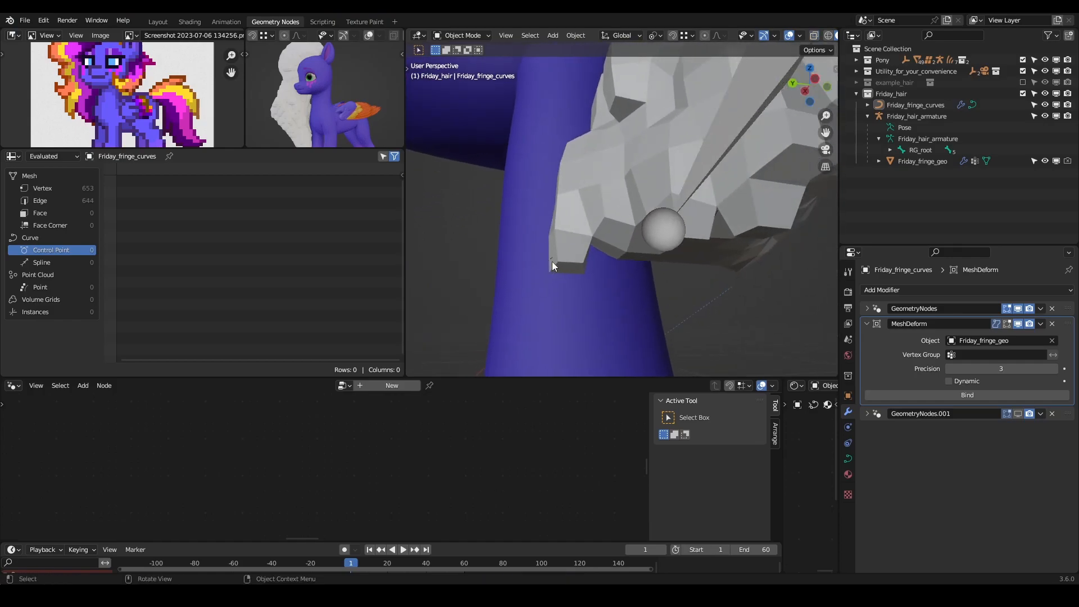
scroll(568, 240, "down", 5)
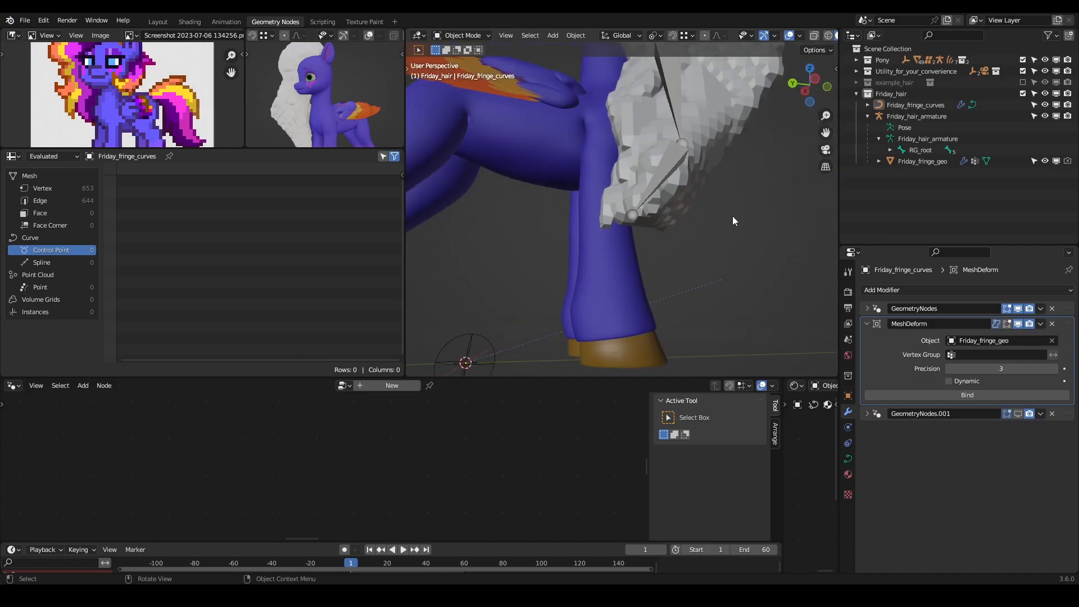
- Add a Displace modifier to Friday_fringe_geo and set its strength to 0.1
left_click(732, 108)
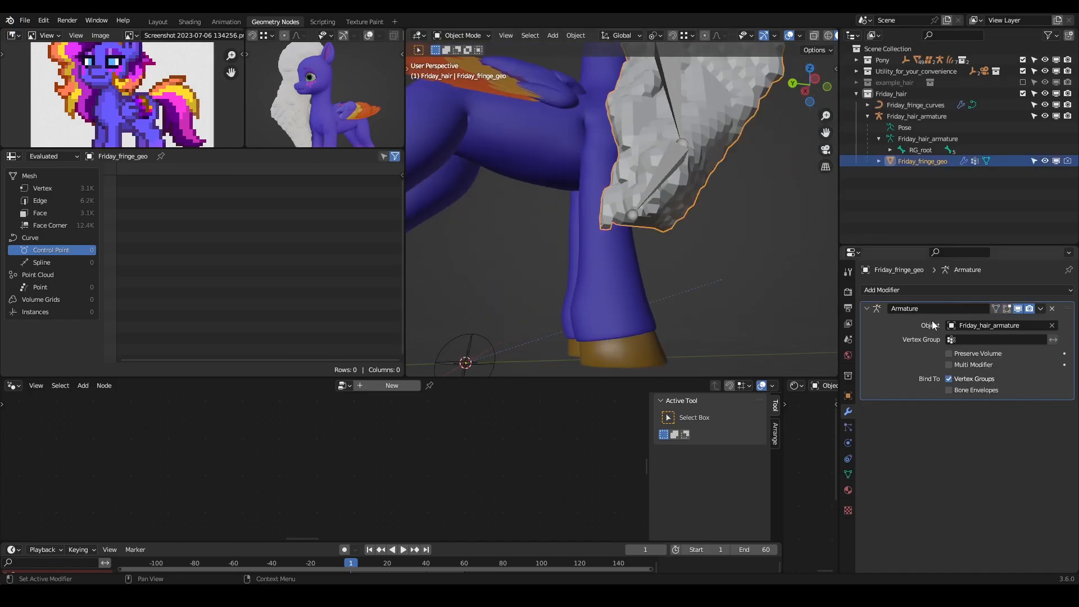
left_click(949, 289)
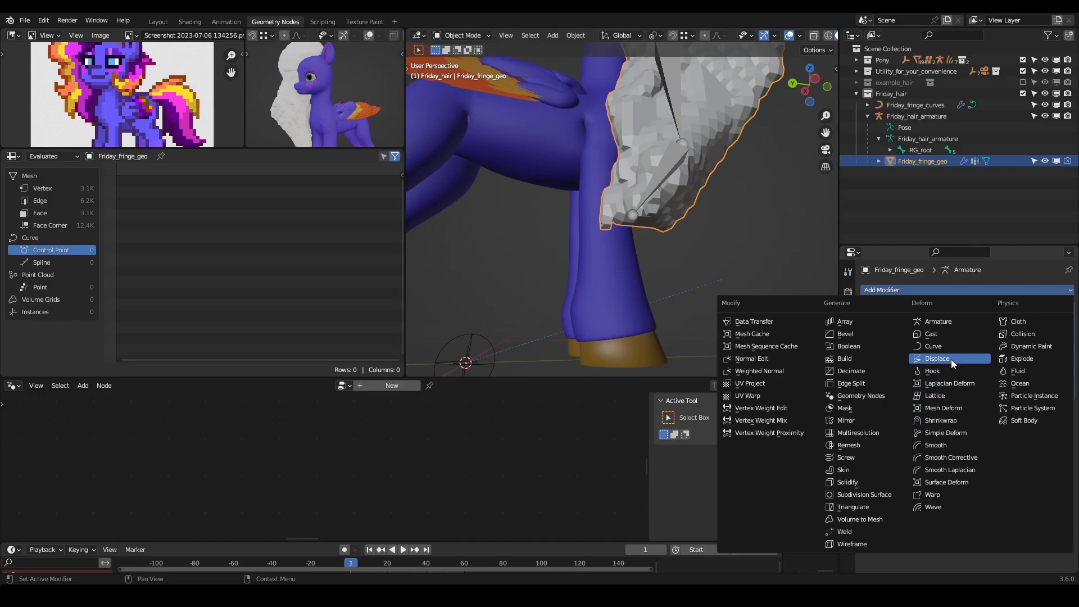
middle_click_drag(632, 194, 646, 189)
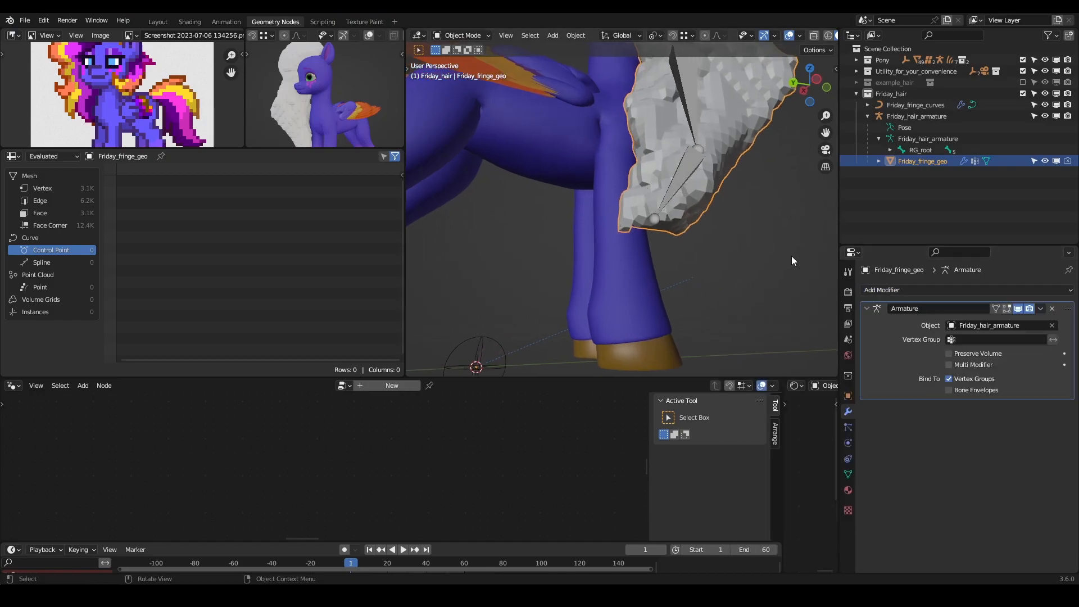
left_click(970, 288)
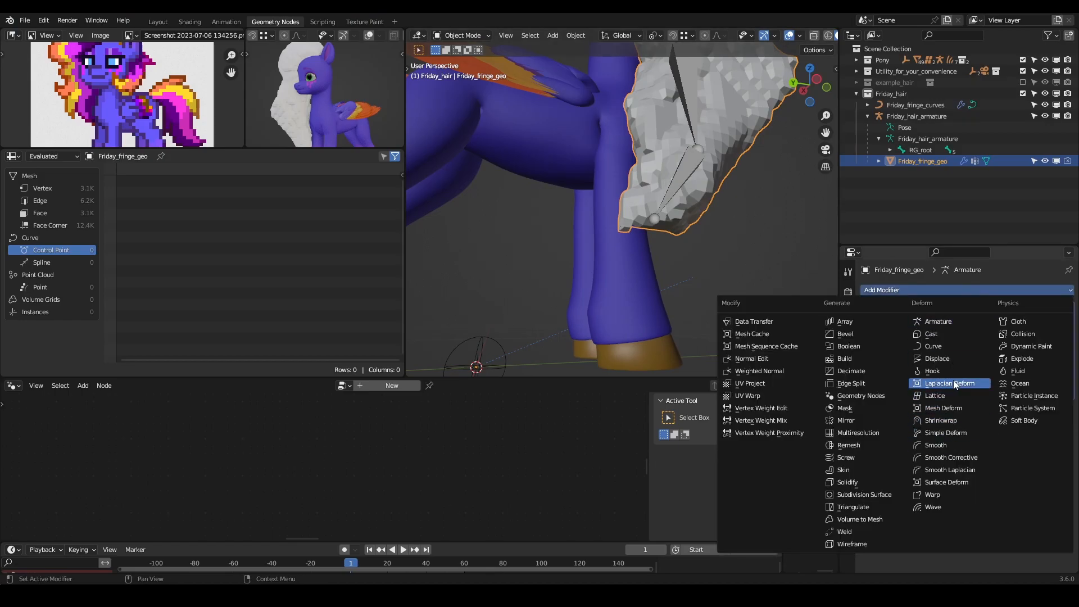
left_click(948, 360)
scroll(714, 259, "down", 8)
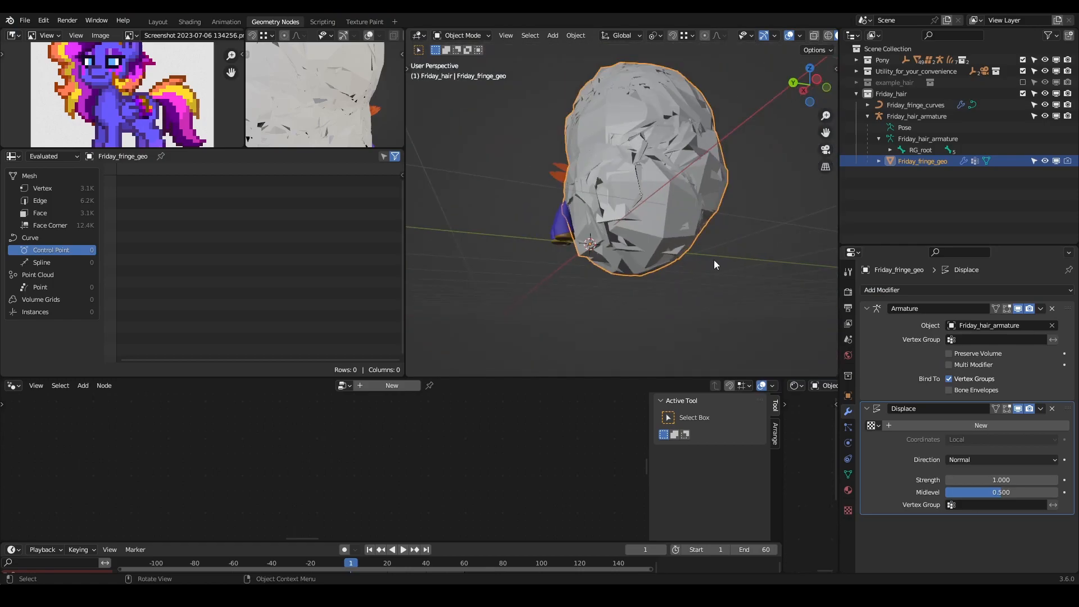
left_click(979, 482)
type("0.1")
key("Return")
- Compare the cage with and without displacement by switching the Displace modifier's viewport display off and on
scroll(655, 211, "up", 6)
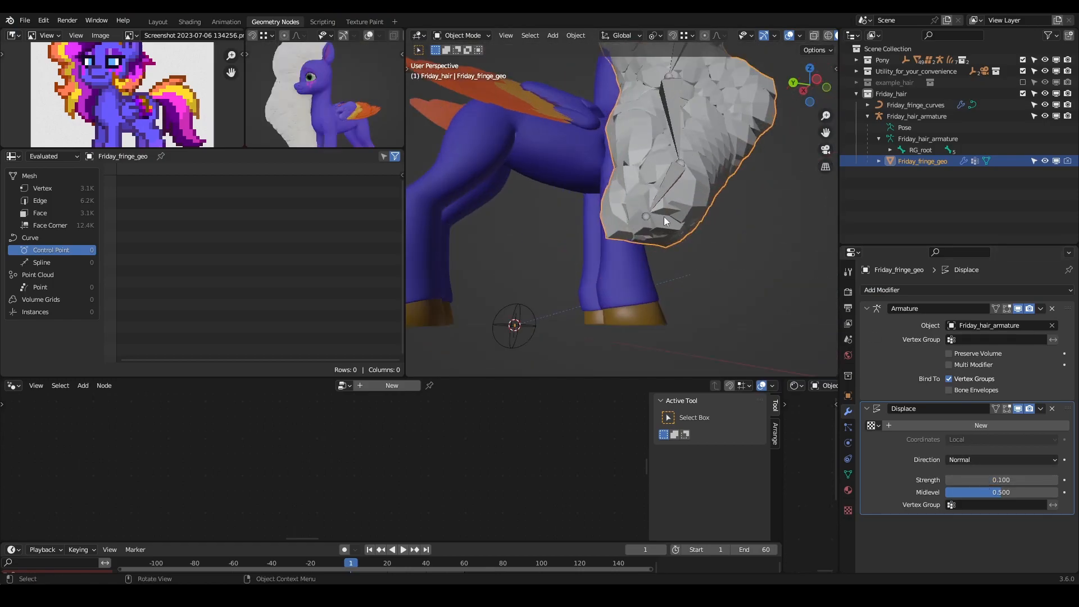
left_click(1017, 408)
left_click(1018, 408)
left_click(1018, 409)
left_click(1018, 409)
mouse_move(709, 218)
middle_mouse_down()
mouse_move(750, 241)
mouse_move(697, 225)
mouse_move(711, 222)
middle_mouse_up()
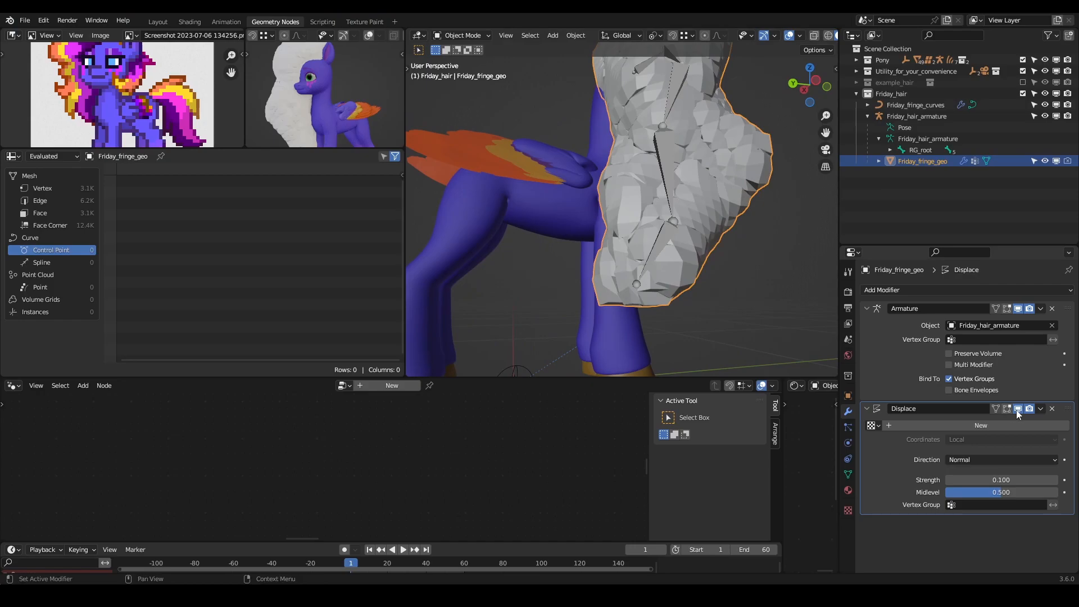
left_click(1017, 409)
- Move the face at the lower tip of the Friday_fringe_geo mesh slightly in face select mode
scroll(632, 278, "up", 2)
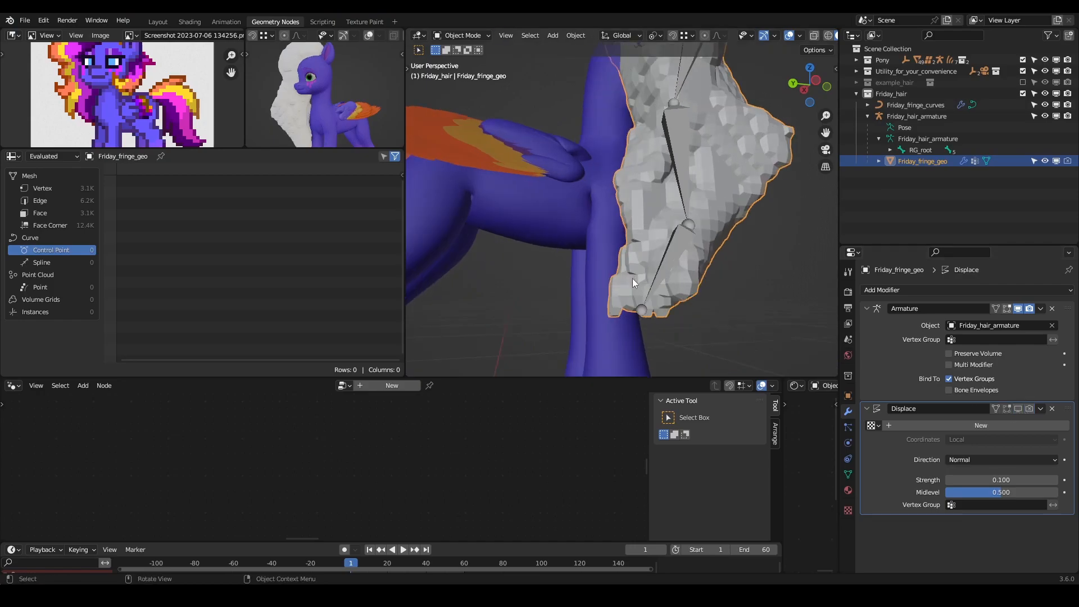
key("Tab")
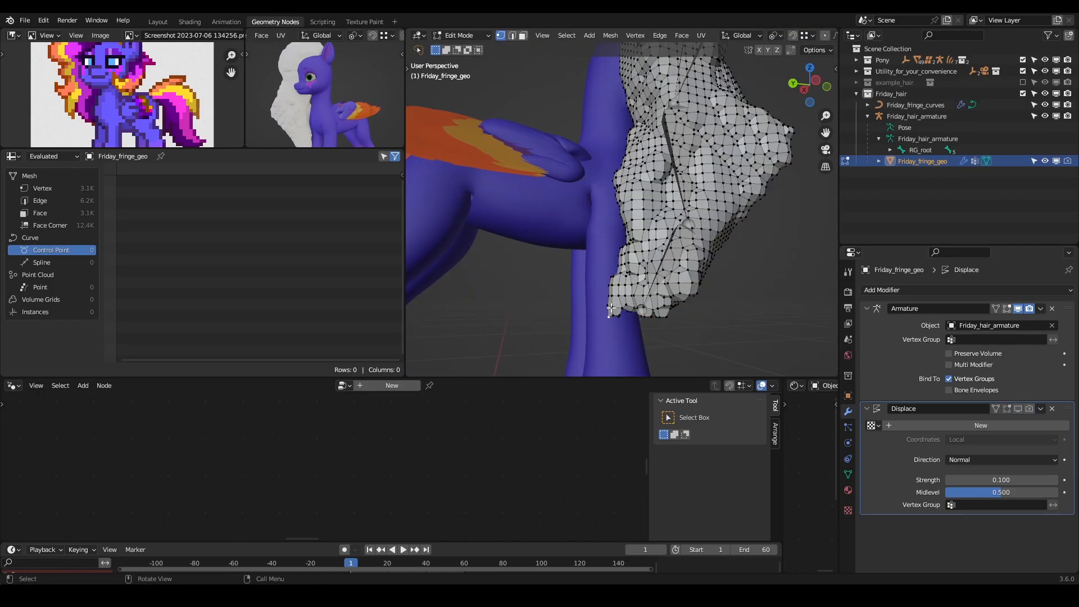
key("3")
left_click(611, 313)
middle_click_drag(611, 314, 678, 298)
key("g")
left_click(622, 317)
key("Tab")
- Turn the Displace modifier's viewport display back on, set its strength to 0.05 and compare the cage with and without it
scroll(645, 299, "down", 6)
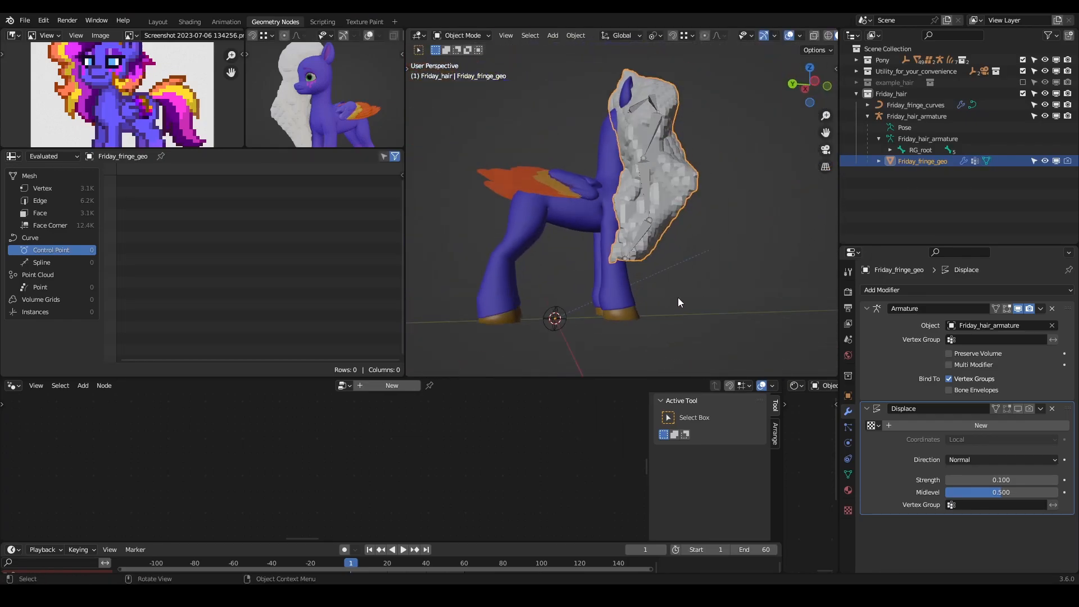
scroll(678, 298, "up", 3)
left_click(1019, 408)
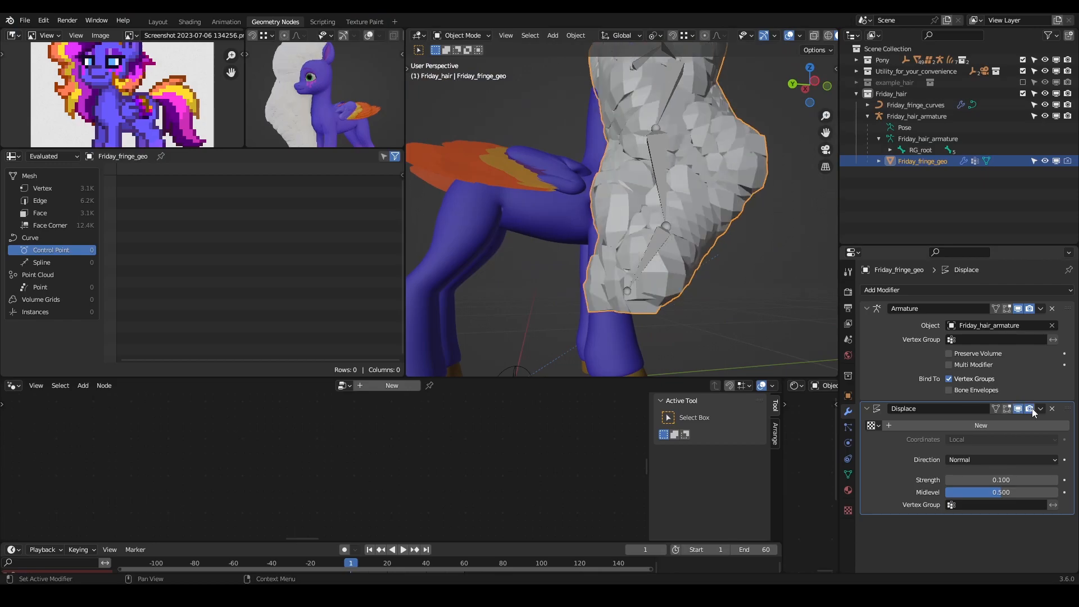
middle_click_drag(713, 238, 841, 306)
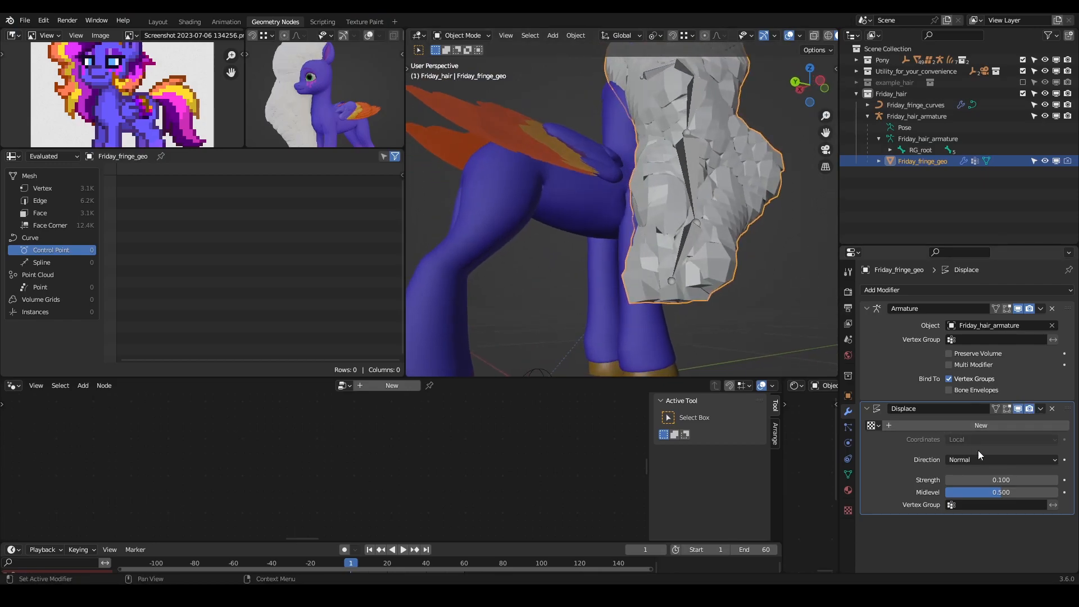
left_click(997, 481)
type("0.05")
key("Return")
left_click(1018, 408)
left_click(1018, 409)
middle_click_drag(787, 221, 500, 228)
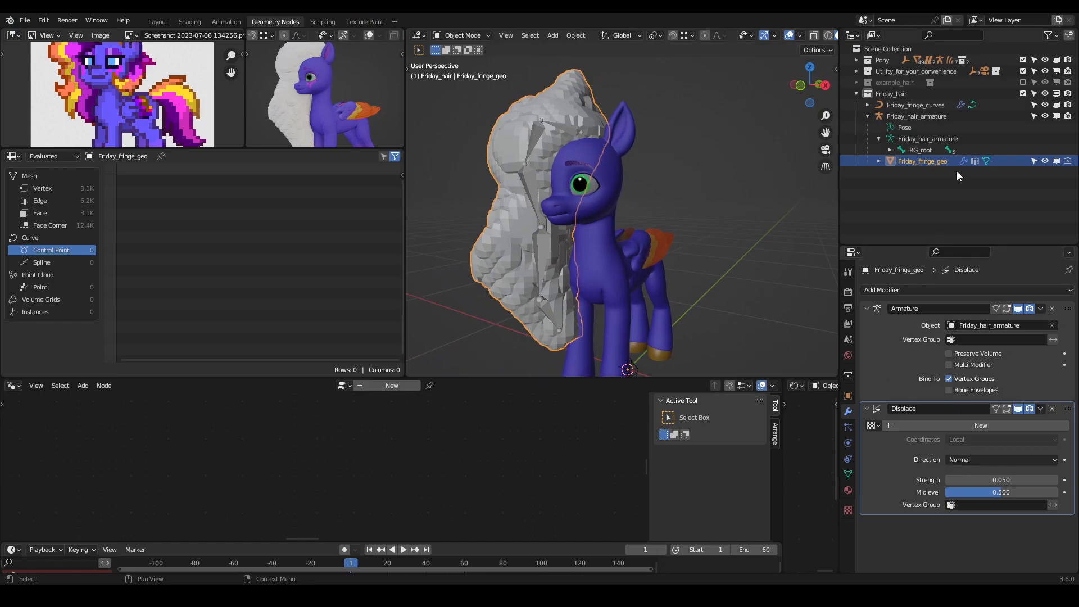
- Hide Friday_fringe_geo in the viewport and bind the MeshDeform modifier of Friday_fringe_curves to the cage again
left_click(1057, 161)
left_click(506, 129)
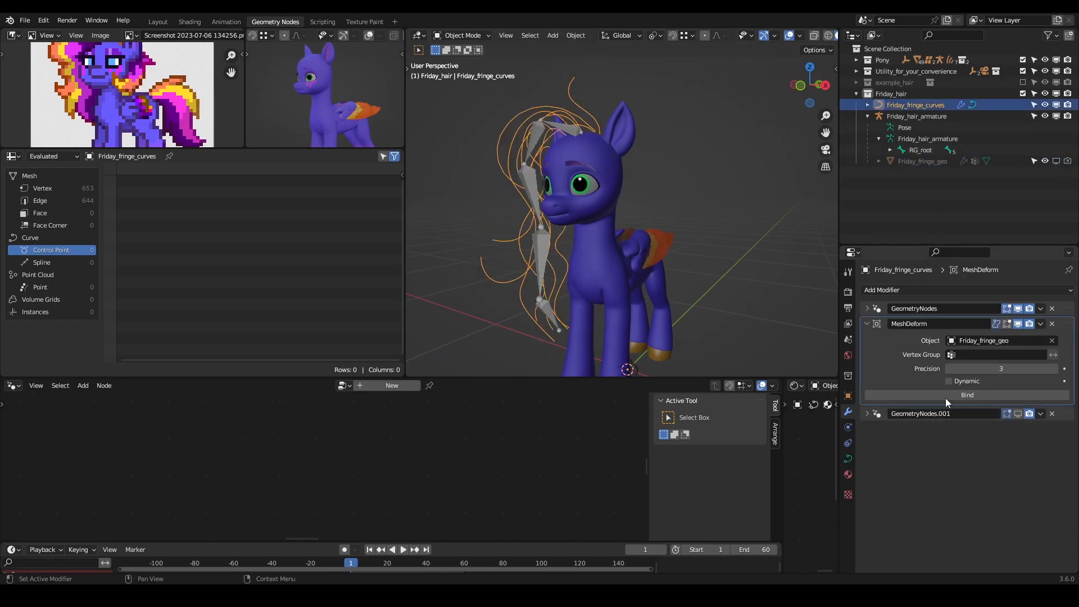
left_click(991, 395)
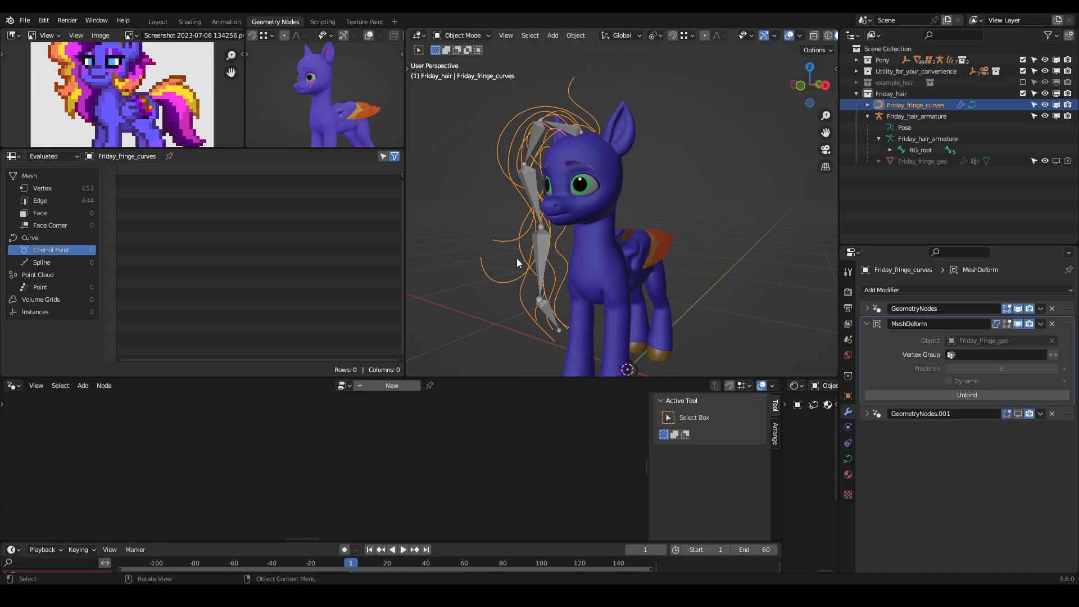
- Trial-rotate the BD_fringe.004 bone in Pose Mode to check the re-bound fringe curves, cancel the rotation and return to Object Mode
left_click(538, 247)
key("ctrl+Tab")
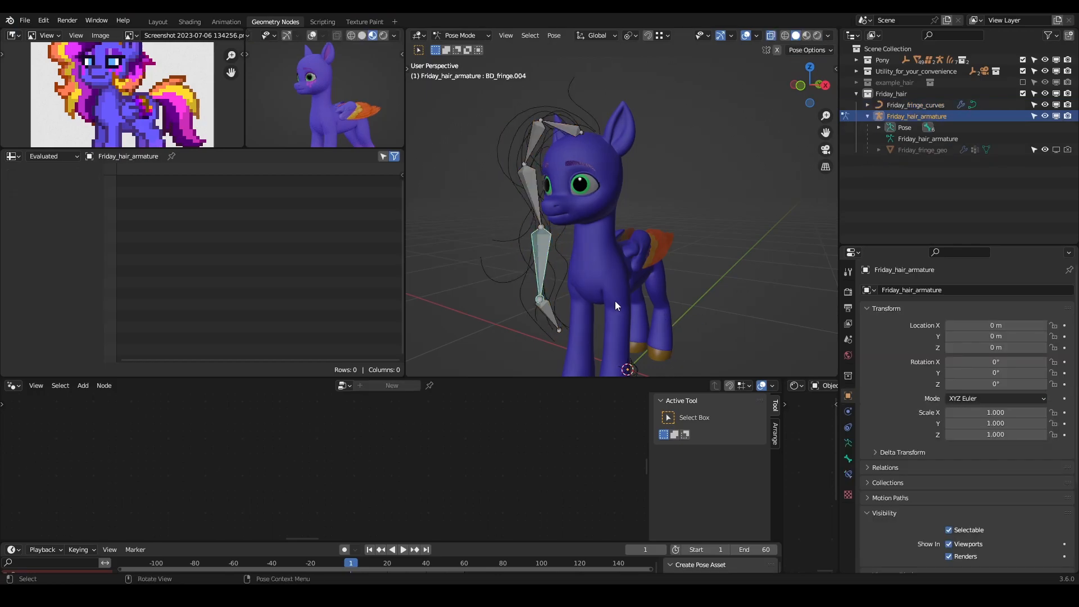
key("r")
right_click(555, 333)
key("ctrl+Tab")
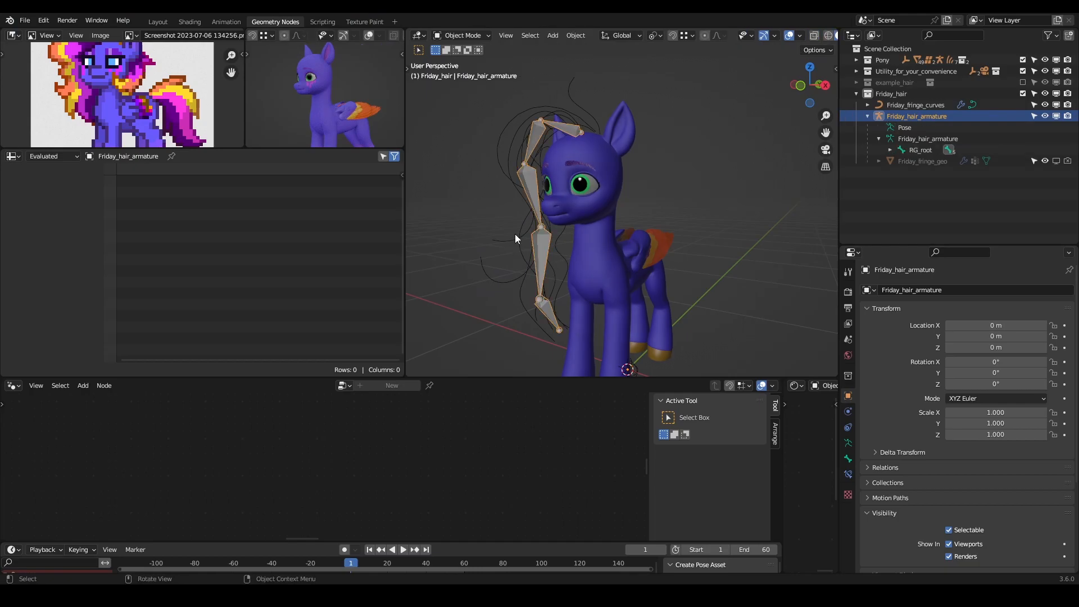
- Turn on the viewport display of Friday_fringe_curves' GeometryNodes.001 modifier and switch the viewport to Material Preview shading
left_click(515, 234)
left_click(1017, 414)
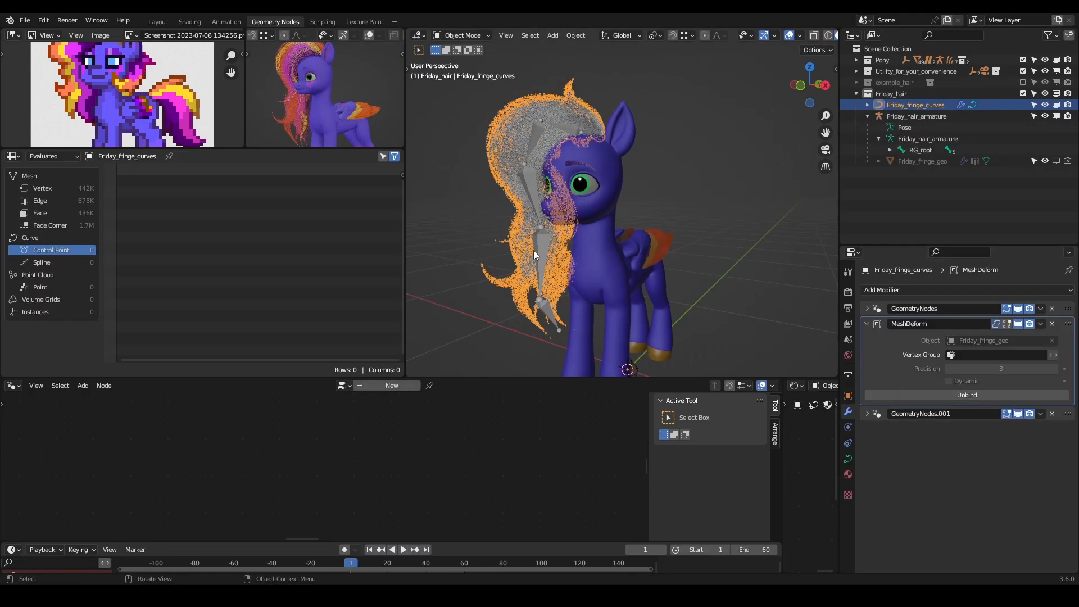
scroll(808, 35, "down", 3)
left_click(808, 36)
middle_click_drag(556, 235, 634, 219, "shift")
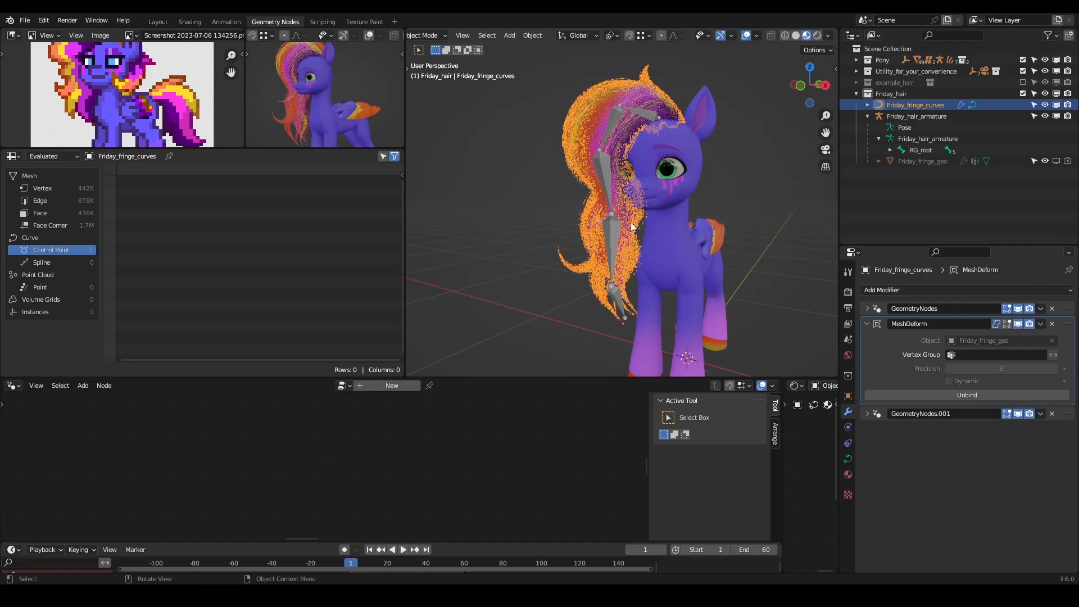
- Test the hair deformation by trial-rotating BD_fringe.004 and BD_fringe.001 in Pose Mode, cancelling each rotation
left_click(608, 230)
key("ctrl+Tab")
key("r")
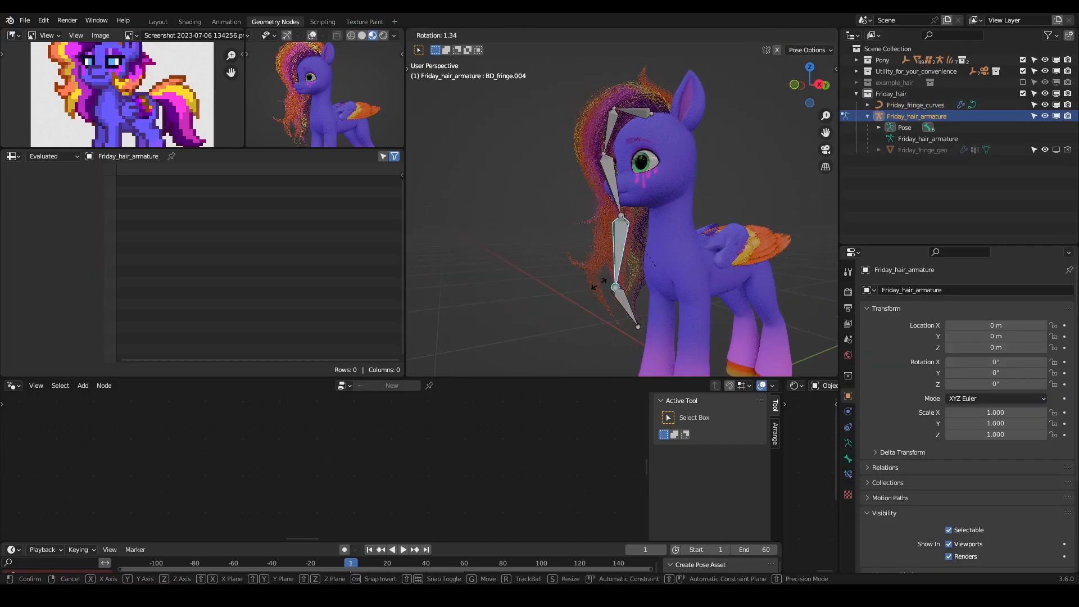
left_click(558, 288)
middle_click_drag(558, 288, 655, 207)
left_click(640, 120)
key("r")
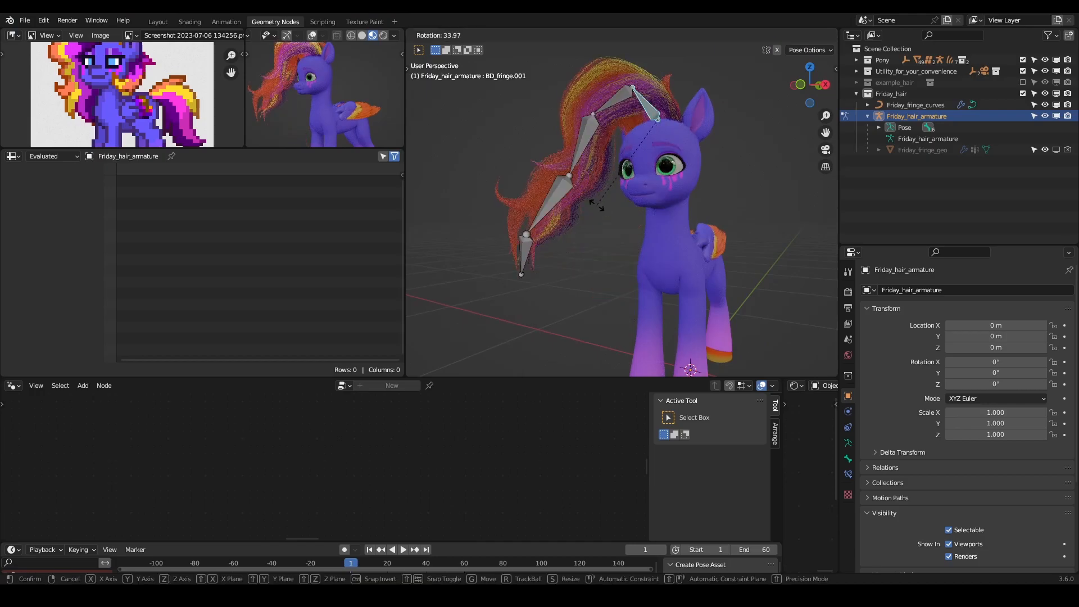
right_click(538, 106)
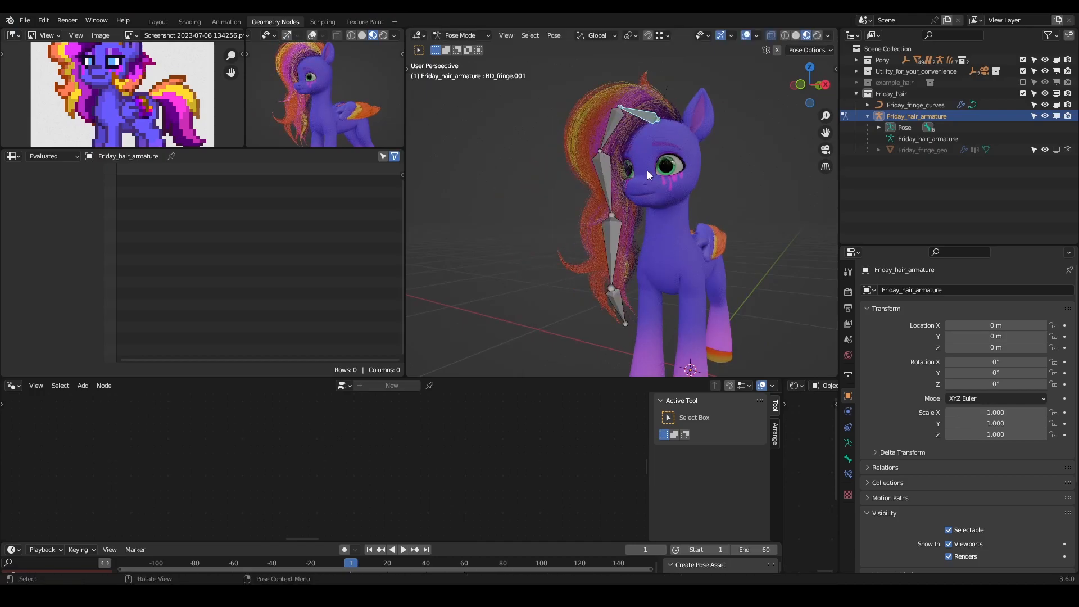
- Check the fringe by trial-rotating BD_fringe.002 and the bone below it, cancel each rotation and return to Object Mode
middle_click_drag(625, 174, 608, 180)
left_click(604, 181)
key("r")
right_click(581, 220)
left_click(614, 135)
key("r")
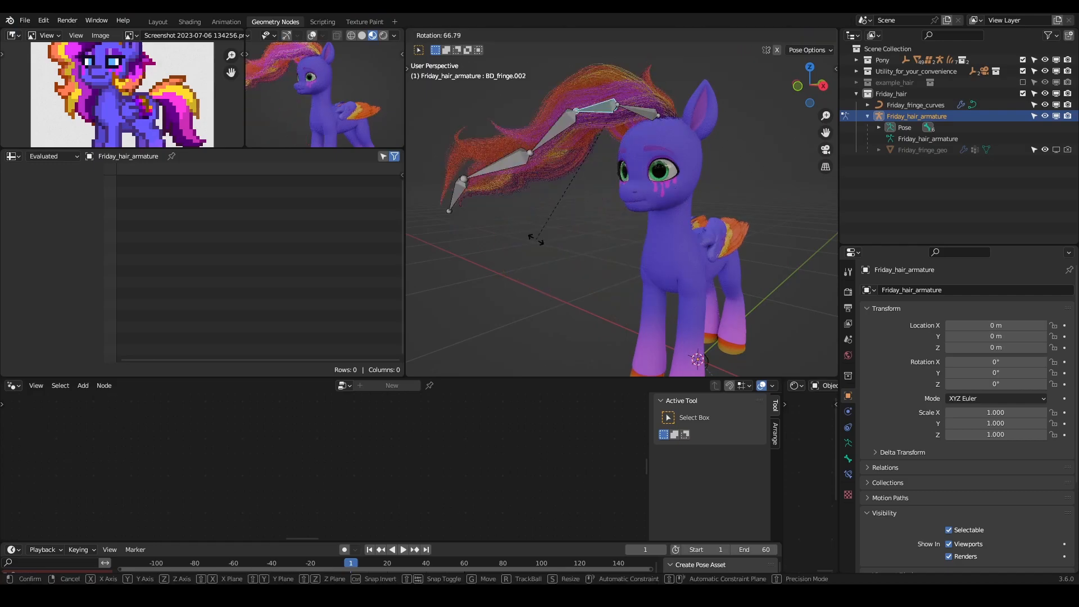
right_click(442, 228)
mouse_move(588, 171)
middle_mouse_down()
mouse_move(527, 210)
mouse_move(610, 173)
middle_mouse_up()
key("r")
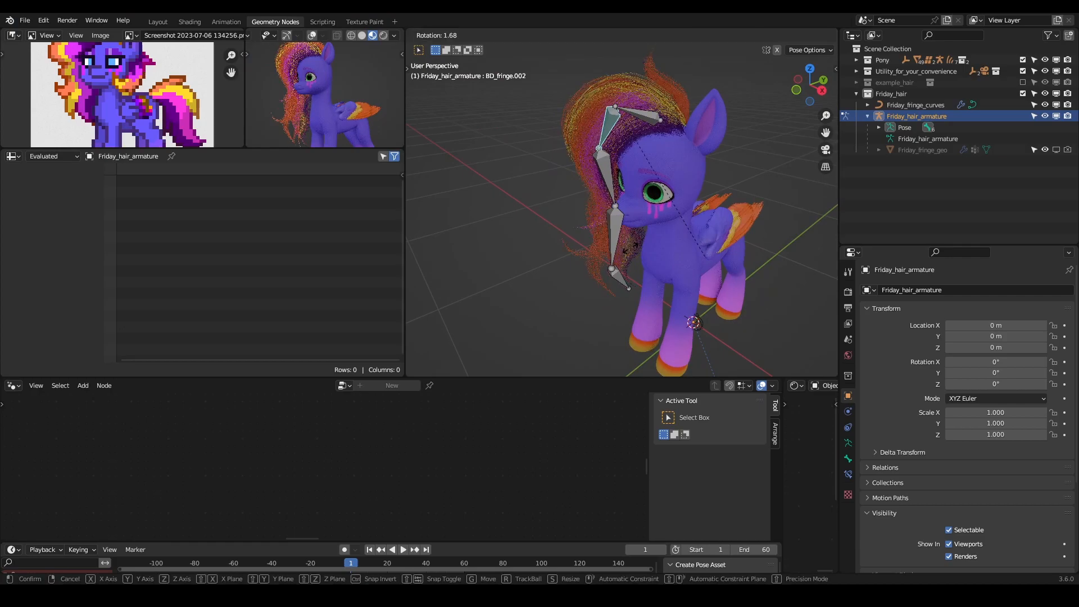
right_click(572, 248)
middle_click_drag(595, 147, 638, 131)
key("ctrl+Tab")
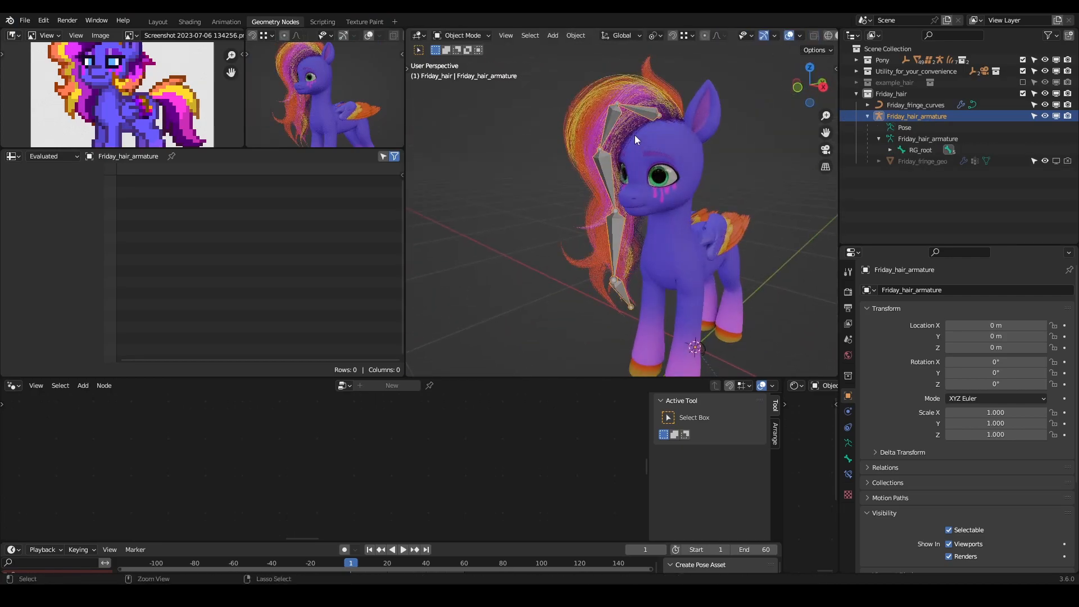
- Hide Friday_hair_armature in the viewport, show Friday_fringe_geo and inspect the cage's mesh in Edit Mode
middle_click_drag(715, 144, 696, 195)
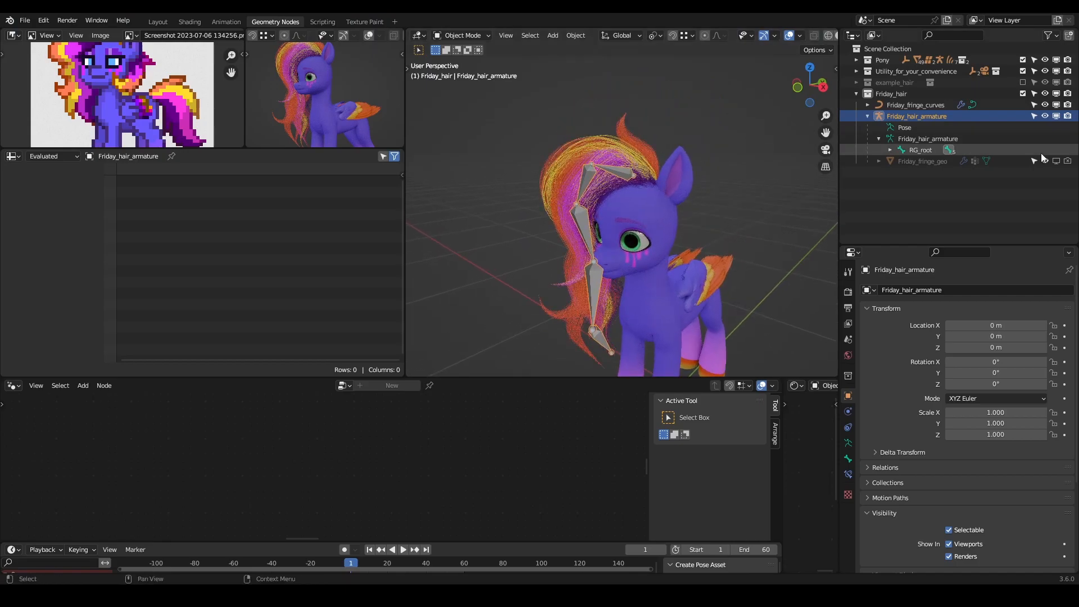
left_click(1056, 116)
left_click(1054, 162)
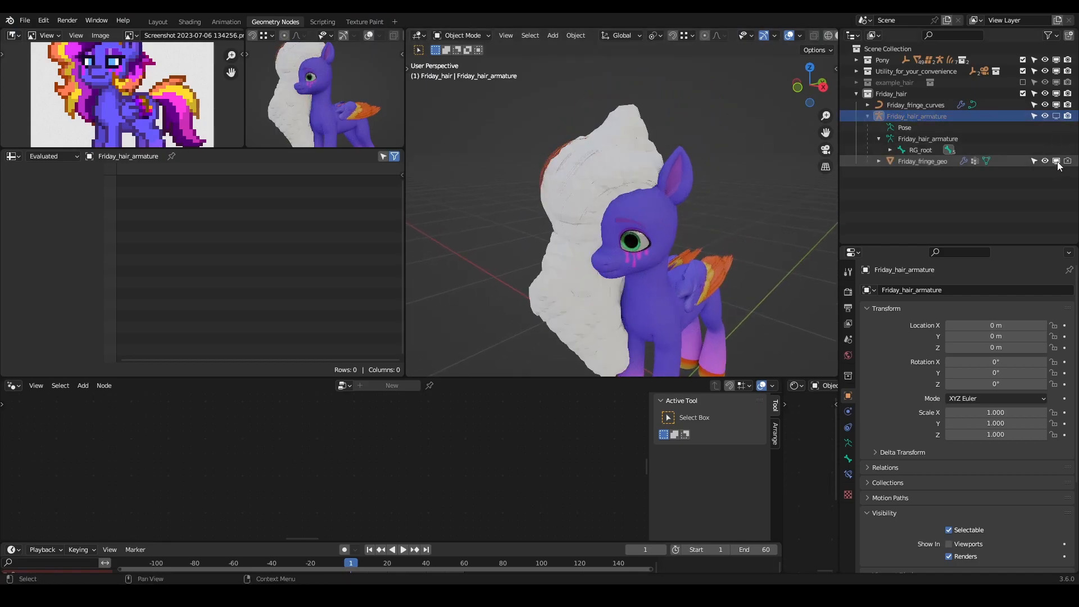
left_click(617, 145)
key("Tab")
middle_click_drag(635, 149, 693, 195)
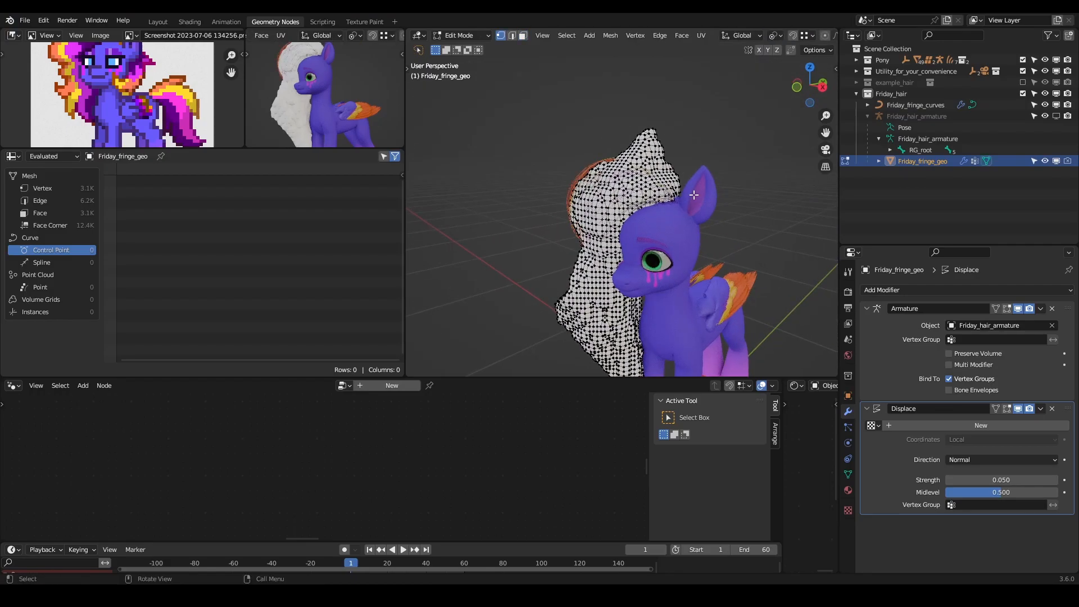
key("Tab")
- Show Friday_hair_armature in the viewport again and put it into Pose Mode
left_click(924, 137)
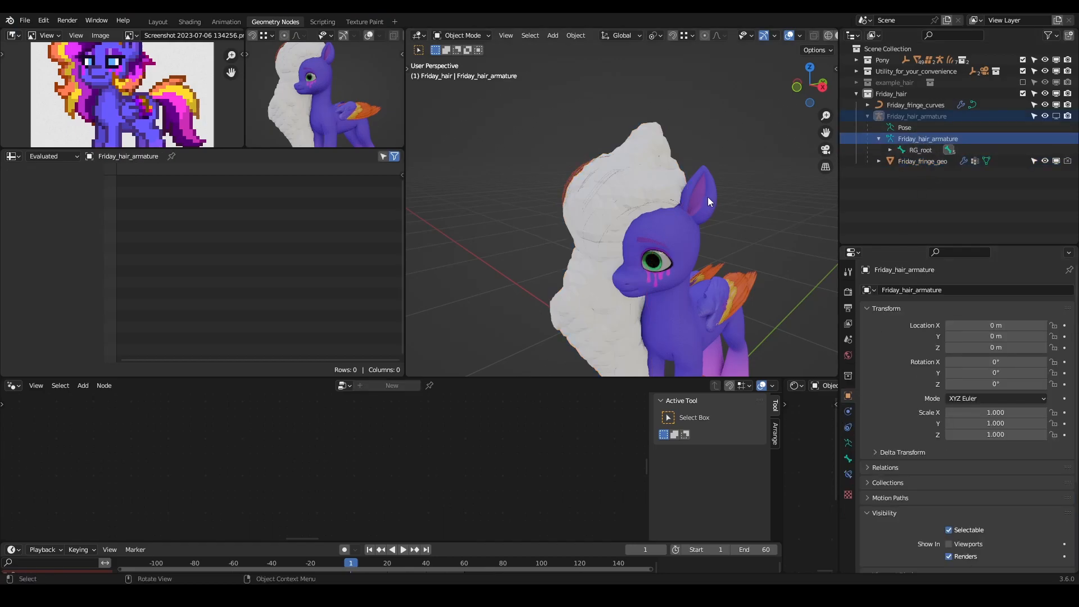
key("ctrl+Tab")
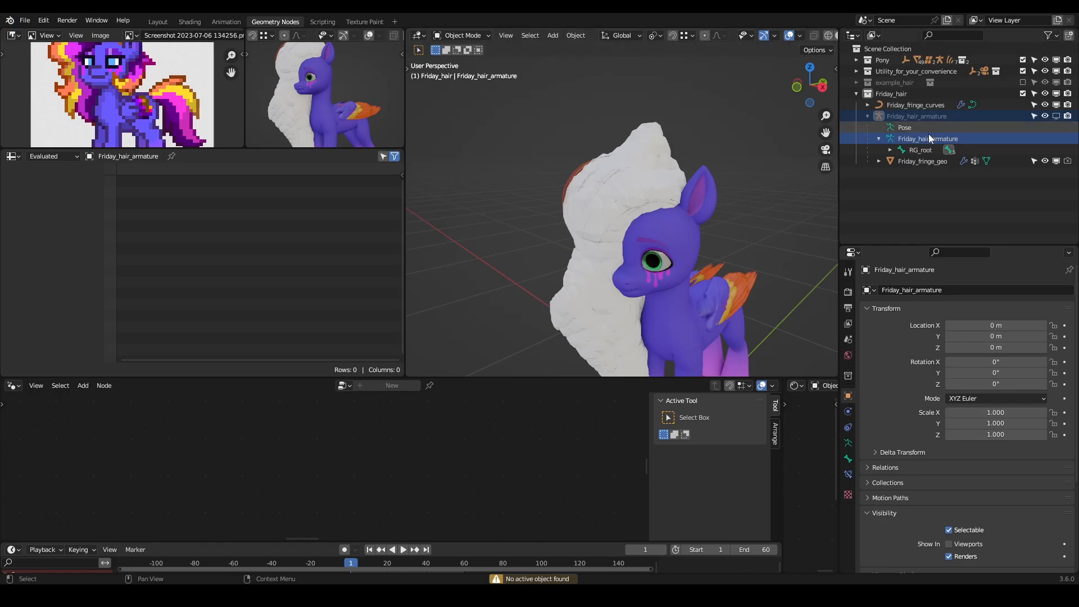
left_click(1003, 117)
left_click(1056, 115)
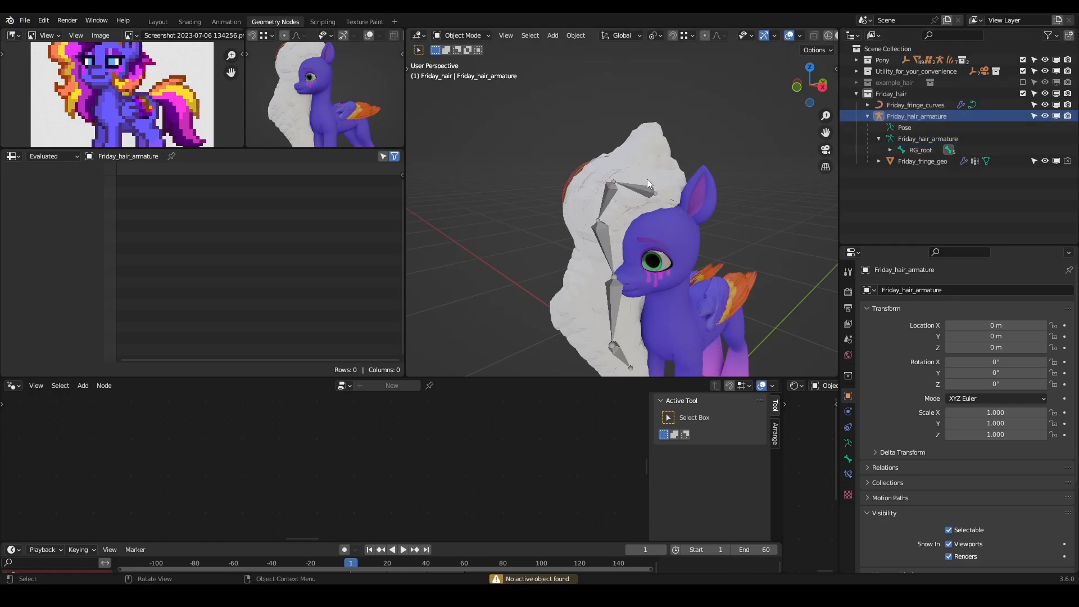
key("ctrl+Tab")
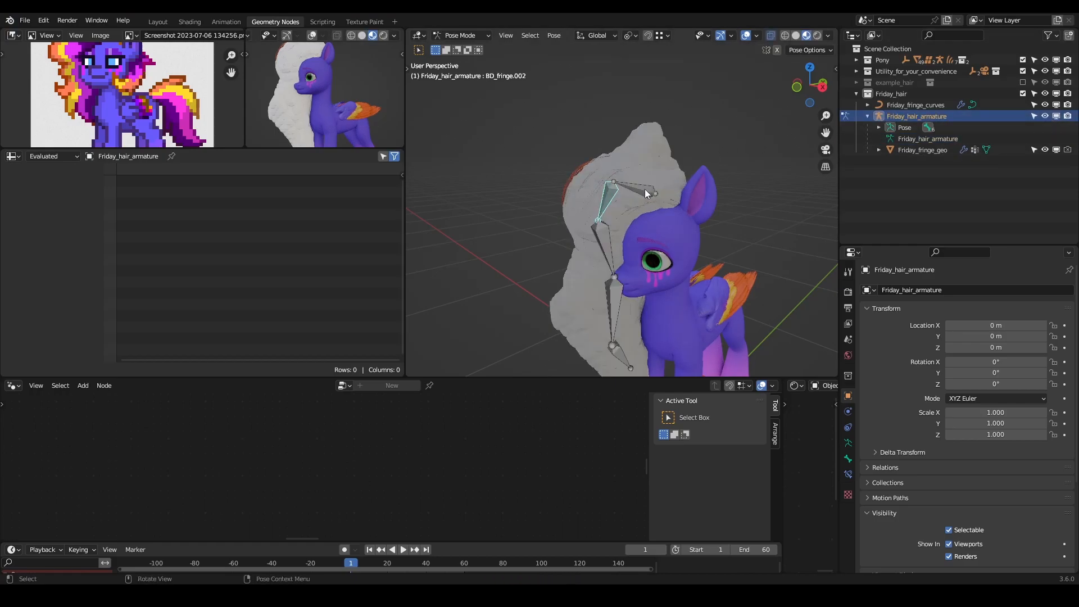
- Reveal the armature's hidden bones, select RG_root and check its Deform setting, then return to Object Mode
left_click(644, 190)
key("alt+h")
left_click(675, 168)
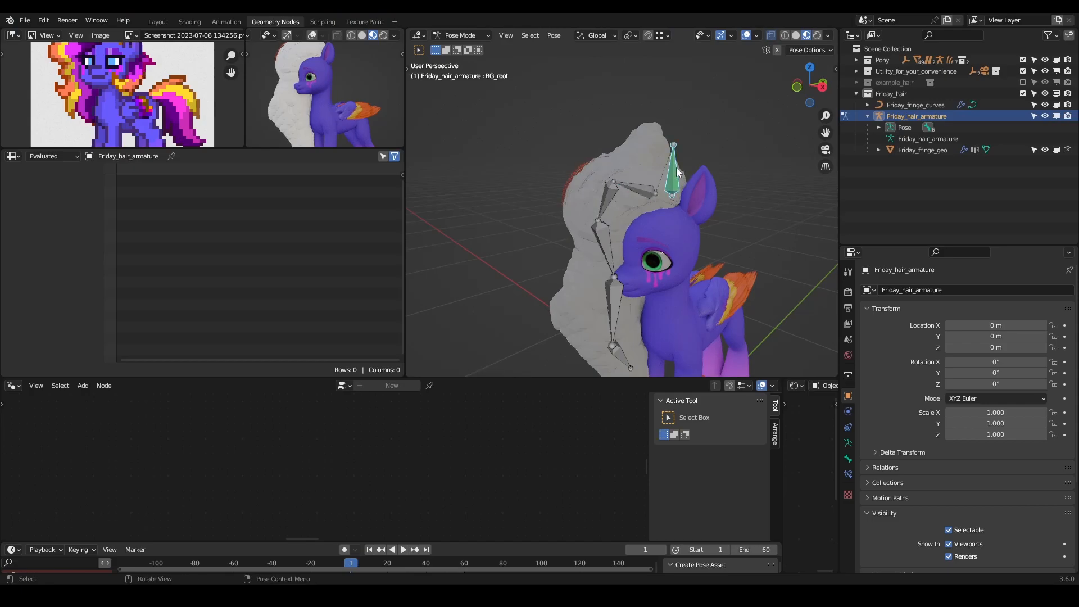
left_click(848, 458)
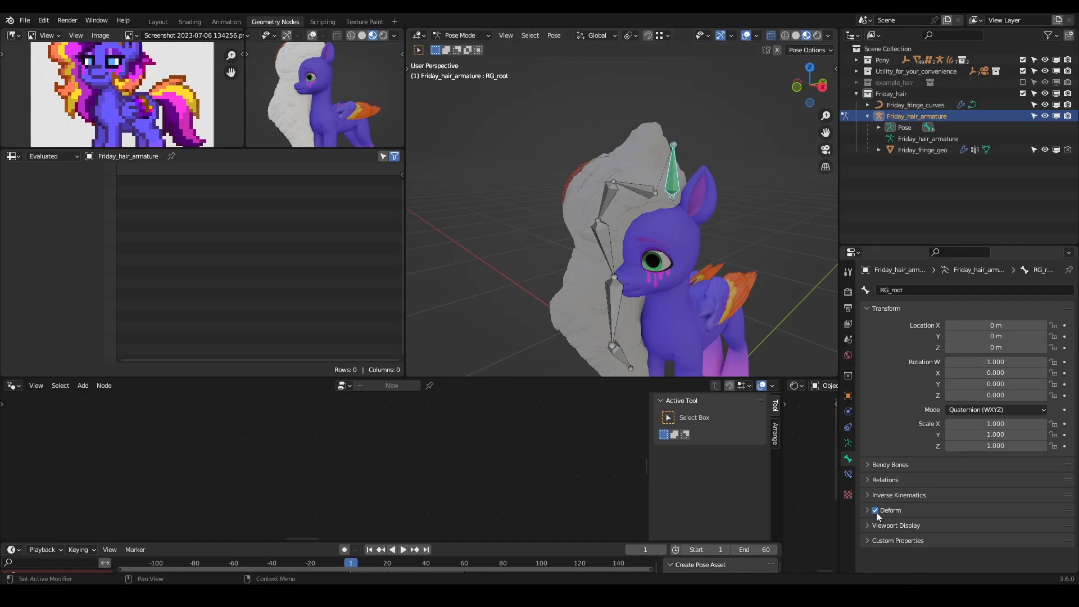
key("ctrl+Tab")
- In Edit Mode with Solid shading and X-Ray on, select the Friday_fringe_geo vertices lying against the pony's forehead
left_click(643, 160)
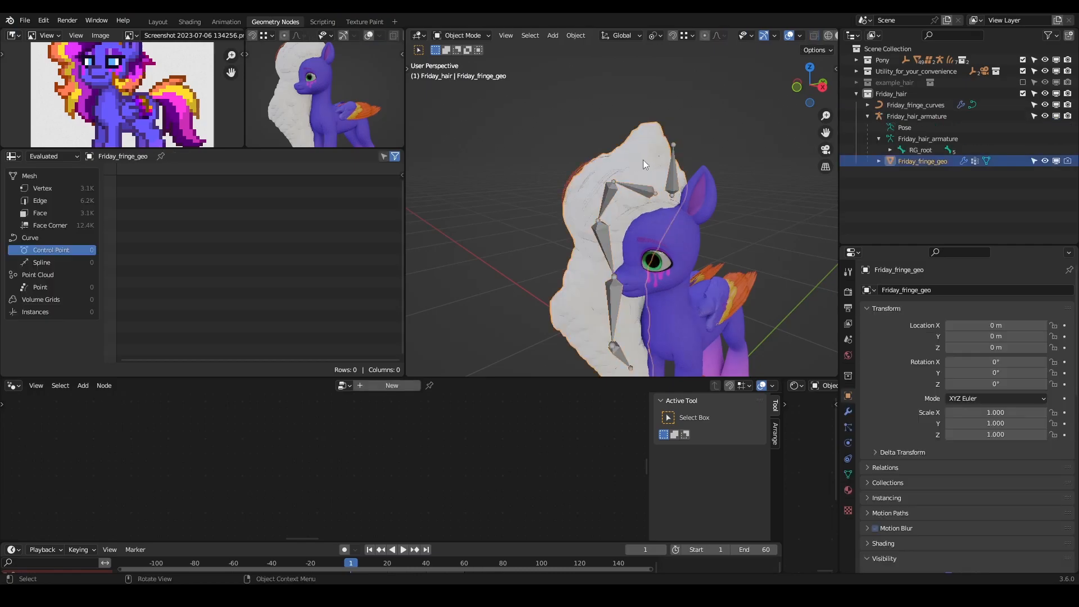
key("Tab")
scroll(803, 40, "down", 2)
scroll(804, 45, "down", 2)
left_click(824, 35)
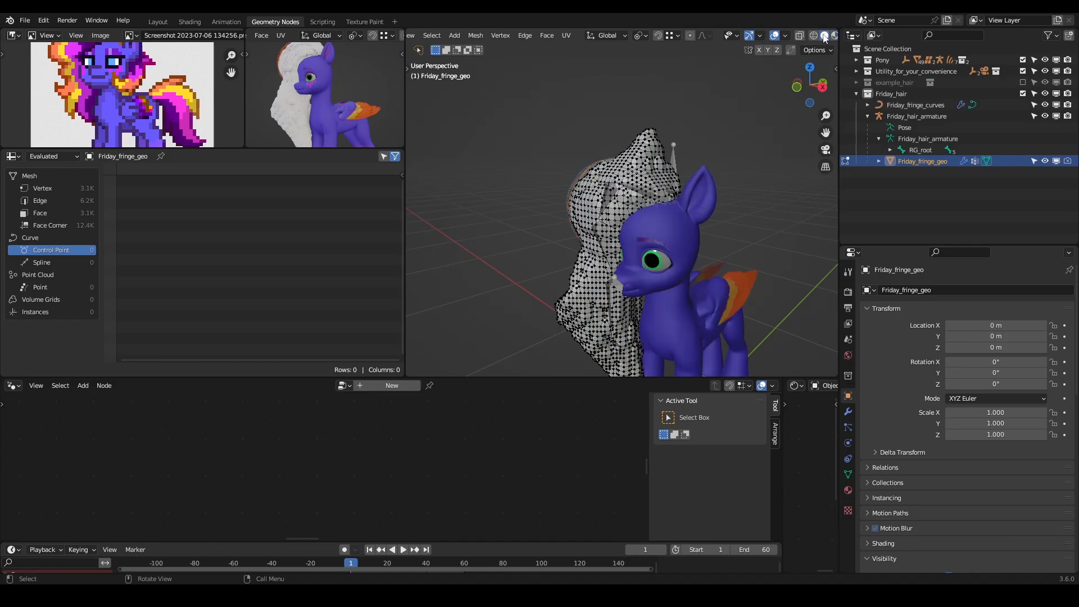
key("alt+z")
middle_click_drag(702, 163, 737, 153)
mouse_move(737, 152)
right_mouse_down("ctrl")
mouse_move(621, 217)
mouse_move(778, 270)
mouse_move(780, 247)
right_mouse_up("ctrl")
mouse_move(778, 224)
middle_mouse_down()
mouse_move(720, 220)
mouse_move(637, 276)
middle_mouse_up()
middle_click_drag(725, 264, 444, 236)
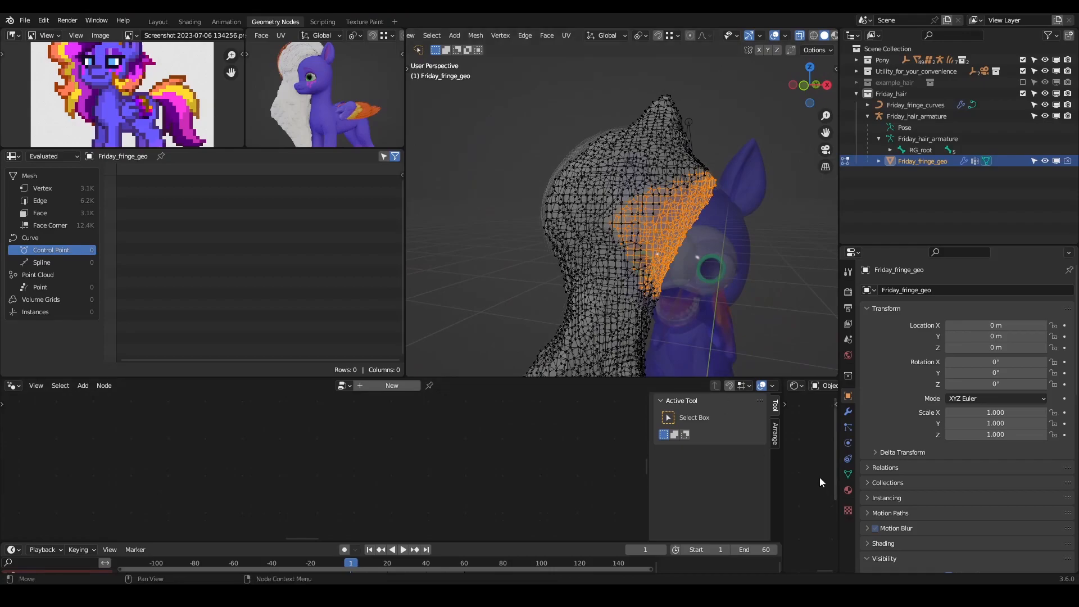
- Add a vertex group named RG_root to Friday_fringe_geo and assign the selected vertices to it at weight 1.000
left_click(848, 474)
scroll(942, 363, "down", 3)
scroll(947, 314, "up", 3)
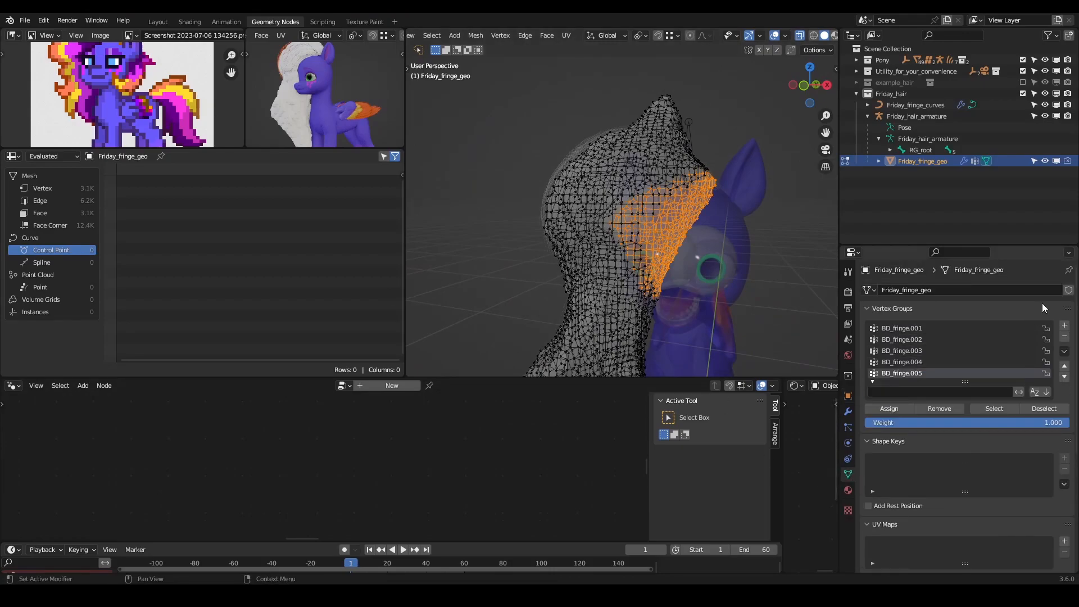
left_click(1065, 325)
type("RG_root")
left_click(891, 409)
key("Tab")
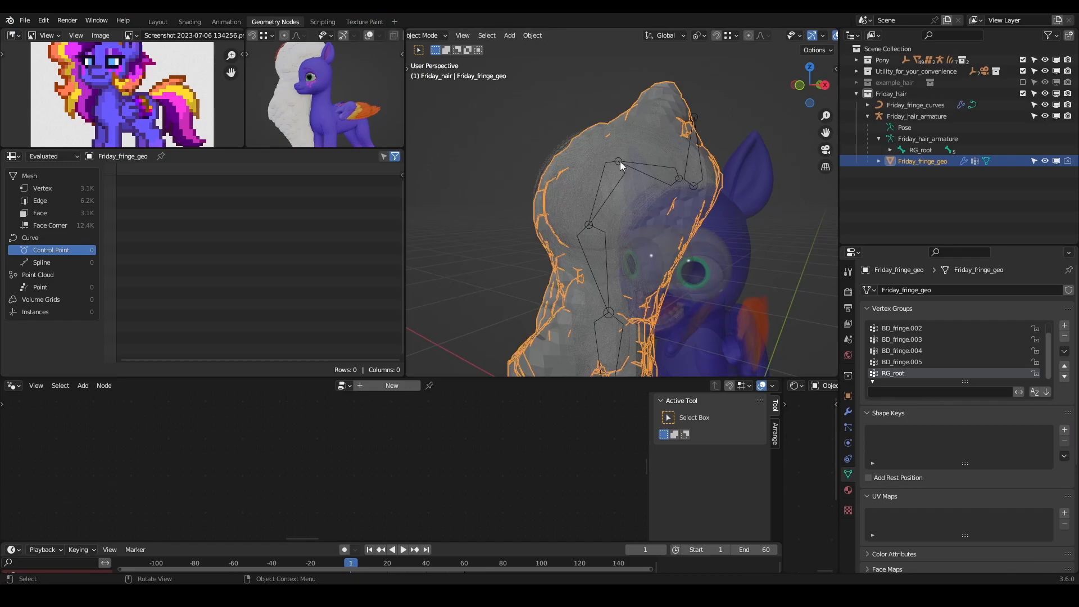
- Put Friday_fringe_geo into Weight Paint mode and normalize the weights of all its vertex groups
left_click(424, 36)
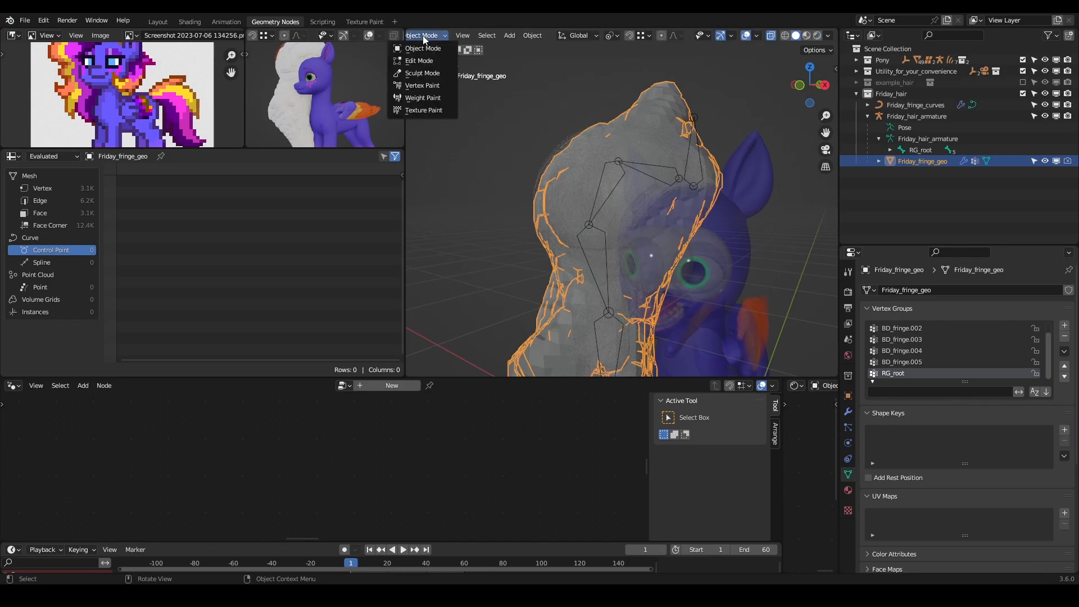
left_click(439, 98)
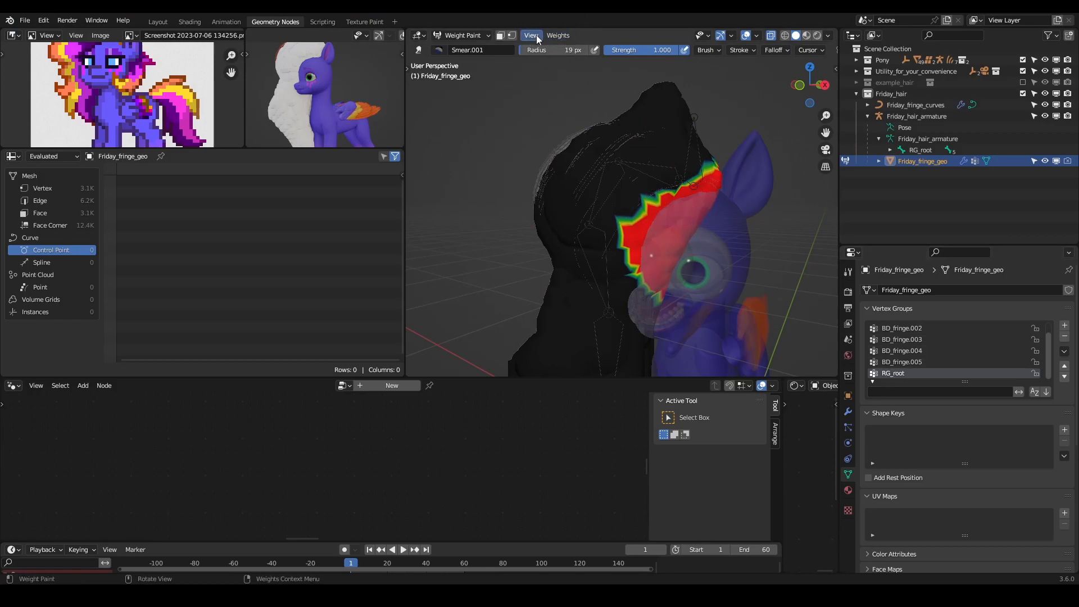
left_click(558, 35)
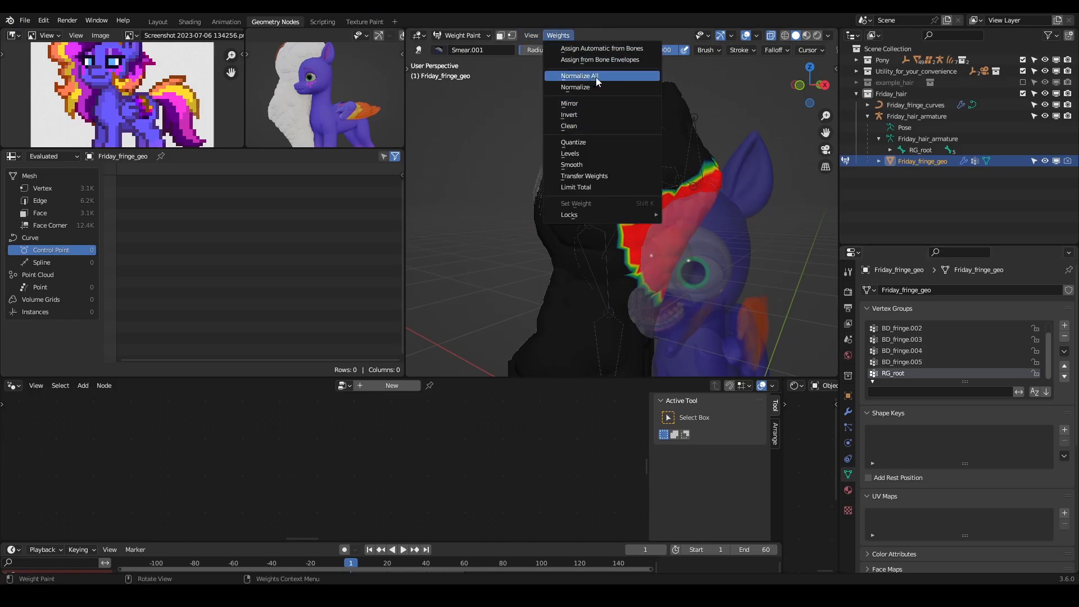
left_click(596, 76)
- Smooth the vertex weights of Friday_fringe_geo with 3 iterations and the subset set to All Groups
left_click(560, 35)
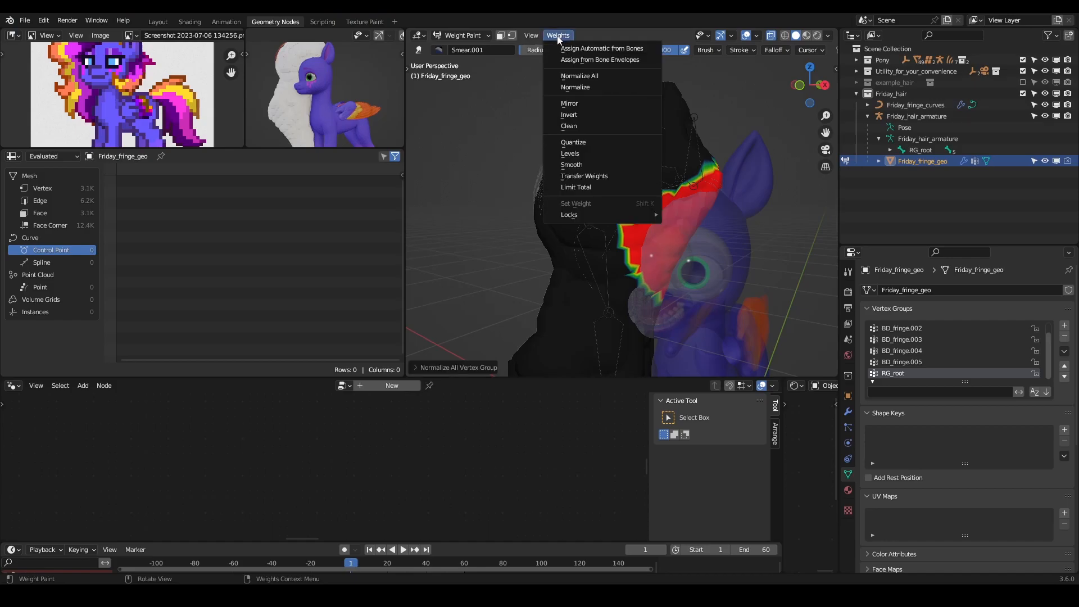
left_click(584, 165)
left_click(416, 369)
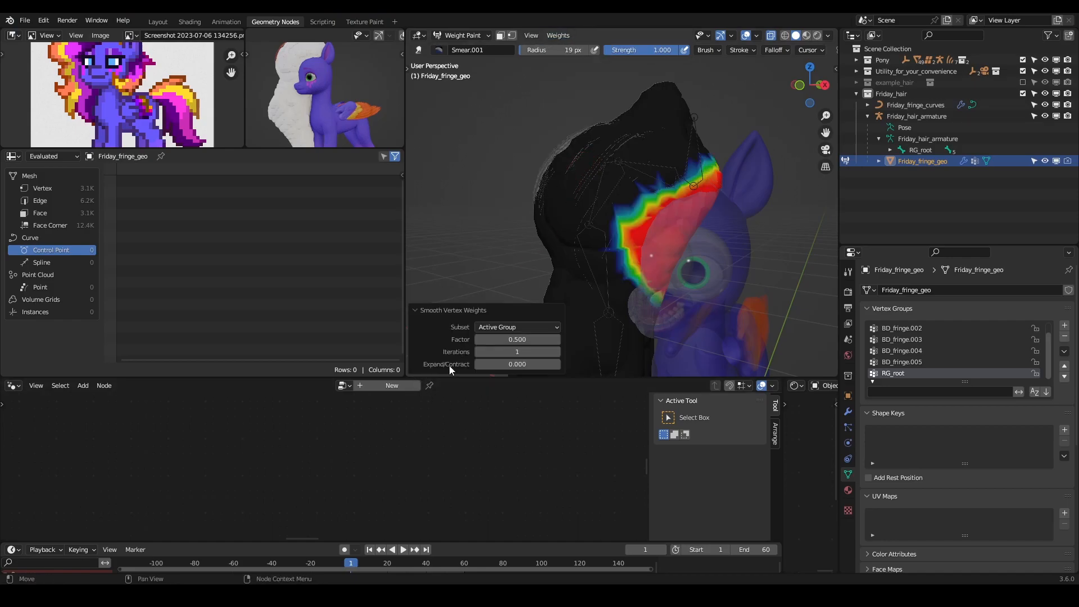
left_click(514, 351)
type("3")
key("Return")
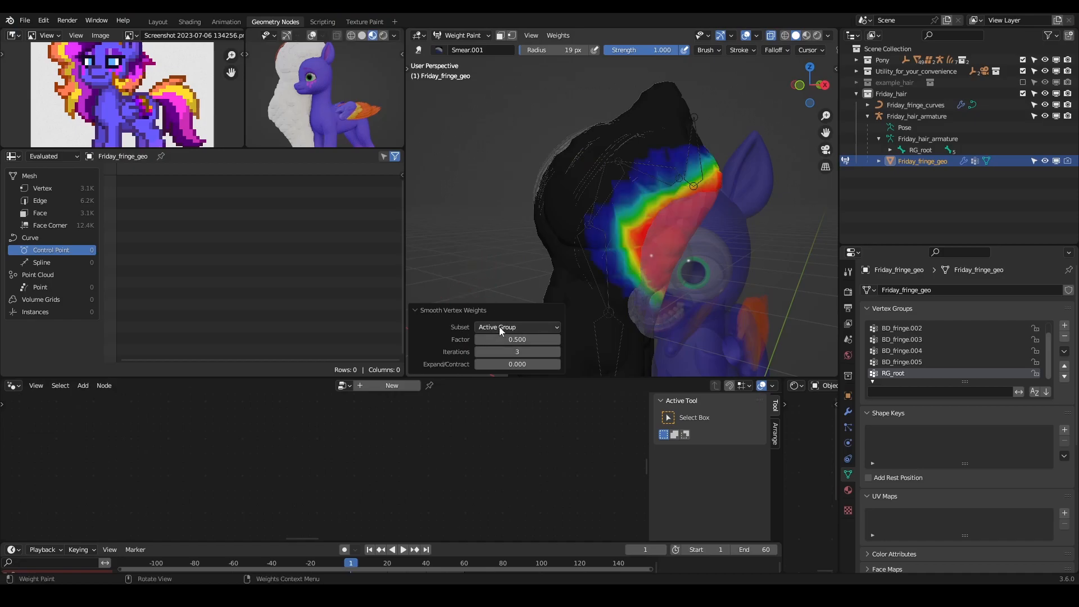
left_click(507, 327)
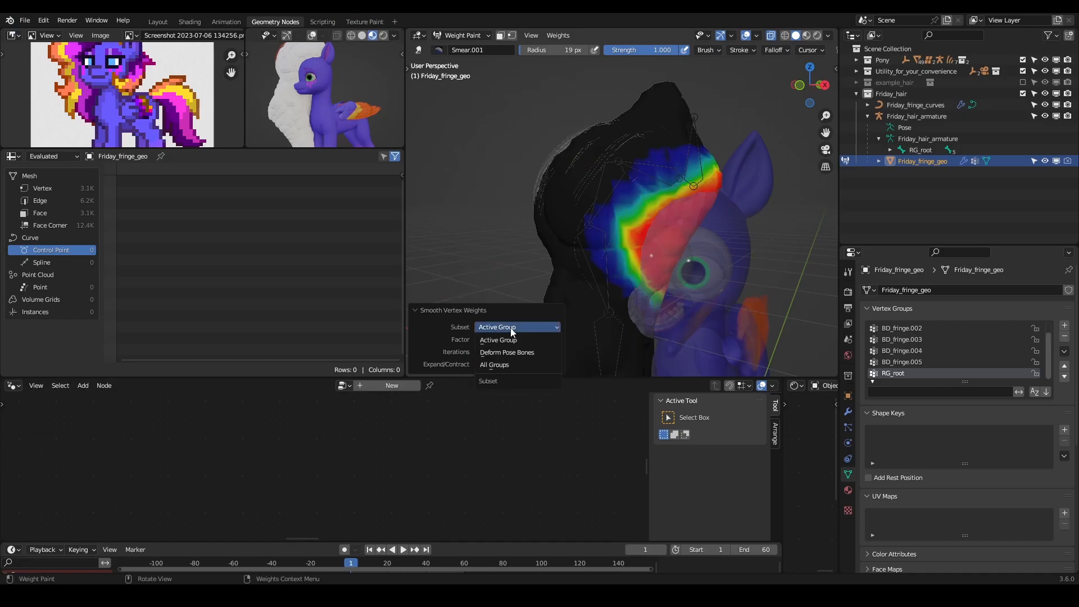
left_click(495, 364)
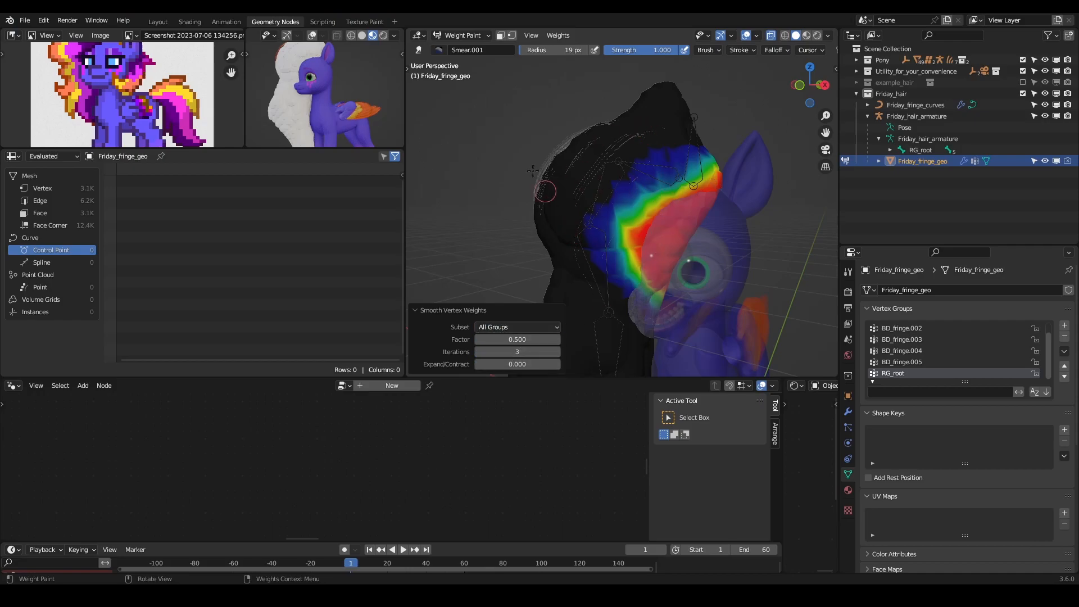
- Leave Weight Paint mode, turn X-Ray off and put Friday_hair_armature into Pose Mode
left_click(461, 36)
left_click(466, 45)
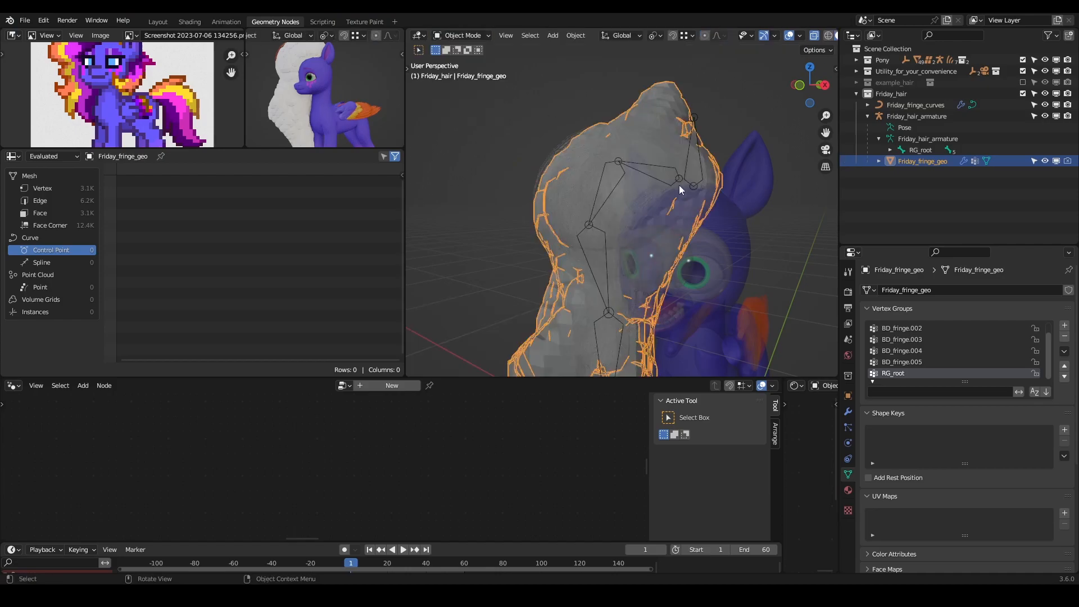
key("alt+z")
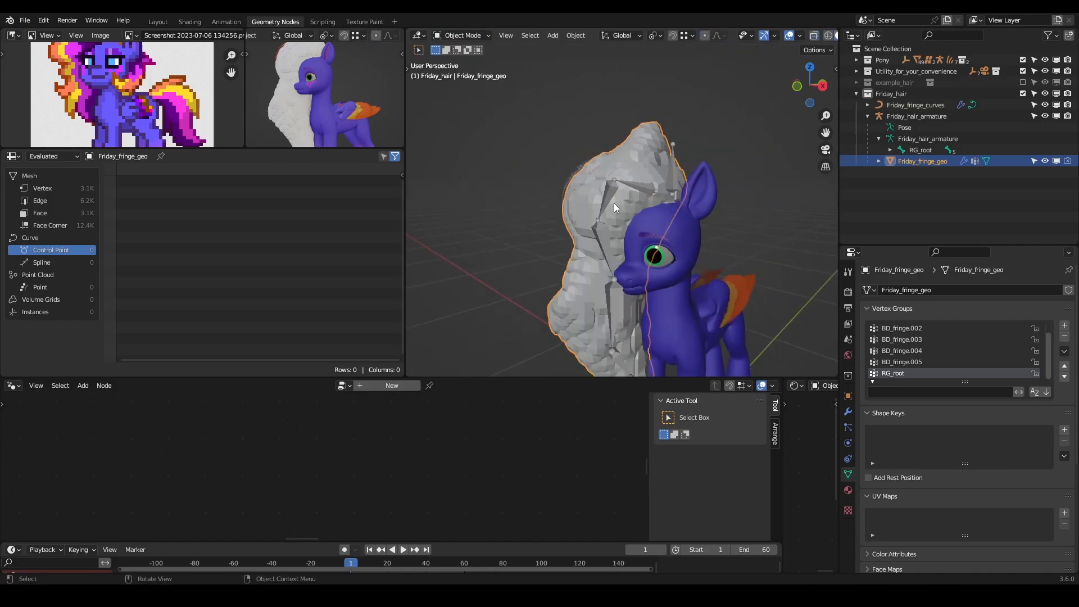
left_click(602, 204)
key("ctrl+Tab")
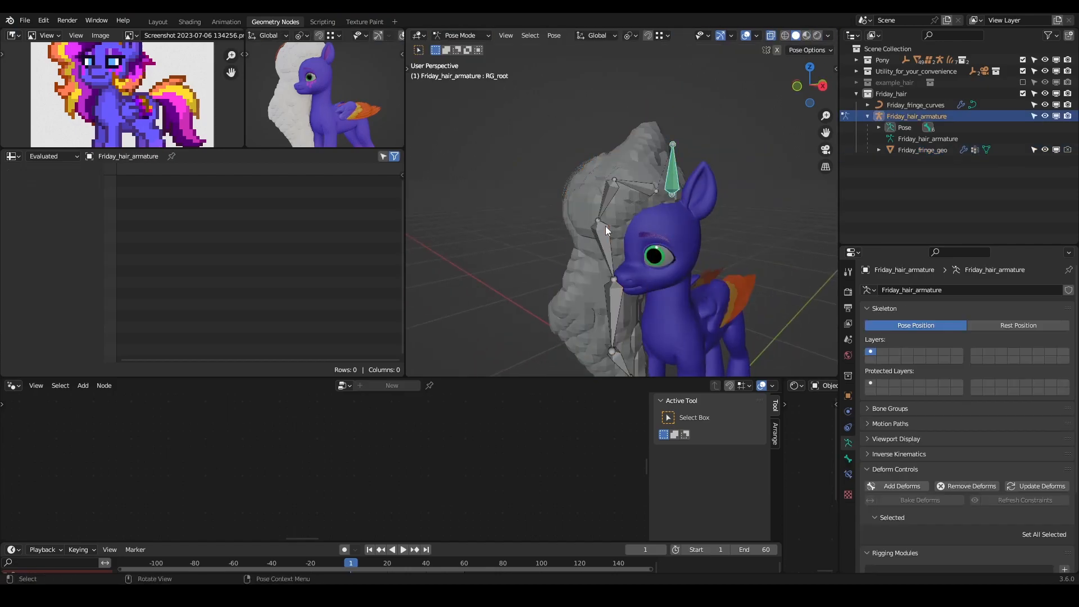
- Test the cage deformation by rotating the fringe bones of Friday_hair_armature, including BD_fringe.002, and cancel each rotation
left_click(605, 226)
key("r")
right_click(531, 263)
left_click(606, 194)
key("r")
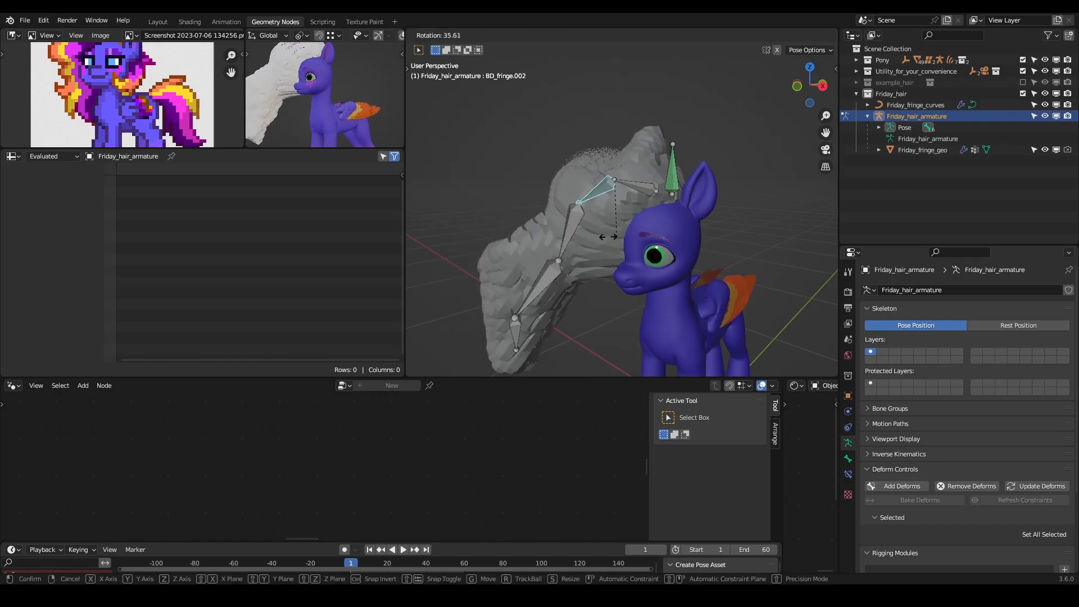
left_click(648, 194)
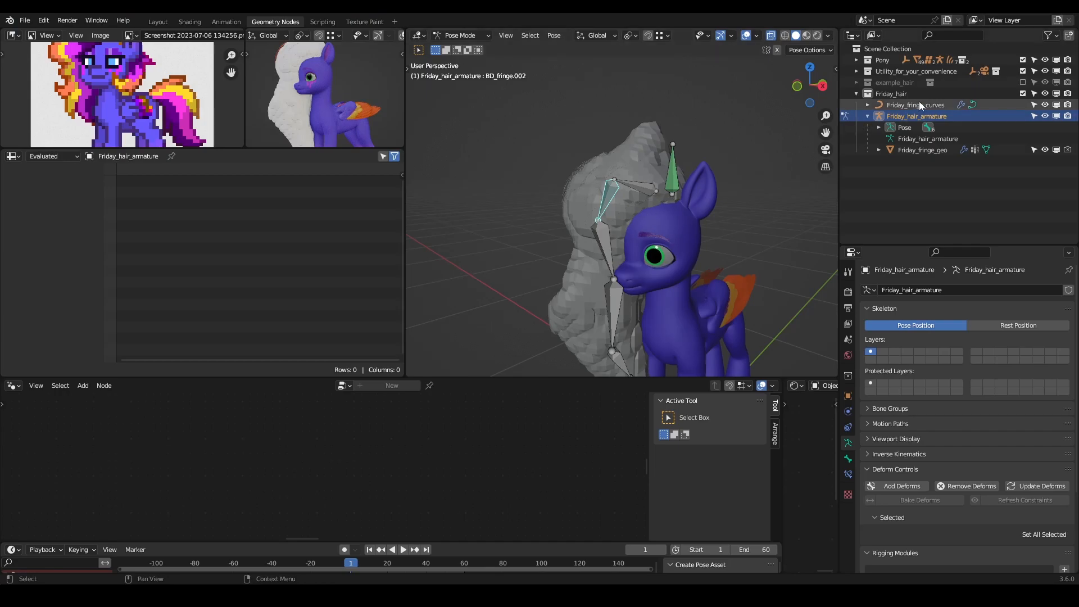
- Disable Friday_fringe_geo in the viewports and test-rotate BD_fringe.002 and BD_fringe.003, cancelling both rotations
left_click(1056, 150)
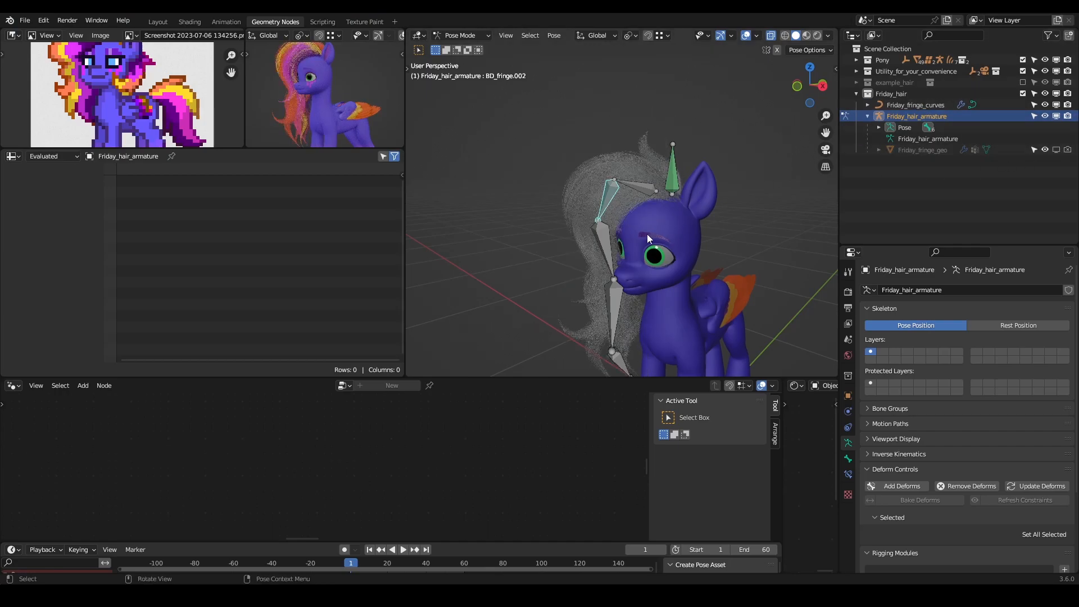
key("r")
right_click(574, 257)
left_click(607, 247)
key("r")
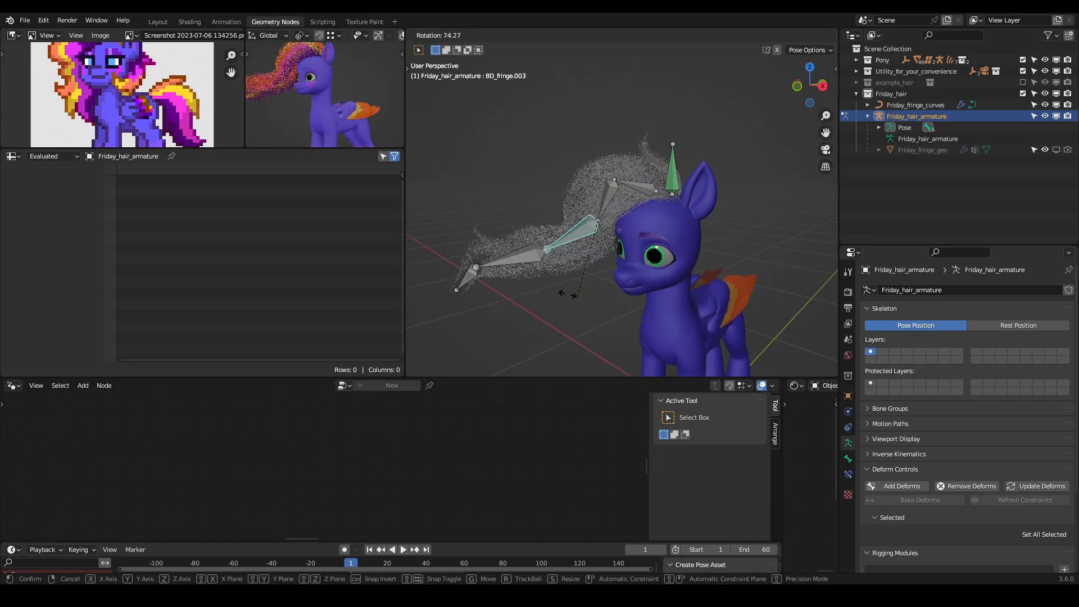
right_click(570, 298)
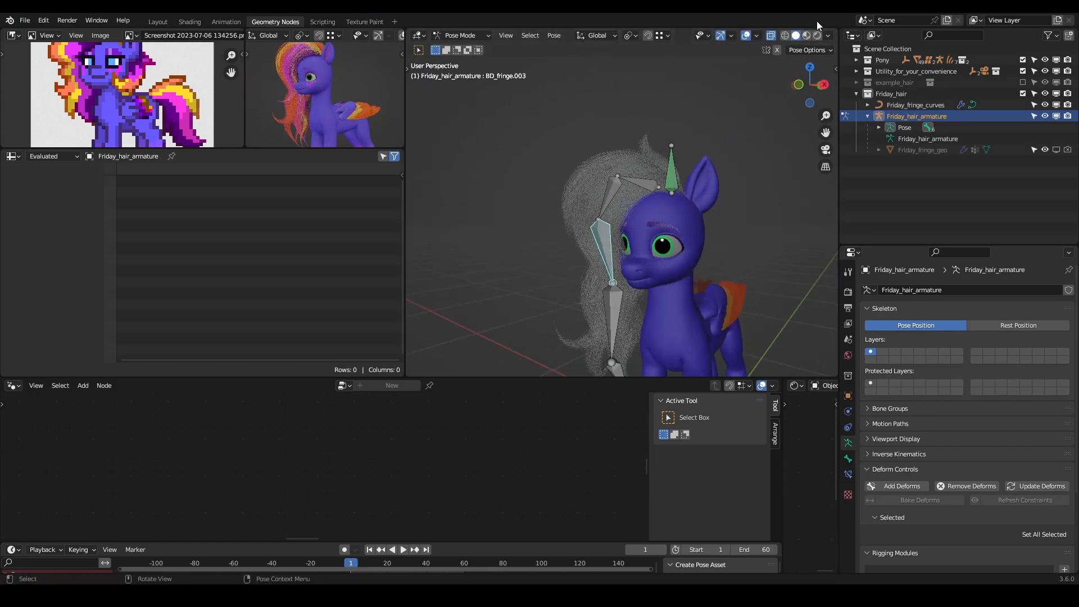
- Set the viewport shading to Material Preview, return Friday_hair_armature to Object Mode and save the file
left_click(807, 37)
scroll(670, 217, "down", 4)
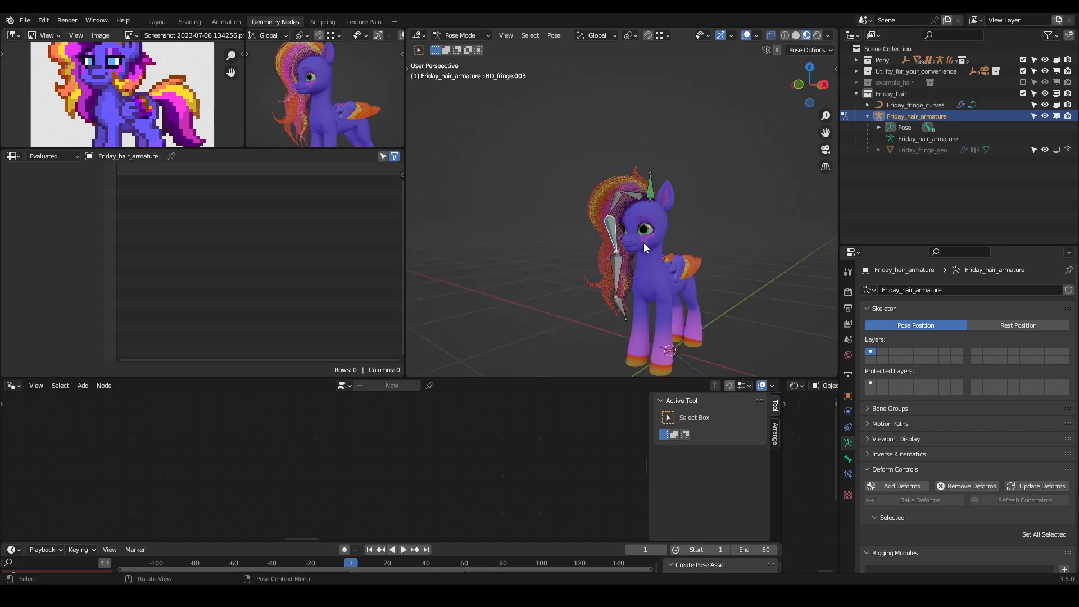
key("ctrl+Tab")
scroll(622, 224, "up", 2)
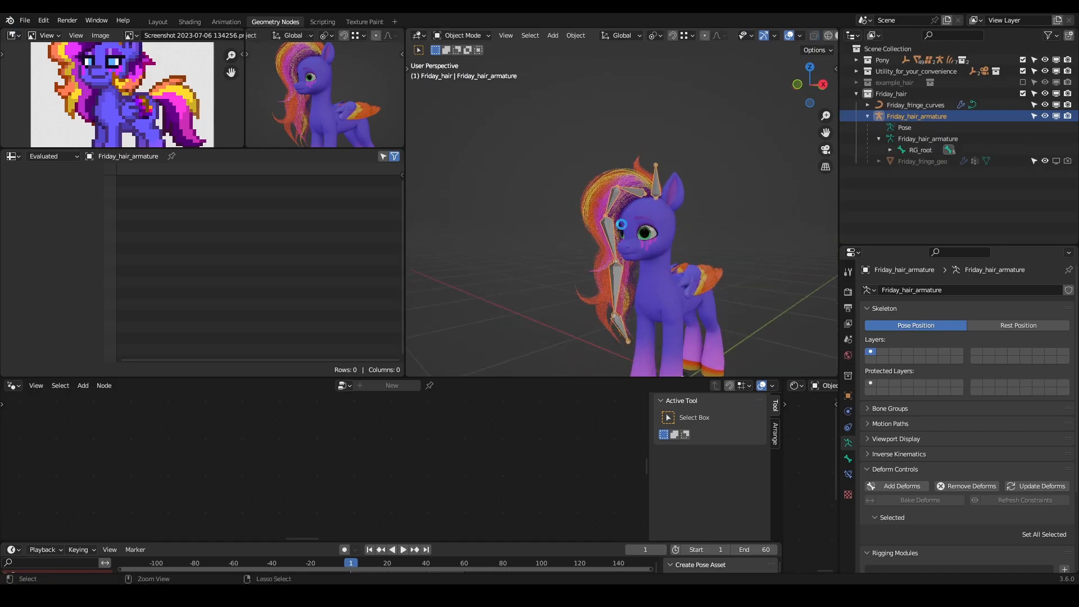
key("ctrl+s")
middle_click_drag(672, 298, 702, 186)
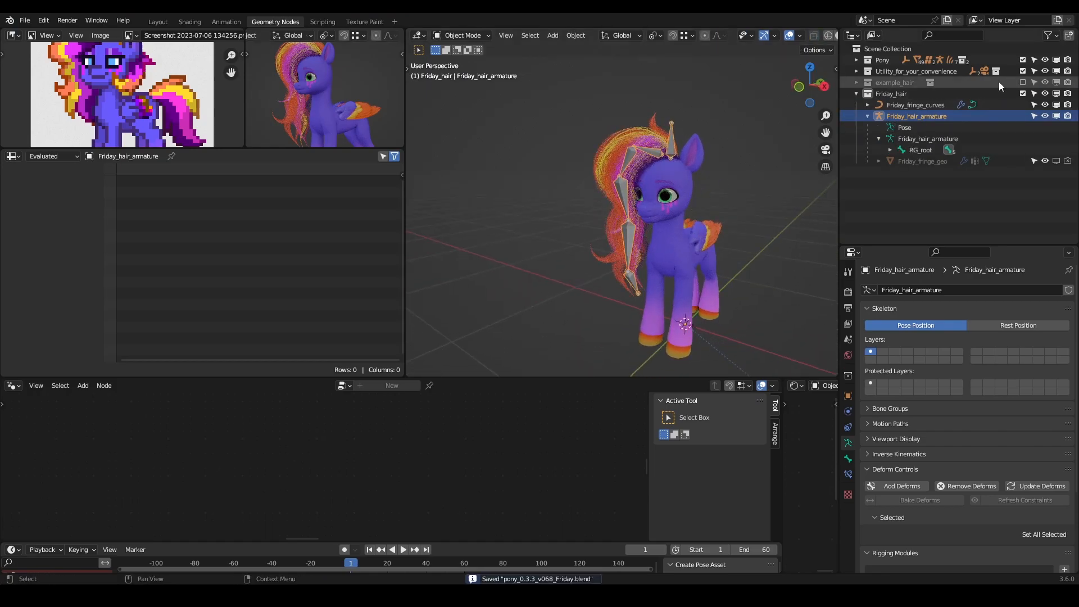
- Unhide the pony_rig collection inside the Pony collection and select pony_armature
left_click(856, 60)
left_click(1044, 82)
scroll(608, 214, "down", 3)
left_click(565, 230)
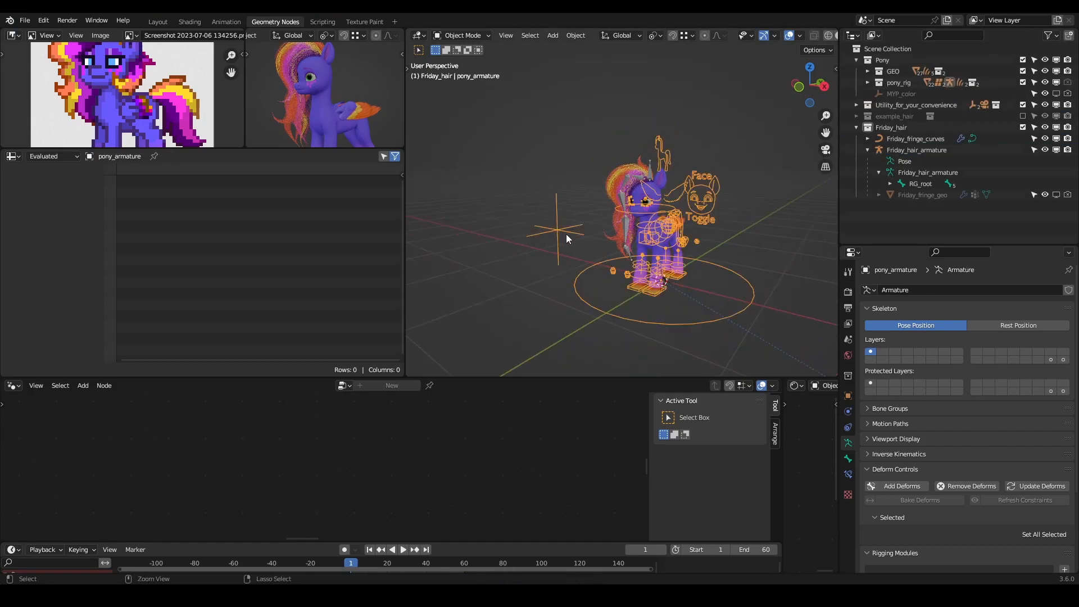
- Put pony_armature into Pose Mode and test-move the RG_head_follow control to check the hair, cancelling the move
key("ctrl+Tab")
left_click(558, 231)
key("g")
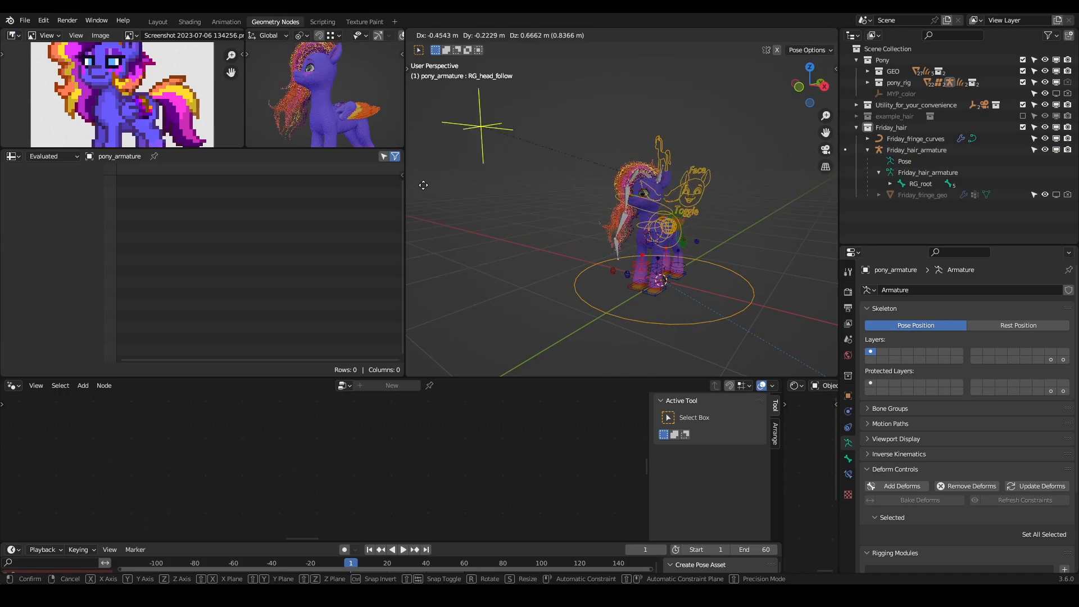
right_click(650, 247)
middle_click_drag(649, 241, 698, 220)
scroll(712, 207, "up", 3)
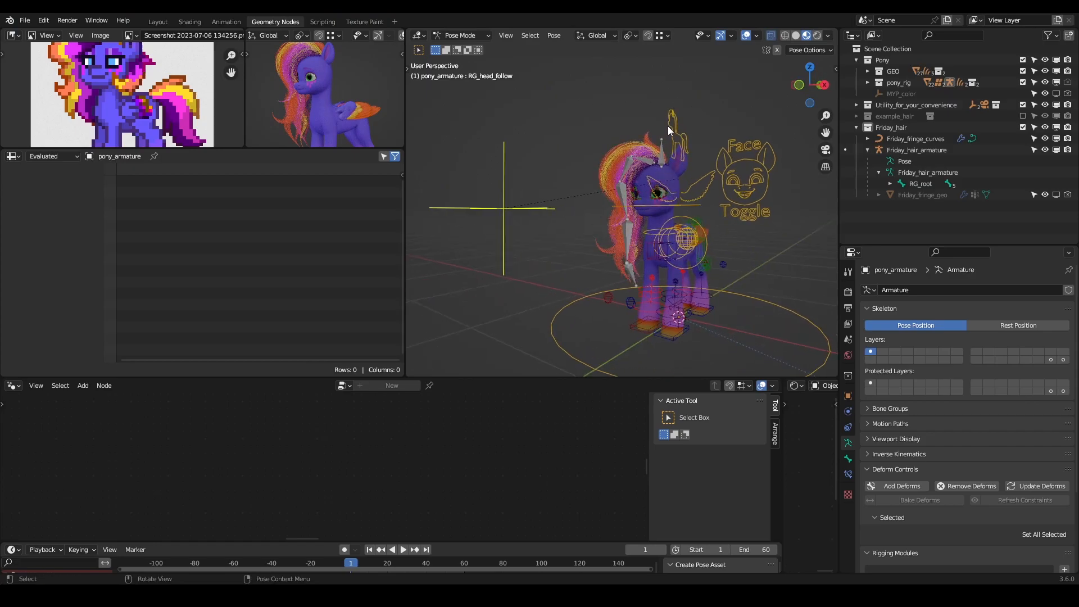
- Display the properties of the RG_body_toggle control, try its short 01 value and return pony_armature to Object Mode
left_click(702, 139)
middle_click_drag(703, 139, 728, 160)
key("n")
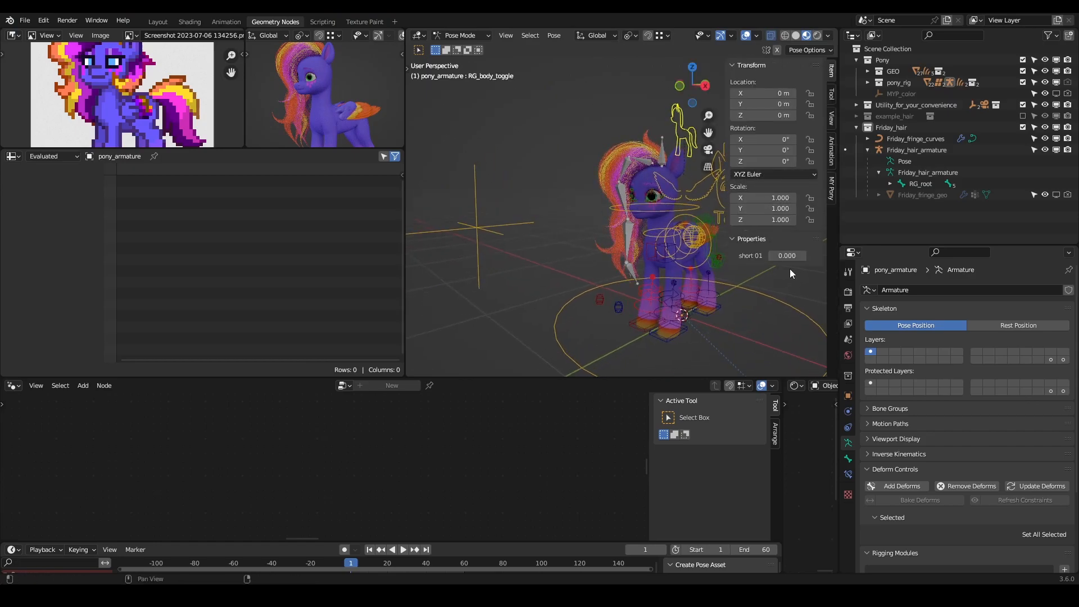
mouse_move(786, 255)
left_mouse_down()
mouse_move(843, 256)
mouse_move(787, 256)
left_mouse_up()
middle_click_drag(634, 264, 605, 262, "shift")
key("ctrl+Tab")
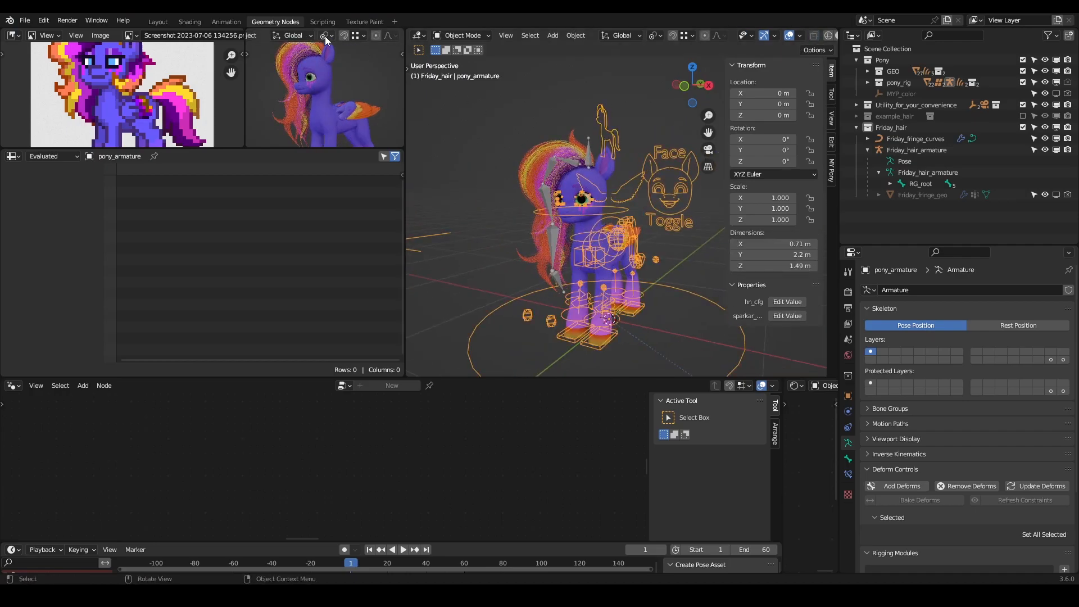
- Render the current frame as a still image
left_click(68, 20)
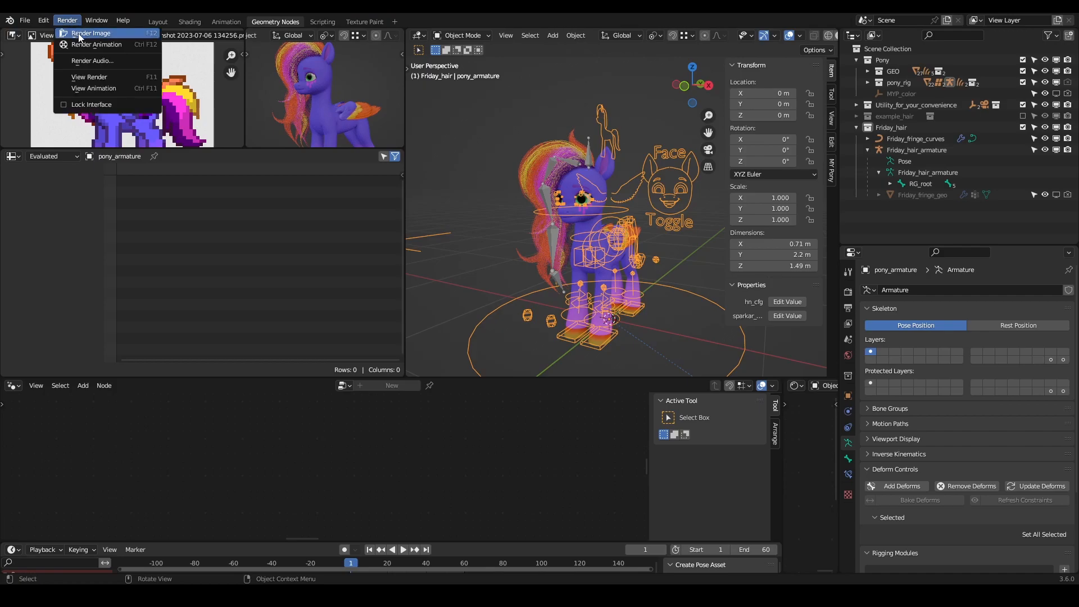